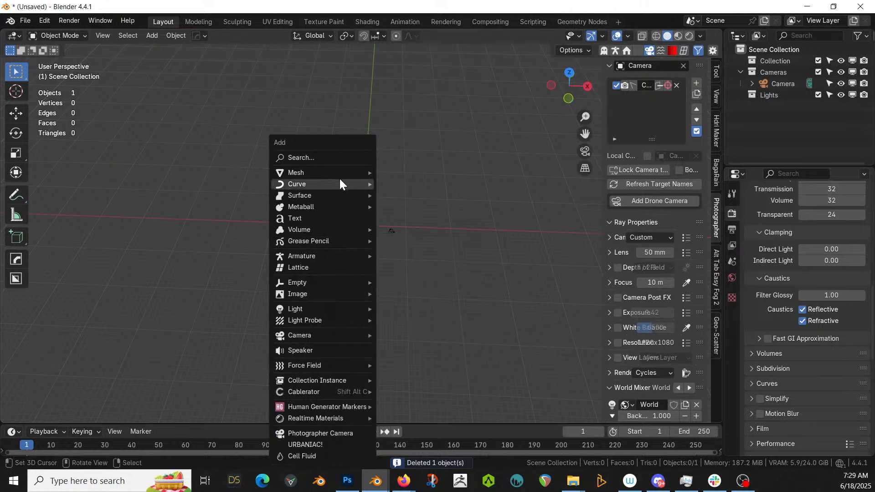
Add a mesh circle at the origin with a radius of 150 m
mouse_move(336, 172)
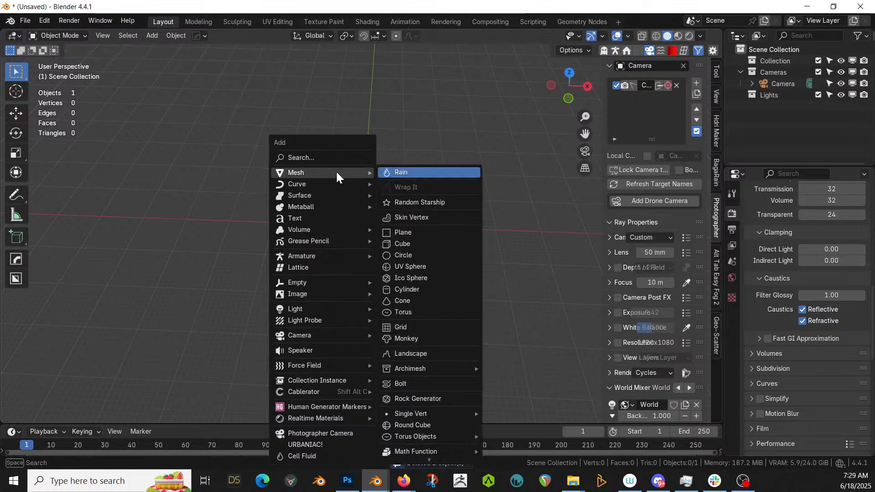
left_click(409, 254)
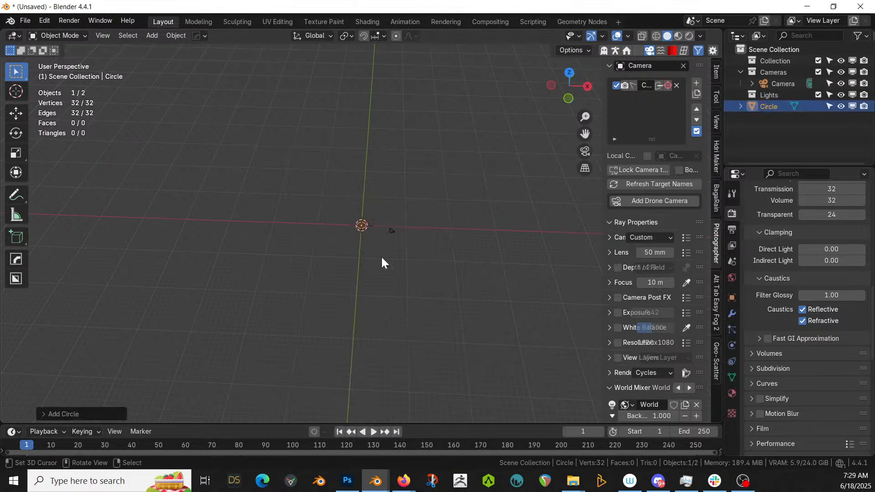
left_click(43, 414)
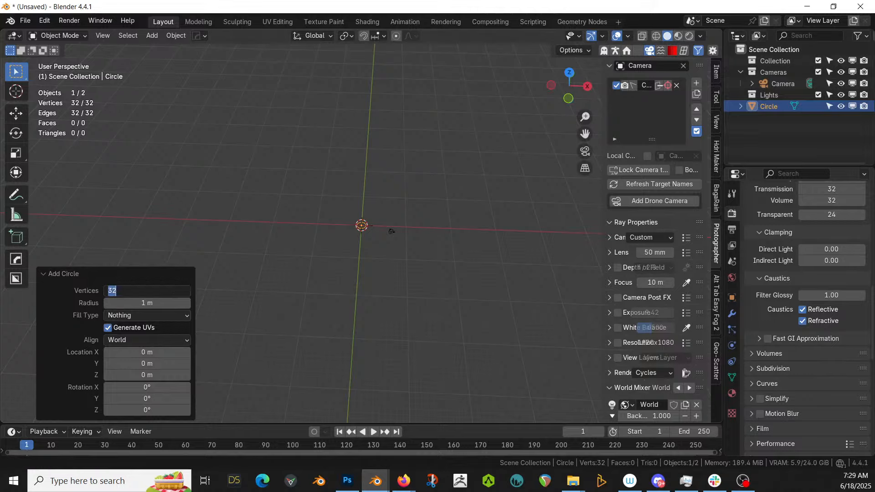
key("Tab")
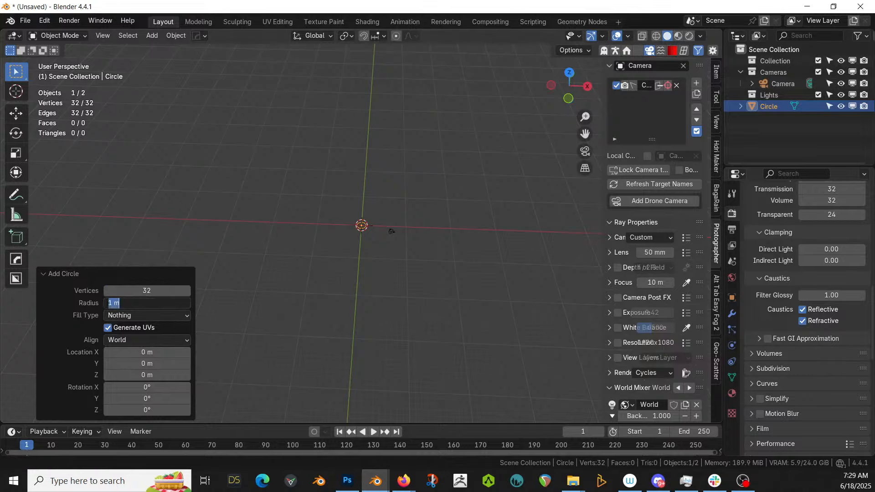
type("150")
key("Return")
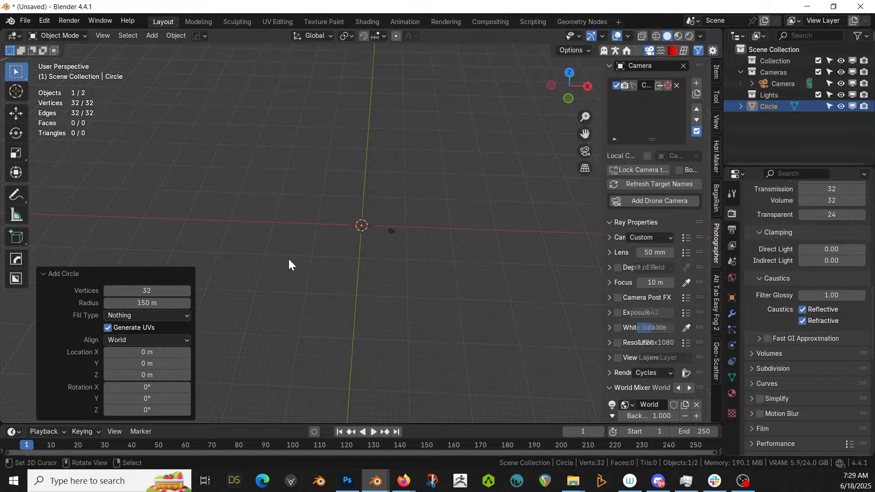
Fill the circle's outline with a single face to make a solid disc
scroll(370, 225, "down", 10)
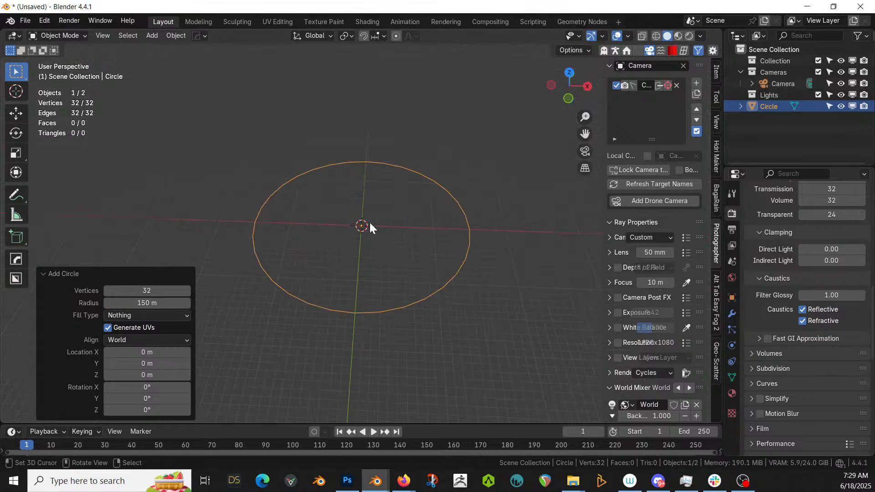
scroll(370, 222, "up", 3)
key("Tab")
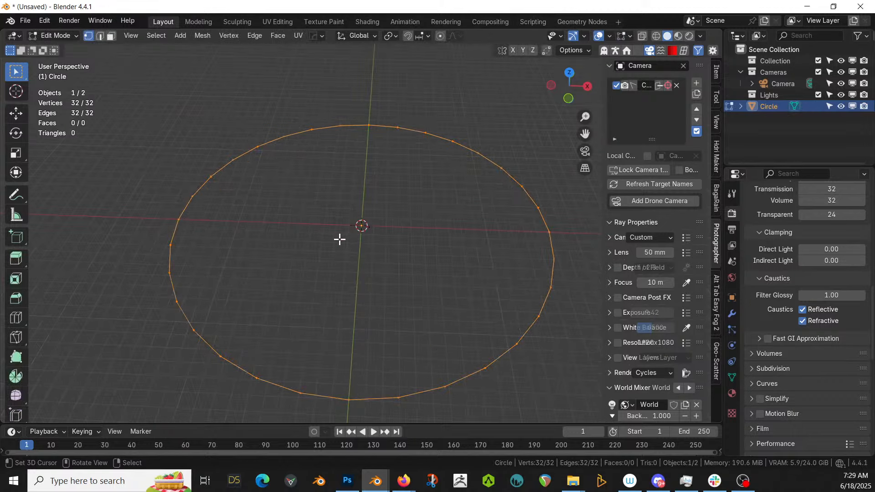
key("f")
key("Tab")
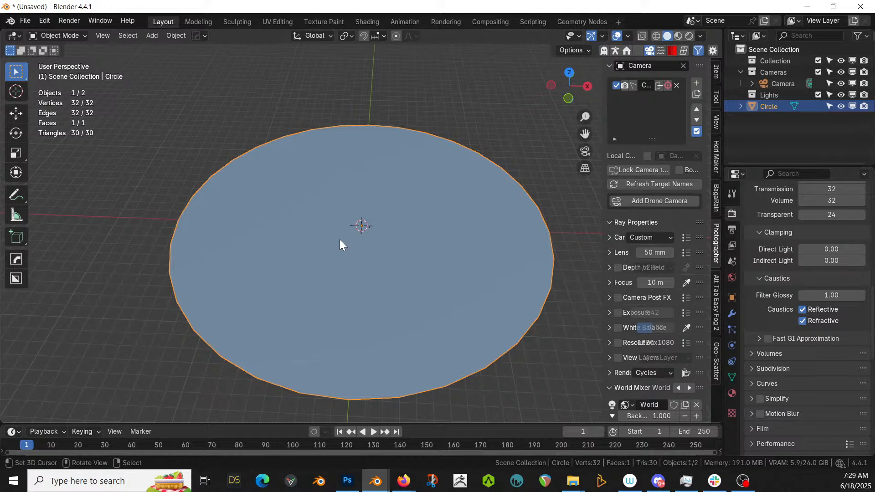
Remesh the disc with Quad Remesher at a quad count of 300 and delete the original circle
left_click(682, 51)
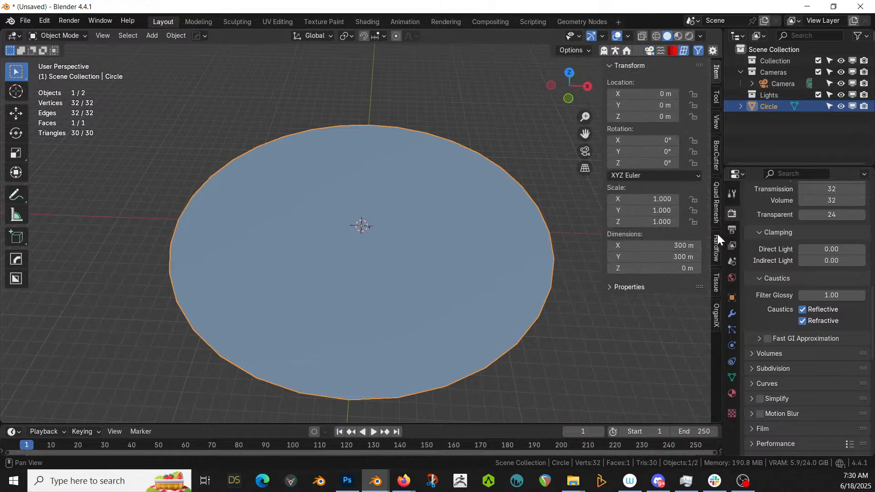
left_click(718, 209)
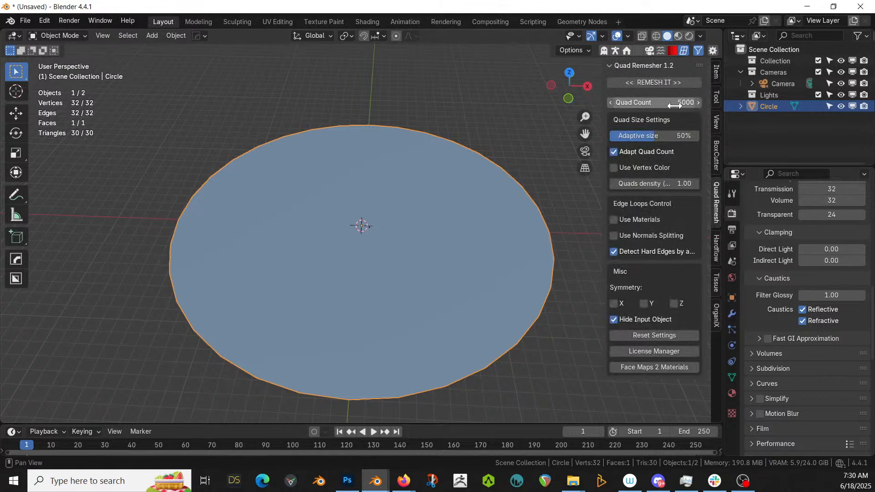
left_click(660, 103)
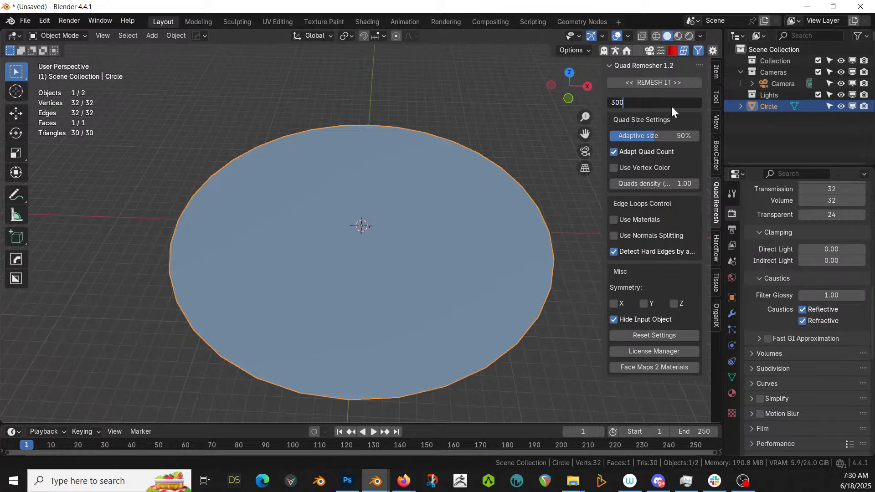
key("Return")
left_click(658, 84)
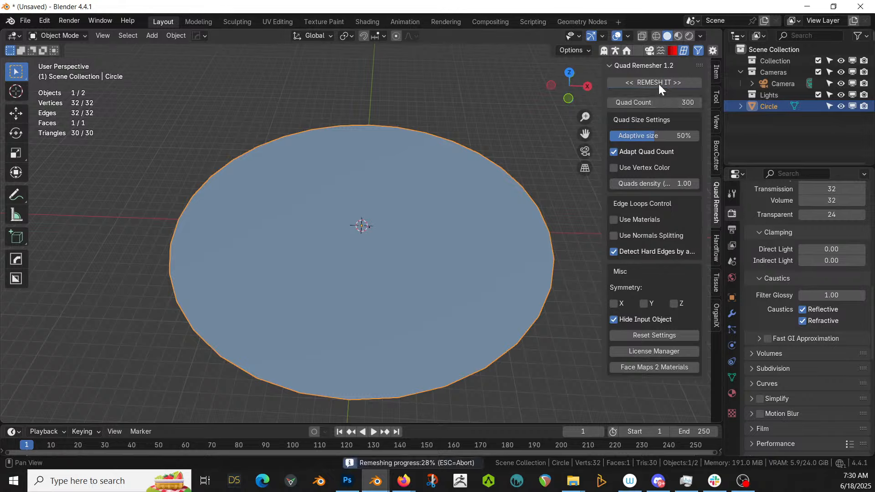
left_click(762, 109)
key("x")
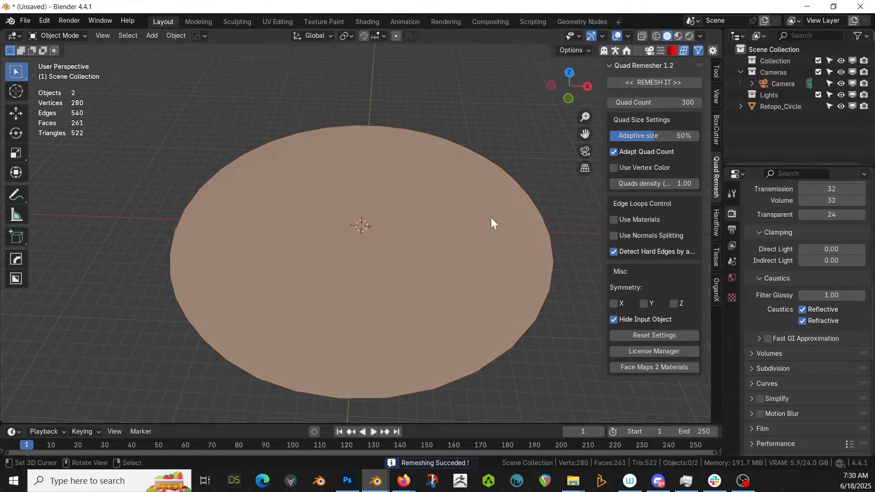
Move the remeshed disc into a new collection named Ground
right_click(417, 206)
key("m")
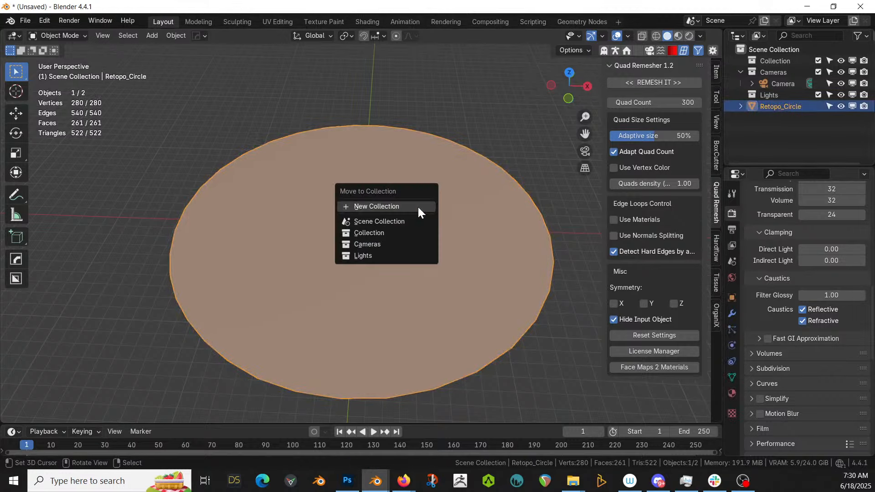
left_click(417, 207)
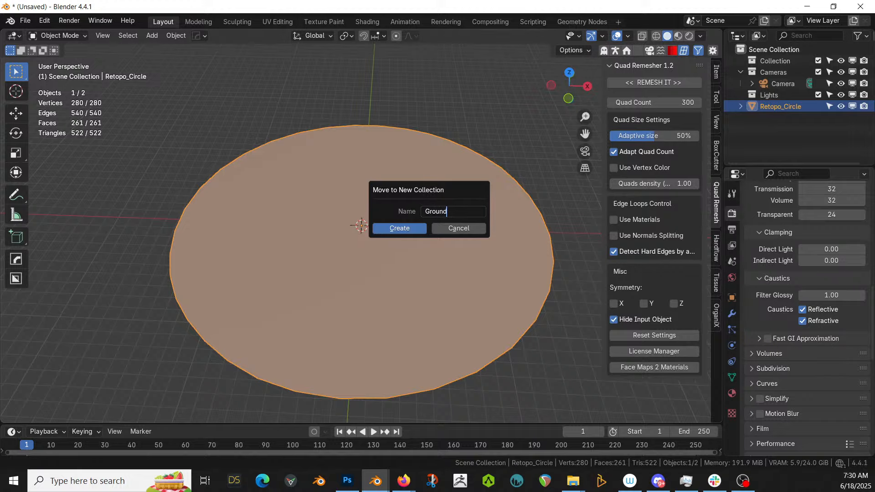
key("Return")
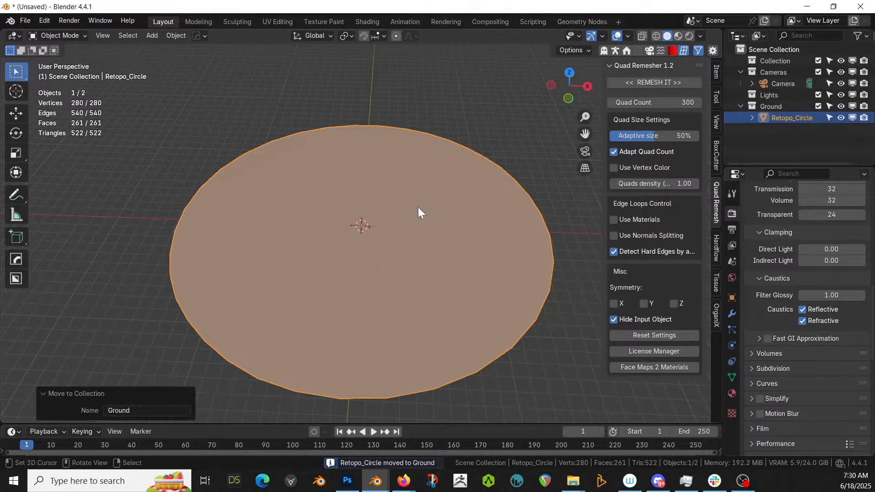
Rotate the disc's whole mesh about -103° in top view so its central face loops run along the Y axis
middle_click_drag(286, 293, 342, 299)
key("Tab")
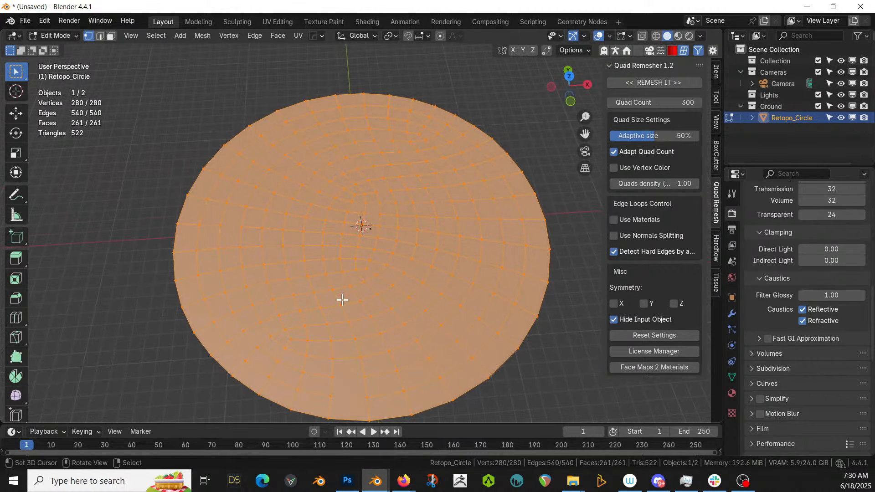
key("KP_7")
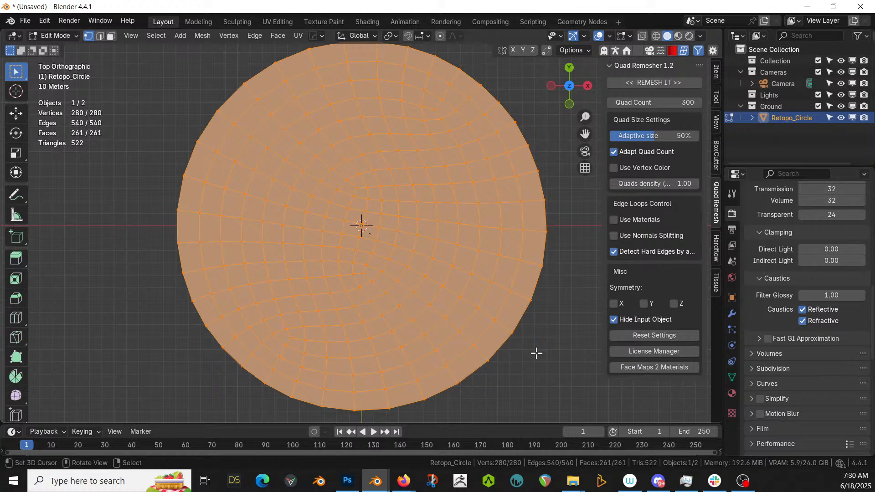
key("r")
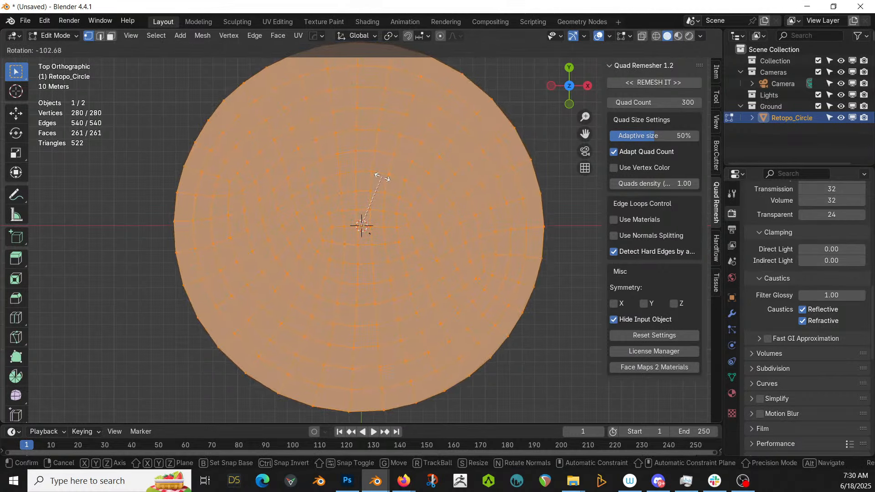
left_click(382, 175)
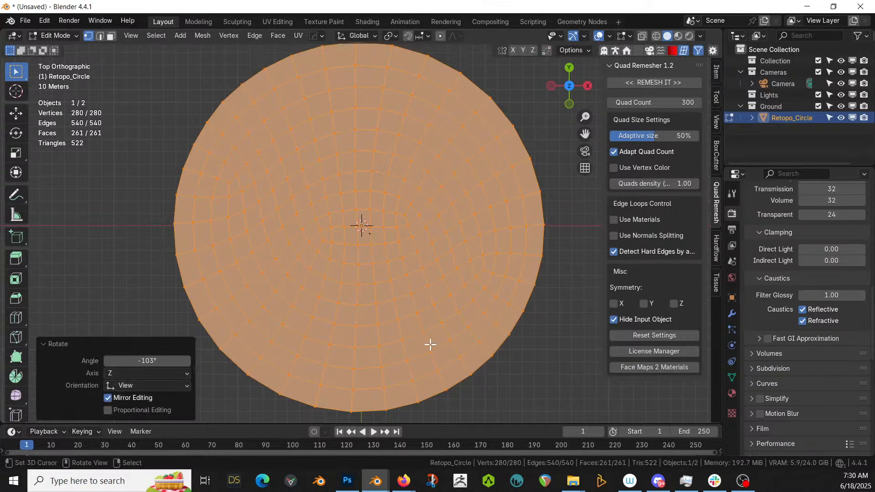
Select the four adjacent face loops that form a strip through the disc's centre along the Y axis
key("3")
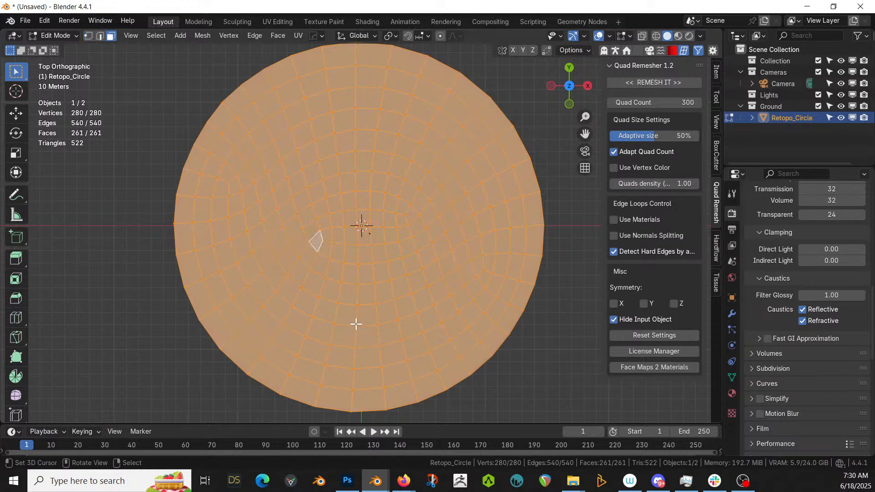
left_click(371, 250)
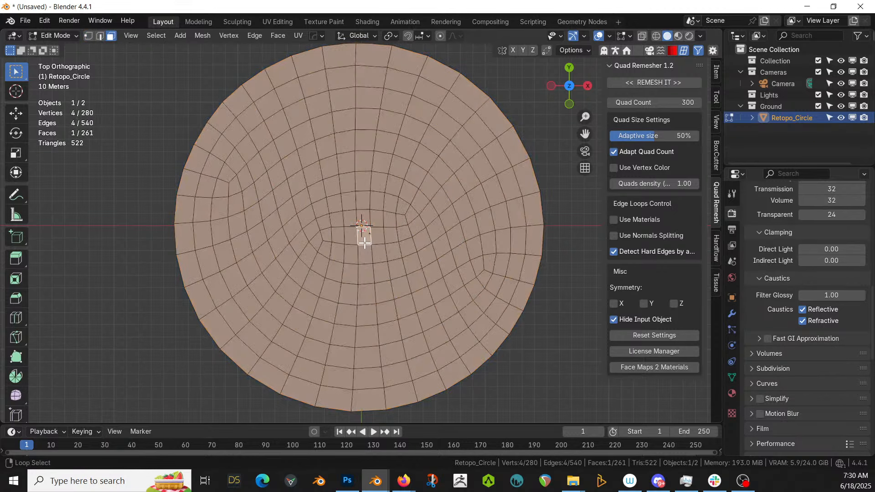
left_click(362, 241, "alt")
left_click(352, 242, "alt+shift")
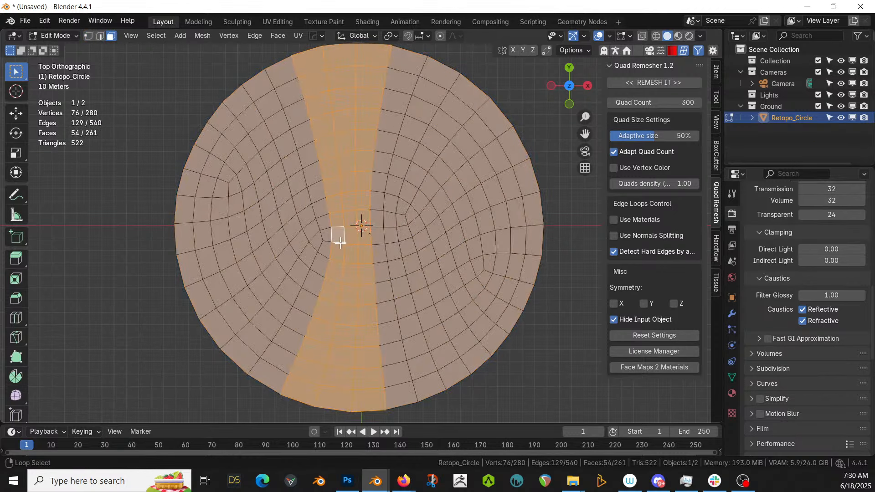
left_click(337, 241, "alt+shift")
left_click(378, 250, "alt+shift")
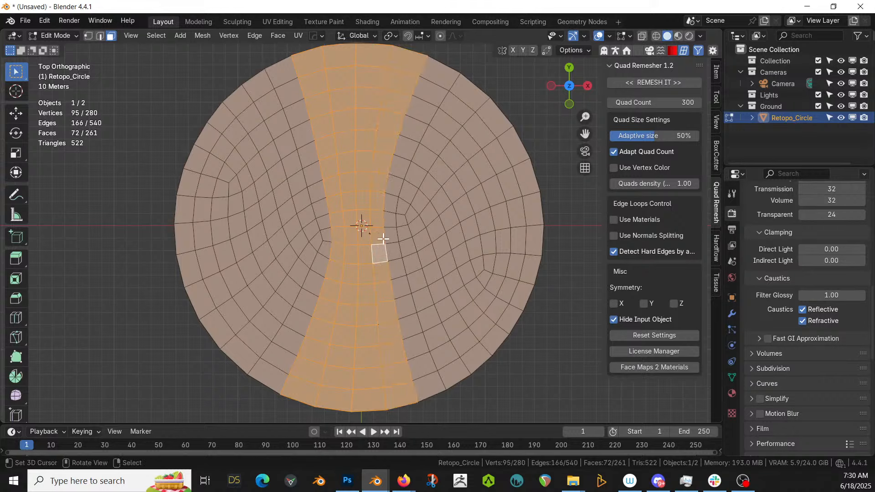
scroll(383, 242, "down", 2)
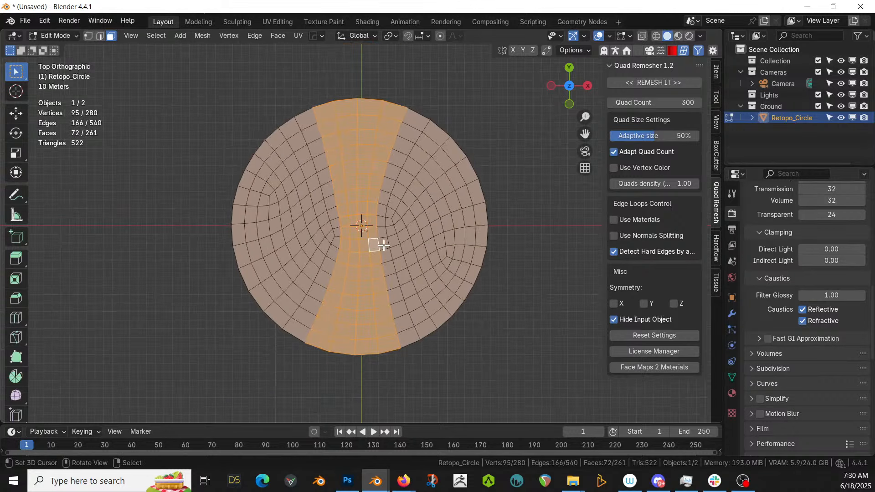
Lower the selected central strip of faces along Z, setting the move to -4 m
middle_click_drag(397, 251, 379, 227)
key("g")
key("z")
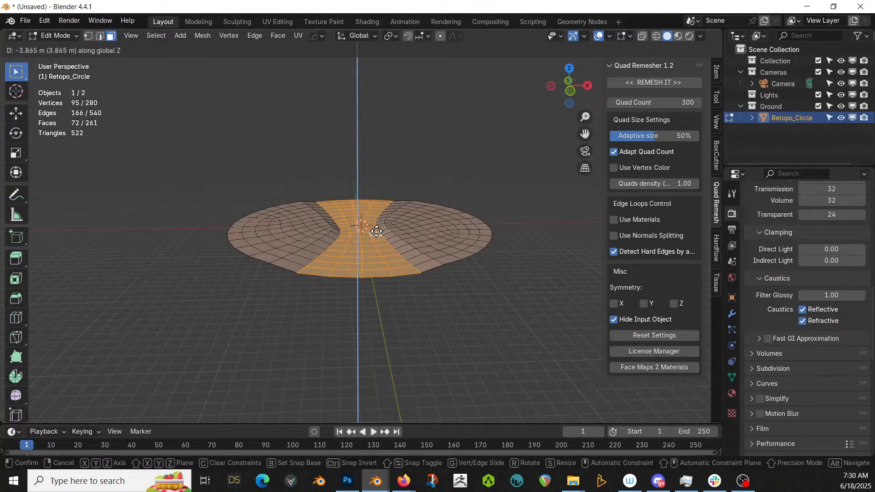
left_click(375, 230)
middle_click_drag(375, 231, 406, 254)
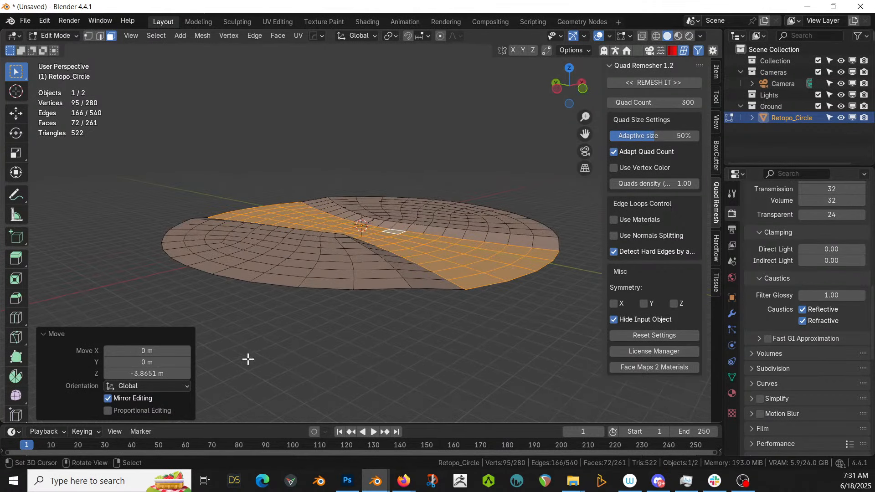
left_click(146, 373)
type("-4")
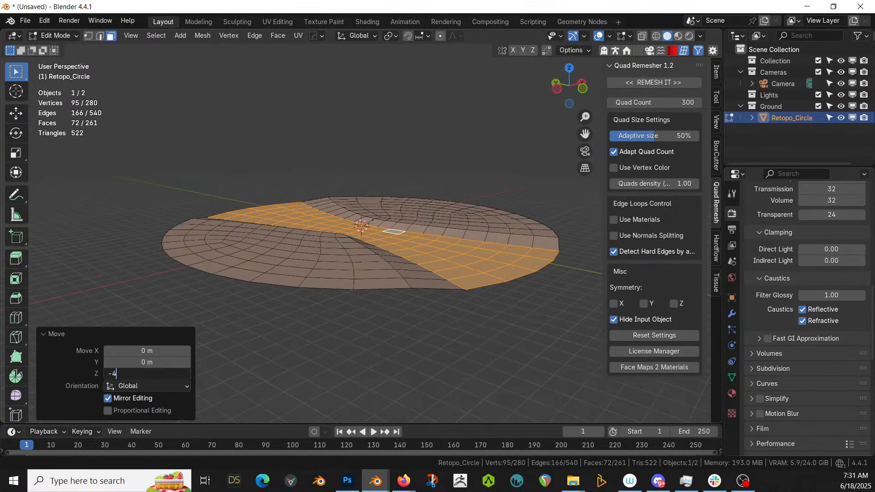
key("Return")
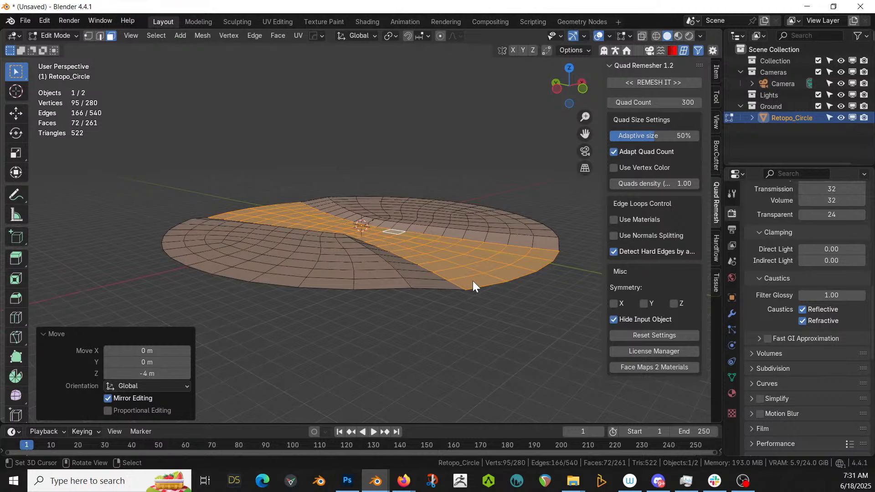
Select the run of outer rim edges along the disc's negative Y side as a shortest path between two rim edges
middle_click_drag(471, 283, 450, 316)
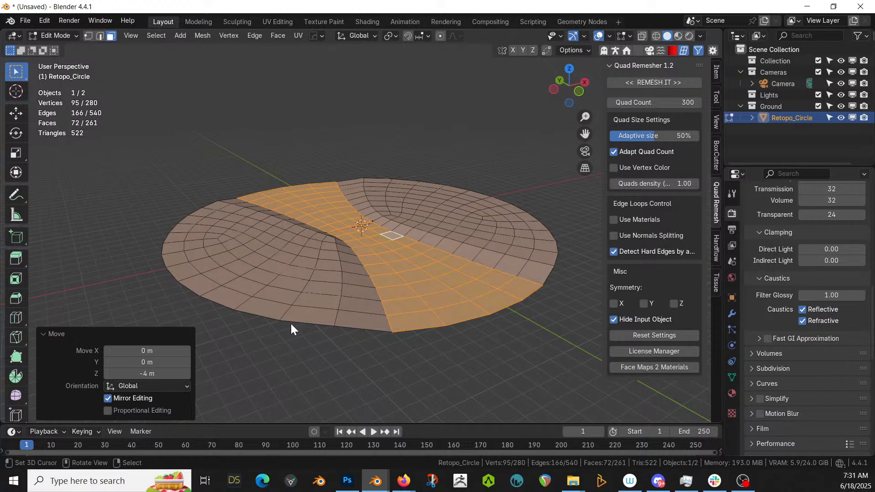
key("2")
right_click(264, 316)
middle_click_drag(345, 309, 338, 332)
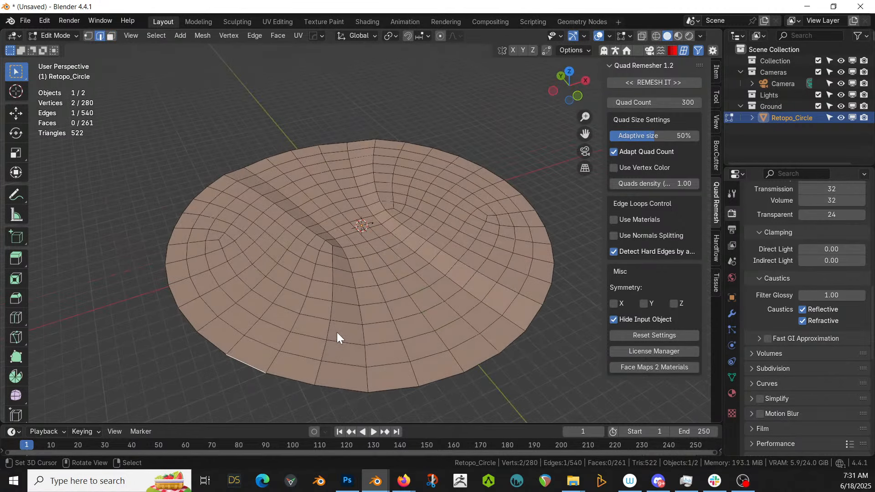
key("KP_7")
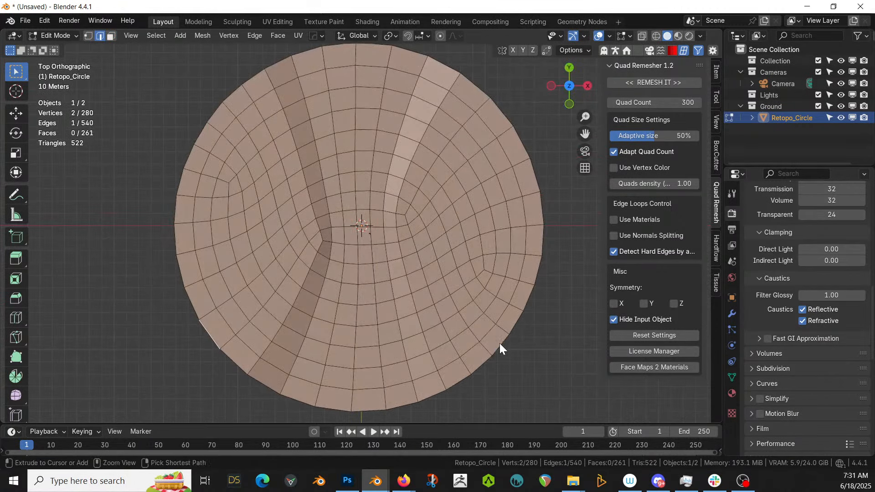
right_click(501, 343, "ctrl")
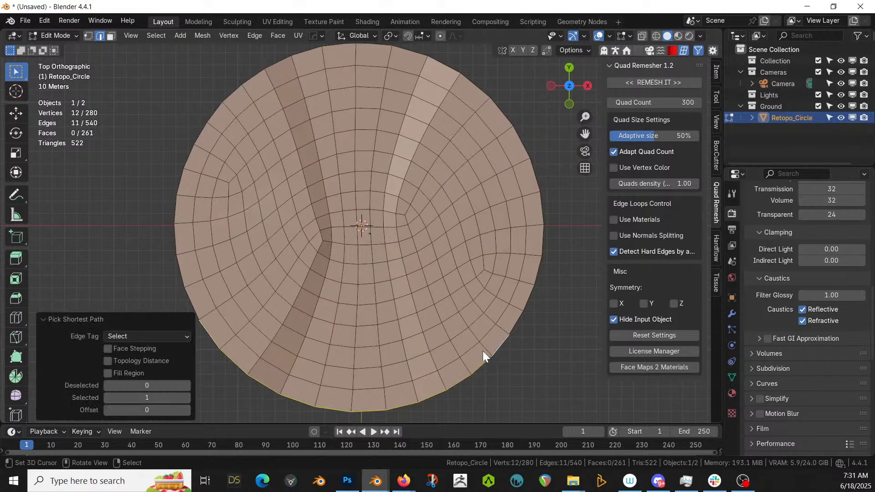
Lower the selected rim edges along Z with smooth proportional editing of about 97 m, setting the move to -12 m
middle_click_drag(482, 351, 512, 267)
key("o")
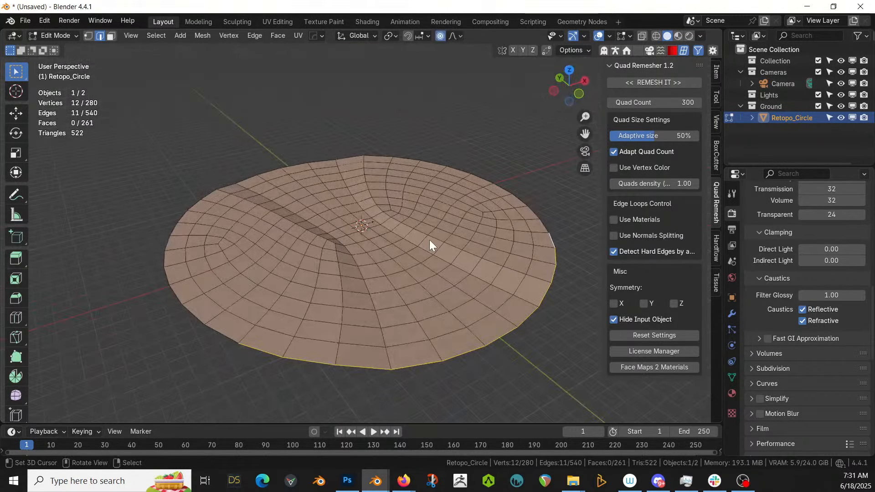
middle_click_drag(435, 262, 450, 240)
key("g")
key("z")
scroll(450, 240, "down", 20)
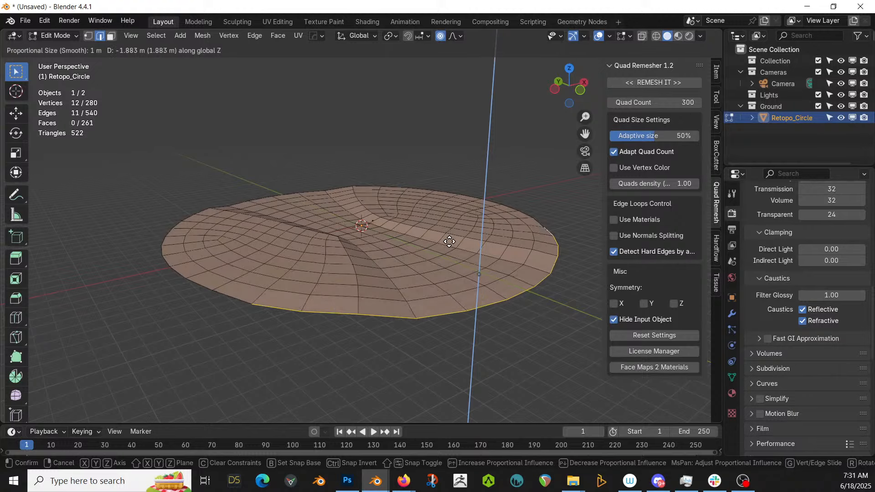
scroll(449, 244, "down", 20)
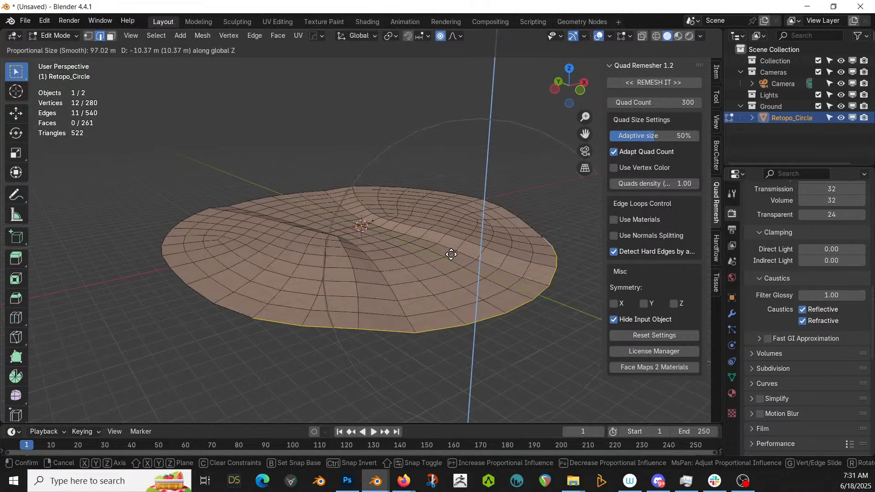
scroll(452, 253, "down", 3)
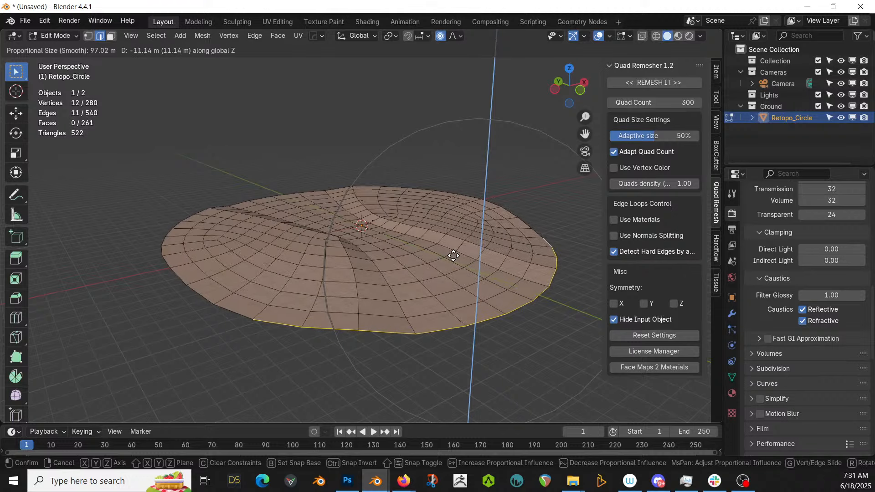
left_click(453, 255)
middle_click_drag(430, 232, 466, 208)
left_click_drag(165, 325, 151, 324)
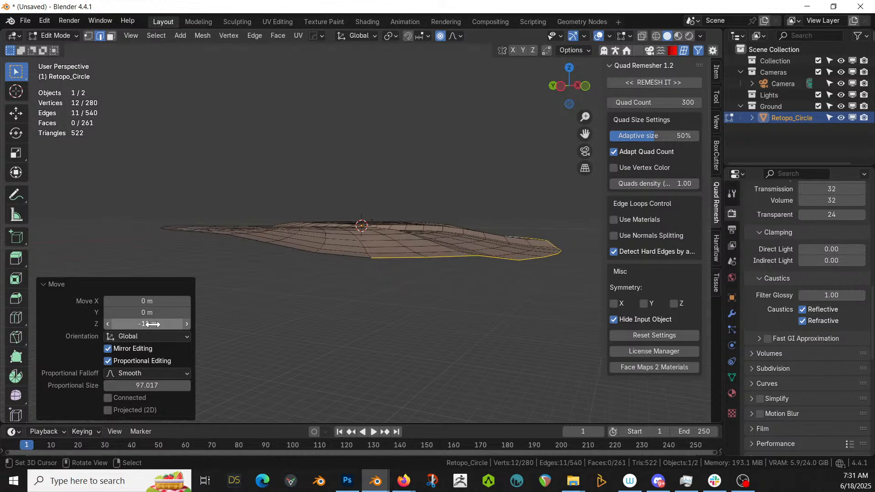
In top view, pull an edge near the disc's -X, +Y rim about 19 m in X and 13 m in Y toward the channel, using proportional editing
middle_click_drag(373, 199, 394, 253)
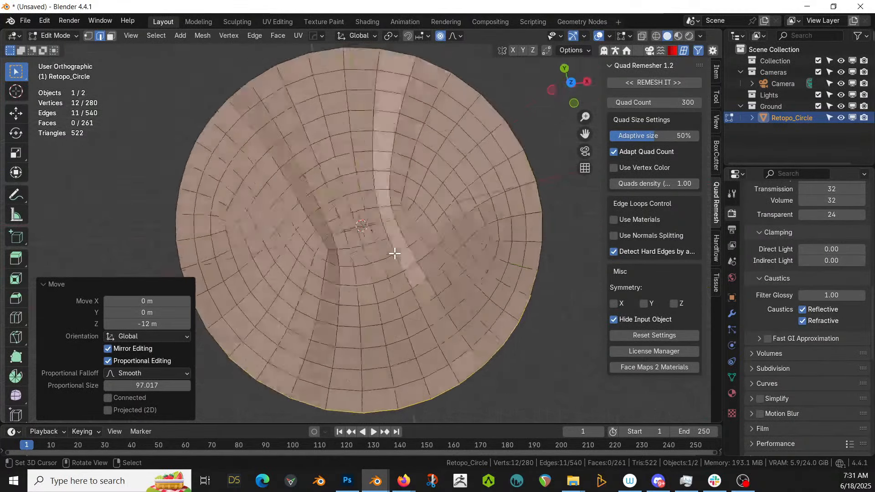
key("KP_7")
left_click(276, 108)
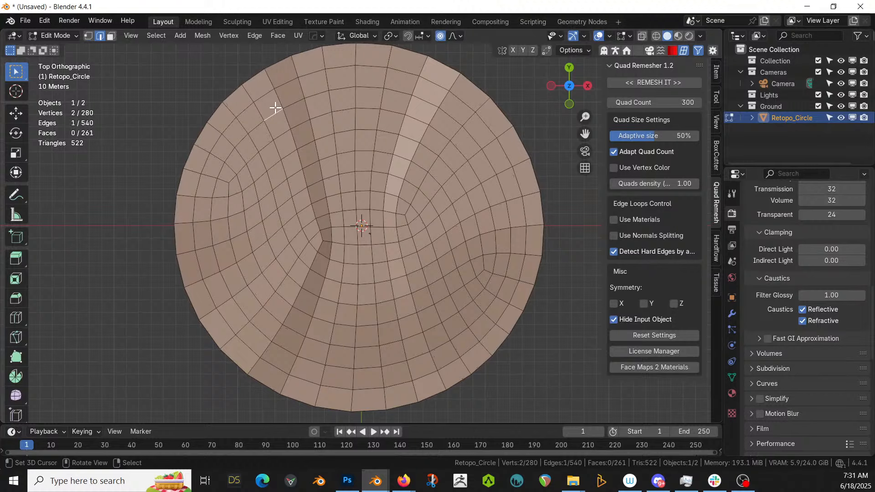
key("g")
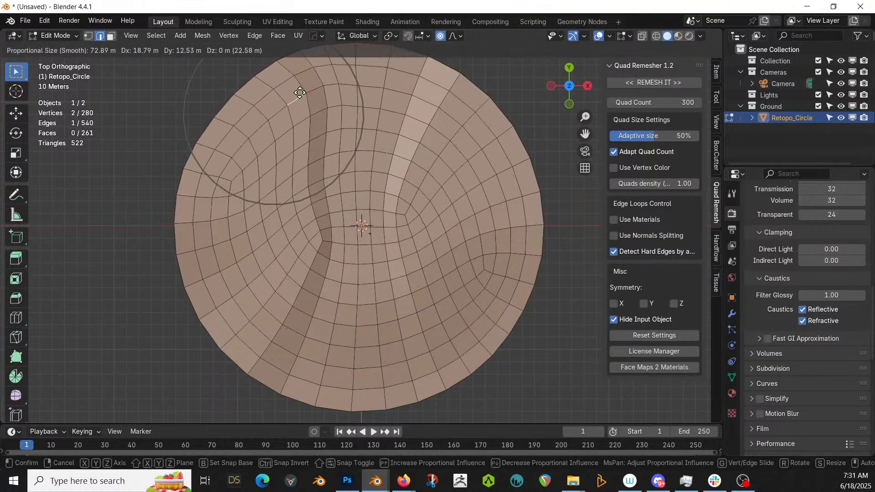
left_click(302, 91)
Pull the opposite edge near the +X, +Y rim about -21 m in X and 15 m in Y toward the channel, using proportional editing
left_click(464, 108)
key("g")
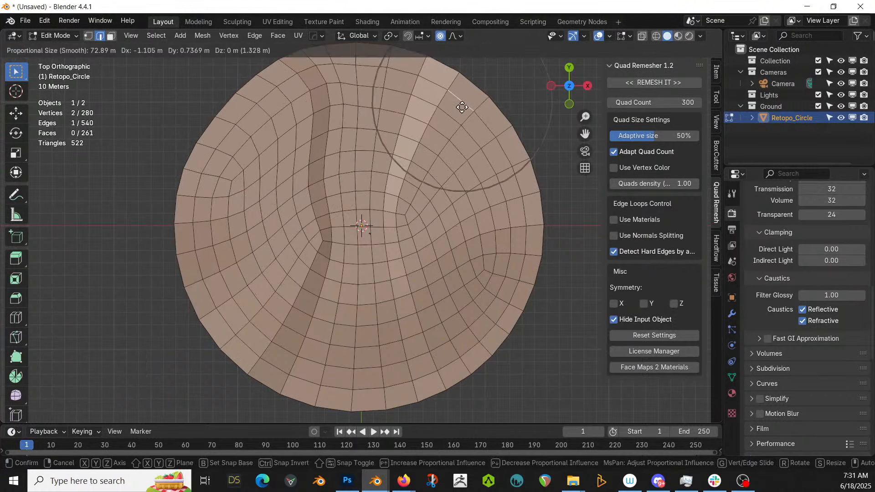
left_click(439, 89)
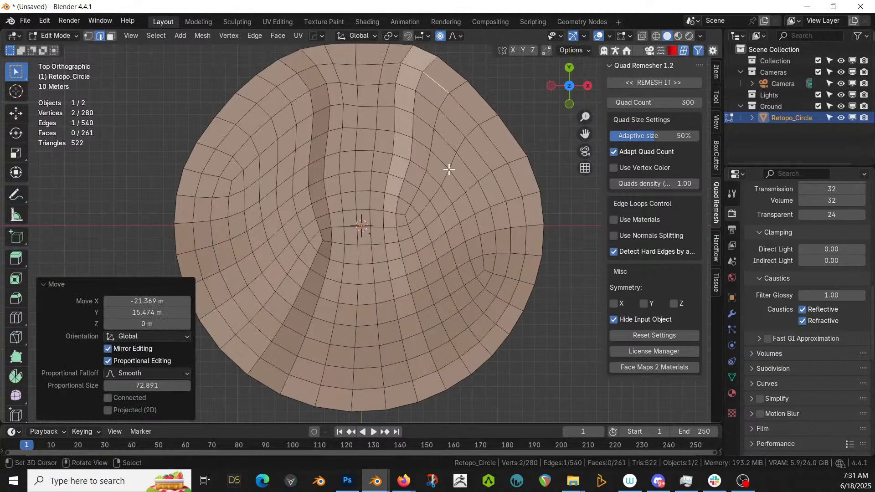
Raise a single face on the channel's +X bank about 10 m with a proportional size of about 45 m, and return to Object Mode
middle_click_drag(449, 169, 286, 224)
key("3")
left_click(430, 203)
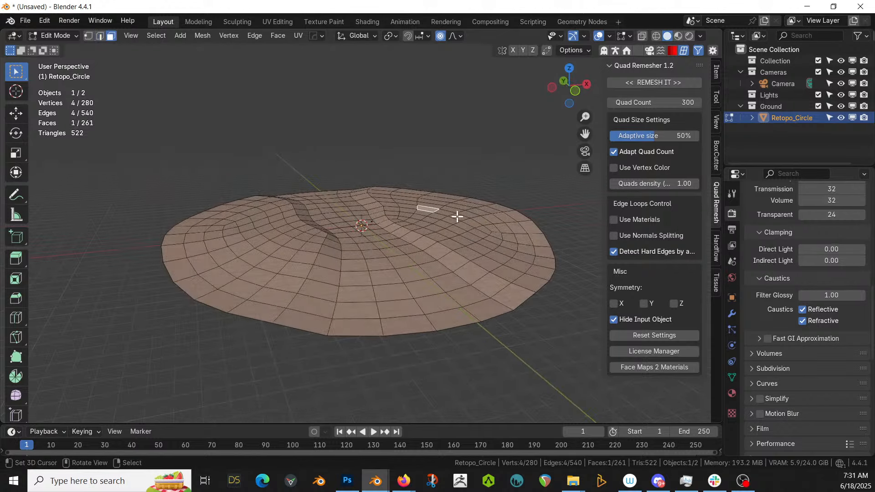
key("g")
scroll(467, 210, "up", 3)
scroll(467, 210, "up", 2)
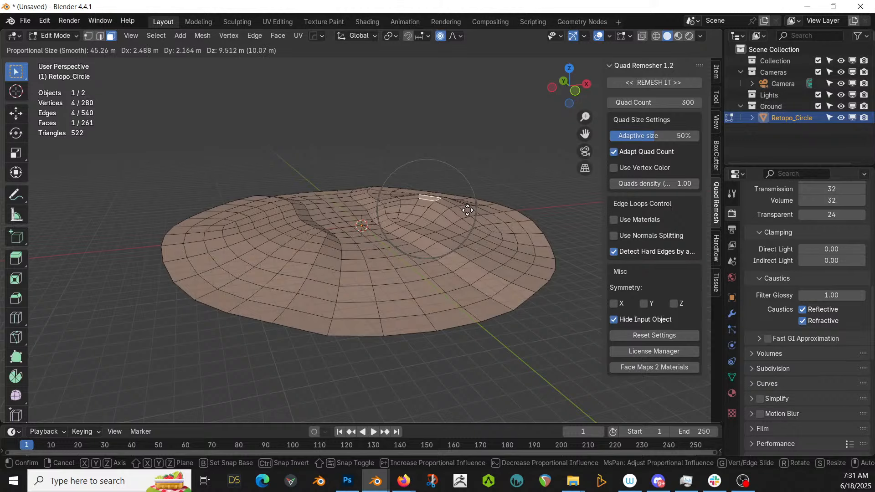
left_click(469, 209)
mouse_move(468, 209)
middle_mouse_down()
mouse_move(507, 190)
mouse_move(460, 214)
mouse_move(455, 226)
mouse_move(465, 207)
middle_mouse_up()
key("Tab")
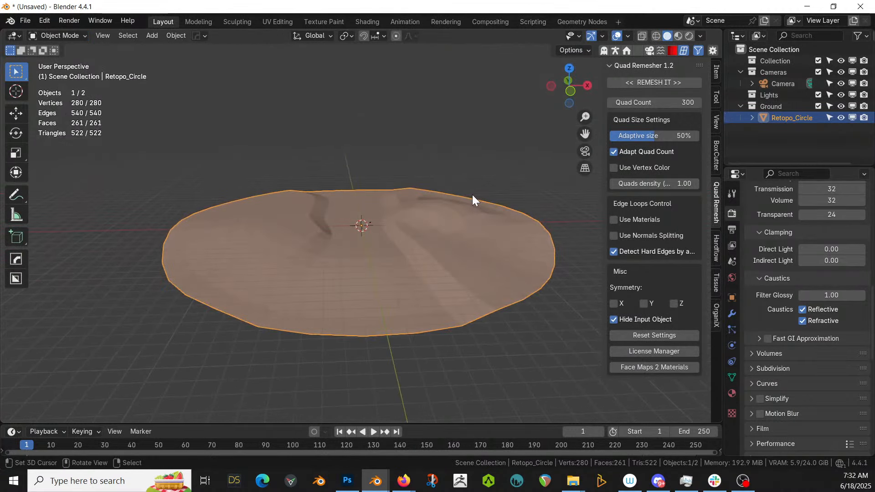
Begin saving the scene, creating and opening a new folder named "250618-1 Livestream Lighthouse" inside 00 Pathfinders
key("ctrl+s")
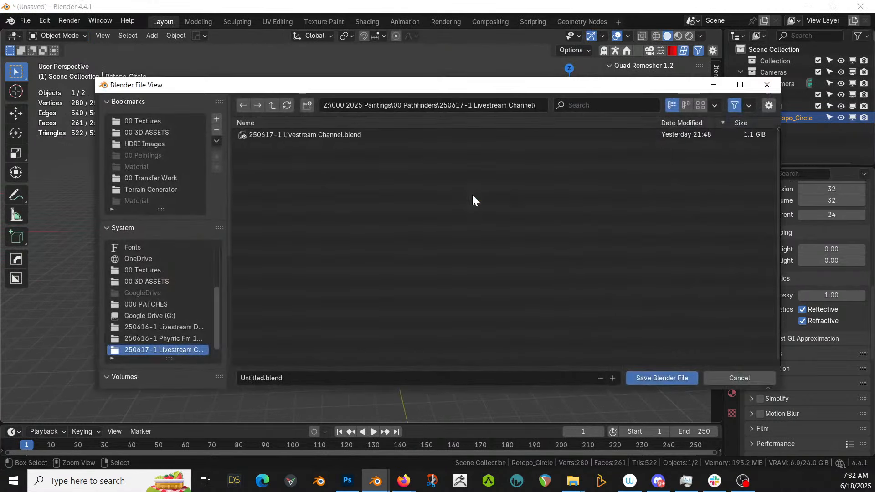
left_click(273, 105)
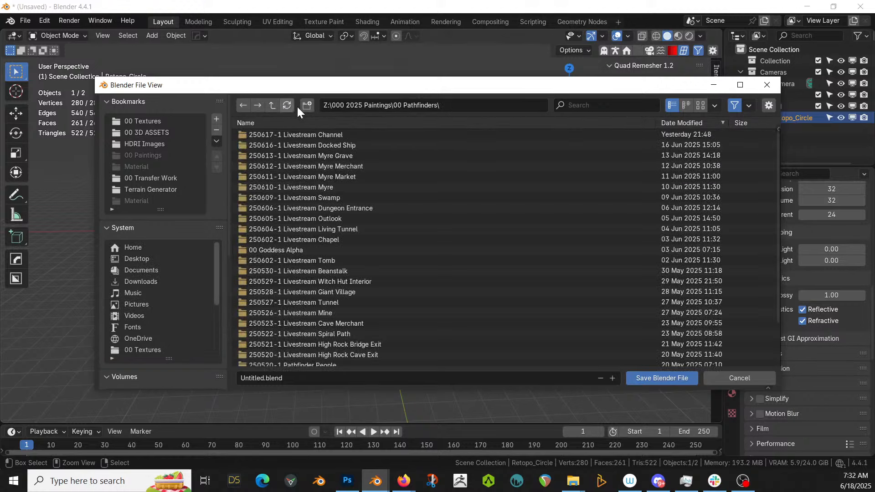
left_click(307, 105)
type("25")
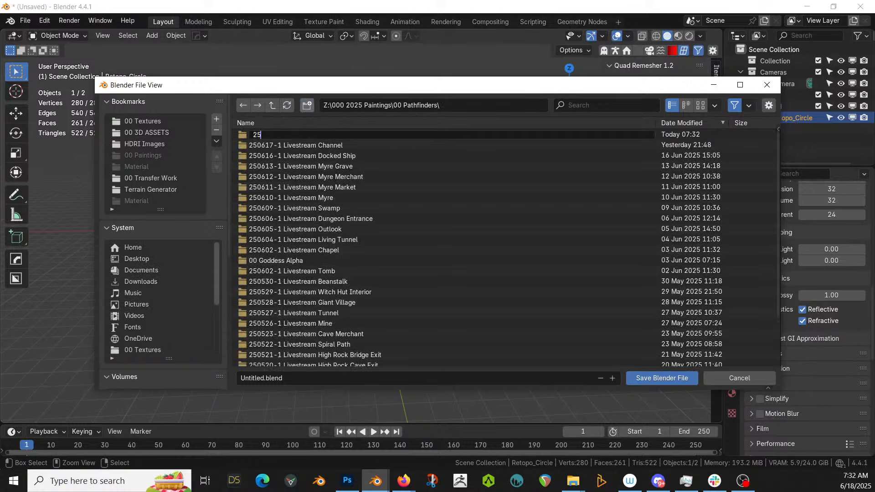
type("0618-1 Livestream Lighthouse")
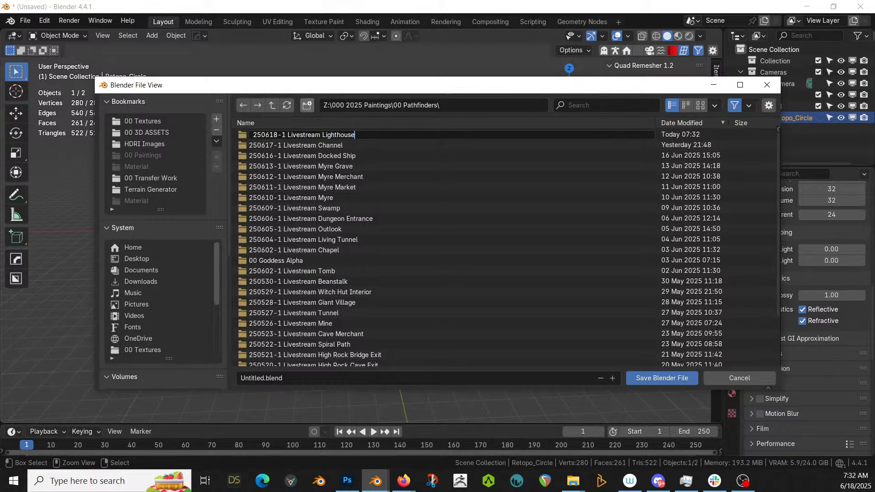
key("shift+Home")
key("ctrl+c")
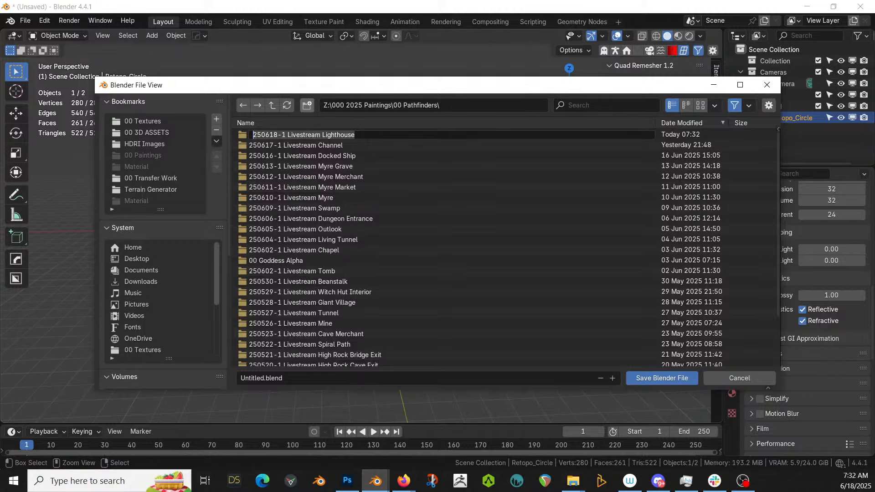
key("Return")
double_click(292, 137)
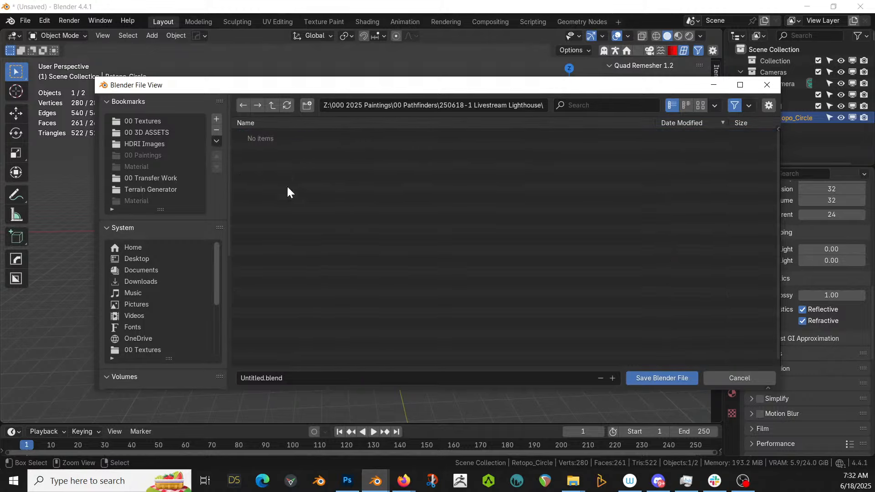
Save the blend file as "250618-1 Livestream Lighthouse" in the new folder
left_click(292, 378)
key("ctrl+v")
key("Return")
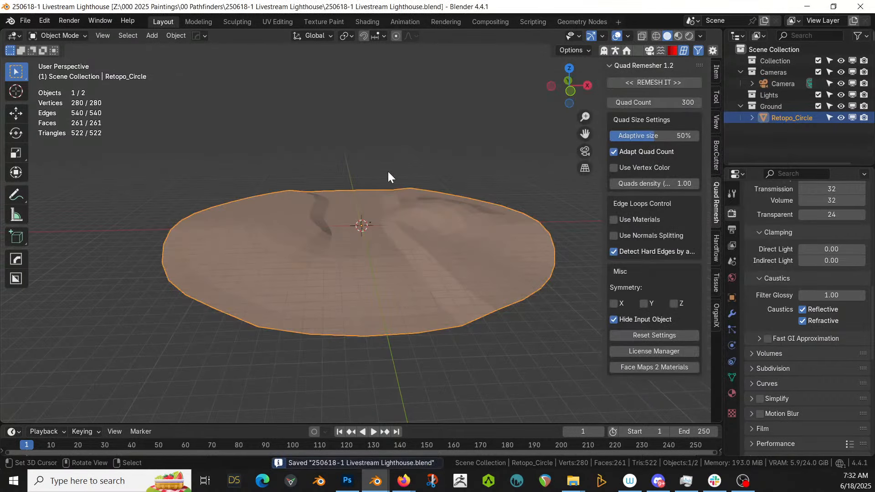
In Edit Mode, select the edge path along the channel's centre, from the +Y rim through the origin toward the -Y end
middle_click_drag(388, 172, 146, 189)
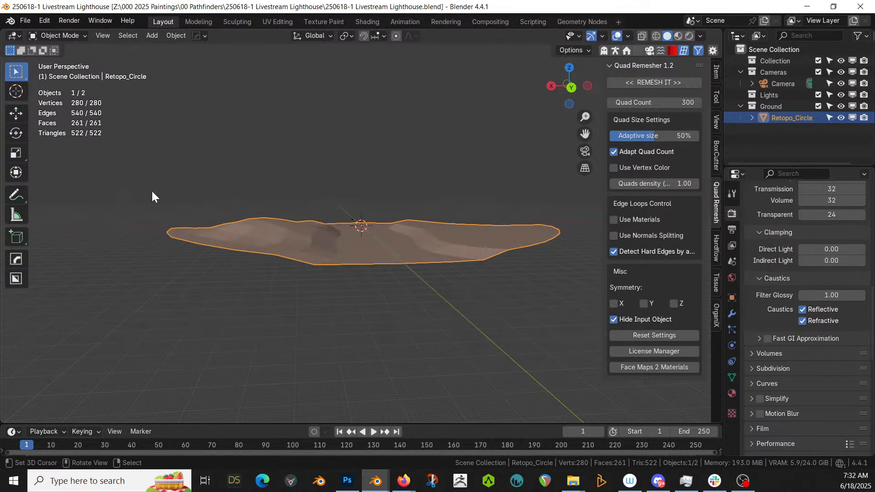
middle_click_drag(371, 216, 383, 231)
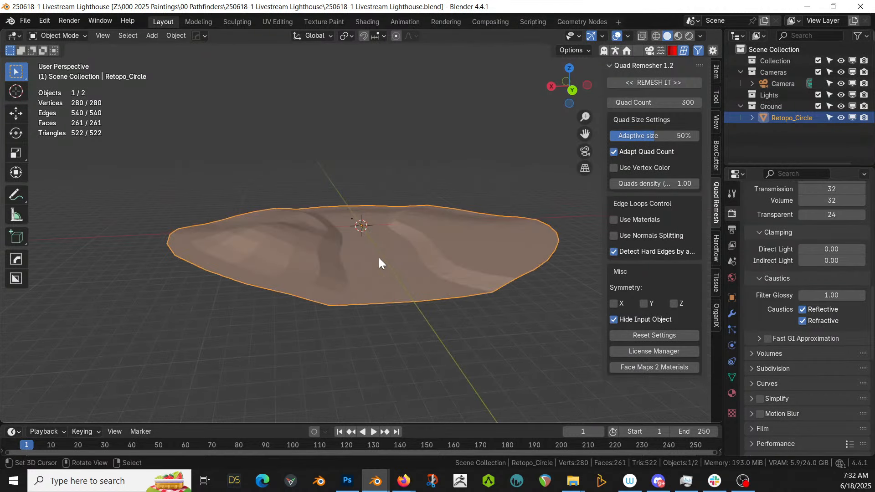
key("Tab")
middle_click_drag(411, 289, 412, 338)
key("2")
left_click(409, 388)
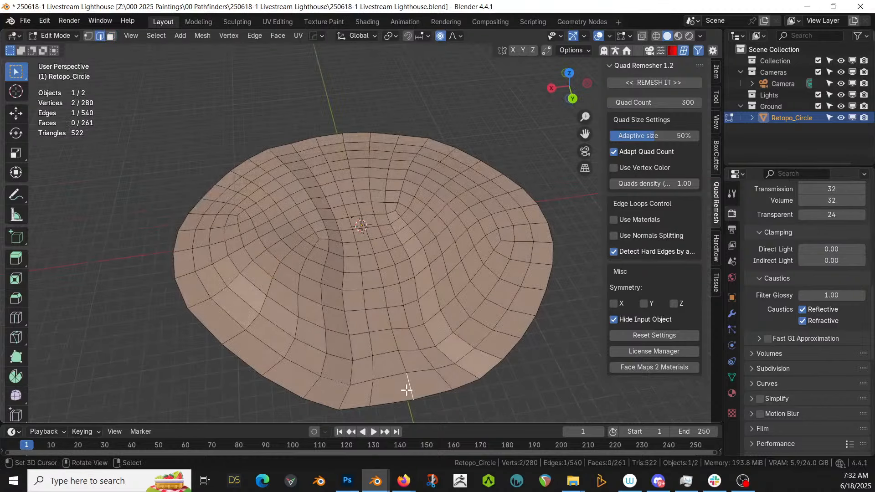
left_click(354, 175, "ctrl")
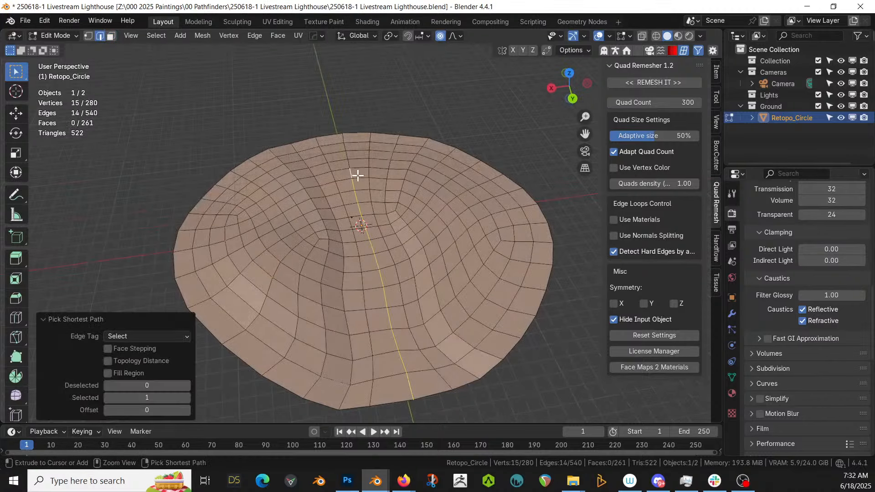
Lower the channel's centre edge path about 12 m along Z with a proportional size of about 37 m
middle_click_drag(356, 176, 385, 168)
key("g")
key("z")
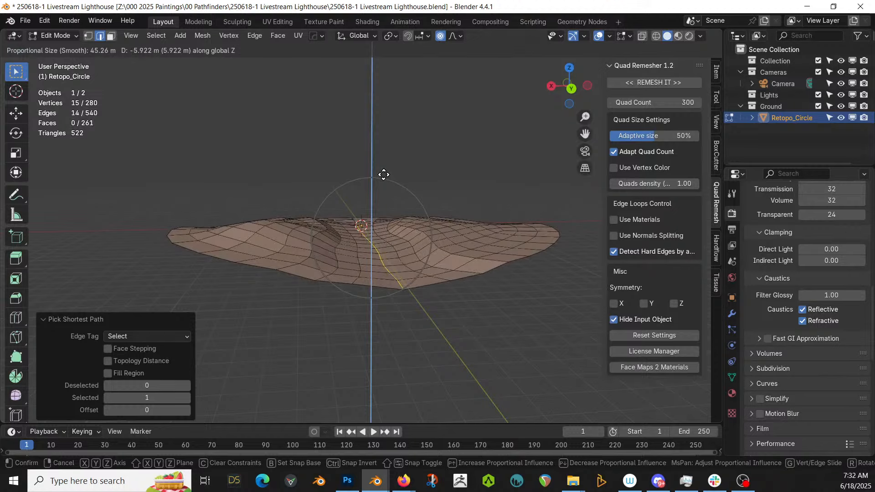
scroll(383, 177, "up", 2)
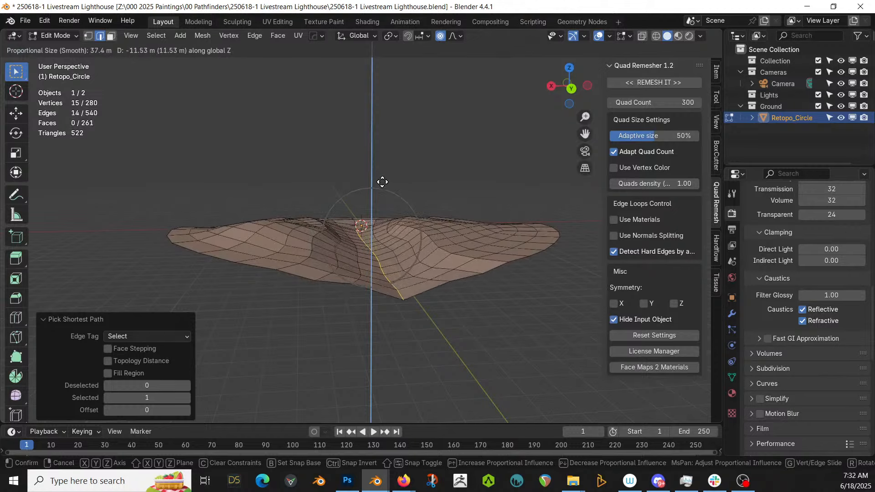
left_click(384, 185)
middle_click_drag(384, 185, 345, 254)
Return to Object Mode, check the deepened channel's shape, and save the file
key("Tab")
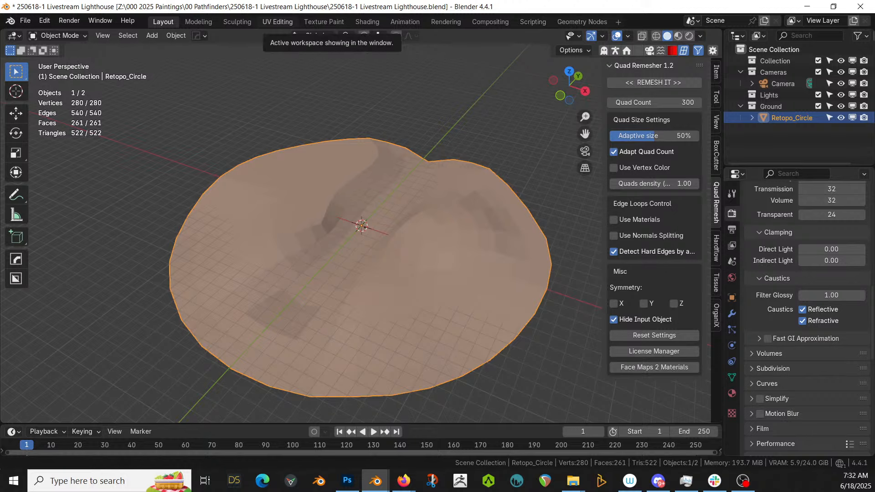
middle_click_drag(395, 188, 519, 182)
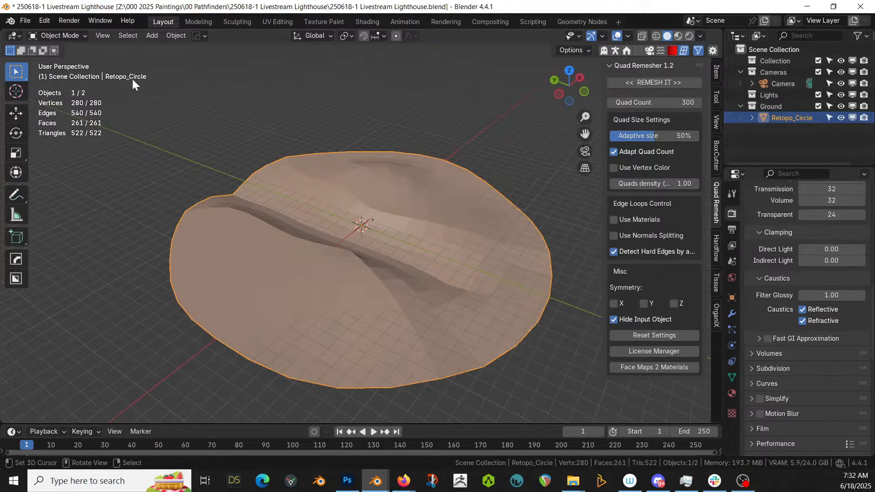
key("ctrl+s")
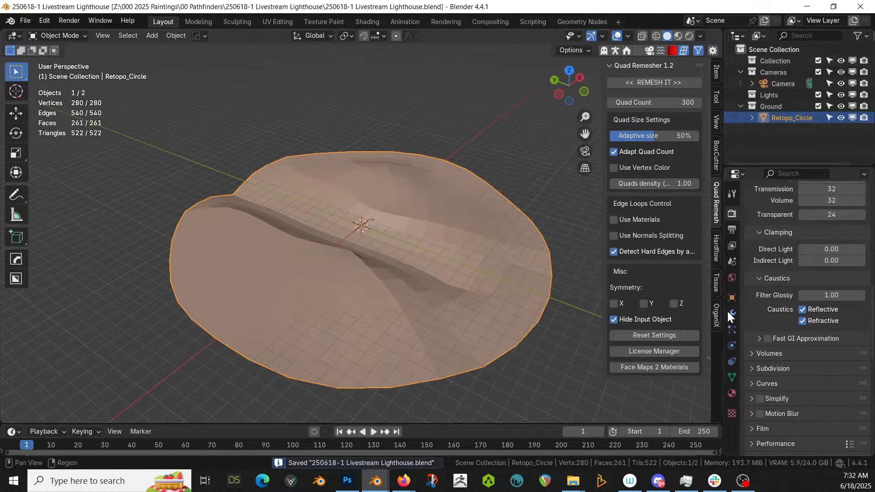
Add the Terrainer_Base terrain modifier to the ground disc
left_click(731, 314)
left_click(800, 212)
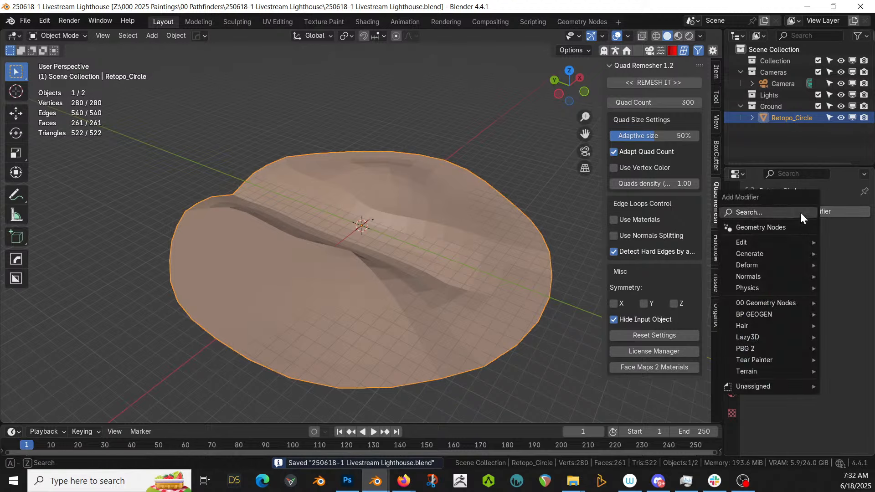
mouse_move(772, 369)
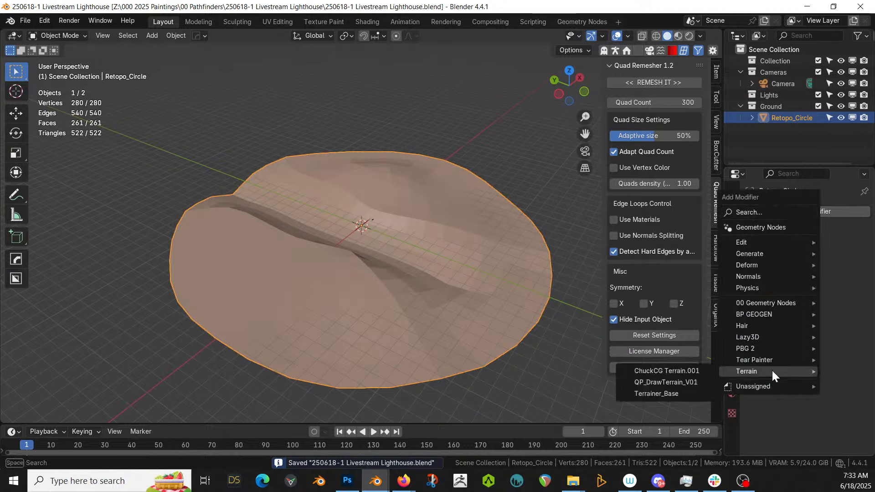
left_click(666, 393)
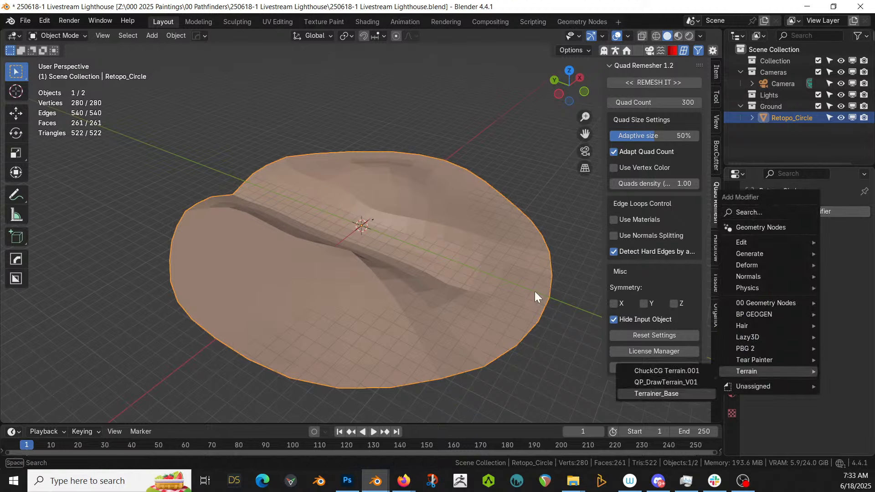
middle_click_drag(534, 291, 450, 252)
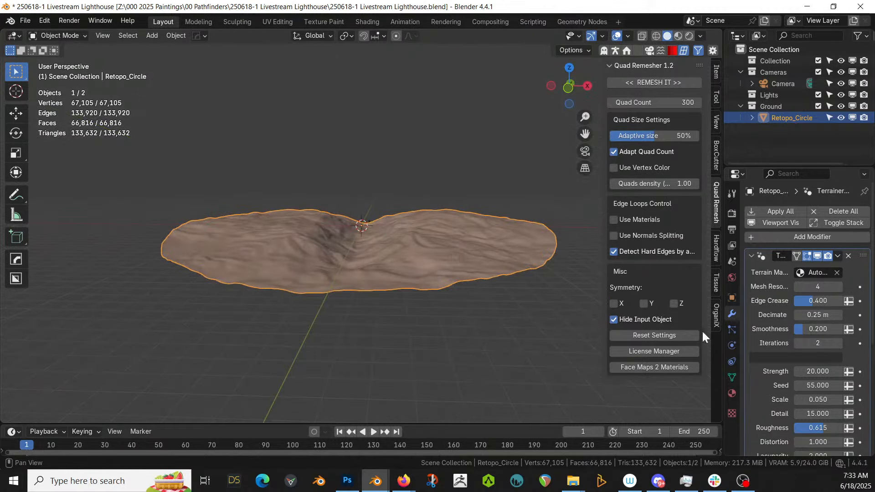
In the disc's terrain modifier, set the second noise group's strength to 3 and its scale to 0.01
scroll(796, 368, "down", 5)
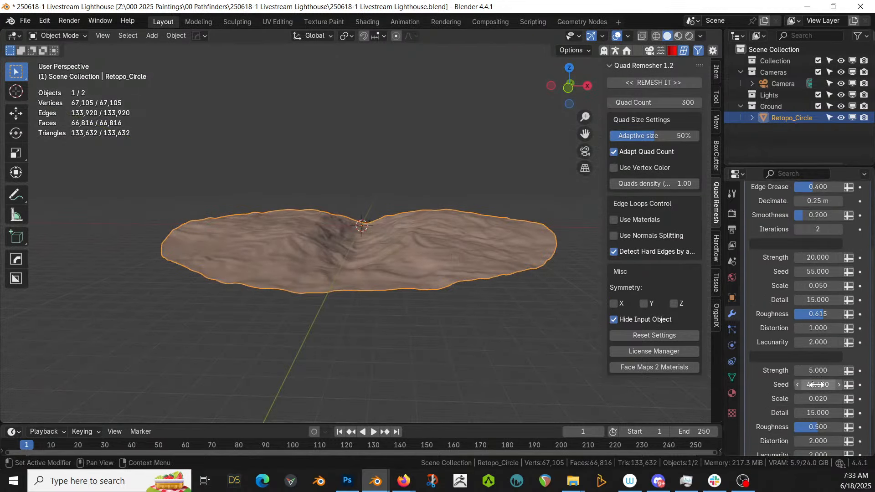
left_click(817, 371)
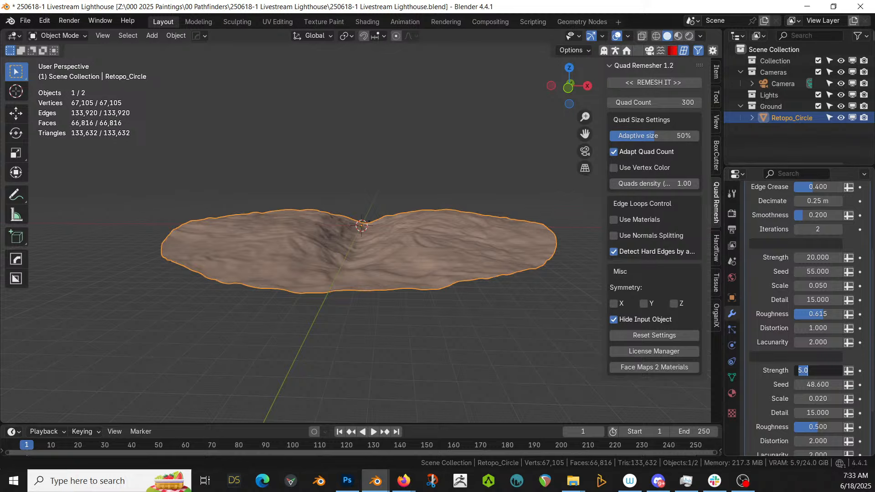
type("3")
key("Return")
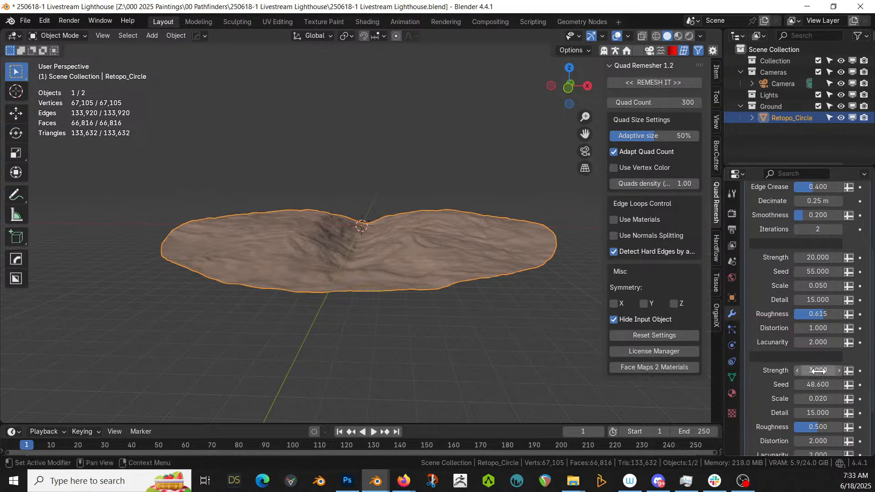
left_click(819, 399)
type(".01")
key("Return")
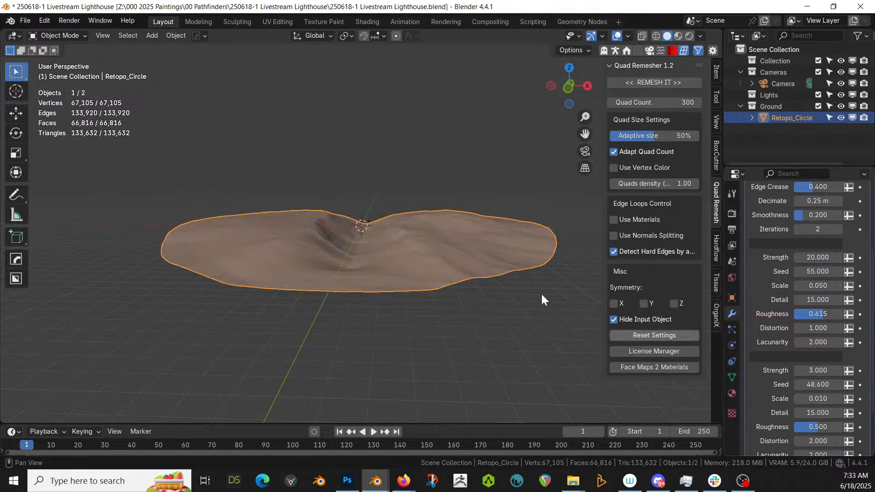
Add a 2 m mesh plane at the world origin
middle_click_drag(432, 251, 476, 269)
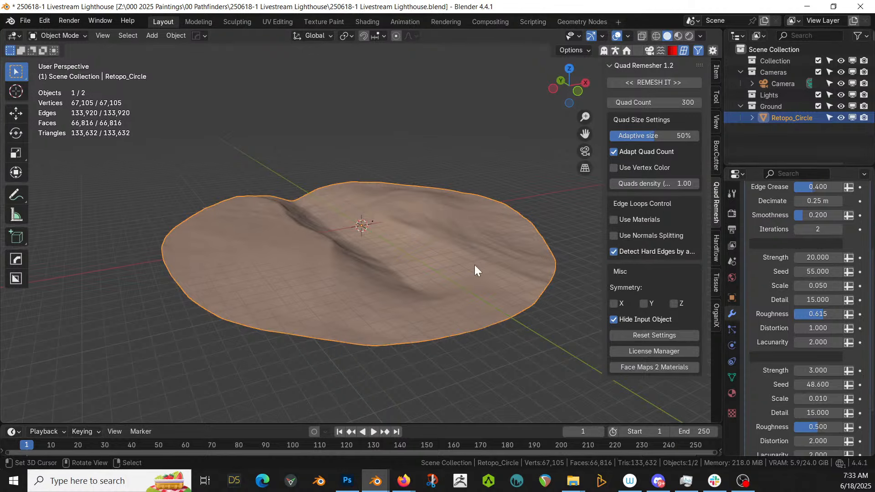
middle_click_drag(474, 264, 522, 273)
scroll(488, 271, "down", 2)
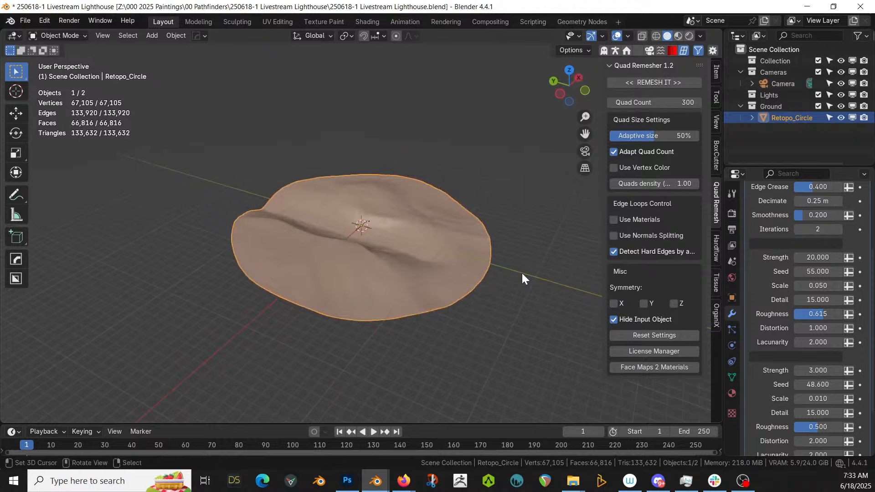
key("shift+a")
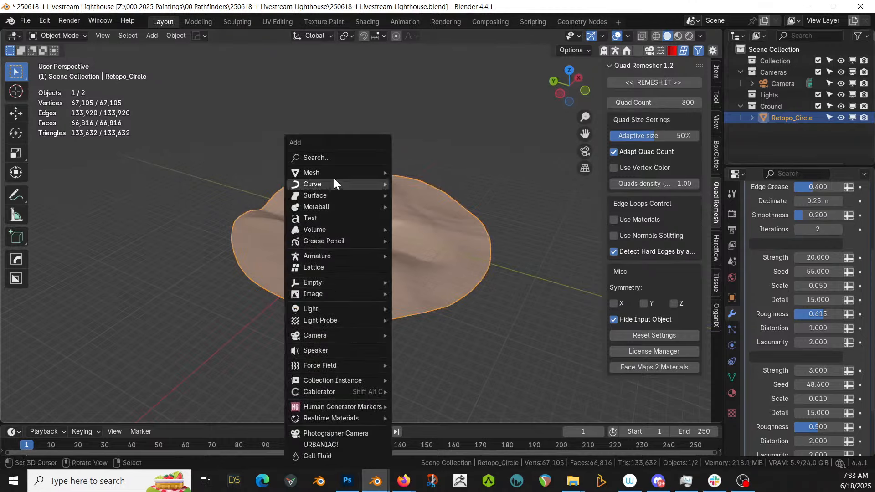
mouse_move(333, 174)
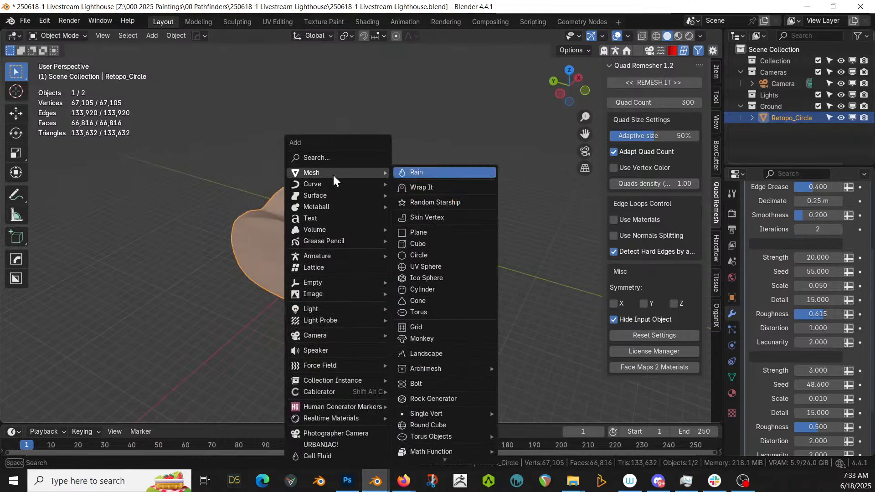
left_click(428, 232)
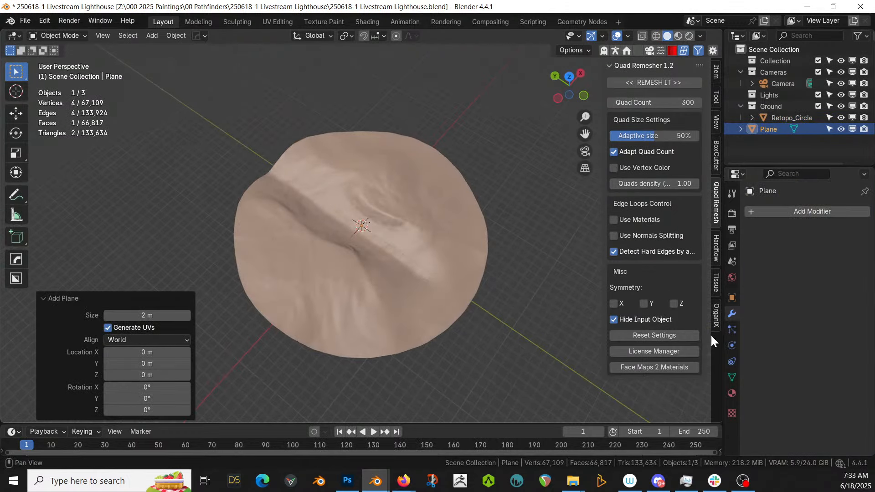
Add an Ocean modifier to the new plane
left_click(786, 211)
mouse_move(785, 211)
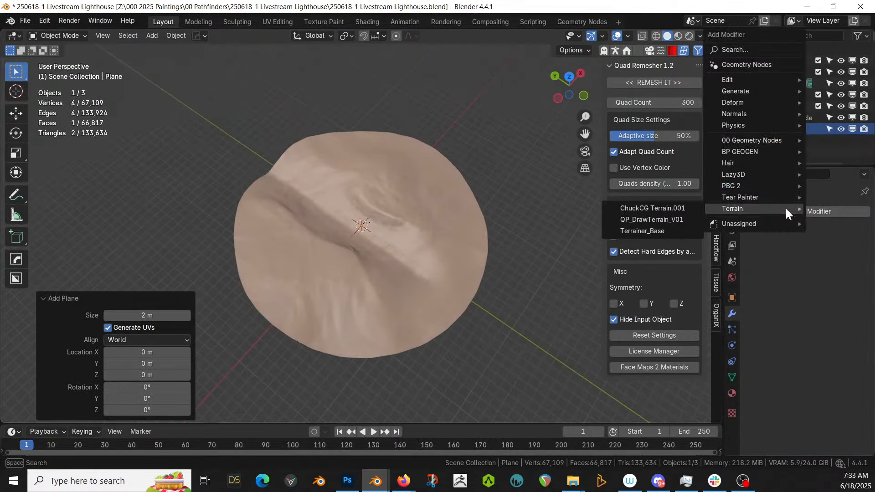
mouse_move(760, 91)
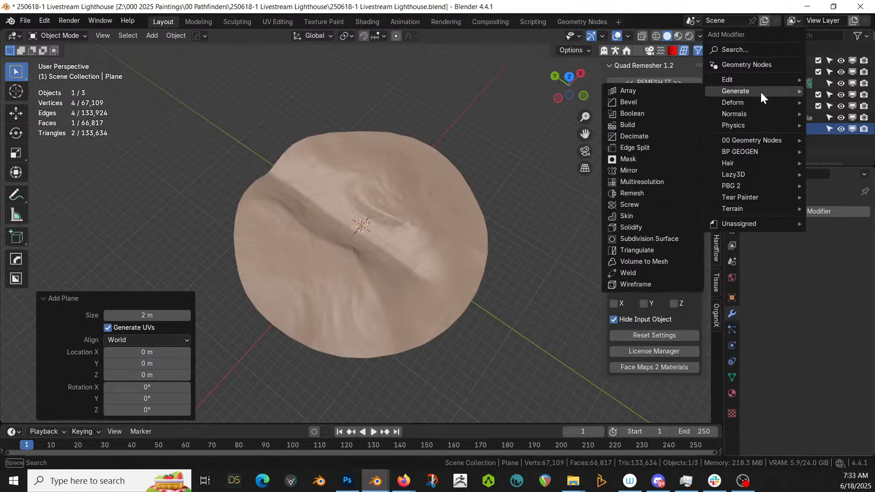
mouse_move(759, 125)
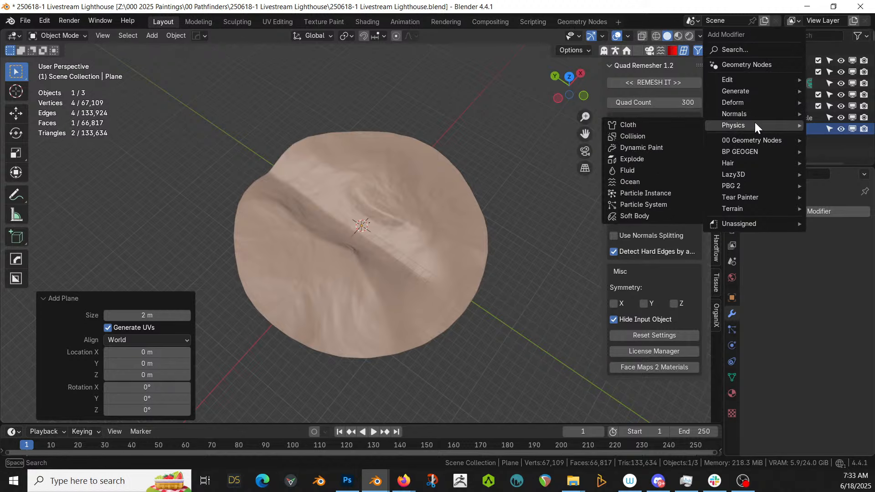
left_click(643, 181)
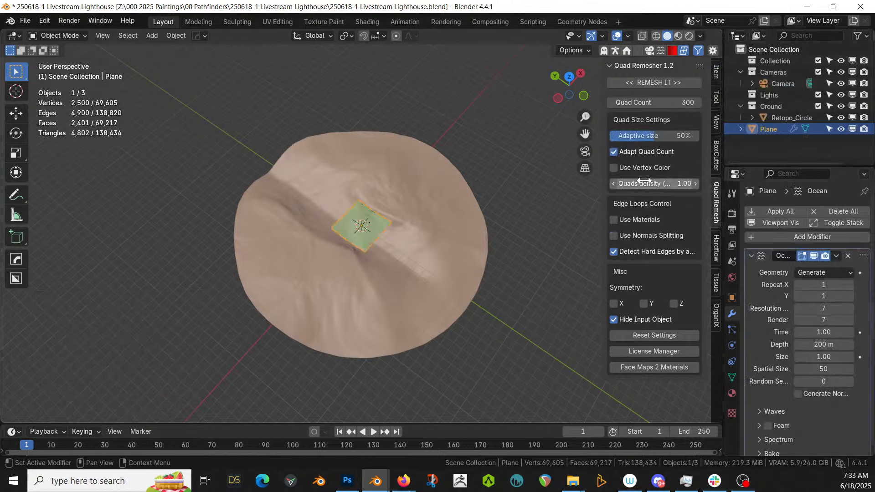
Set the Ocean modifier's depth to 15 m
mouse_move(400, 228)
middle_mouse_down()
mouse_move(444, 168)
mouse_move(430, 176)
mouse_move(455, 202)
mouse_move(408, 228)
middle_mouse_up()
scroll(428, 183, "up", 3)
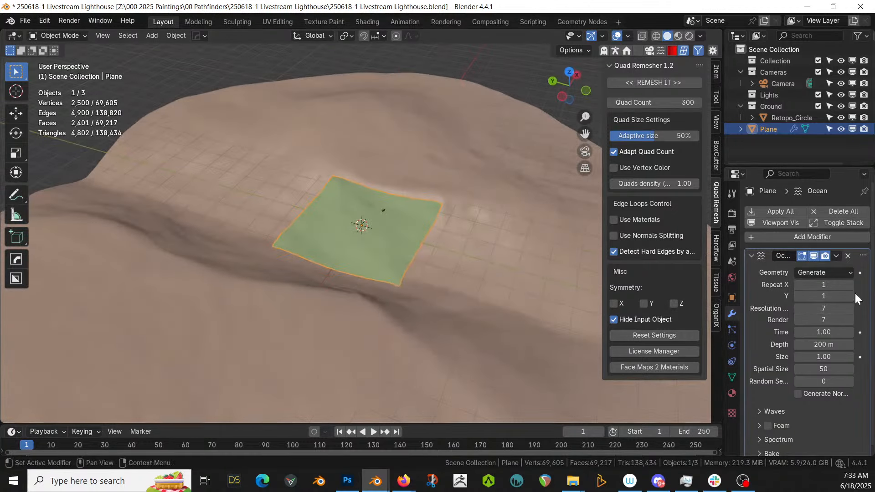
left_click(823, 344)
type("15")
key("Return")
Try enlarging the ocean surface with a spatial size of 200 and a size of 50
left_click(817, 369)
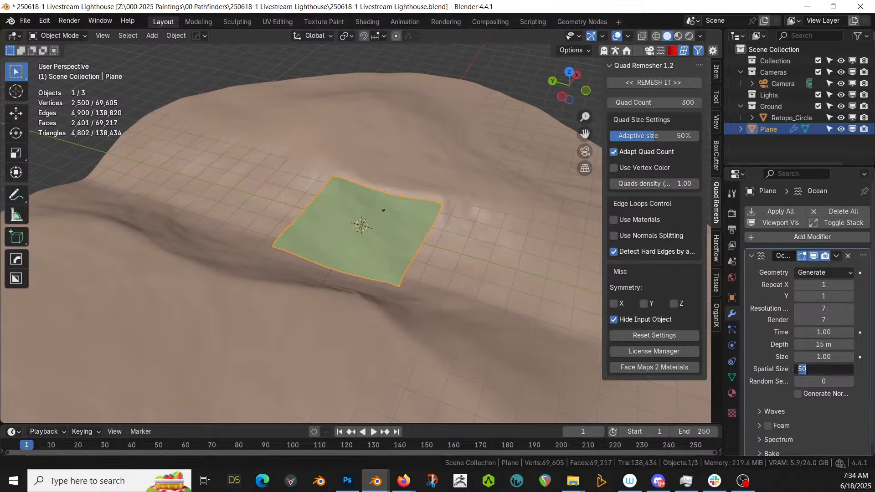
type("20")
key("Return")
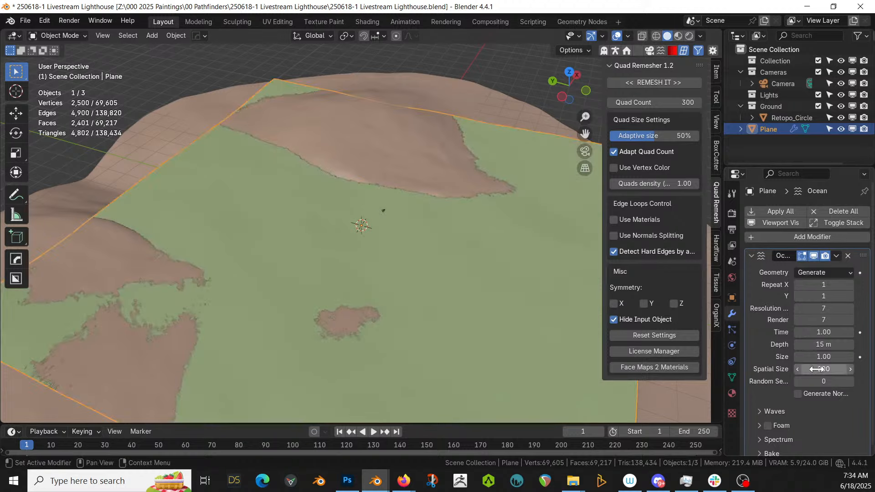
middle_click_drag(456, 280, 456, 249)
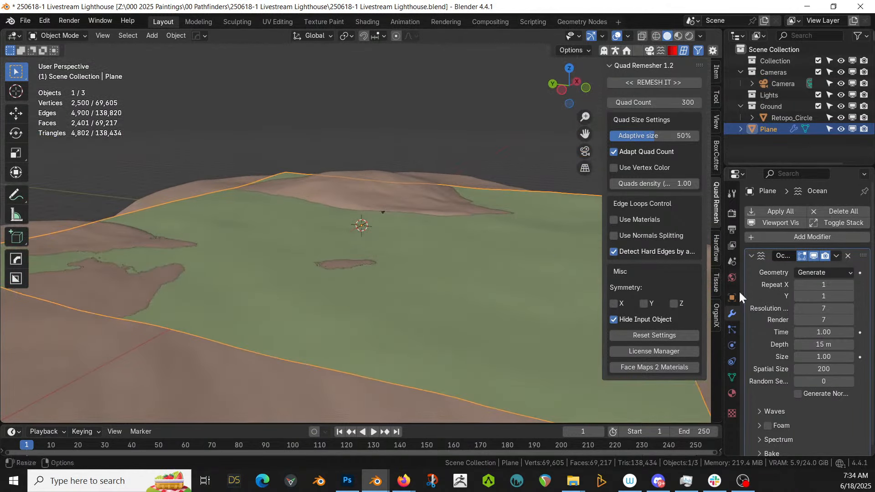
left_click(818, 355)
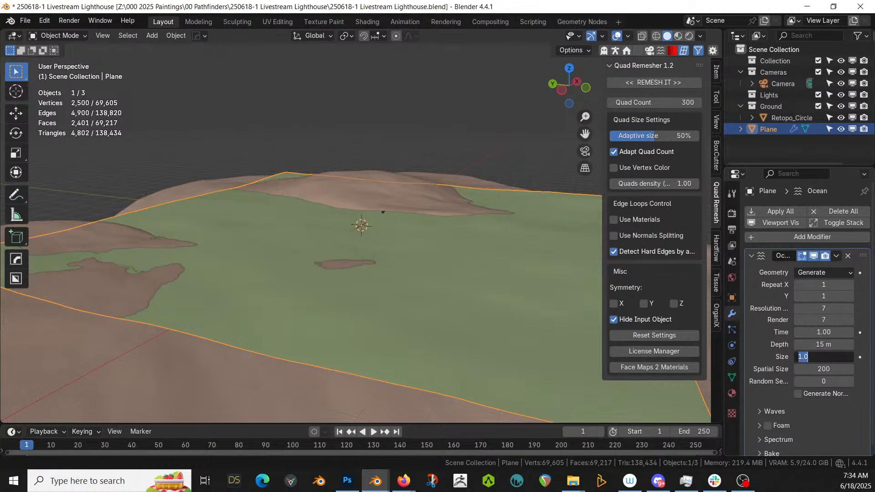
type("50")
key("Return")
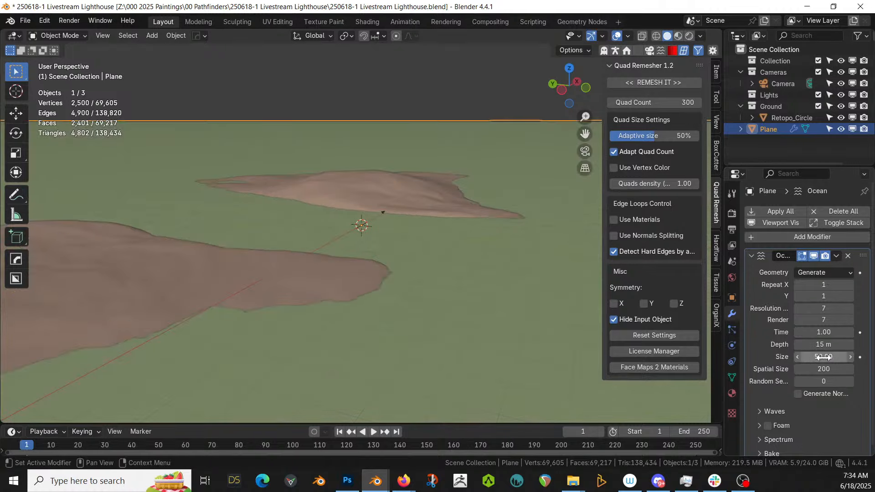
Return the Ocean modifier's size to 1 and its spatial size to 50
left_click(822, 357)
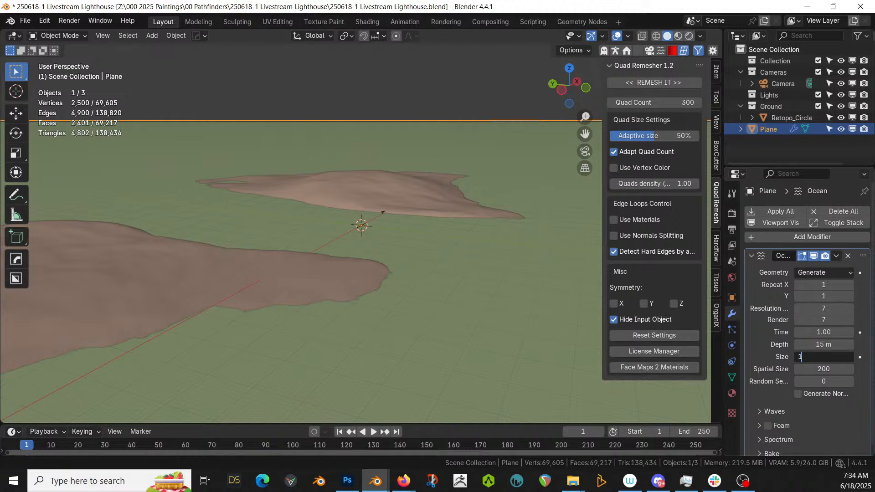
type("1")
key("Tab")
type("5")
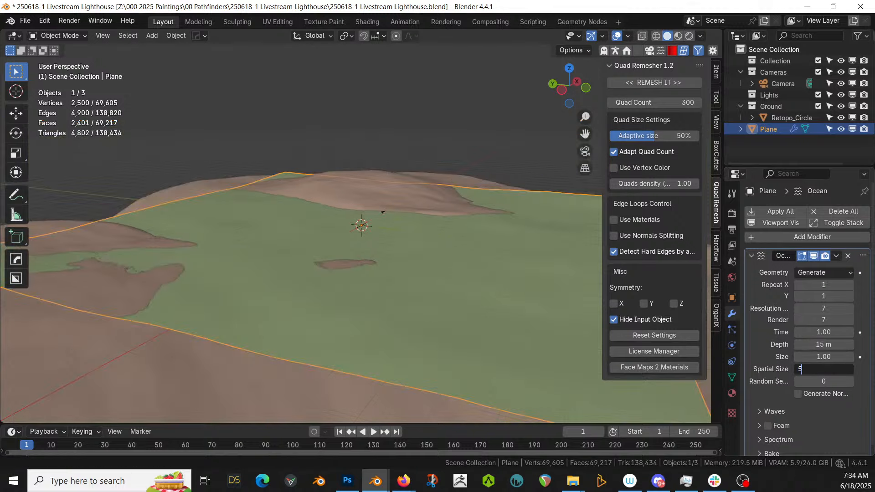
type("0")
key("Return")
Repeat the ocean surface 5 times in both X and Y
middle_click_drag(545, 297, 433, 301)
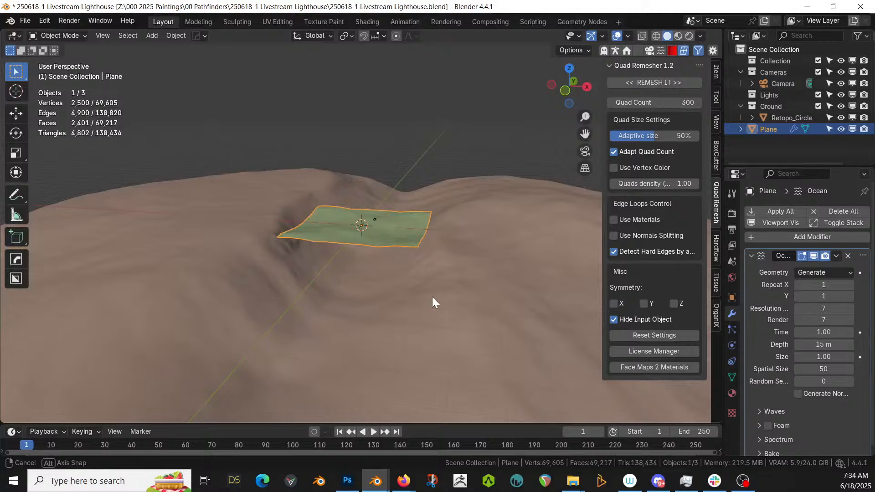
left_click(823, 284)
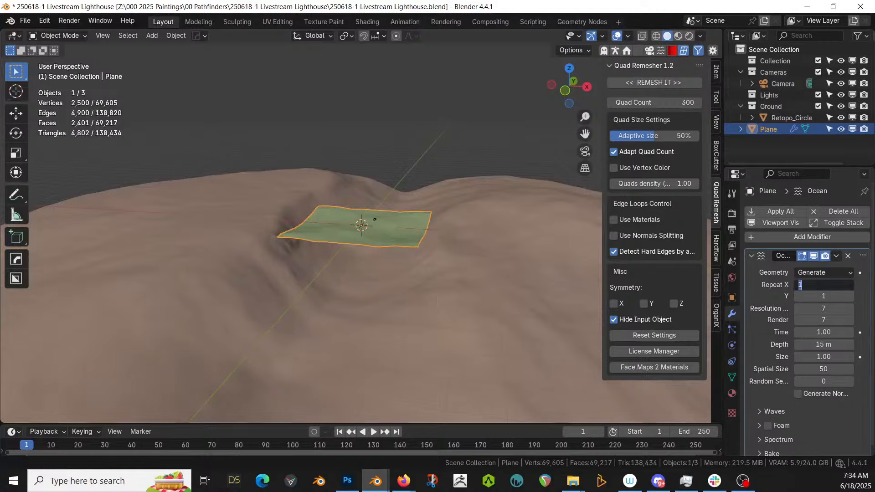
type("5")
key("Return")
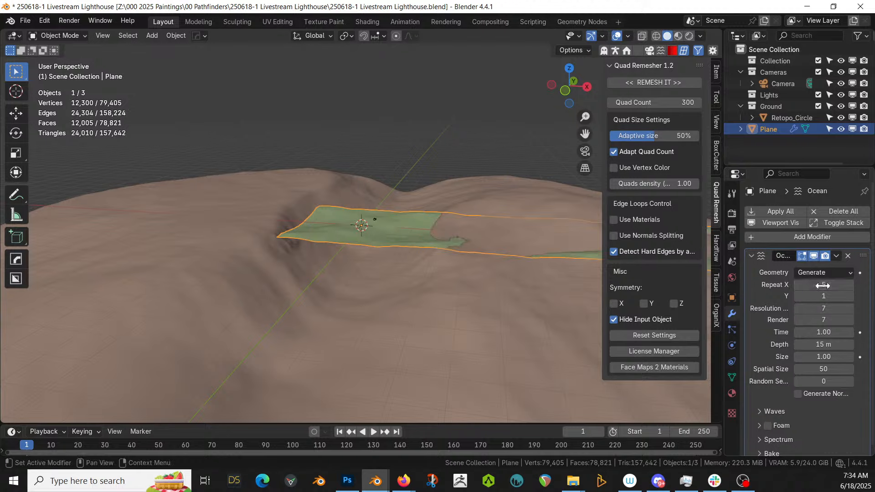
left_click(821, 296)
type("5")
key("Return")
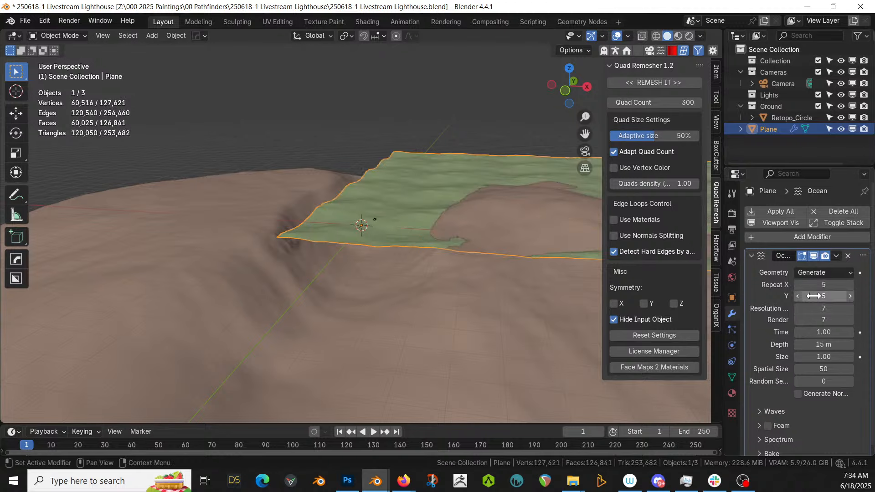
Widen the Properties editor and set the Ocean modifier's random seed to 1
middle_click_drag(346, 214, 479, 259)
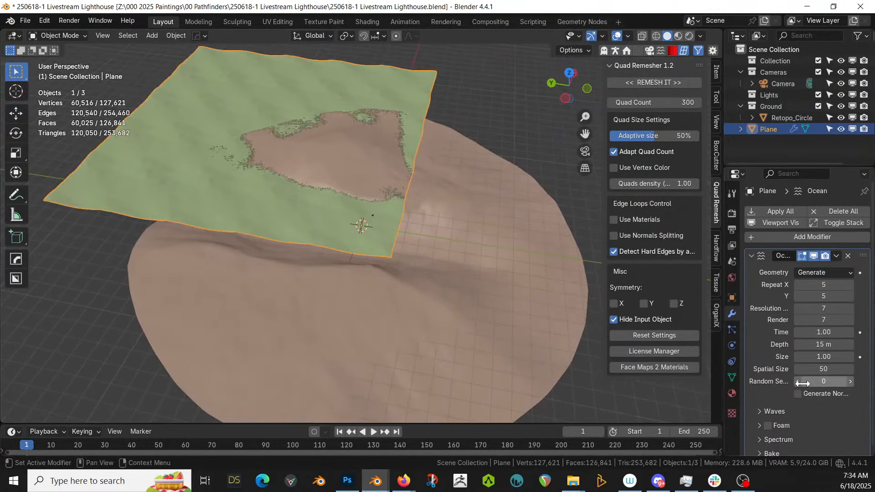
left_click_drag(722, 360, 628, 361)
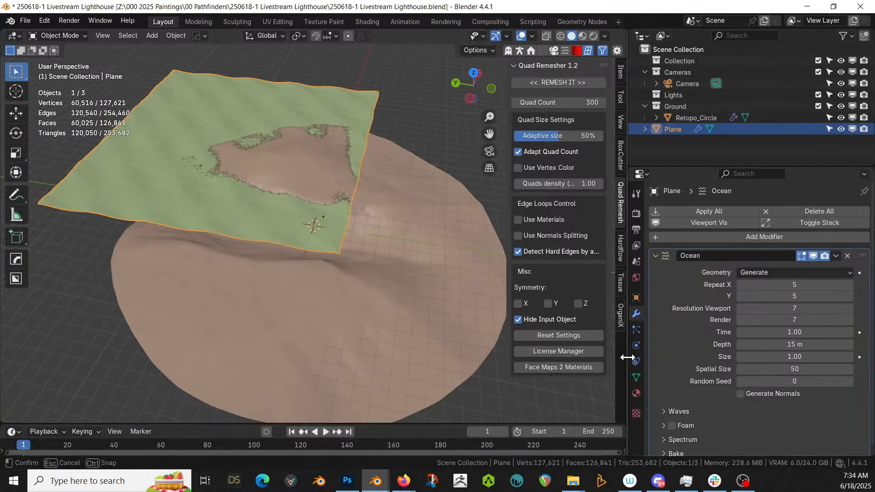
left_click(849, 382)
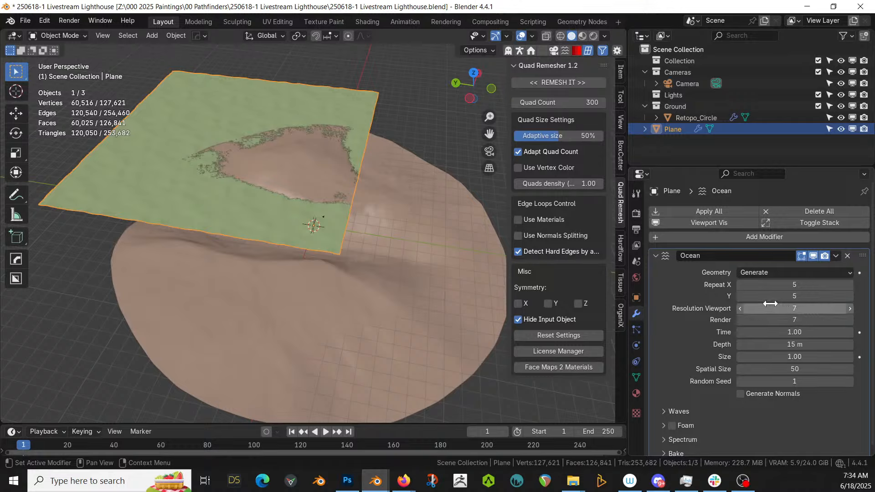
Set both the viewport and render resolution of the Ocean modifier to 15
left_click(795, 309)
type("15")
key("Return")
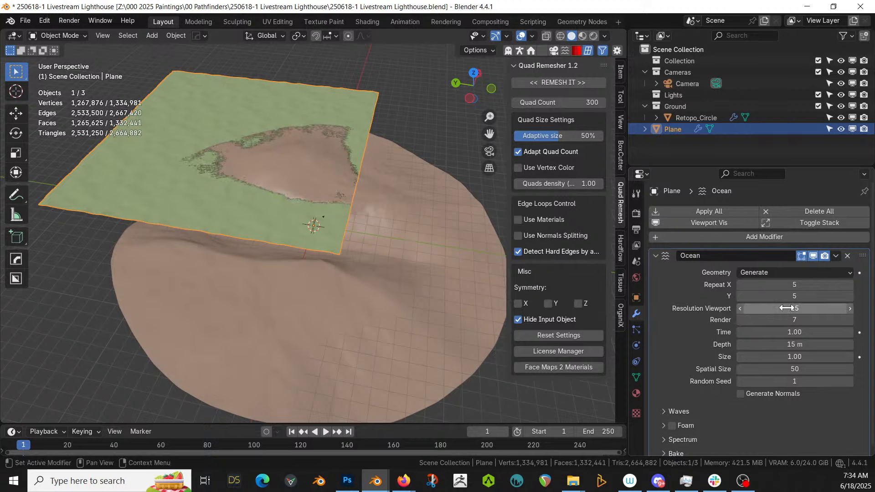
left_click(794, 319)
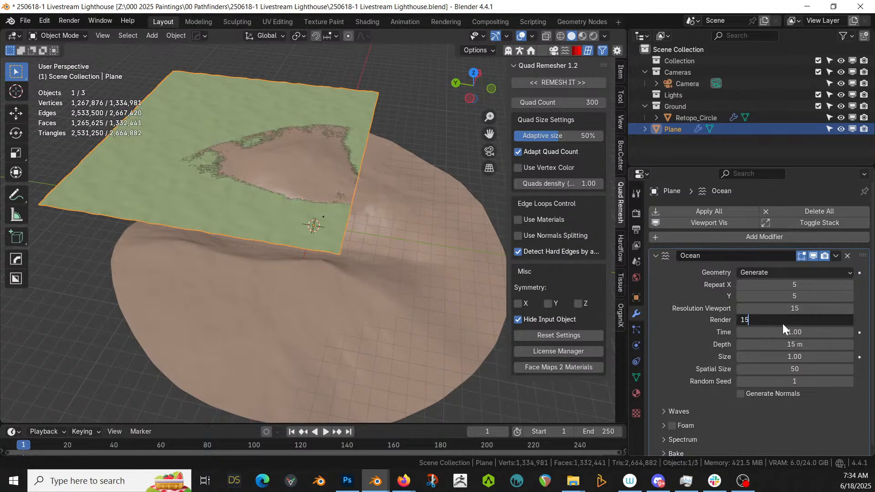
key("Return")
Expand the Ocean modifier's wave settings, inspect the surface up close, and set the wave scale to 2
middle_click_drag(314, 146, 396, 111)
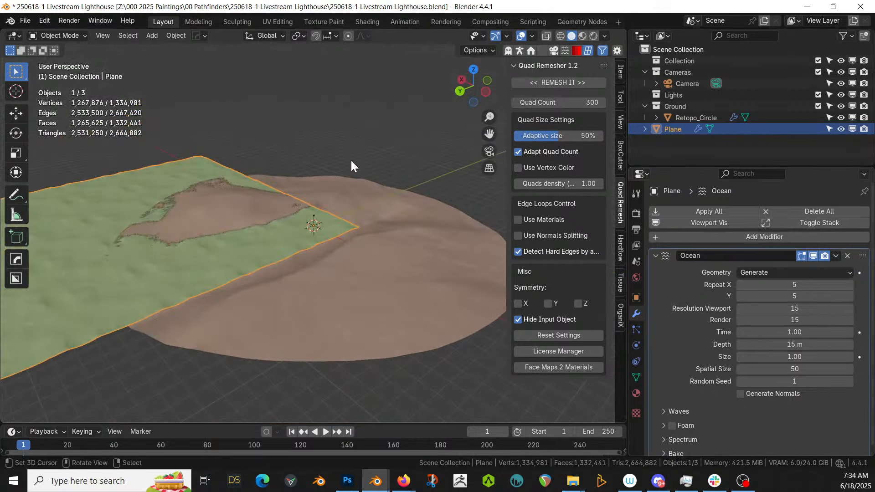
middle_click_drag(351, 160, 503, 175, "shift")
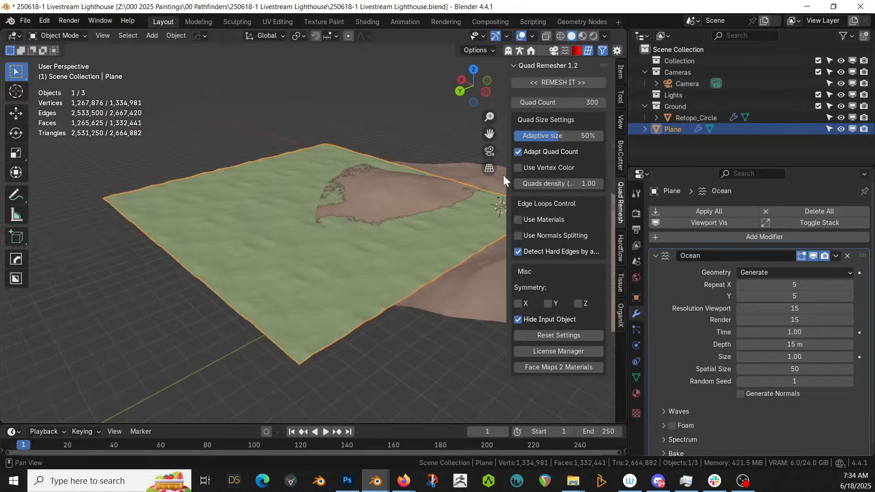
left_click(668, 412)
scroll(695, 379, "down", 3)
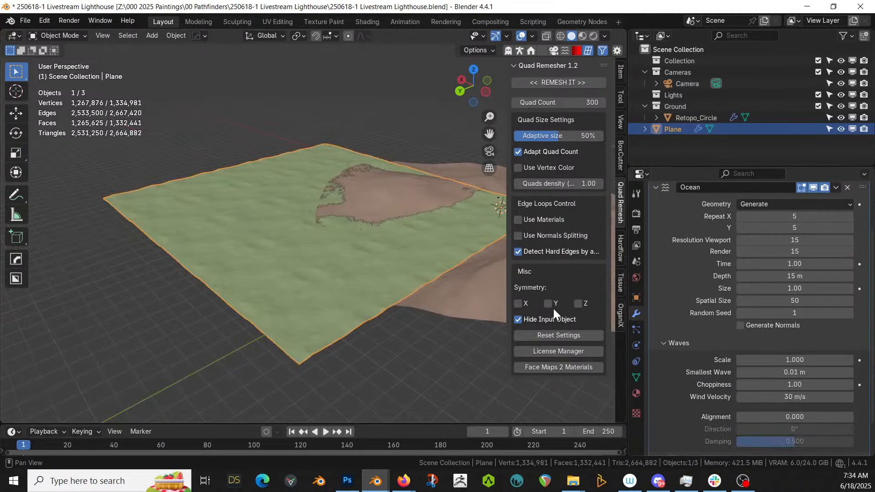
scroll(492, 273, "up", 5)
mouse_move(492, 273)
middle_mouse_down()
mouse_move(502, 269)
mouse_move(487, 266)
middle_mouse_up()
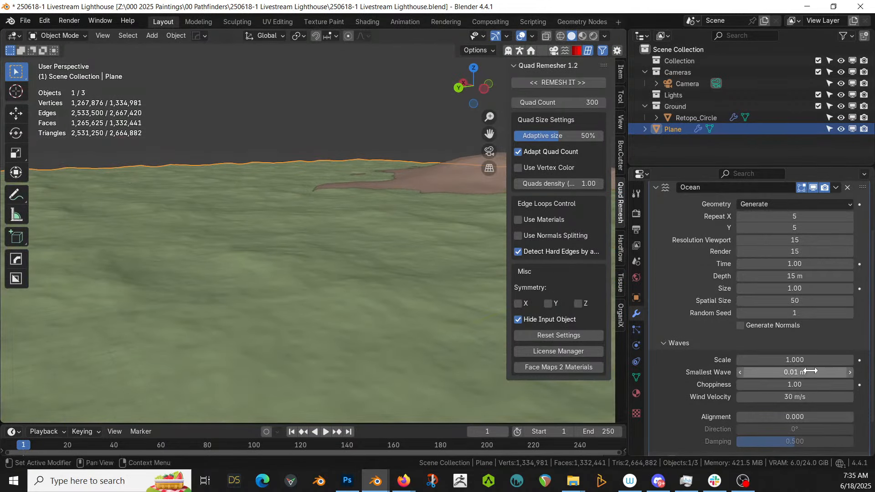
left_click(794, 360)
key("Return")
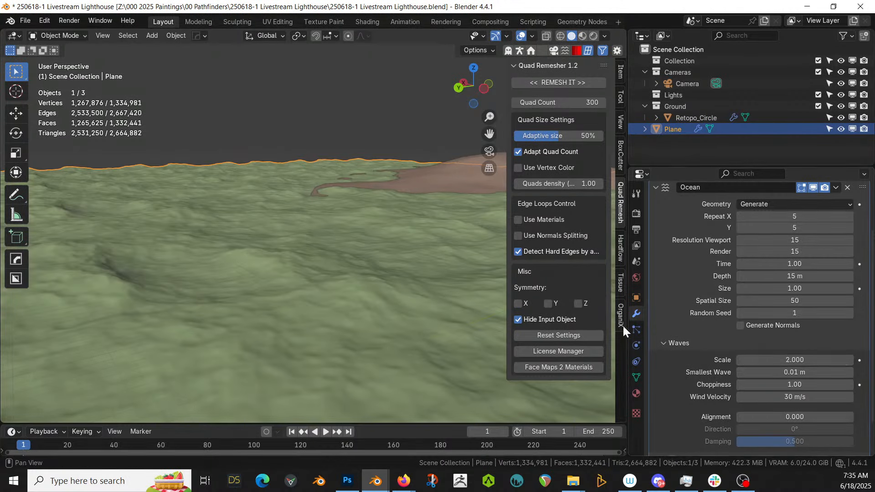
Inspect the ocean surface around the shoreline, and set the Ocean modifier's viewport and render resolution to 10
scroll(751, 382, "down", 2)
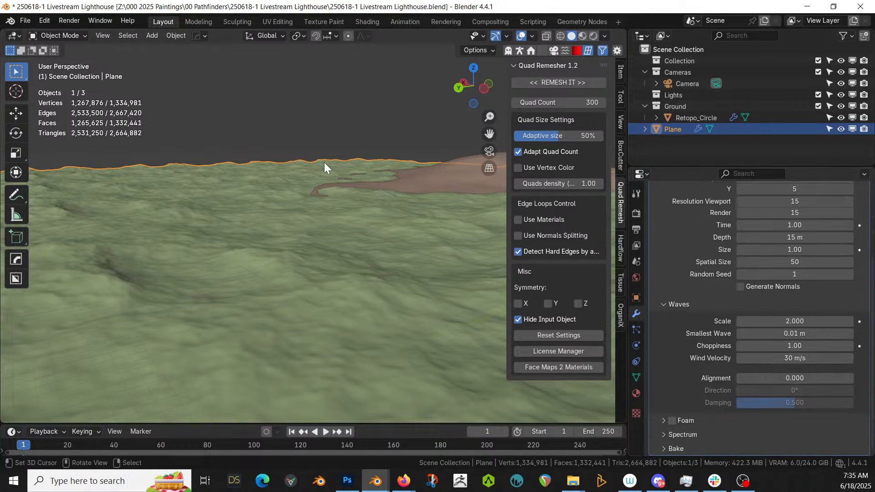
scroll(325, 178, "down", 5)
scroll(327, 209, "up", 8)
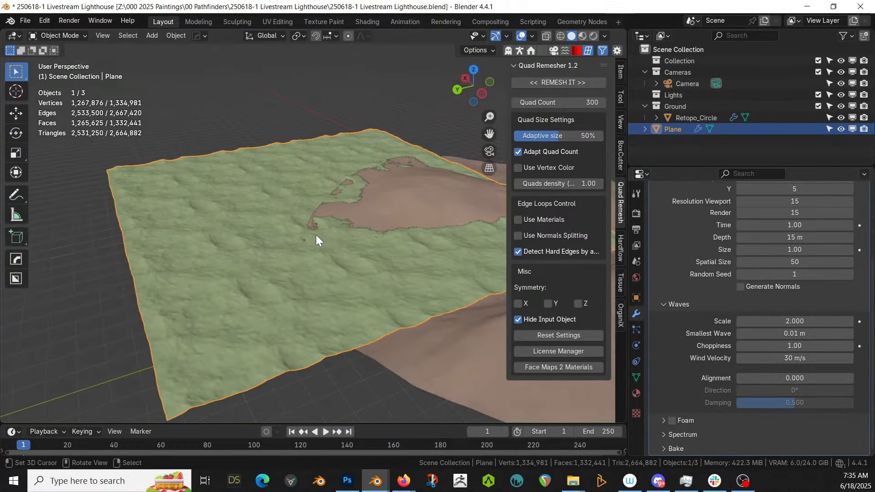
middle_click_drag(316, 234, 457, 242)
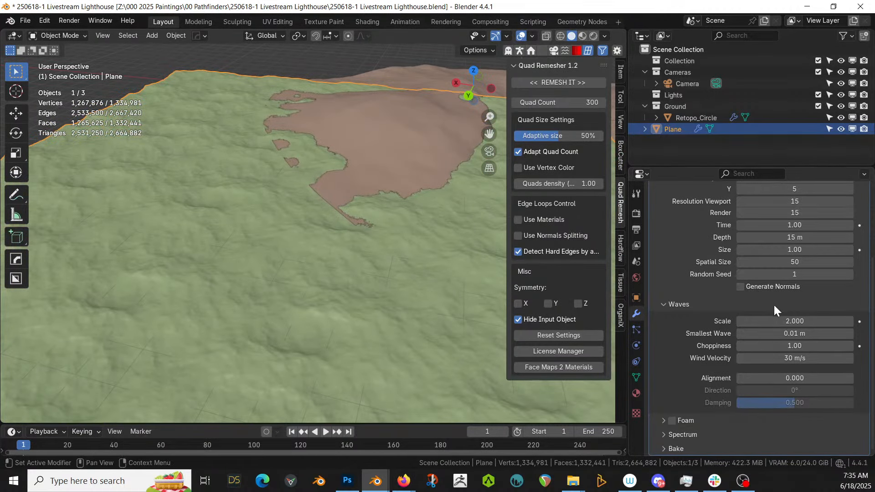
scroll(758, 315, "up", 5)
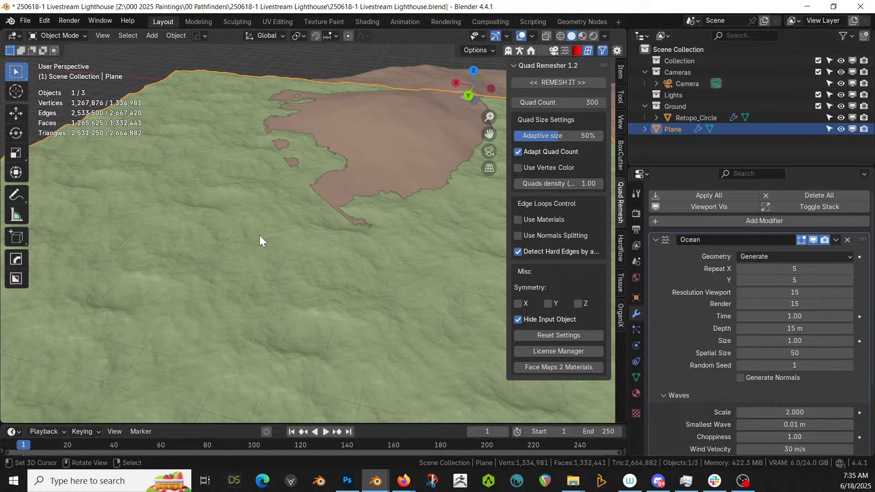
left_click(794, 292)
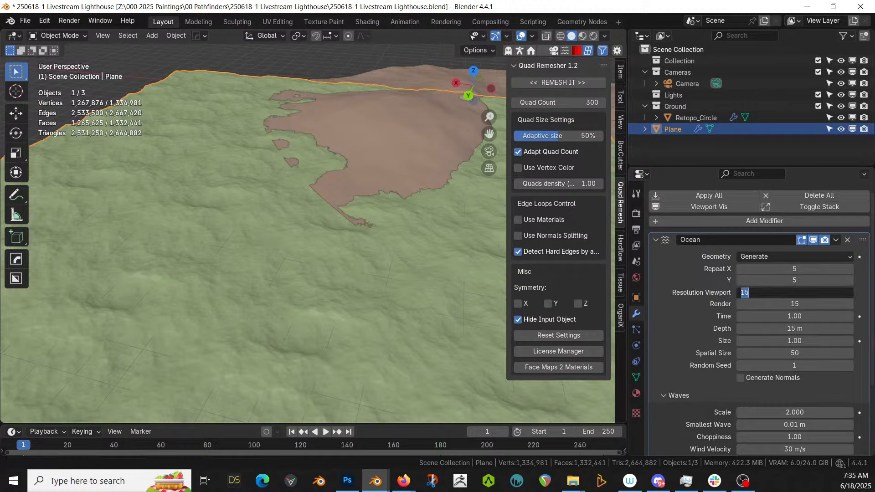
type("10")
key("Return")
left_click(797, 303)
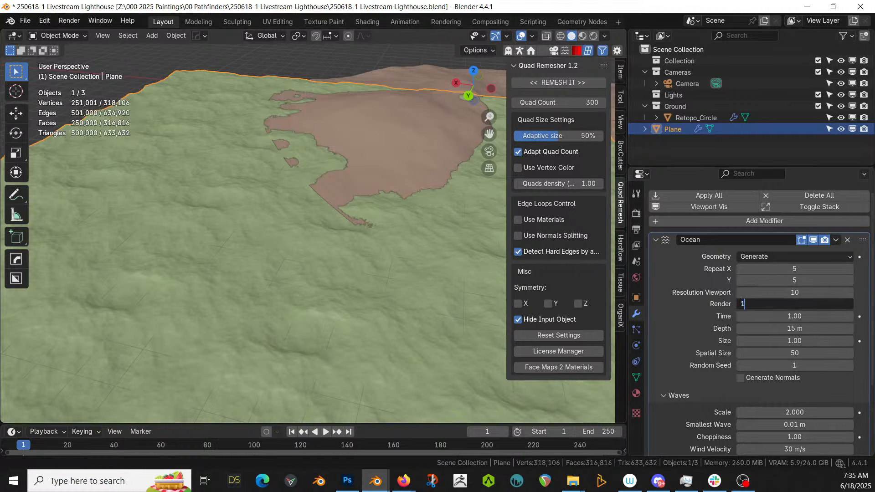
type("10")
key("Return")
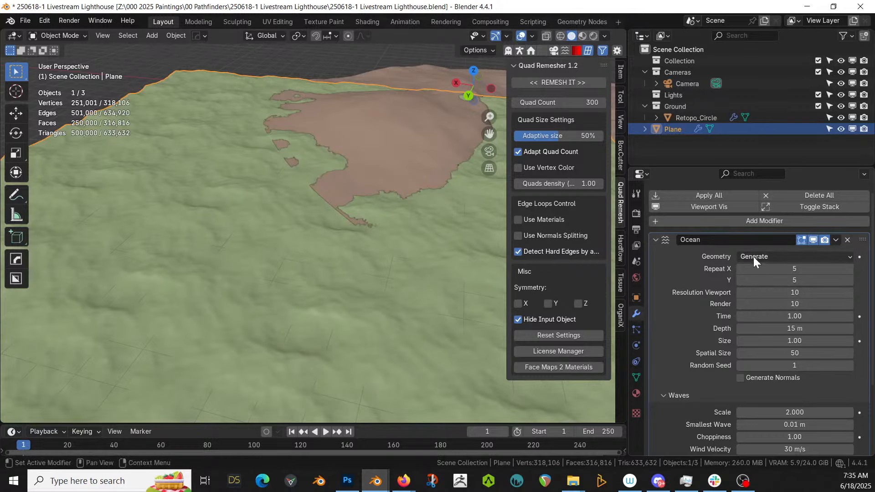
Try applying the Ocean modifier and moving the plane about -109 m in X and -227 m in Y, and undo both
left_click(719, 196)
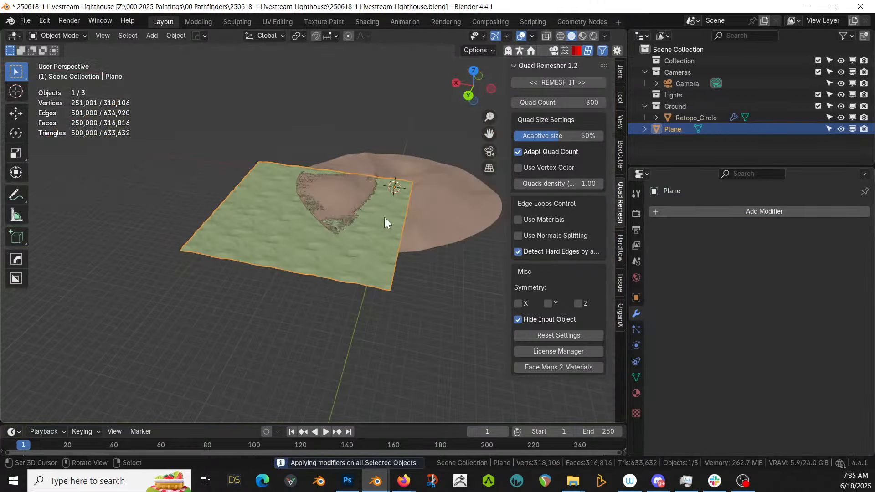
key("KP_7")
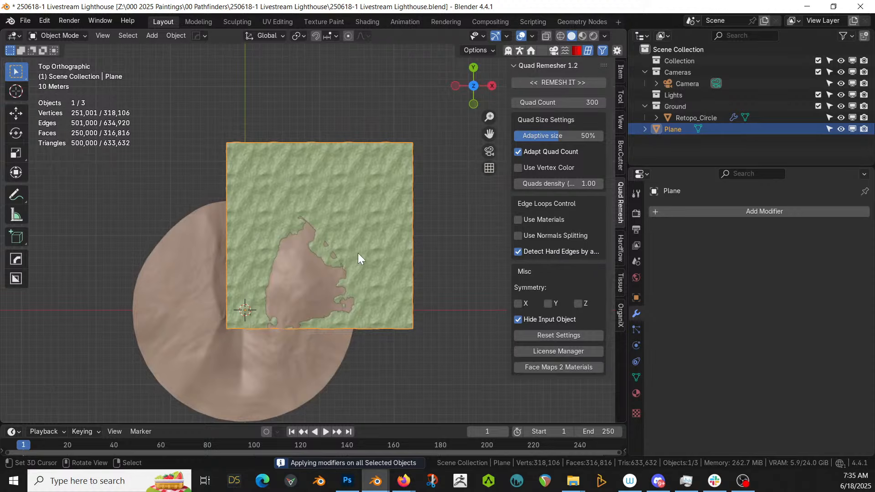
key("g")
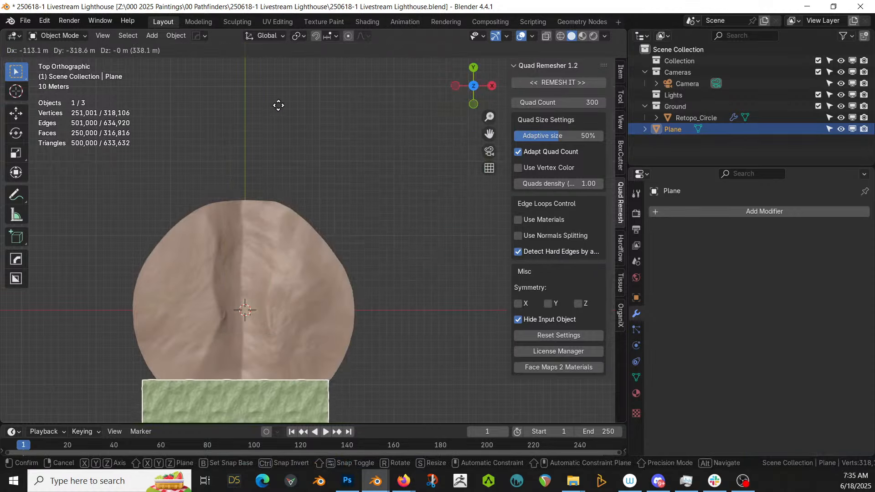
left_click(279, 32)
middle_click_drag(309, 242, 371, 139)
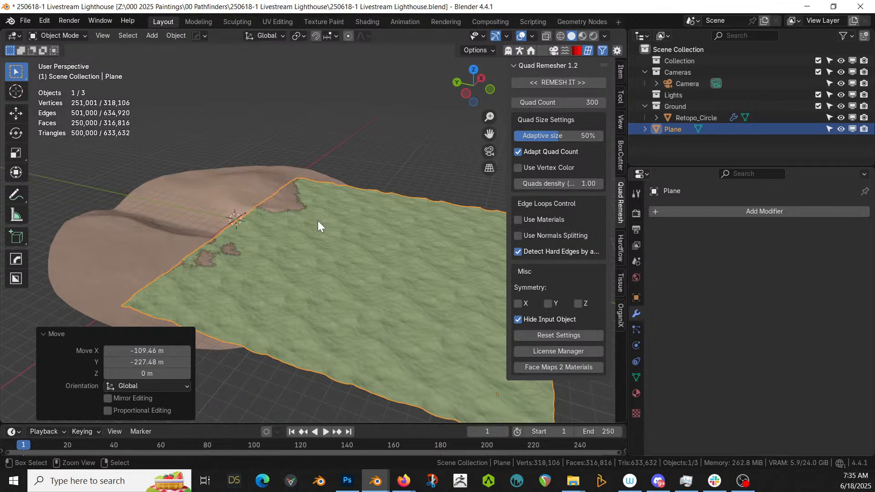
key("ctrl+z")
key("ctrl+z")
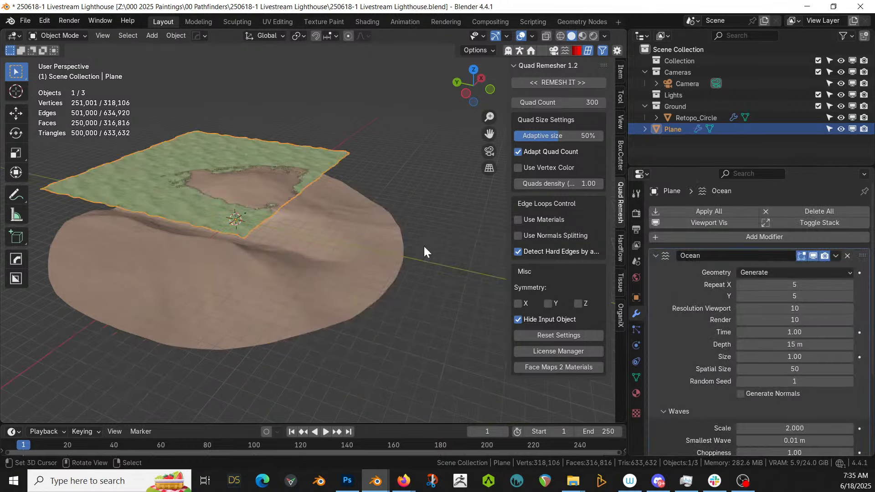
Set the Ocean modifier's repeat count to 8 in both X and Y
left_click(795, 285)
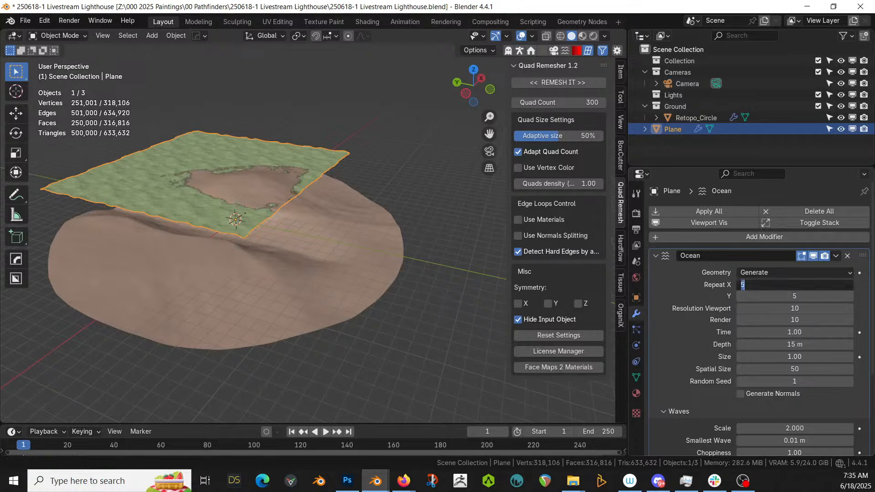
key("Tab")
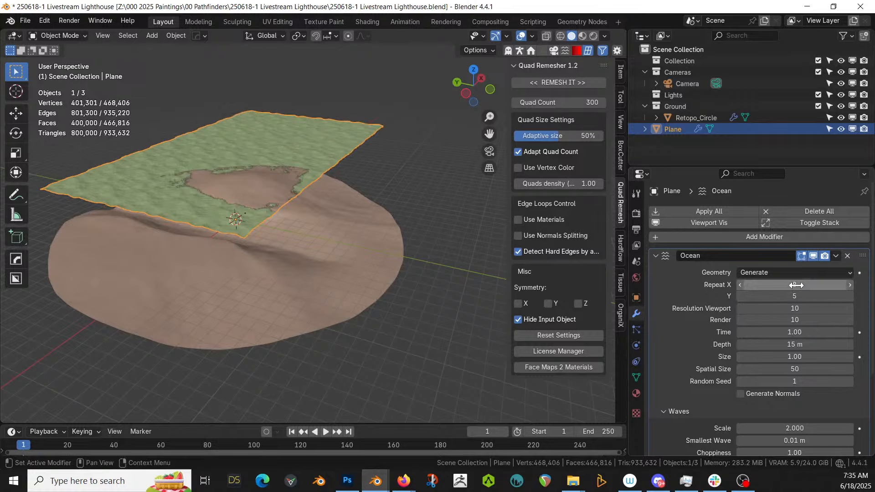
type("8")
key("Return")
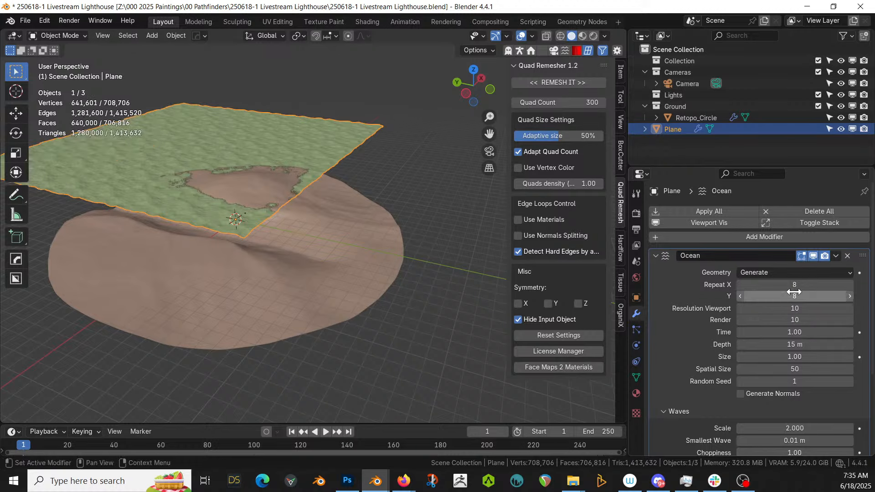
Move the ocean plane in top view about -174 m in X and -350 m in Y to centre it on the channel
middle_click_drag(455, 212, 450, 254)
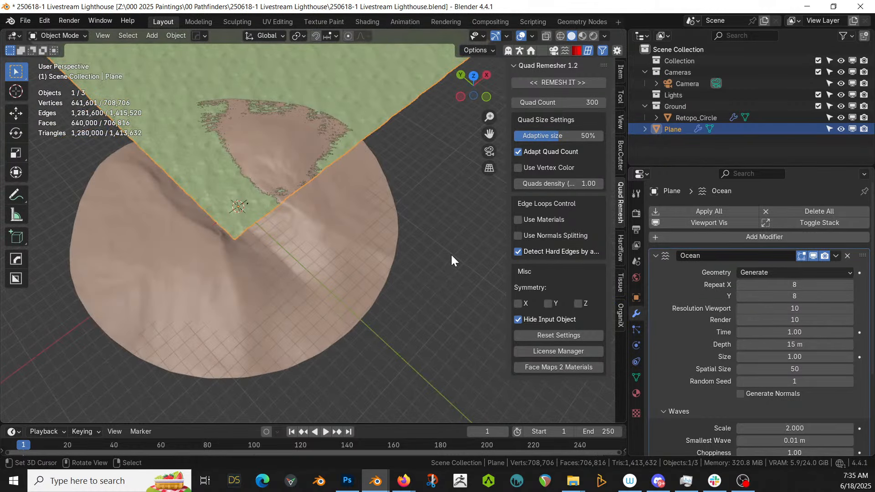
key("KP_7")
key("g")
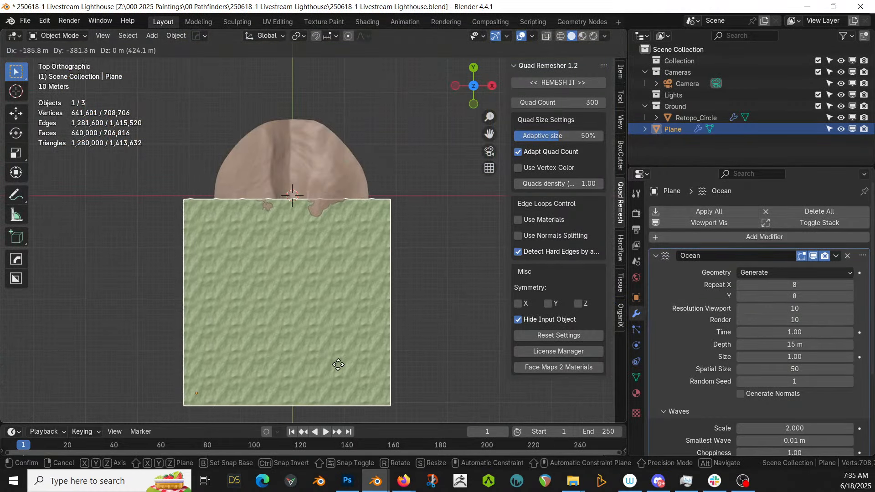
left_click(344, 348)
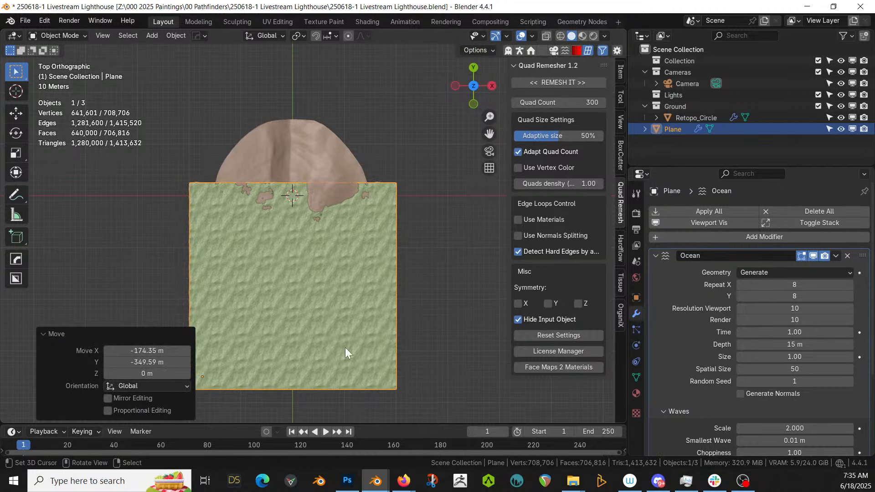
Lower the ocean plane about 6 m along Z, and raise it about 1.9 m to adjust the waterline
middle_click_drag(346, 347, 306, 247)
key("g")
key("z")
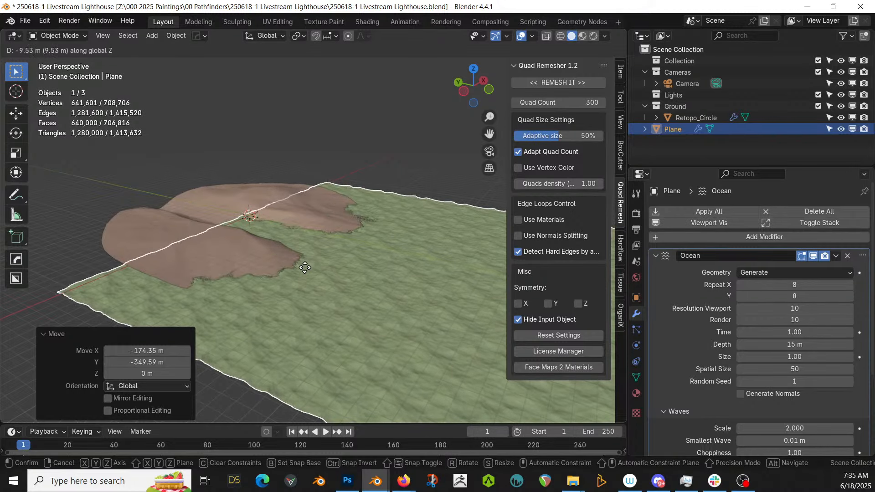
left_click(306, 266)
middle_click_drag(305, 261, 364, 232)
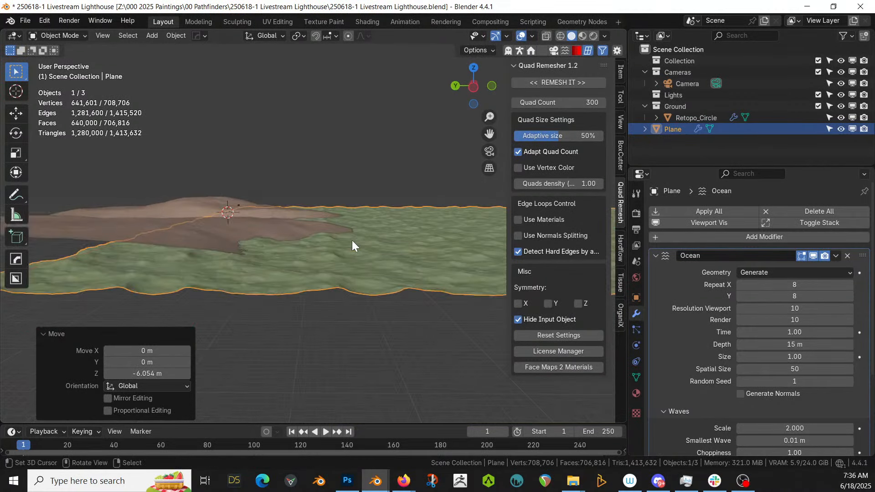
key("g")
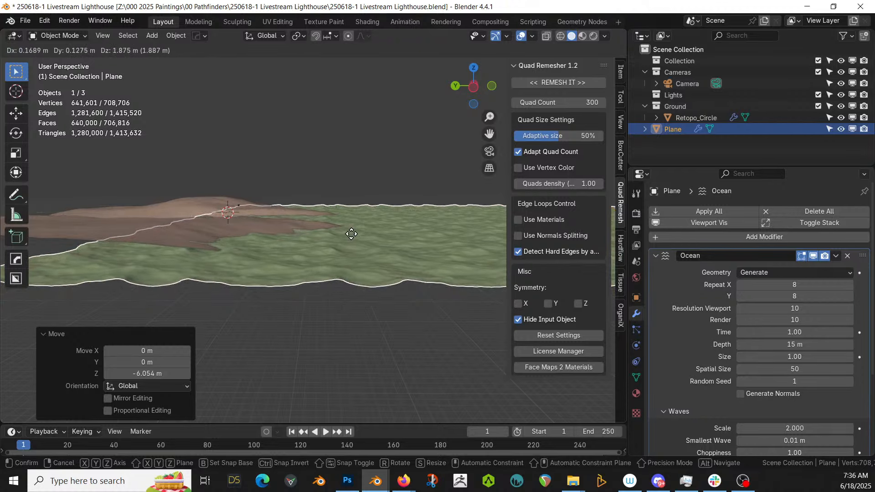
left_click(351, 231)
Move the ocean plane about 128 m along Y in top view so it surrounds the ground mesh
middle_click_drag(351, 232, 344, 280)
key("KP_7")
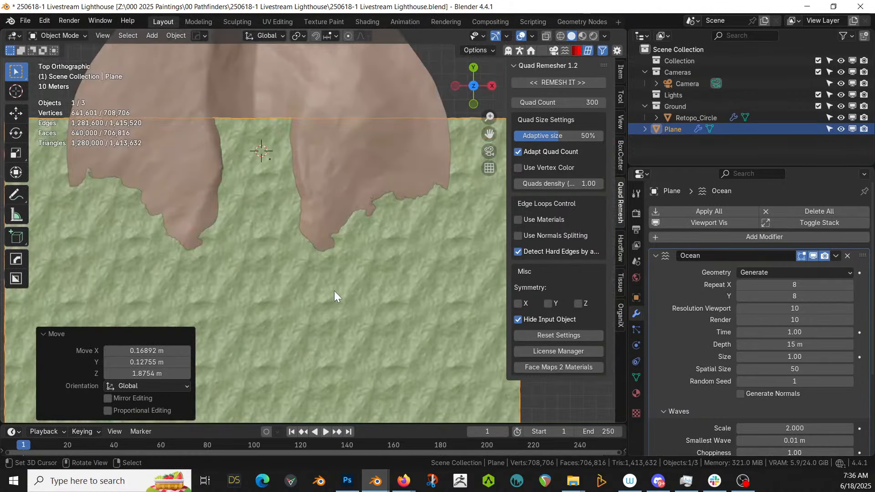
key("g")
key("y")
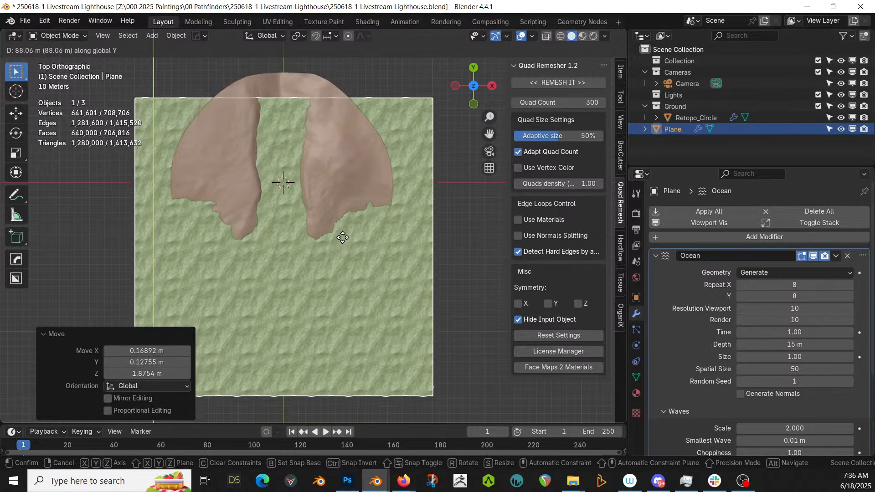
left_click(347, 210)
Apply all modifiers on the ocean plane and view the resulting mesh from several sides
middle_click_drag(346, 210, 321, 196)
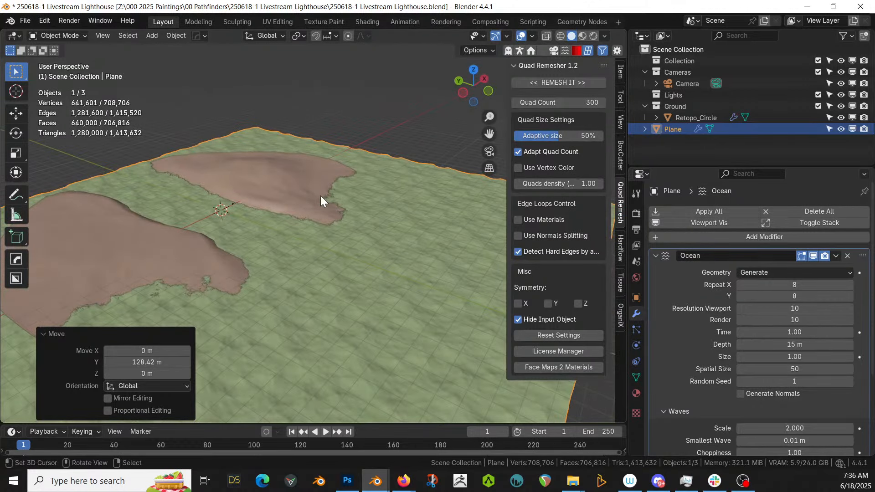
left_click(726, 213)
middle_click_drag(321, 242, 234, 230)
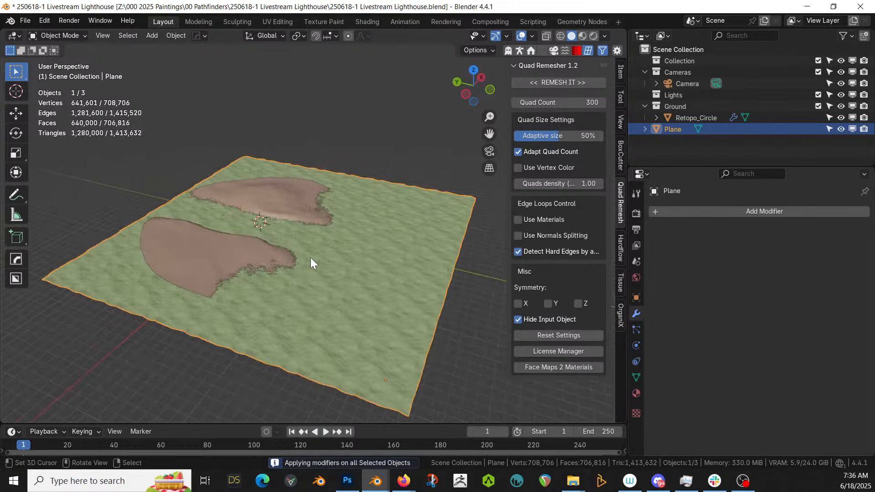
middle_click_drag(338, 280, 367, 267)
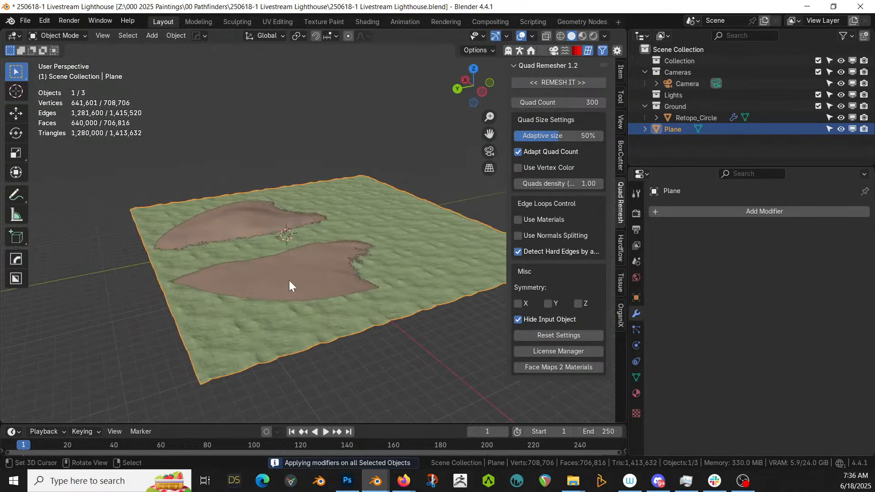
Enter Edit Mode on the ocean plane and select the boundary edge loop along its side behind the landmasses
key("Tab")
scroll(189, 274, "up", 6)
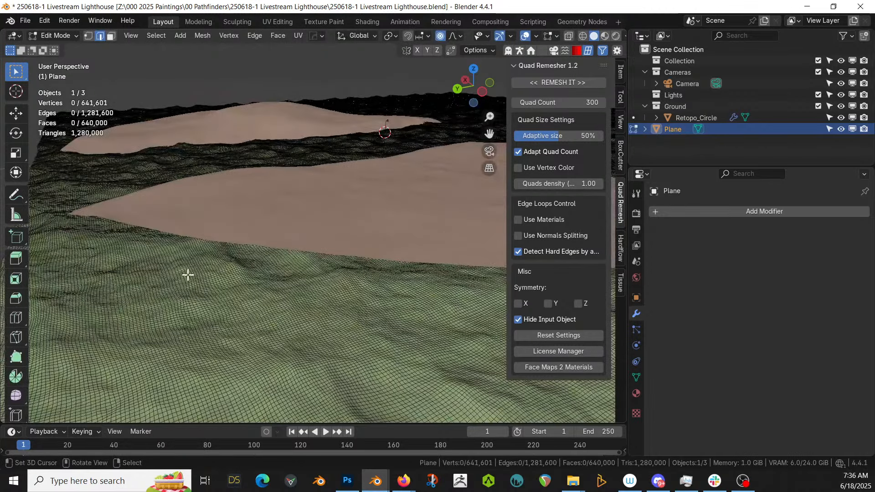
middle_click_drag(188, 275, 385, 257, "shift")
scroll(394, 215, "up", 4)
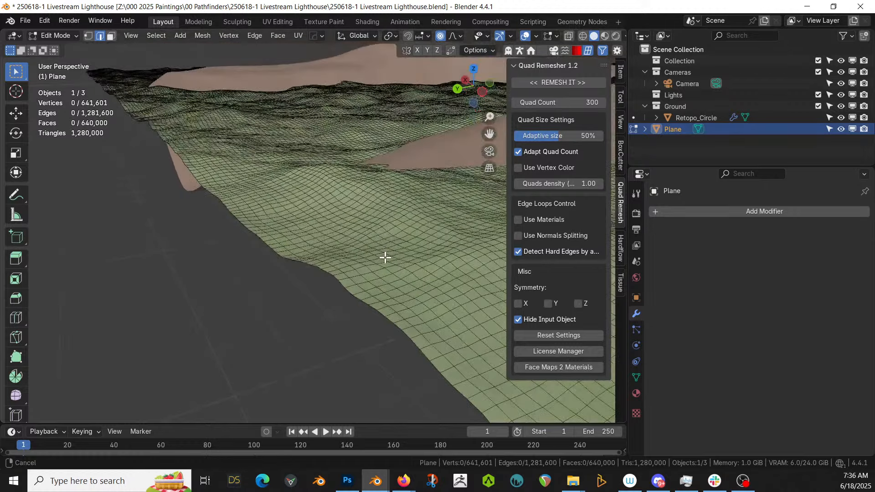
left_click(273, 252, "alt")
scroll(274, 251, "down", 8)
middle_click_drag(274, 252, 219, 267)
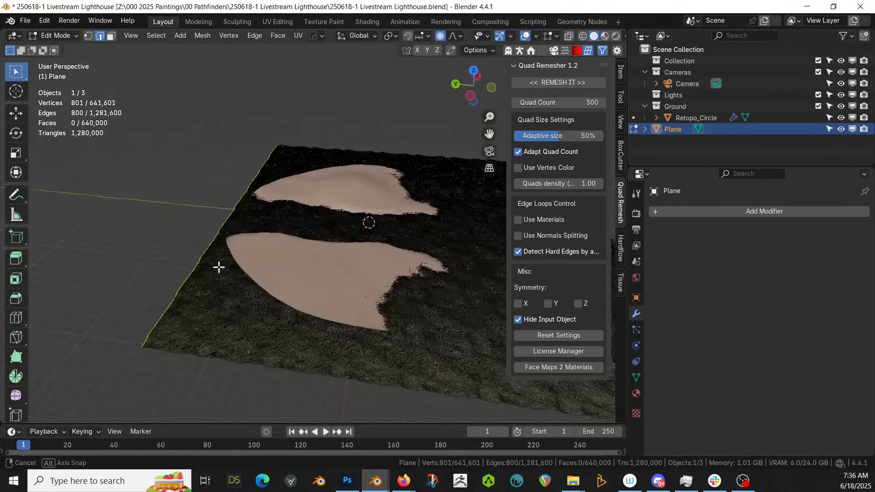
Flatten the selected boundary edge by scaling it to 0 along Z with a proportional editing size of 100 m
middle_click_drag(294, 217, 257, 217, "shift")
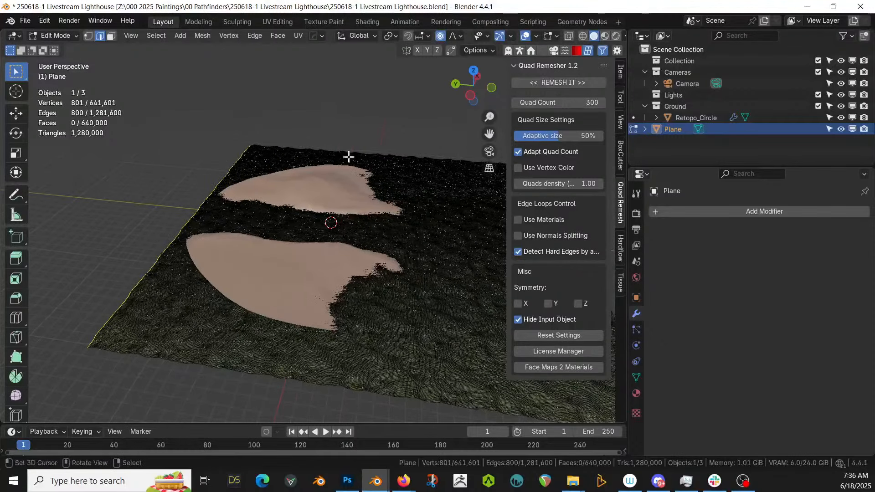
left_click(458, 36)
left_click(474, 177)
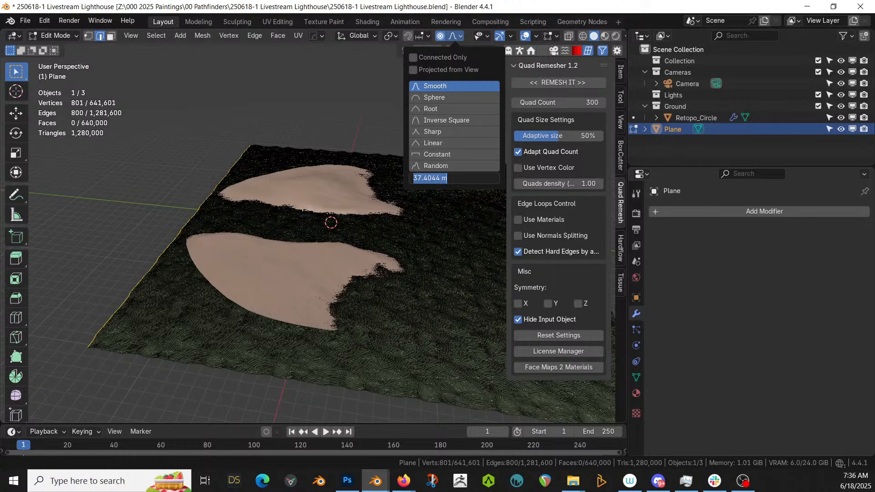
type("100")
key("Return")
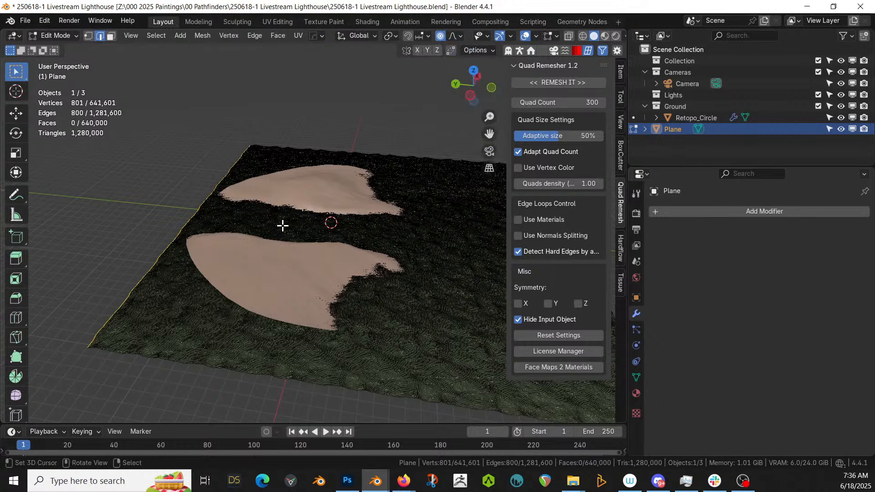
key("s")
key("z")
key("0")
key("Return")
Set the proportional size of the edge's resize operation to 200
middle_click_drag(341, 226, 387, 228)
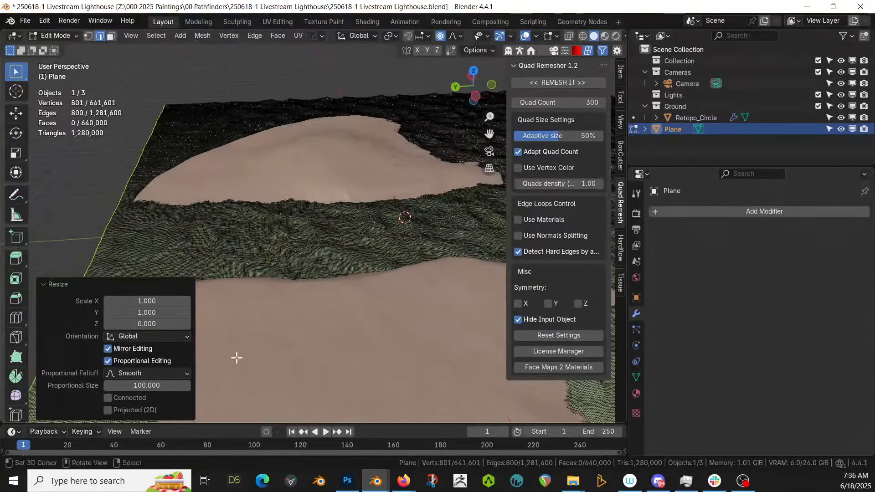
left_click(147, 386)
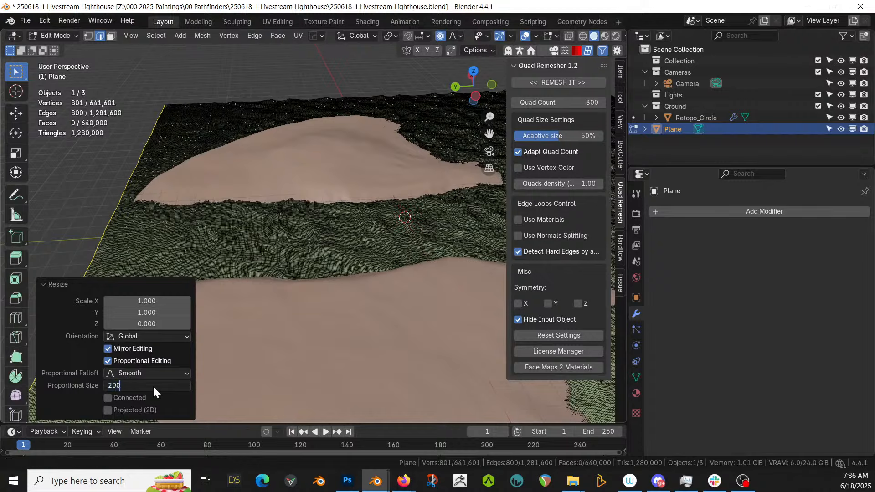
key("Return")
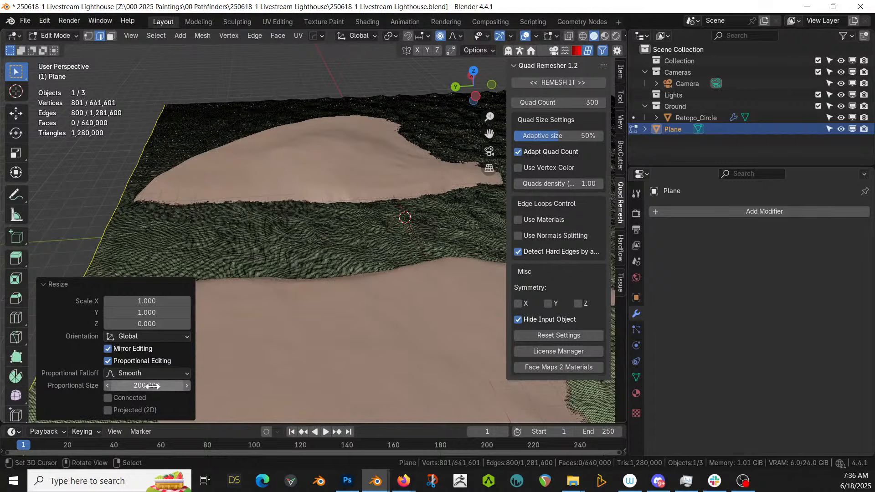
Try proportional sizes of 400, 800 and 600 for the resize operation that flattens the ocean plane's boundary edge
left_click(152, 386)
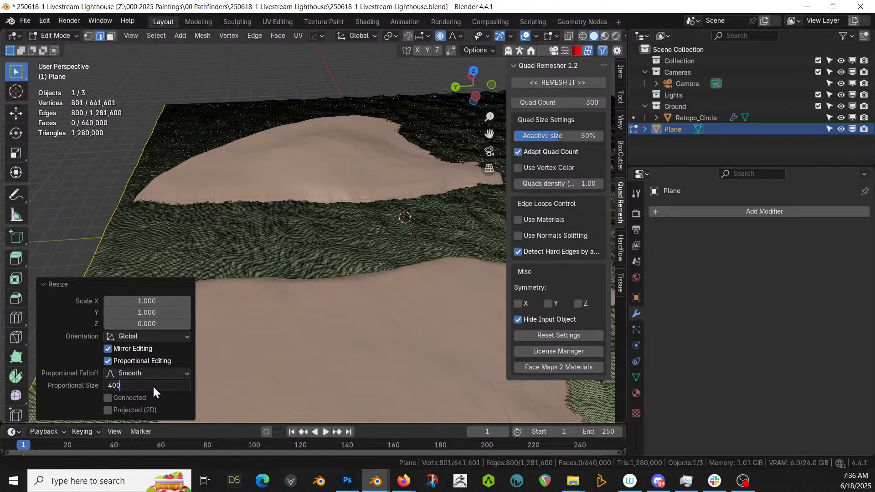
key("Return")
middle_click_drag(282, 226, 264, 203)
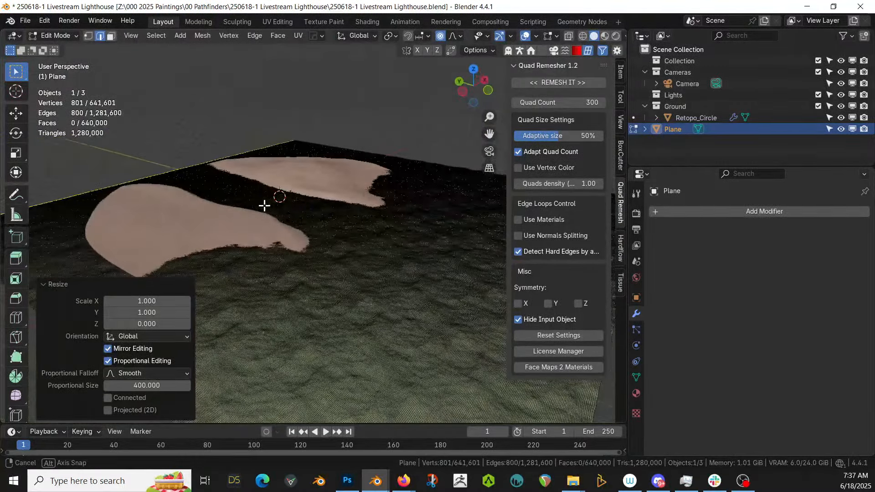
left_click(144, 385)
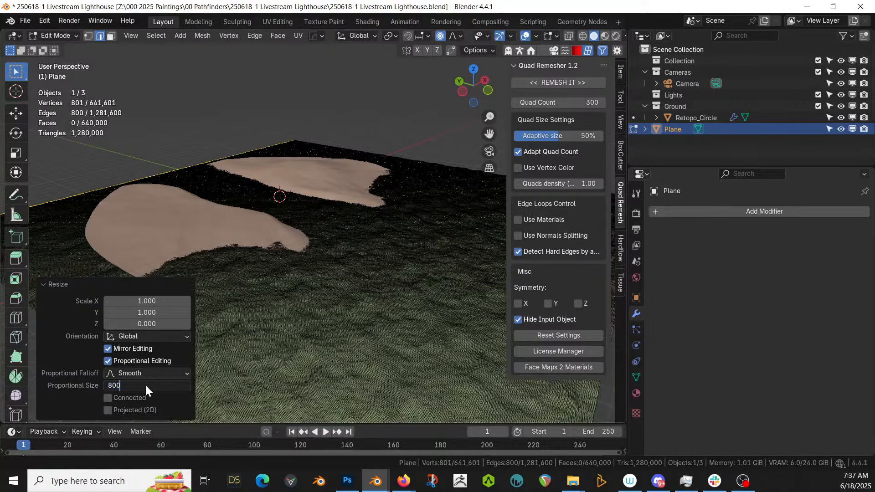
key("Return")
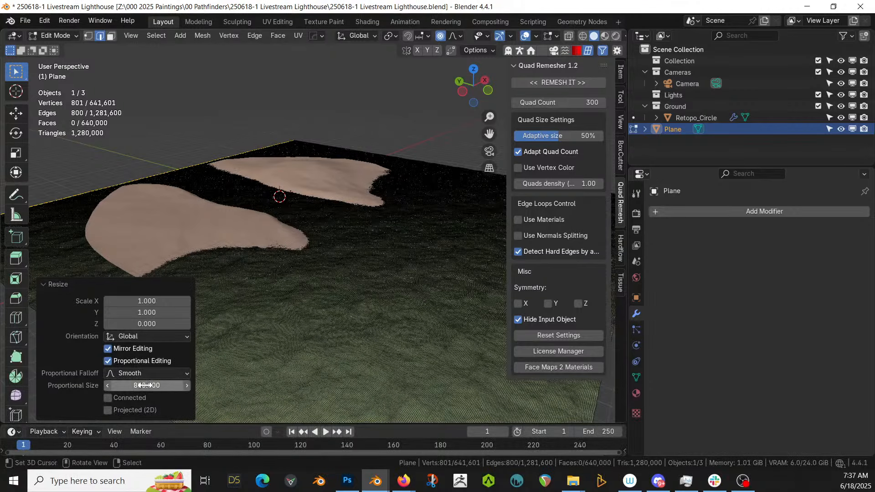
left_click(145, 386)
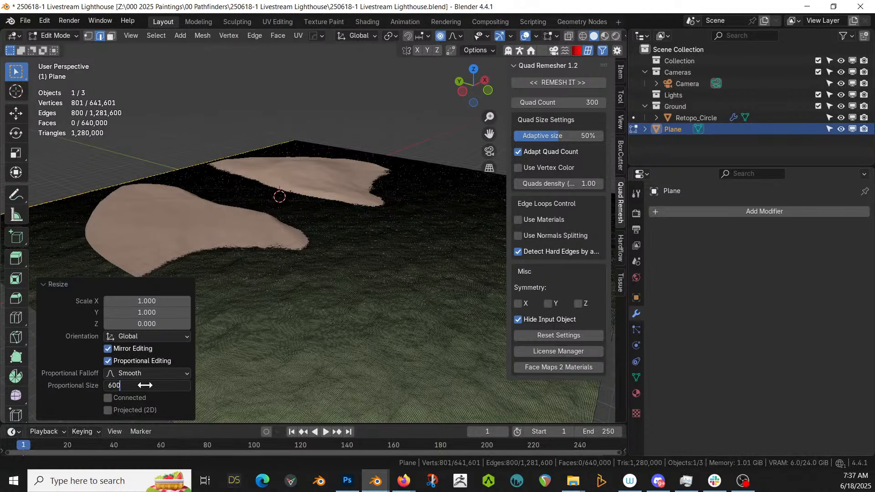
key("Return")
middle_click_drag(182, 350, 213, 313)
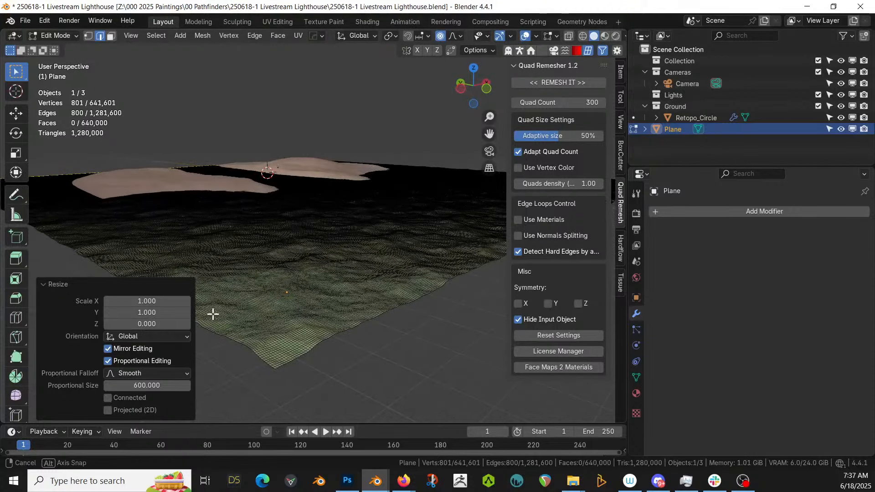
Set the resize operation's proportional size to 500, return to Object Mode and inspect the ocean plane
left_click(141, 384)
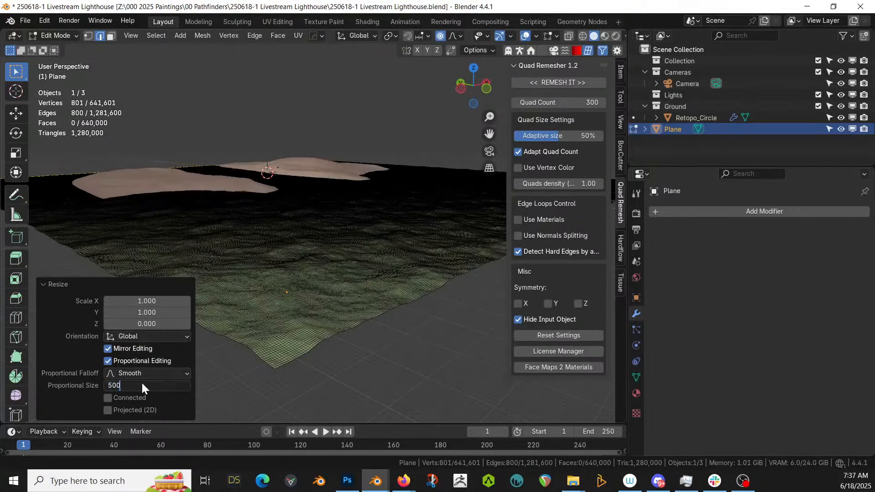
key("Return")
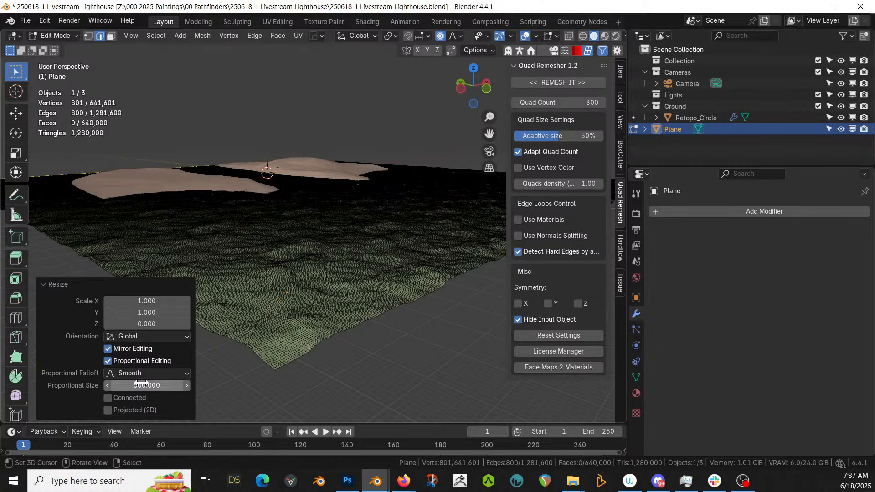
middle_click_drag(275, 275, 333, 261)
key("Tab")
scroll(319, 306, "up", 3)
scroll(333, 261, "down", 5)
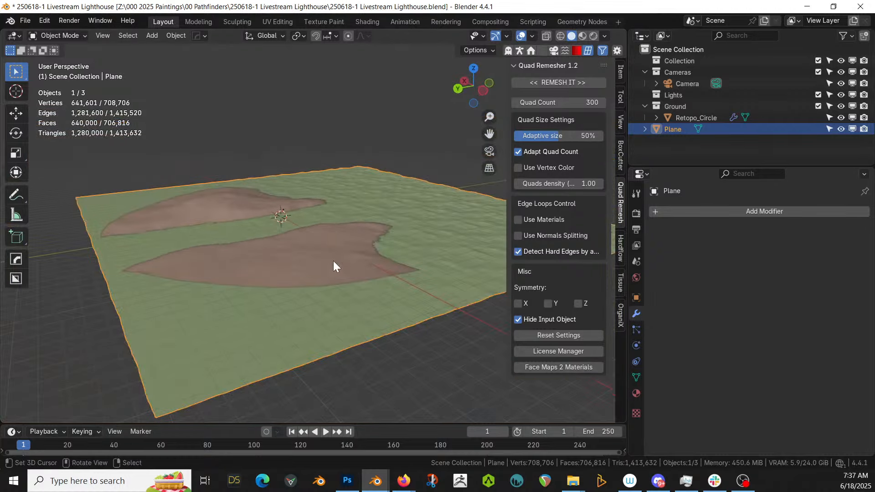
middle_click_drag(351, 261, 338, 249)
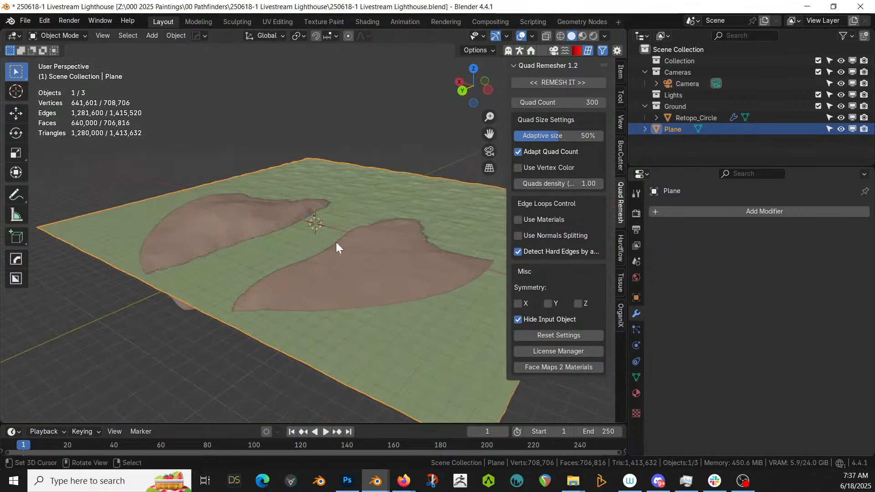
Enter Edit Mode on the ground mesh and select a face on the outer edge of the -X landmass from the top view
left_click(220, 224)
key("Tab")
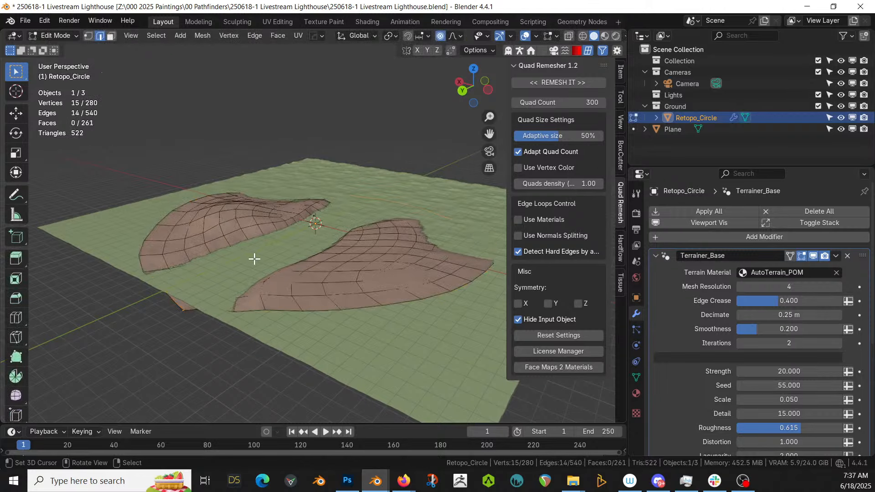
key("KP_7")
middle_click_drag(245, 254, 308, 340, "shift")
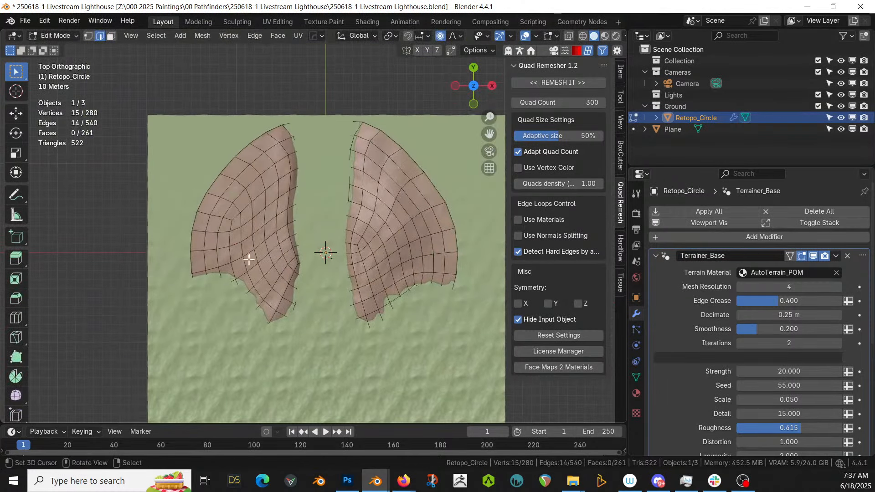
key("3")
left_click(220, 193)
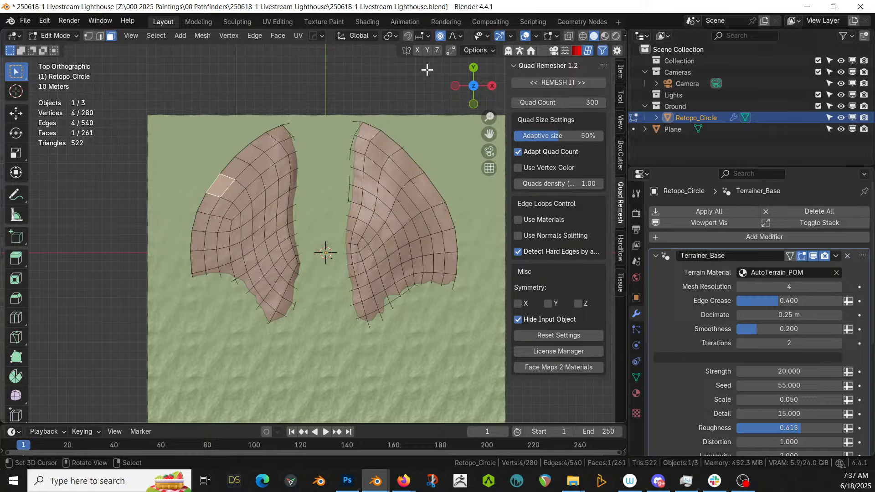
Set the proportional editing size to 50 m and move the selected face about -24 m in X and 25.5 m in Y
left_click(456, 36)
left_click(471, 178)
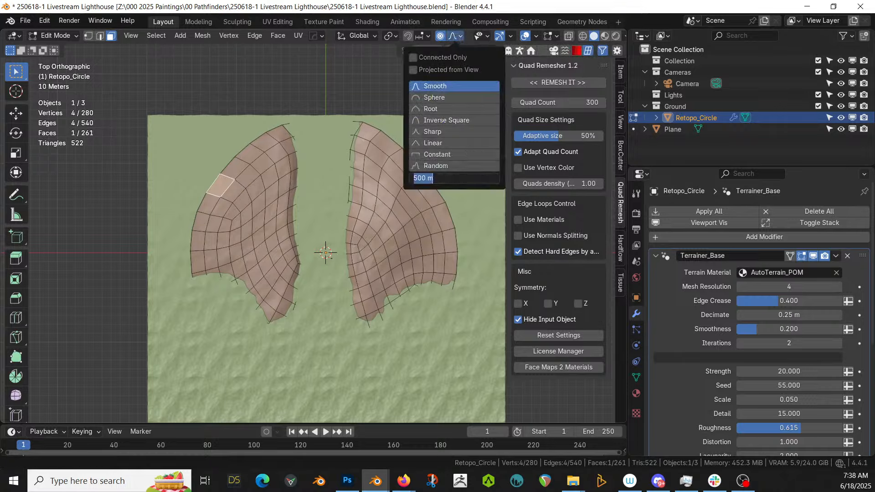
type("50")
key("Return")
key("g")
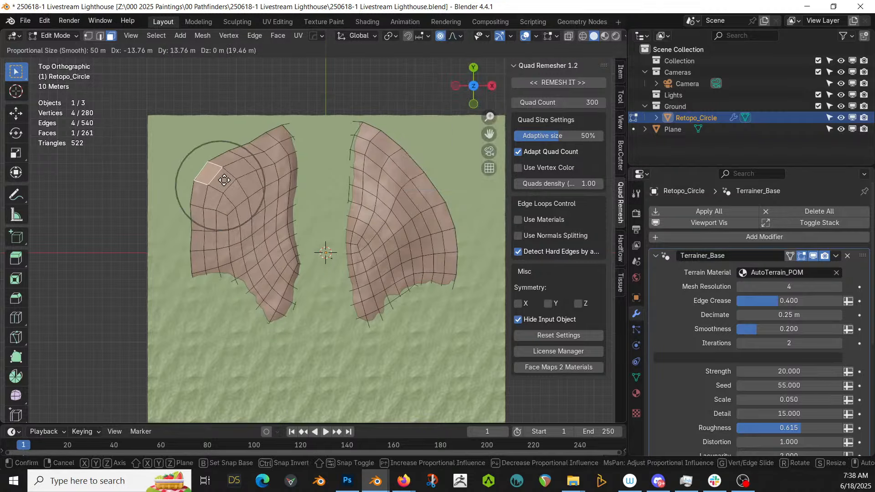
left_click(221, 173)
Lower the face about 7 m along Z and move it again by about -32 m X, 18 m Y and -7.5 m Z
middle_click_drag(243, 171, 251, 153)
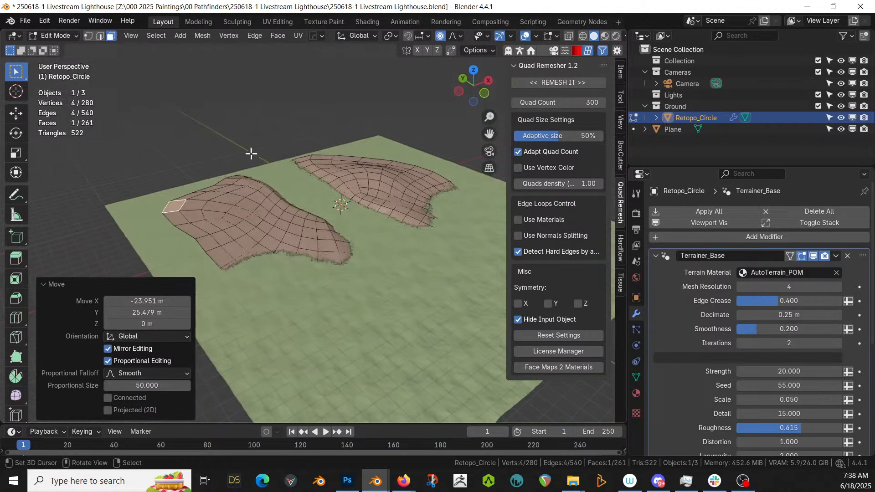
key("g")
key("z")
left_click(213, 224)
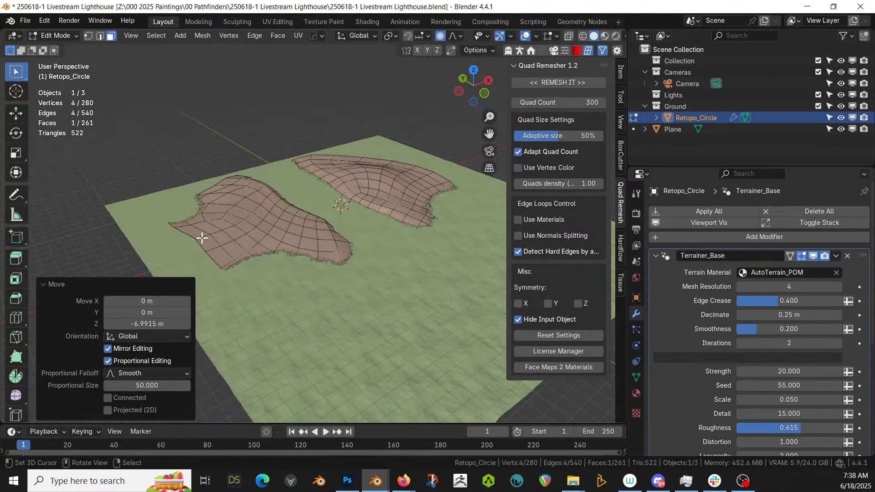
key("g")
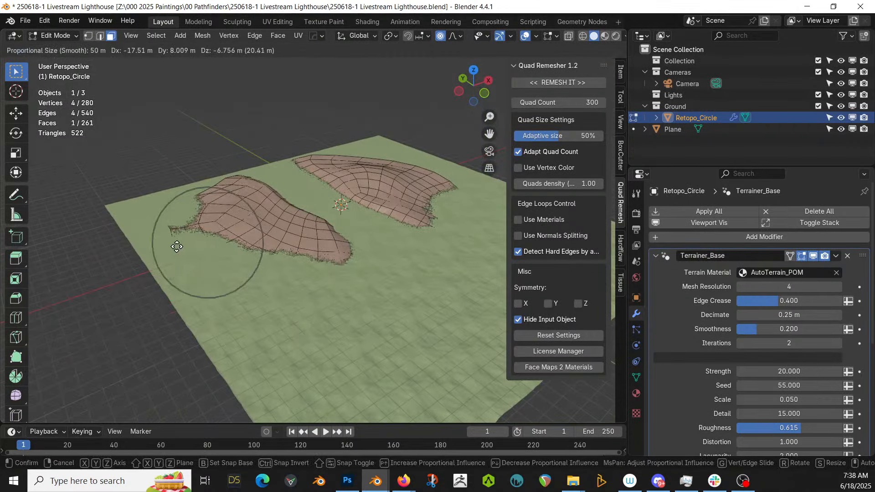
left_click(162, 247)
middle_click_drag(162, 247, 295, 266)
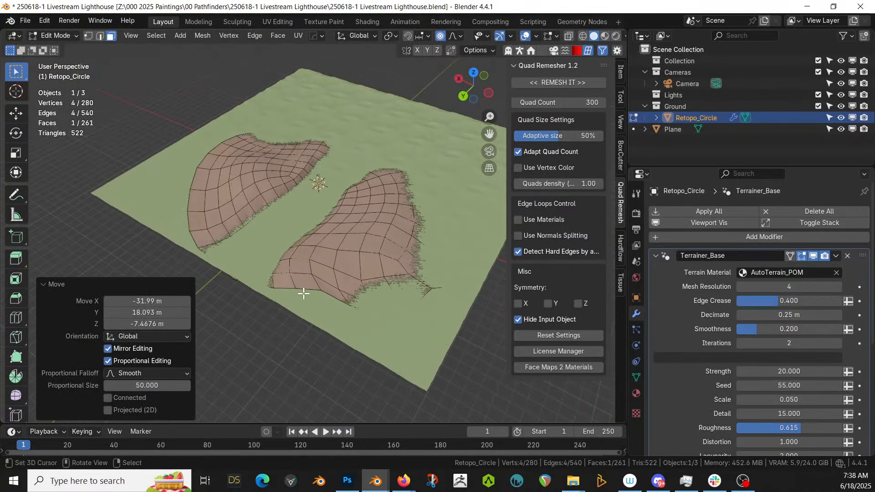
Extend the +Y ends of both landmasses, moving a -X landmass face about 31.6 m in Y and a +X landmass face outward
left_click(303, 287)
key("KP_7")
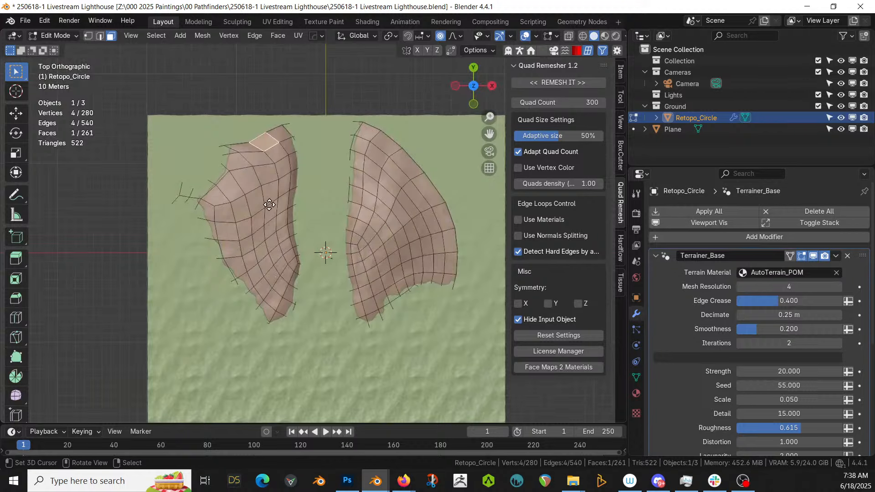
key("g")
left_click(280, 179)
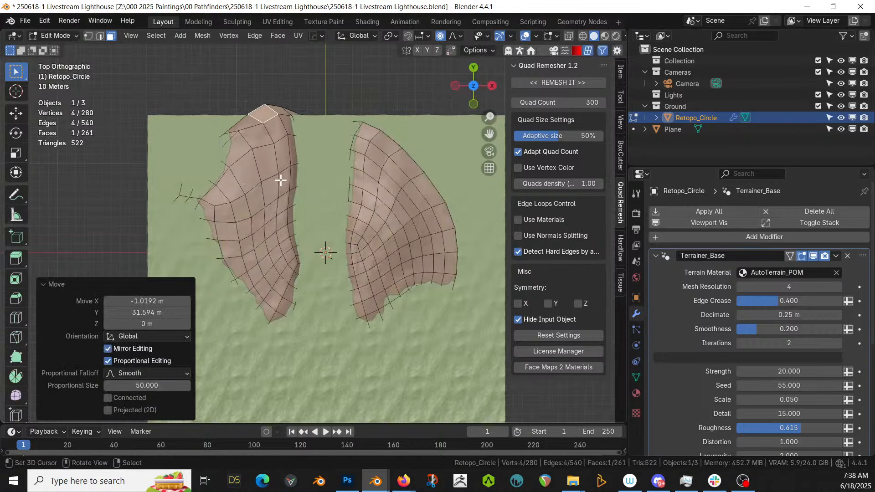
left_click(389, 142)
key("g")
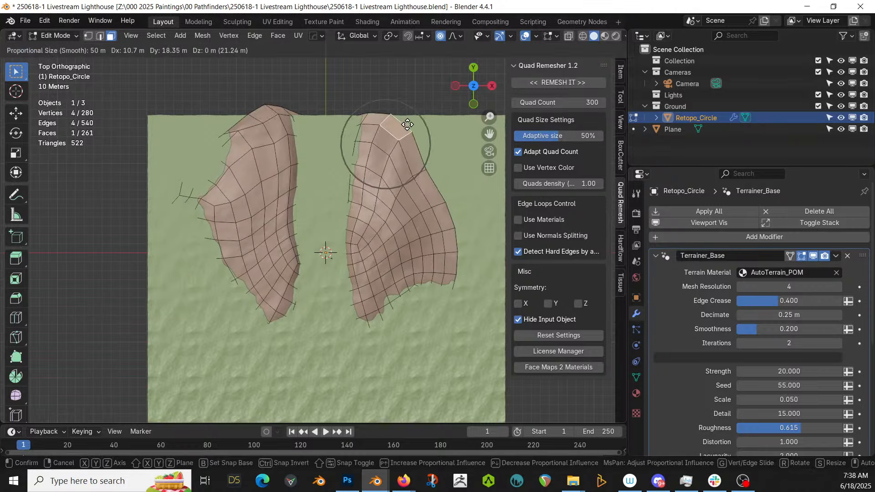
left_click(409, 120)
Lower a face on the -X landmass's channel bank about 5.8 m along Z with a proportional size of about 28 m
middle_click_drag(409, 121, 284, 50)
scroll(379, 141, "up", 5)
middle_click_drag(379, 142, 269, 154)
left_click(390, 208)
key("g")
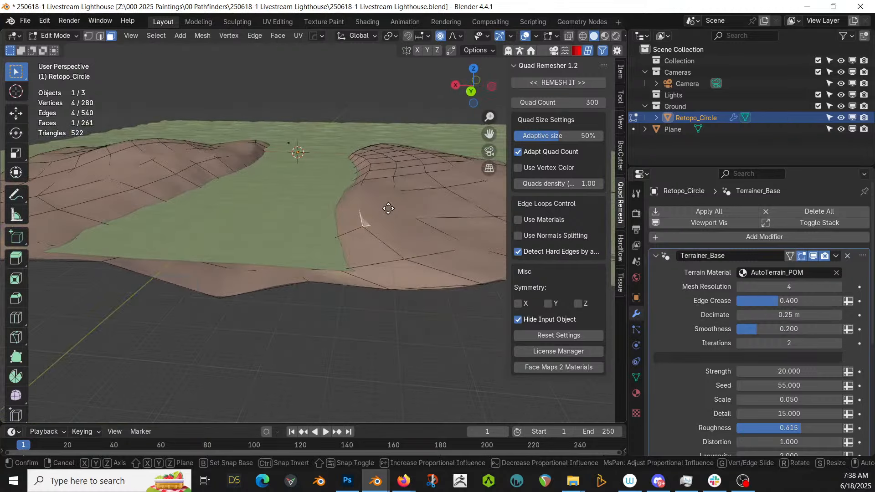
key("z")
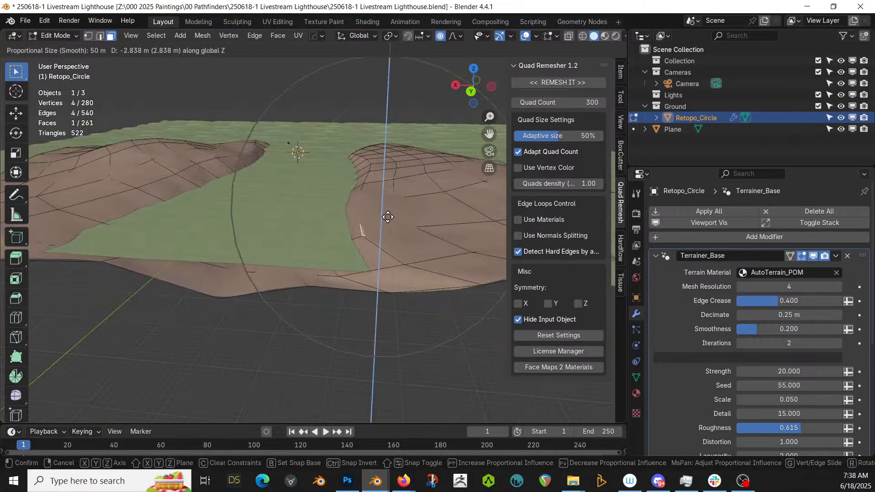
scroll(388, 223, "up", 6)
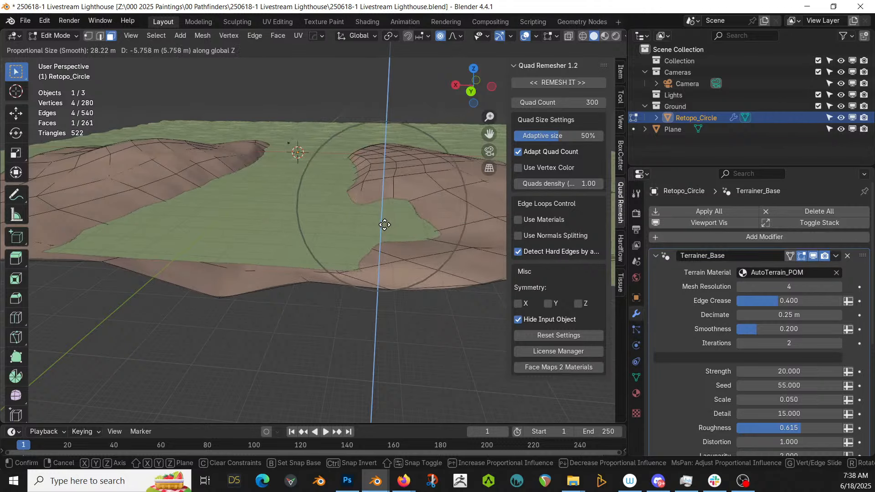
left_click(384, 226)
scroll(382, 226, "up", 4)
middle_click_drag(383, 226, 336, 251)
scroll(336, 251, "down", 4)
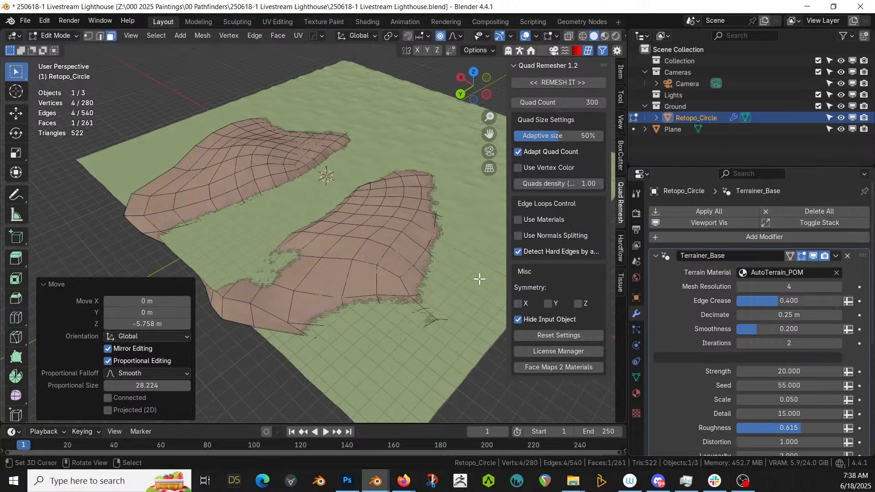
Select the entire ground mesh and subdivide it with one cut
middle_click_drag(371, 262, 398, 250)
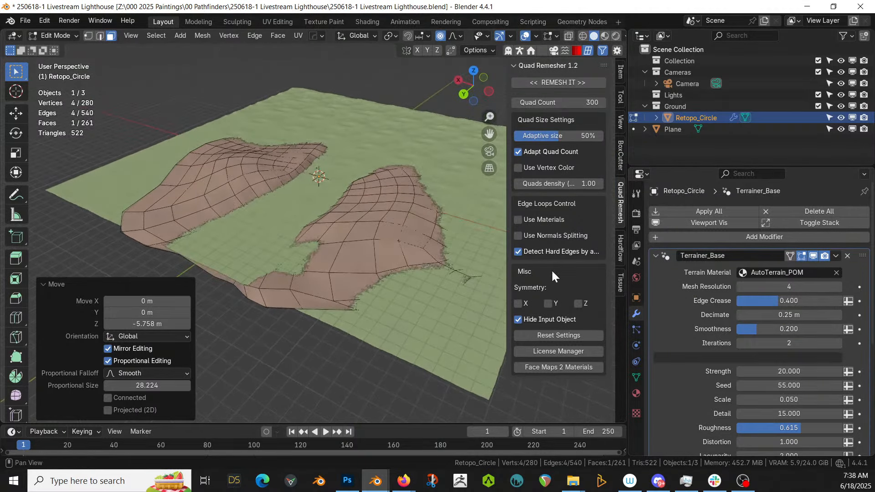
key("a")
right_click(330, 231)
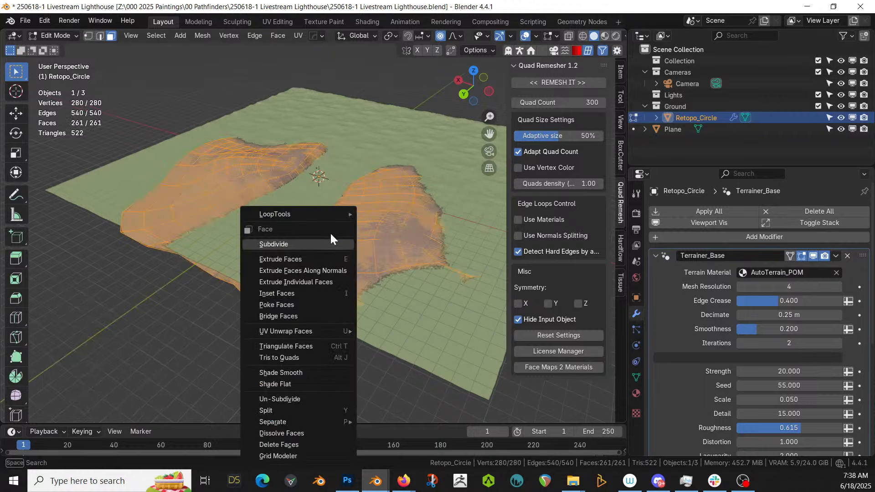
left_click(300, 244)
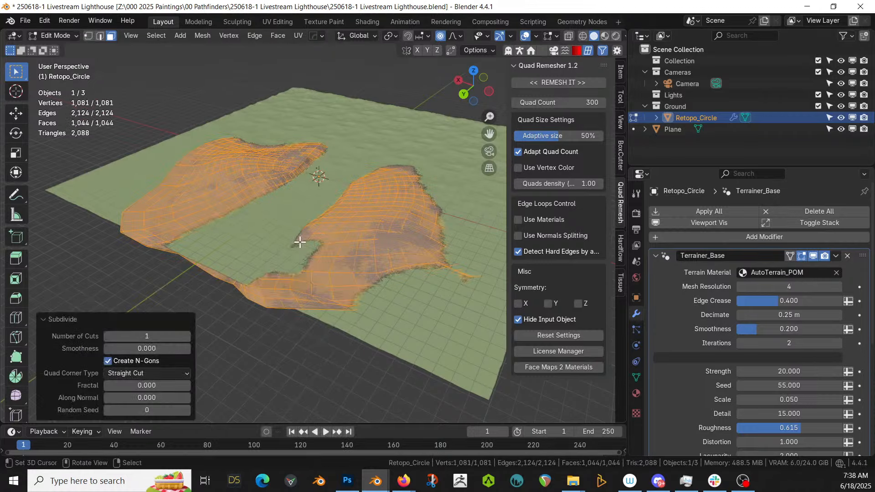
Move a face on the +X landmass's channel bank about -1.2 m X, 2.2 m Y and -5.7 m Z, with proportional size about 14.5 m
middle_click_drag(299, 242, 365, 240)
scroll(332, 237, "up", 4)
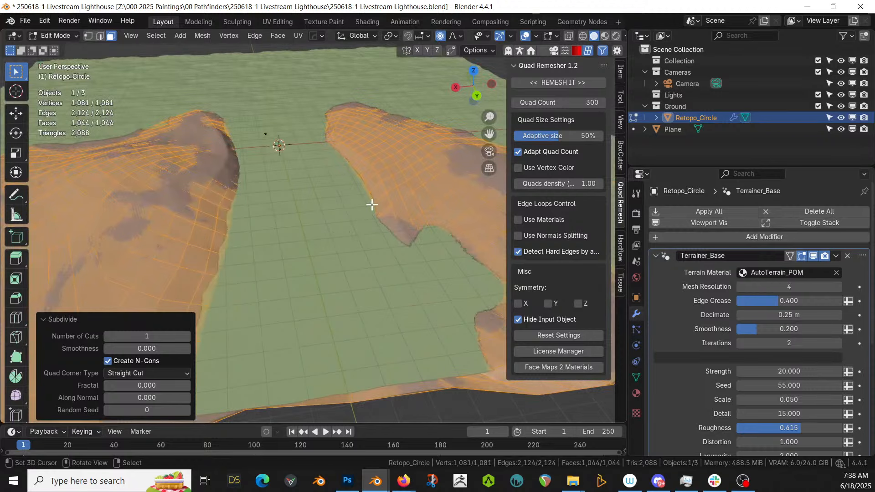
scroll(371, 204, "down", 4)
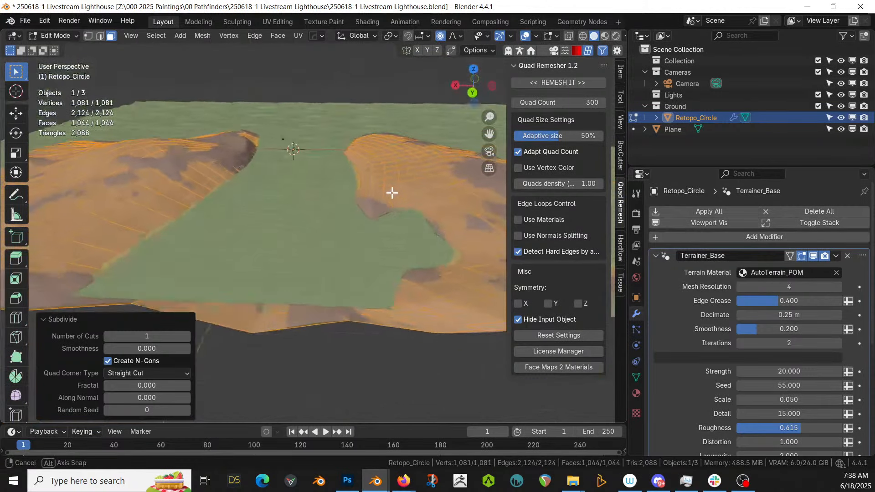
left_click(138, 213)
key("g")
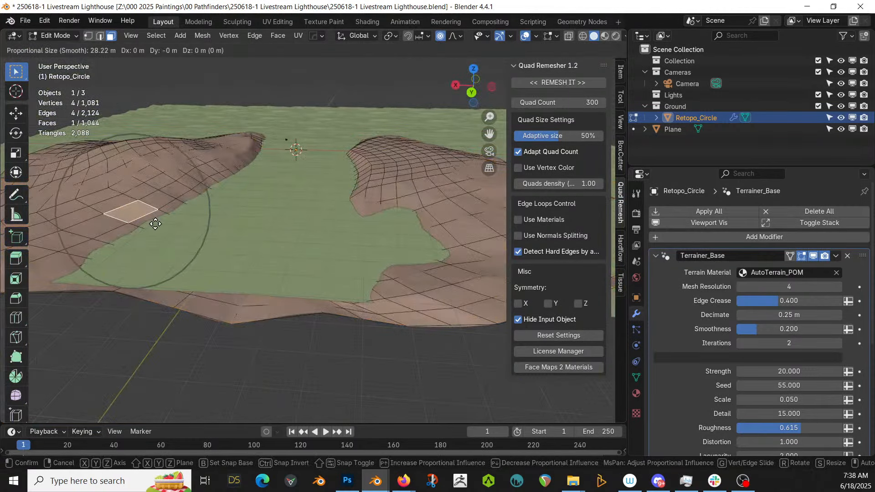
scroll(155, 226, "up", 7)
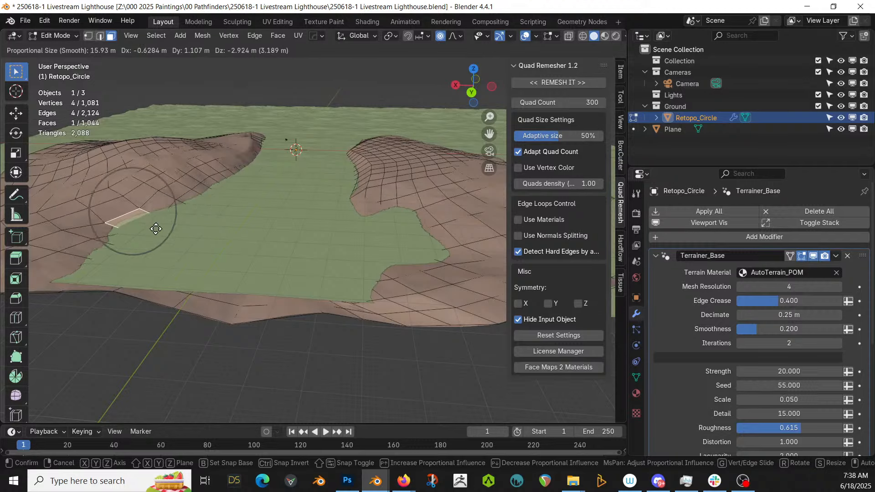
left_click(157, 234)
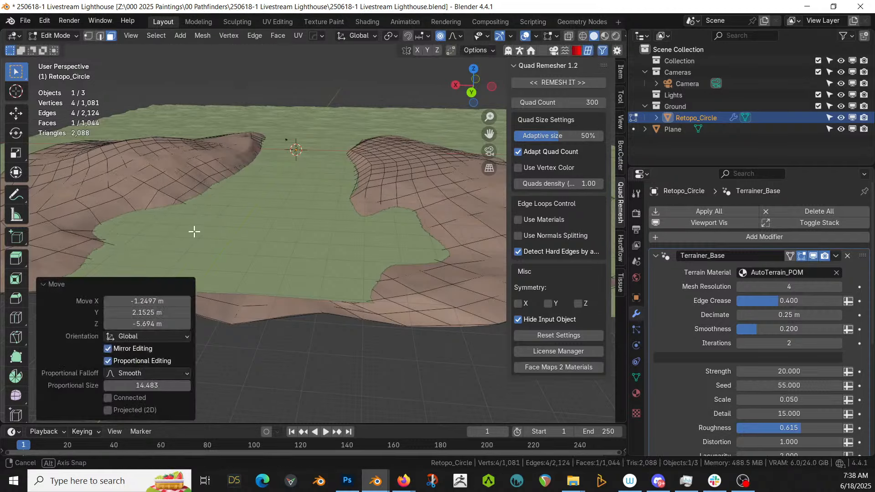
middle_click_drag(157, 234, 199, 228)
mouse_move(287, 221)
middle_mouse_down("shift")
mouse_move(277, 220)
mouse_move(296, 228)
middle_mouse_up("shift")
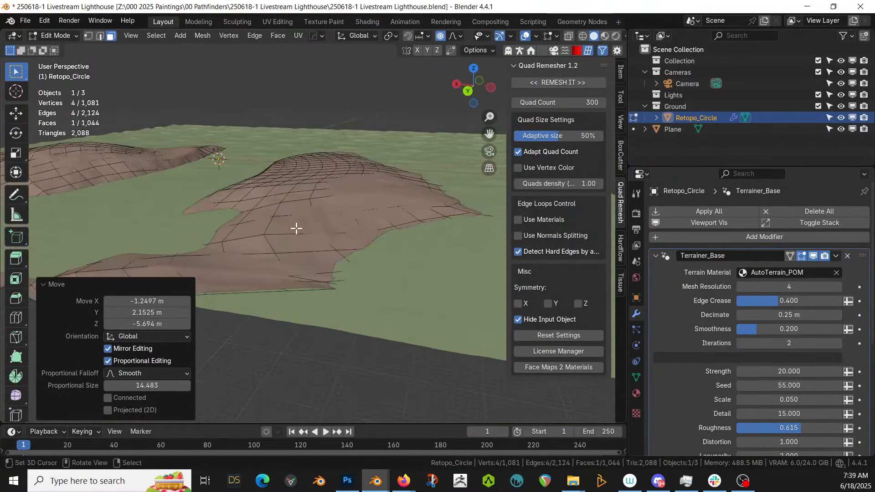
Move a face on the -X landmass's slope about -0.5 m X, 1.4 m Y and -4.7 m Z, with proportional size 50 m
right_click(319, 183)
key("g")
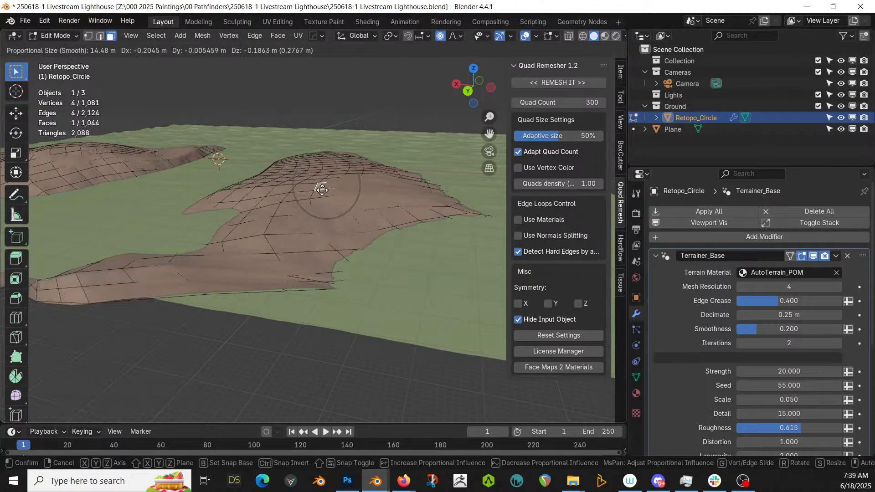
scroll(321, 192, "down", 3)
scroll(321, 194, "down", 9)
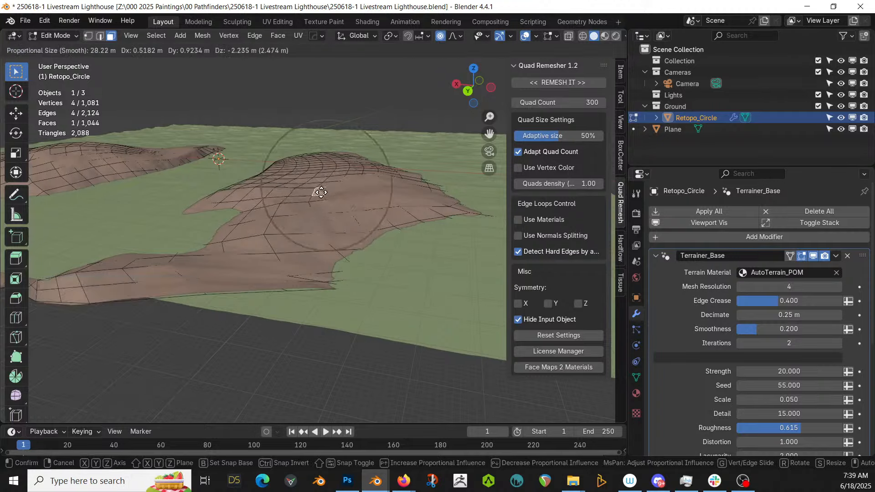
scroll(322, 197, "down", 1)
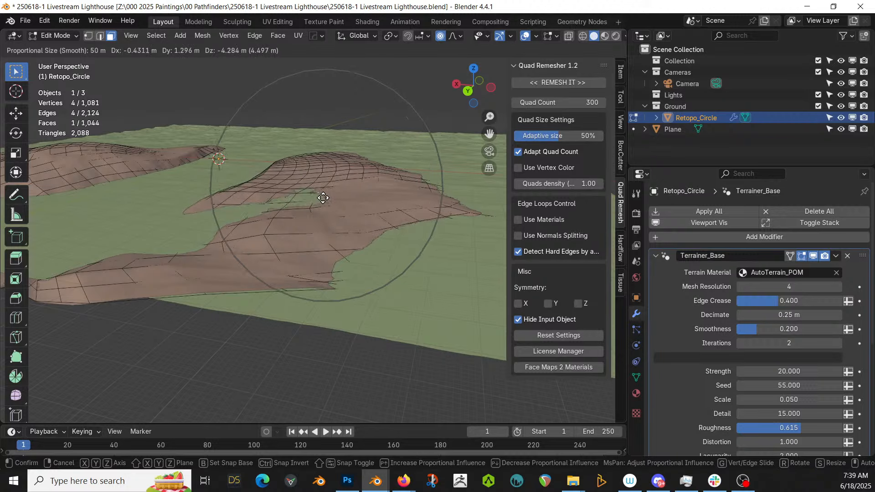
left_click(322, 197)
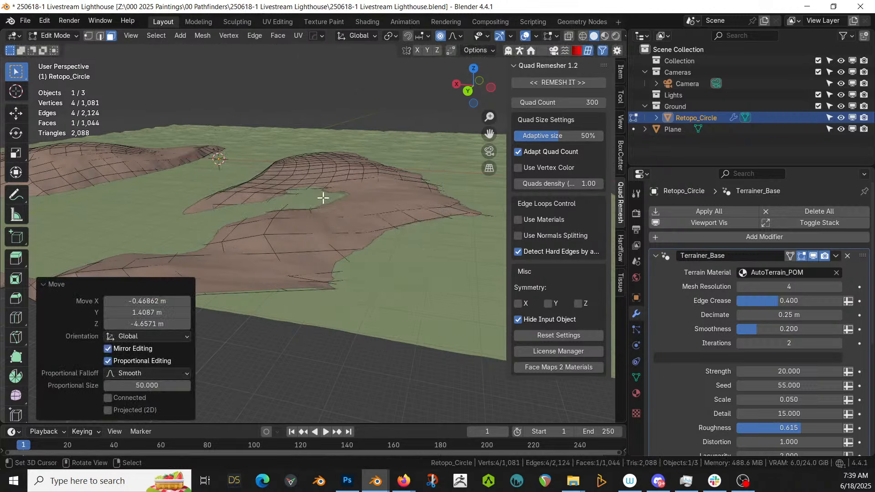
Move a nine-edge border path on the +X landmass's outer side about 76.5 m X, 9.6 m Y and -6.7 m Z, proportional size 50 m
middle_click_drag(262, 136, 390, 181)
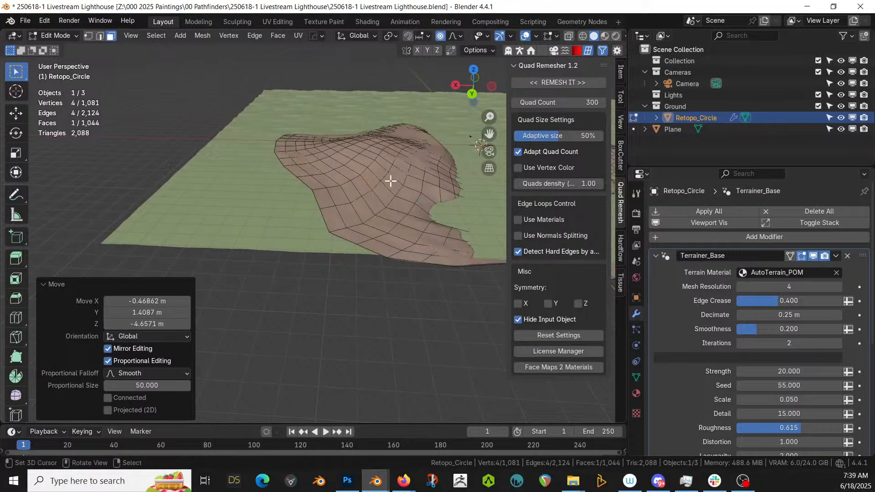
key("2")
left_click(345, 239)
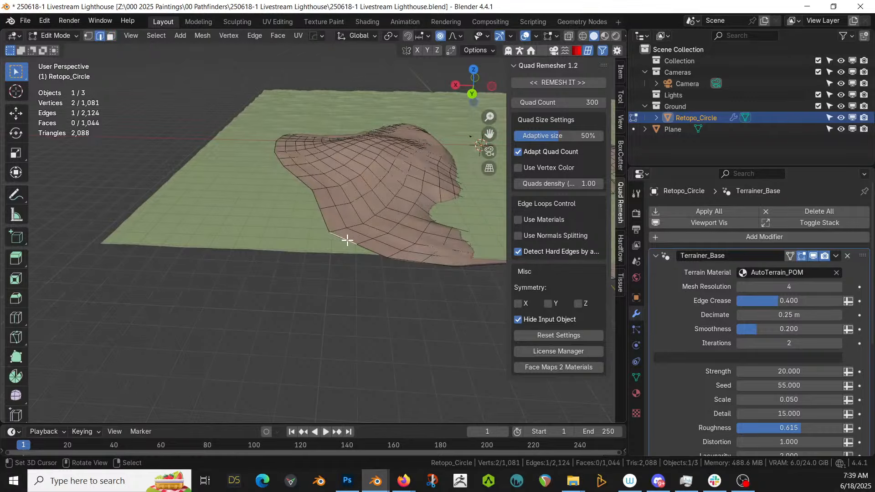
left_click(303, 160, "ctrl")
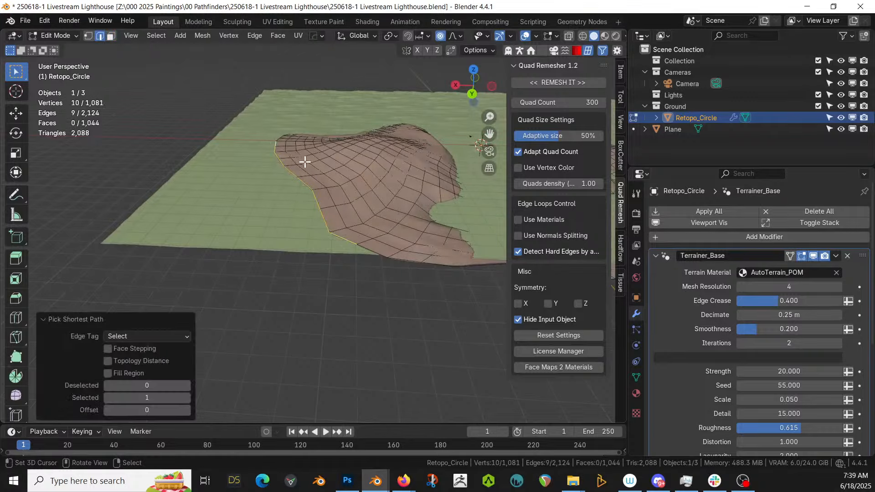
key("g")
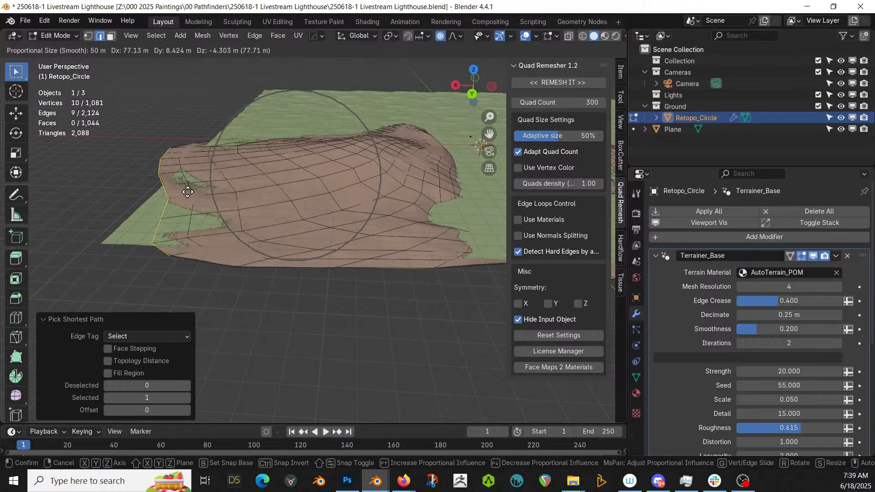
left_click(188, 196)
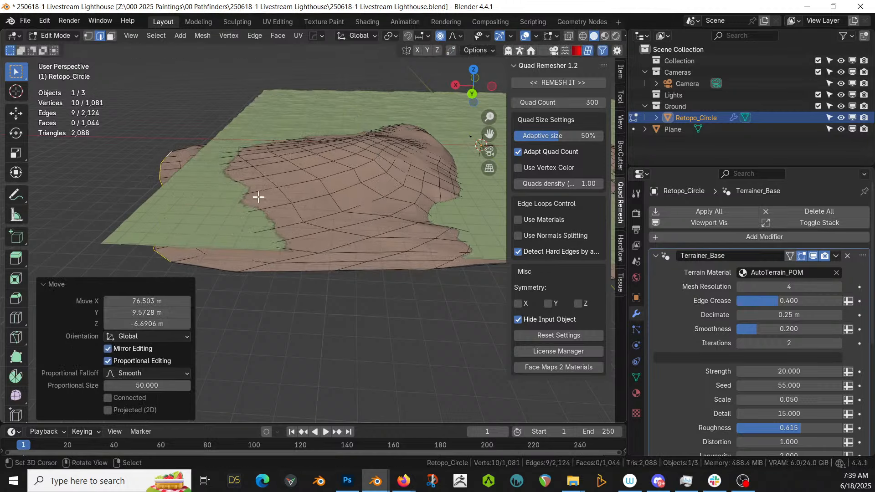
middle_click_drag(258, 196, 205, 198)
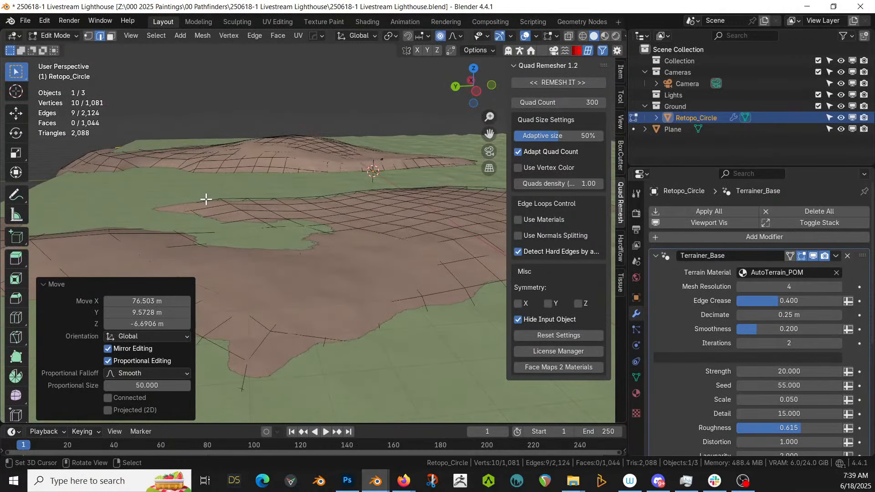
Return the ground mesh to Object Mode, check both landmasses, and save the file
key("Tab")
middle_click_drag(270, 220, 83, 266)
scroll(259, 259, "up", 4)
scroll(288, 243, "up", 3)
scroll(85, 266, "down", 5)
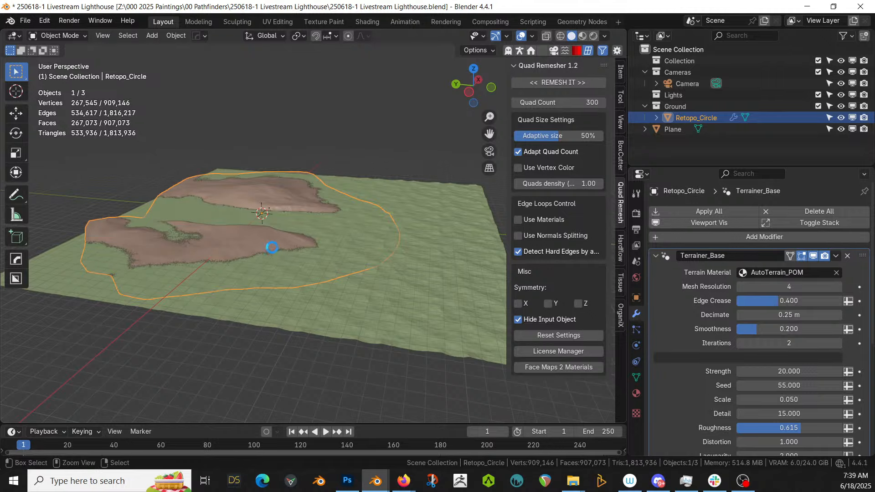
key("ctrl+s")
scroll(303, 269, "up", 4)
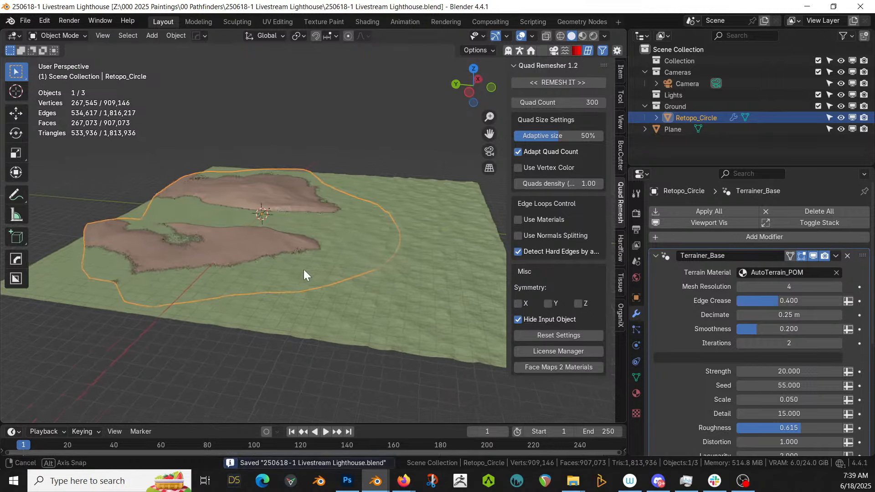
Apply all modifiers on the ground mesh
middle_click_drag(302, 276, 395, 264)
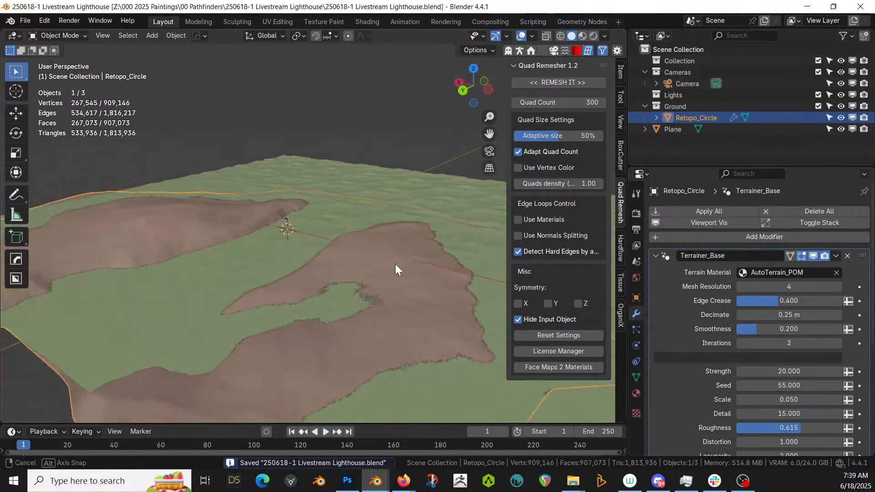
left_click(728, 209)
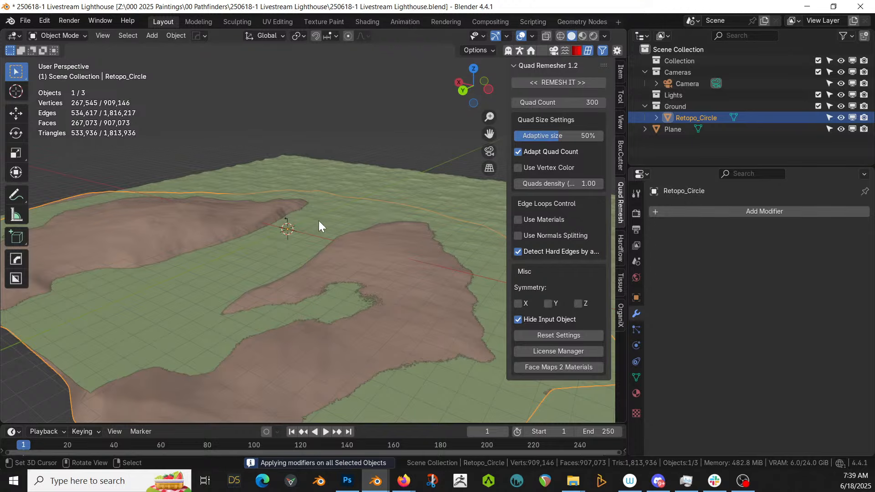
middle_click_drag(187, 236, 326, 219)
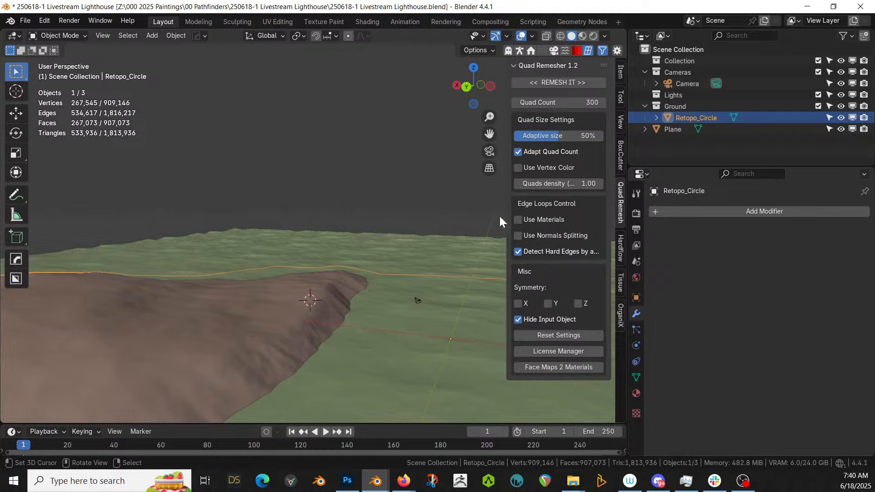
Generate a male HumGen human at the 3D cursor on the +X landmass's tip as a scale reference
left_click(521, 52)
left_click(620, 200)
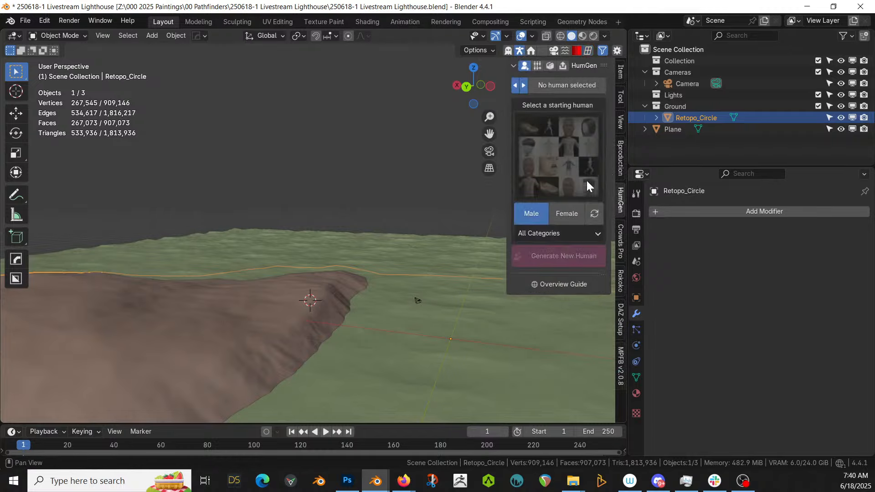
left_click(568, 171)
left_click(770, 234)
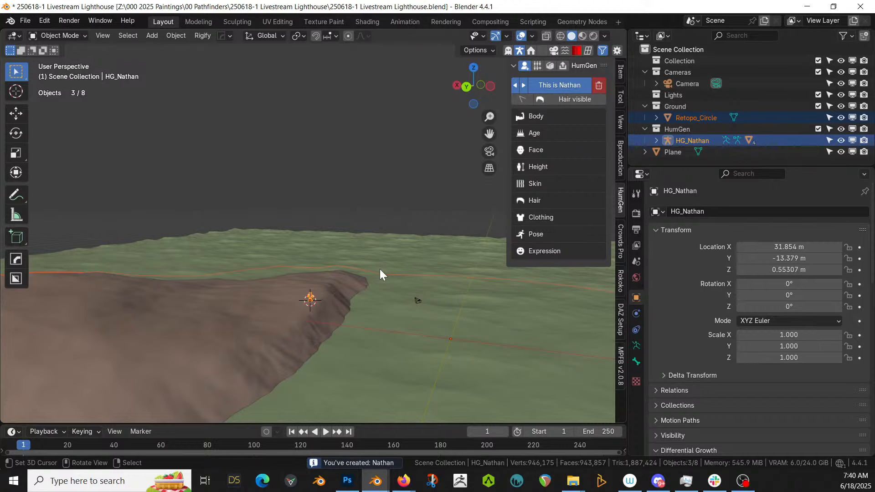
middle_click_drag(379, 269, 365, 253)
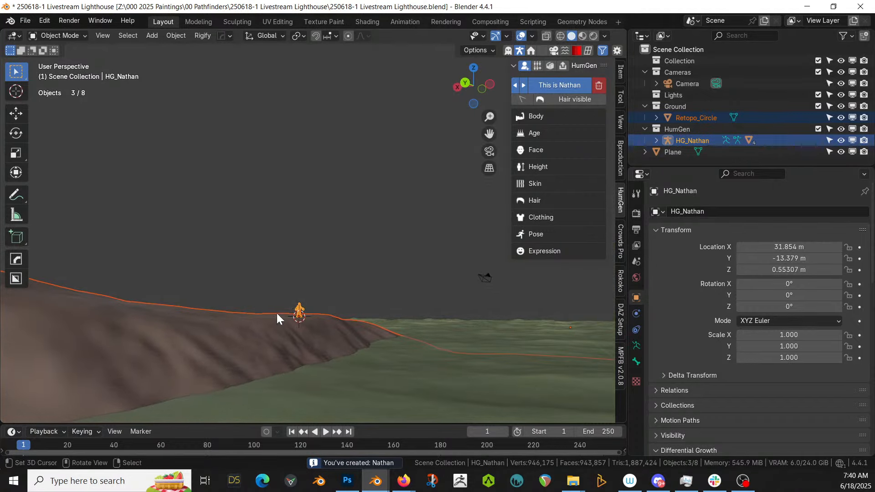
Lower an edge on the ground mesh's channel bank beside the human figure, with proportional size about 13.2 m
left_click(254, 324)
key("Tab")
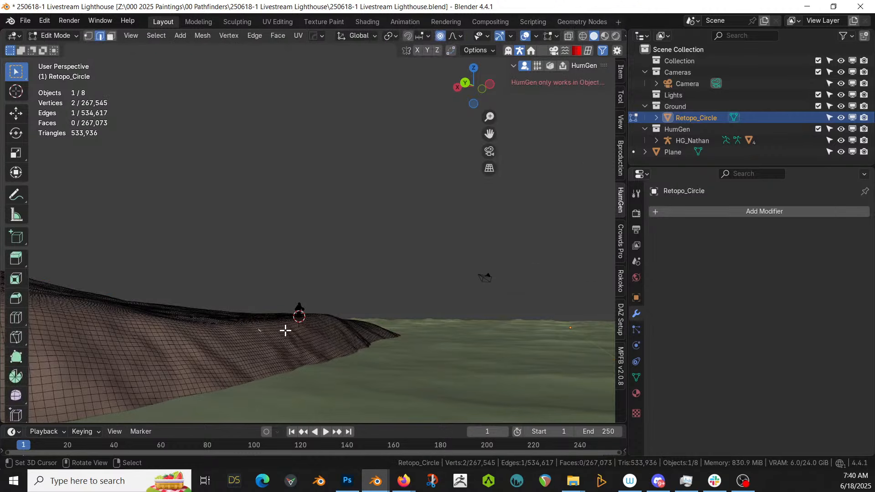
key("g")
scroll(286, 336, "down", 3)
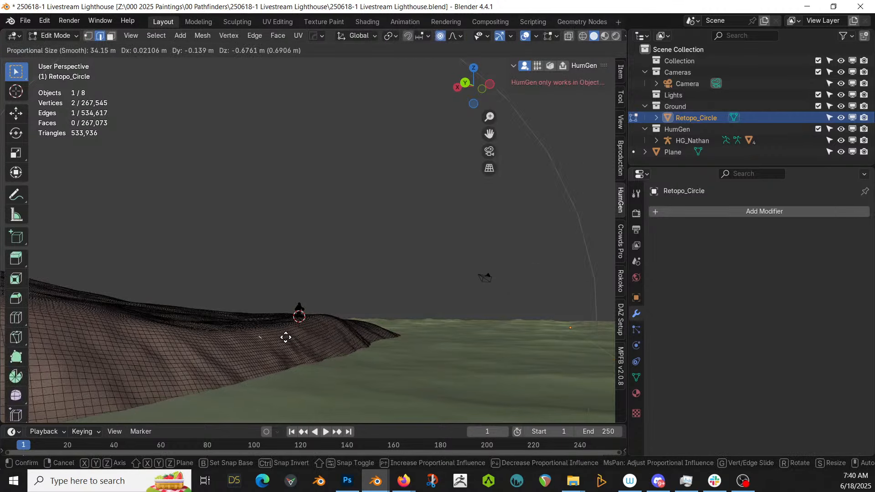
scroll(283, 351, "up", 5)
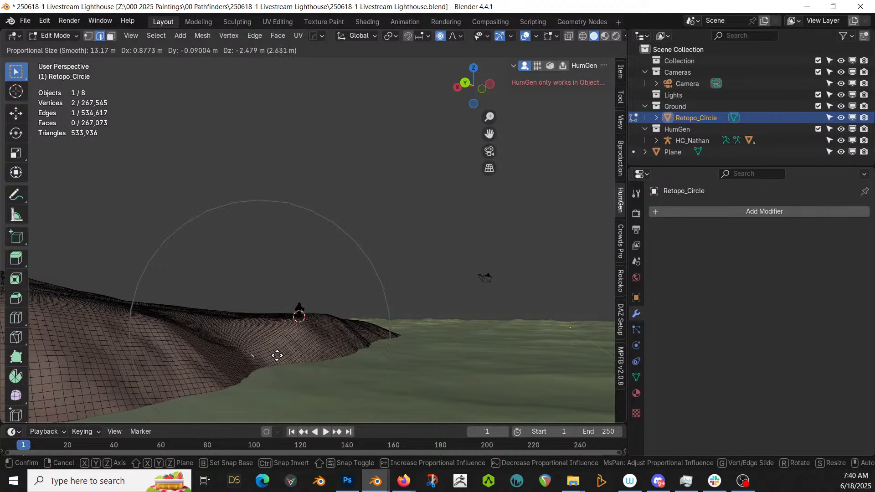
left_click(276, 360)
Lower two more bank edges near the human figure about 3.2 m and 2.1 m along Z, with proportional size about 13.2 m
key("ctrl+z")
key("g")
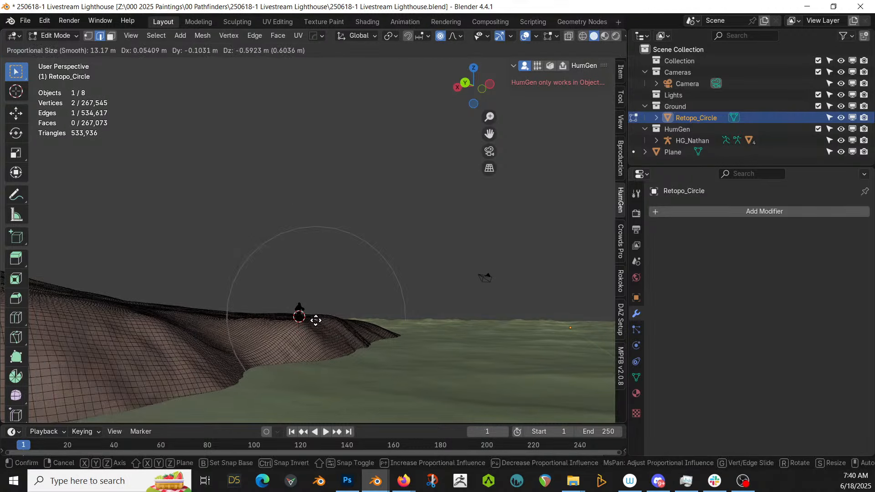
left_click(293, 332)
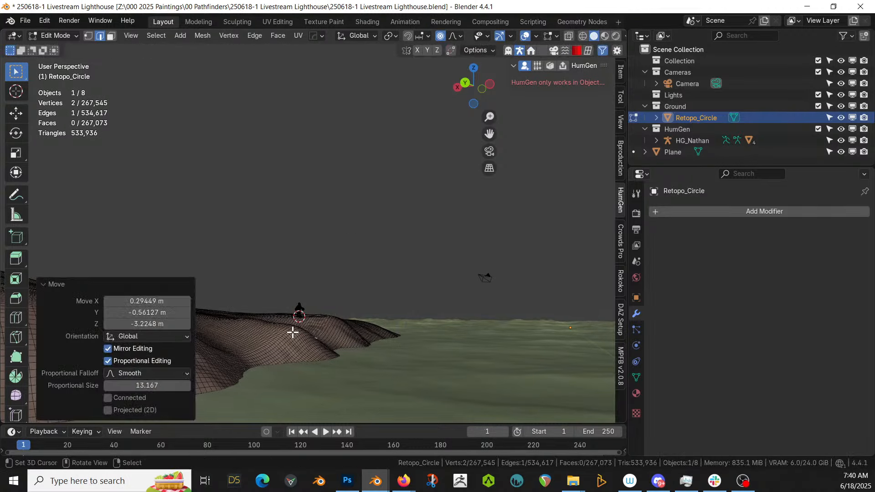
key("ctrl+z")
key("g")
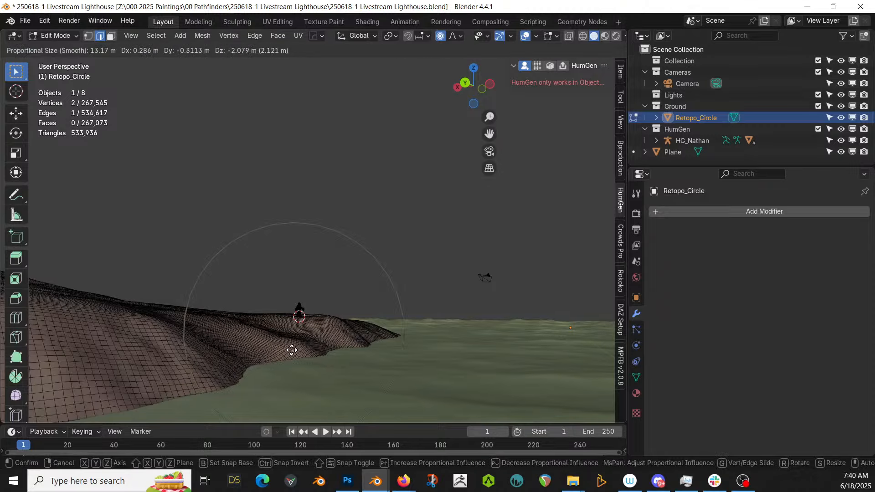
left_click(295, 349)
Lower an edge on the ridge behind the human figure about 3 m along Z, with proportional size about 31 m
middle_click_drag(295, 349, 325, 362)
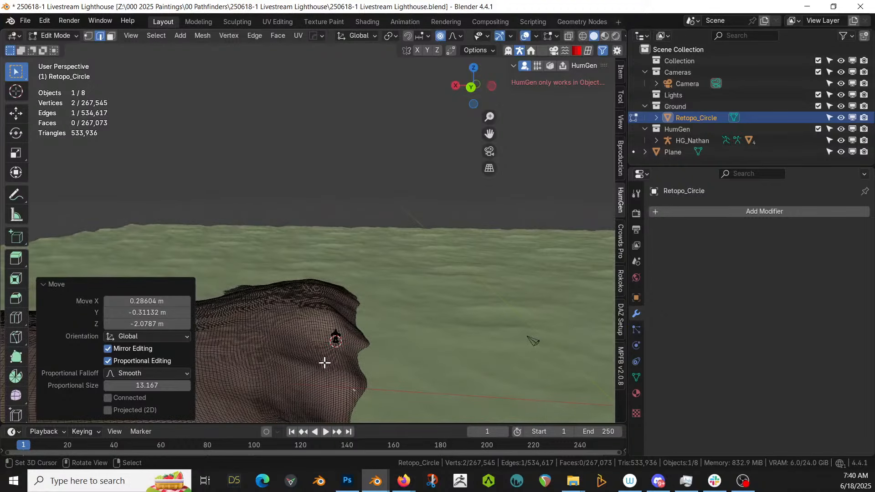
left_click(298, 312)
key("g")
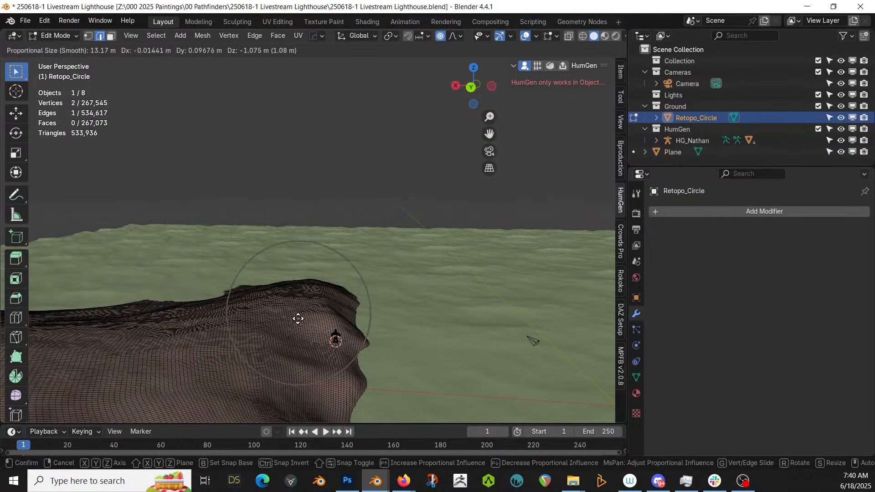
scroll(298, 318, "down", 6)
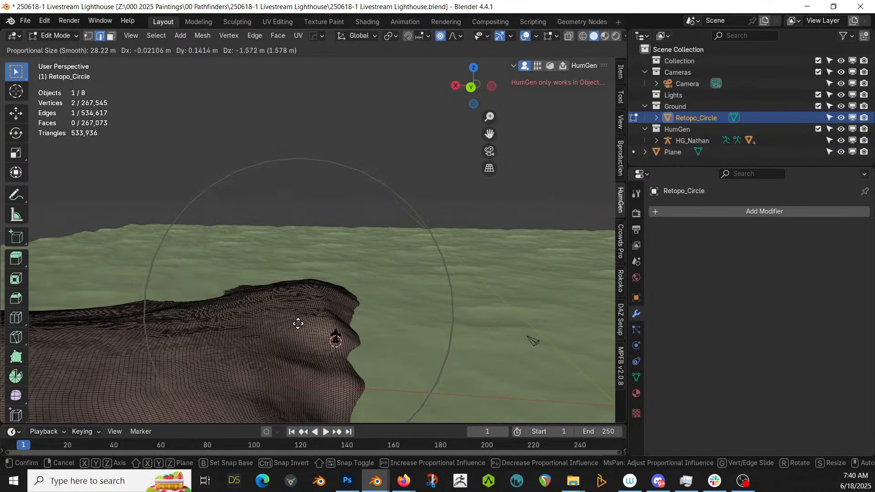
scroll(299, 327, "down", 1)
left_click(301, 328)
Move an edge near the figure landmass's far shoreline about -4.6 m X, 2.7 m Y and -5.2 m Z, with proportional size about 28.2 m
middle_click_drag(302, 327, 193, 308)
middle_click_drag(322, 314, 509, 300, "shift")
middle_click_drag(426, 307, 357, 318)
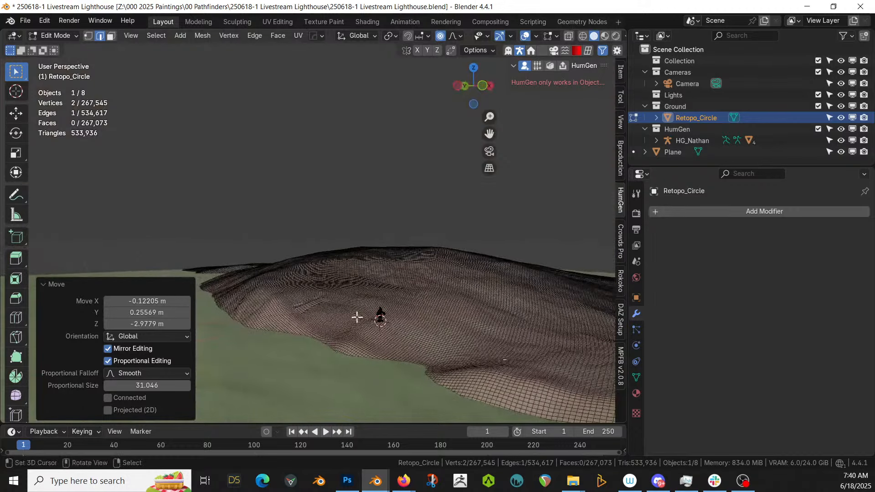
key("ctrl+z")
key("g")
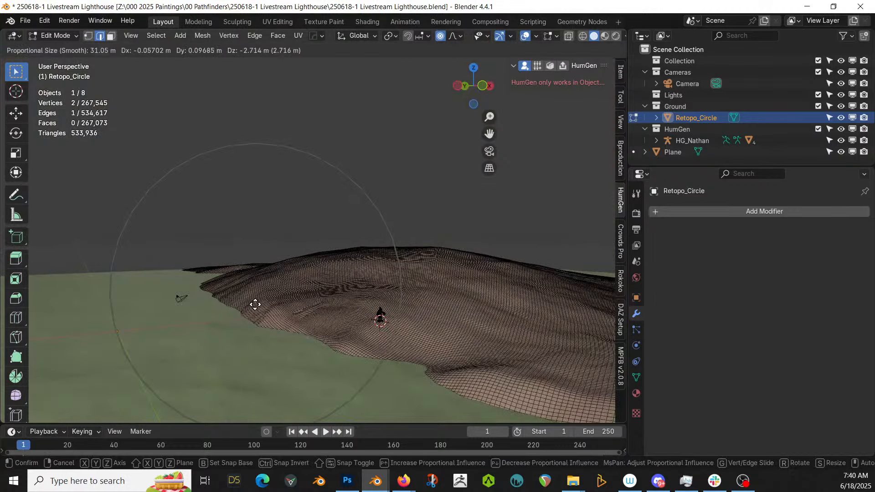
left_click(232, 313)
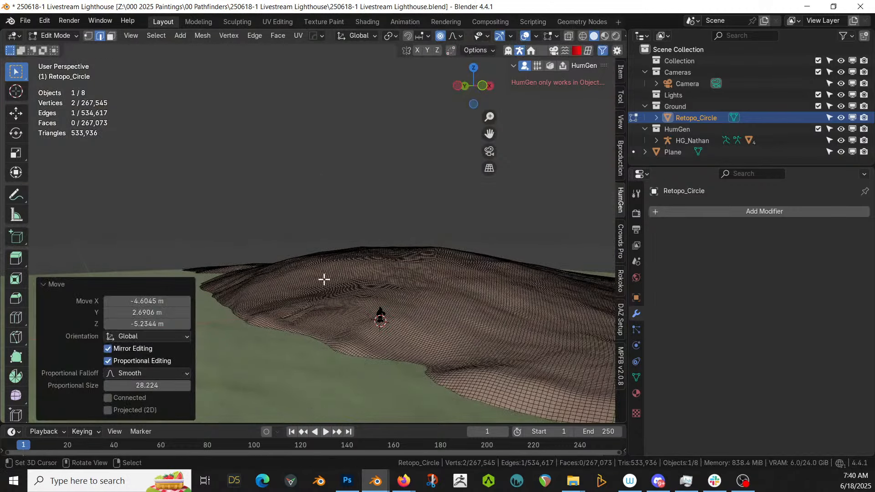
Move an edge on the hillside behind the figure about 1.4 m X, -0.7 m Y and -4.3 m Z, with proportional size about 28.2 m
key("ctrl+z")
key("g")
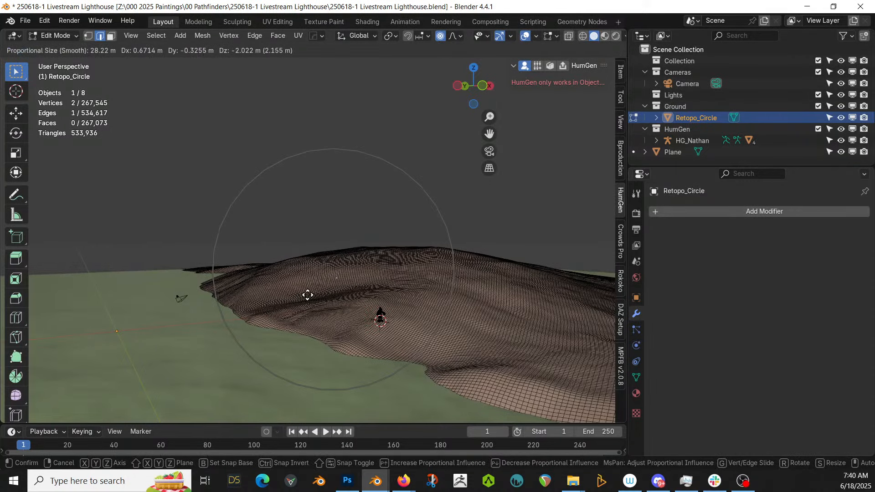
left_click(312, 304)
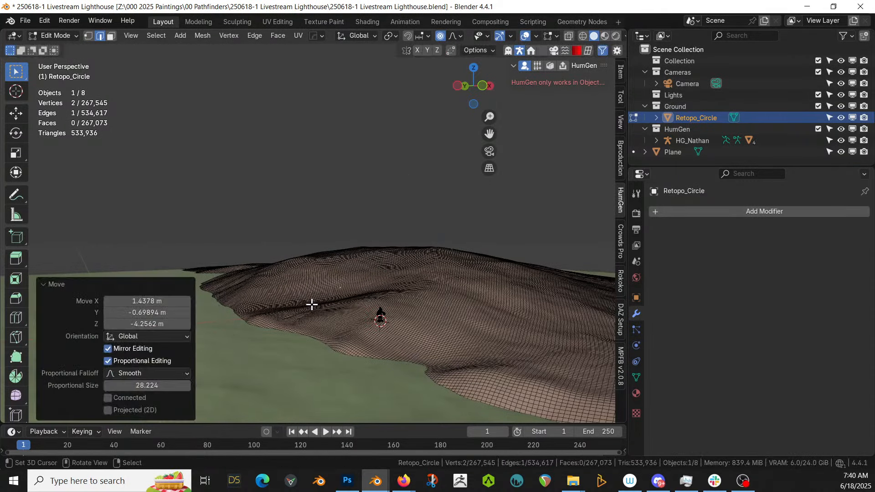
Check the reshaped channel, return the ground mesh to Object Mode, and save the file
middle_click_drag(379, 308, 390, 322)
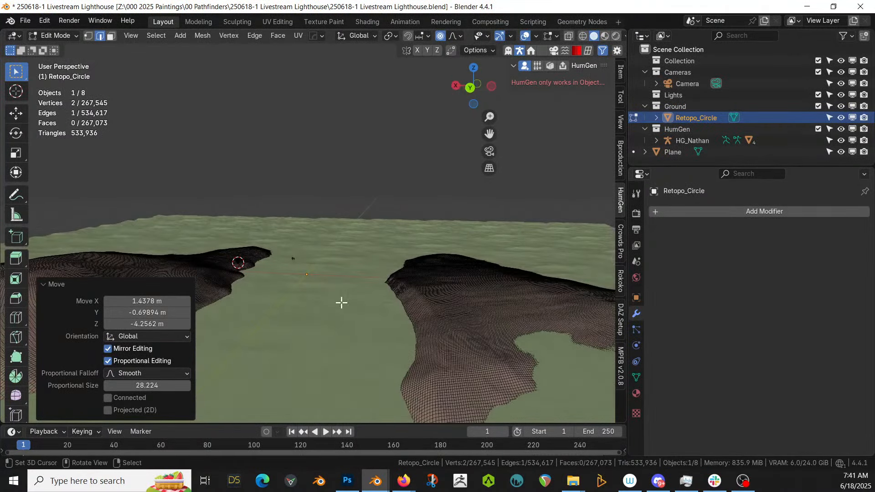
middle_click_drag(311, 299, 446, 273, "shift")
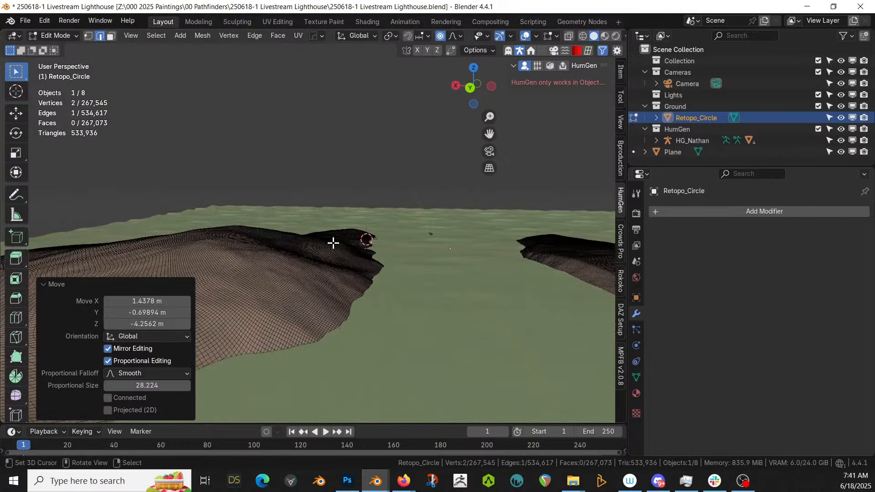
key("Tab")
middle_click_drag(353, 260, 335, 251)
key("ctrl+s")
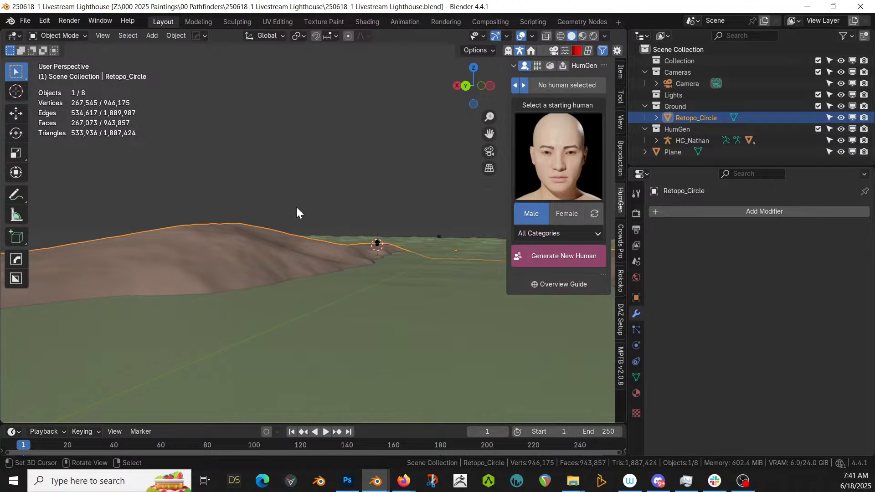
Add a 32-vertex cylinder on the hilltop with a 4 m radius and 2 m depth
middle_click_drag(320, 233, 299, 272)
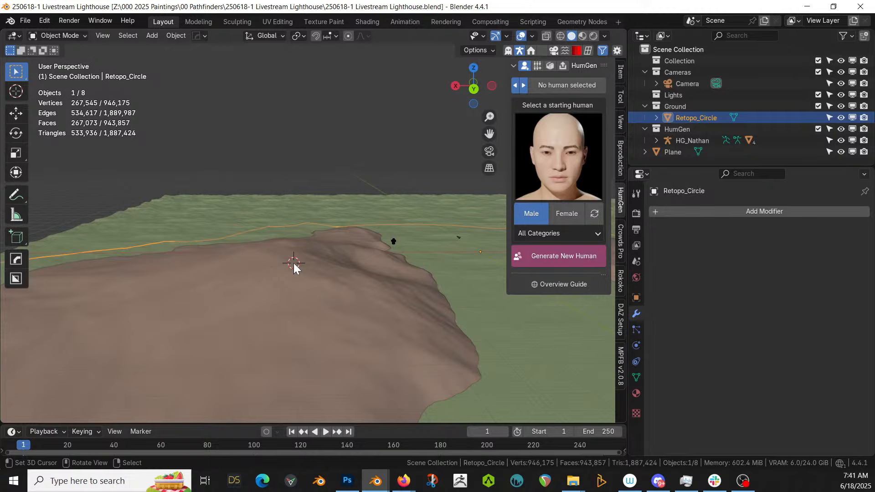
scroll(296, 264, "up", 2)
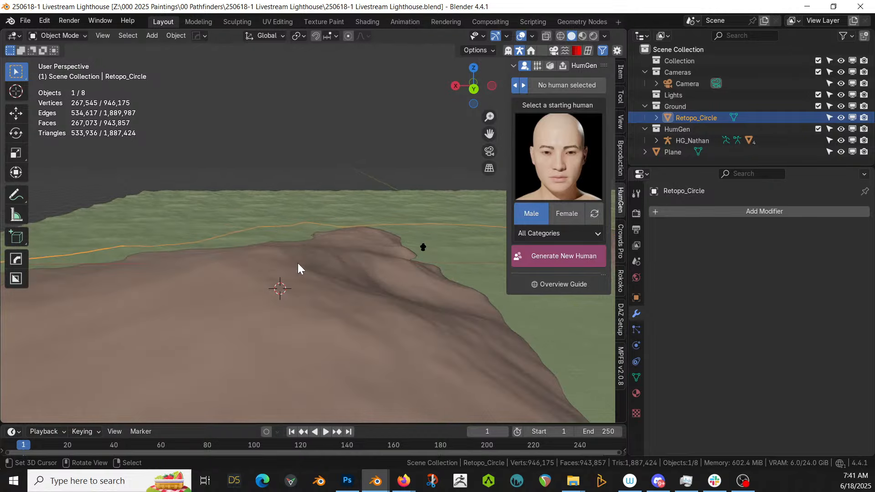
middle_click_drag(273, 272, 336, 289)
key("shift+a")
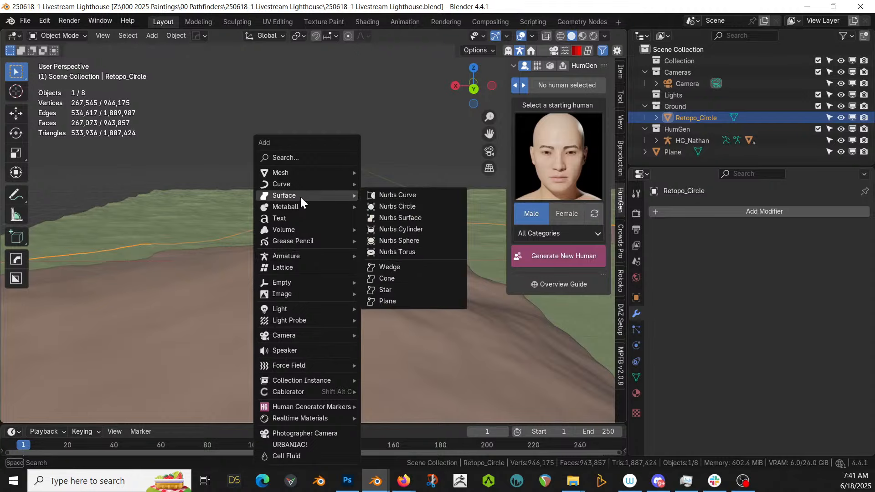
mouse_move(297, 174)
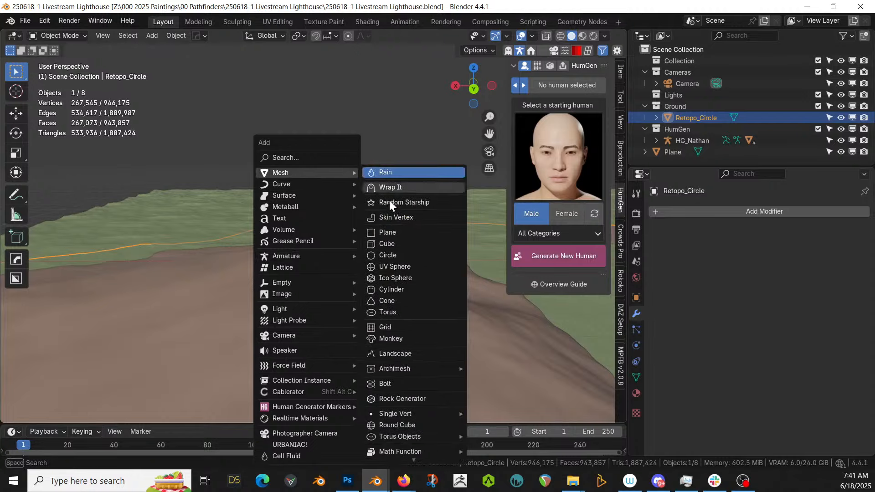
left_click(401, 287)
left_click(152, 290)
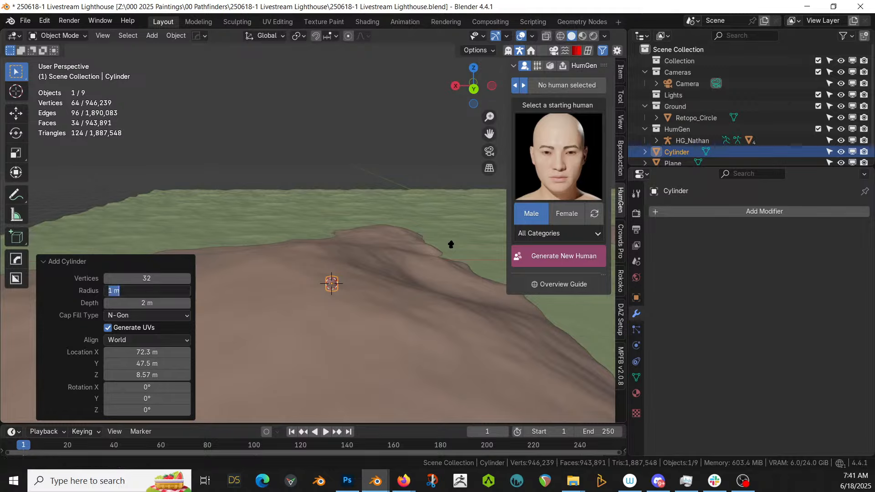
key("Return")
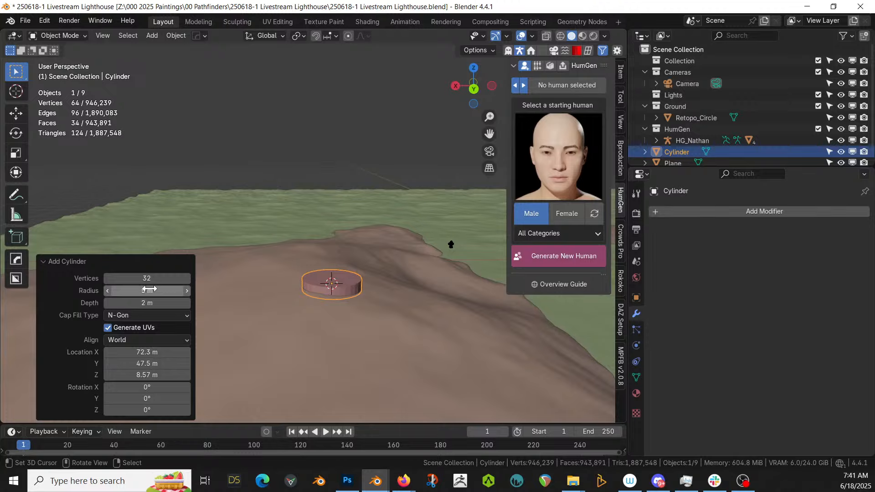
left_click(149, 290)
key("Return")
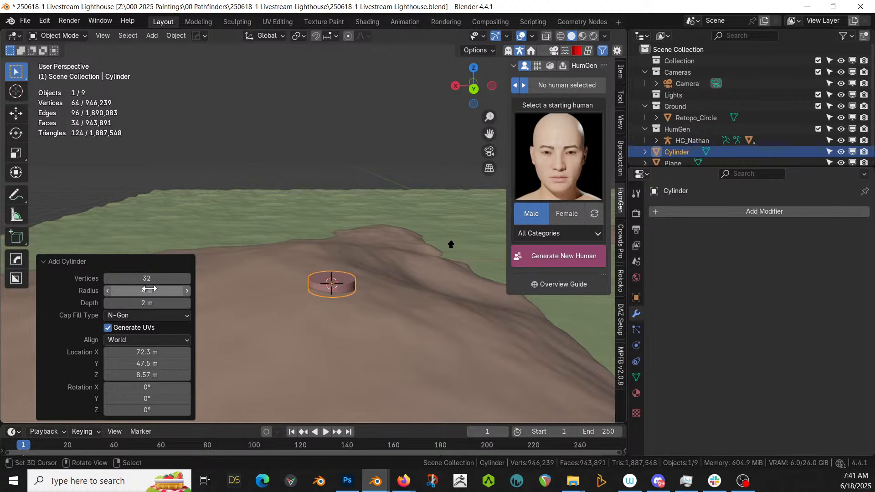
mouse_move(496, 271)
middle_mouse_down()
mouse_move(455, 328)
mouse_move(490, 271)
mouse_move(482, 270)
middle_mouse_up()
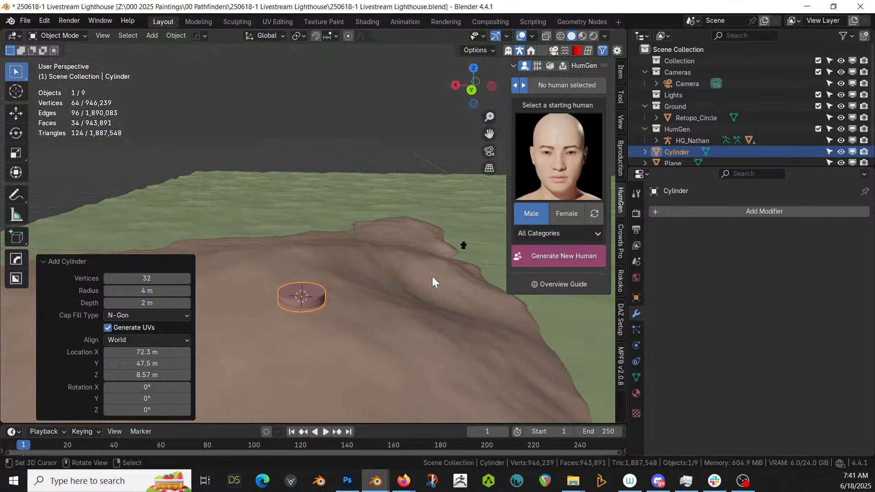
mouse_move(285, 286)
middle_mouse_down()
mouse_move(274, 264)
mouse_move(287, 282)
middle_mouse_up()
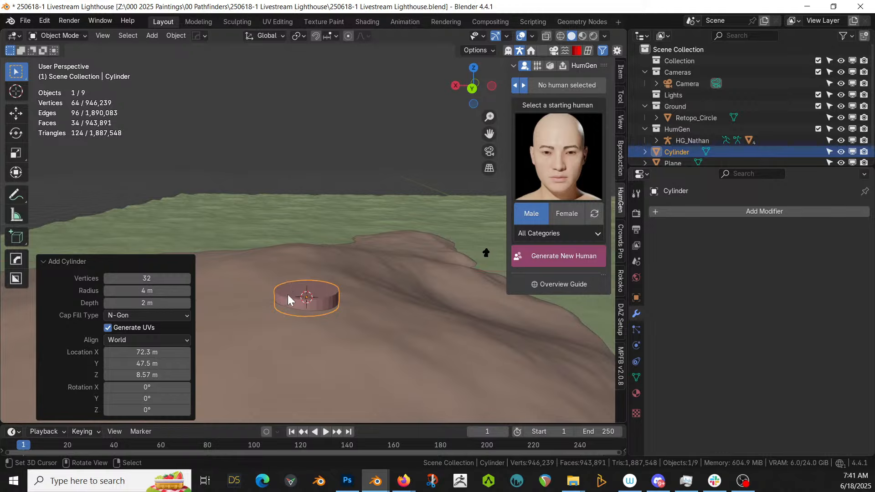
left_click(45, 264)
Move the human figure horizontally next to the cylinder, to about X 71.1 m and Y 42.7 m
middle_click_drag(361, 295, 319, 293)
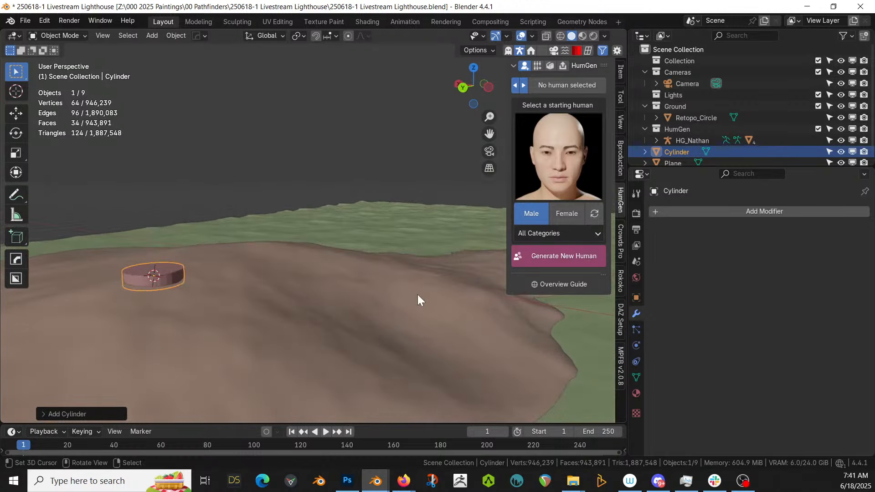
middle_click_drag(417, 295, 416, 329)
key("KP_7")
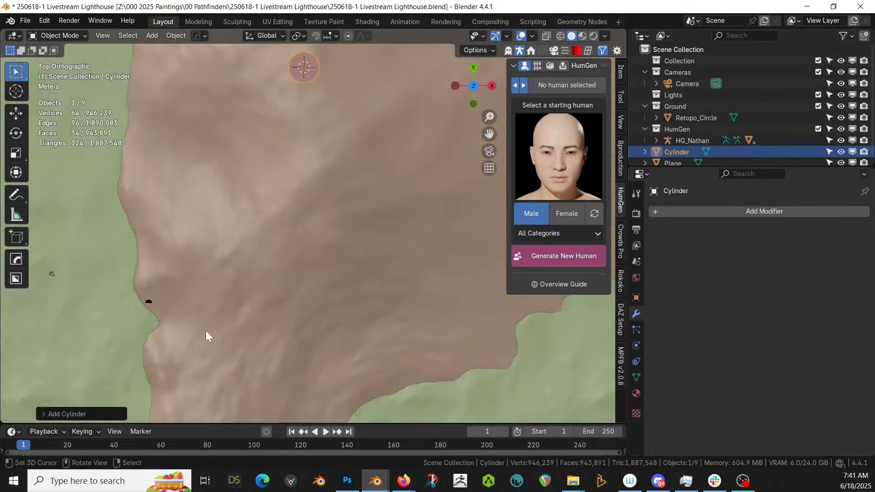
left_click(152, 303)
key("g")
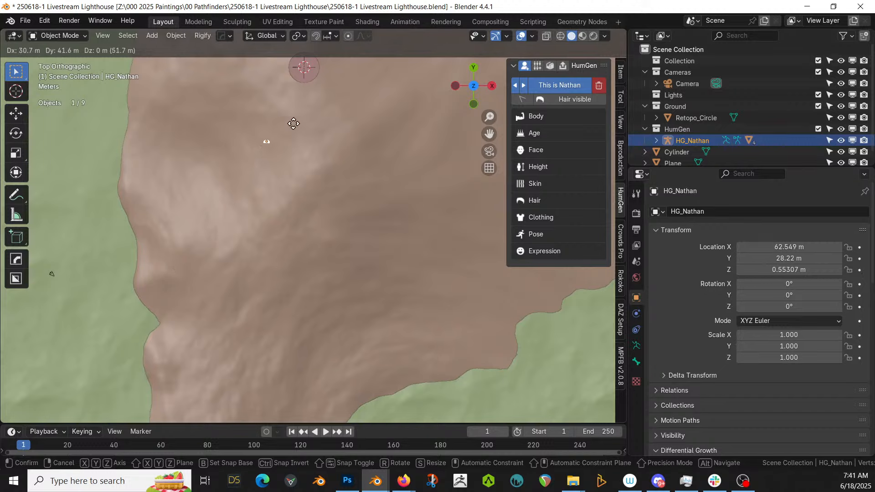
left_click(324, 70)
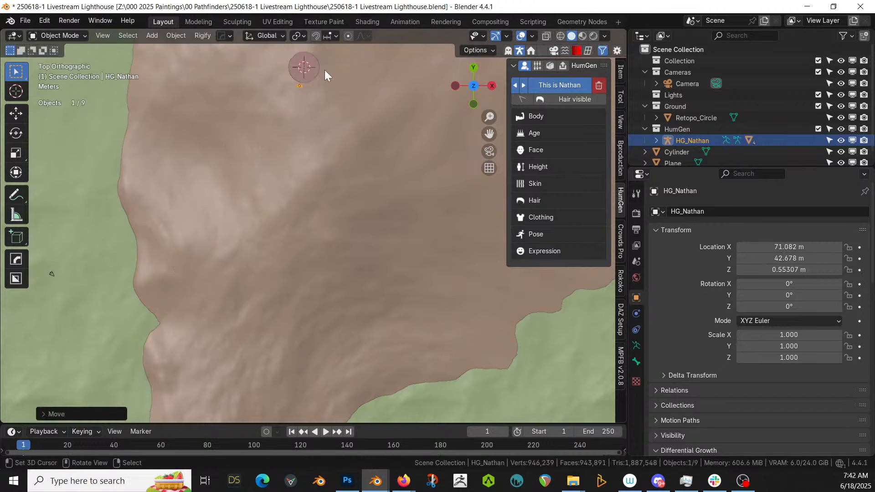
Raise the human figure along Z to about 8.45 m so its feet stand on the hilltop surface
key("KP_1")
key("g")
key("z")
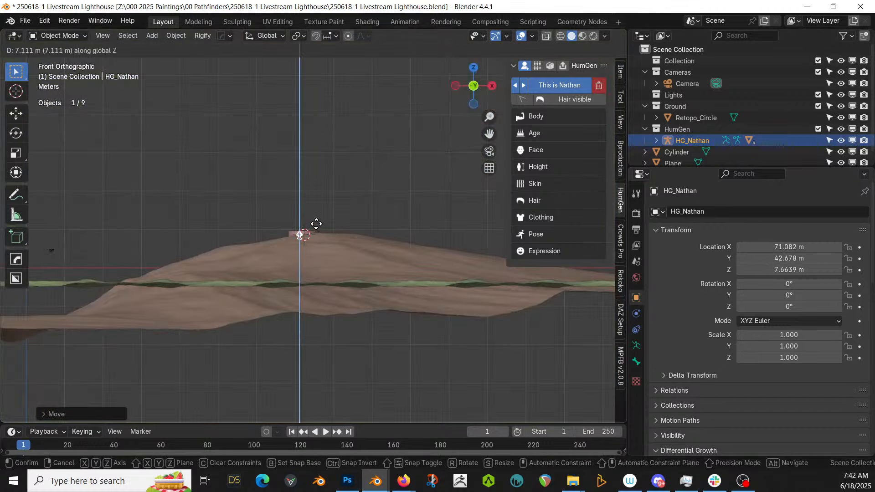
left_click(316, 223)
key("KP_Decimal")
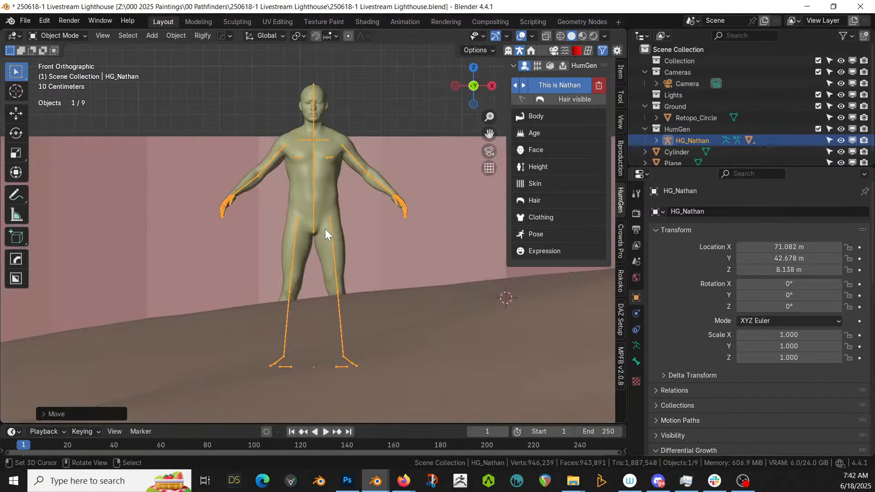
mouse_move(325, 233)
middle_mouse_down()
mouse_move(370, 233)
mouse_move(329, 251)
middle_mouse_up()
key("g")
key("z")
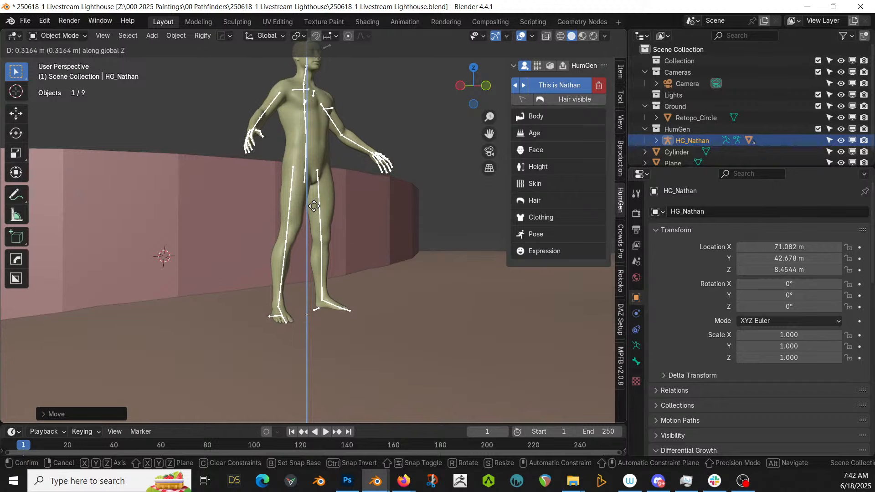
left_click(313, 206)
Open the cylinder in Edit Mode with face selection and select only its top face
scroll(333, 187, "down", 4)
middle_click_drag(332, 187, 336, 238)
key("Tab")
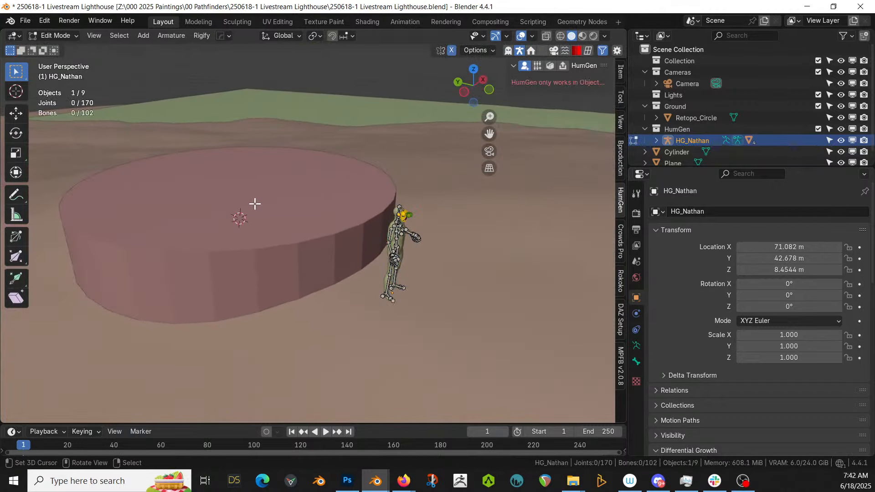
key("Tab")
left_click(253, 204)
key("Tab")
key("alt+a")
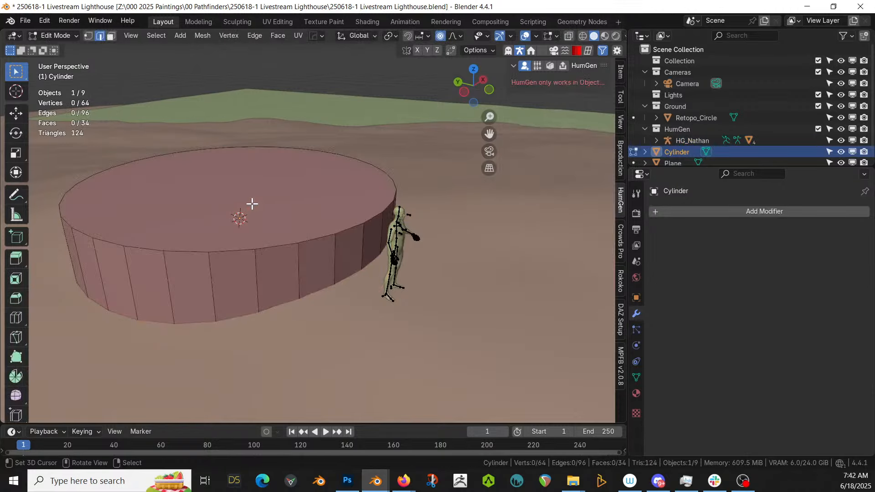
key("3")
left_click(252, 204)
middle_click_drag(252, 203, 291, 168)
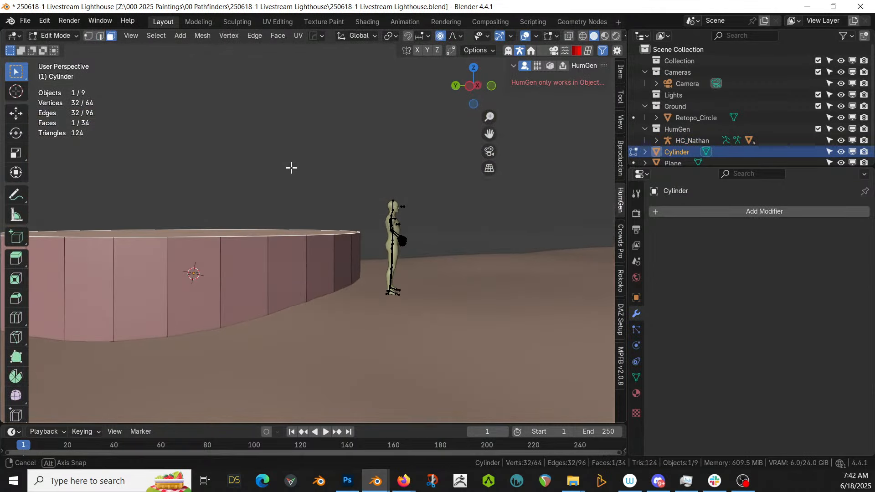
key("g")
key("z")
right_click(315, 201)
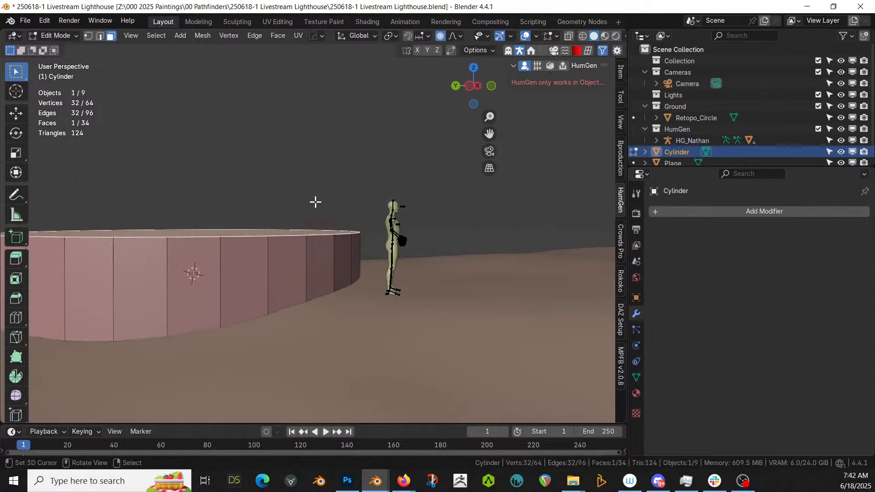
Raise the cylinder's top face about 1.1 m along Z with proportional editing off
key("g")
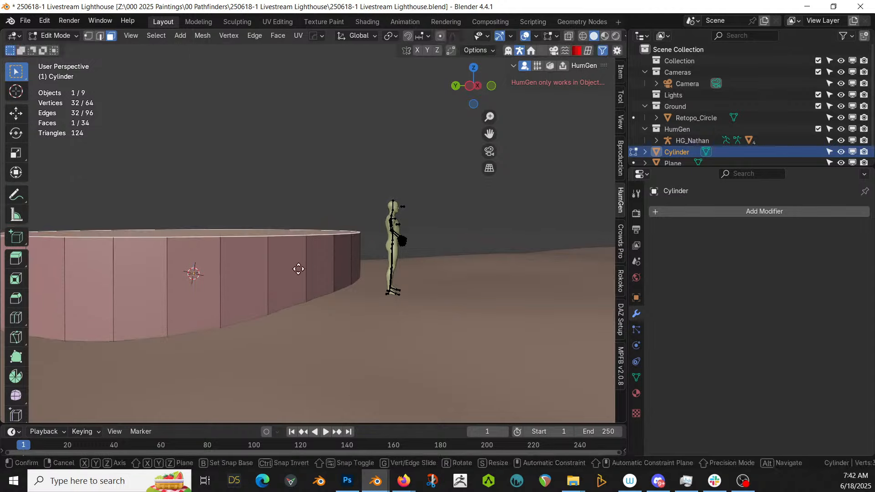
key("z")
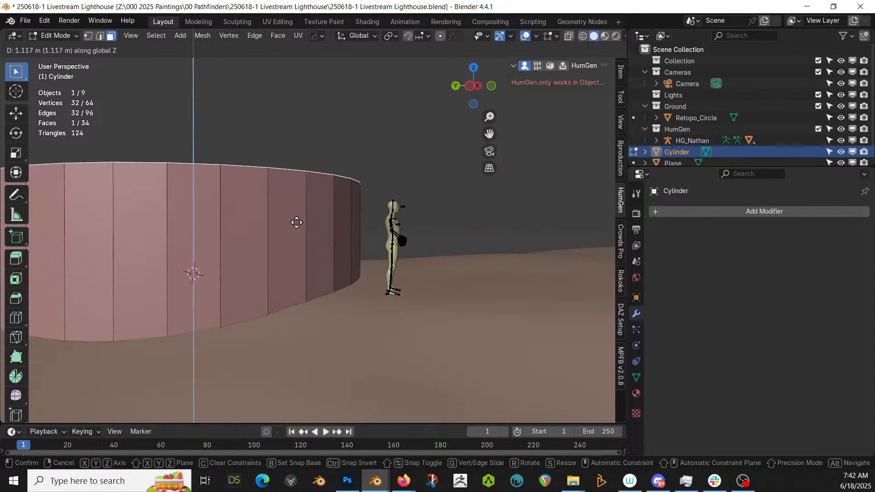
left_click(296, 221)
Inset the cylinder's top face about 0.2 m and extrude it upward to form a second tier
middle_click_drag(313, 226, 392, 334)
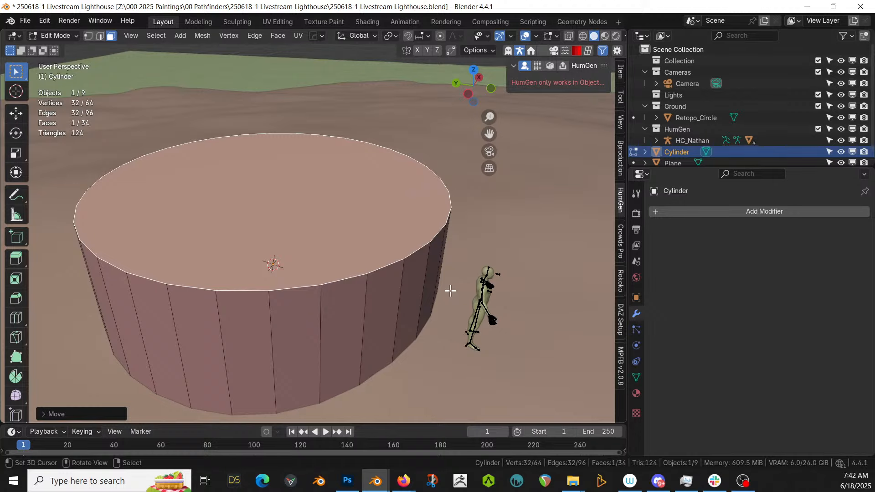
key("i")
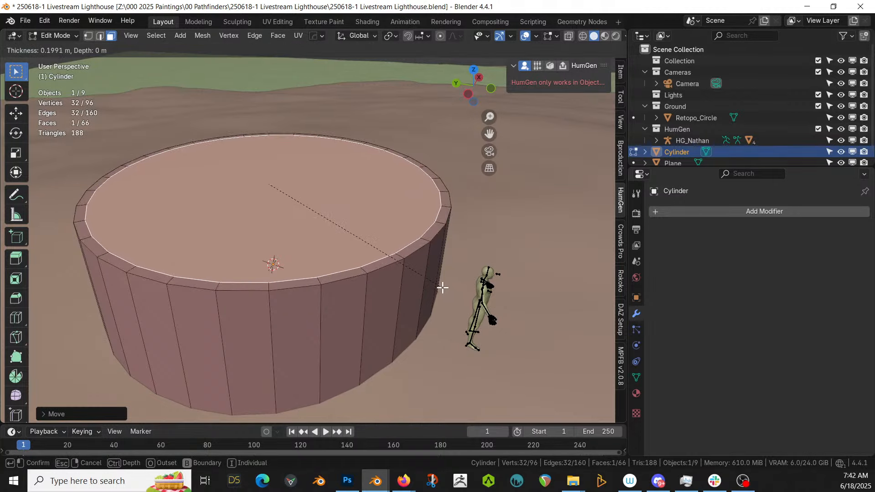
left_click(441, 288)
scroll(442, 288, "down", 3)
key("e")
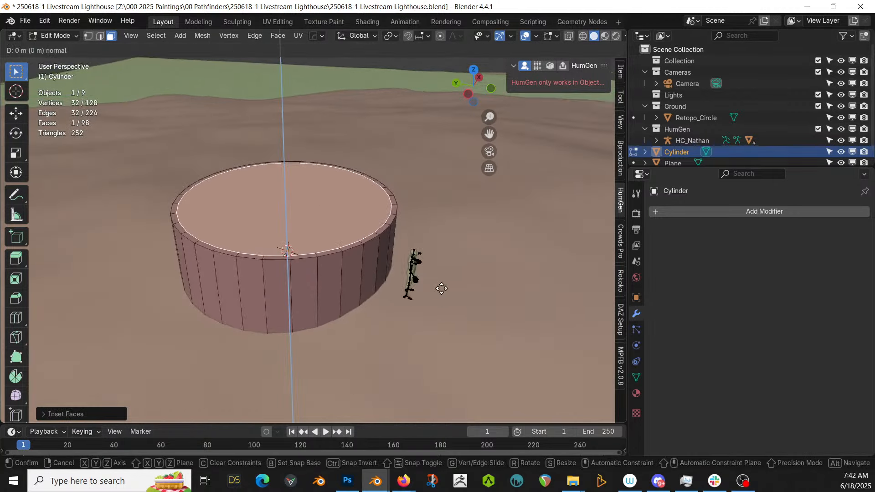
left_click(442, 287)
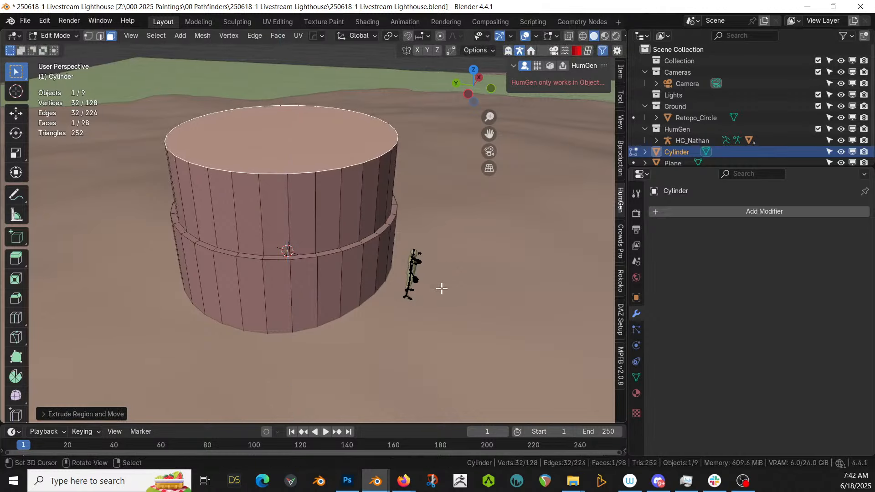
Try repeating the second tier's extrusion three times to heighten the tower, and undo the repeats
key("shift+r")
key("shift+r")
key("shift+r")
scroll(442, 287, "down", 3)
middle_click_drag(447, 287, 445, 327)
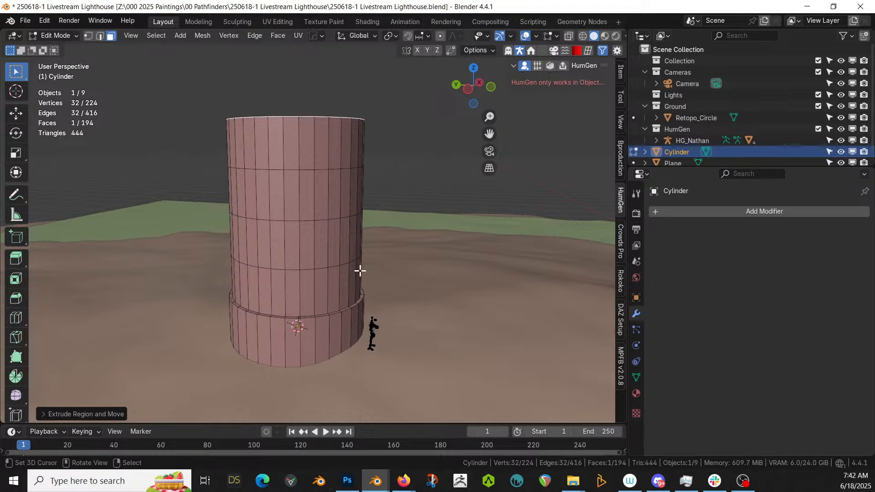
middle_click_drag(360, 270, 374, 297)
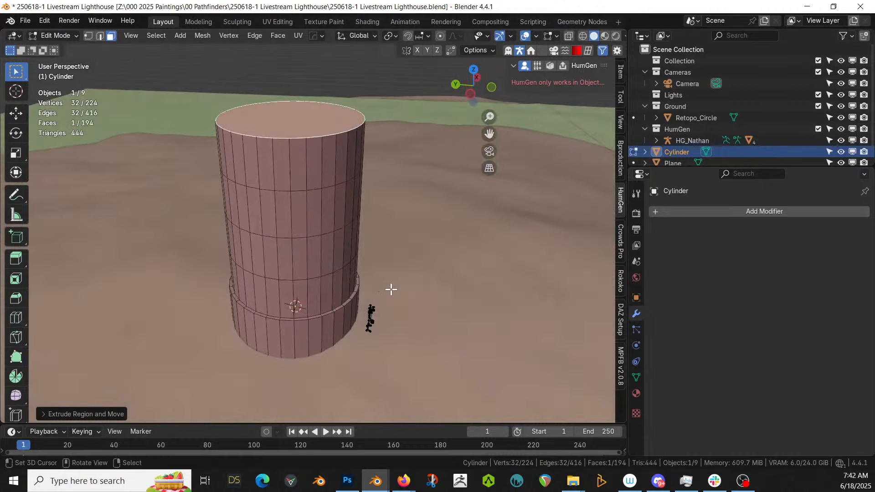
key("ctrl+z")
key("ctrl+z")
key("ctrl+z")
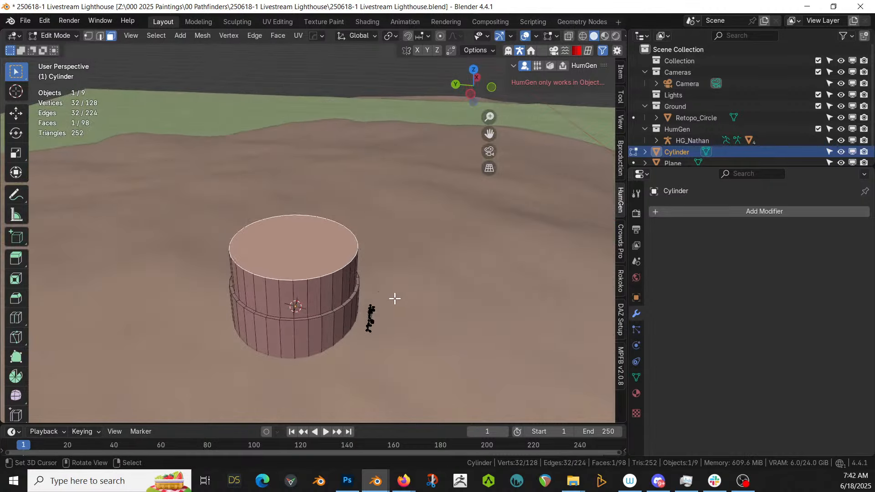
Inset the second tier's top face about 0.29 m and extrude it 2.5 m to form a third tier
key("i")
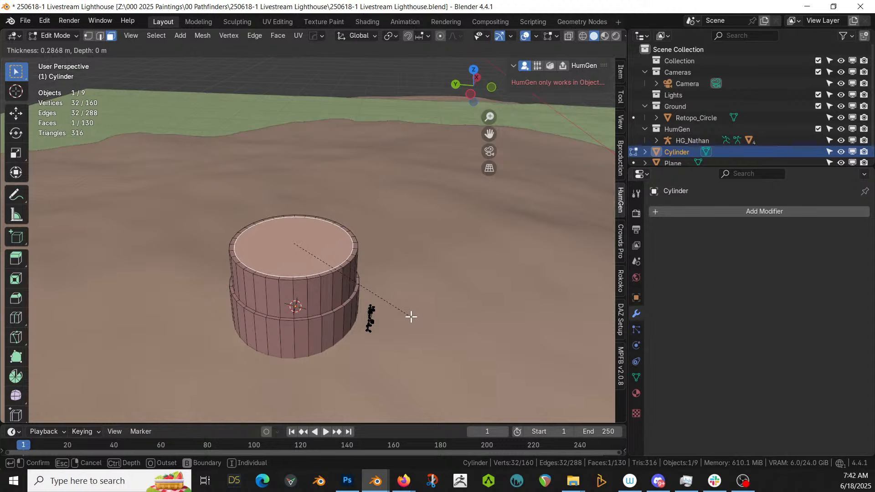
left_click(410, 316)
type("e2.5")
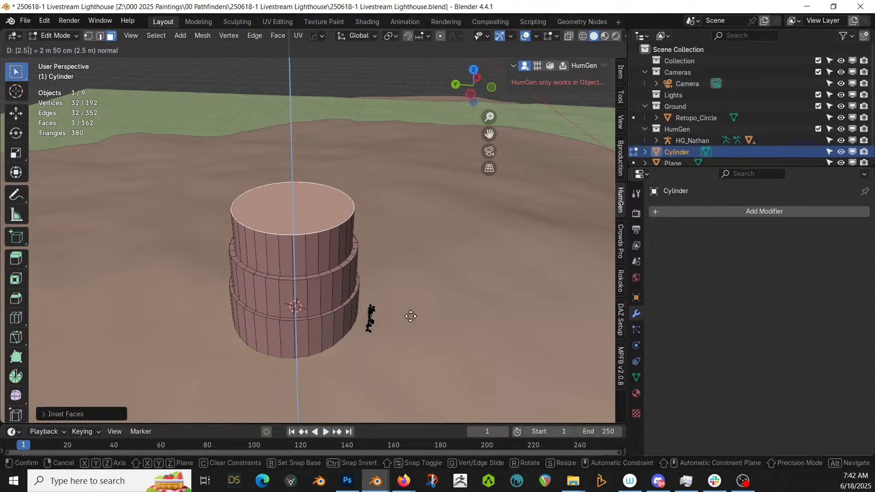
key("Return")
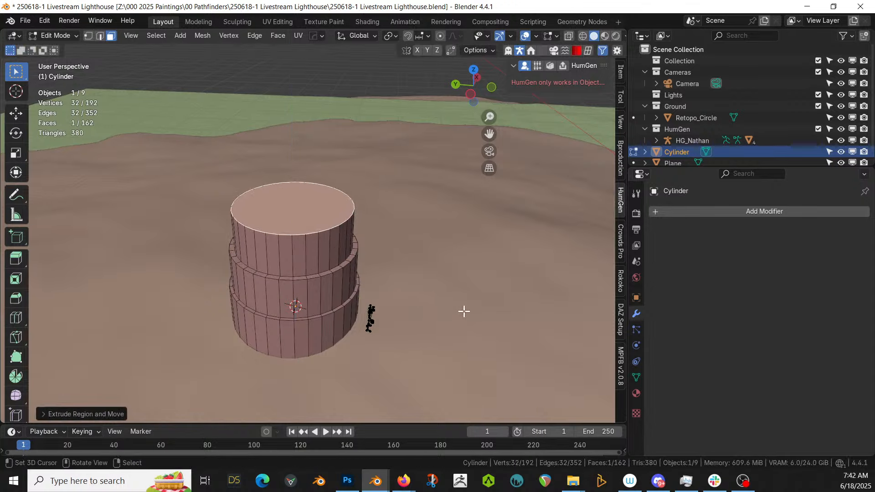
Inset the third tier's top face about 0.3 m and extrude it upward to form a fourth tier
key("KP_7")
scroll(464, 311, "up", 2)
key("i")
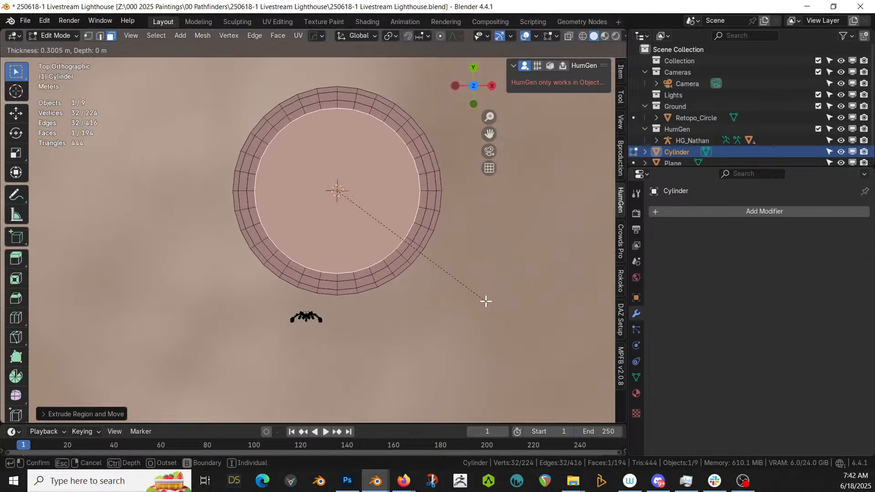
left_click(485, 300)
middle_click_drag(480, 302, 509, 222)
key("e")
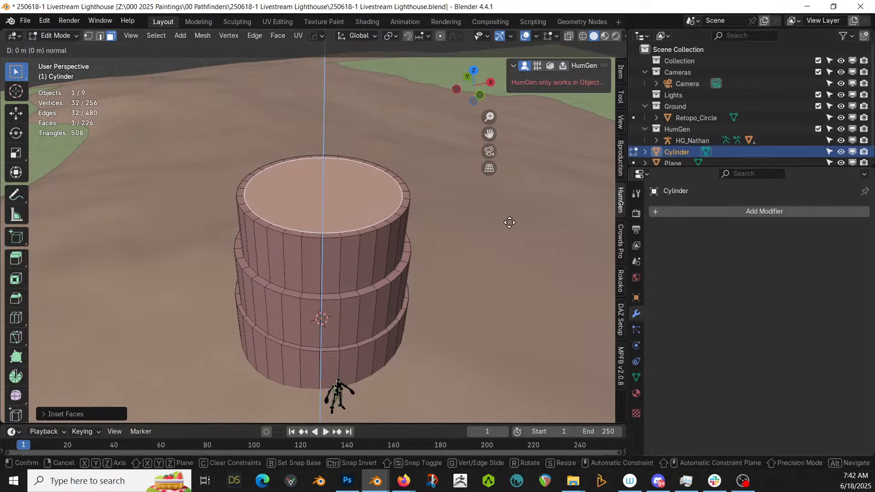
key("Return")
scroll(509, 222, "down", 1)
middle_click_drag(509, 222, 551, 181)
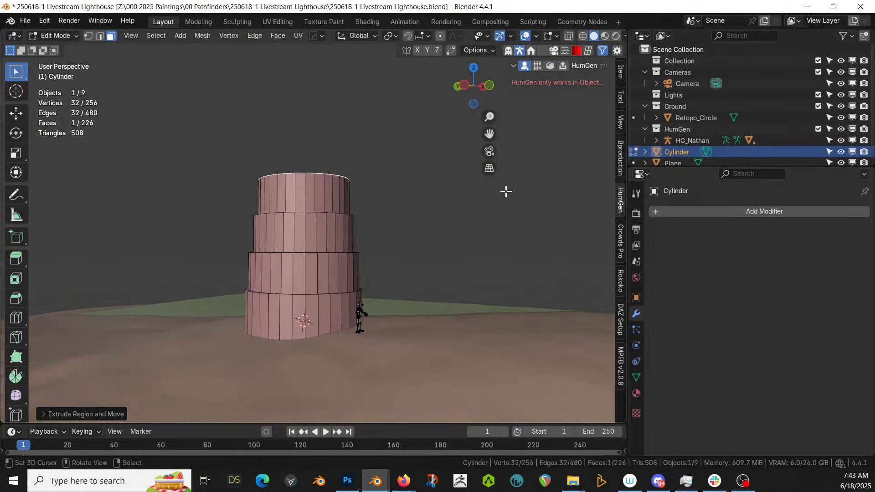
Try insetting the fourth tier's top face about 1.6 m and extruding it upward into a narrow column
middle_click_drag(412, 224, 365, 275)
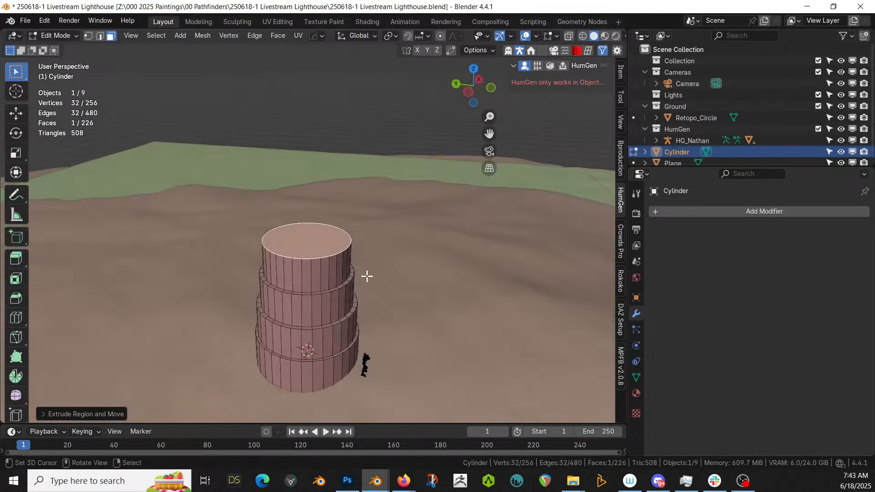
key("i")
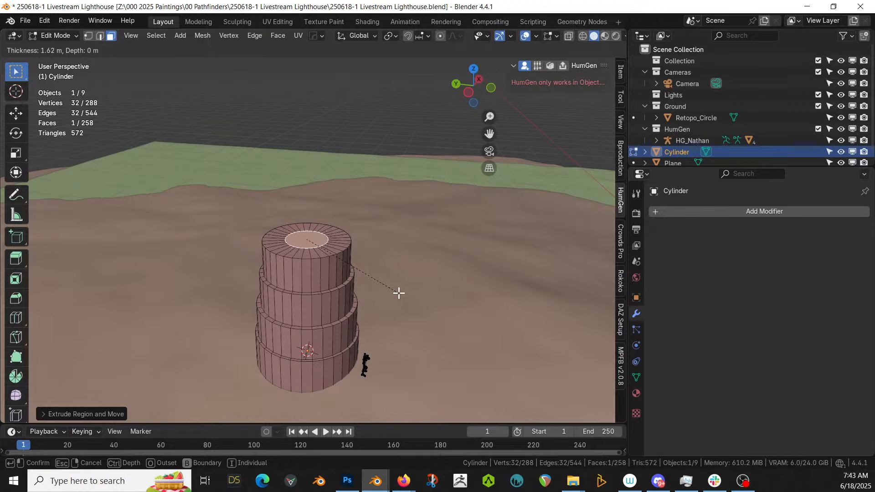
left_click(395, 290)
middle_click_drag(395, 290, 403, 269)
key("e")
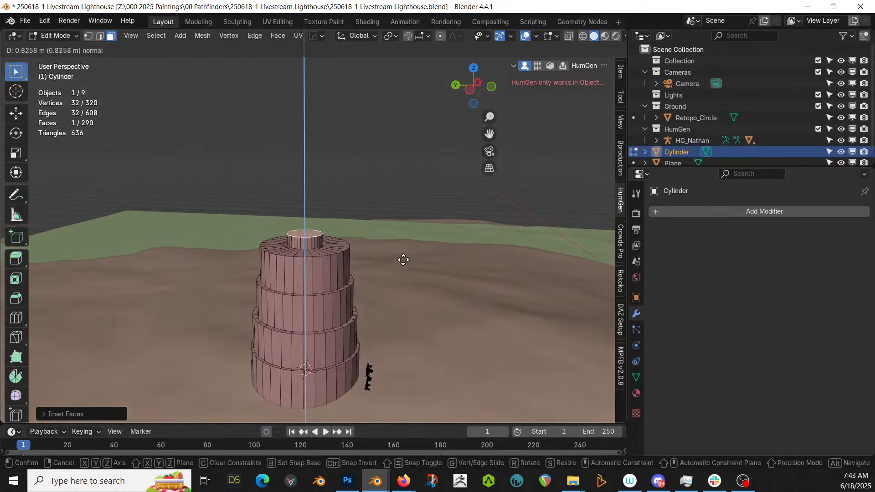
left_click(411, 158)
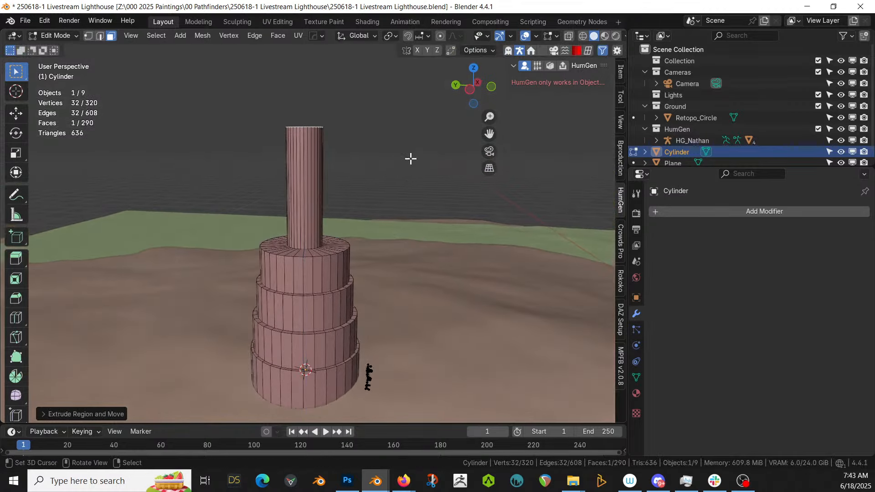
Undo the narrow column's extrusion and the inset beneath it
scroll(397, 272, "down", 3)
middle_click_drag(396, 272, 363, 291)
scroll(389, 244, "down", 5)
scroll(395, 243, "up", 2)
scroll(363, 254, "up", 2)
scroll(364, 291, "up", 3)
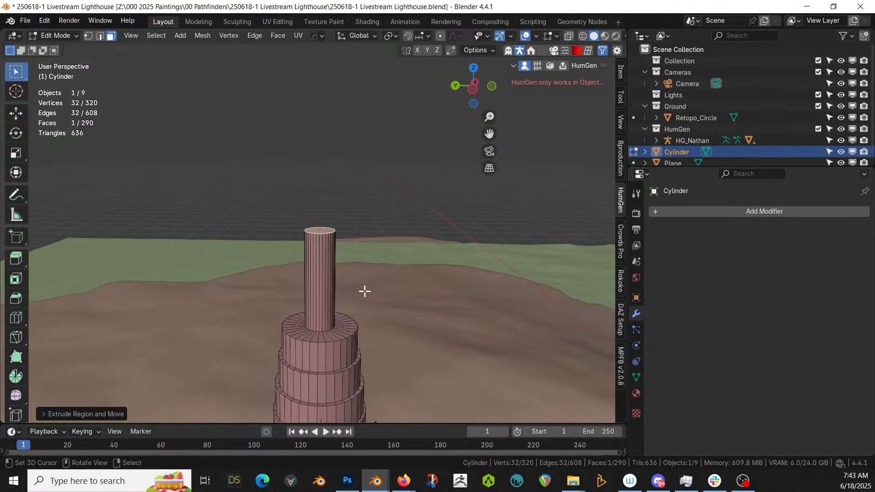
key("ctrl+z")
key("ctrl+z")
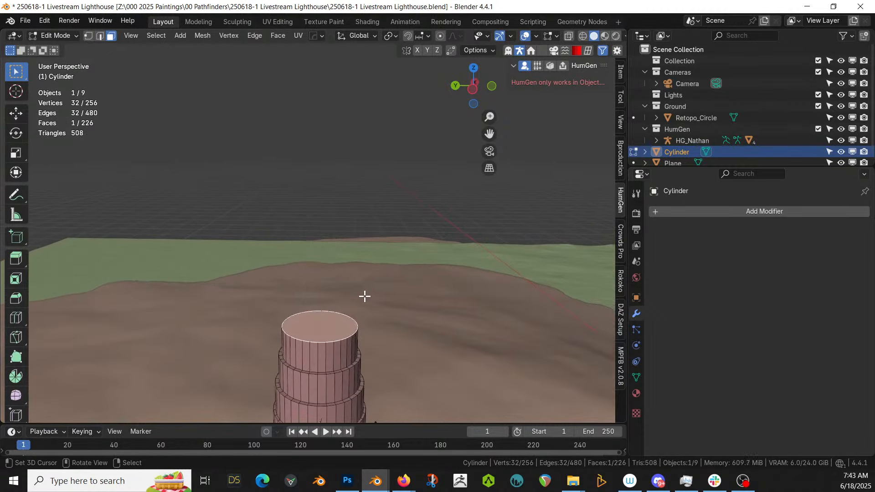
Extrude the fourth tier's top face upward three times, 2.5 m each, to heighten the tower's main shaft
key("e")
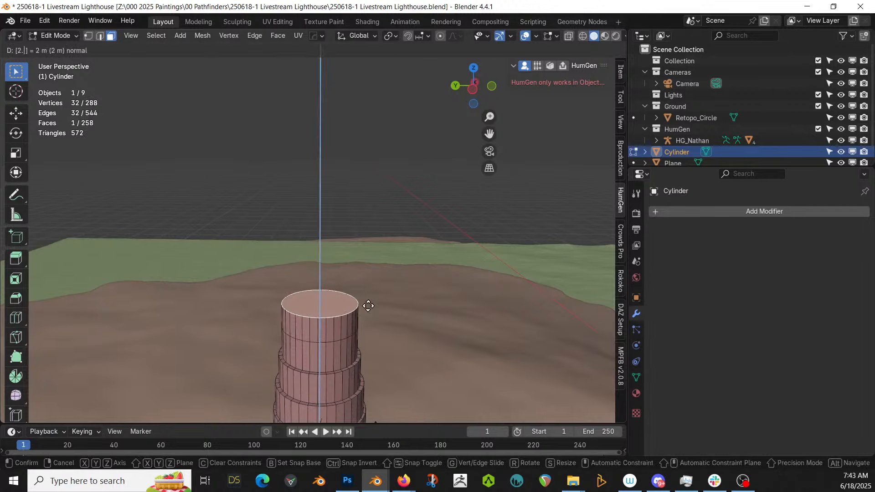
left_click(368, 305)
key("e")
left_click(368, 305)
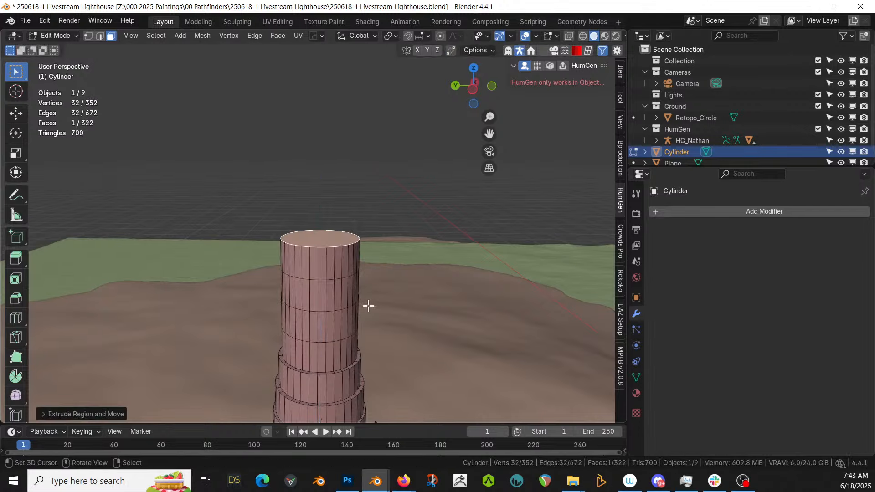
scroll(369, 306, "down", 3)
mouse_move(369, 307)
middle_mouse_down()
mouse_move(376, 279)
mouse_move(377, 316)
middle_mouse_up()
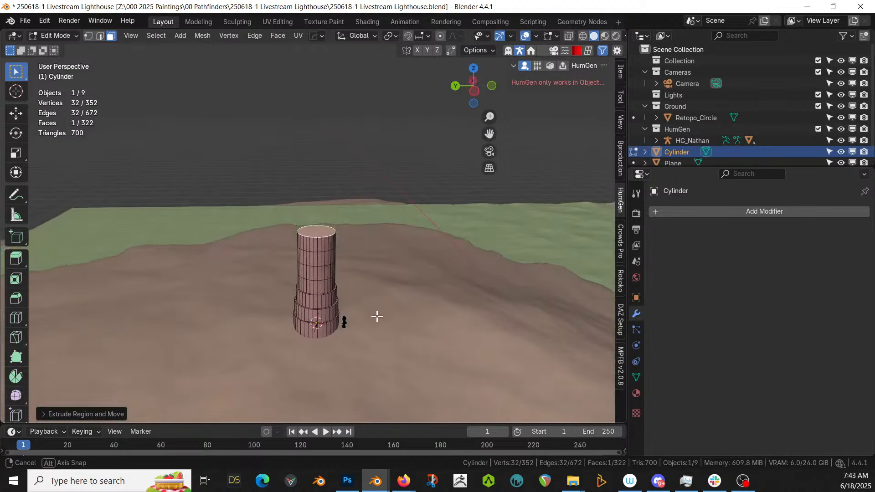
Inset the shaft's top face about 1.2 m and extrude it 10 m upward to form a narrow upper column
scroll(376, 314, "up", 2)
key("i")
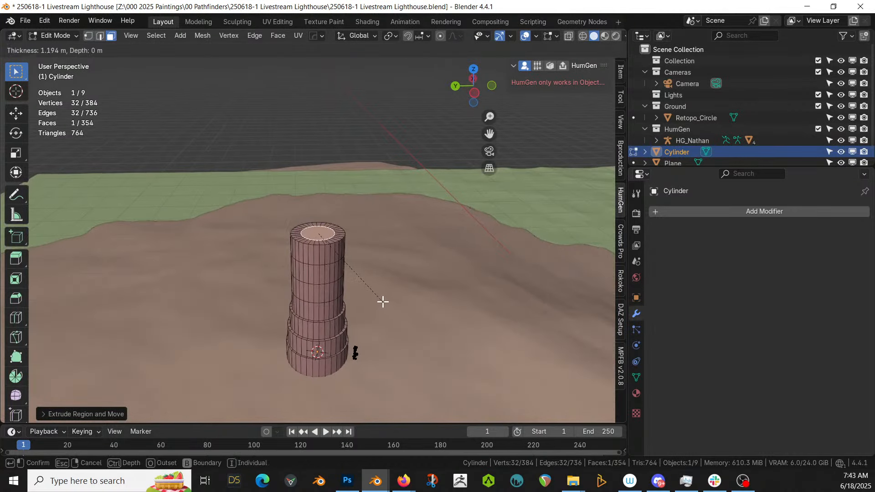
left_click(381, 300)
type("e")
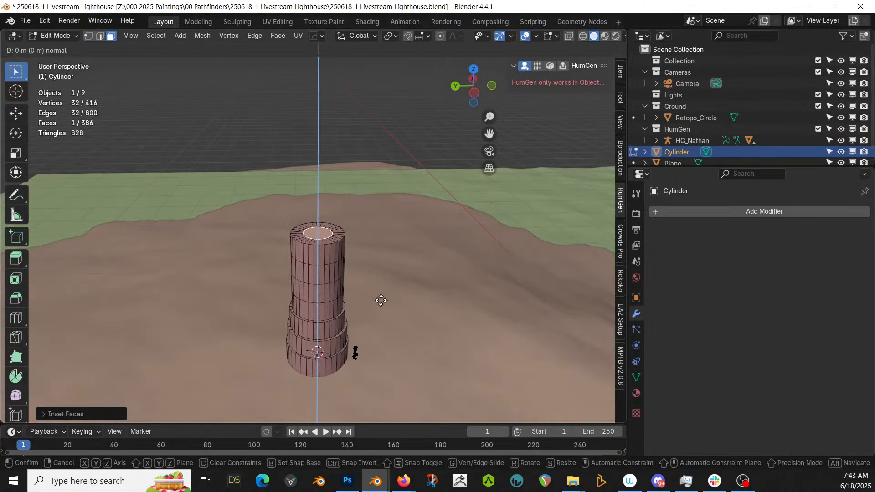
type("10")
key("Return")
middle_click_drag(381, 300, 410, 253)
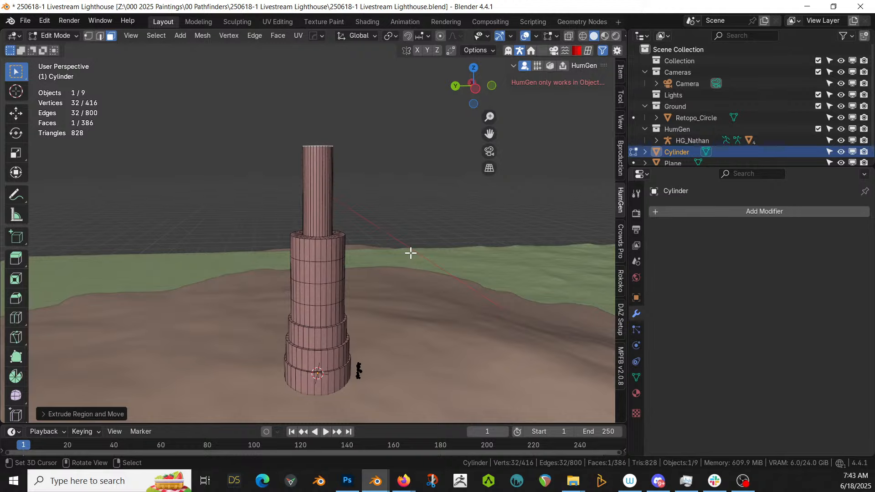
Save the file and isolate the tower in local view, seen from the front in Object Mode
key("ctrl+s")
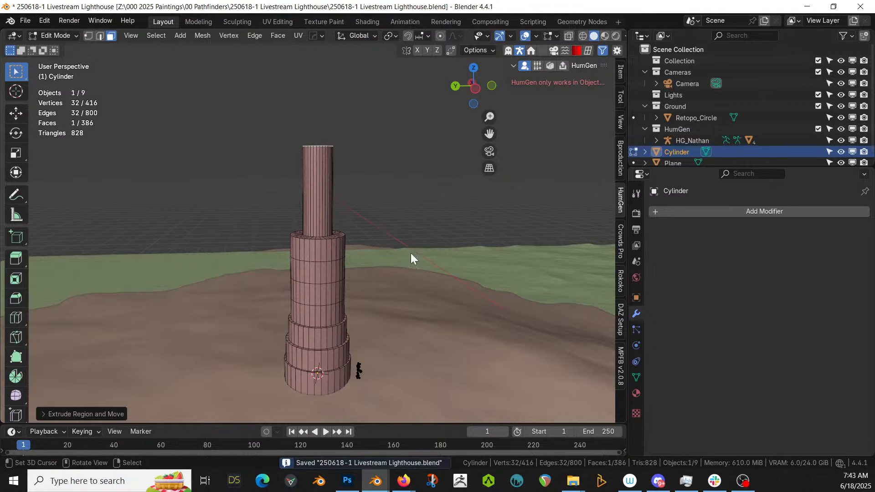
key("Tab")
middle_click_drag(411, 252, 385, 223)
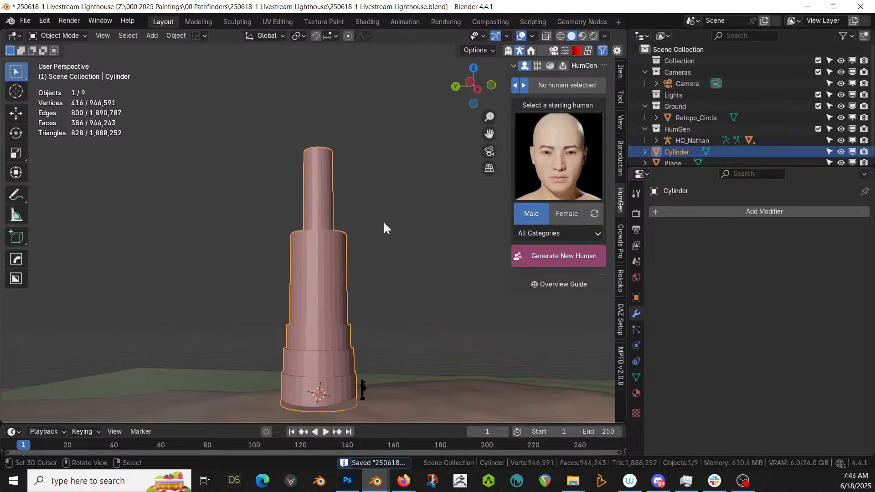
key("KP_Divide")
key("KP_1")
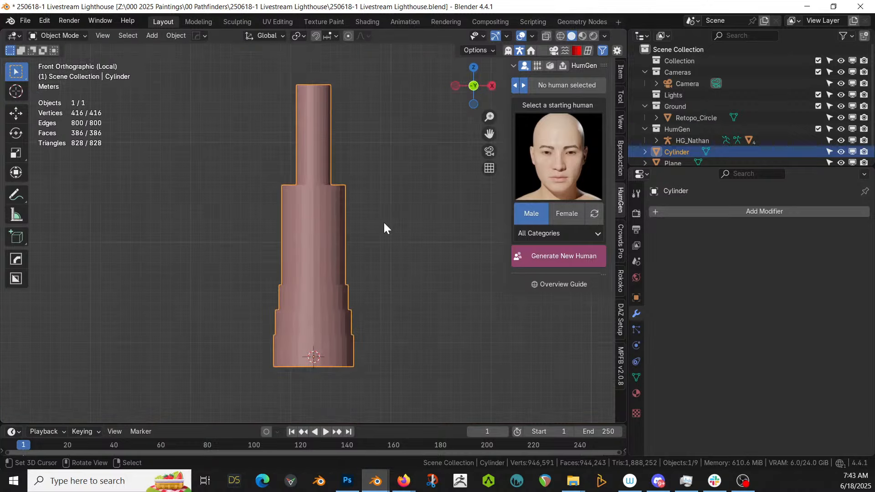
Unwrap all of the tower's faces with Cylinder Projection and return to Object Mode
key("Tab")
key("a")
key("u")
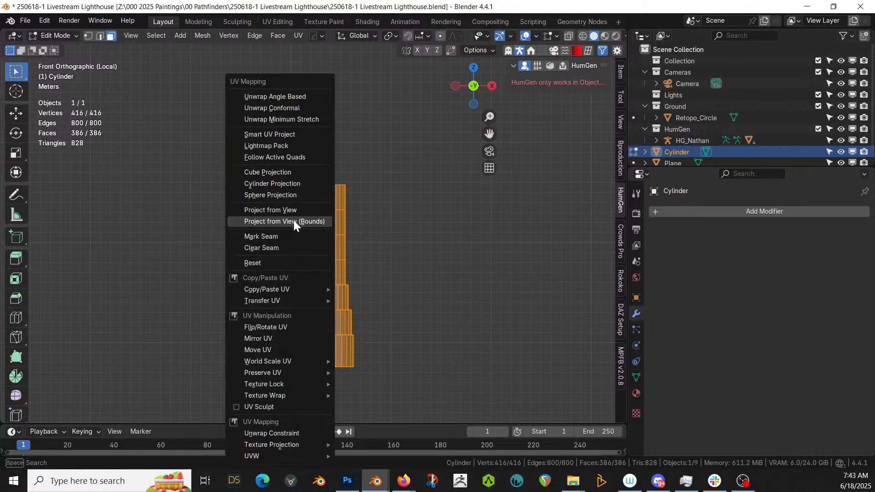
left_click(294, 183)
key("Tab")
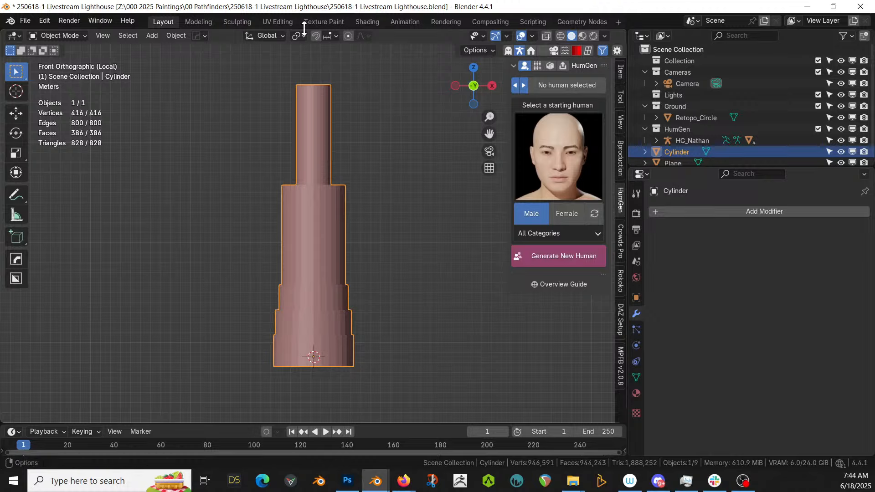
Switch to the Shading workspace and inspect the tower's metal beam texture up close in Rendered shading
left_click(370, 23)
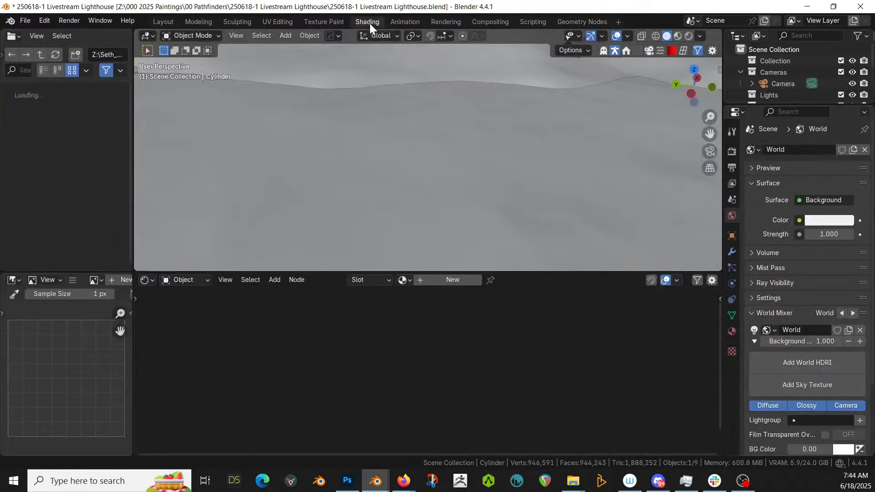
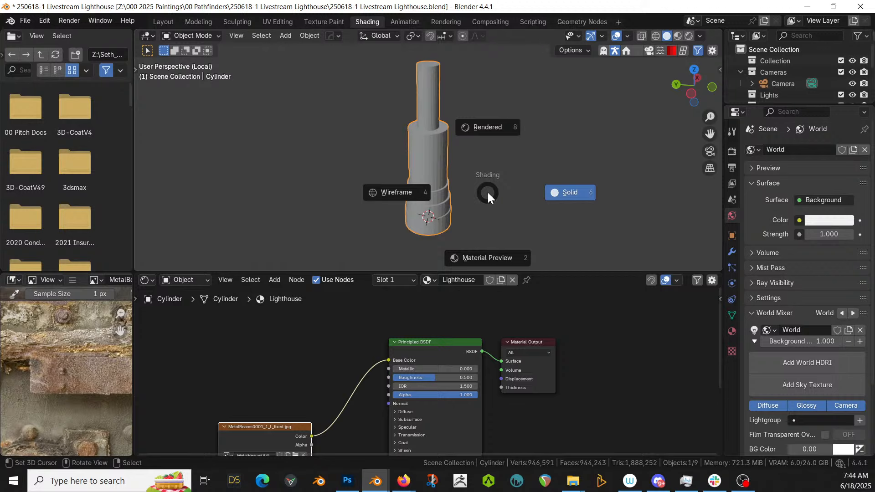
key("8")
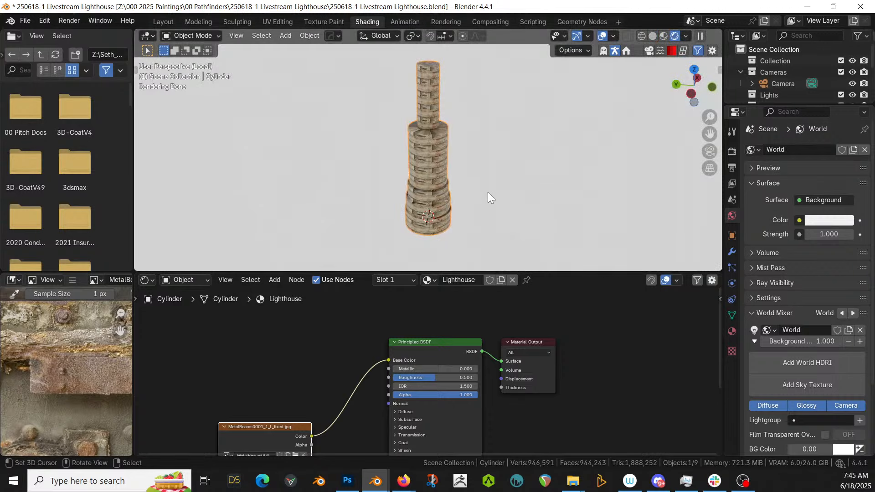
middle_click_drag(487, 192, 283, 164)
key("KP_1")
scroll(467, 166, "up", 6)
scroll(381, 180, "up", 2)
middle_click_drag(397, 183, 430, 185)
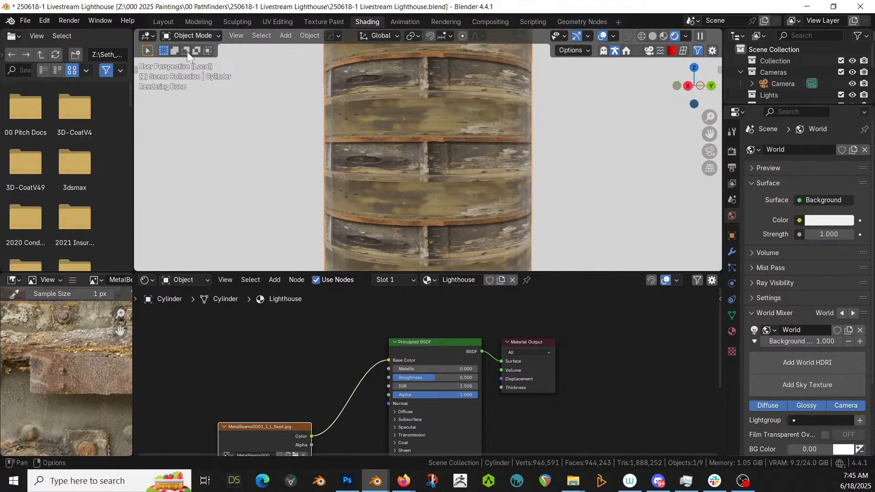
Reposition the MetalBeams image texture node and link its Color output to the Principled BSDF's Metallic, Roughness and Normal inputs
middle_click_drag(330, 352, 367, 453)
middle_click_drag(336, 392, 367, 423)
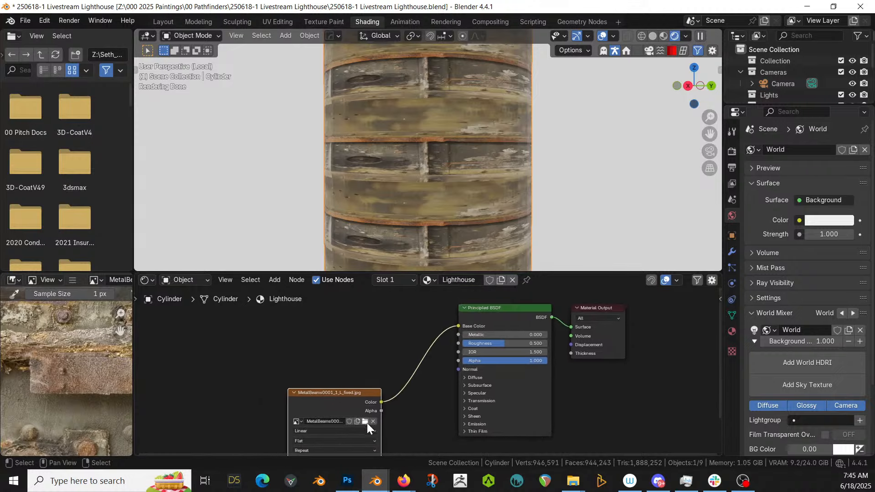
left_click_drag(339, 395, 293, 357)
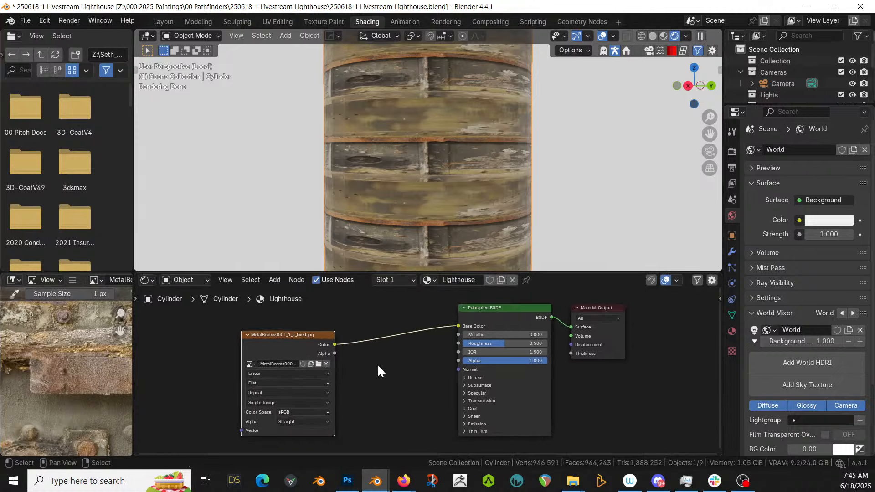
middle_click_drag(377, 370, 383, 391)
left_click_drag(337, 370, 461, 360)
left_click_drag(337, 370, 461, 369)
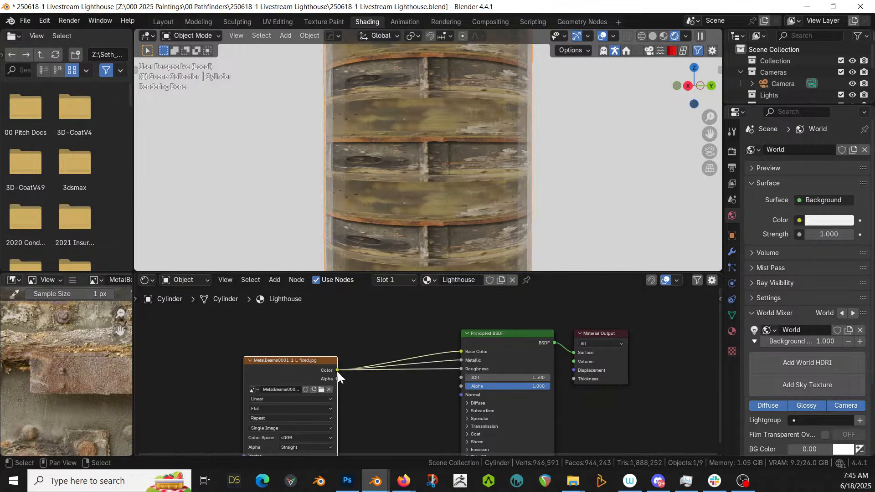
left_click_drag(337, 372, 461, 395)
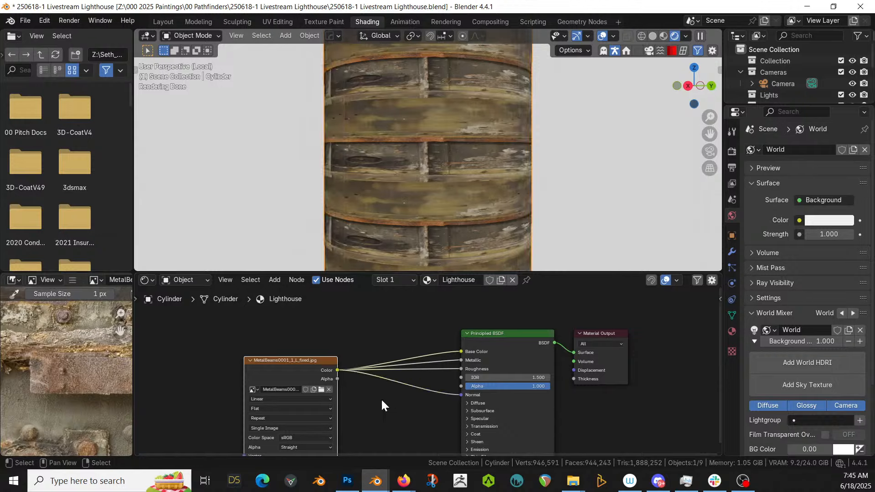
Insert a Bump node into the image texture's Normal link and move the image texture node away to make room
key("shift+a")
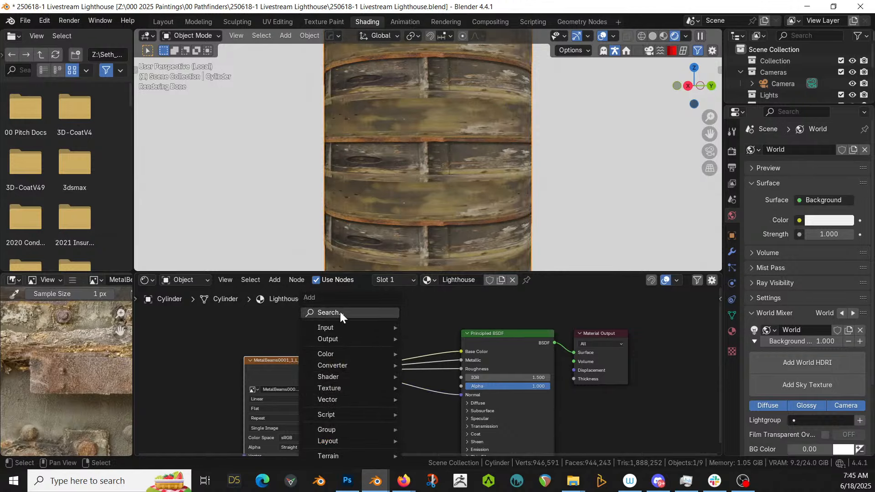
type("bump")
key("Return")
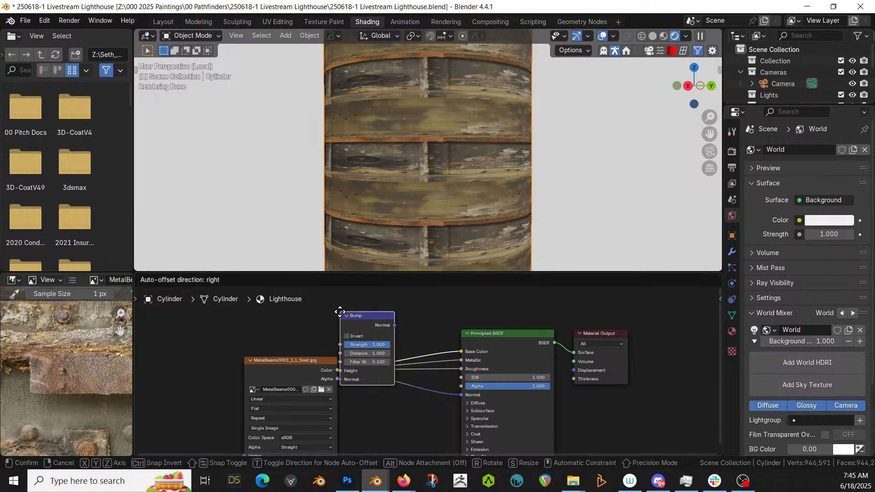
left_click(370, 376)
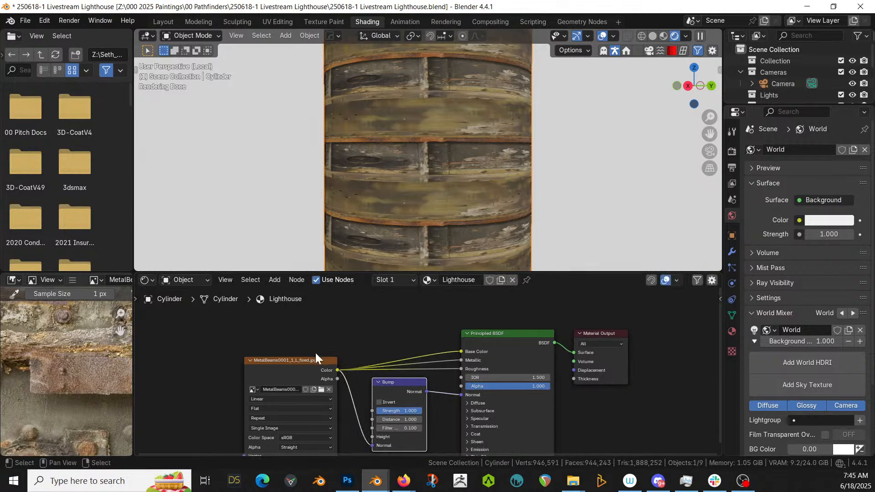
left_click_drag(316, 357, 290, 324)
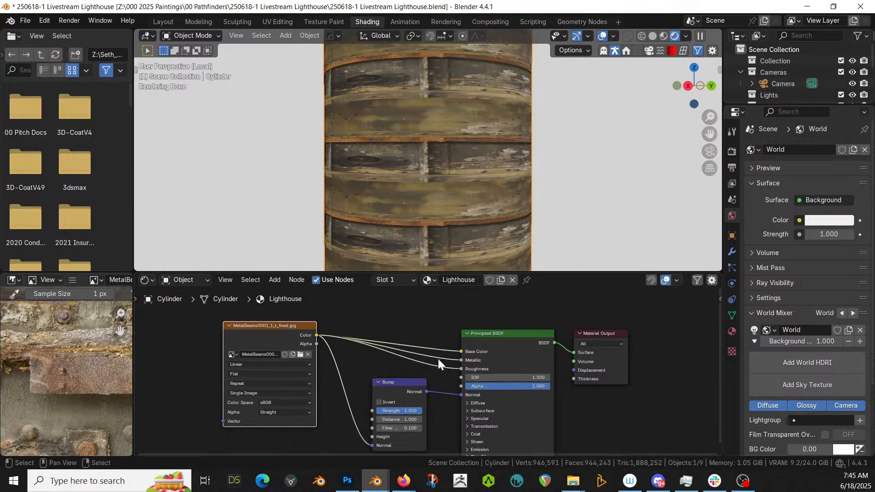
Insert a Color Ramp between the image texture and Roughness, and move the Principled BSDF farther away
key("shift+a")
left_click(370, 313)
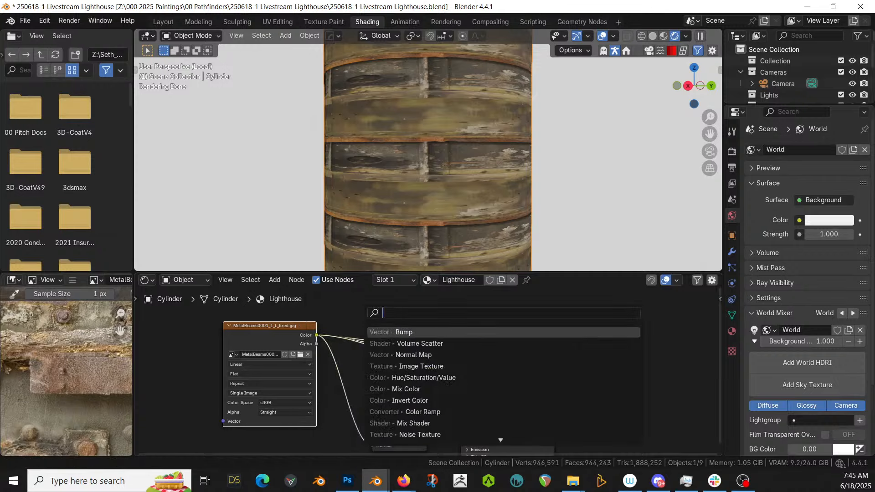
type("ramp")
key("Return")
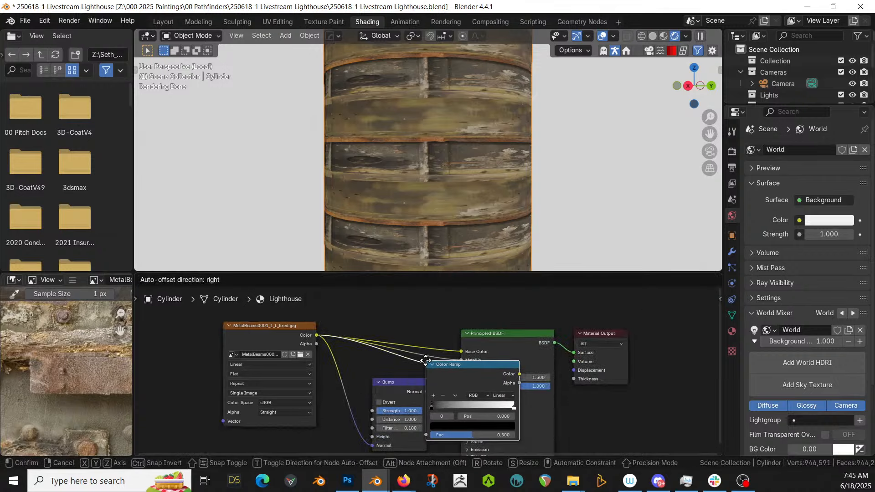
left_click(352, 362)
left_click_drag(638, 405, 673, 315)
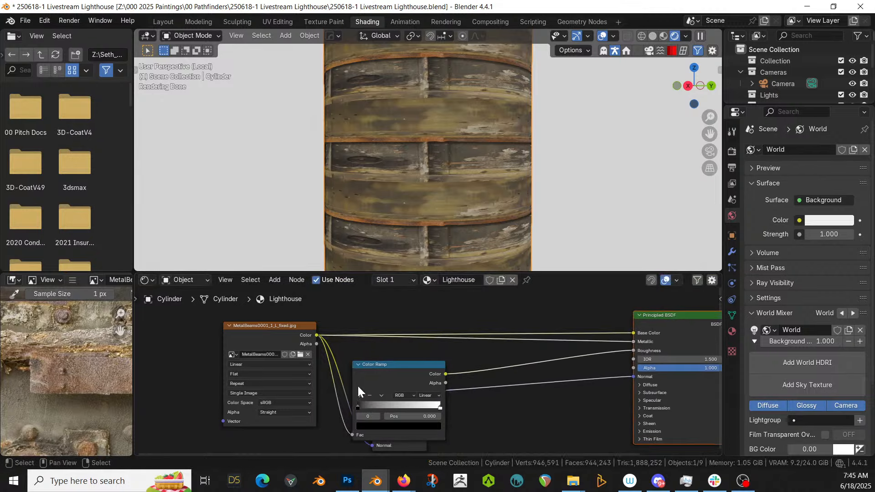
Duplicate the Color Ramp onto the Metallic link and move the image texture node clear of the other nodes
left_click(395, 367)
key("shift+d")
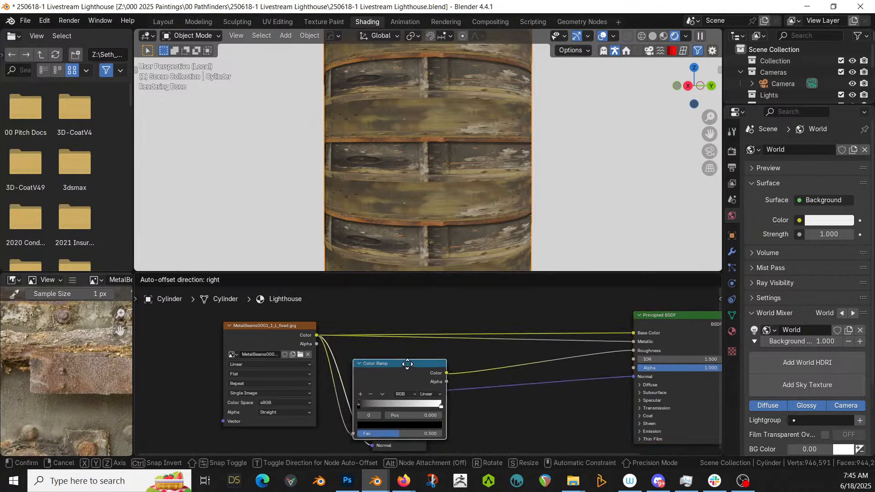
left_click(554, 343)
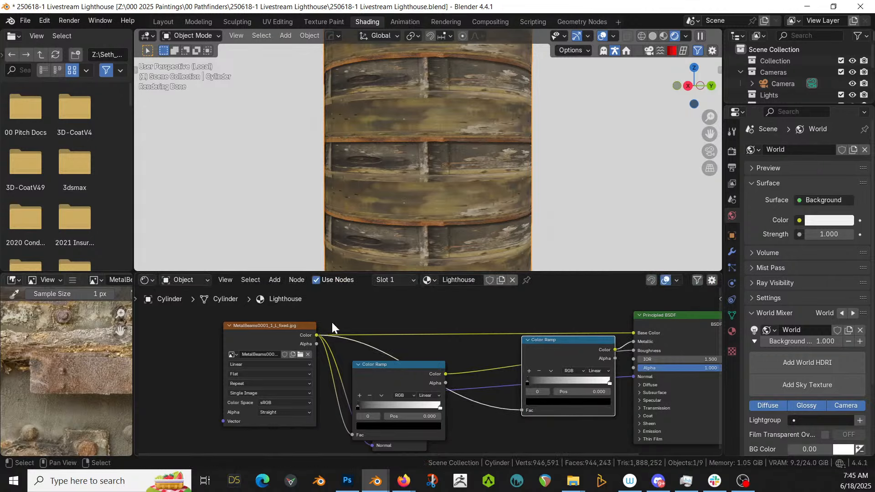
left_click_drag(291, 326, 237, 235)
scroll(439, 361, "down", 3)
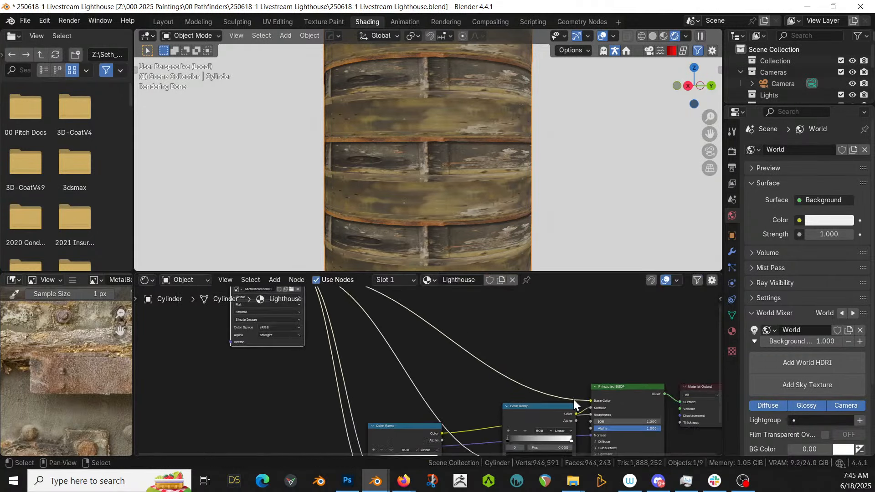
Place the Metallic Color Ramp above the Roughness Color Ramp and move the Bump node below both ramps
left_click_drag(528, 413, 397, 365)
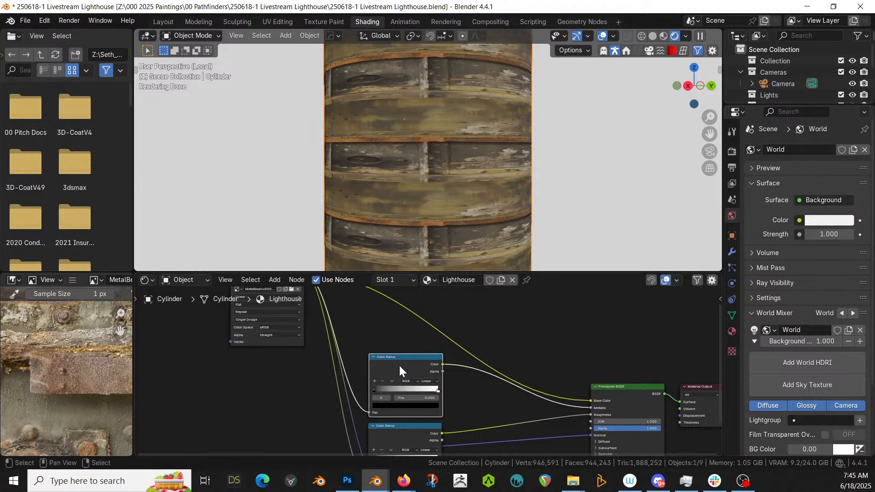
middle_click_drag(416, 371, 444, 310, "shift")
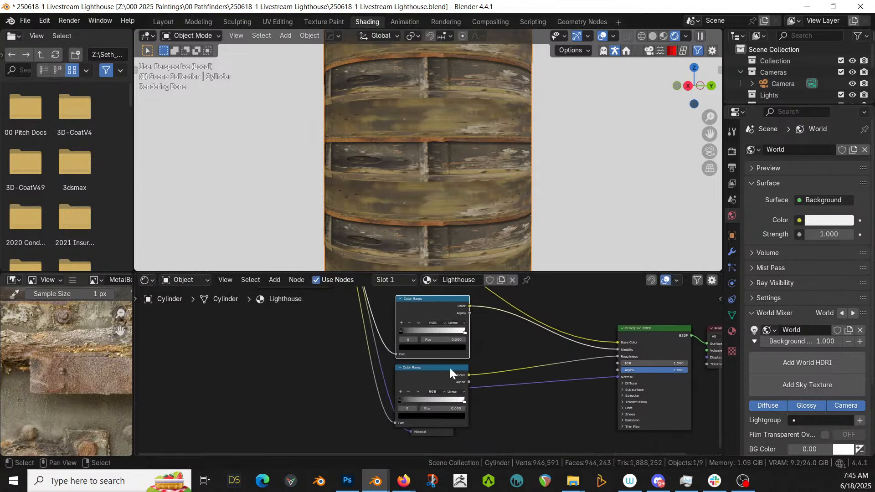
left_click(434, 433)
scroll(451, 414, "down", 1)
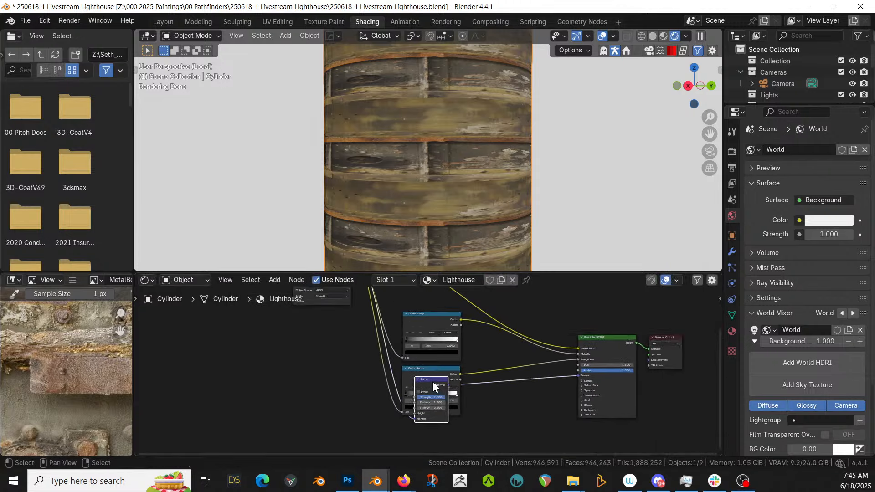
left_click_drag(432, 382, 417, 429)
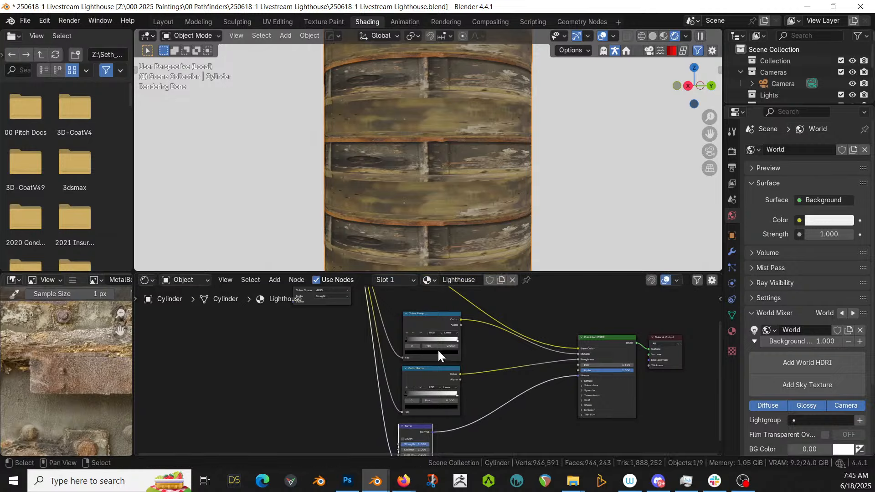
middle_click_drag(451, 370, 447, 390)
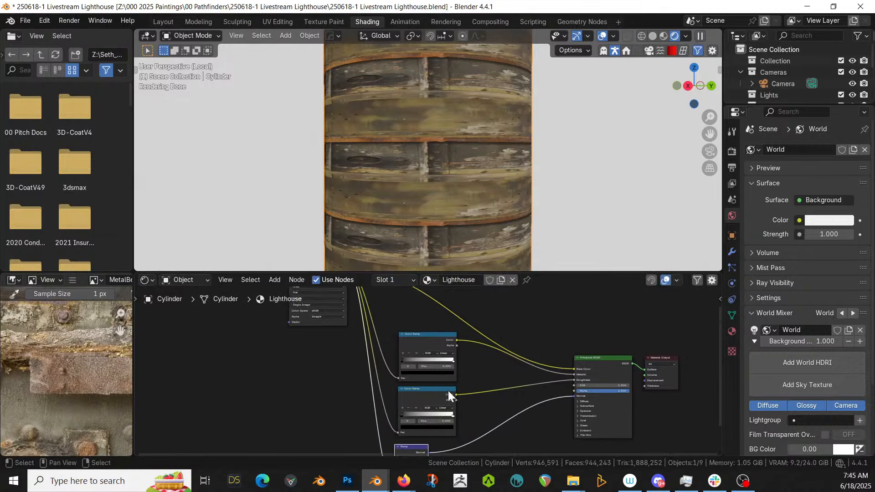
Preview the Roughness Color Ramp on the tower and move its white stop to position 0.269
left_click(425, 388, "ctrl+shift")
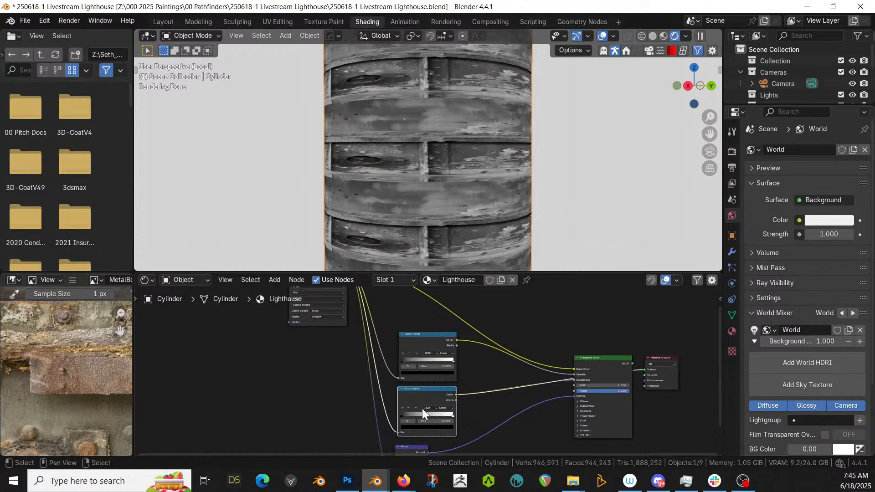
left_click_drag(453, 416, 413, 417)
middle_click_drag(441, 234, 482, 221)
scroll(433, 358, "up", 3)
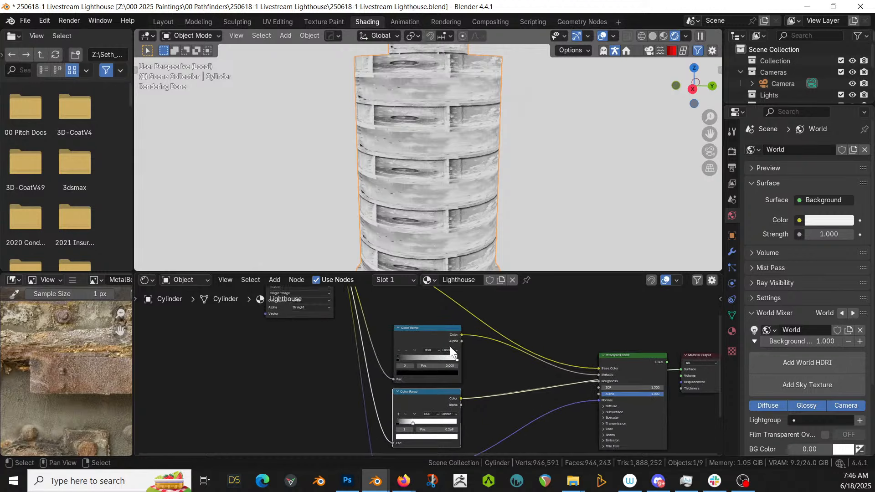
Preview the Metallic Color Ramp, move its white stop near the middle and black stop to 0.080, and restore the Principled BSDF output
left_click(420, 322)
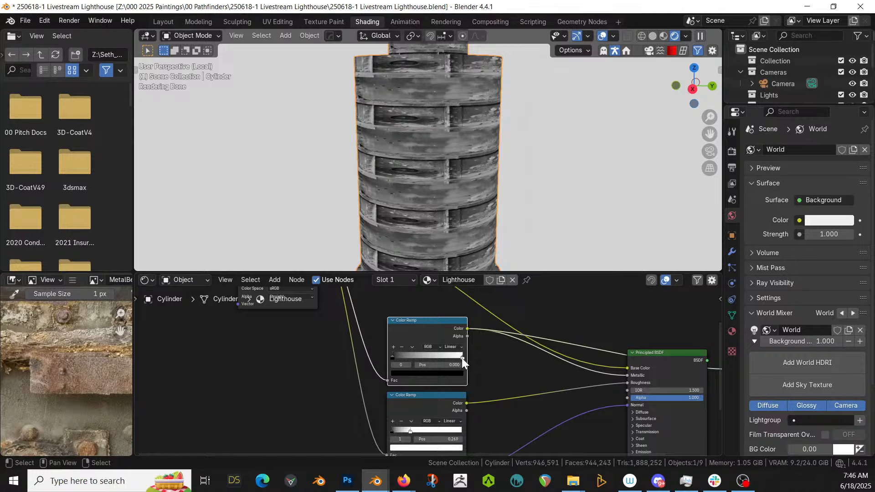
left_click_drag(462, 357, 398, 356)
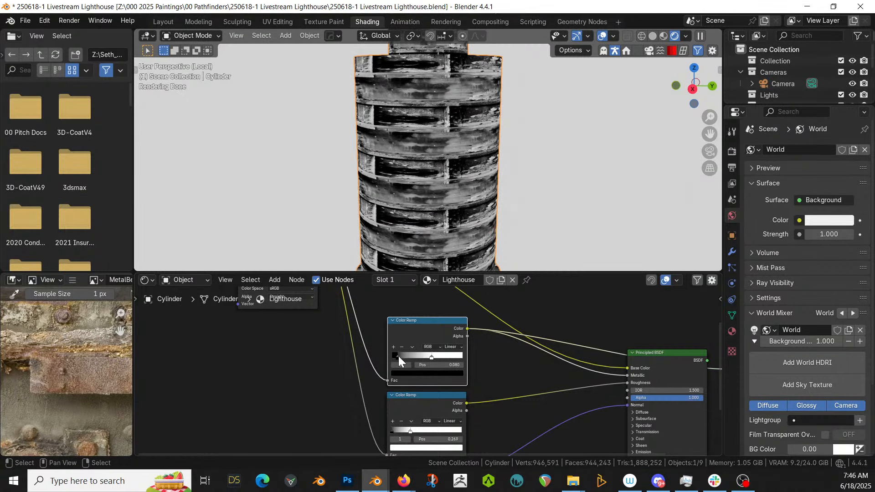
left_click(640, 354, "ctrl+shift")
Switch to the Layout workspace and display the textured lighthouse in Rendered shading
middle_click_drag(535, 203, 370, 187)
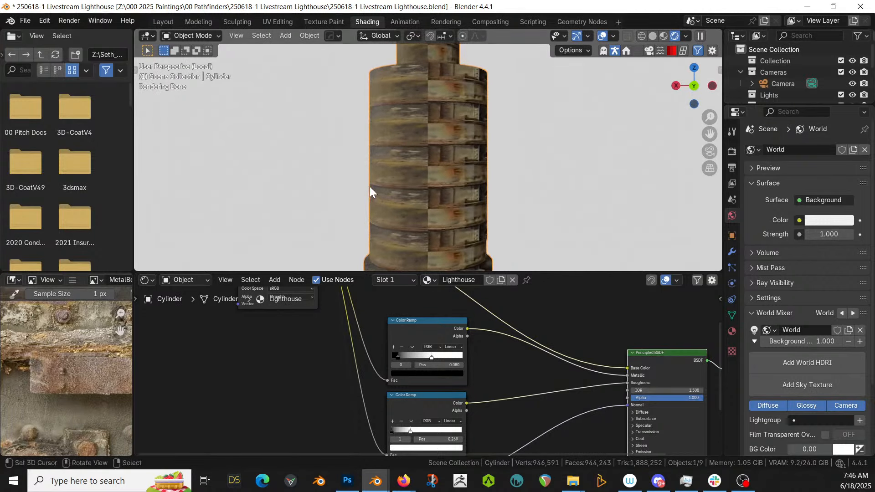
left_click(167, 21)
key("z")
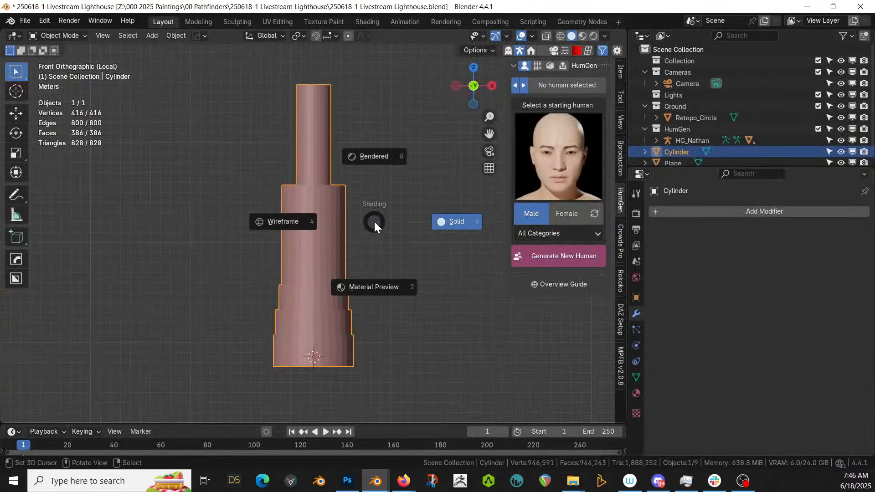
key("8")
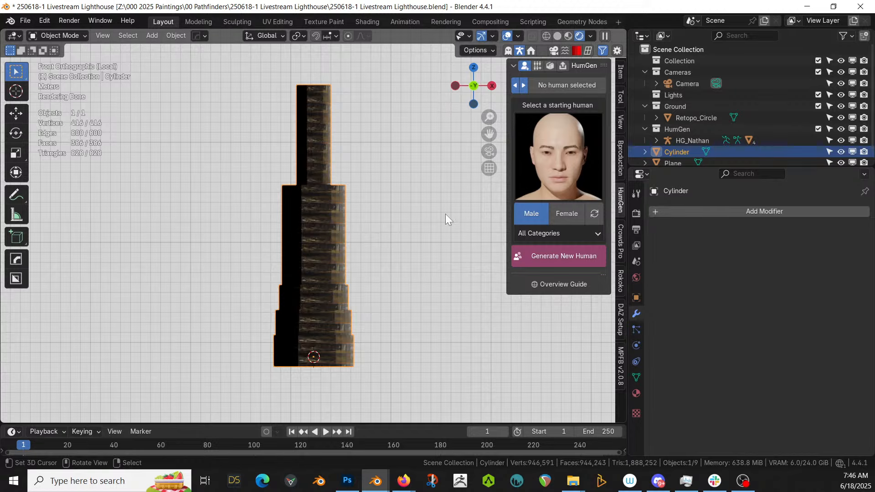
middle_click_drag(446, 216, 169, 278)
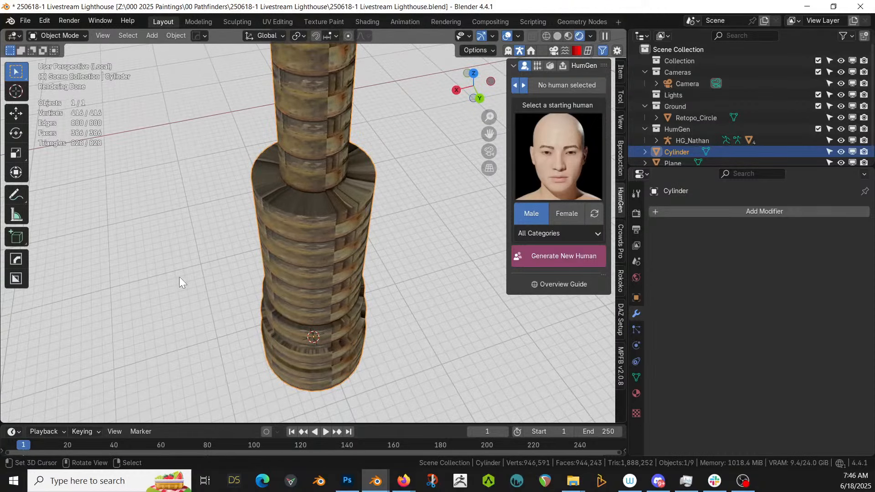
Mirror the lighthouse cylinder with bisect across its local Y and X axes, flipping the X side, and check the texture all around
key("alt+x")
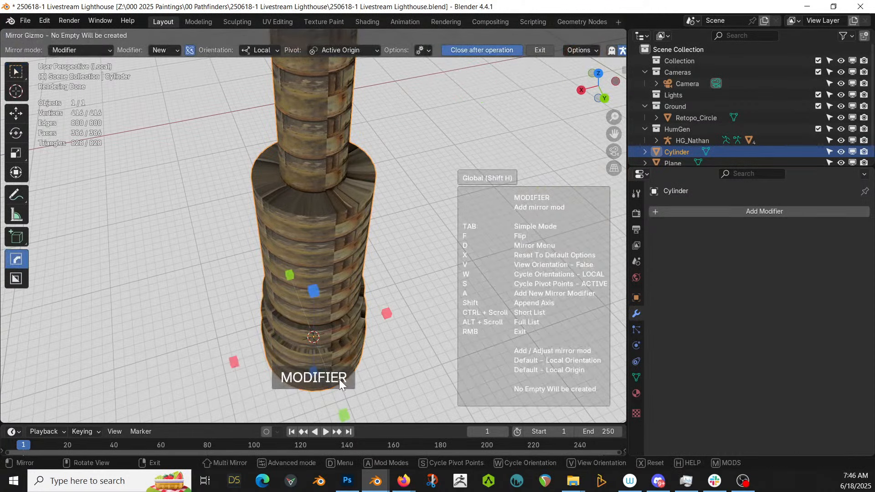
left_click(344, 413)
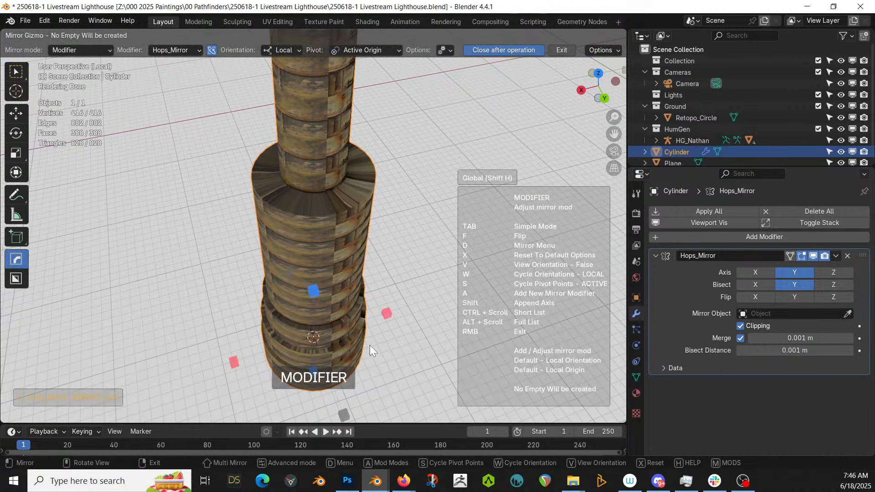
left_click(385, 314)
middle_click_drag(428, 321, 401, 257)
scroll(413, 277, "up", 2)
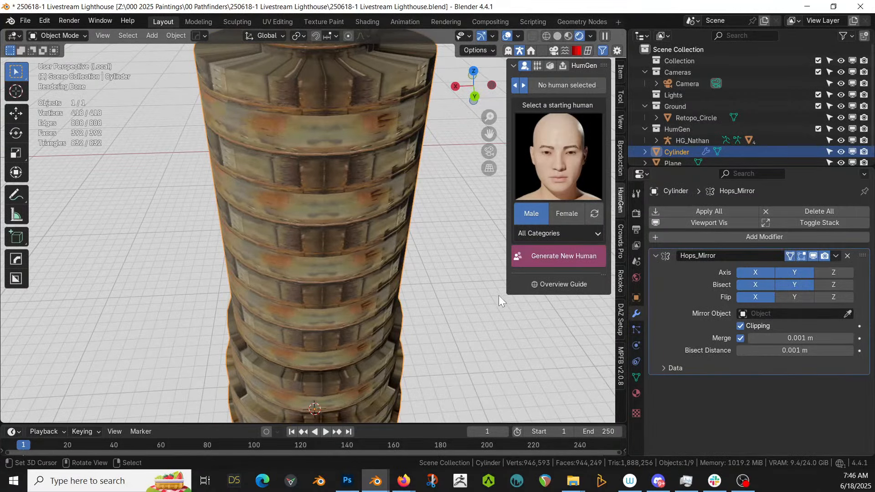
middle_click_drag(498, 295, 359, 271)
scroll(376, 291, "down", 5)
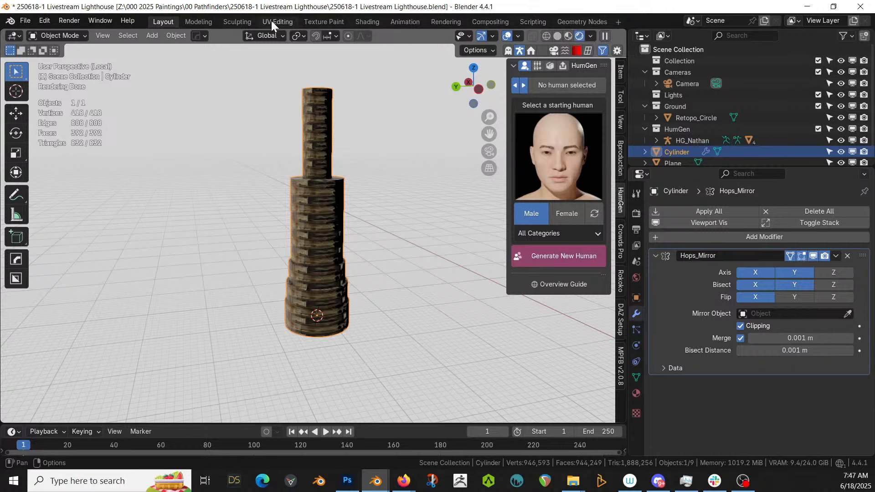
In the Shading workspace, move the image texture link on the Bump node from Normal to Height
left_click(362, 20)
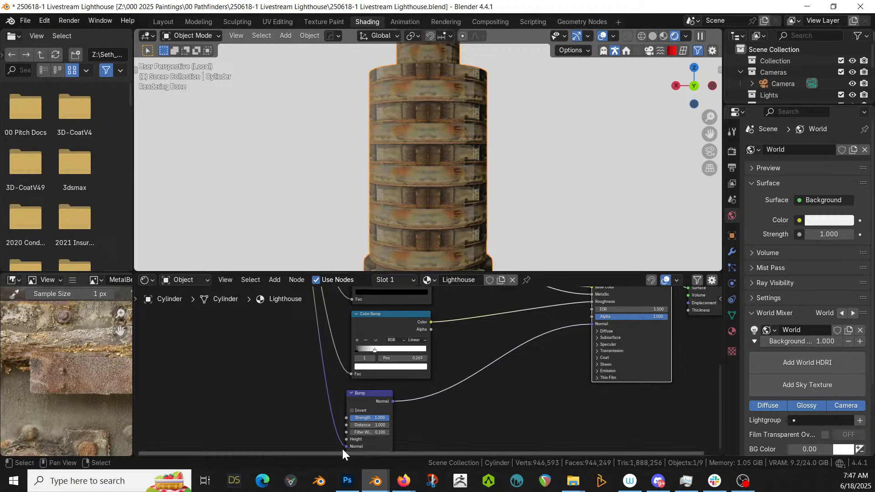
left_click_drag(344, 446, 343, 439)
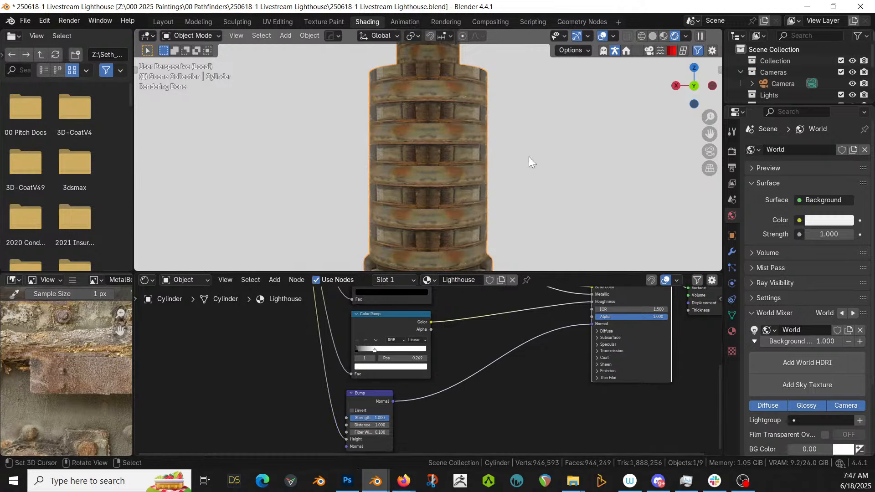
middle_click_drag(529, 157, 395, 188)
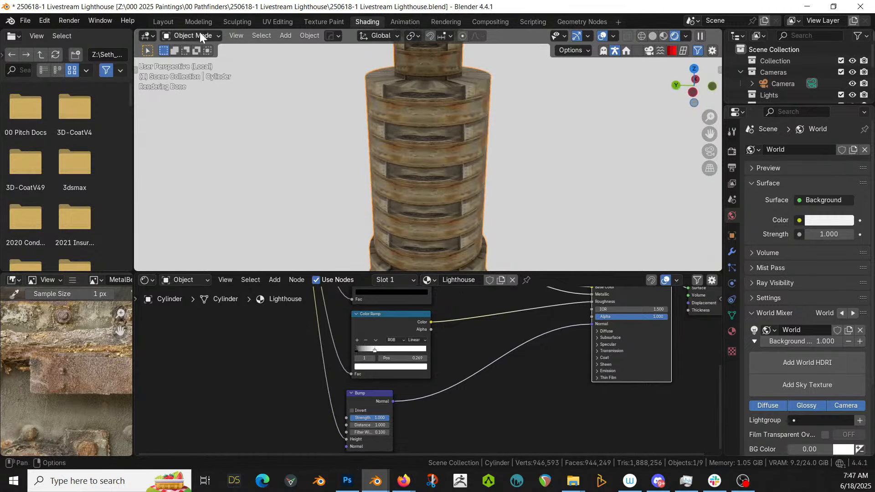
In Layout, edit the lighthouse mesh and slide the lower edge loop of the main tier down onto the top seam of the dark inset band
left_click(160, 21)
mouse_move(351, 118)
middle_mouse_down()
mouse_move(343, 260)
mouse_move(398, 272)
mouse_move(378, 274)
mouse_move(469, 260)
mouse_move(473, 277)
middle_mouse_up()
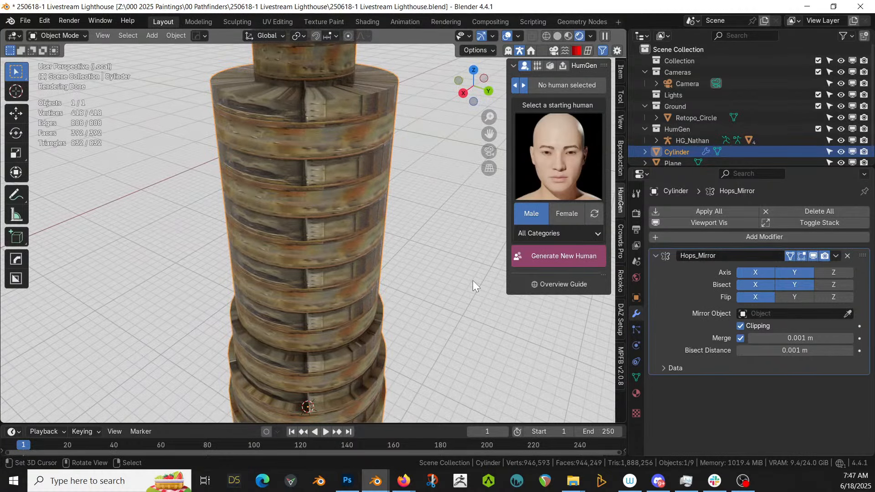
key("Tab")
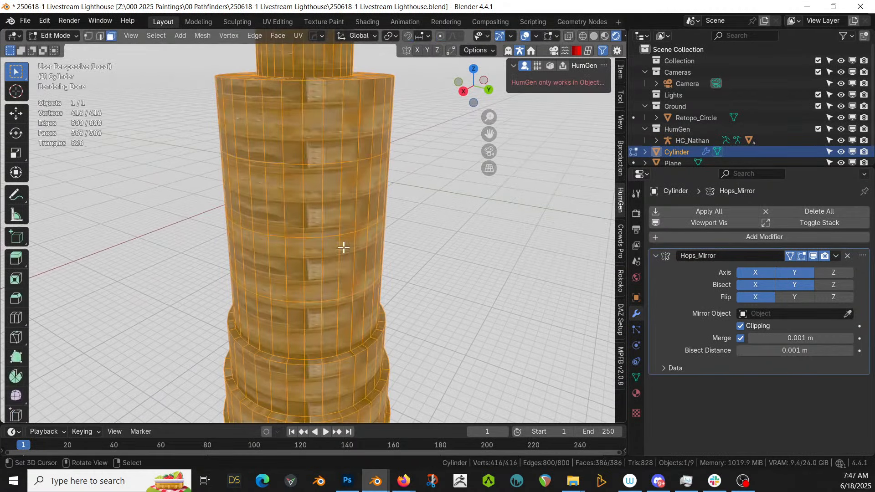
middle_click_drag(342, 246, 351, 291)
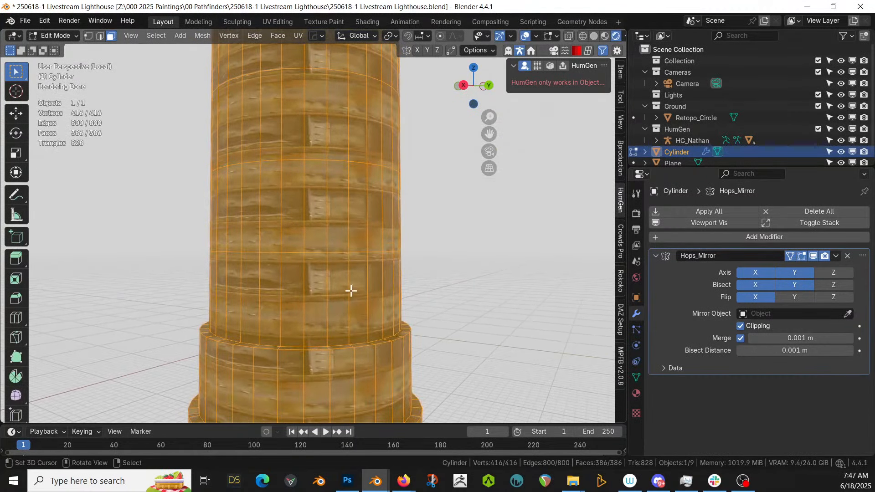
right_click(313, 254)
key("2")
right_click(314, 253)
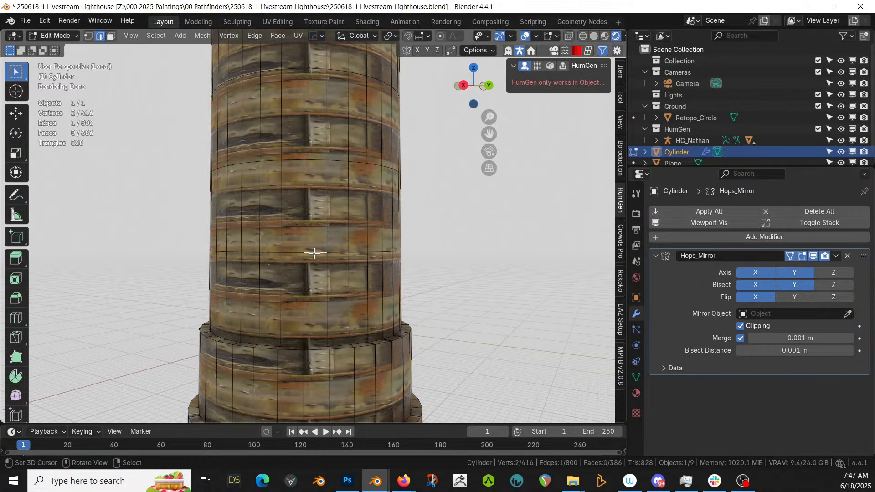
right_click(314, 252, "alt")
key("g")
key("g")
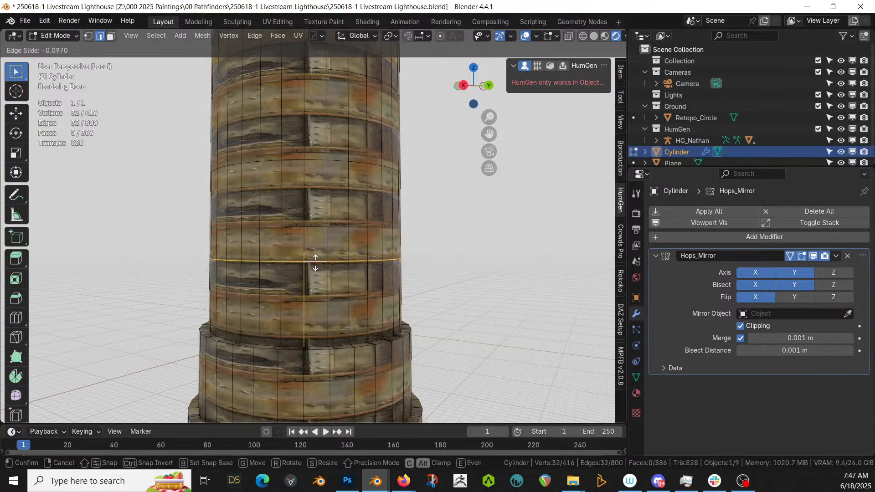
left_click(315, 257)
Add a loop cut around the main tier along the bottom seam of its lowest dark inset band
left_click(304, 297)
key("ctrl+r")
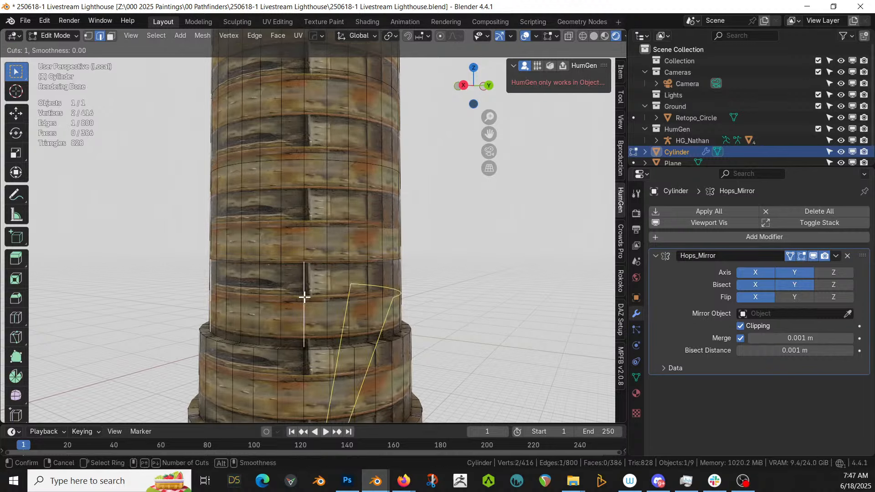
left_click(343, 300)
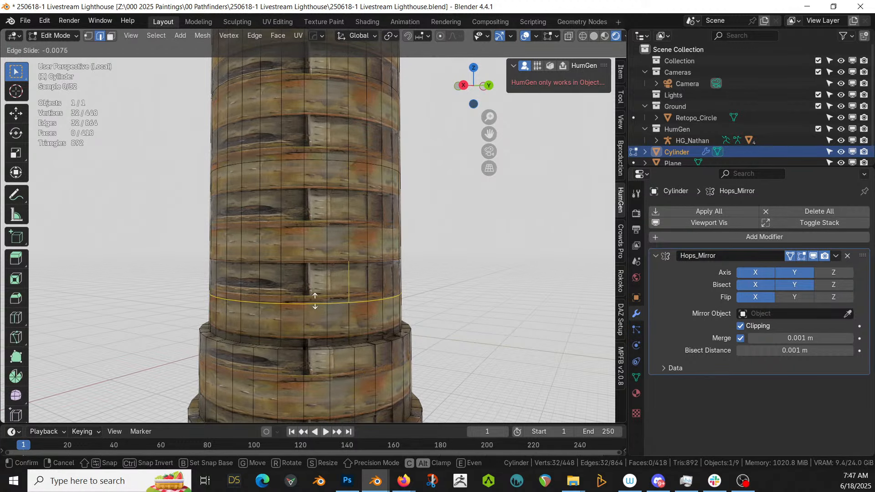
left_click(318, 292)
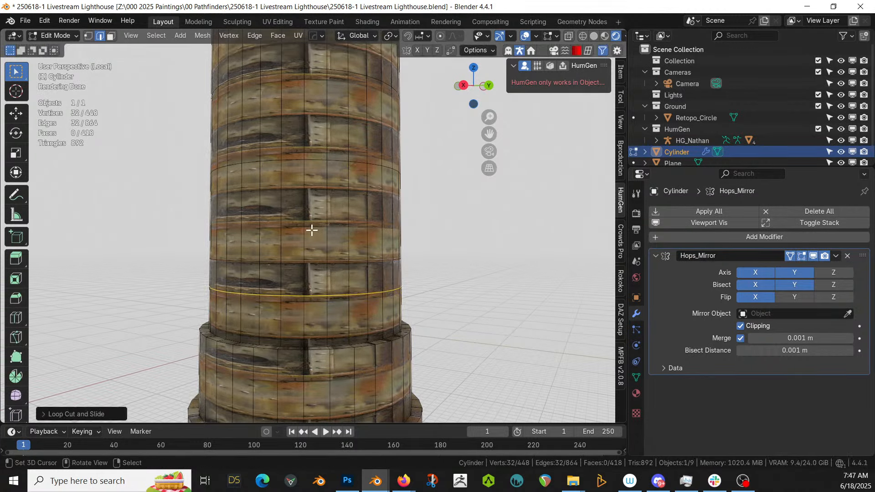
Add a loop cut along the bottom seam of the next dark inset band up the main tier
middle_click_drag(313, 231, 327, 271)
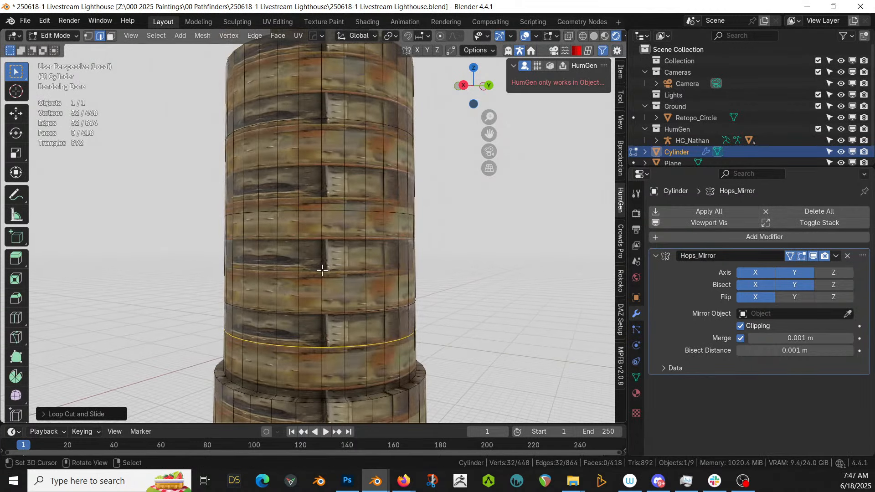
left_click(322, 270)
key("ctrl+r")
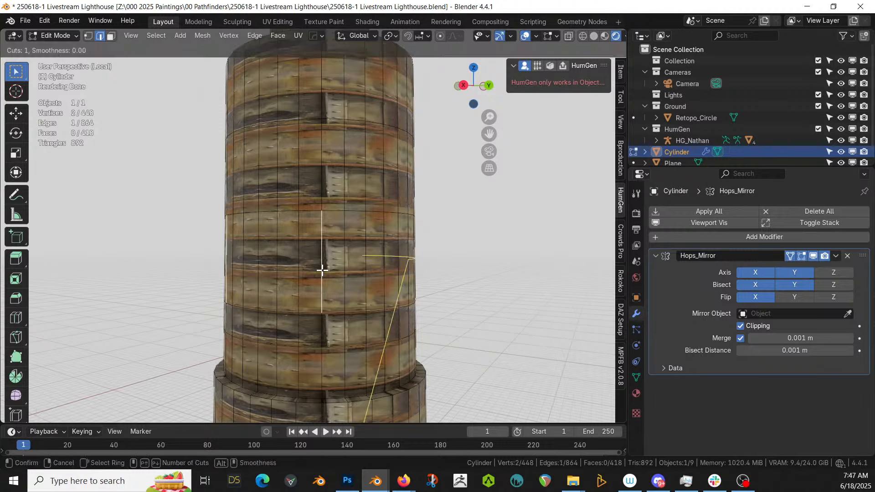
left_click(309, 271)
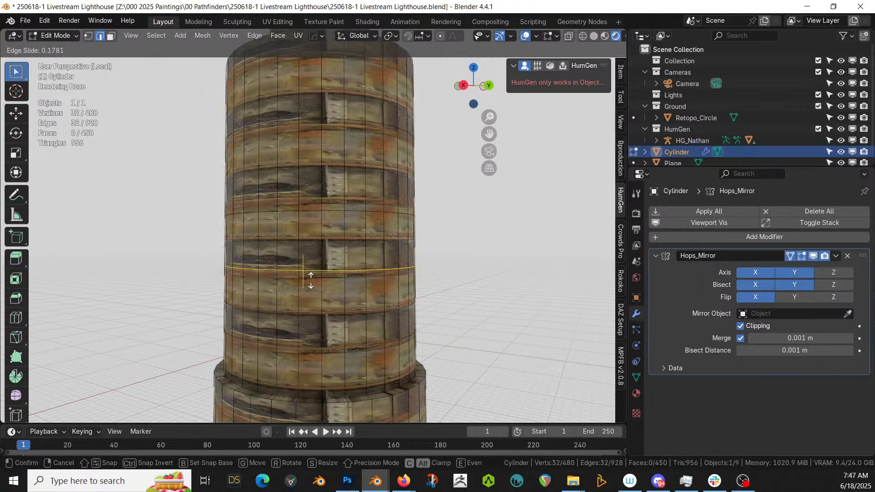
left_click(310, 281)
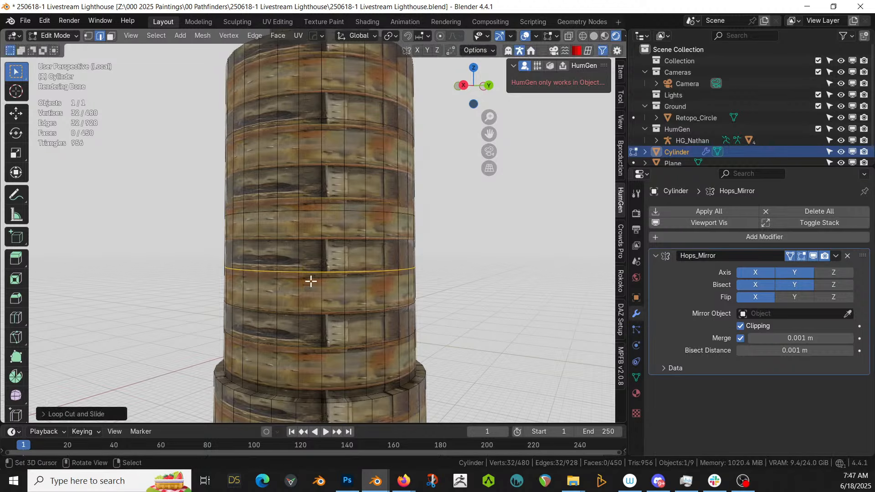
In front view, slide the edge loop above the main tier's second-lowest dark inset band down onto that band's top seam
key("KP_1")
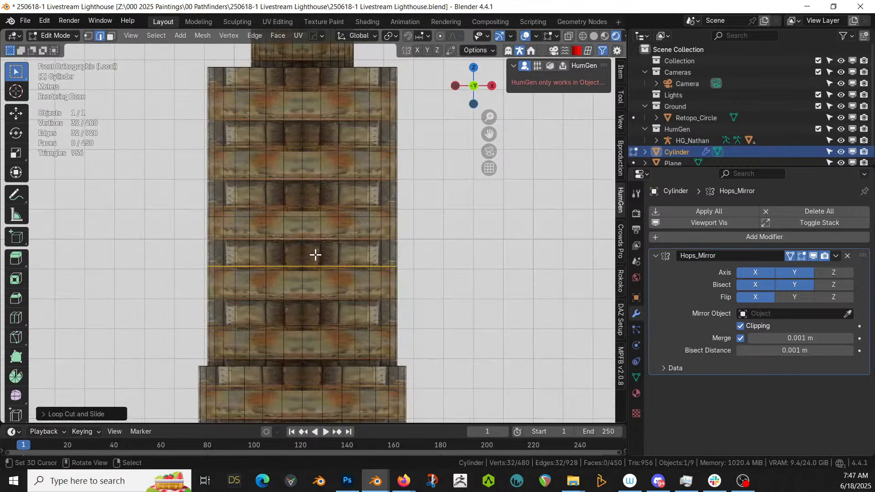
scroll(315, 255, "up", 1)
left_click(300, 215)
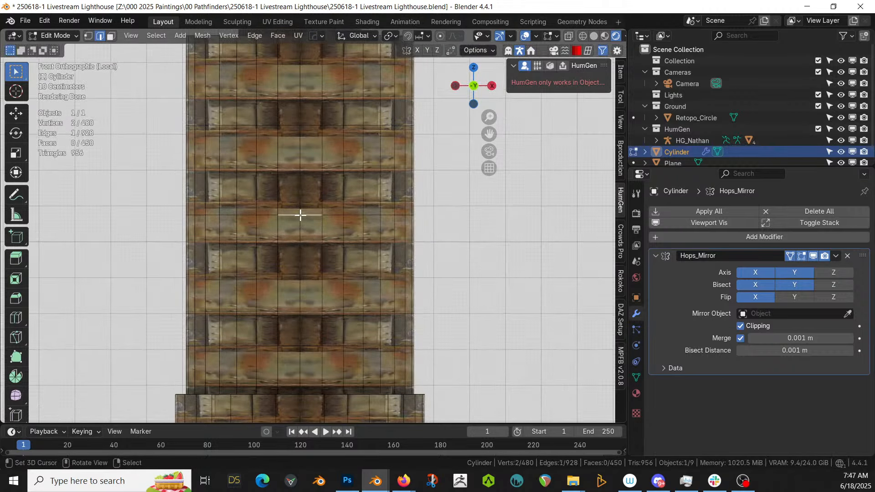
left_click(301, 214, "alt")
key("g")
key("g")
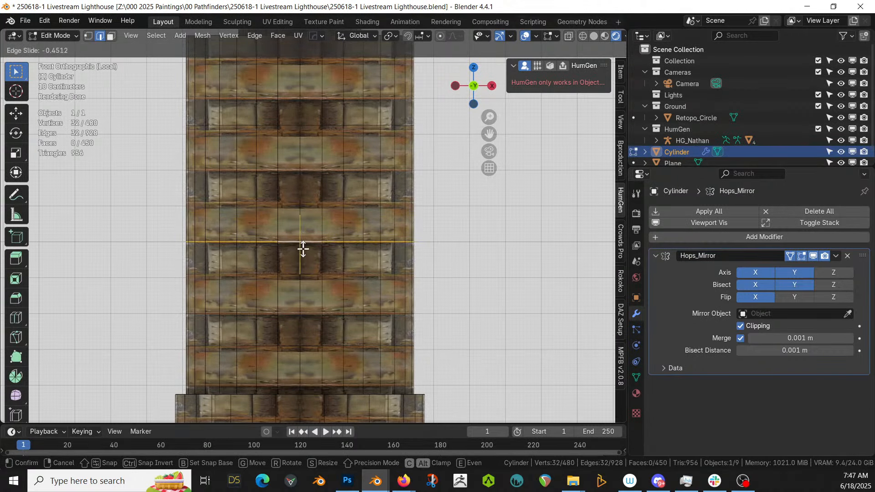
left_click(303, 248)
Add two loop cuts around the main tier, along the bottom and top seams of the third dark inset band from below
left_click(299, 201)
key("ctrl+r")
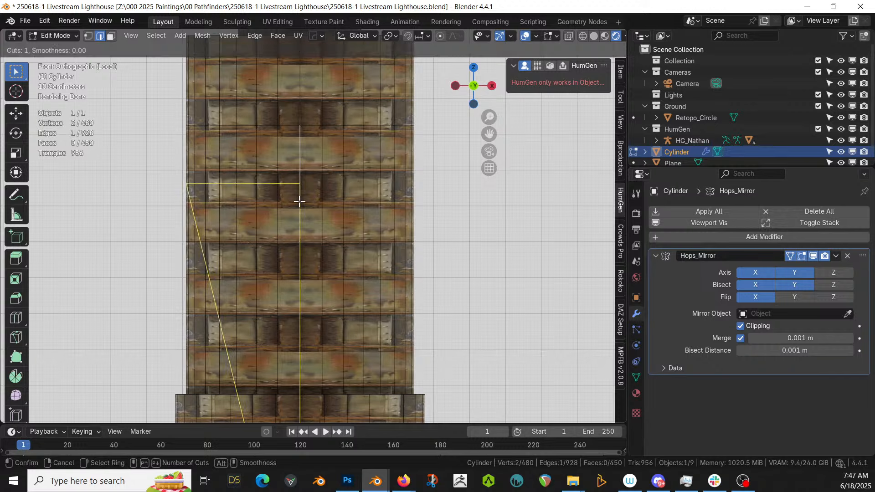
left_click(299, 202)
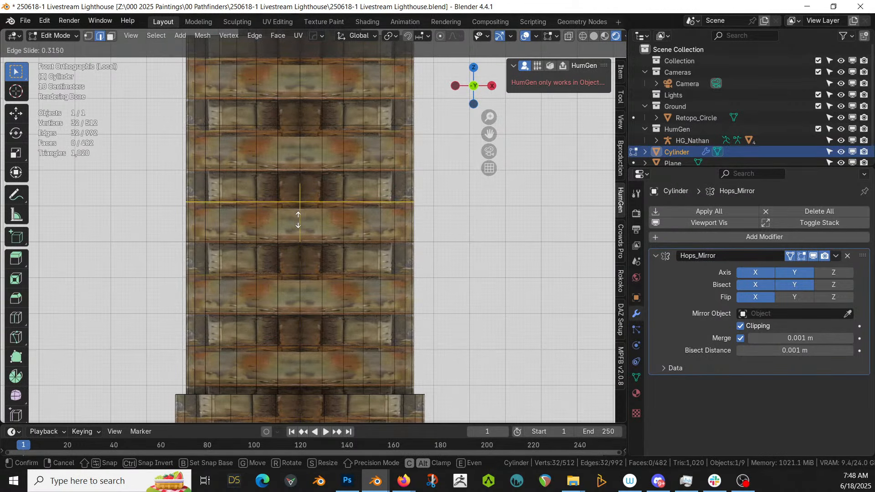
left_click(298, 220)
middle_click_drag(374, 219, 382, 267, "shift")
key("ctrl+r")
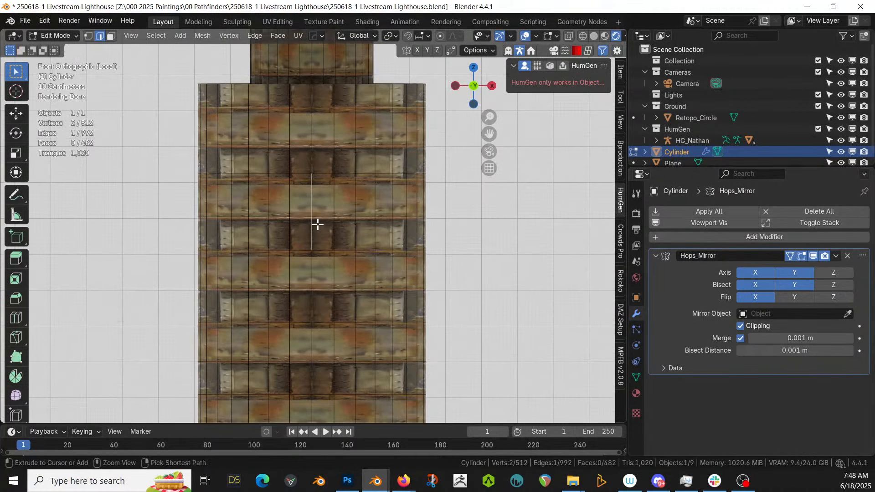
left_click(318, 223)
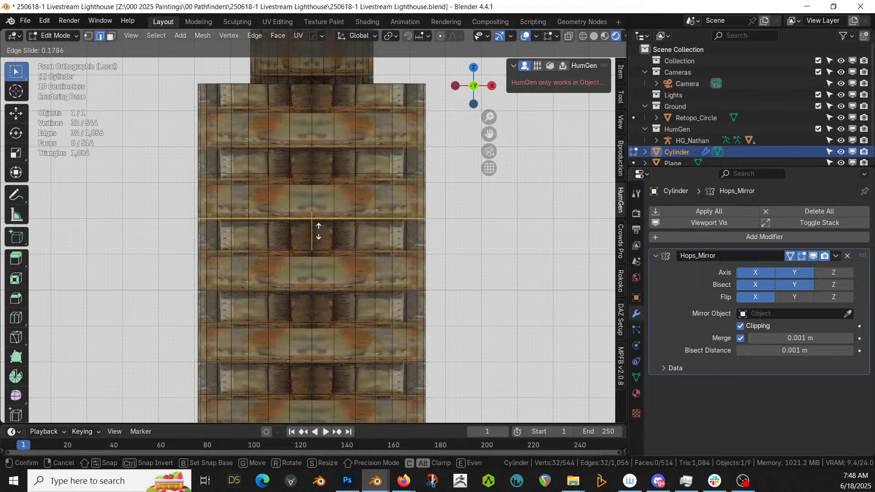
left_click(318, 231)
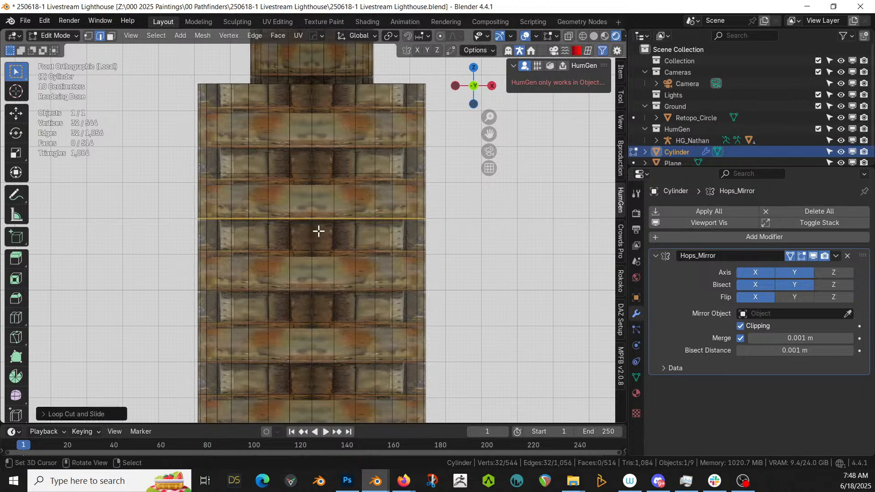
Slide the next edge loop down onto the fourth dark band's bottom seam and add a loop cut along that band's top seam
left_click(304, 173)
left_click(304, 173, "alt")
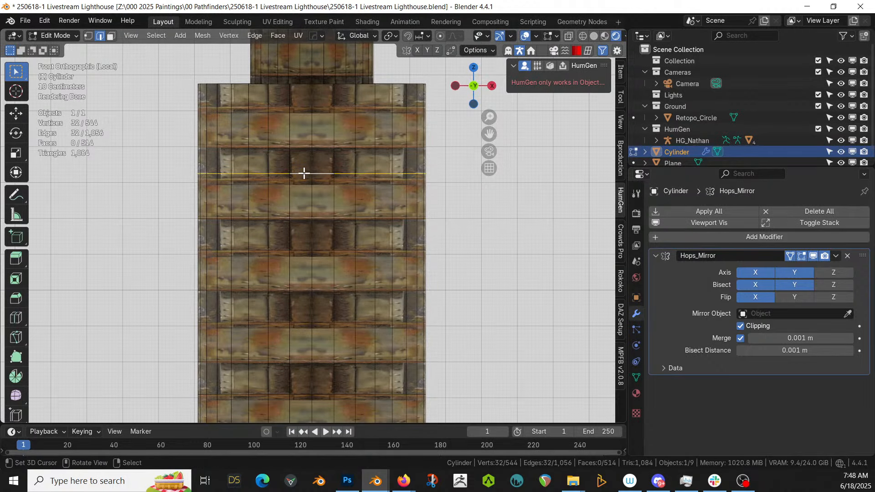
key("g")
key("g")
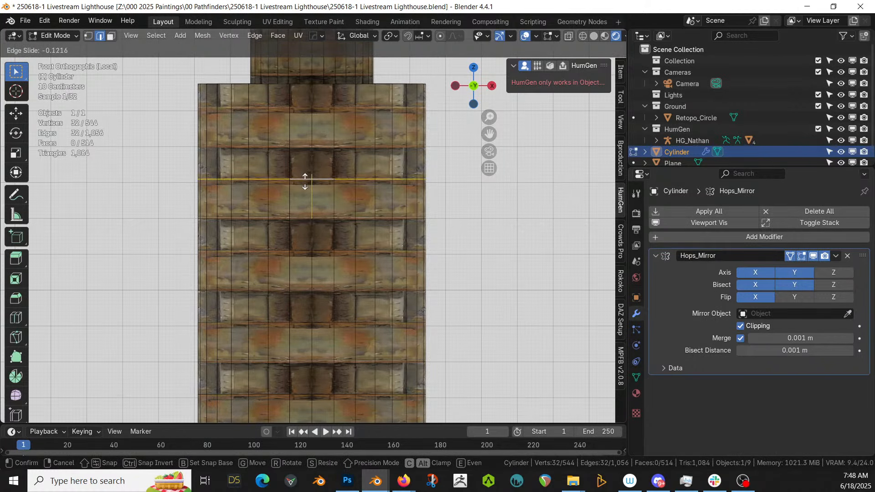
left_click(305, 181)
key("ctrl+r")
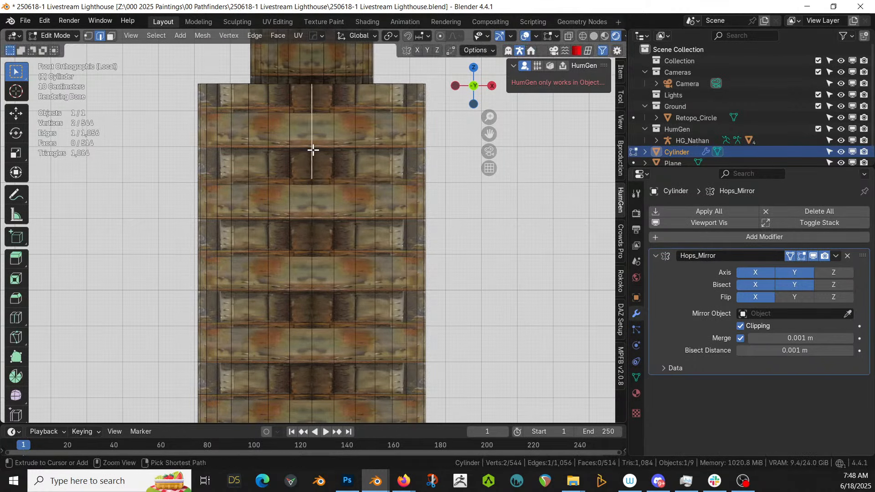
left_click(312, 150)
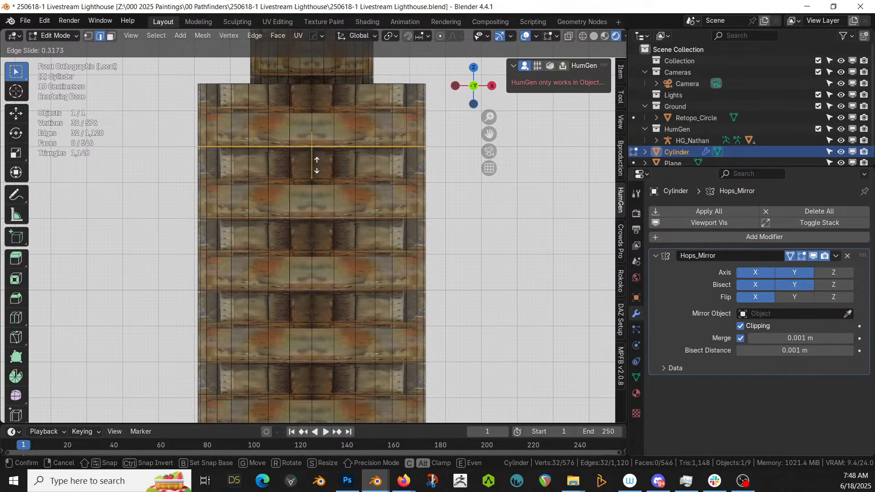
left_click(317, 166)
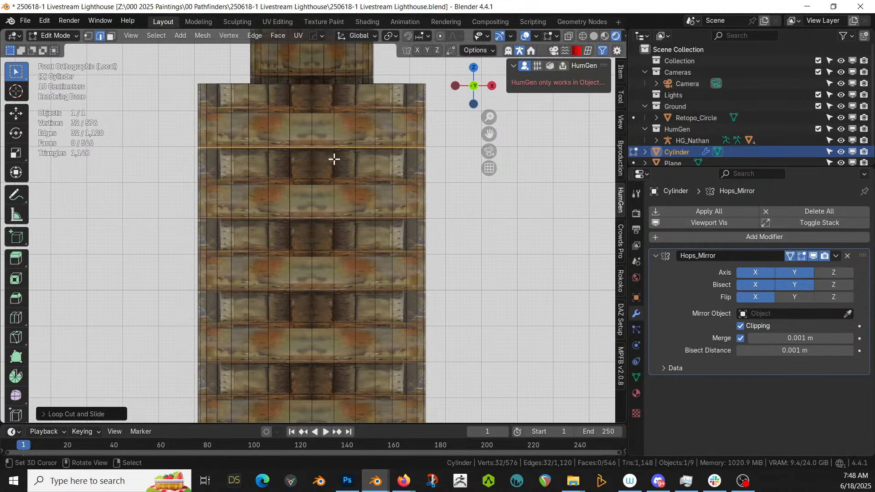
Add a loop cut along the bottom seam of the main tier's topmost dark inset band and switch to face selection
middle_click_drag(334, 159, 340, 236, "shift")
left_click(318, 201)
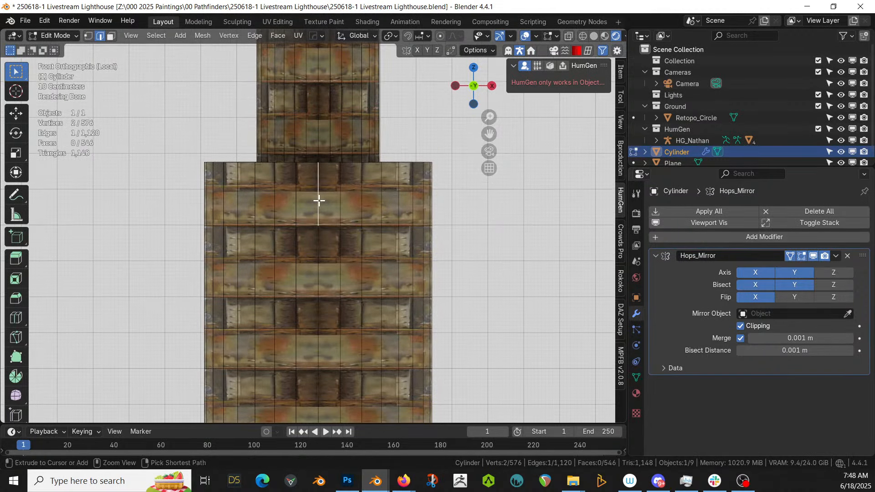
key("ctrl+r")
left_click(319, 201)
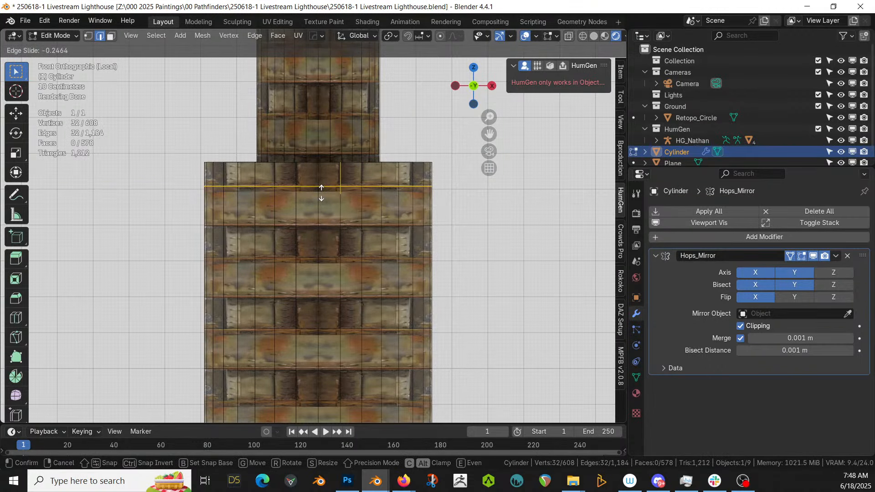
left_click(321, 193)
middle_click_drag(392, 204, 439, 224)
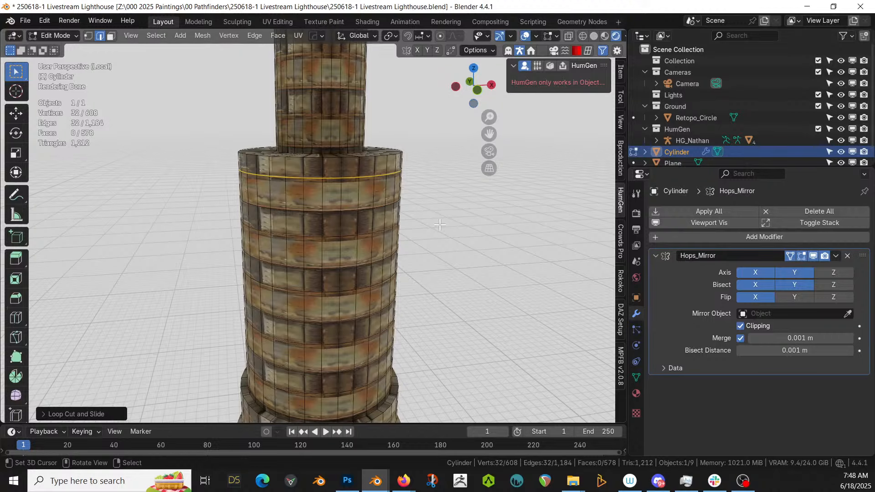
key("3")
left_click(349, 198, "alt")
left_click(351, 244, "alt+shift")
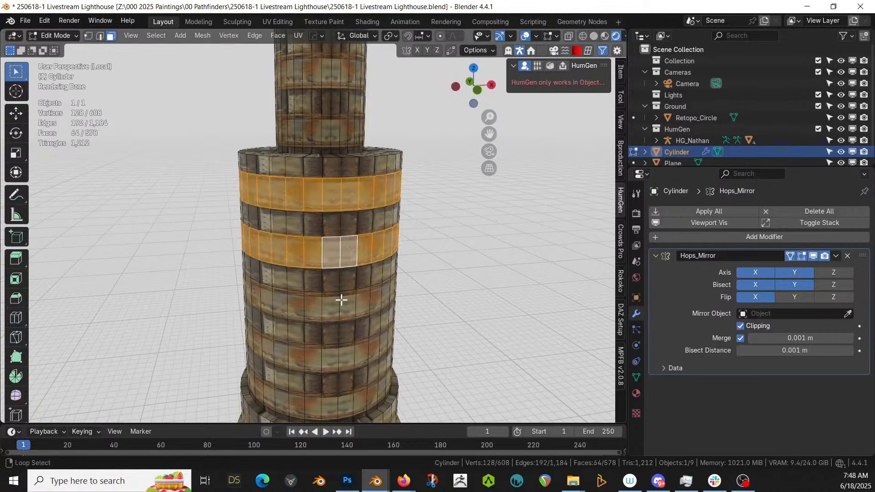
left_click(340, 300, "alt+shift")
left_click(337, 353, "alt+shift")
left_click(338, 403, "alt+shift")
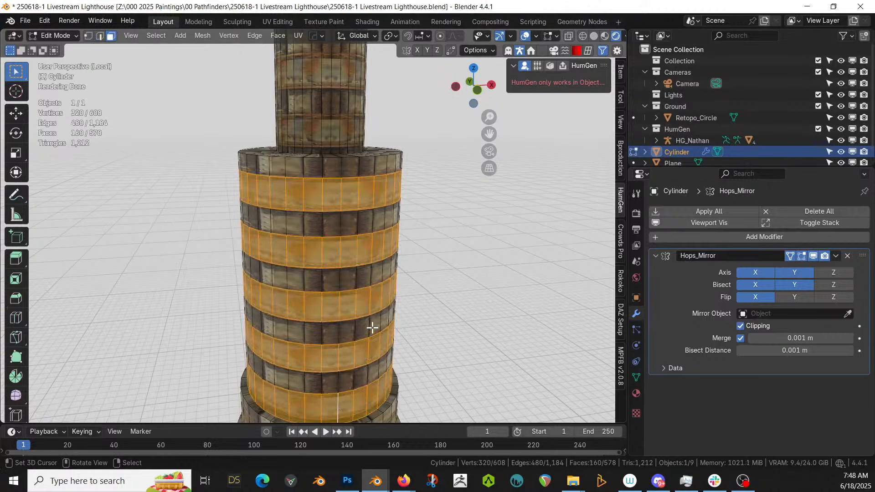
middle_click_drag(400, 319, 410, 270, "shift")
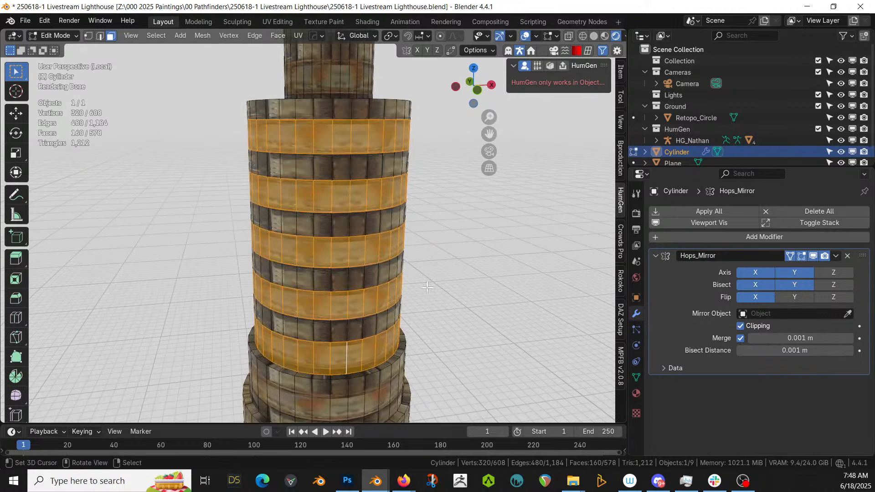
middle_click_drag(325, 299, 366, 277)
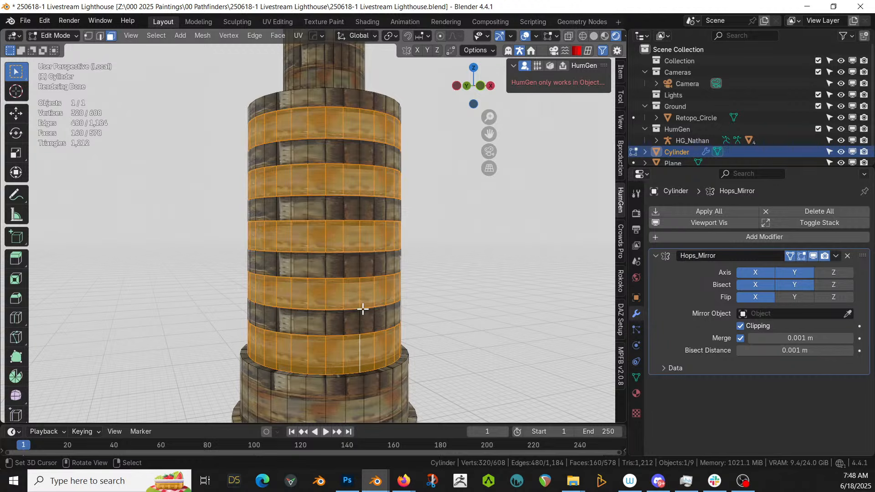
key("alt+a")
Extrude the main tier's five dark band face loops inward along their normals by about 0.19 m, and return to Object Mode
left_click(361, 320, "alt")
left_click(346, 269, "alt+shift")
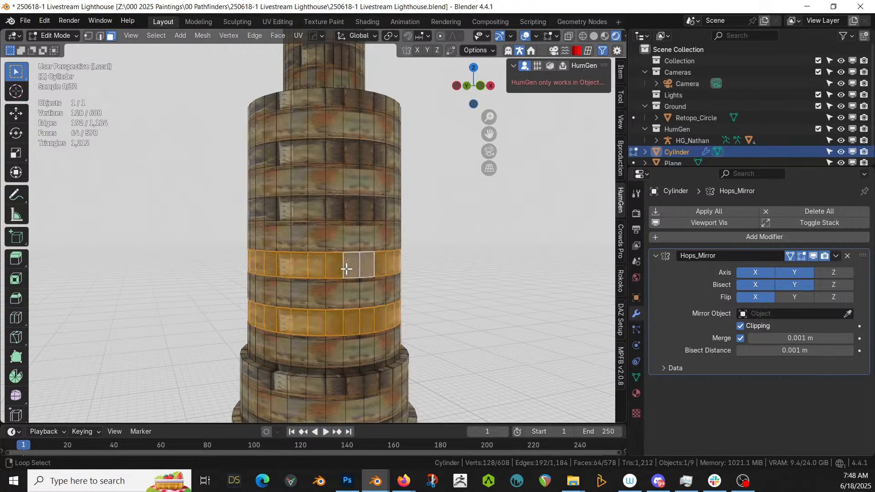
left_click(342, 214, "alt+shift")
left_click(339, 153, "alt+shift")
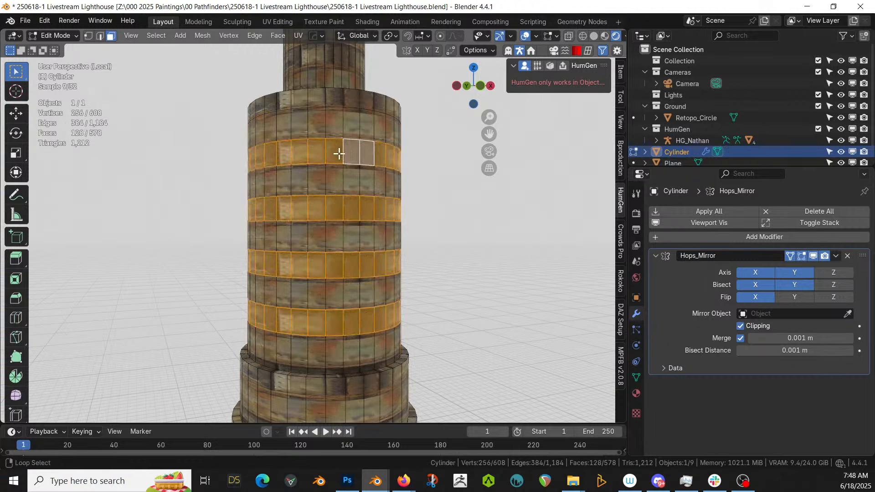
left_click(347, 105, "alt+shift")
middle_click_drag(455, 392, 458, 269)
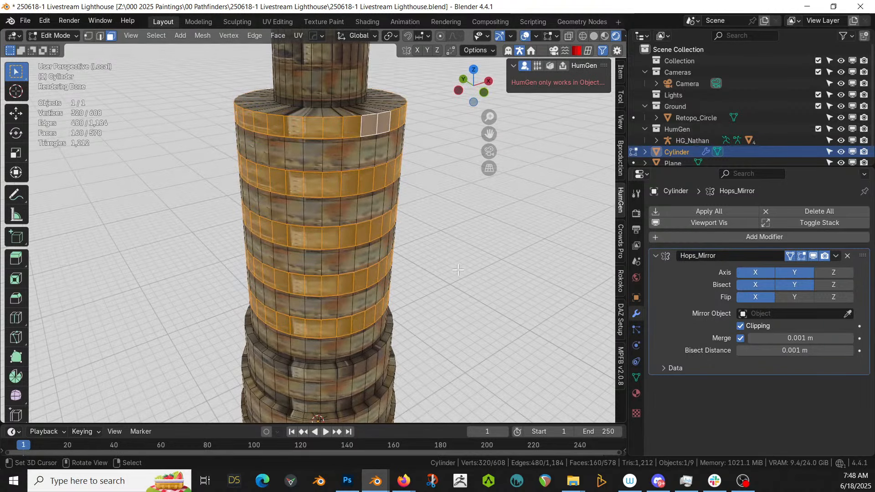
key("alt+e")
left_click(455, 279)
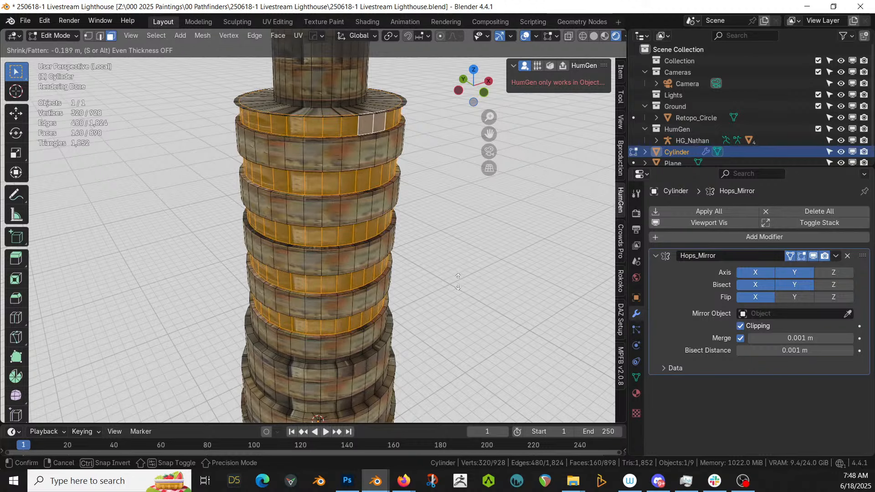
left_click(457, 282)
key("Tab")
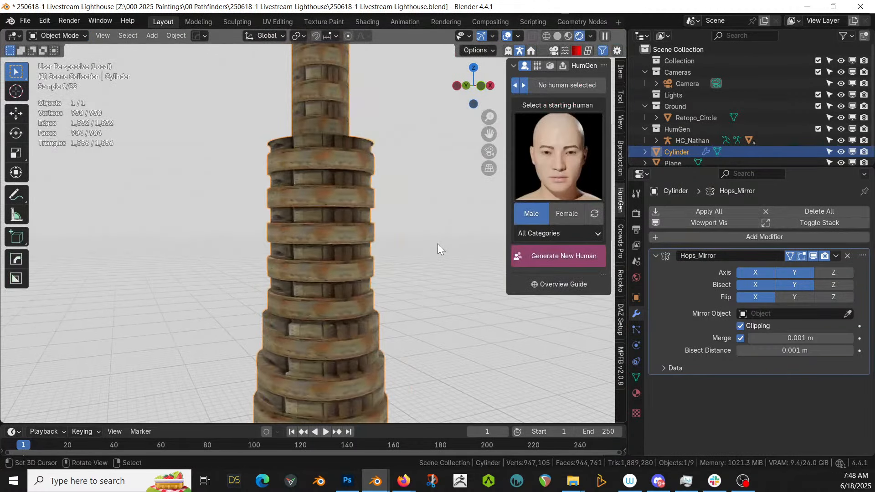
Re-enter Edit Mode on the lighthouse and select the vertical edge loop running down the upper and main tiers beside the recessed panels
middle_click_drag(438, 243, 300, 271)
key("Tab")
key("Tab")
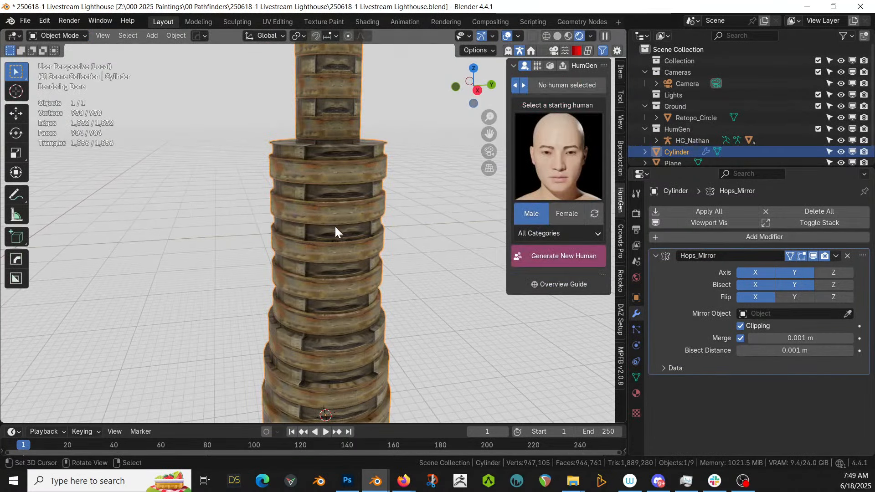
key("Tab")
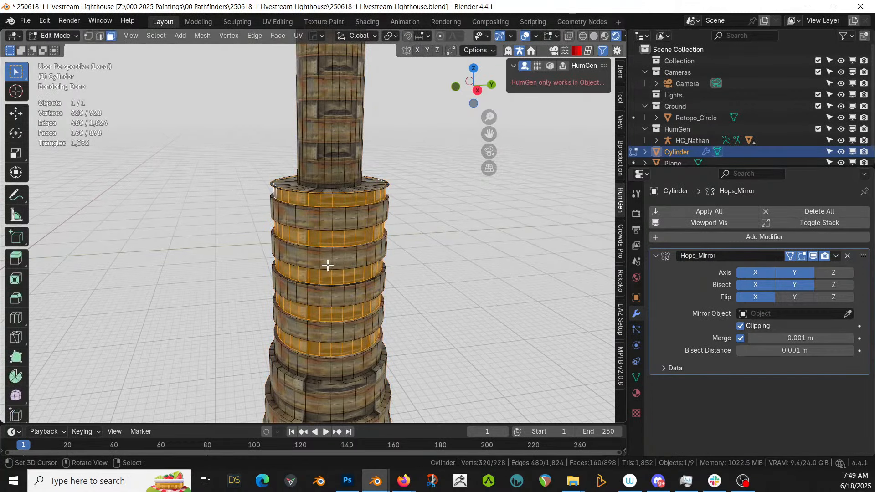
left_click(318, 142)
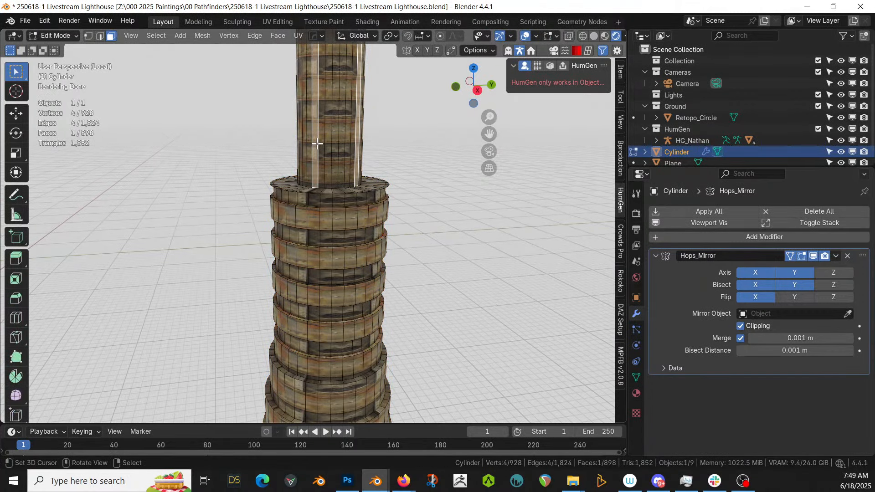
left_click(317, 144, "alt")
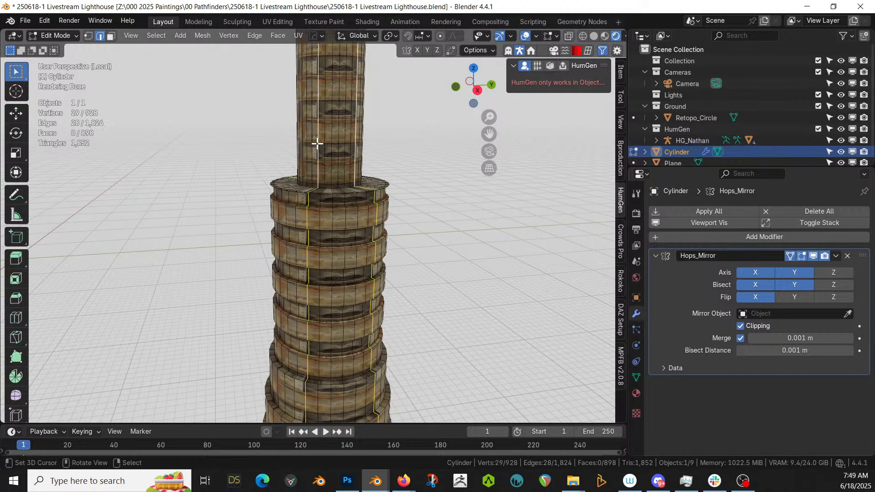
scroll(331, 203, "up", 5)
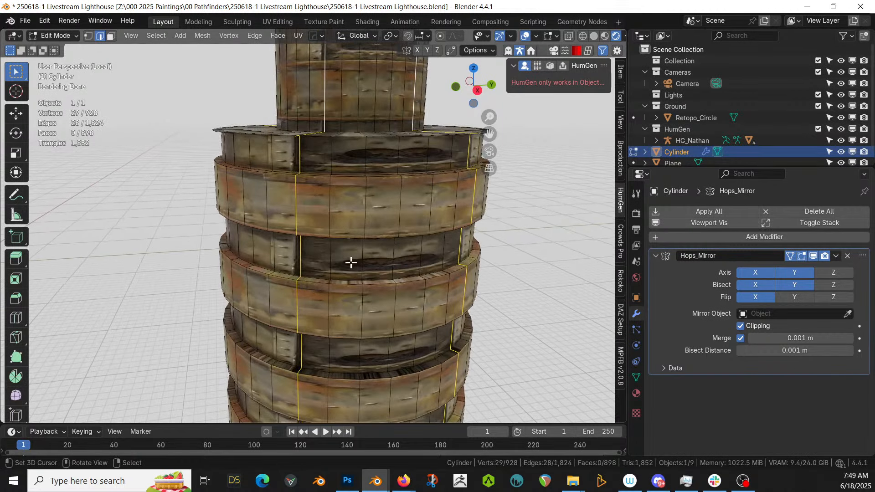
Edge-slide the selected vertical edge loop along the tower by a factor of about 0.11
key("g")
key("g")
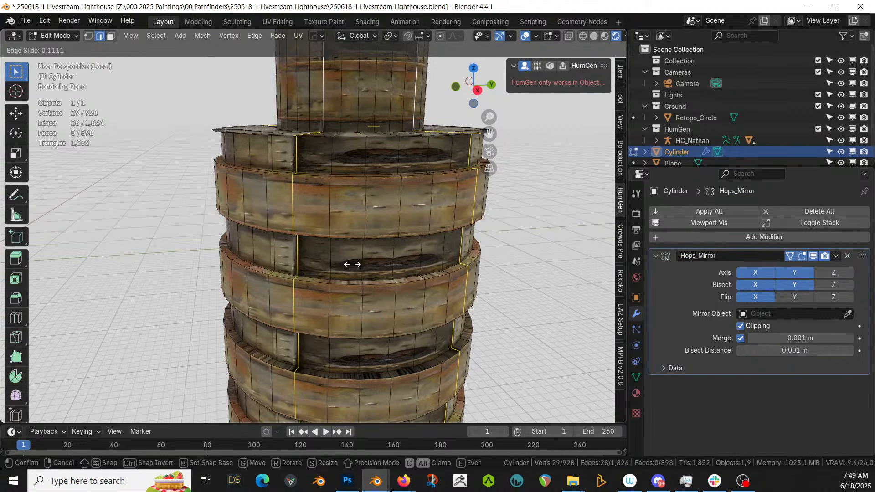
left_click(352, 263)
scroll(355, 262, "down", 1)
middle_click_drag(355, 261, 384, 257)
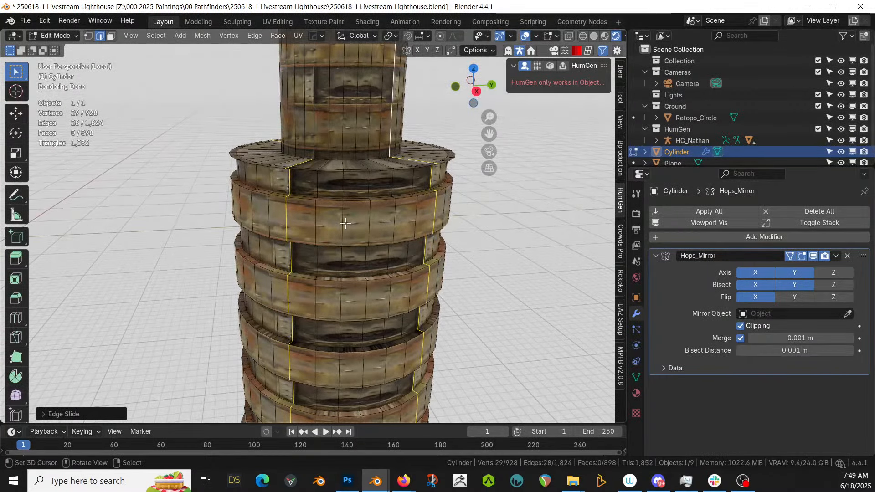
Select the dark recessed panel faces in the two uppermost gaps between the wide section's bands
key("3")
left_click(304, 190)
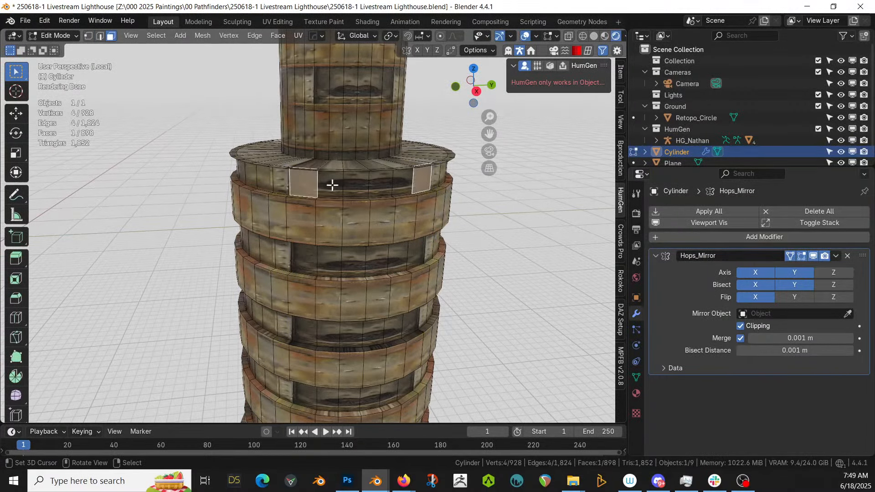
left_click(356, 185, "ctrl")
left_click(316, 259, "ctrl")
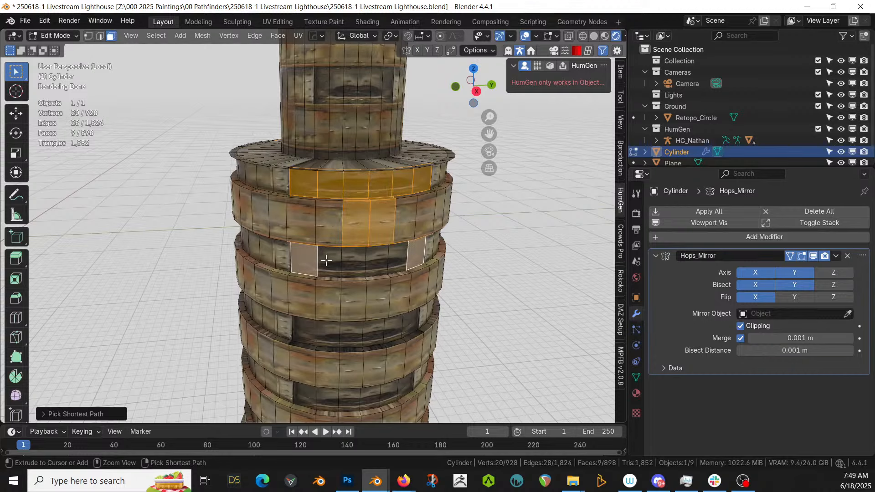
key("ctrl+z")
right_click(313, 260, "shift")
right_click(354, 260, "ctrl")
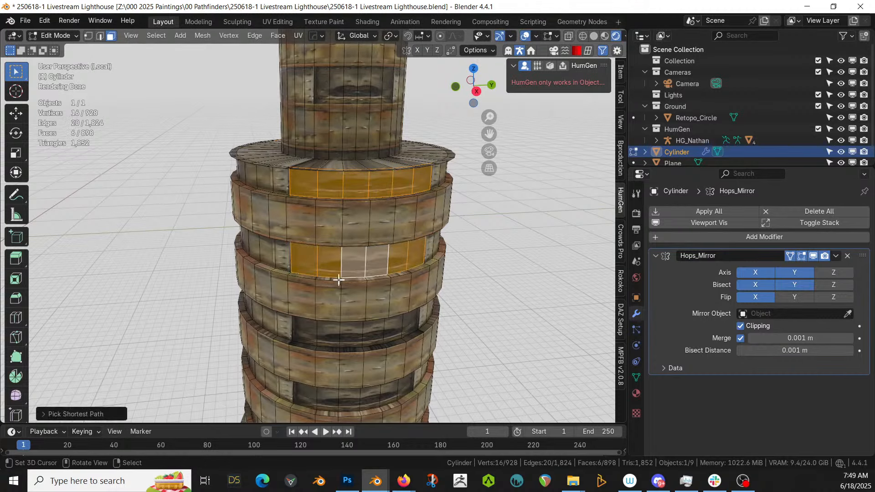
Add the matching recessed panel faces in the next three gaps down the tower to the selection
right_click(303, 336, "shift")
right_click(356, 335, "ctrl")
middle_click_drag(355, 335, 353, 248, "shift")
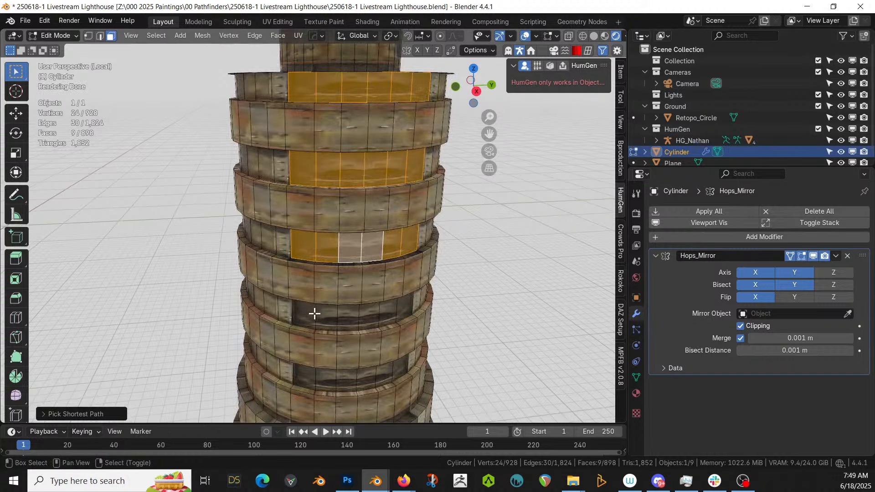
right_click(312, 314, "shift")
right_click(348, 316, "ctrl")
right_click(307, 369, "shift")
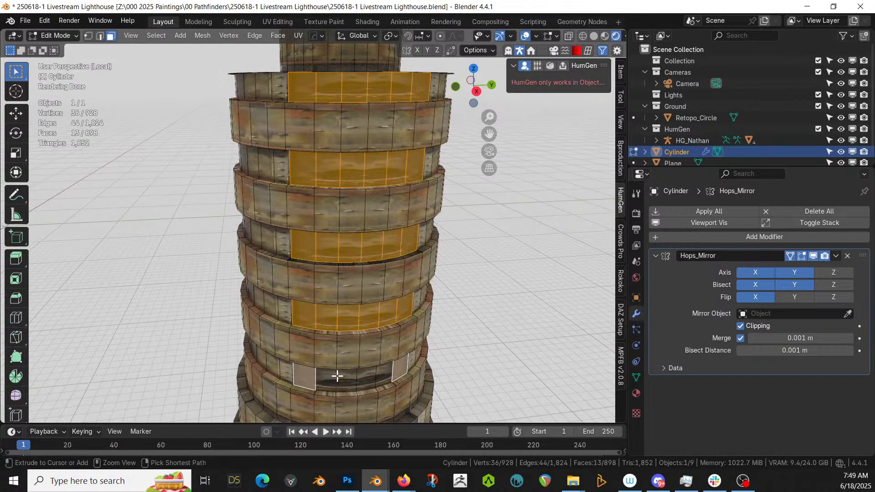
right_click(337, 376, "ctrl")
middle_click_drag(348, 376, 405, 381)
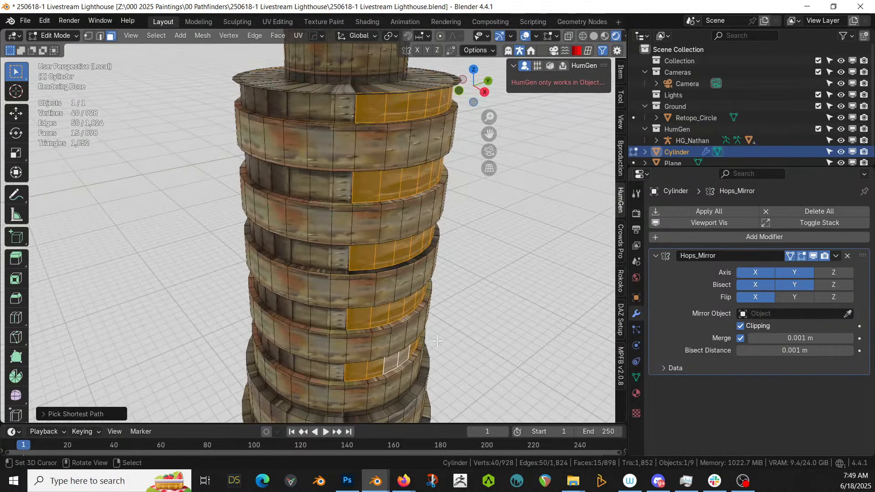
Try insetting the selected panel faces by about 0.04 m with the Mirror modifier still live
key("alt+e")
middle_click_drag(431, 294, 406, 271)
key("i")
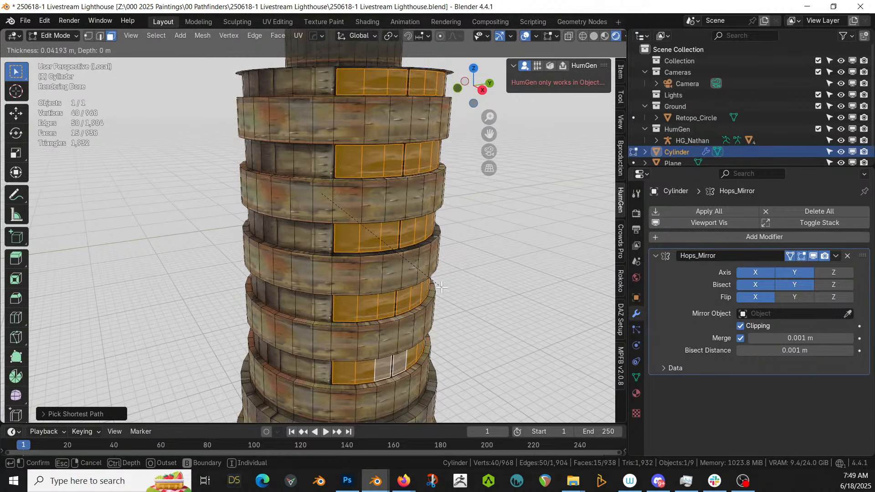
left_click(441, 287)
middle_click_drag(441, 287, 419, 296)
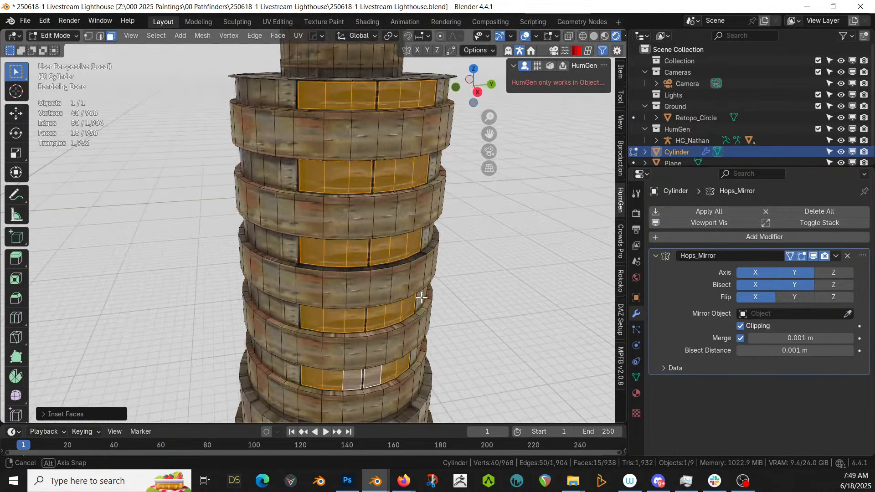
key("ctrl+z")
Apply the Mirror modifier to the tower and return to editing its mesh
key("Tab")
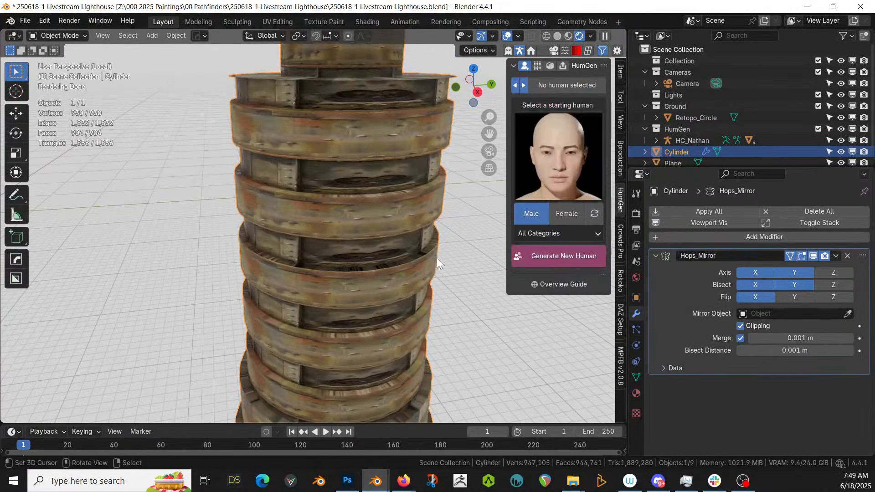
key("ctrl+a")
key("Tab")
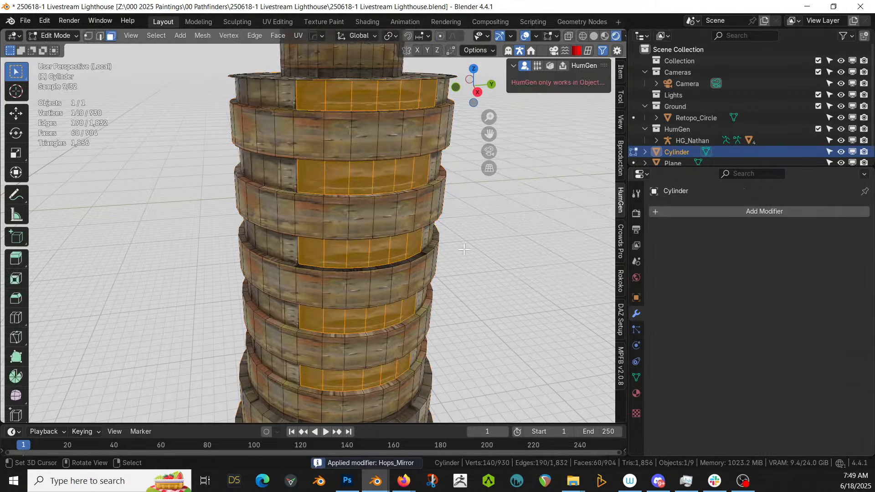
middle_click_drag(439, 253, 450, 288)
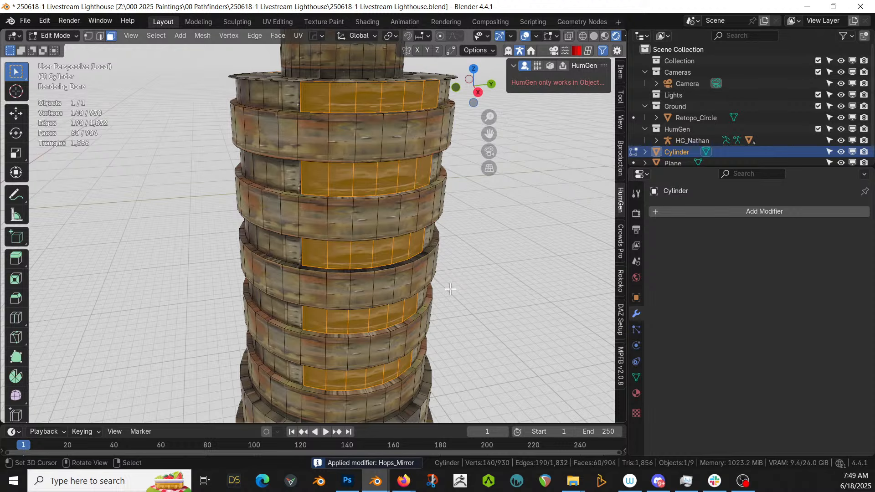
Set the transform pivot point to Individual Origins and inset the selected panel faces by about 0.11 m
key("i")
key("Escape")
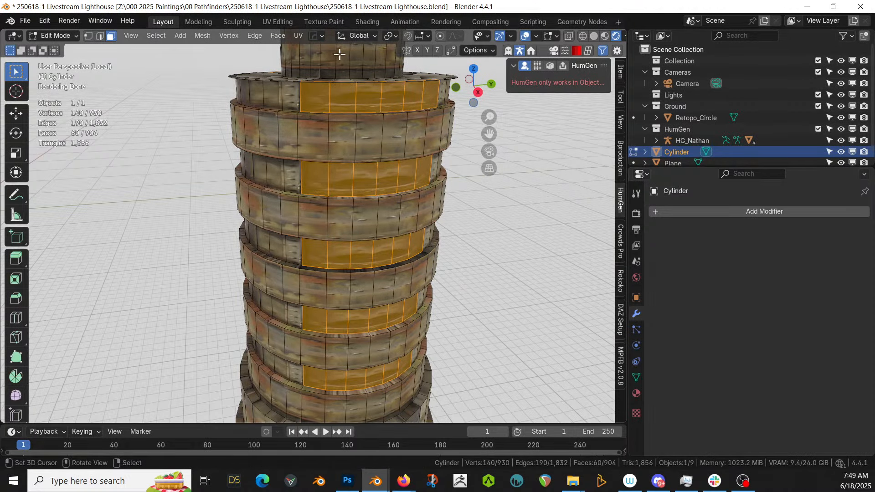
left_click(394, 35)
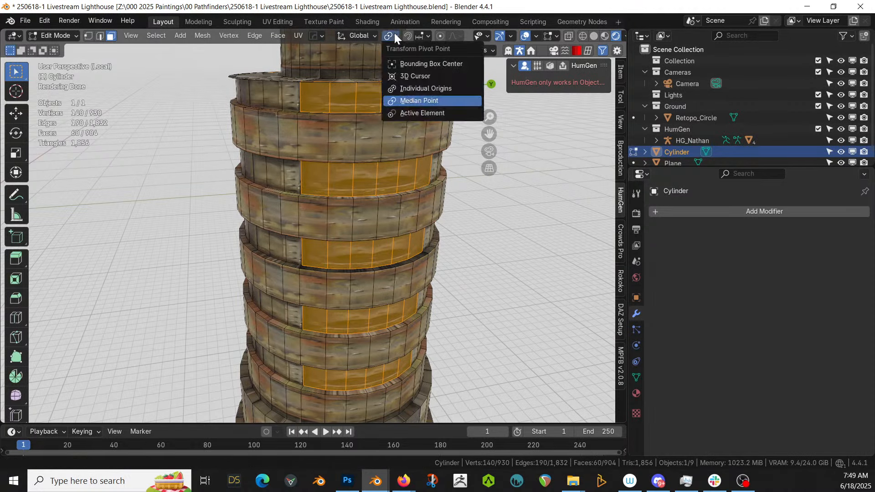
left_click(419, 86)
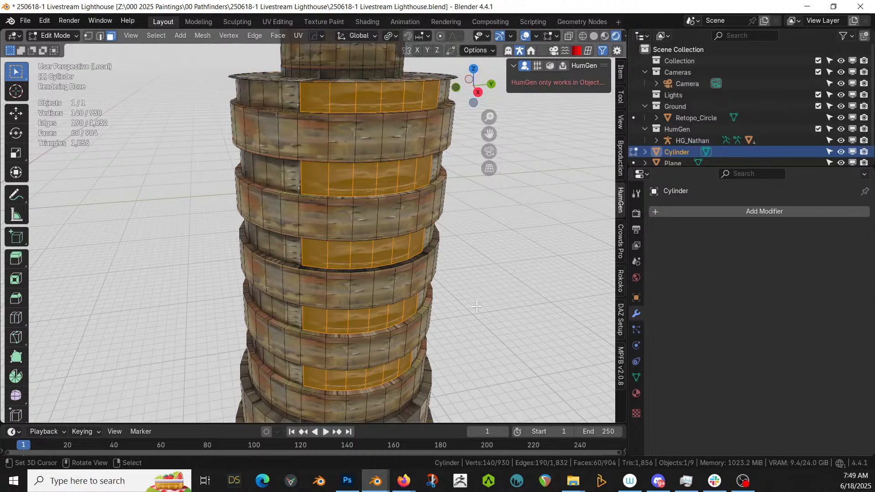
key("i")
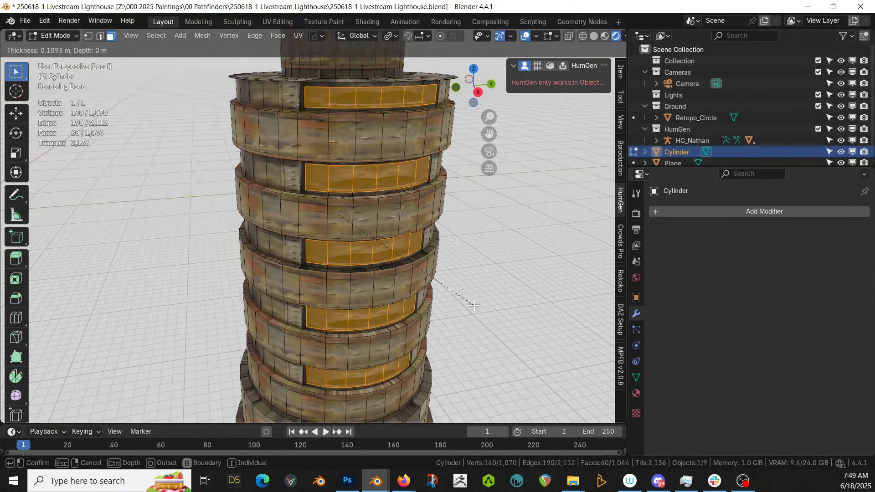
left_click(474, 306)
Extrude the inset panel faces inward along their normals and leave Edit Mode
middle_click_drag(475, 307, 498, 313)
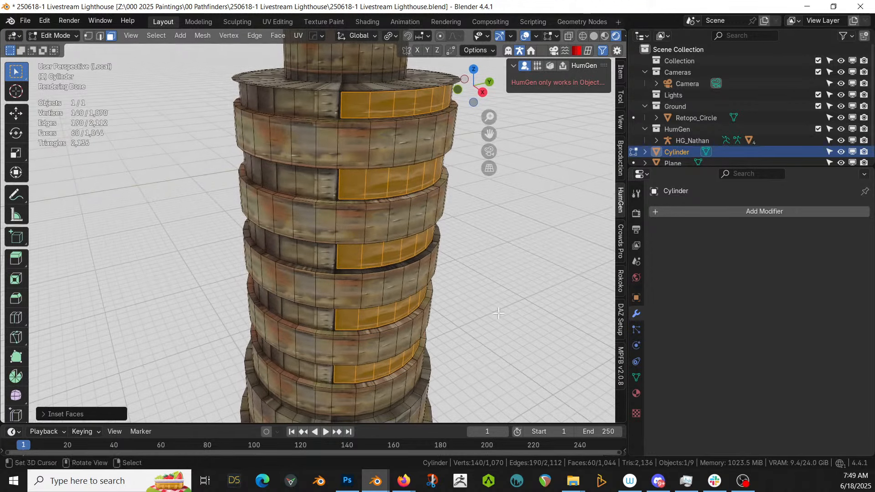
key("alt+e")
left_click(502, 315)
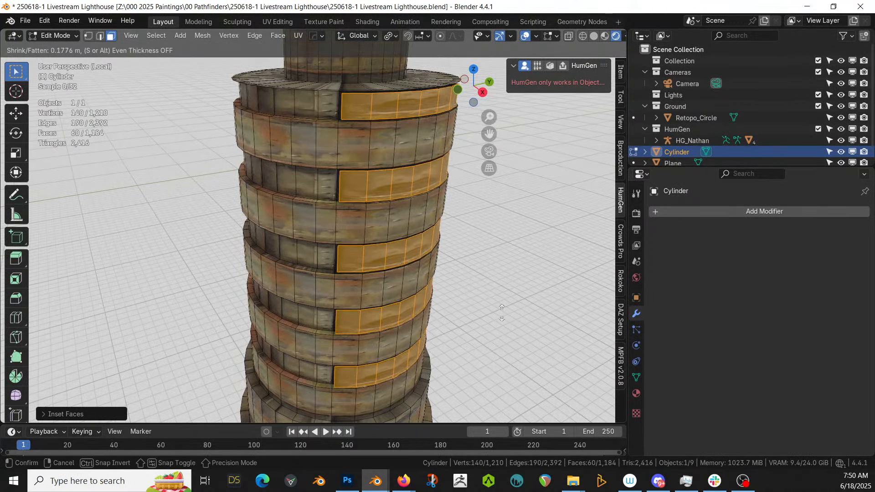
left_click(501, 314)
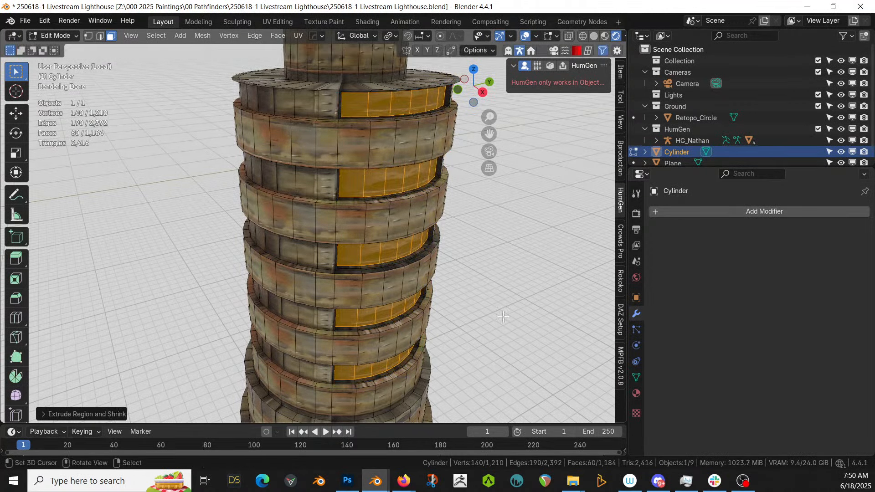
middle_click_drag(501, 314, 478, 269)
key("Tab")
scroll(424, 260, "down", 3)
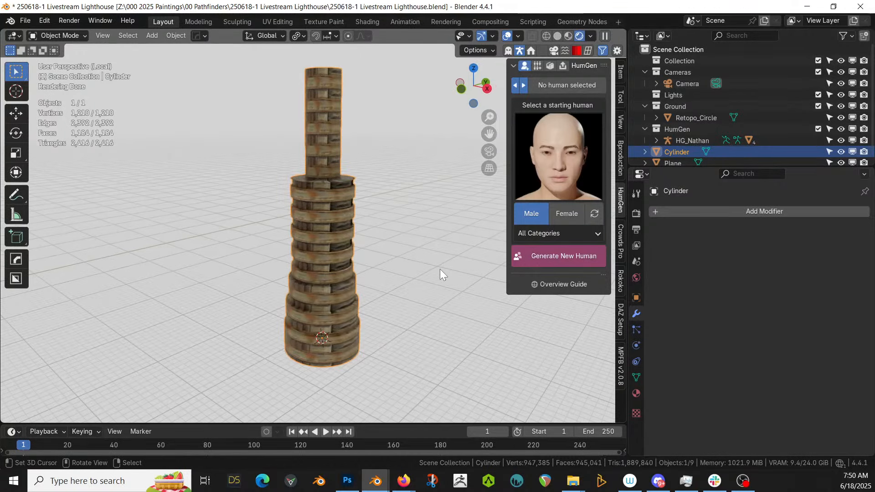
Mirror the tower across its Y and X axes with bisect, flipping only Y, and reopen its mesh for editing
middle_click_drag(410, 273, 410, 288)
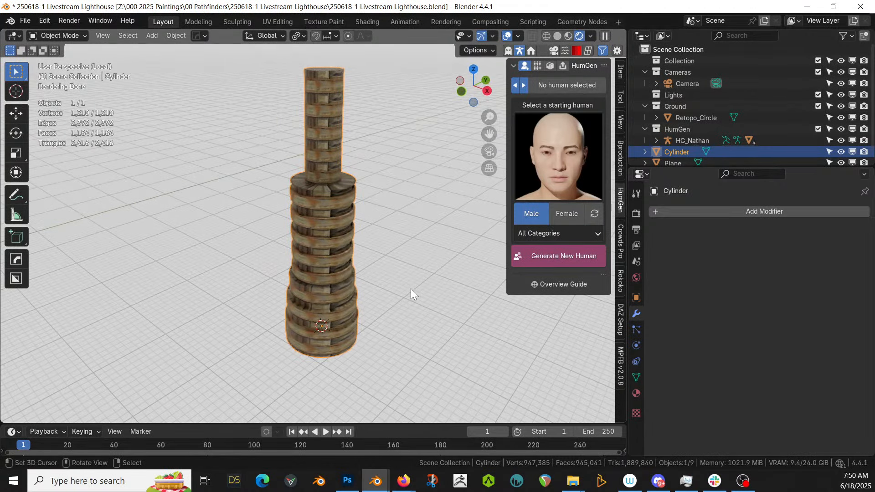
key("alt+x")
left_click(262, 371)
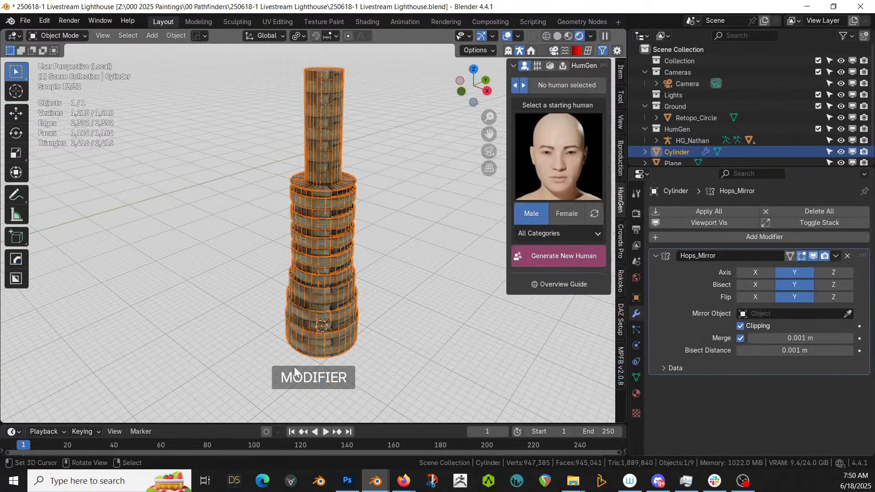
key("alt+x")
left_click(389, 365)
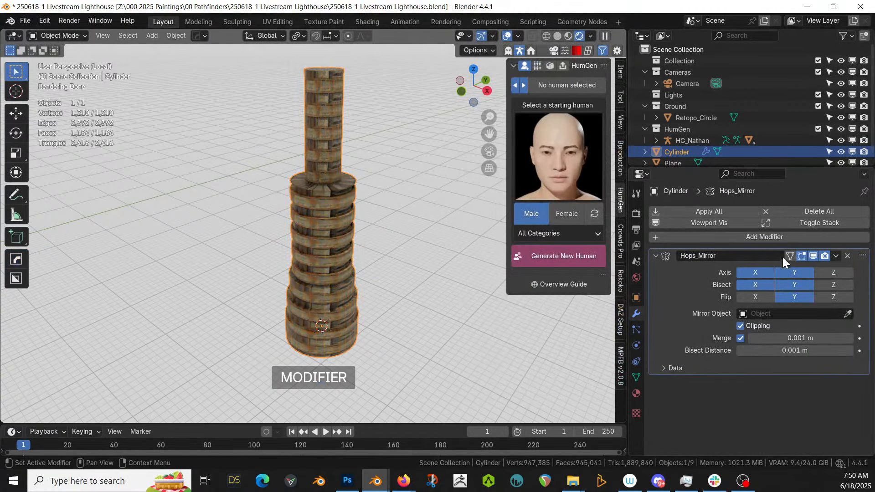
scroll(361, 261, "up", 6)
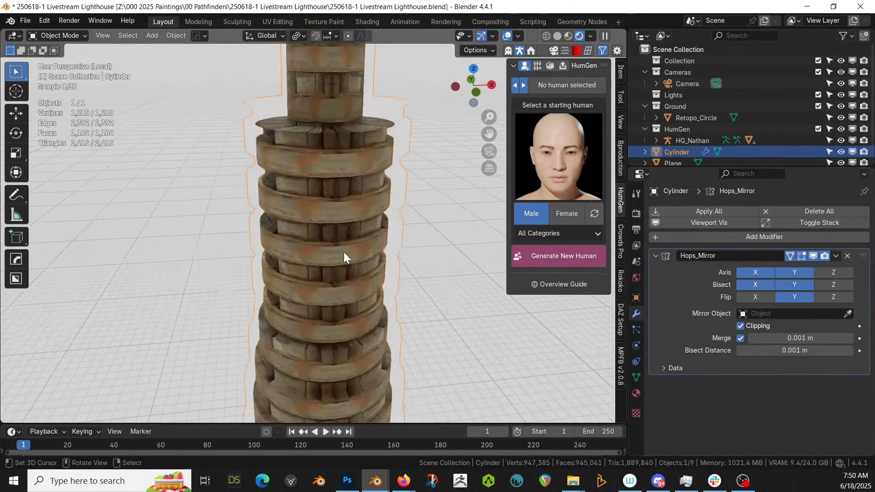
key("Tab")
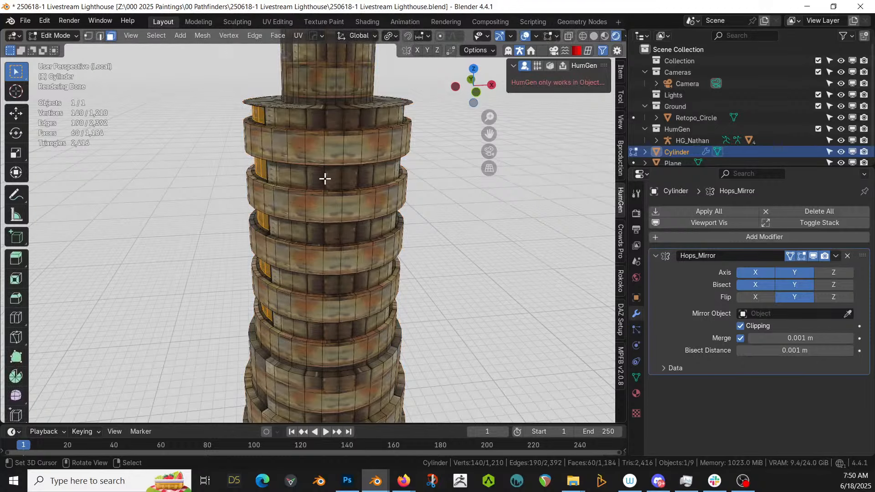
key("2")
left_click(325, 178, "alt")
middle_click_drag(333, 189, 311, 150)
scroll(316, 160, "up", 2)
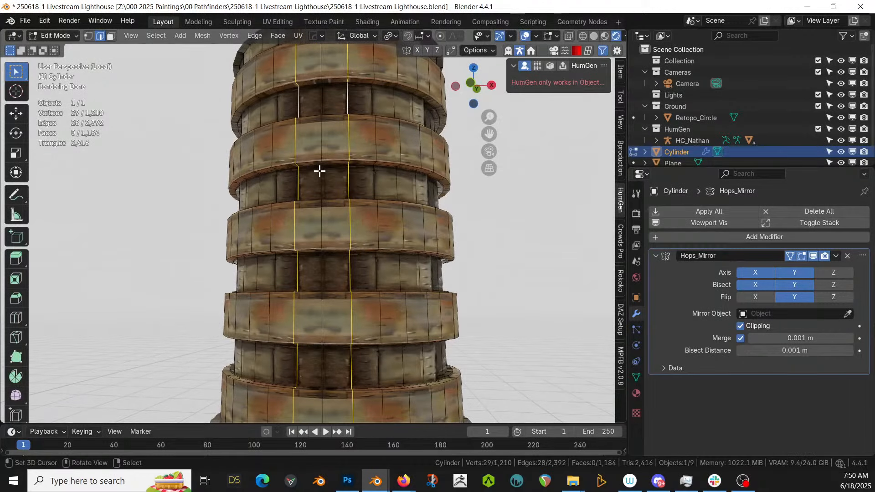
middle_click_drag(343, 207, 380, 276)
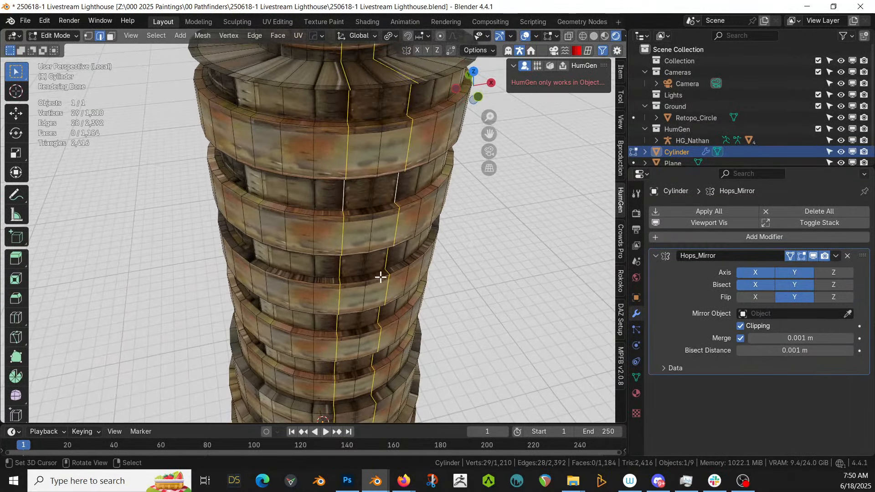
Select the central face of each of the five upper recessed gaps on the tower's side and inset them by about 0.05 m
key("3")
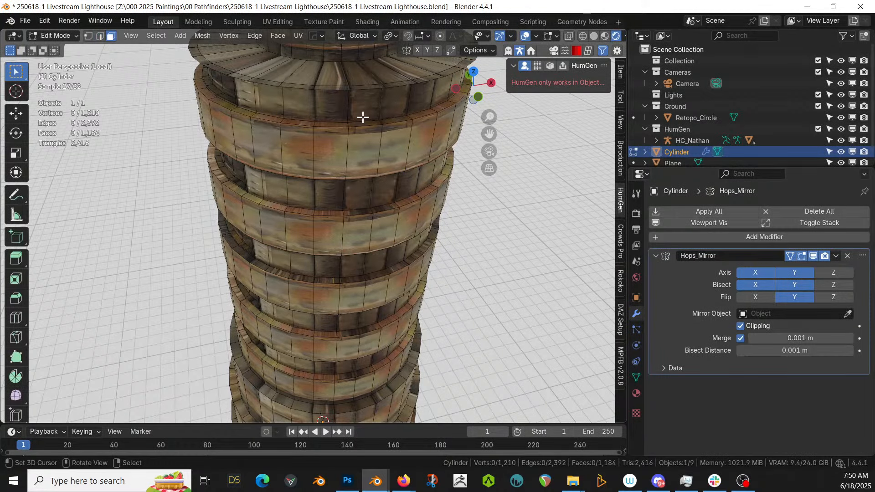
left_click(387, 104)
left_click(365, 194, "shift")
left_click(356, 267, "shift")
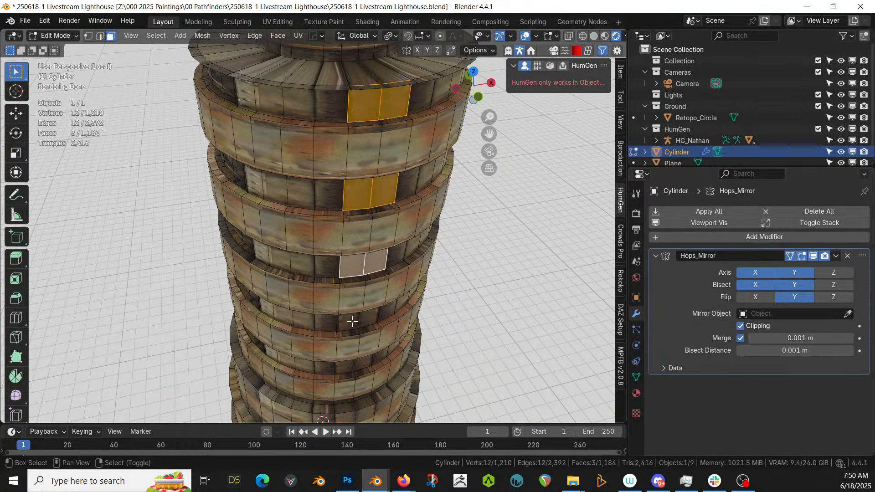
left_click(353, 319, "shift")
middle_click_drag(352, 363, 419, 304)
key("i")
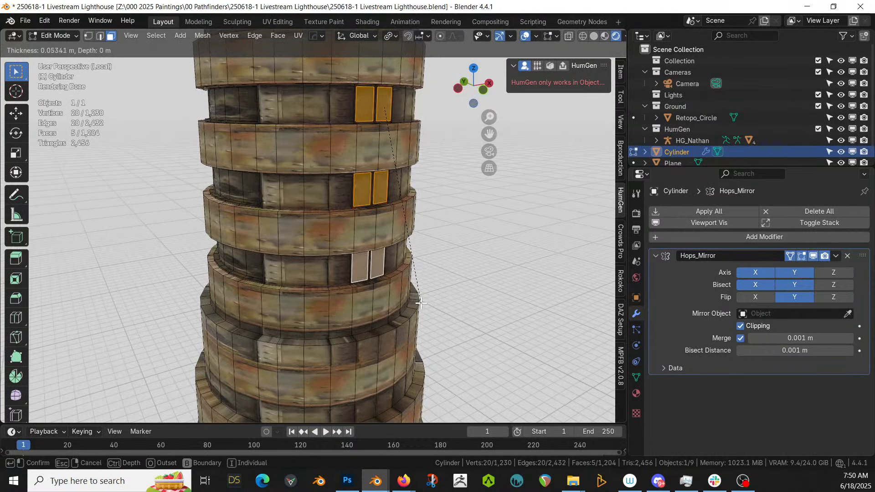
left_click(420, 303)
Extrude the inset central faces outward along their normals and leave Edit Mode
middle_click_drag(420, 303, 447, 301)
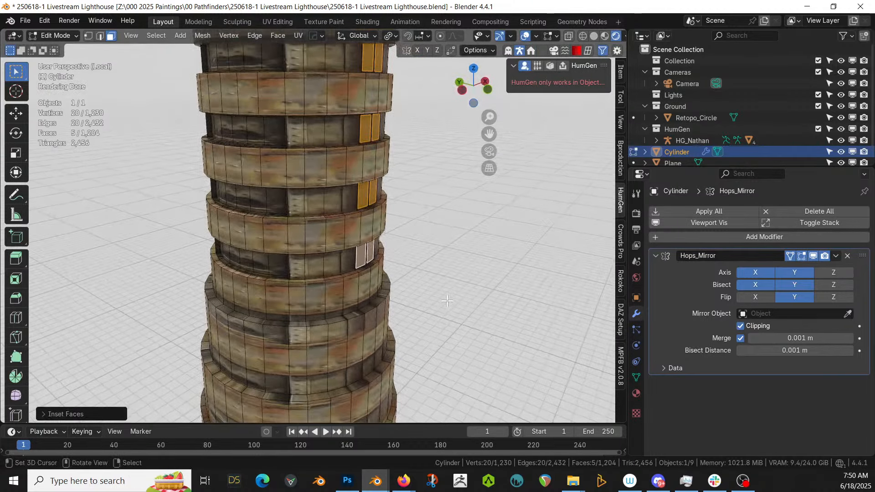
key("alt+e")
left_click(447, 303)
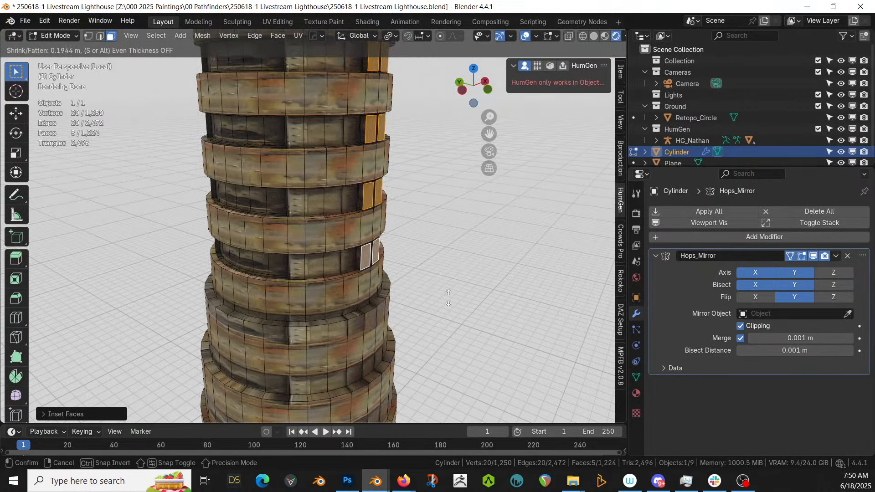
left_click(447, 295)
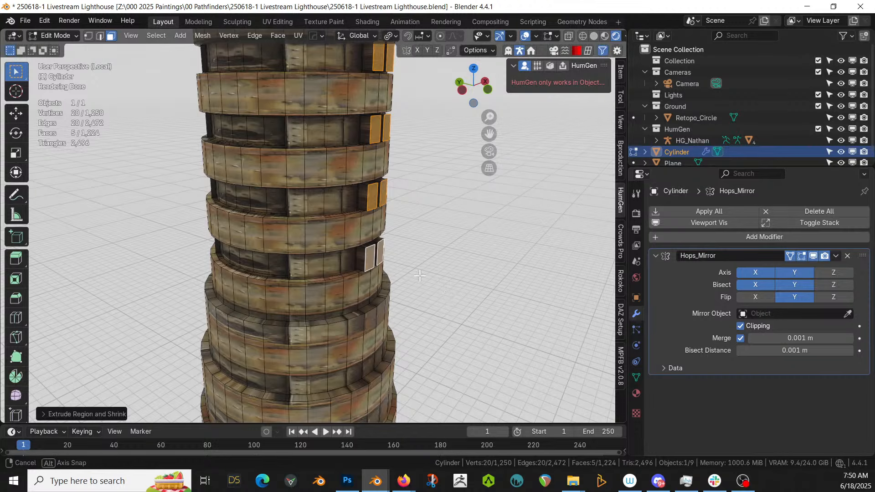
middle_click_drag(419, 275, 473, 246)
key("Tab")
scroll(272, 280, "down", 4)
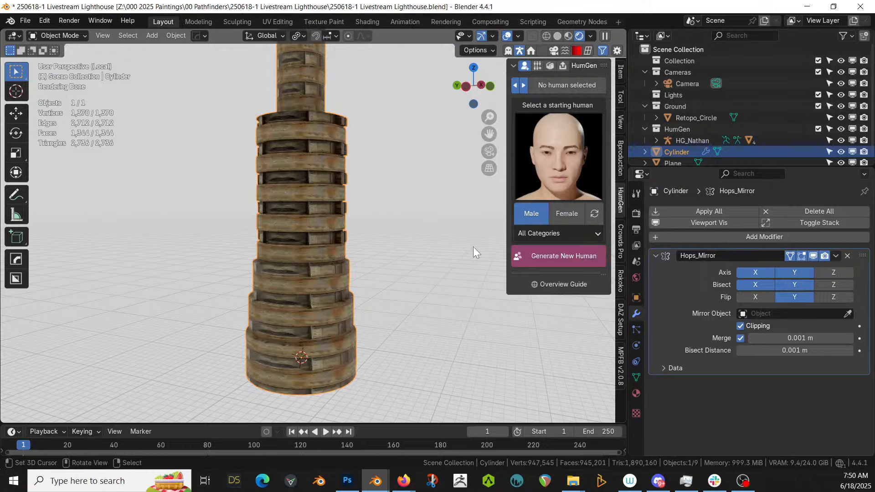
Reopen the tower mesh and inset the five selected outward-extruded faces to form thin window frames
middle_click_drag(422, 249, 303, 278)
key("Tab")
scroll(318, 269, "up", 3)
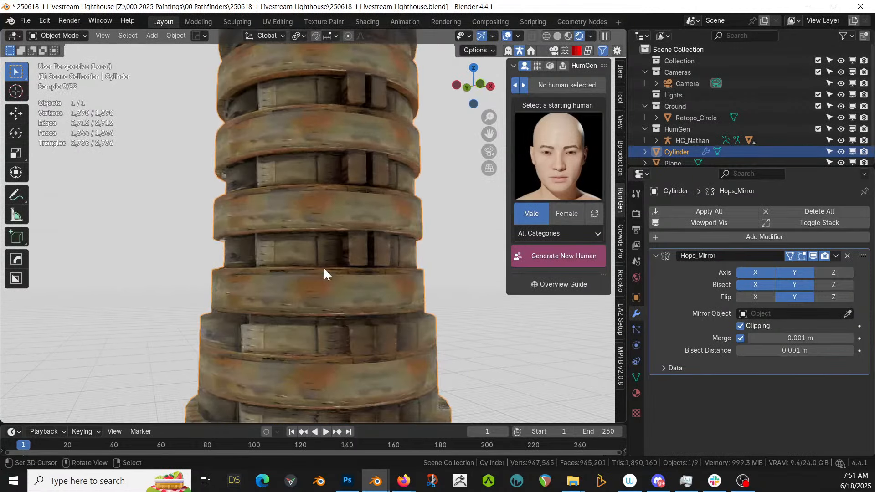
middle_click_drag(360, 293, 449, 330)
key("i")
left_click(419, 367)
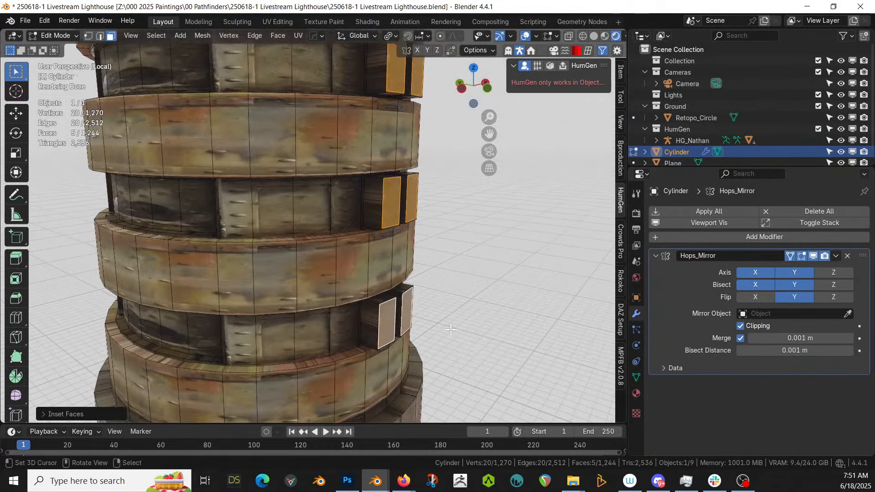
Extrude the inset window faces inward along their normals by about 0.04 m
key("alt+e")
left_click(450, 332)
key("minus")
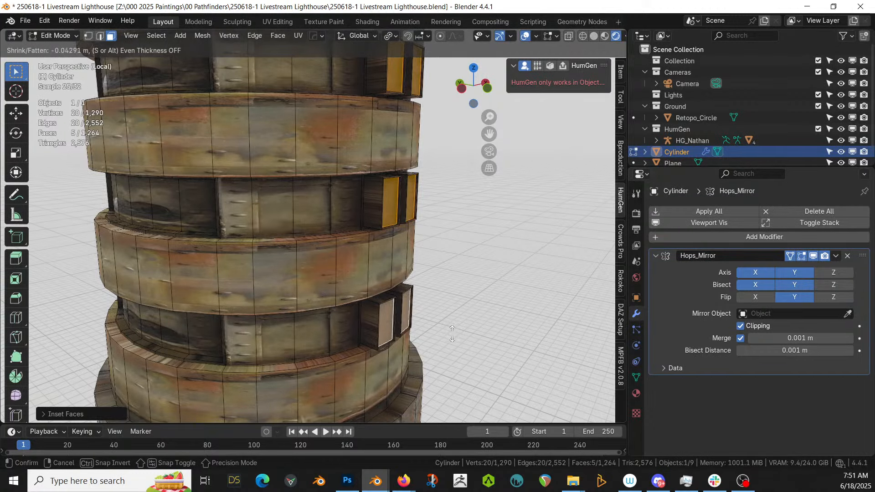
left_click(452, 333)
Examine the recessed window panes and their frames up close and from several sides of the tower
scroll(405, 312, "up", 6)
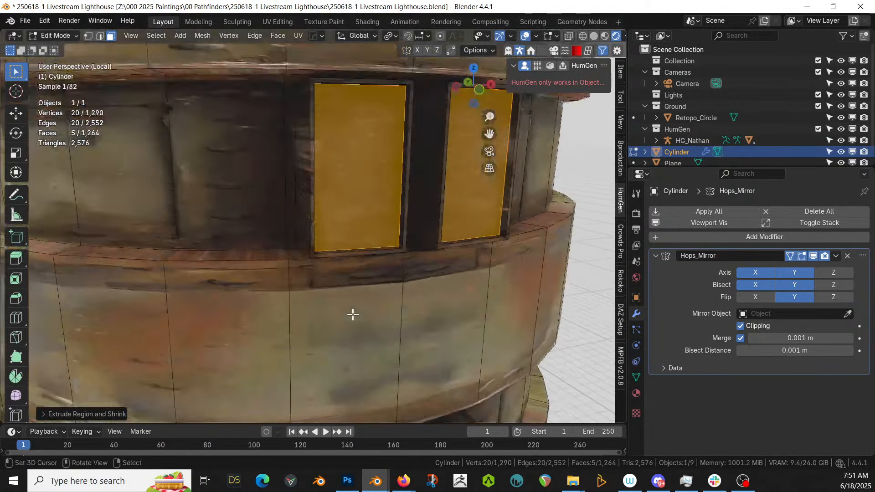
middle_click_drag(353, 314, 312, 346)
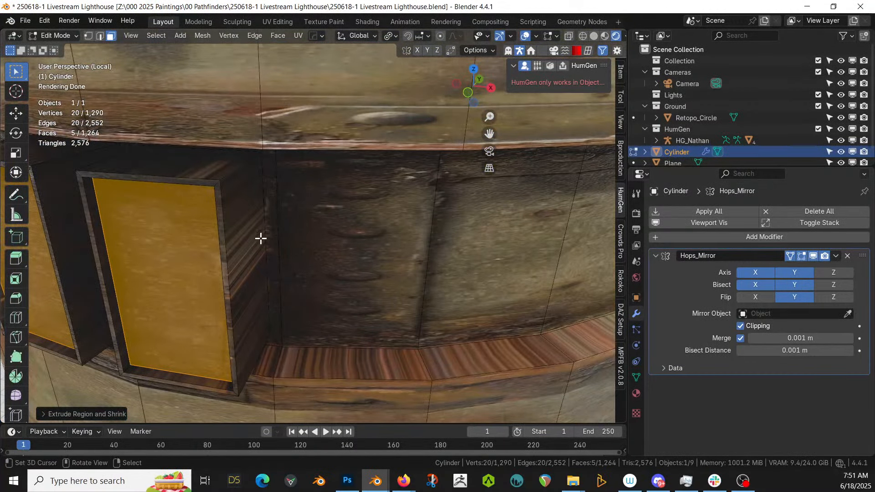
scroll(284, 261, "down", 8)
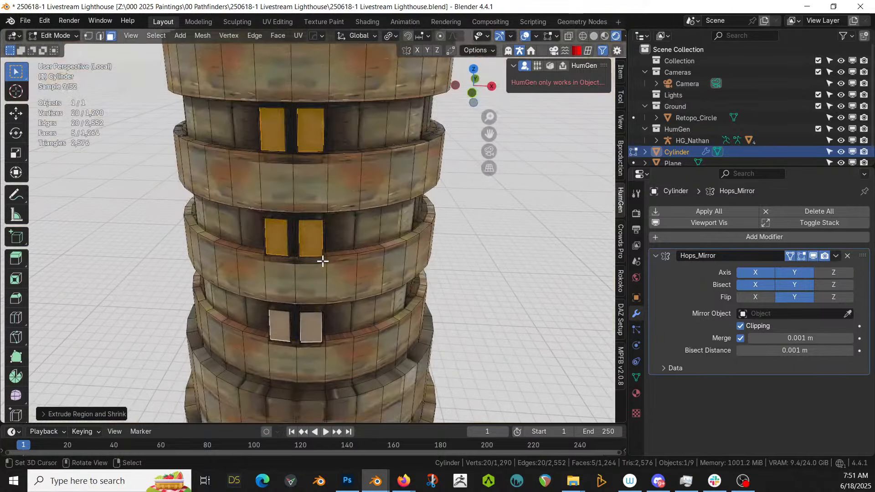
scroll(322, 261, "up", 1)
middle_click_drag(326, 260, 400, 241)
scroll(400, 241, "down", 5)
scroll(399, 240, "up", 8)
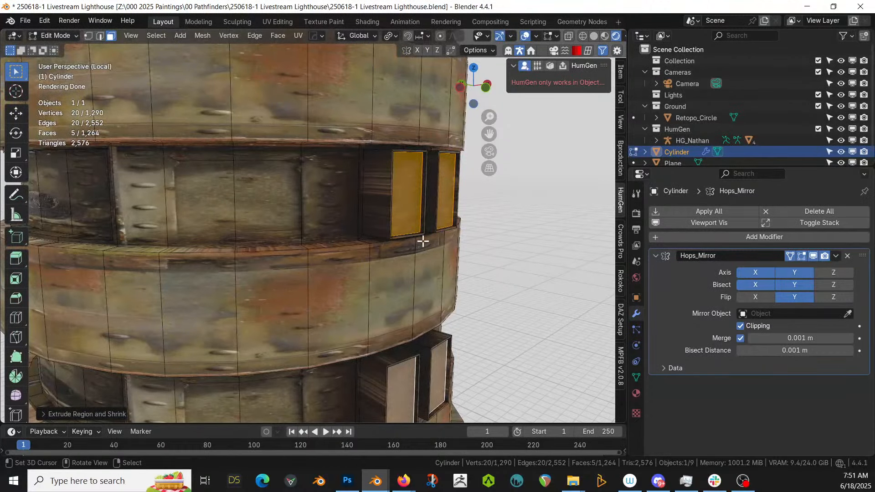
middle_click_drag(422, 241, 563, 275)
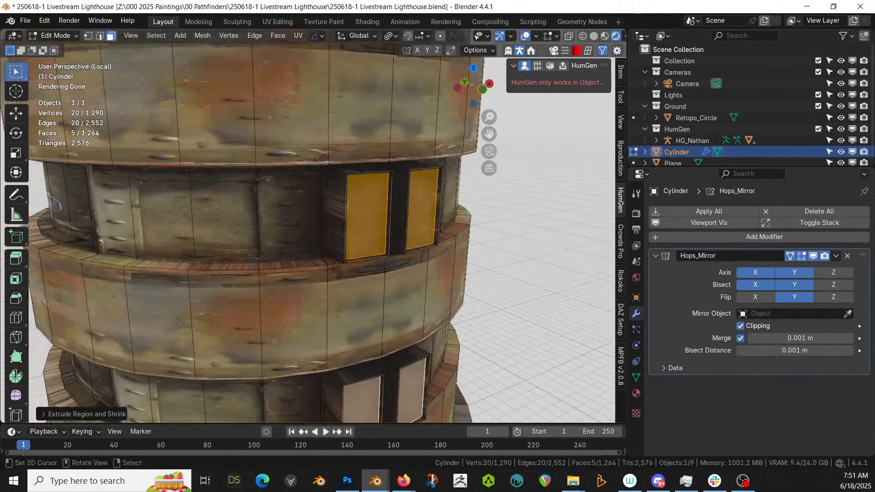
Add a second material slot to the tower and assign it to the selected window pane faces
left_click(636, 393)
left_click(863, 212)
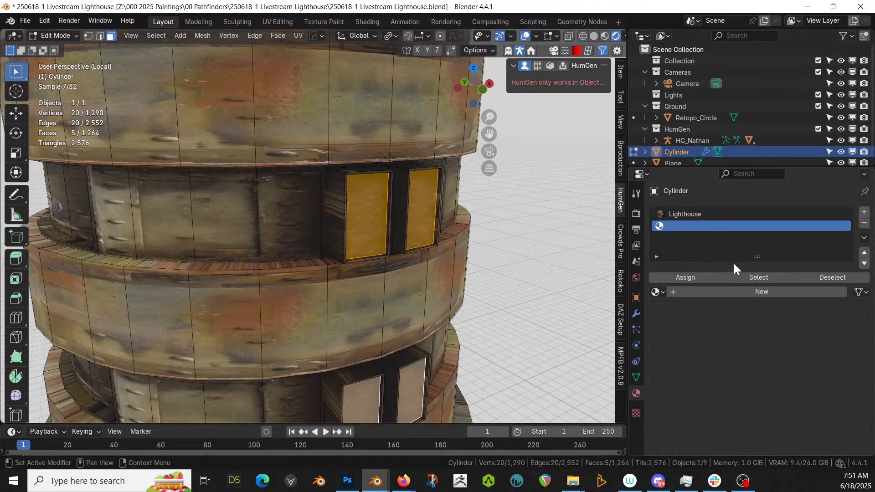
left_click(694, 278)
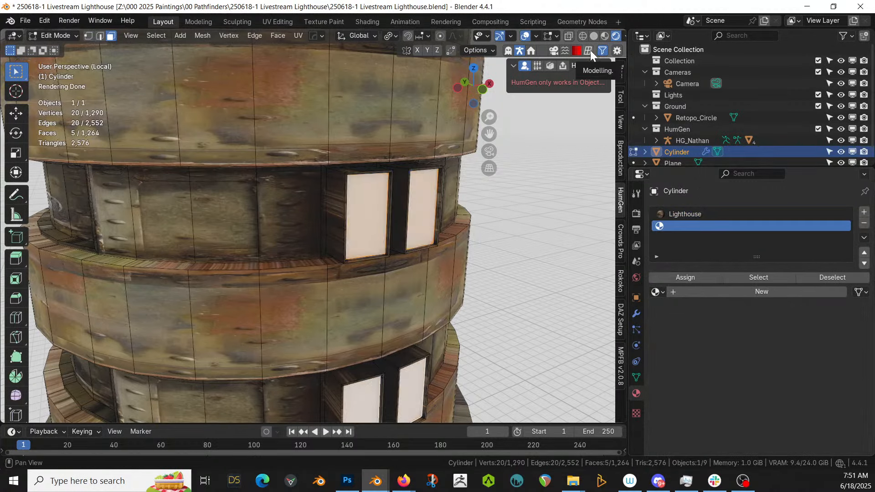
Bring up the KIT OPS material library and load the KO-Special-Mats pack
left_click(575, 51)
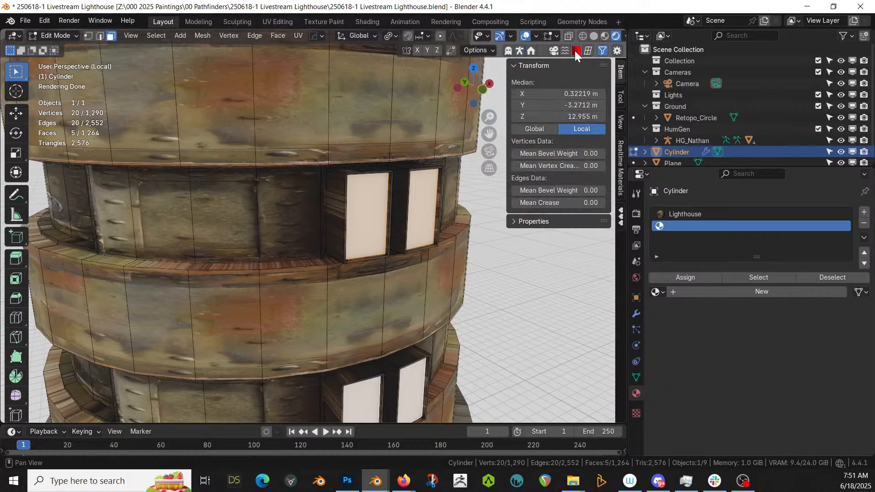
left_click(622, 212)
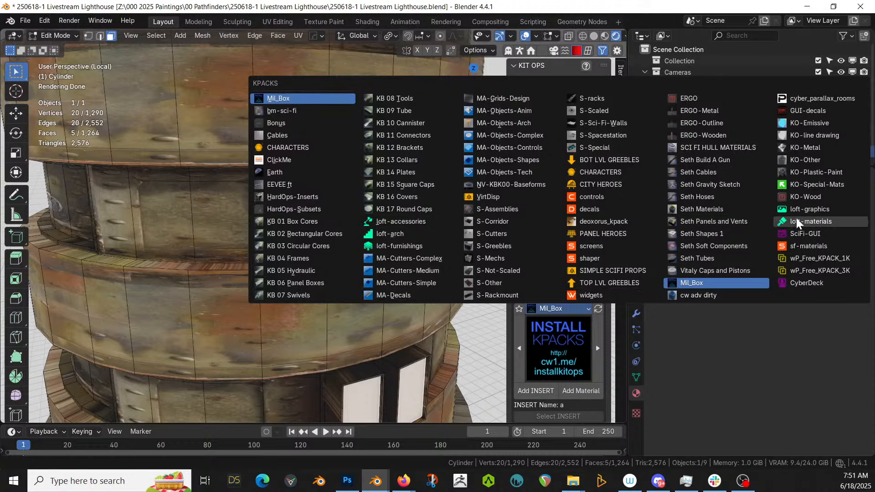
left_click(817, 185)
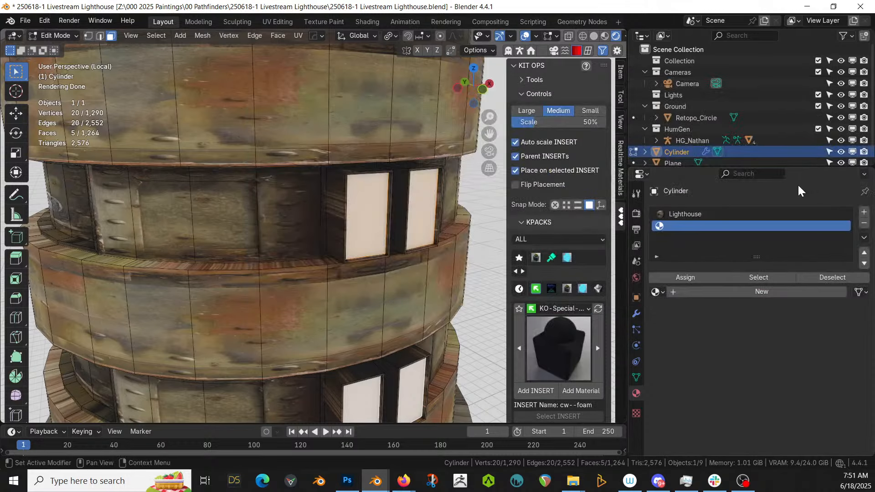
left_click(563, 309)
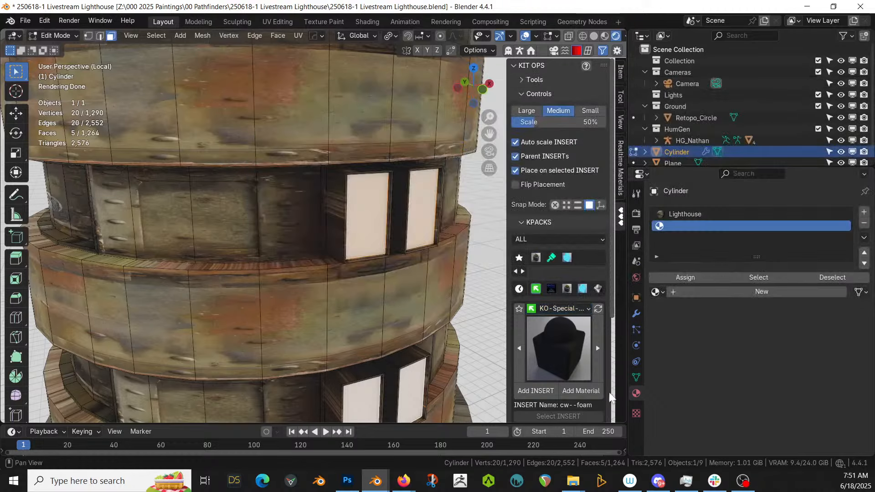
left_click(532, 342)
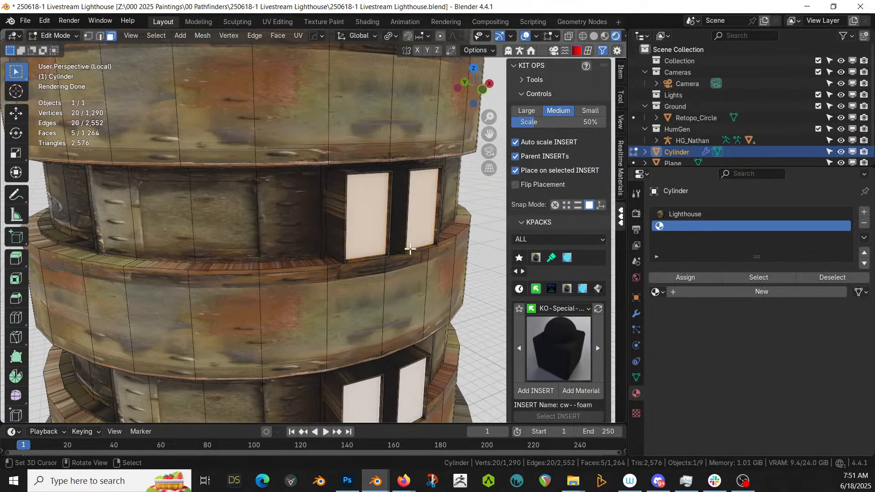
Add the sy-glass-frosted material to the window panes, leave Edit Mode and deselect the tower
left_click(556, 355)
left_click(560, 360)
left_click(566, 348)
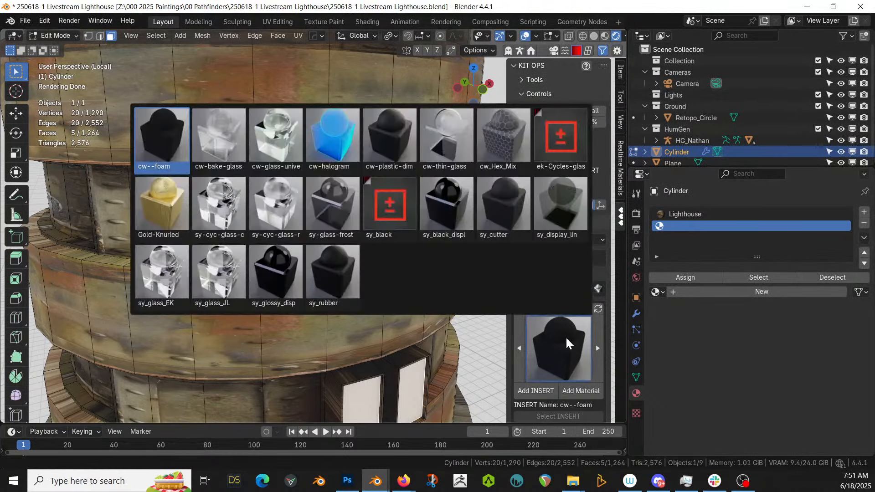
left_click(329, 206)
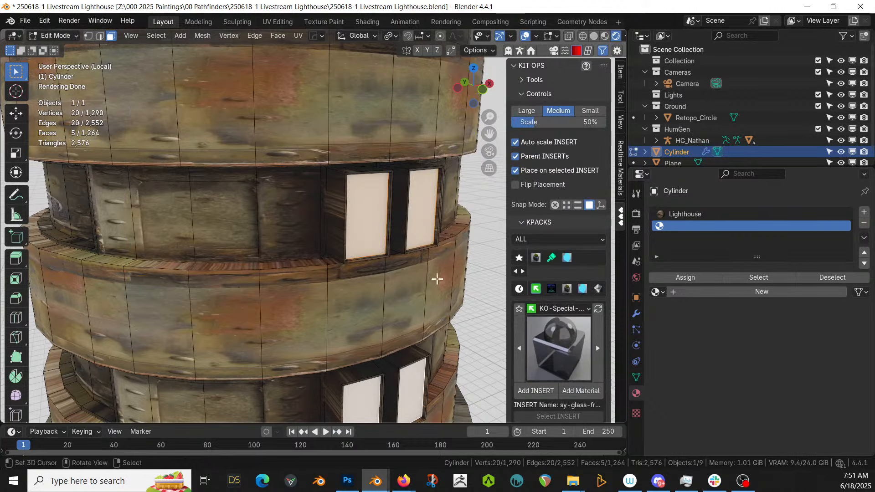
left_click(580, 391)
middle_click_drag(433, 309, 276, 262)
scroll(400, 261, "down", 3)
left_click(403, 262)
scroll(403, 262, "down", 2)
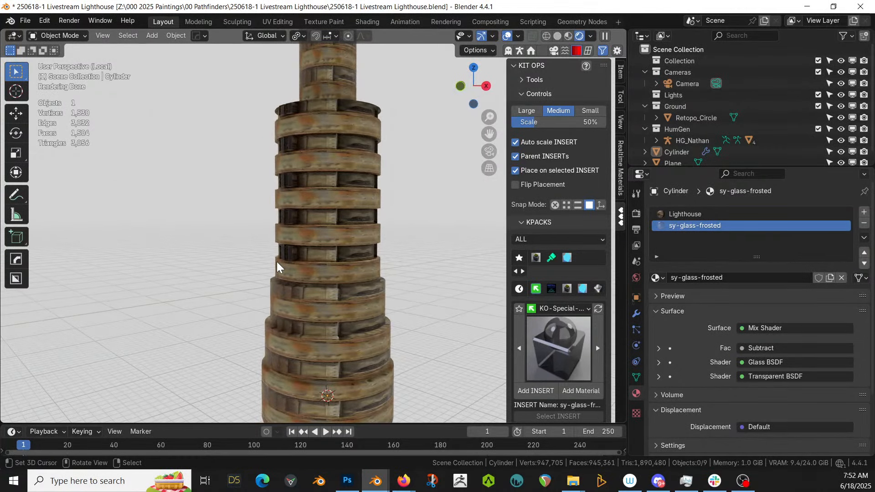
Reopen the tower mesh for editing and isolate it in the UV Editing workspace
middle_click_drag(277, 261, 291, 230)
key("Tab")
scroll(367, 248, "up", 3)
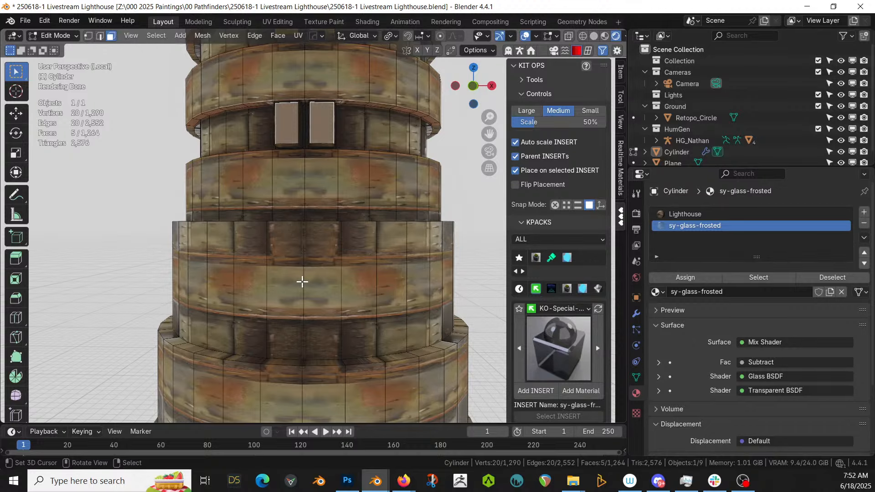
middle_click_drag(303, 285, 320, 284)
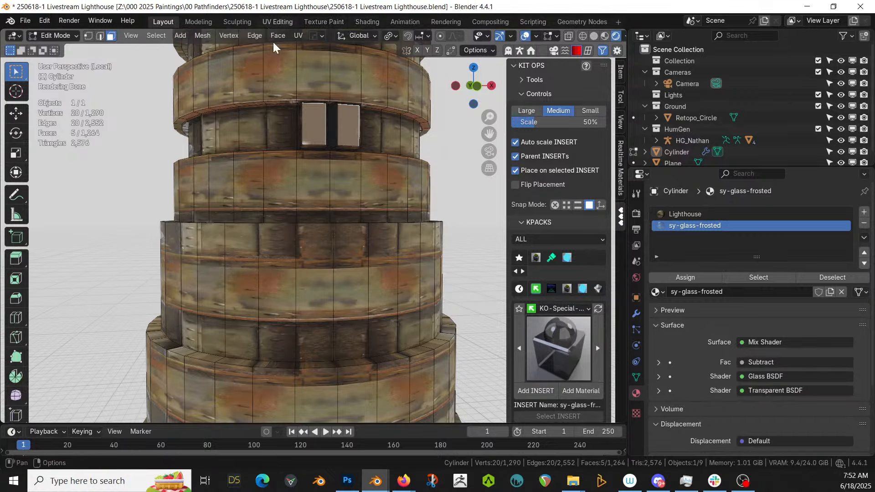
left_click(277, 22)
key("KP_Divide")
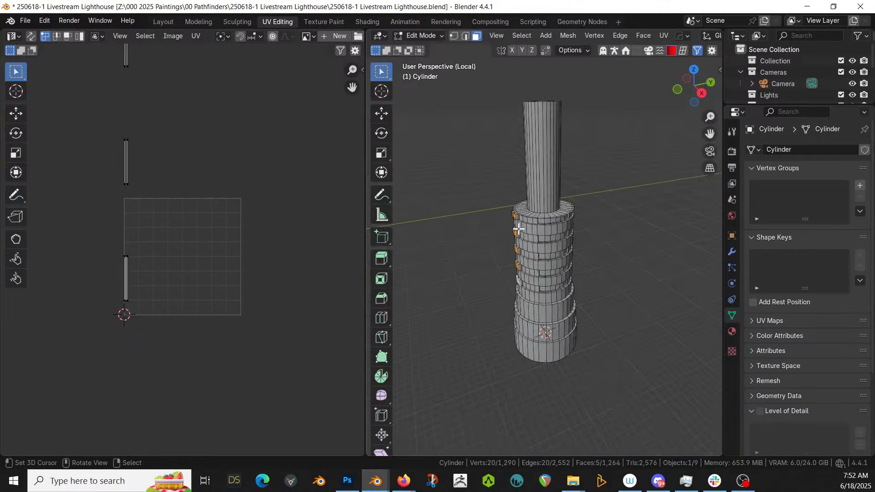
Select the full face loop of the uppermost tall lower band and switch the 3D view to rendered shading
key("KP_1")
left_click(543, 313)
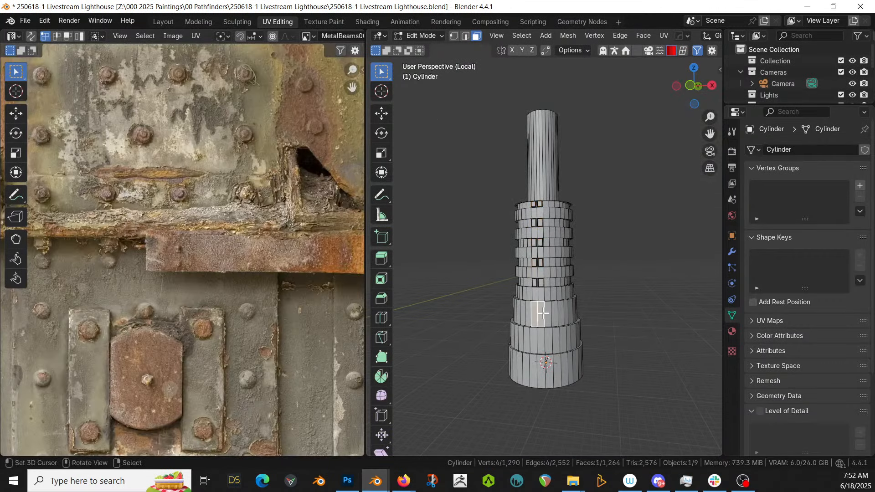
scroll(543, 313, "down", 1)
left_click(542, 302, "alt")
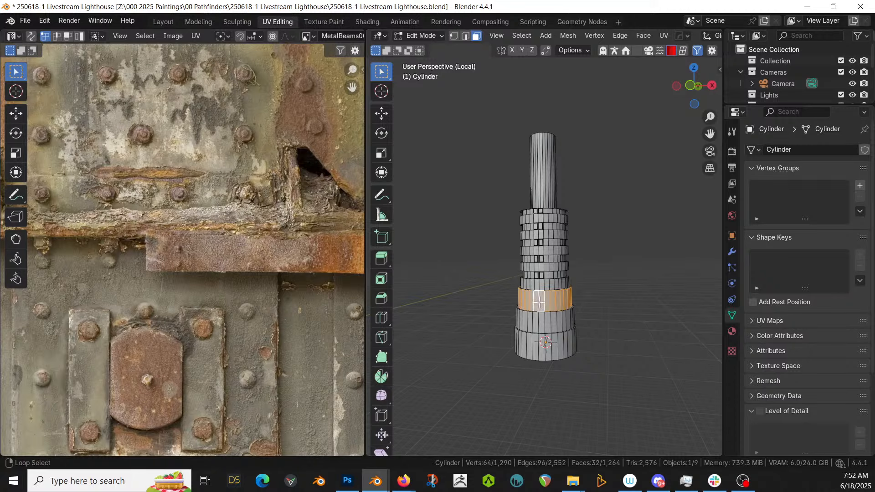
scroll(215, 238, "down", 5)
scroll(171, 323, "down", 1)
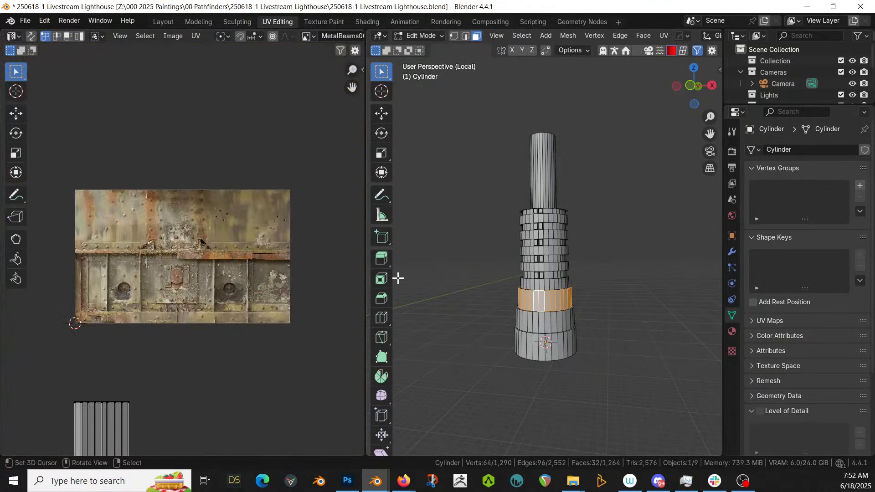
key("z")
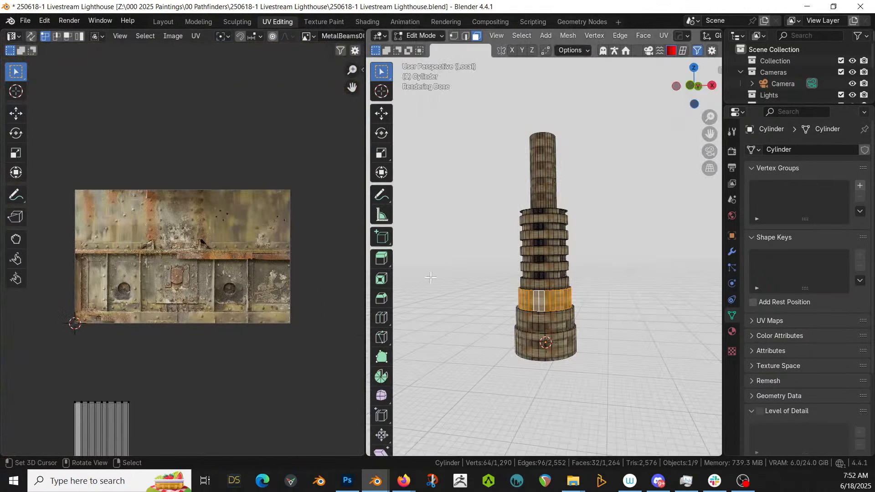
Select all of the band's UVs and move them about 1.8 units up and 0.33 across onto the metal texture
middle_click_drag(229, 383, 261, 306)
scroll(223, 340, "down", 5)
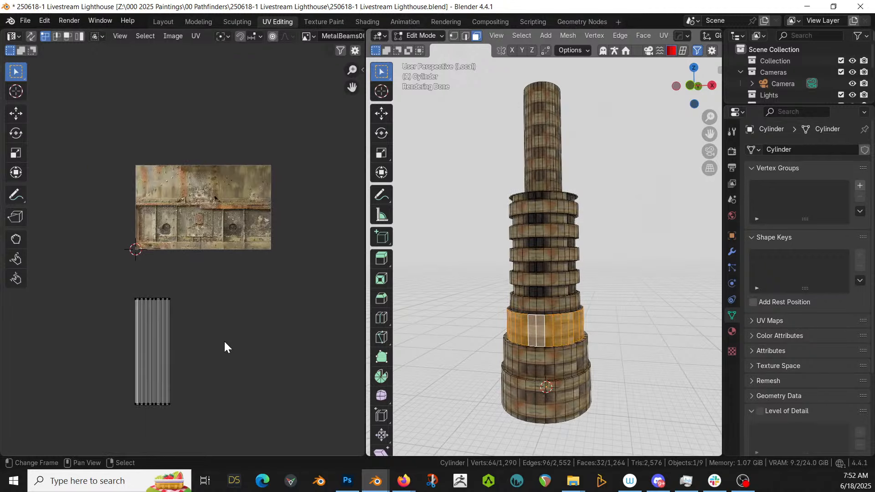
scroll(223, 340, "up", 3)
key("a")
key("g")
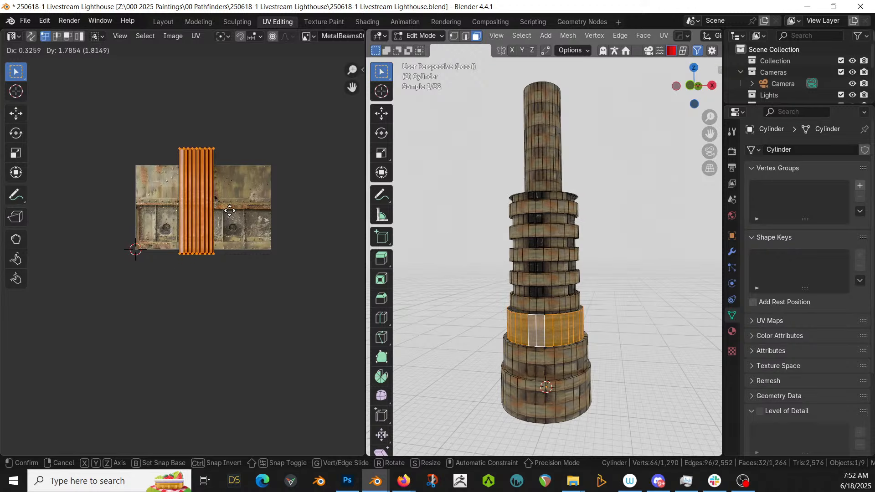
left_click(230, 212)
Scale the band's UVs down along Y and move them over the riveted panel in the texture's lower half
scroll(233, 223, "up", 4)
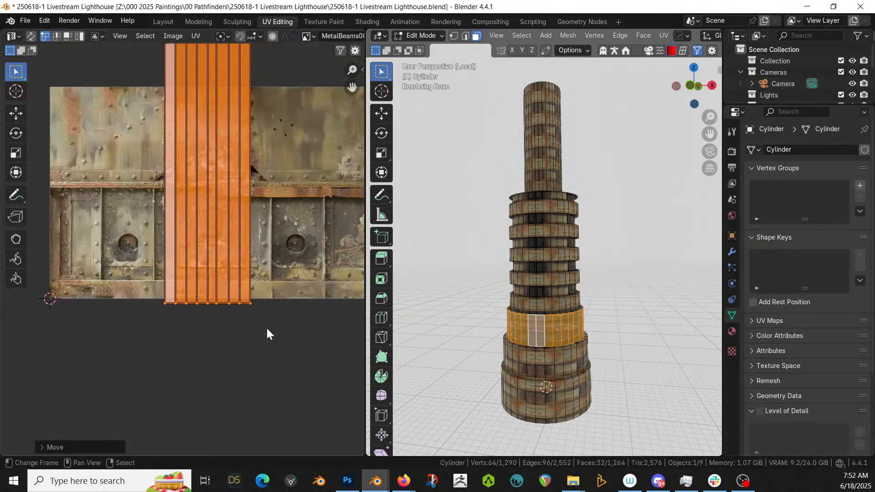
key("s")
key("y")
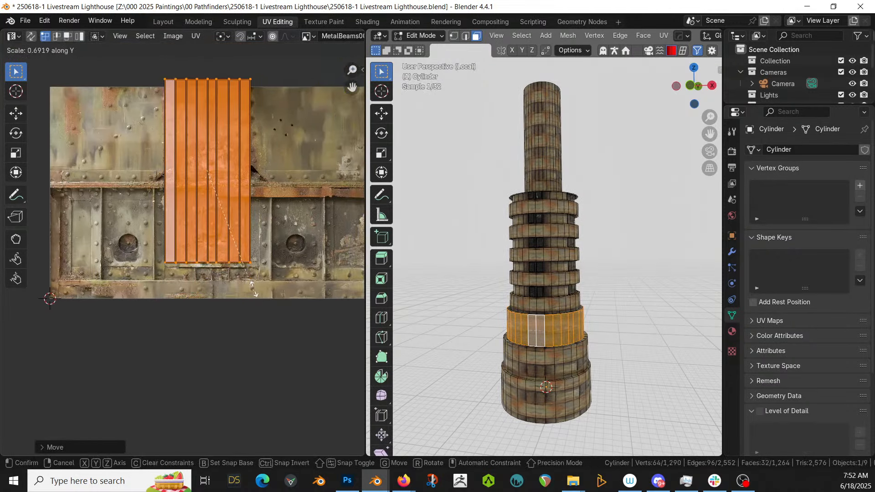
left_click(255, 234)
key("g")
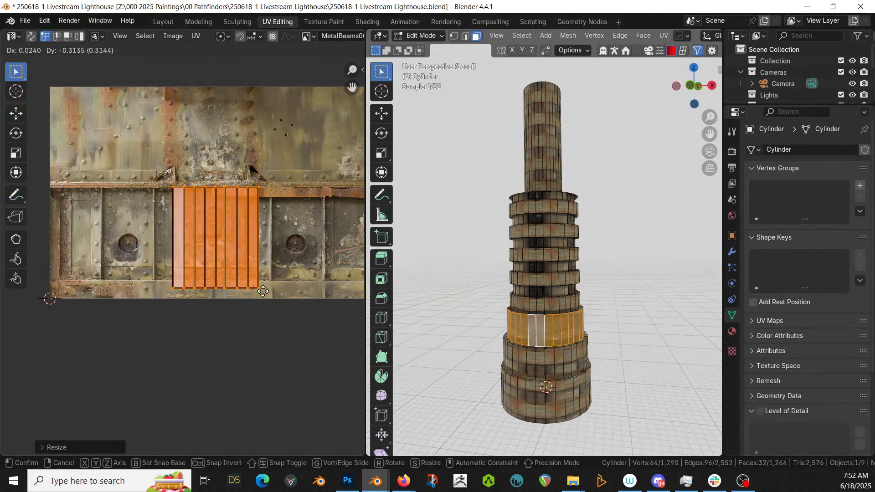
left_click(263, 293)
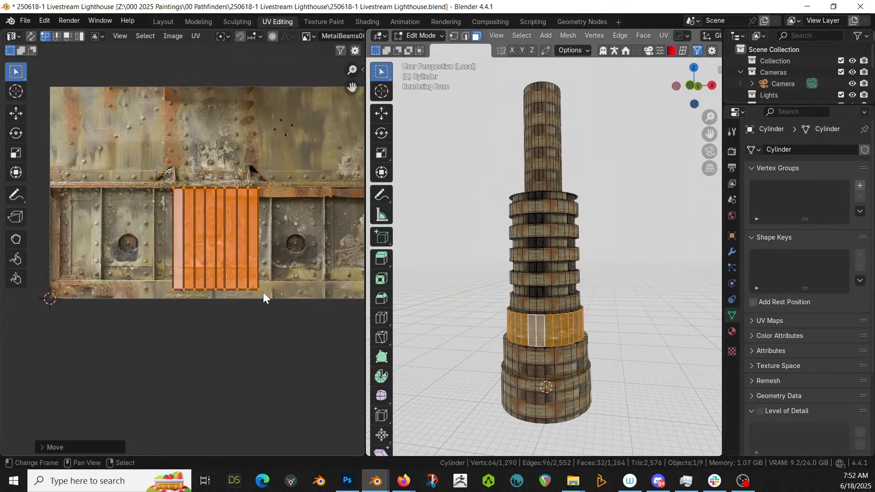
Nudge the band's UVs slightly so they line up with the texture's central panel beneath the rusty beam
middle_click_drag(264, 300, 186, 301)
scroll(523, 332, "up", 5)
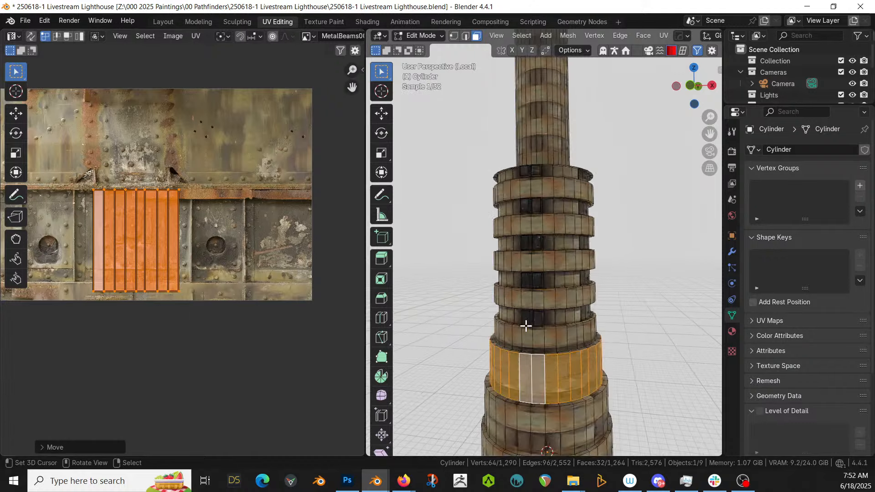
middle_click_drag(523, 336, 433, 280)
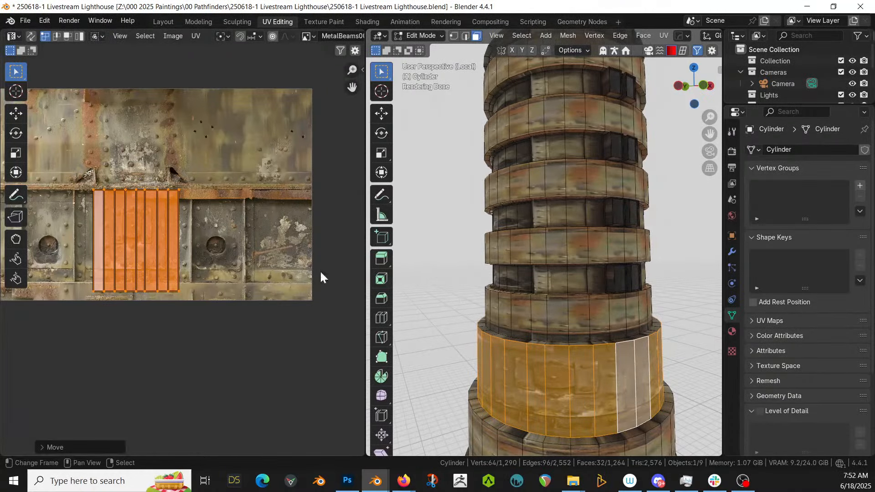
scroll(259, 267, "up", 1)
key("g")
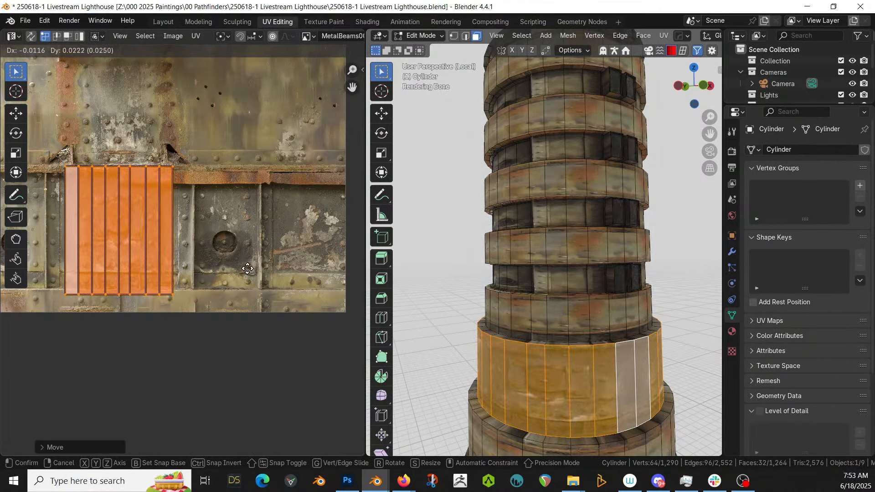
left_click(249, 272)
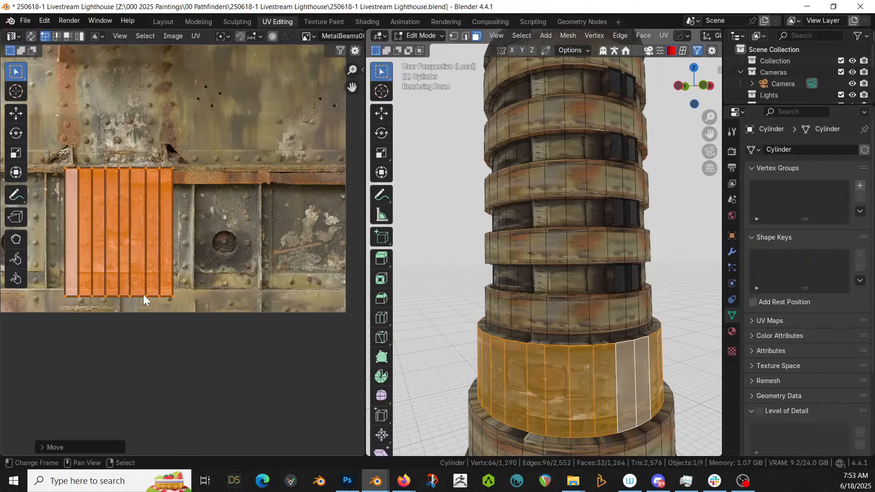
Select the full face loop of the middle tall band in the tower's lower section
key("Tab")
middle_click_drag(568, 338, 685, 321)
scroll(685, 321, "down", 5)
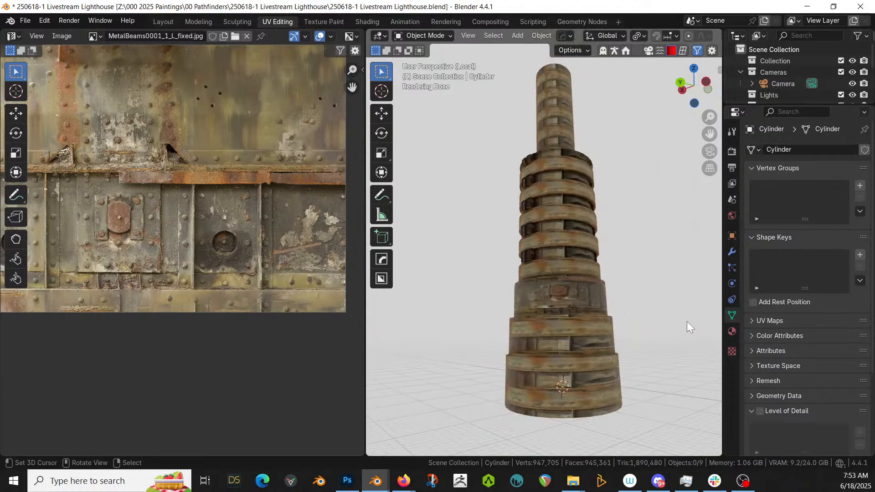
key("Tab")
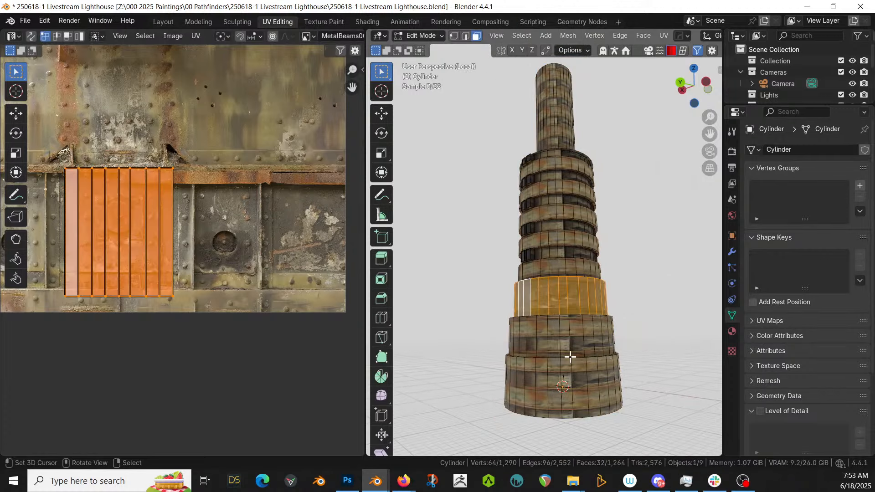
left_click(570, 327)
left_click(569, 336, "alt")
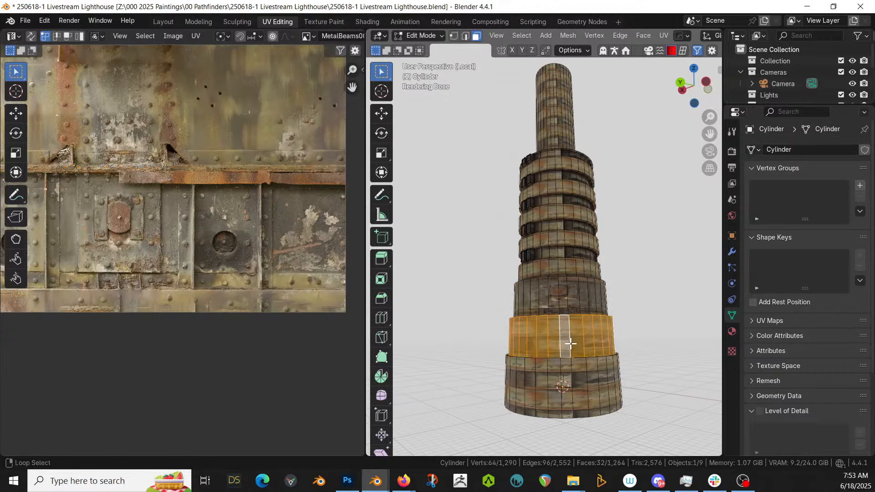
Move the middle band's UVs up to the metal texture, scale them down along Y and place them in its upper half
scroll(259, 293, "down", 4)
key("g")
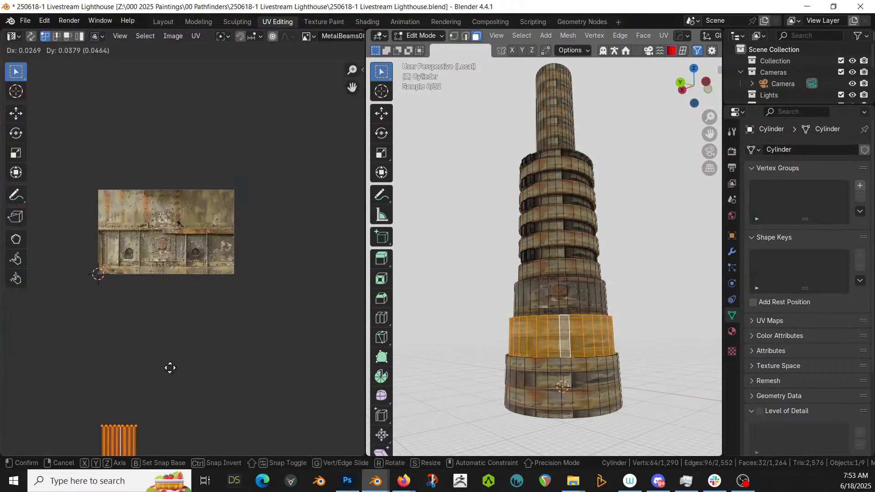
left_click(200, 158)
key("s")
key("y")
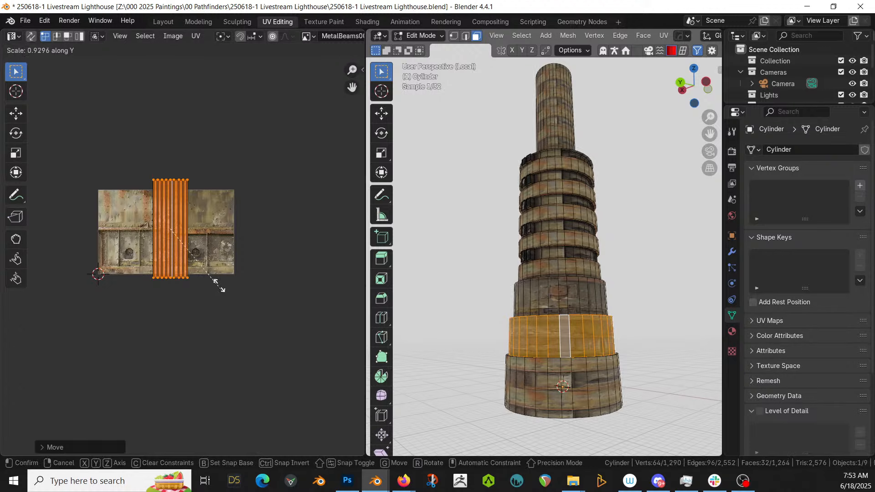
left_click(195, 234)
key("g")
left_click(188, 209)
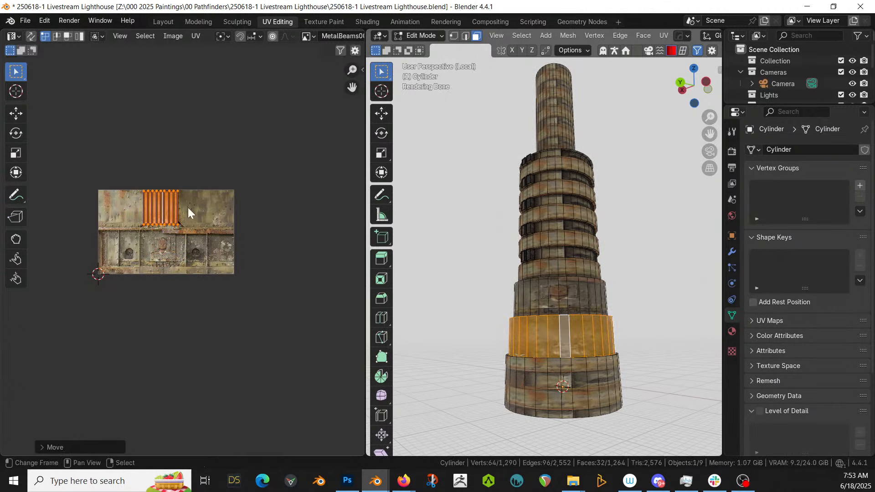
Enlarge the middle band's UVs by about 1.11 and align them between the two rusty vertical strips of the texture
key("KP_Decimal")
scroll(225, 249, "down", 4)
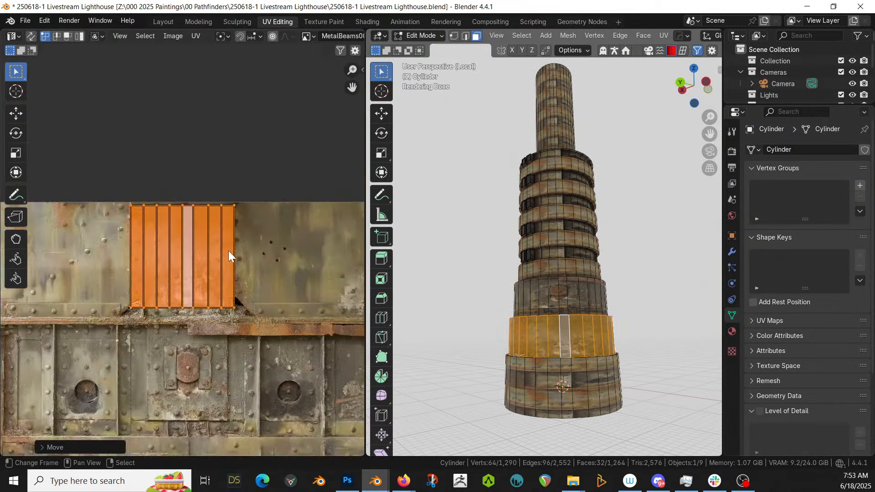
scroll(228, 256, "down", 2)
key("g")
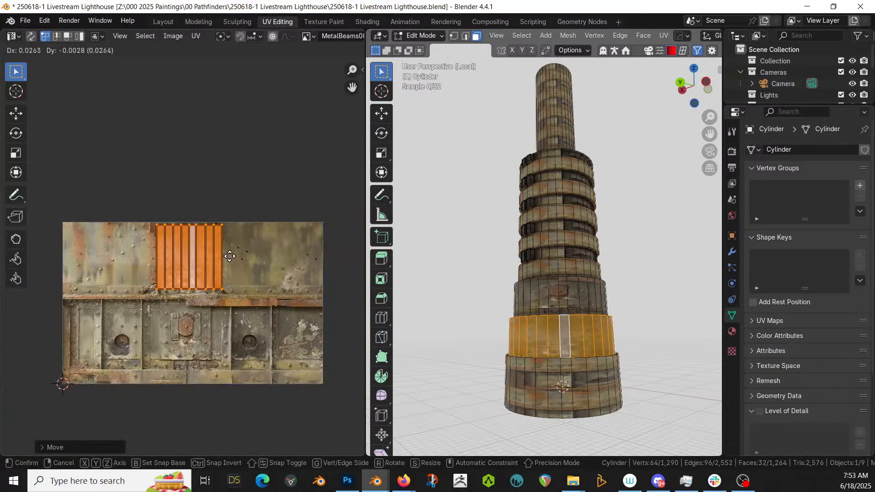
left_click(228, 256)
key("s")
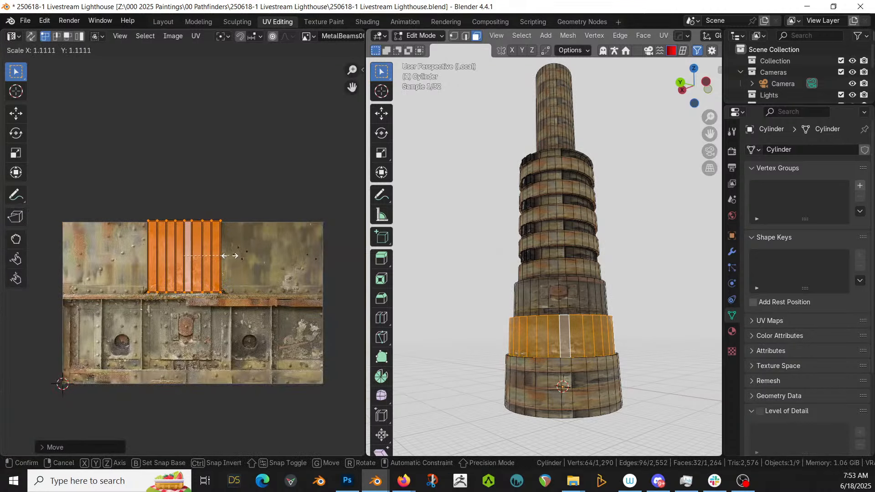
left_click(230, 257)
key("g")
left_click(230, 256)
Deselect the middle band and select the full face loop of the bottom tall band
key("Tab")
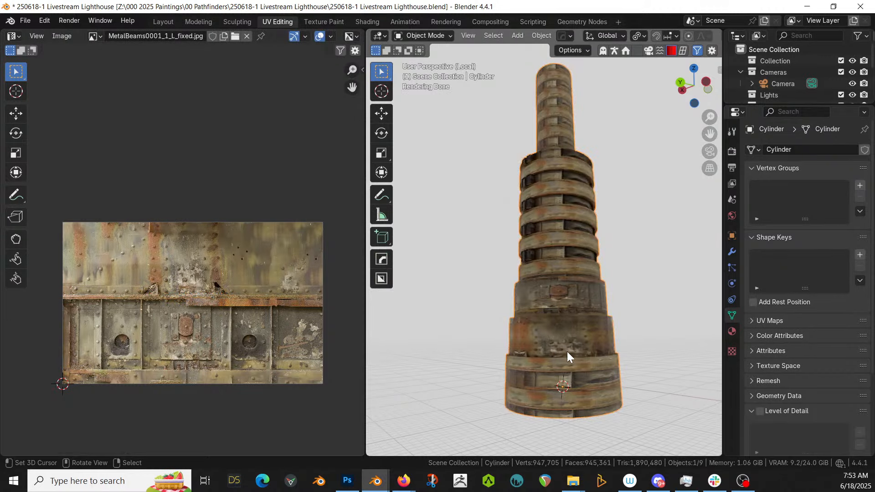
middle_click_drag(566, 351, 456, 349)
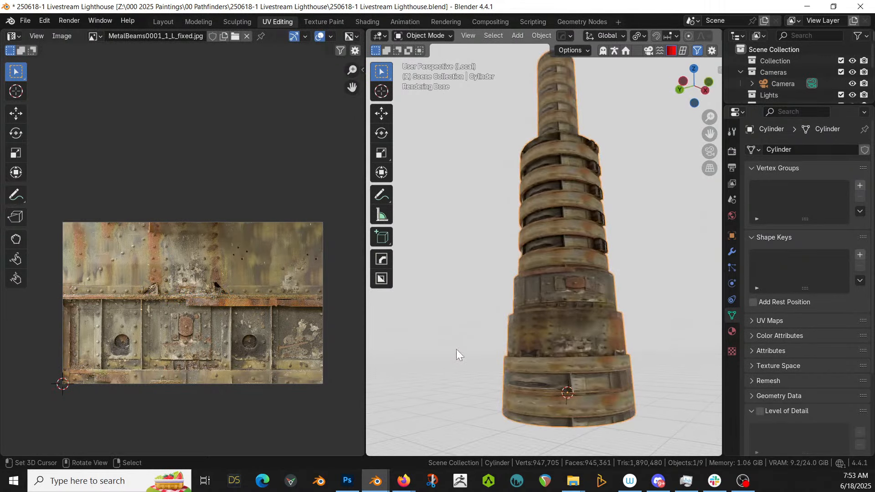
scroll(482, 348, "up", 3)
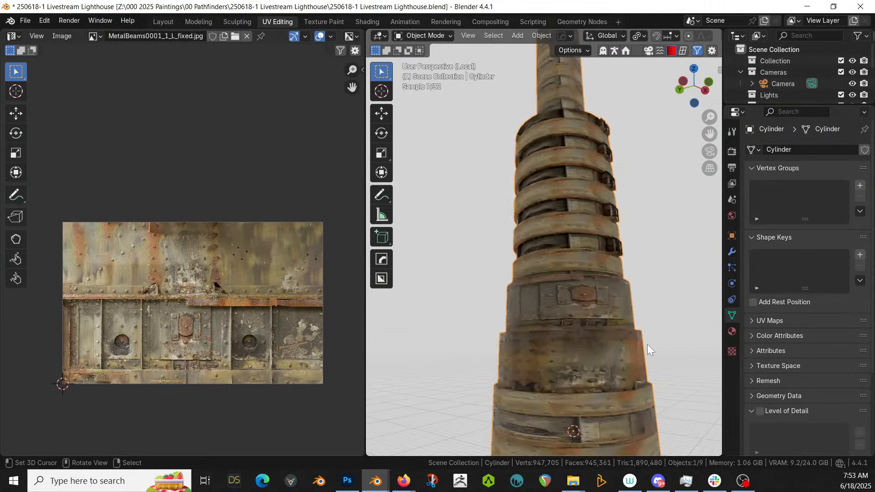
middle_click_drag(647, 343, 529, 271)
scroll(512, 313, "up", 3)
key("Tab")
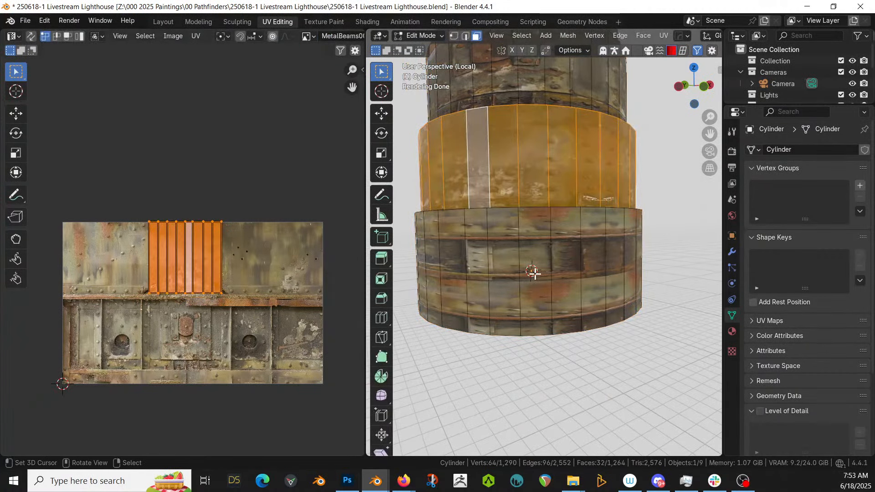
right_click(535, 274)
key("alt+a")
left_click(534, 273, "alt")
Move the bottom band's UVs about 3.8 units up and 0.38 across, and scale them down along Y
scroll(296, 313, "down", 6)
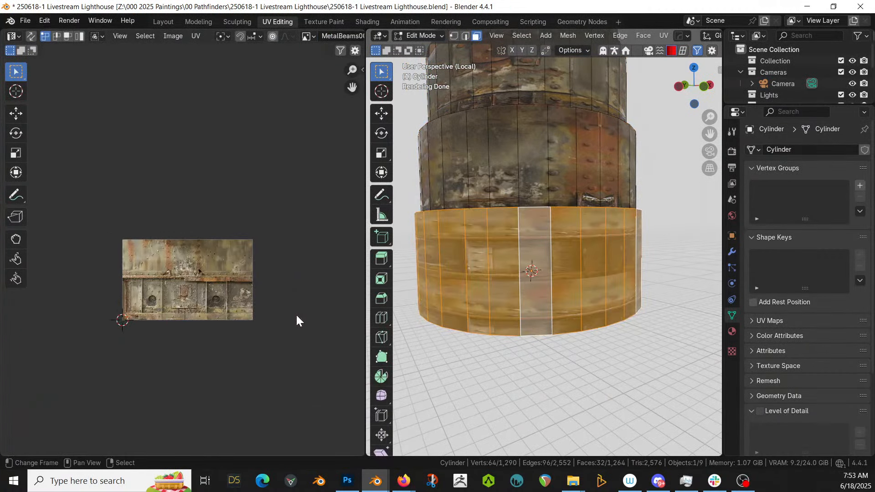
key("g")
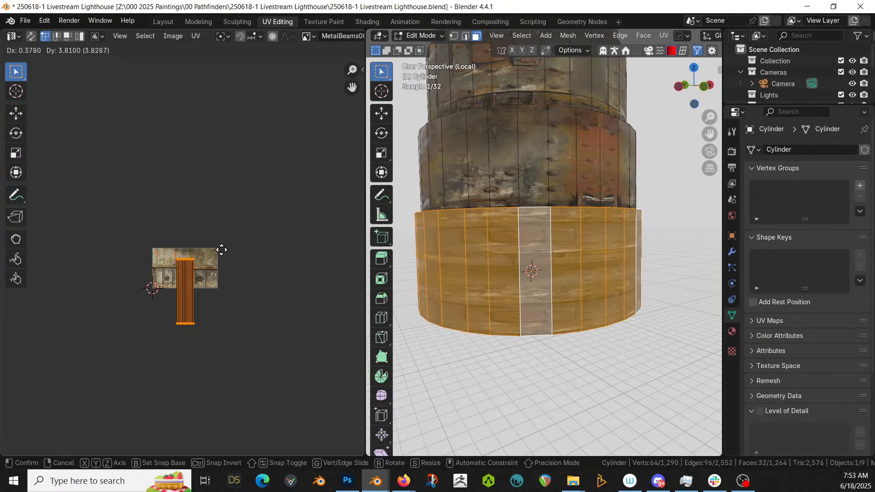
left_click(221, 248)
key("s")
key("y")
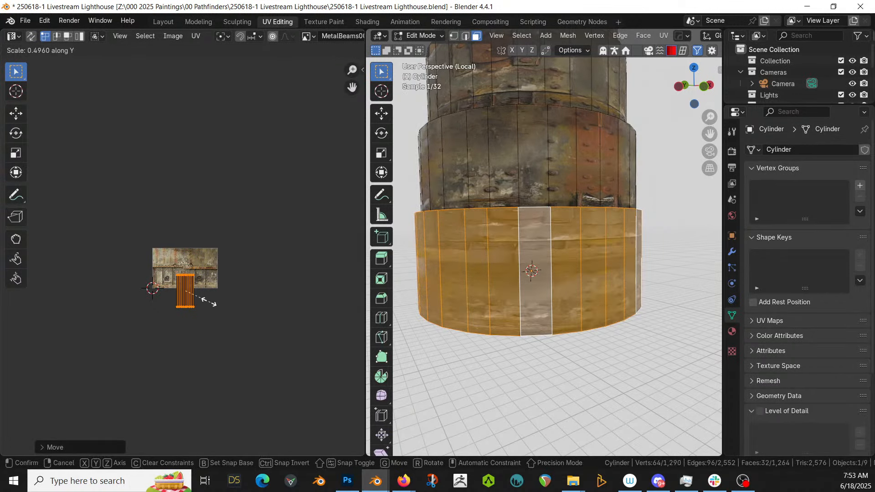
left_click(199, 296)
Move the bottom band's UVs over the dark riveted panel with the round recess, just right of the texture's central panel
scroll(205, 300, "up", 6)
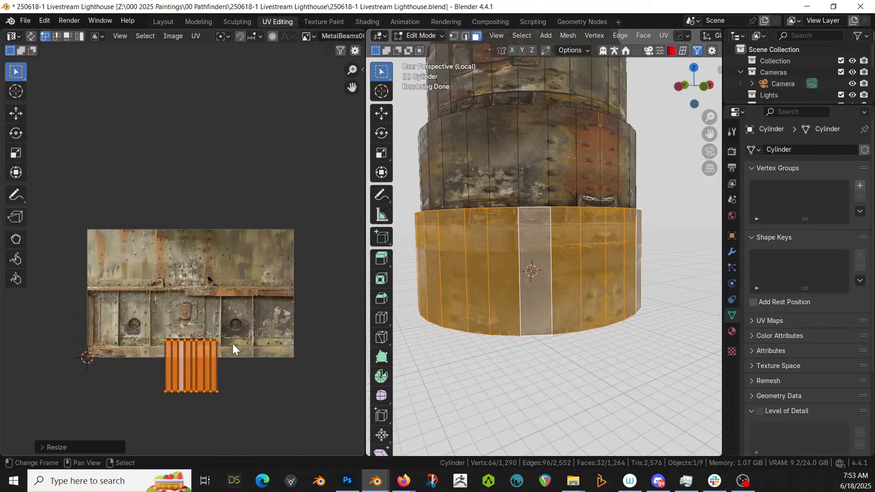
key("g")
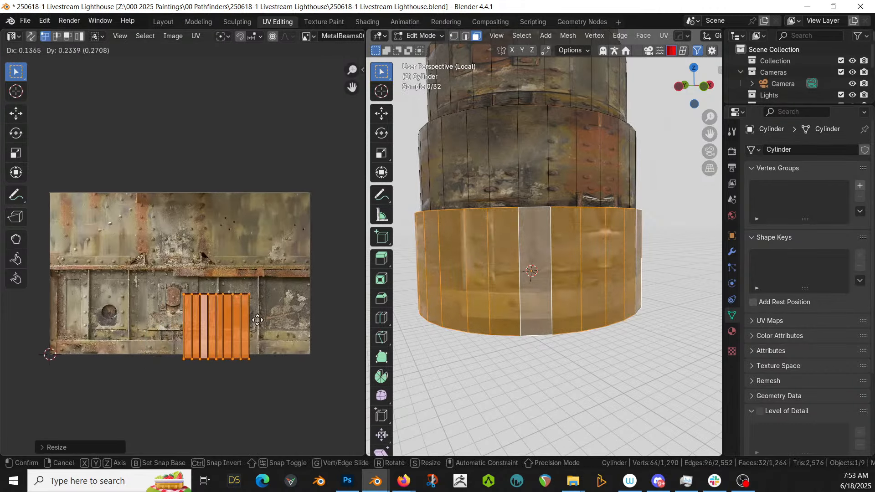
left_click(279, 307)
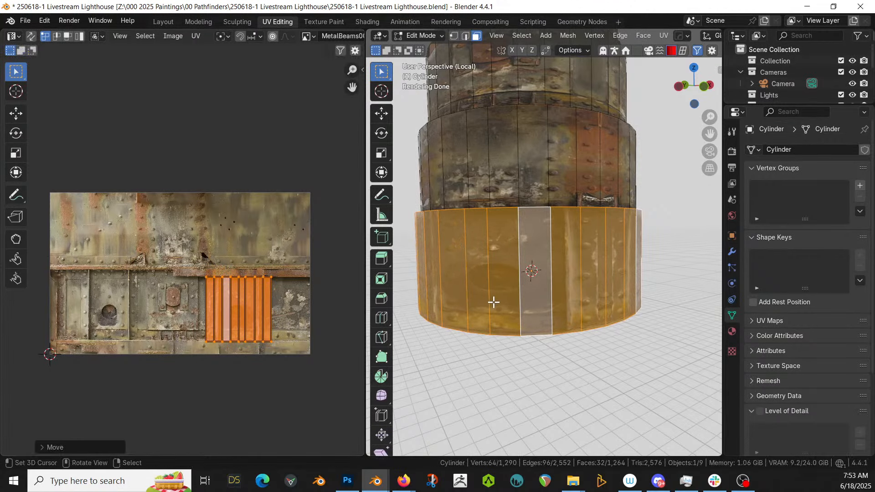
Select the ledge face loop on top of the bottom band and extend the selection to all faces with a similar normal
key("Tab")
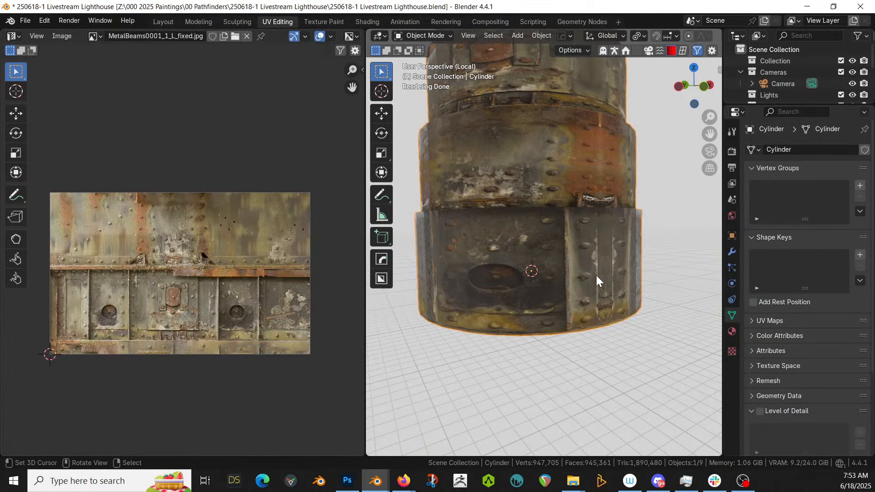
scroll(596, 275, "down", 3)
scroll(574, 318, "up", 2)
middle_click_drag(569, 329, 460, 313)
middle_click_drag(523, 299, 518, 314)
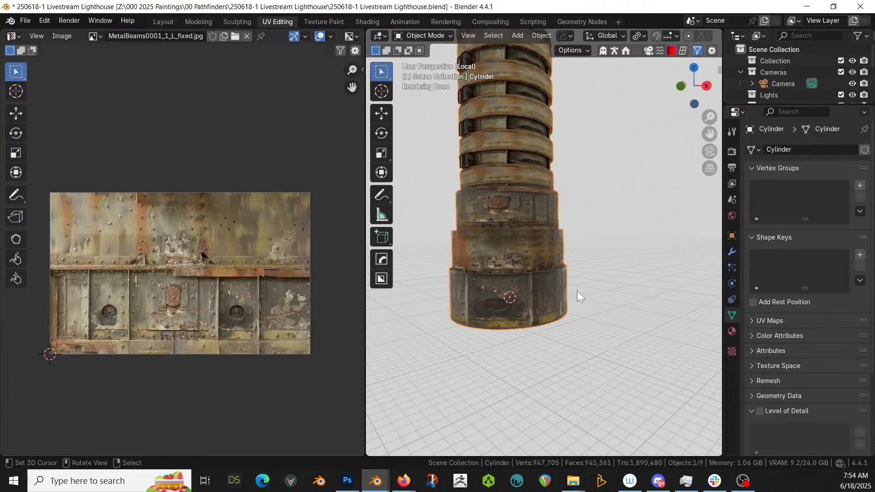
middle_click_drag(576, 290, 564, 320)
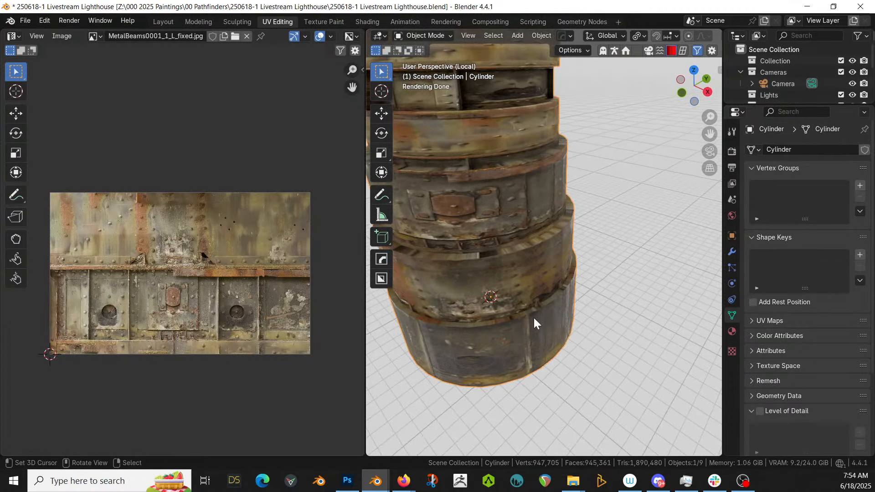
key("Tab")
left_click(516, 314, "alt")
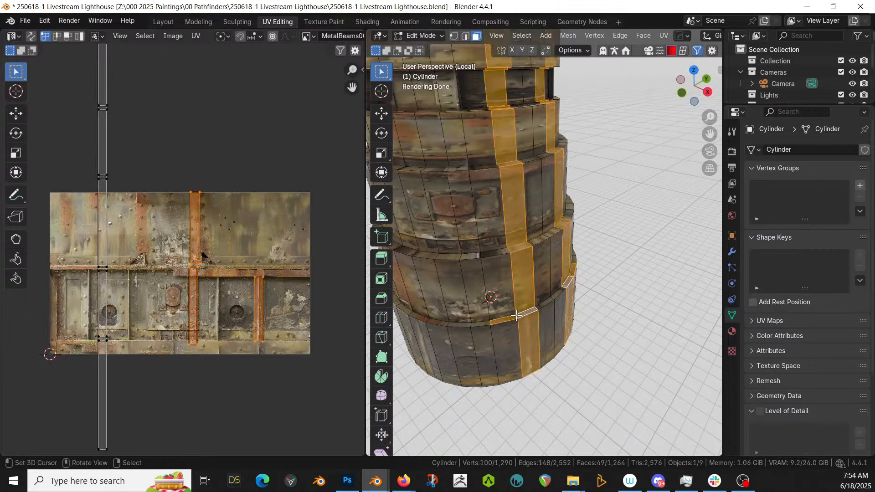
key("alt+a")
left_click(515, 316, "alt")
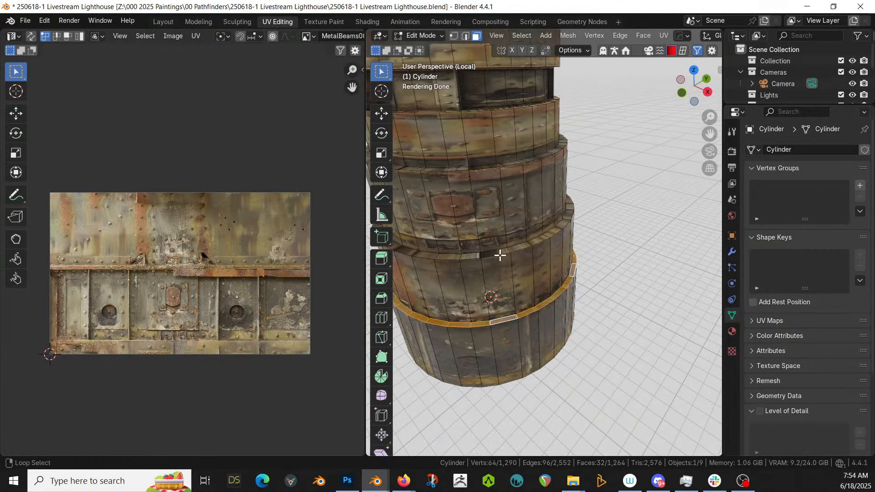
key("shift+g")
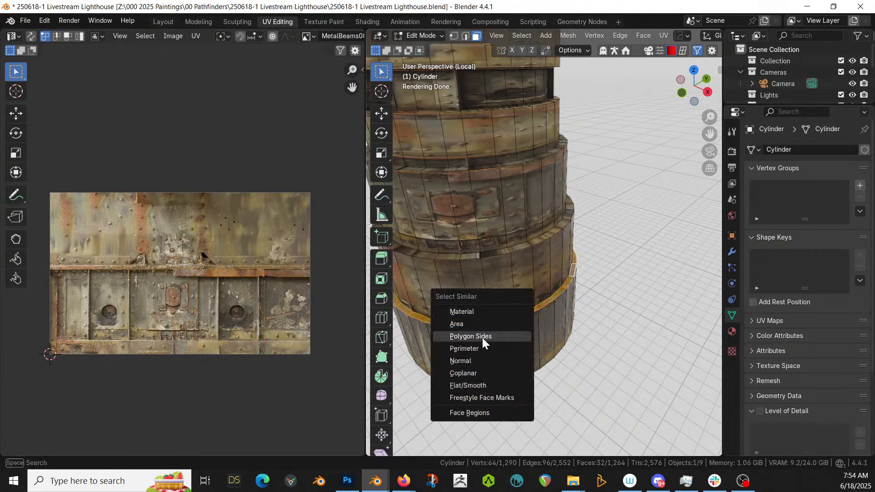
left_click(480, 356)
Unwrap the ledge faces with Cube Projection and move all their UVs onto the plain upper-right area of the metal texture
key("u")
mouse_move(479, 356)
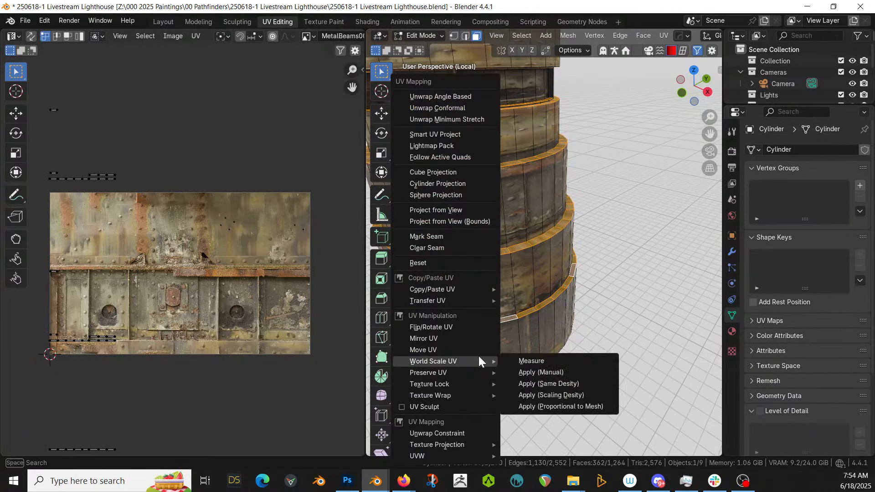
left_click(453, 176)
key("a")
key("g")
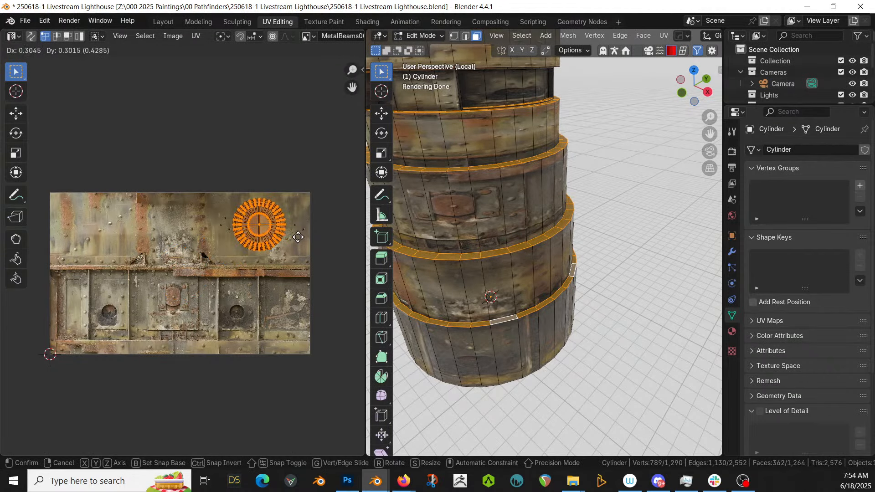
left_click(298, 236)
Inspect the textured ledges, lower bands and upper shaft of the tower in Object Mode from several angles
key("Tab")
scroll(565, 371, "up", 4)
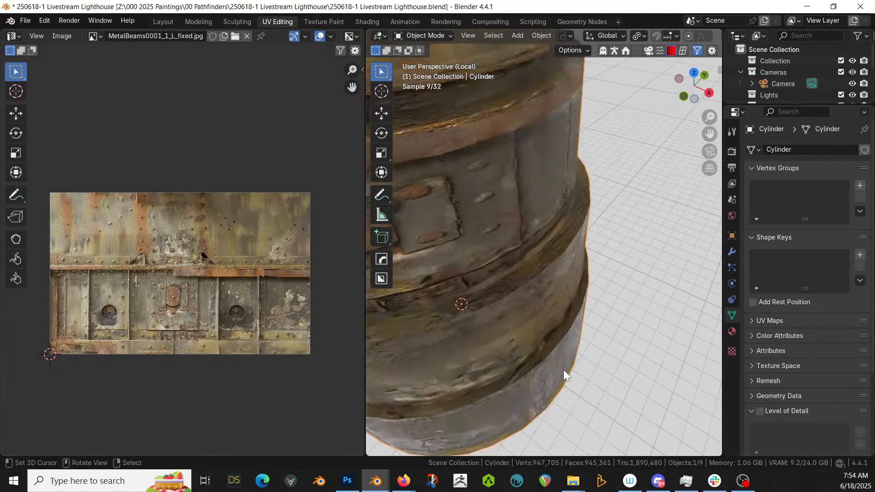
scroll(501, 314, "up", 1)
middle_click_drag(502, 314, 425, 233)
scroll(439, 227, "down", 5)
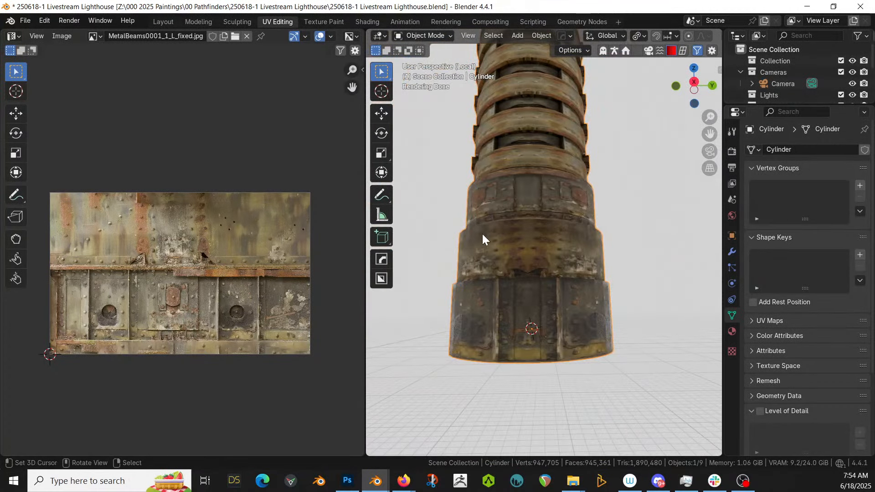
middle_click_drag(482, 234, 480, 368, "shift")
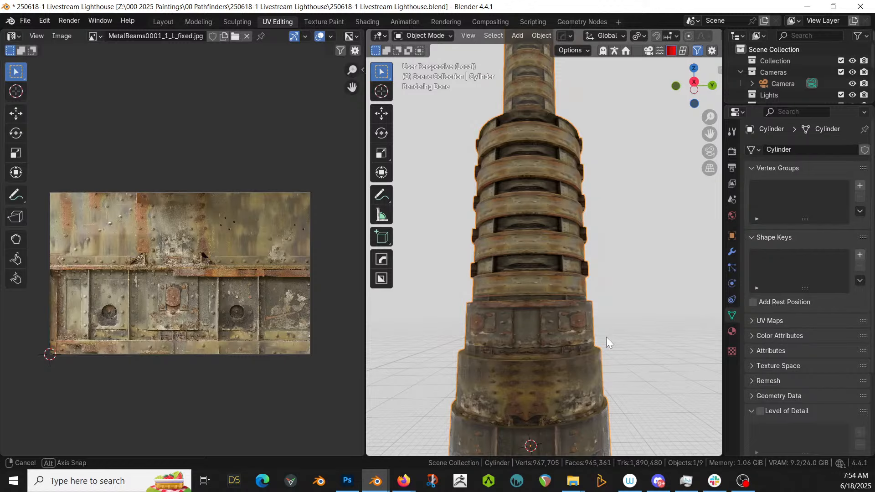
middle_click_drag(606, 337, 621, 350)
middle_click_drag(515, 207, 521, 442, "shift")
middle_click_drag(557, 307, 561, 337)
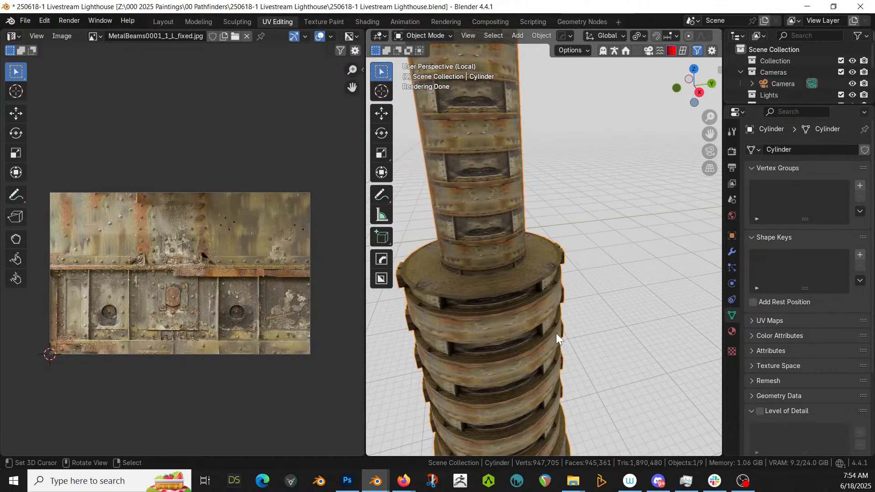
middle_click_drag(523, 290, 560, 268)
scroll(514, 262, "up", 2)
Put the tower into Edit Mode with edge selection and select a vertical edge on the upper shaft
key("Tab")
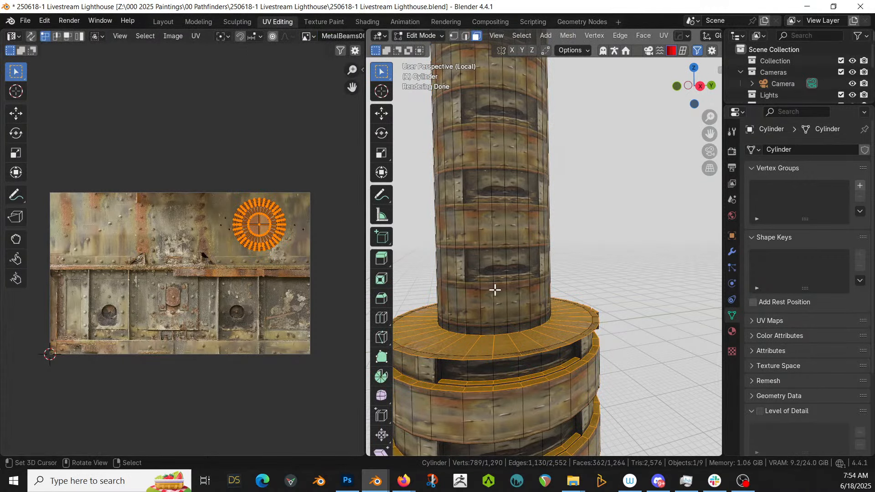
scroll(497, 284, "up", 1)
mouse_move(495, 290)
middle_mouse_down()
mouse_move(497, 282)
mouse_move(498, 299)
middle_mouse_up()
key("2")
left_click(480, 316)
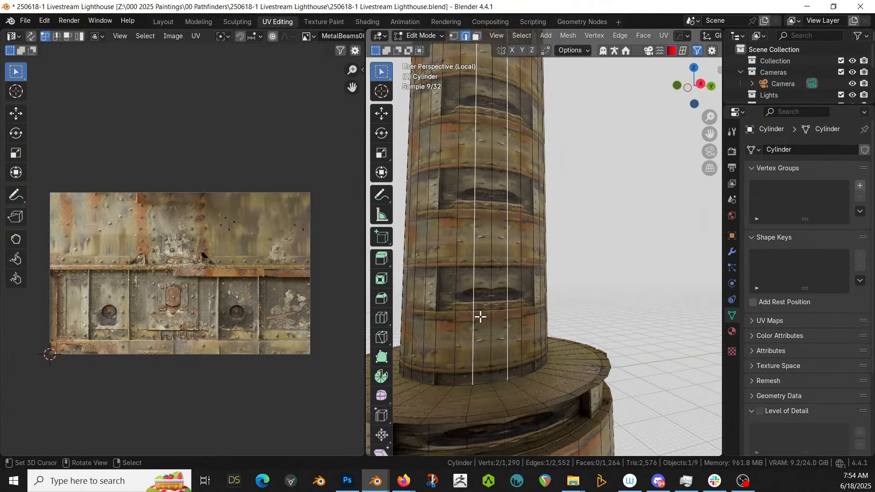
key("alt+a")
left_click(474, 313)
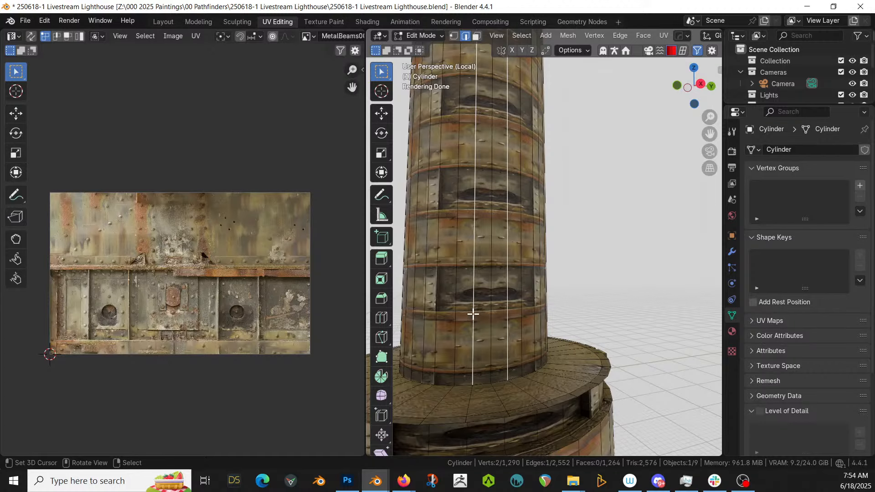
key("ctrl+r")
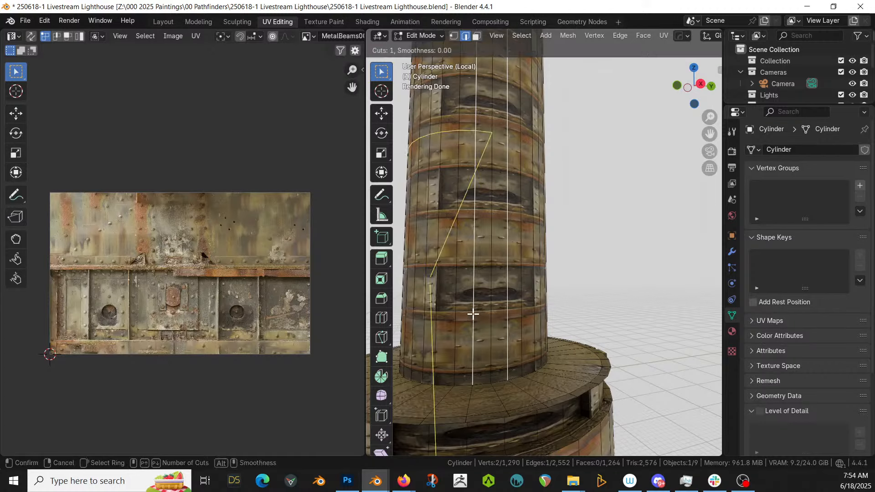
scroll(473, 314, "up", 3)
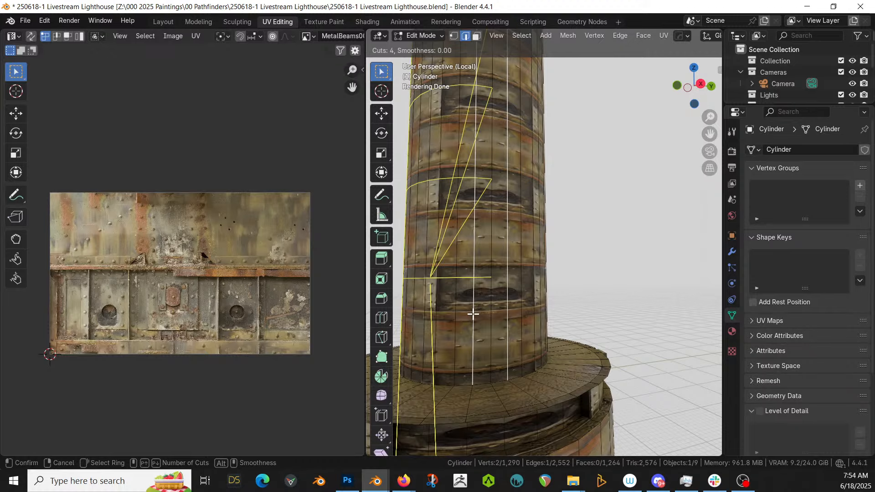
key("Escape")
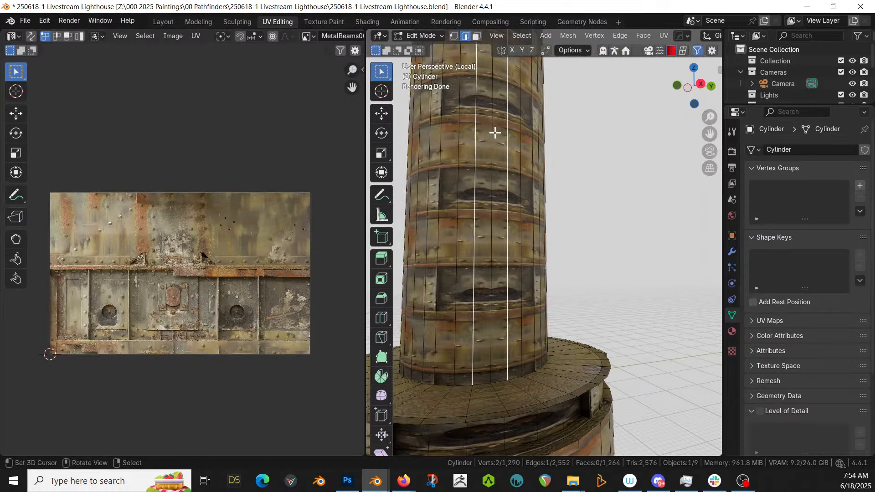
Add 10 evenly spaced horizontal loop cuts around the upper shaft without sliding them
middle_click_drag(513, 136, 519, 449, "shift")
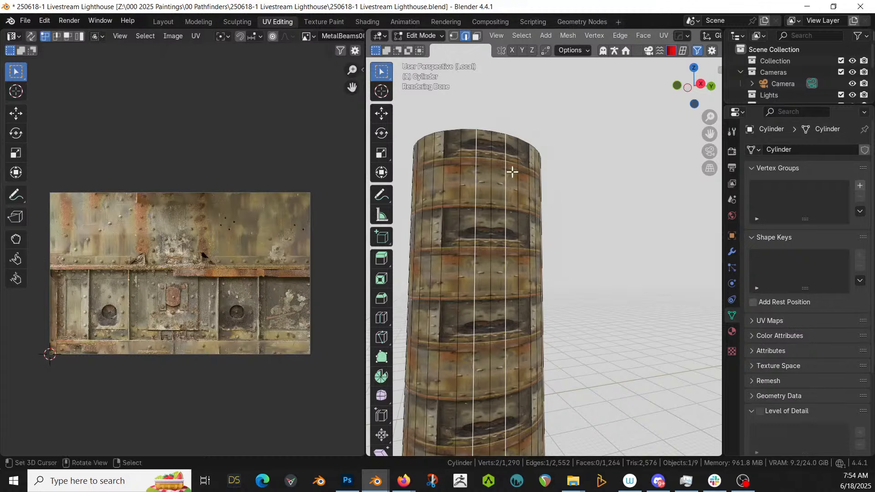
key("ctrl+r")
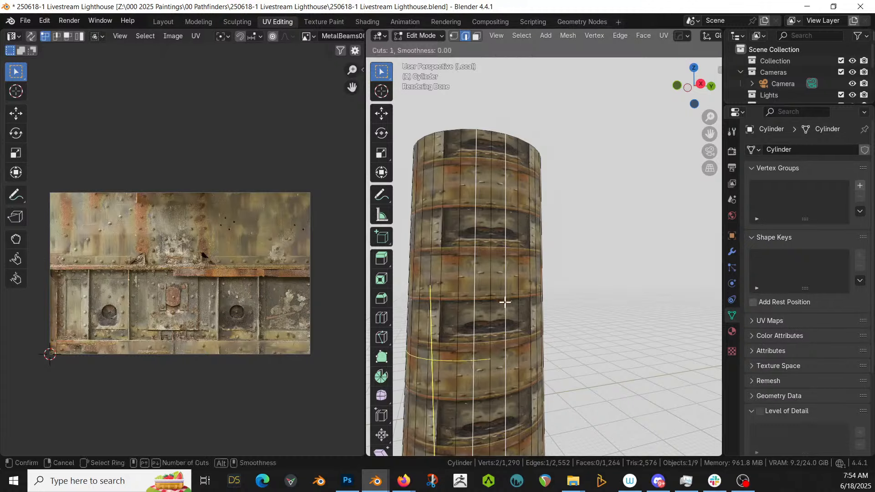
type("10")
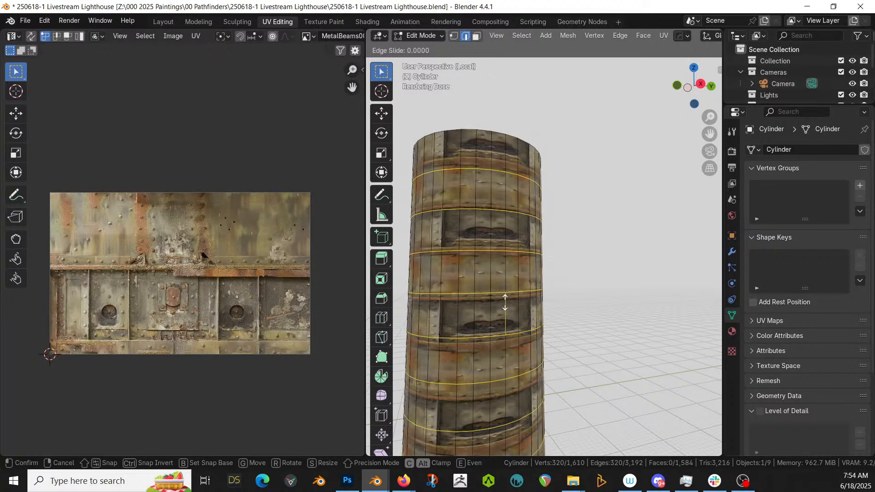
left_click(504, 301)
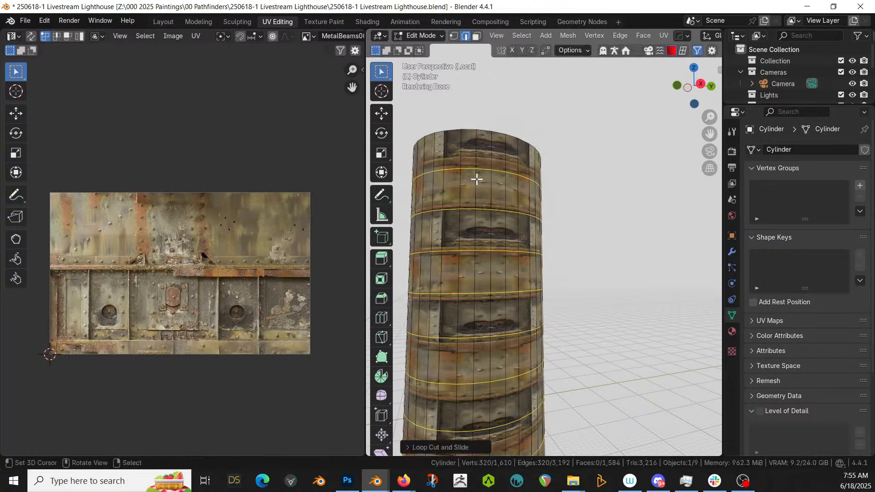
Slide the topmost new edge loop onto the upper edge of the rusty strip beneath the first dark panel row, aligning it in front view
left_click(486, 169)
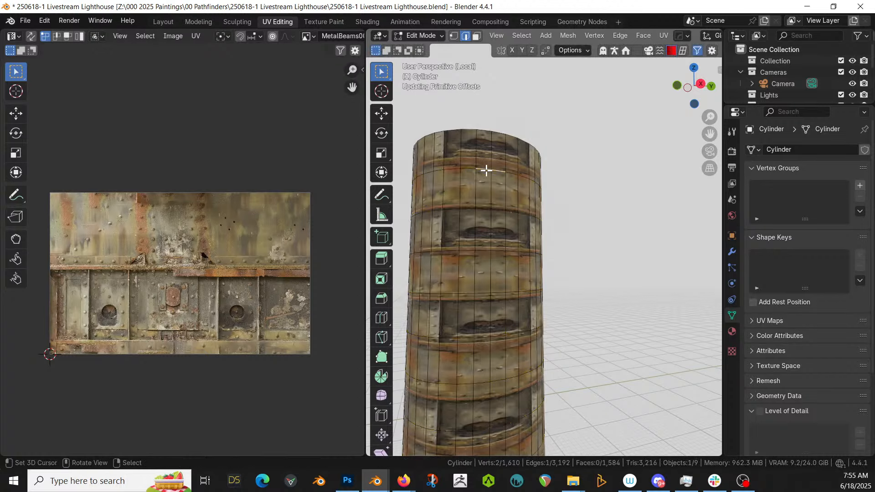
key("alt+a")
key("g")
key("g")
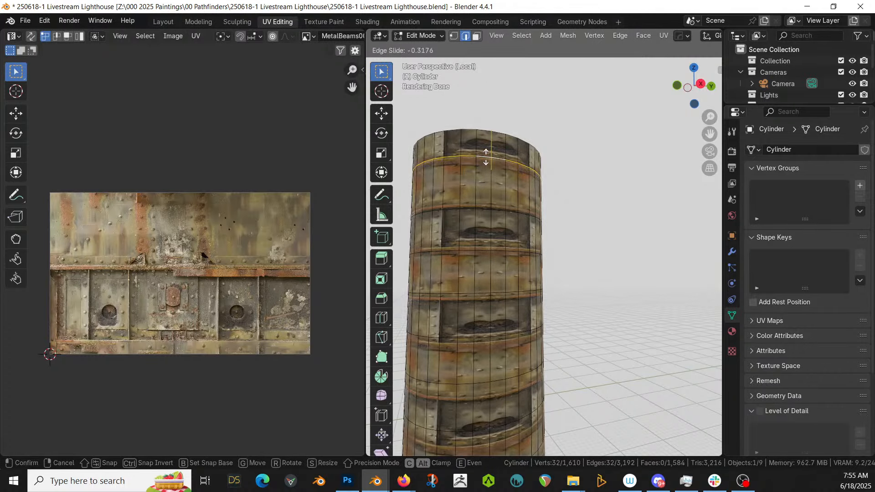
left_click(486, 156)
key("KP_1")
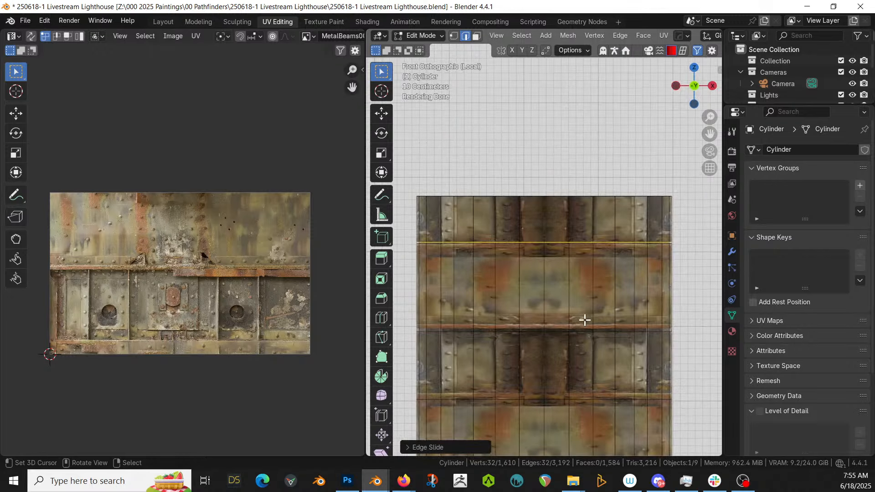
key("g")
key("g")
left_click(582, 317)
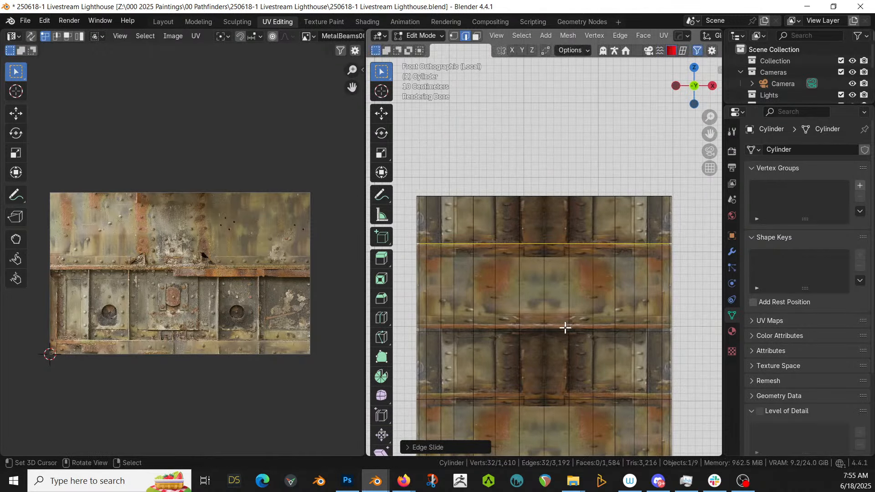
Slide the second edge loop onto the rusty seam between the first plain band and the second dark panel row
left_click(565, 327)
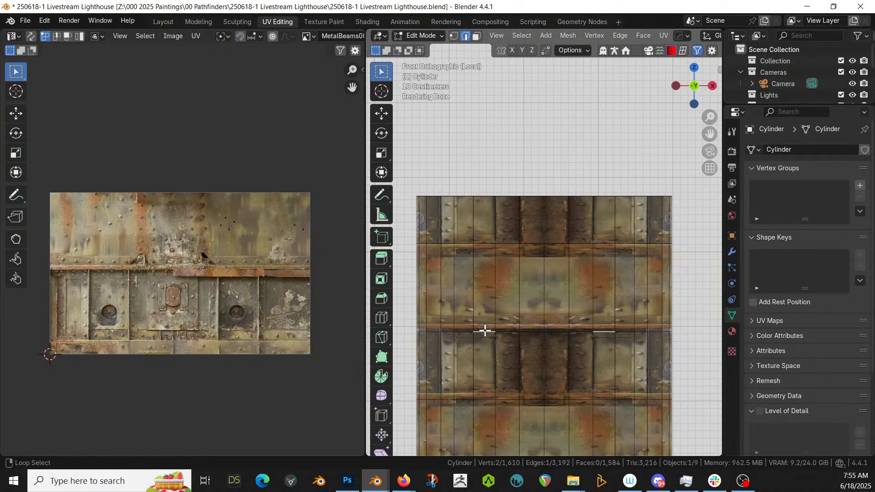
left_click(522, 333, "alt")
key("g")
key("g")
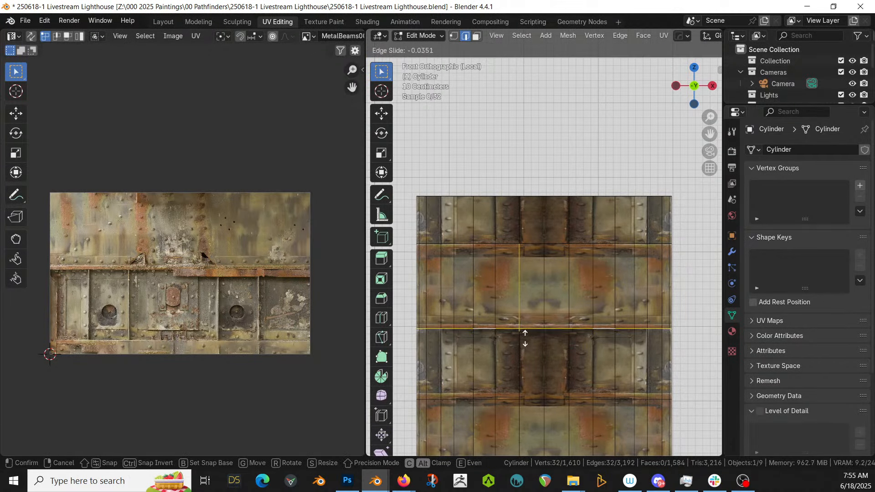
left_click(525, 337)
Slide the third edge loop to the bottom of the second dark panel row and the fourth onto the seam below the second plain band
middle_click_drag(545, 354, 541, 277, "shift")
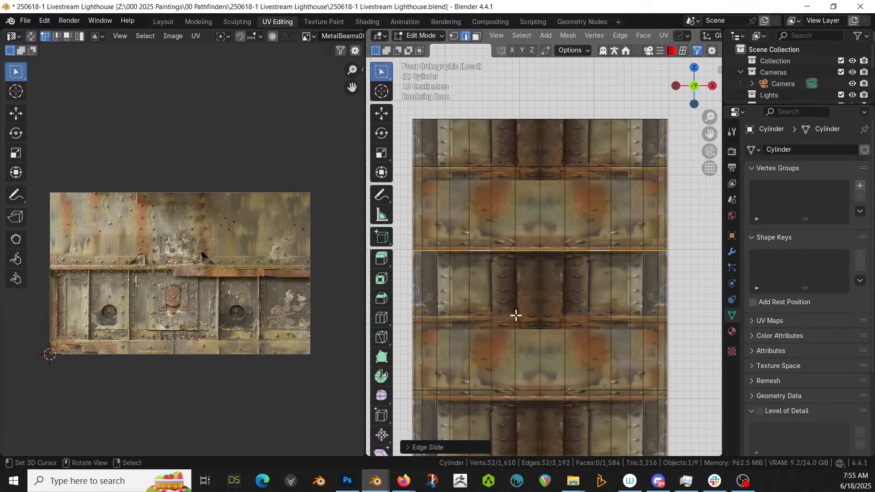
left_click(519, 325, "alt")
key("g")
key("g")
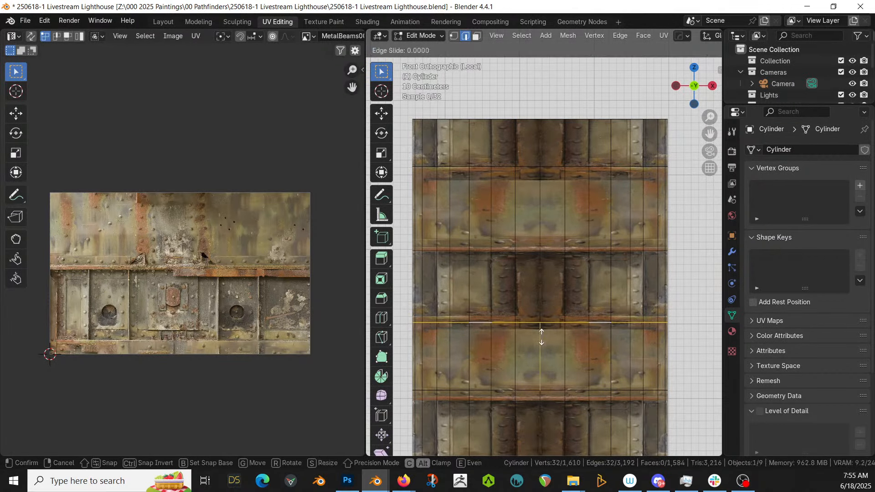
left_click(541, 331)
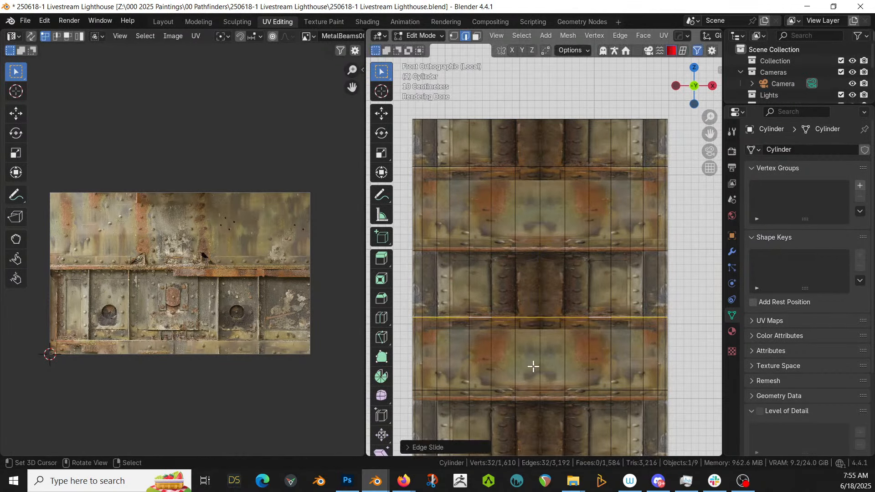
left_click(484, 389, "alt")
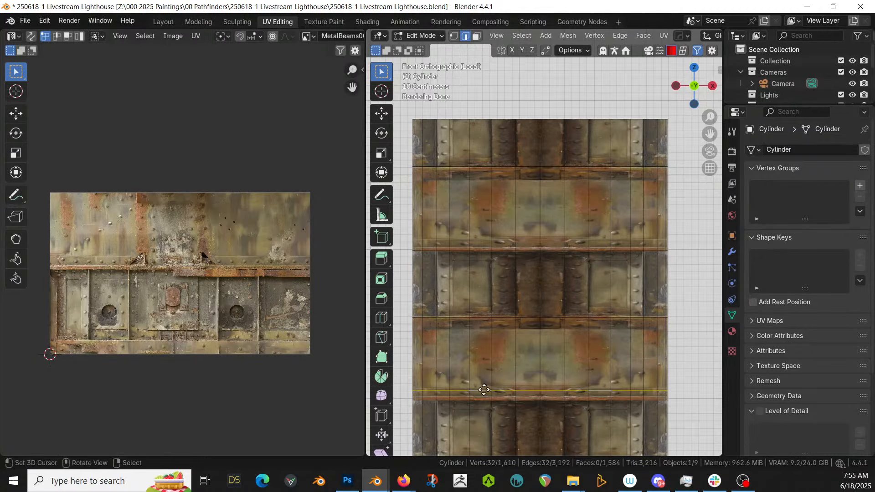
key("g")
key("g")
left_click(486, 399)
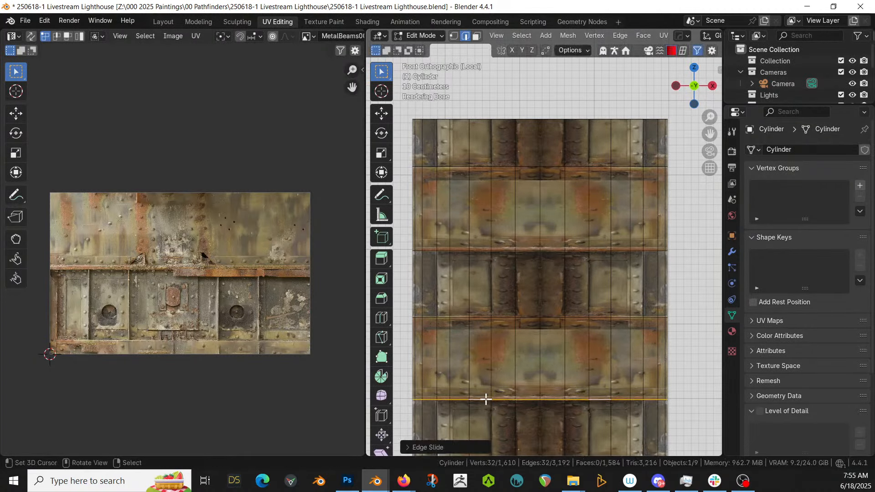
Slide the fifth edge loop to the bottom of the third dark panel row and the sixth onto the seam below the third plain band
middle_click_drag(535, 381, 508, 213, "shift")
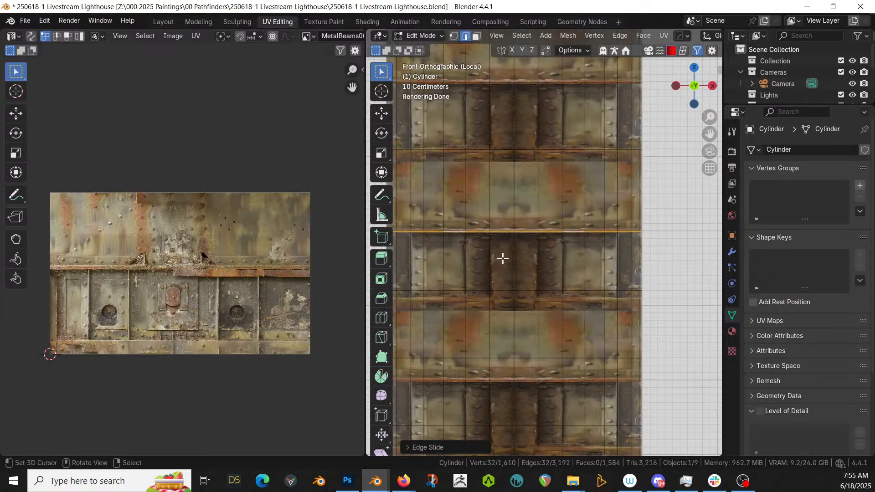
left_click(478, 290, "alt")
key("g")
key("g")
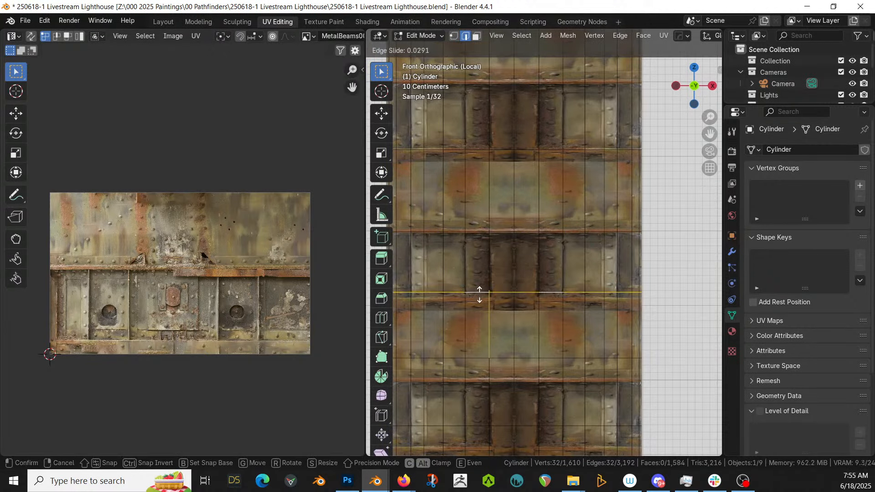
left_click(480, 299)
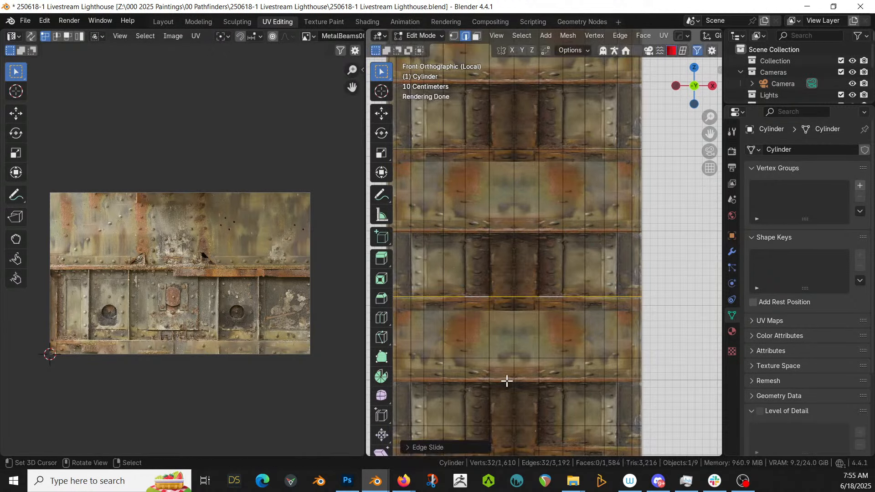
left_click(468, 357, "alt")
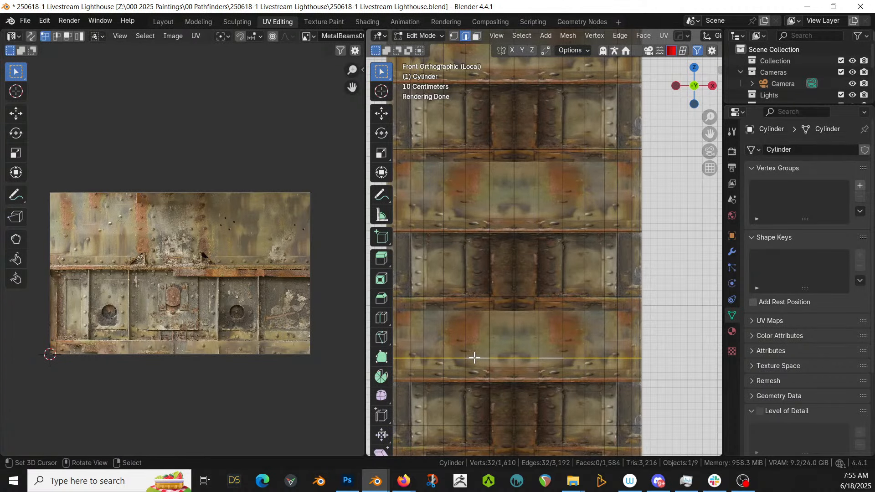
key("g")
key("g")
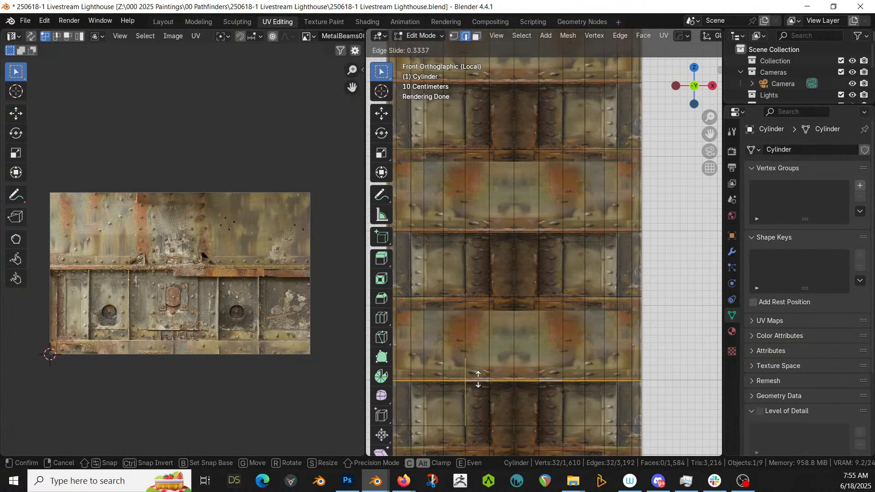
left_click(479, 378)
Slide the seventh edge loop down onto the rusty strip at the bottom of the fourth dark panel row
middle_click_drag(508, 370, 520, 310, "shift")
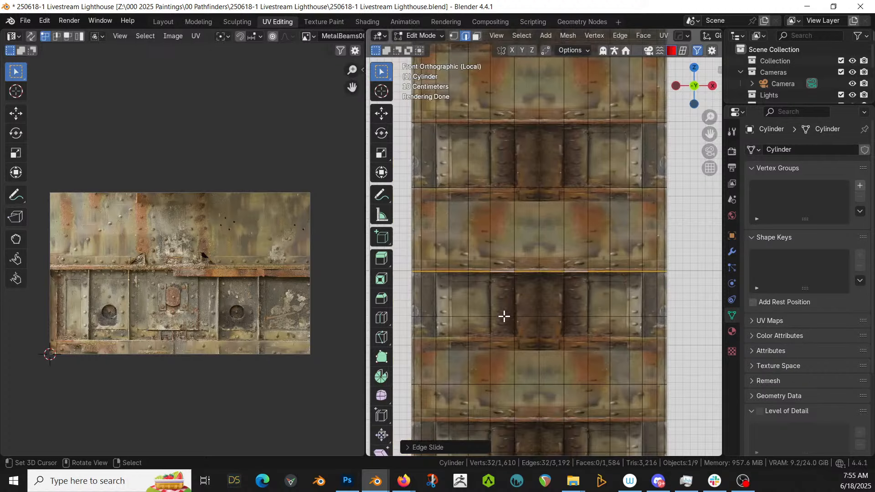
left_click(503, 316)
left_click(504, 316, "alt")
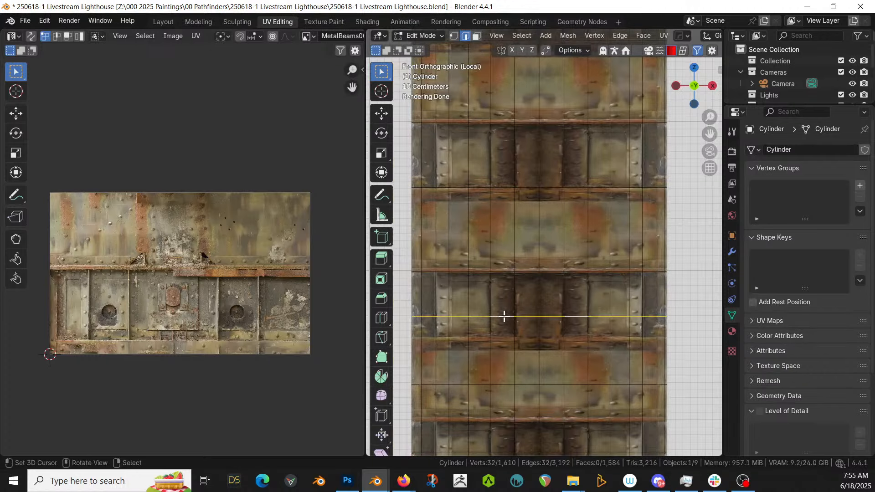
key("g")
key("g")
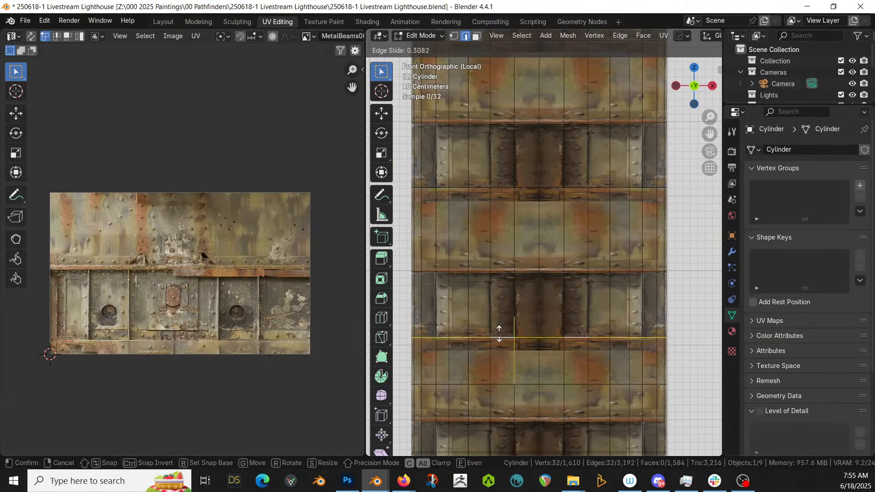
left_click(500, 331)
Slide the eighth edge loop down onto the rusty seam between the fourth plain band and the fifth dark panel row
middle_click_drag(519, 332, 512, 286, "shift")
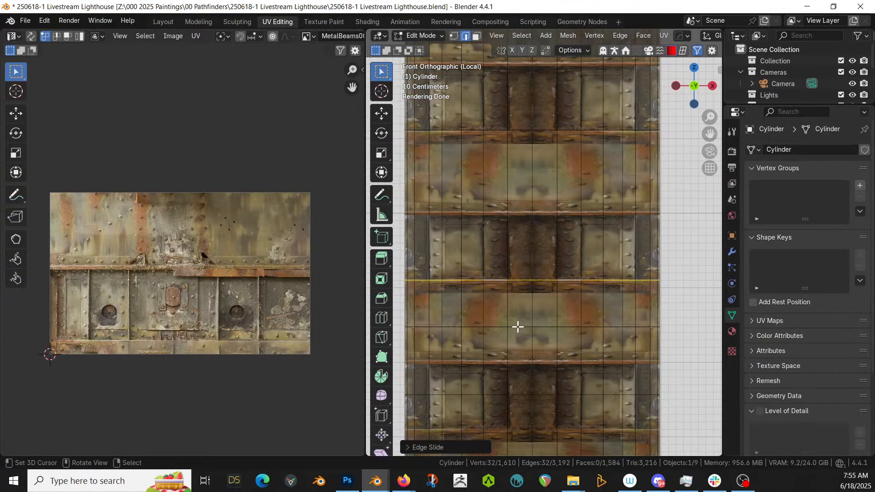
left_click(518, 327)
left_click(517, 327, "alt")
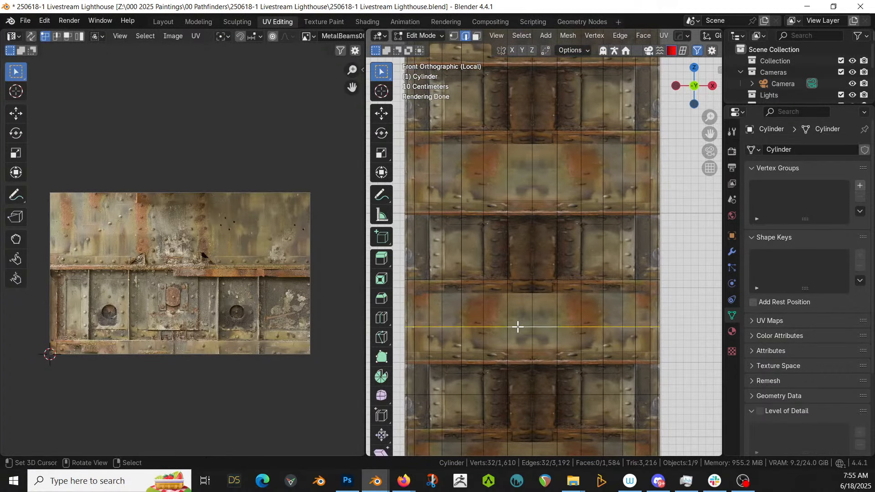
key("g")
key("g")
left_click(517, 356)
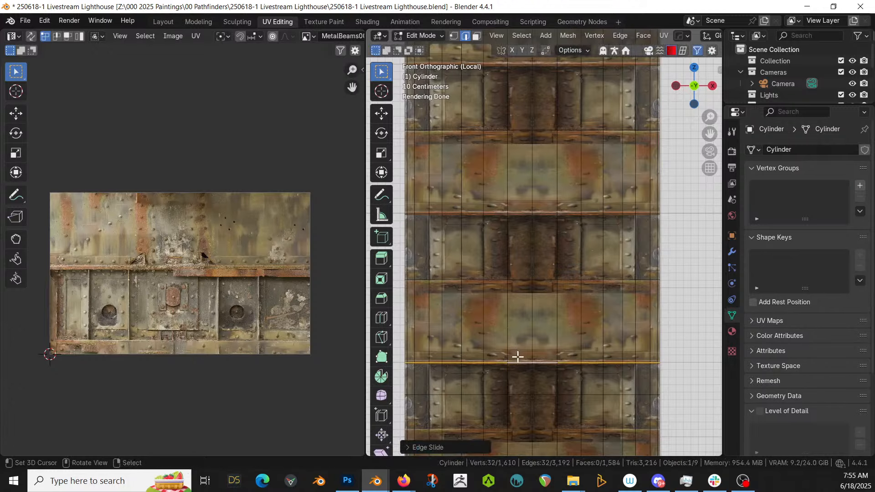
Slide the ninth edge loop down onto the rusty strip at the bottom of the fifth dark panel row
middle_click_drag(536, 354, 553, 260, "shift")
key("alt+a")
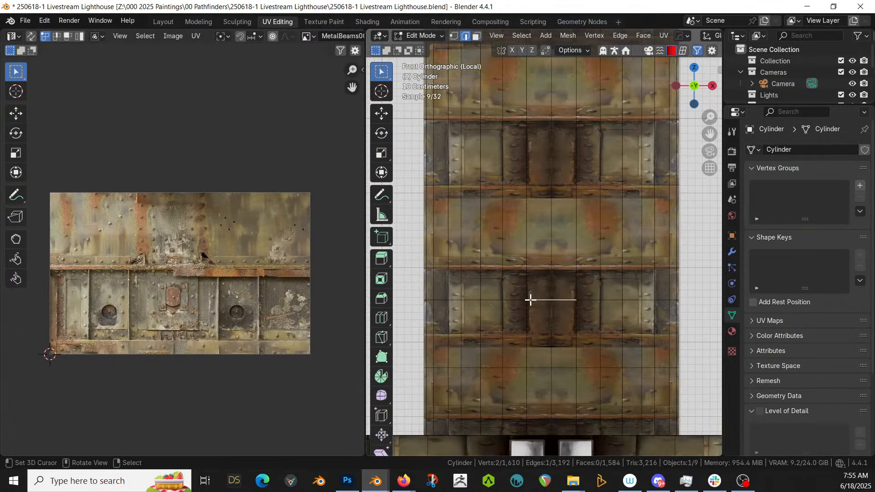
left_click(532, 301, "alt")
key("g")
key("g")
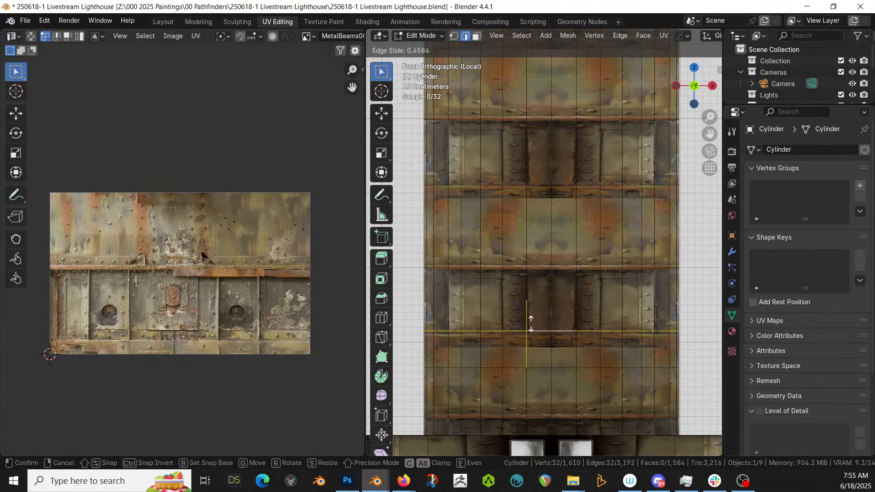
left_click(528, 329)
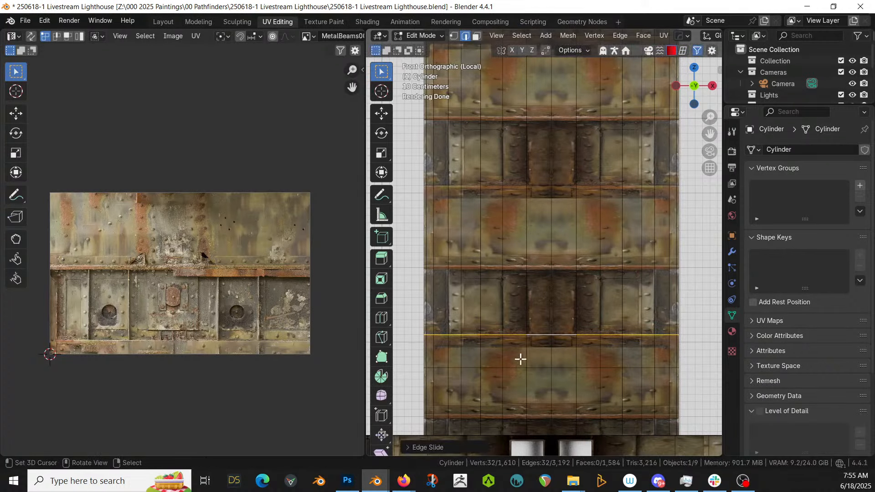
Slide the tenth edge loop down onto the rusty seam below the fifth plain band
left_click(505, 367)
left_click(505, 368, "alt")
key("g")
key("g")
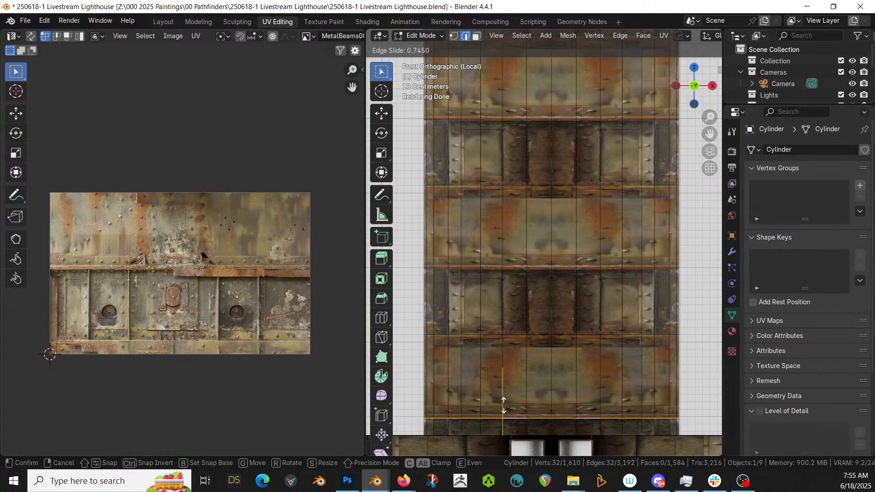
left_click(503, 406)
Extrude the face loops of all five plain bands outward along their normals by about 0.1 m
scroll(531, 287, "down", 5)
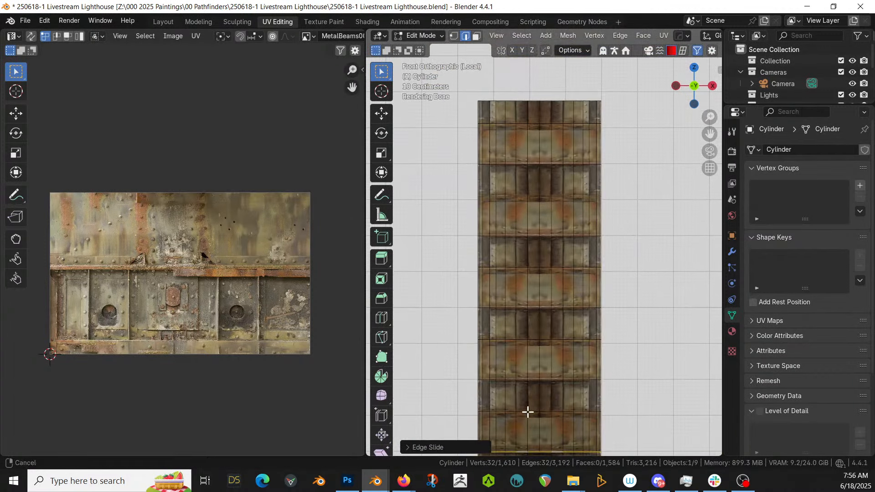
key("3")
left_click(527, 388, "alt")
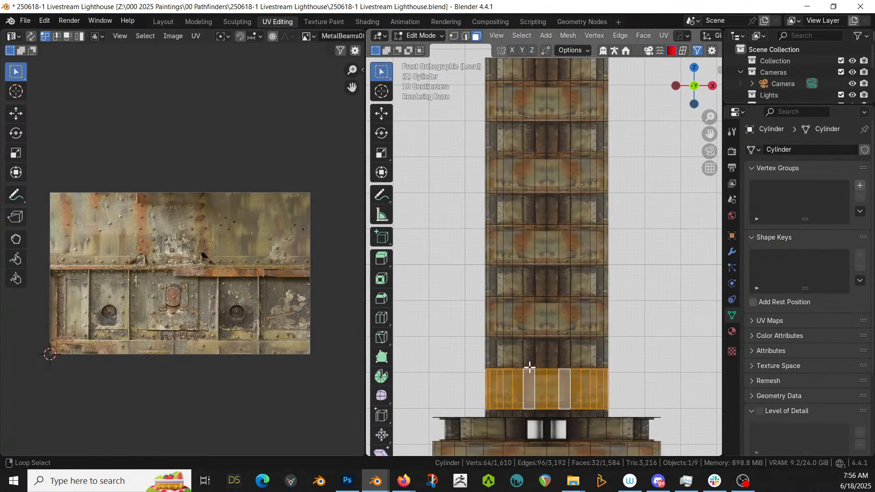
left_click(534, 318, "alt+shift")
left_click(538, 244, "alt+shift")
left_click(540, 174, "alt+shift")
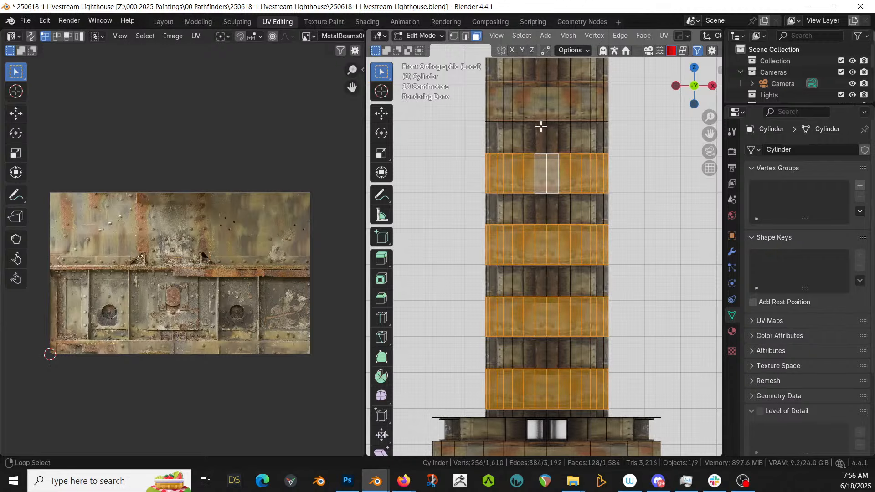
left_click(541, 104, "alt+shift")
middle_click_drag(541, 104, 541, 181, "shift")
key("alt+e")
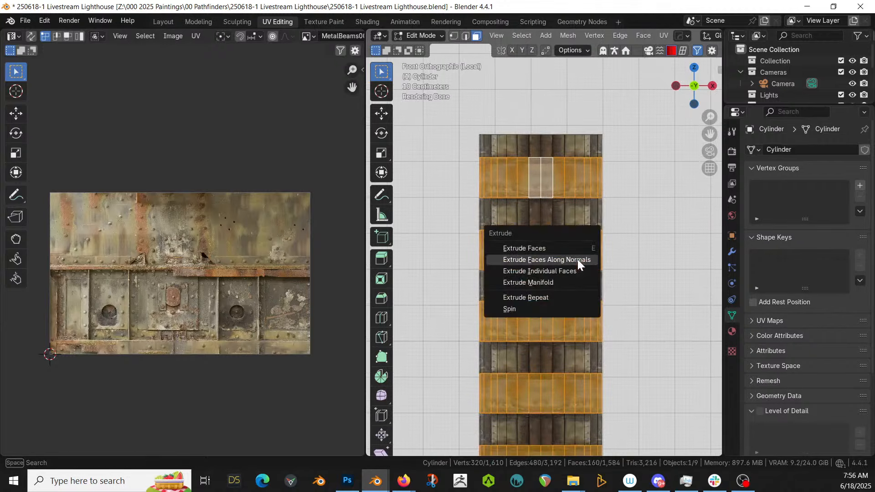
left_click(579, 260)
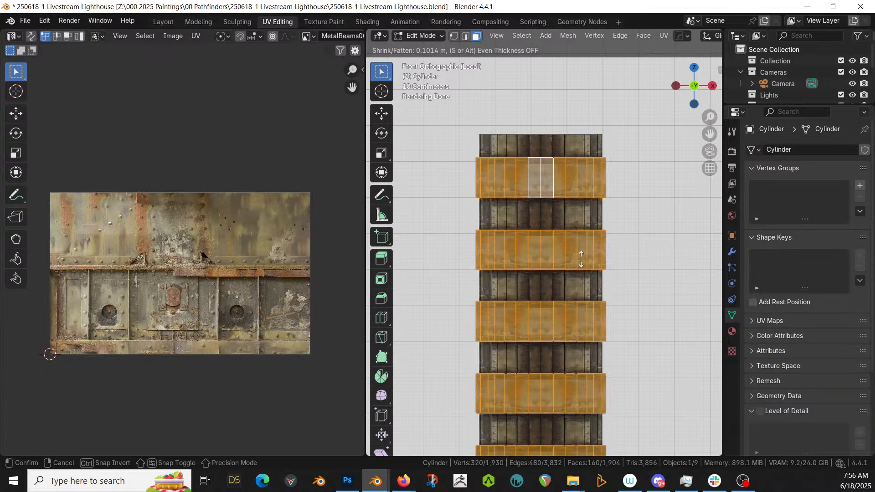
left_click(581, 258)
Inset the faces of the five raised bands by about 0.18 m to form rims along their edges
middle_click_drag(581, 259, 578, 291)
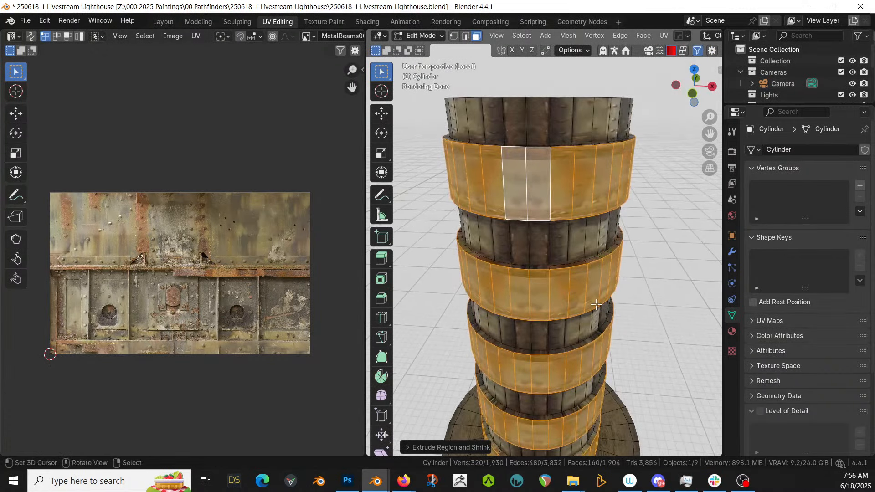
key("i")
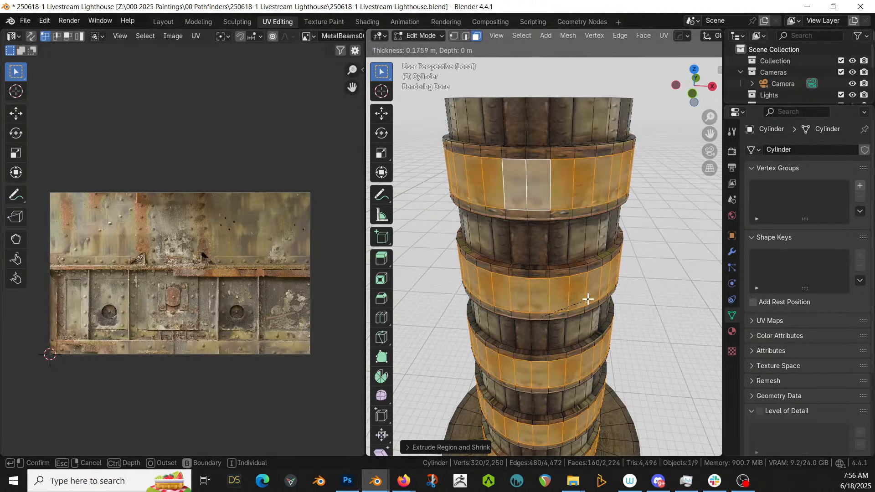
left_click(587, 298)
Extrude the inset faces of the five bands slightly inward along their normals, leaving raised rims
middle_click_drag(599, 378, 605, 360)
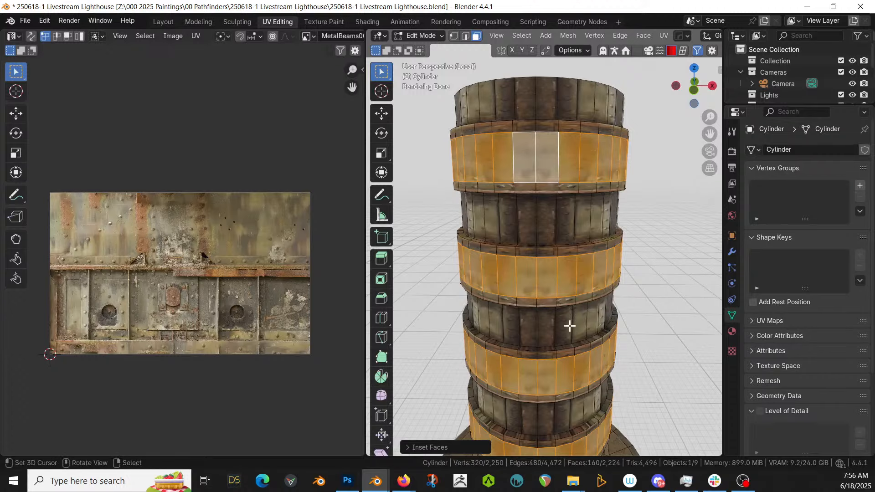
middle_click_drag(569, 325, 570, 327)
key("alt+e")
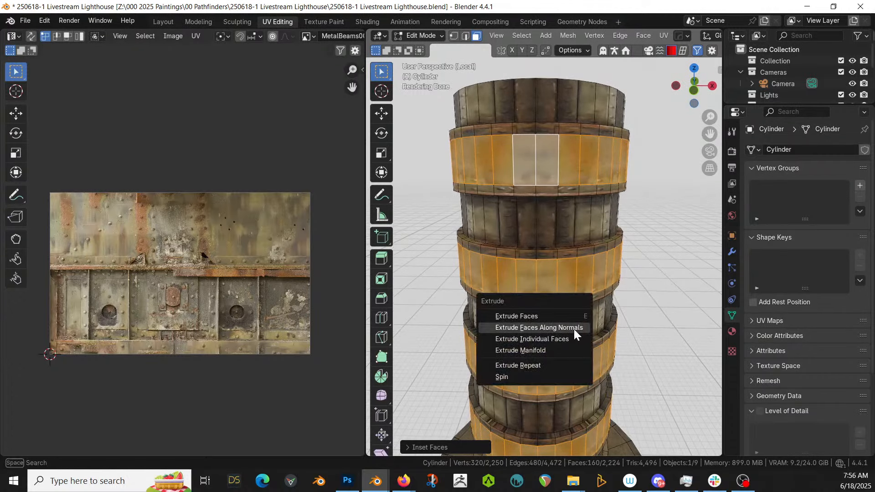
left_click(573, 329)
left_click(575, 328)
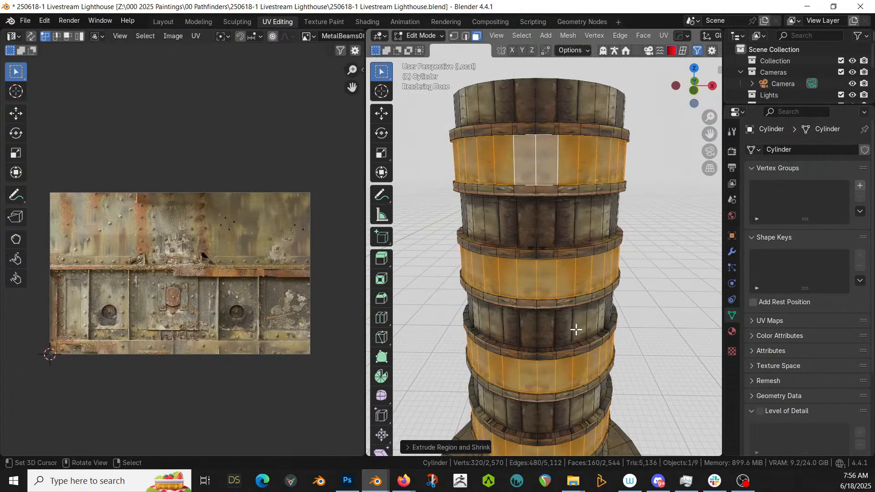
Examine the rimmed bands on the shaft in Object Mode from several sides
key("Tab")
middle_click_drag(581, 324, 562, 294)
scroll(563, 293, "down", 5)
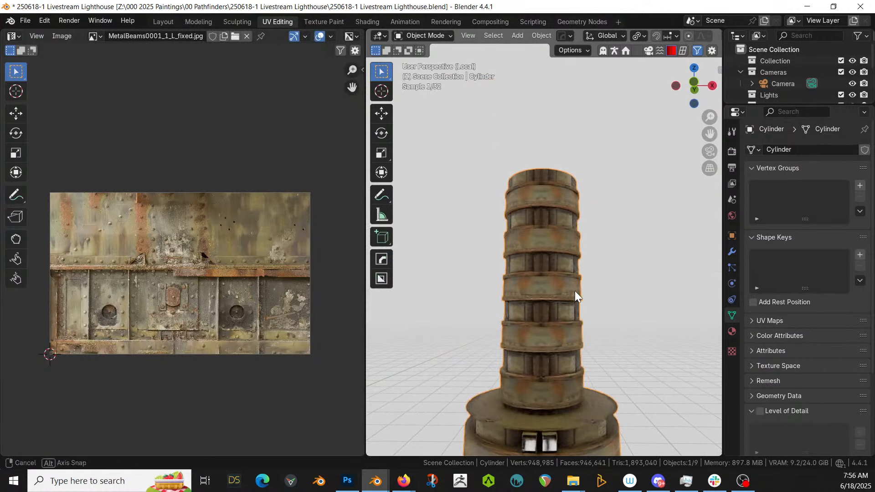
middle_click_drag(630, 302, 615, 283)
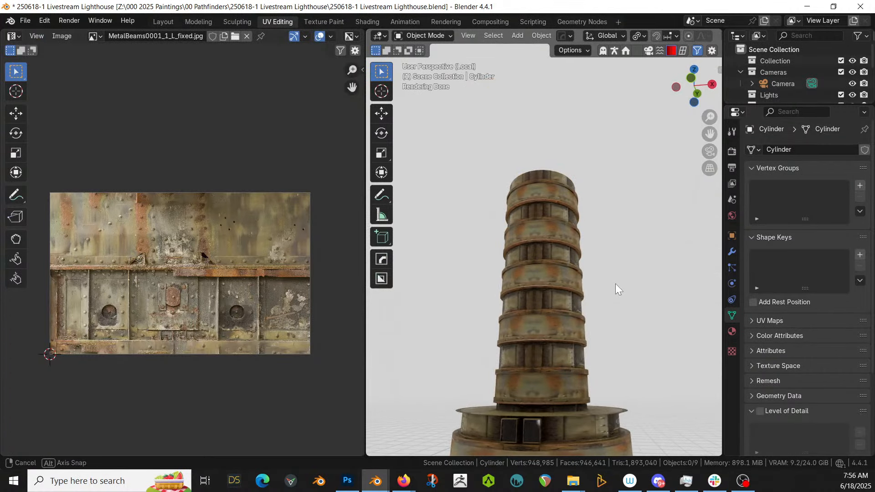
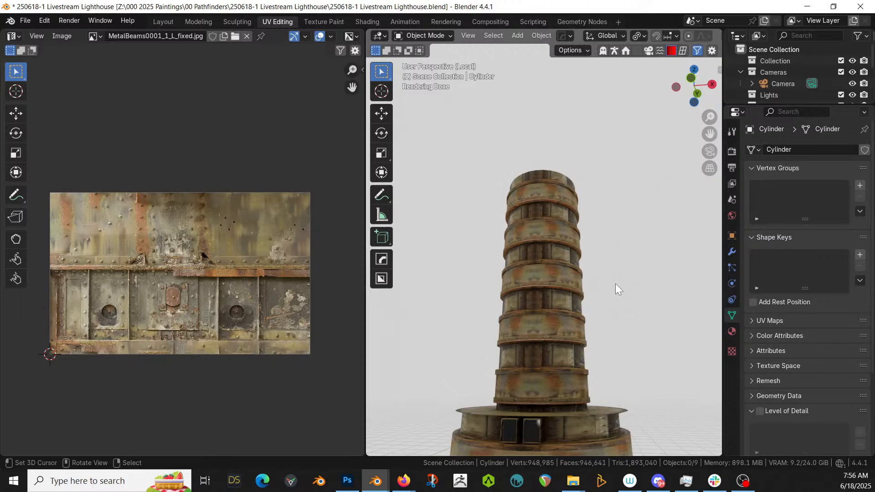
middle_click_drag(603, 296, 524, 272)
scroll(517, 221, "up", 2)
middle_click_drag(523, 222, 522, 294, "shift")
scroll(521, 302, "up", 3)
Select the faces with the stretched round-hole texture in the lowest dark panel row of the shaft
right_click(507, 304)
middle_click_drag(494, 266, 531, 314, "shift")
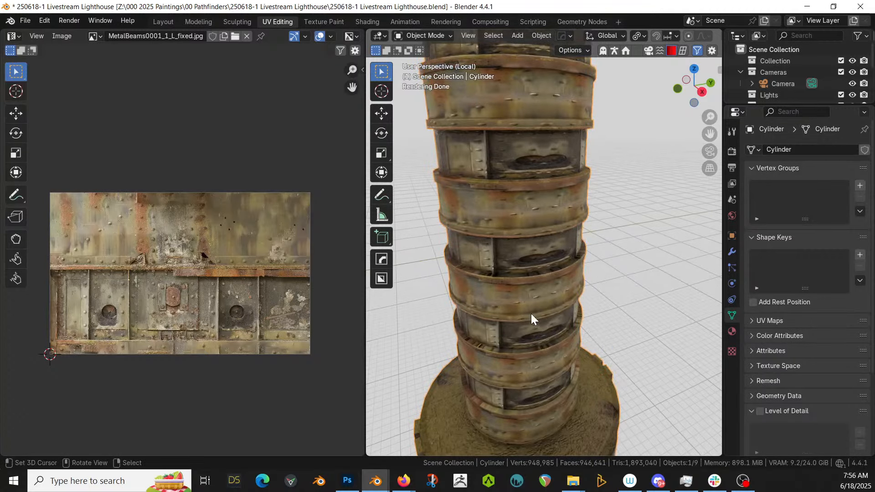
key("Tab")
scroll(531, 332, "up", 2)
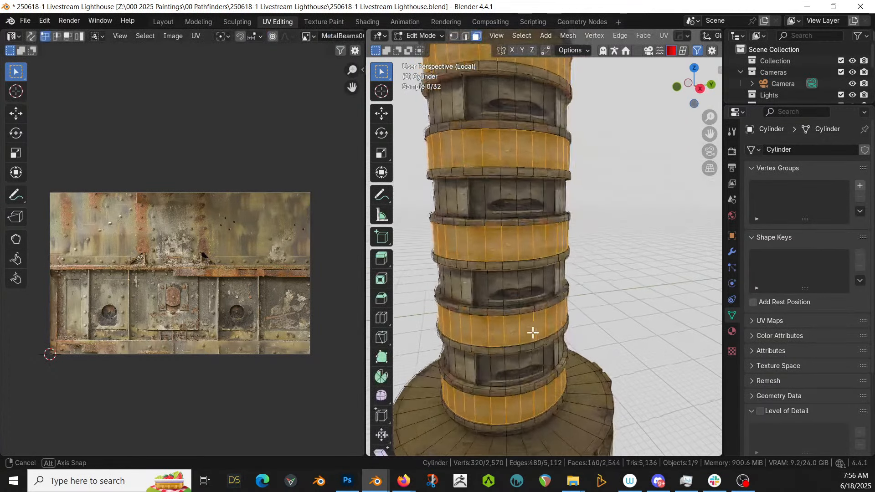
left_click(487, 366)
right_click(501, 367, "shift")
right_click(502, 367, "shift")
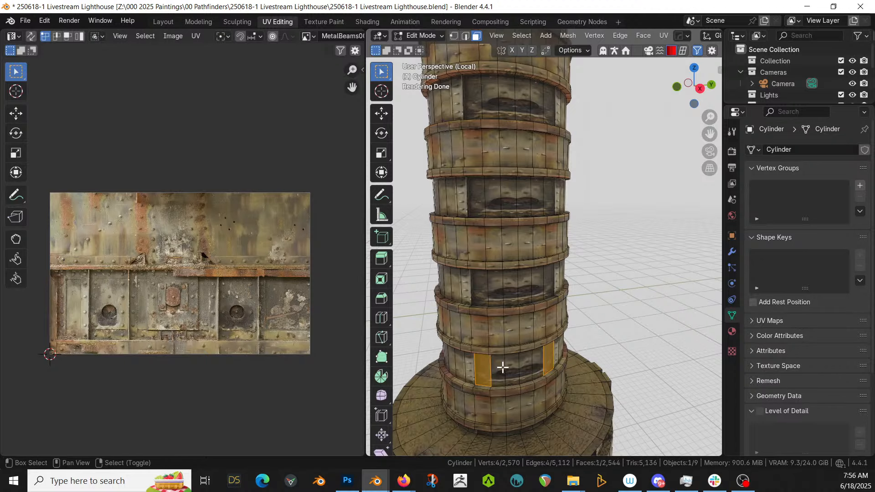
right_click(500, 367, "shift")
right_click(511, 368, "shift")
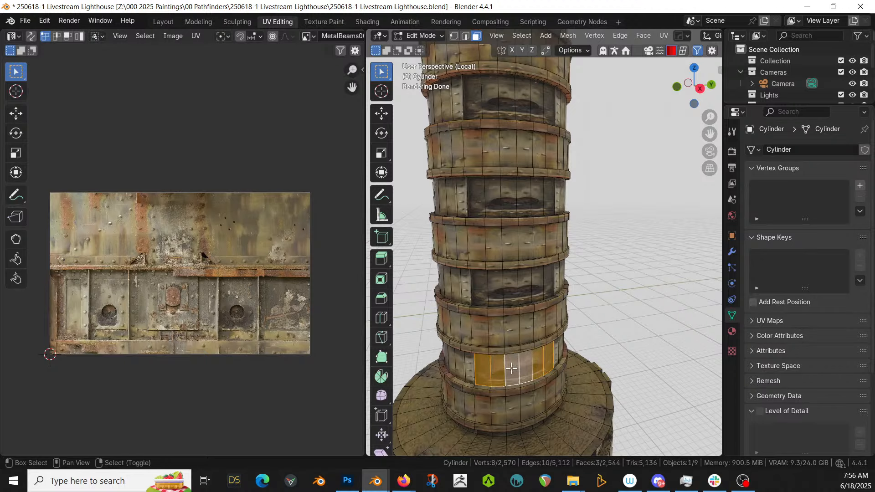
Add the matching stretched-hole faces of the four dark panel rows above to the selection
right_click(486, 287, "shift")
right_click(541, 286, "shift")
right_click(513, 286, "shift")
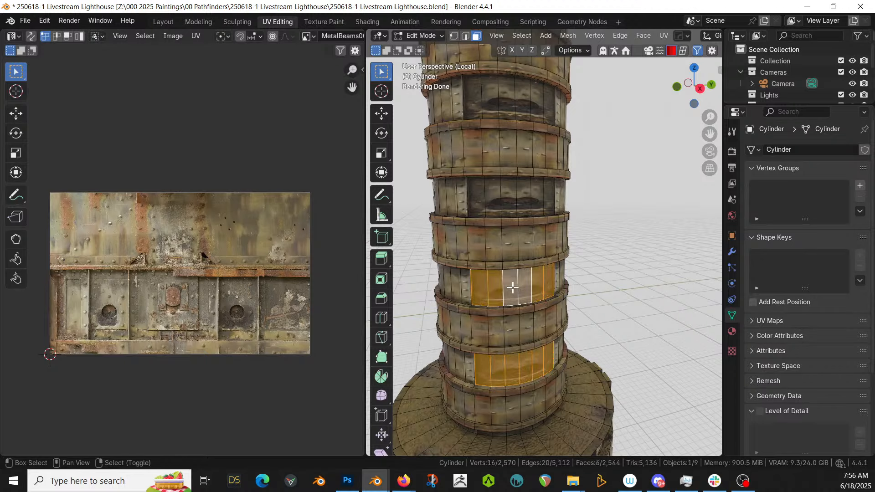
right_click(485, 194, "shift")
right_click(508, 195, "ctrl")
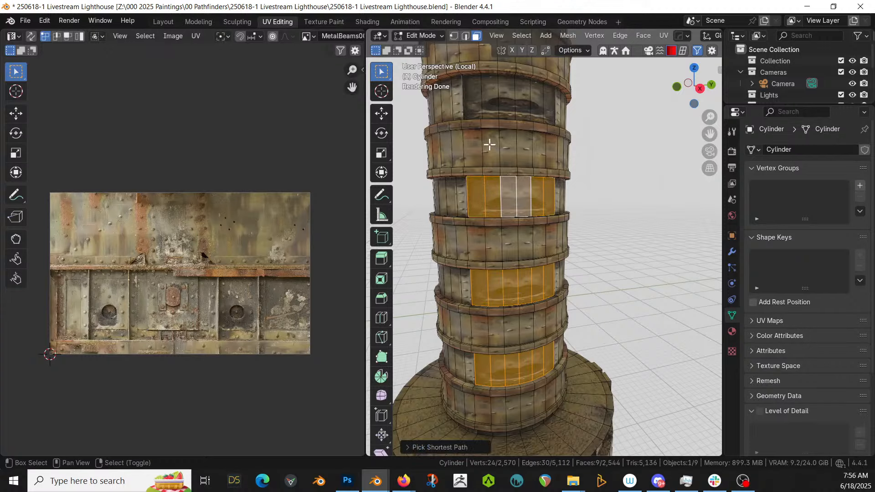
right_click(484, 97, "shift")
right_click(504, 89, "ctrl")
middle_click_drag(504, 89, 541, 219, "shift")
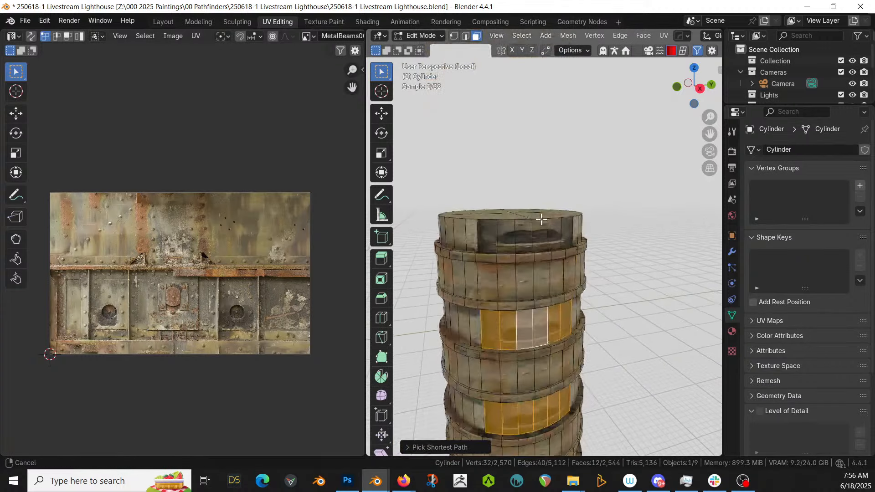
right_click(487, 232, "shift")
right_click(520, 231, "ctrl")
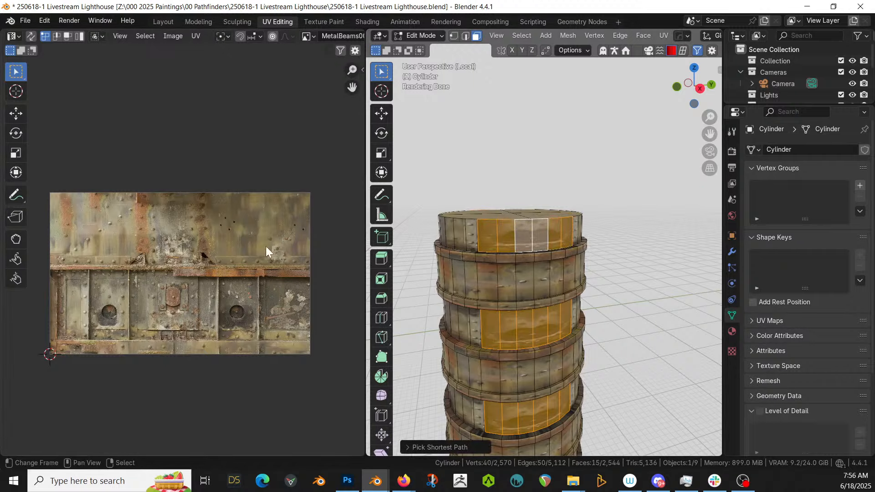
Move the selected faces' UV islands down so they cover the plain riveted plates in the upper half of the texture
scroll(264, 247, "down", 6)
scroll(215, 184, "down", 5)
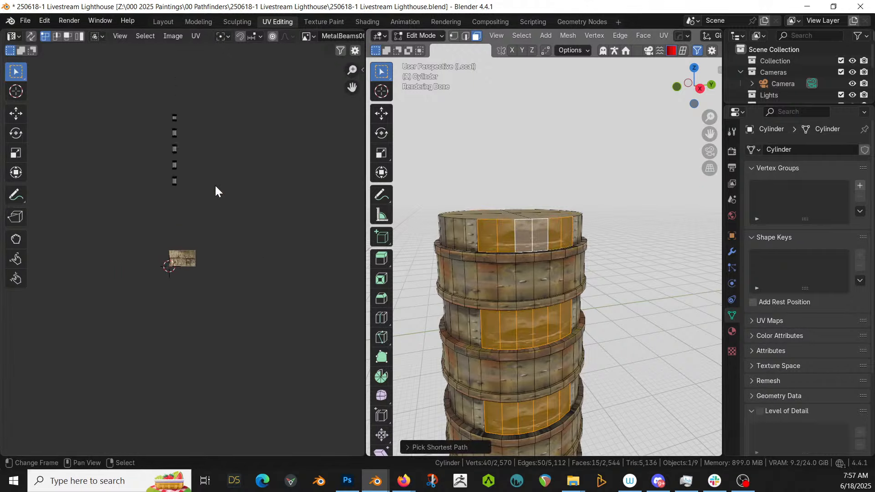
key("a")
key("g")
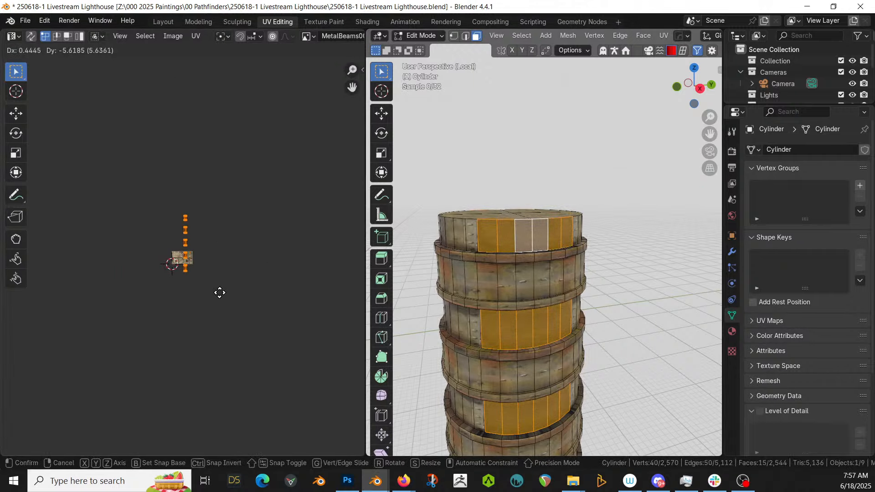
left_click(218, 295)
scroll(219, 298, "up", 3)
scroll(219, 295, "up", 7)
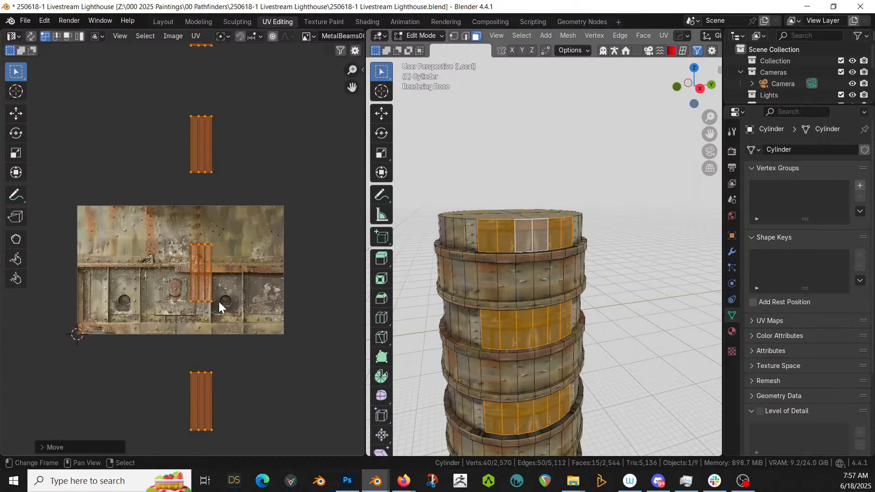
key("g")
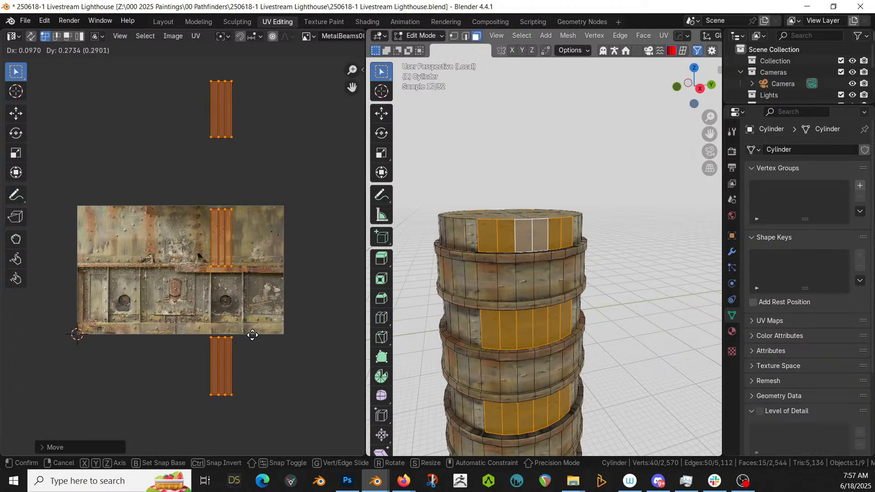
left_click(254, 336)
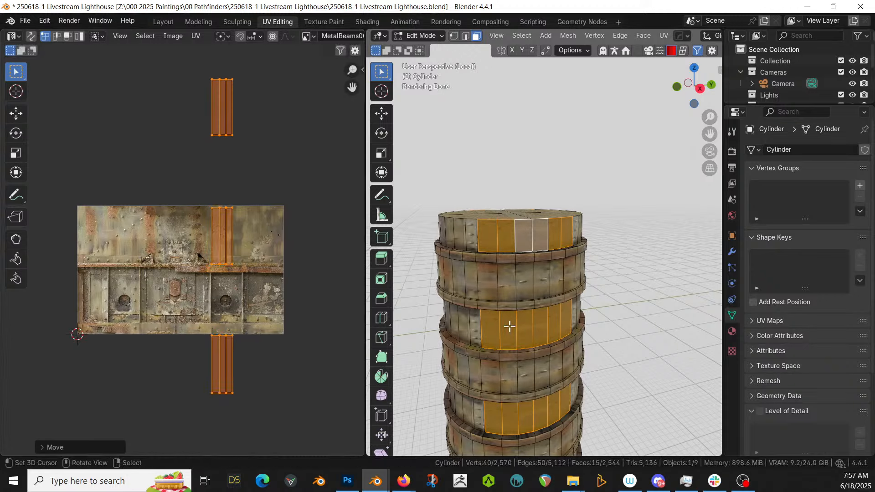
Shift the UV islands horizontally onto the lightly rusted plate near the texture's upper-left corner, checking the shaft in Object Mode
key("Tab")
middle_click_drag(528, 328, 510, 275, "shift")
key("Tab")
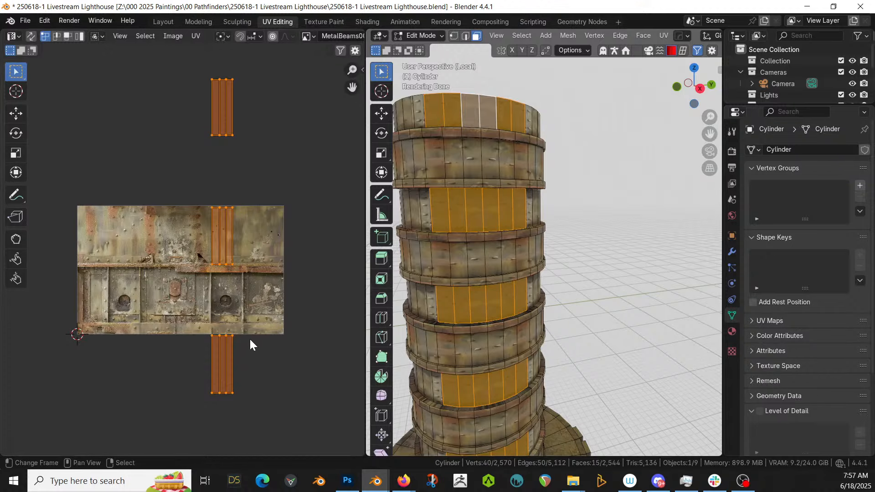
key("g")
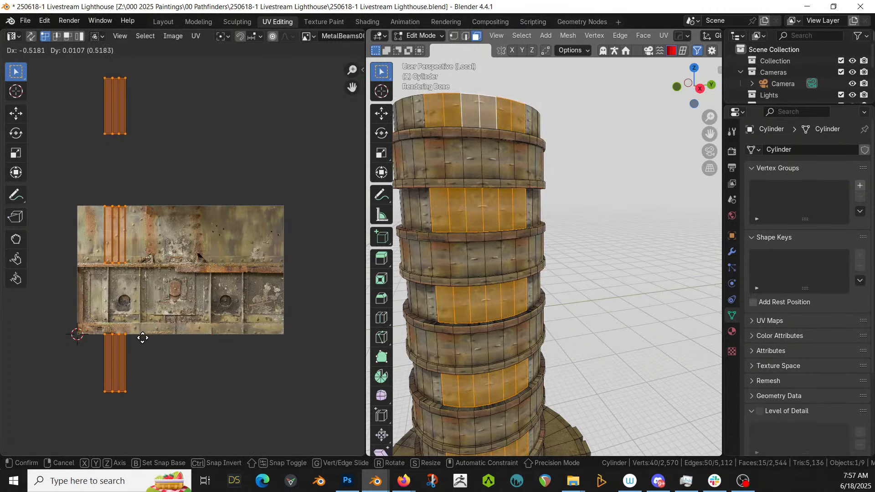
left_click(140, 338)
key("Tab")
scroll(411, 332, "down", 3)
middle_click_drag(411, 331, 509, 329)
scroll(502, 309, "up", 8)
scroll(501, 329, "up", 2)
key("Tab")
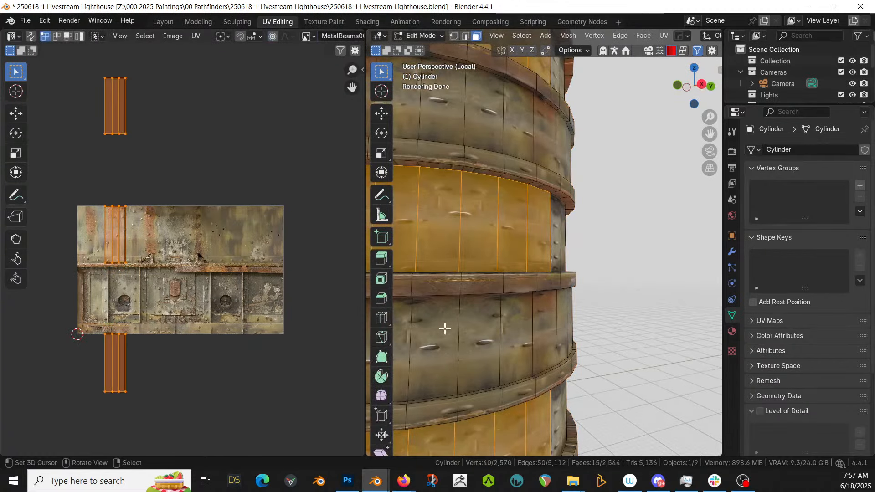
Extrude the selected panel faces inward along their normals by about 0.014 m and return to Object Mode
scroll(322, 318, "down", 2)
middle_click_drag(323, 318, 21, 314, "shift")
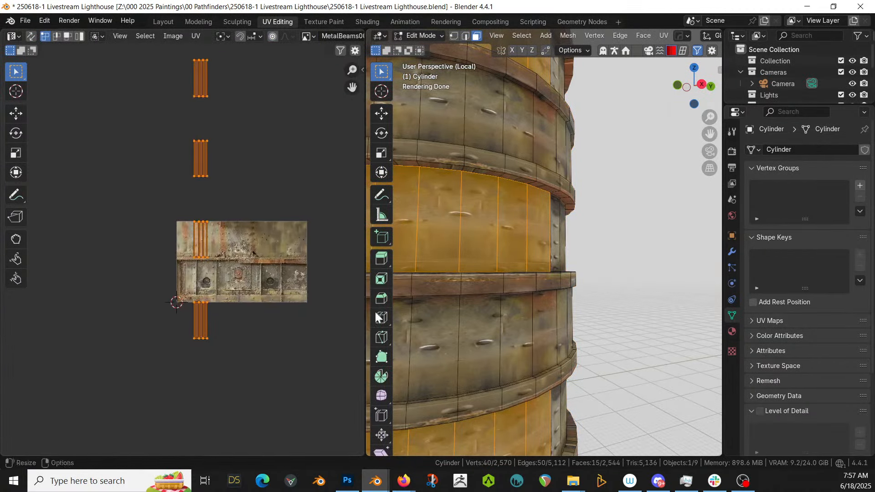
middle_click_drag(508, 299, 524, 305)
key("alt+e")
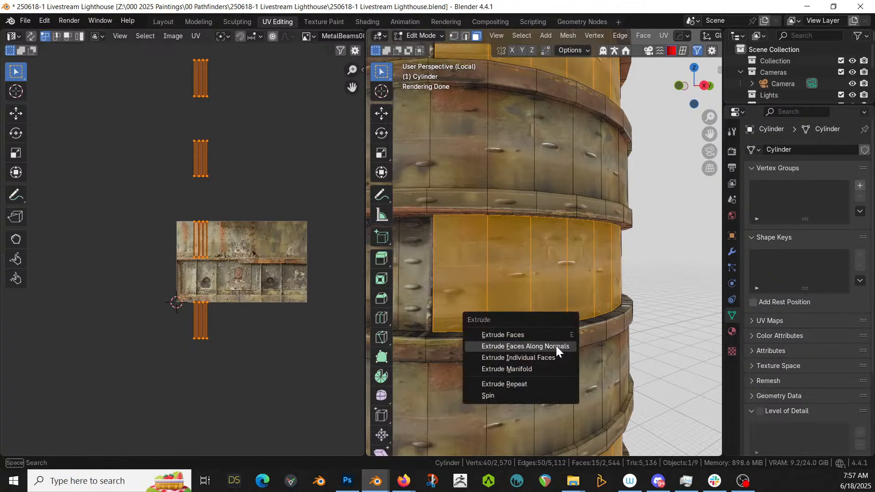
left_click(556, 350)
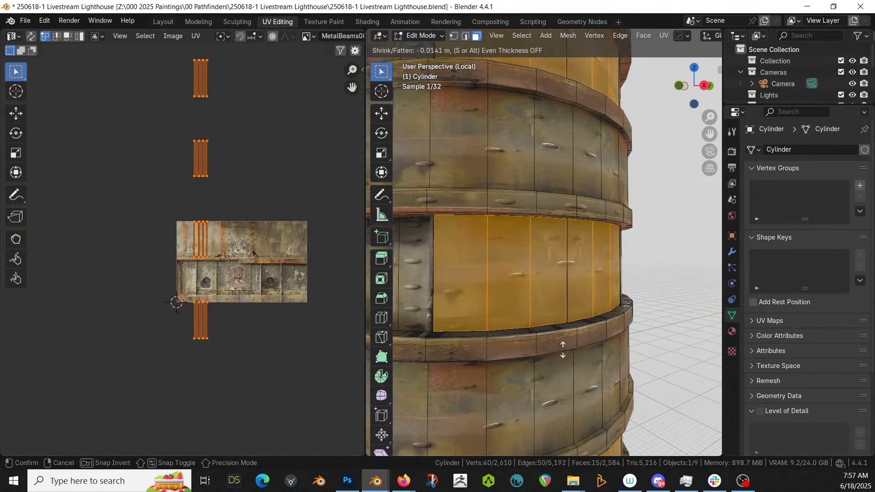
left_click(563, 352)
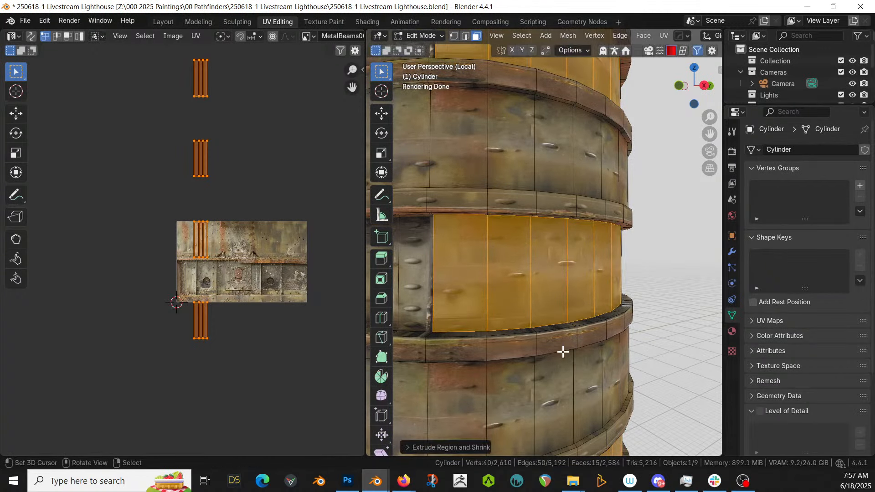
scroll(455, 262, "down", 7)
key("Tab")
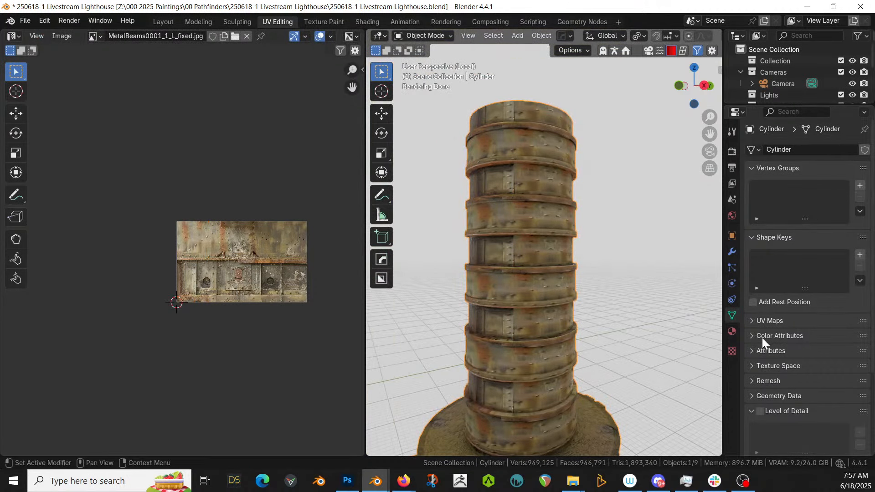
Apply the shaft's mirror modifier and extrude the selected panel faces inward along their normals by about 0.093 m
left_click(729, 251)
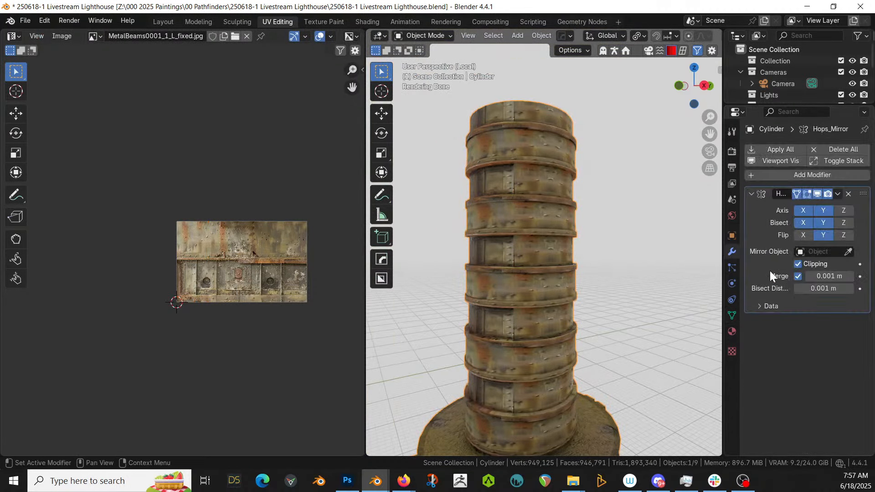
key("ctrl+a")
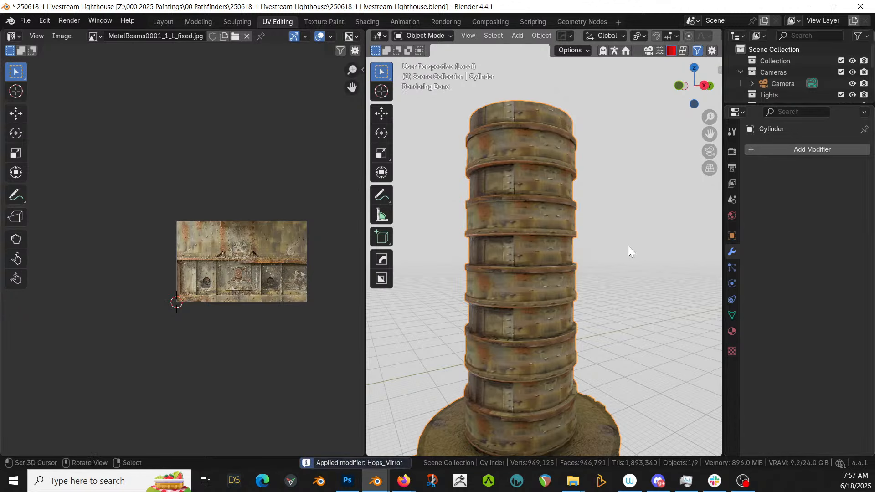
key("Tab")
scroll(544, 306, "up", 2)
key("alt+e")
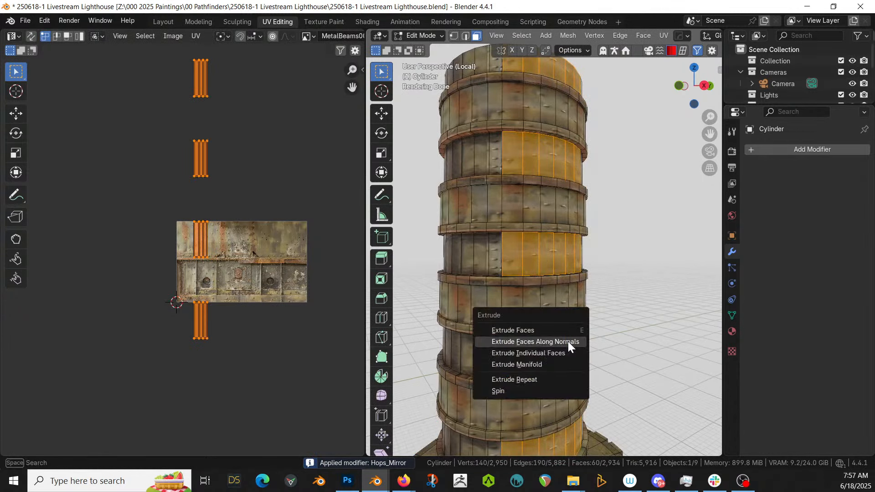
left_click(570, 341)
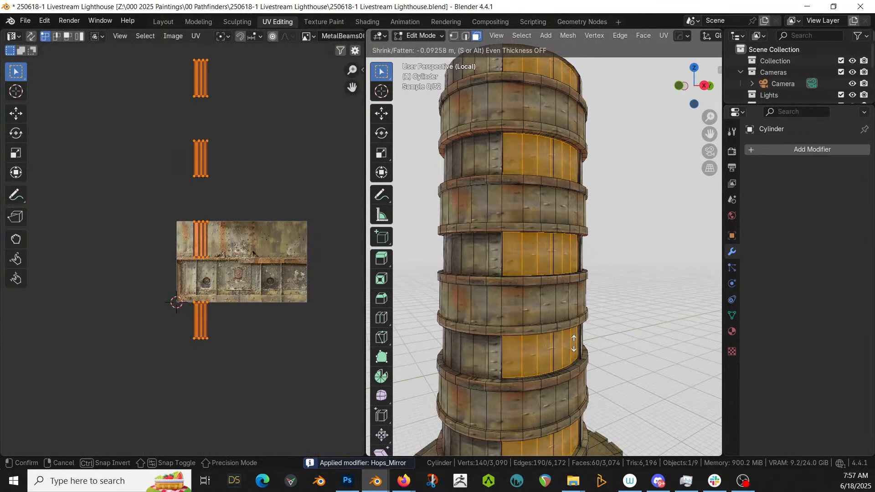
left_click(574, 343)
key("Tab")
middle_click_drag(574, 343, 488, 331)
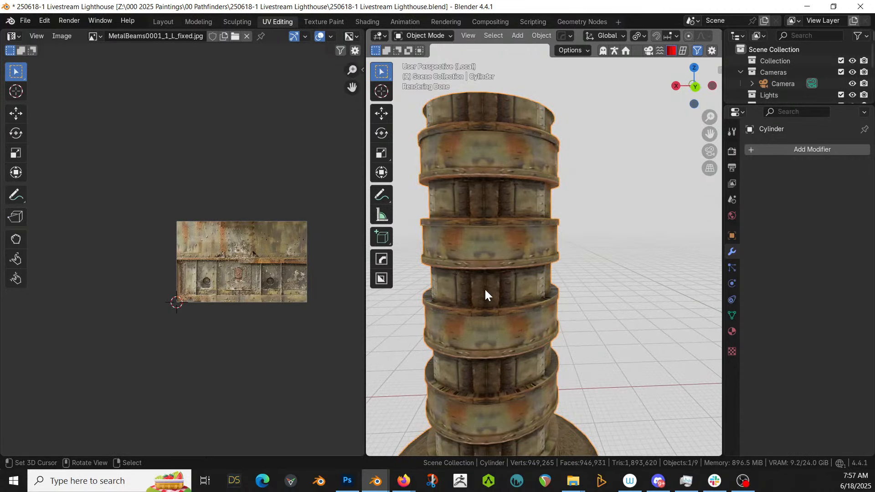
Select the vertical edge loops that border the dark riveted strip along the upper shaft
key("Tab")
scroll(485, 291, "up", 2)
key("2")
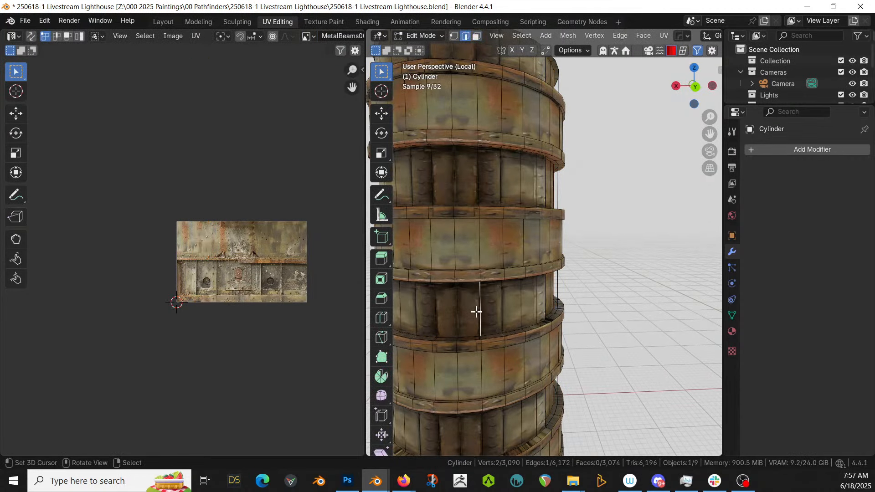
left_click(477, 312, "alt")
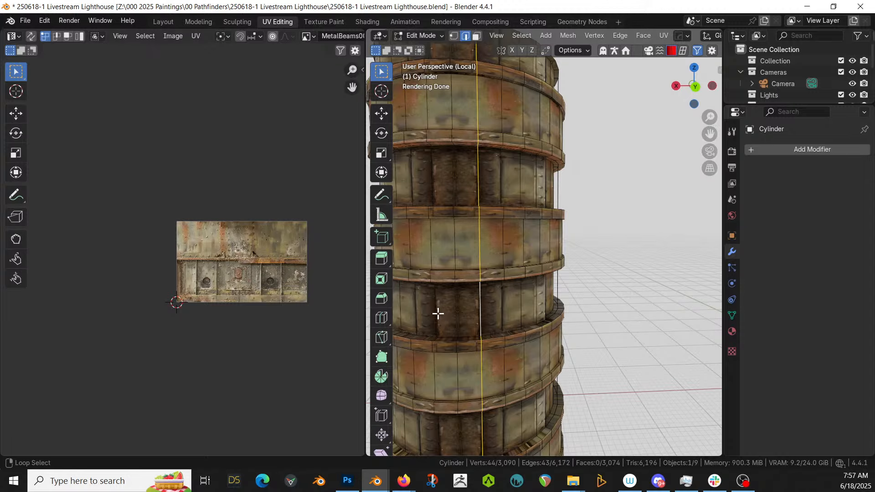
left_click(438, 313, "alt+shift")
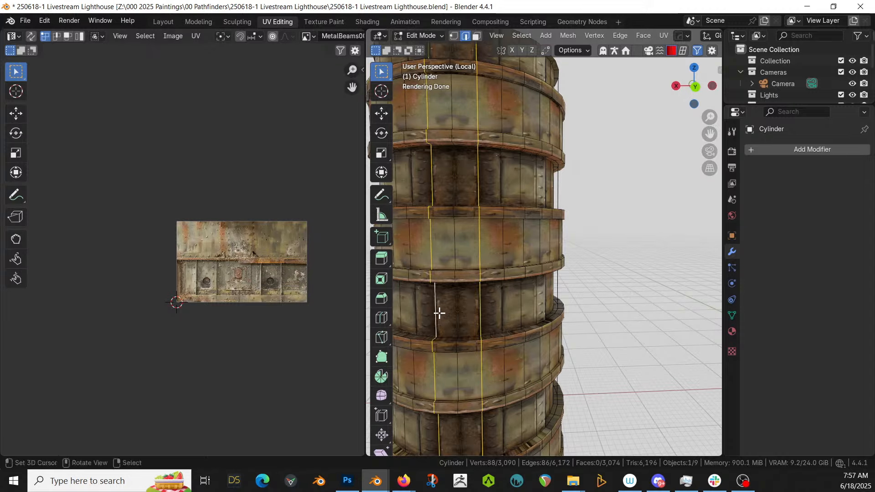
left_click(416, 304, "alt")
left_click(499, 312, "alt+shift")
scroll(492, 312, "down", 2)
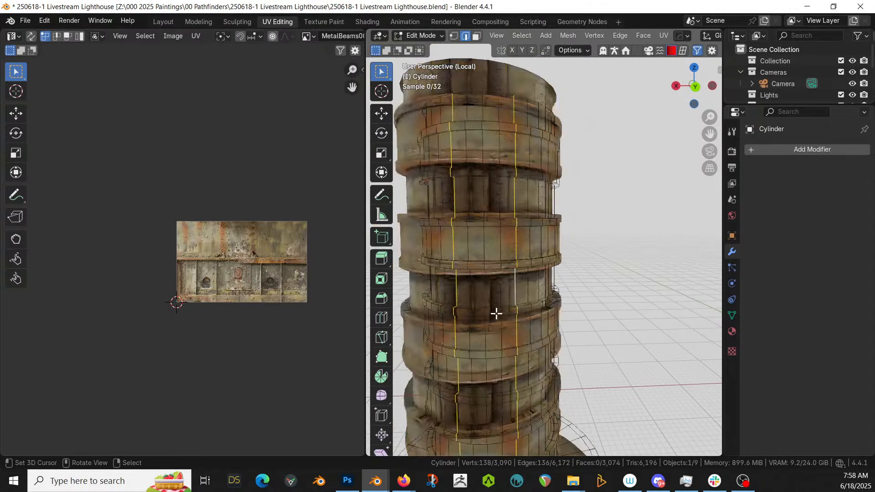
Select three neighbouring faces of the dark riveted strip in the upper shaft's top row in face mode
key("3")
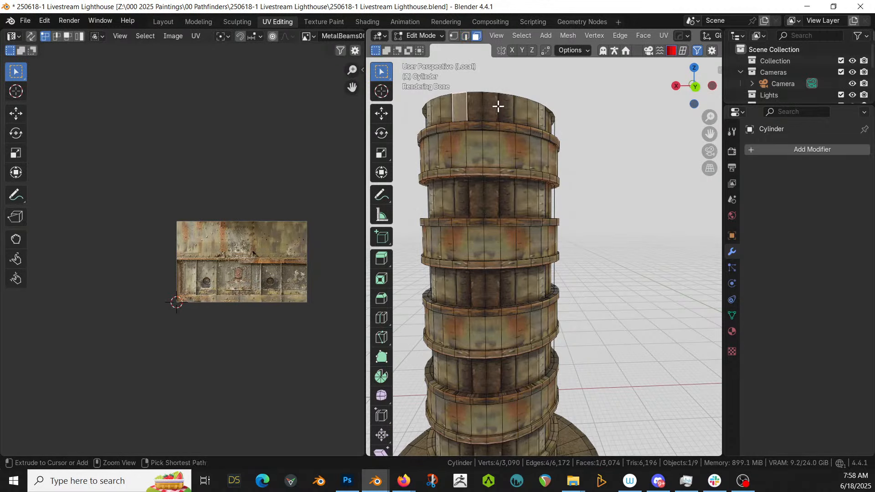
left_click(476, 106, "shift")
left_click(491, 107, "shift")
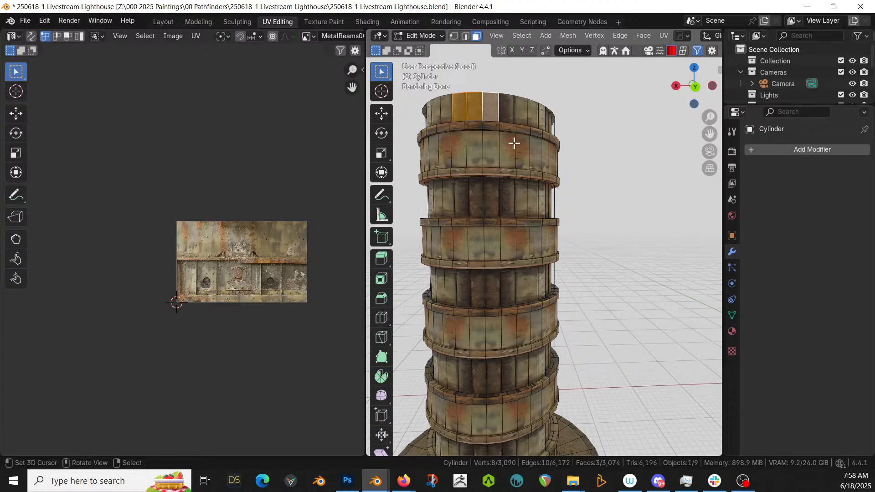
Add a bisecting mirror modifier to the shaft across the local Y and X axes in Object Mode
key("Tab")
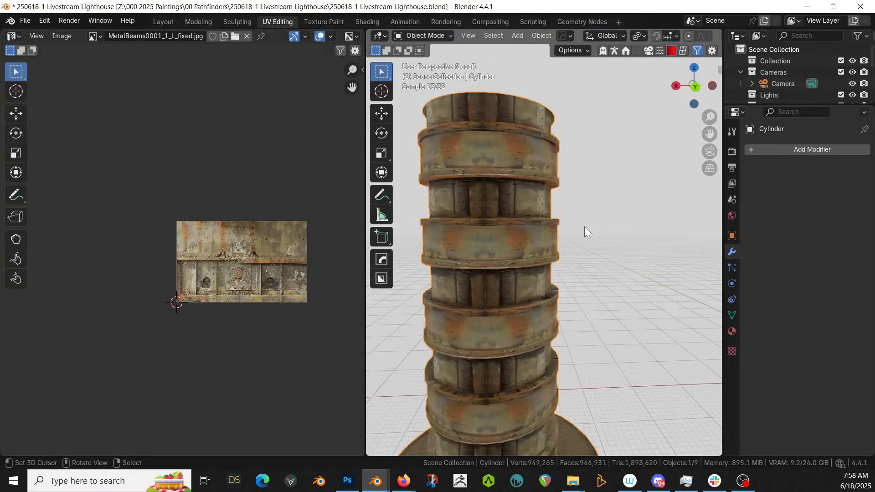
middle_click_drag(584, 226, 584, 256)
key("alt+x")
scroll(583, 268, "down", 3)
scroll(583, 283, "down", 5)
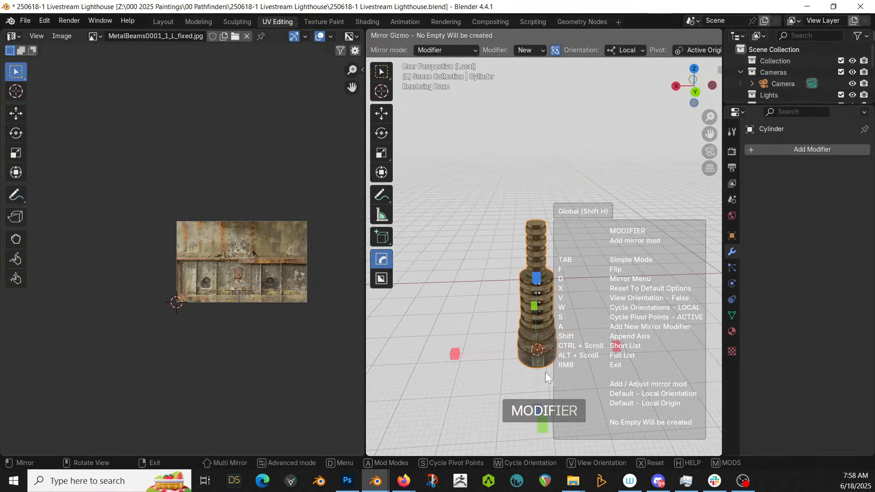
left_click(542, 426)
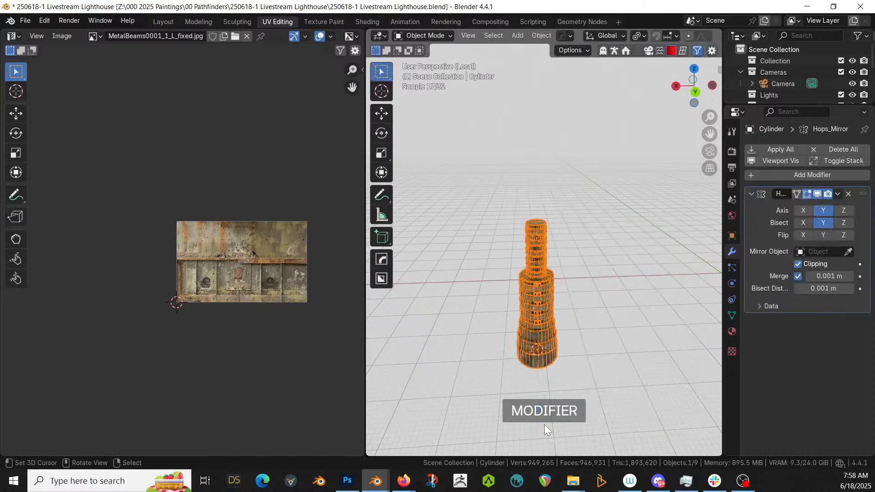
key("alt+x")
left_click(457, 351)
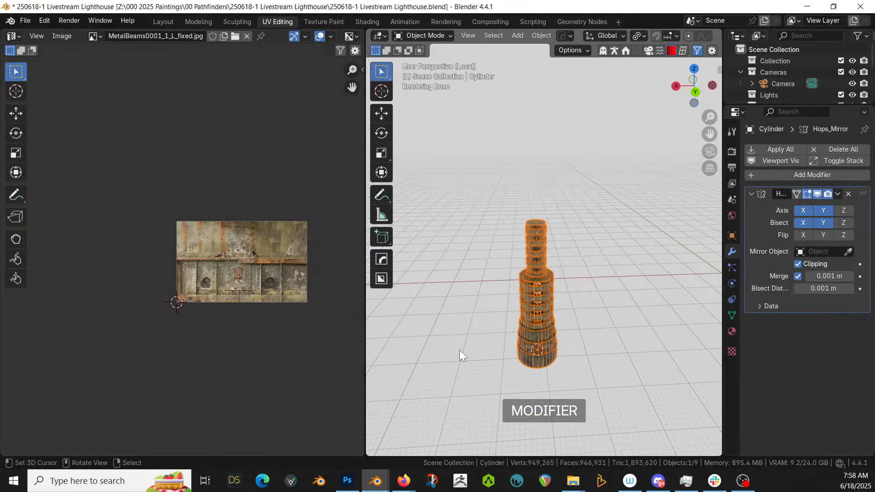
scroll(583, 242, "up", 7)
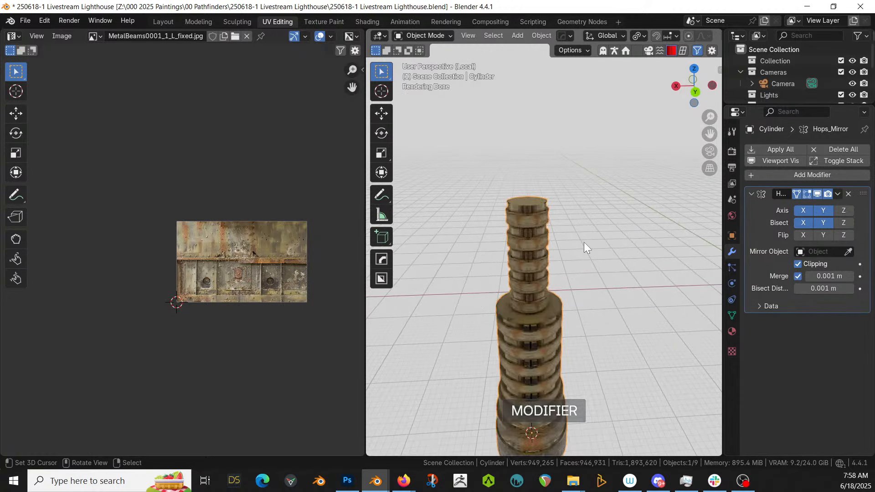
Add the matching dark strip faces of the four rows below to the selection and extrude them slightly outward along their normals
key("Tab")
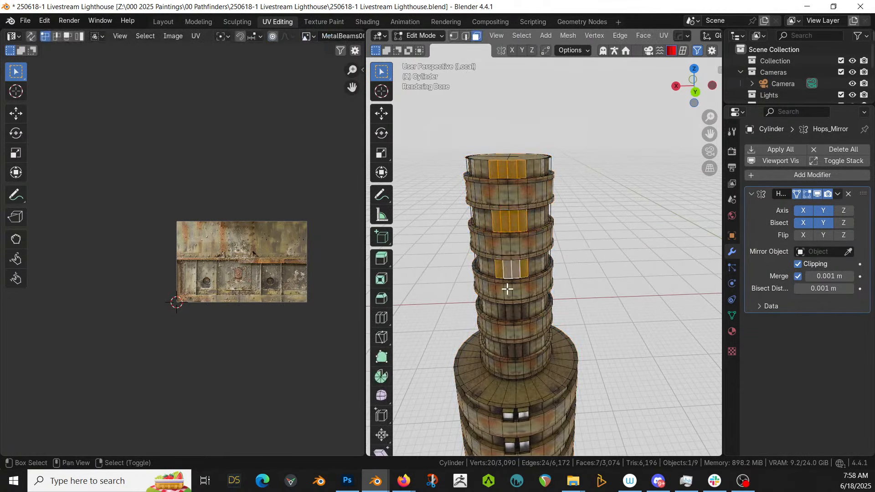
left_click(509, 349, "shift")
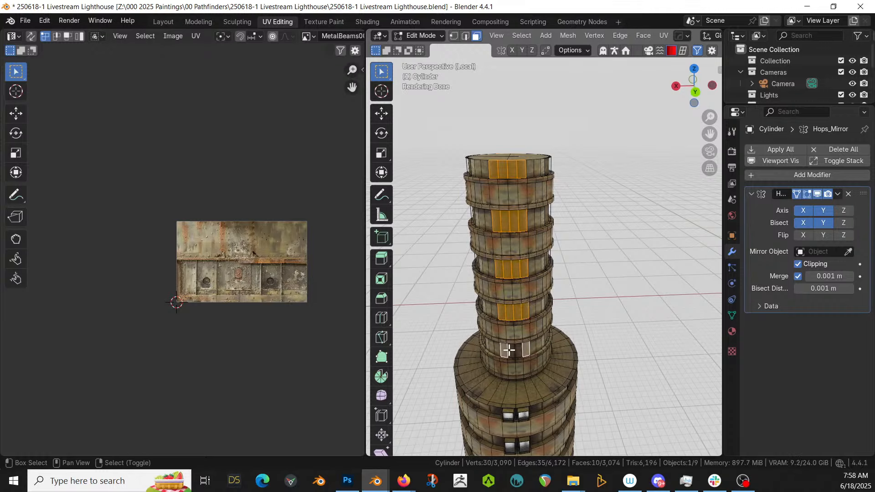
scroll(523, 314, "up", 3)
middle_click_drag(528, 309, 578, 254)
scroll(565, 269, "up", 5)
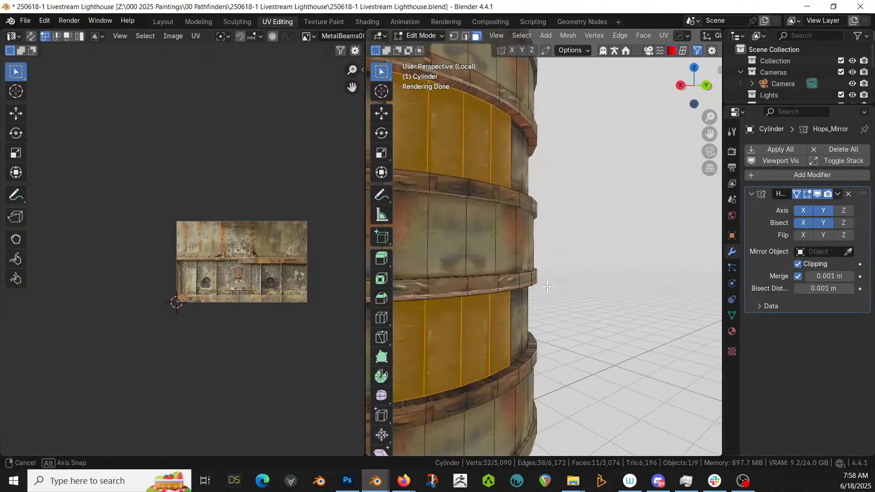
middle_click_drag(546, 286, 565, 298)
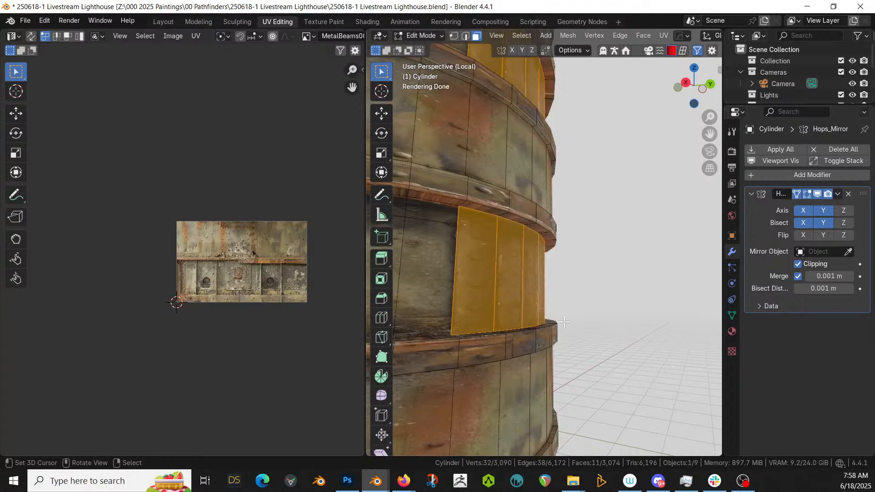
middle_click_drag(574, 329, 547, 343)
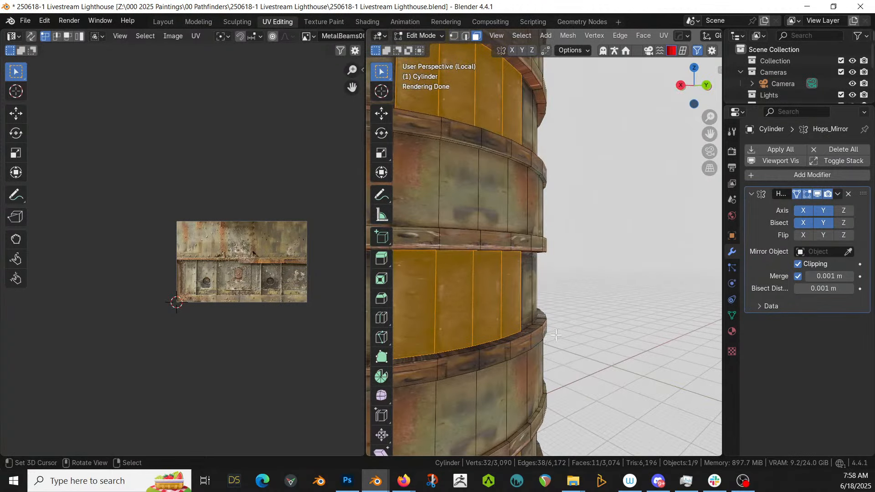
middle_click_drag(593, 317, 615, 319)
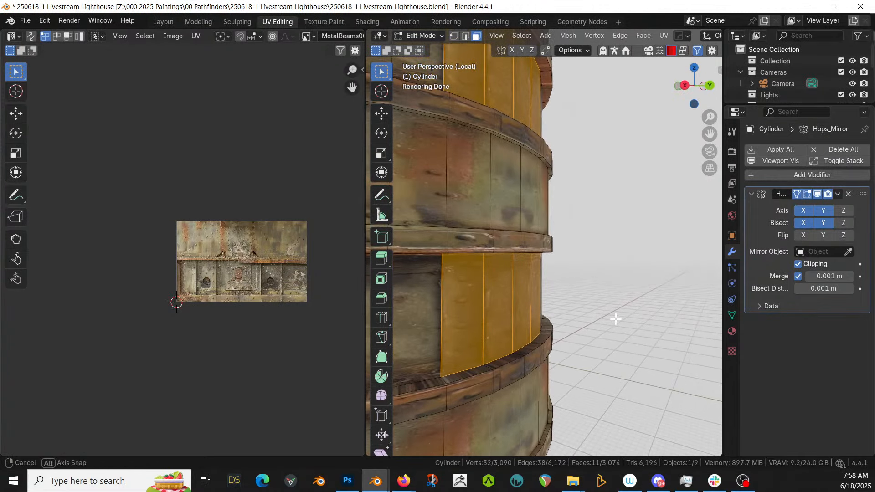
key("alt+e")
left_click(574, 326)
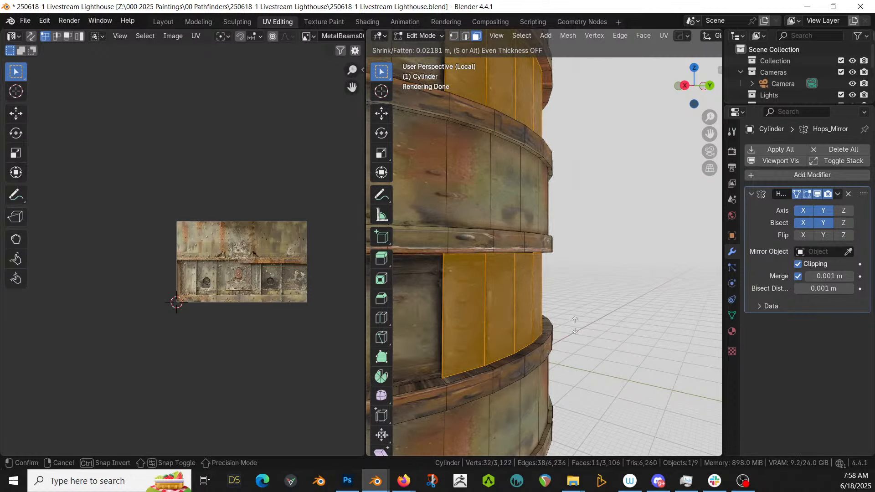
left_click(575, 323)
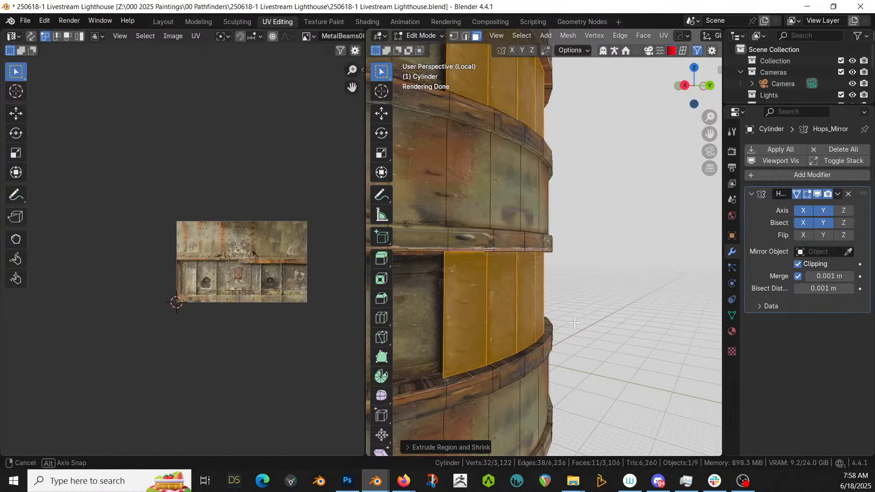
Clear the selection and select the middle faces of the raised dark strip in all five recessed rows of the upper shaft
middle_click_drag(575, 323, 522, 224)
key("ctrl+KP_Subtract")
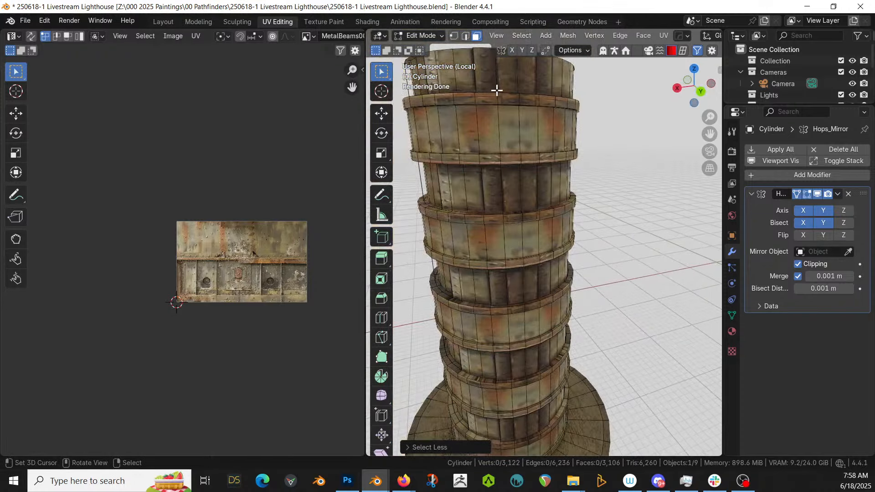
left_click(505, 74)
left_click(516, 191, "shift")
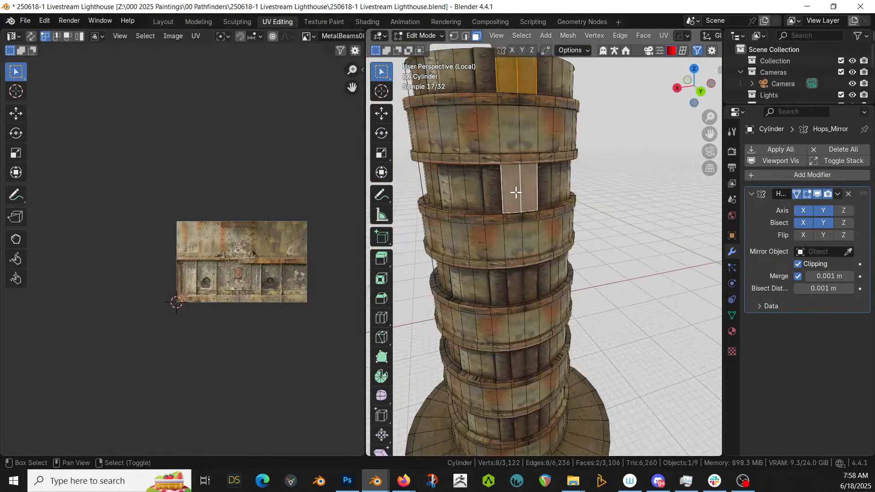
left_click(509, 286, "shift")
left_click(516, 369, "shift")
left_click(520, 430, "shift")
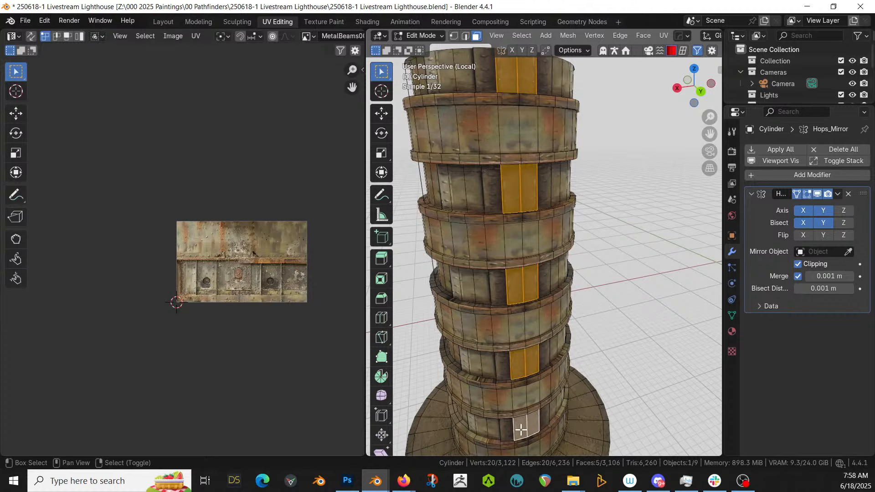
Extrude the selected middle strip faces outward along their normals by about 0.044 m and return to Object Mode
scroll(531, 376, "up", 3)
middle_click_drag(533, 363, 562, 307)
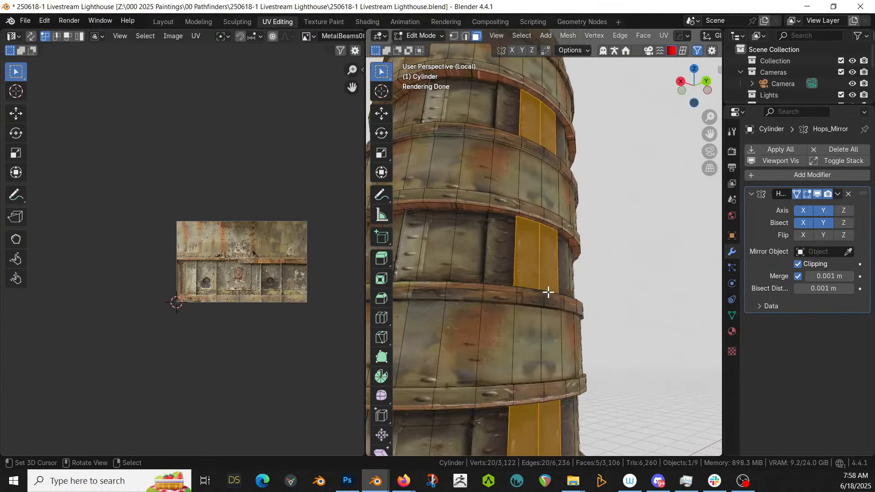
scroll(519, 256, "up", 2)
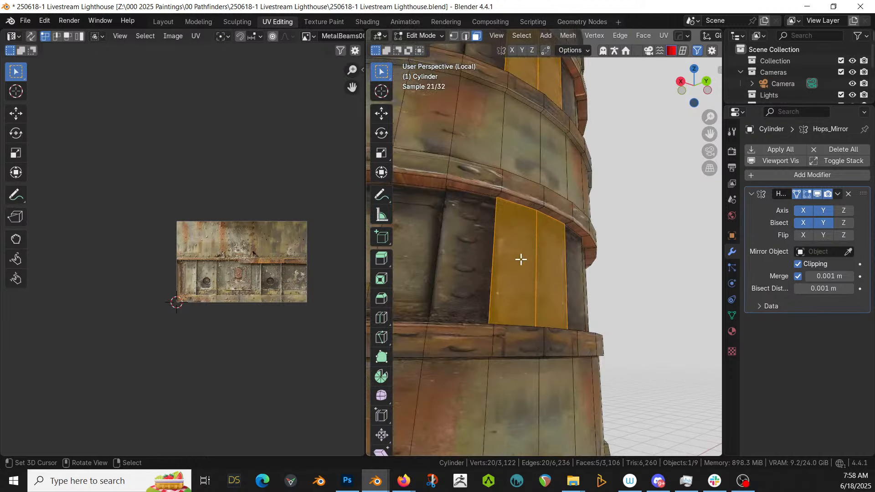
mouse_move(521, 258)
middle_mouse_down()
mouse_move(537, 274)
mouse_move(496, 250)
mouse_move(521, 265)
middle_mouse_up()
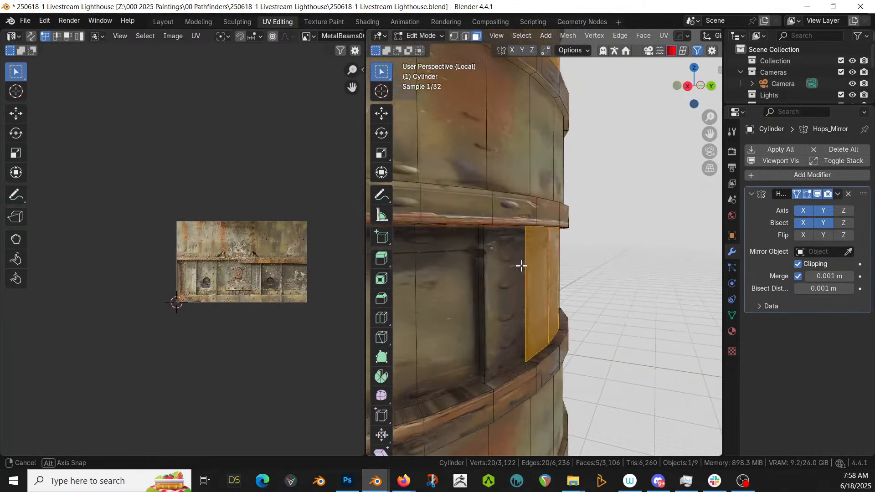
key("alt+e")
left_click(535, 286)
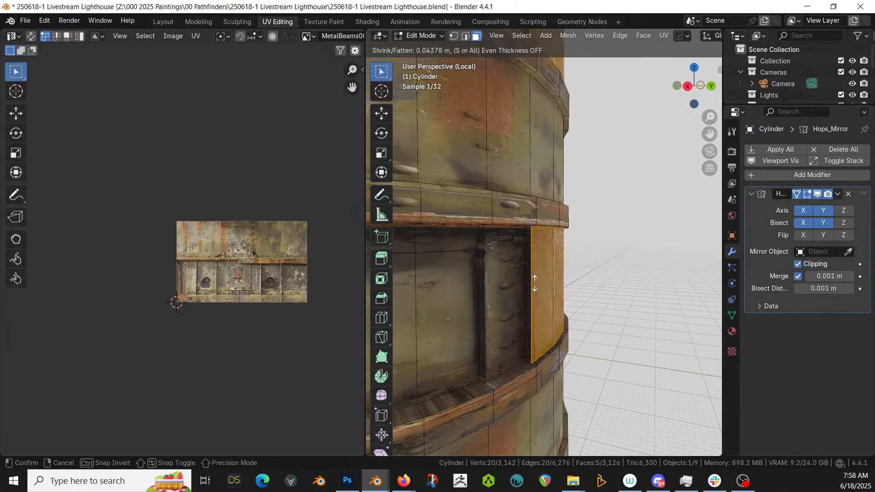
left_click(534, 286)
key("Tab")
middle_click_drag(550, 289, 436, 301)
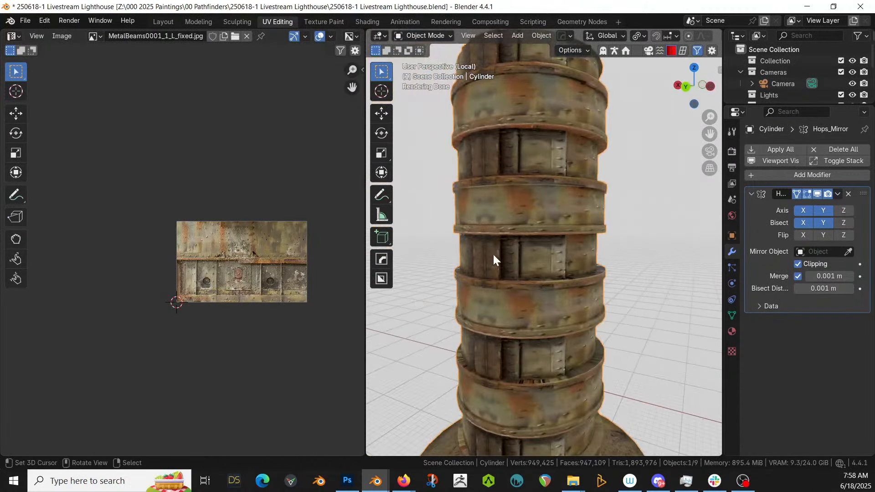
Select one shaft ledge's upward-facing face loop and extend the selection to all faces with a similar normal
middle_click_drag(544, 217, 565, 254)
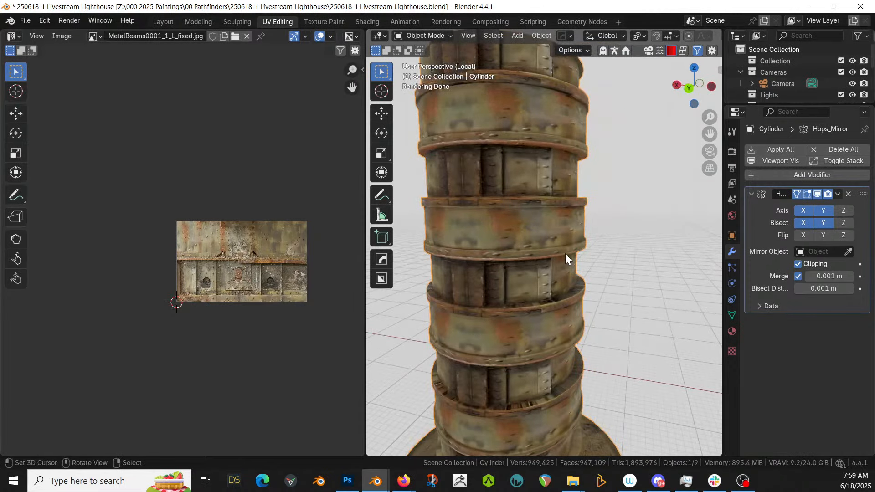
middle_click_drag(576, 253, 570, 297)
key("Tab")
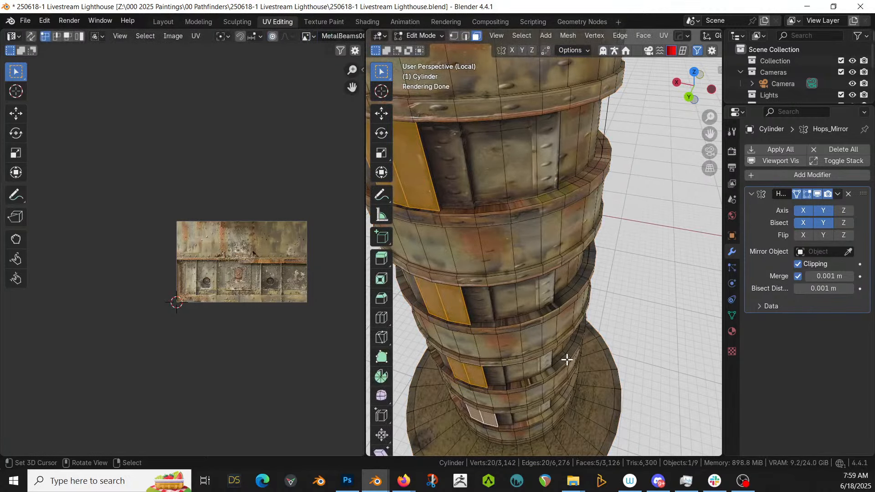
left_click(567, 357, "alt")
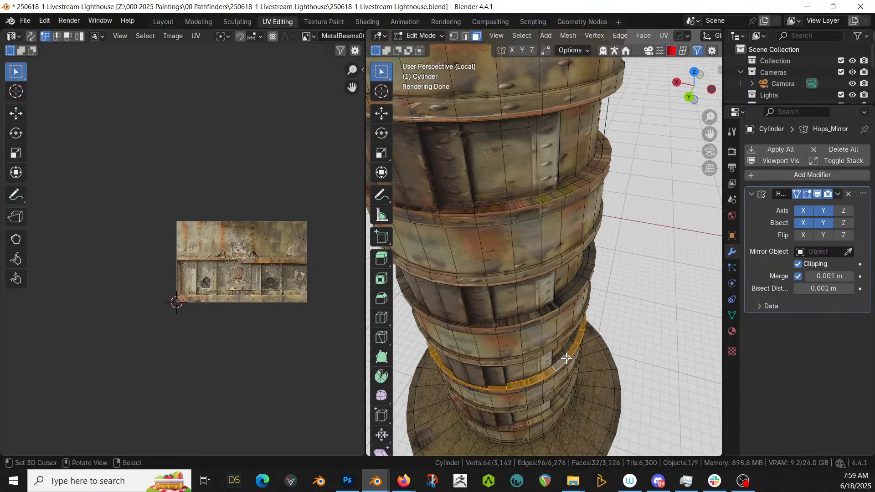
key("shift+g")
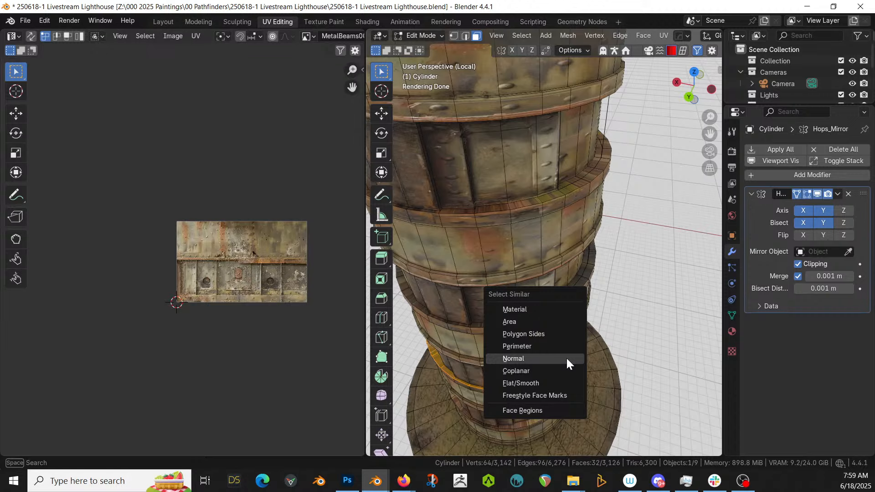
left_click(530, 360)
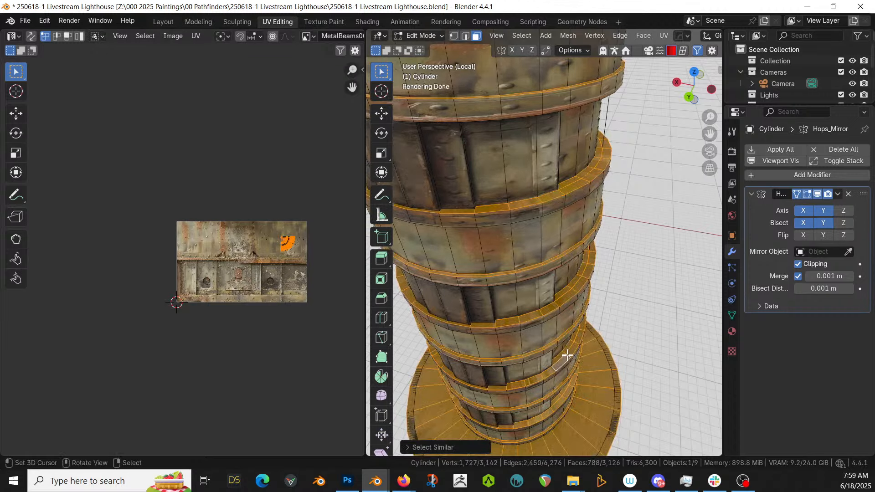
Apply a cube projection to the selected ledge faces and move their UVs onto the upper-left metal area of the texture
key("u")
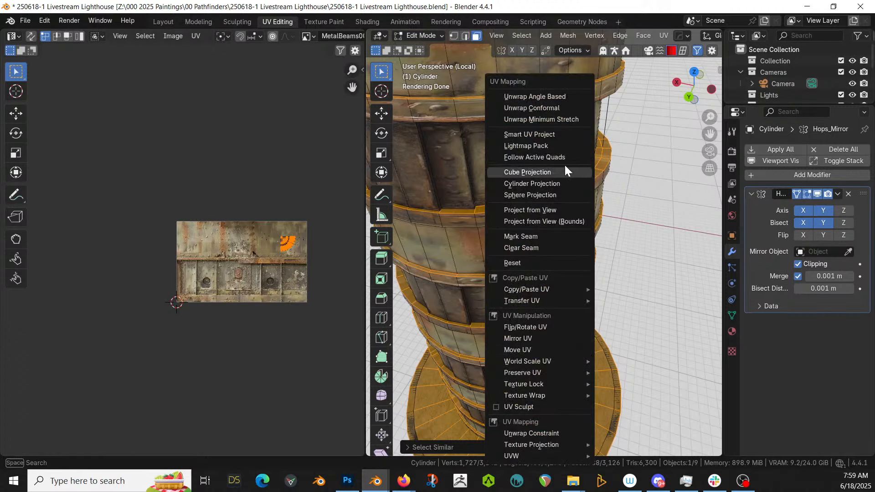
left_click(539, 173)
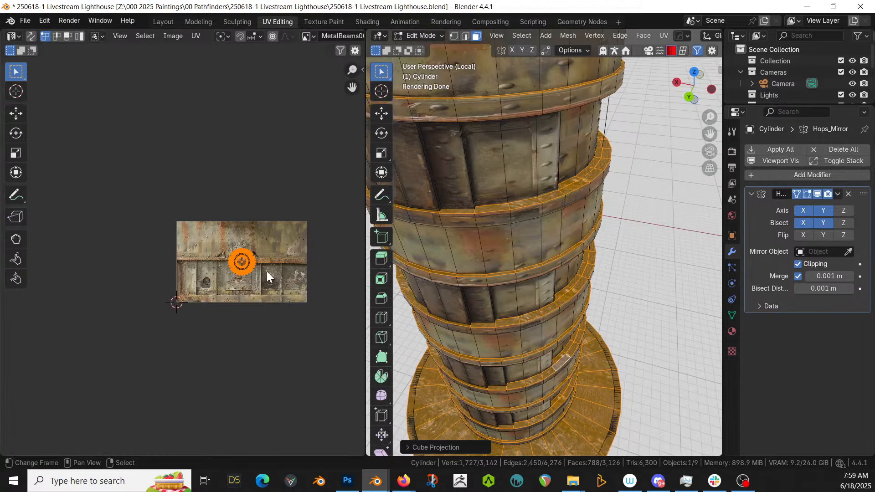
key("g")
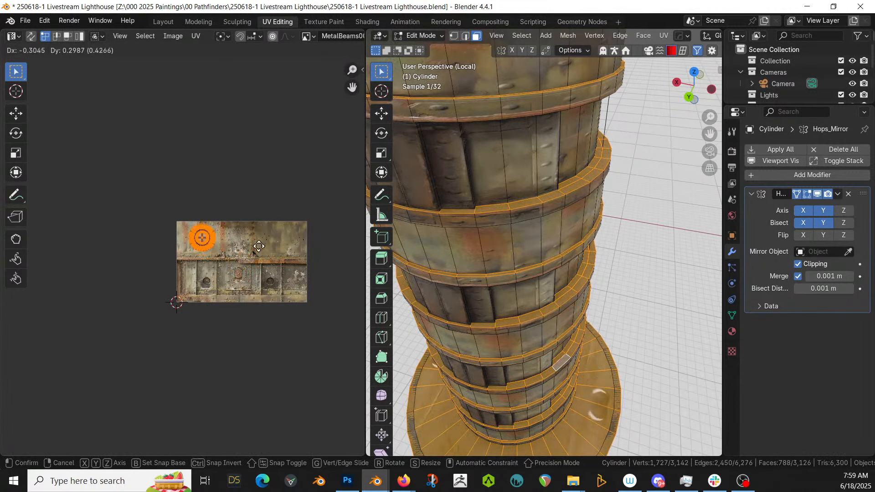
left_click(225, 246)
key("Tab")
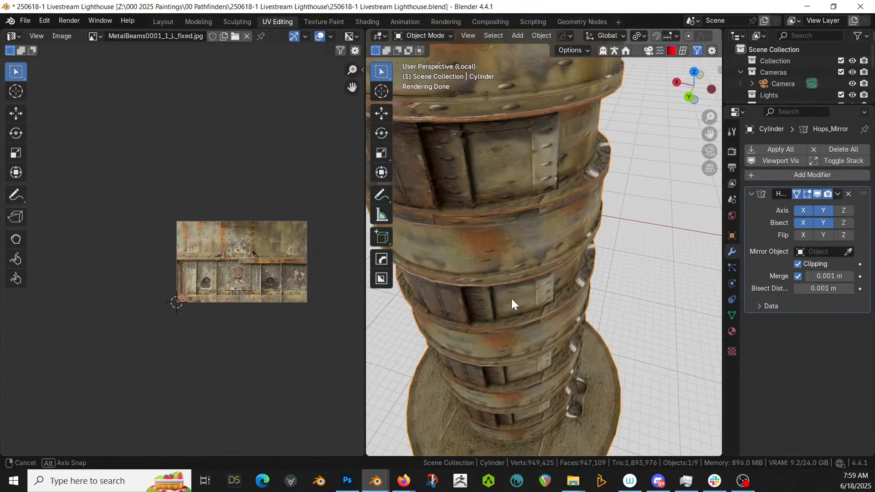
Move the ledge faces' UV island to the smoother metal in the texture's upper-right area and return to Object Mode
middle_click_drag(511, 299, 444, 274)
scroll(411, 250, "down", 3)
key("Tab")
scroll(297, 255, "up", 5)
middle_click_drag(297, 255, 130, 286)
key("g")
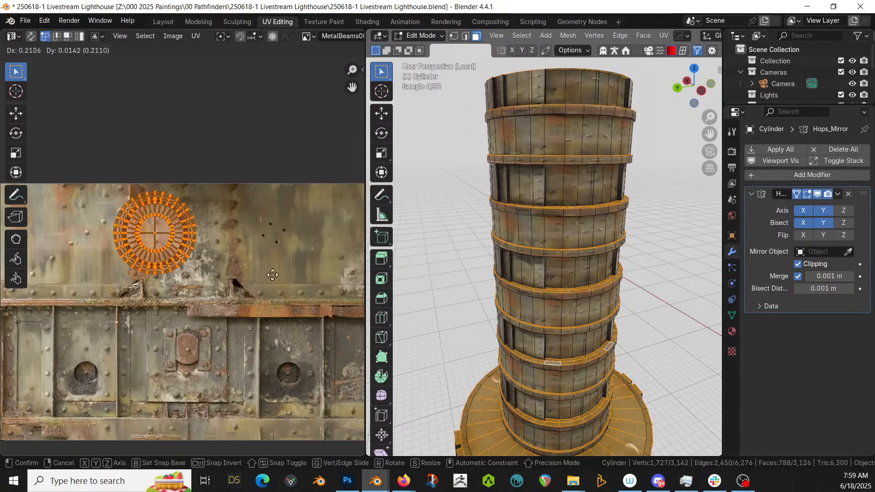
left_click(42, 272)
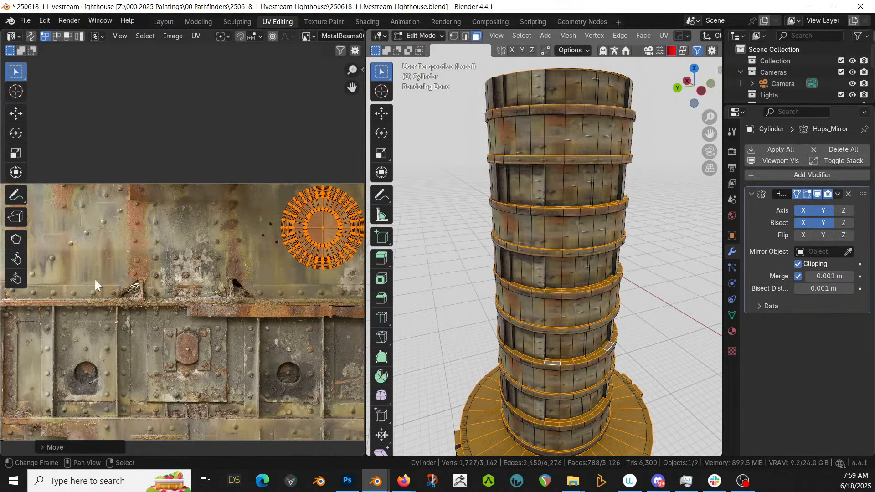
key("Tab")
Examine the tower's bands and recessed rows from several sides, continuing in the Layout workspace
middle_click_drag(466, 288, 558, 254)
middle_click_drag(556, 181, 469, 176)
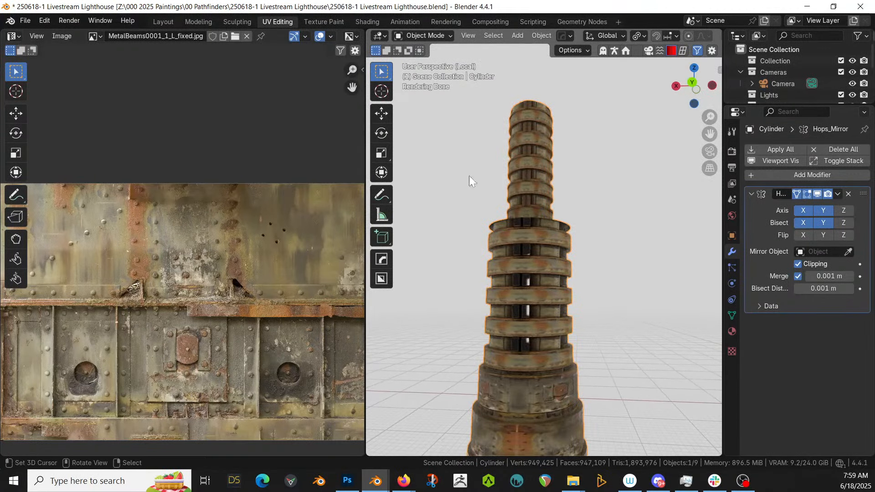
left_click(157, 20)
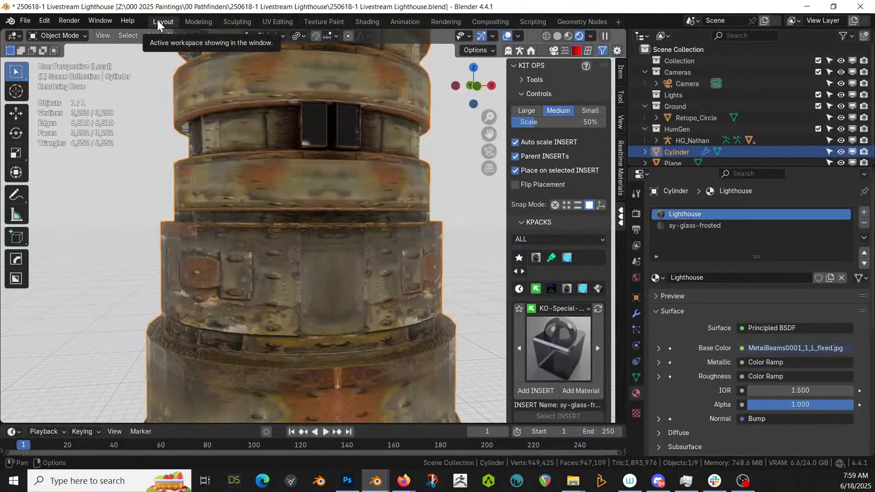
scroll(297, 182, "down", 3)
middle_click_drag(297, 183, 396, 193)
scroll(317, 218, "down", 3)
scroll(368, 231, "up", 4)
scroll(396, 193, "up", 5)
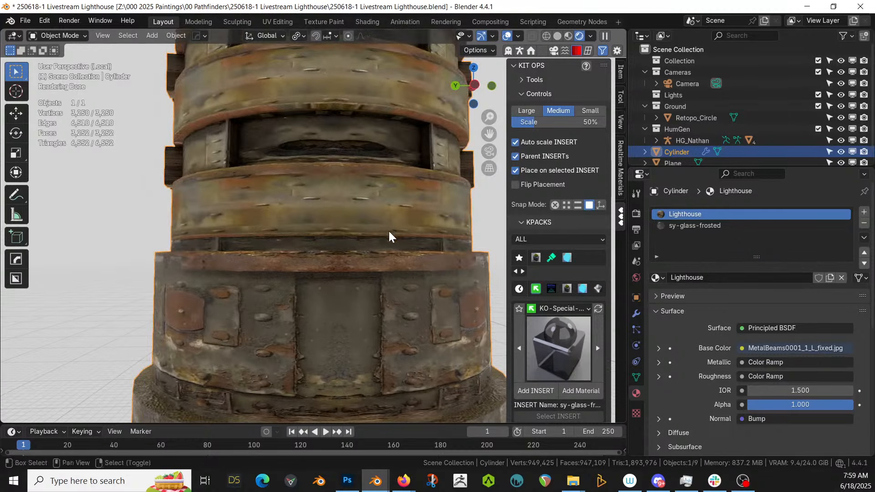
middle_click_drag(388, 231, 94, 209)
scroll(187, 207, "down", 5)
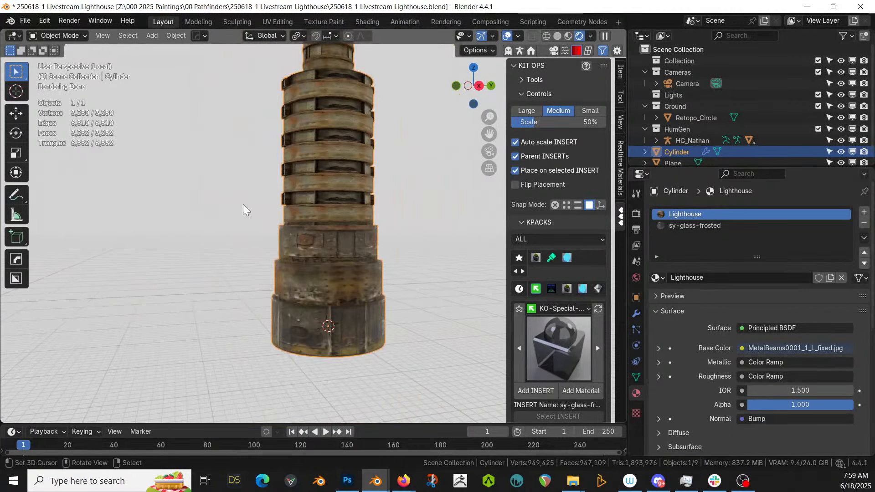
middle_click_drag(243, 205, 319, 259)
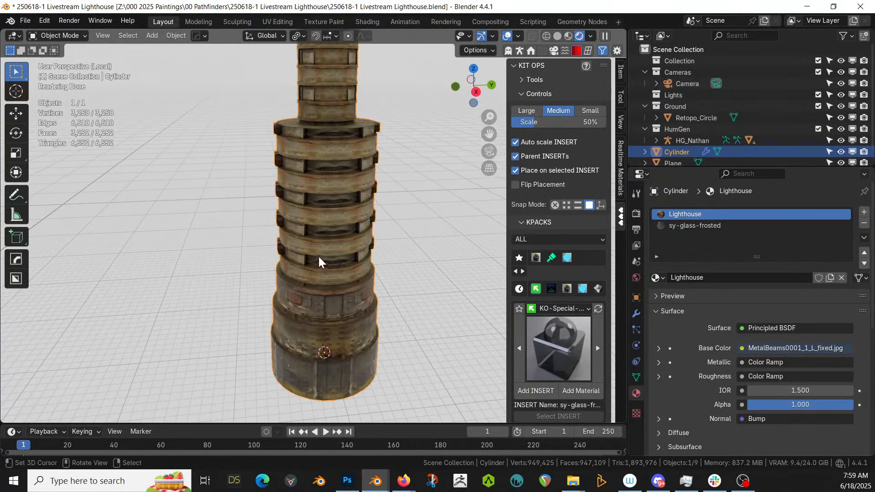
scroll(331, 251, "up", 3)
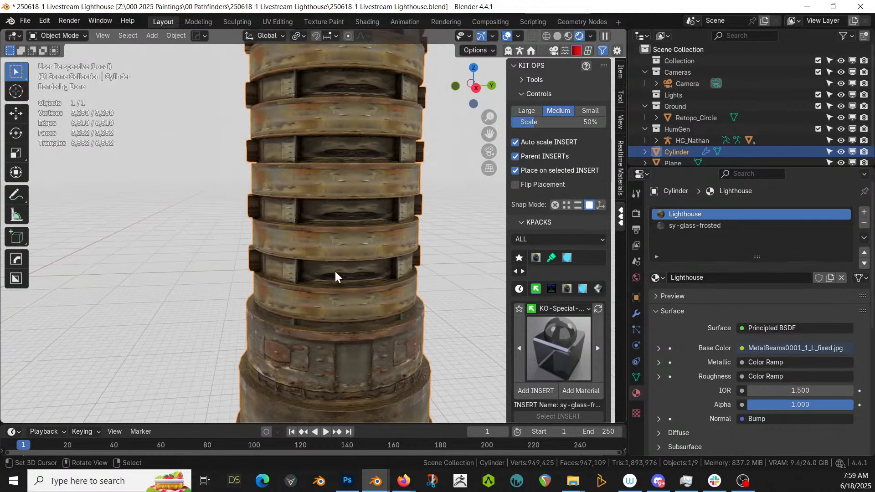
Select the wide recessed panel faces between the raised strips in all five rows of the tower's wider section
key("Tab")
left_click(314, 272)
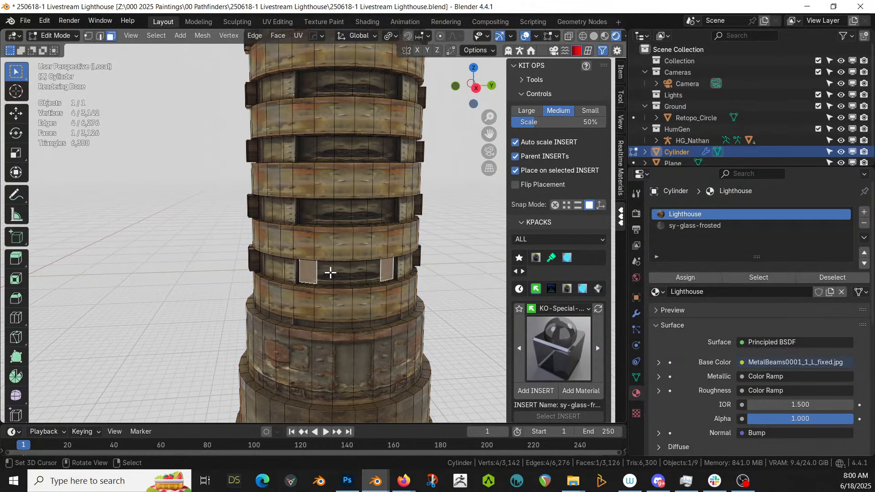
left_click(339, 271, "ctrl")
left_click(308, 210, "ctrl")
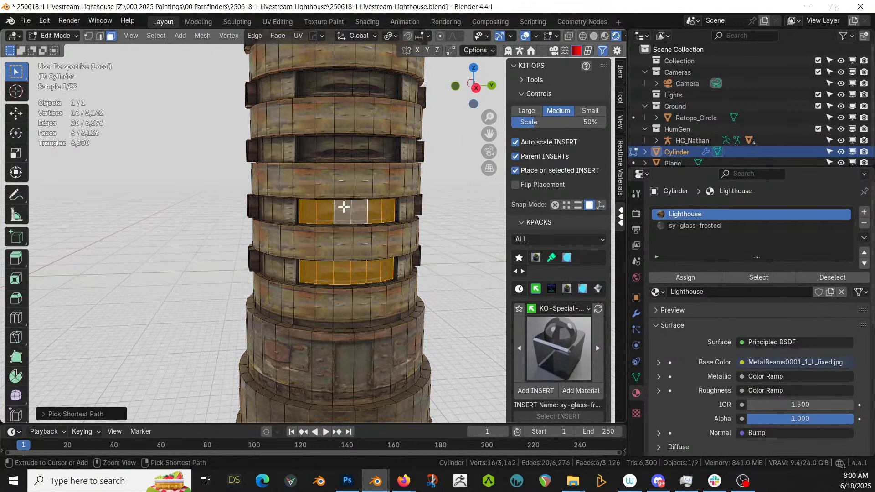
left_click(331, 144, "ctrl")
right_click(337, 146, "ctrl")
middle_click_drag(337, 145, 340, 193, "shift")
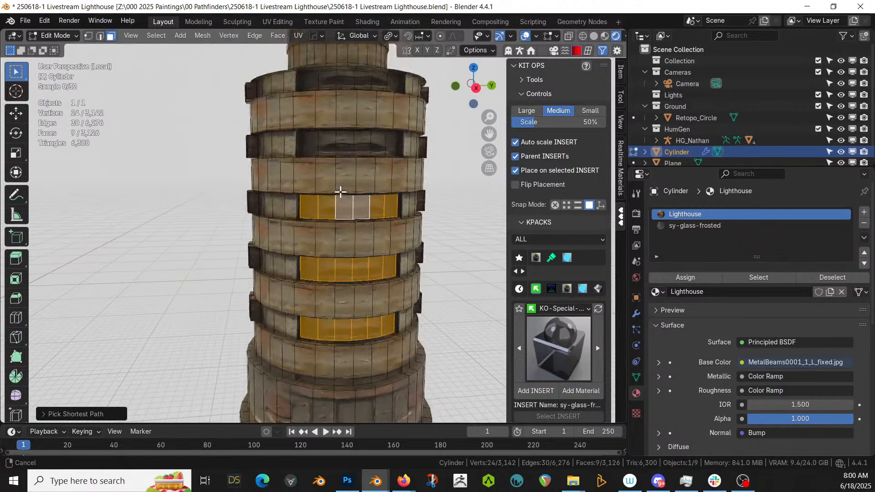
right_click(305, 143, "shift")
right_click(350, 140, "ctrl")
right_click(351, 78, "shift")
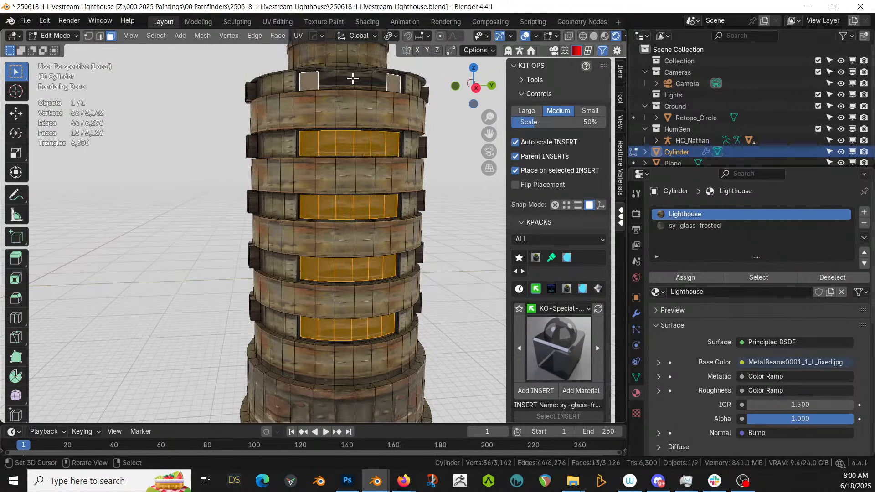
right_click(345, 78, "ctrl")
Move the selected panels' UVs in the UV Editing workspace to line up with the texture's upper-right metal area, and return to Object Mode
middle_click_drag(362, 132, 324, 415)
left_click(277, 22)
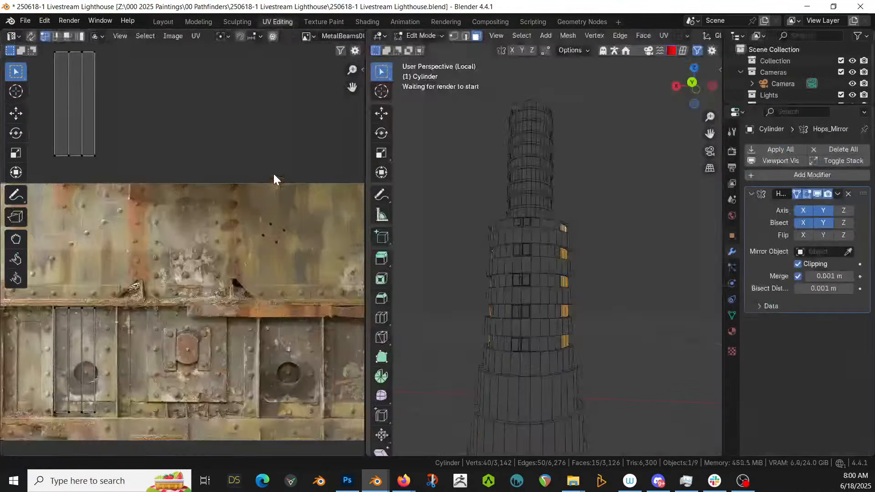
scroll(253, 262, "down", 5)
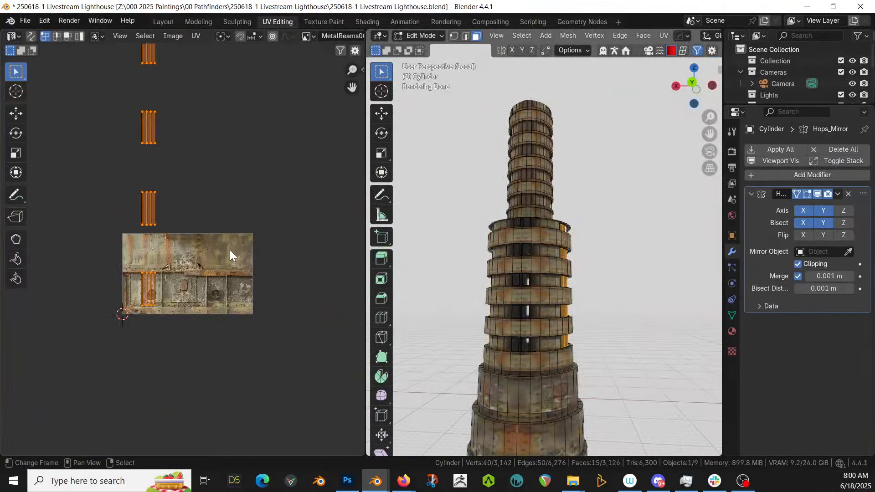
key("g")
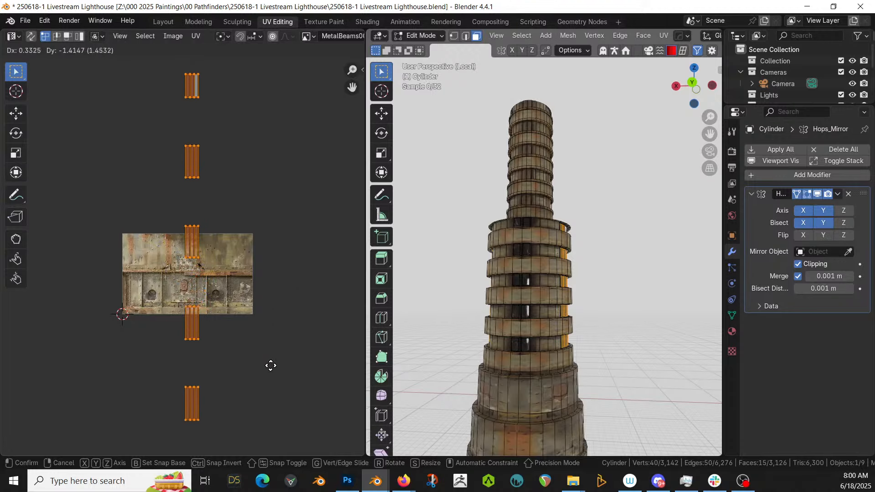
left_click(304, 380)
scroll(496, 338, "up", 2)
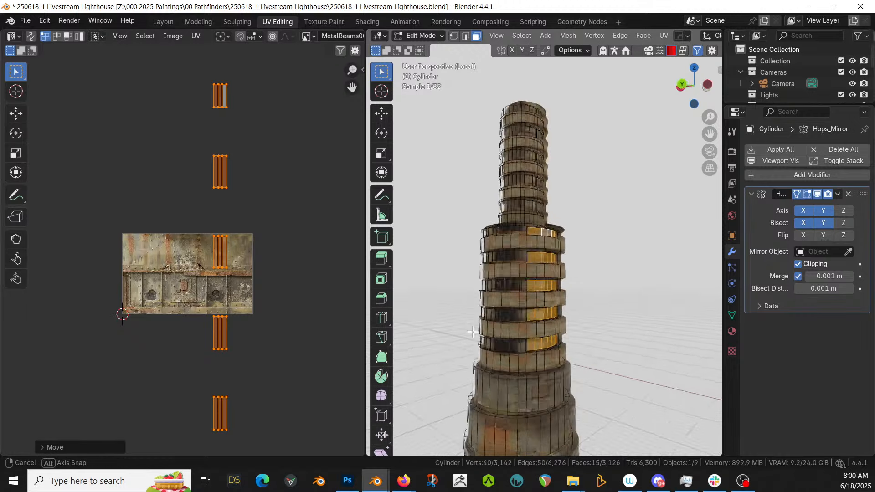
key("Tab")
Examine the retextured recessed panels and ledges along the whole tower from above, below and around
scroll(532, 323, "up", 5)
middle_click_drag(548, 321, 608, 325)
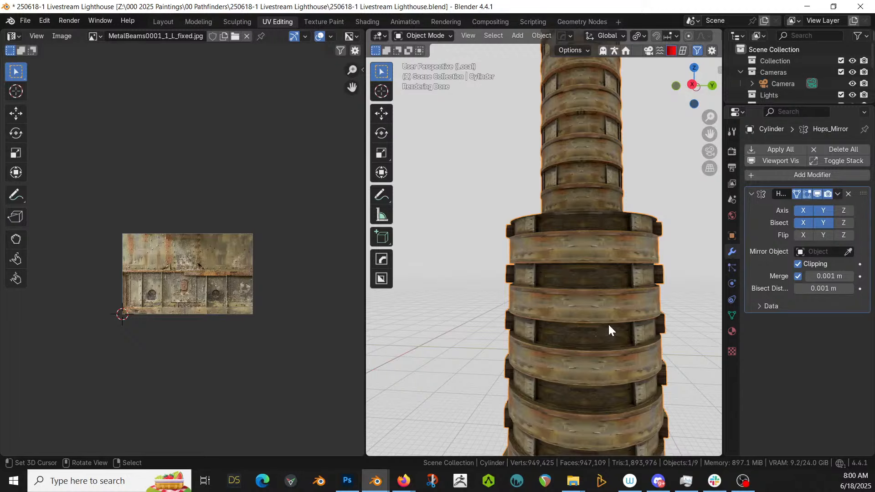
scroll(617, 266, "up", 4)
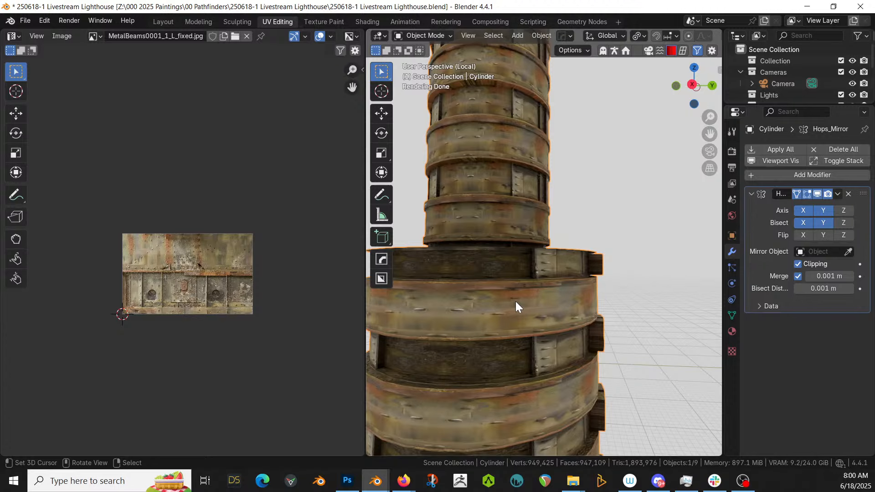
scroll(520, 225, "down", 3)
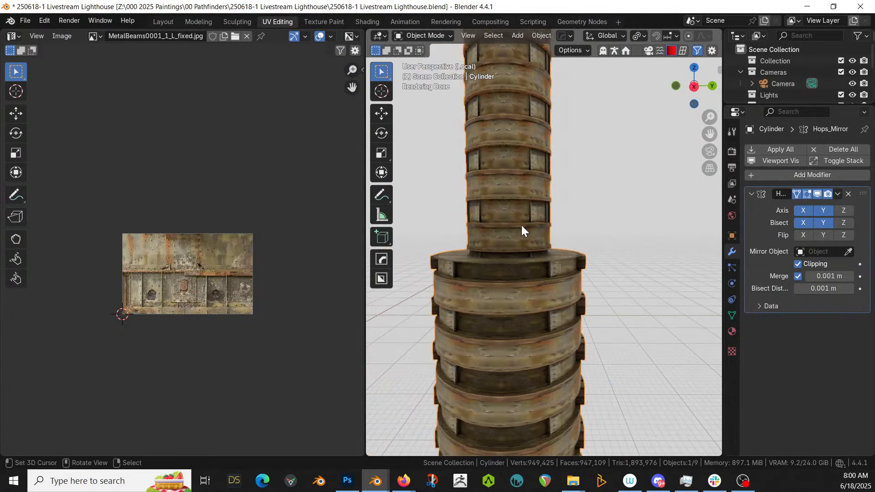
scroll(521, 225, "down", 3)
middle_click_drag(530, 228, 560, 263)
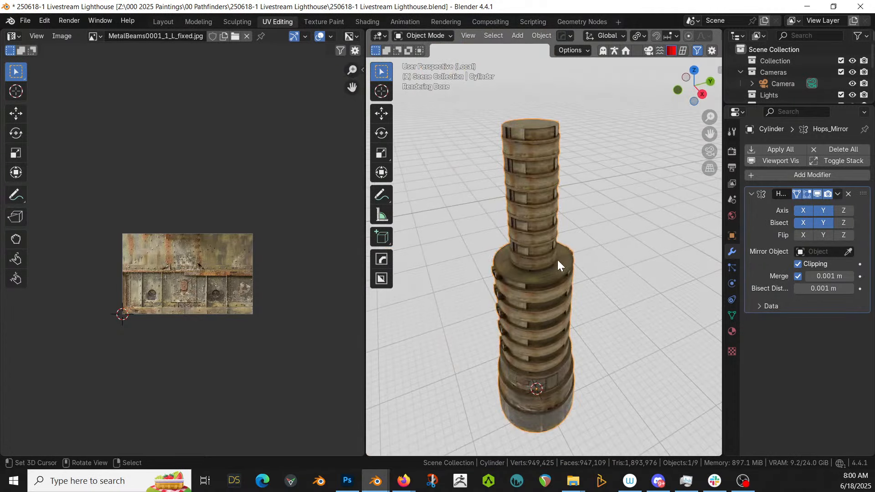
scroll(523, 244, "up", 3)
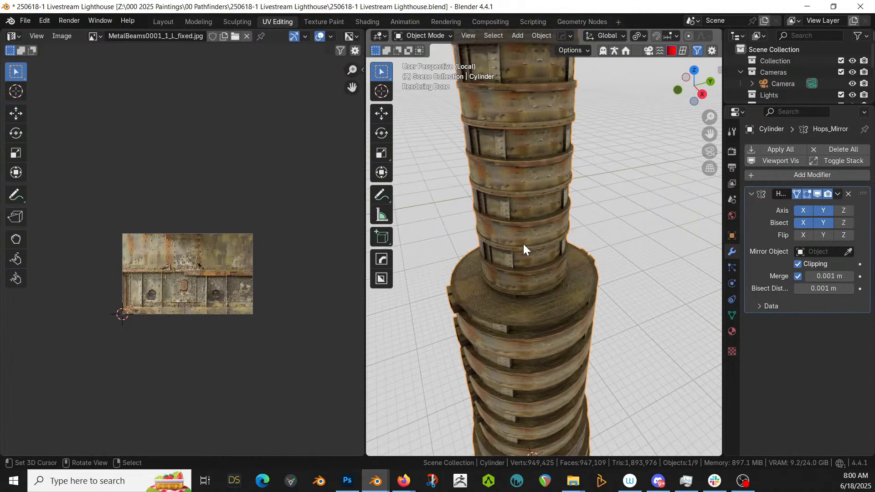
scroll(524, 246, "down", 2)
middle_click_drag(530, 254, 566, 213)
middle_click_drag(569, 289, 597, 211, "shift")
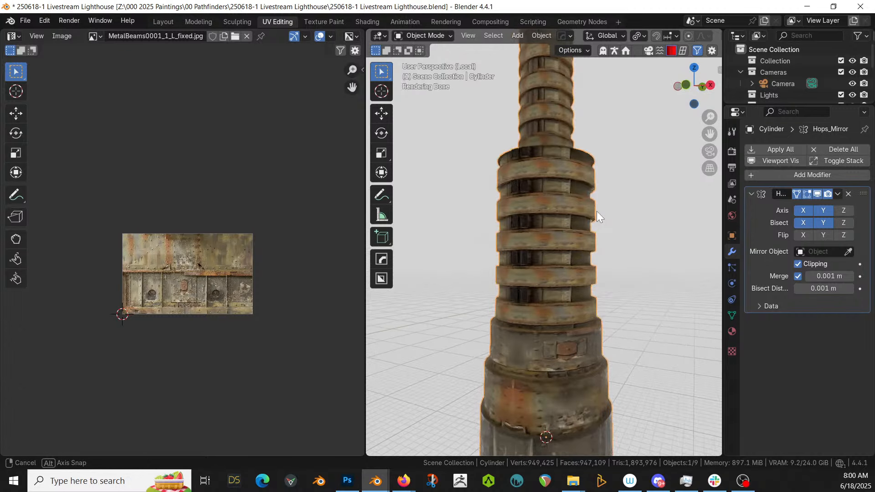
middle_click_drag(595, 243, 583, 189, "shift")
middle_click_drag(578, 223, 562, 261)
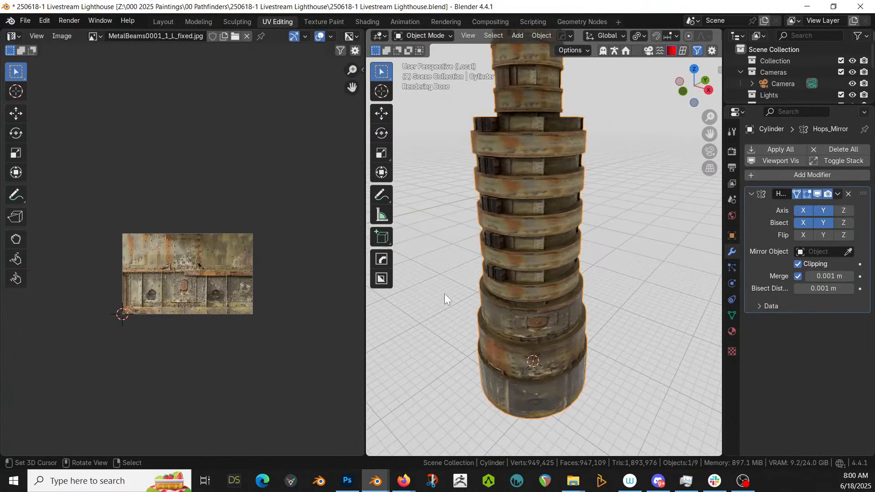
middle_click_drag(557, 250, 551, 310)
scroll(548, 310, "up", 8)
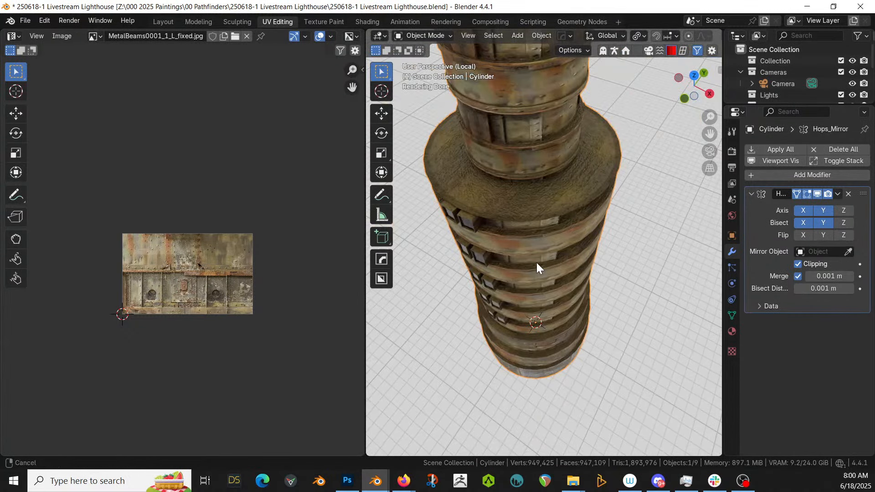
scroll(541, 343, "down", 7)
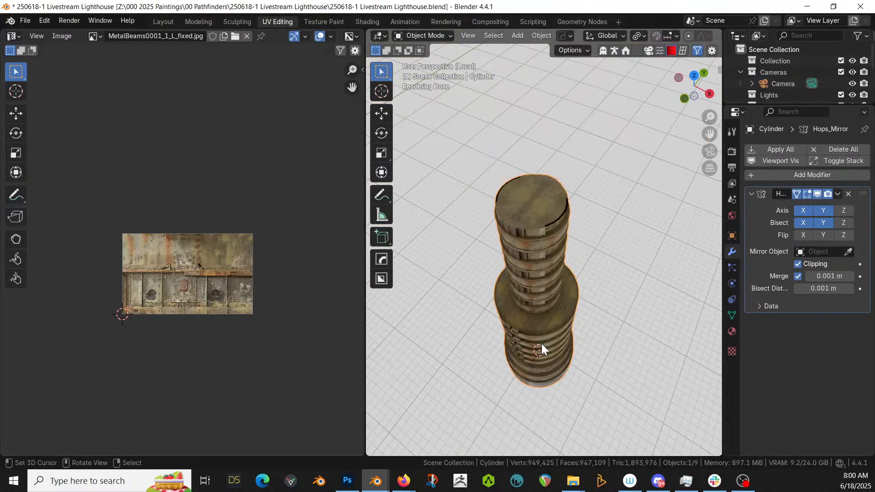
middle_click_drag(541, 343, 548, 265)
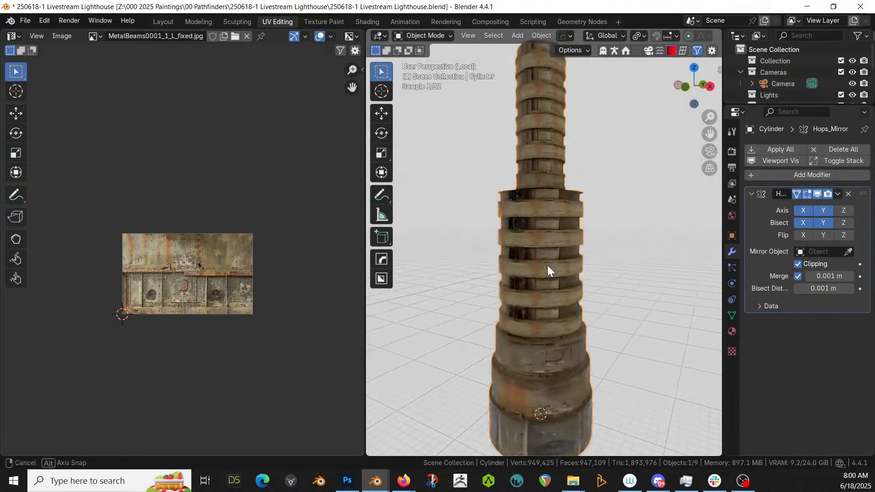
Return to the Layout workspace, examine the whole textured tower, and save the file
left_click(163, 21)
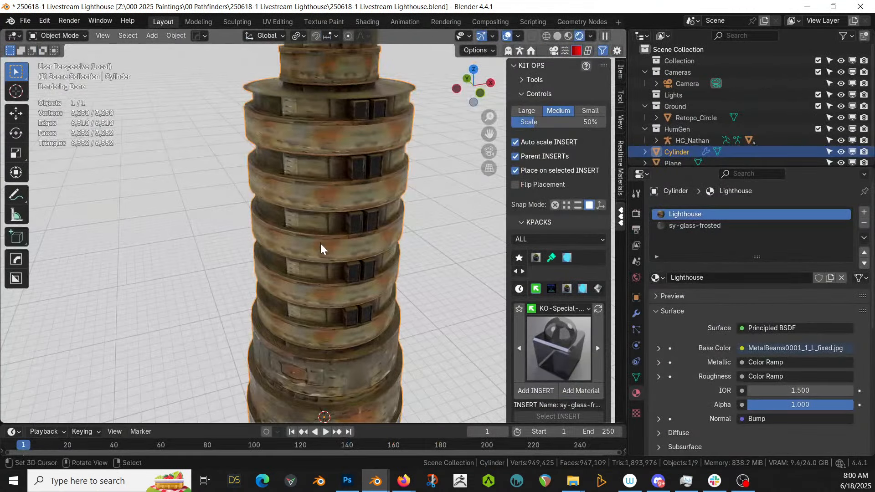
middle_click_drag(321, 243, 370, 247)
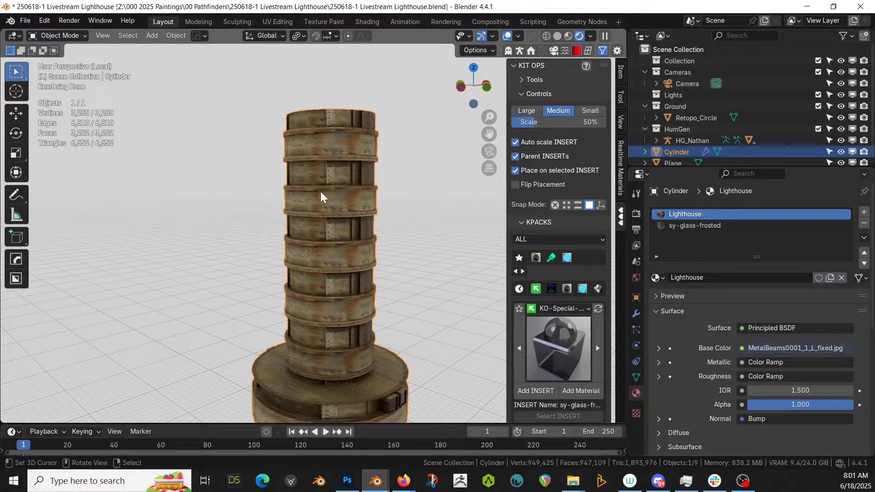
scroll(321, 197, "down", 5)
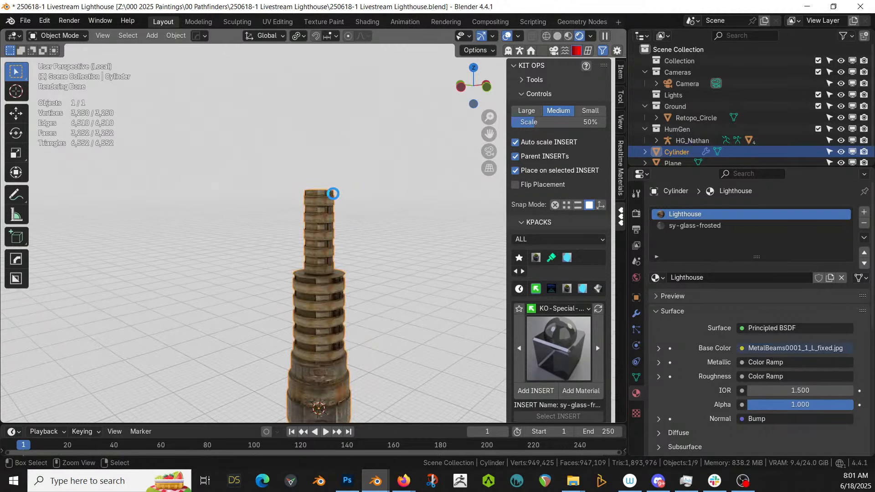
key("ctrl+s")
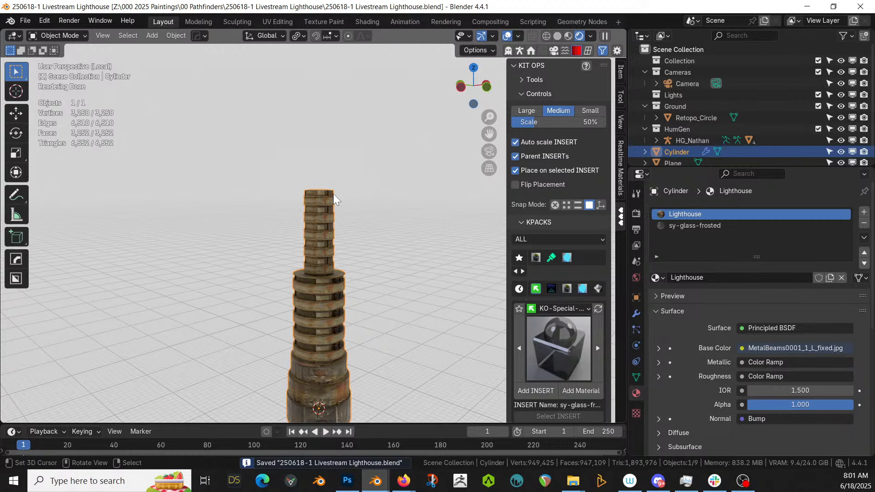
Switch to solid shading and snap the 3D cursor to the centre of the tower's top cap
middle_click_drag(333, 194, 348, 301)
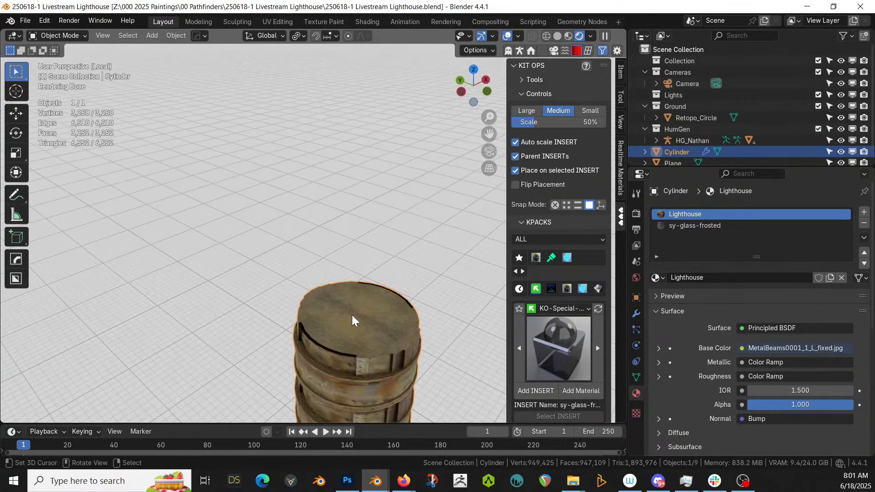
key("z")
key("Tab")
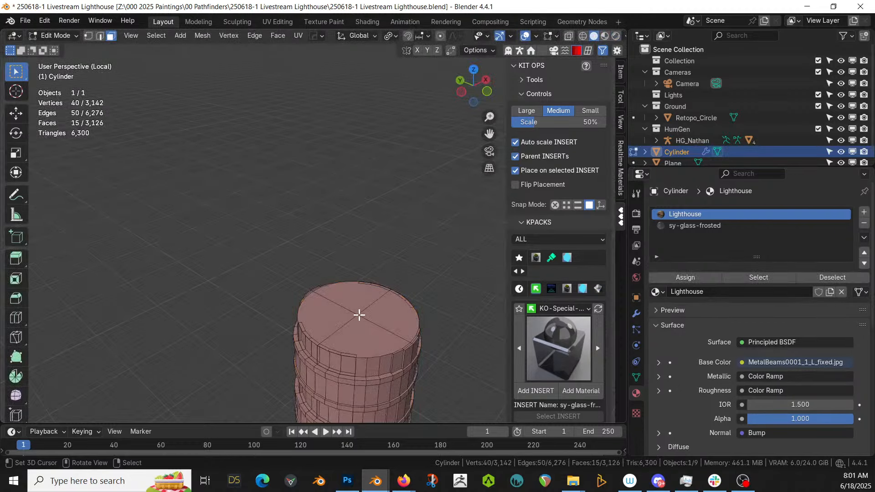
key("Tab")
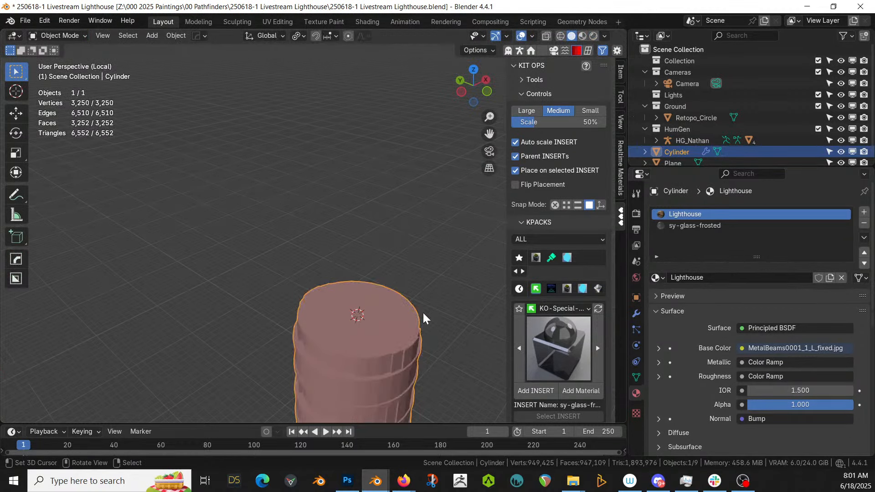
Add a UV sphere at the centre of the tower's top and scale it up by about 1.6
middle_click_drag(424, 314, 434, 262)
key("shift+a")
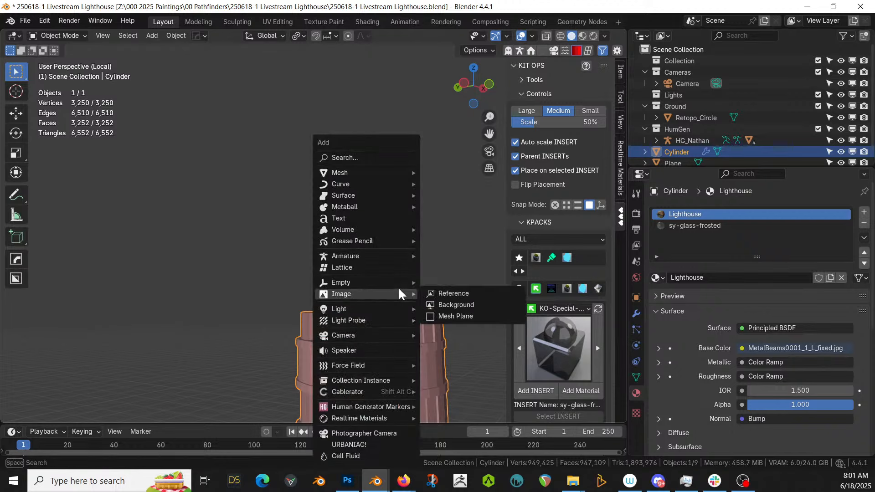
mouse_move(347, 173)
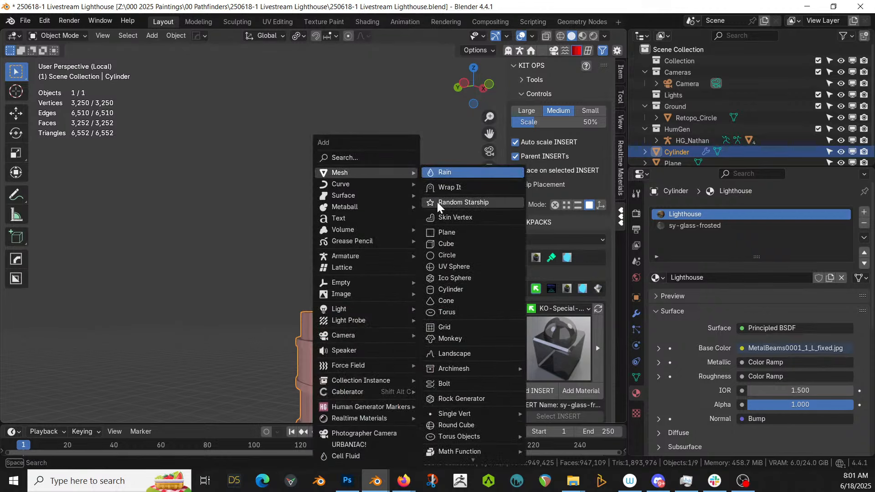
left_click(461, 268)
key("s")
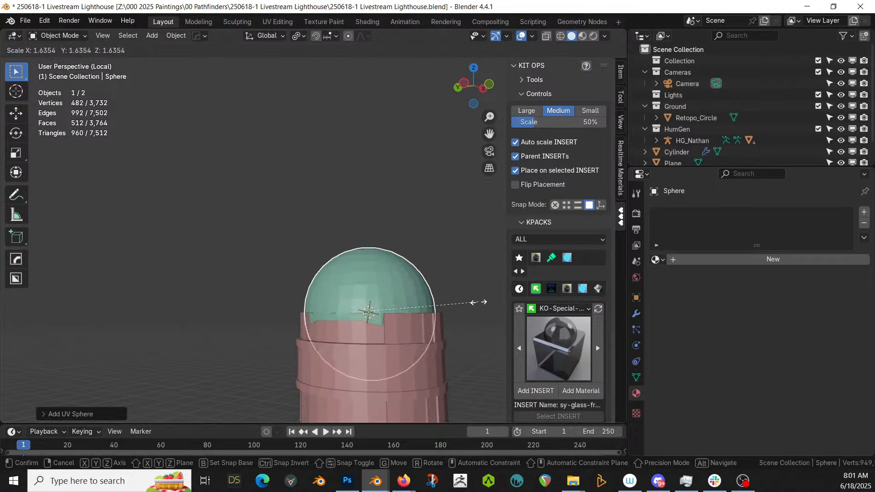
left_click(472, 303)
Raise the sphere along Z until it floats just above the tower's top cap, and shade it smooth
middle_click_drag(467, 307, 379, 324)
key("g")
key("z")
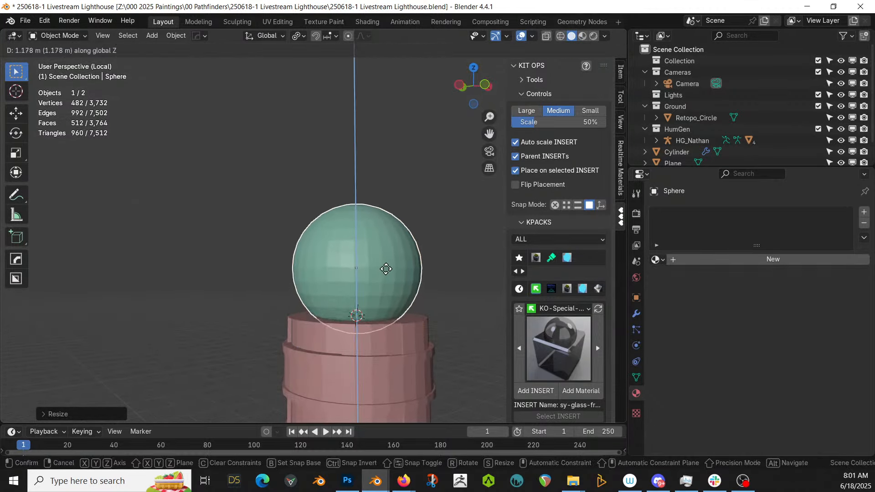
left_click(394, 248)
mouse_move(392, 243)
middle_mouse_down()
mouse_move(399, 226)
mouse_move(394, 238)
middle_mouse_up()
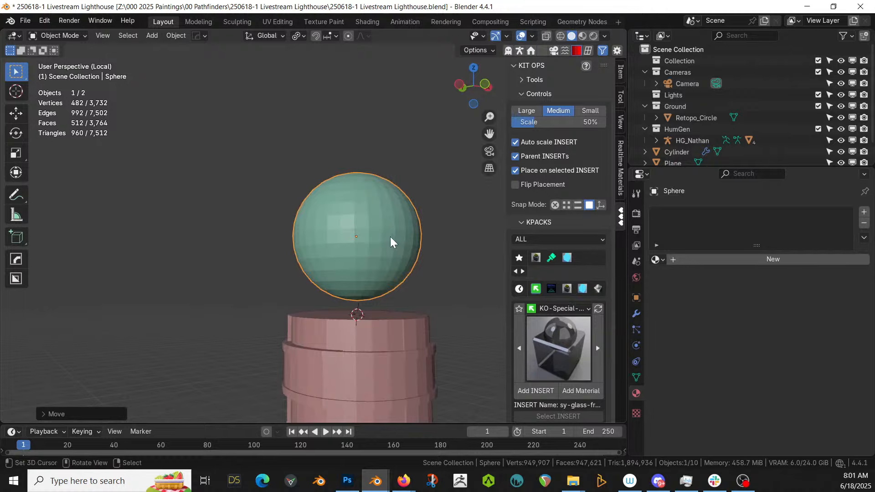
left_click(176, 36)
middle_click_drag(310, 196, 309, 224)
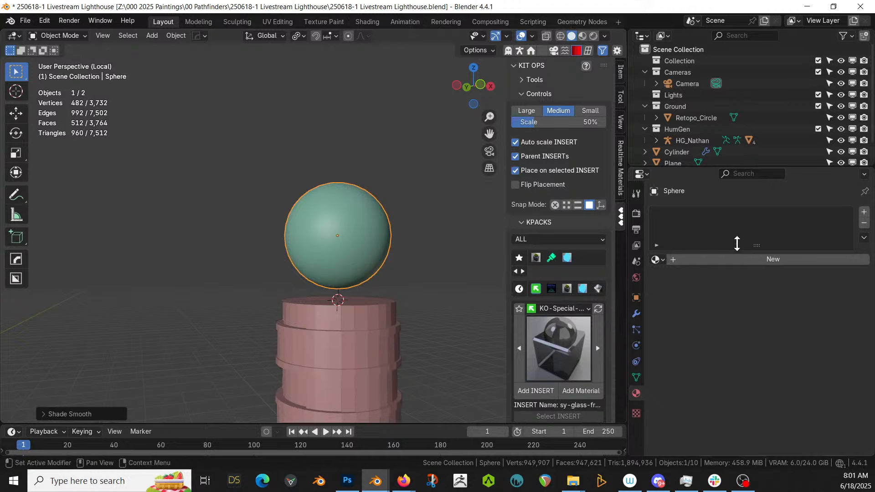
Create a new material on the sphere and name it Eyeball
left_click(744, 258)
double_click(695, 215)
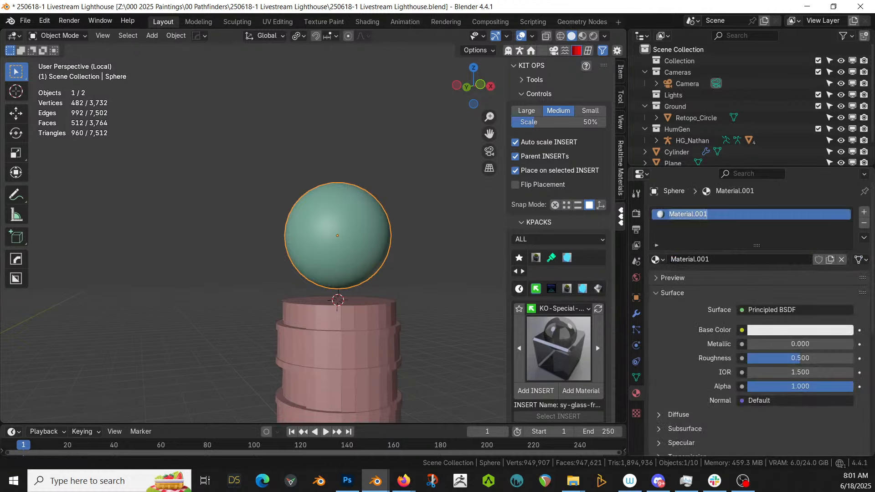
type("Eyeball")
key("Return")
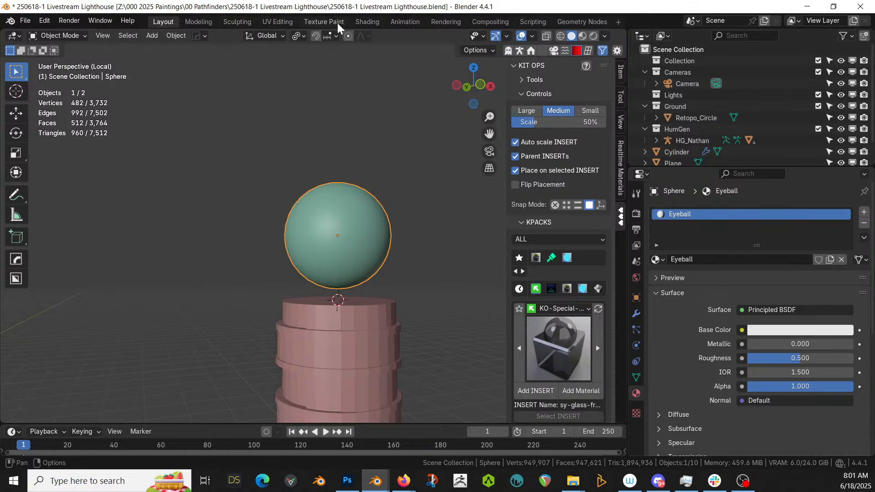
In the Shading workspace, bring the realistic human eye image into the Eyeball material and connect its Color to Base Color
left_click(361, 21)
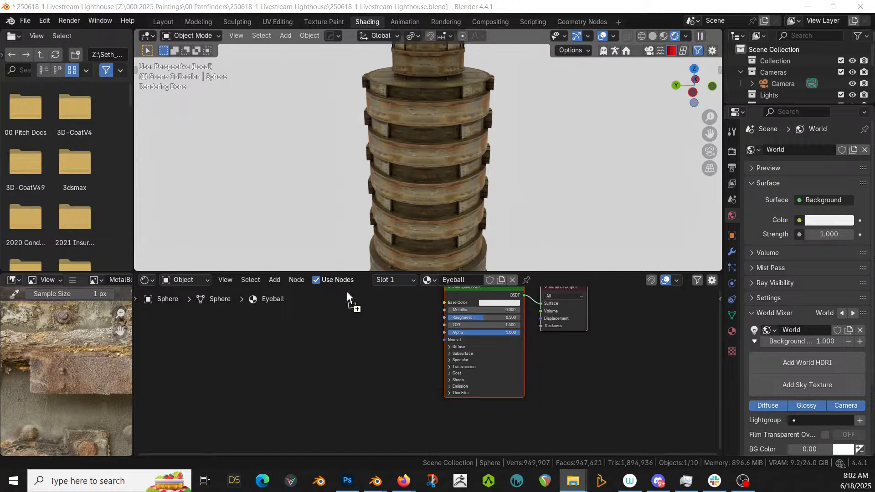
left_click_drag(347, 293, 283, 355)
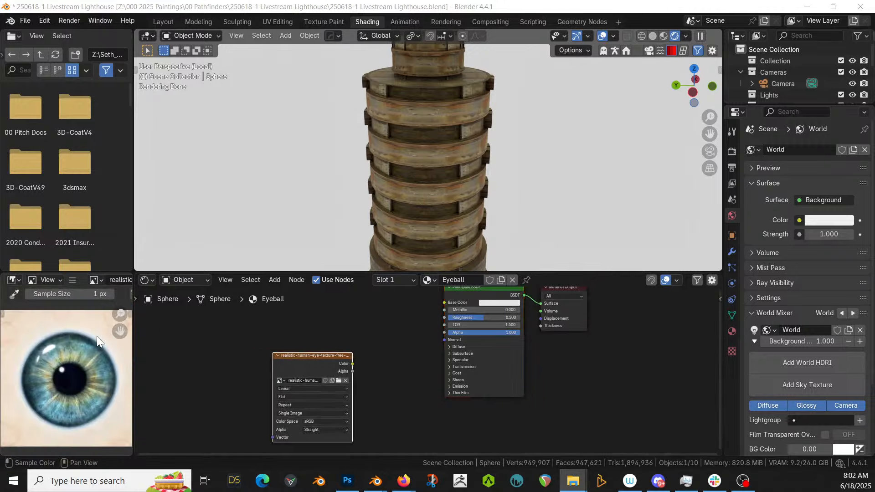
scroll(97, 335, "down", 3)
scroll(348, 342, "up", 1)
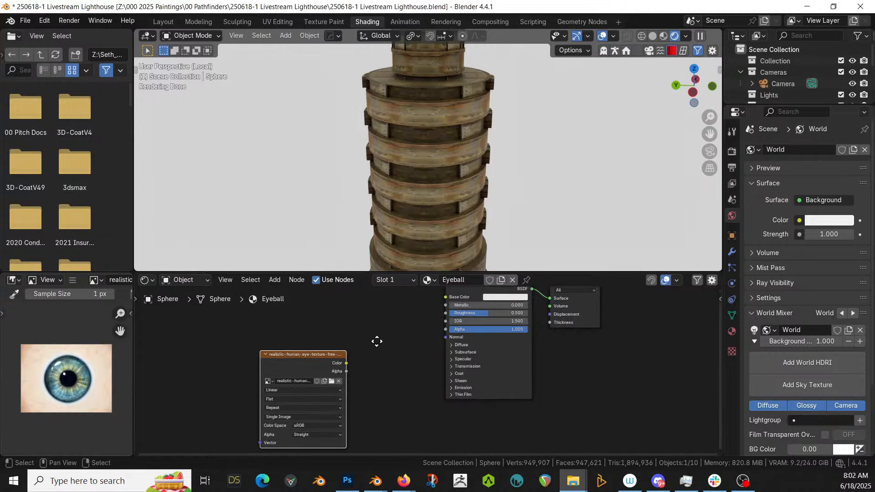
middle_click_drag(376, 341, 351, 376)
left_click_drag(326, 394, 433, 328)
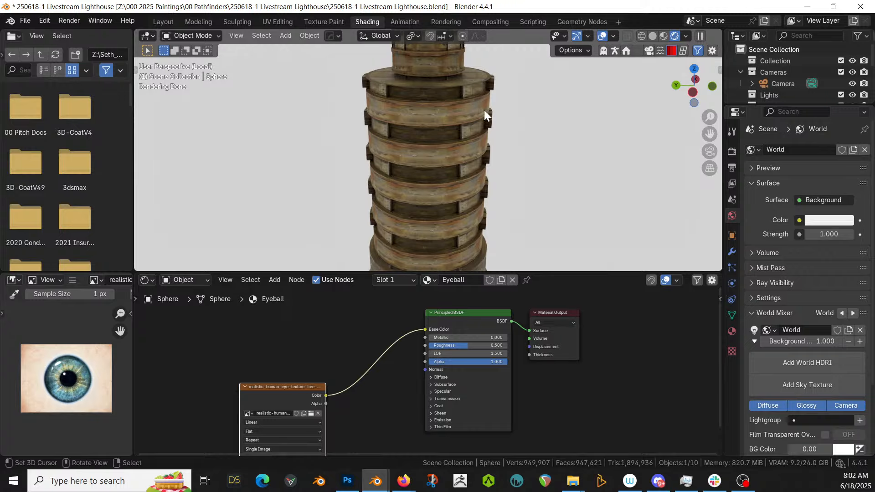
Isolate the sphere in local view and examine how the eye texture wraps around it
middle_click_drag(483, 110, 447, 99)
scroll(458, 99, "down", 5)
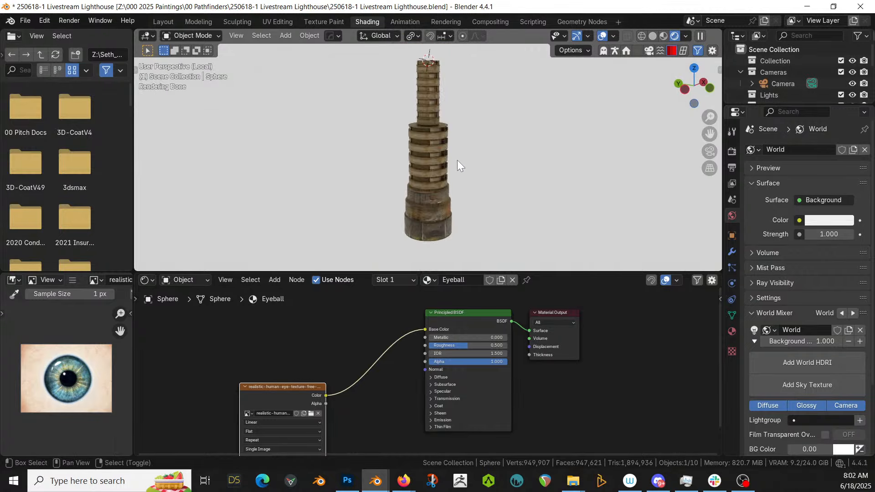
middle_click_drag(457, 160, 440, 215, "shift")
key("KP_Divide")
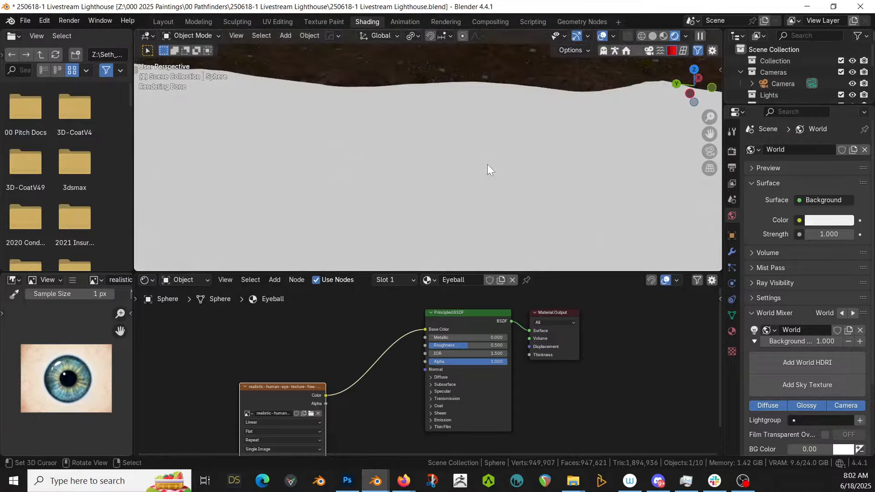
scroll(508, 160, "down", 6)
key("KP_Divide")
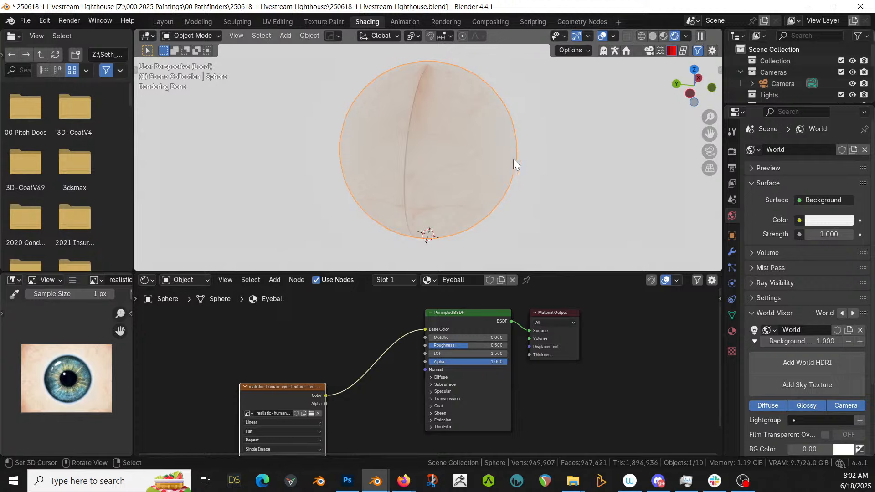
middle_click_drag(513, 159, 199, 122)
middle_click_drag(313, 212, 300, 110)
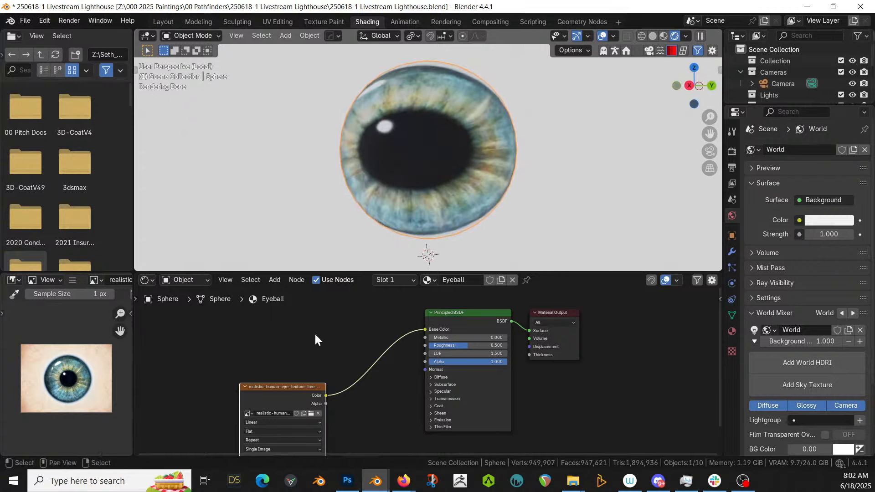
Lower the roughness of the Eyeball material's Principled BSDF to 0.056
middle_click_drag(309, 334, 310, 278)
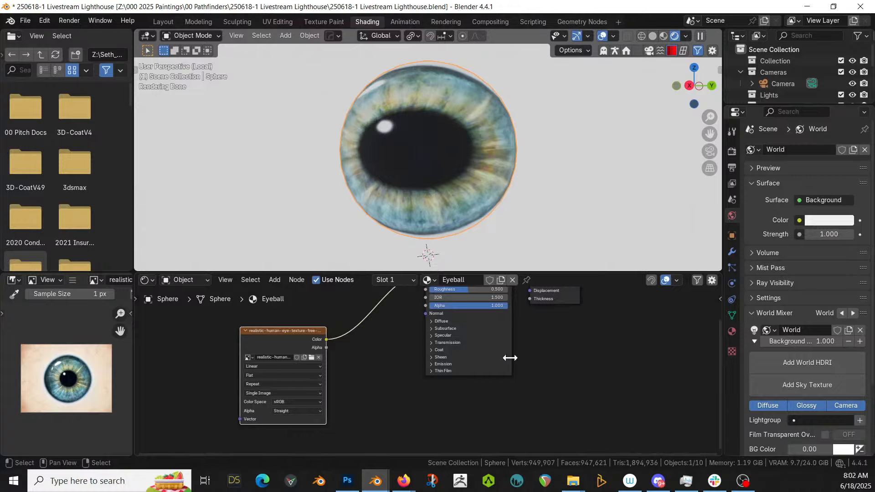
middle_click_drag(509, 358, 513, 397)
left_click_drag(476, 329, 441, 329)
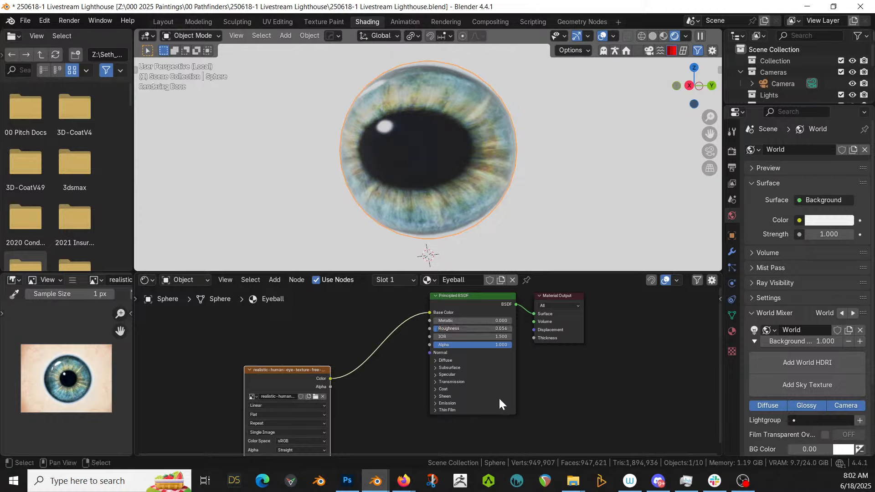
Try the Eyeball material's Sheen weight, and set its Coat weight to 1.000 while checking the sphere from several sides
scroll(526, 398, "up", 2)
left_click(437, 403)
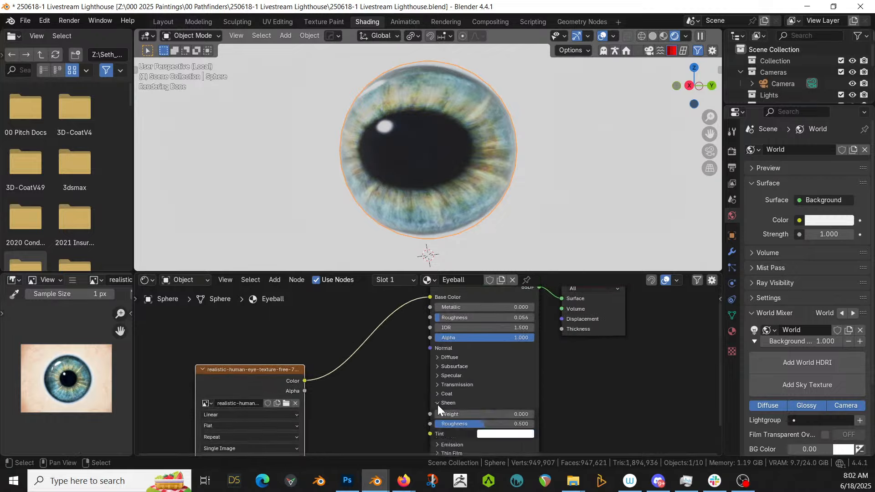
left_click_drag(450, 412, 534, 405)
left_click(437, 403)
left_click(436, 393)
middle_click_drag(518, 199, 461, 206)
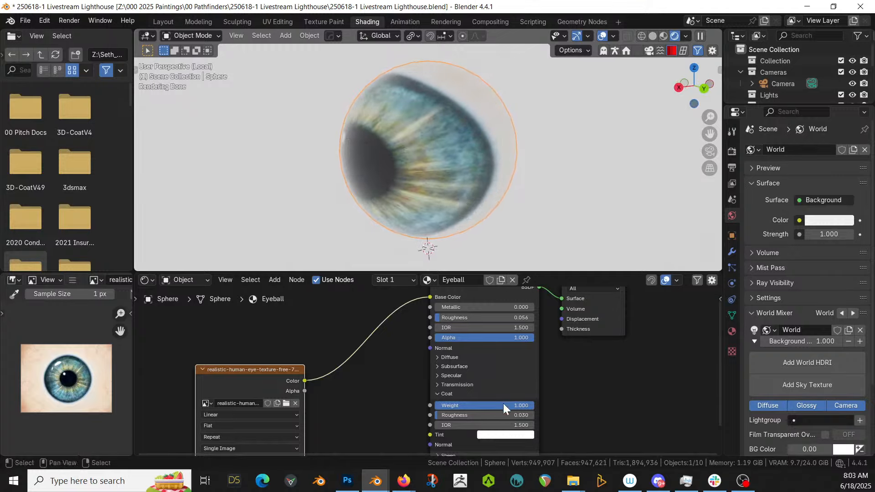
middle_click_drag(376, 200, 474, 164)
In the Layout workspace, duplicate the eyeball sphere in place and scale the copy by 1.2
left_click(160, 22)
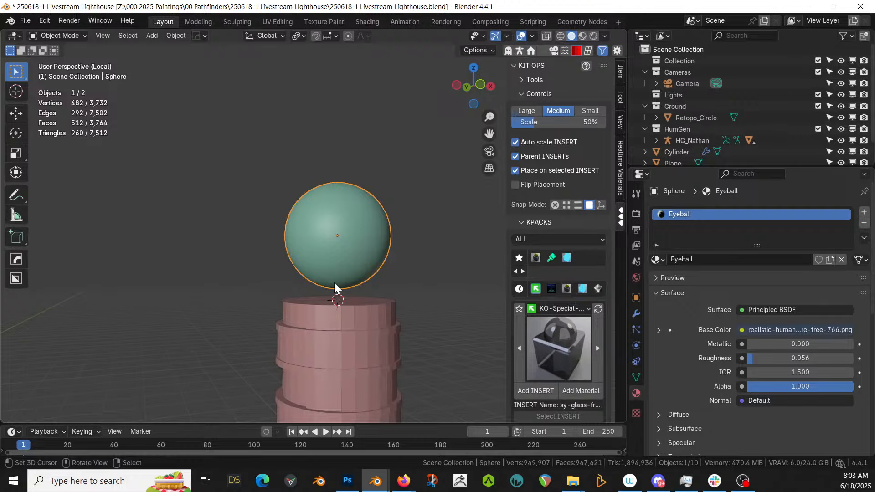
scroll(334, 288, "up", 2)
middle_click_drag(340, 287, 374, 271)
middle_click_drag(374, 271, 339, 242, "shift")
scroll(340, 232, "up", 3)
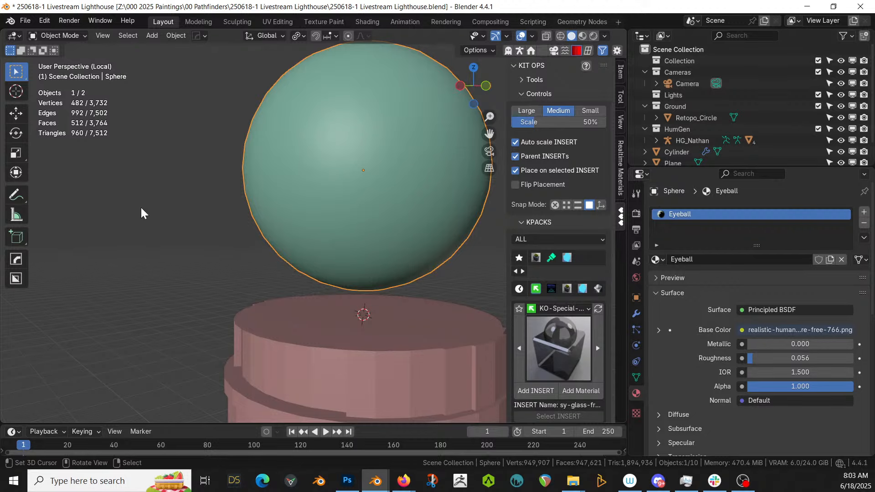
mouse_move(214, 206)
middle_mouse_down()
mouse_move(226, 191)
mouse_move(206, 199)
middle_mouse_up()
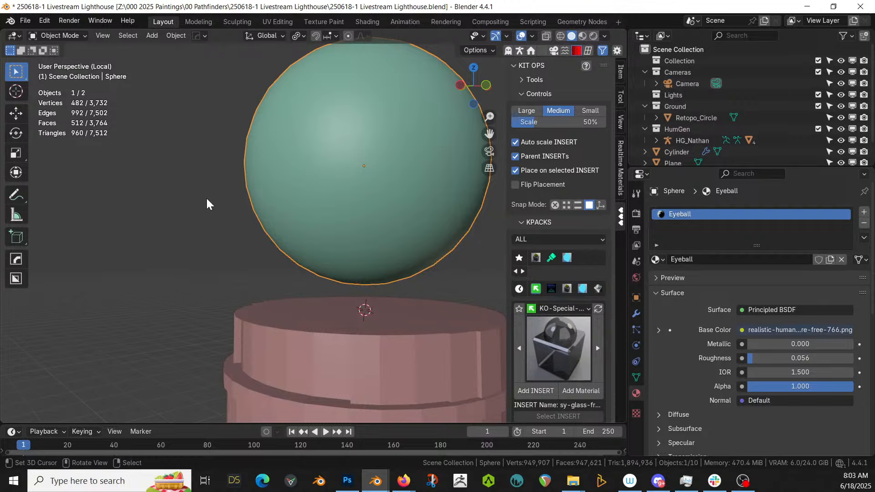
middle_click_drag(237, 214, 225, 230)
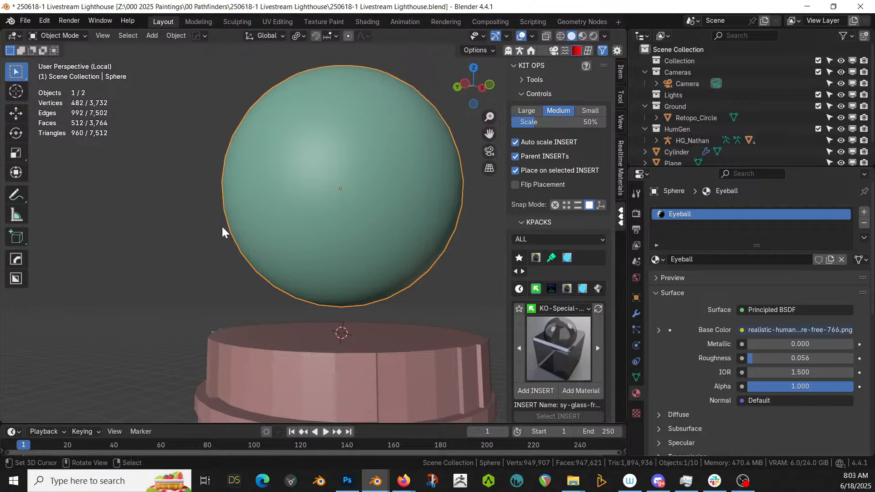
key("shift+d")
right_click(306, 196)
type("s")
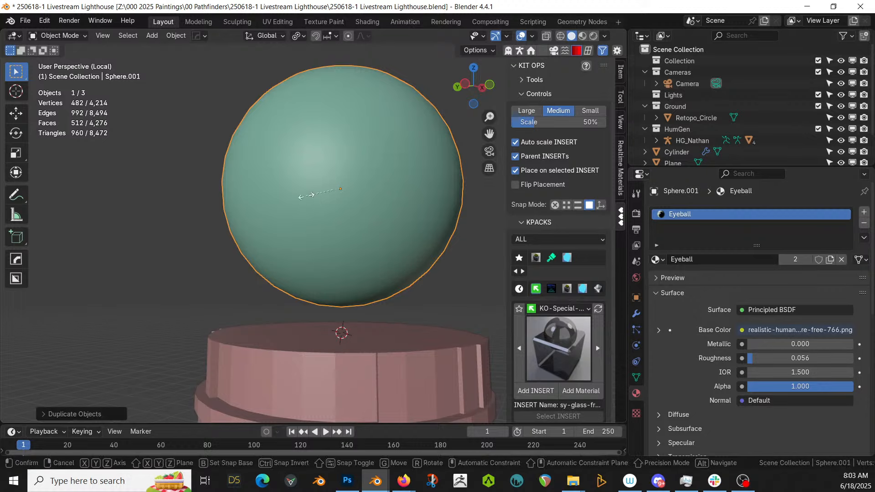
type("1.2")
key("Return")
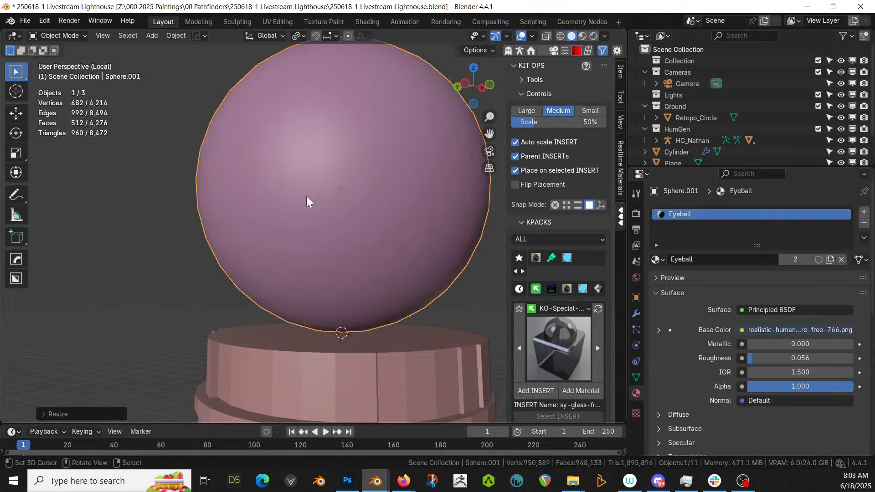
Replace the outer sphere's Eyeball material with a new material named Liquid Sphere
left_click(841, 259)
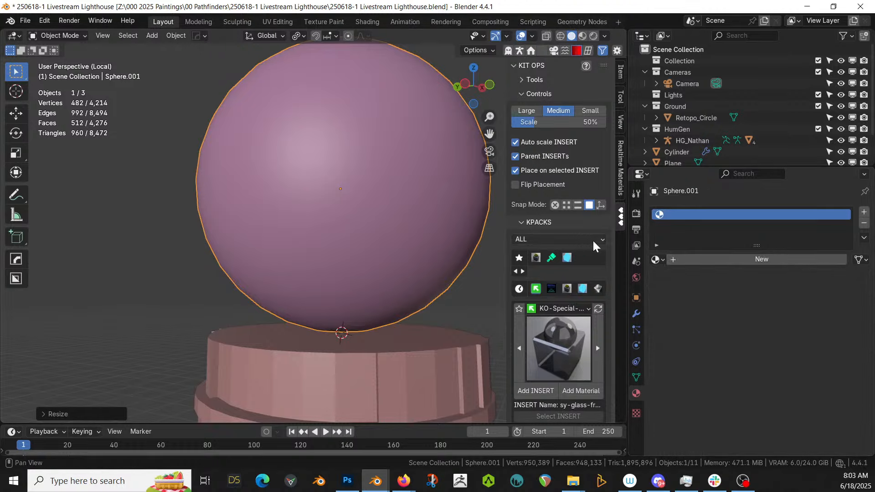
left_click(753, 259)
left_click(710, 259)
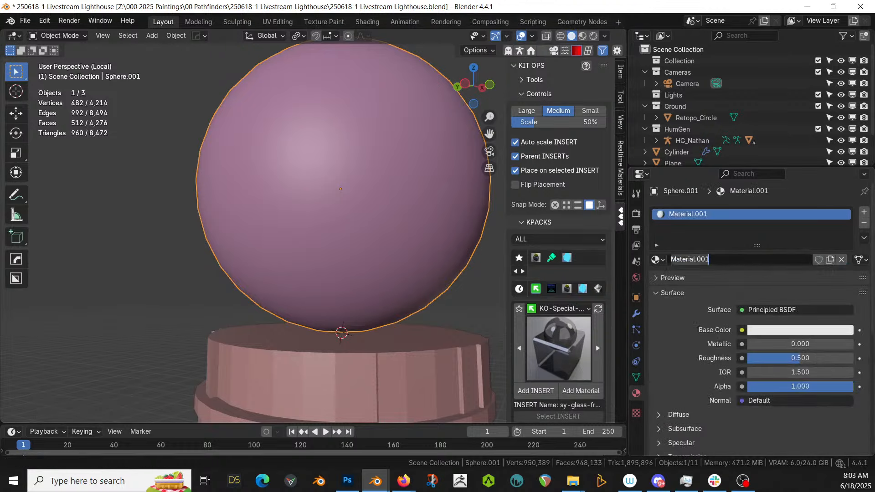
type("Liquid Spgher")
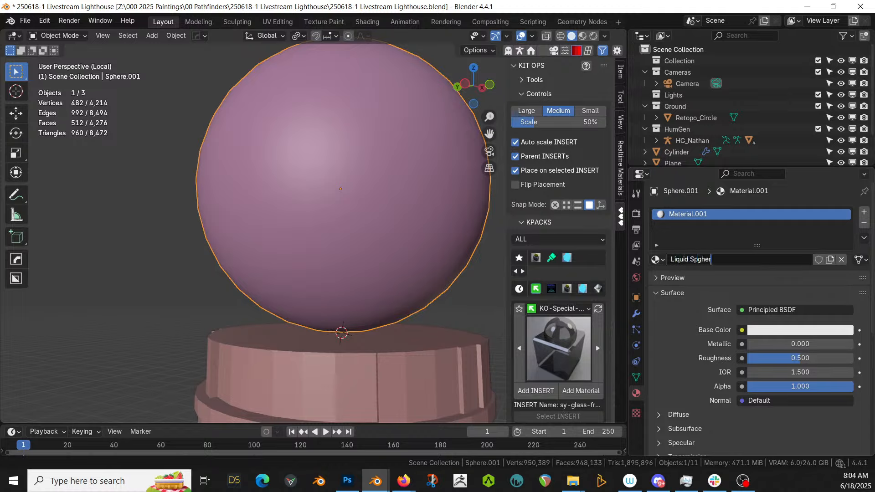
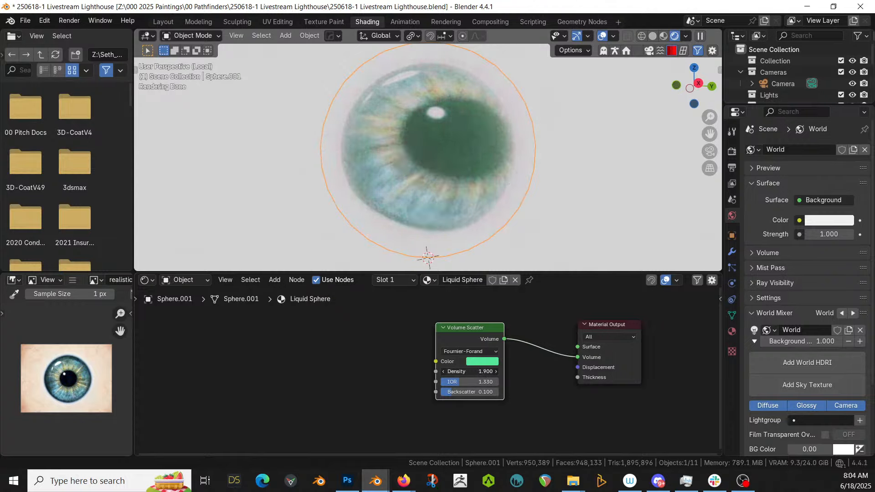
Check the Volume Scatter effect from another side, and remove the Liquid Sphere material from the outer sphere in the Layout workspace
scroll(414, 176, "down", 3)
middle_click_drag(417, 173, 357, 191)
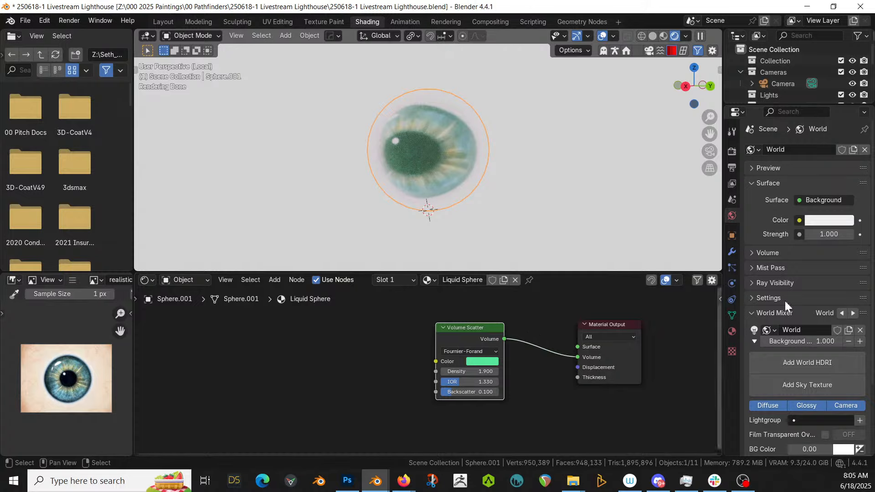
left_click(163, 22)
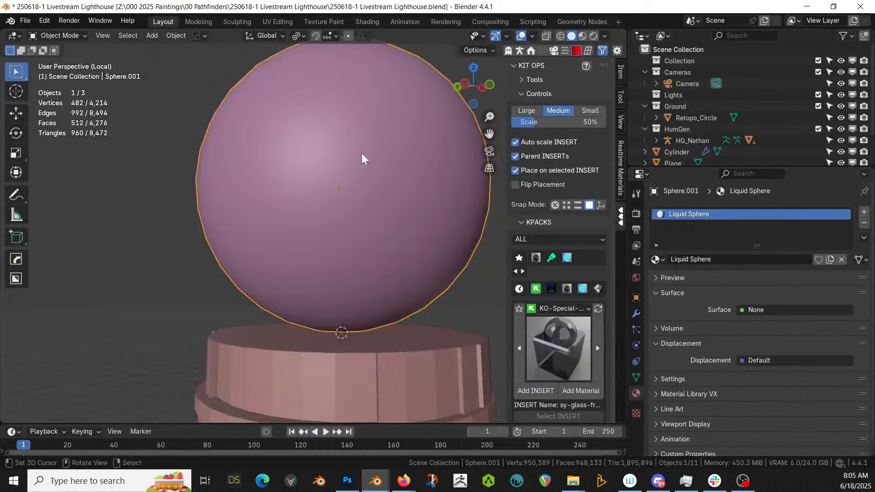
left_click(841, 259)
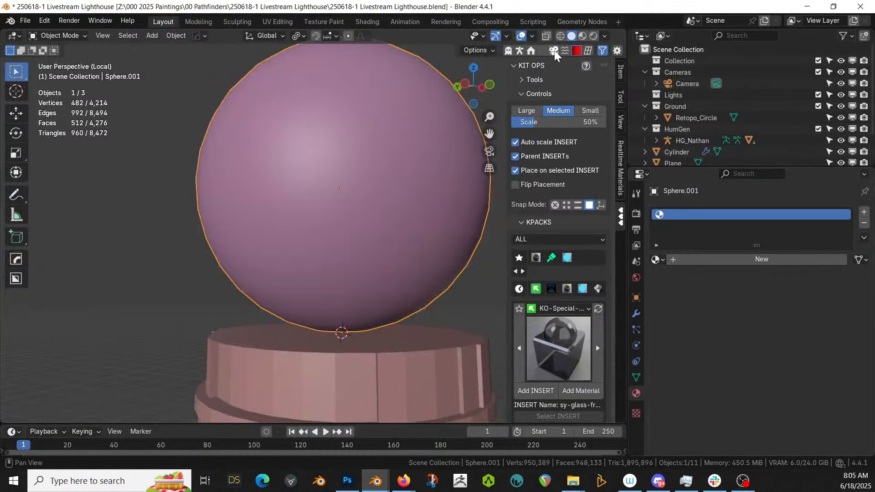
Spawn the aquatiq Water Pond material on the outer sphere and check it from the front in rendered shading
left_click(531, 49)
left_click(542, 51)
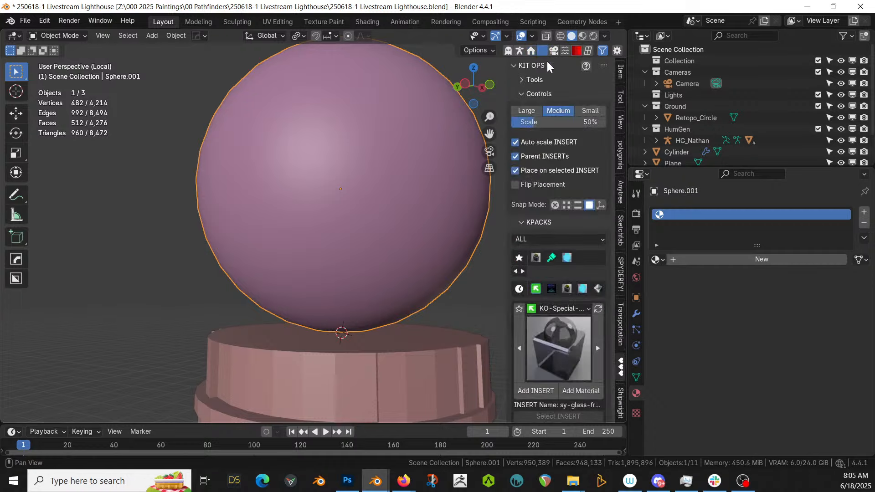
left_click(620, 154)
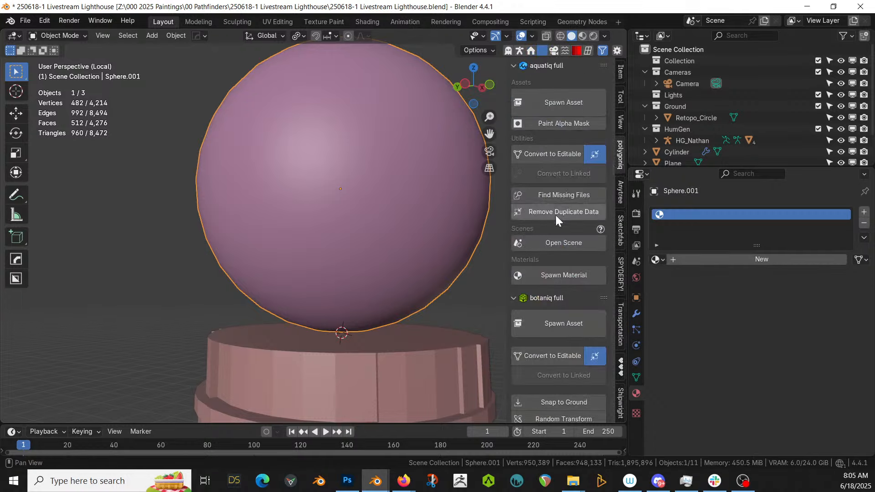
left_click(553, 275)
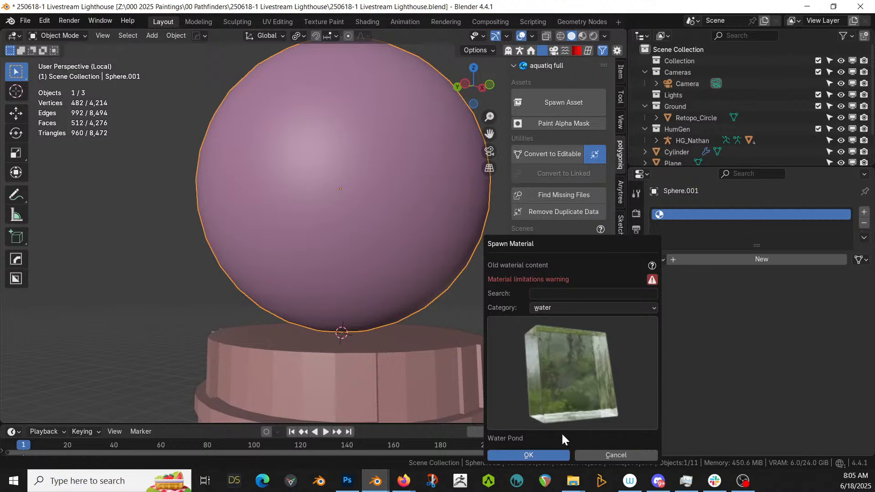
left_click(528, 454)
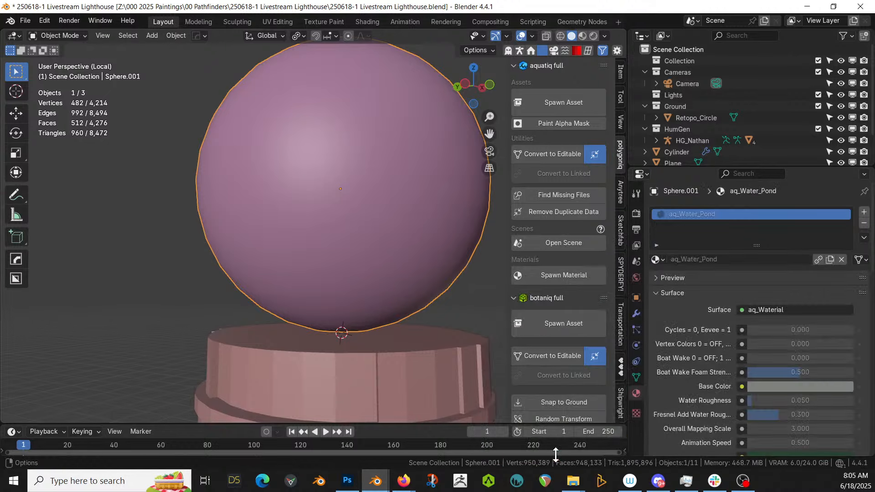
key("z")
left_click(385, 217)
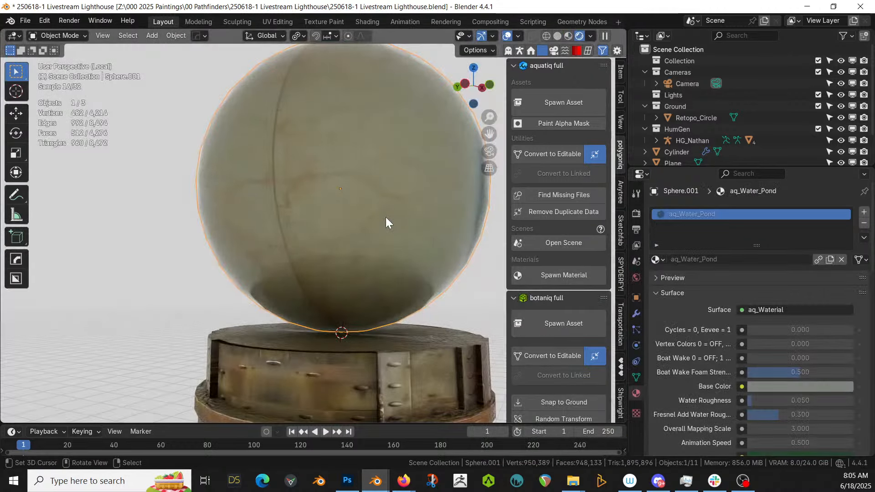
middle_click_drag(208, 56, 464, 206)
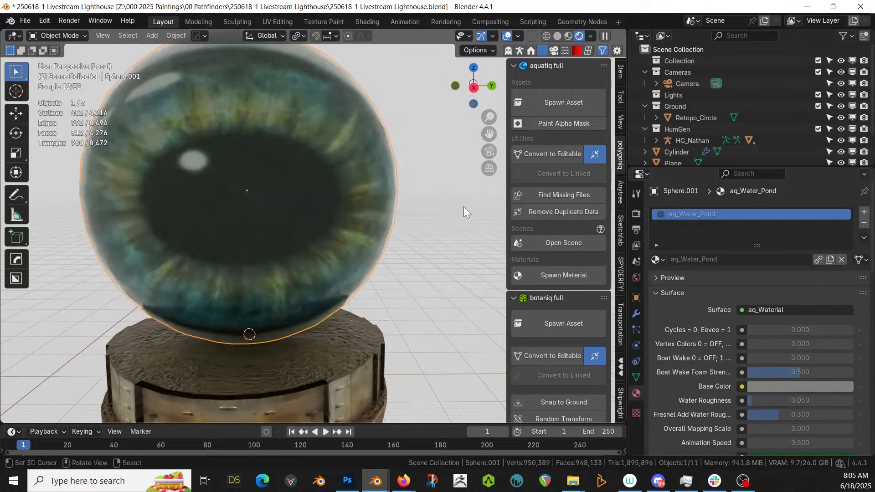
Scale the inner eyeball sphere down to about 0.62 inside the water sphere
left_click(344, 202)
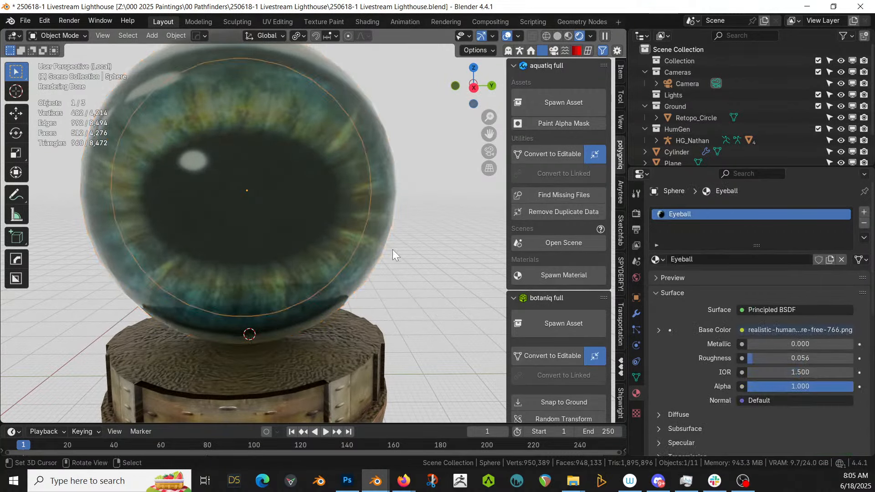
key("s")
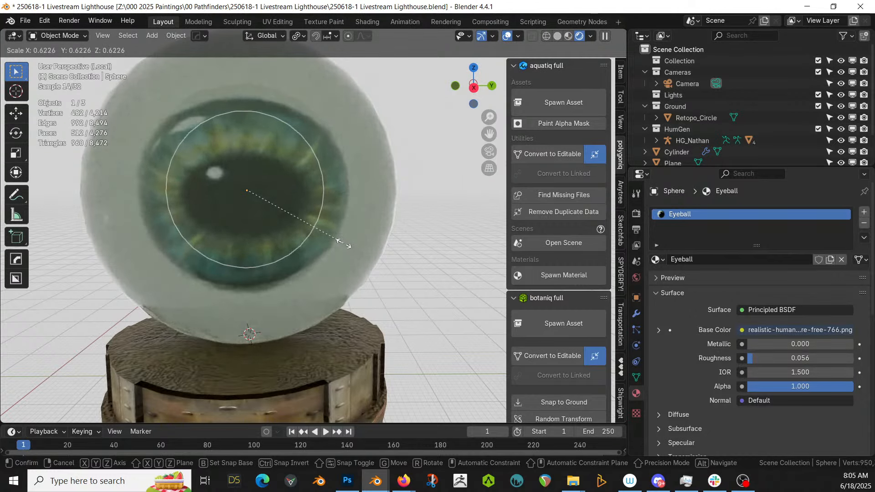
left_click(343, 243)
middle_click_drag(336, 242, 423, 259)
scroll(234, 233, "down", 2)
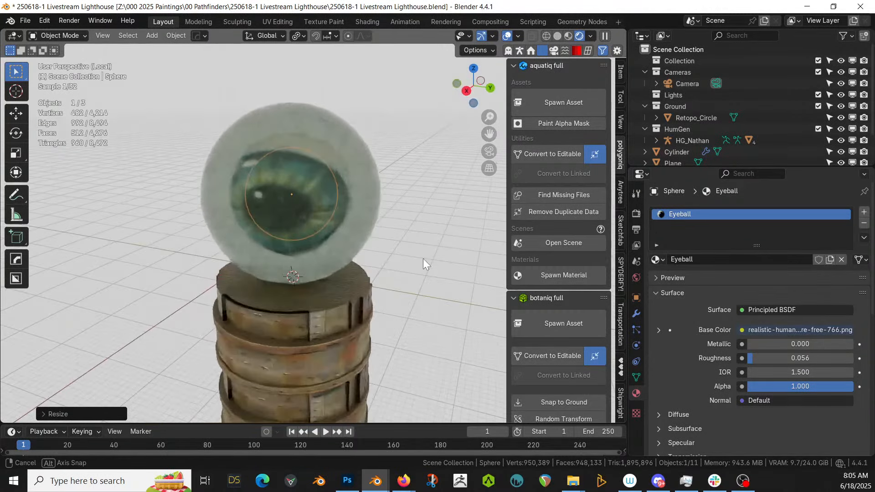
Convert the outer sphere's water material to editable and make a copy of it named Eyeball Liquid
left_click(360, 149)
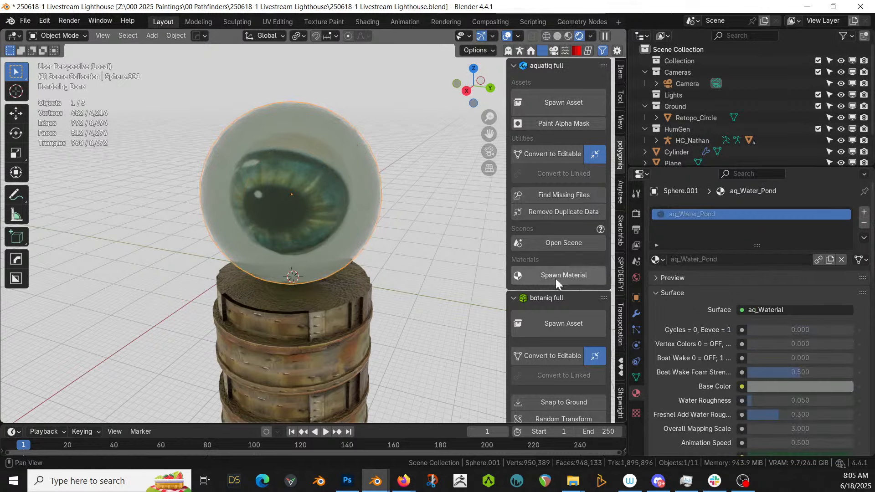
left_click(564, 158)
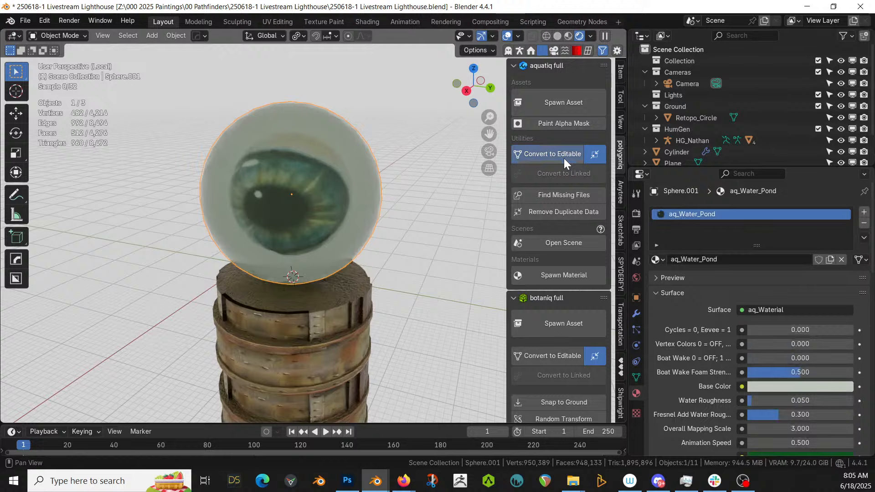
left_click(830, 259)
left_click(729, 258)
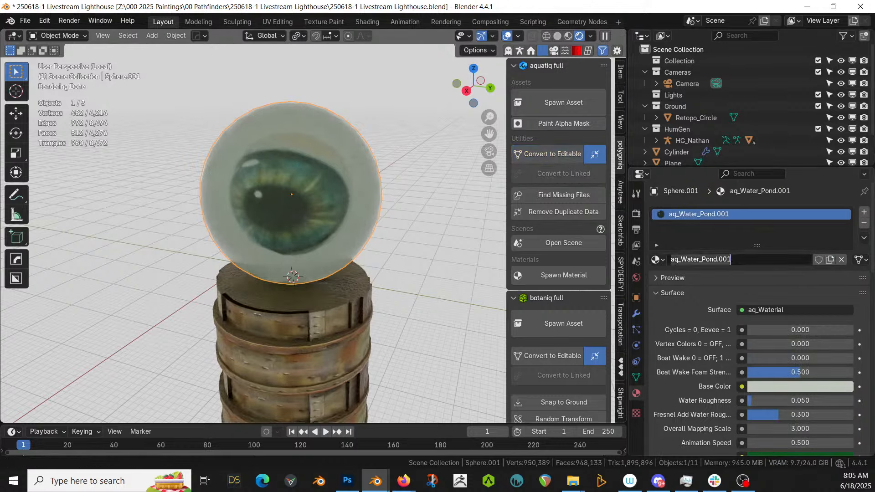
type("L")
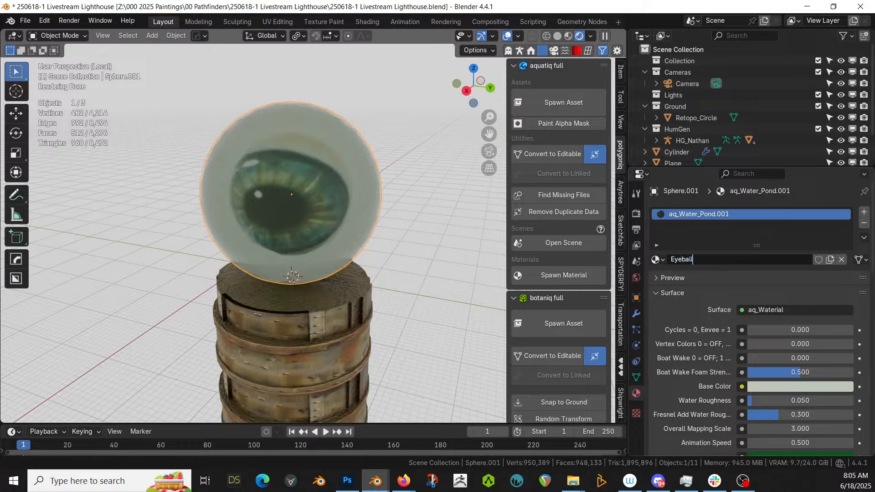
type("yeball Liquid")
key("Return")
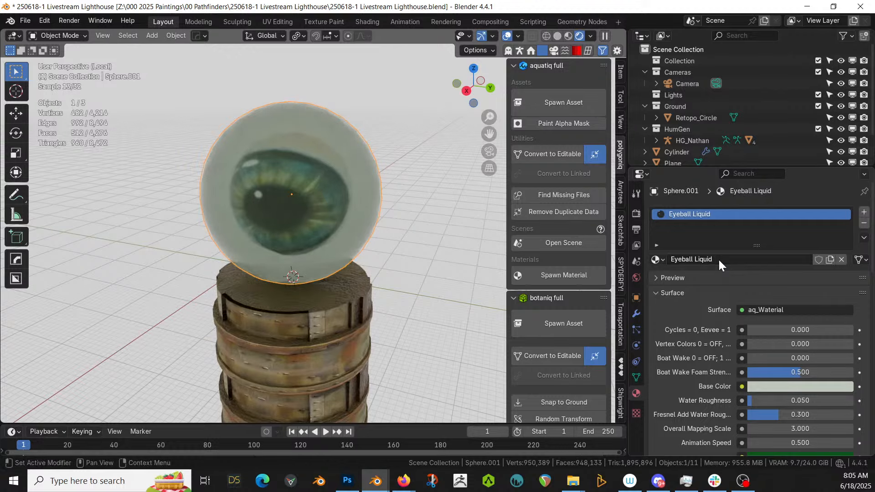
In the Shading workspace, spread out the Eyeball Liquid material's two Material Output nodes and its Displacement node
left_click(364, 23)
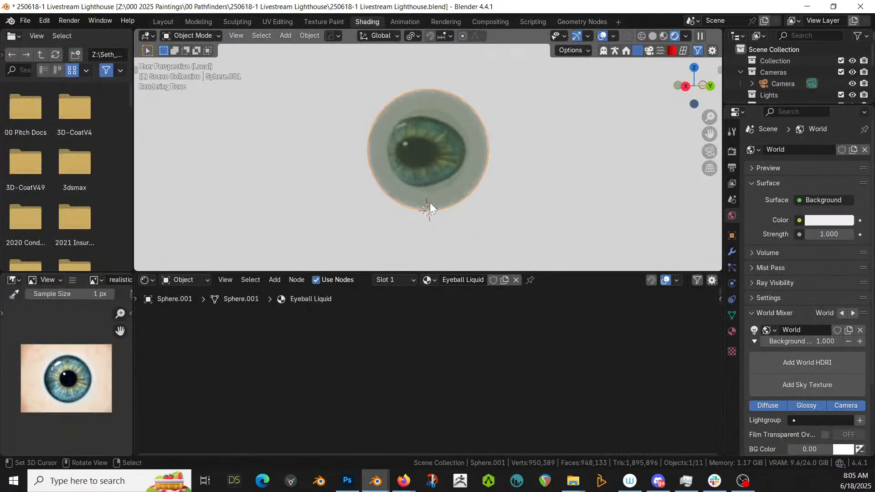
scroll(467, 351, "down", 7)
scroll(465, 361, "up", 5)
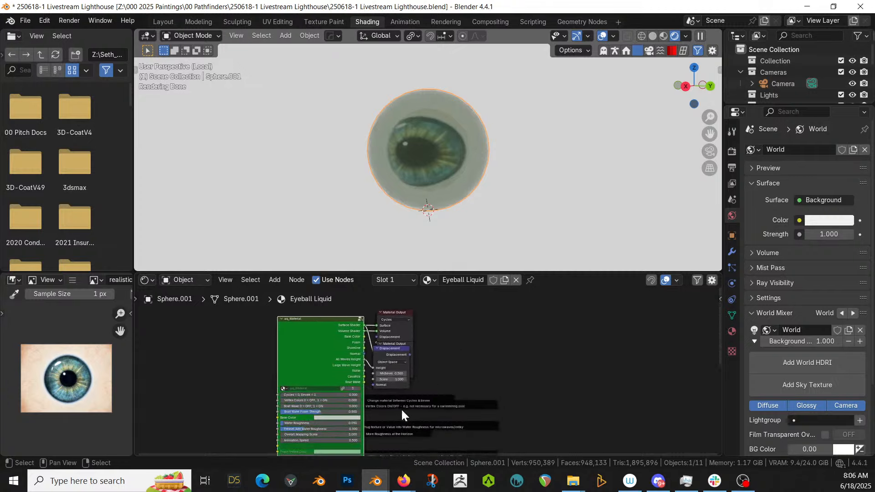
middle_click_drag(413, 387, 420, 410)
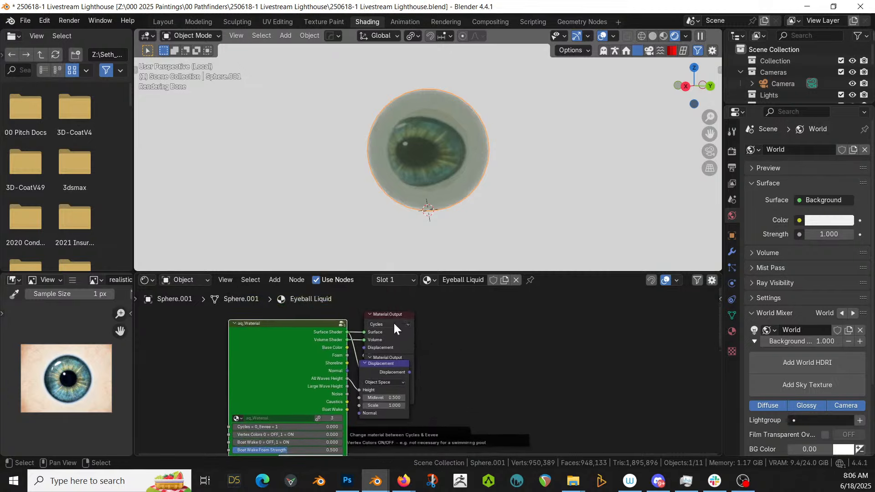
left_click_drag(391, 315, 591, 314)
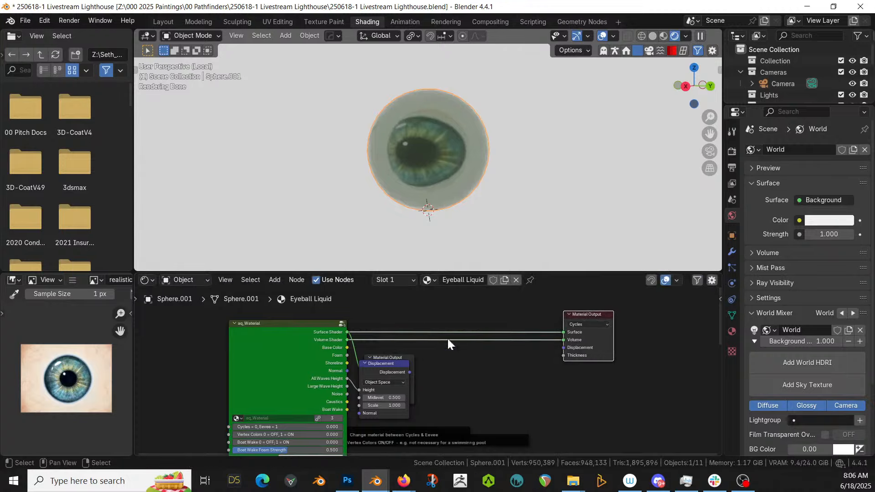
left_click_drag(400, 357, 615, 369)
middle_click_drag(571, 383, 553, 450)
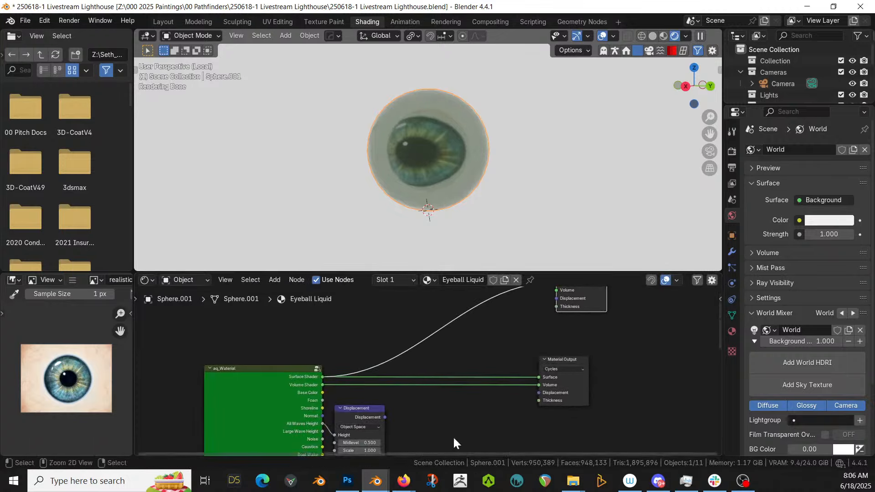
left_click_drag(367, 408, 672, 404)
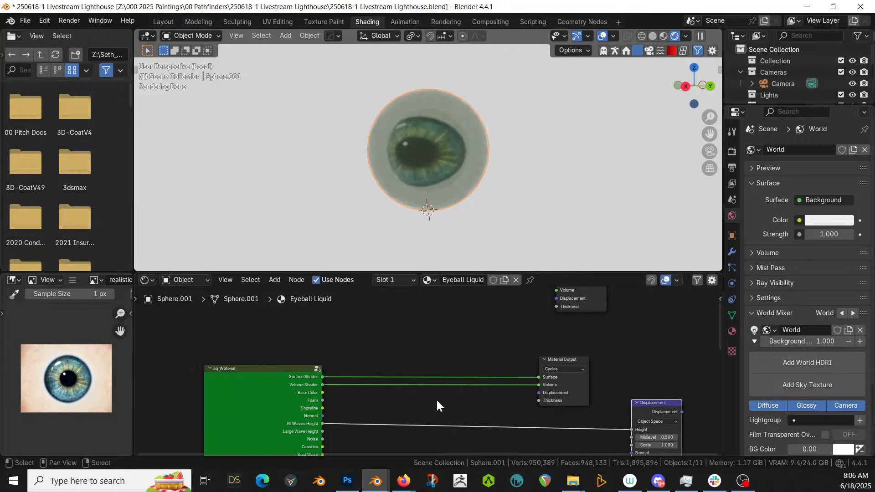
scroll(436, 405, "up", 1)
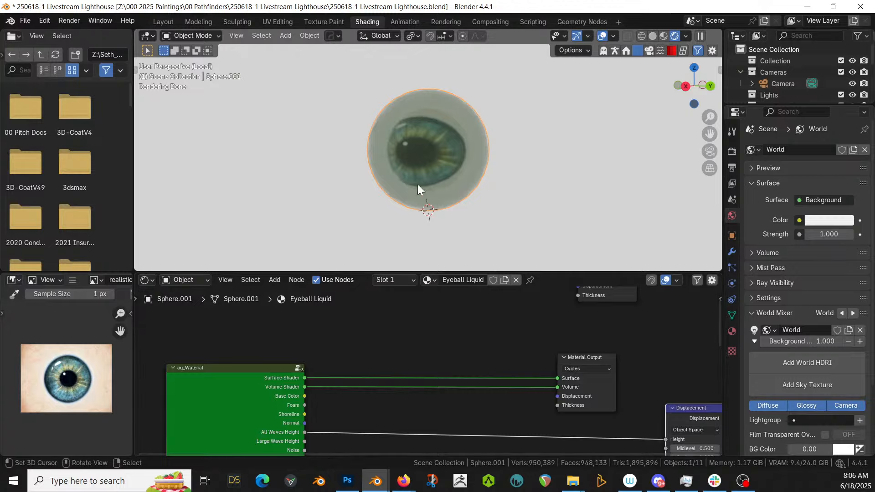
In the inner sphere's Eyeball material, connect the eye image texture's Color to the Principled BSDF's Emission Color
left_click(415, 151)
scroll(501, 332, "up", 3)
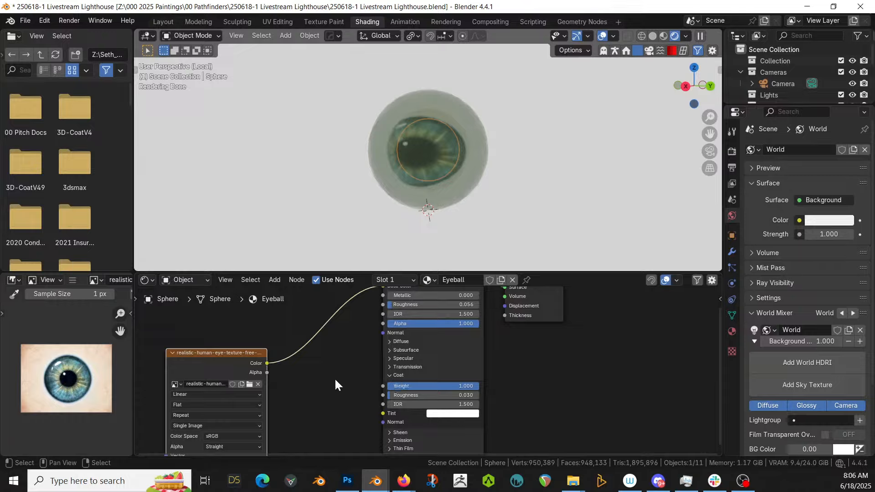
middle_click_drag(322, 384, 333, 362)
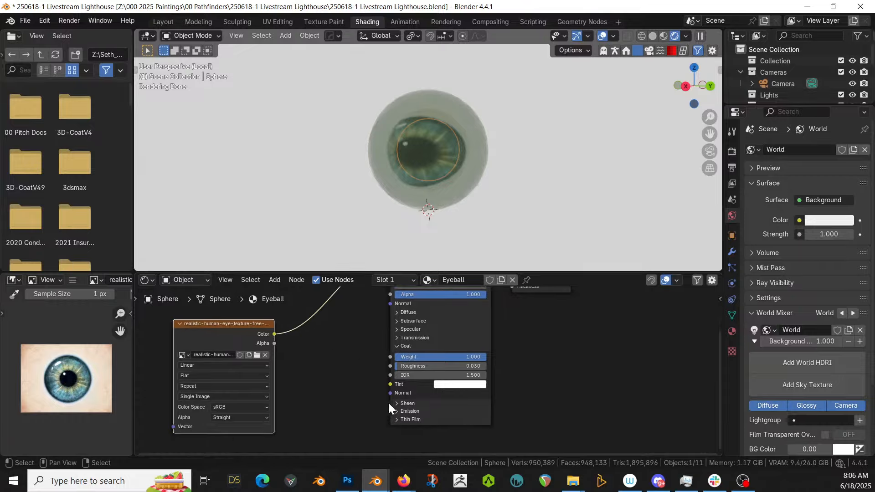
left_click(397, 411)
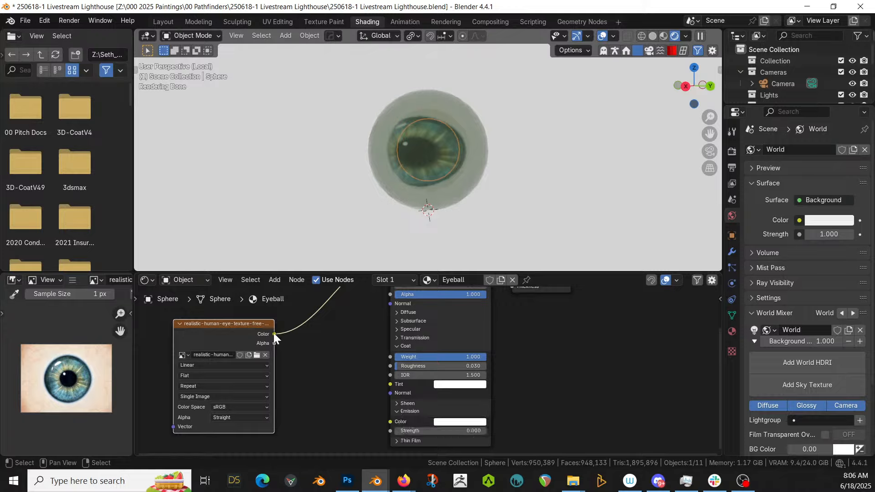
left_click_drag(274, 334, 387, 420)
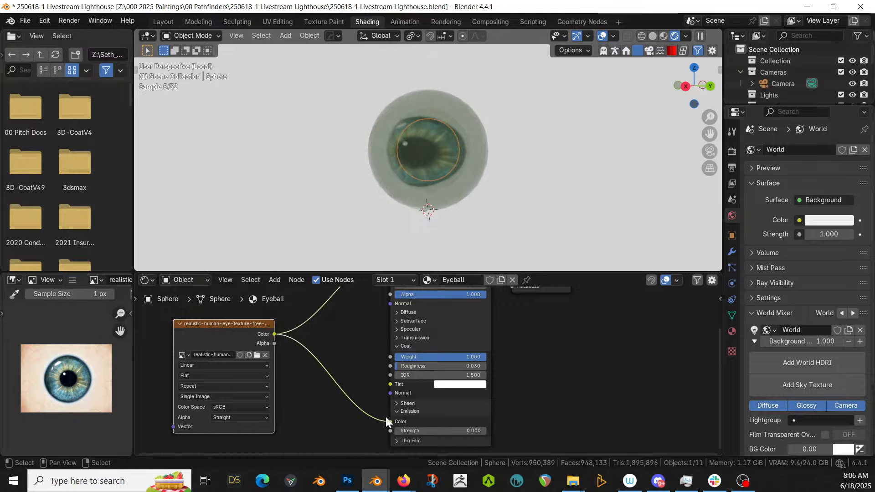
Set the Eyeball material's Emission Strength to 5 and check the glowing eye up close from several sides
left_click(437, 431)
type("5")
key("Return")
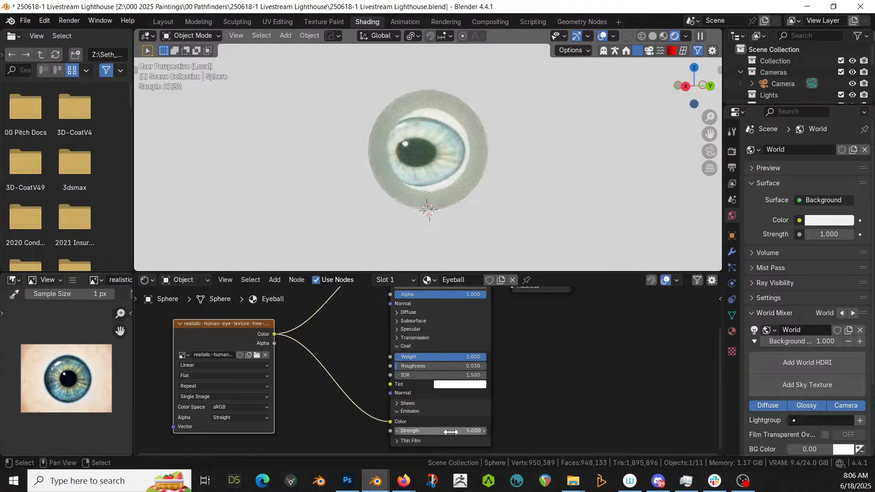
middle_click_drag(506, 102, 562, 156)
scroll(524, 156, "up", 4)
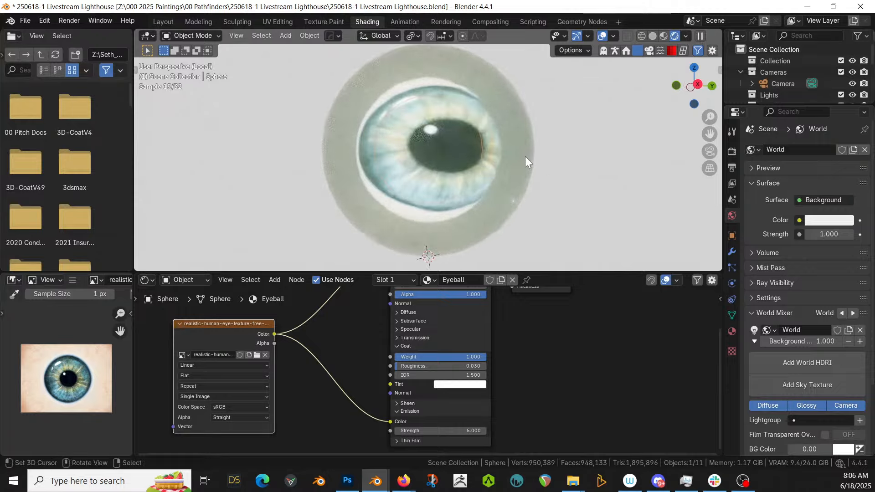
middle_click_drag(384, 139, 412, 125)
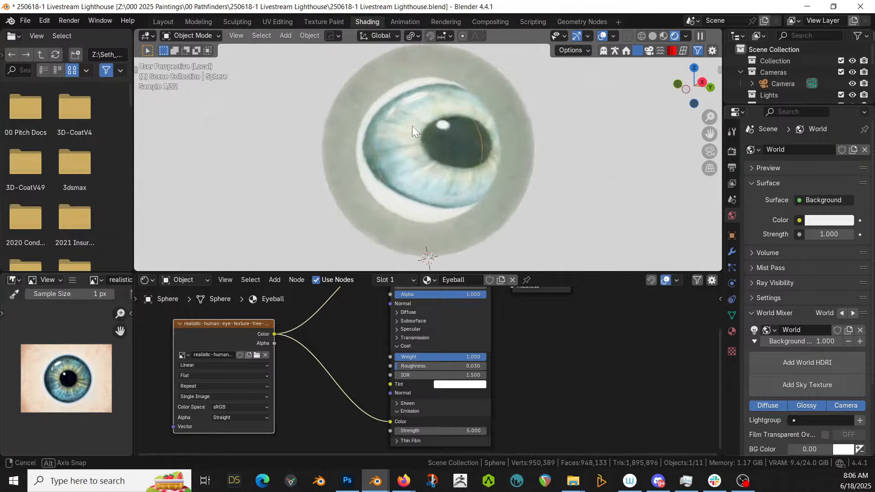
Change the Base Color of the outer sphere's Eyeball Liquid material to a soft, pale green
left_click(356, 94)
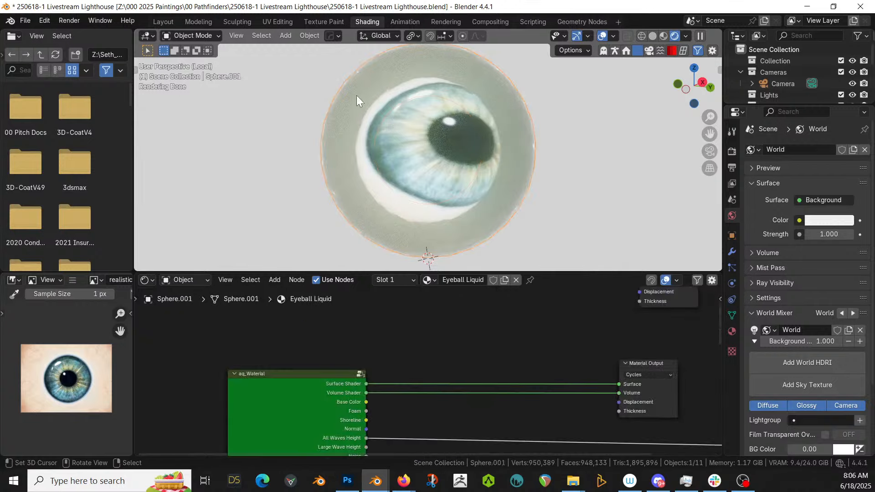
middle_click_drag(442, 436, 511, 328)
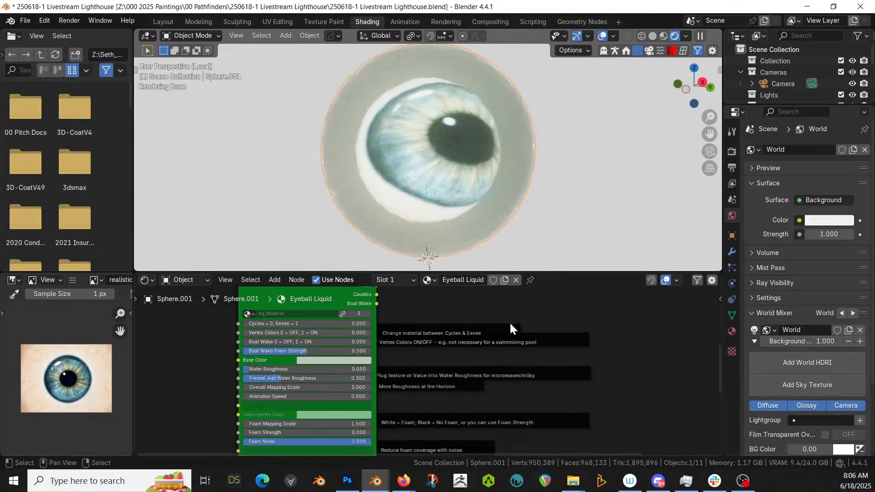
left_click(324, 360)
left_click(324, 251)
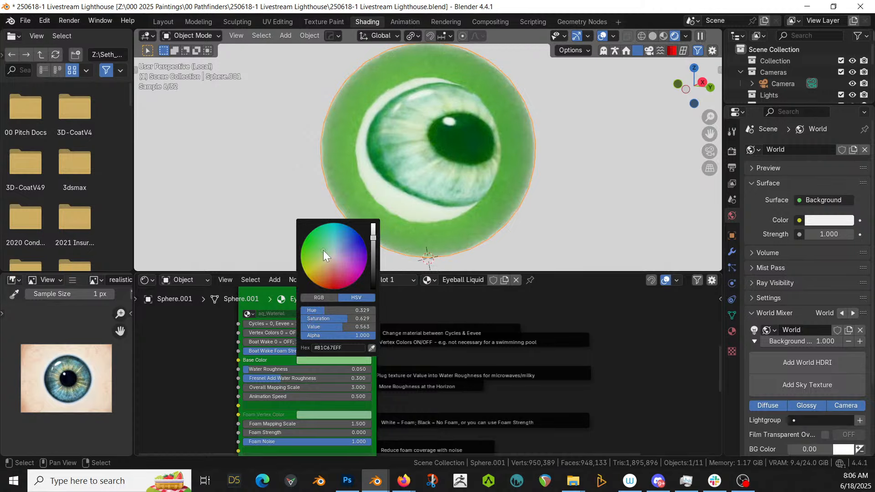
left_click_drag(326, 252, 331, 249)
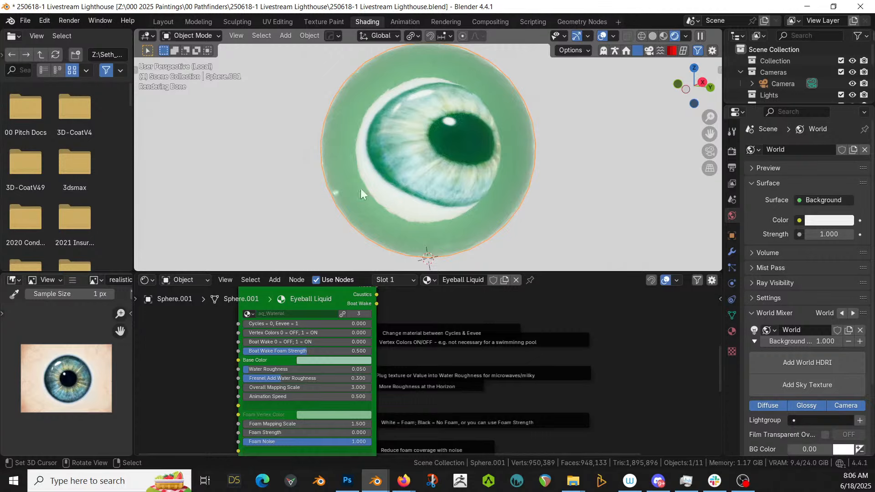
In the Layout workspace, switch the view to solid shading and open the outer sphere's mesh for editing
left_click(163, 18)
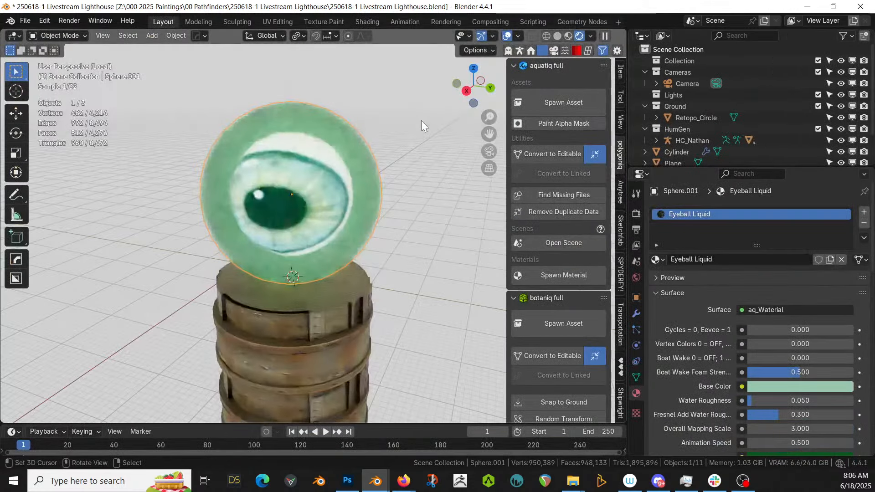
scroll(311, 233, "down", 3)
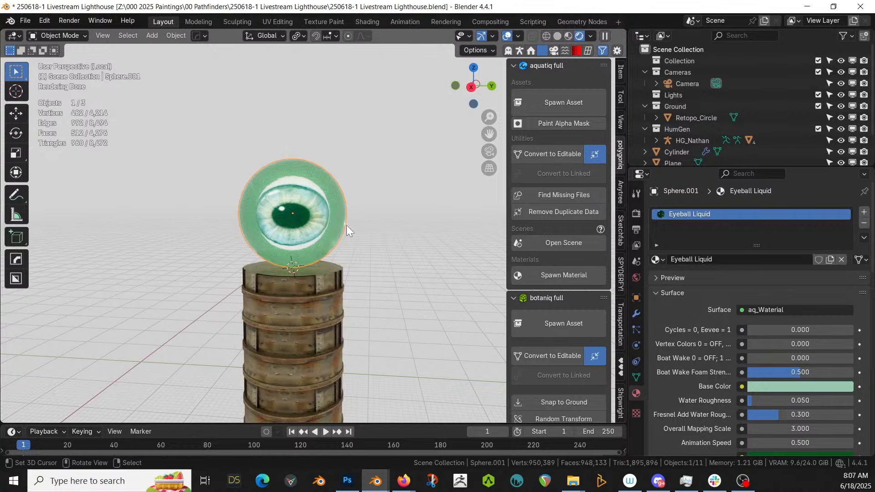
scroll(346, 225, "up", 3)
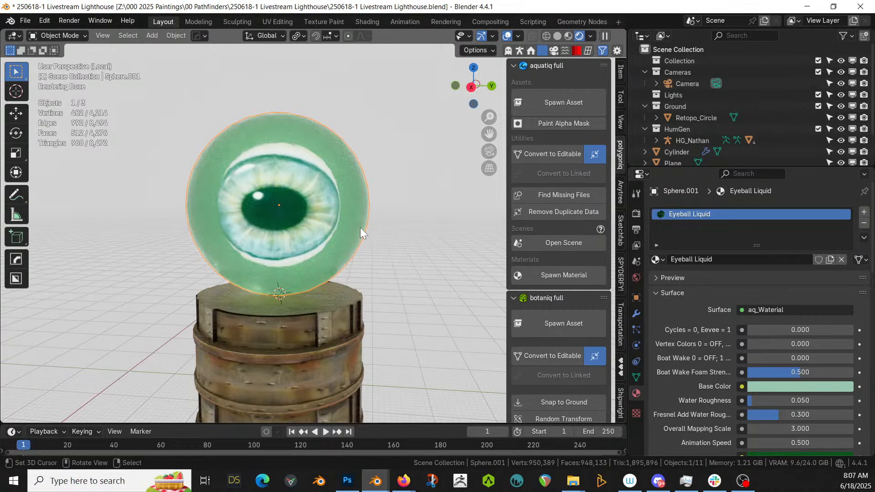
middle_click_drag(360, 228, 385, 229)
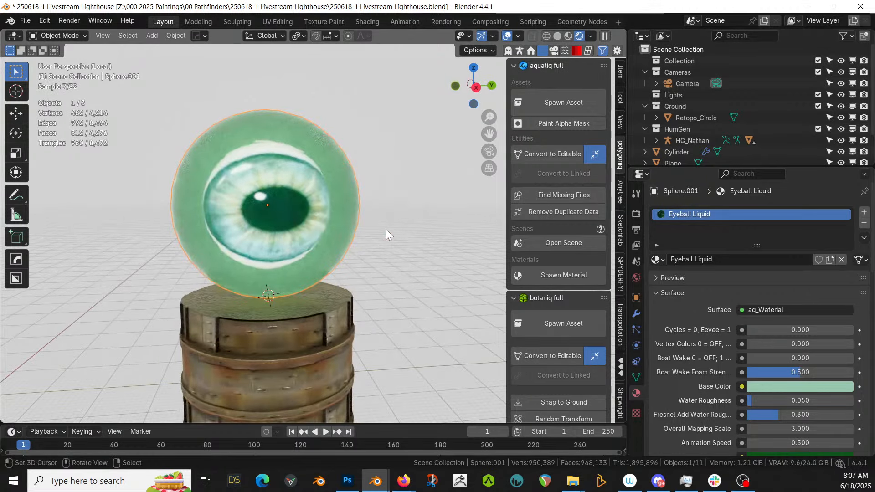
key("z")
key("6")
right_click(289, 184)
key("Tab")
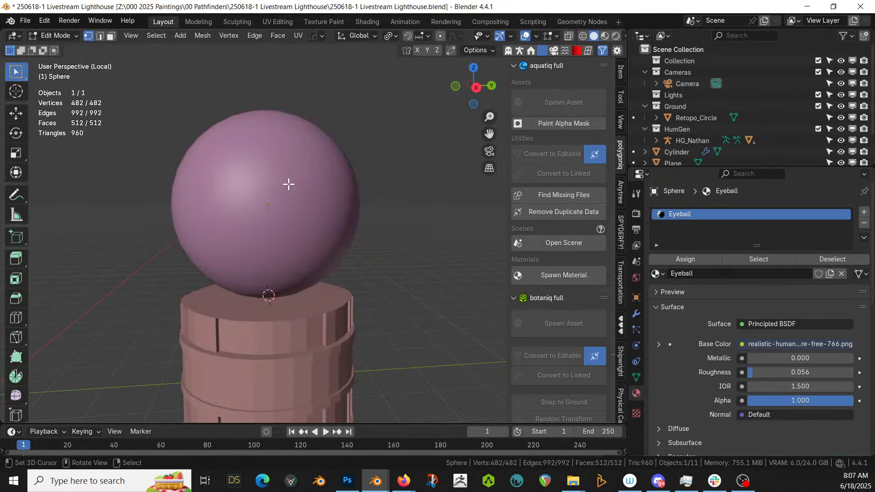
key("Tab")
right_click(234, 136)
key("Tab")
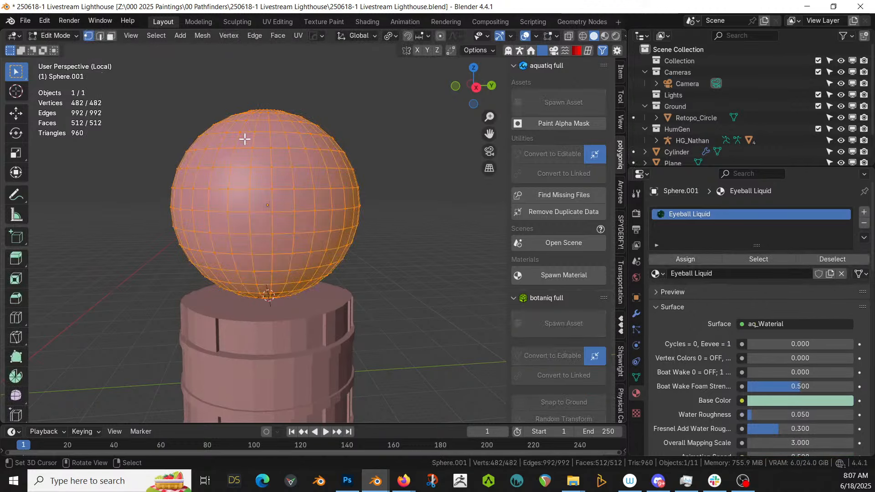
Isolate the outer sphere and select only the third horizontal edge loop from its top pole and from its bottom pole
middle_click_drag(275, 169, 276, 225)
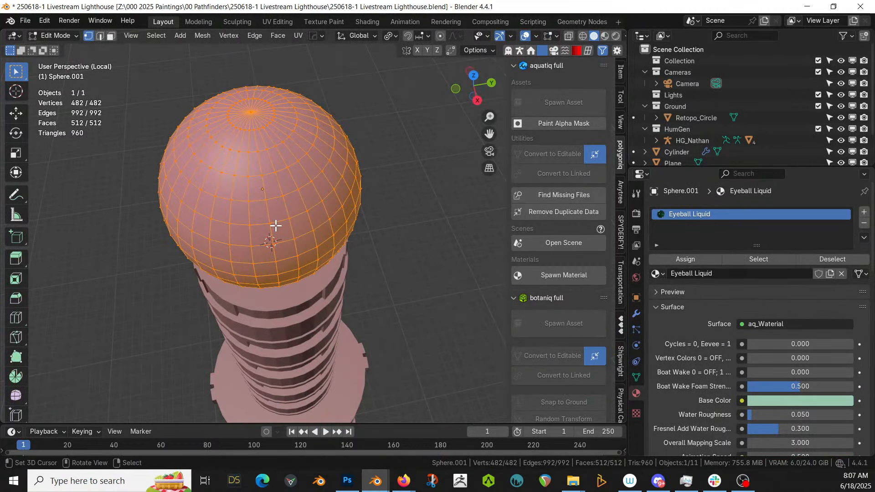
key("2")
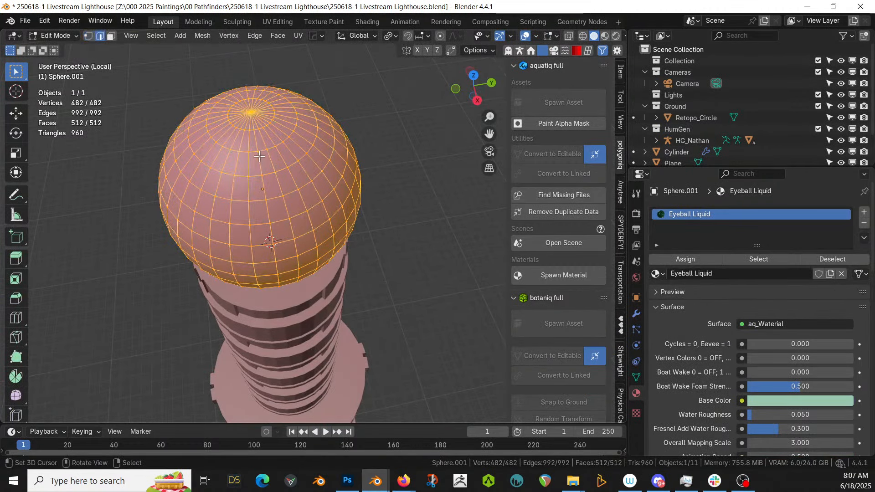
key("alt+a")
left_click(264, 150, "alt")
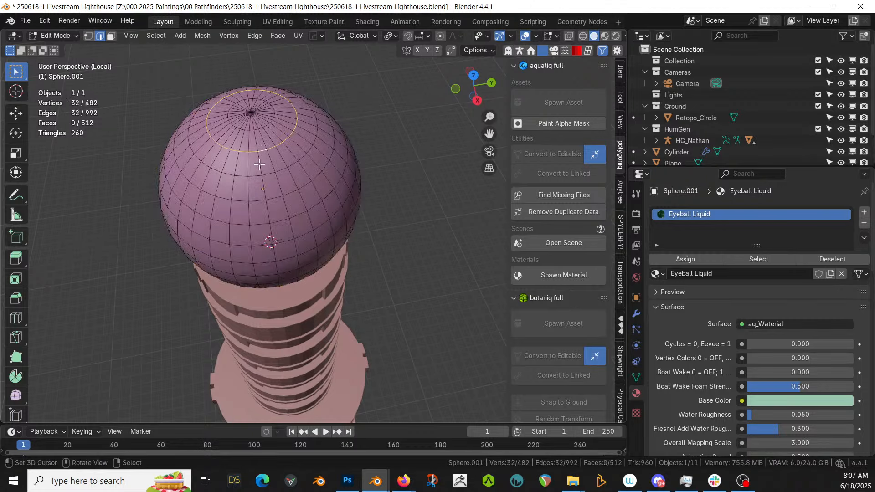
middle_click_drag(259, 164, 256, 245)
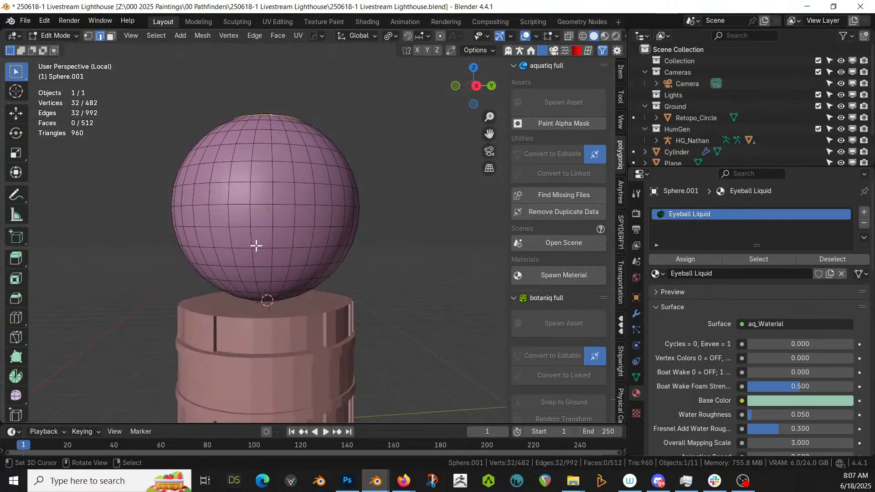
left_click(263, 289, "alt+shift")
key("KP_Divide")
key("KP_Divide")
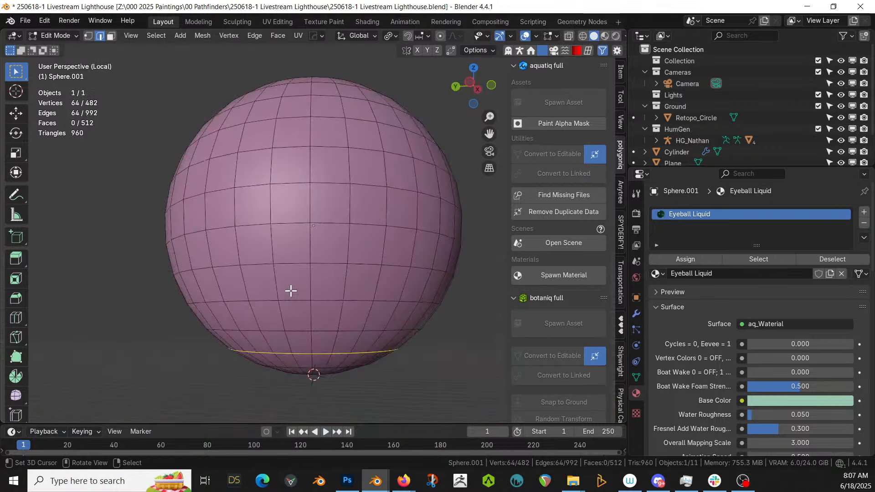
key("KP_1")
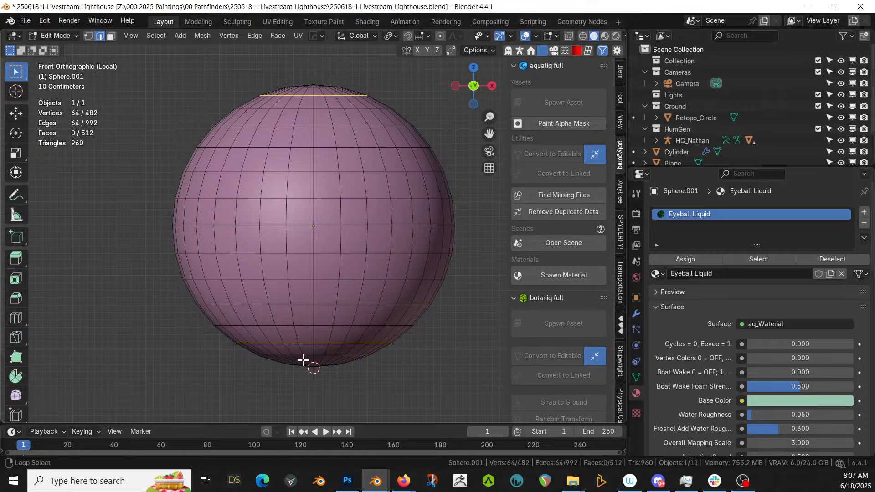
left_click(306, 95, "alt+shift")
left_click(307, 108, "alt+shift")
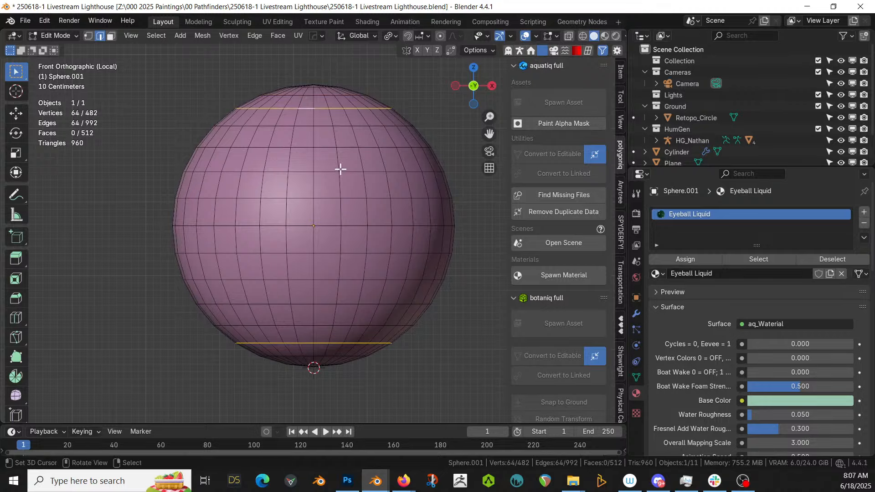
Add the outer sphere's vertical edge loops at every 45 degrees around the poles to the edge selection
key("KP_7")
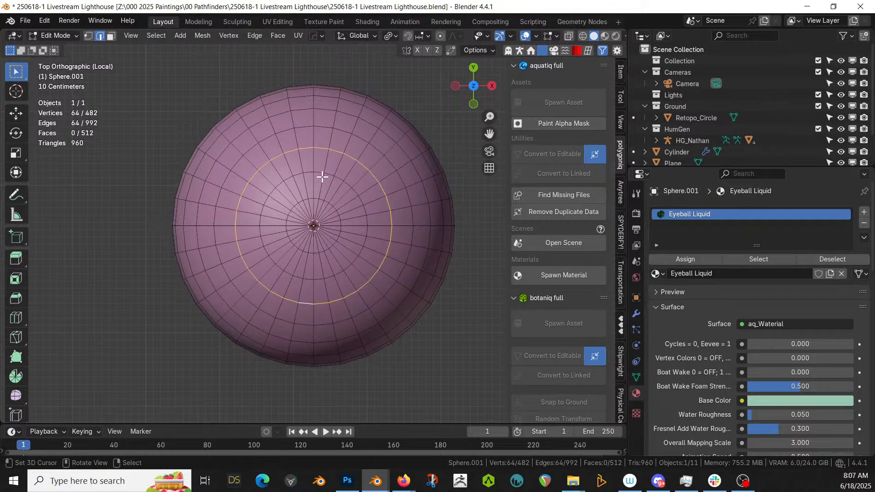
left_click(313, 140, "alt+shift")
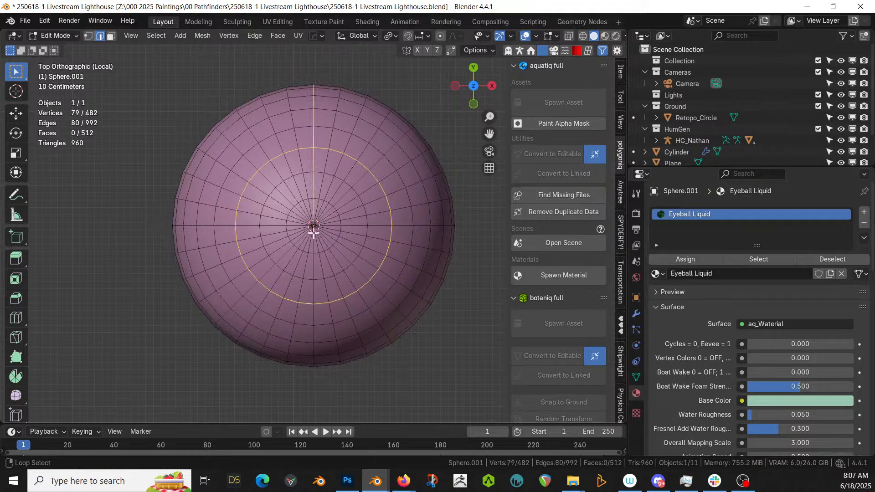
left_click(377, 226, "alt+shift")
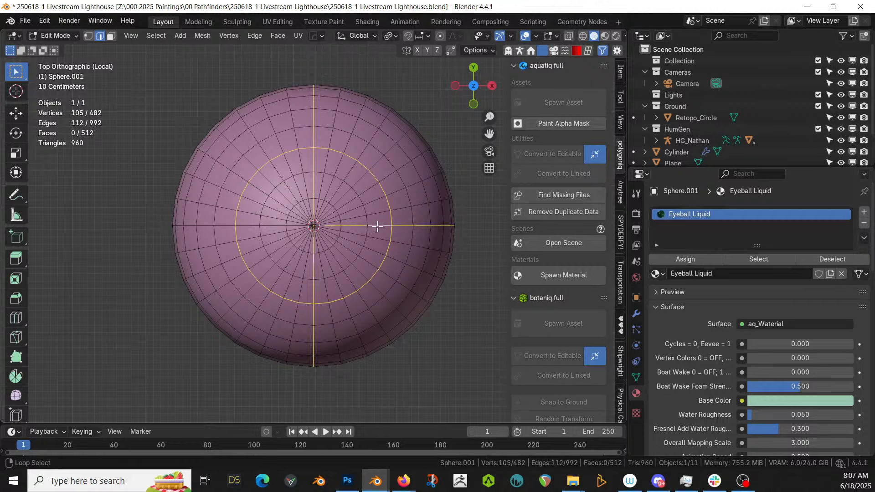
left_click(273, 184, "alt+shift")
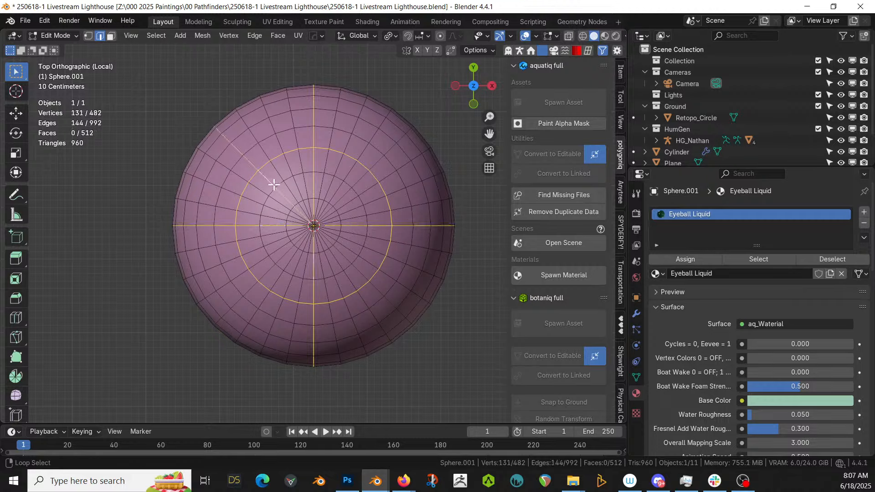
left_click(344, 256, "alt+shift")
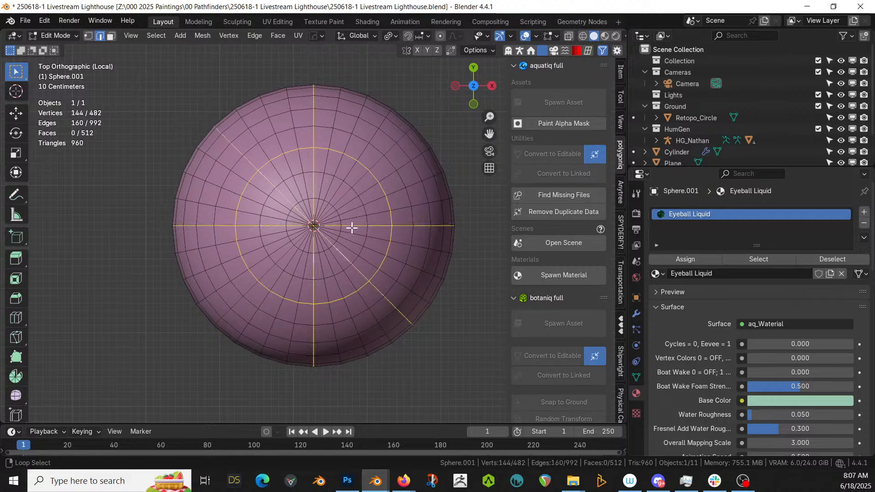
left_click(347, 195, "alt+shift")
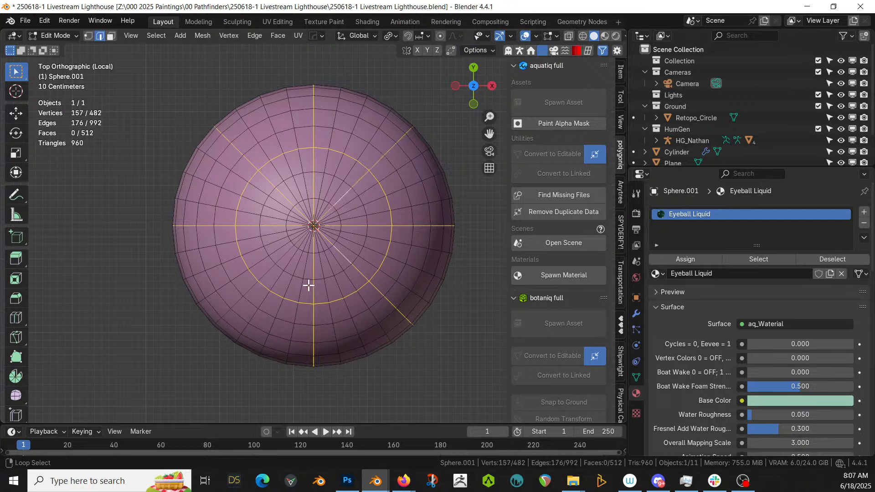
left_click(272, 269, "alt+shift")
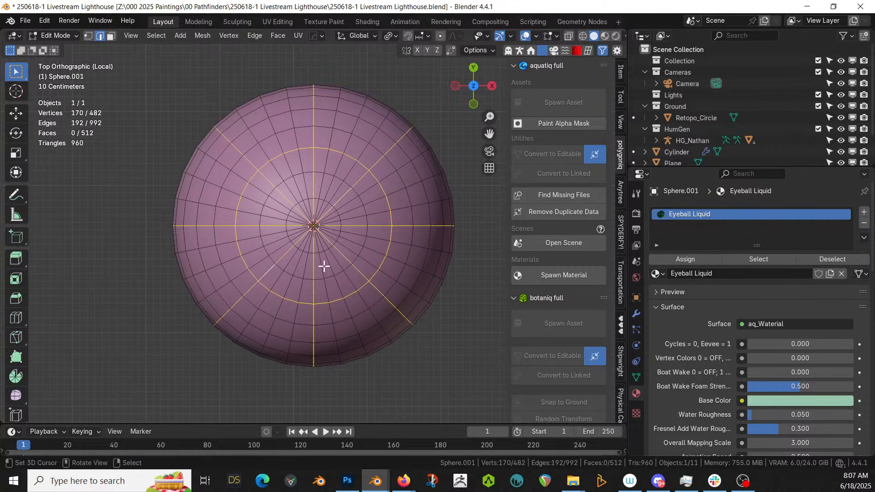
middle_click_drag(332, 268, 336, 249)
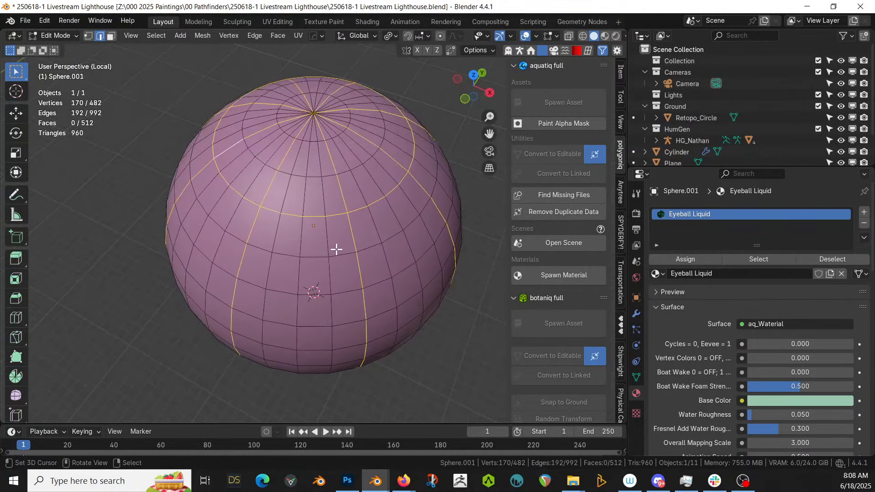
Extract the selected edges into a round curve cage with HOps Curve/Extract at a width of about -0.017 and show the whole scene again
key("q")
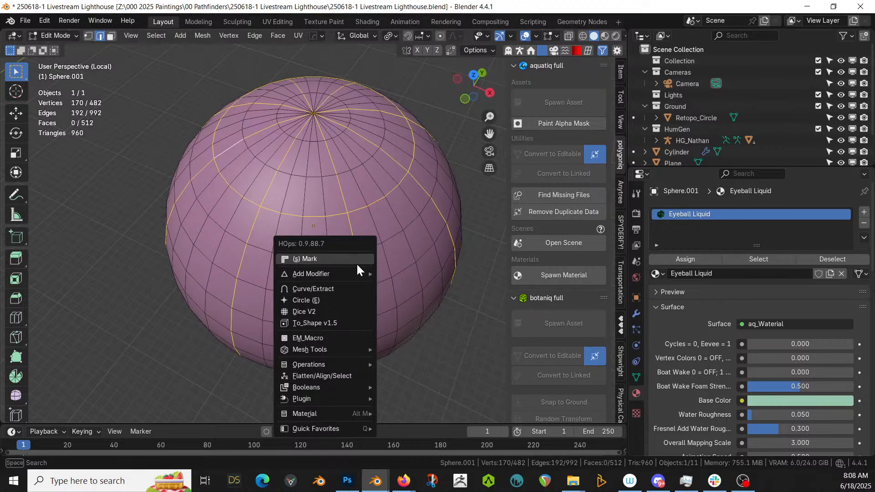
left_click(348, 285)
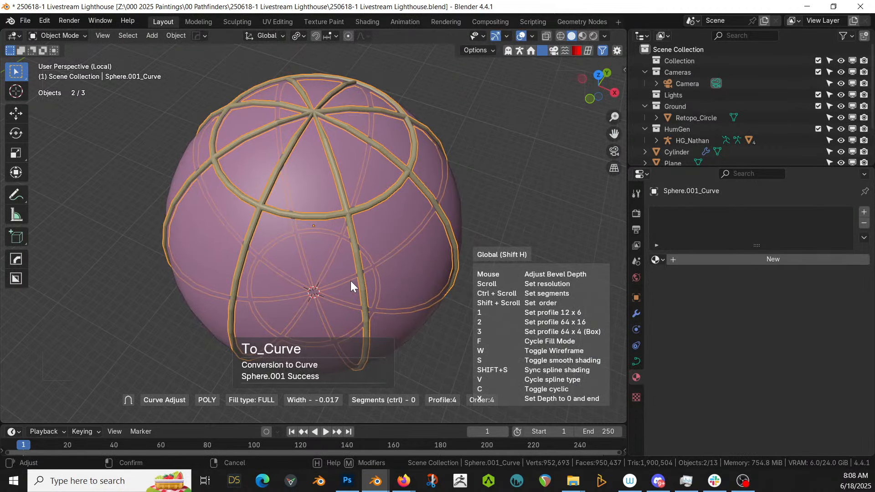
left_click(351, 286)
key("n")
key("KP_Divide")
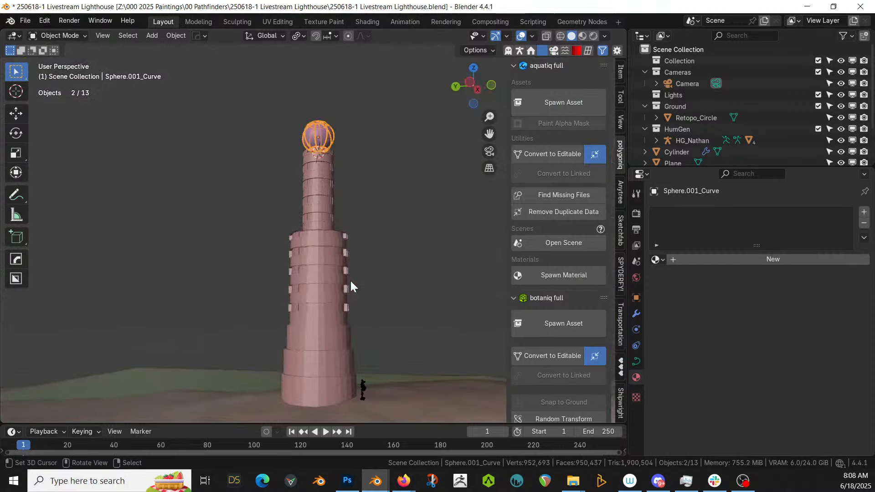
Select the curve cage around the top sphere and open its curve Geometry and Bevel settings
left_click(394, 214)
scroll(380, 286, "up", 5)
middle_click_drag(367, 271, 387, 342)
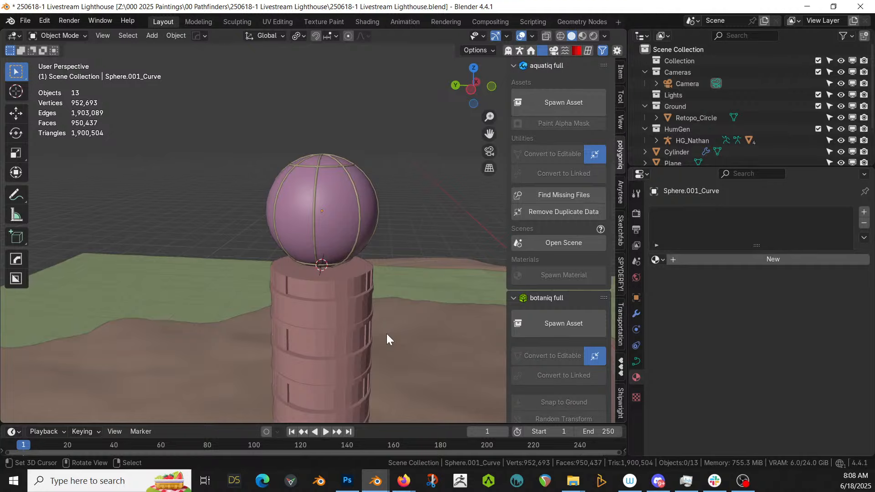
left_click(357, 195)
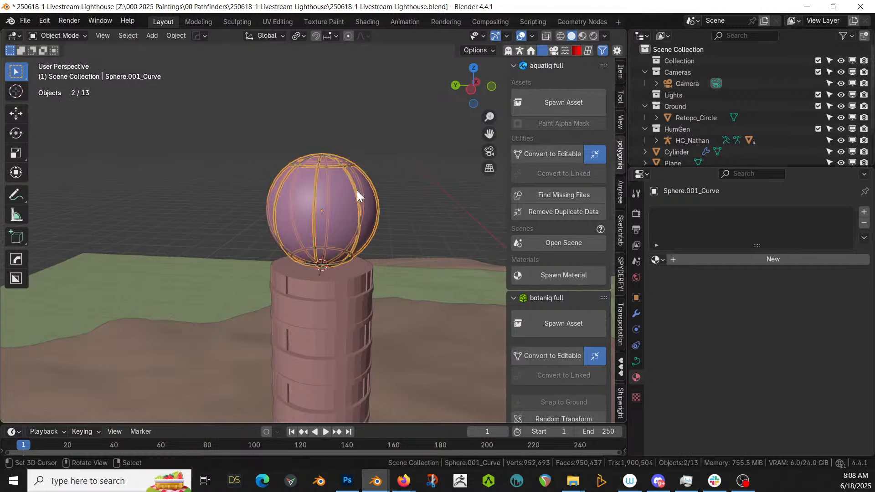
left_click(636, 361)
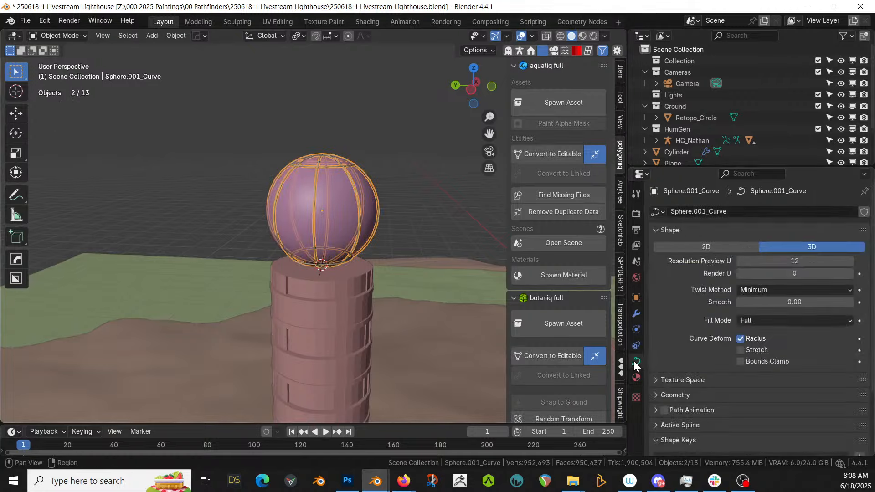
left_click(658, 395)
scroll(711, 386, "down", 8)
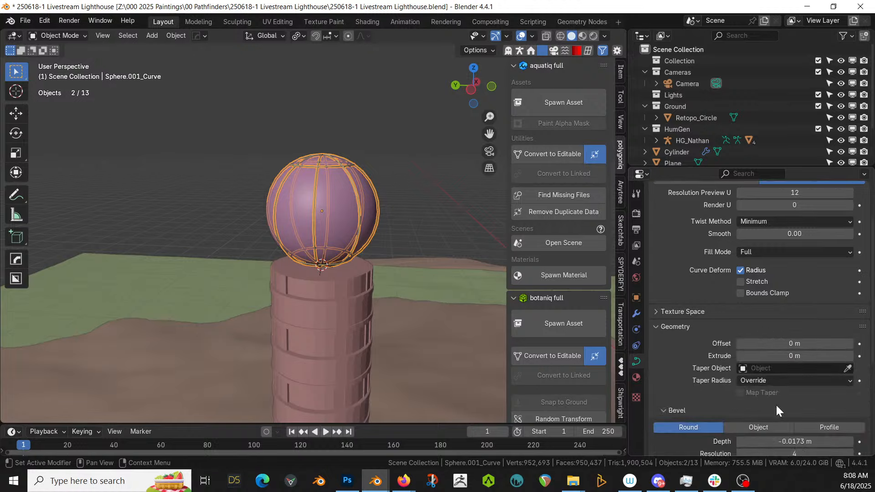
Set the bevel depth of the cage curve around the sphere to 0.025 m
left_click(791, 349)
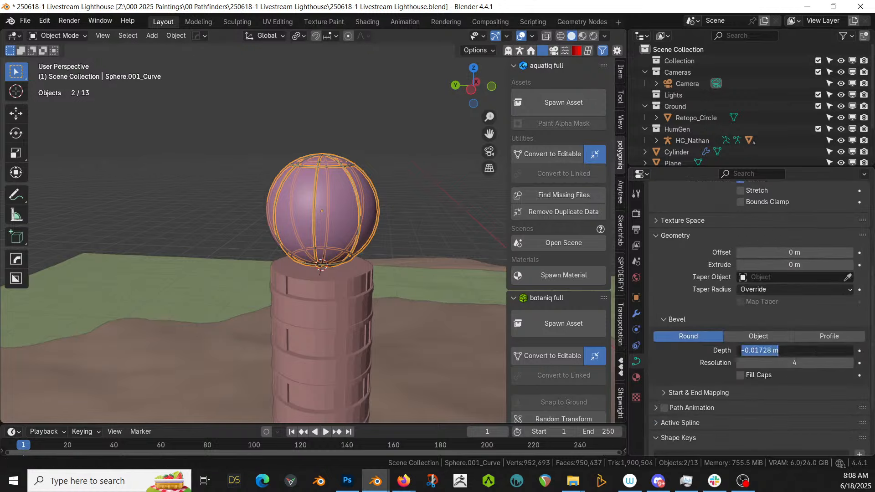
key("BackSpace")
type(".025")
key("Return")
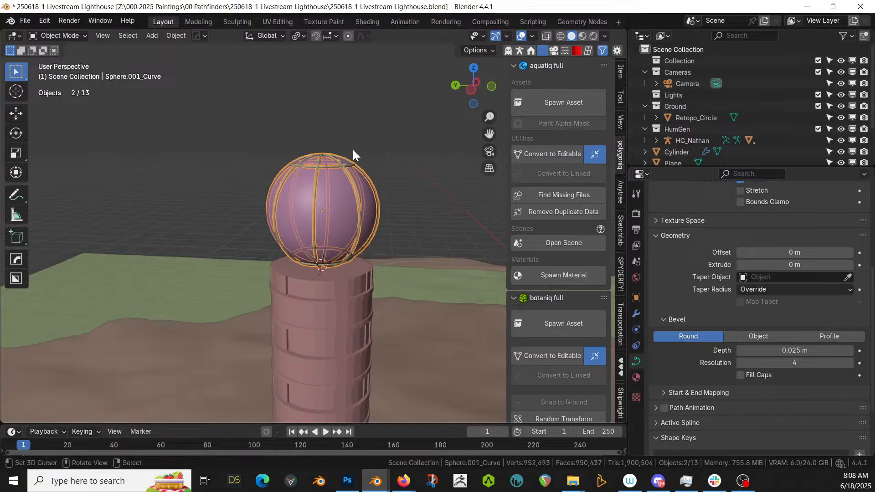
middle_click_drag(288, 135, 274, 183)
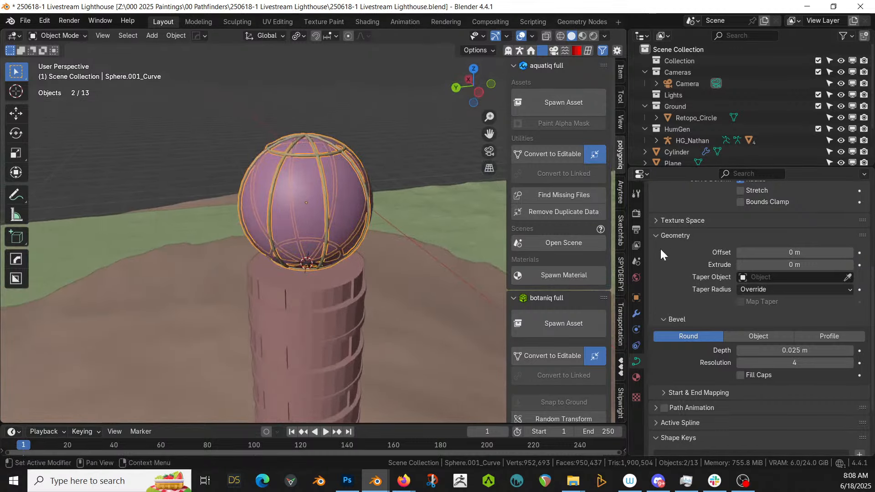
Show the cage curve's material settings and preview the eyeball and cage in rendered shading from the iris side
left_click(636, 377)
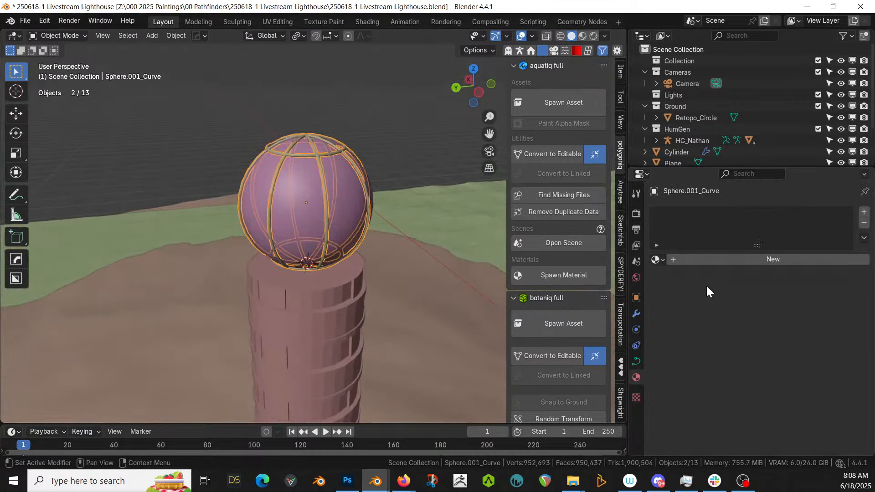
key("z")
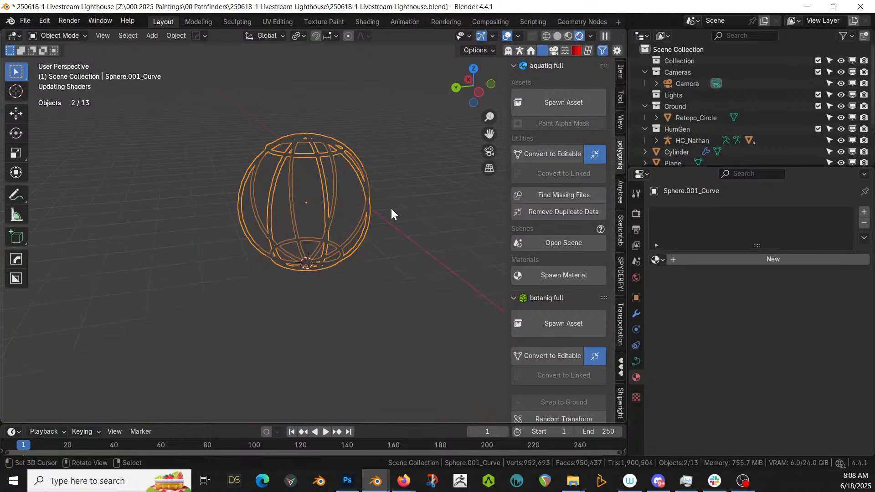
scroll(391, 209, "up", 5)
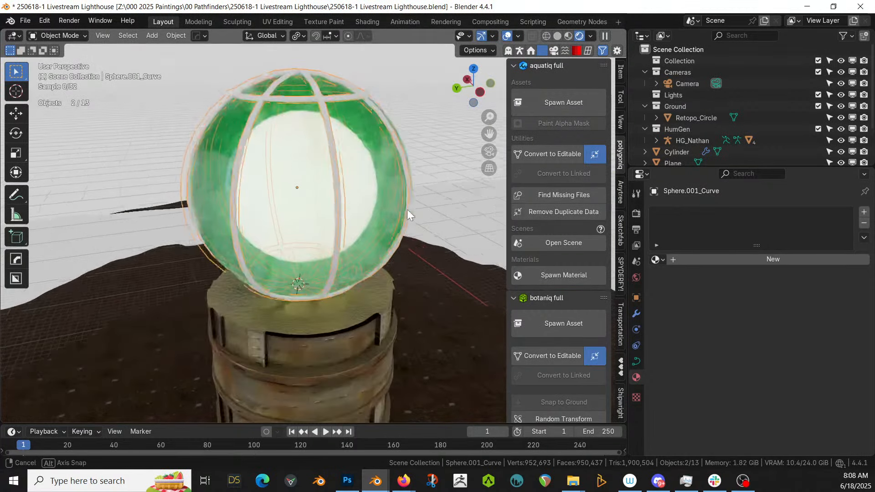
middle_click_drag(406, 209, 189, 209)
scroll(191, 204, "down", 6)
scroll(182, 223, "up", 4)
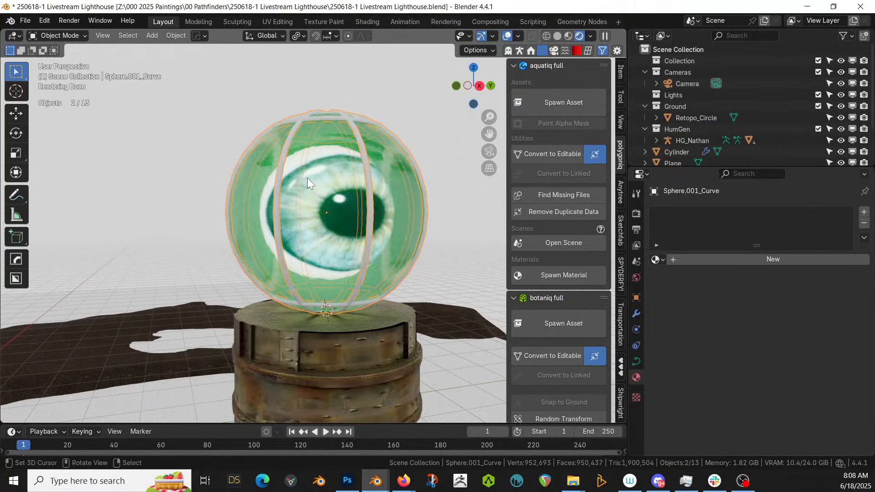
Parent the eyeball and the cage curve to the outer liquid sphere with the Object option
left_click(319, 175)
left_click(319, 175)
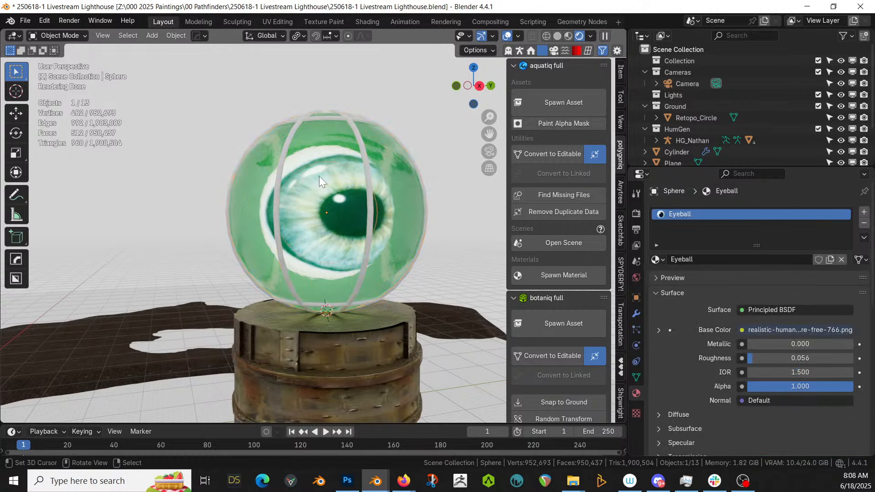
left_click(282, 170, "shift")
left_click(260, 168, "shift")
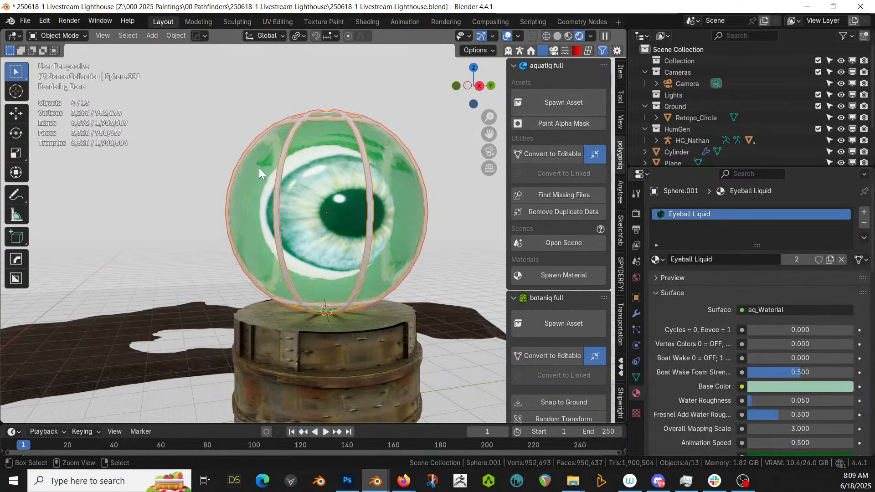
key("ctrl+p")
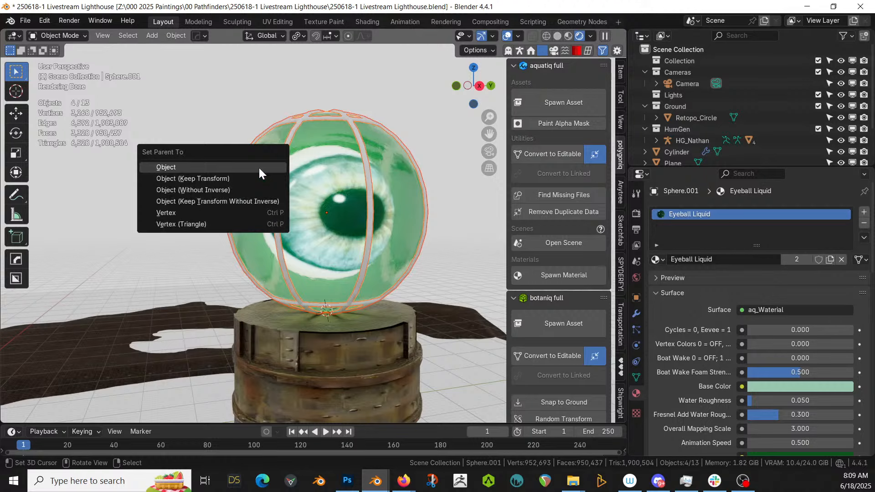
left_click(258, 167)
Move the outer liquid sphere with its parented eyeball and cage slightly above the tower's top
left_click(253, 182)
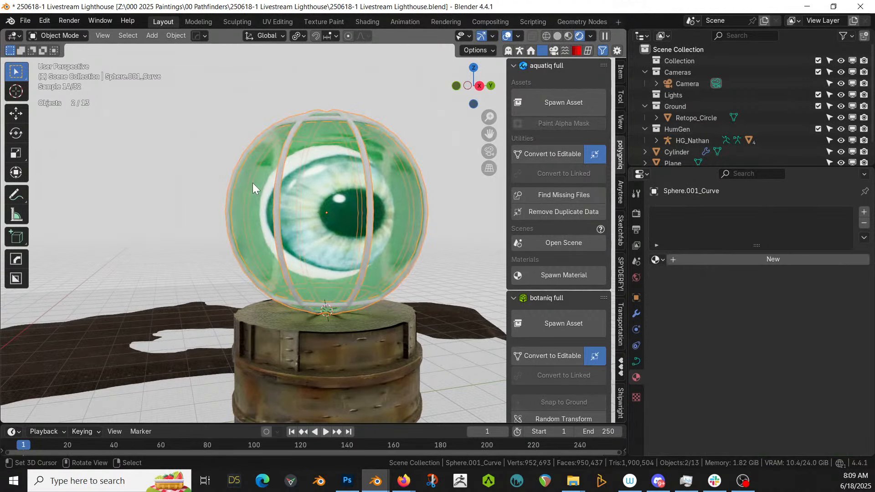
left_click(253, 199)
key("g")
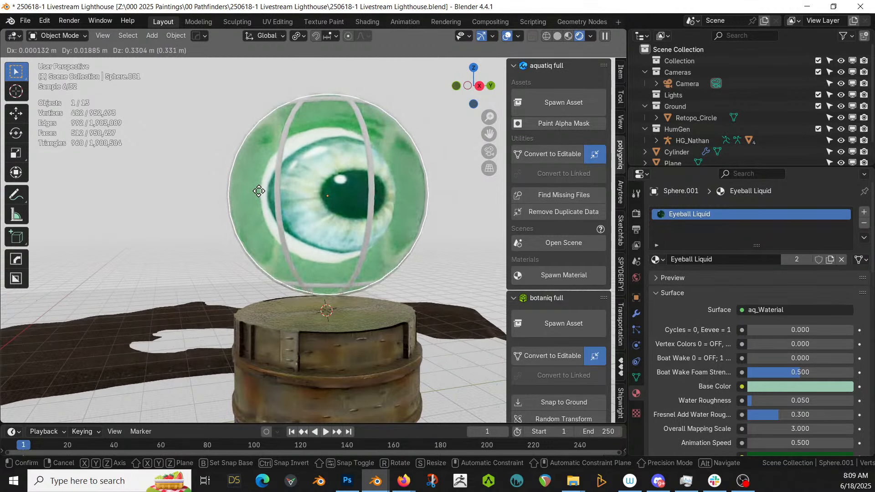
left_click(259, 187)
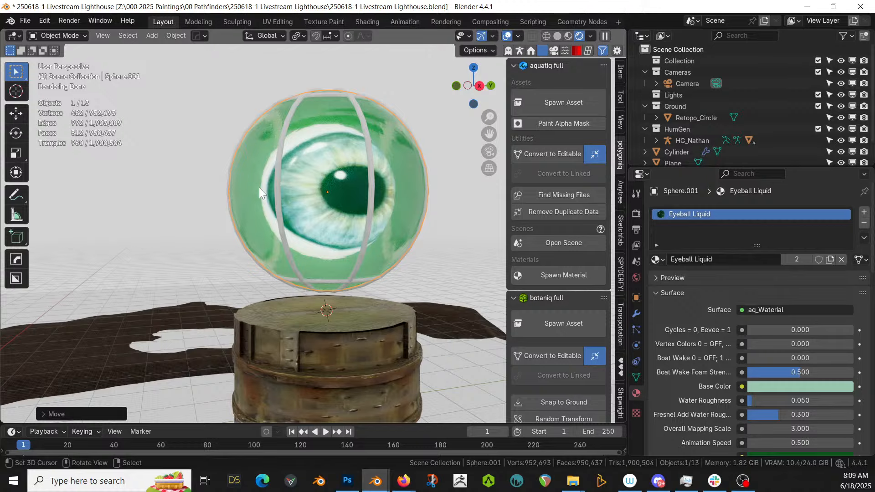
Save the lighthouse file
scroll(256, 185, "down", 8)
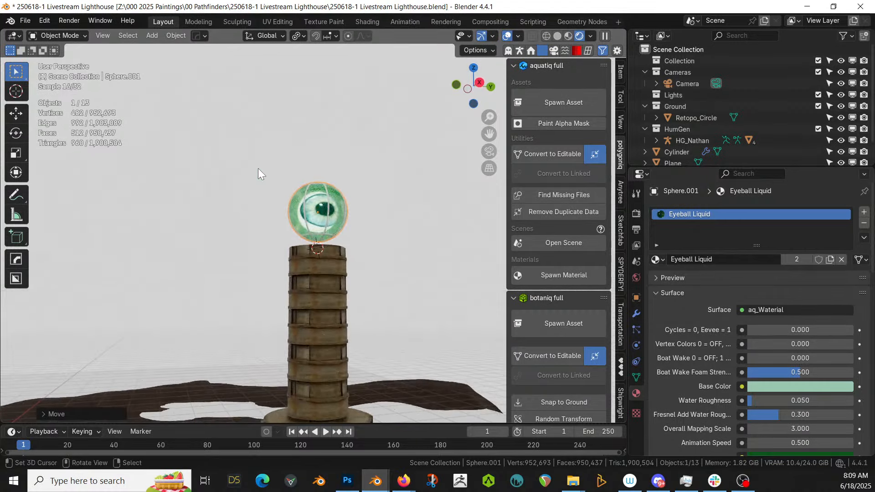
scroll(258, 169, "down", 2)
middle_click_drag(259, 167, 270, 214)
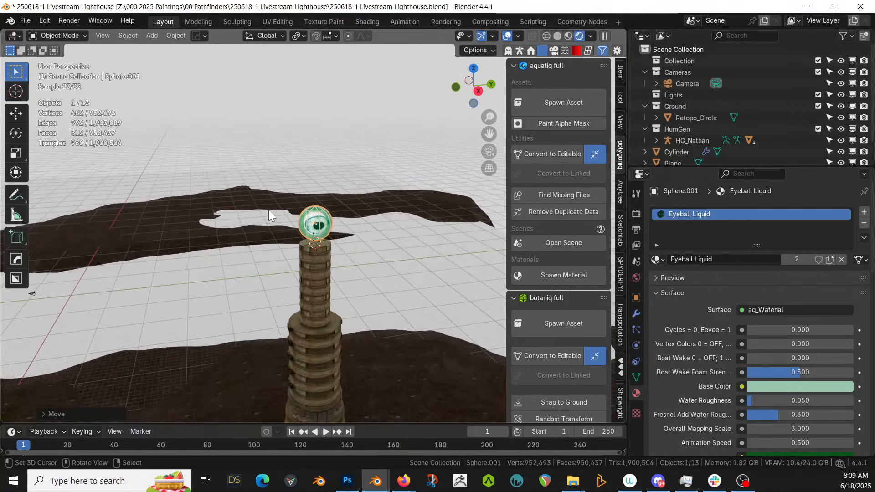
key("ctrl+s")
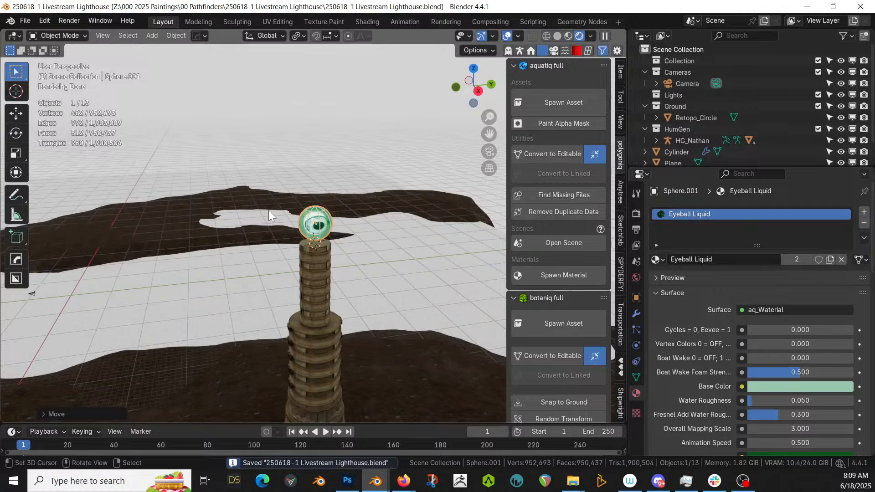
Put the water plane into Weight Paint mode and view the whole plane from above
left_click(207, 291)
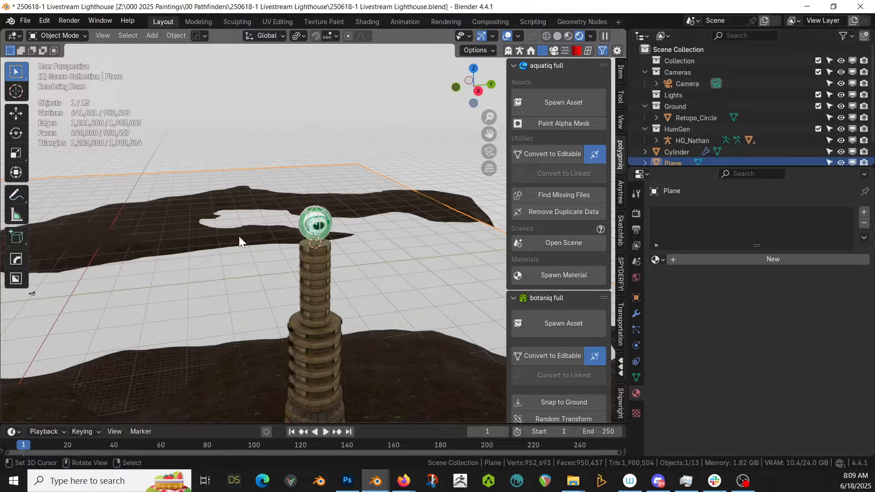
left_click(68, 35)
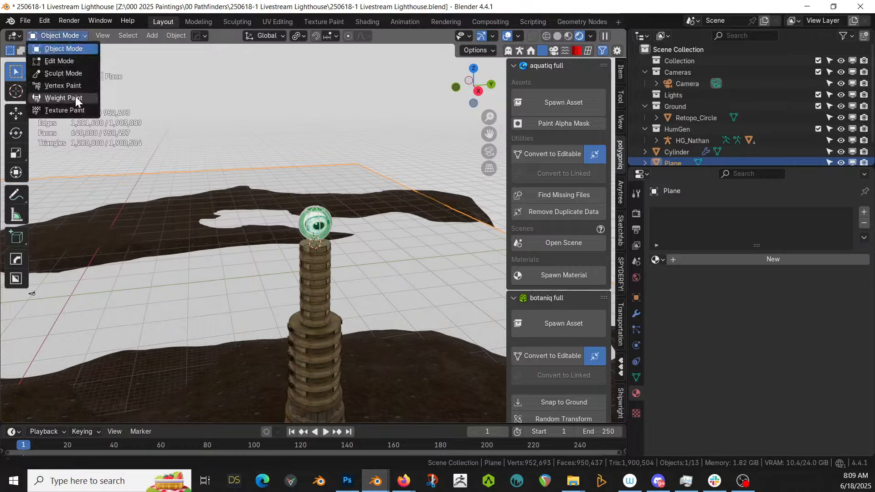
left_click(63, 98)
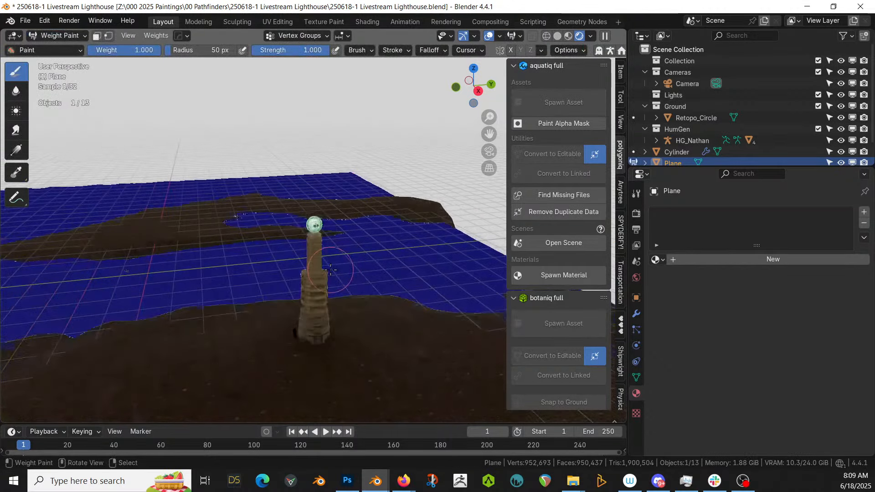
key("KP_7")
scroll(330, 270, "down", 4)
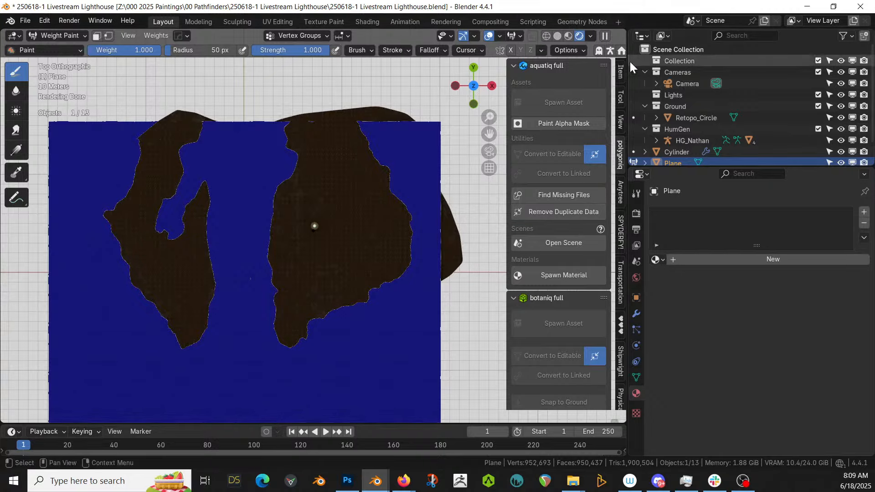
Widen the viewport and generate vertex weights on the water plane with the Tissue weight formula ry
left_click_drag(628, 62, 711, 63)
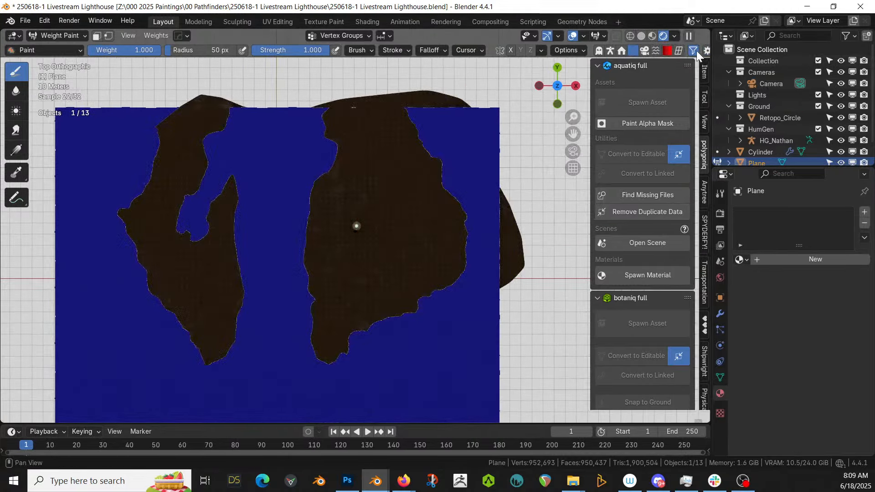
left_click(682, 50)
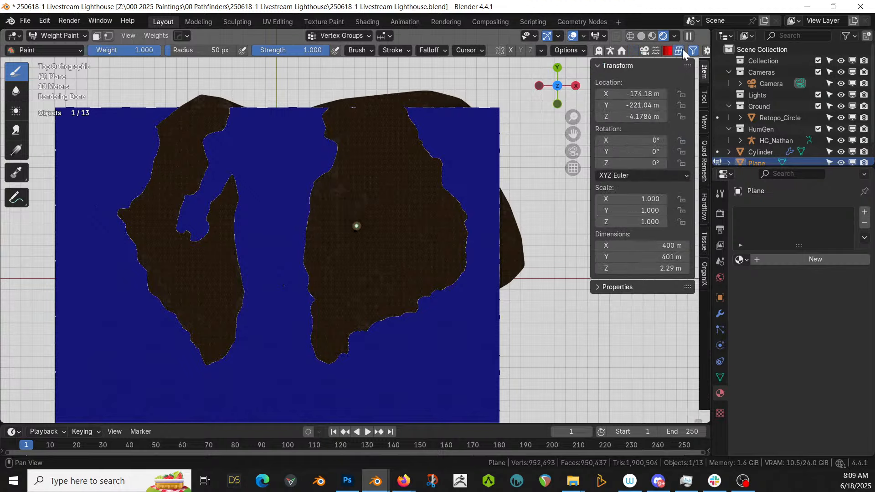
left_click(705, 240)
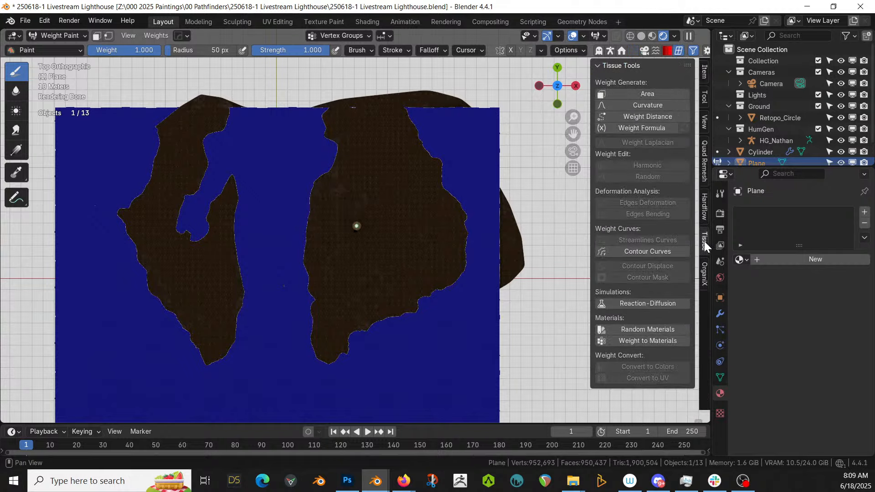
left_click(638, 127)
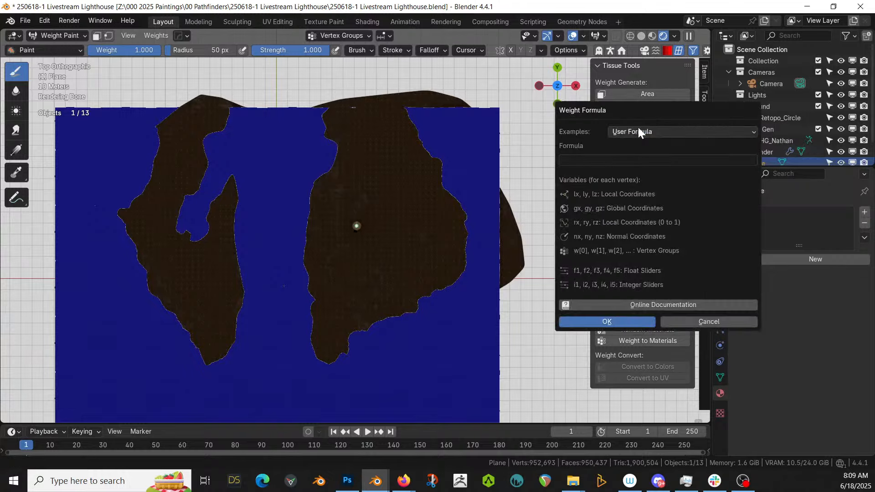
left_click(601, 161)
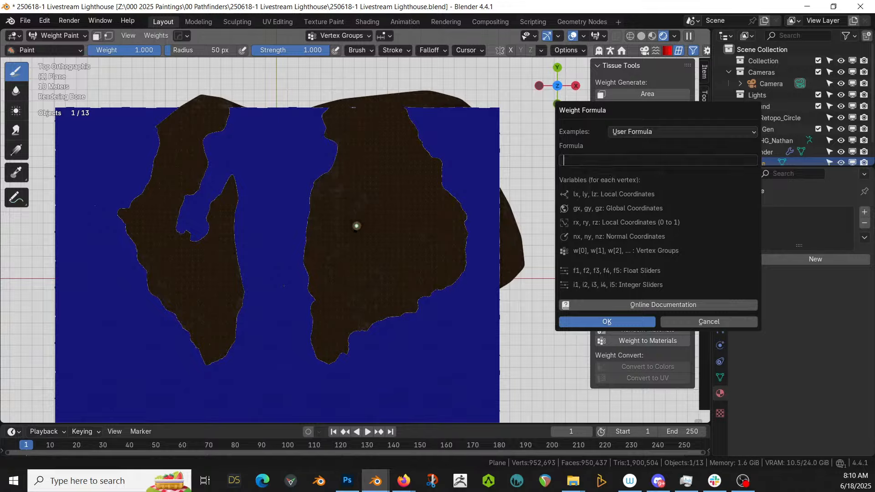
type("ry")
key("Return")
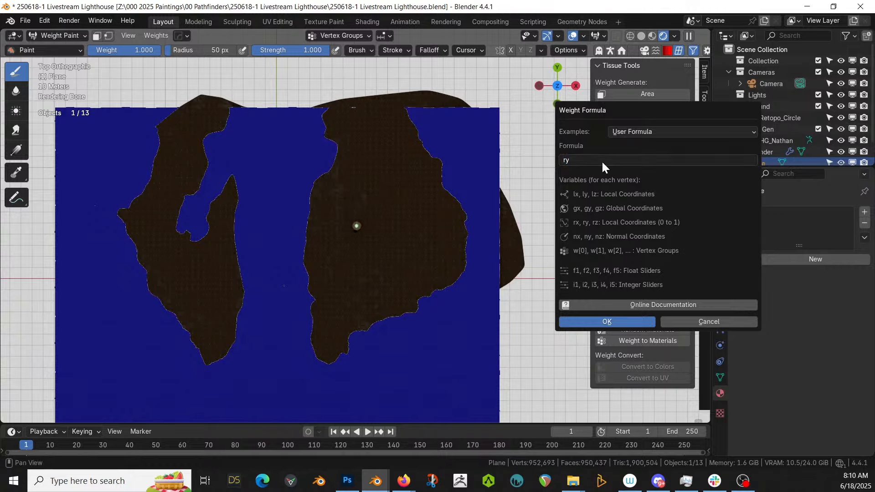
left_click(594, 322)
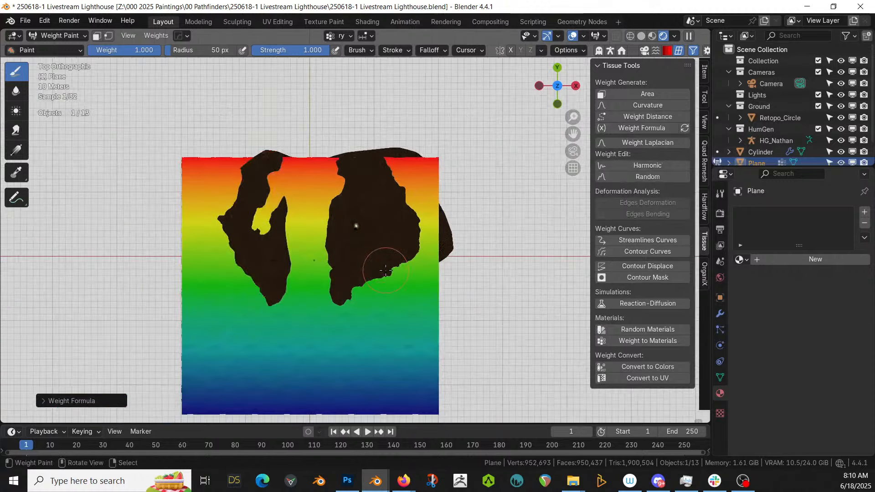
scroll(385, 270, "down", 3)
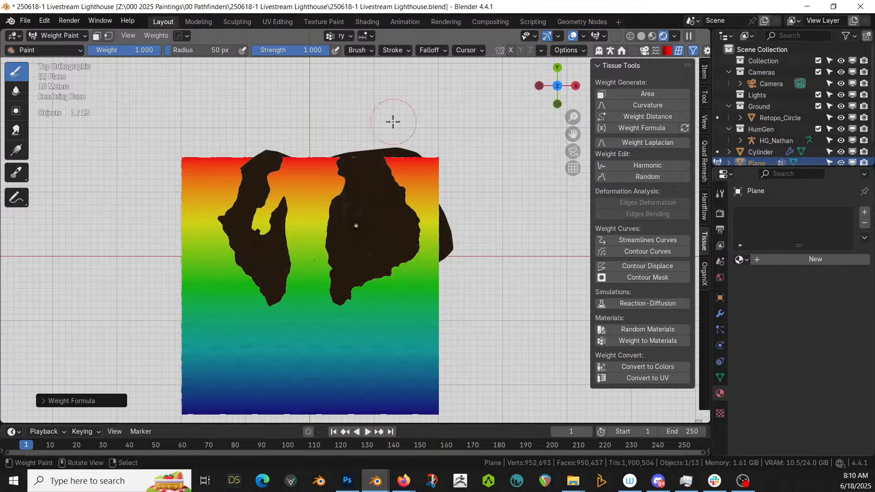
Return the water plane to Object Mode and bring up the polygoniq tools
left_click(75, 35)
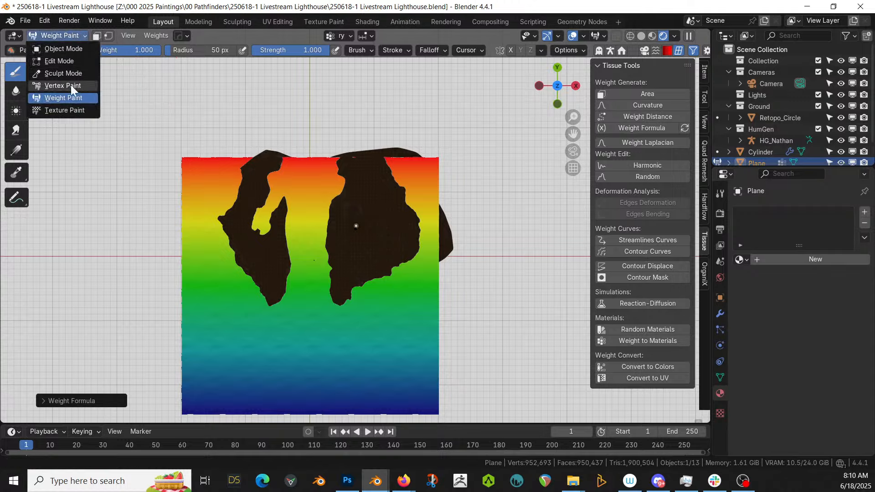
left_click(67, 51)
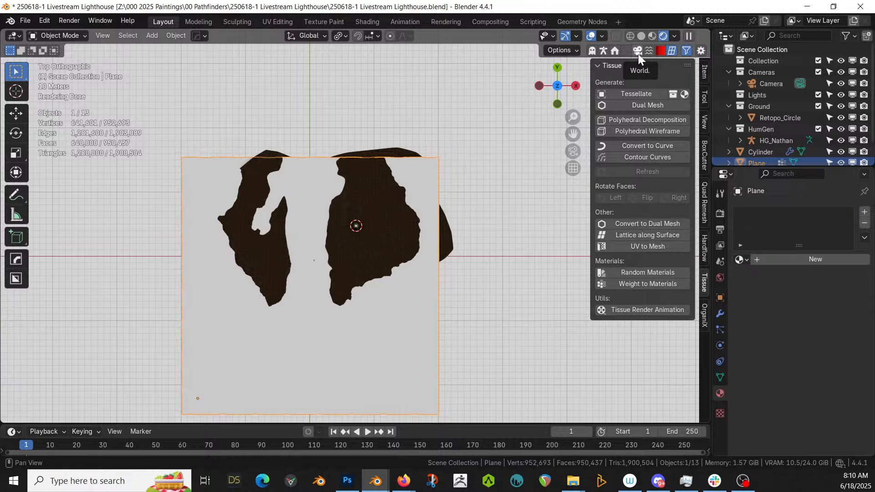
left_click(623, 51)
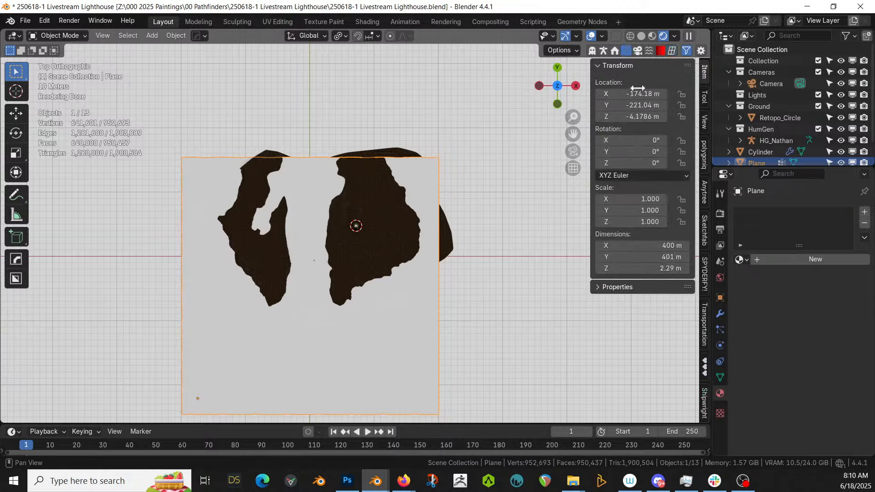
left_click(704, 150)
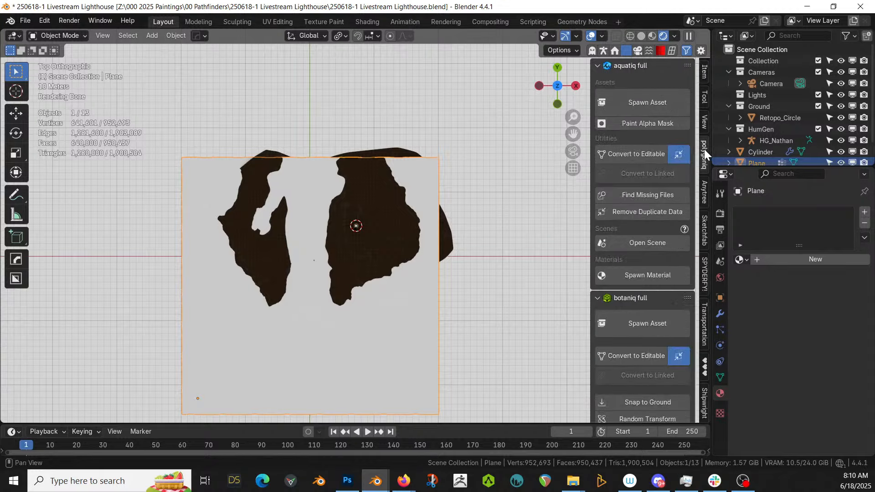
Try the aq_Water_Pond material converted to editable on the water plane, and undo its application
left_click(635, 274)
left_click(631, 455)
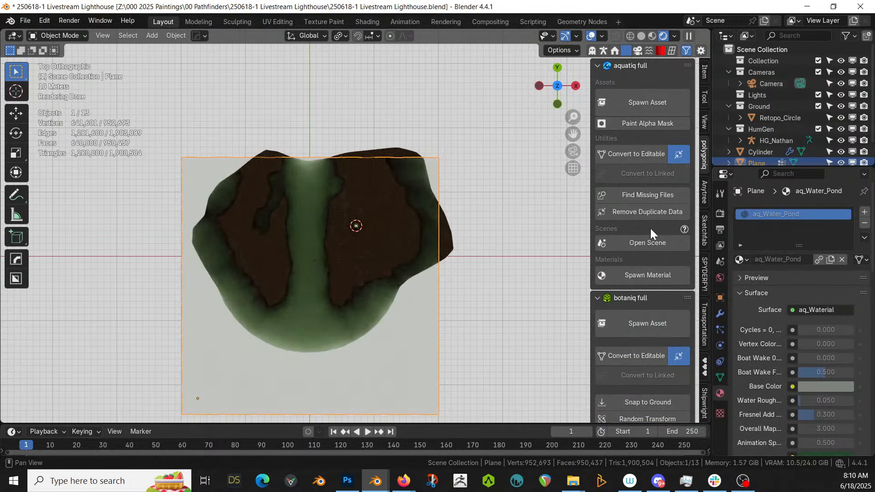
left_click(648, 154)
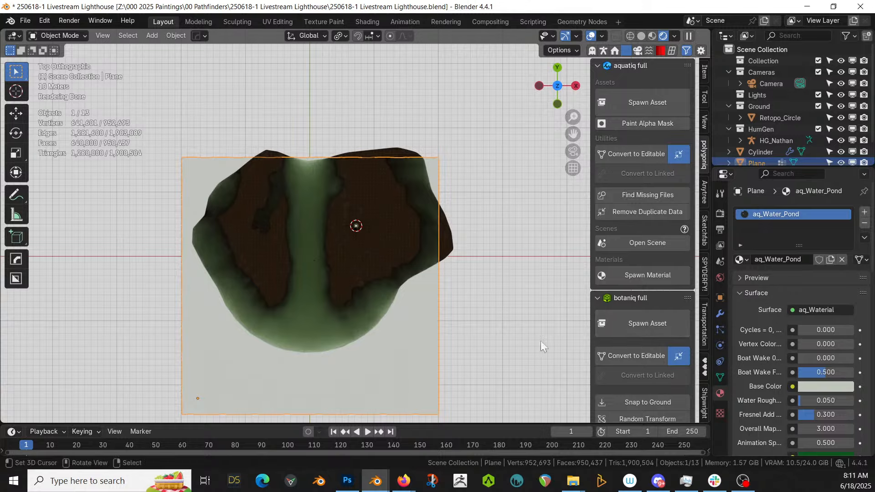
middle_click_drag(507, 311, 498, 272)
key("ctrl+z")
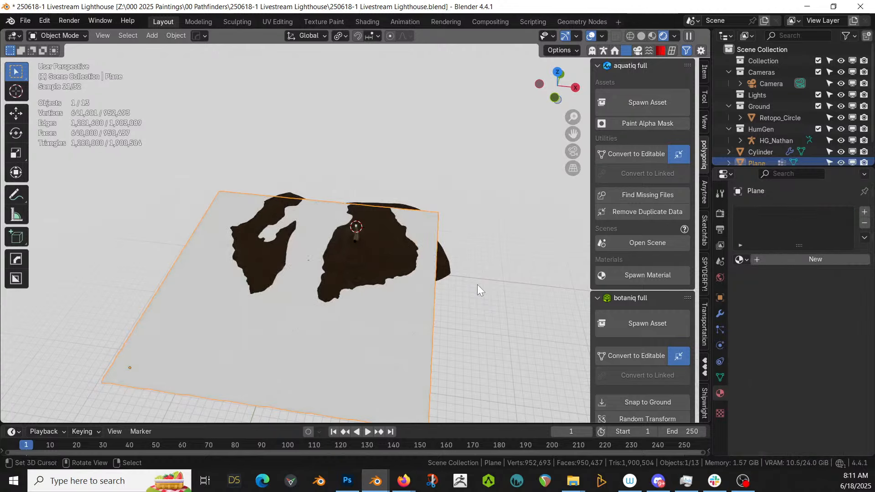
Spawn the Water Pond material on the water plane and convert it to editable
key("ctrl+shift+z")
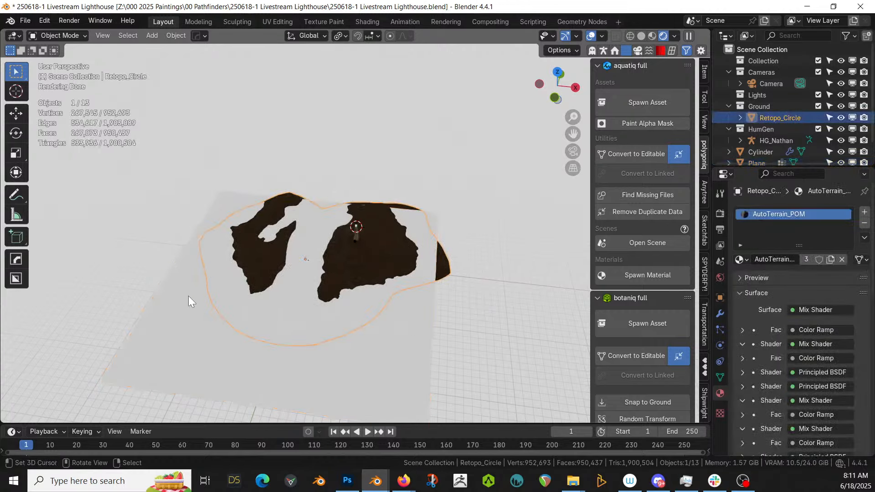
key("ctrl+z")
middle_click_drag(192, 297, 253, 258)
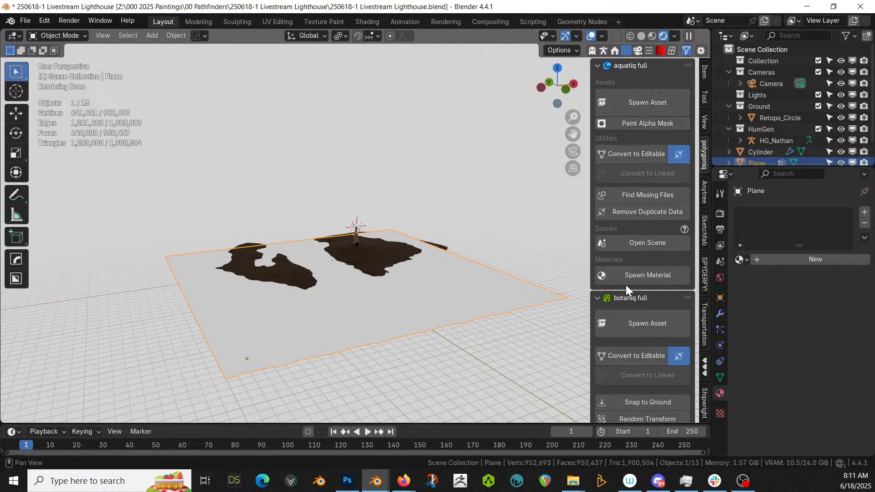
left_click(633, 274)
left_click(608, 454)
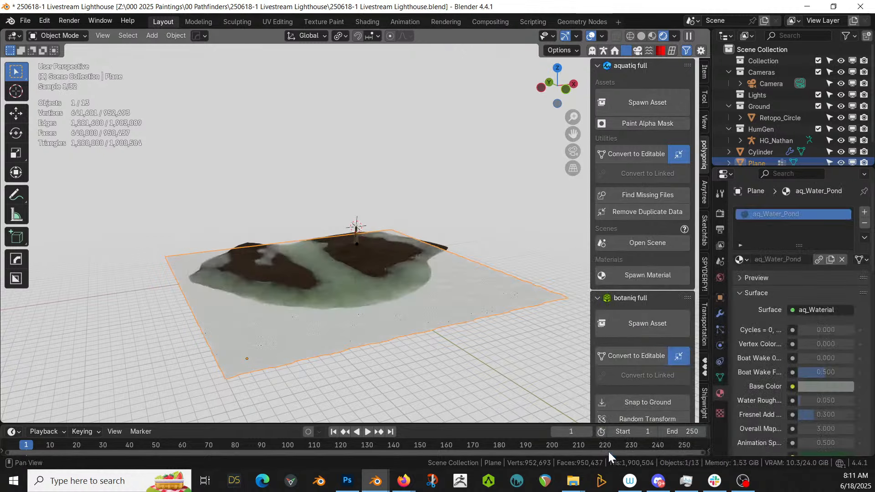
scroll(379, 300, "up", 3)
middle_click_drag(378, 299, 324, 293)
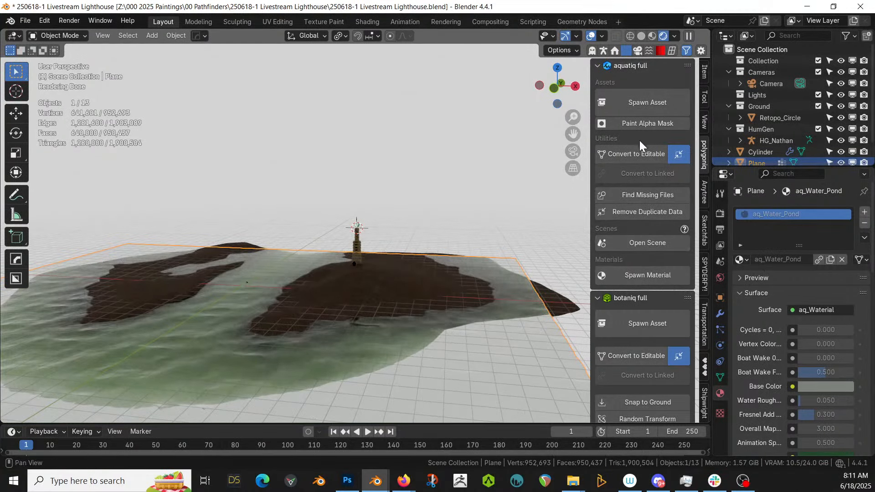
left_click(639, 155)
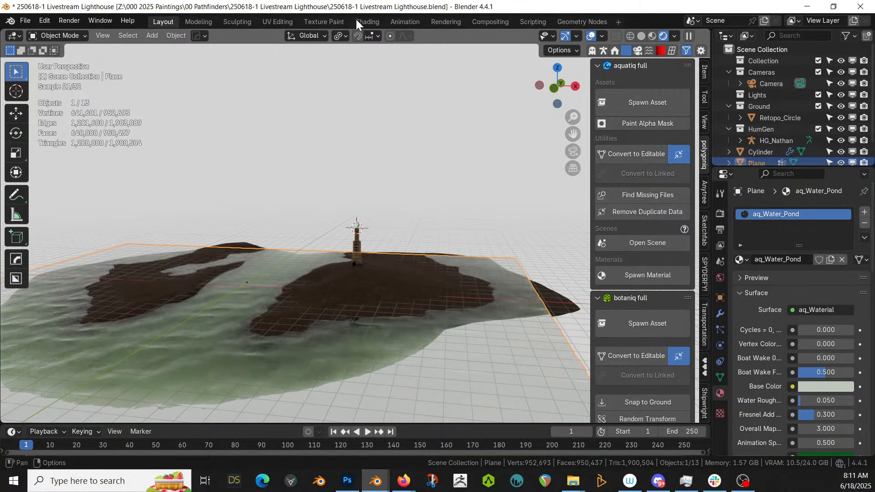
Show the aq_Water_Pond nodes in the Shading workspace and move the Material Output and Displacement nodes well away from the water group
left_click(371, 22)
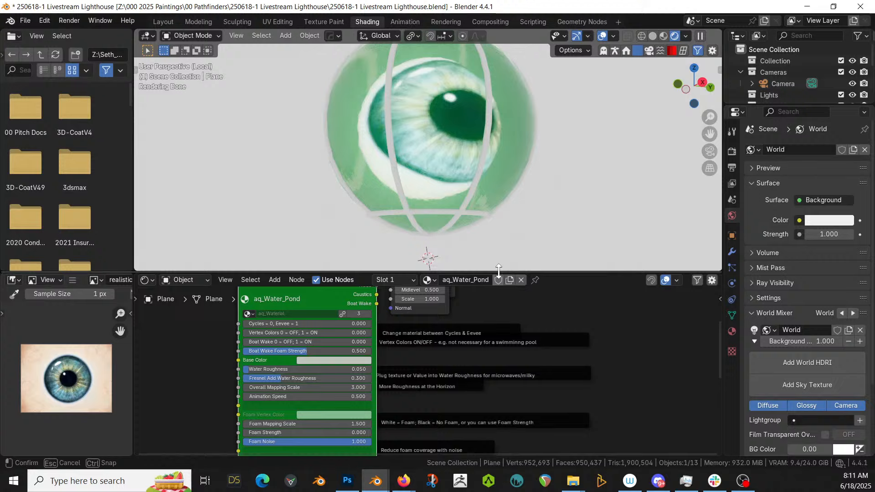
left_click_drag(498, 270, 480, 180)
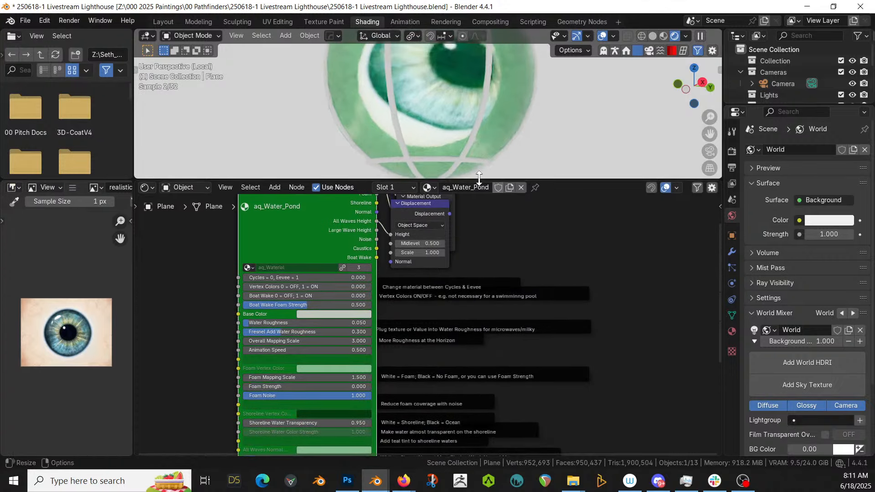
scroll(471, 266, "down", 3)
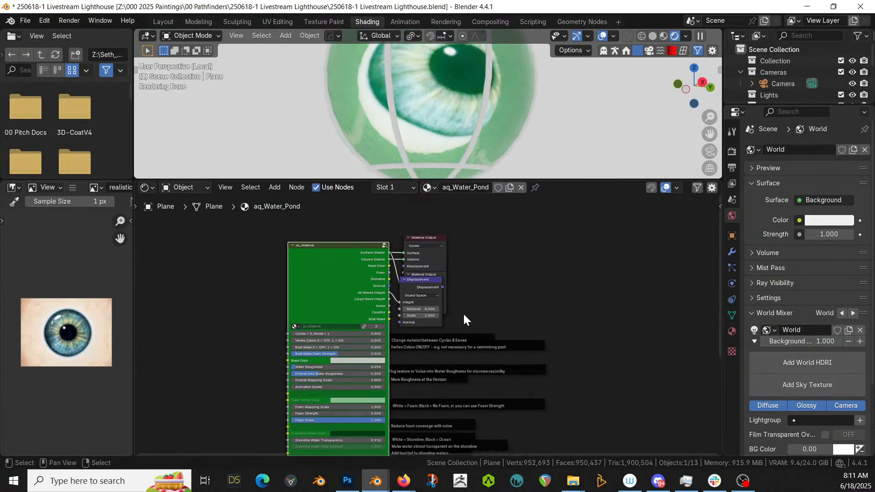
left_click(430, 237)
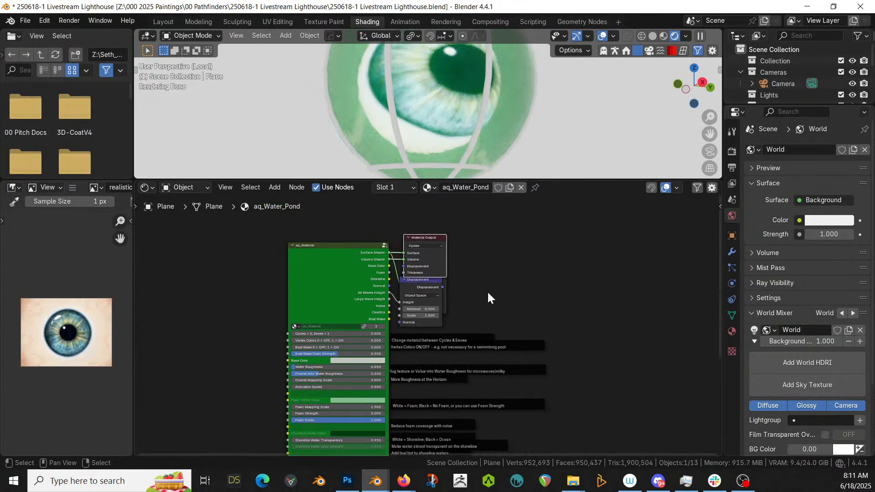
left_click_drag(503, 322, 428, 283)
left_click_drag(409, 234, 660, 242)
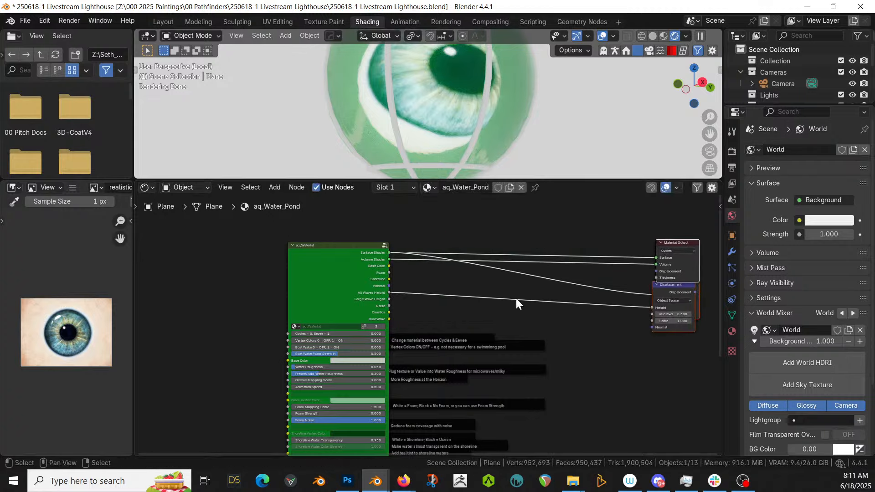
left_click_drag(668, 285, 660, 293)
Add a second material slot to the water plane, assign aq_Water_Pond to it, and make the first slot active again
left_click(394, 187)
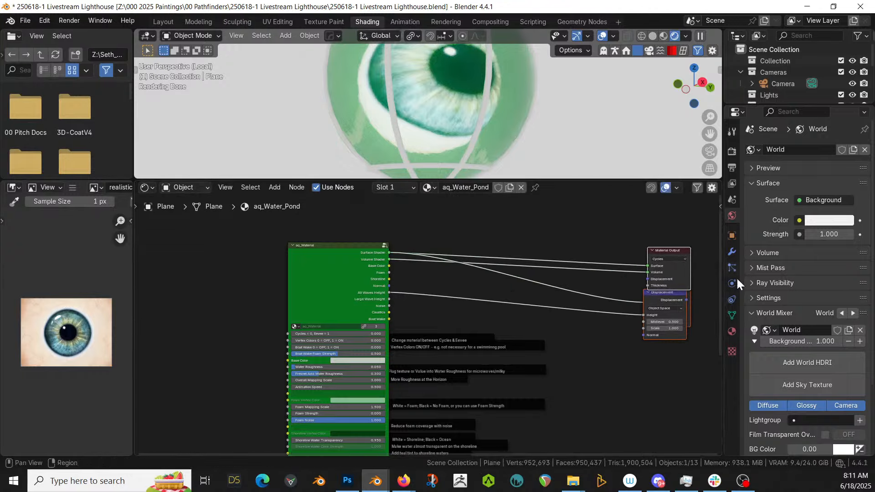
left_click(731, 330)
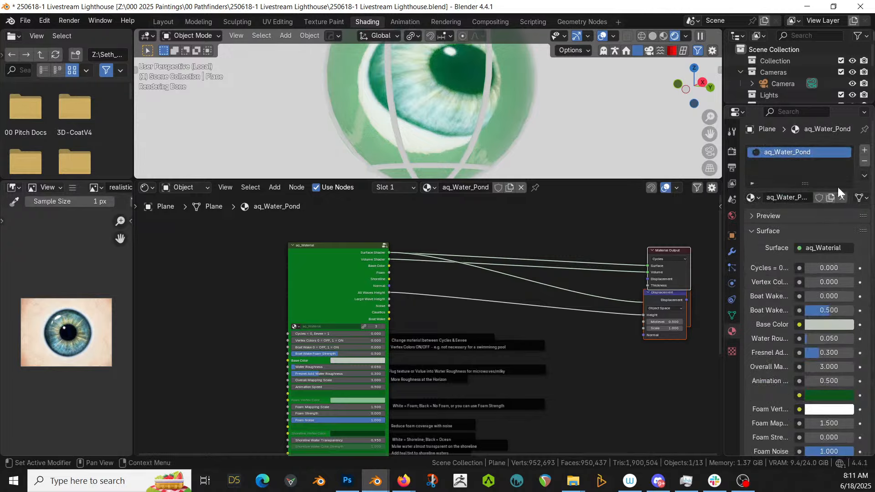
left_click(864, 151)
left_click(752, 215)
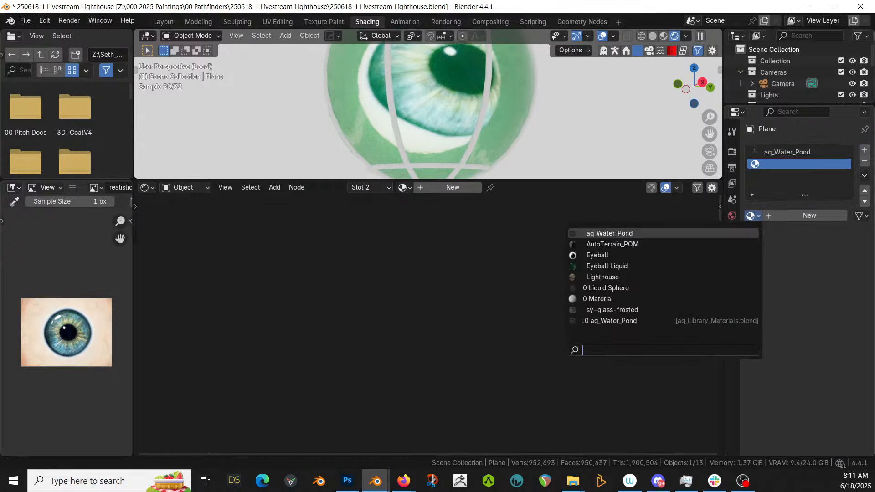
left_click(573, 233)
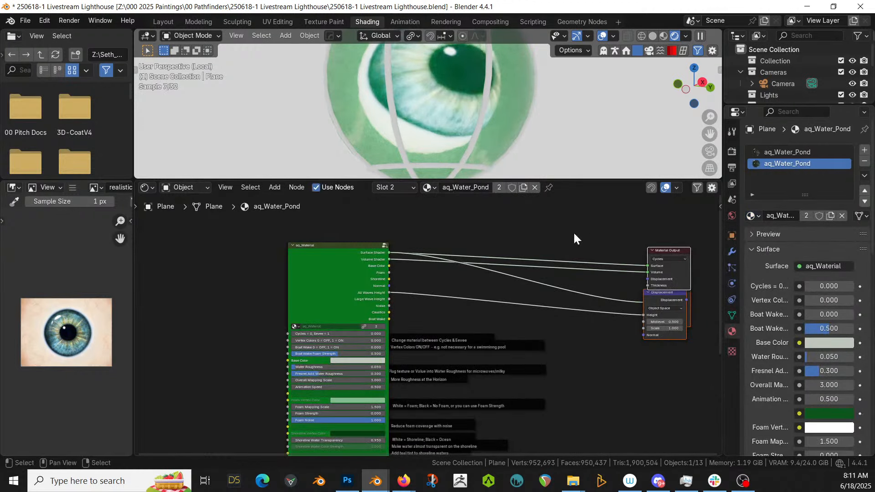
left_click(776, 152)
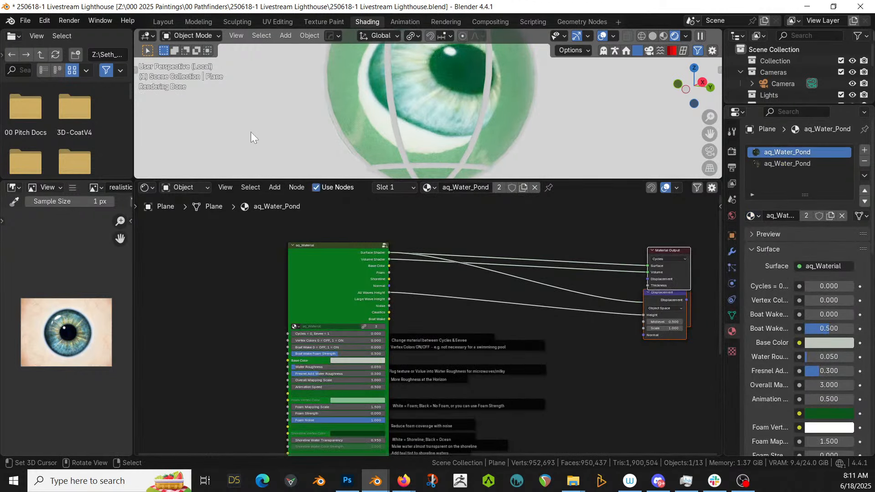
Return to the Layout workspace, spawn the Water Lake material in the plane's first slot, and convert it to editable
left_click(162, 21)
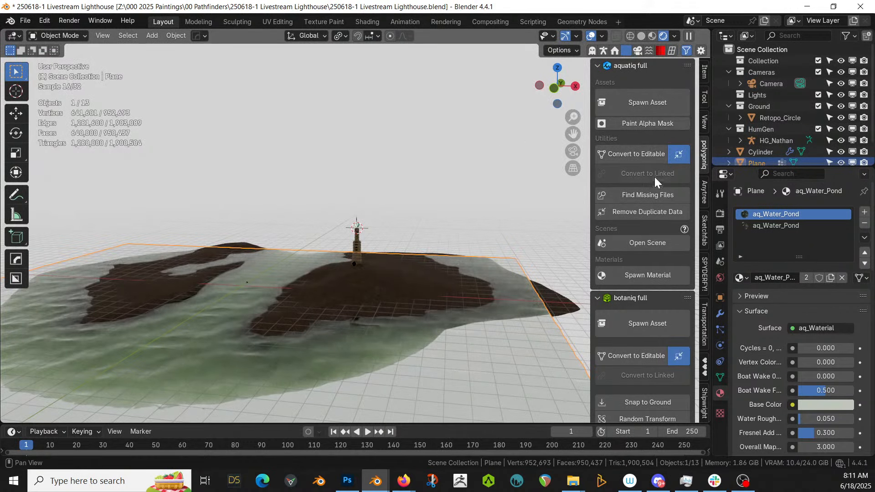
left_click(652, 273)
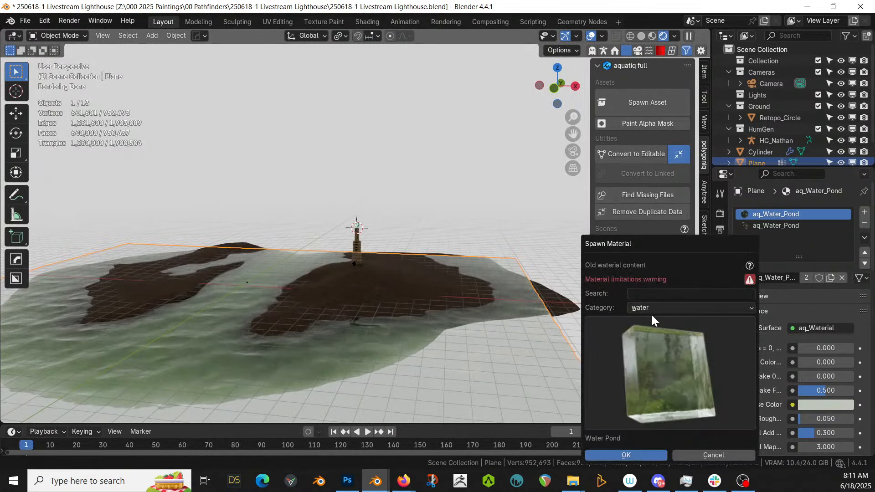
left_click(652, 350)
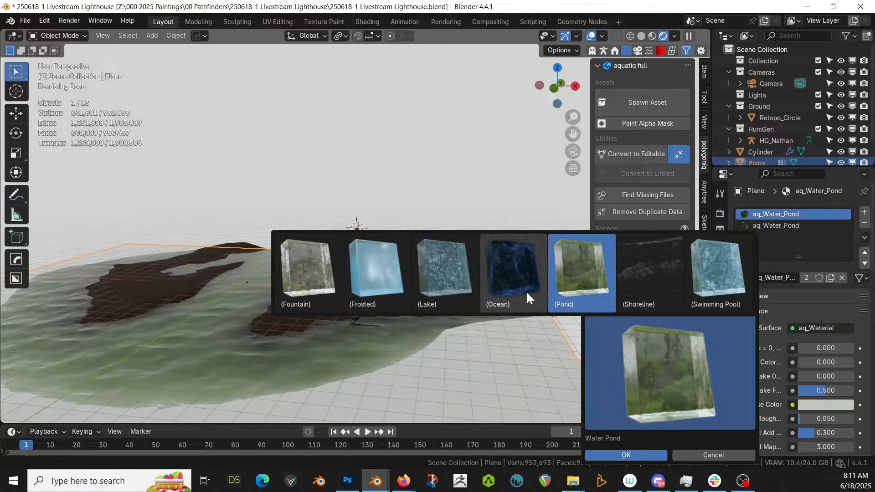
left_click(437, 276)
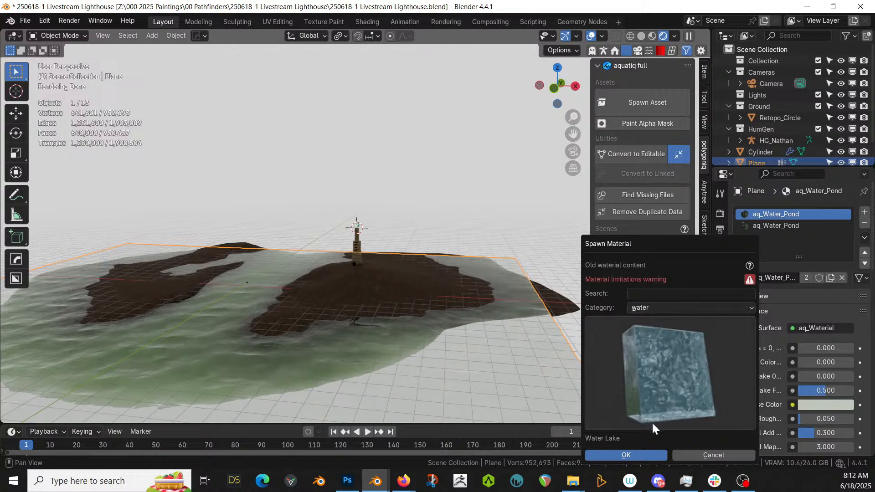
left_click(639, 456)
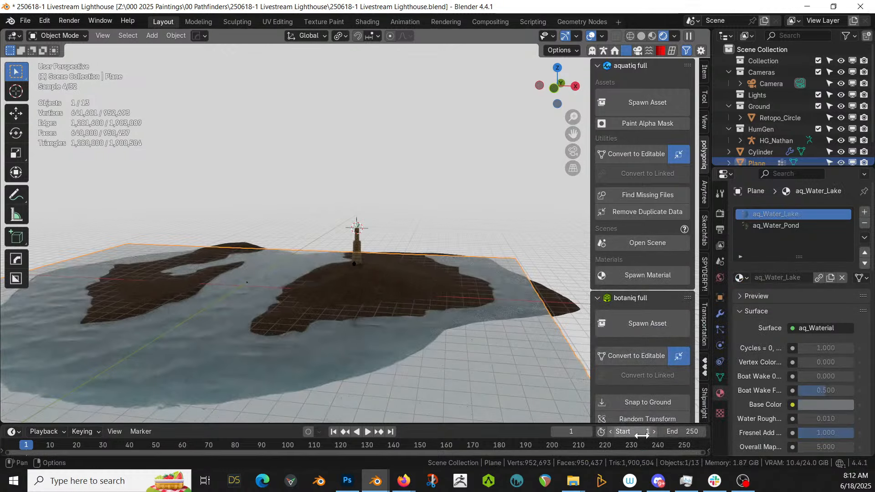
left_click(647, 152)
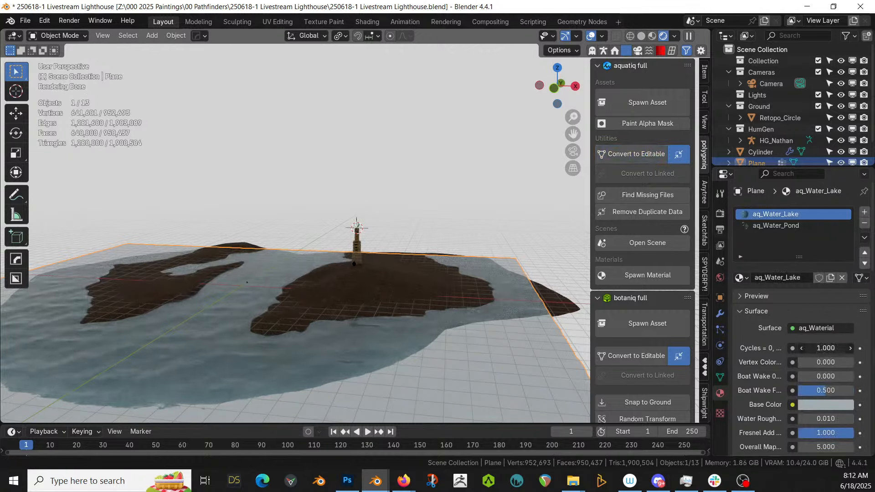
Switch the aq_Water_Lake material to Cycles by setting its Cycles/Eevee value to 0
left_click(815, 345)
type("0")
key("Return")
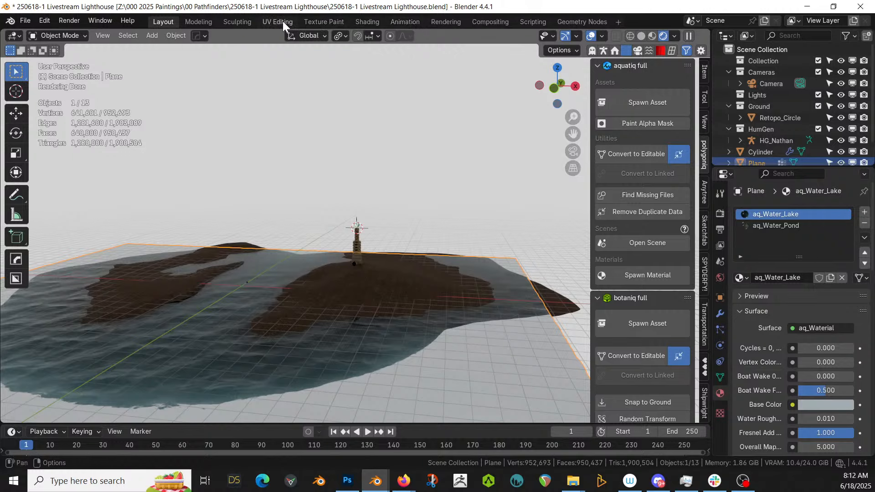
Copy the green aq_Waterial group from aq_Water_Pond in the Shading workspace and paste it into the aq_Water_Lake node tree
left_click(365, 21)
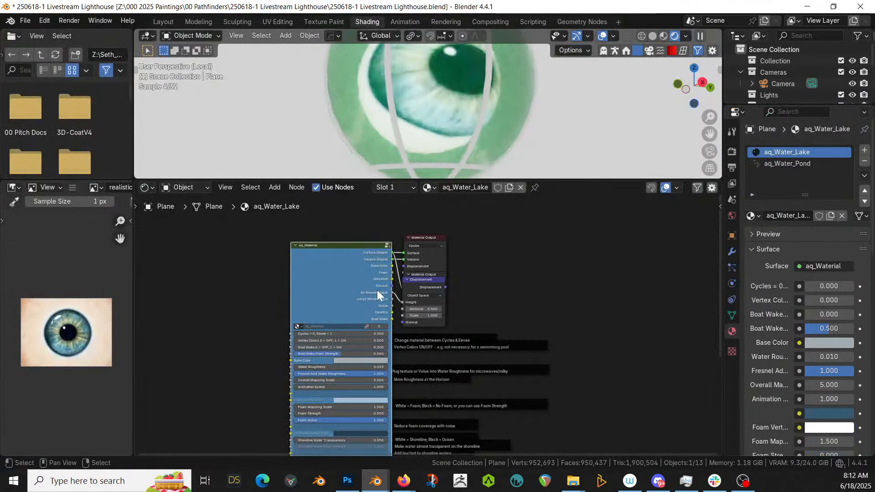
scroll(438, 237, "down", 1)
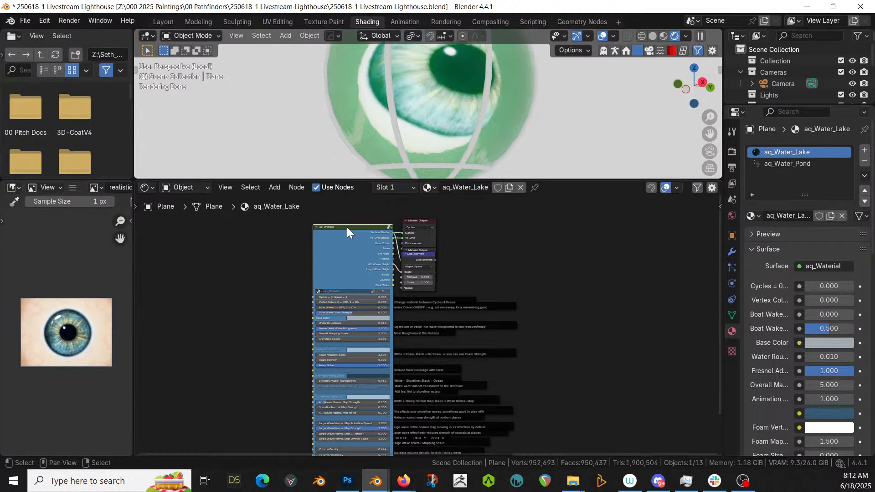
scroll(346, 227, "up", 7)
middle_click_drag(347, 227, 379, 308)
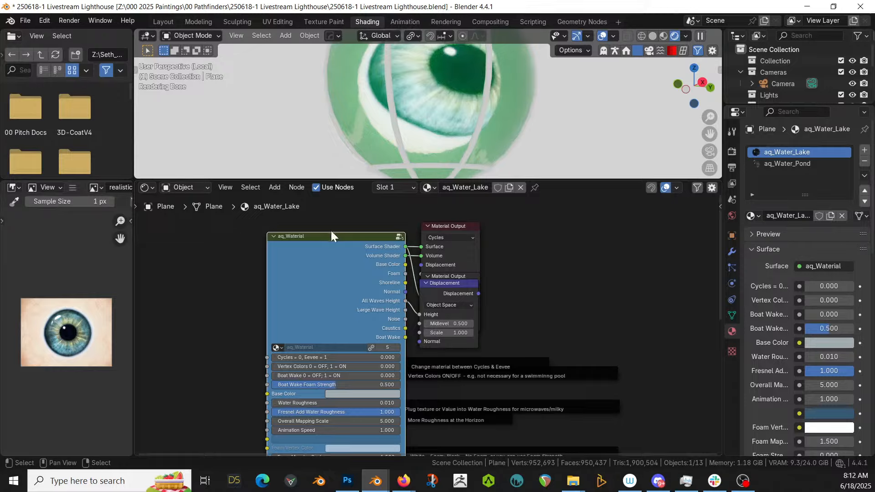
left_click(411, 187)
left_click(384, 223)
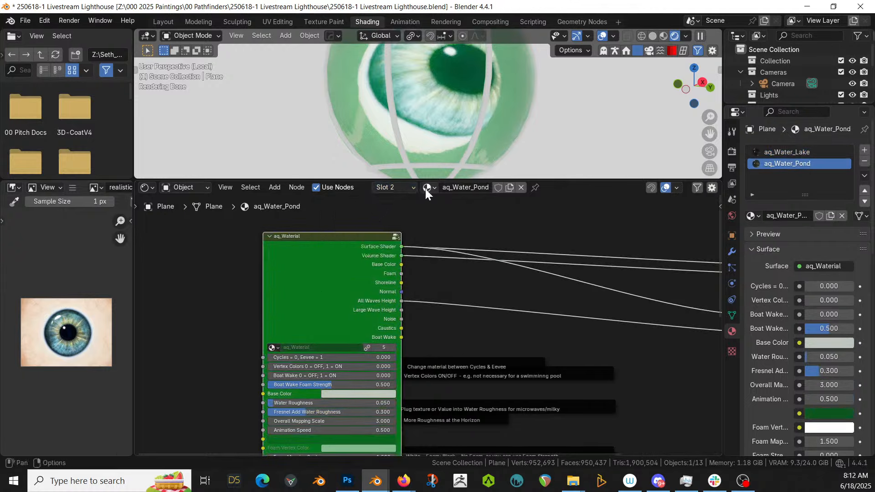
left_click(411, 187)
left_click(380, 211)
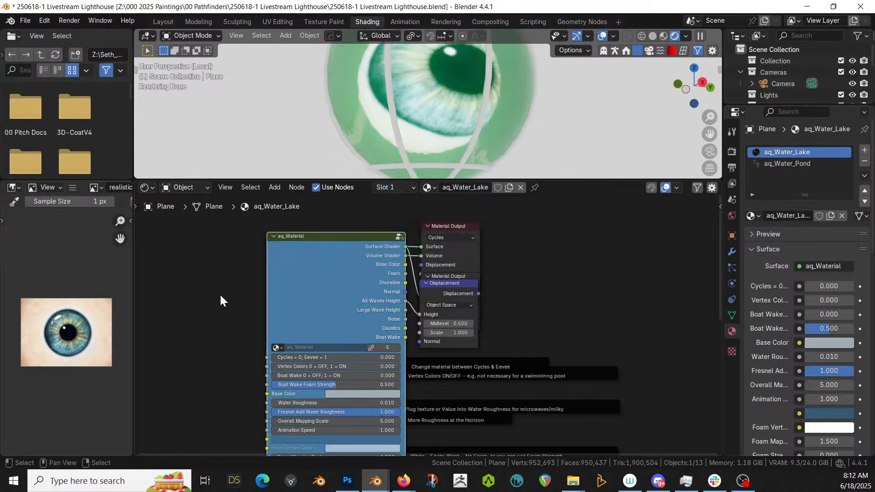
key("ctrl+v")
middle_click_drag(228, 294, 181, 338)
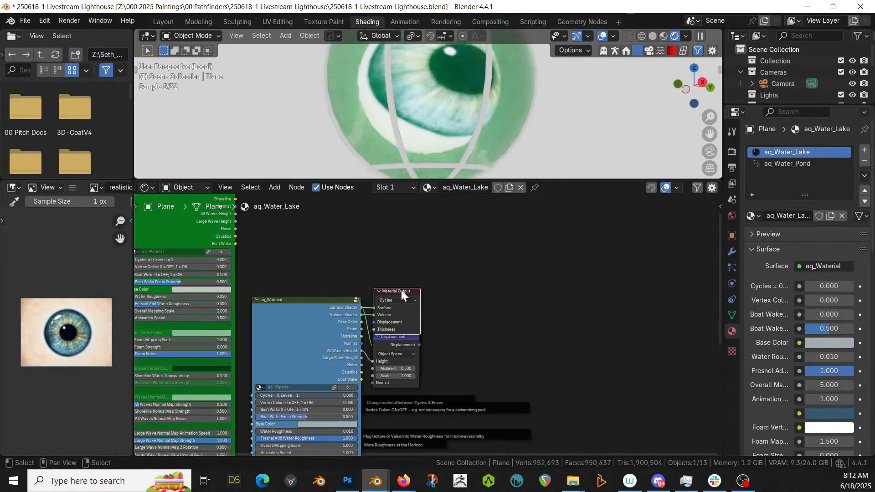
Spread out the lake material's Cycles output and Displacement nodes, and delete the EEVEE Material Output
left_click_drag(401, 290, 623, 253)
left_click_drag(401, 336, 674, 366)
left_click_drag(412, 332, 596, 241)
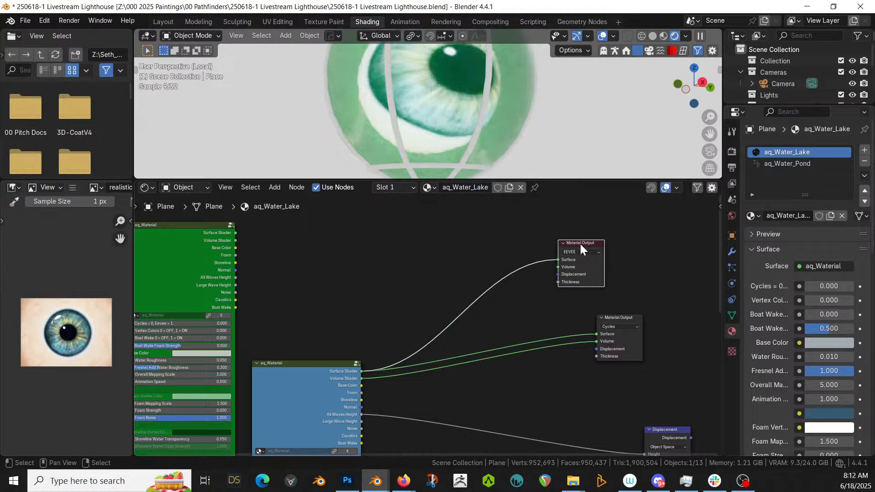
key("x")
Add a Mix Shader node above the link to the Cycles Material Output
key("shift+a")
type("mix")
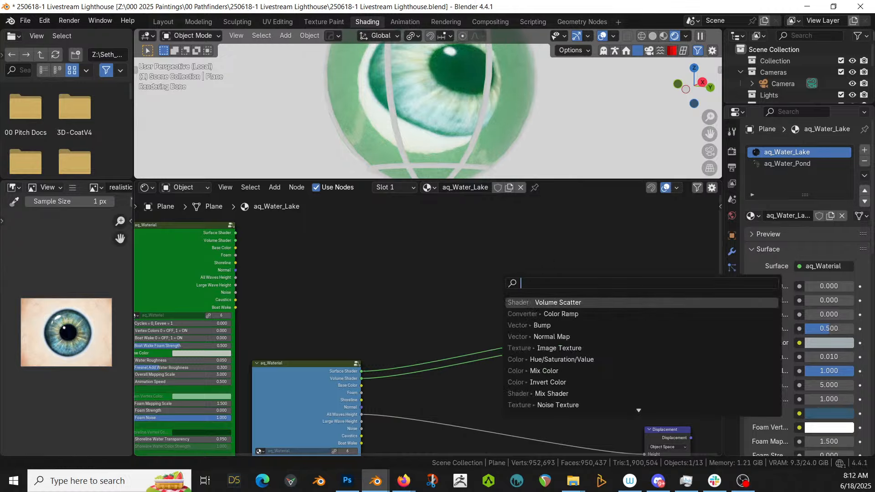
key("Down")
key("Down")
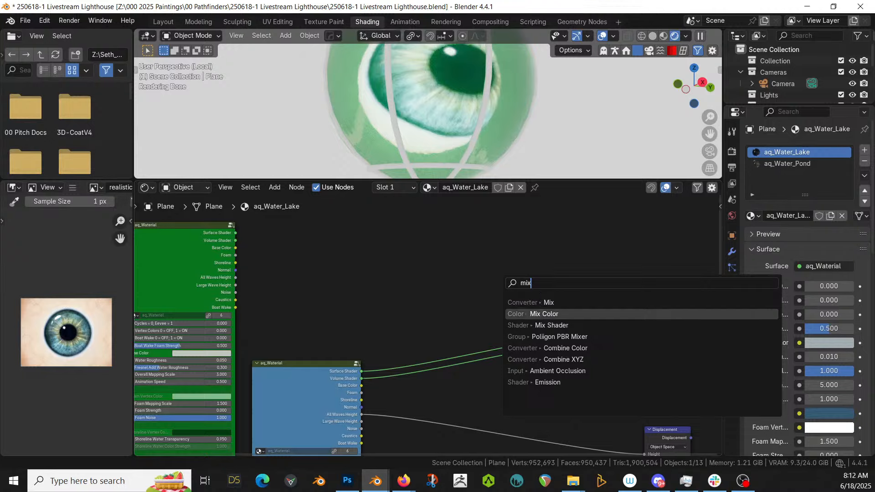
key("Return")
left_click(511, 268)
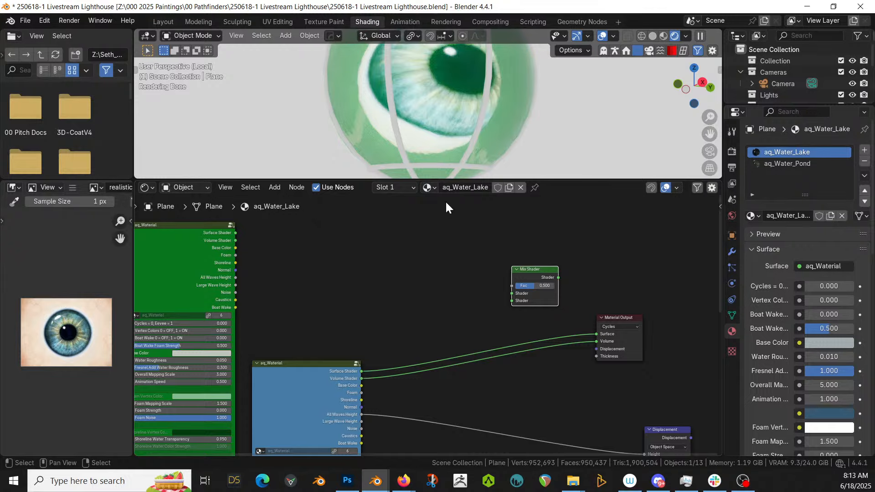
Enlarge the 3D viewport, leave local view, and show the whole water plane with the islands from above
left_click_drag(427, 181, 417, 338)
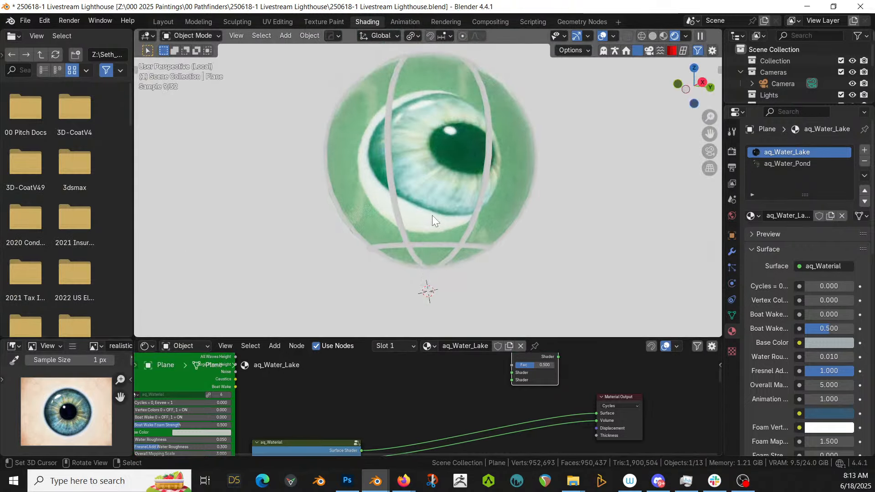
key("KP_7")
scroll(441, 201, "down", 4)
key("KP_Divide")
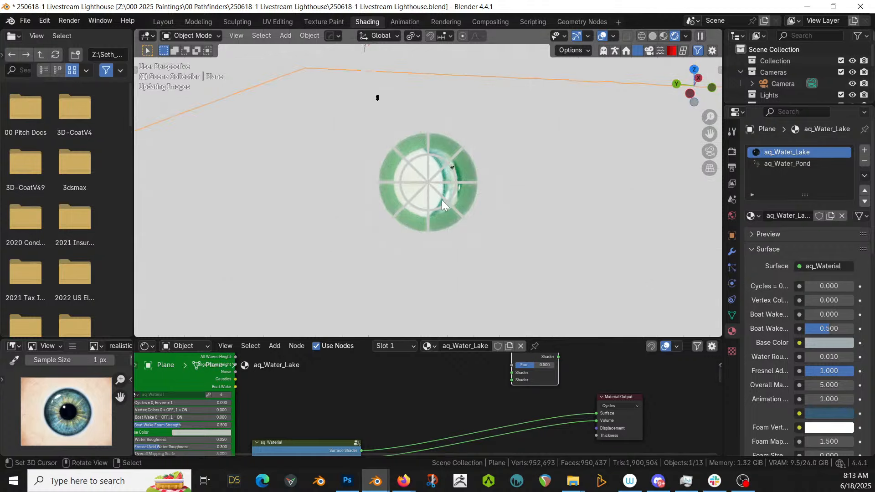
scroll(441, 199, "down", 3)
middle_click_drag(441, 200, 442, 218)
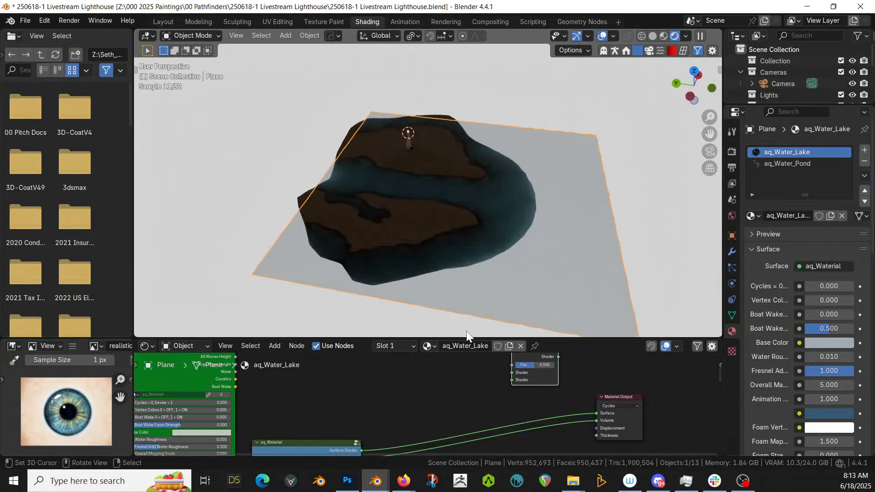
Add an Attribute node between the green aq_Waterial group and the Mix Shader in the lake material
middle_click_drag(457, 356, 479, 418)
scroll(476, 419, "down", 4)
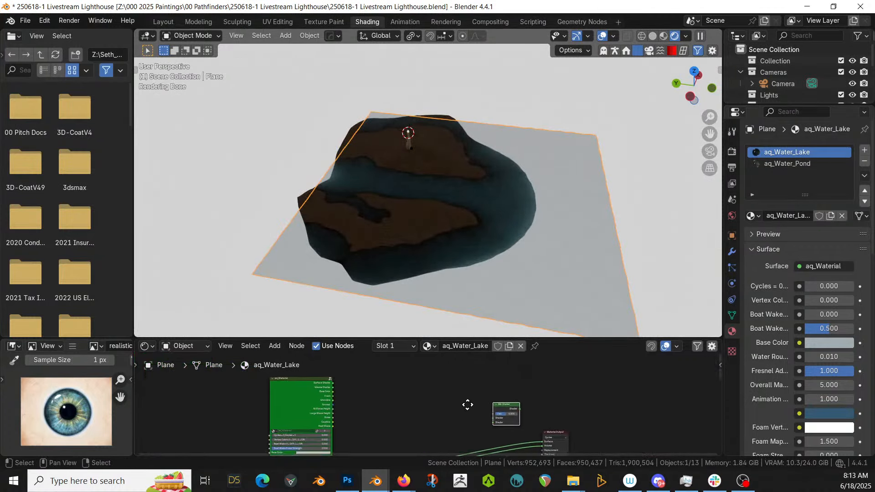
key("shift+a")
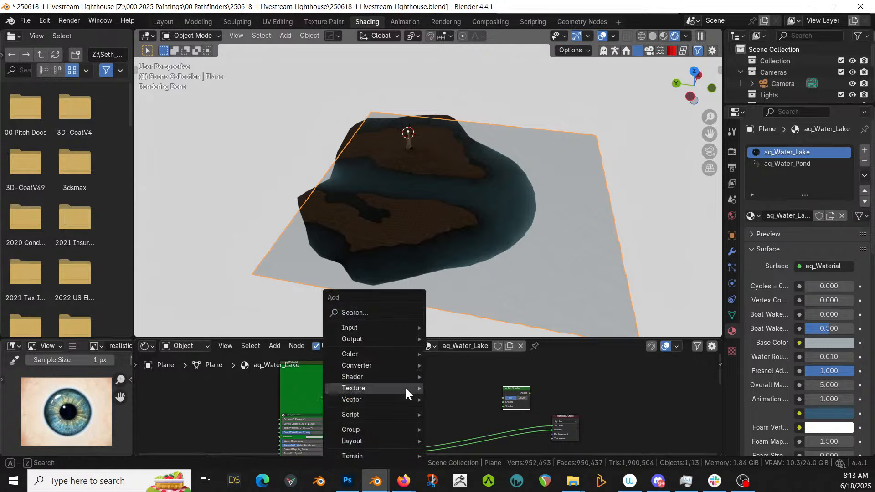
left_click(370, 307)
type("attr")
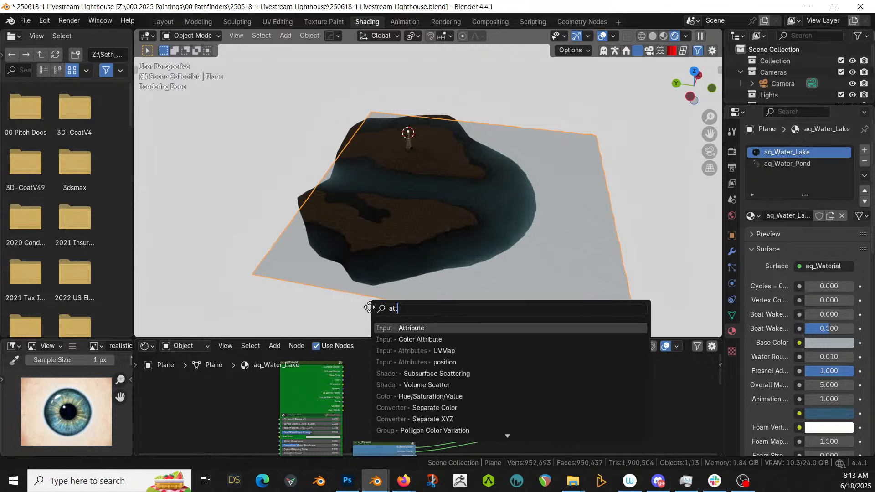
key("Return")
left_click(400, 362)
scroll(424, 403, "up", 3)
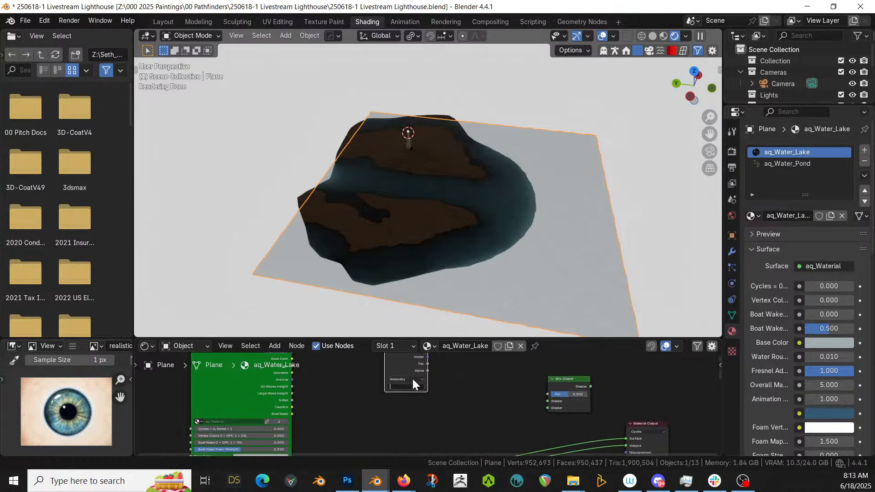
Check the plane's vertex groups against the Attribute node's type and name settings, and delete the Attribute node
left_click(412, 379)
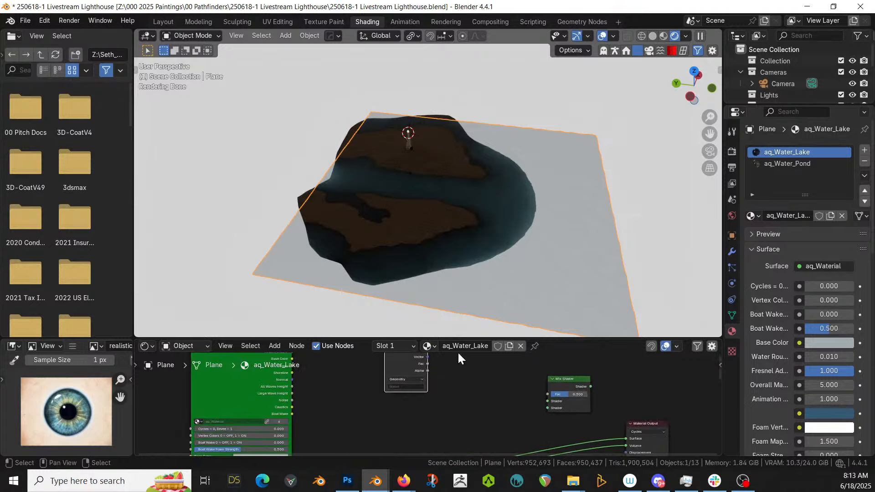
left_click(731, 315)
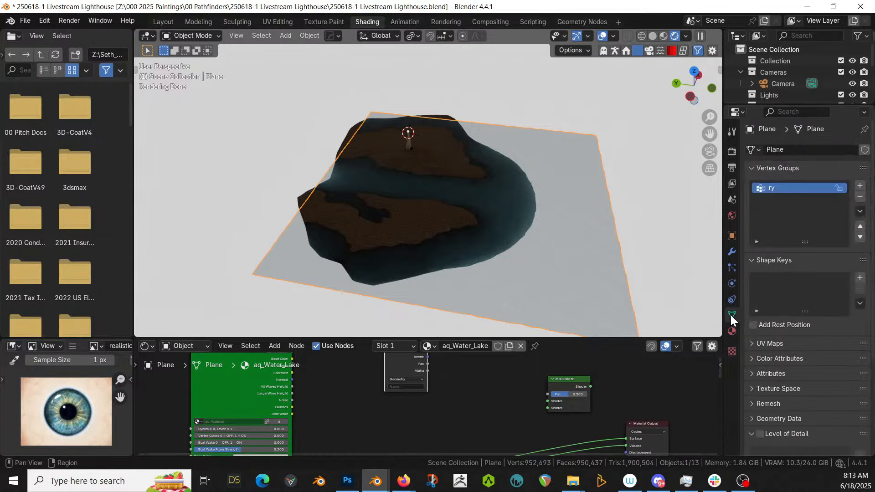
scroll(456, 381, "up", 2)
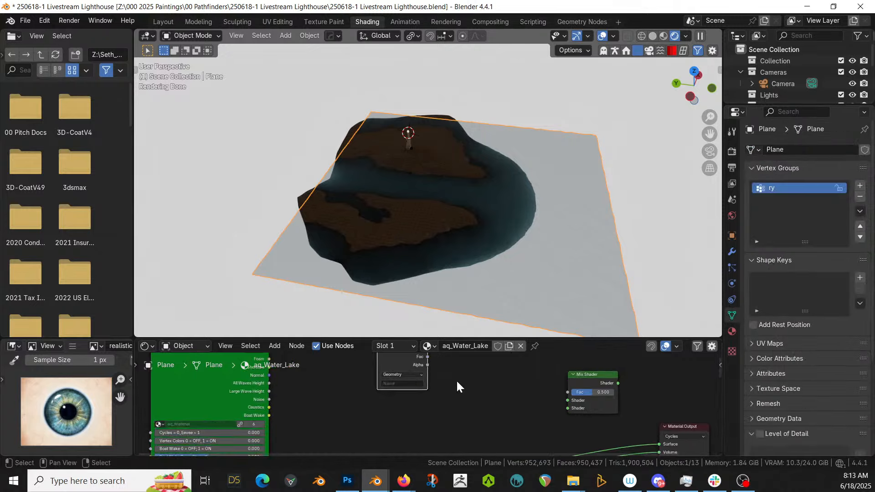
middle_click_drag(456, 382, 453, 418)
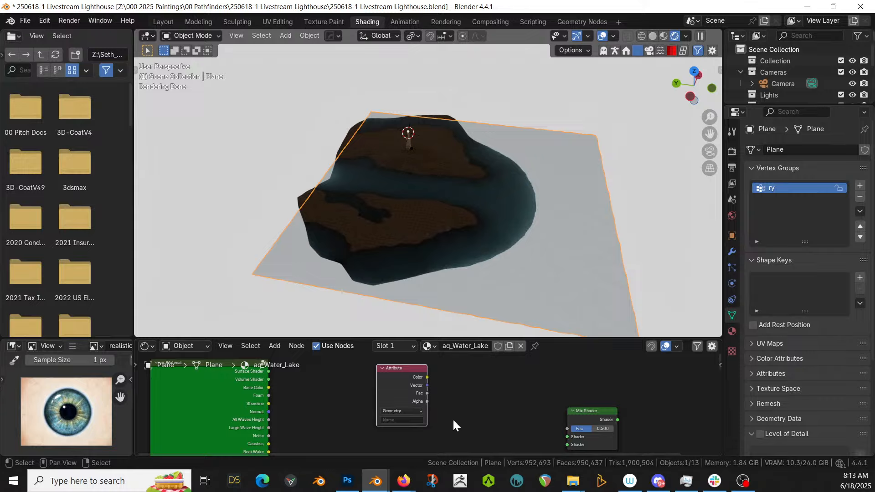
left_click(417, 411)
left_click(405, 436)
key("x")
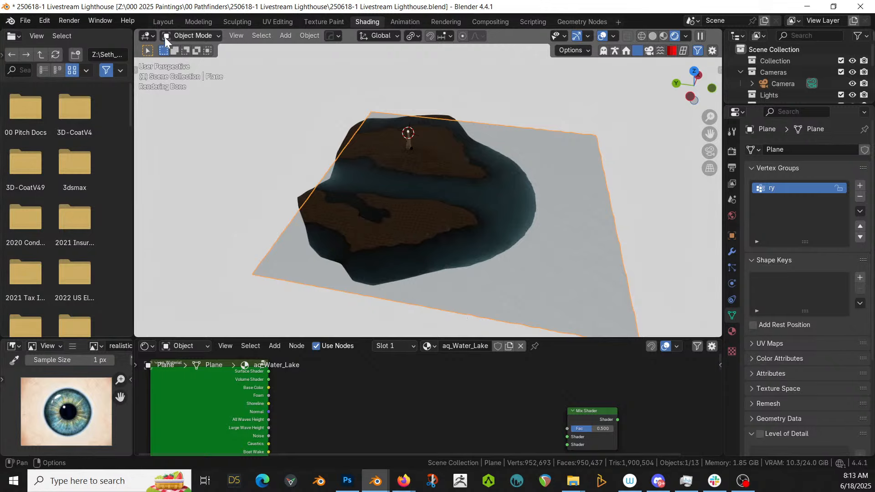
In the Layout workspace, split off an Asset Browser area beside the viewport and load the artist's personal objects library
left_click(159, 21)
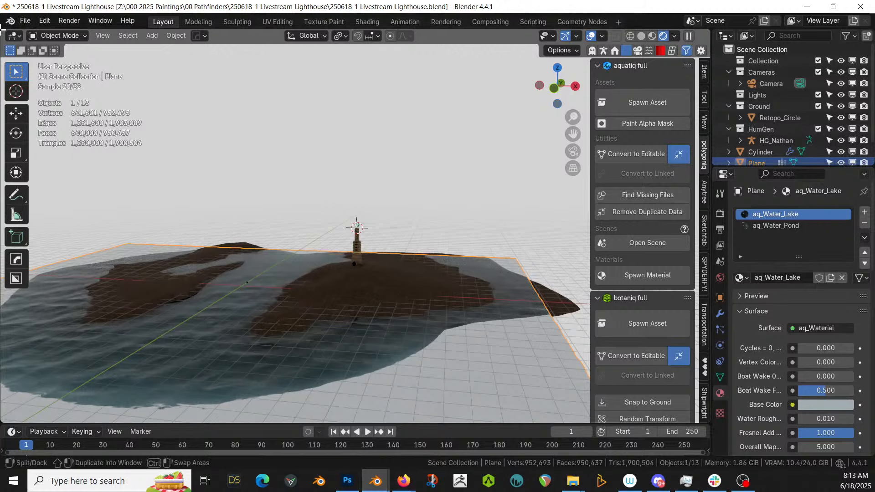
left_click_drag(4, 30, 276, 71)
key("shift+F1")
key("shift+F1")
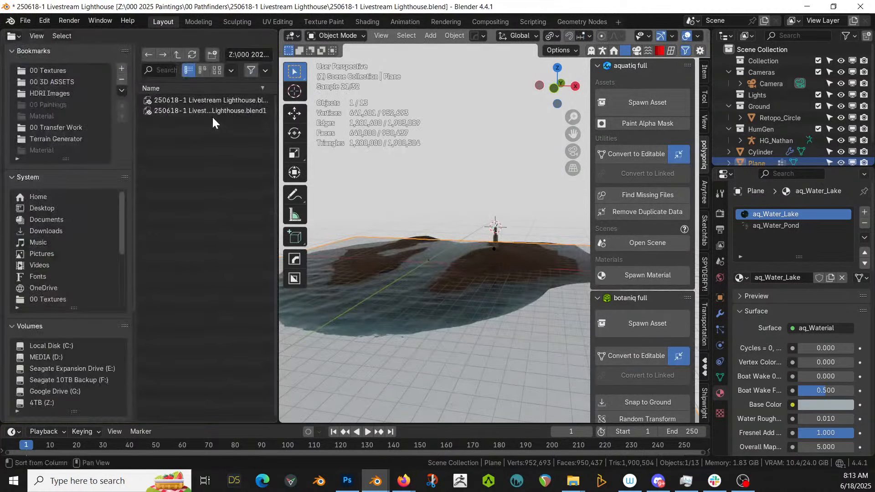
left_click(46, 53)
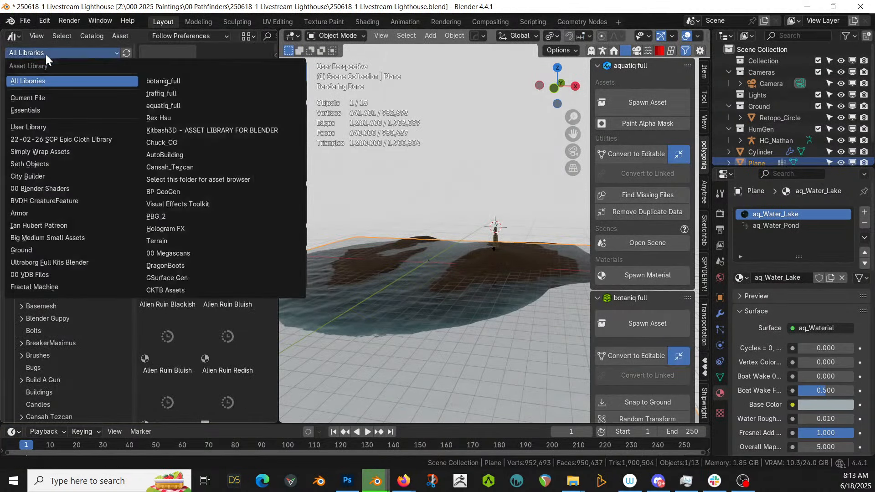
left_click(52, 163)
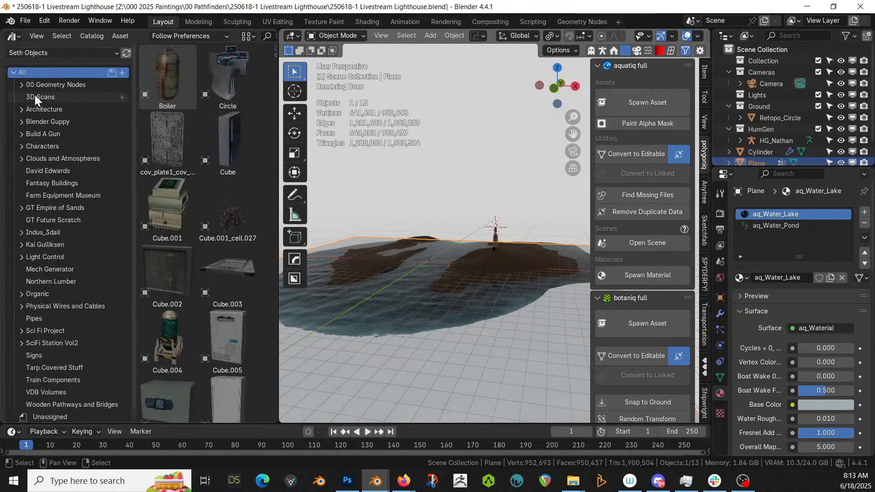
Apply the Vertex Group to Vertex asset from the 00 Geometry Nodes catalog to the water plane
left_click(45, 85)
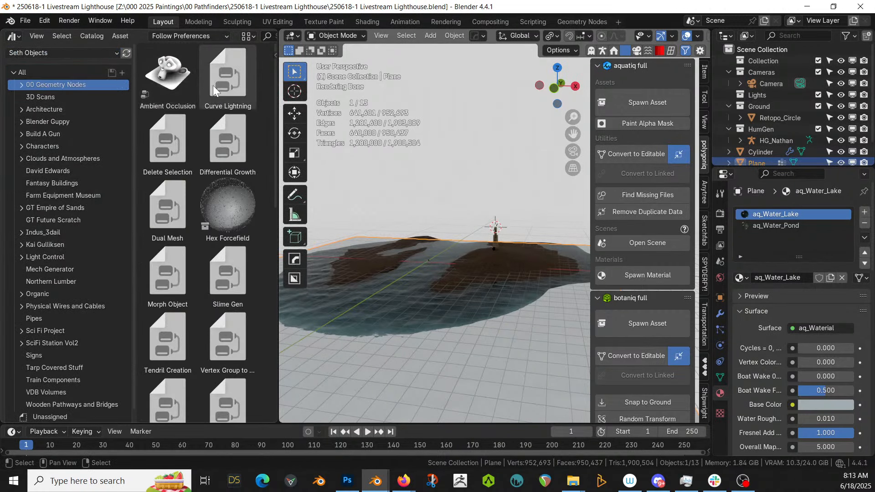
scroll(229, 203, "down", 4)
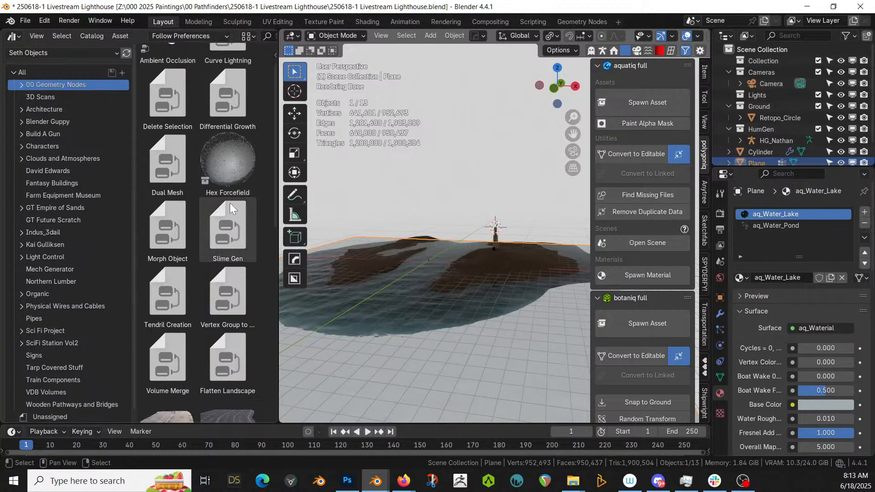
scroll(229, 203, "down", 7)
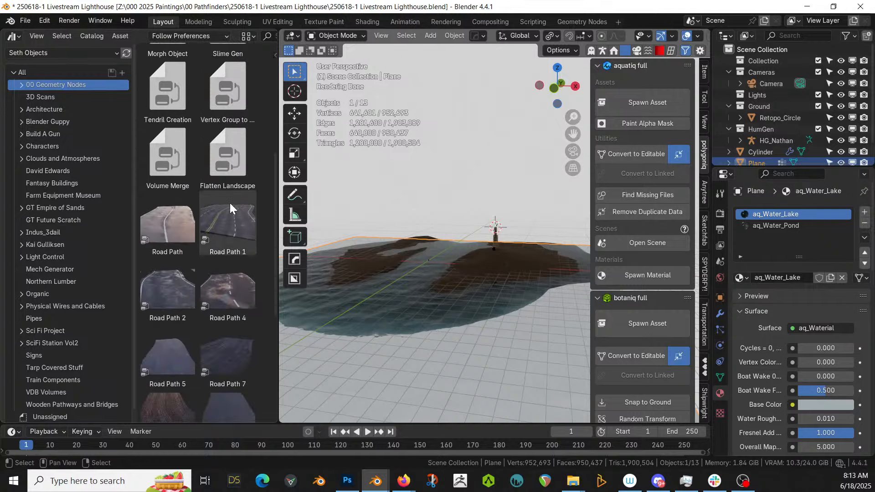
scroll(229, 203, "down", 10)
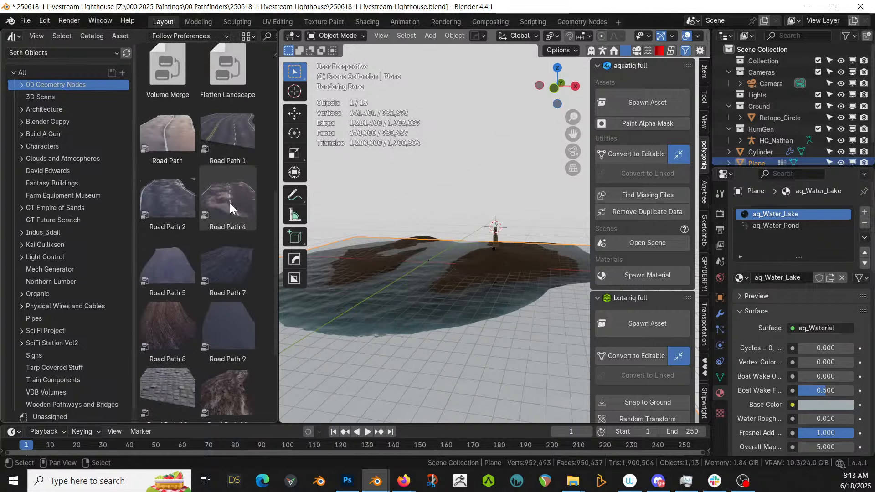
scroll(230, 203, "up", 11)
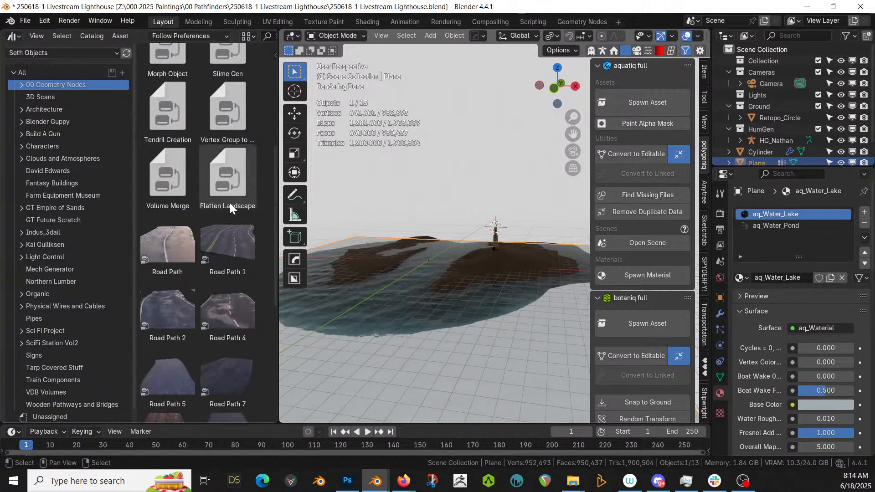
scroll(229, 203, "up", 4)
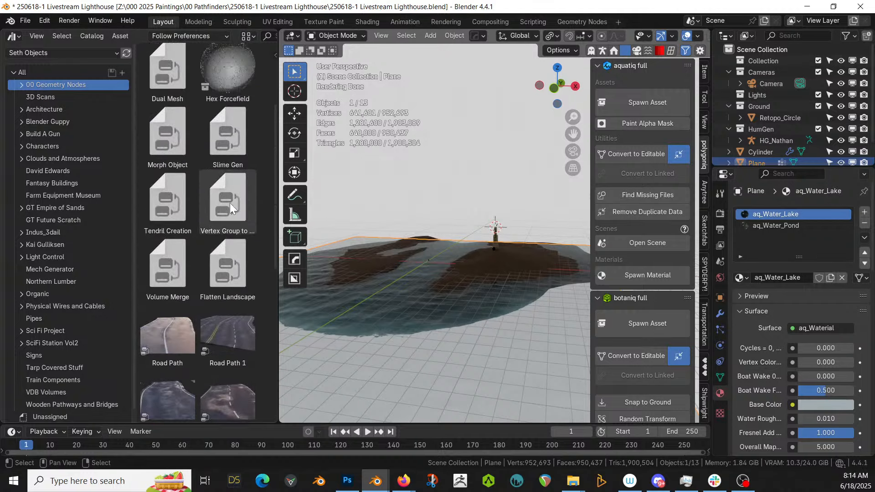
left_click_drag(231, 215, 389, 310)
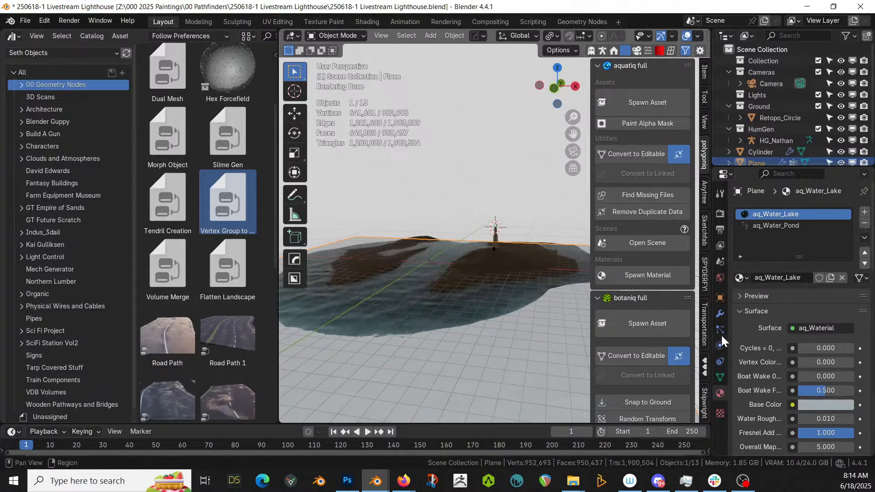
Set the Vertex Group input of the plane's geometry nodes modifier to ry, checking the plane's vertex group name
left_click(720, 314)
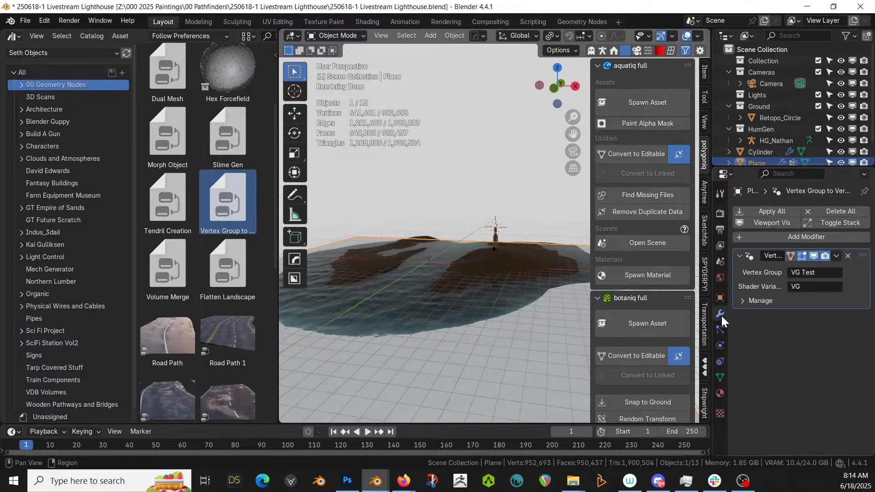
left_click(822, 275)
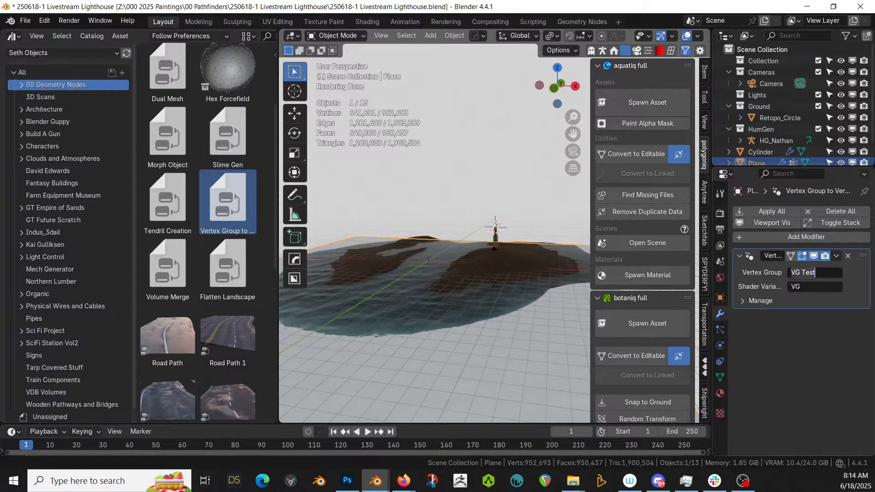
type("ry")
key("Return")
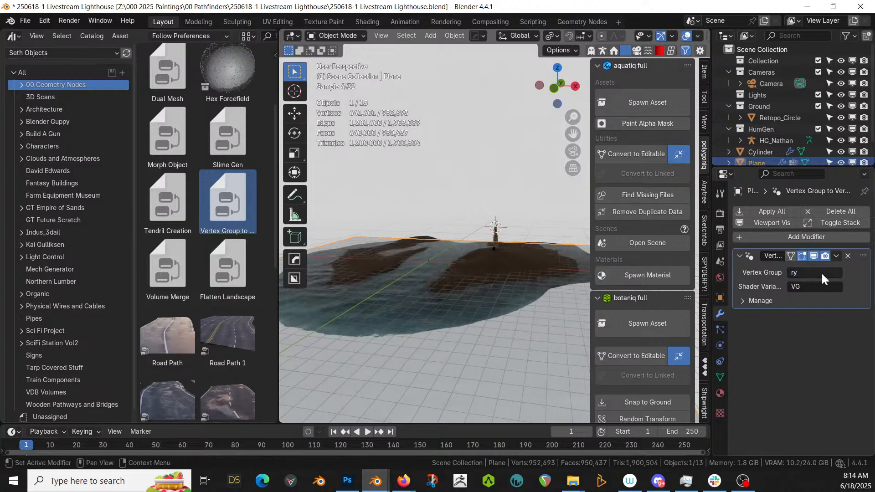
left_click(720, 378)
left_click(719, 313)
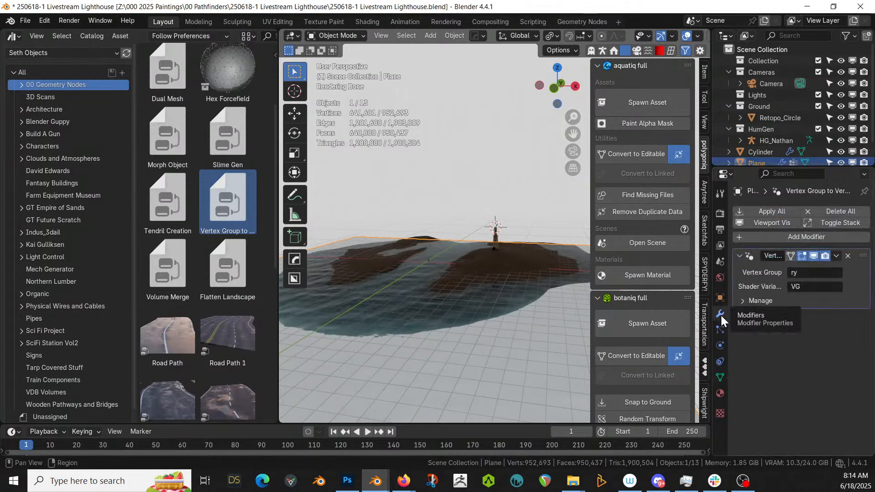
Set the modifier's Shader Variable name to WaterMix
left_click(801, 287)
type("VG")
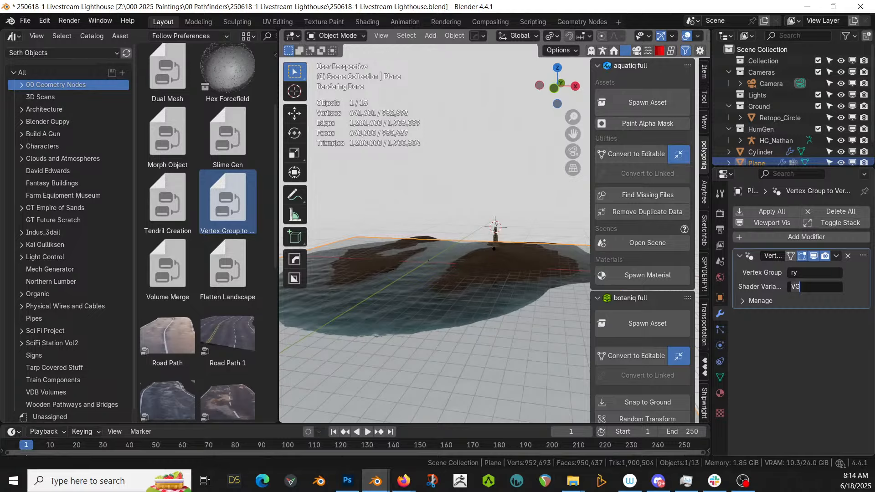
type("Mix")
key("Return")
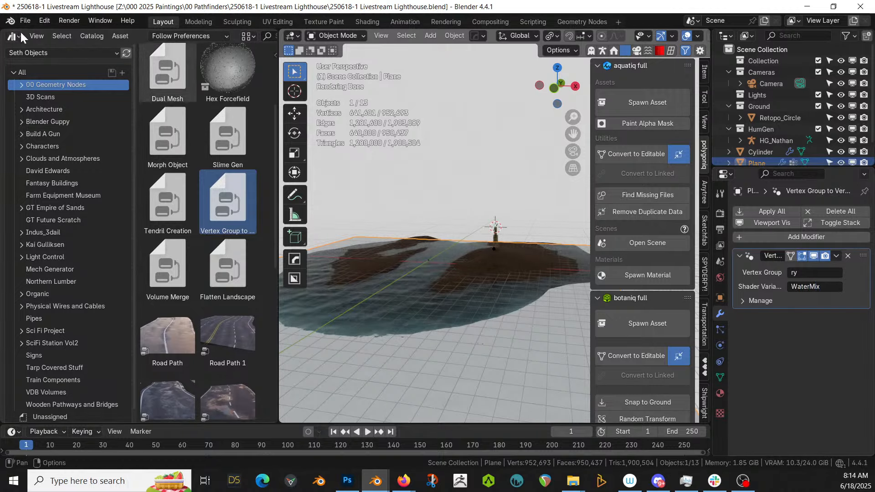
Close the Asset Browser area, return to the Shading workspace, and add a Color Attribute node beside the lake material's Mix Shader
left_click_drag(3, 32, 14, 14)
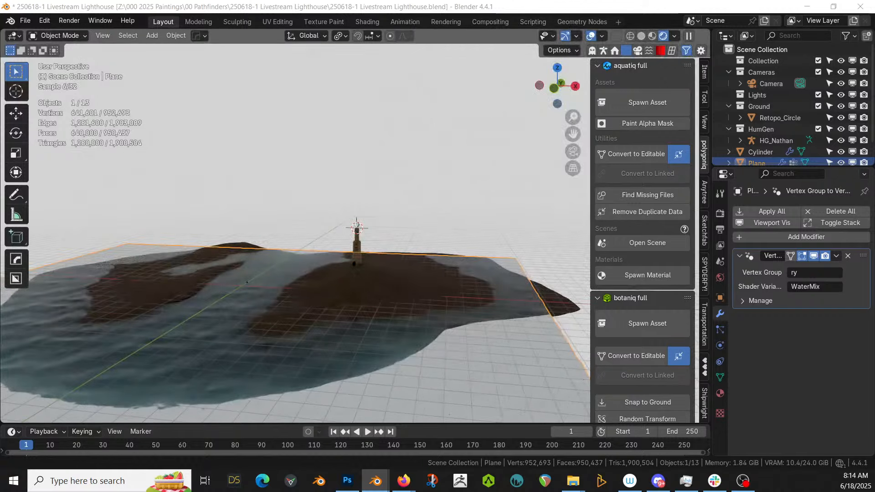
left_click(370, 21)
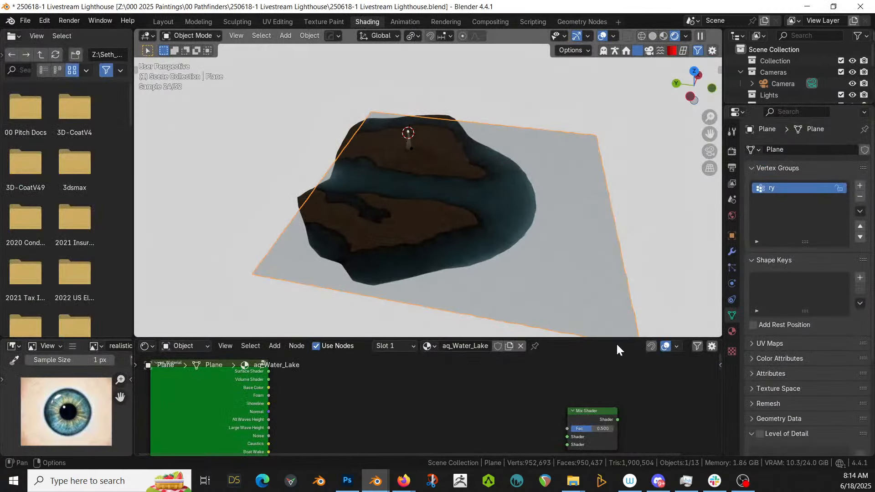
middle_click_drag(550, 395, 497, 361)
key("shift+a")
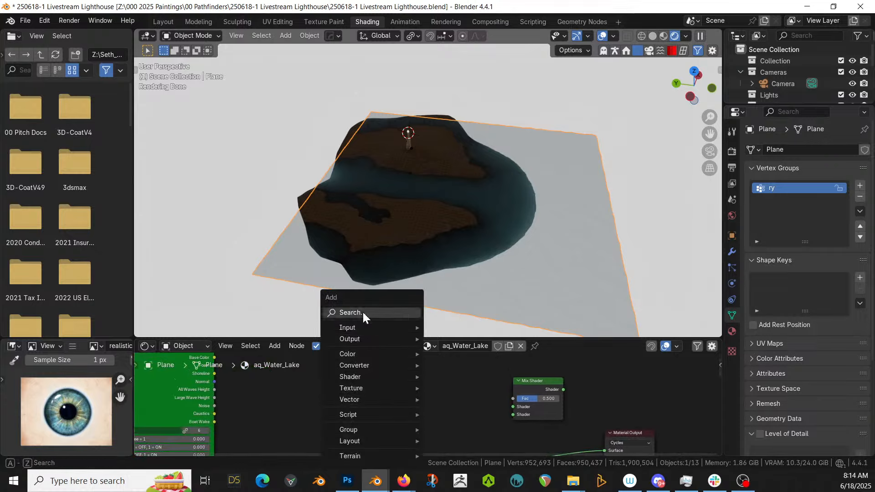
type("att")
left_click(401, 344)
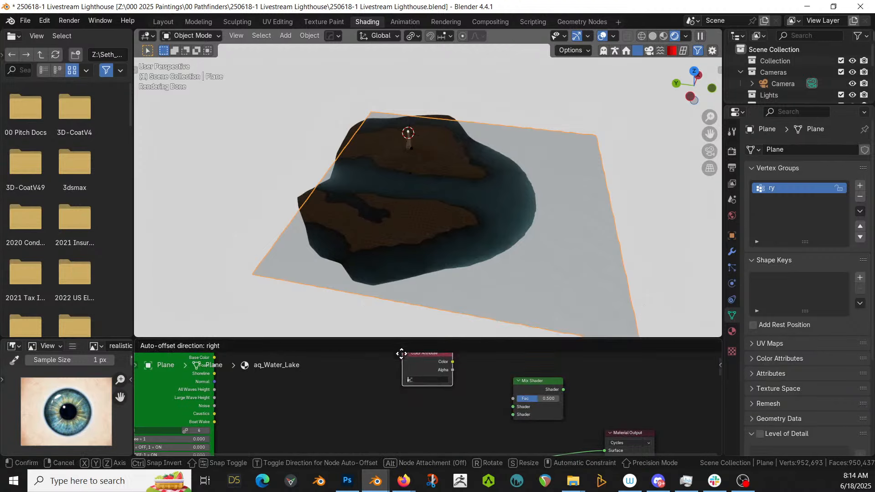
left_click(401, 375)
Look for WaterMix among the Color Attribute node's choices and the plane's attribute lists, and check the modifier's variable name
left_click(406, 403)
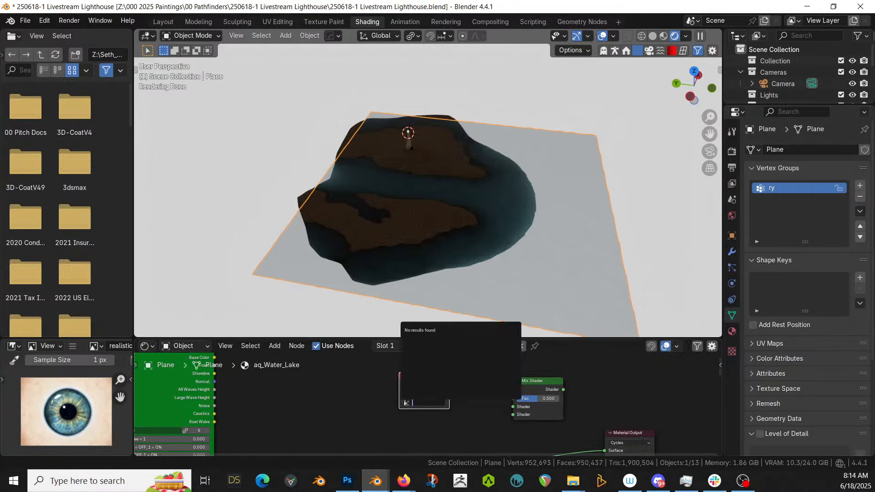
key("Escape")
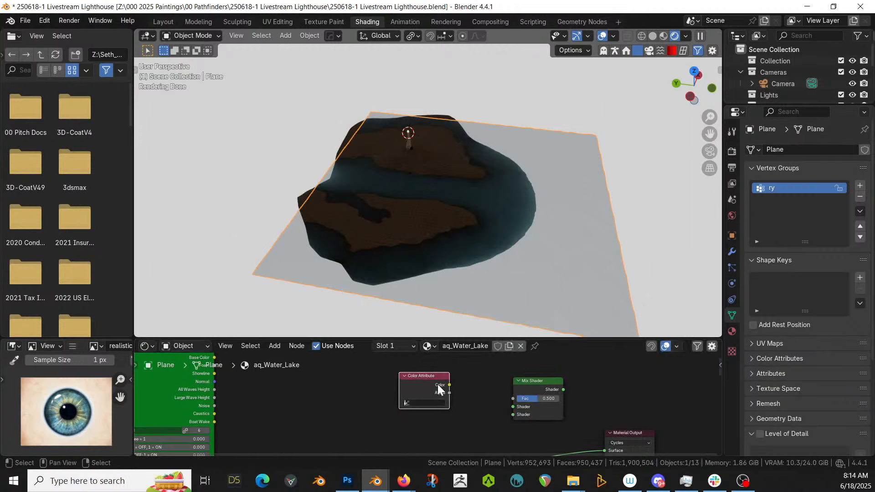
left_click(755, 359)
left_click(750, 427)
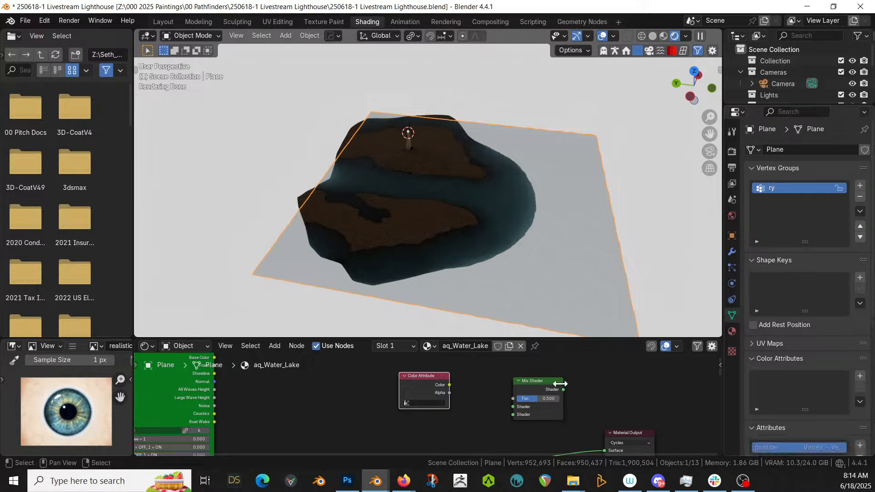
scroll(796, 426, "down", 3)
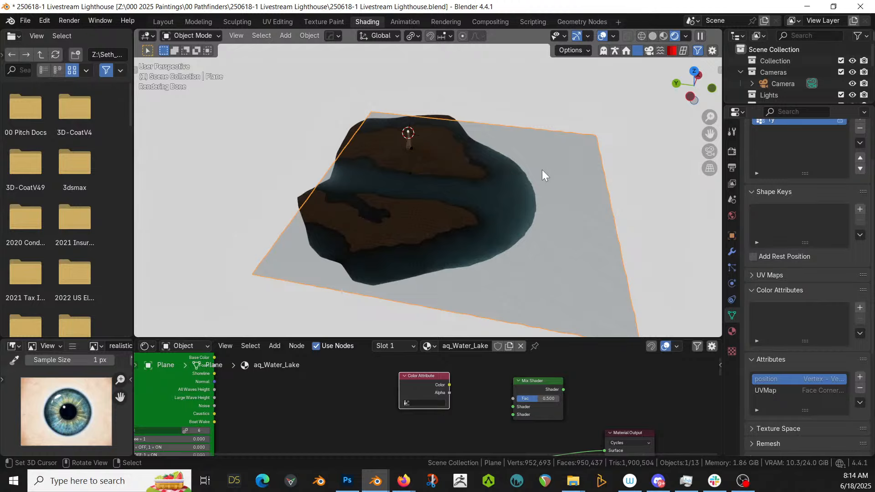
left_click(425, 402)
key("Escape")
left_click(733, 251)
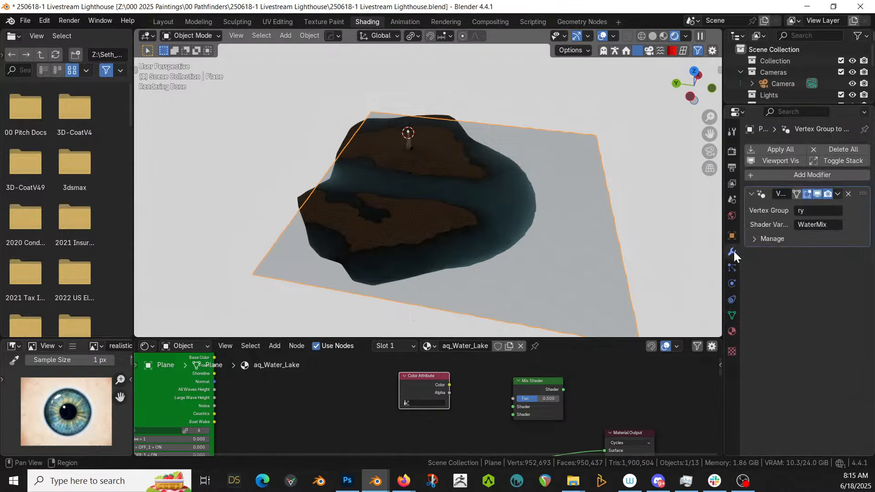
Recheck the plane's vertex group and its modifier's settings, and delete the Color Attribute node from the lake material
left_click(732, 315)
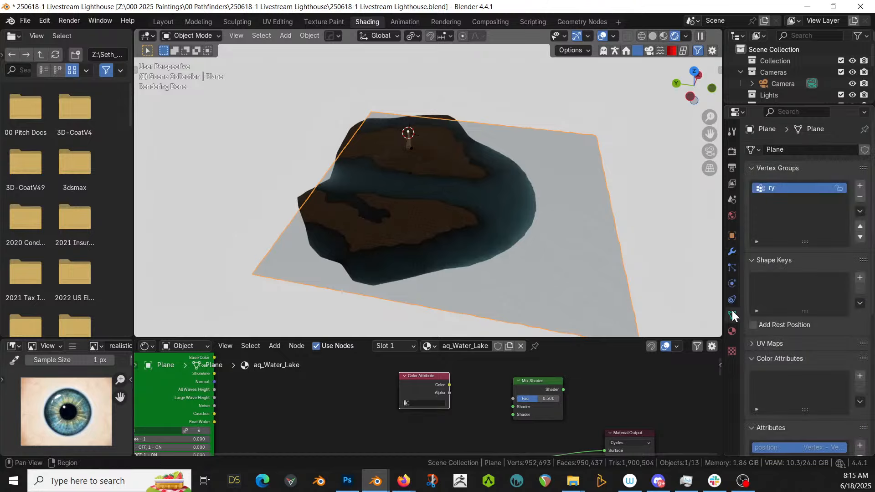
left_click(730, 253)
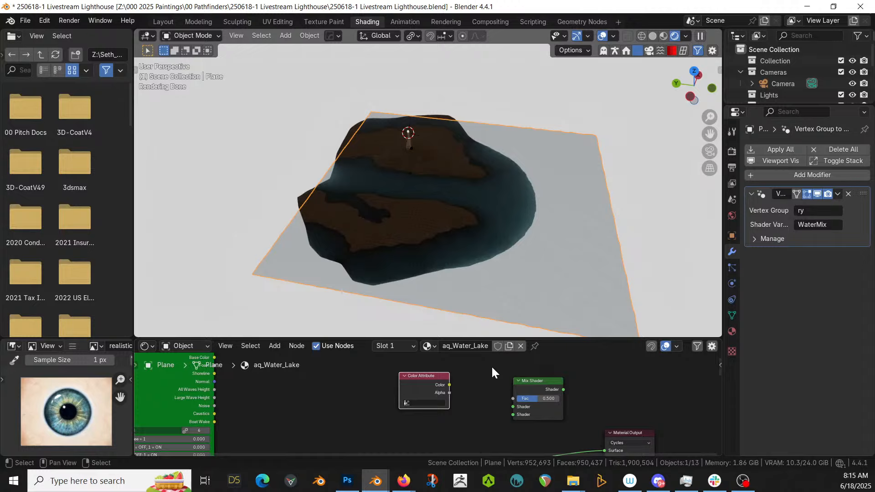
key("x")
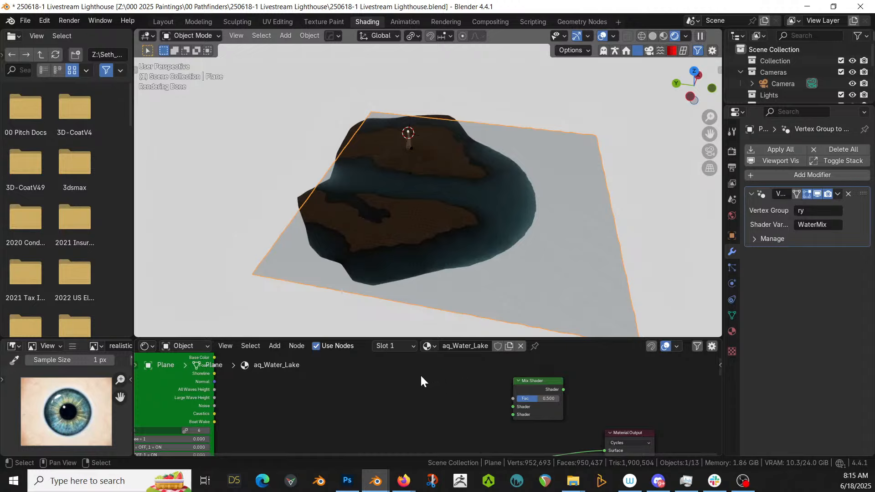
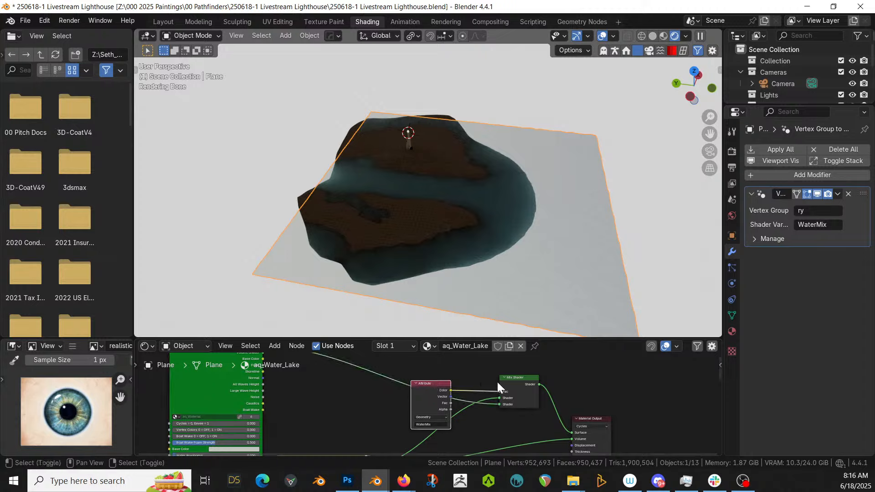
Duplicate the Attribute and Mix Shader nodes below the originals near the Material Output, and delete the Attribute copy
left_click(517, 386, "shift")
key("g")
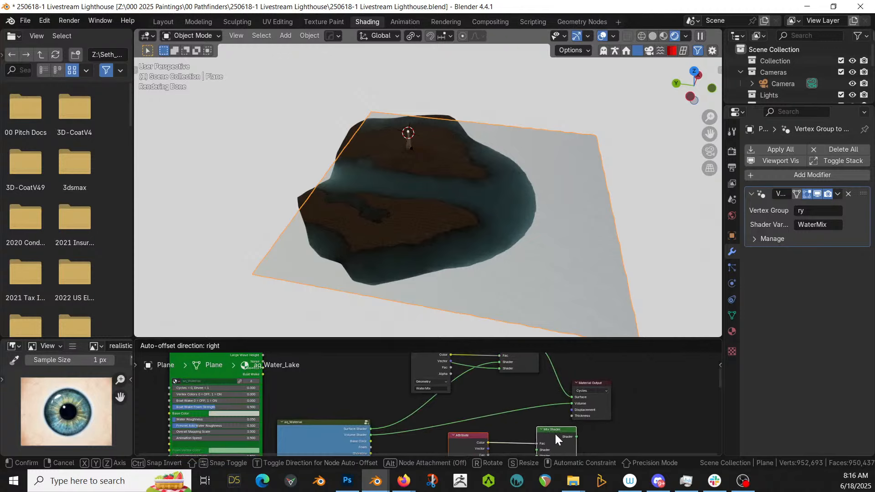
left_click(569, 417)
middle_click_drag(572, 414, 515, 399)
scroll(516, 400, "down", 3)
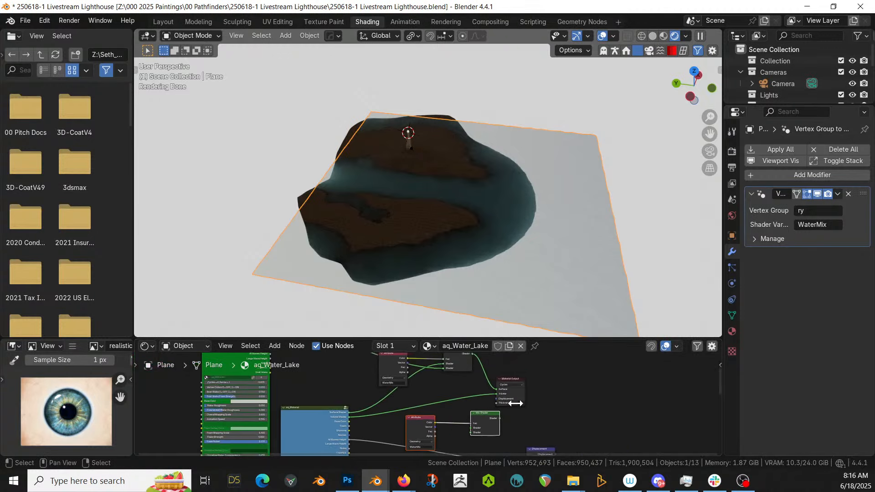
key("x")
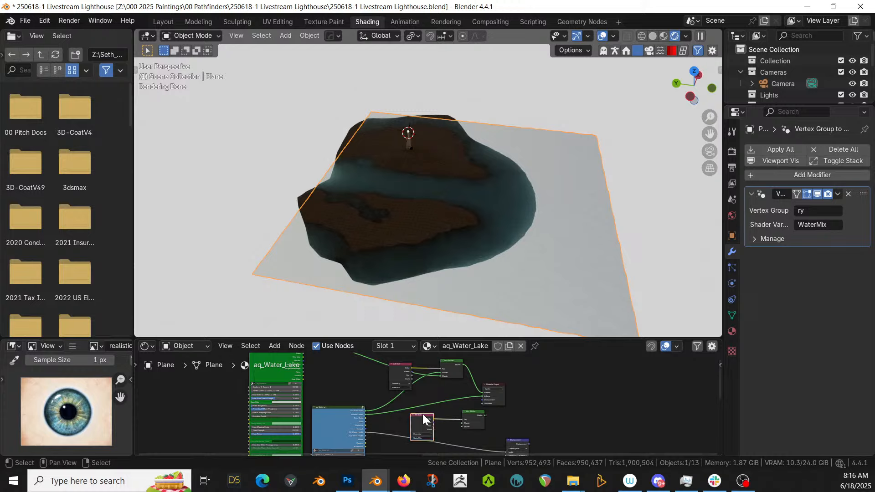
scroll(402, 387, "up", 1)
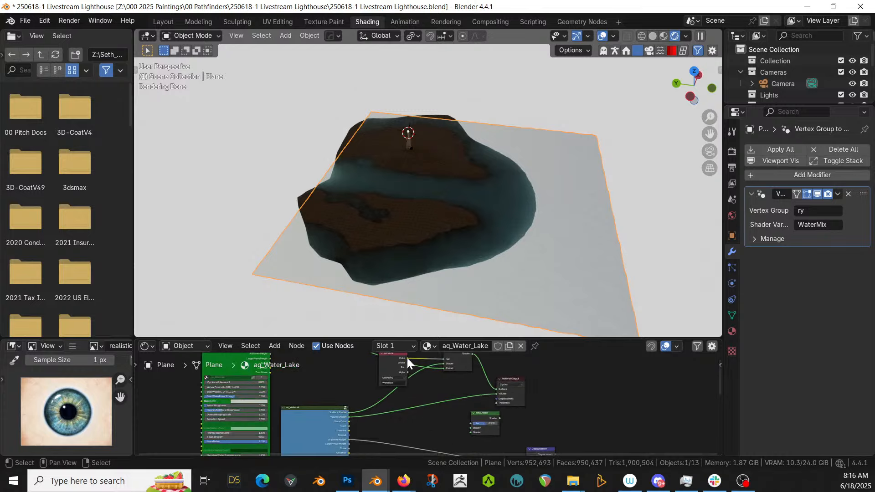
Link the original Attribute node's Color to the second Mix Shader's Fac and insert that Mix Shader before the Material Output's Volume input
left_click_drag(407, 359, 468, 421)
scroll(373, 414, "up", 1)
middle_click_drag(372, 411, 335, 396)
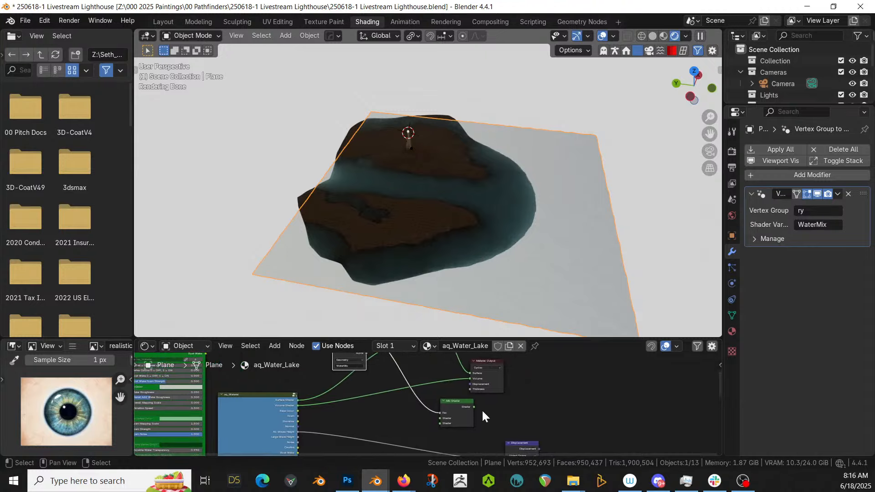
left_click_drag(473, 406, 416, 385)
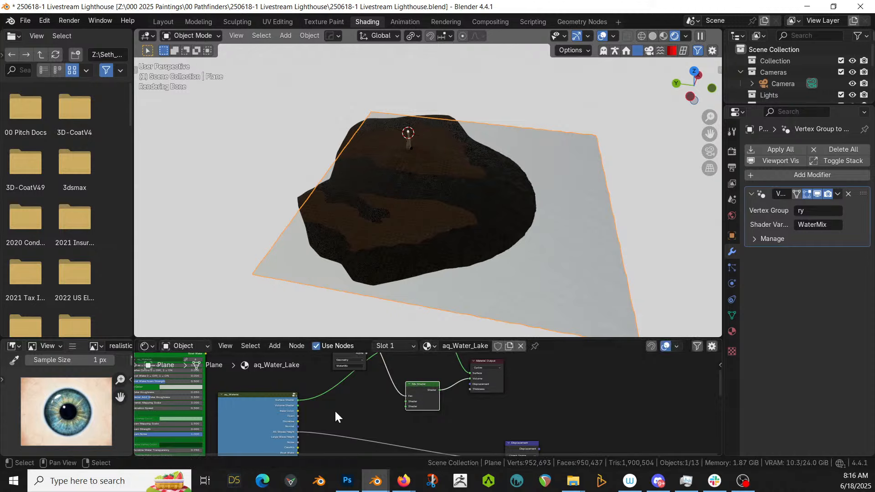
Connect the blue and green water groups' Volume Shader outputs to the first and second Shader inputs of the volume Mix Shader
left_click_drag(298, 405, 405, 403)
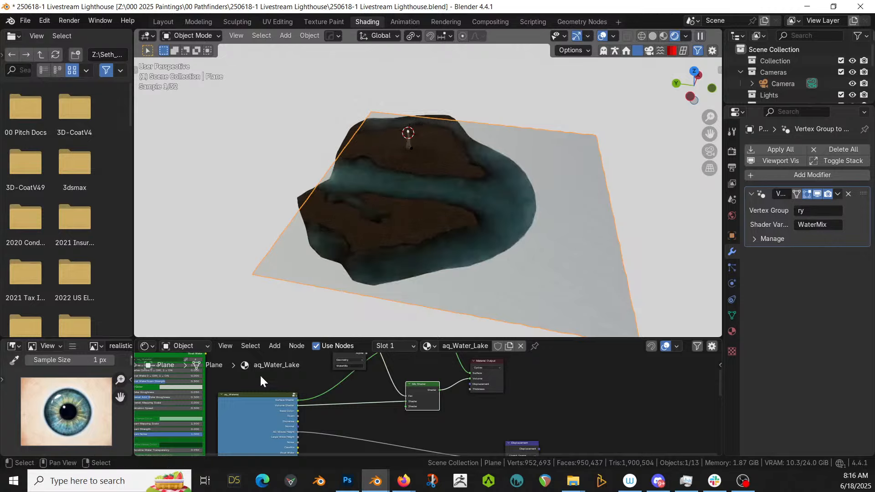
middle_click_drag(231, 363, 246, 402)
scroll(246, 403, "down", 1)
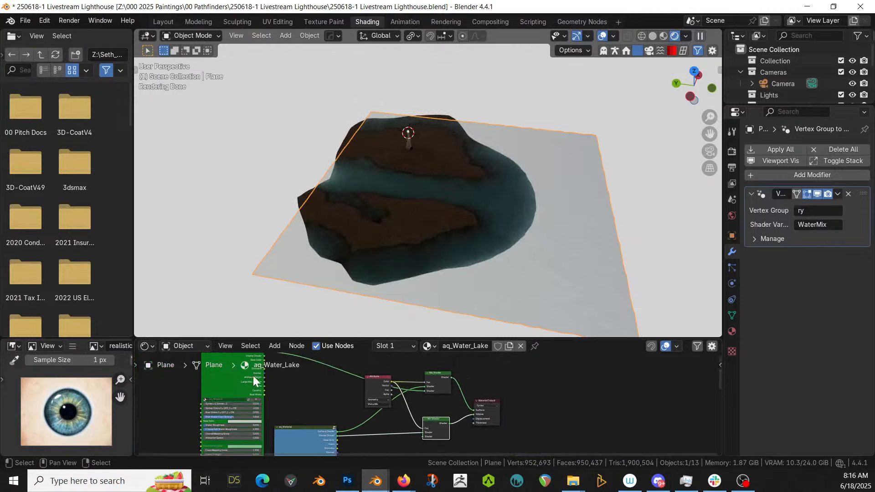
left_click_drag(263, 357, 423, 424)
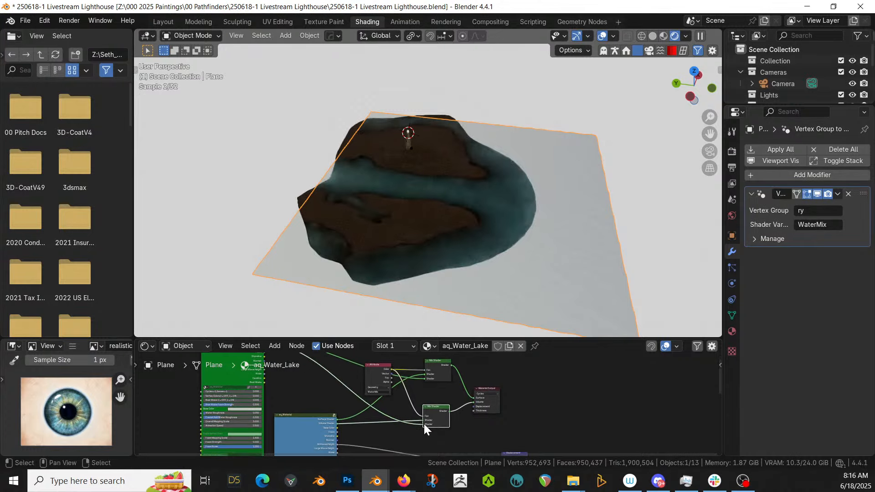
Join the Attribute node's two Color links through a shared reroute and move the Attribute node away from it to make room
scroll(423, 271, "up", 5)
middle_click_drag(429, 268, 532, 255)
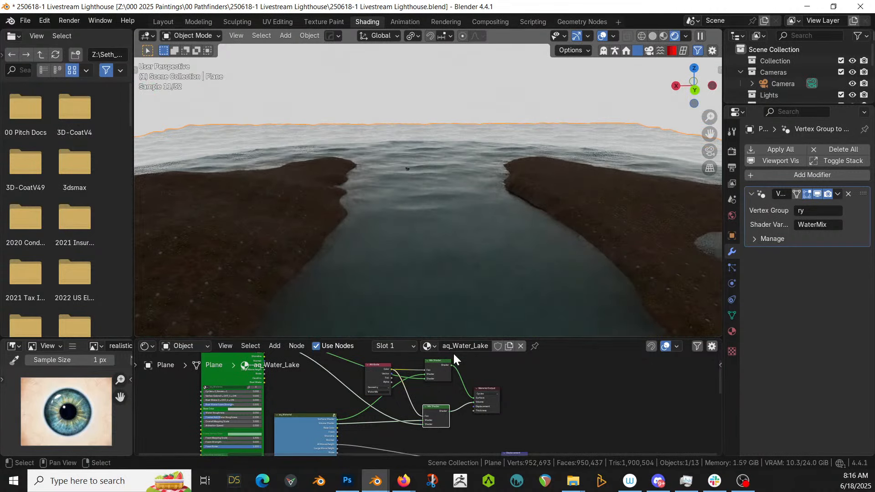
middle_click_drag(452, 352, 450, 404)
middle_click_drag(450, 264, 492, 327)
middle_click_drag(392, 401, 430, 436)
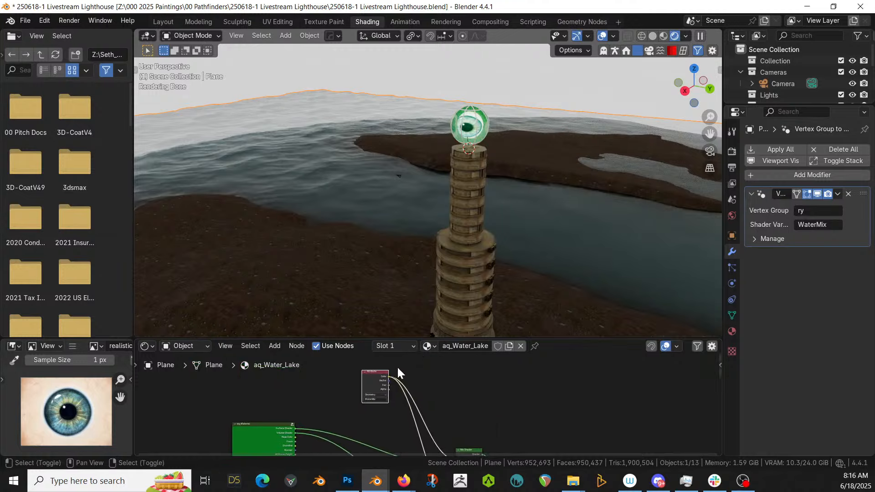
right_click_drag(397, 368, 396, 405, "shift")
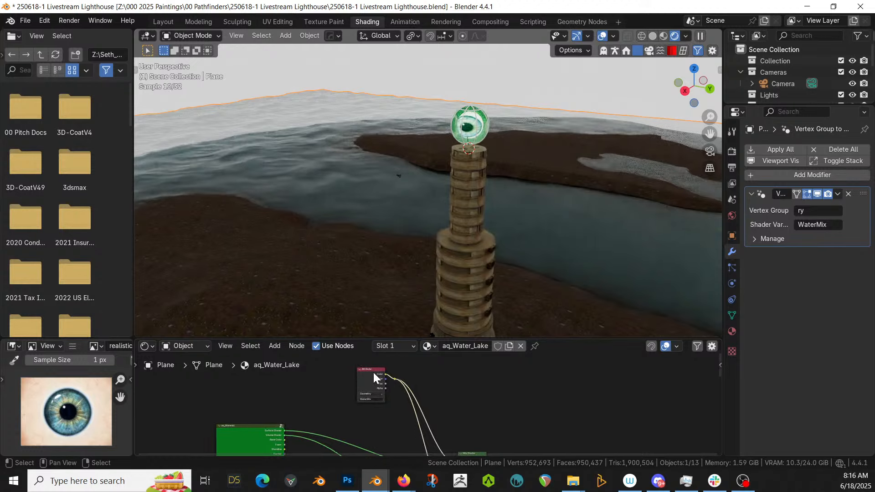
left_click_drag(373, 373, 255, 373)
middle_click_drag(326, 392, 352, 405)
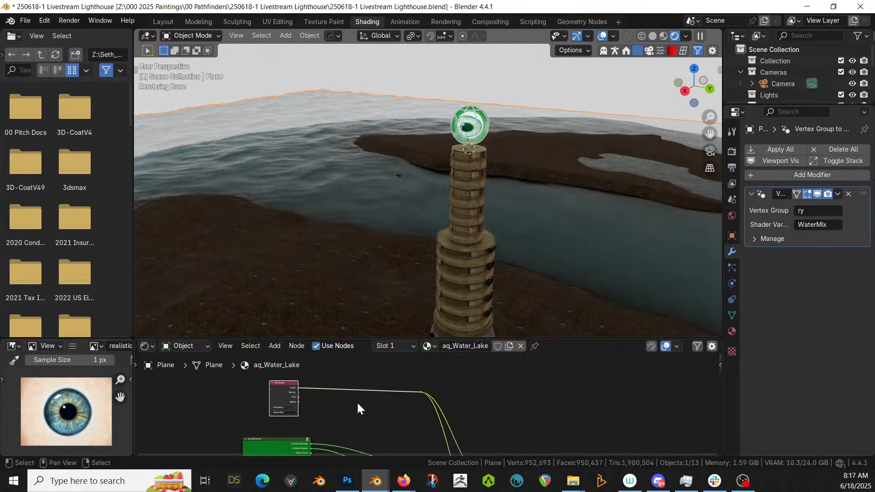
Insert a Color Ramp between the Attribute node and the reroute, and move its black stop to about the middle of the gradient
key("shift+a")
left_click(318, 315)
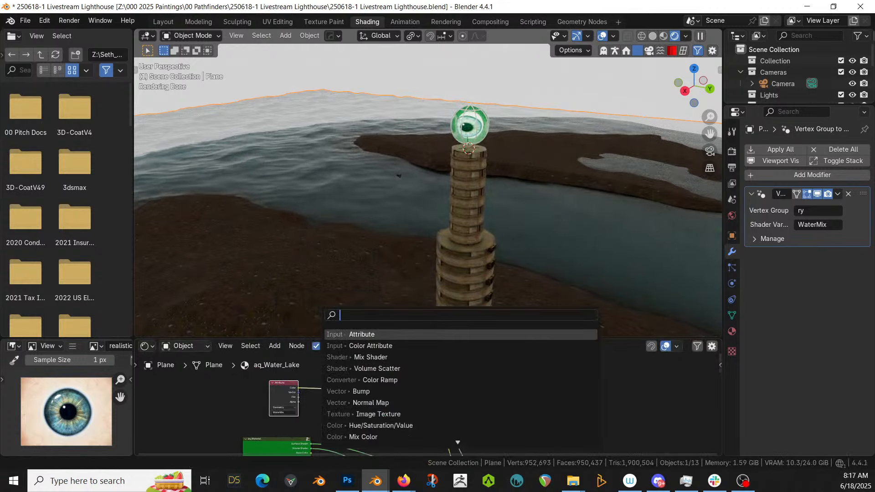
type("ram")
key("Return")
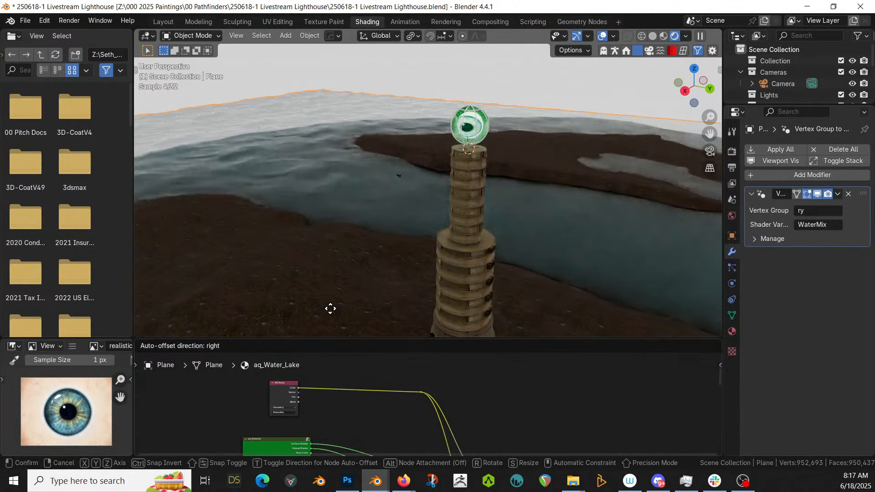
left_click(339, 378)
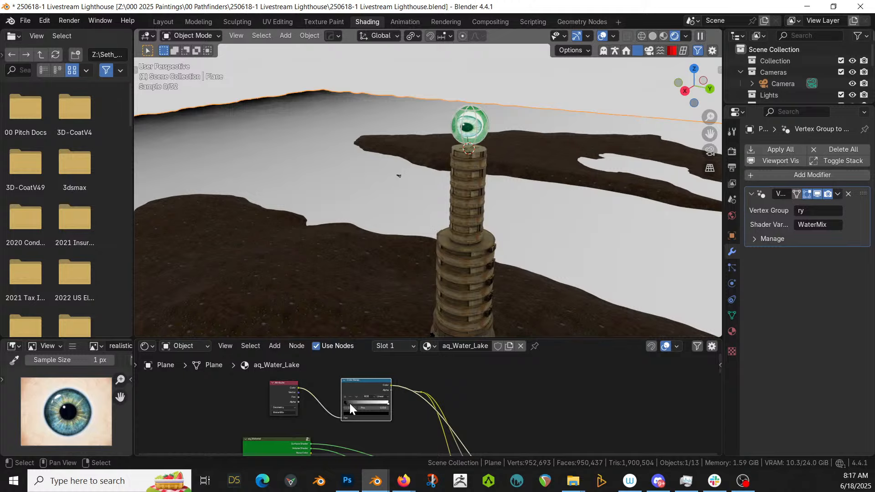
left_click_drag(348, 402, 367, 407)
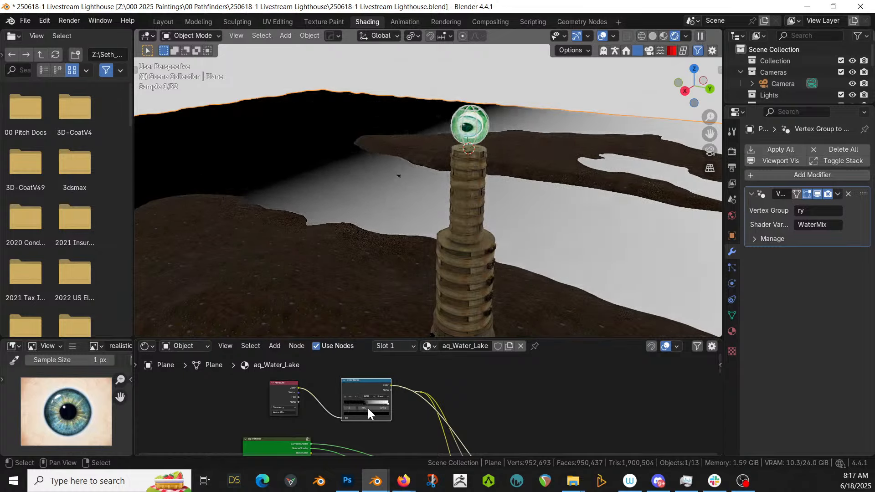
Restore the surface Mix Shader as the Material Output's Surface in place of the Color Ramp preview, and inspect the blended water
scroll(470, 401, "down", 3)
middle_click_drag(471, 402, 435, 354)
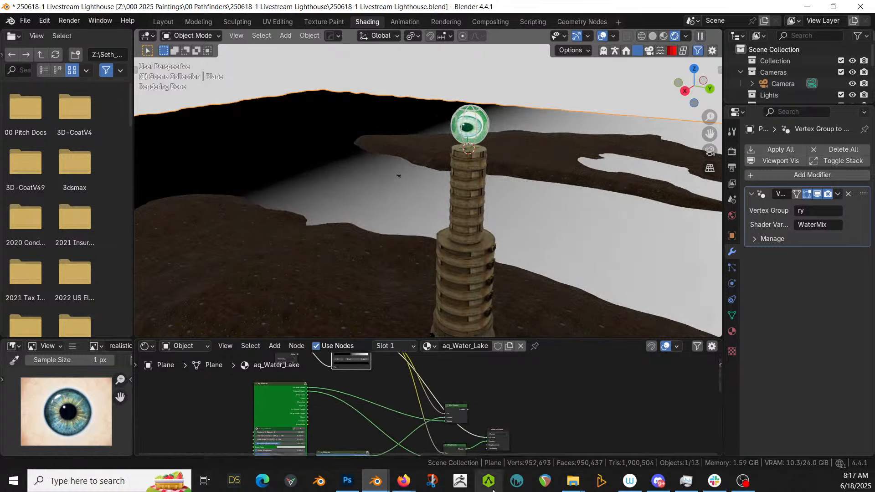
middle_click_drag(461, 409, 462, 388)
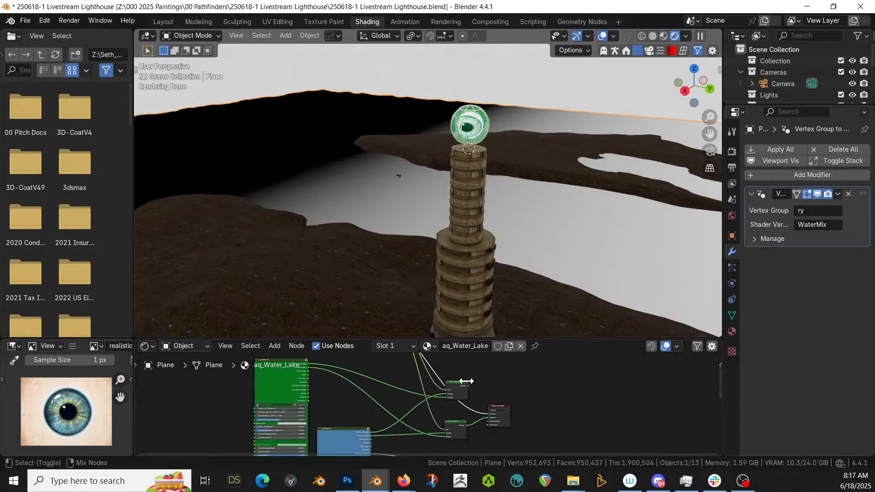
left_click(458, 383)
middle_click_drag(432, 332, 515, 185)
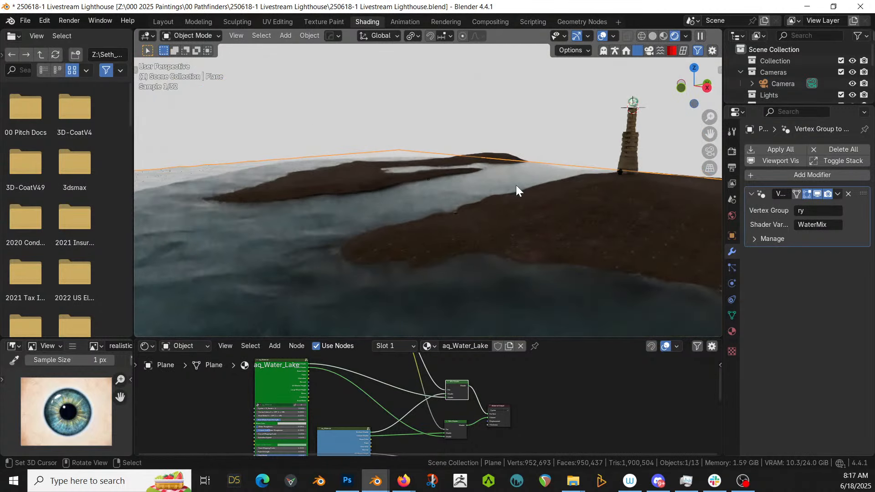
middle_click_drag(386, 246, 336, 258)
Set the green water group's Base Color to a saturated orange-red and inspect the water blend around the islands
middle_click_drag(343, 444, 358, 376)
scroll(356, 411, "up", 5)
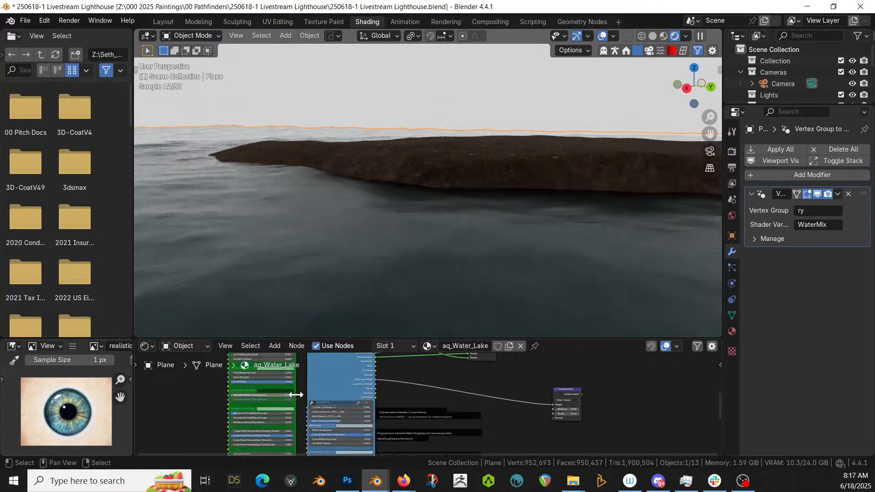
middle_click_drag(321, 405, 348, 405)
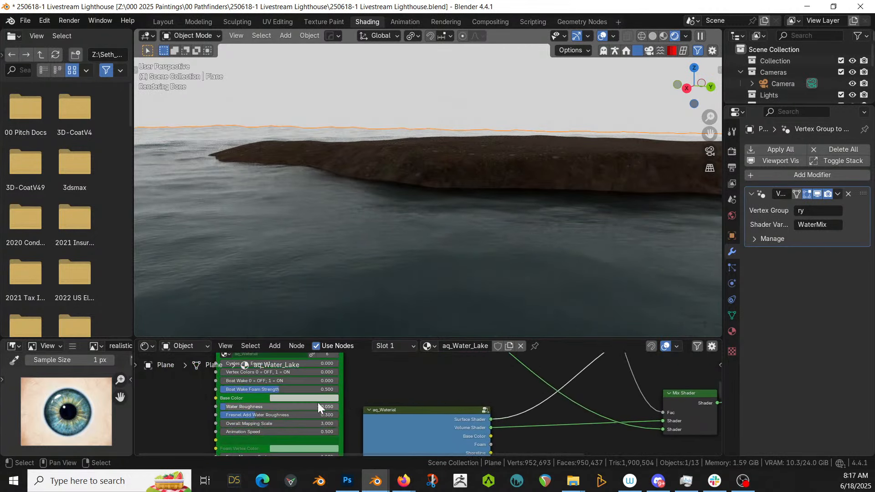
left_click(308, 397)
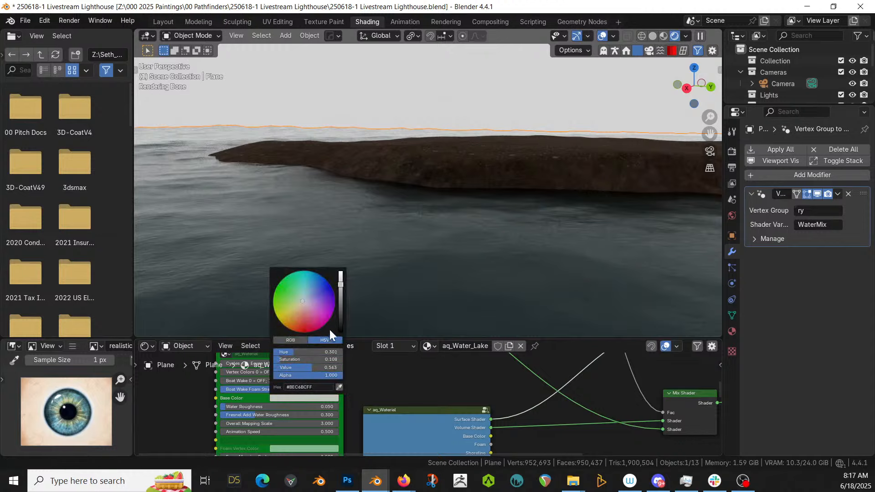
left_click(296, 322)
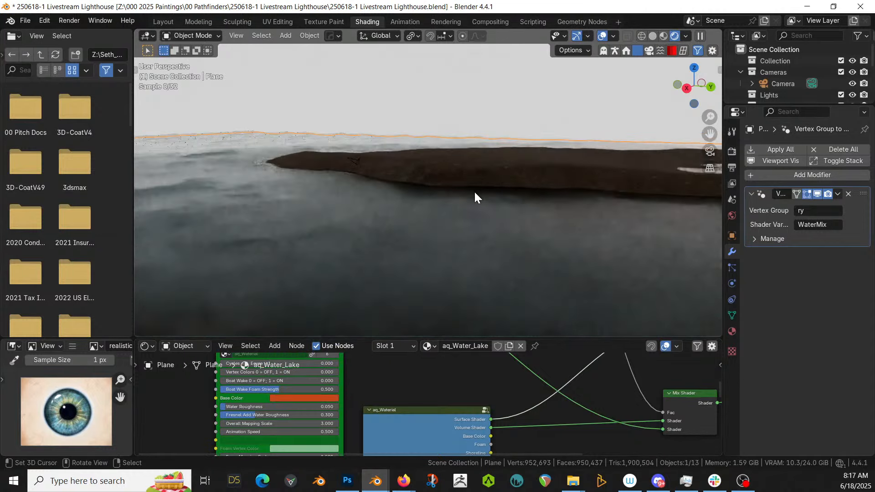
middle_click_drag(474, 195, 553, 198)
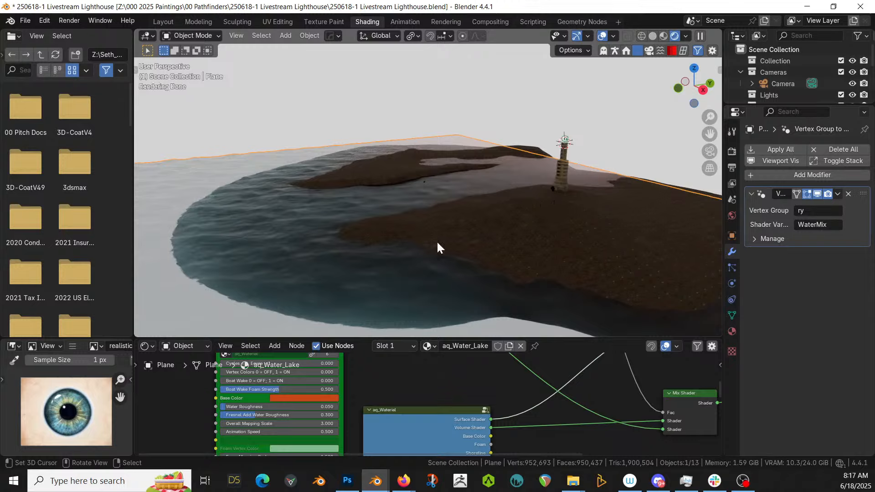
middle_click_drag(437, 248, 494, 244)
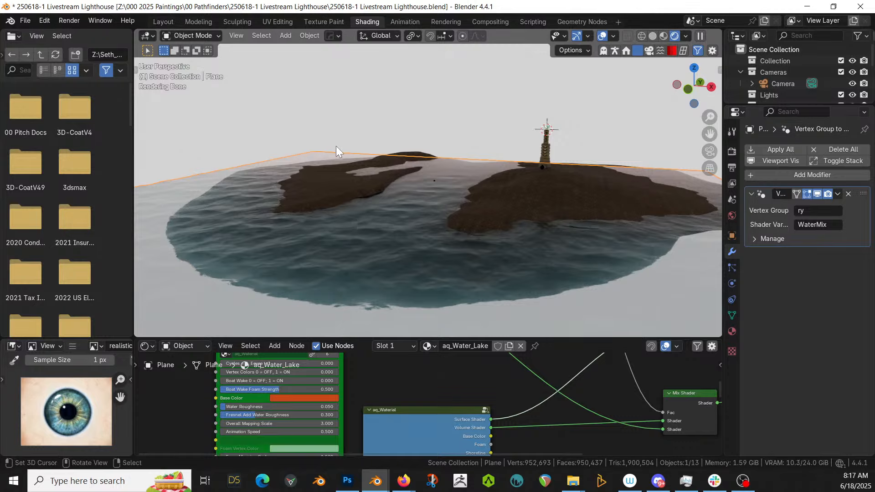
scroll(336, 146, "up", 3)
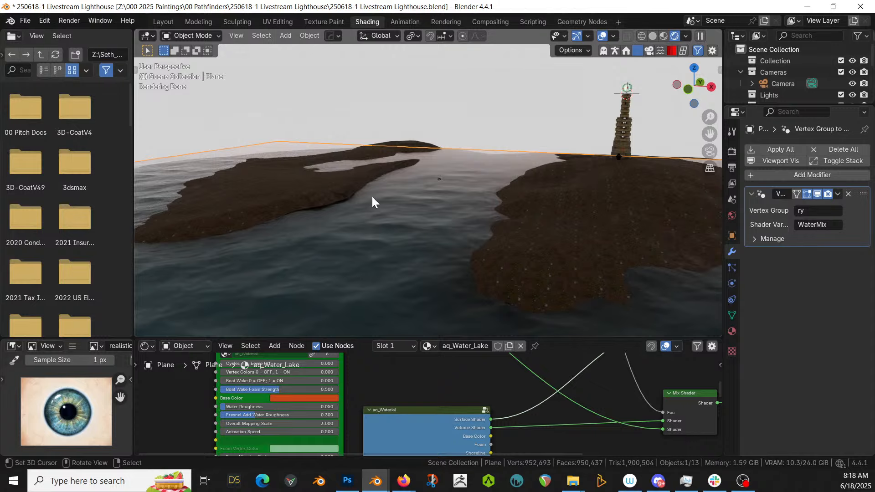
Switch to the Layout workspace and frame the lighthouse tower with its caged eyeball
left_click(160, 21)
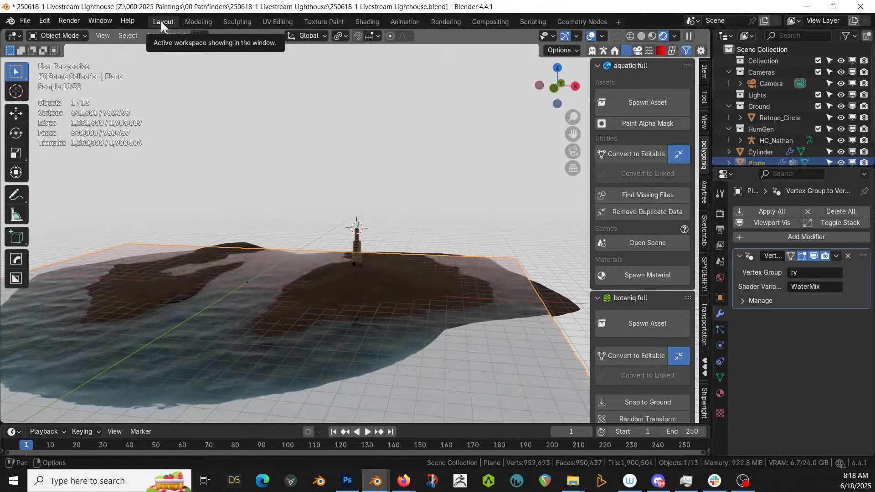
scroll(351, 227, "up", 2)
scroll(366, 238, "up", 2)
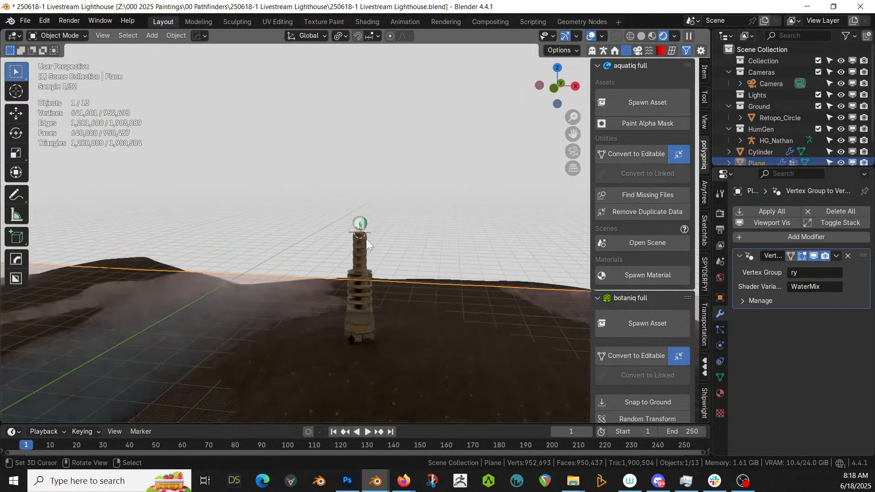
middle_click_drag(372, 262, 425, 238)
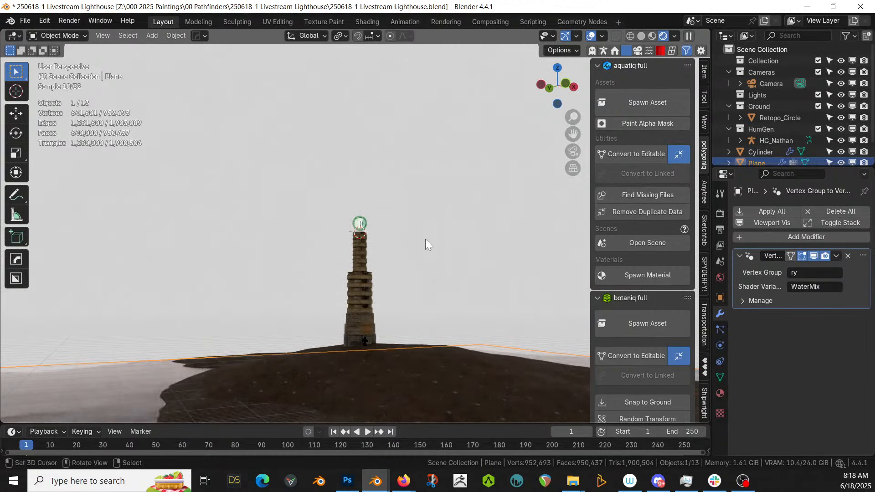
scroll(425, 238, "up", 2)
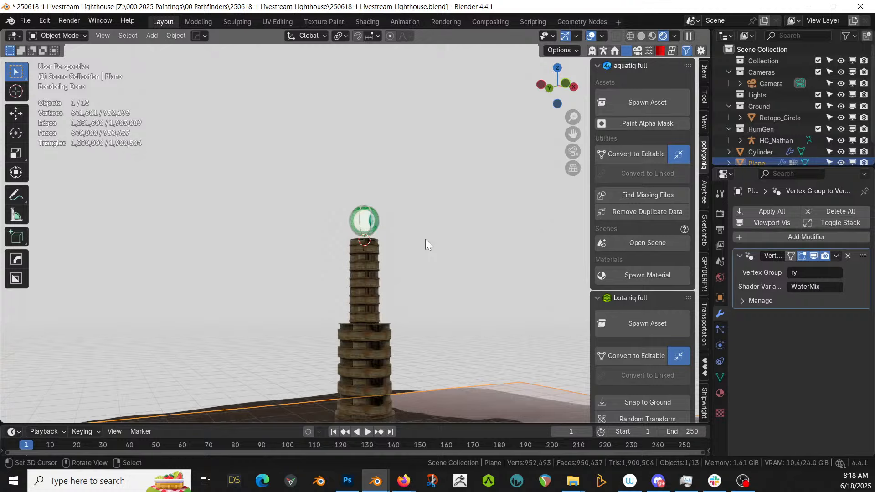
Switch the viewport to solid shading and save the lighthouse file
key("z")
key("6")
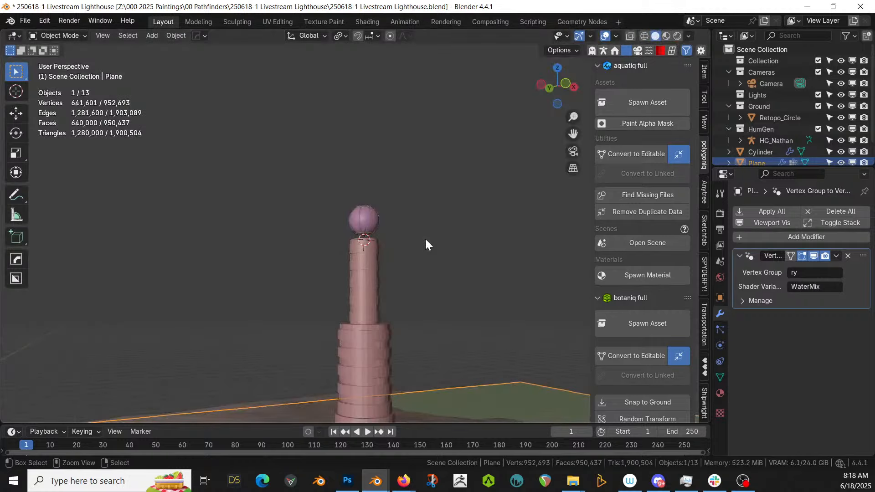
key("ctrl+s")
Convert the cage curve around the eyeball to a mesh and enter Edit Mode on it near the lower ring
scroll(425, 239, "up", 6)
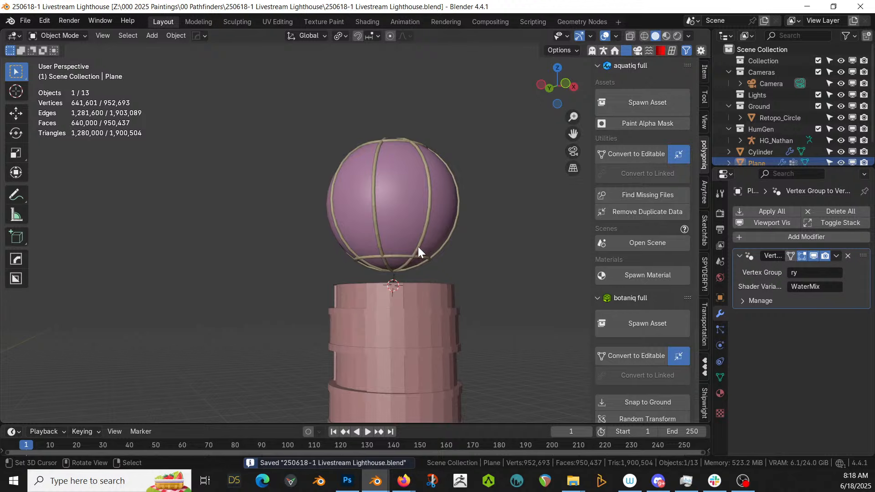
left_click(416, 255, "shift")
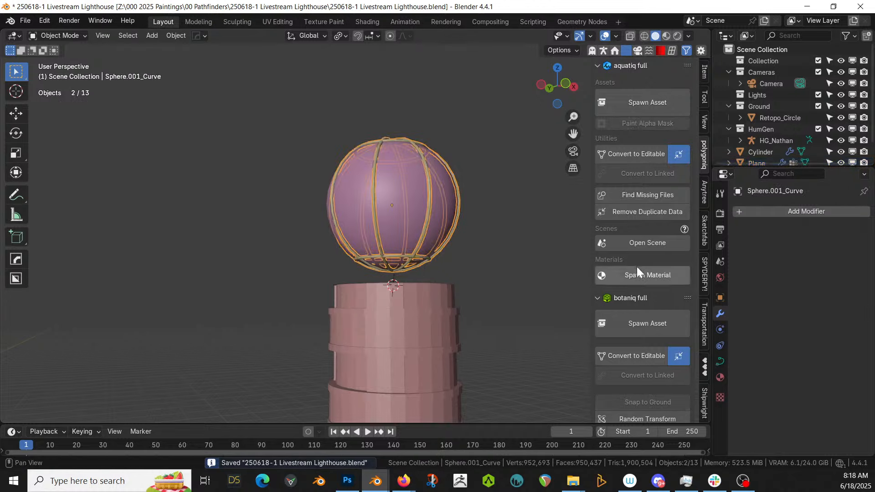
key("q")
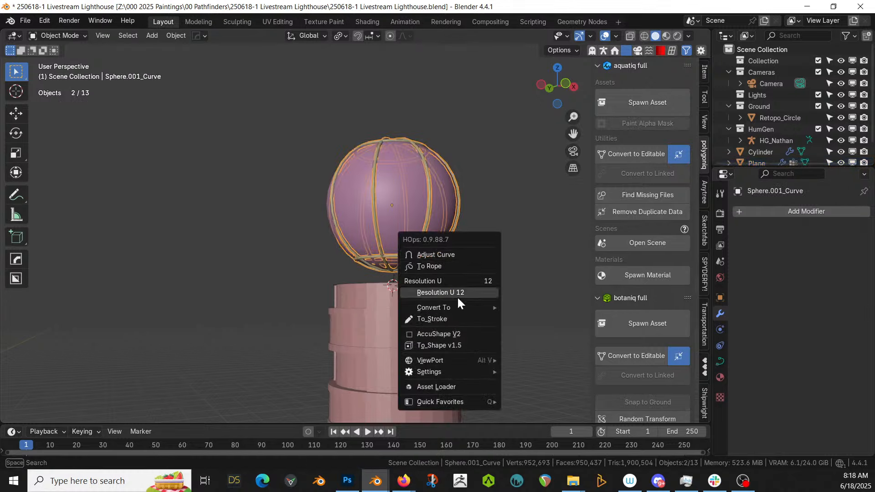
mouse_move(483, 307)
left_click(533, 307)
scroll(400, 242, "up", 3)
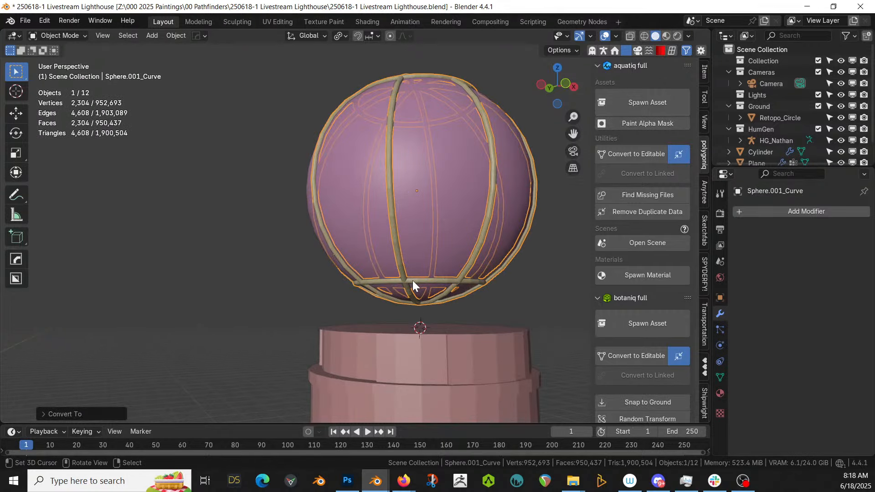
key("Tab")
scroll(409, 273, "up", 3)
middle_click_drag(408, 269, 351, 251)
scroll(376, 254, "up", 3)
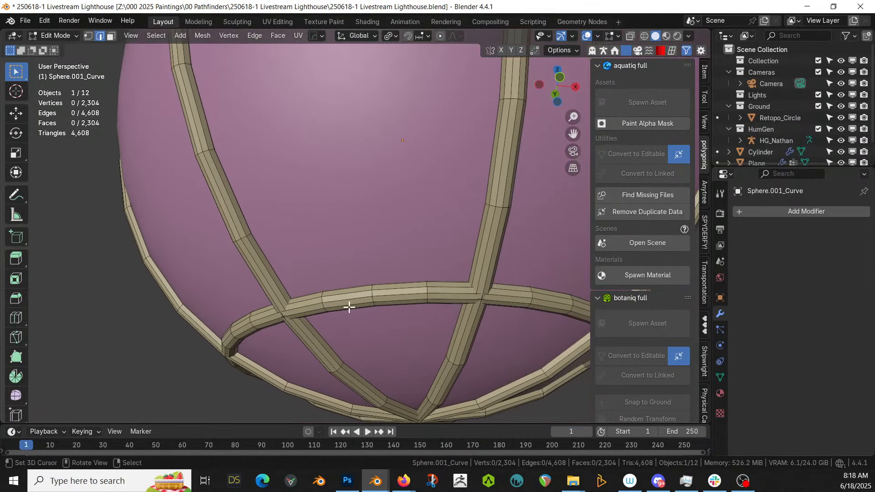
Try to loop-select a strip of faces along the cage's lower ring in face select mode
right_click(311, 309, "alt")
key("ctrl+z")
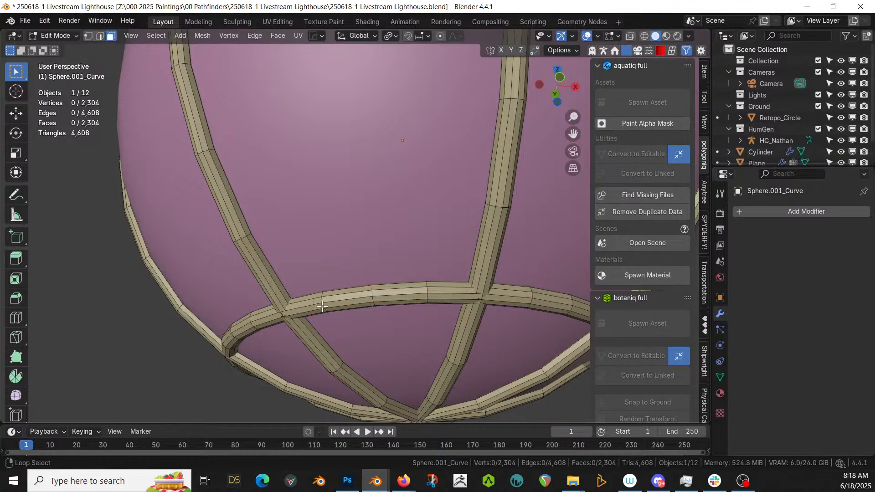
left_click(322, 306, "alt")
middle_click_drag(322, 306, 481, 305)
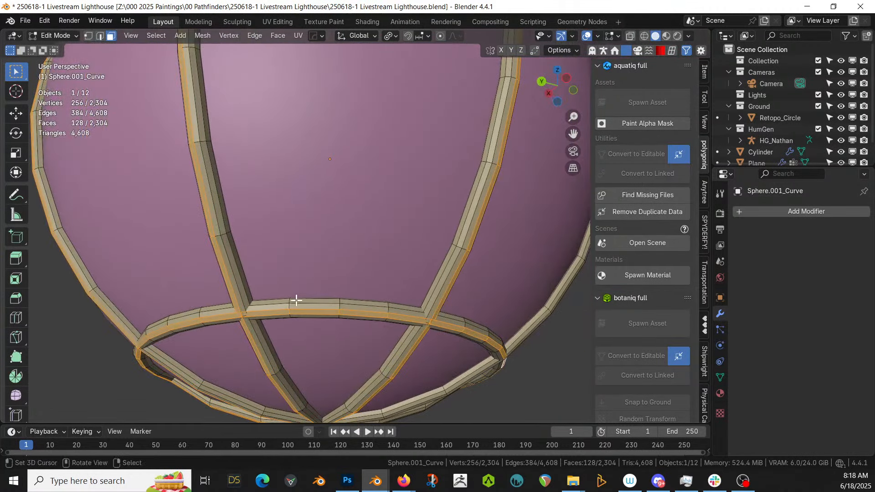
Select the outer underside faces of the cage's lower ring one by one, covering the first stretch of the circle
left_click(270, 311)
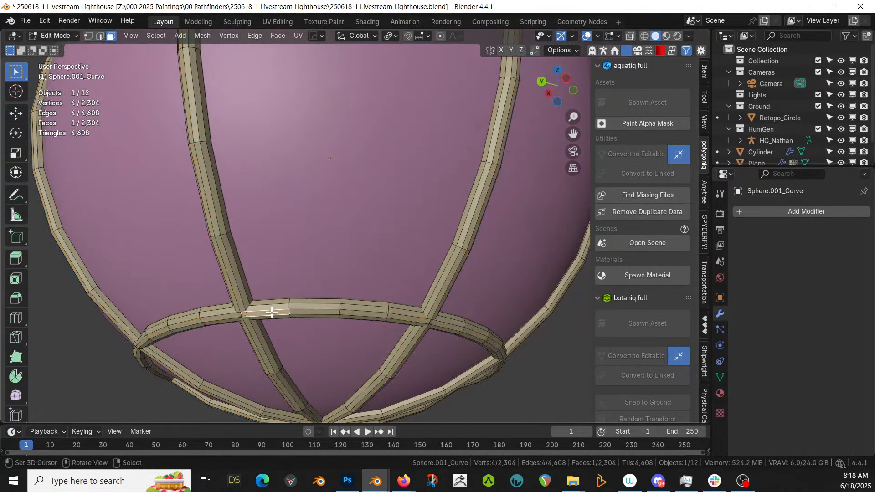
left_click(302, 312, "shift")
left_click(365, 315, "shift")
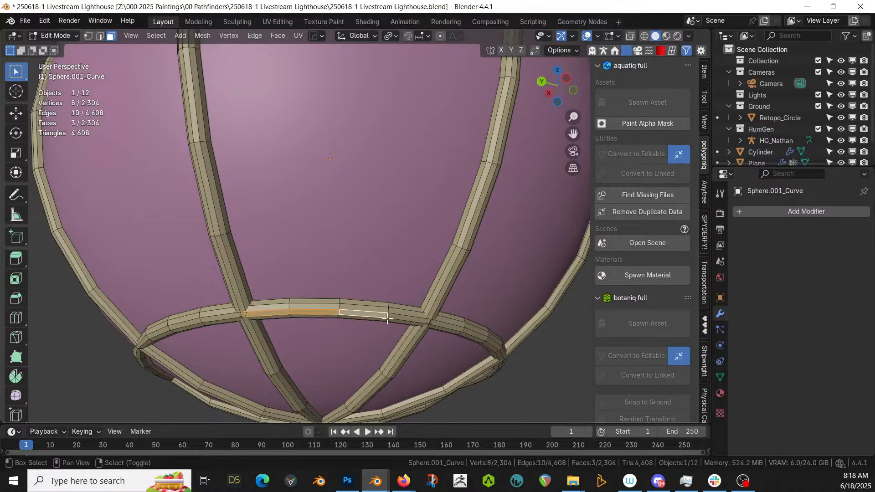
left_click(409, 319, "shift")
left_click(451, 325, "shift")
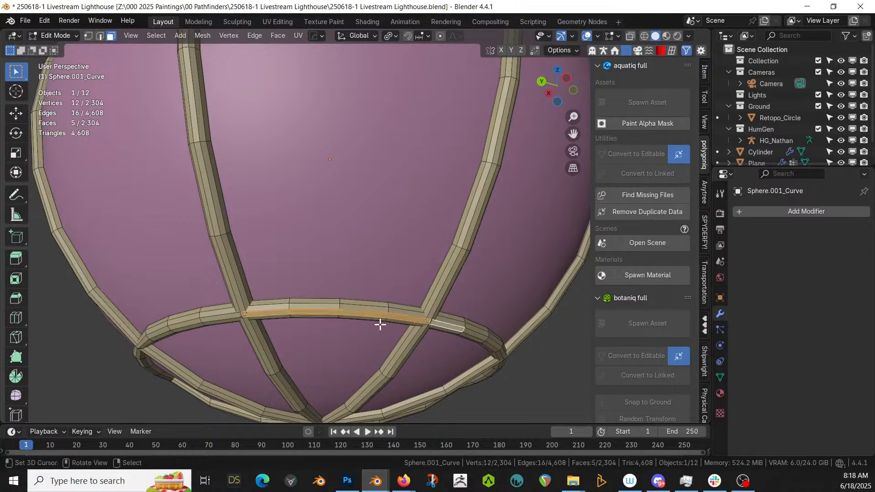
left_click(228, 314, "shift")
left_click(187, 320, "shift")
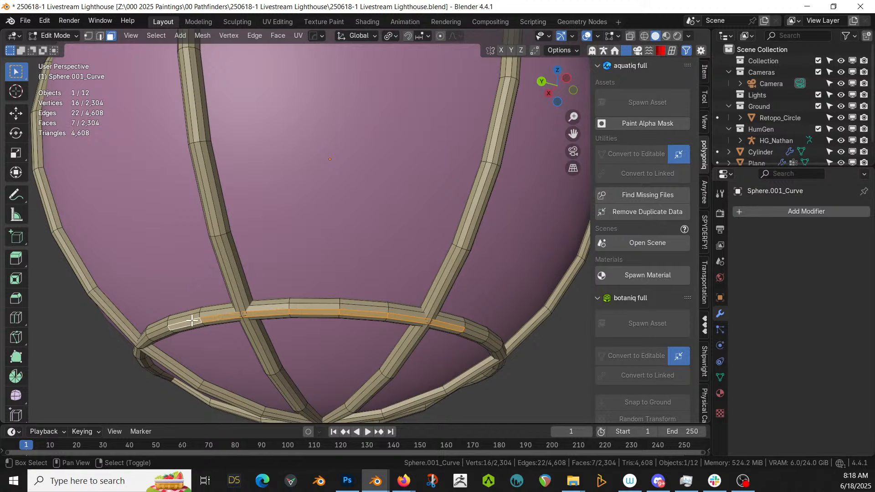
middle_click_drag(273, 322, 344, 324)
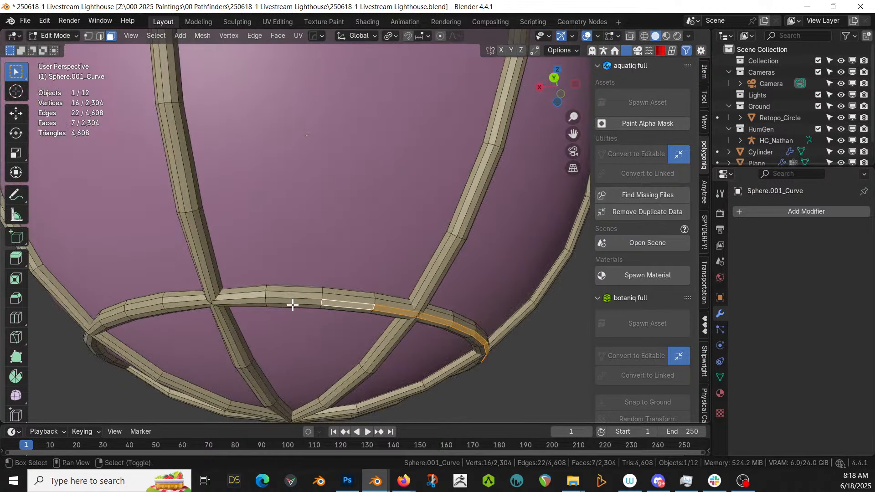
left_click(273, 301, "shift")
left_click(209, 301, "shift")
left_click(196, 301, "shift")
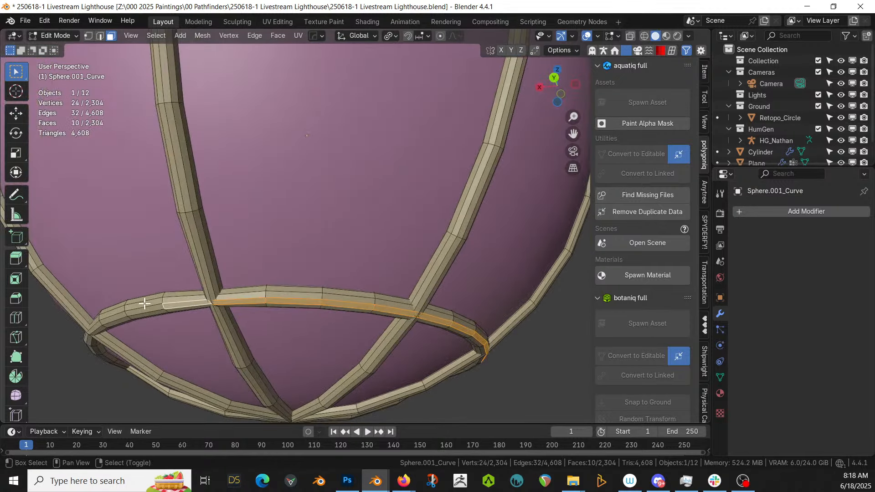
left_click(137, 306, "shift")
left_click(115, 314, "shift")
Try extending the lower ring's face selection with Pick Shortest Path, and undo it
middle_click_drag(114, 313, 234, 295)
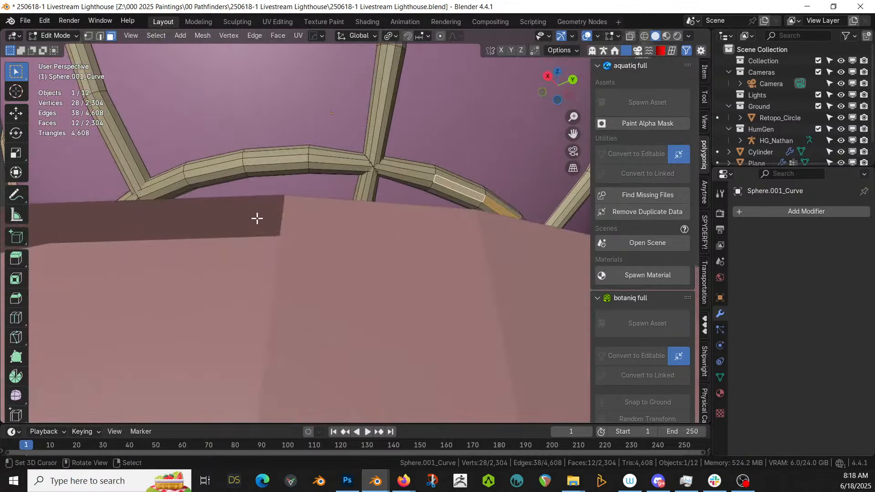
right_click(270, 160, "ctrl")
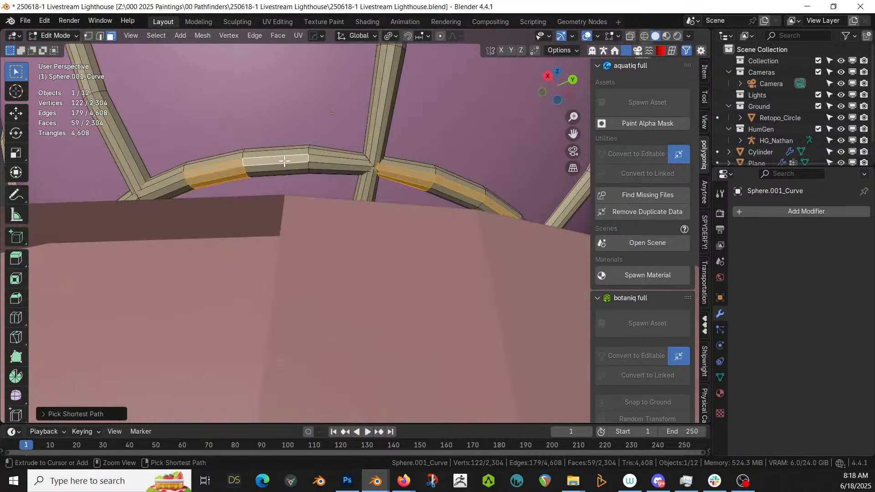
key("ctrl+z")
Add the remaining faces of the same strip around the lower ring to the selection until the circle is closed
left_click(406, 173, "shift")
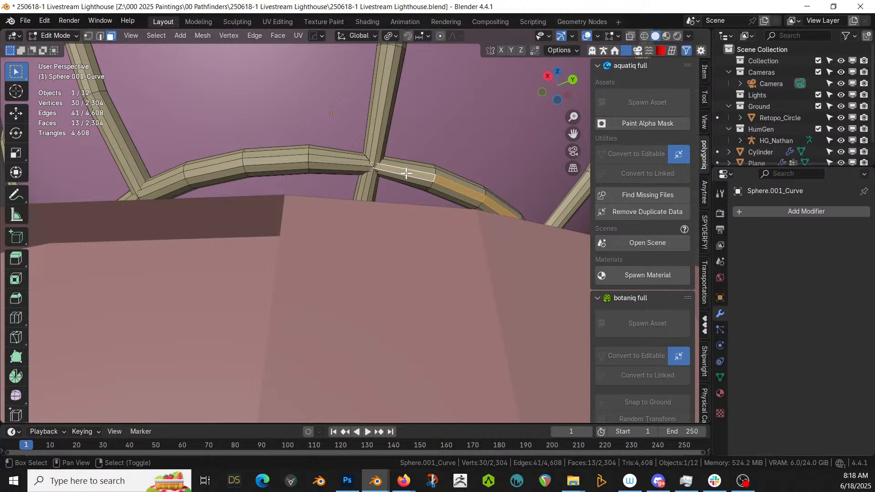
left_click(344, 162, "shift")
left_click(287, 160, "shift")
left_click(230, 164, "shift")
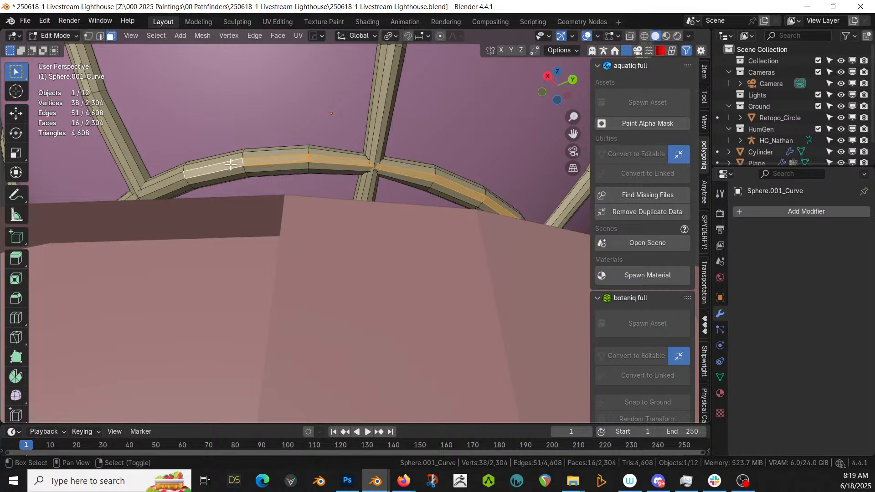
left_click(161, 181, "shift")
middle_click_drag(161, 181, 273, 201)
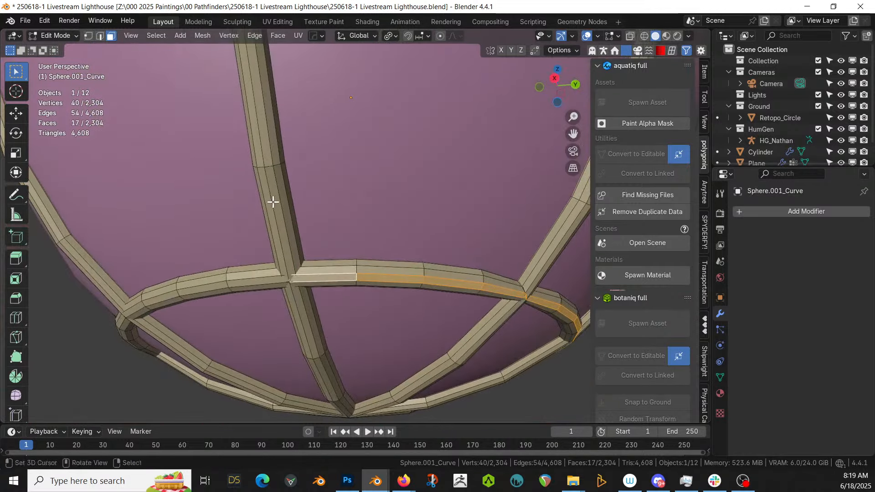
left_click(256, 279, "shift")
left_click(202, 286, "shift")
left_click(162, 299, "shift")
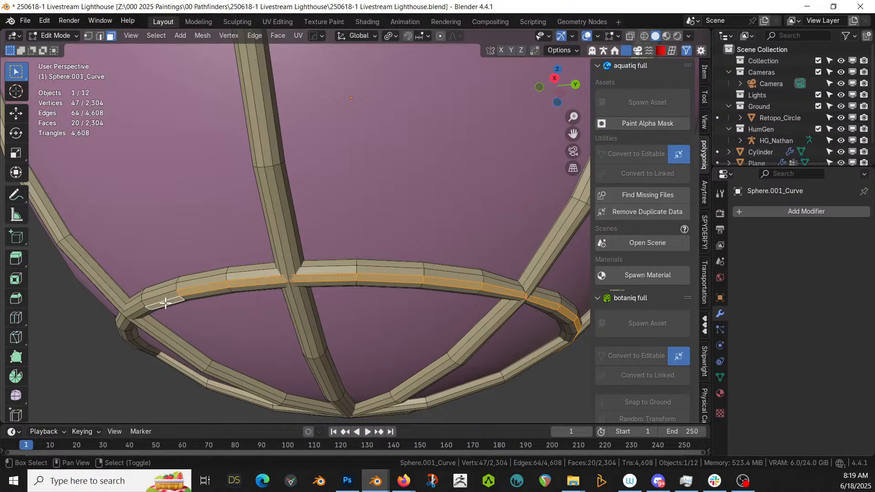
left_click(165, 303, "shift")
left_click(164, 296, "shift")
middle_click_drag(173, 295, 222, 290)
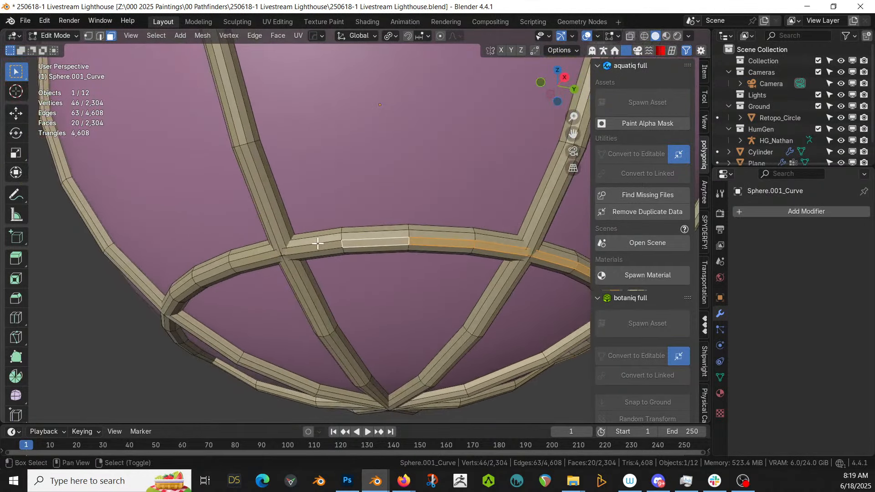
left_click(317, 246, "shift")
left_click(233, 266, "shift")
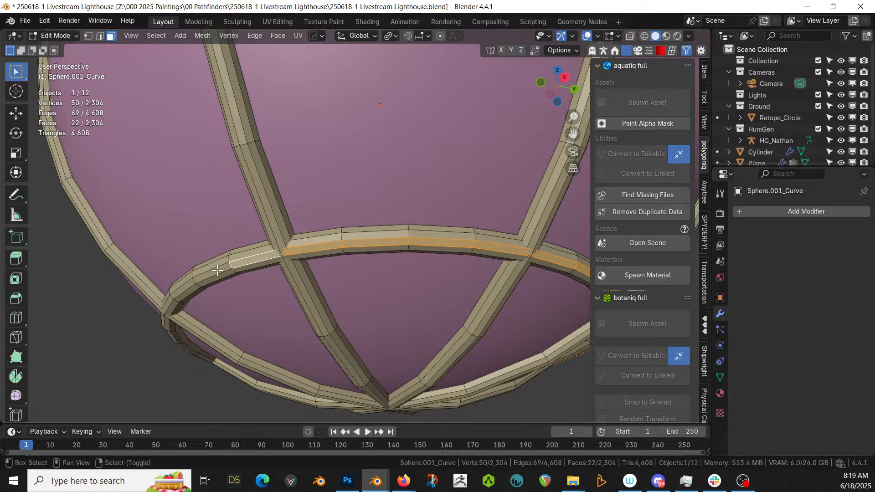
left_click(217, 270, "shift")
left_click(194, 282, "shift")
middle_click_drag(203, 277, 314, 268)
left_click(477, 249, "shift")
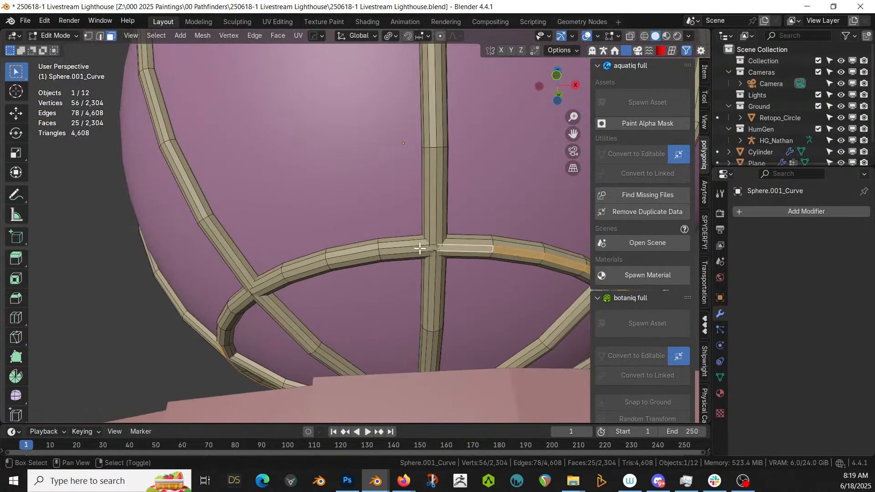
left_click(401, 250, "shift")
left_click(359, 257, "shift")
left_click(295, 275, "shift")
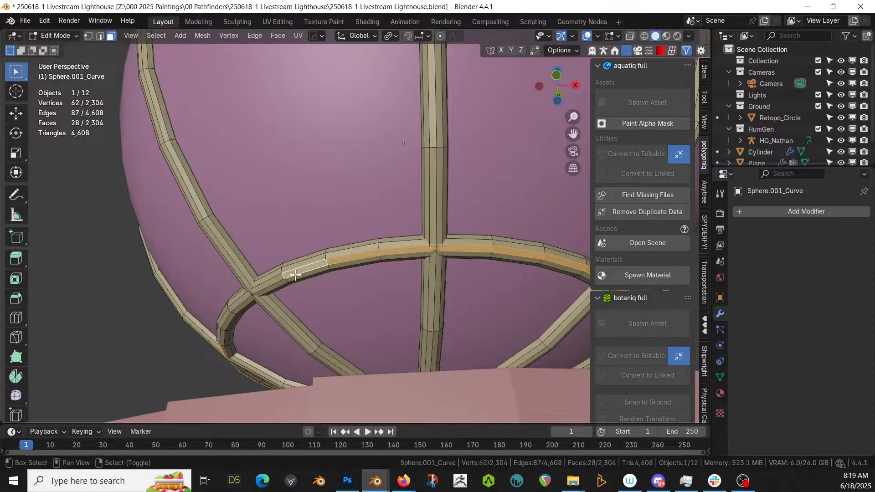
left_click(267, 283, "shift")
left_click(242, 299, "shift")
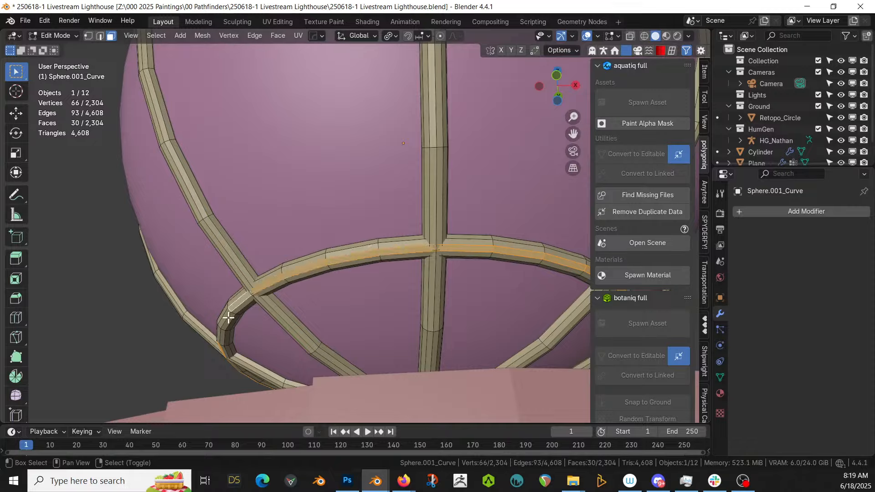
middle_click_drag(225, 318, 260, 315)
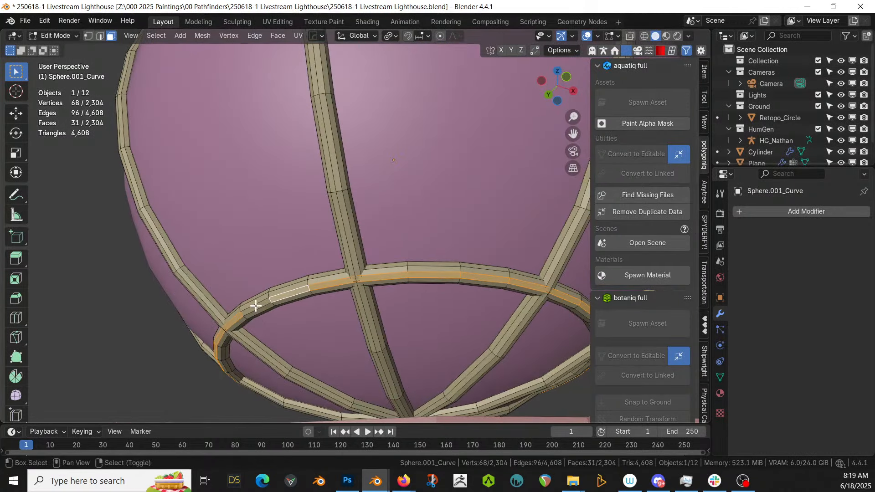
left_click(255, 305, "shift")
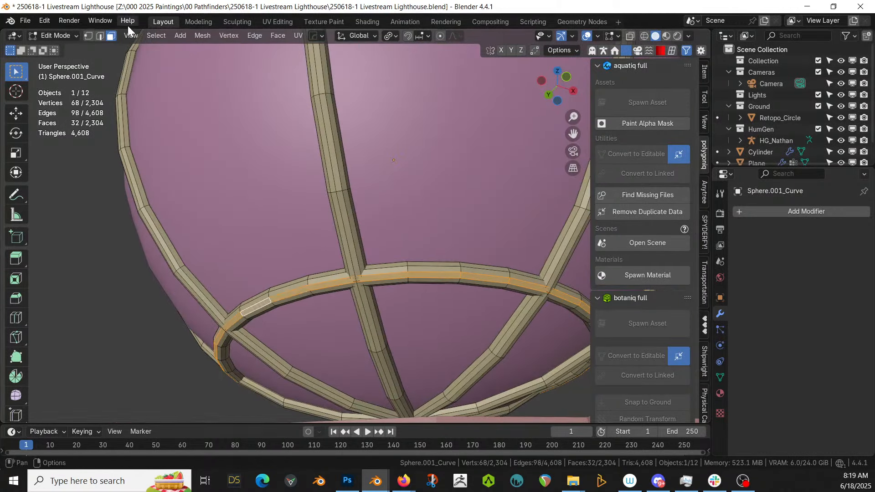
Try Checker Deselect on the selected ring faces with Deselected set to 2 and the Selected count raised, and undo it
left_click(159, 37)
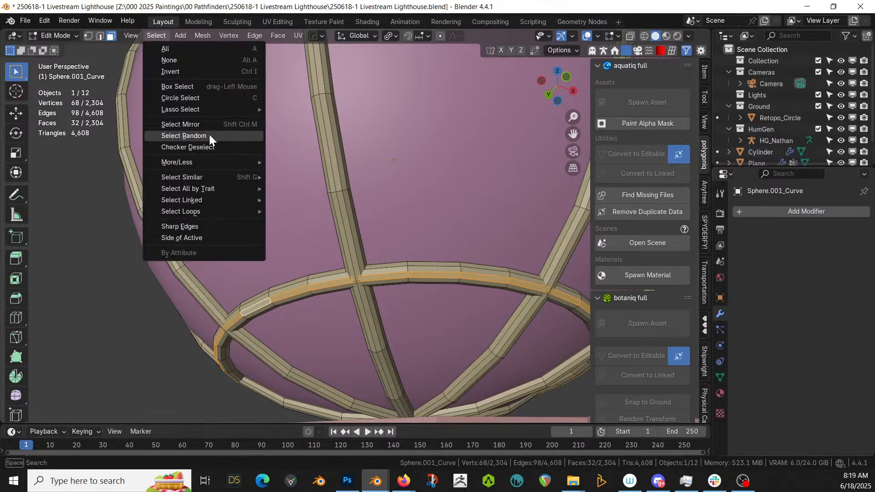
left_click(209, 147)
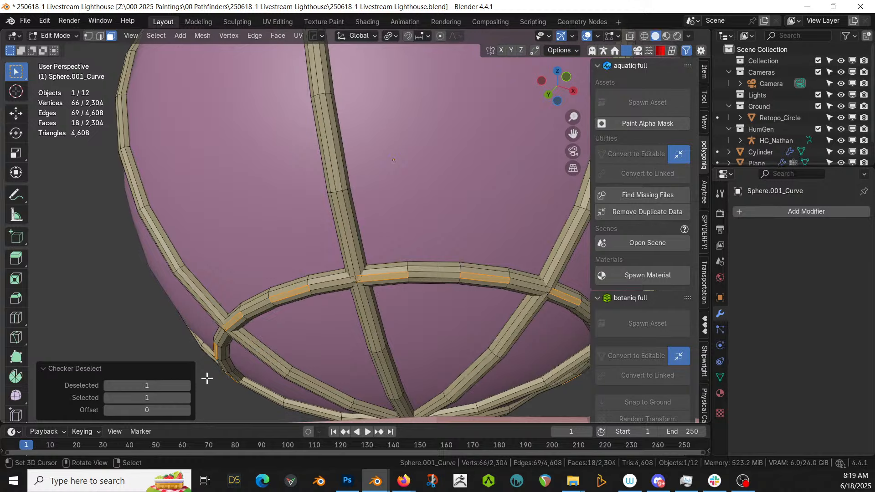
left_click(187, 387)
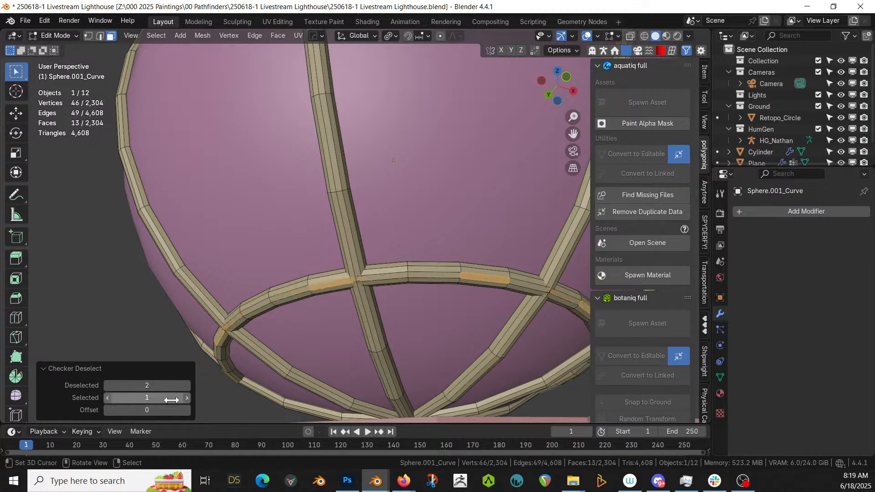
left_click(187, 397)
middle_click_drag(263, 322, 332, 234)
key("ctrl+z")
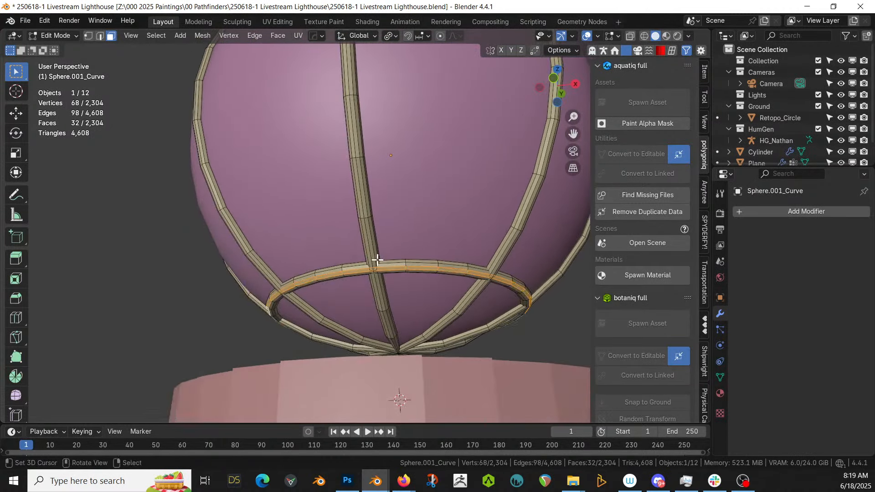
Try extruding the selected ring faces about 0.76 m down toward the tower top, check the collar in Object Mode, and undo it
middle_click_drag(377, 259, 430, 290)
key("e")
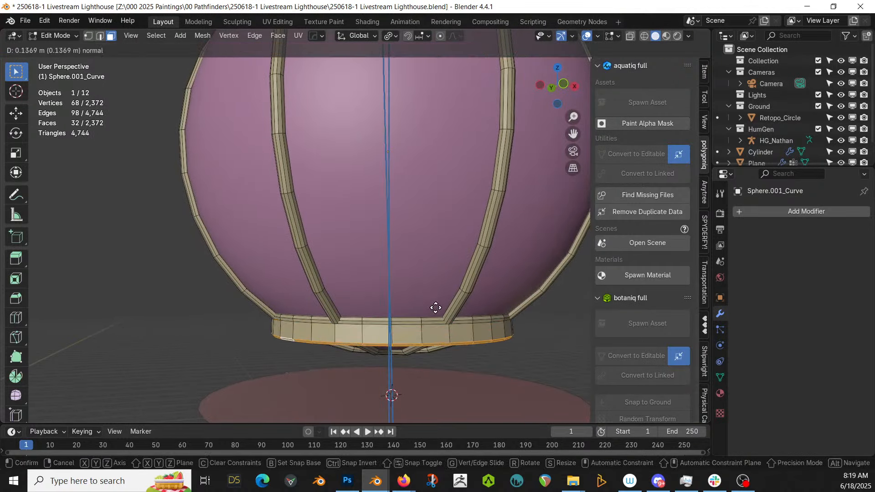
left_click(436, 371)
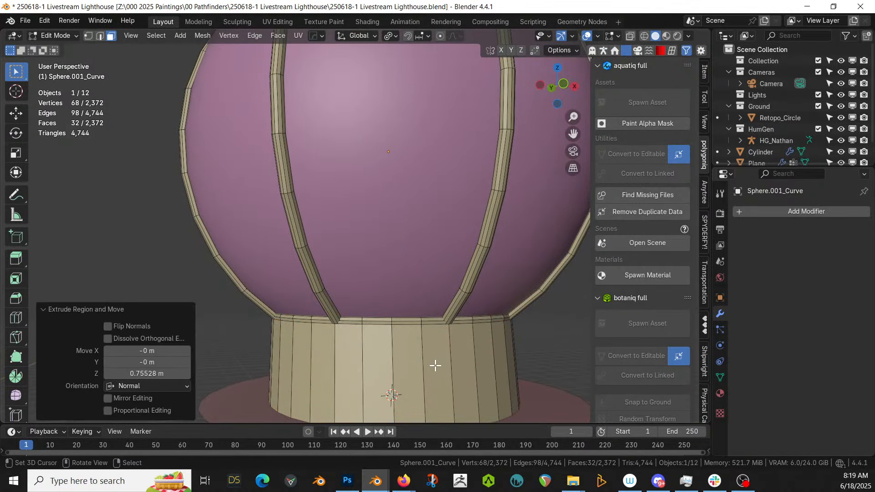
scroll(443, 355, "down", 2)
middle_click_drag(443, 353, 250, 346)
key("Tab")
key("Tab")
key("ctrl+z")
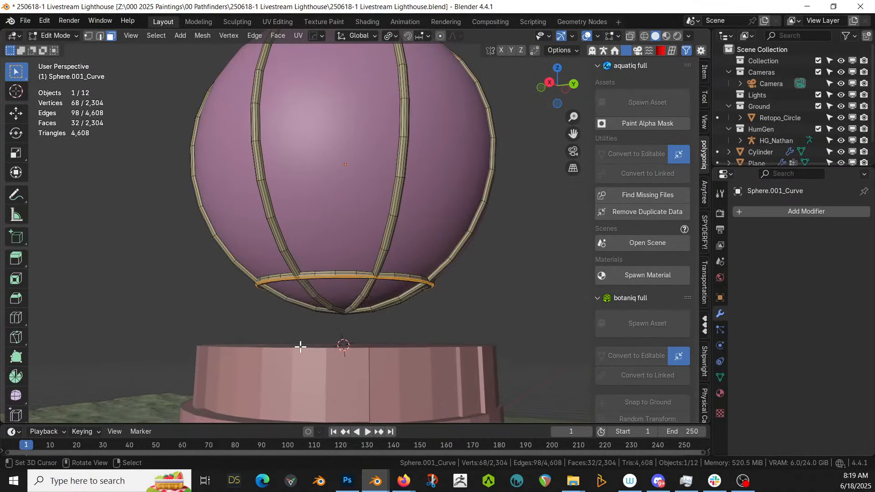
middle_click_drag(326, 339, 342, 342)
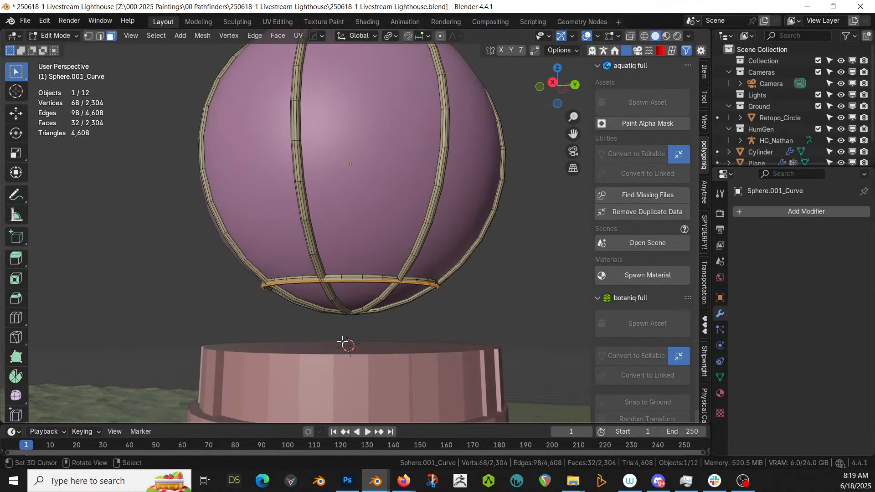
Extrude the selected lower-ring faces straight down along Z into the tower top to form a collar, and return to Object Mode
key("e")
key("z")
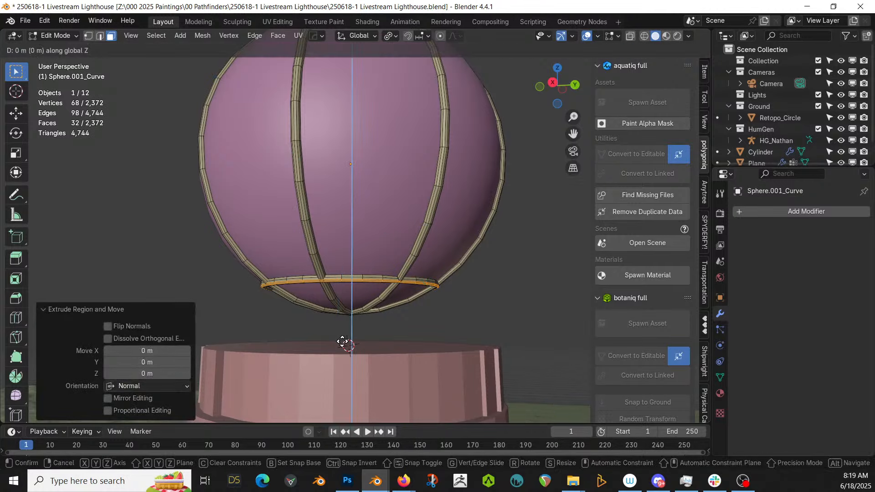
left_click(337, 404)
key("Tab")
middle_click_drag(337, 404, 189, 362)
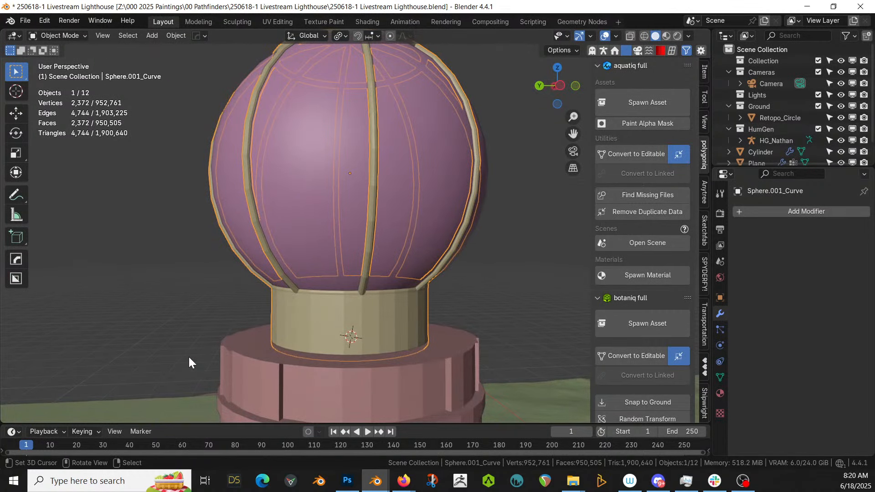
Examine the new collar under the eyeball in Rendered shading from different angles, and return to Solid shading
key("z")
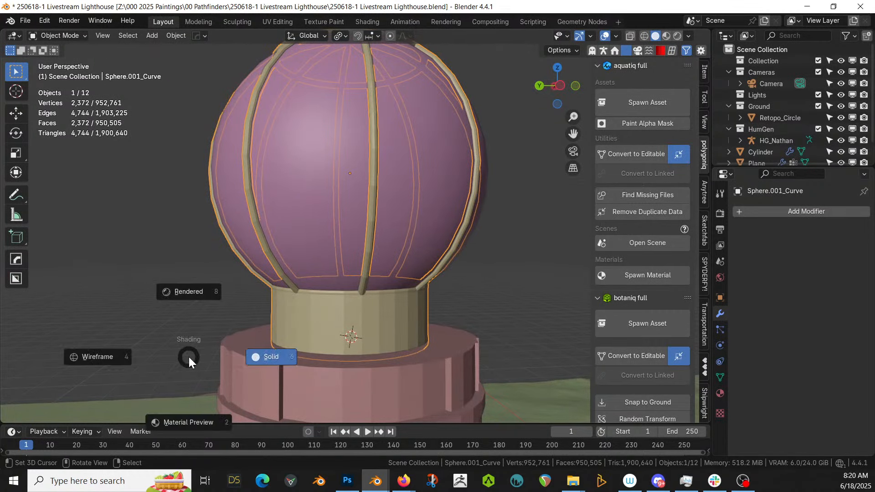
key("r")
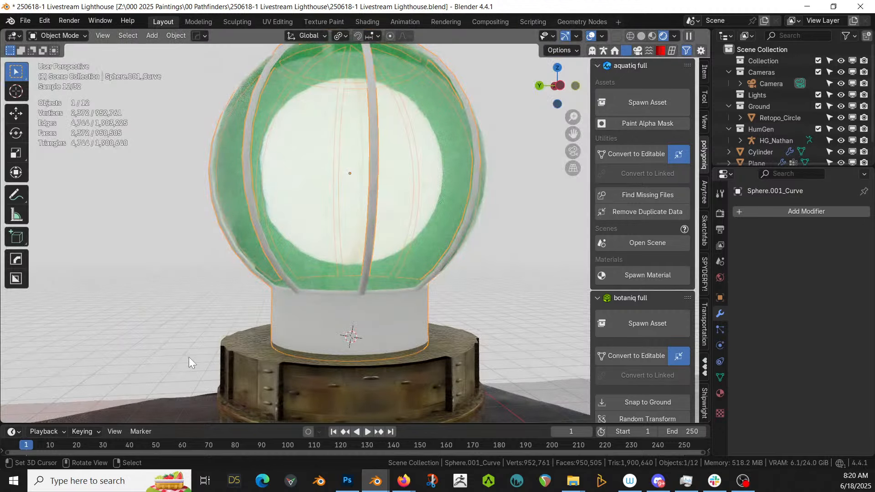
middle_click_drag(190, 357, 212, 305)
middle_click_drag(305, 327, 310, 334)
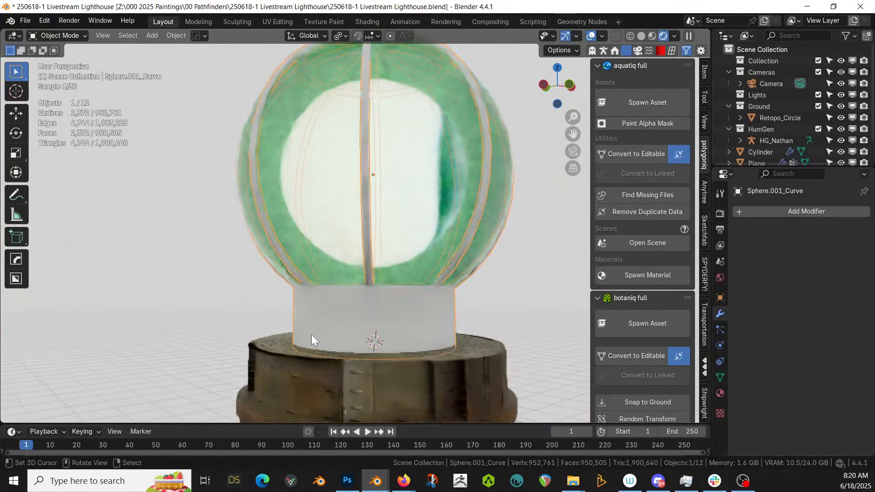
scroll(311, 334, "up", 1)
key("z")
key("6")
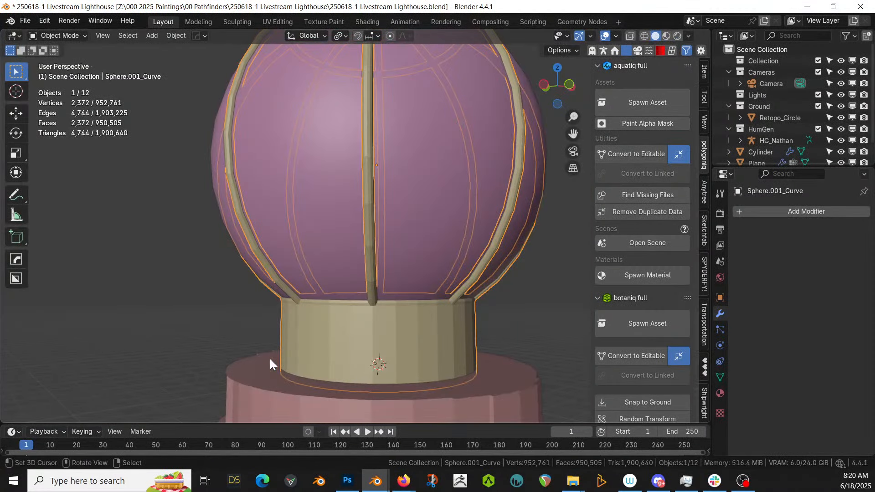
Extrude the top face of the tower cylinder about 0.17 m upward to form a rim around the collar
left_click(253, 373)
key("Tab")
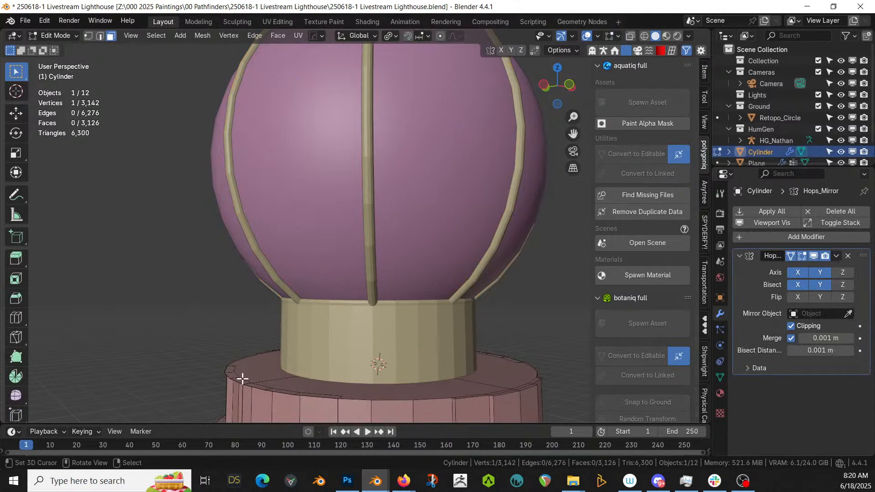
left_click(242, 378)
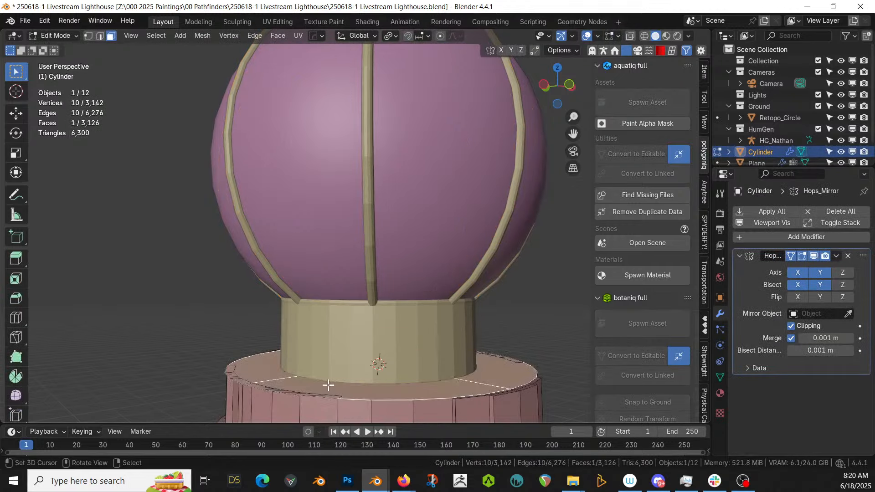
key("e")
left_click(353, 373)
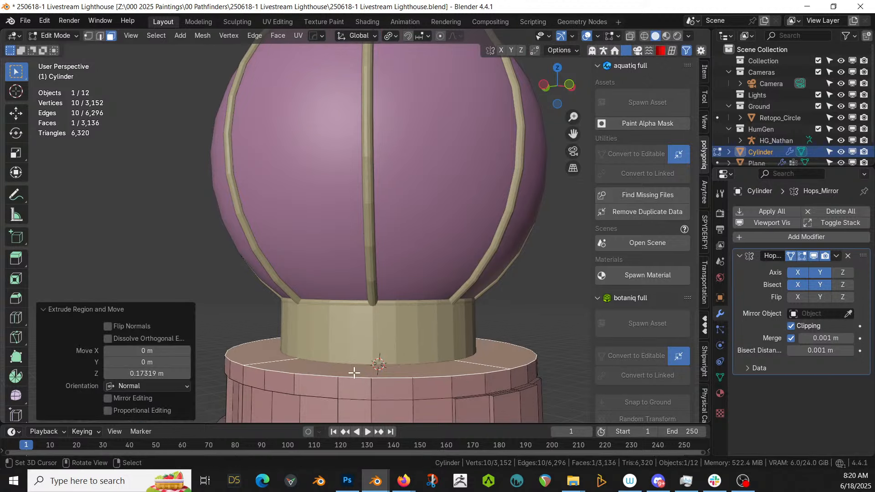
middle_click_drag(354, 373, 60, 409)
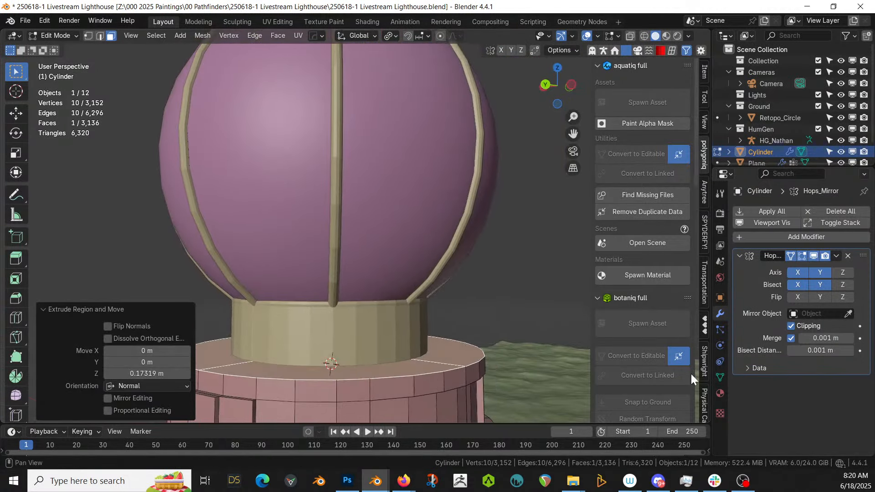
scroll(543, 337, "down", 3)
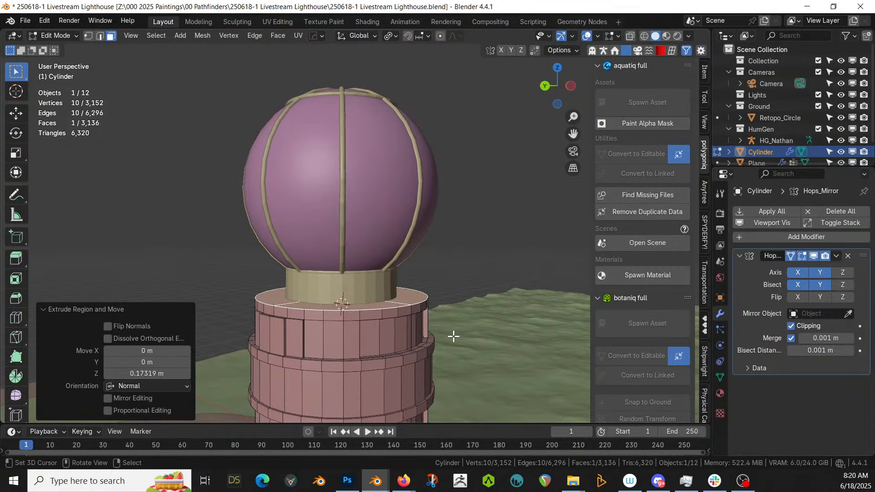
key("Tab")
Switch to Rendered shading and inspect the texture on the raised rim of the tower top
mouse_move(463, 332)
middle_mouse_down()
mouse_move(488, 307)
mouse_move(571, 316)
middle_mouse_up()
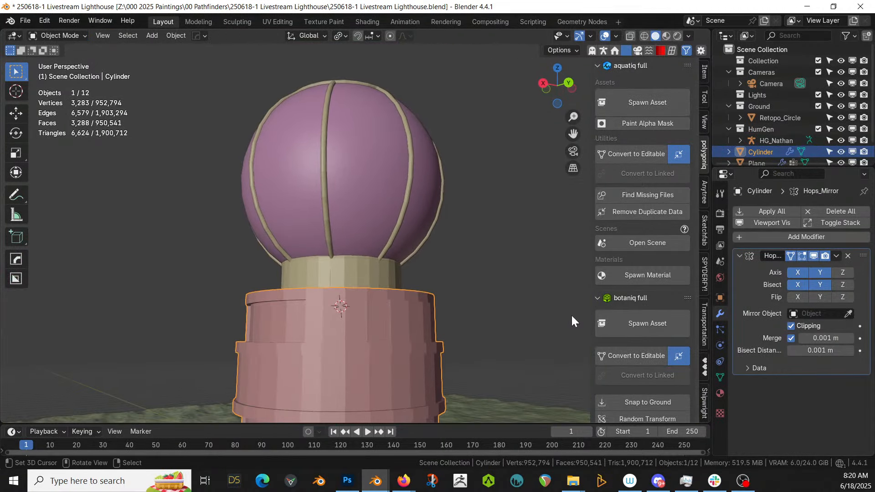
key("z")
key("8")
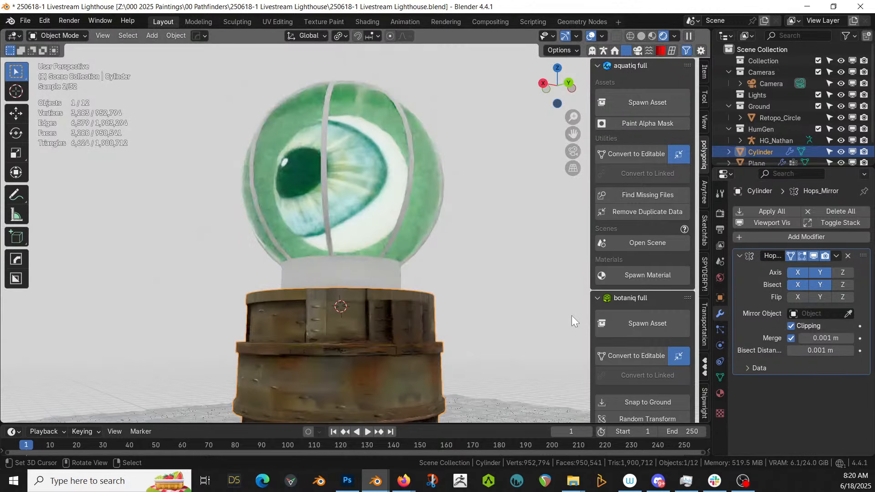
scroll(571, 315, "up", 3)
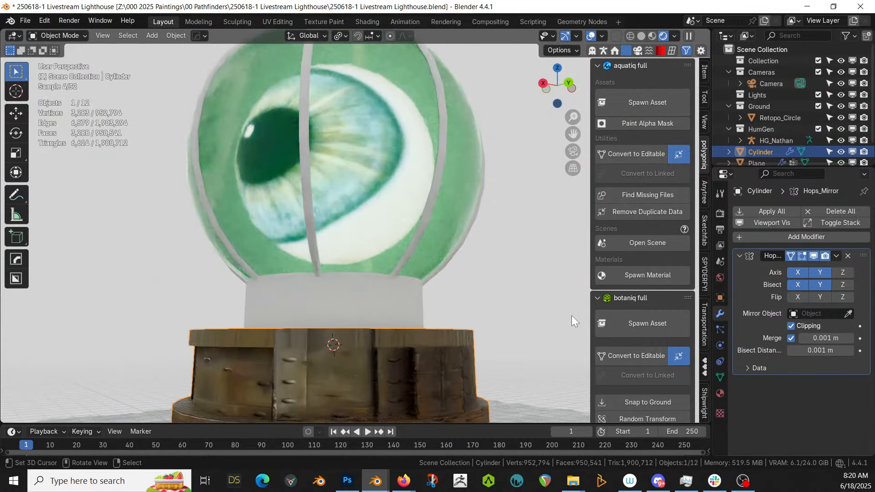
middle_click_drag(571, 315, 626, 327)
Select the loop of side faces around the tower's new rim and unwrap it with Cylinder Projection from the front view
key("Tab")
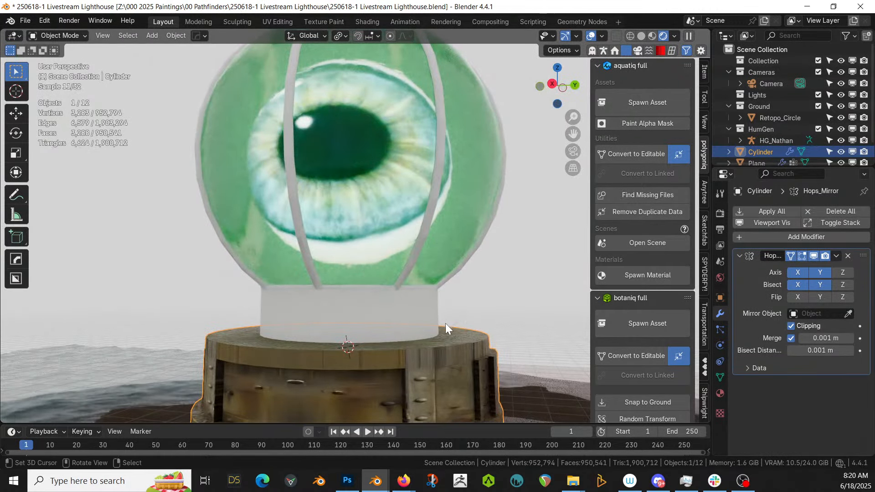
middle_click_drag(451, 328, 432, 339)
left_click(399, 356, "alt")
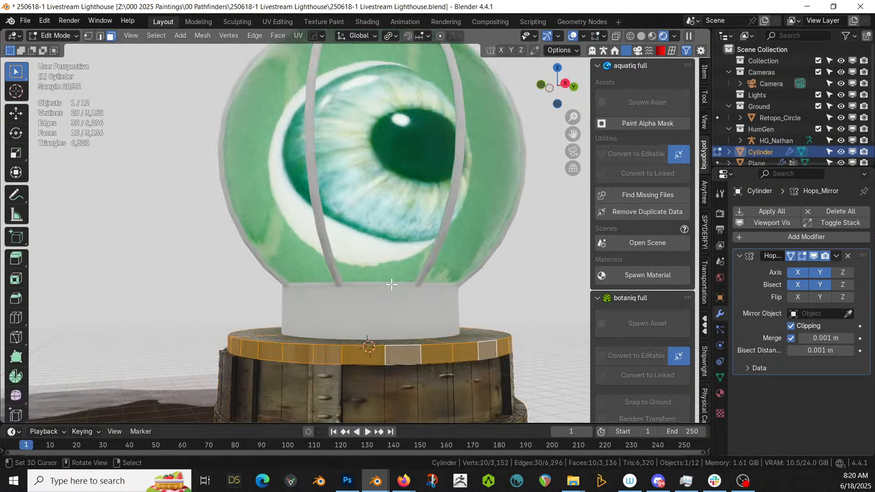
key("KP_1")
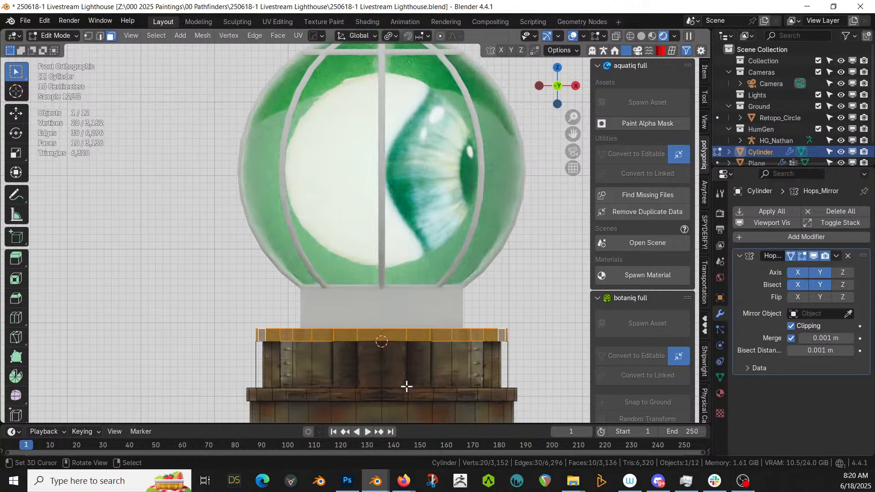
key("i")
right_click(411, 342)
key("u")
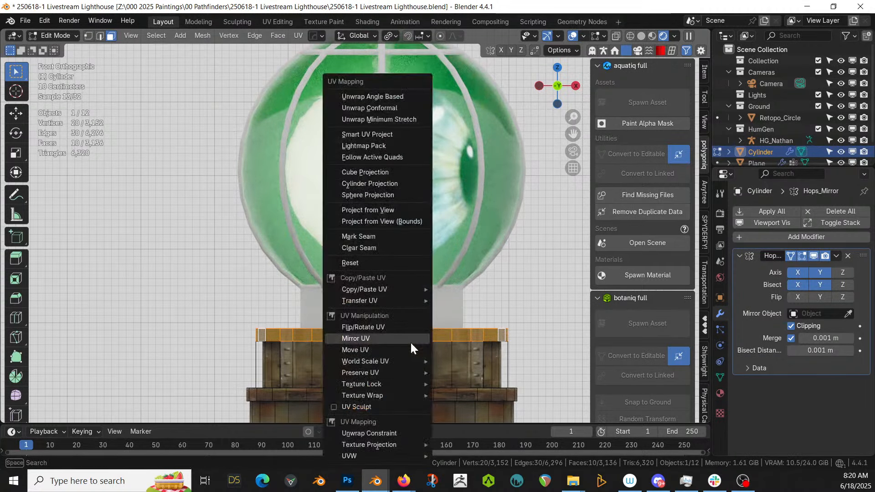
left_click(384, 183)
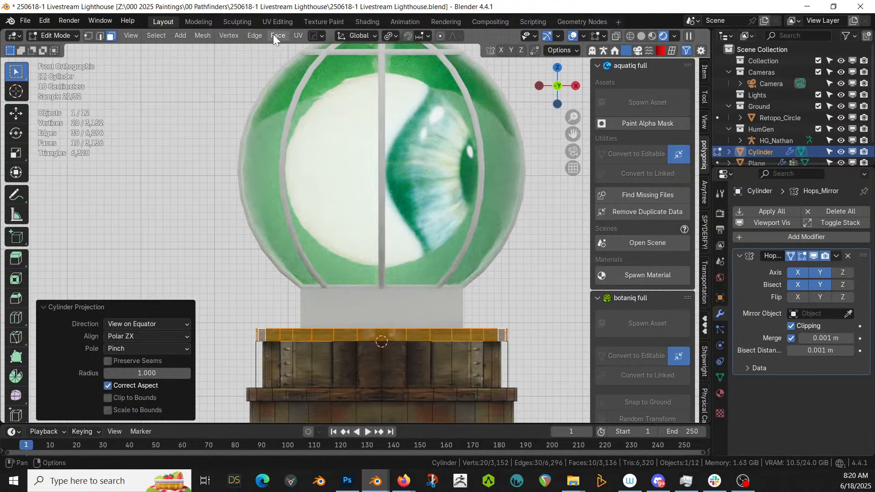
Open the UV Editing workspace and look for the rim's UVs around the metal beam texture
left_click(267, 23)
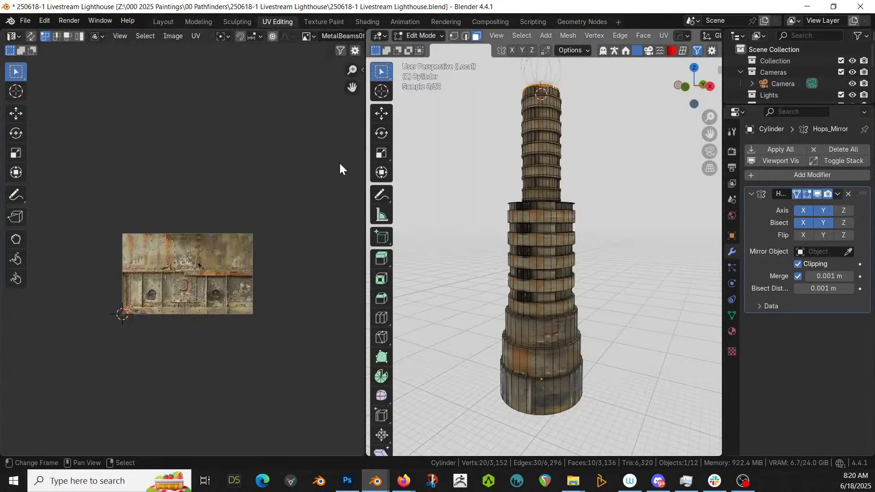
scroll(319, 200, "up", 3)
scroll(301, 233, "down", 10)
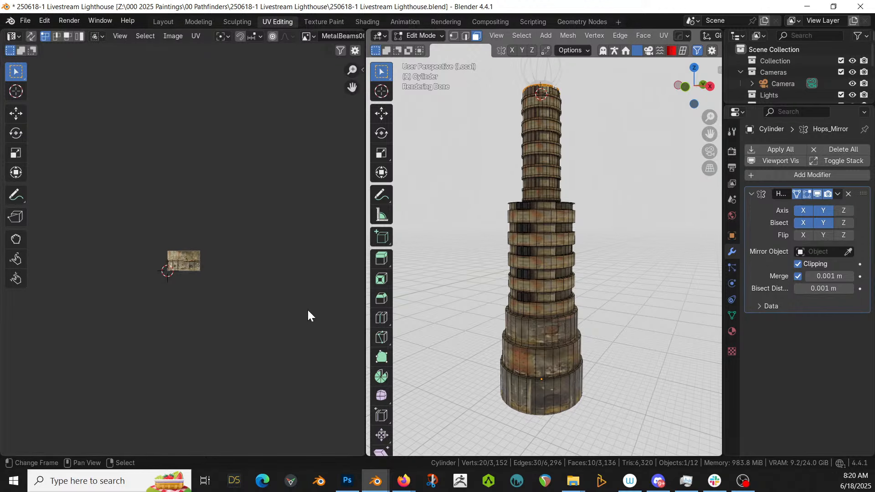
scroll(266, 299, "up", 9)
mouse_move(569, 146)
middle_mouse_down()
mouse_move(567, 135)
mouse_move(568, 147)
middle_mouse_up()
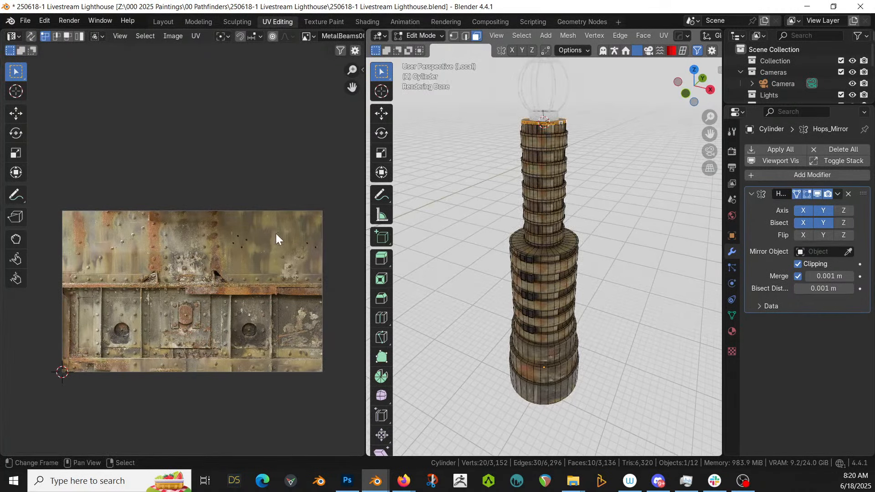
scroll(275, 233, "down", 6)
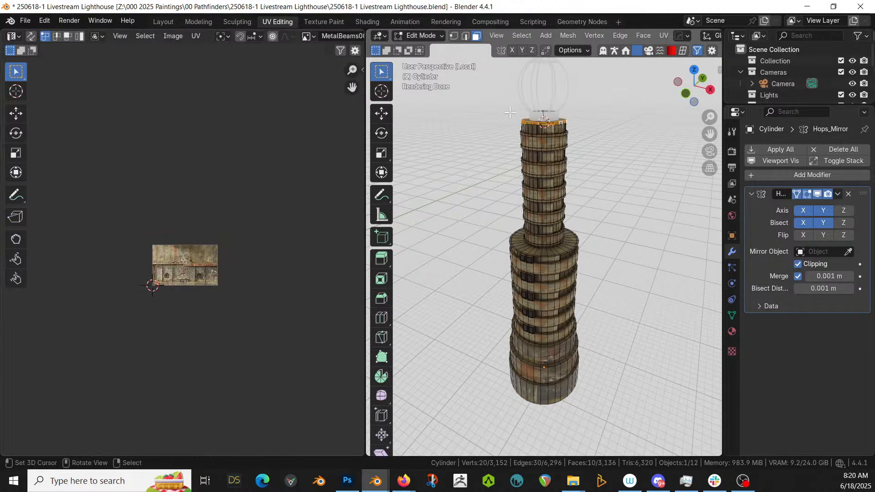
Frame one rim face up close, locate its UVs outside the texture, and reselect the whole rim face loop
left_click(553, 122)
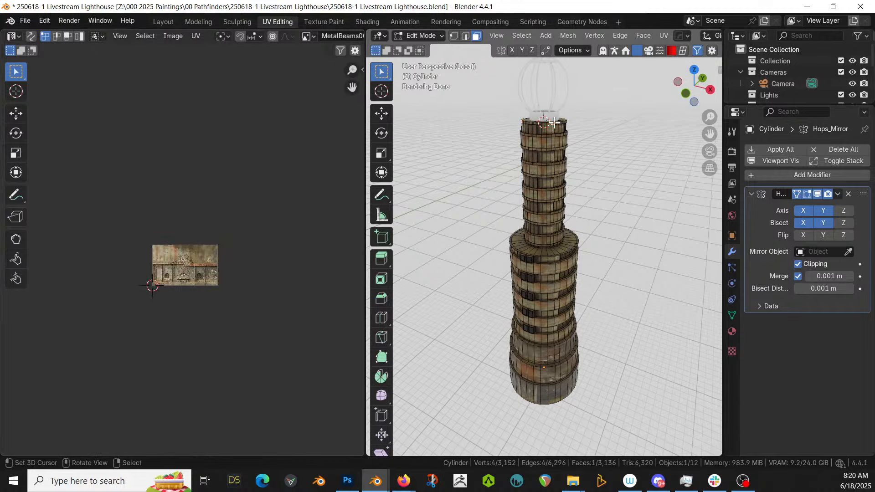
key("KP_Decimal")
middle_click_drag(547, 123, 483, 107)
scroll(245, 204, "up", 7)
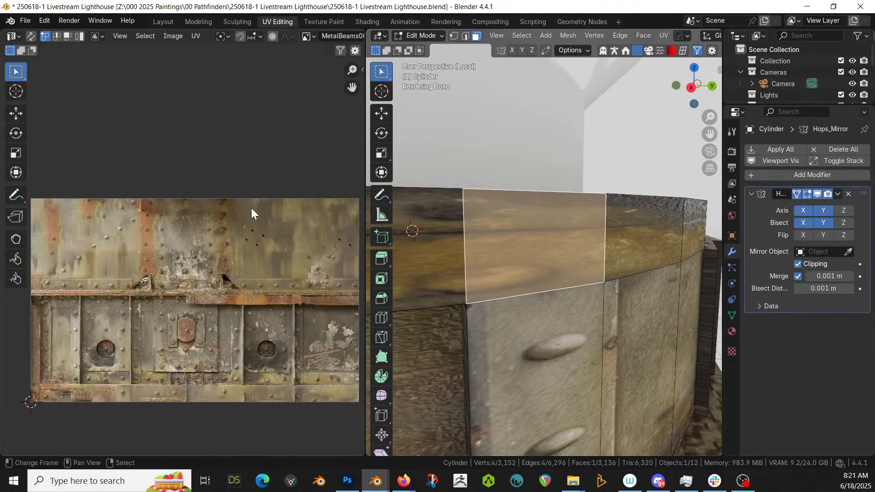
scroll(253, 211, "up", 1)
scroll(253, 211, "down", 14)
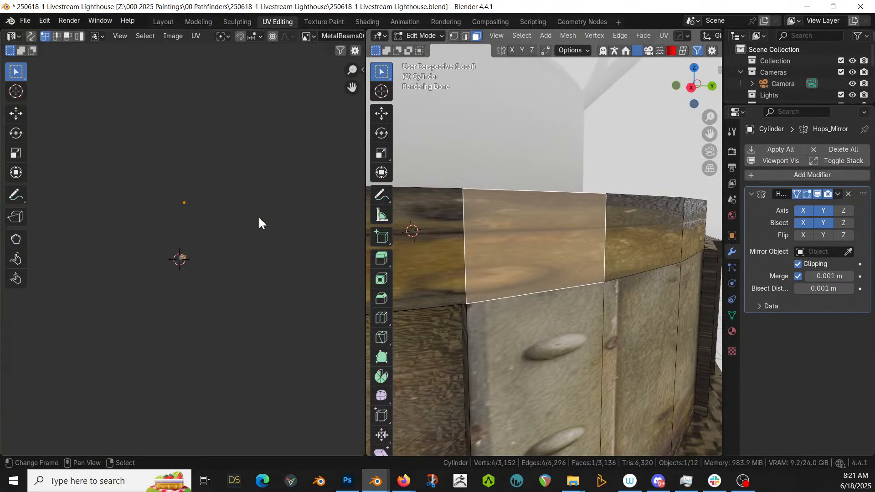
scroll(258, 223, "up", 1)
left_click(460, 232, "alt")
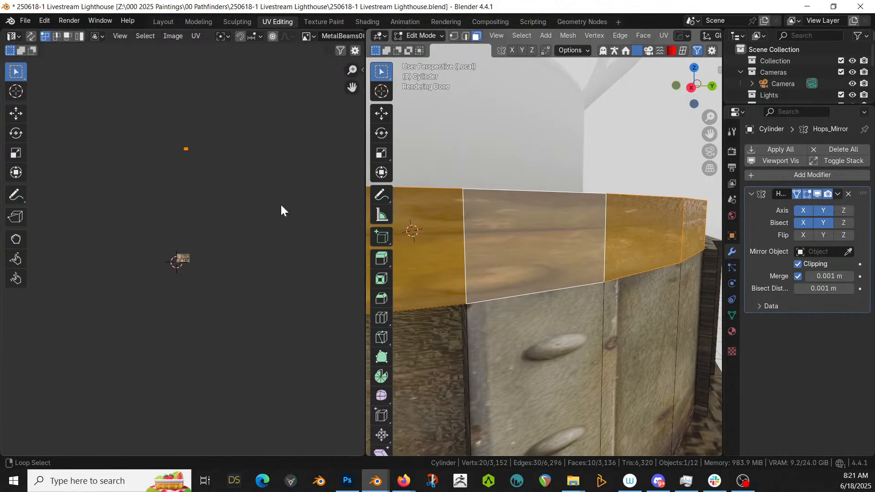
Move the rim's UV strip onto the metal beam texture and scale it up to the height of the upper panel
key("g")
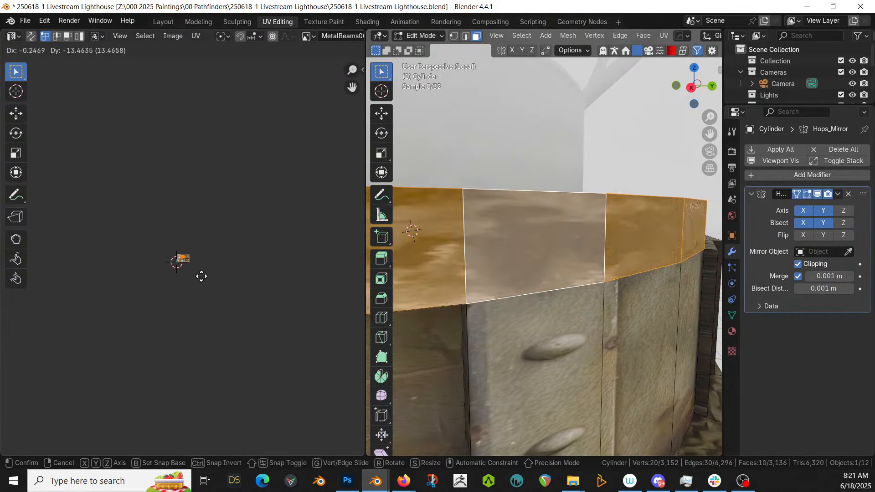
left_click(203, 281)
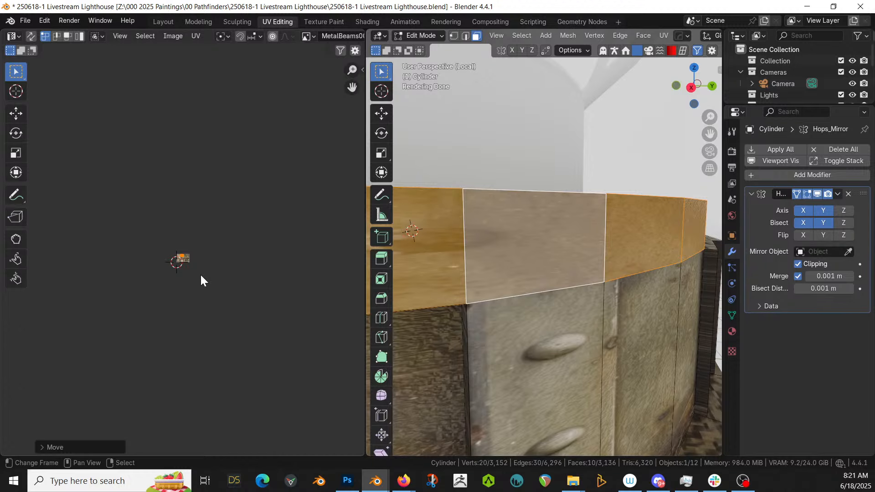
key("KP_Decimal")
scroll(200, 275, "down", 7)
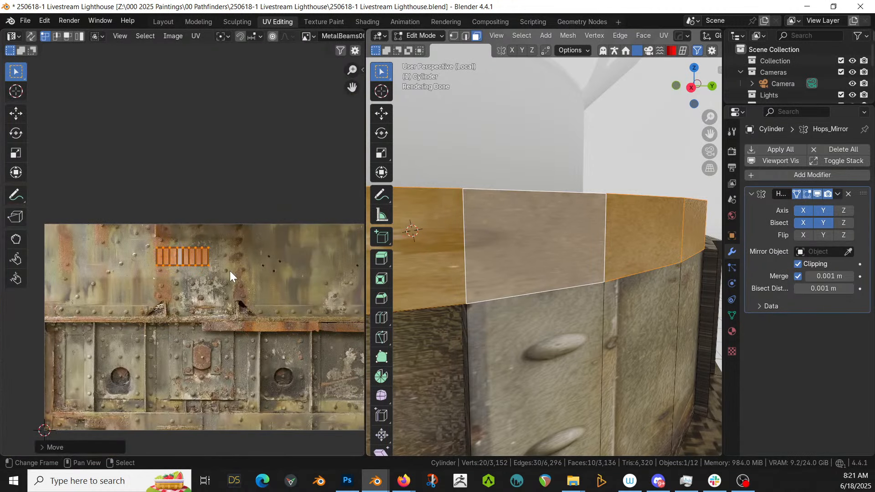
key("s")
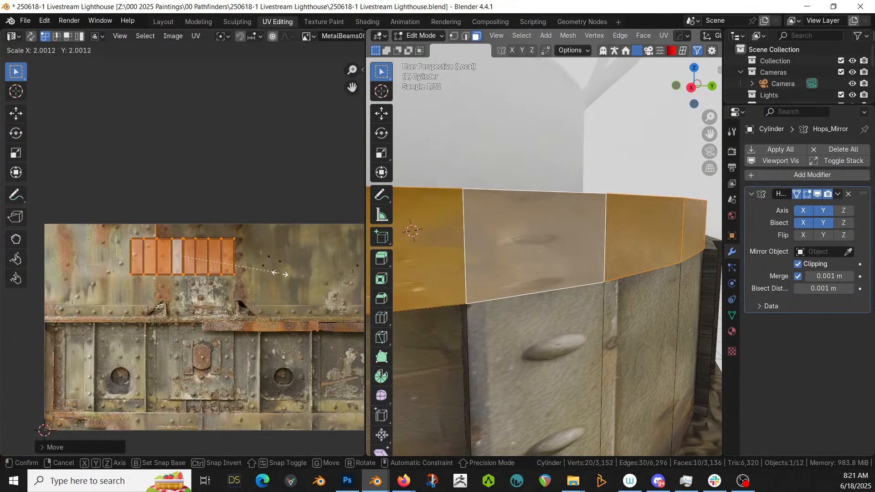
left_click(349, 282)
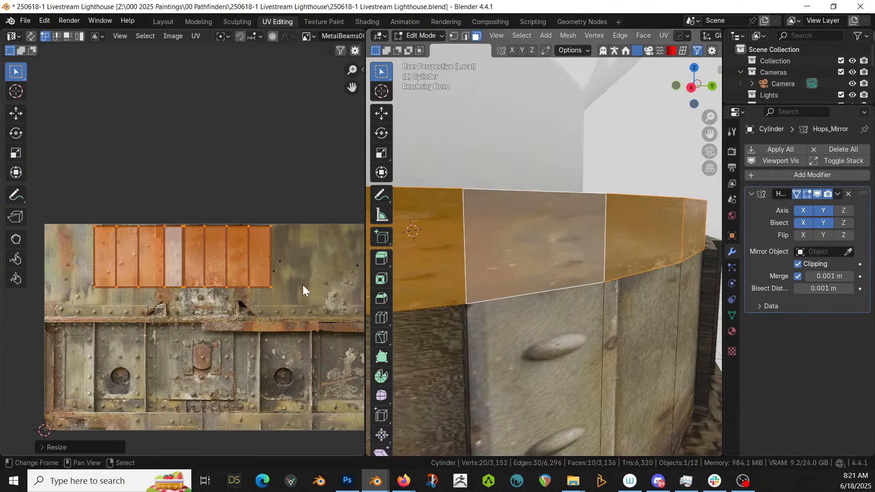
Stretch the rim's UV strip along X to the texture's full width, align it with the upper edge, and leave Edit Mode
scroll(303, 285, "down", 2)
middle_click_drag(303, 286, 269, 291)
key("s")
key("x")
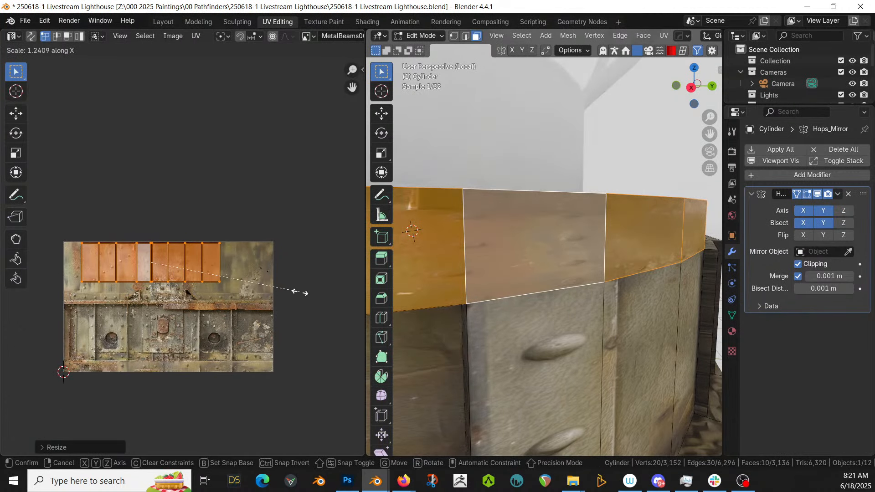
key("g")
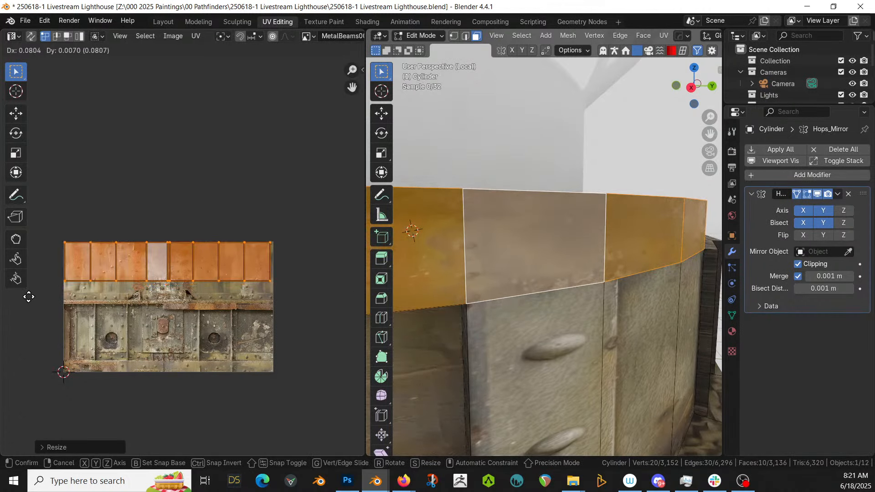
left_click(30, 301)
key("Tab")
scroll(201, 265, "down", 4)
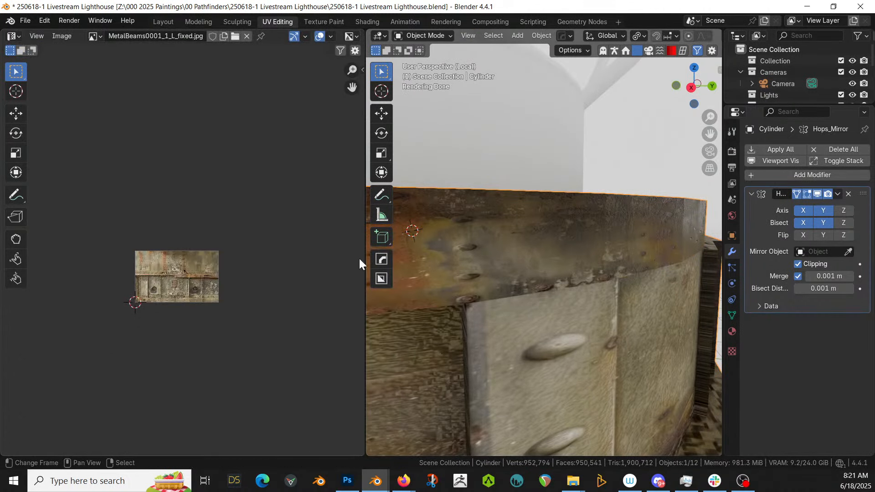
Inspect the tower's retextured rim from around and above, and leave local view to show the whole scene
scroll(516, 240, "down", 6)
middle_click_drag(517, 240, 458, 207)
scroll(481, 232, "down", 5)
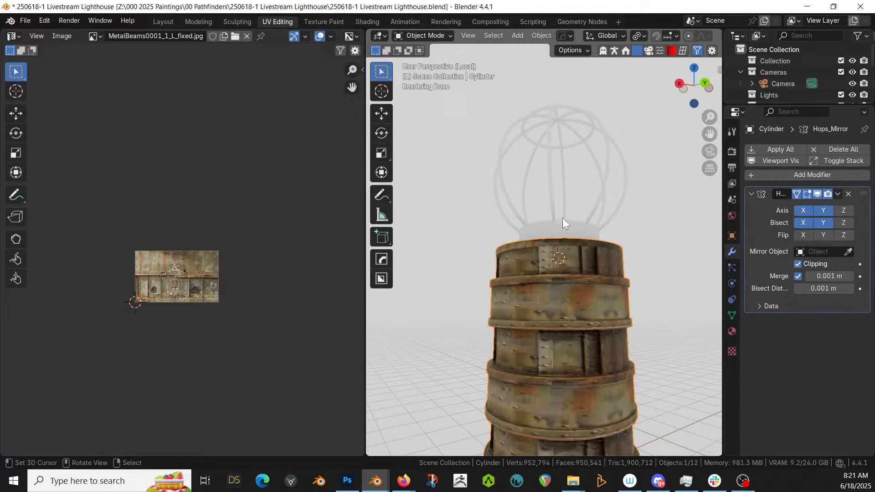
middle_click_drag(567, 230, 502, 360)
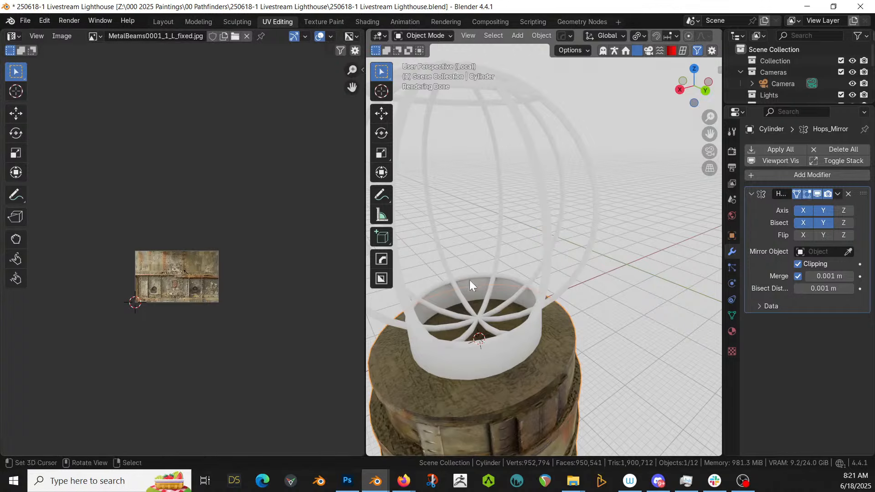
key("KP_Divide")
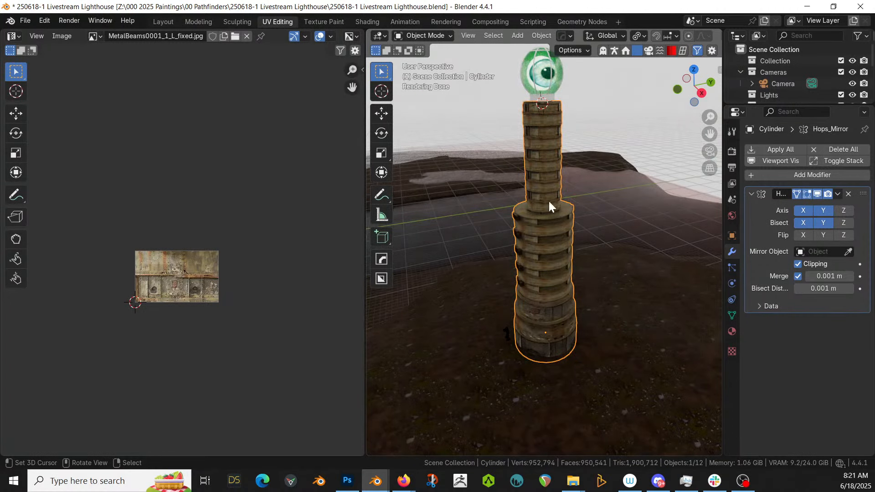
Select and frame the cage around the eyeball, and return to the Layout workspace
left_click(546, 99)
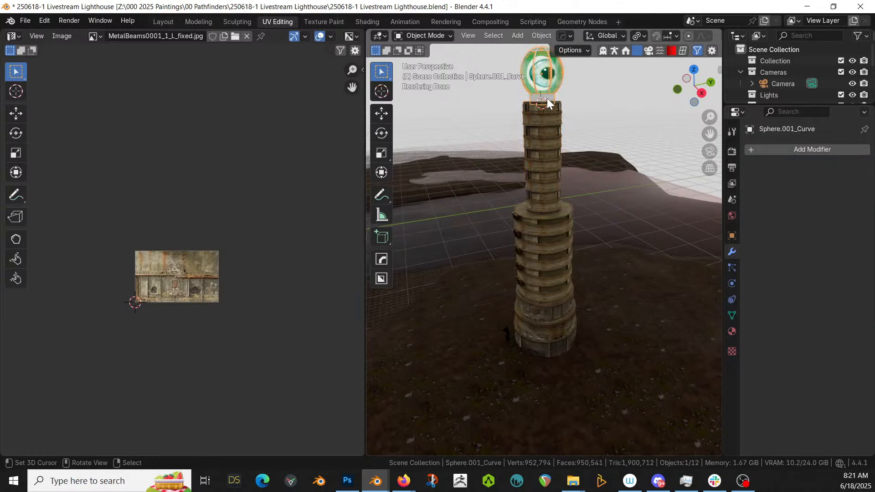
key("KP_Decimal")
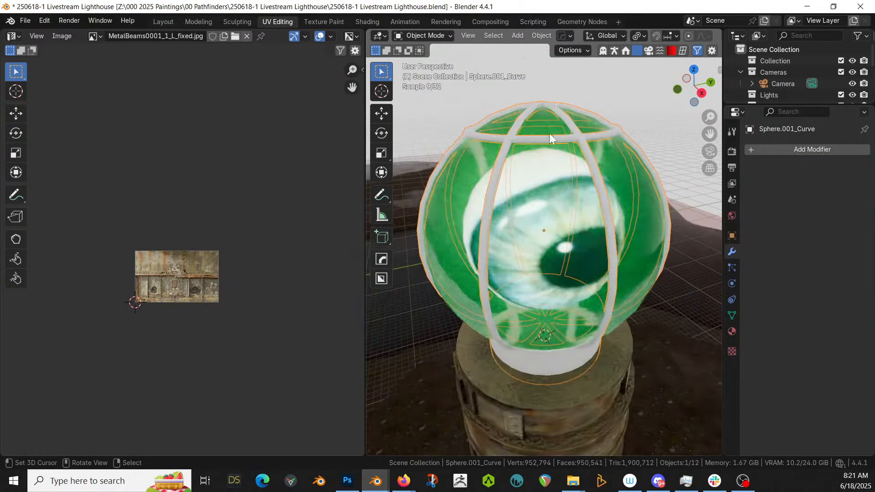
left_click(164, 21)
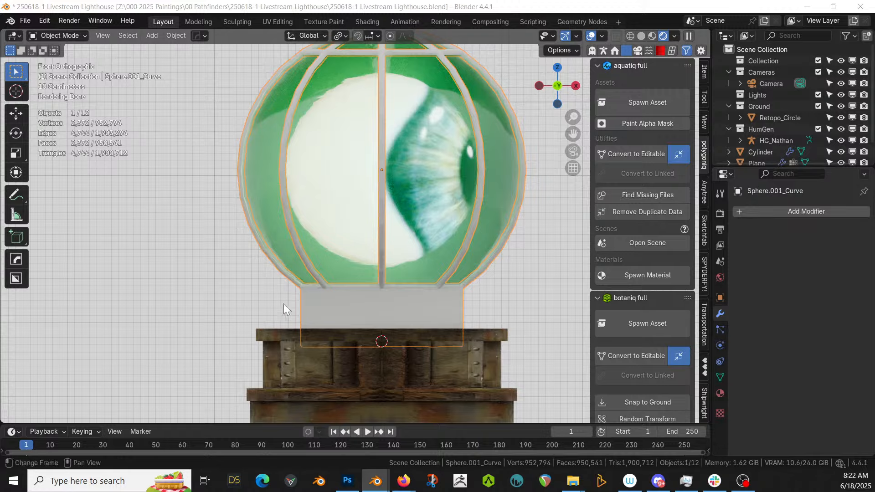
left_click(291, 228)
left_click(290, 228)
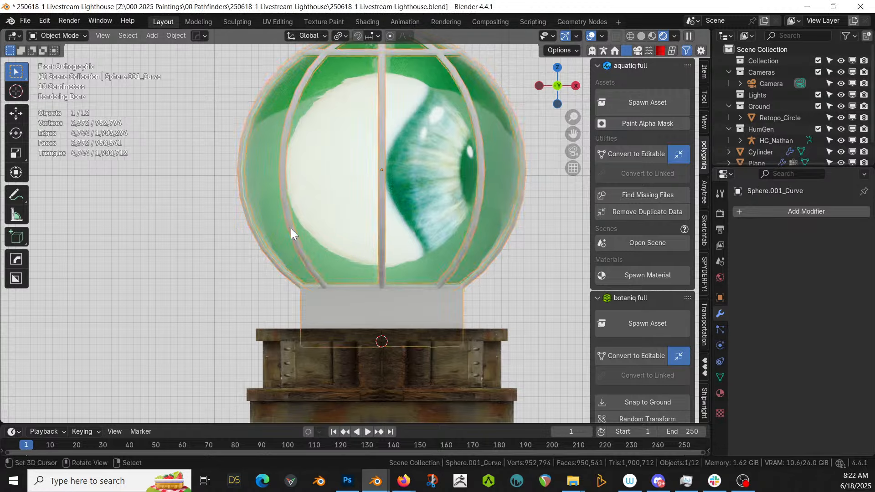
Unwrap the entire cage and collar mesh with Smart UV Project, using a 66° angle limit and zero island margin
key("Tab")
key("u")
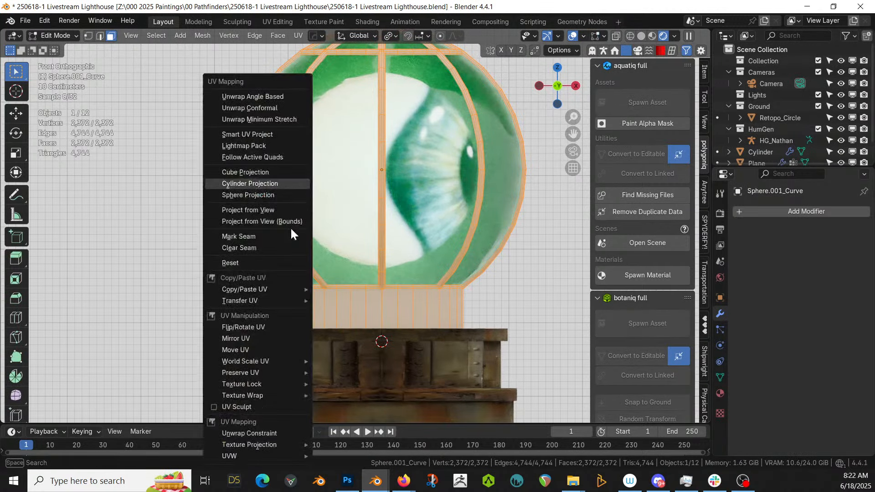
left_click(275, 133)
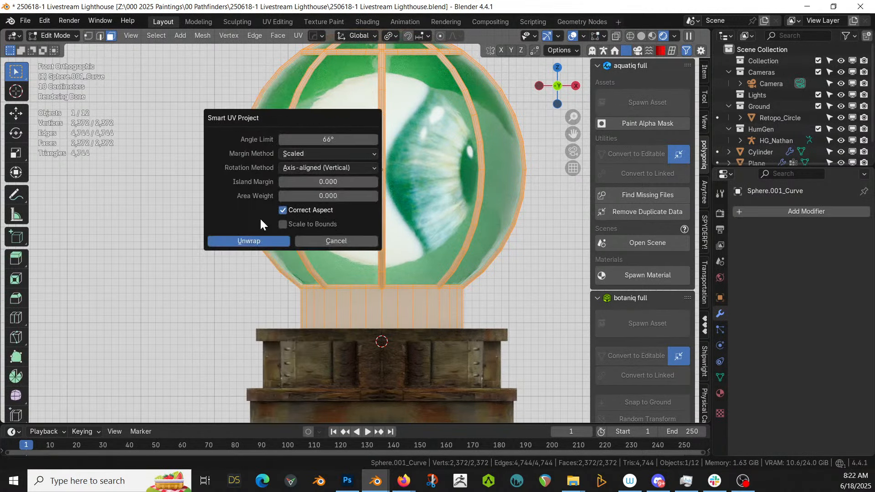
left_click(260, 240)
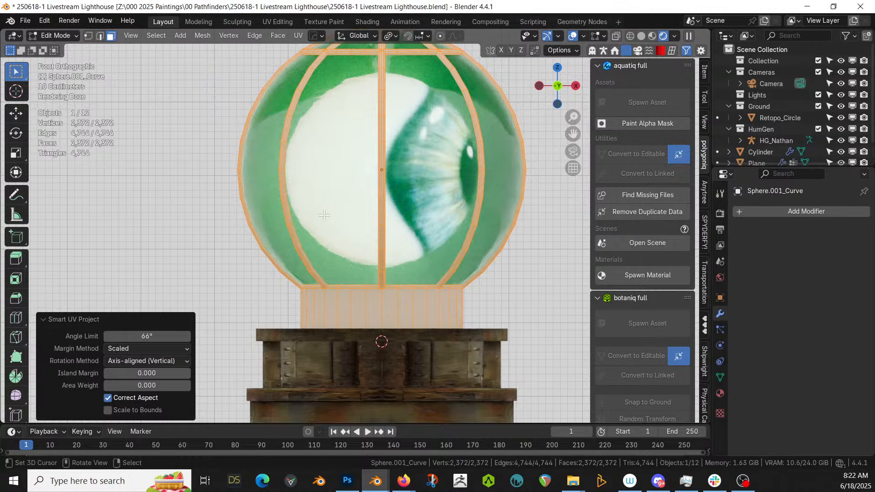
middle_click_drag(328, 196, 300, 218)
key("Tab")
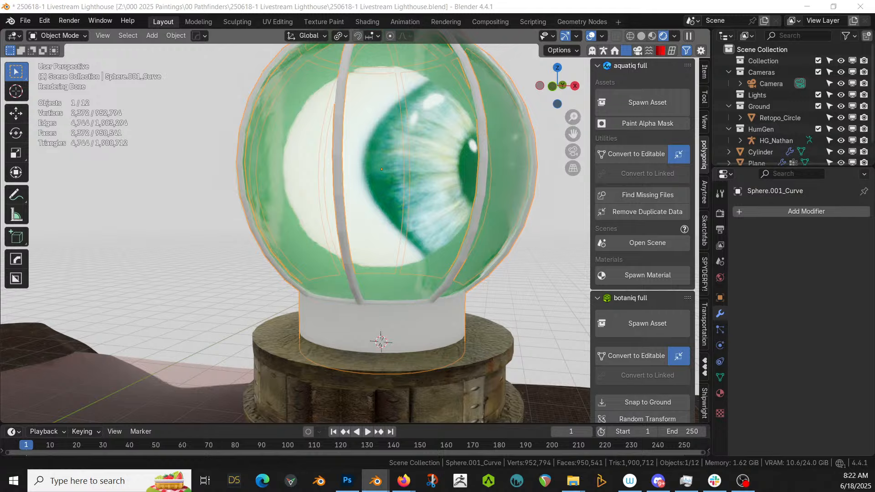
Apply the dark, rough metal material to the cage and its collar
left_click_drag(665, 87, 385, 338)
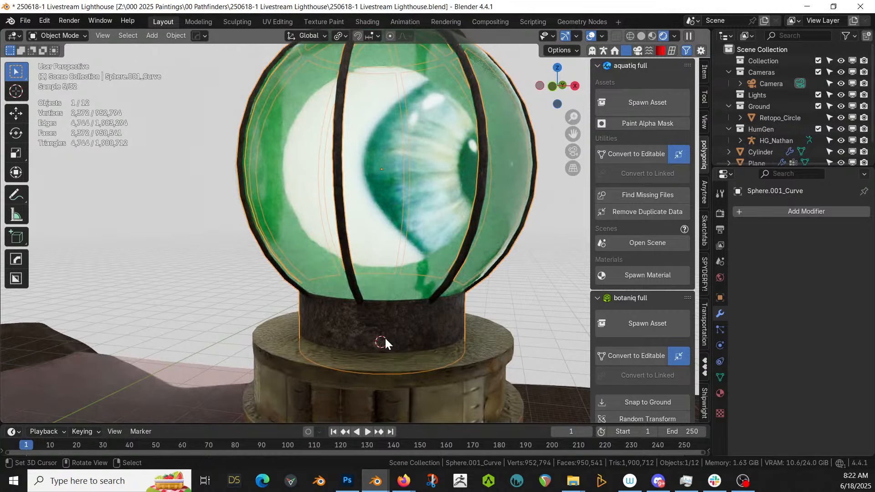
middle_click_drag(464, 292, 347, 285)
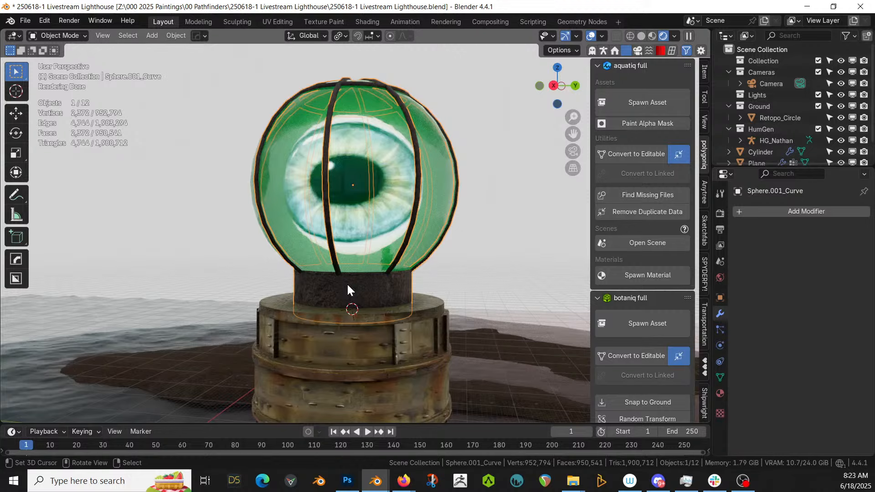
mouse_move(347, 284)
middle_mouse_down()
mouse_move(421, 285)
mouse_move(462, 318)
mouse_move(464, 353)
mouse_move(410, 299)
mouse_move(240, 316)
mouse_move(283, 307)
middle_mouse_up()
Switch to solid shading and raise the human scale figure about 17.8 m along Z to the tower's upper ledge
key("z")
key("6")
scroll(291, 308, "down", 8)
scroll(368, 342, "up", 3)
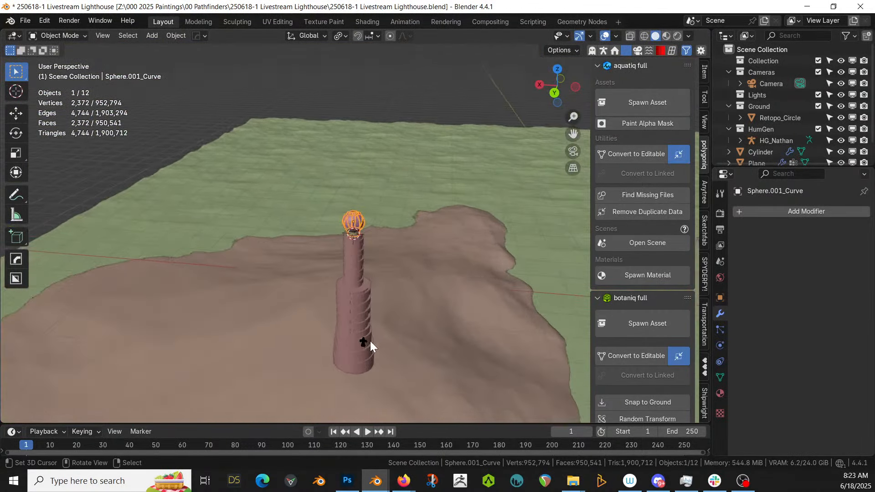
middle_click_drag(372, 337, 373, 238)
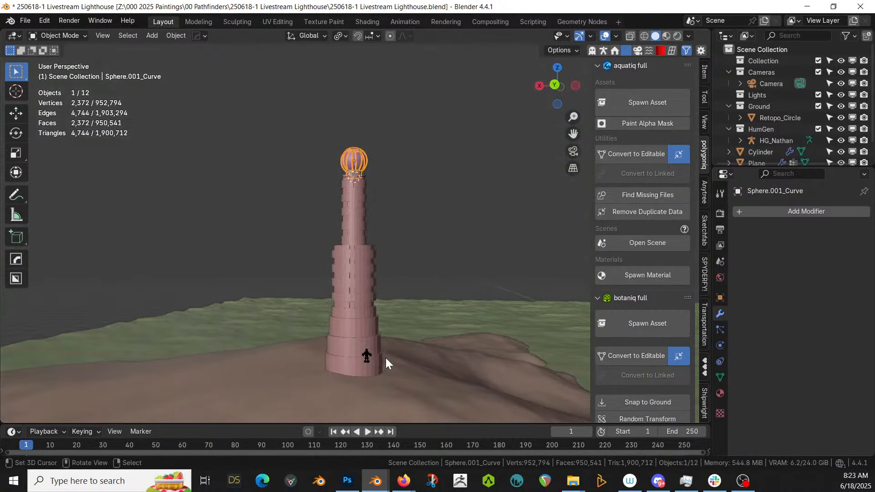
left_click(367, 352)
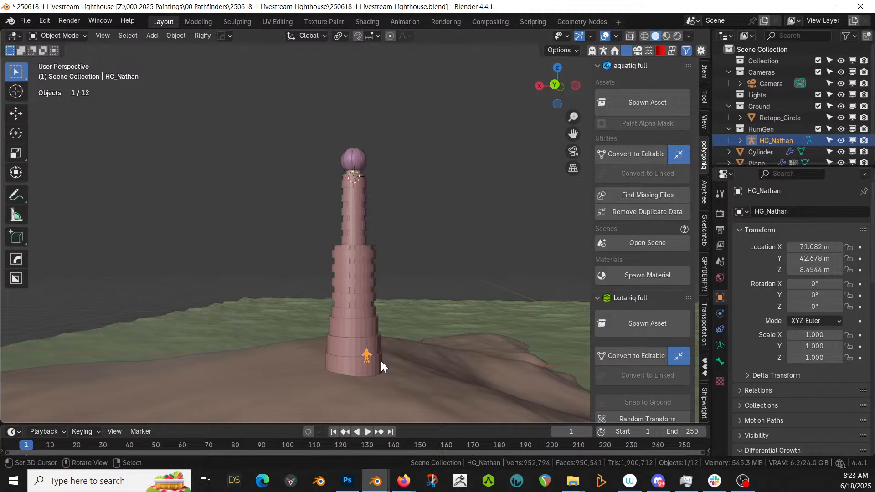
key("g")
key("z")
left_click(391, 241)
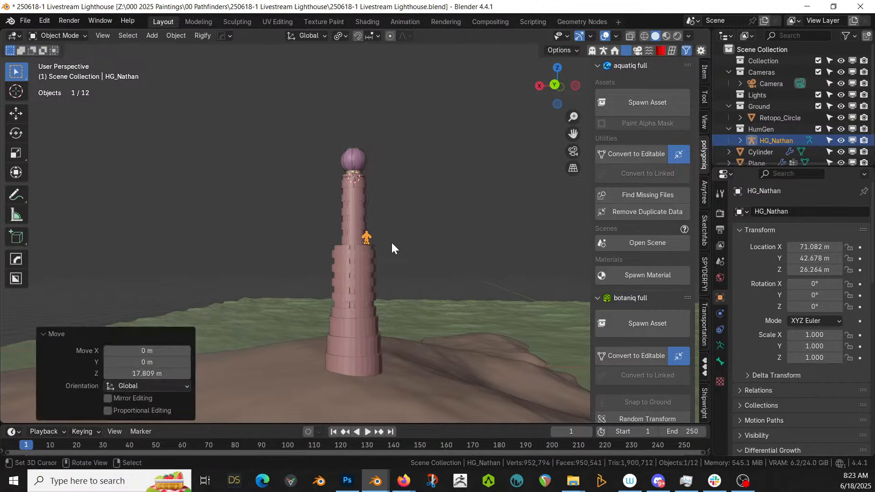
Examine the human figure's size against the ledge and narrow upper section of the tower from several angles
key("KP_Decimal")
middle_click_drag(392, 250, 435, 285)
scroll(294, 289, "down", 5)
scroll(458, 281, "down", 4)
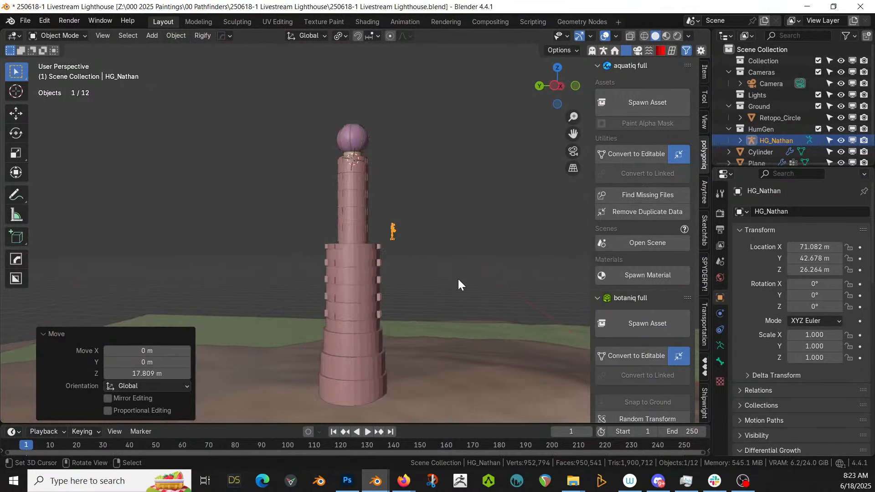
scroll(458, 279, "up", 5)
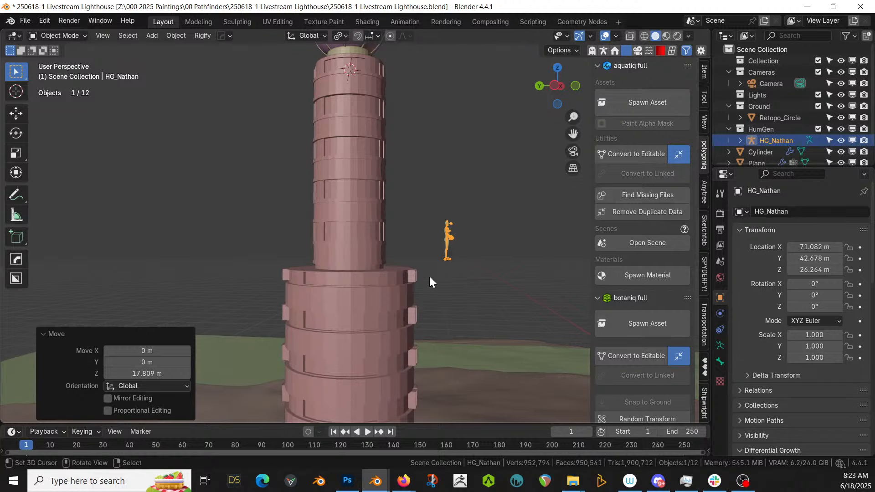
middle_click_drag(429, 276, 386, 325)
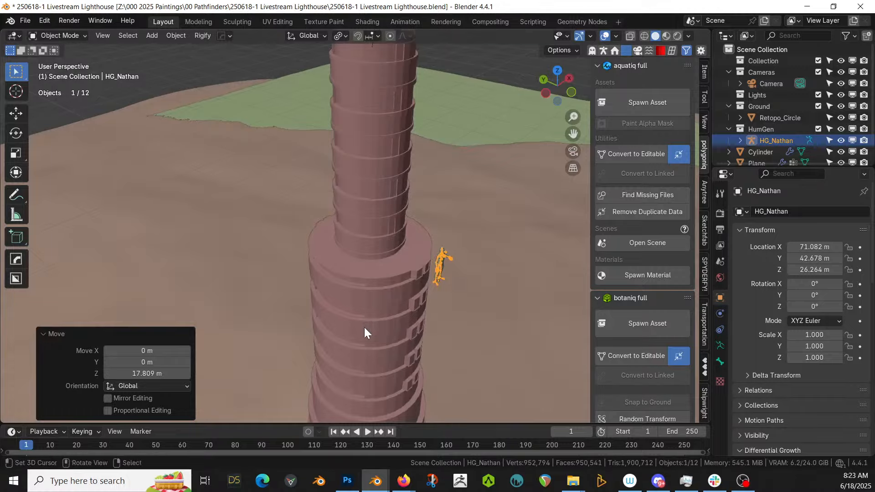
middle_click_drag(364, 327, 471, 270)
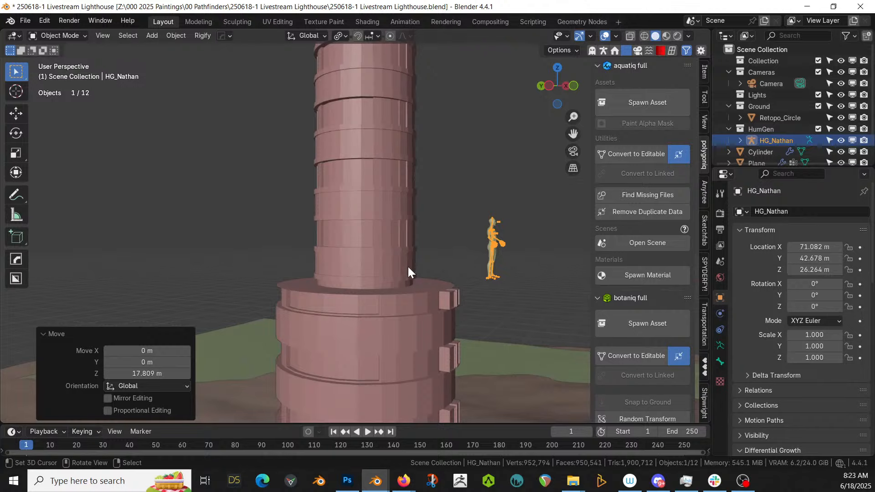
middle_click_drag(409, 272, 391, 299)
Snap the 3D cursor to a single tower vertex on the ledge at the base of the narrow section
left_click(412, 247)
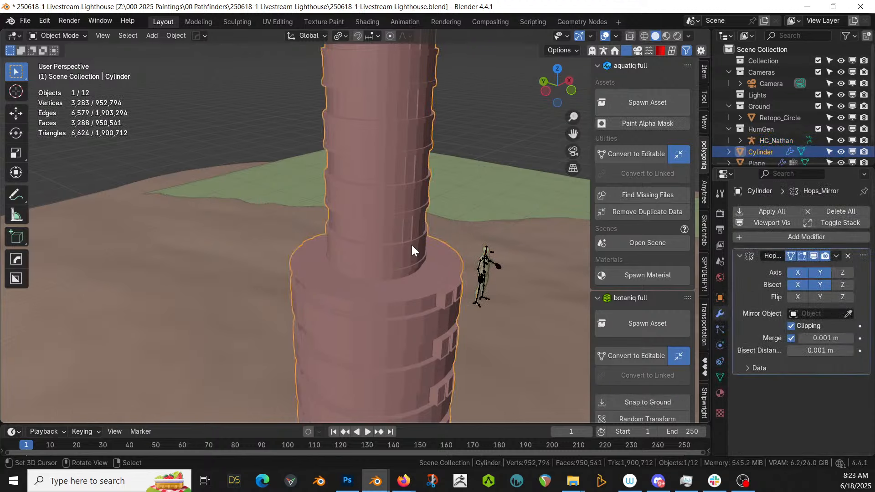
middle_click_drag(412, 247, 430, 43)
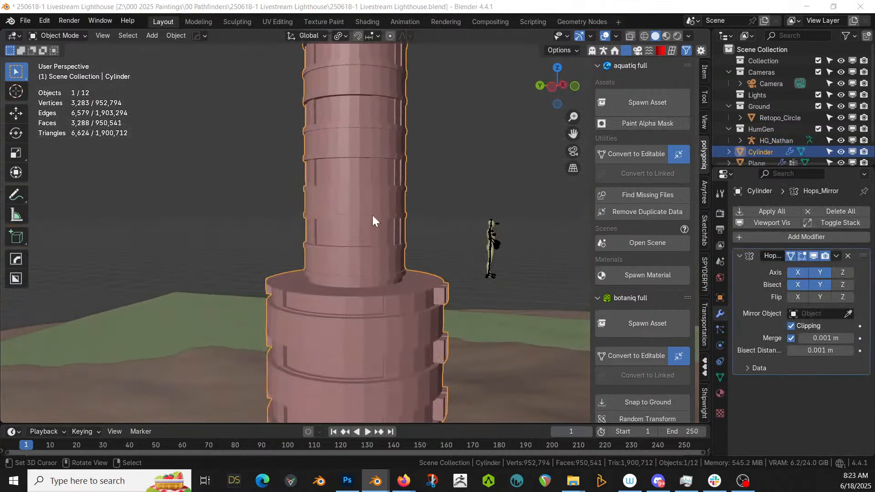
middle_click_drag(372, 216, 411, 306)
key("Tab")
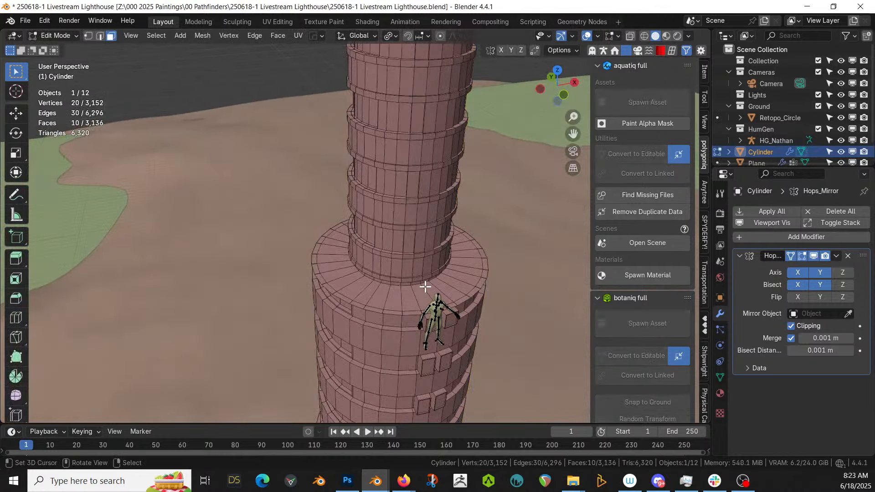
key("1")
left_click(426, 287)
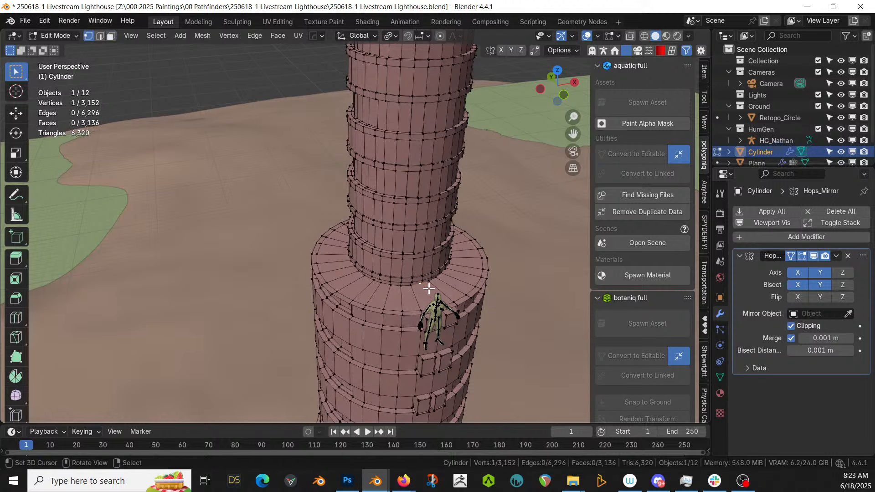
key("shift+s")
key("2")
key("Tab")
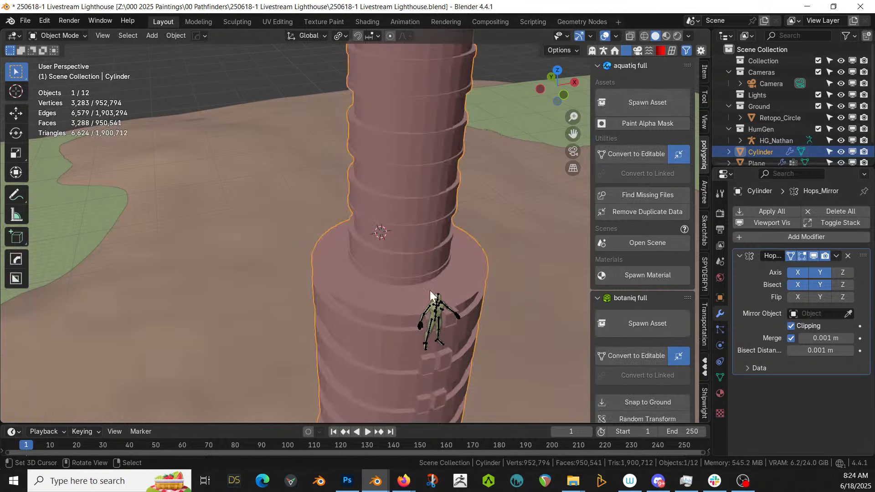
Add a 2 m cube at the 3D cursor on the tower's ledge
key("shift+a")
mouse_move(391, 174)
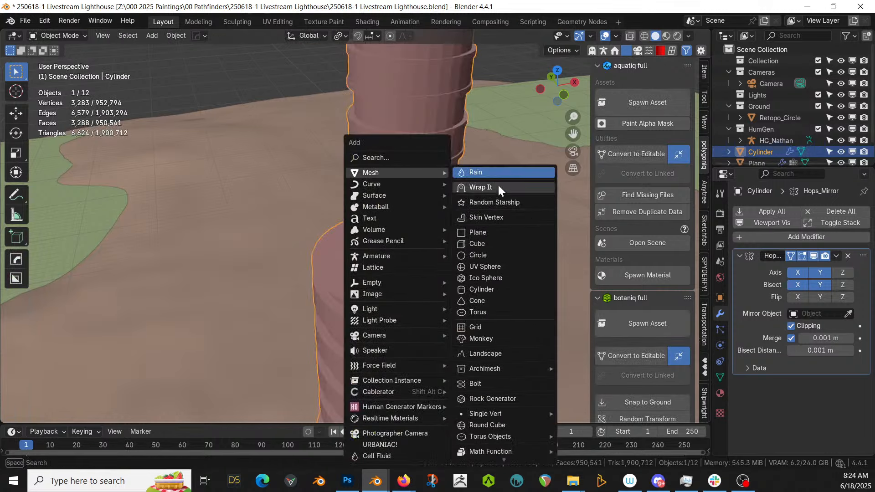
left_click(487, 242)
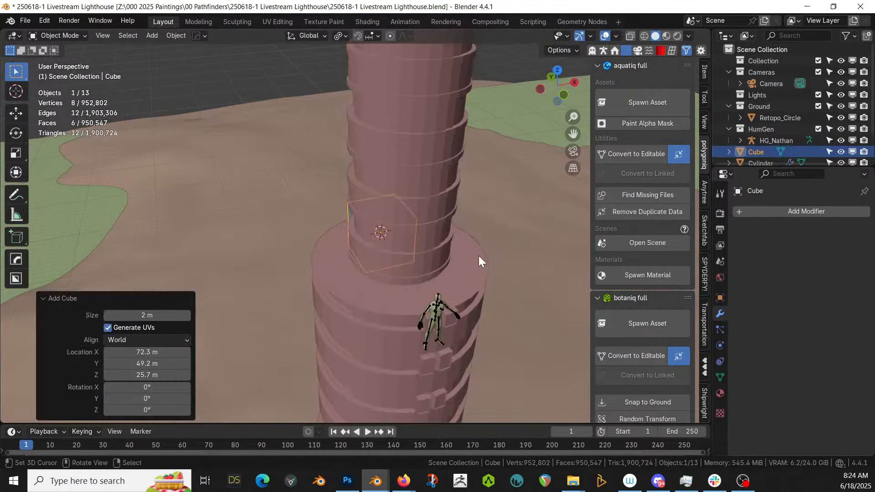
middle_click_drag(478, 255, 618, 240)
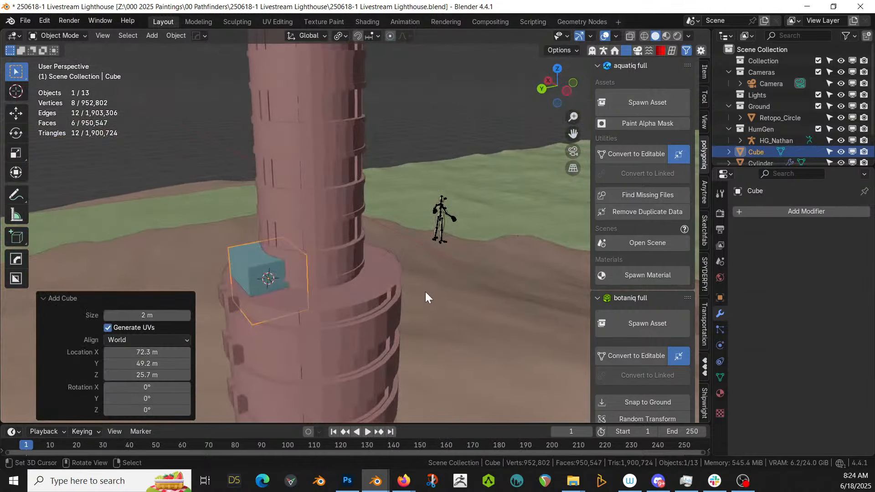
Frame the new cube and raise it 1 m along Z so it stands on the ledge
key("KP_Decimal")
middle_click_drag(404, 299, 410, 313)
scroll(413, 307, "down", 3)
type("g")
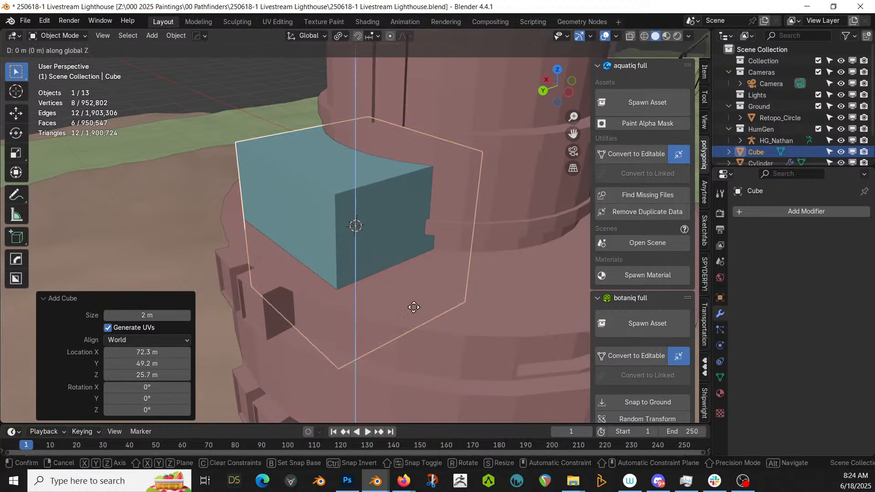
type("z1")
key("Return")
mouse_move(414, 307)
middle_mouse_down()
mouse_move(453, 274)
mouse_move(398, 308)
middle_mouse_up()
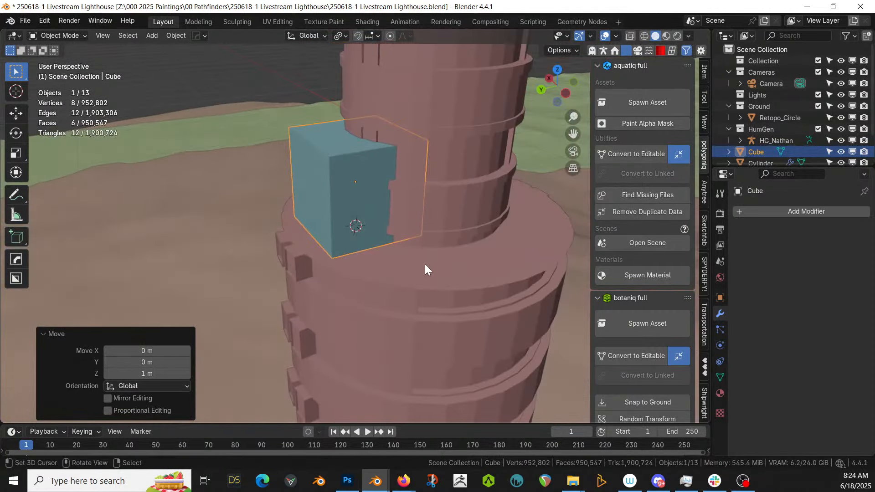
Activate the combined Transform tool and scale the cube along Y to about 0.189, making a thin door-like slab
left_click(17, 172)
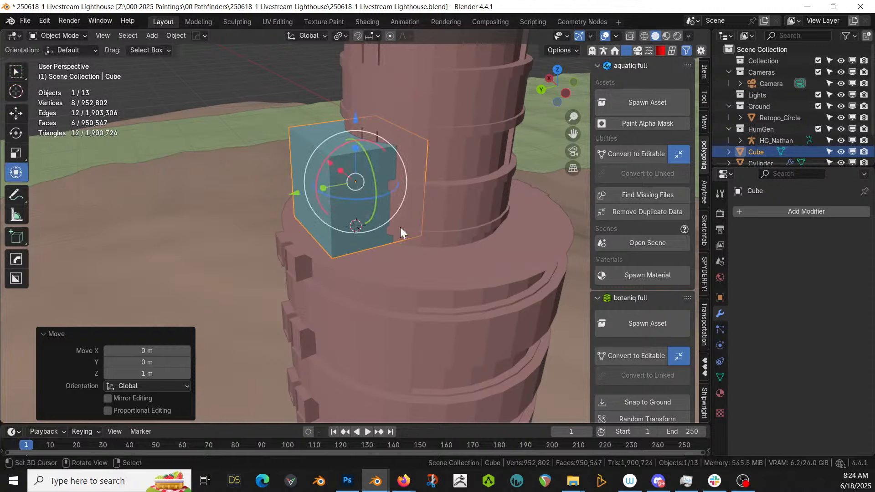
key("s")
key("y")
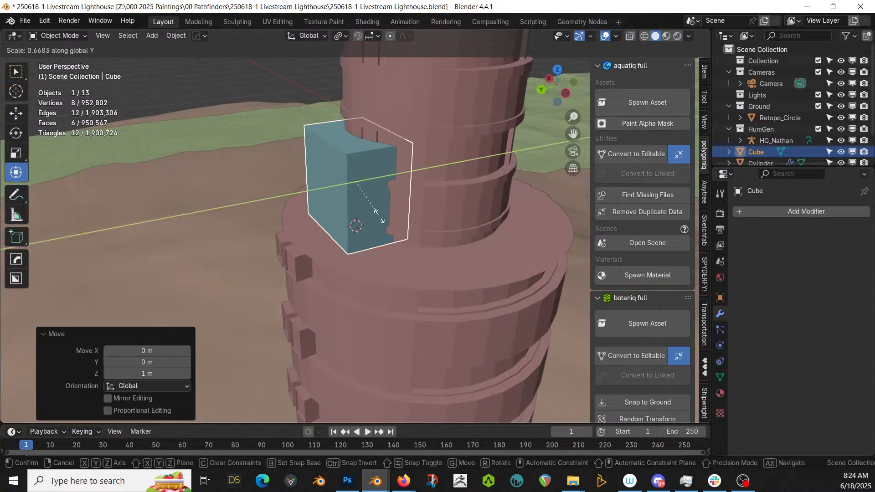
left_click(350, 188)
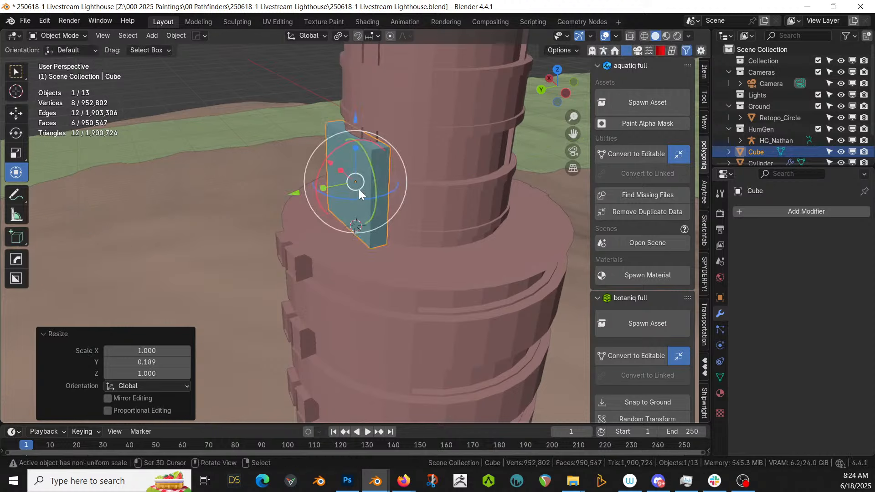
middle_click_drag(359, 188, 401, 203)
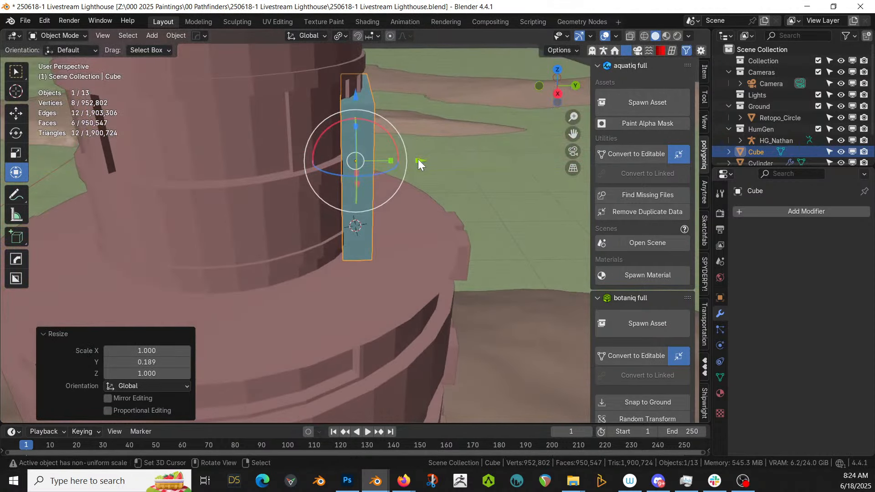
Move the door slab about -0.169 m along Y toward the tower and scale it along X to about 0.615
left_click_drag(419, 163, 405, 157)
middle_click_drag(405, 157, 217, 160)
middle_click_drag(332, 164, 428, 248)
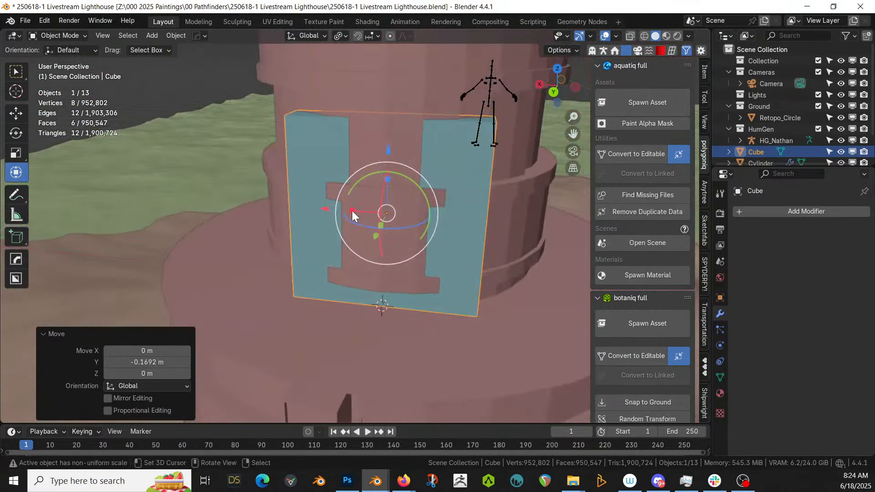
key("s")
key("x")
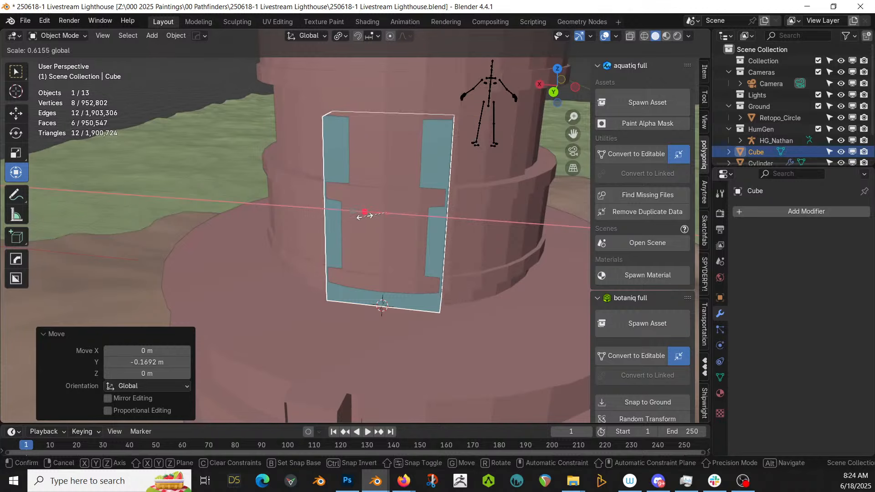
left_click(364, 215)
Extrude the slab's outward-facing front face by about 0.11 m and return to Object Mode
middle_click_drag(365, 216, 387, 242)
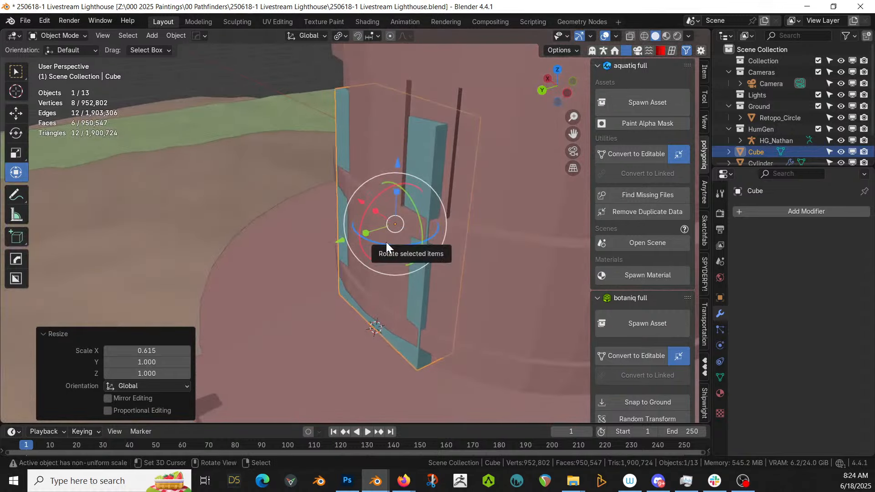
key("Tab")
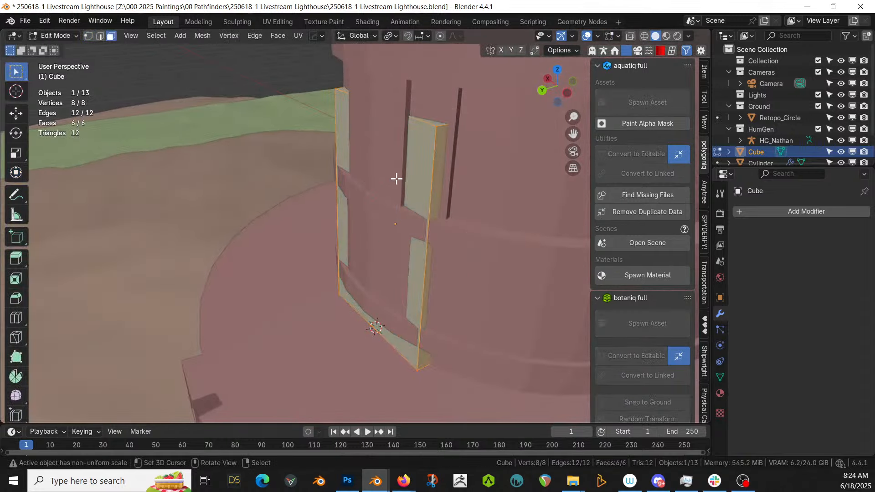
left_click(397, 179)
key("e")
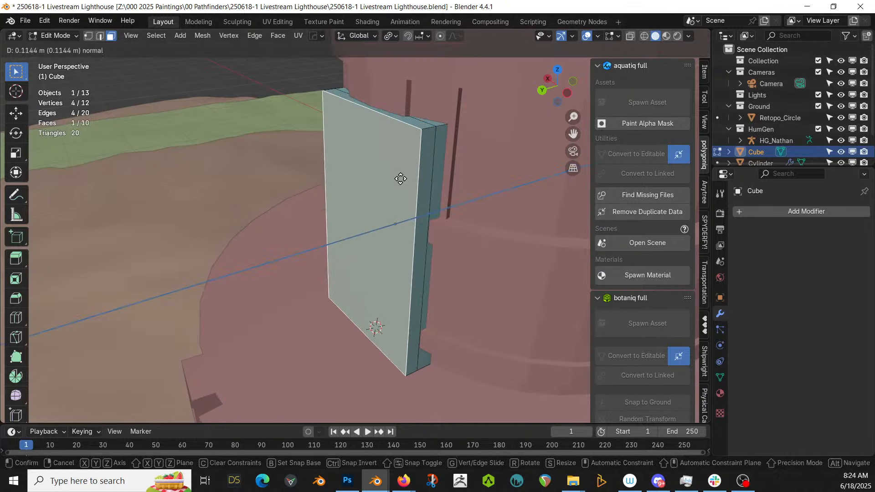
left_click(399, 178)
key("Tab")
Link the tower's materials to the door block with the tower as the active object
scroll(399, 179, "down", 3)
middle_click_drag(399, 179, 482, 171)
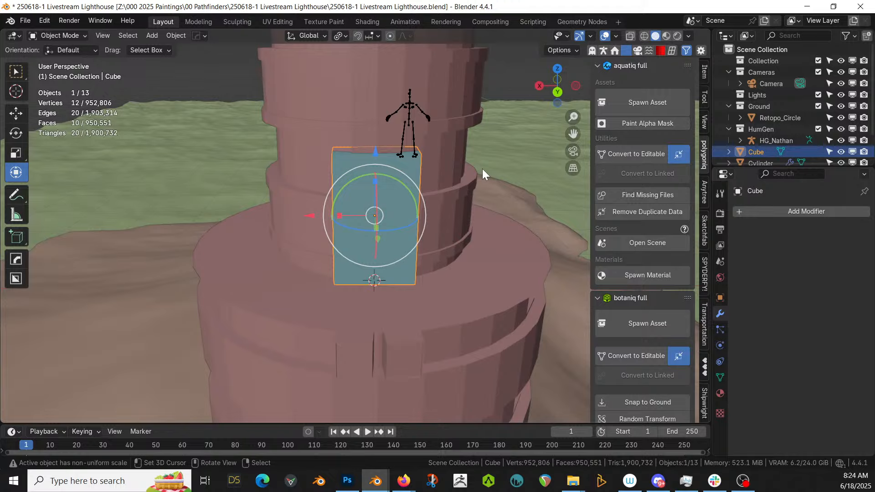
left_click(302, 136, "shift")
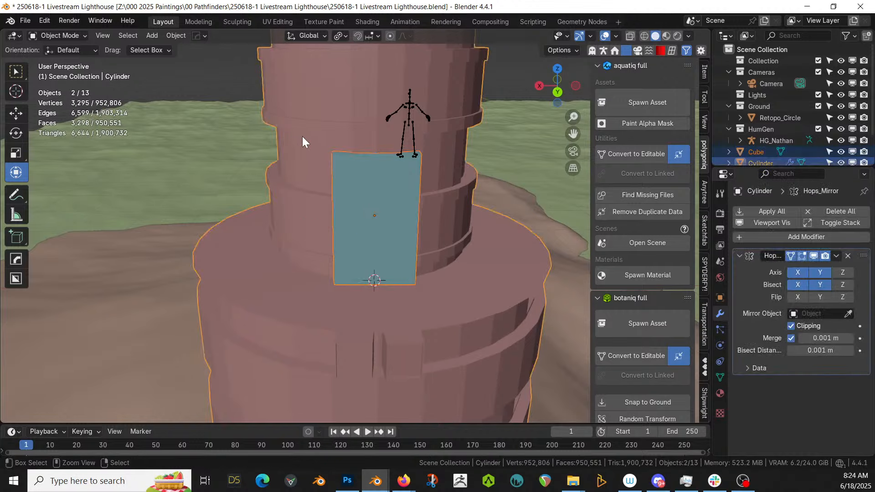
key("ctrl+l")
mouse_move(302, 135)
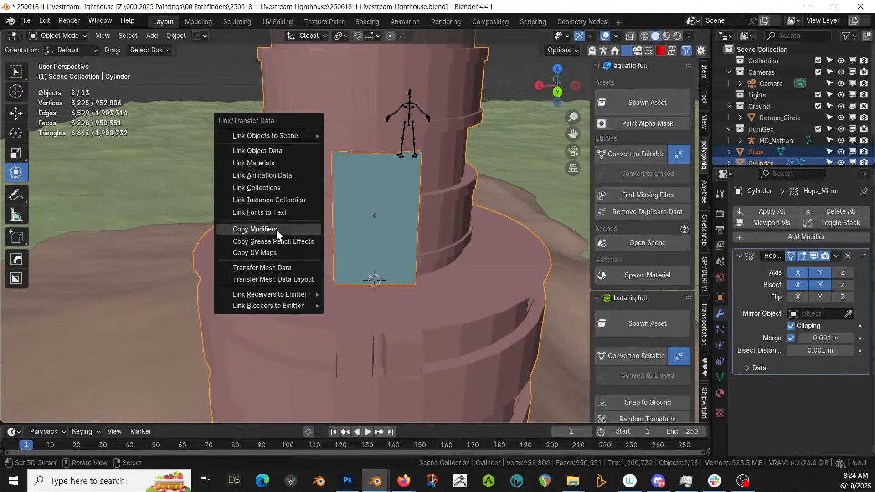
left_click(280, 163)
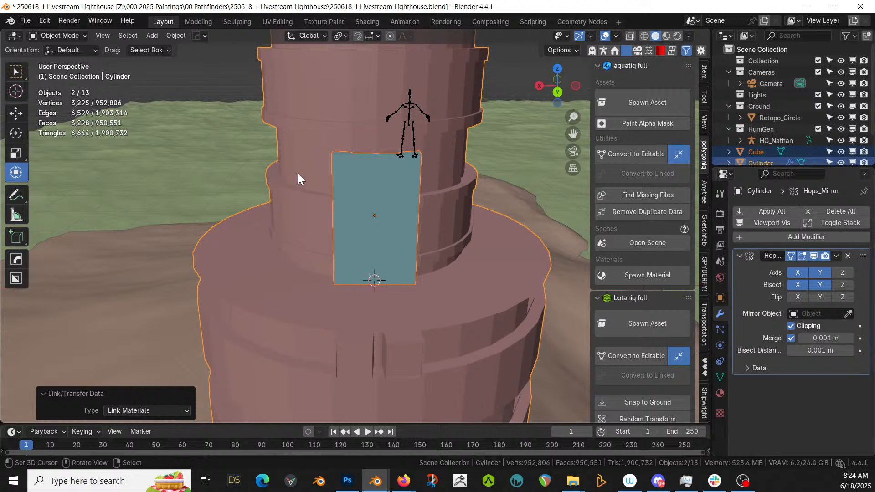
Unwrap all of the door block's faces with Cube Projection and show the scene in rendered shading
left_click(357, 188)
left_click(357, 188)
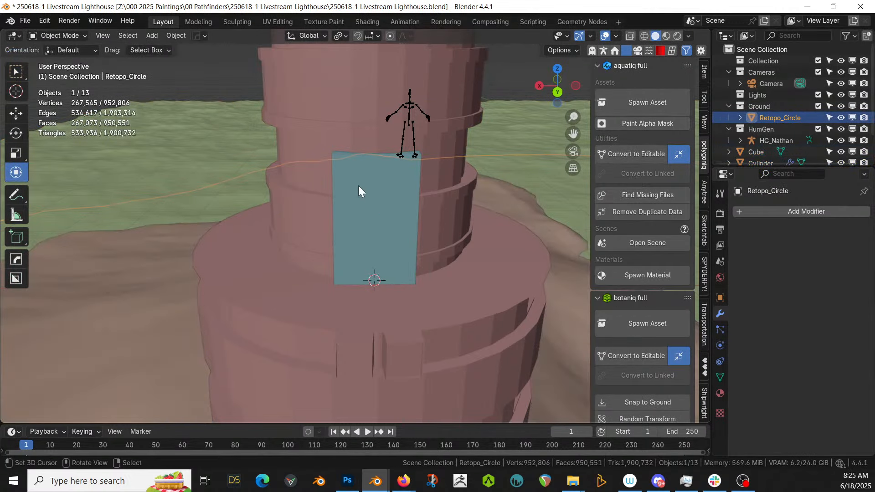
left_click(358, 185)
key("Tab")
key("u")
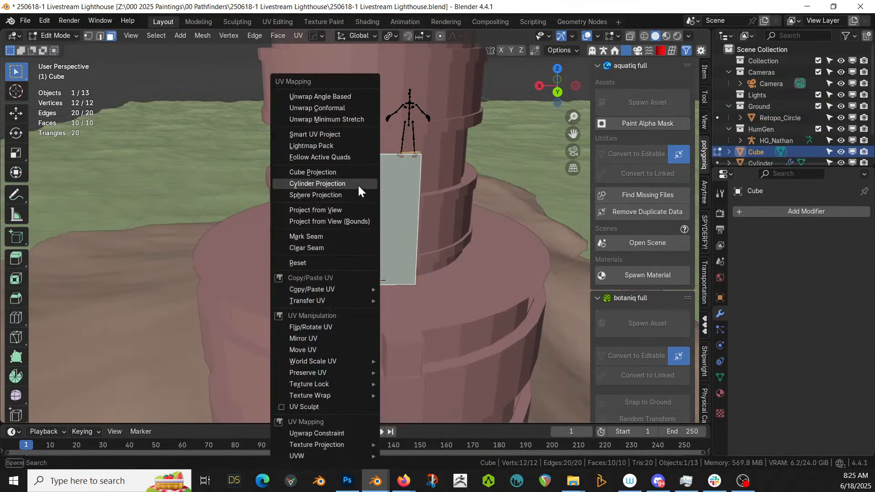
left_click(332, 171)
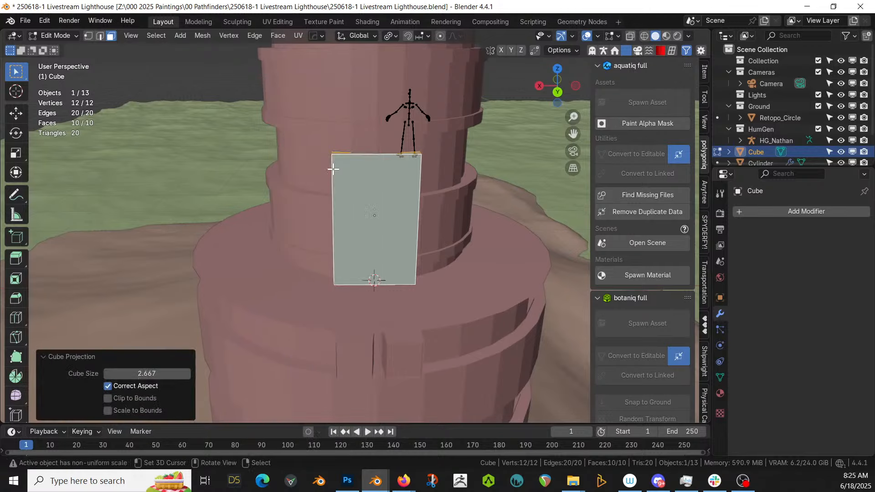
key("Tab")
key("z")
key("8")
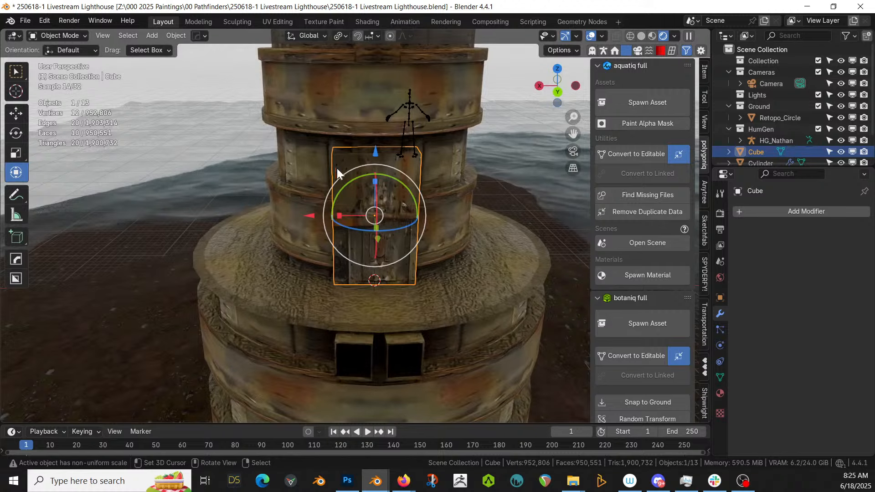
middle_click_drag(396, 160, 319, 150)
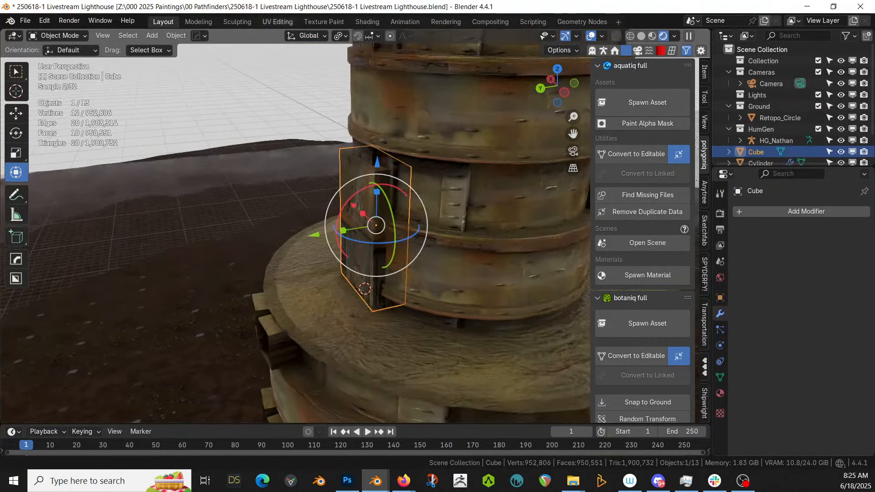
Switch to the UV Editing workspace and select the door block's front face
left_click(274, 21)
scroll(243, 263, "up", 1)
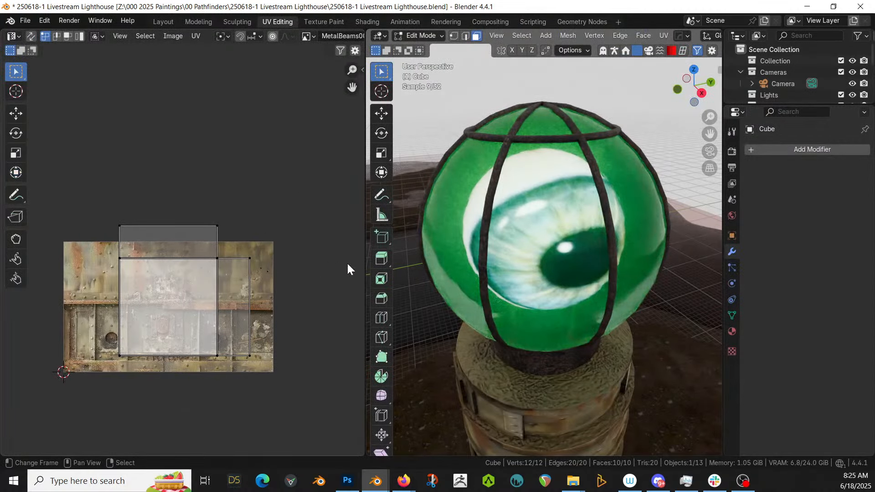
middle_click_drag(400, 269, 541, 137)
scroll(538, 176, "down", 6)
middle_click_drag(520, 283, 602, 291)
middle_click_drag(596, 351, 558, 250, "shift")
left_click(494, 297)
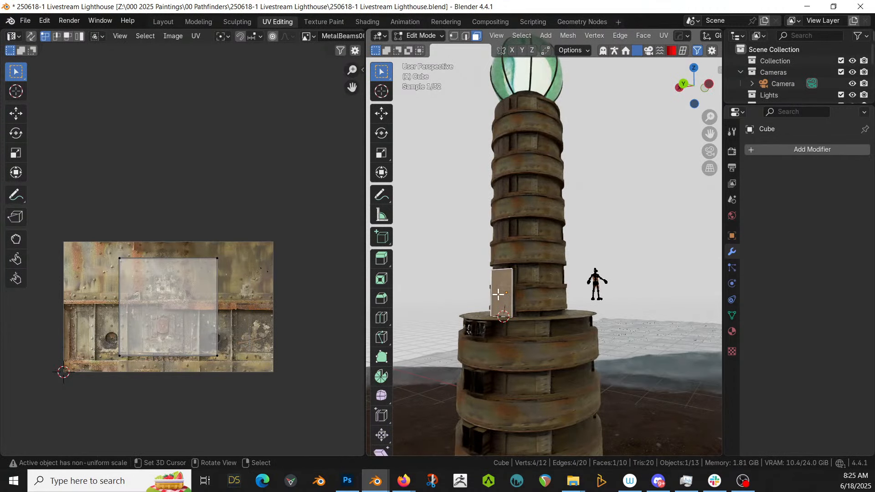
Scale the front face's UV island along X to about 0.45 and center it over the riveted oval plate column
scroll(258, 305, "up", 2)
middle_click_drag(258, 305, 307, 232)
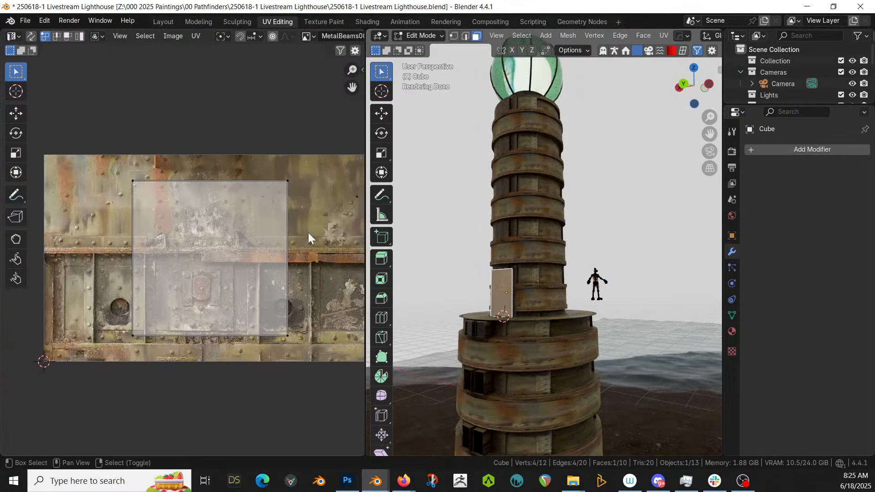
left_click(229, 256)
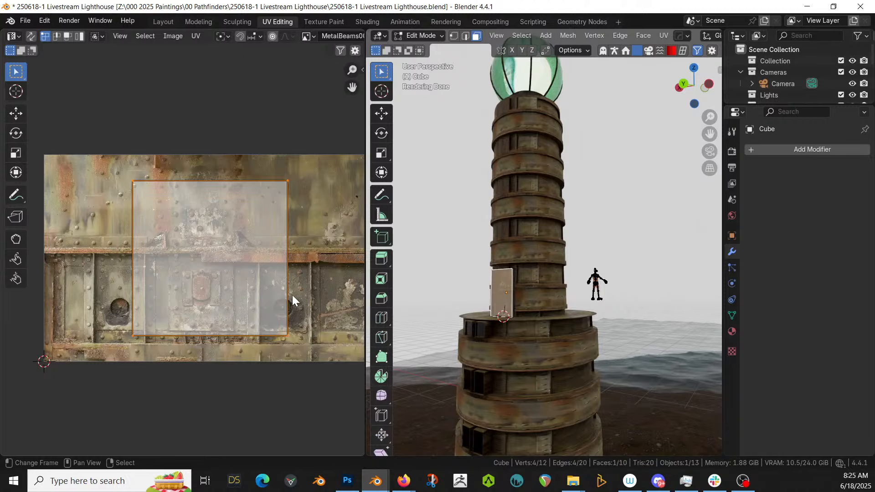
key("s")
key("x")
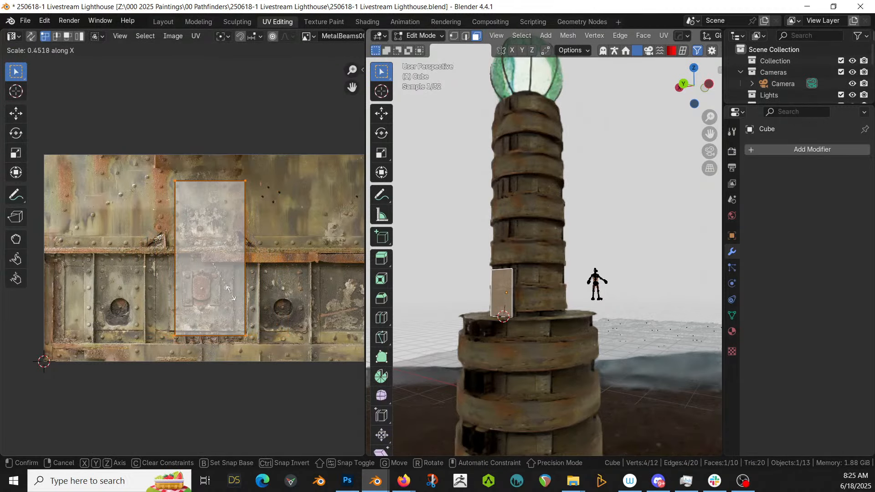
left_click(231, 295)
key("g")
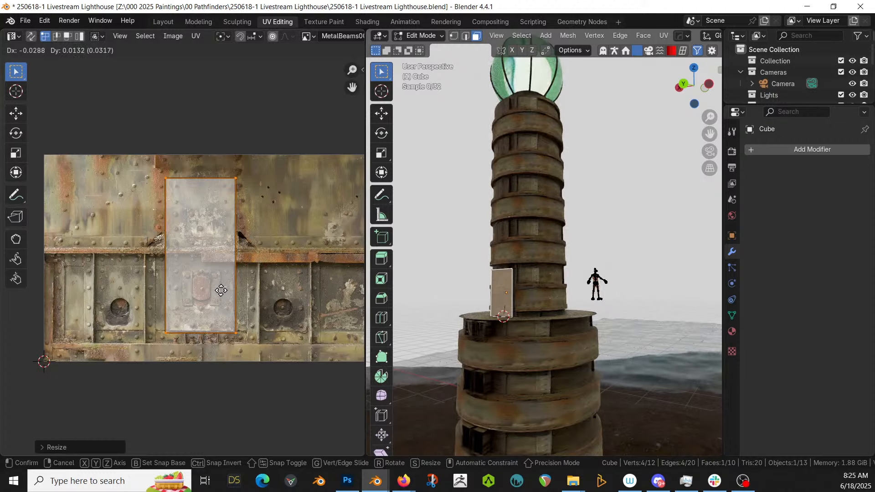
left_click(221, 290)
Lower the UV island's upper edge by about 0.41 along Y to just beneath the rusty horizontal beam
key("2")
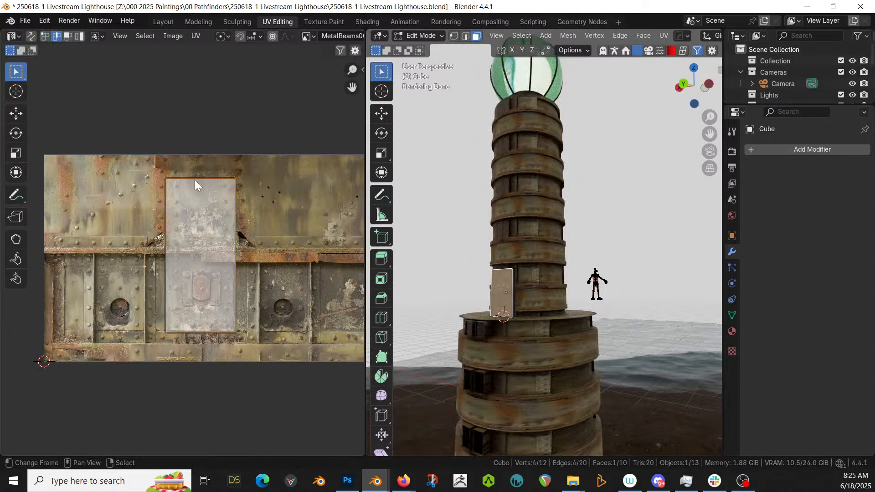
key("g")
key("y")
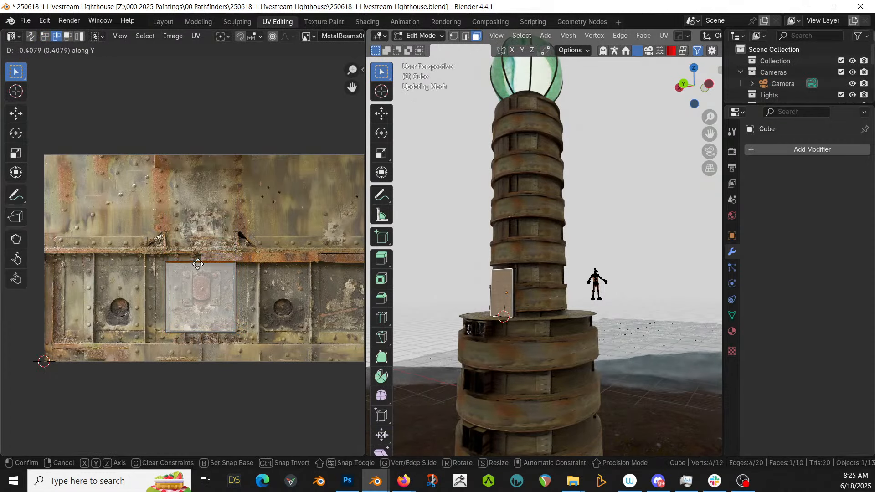
left_click(197, 267)
Narrow the front face's UV island along X so it closely frames the rusted oval plate
scroll(474, 257, "up", 5)
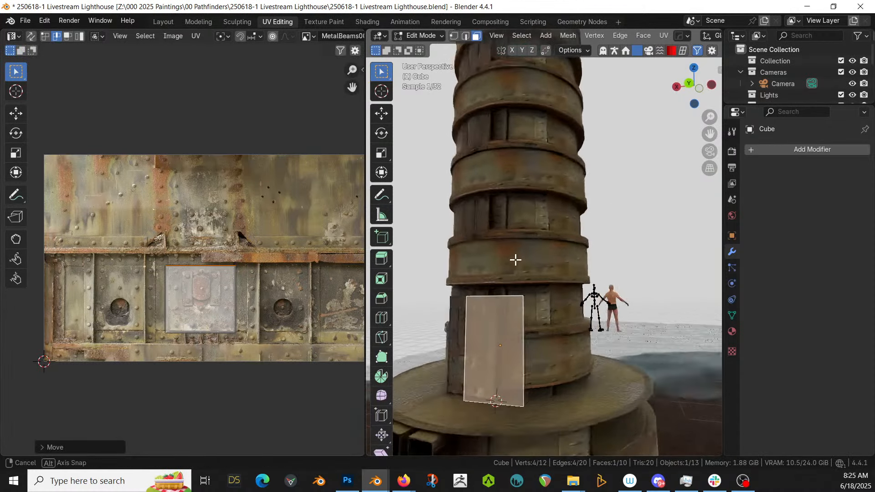
middle_click_drag(504, 278, 558, 191, "shift")
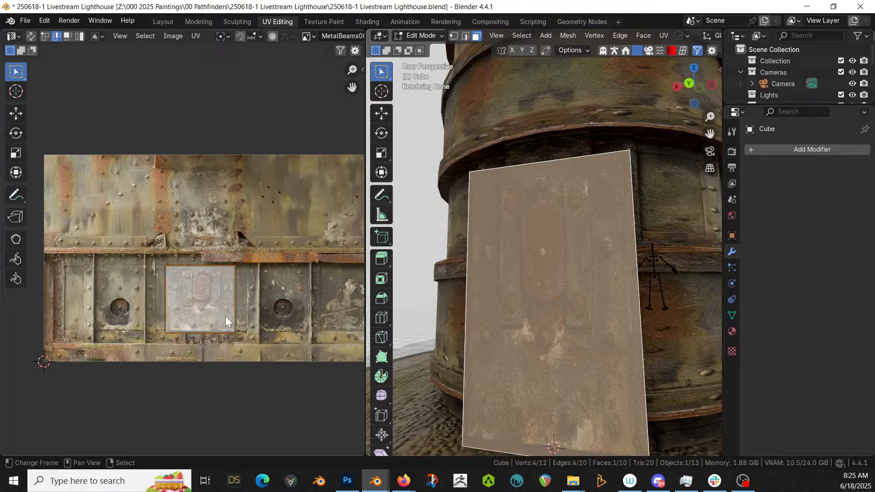
key("s")
key("x")
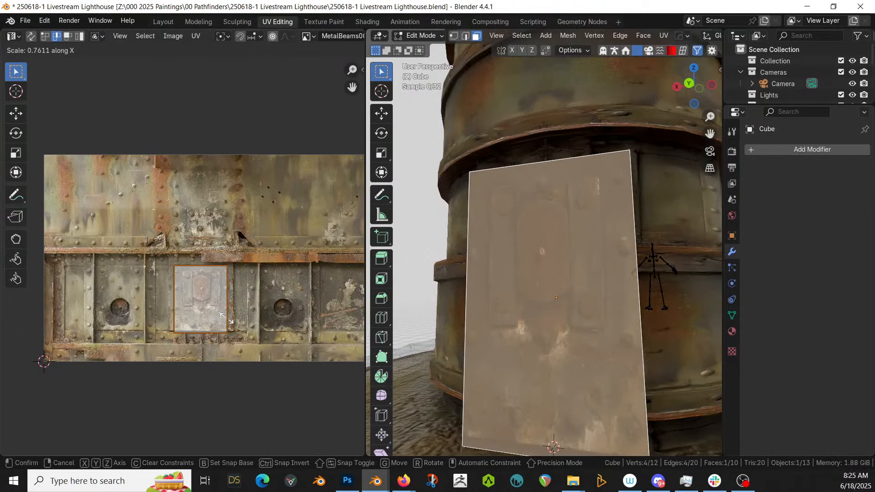
left_click(218, 318)
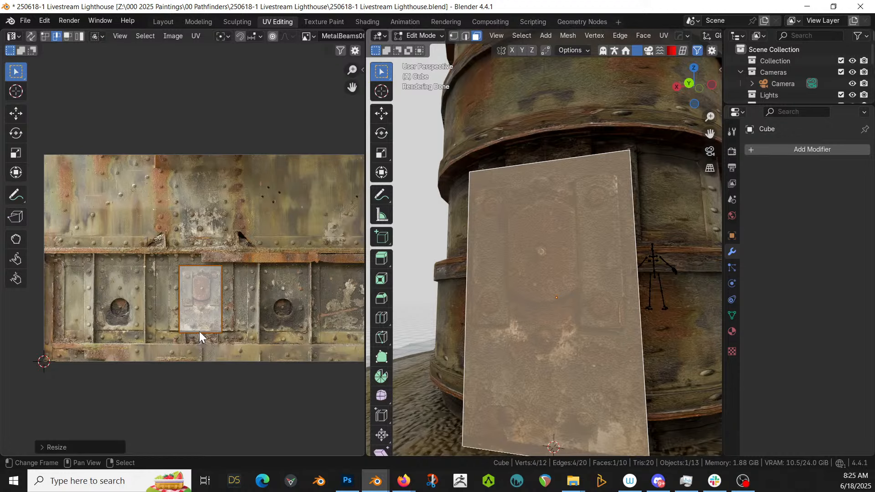
Raise the UV island's lower edge by about 0.12 along Y to just below the oval plate and return to Object Mode
key("g")
key("y")
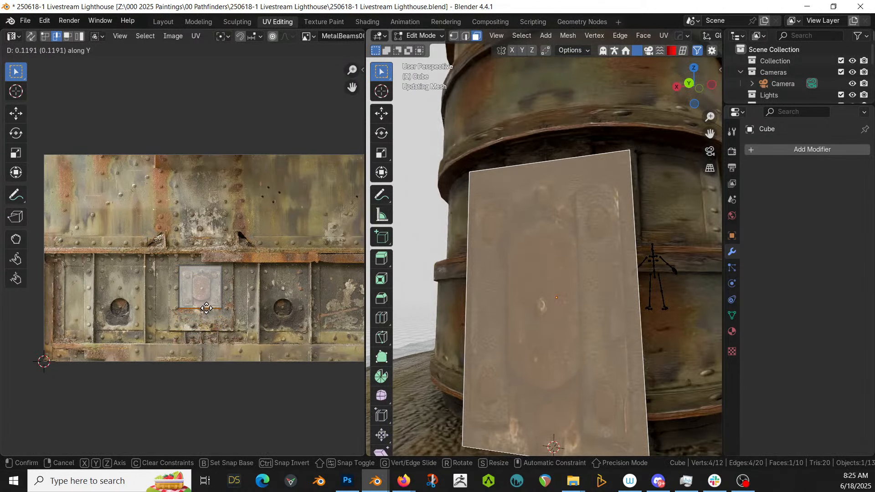
left_click(205, 306)
middle_click_drag(465, 262, 553, 247)
scroll(443, 287, "down", 3)
key("Tab")
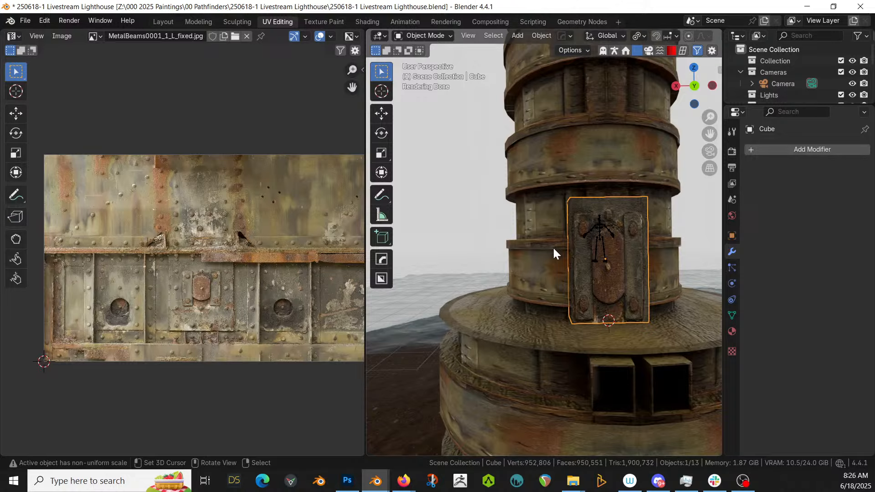
Isolate the door block in local view to inspect its front texture
scroll(505, 241, "up", 7)
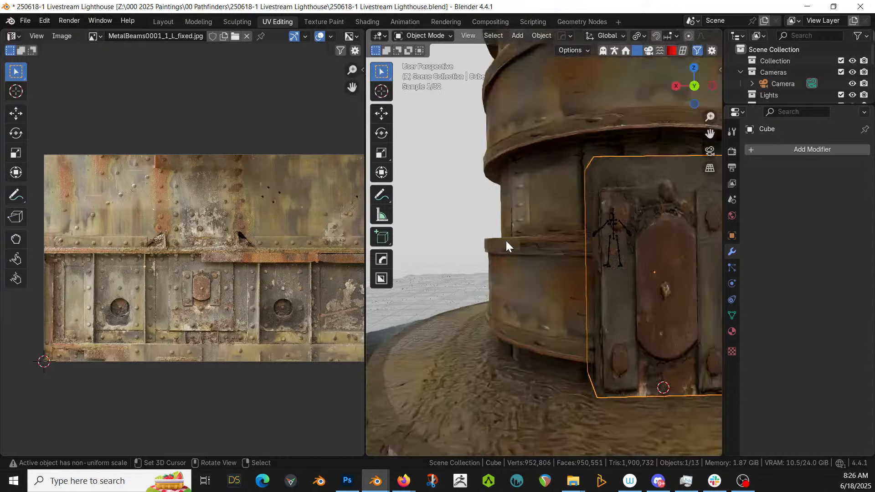
key("KP_Divide")
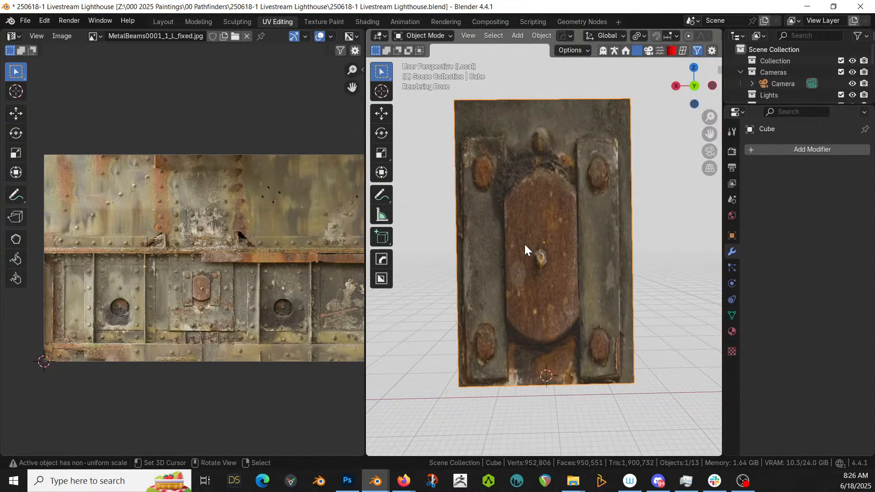
middle_click_drag(524, 244, 553, 245)
mouse_move(565, 244)
middle_mouse_down()
mouse_move(564, 264)
mouse_move(560, 254)
middle_mouse_up()
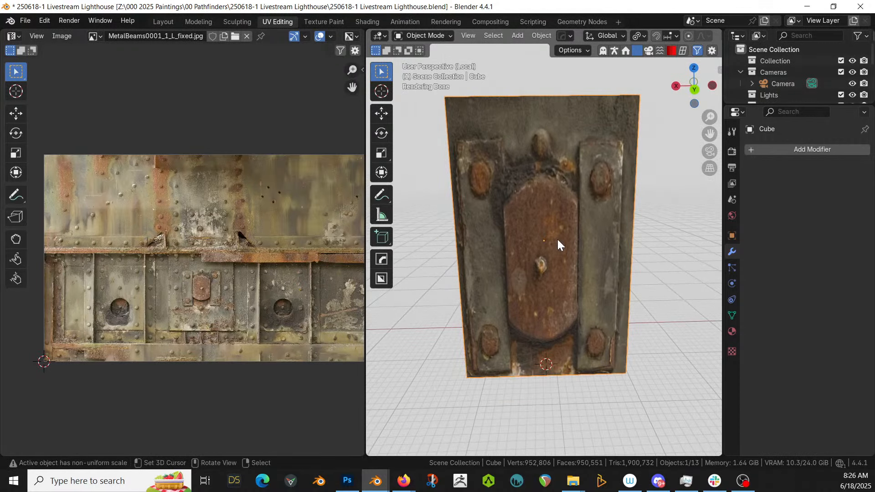
Shift the left edge of the front face's UV island inward by about 0.005 along X
key("Tab")
scroll(328, 281, "up", 6)
scroll(316, 303, "up", 2)
middle_click_drag(316, 303, 242, 202)
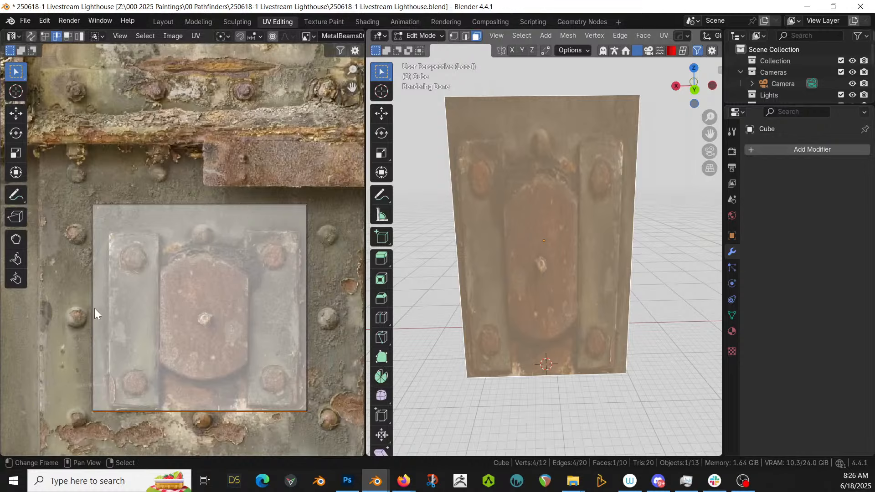
key("g")
key("x")
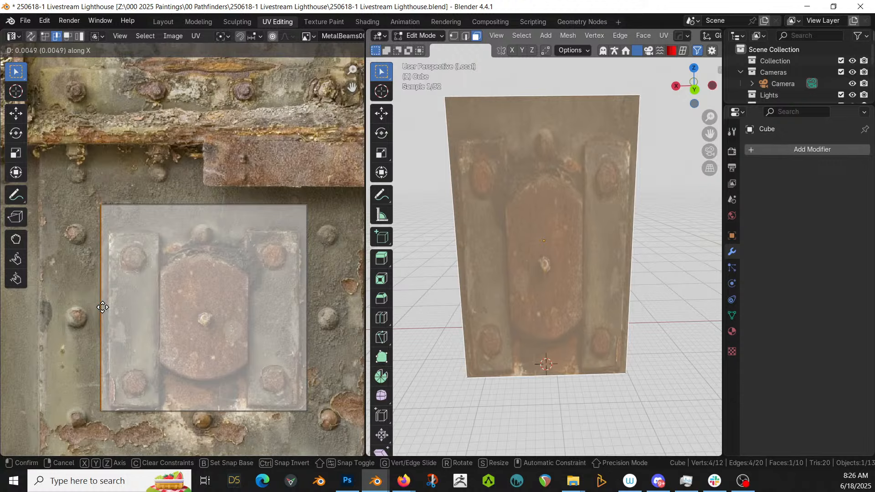
left_click(101, 308)
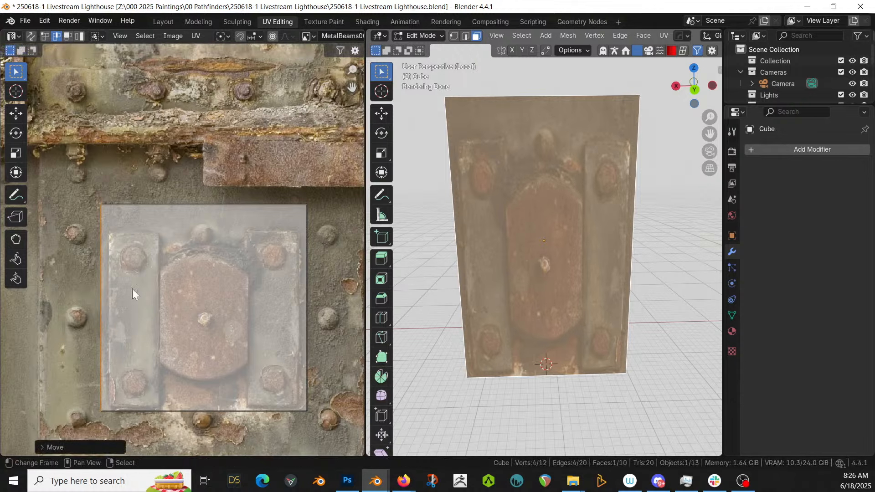
Lower the upper edge of the front face's UV island by about 0.014 along Y
left_click(206, 204)
key("g")
key("y")
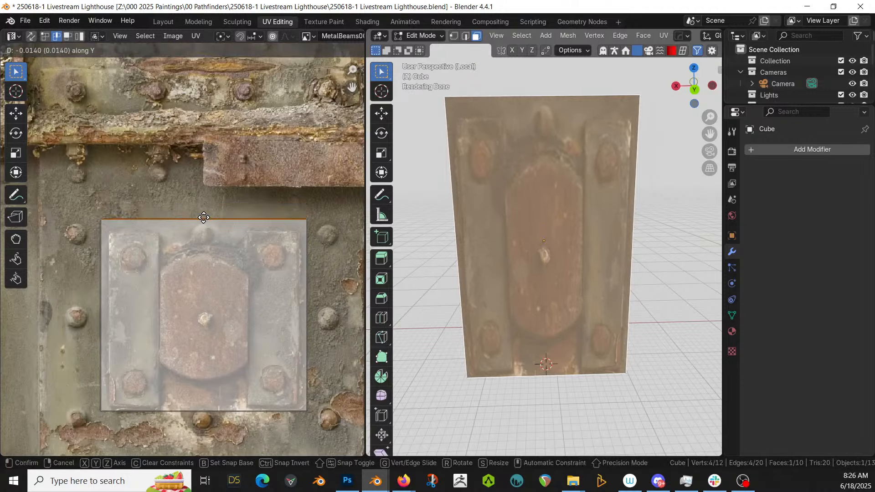
left_click(204, 217)
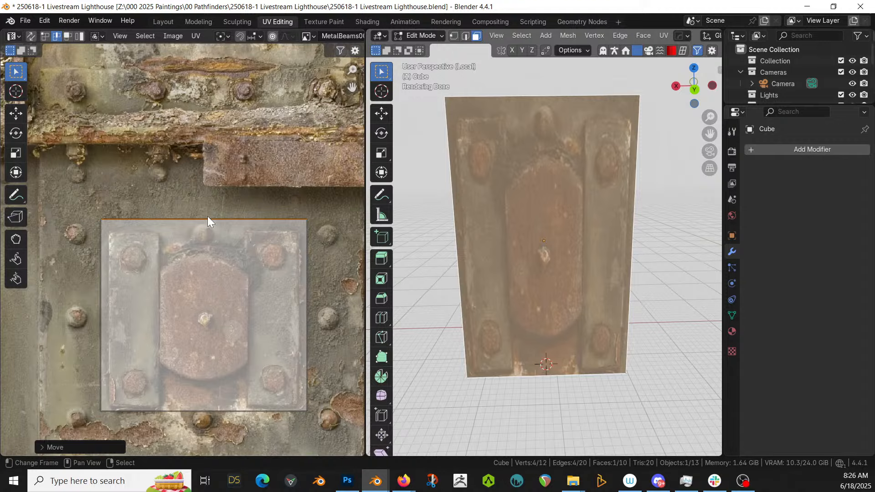
Knife-cut the outline of the rusted oval plate into the door's front face from the back orthographic view
middle_click_drag(504, 287, 506, 261)
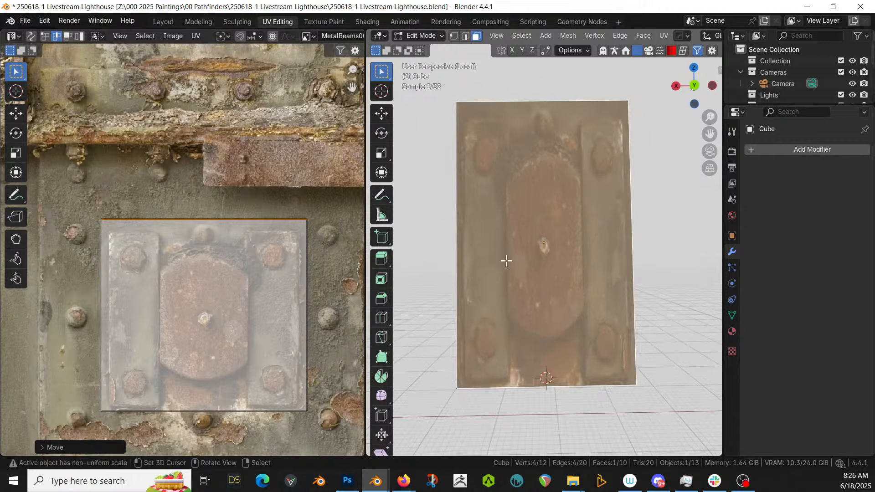
key("KP_1")
key("KP_3")
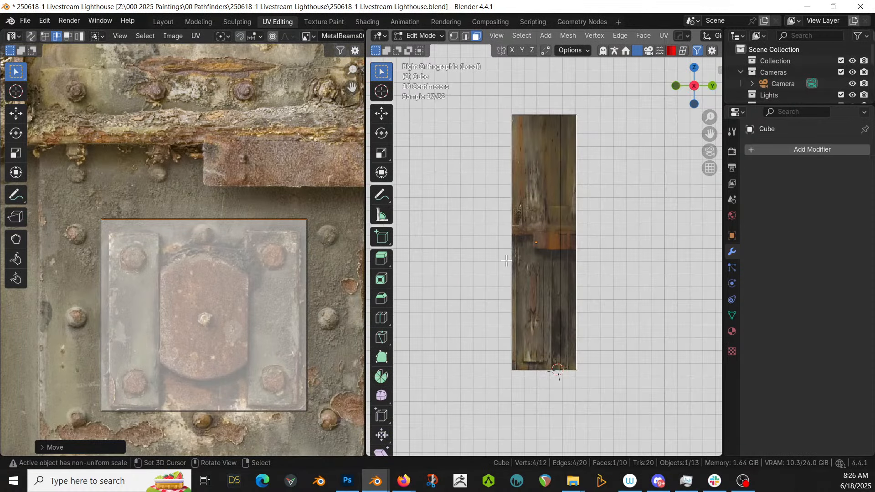
key("KP_1")
key("ctrl+KP_1")
scroll(506, 260, "up", 3)
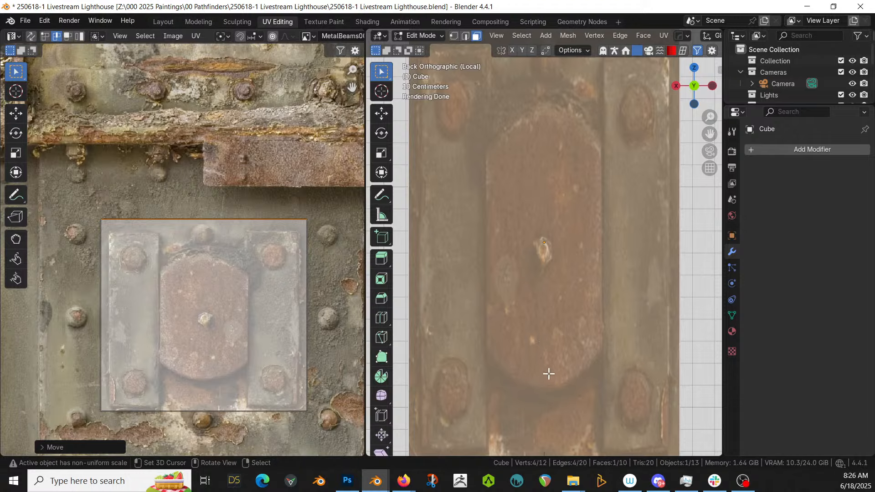
key("k")
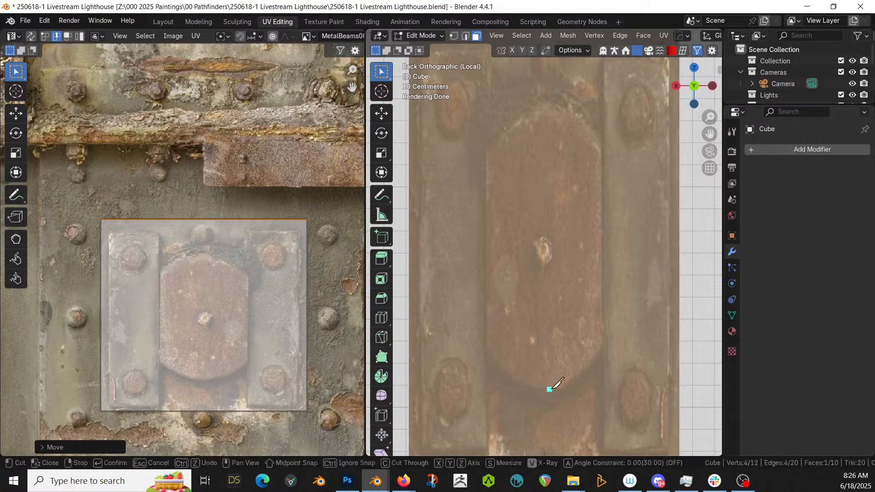
left_click(549, 390)
left_click(593, 361)
left_click(603, 349)
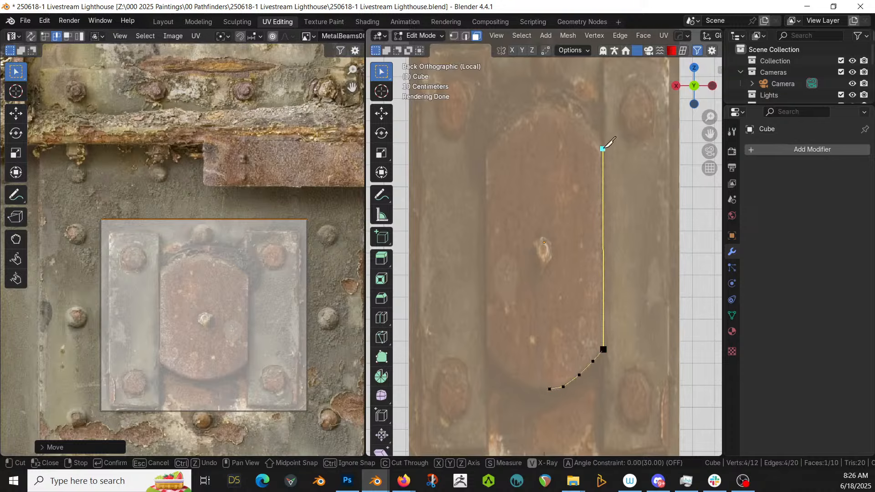
left_click(602, 148)
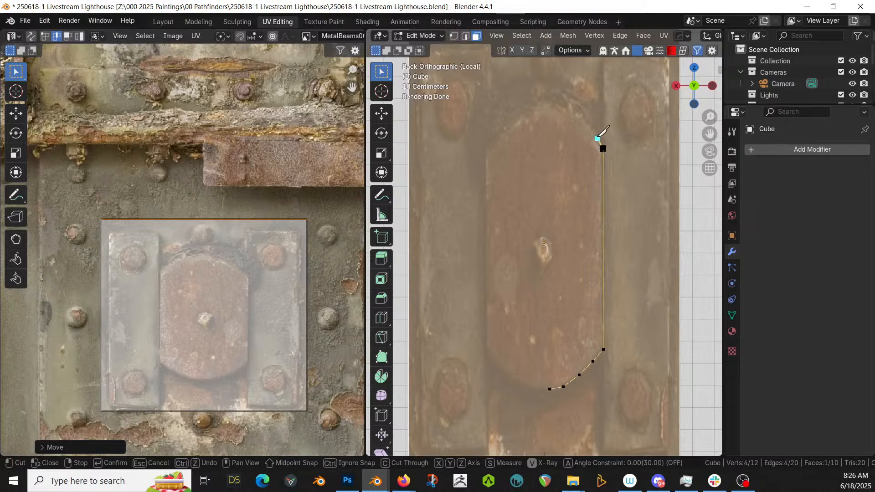
left_click(575, 119)
left_click(561, 110)
left_click(548, 103)
left_click(535, 103)
left_click(486, 148)
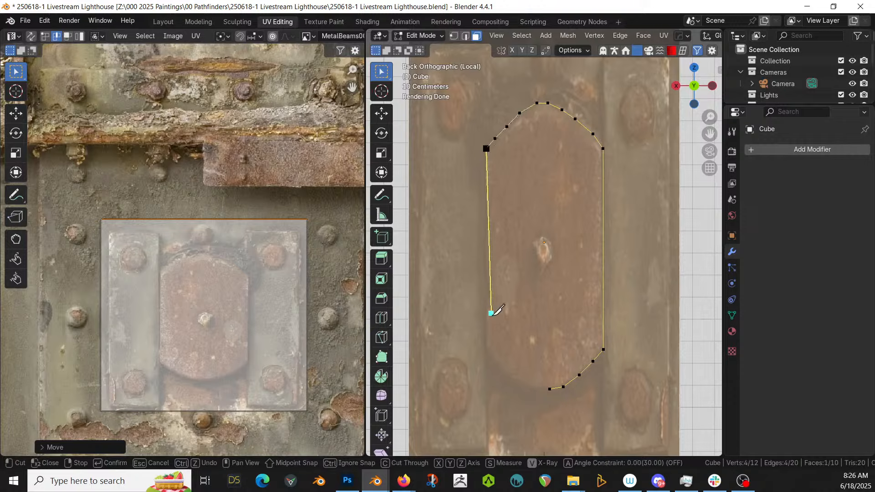
left_click(495, 361)
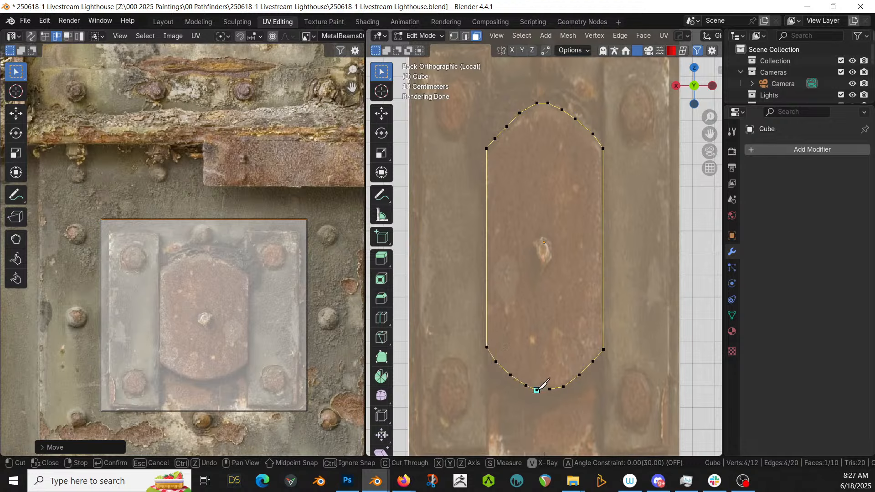
left_click(537, 390)
key("Return")
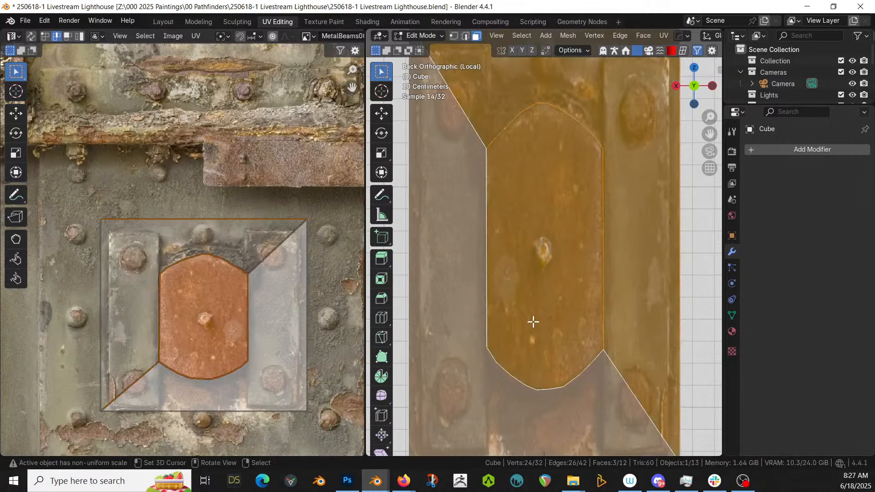
Extrude the oval plate face outward from the door front
middle_click_drag(532, 319, 571, 372)
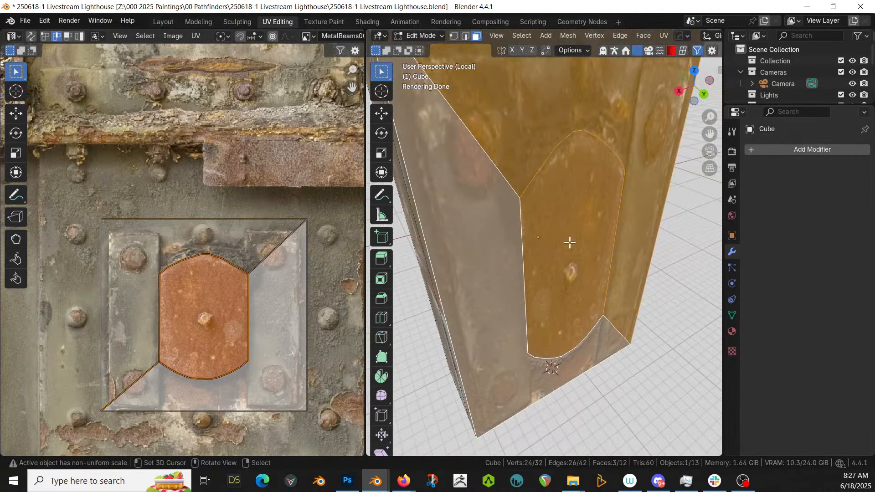
left_click(566, 235)
middle_click_drag(566, 234, 457, 209)
key("e")
left_click(600, 247)
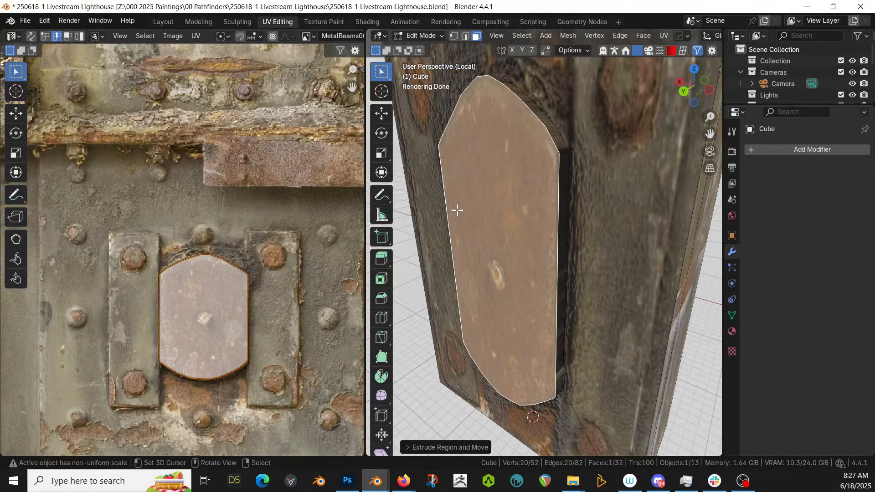
Bevel the raised plate's outer edge by about 0.012 m with 3 segments and return to Object Mode
key("ctrl+b")
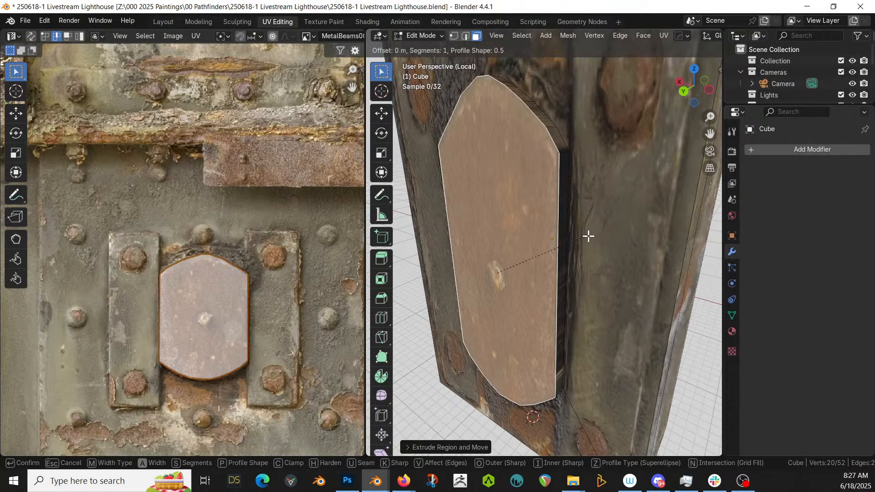
scroll(593, 239, "up", 2)
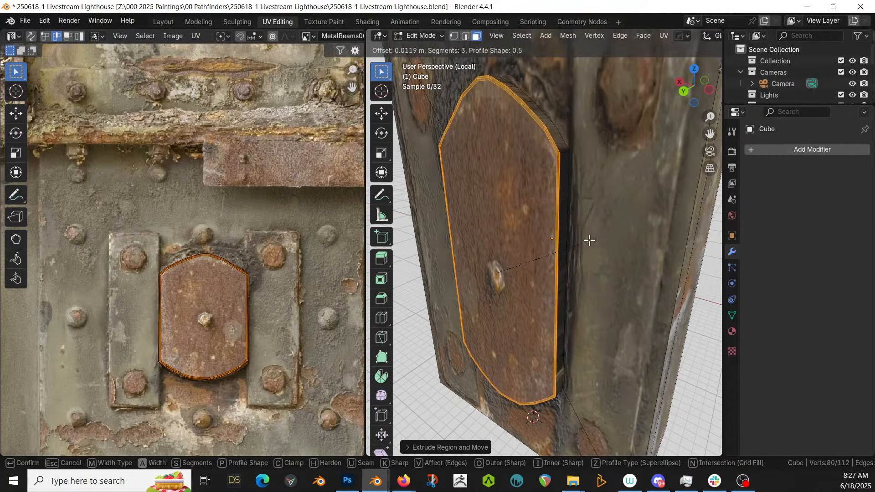
left_click(594, 241)
key("Tab")
Exit local view and inspect the door in place on the lighthouse's upper ledge
middle_click_drag(590, 240, 656, 226)
scroll(638, 234, "down", 6)
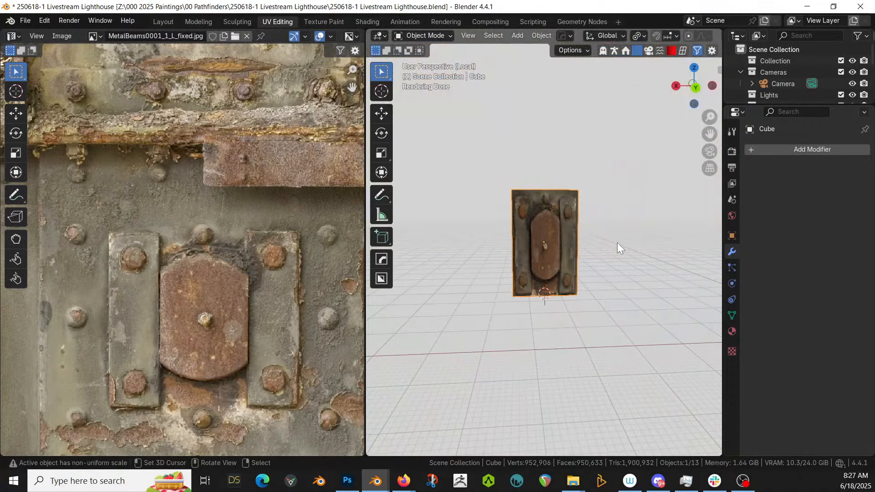
key("KP_Divide")
scroll(617, 242, "down", 10)
middle_click_drag(616, 243, 682, 241)
scroll(677, 239, "up", 4)
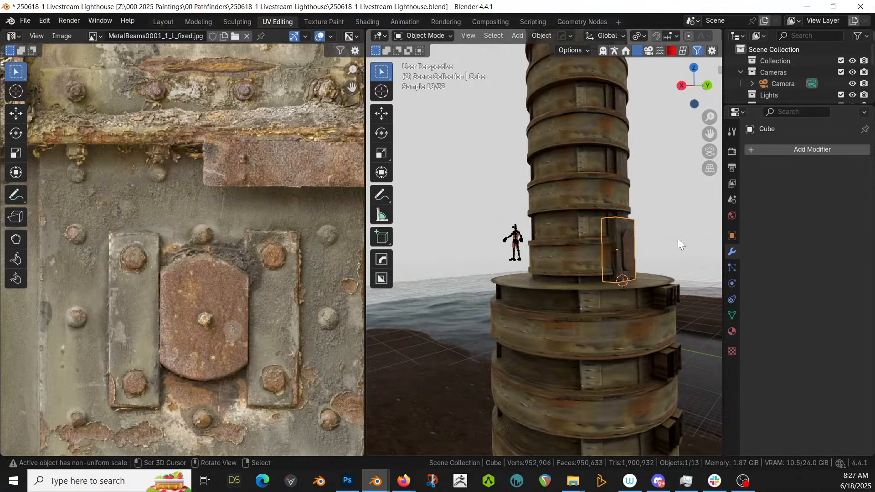
scroll(676, 239, "down", 4)
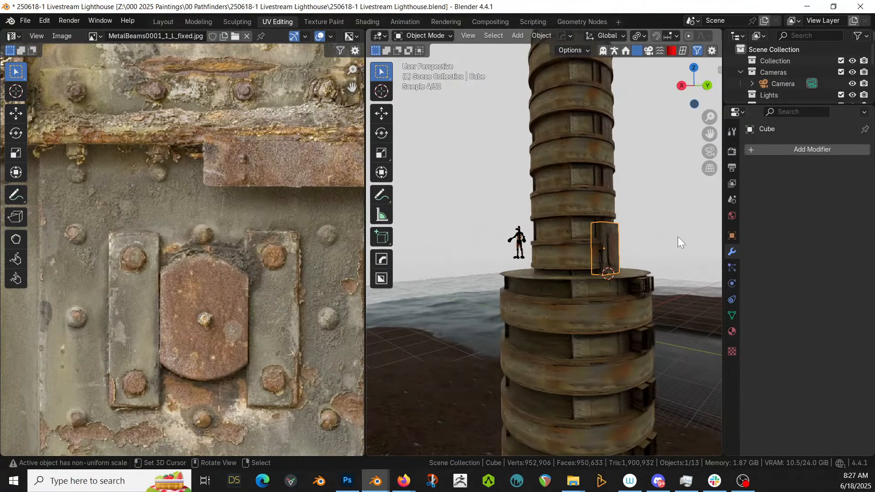
scroll(600, 296, "up", 5)
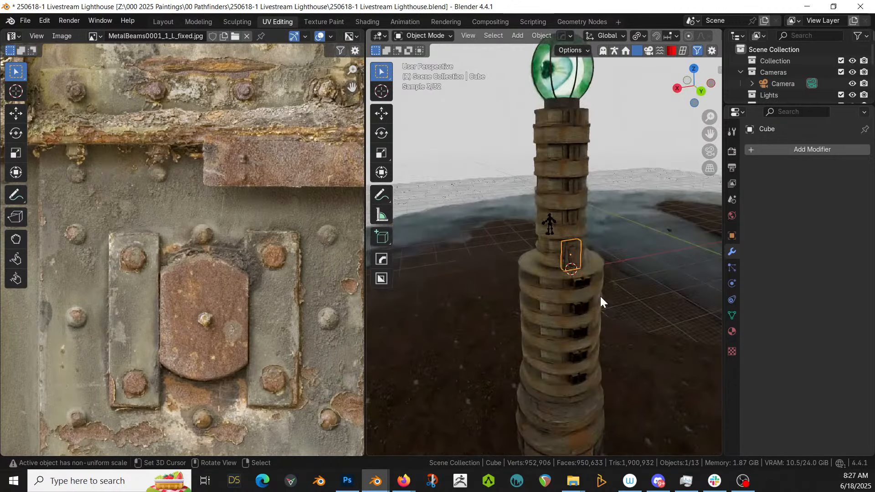
middle_click_drag(598, 296, 523, 296)
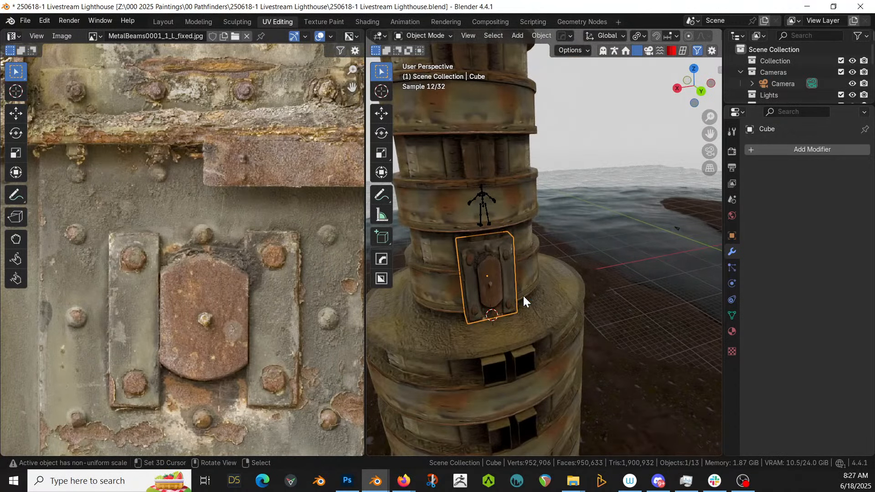
Switch to the Layout workspace and apply the lighthouse tower's mirror modifier
left_click(505, 342)
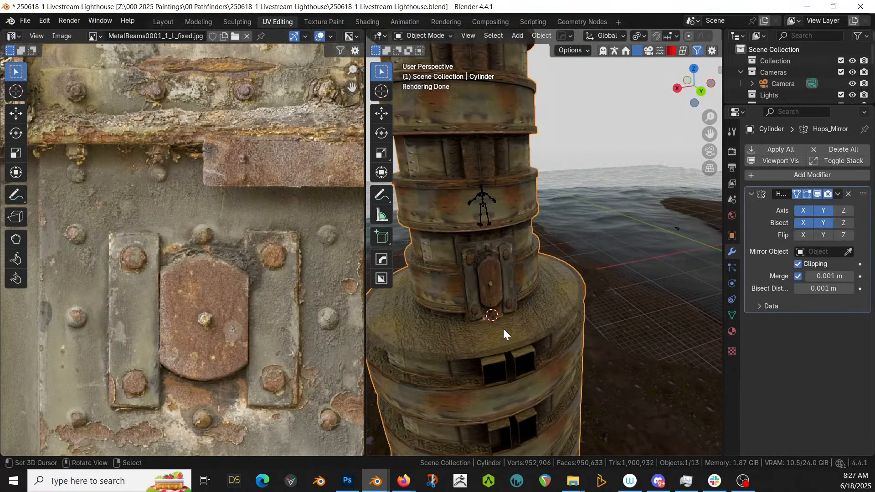
left_click(162, 21)
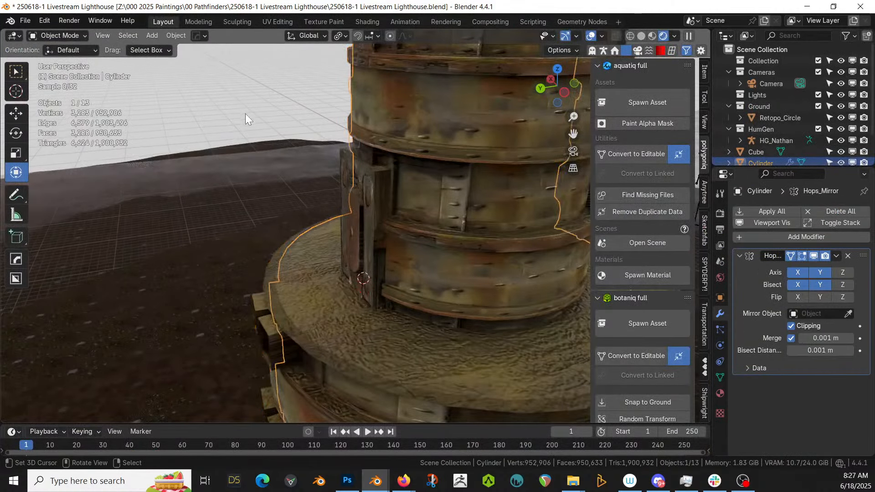
middle_click_drag(371, 248, 400, 275)
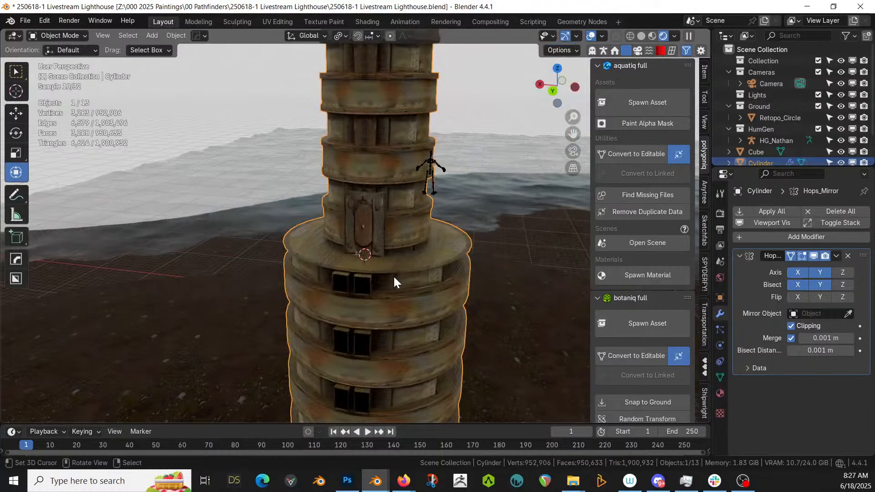
key("Tab")
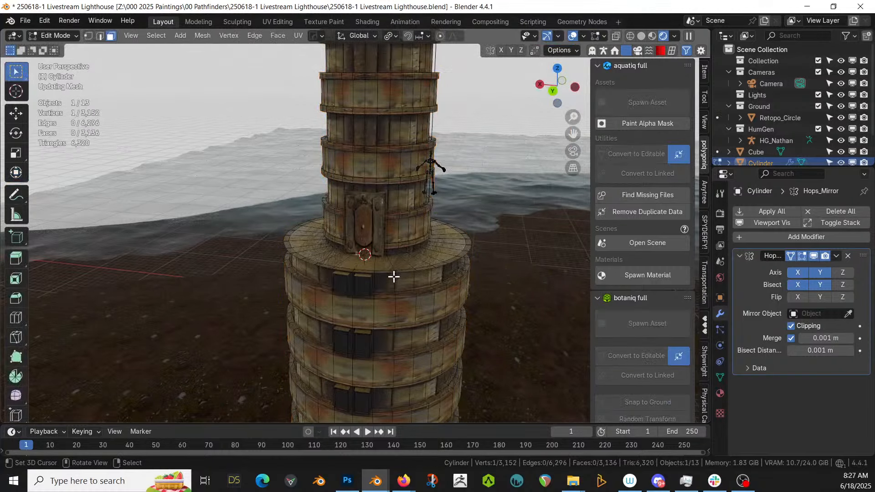
left_click(332, 263)
scroll(335, 276, "up", 2)
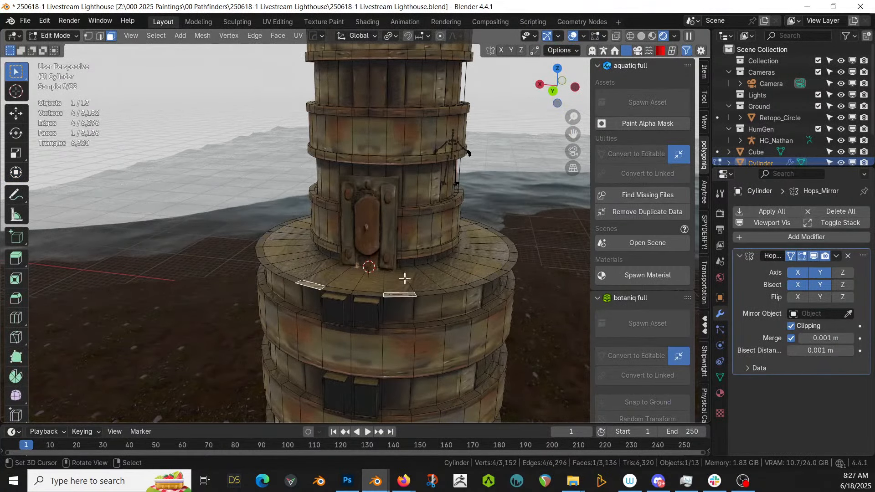
key("Tab")
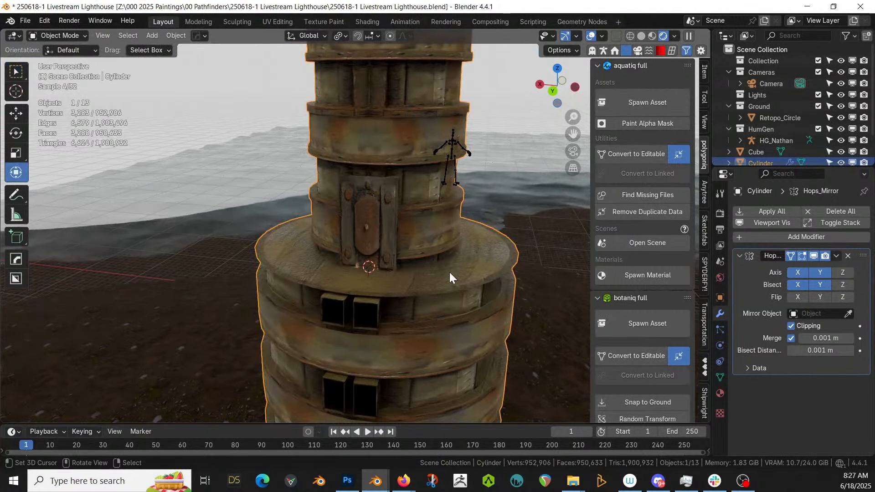
key("ctrl+a")
Extrude the upper ledge's outer edge loop 1.3 m upward along Z to form a railing wall
key("Tab")
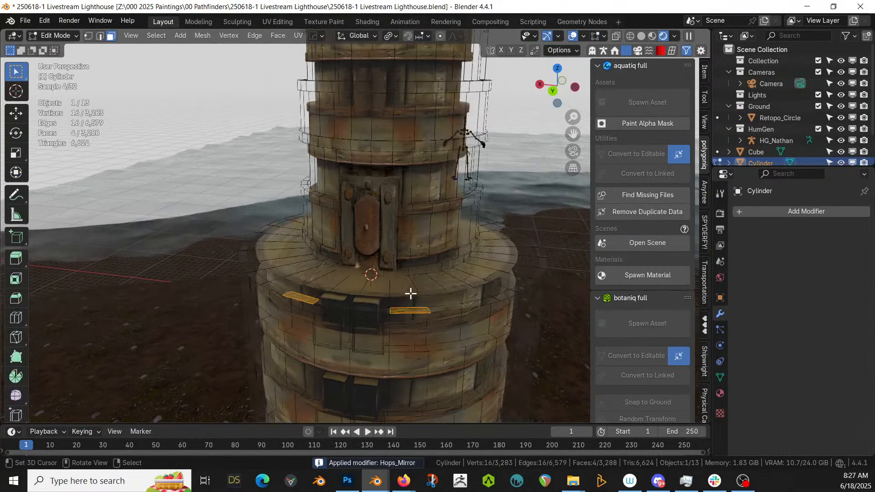
scroll(343, 326, "up", 2)
key("2")
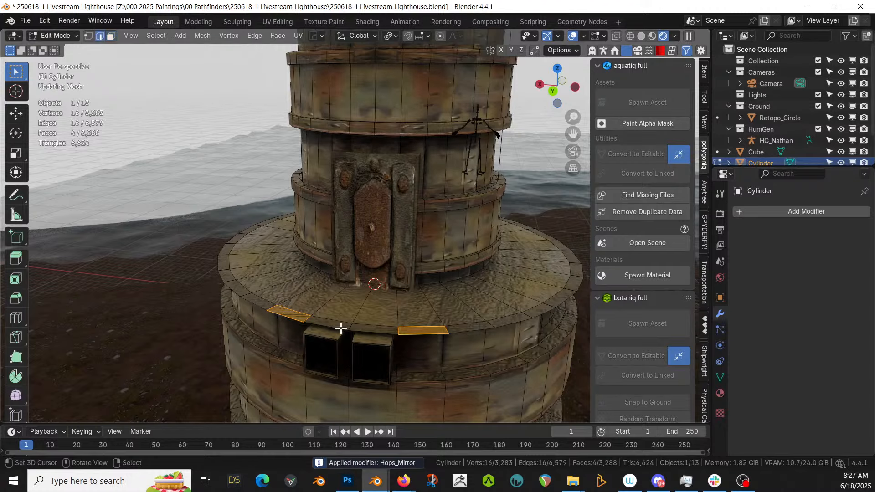
left_click(341, 328, "alt")
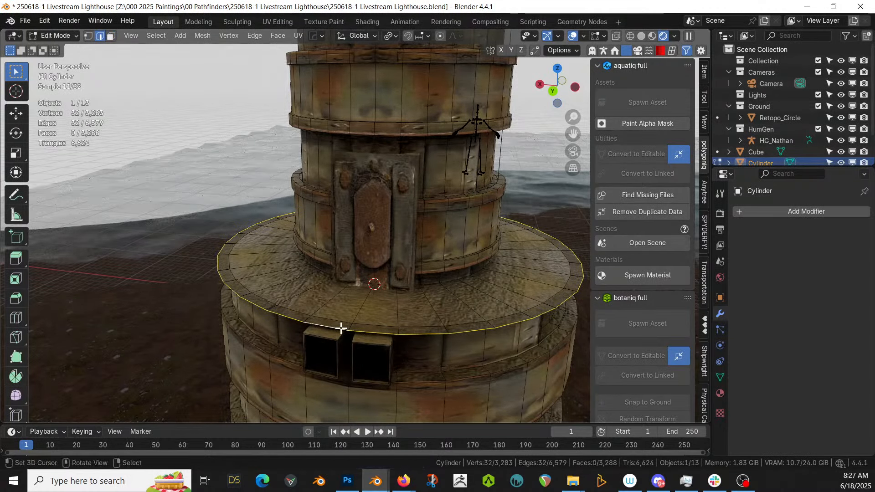
type("ez1.3")
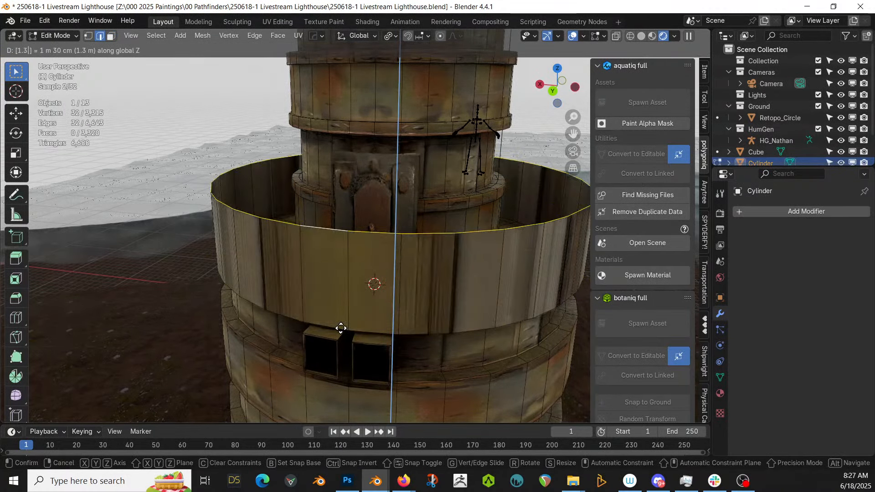
key("Return")
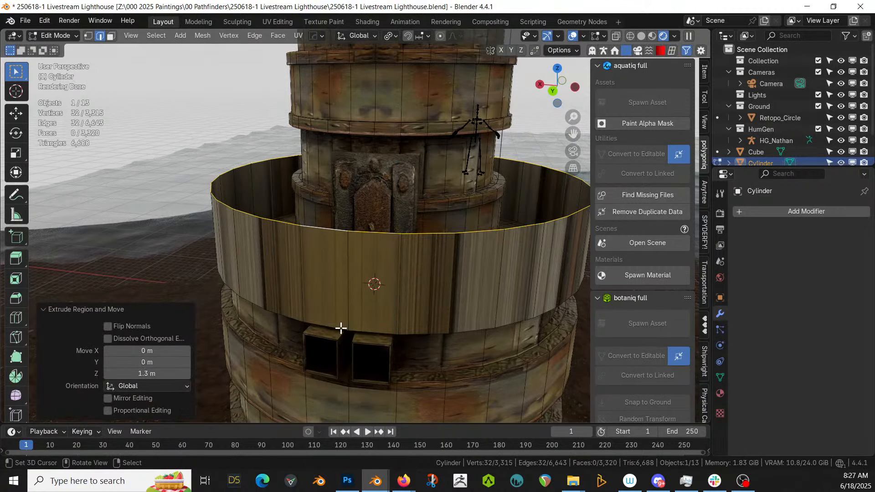
Separate the extruded ring of faces from the tower into its own object and return to Object Mode
key("3")
key("l")
key("p")
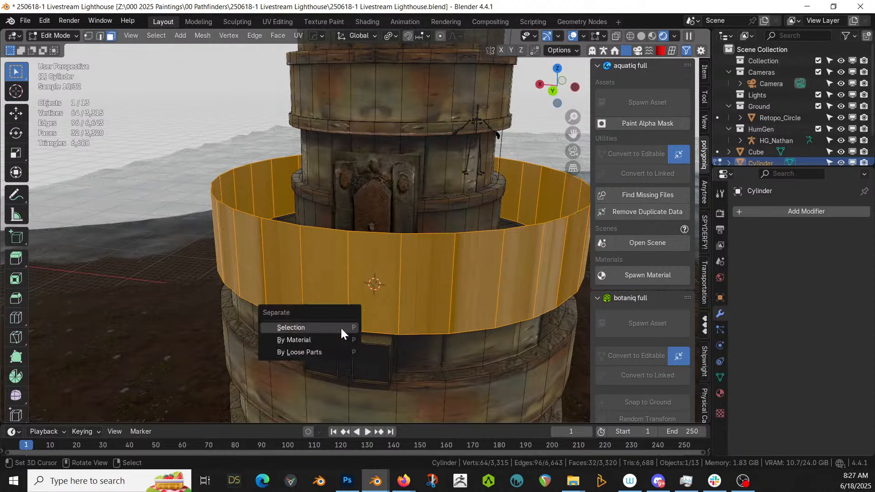
left_click(292, 328)
key("Tab")
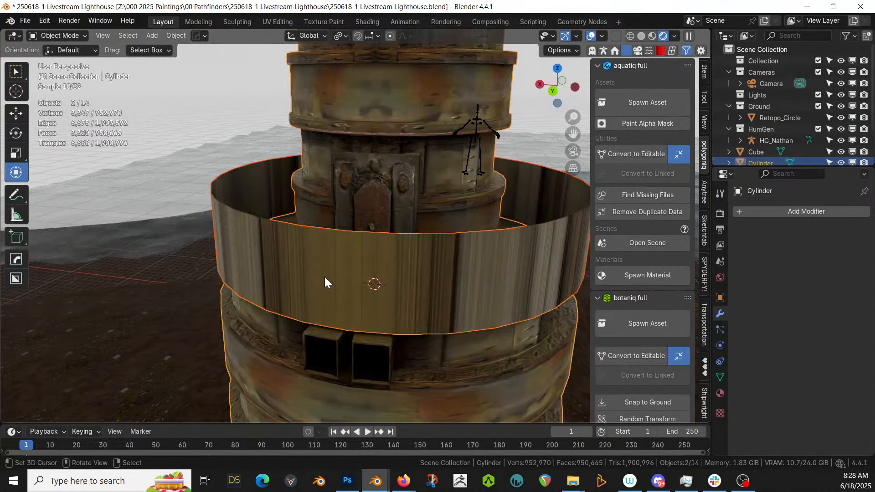
Select only the separated railing ring and display the viewport in solid shading
left_click(324, 276)
left_click(299, 262)
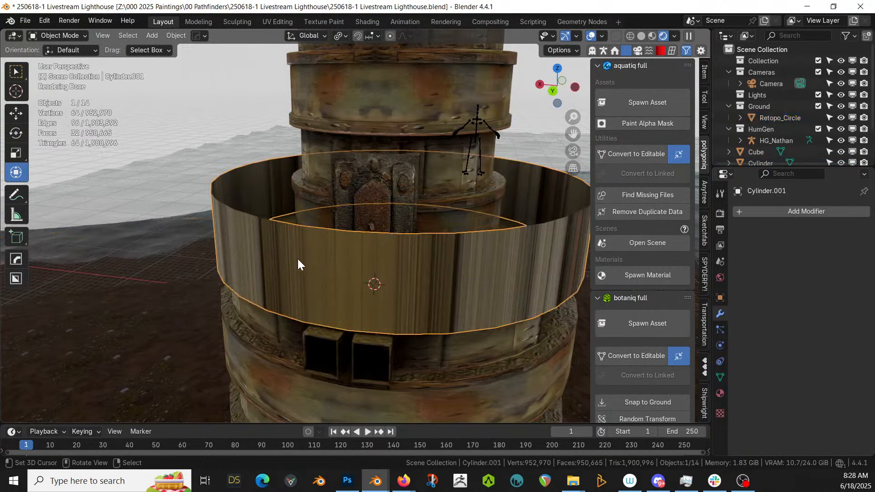
key("z")
key("6")
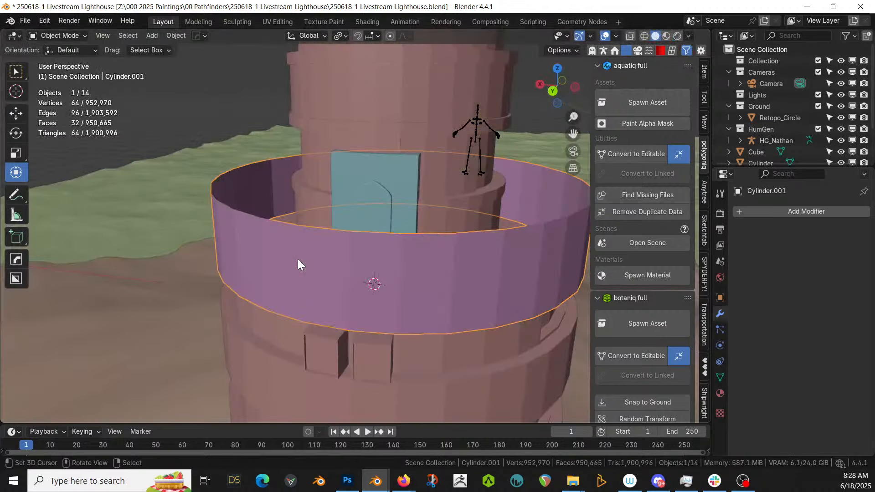
Add one horizontal loop cut around the railing ring, slid toward its upper edge with a factor of about -0.729
key("Tab")
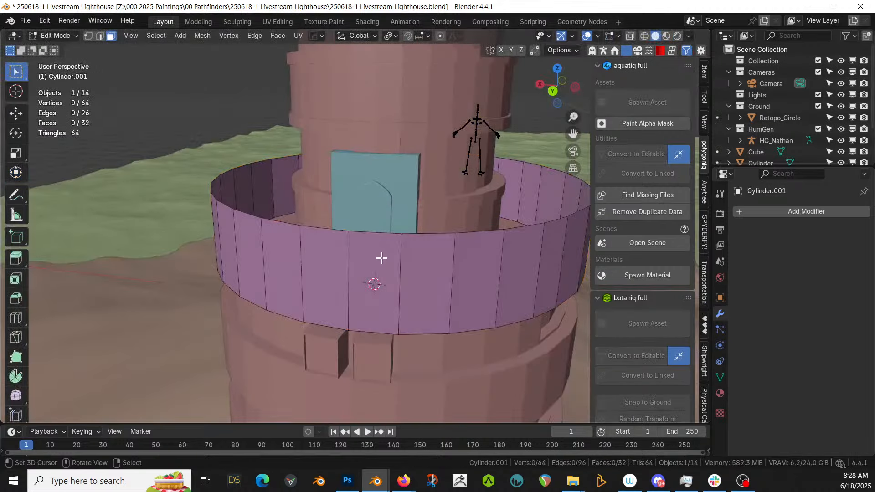
key("ctrl+r")
left_click(401, 260)
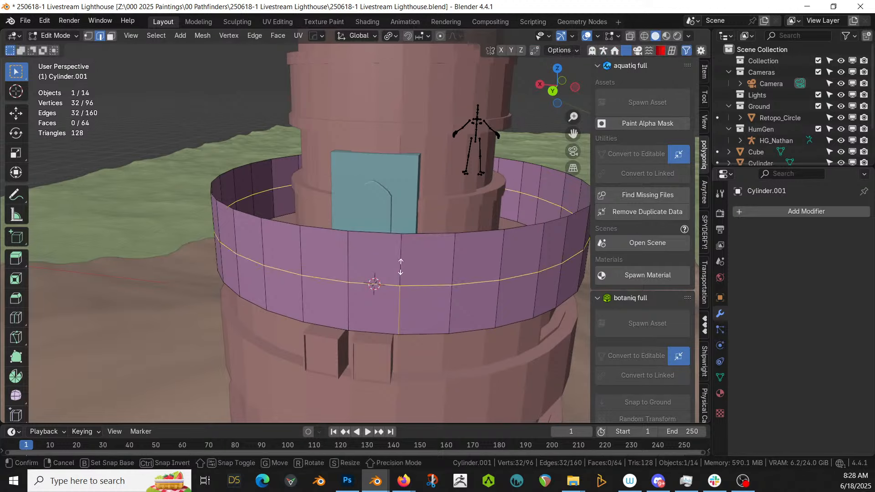
left_click(404, 230)
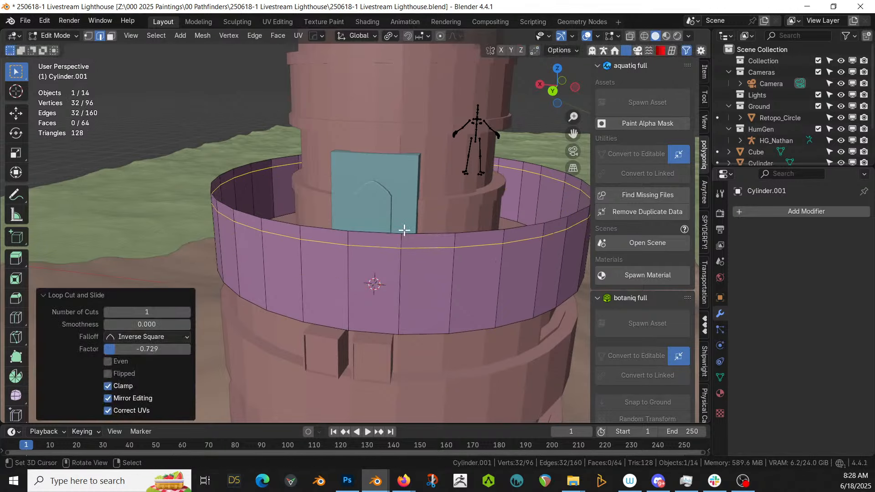
Bevel the new loop's vertices into small diamonds about 0.077 m wide with 1 segment, and return to Object Mode
key("1")
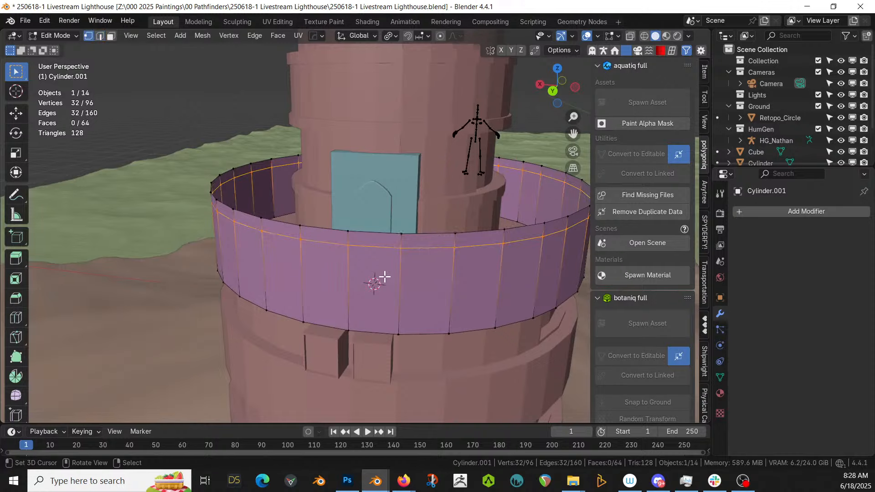
key("ctrl+b")
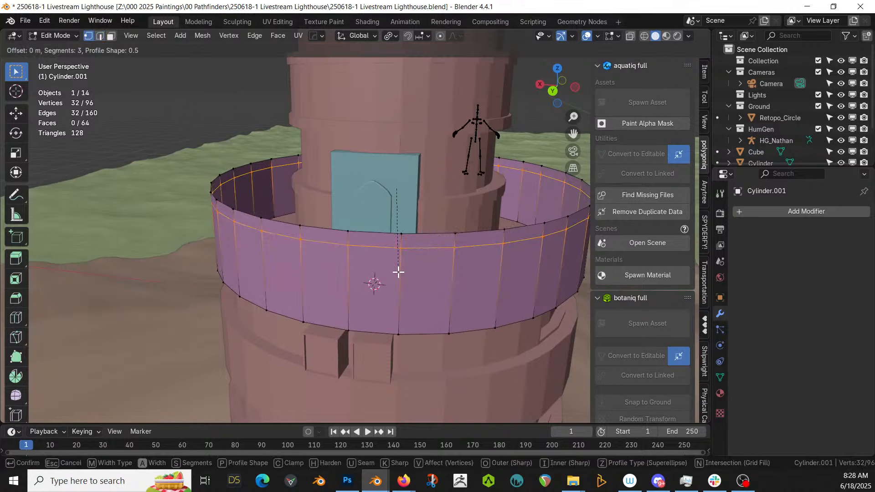
scroll(406, 275, "up", 2)
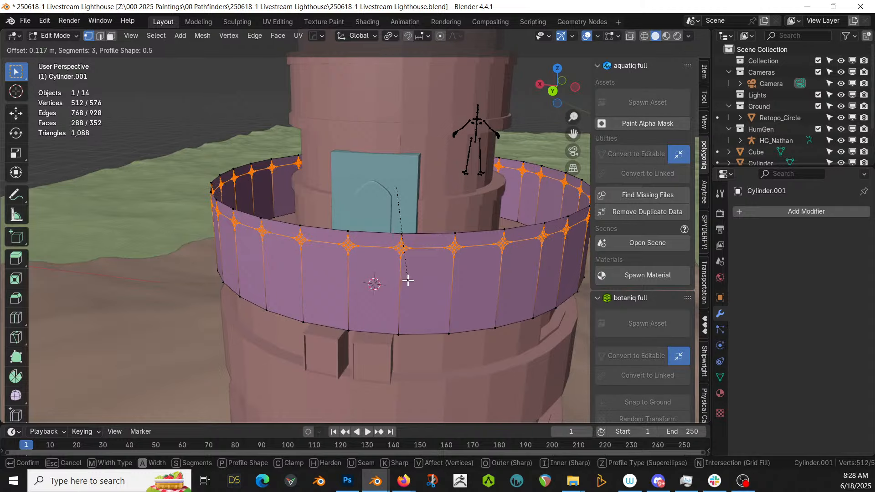
scroll(408, 280, "down", 2)
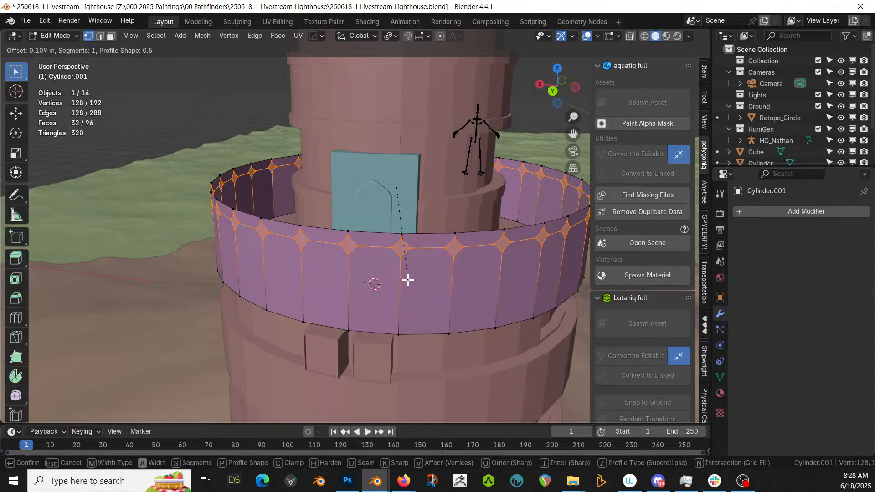
left_click(407, 278)
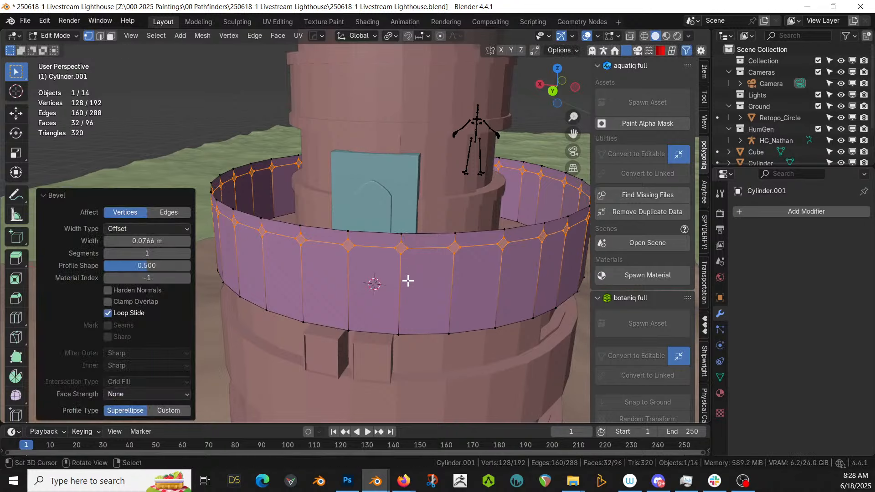
middle_click_drag(406, 279, 377, 292)
key("Tab")
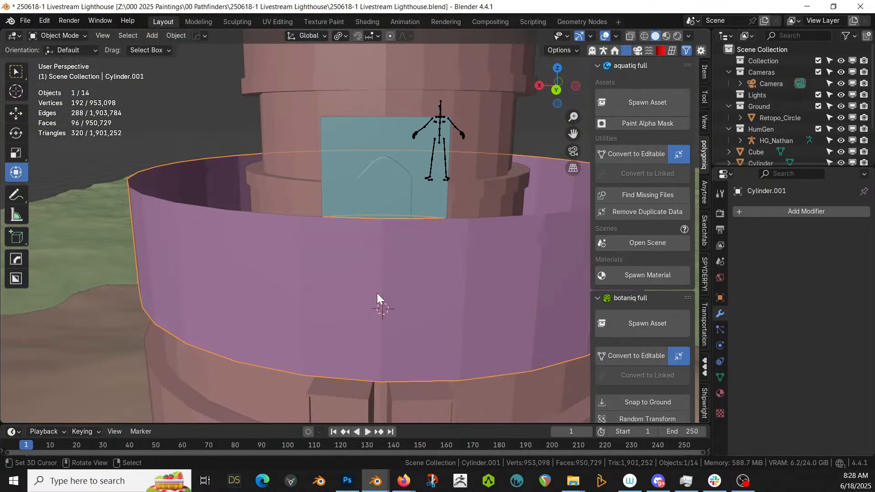
Try a Wireframe modifier with a thickness of about 0.039 m on the railing ring
key("q")
mouse_move(398, 351)
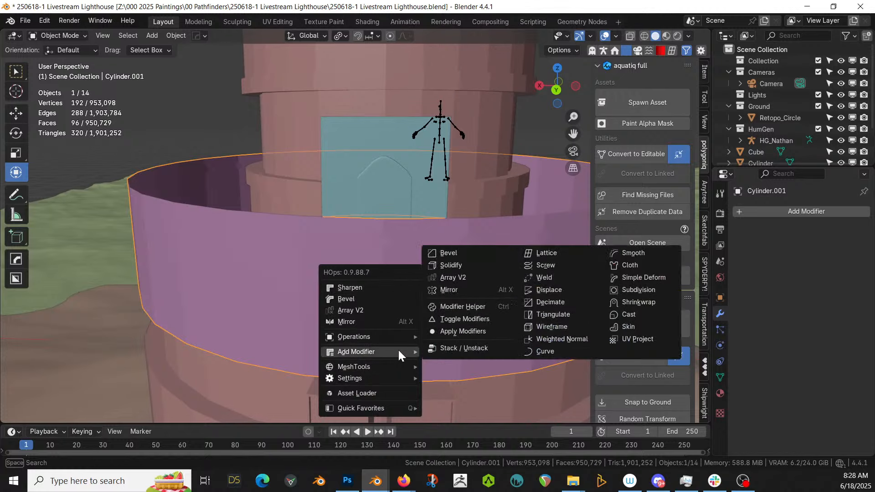
left_click(580, 324)
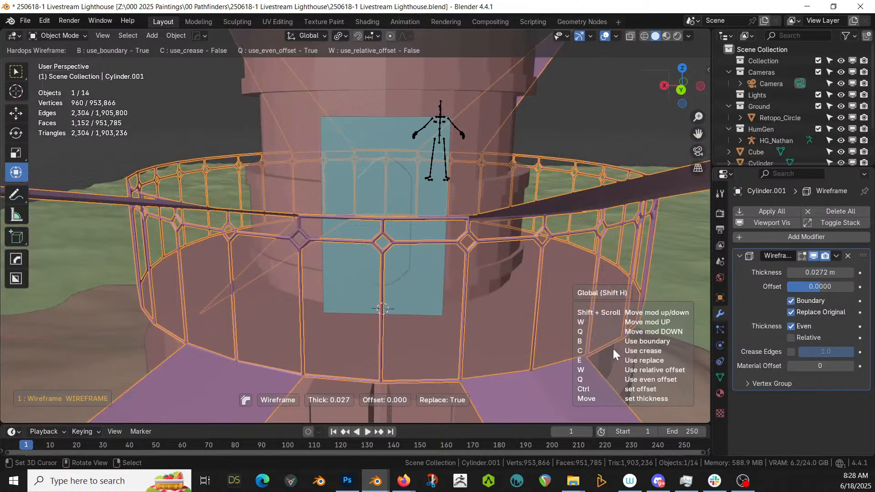
left_click(611, 348)
key("n")
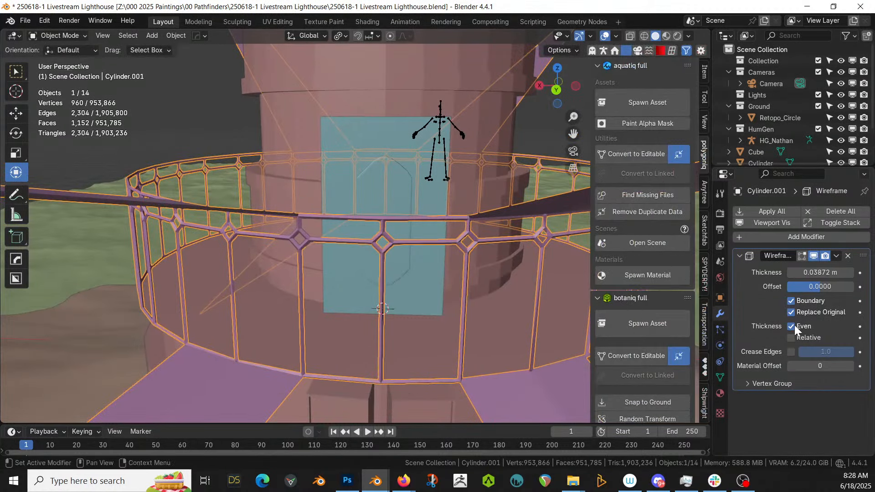
Try the Wireframe modifier with even thickness off and crease edges on at 1.0, and switch both options back
left_click(791, 326)
middle_click_drag(550, 296, 379, 289)
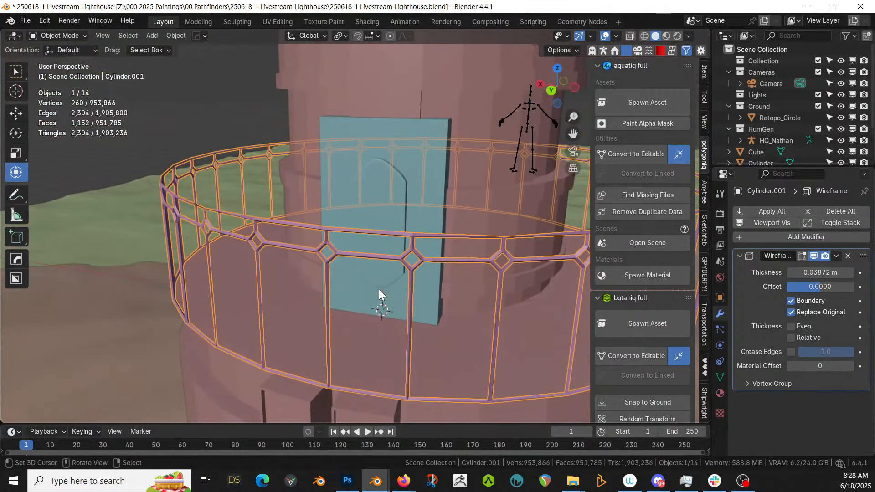
left_click(791, 352)
mouse_move(818, 352)
left_mouse_down()
mouse_move(801, 353)
mouse_move(821, 353)
left_mouse_up()
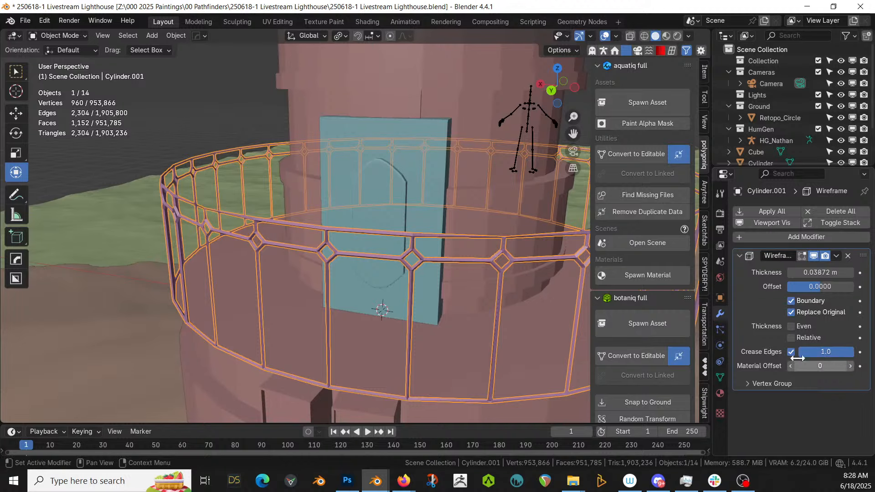
scroll(371, 267, "up", 4)
middle_click_drag(371, 266, 337, 266)
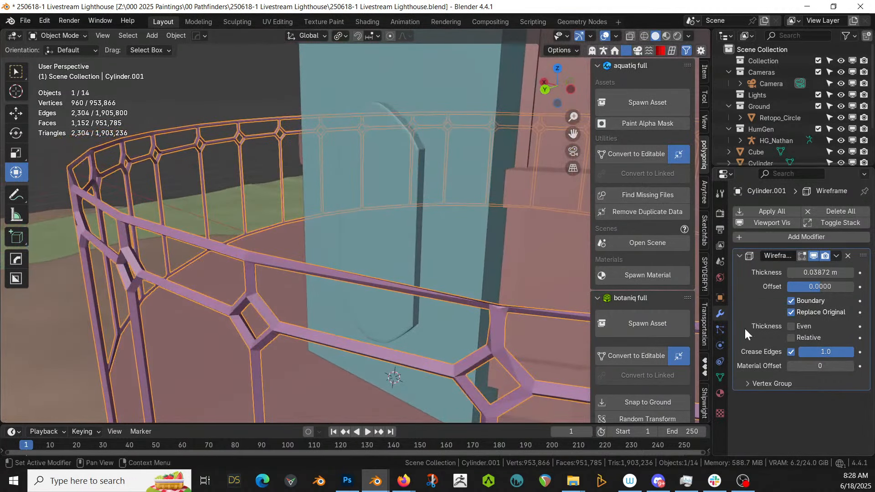
left_click(791, 352)
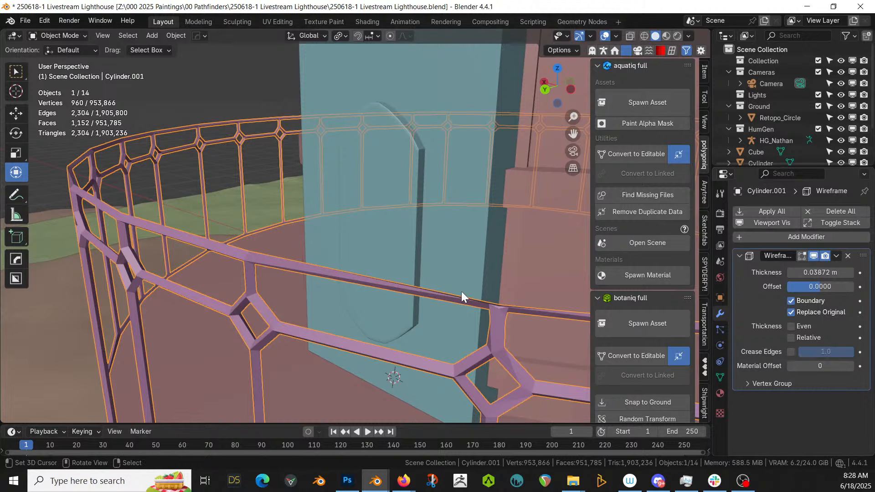
mouse_move(461, 291)
middle_mouse_down()
mouse_move(477, 294)
mouse_move(456, 299)
middle_mouse_up()
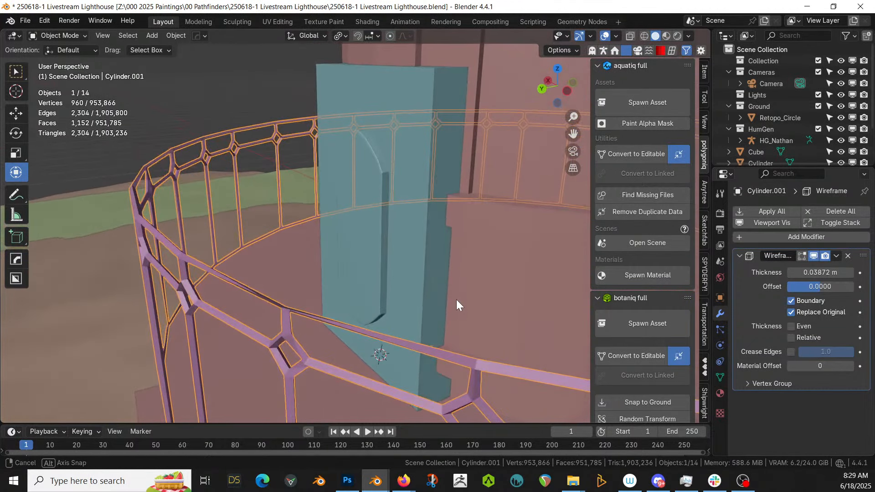
left_click(791, 326)
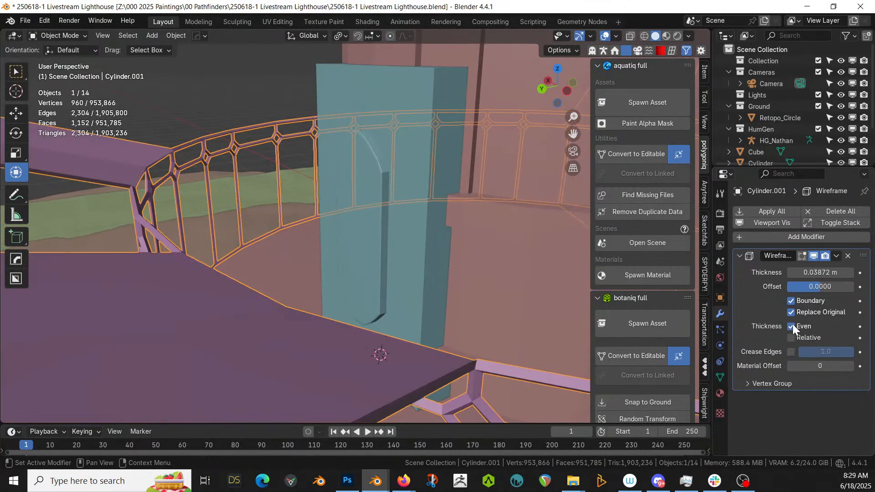
Try a Wireframe thickness of 0.01 m on the railing, and remove the modifier
left_click(811, 278)
key("BackSpace")
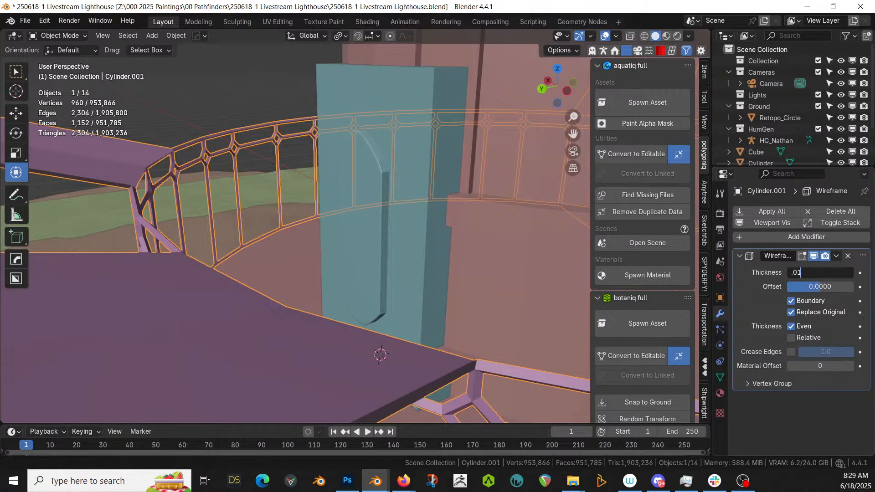
type(".01")
key("Return")
middle_click_drag(464, 328, 435, 319)
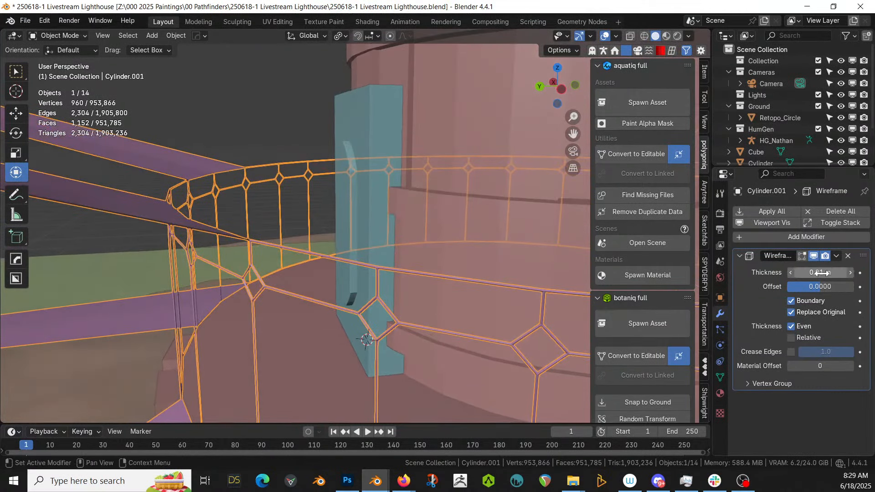
left_click(848, 256)
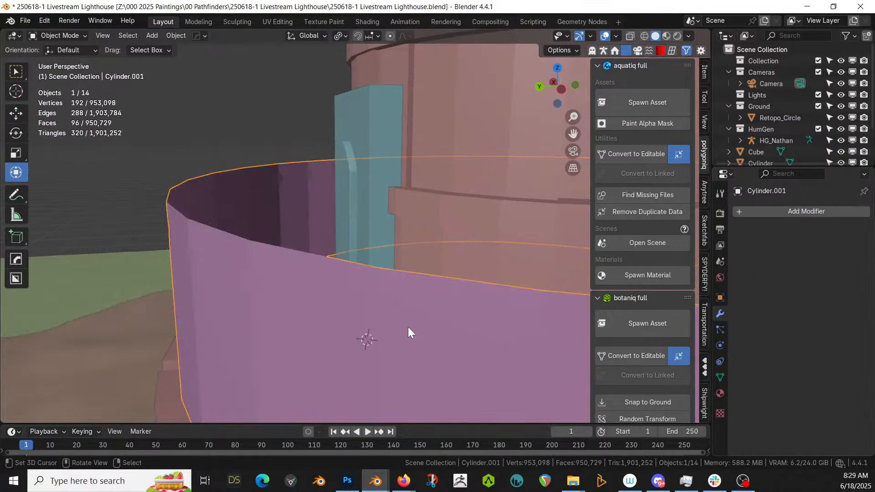
Turn on the face orientation overlay in the viewport, keeping the overlays enabled
key("z")
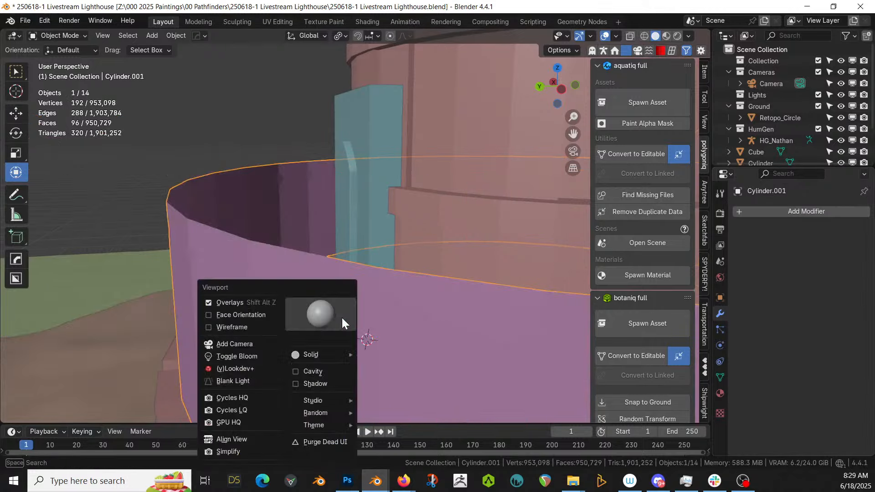
left_click(241, 306)
key("z")
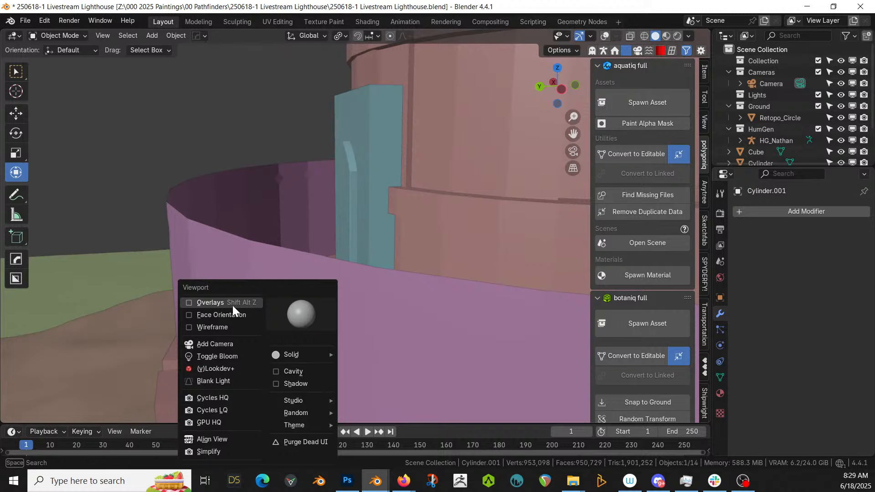
left_click(233, 305)
key("z")
left_click(223, 314)
Select all of the railing ring's geometry in Edit Mode and recalculate its normals to the outside
scroll(223, 313, "down", 5)
middle_click_drag(223, 314, 403, 290)
key("Tab")
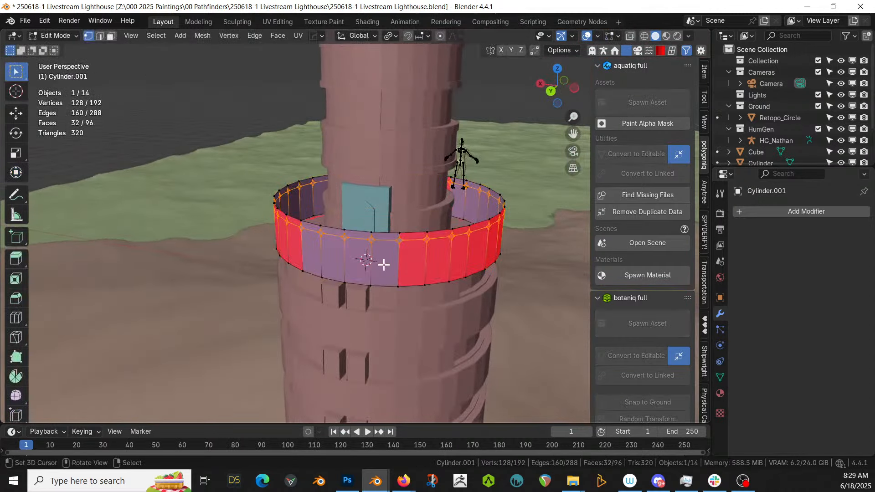
key("a")
key("shift+n")
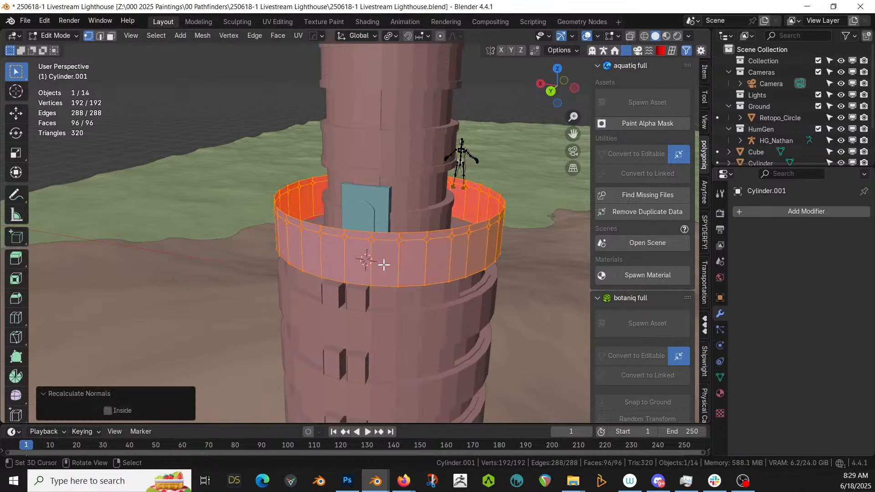
Add a Wireframe modifier to the cylindrical railing band around the balcony, with a thickness of about 0.036 m
key("Tab")
scroll(383, 265, "up", 2)
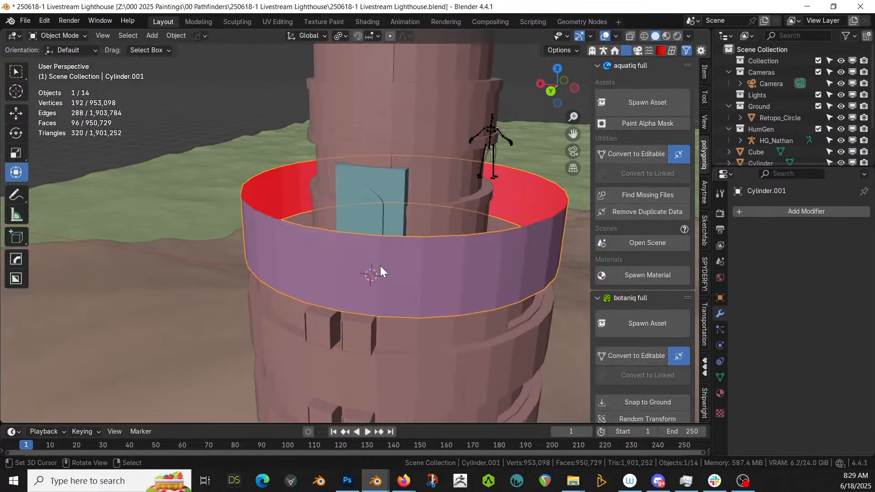
key("q")
mouse_move(380, 266)
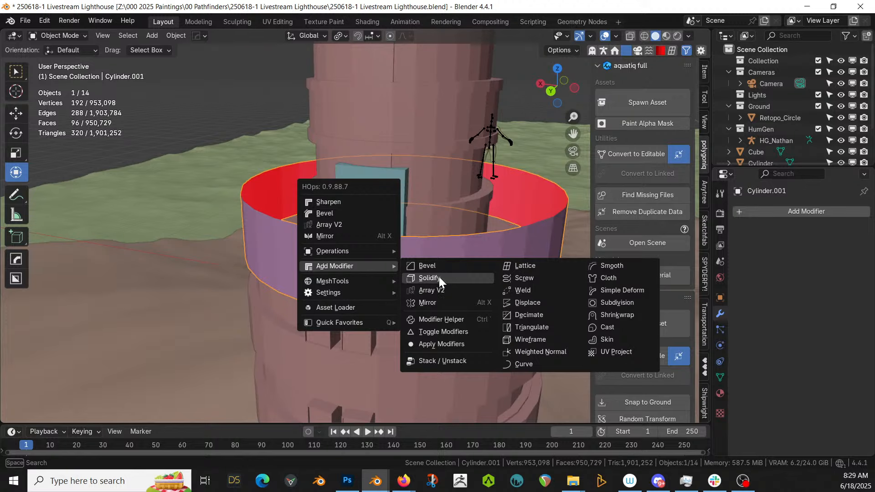
left_click(554, 337)
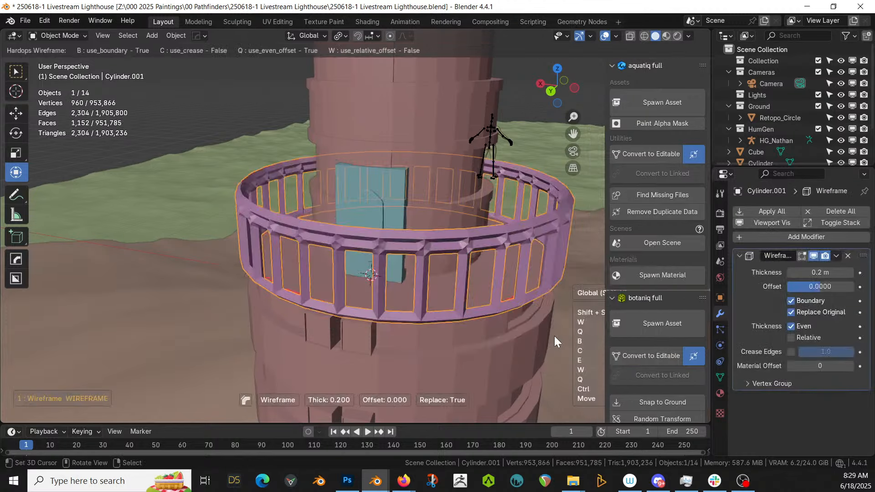
left_click(576, 364)
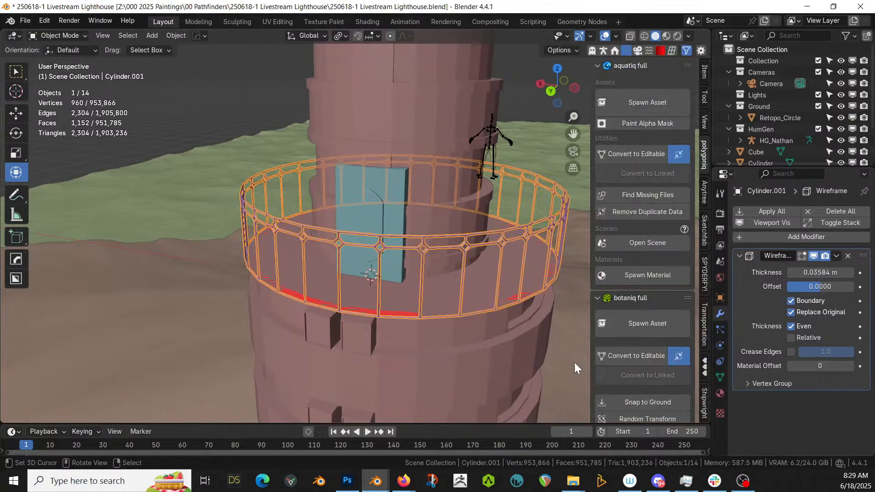
Add a 30° Bevel modifier with 3 segments and 0.01 width to the wireframe railing
scroll(329, 299, "up", 3)
middle_click_drag(329, 299, 278, 299)
scroll(277, 300, "down", 2)
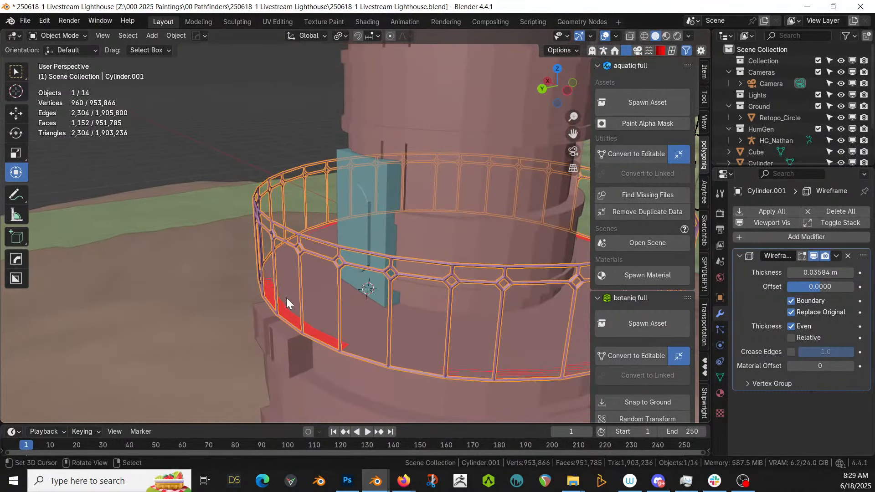
scroll(339, 301, "up", 3)
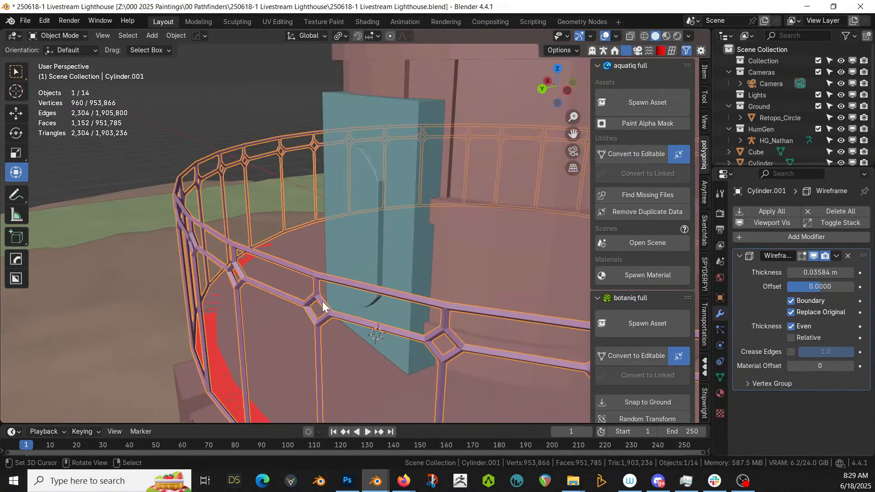
key("q")
mouse_move(322, 302)
left_click(382, 302)
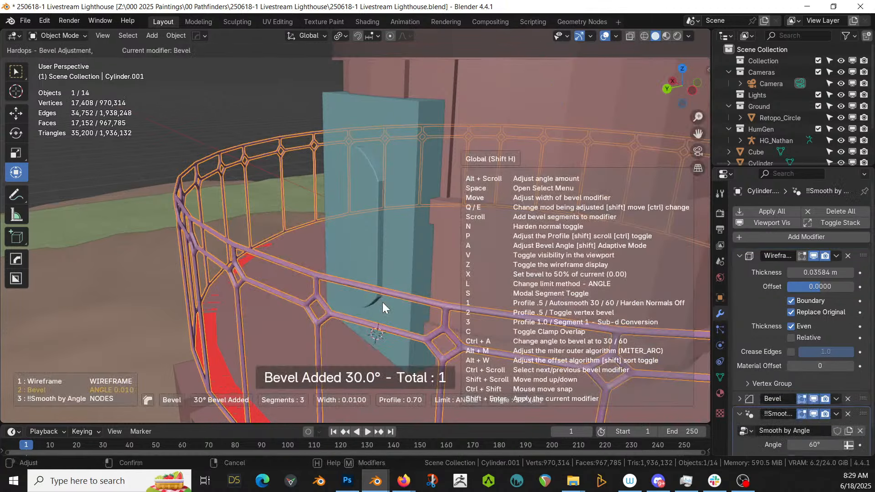
left_click(382, 302)
middle_click_drag(269, 277, 345, 276)
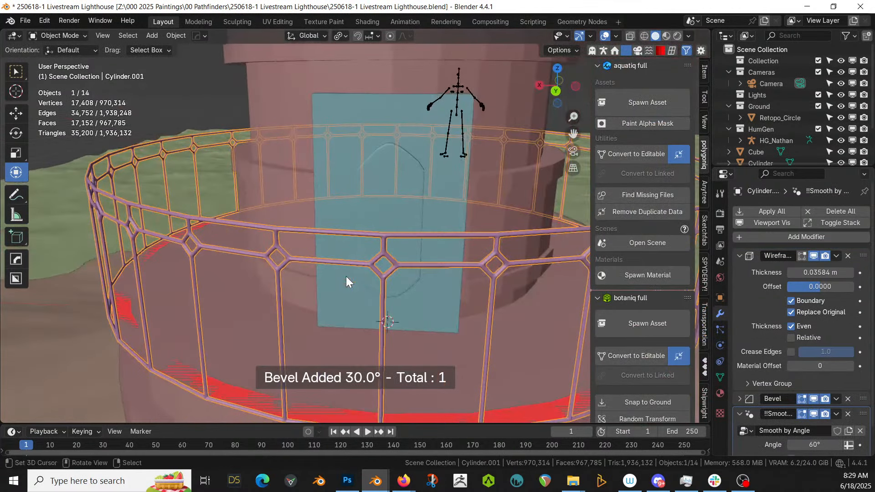
scroll(346, 276, "down", 5)
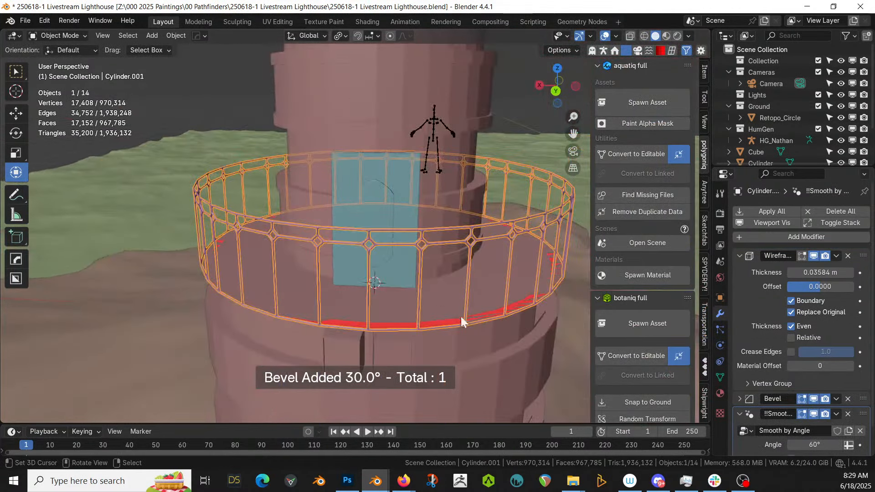
Isolate the lighthouse tower in local view and recalculate the normals of its whole mesh
left_click(288, 297)
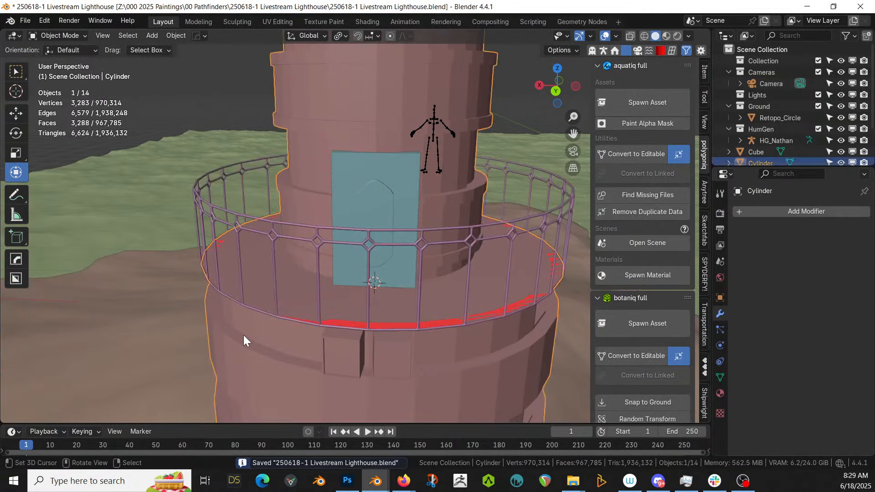
key("KP_Divide")
key("Tab")
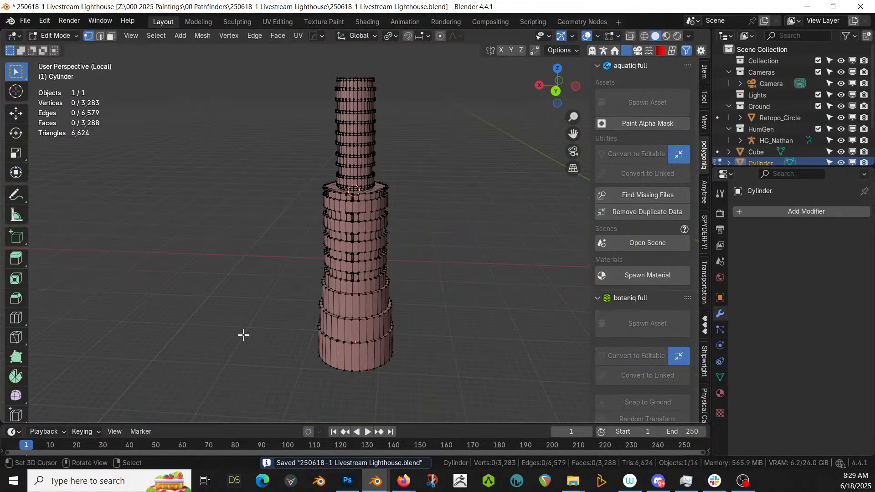
key("shift+n")
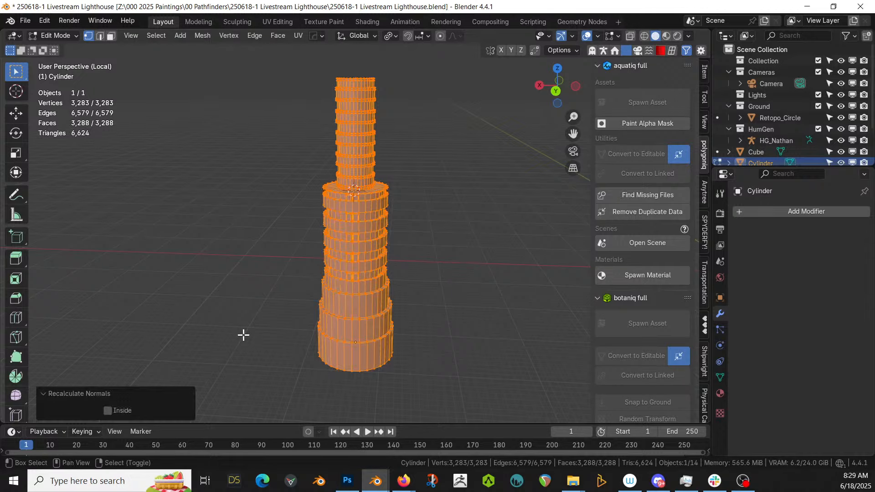
scroll(306, 278, "up", 3)
key("Tab")
scroll(291, 302, "up", 6)
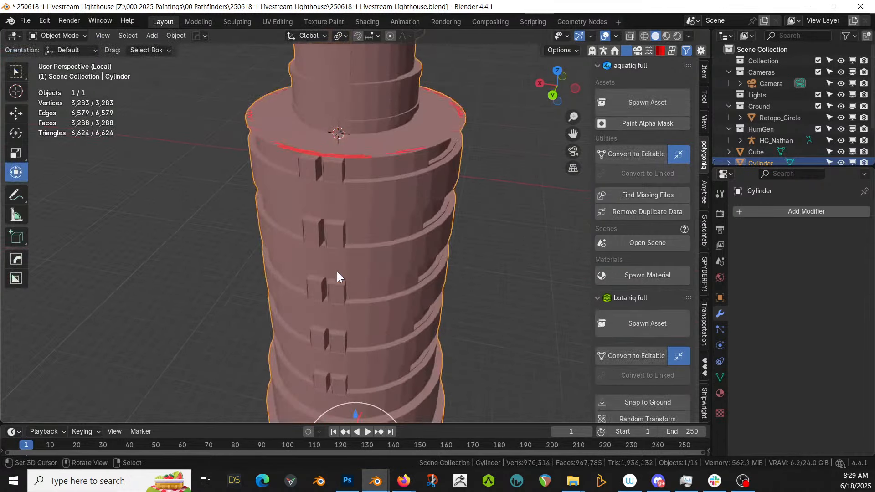
Select the ring of faces forming the tower's balcony floor and extrude it slightly to clear the red flickering patches
scroll(198, 225, "down", 3)
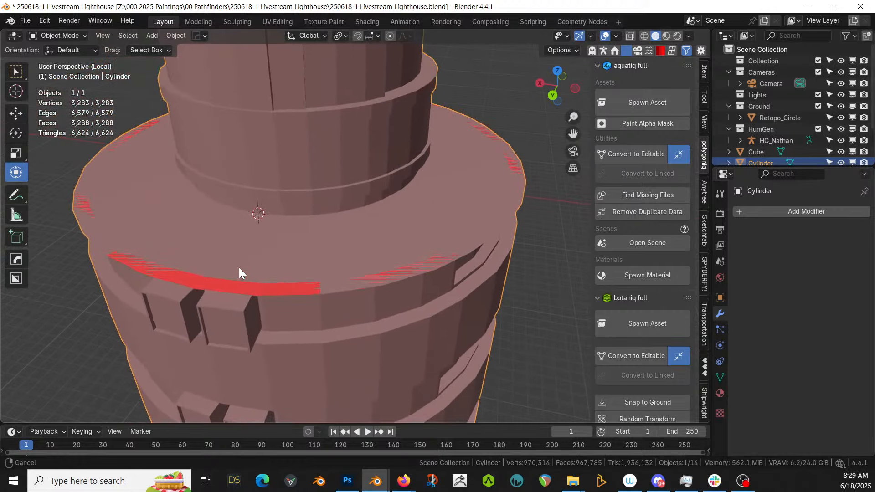
key("Tab")
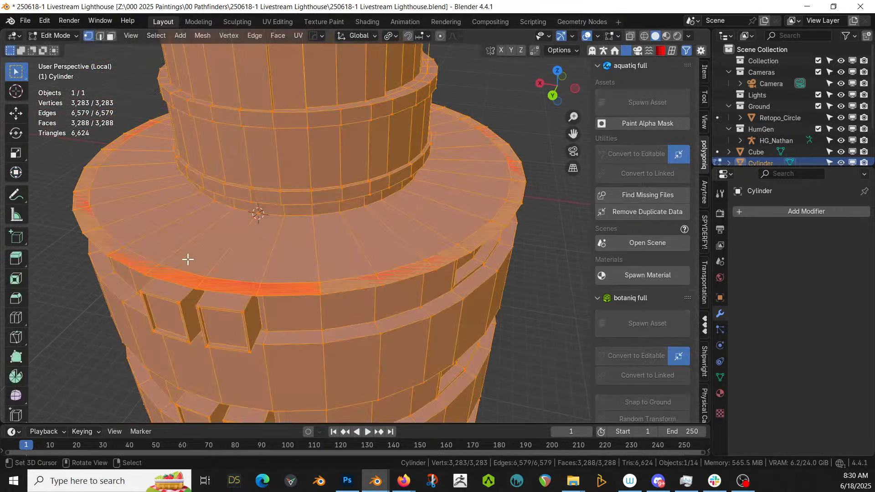
left_click(171, 269)
key("3")
left_click(176, 269)
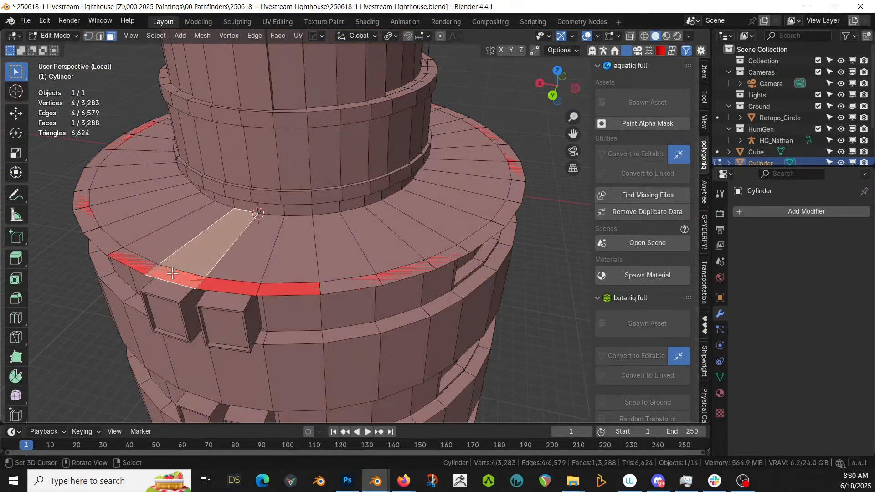
left_click(238, 257, "alt")
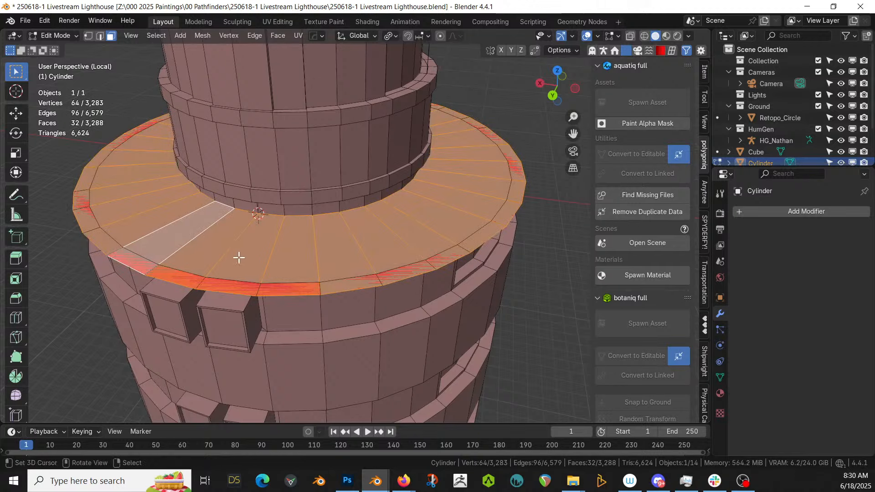
key("e")
left_click(284, 264)
key("Tab")
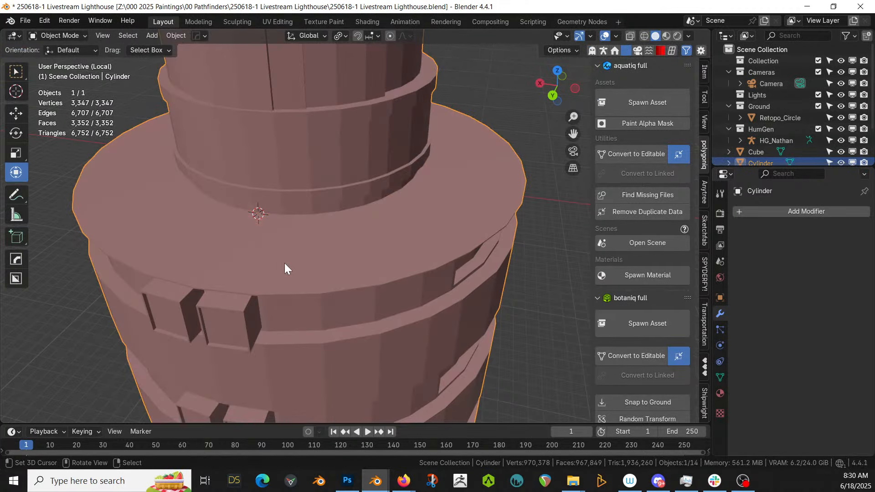
Leave local view to show the full scene and save the file
middle_click_drag(284, 263, 288, 239)
key("KP_Divide")
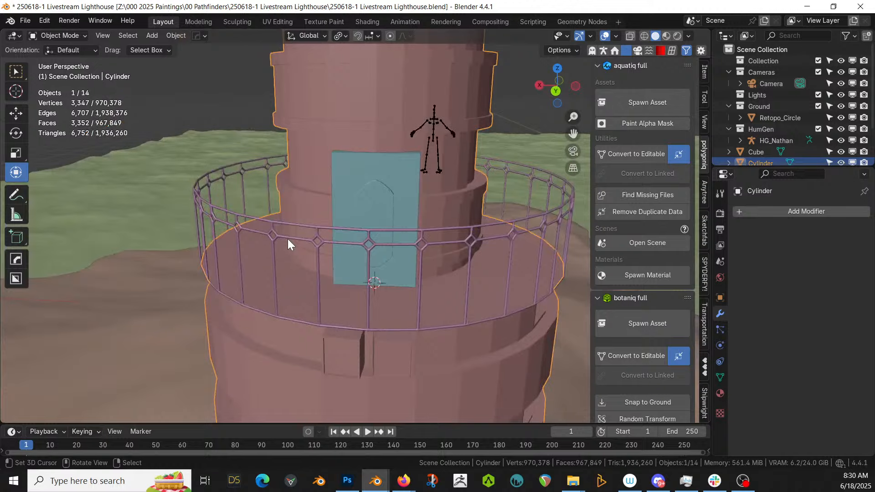
key("ctrl+s")
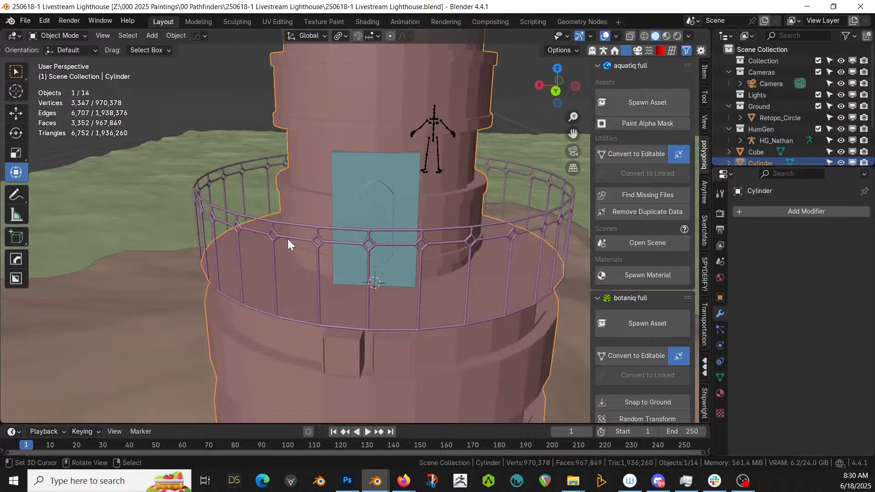
Select the balcony railing and apply all of its modifiers
scroll(287, 237, "down", 2)
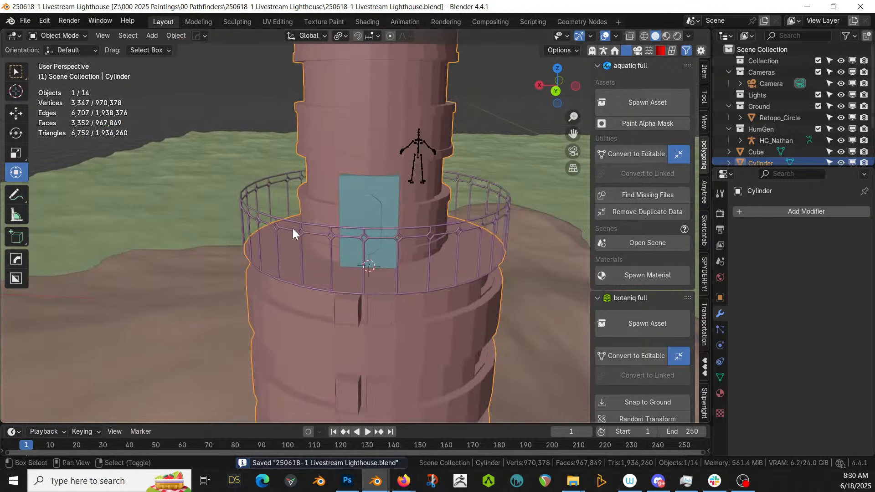
middle_click_drag(293, 228, 245, 304, "shift")
left_click(209, 264)
key("Tab")
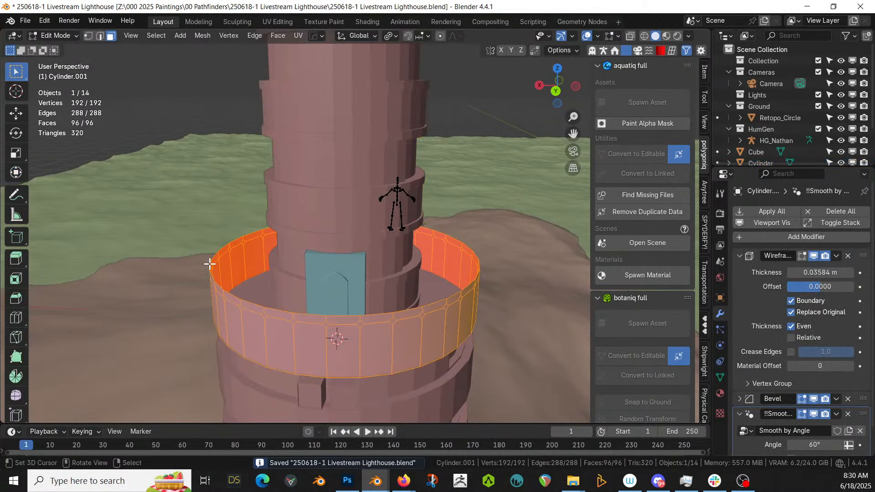
key("Tab")
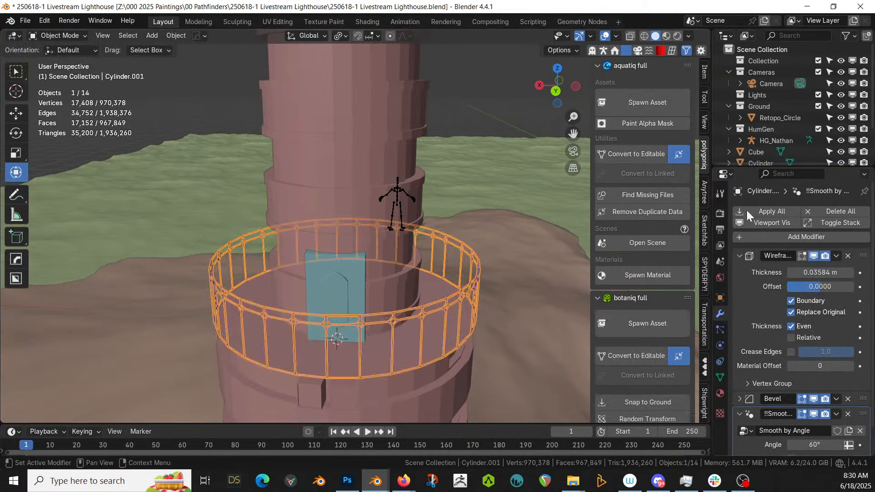
left_click(774, 214)
Unwrap the entire railing mesh with Smart UV Project using the default settings
key("Tab")
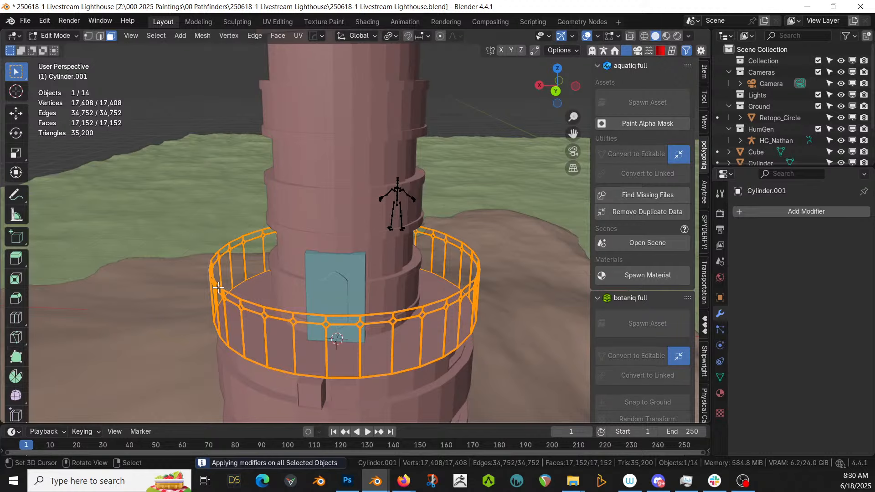
key("u")
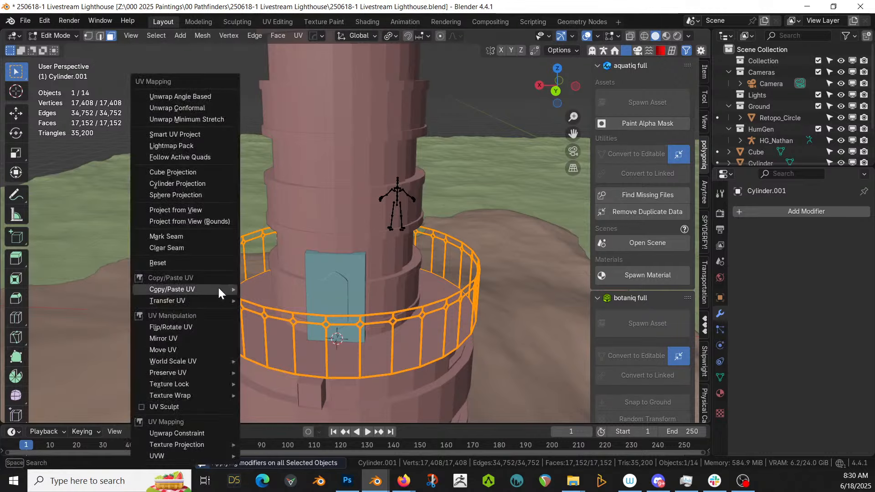
left_click(179, 135)
key("Return")
Link materials between the railing and the ribbed cage around the sphere atop the tower, with the cage as the active object
middle_click_drag(275, 169, 272, 61, "shift")
key("Tab")
left_click(315, 122, "shift")
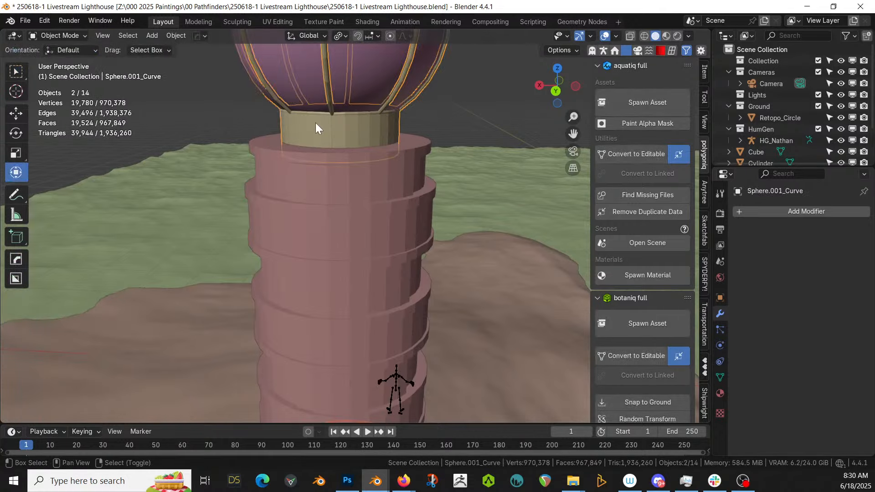
key("ctrl+l")
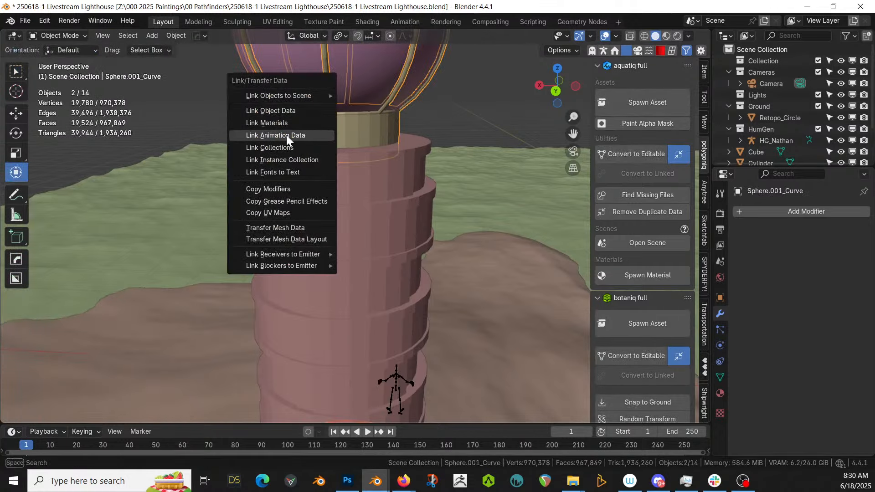
left_click(286, 119)
key("KP_Decimal")
middle_click_drag(313, 200, 315, 135, "shift")
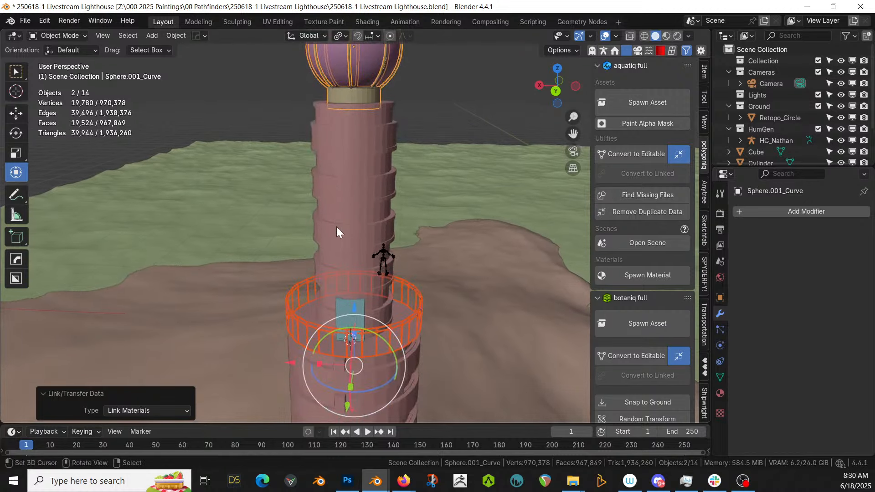
Switch the viewport to Rendered shading and examine the railing and tower materials from several sides
middle_click_drag(336, 225, 356, 162)
scroll(347, 200, "up", 2)
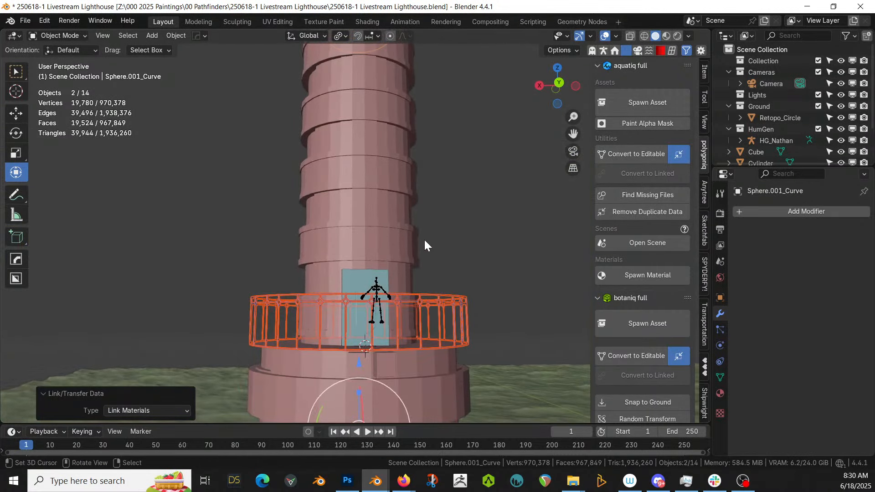
left_click(445, 227)
key("z")
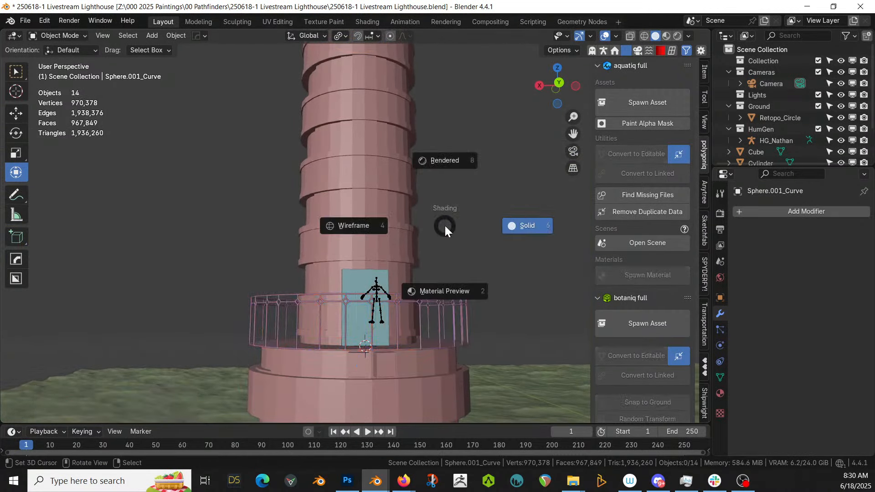
left_click(445, 225)
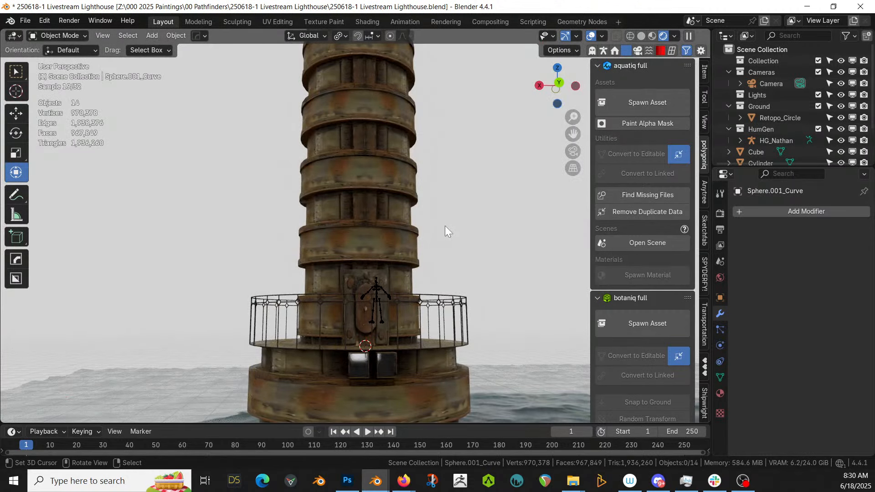
middle_click_drag(433, 272, 505, 316)
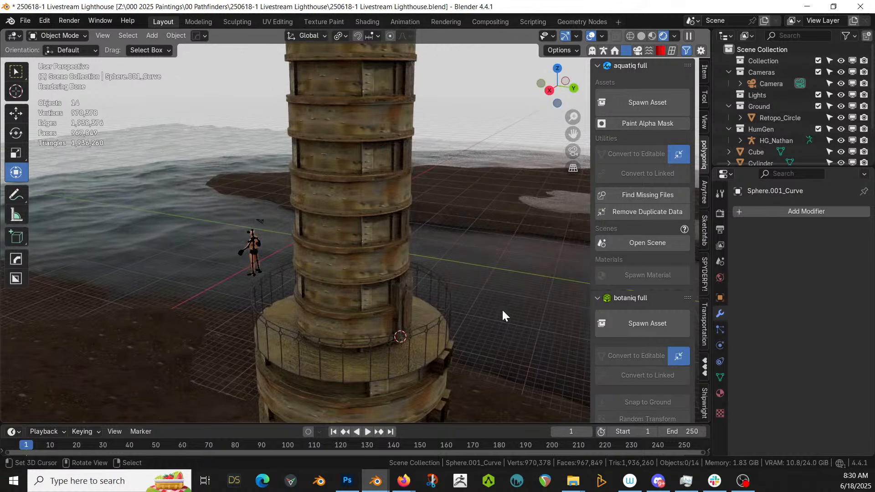
middle_click_drag(501, 308, 335, 272, "ctrl")
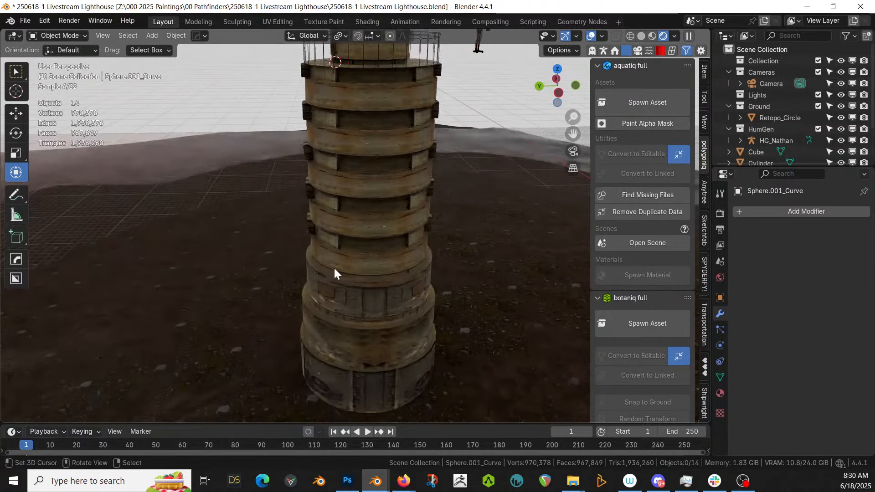
Select the outer edge loop of the ledge just below the tower's door band and switch the viewport to Solid shading
scroll(340, 276, "up", 1)
scroll(355, 283, "up", 2)
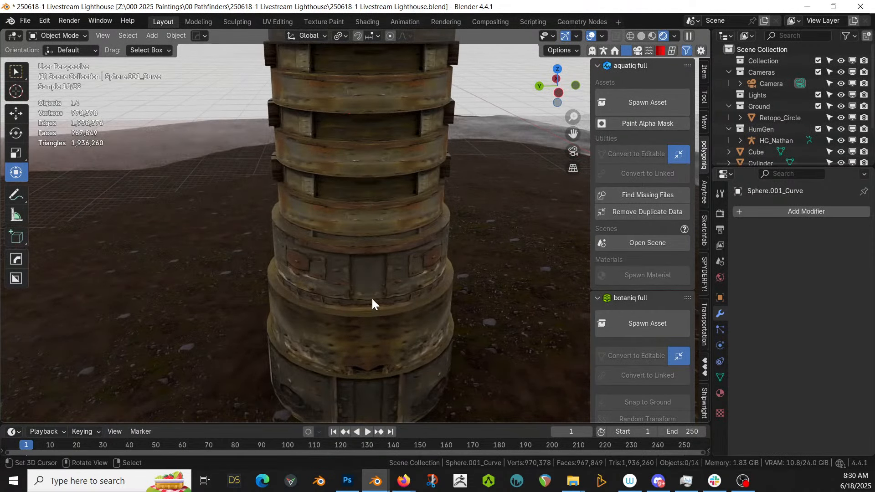
left_click(371, 299)
key("Tab")
scroll(368, 335, "up", 2)
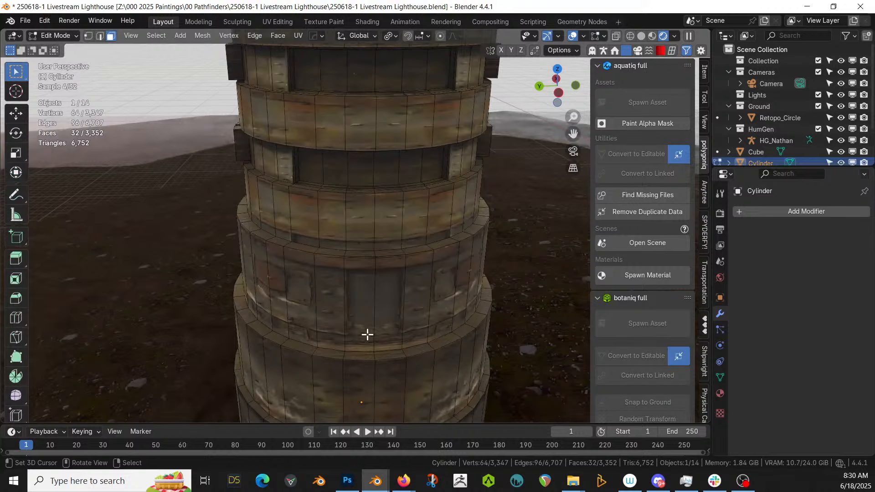
key("2")
left_click(361, 360, "alt")
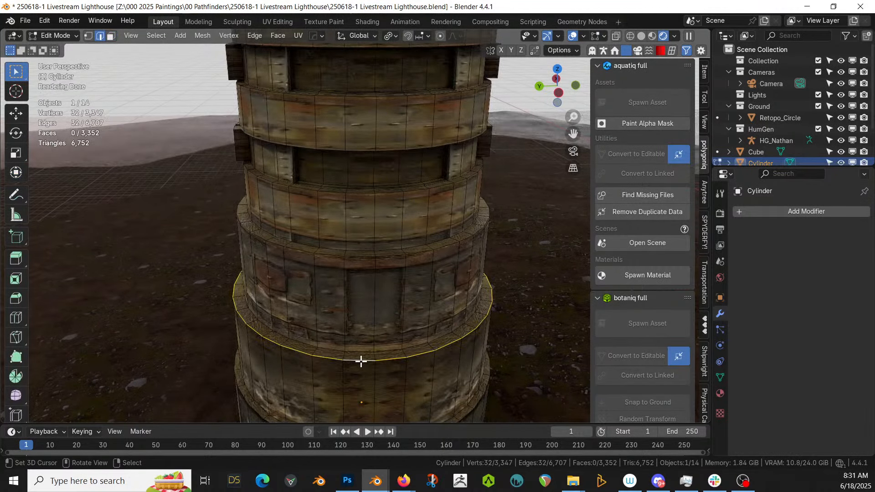
key("z")
key("6")
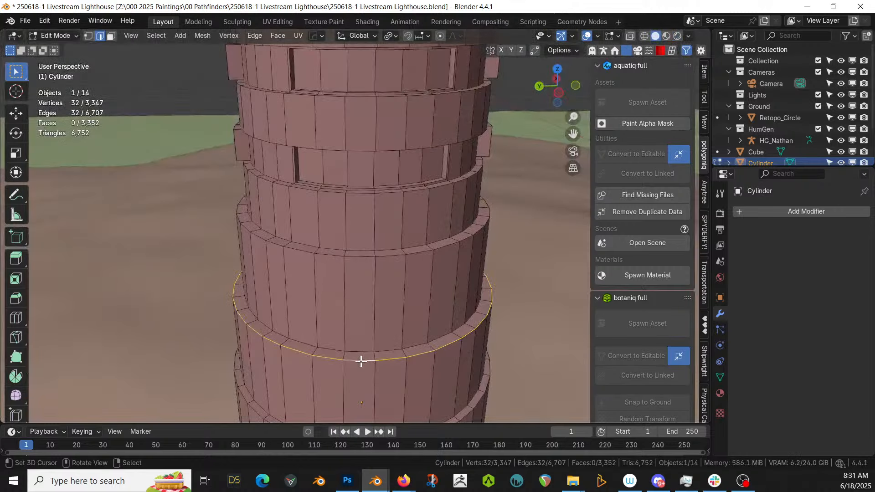
middle_click_drag(361, 361, 400, 328)
scroll(400, 328, "up", 1)
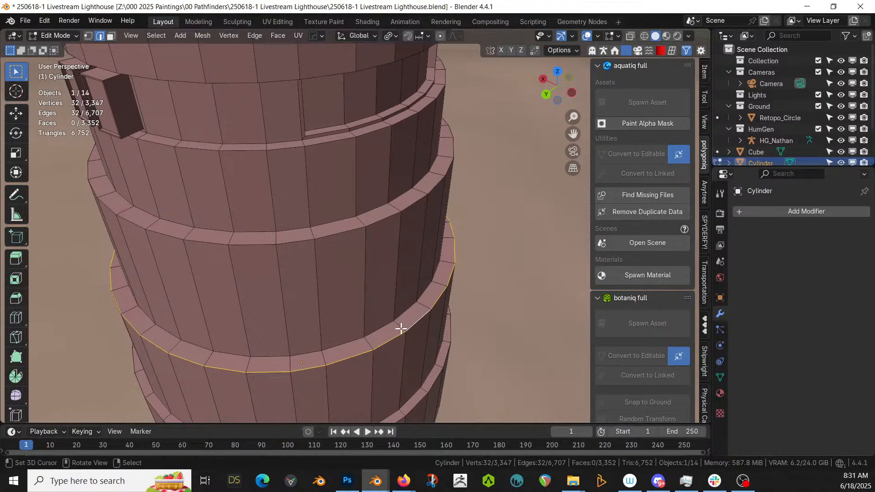
key("e")
key("s")
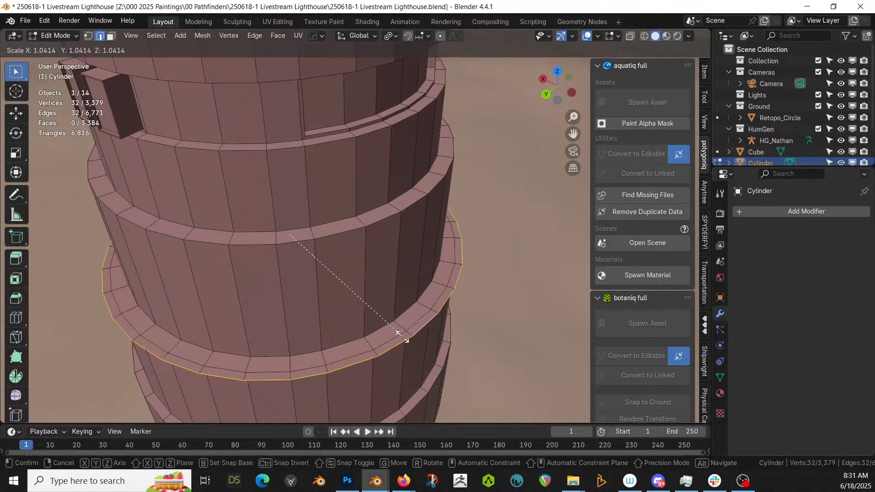
left_click(404, 336)
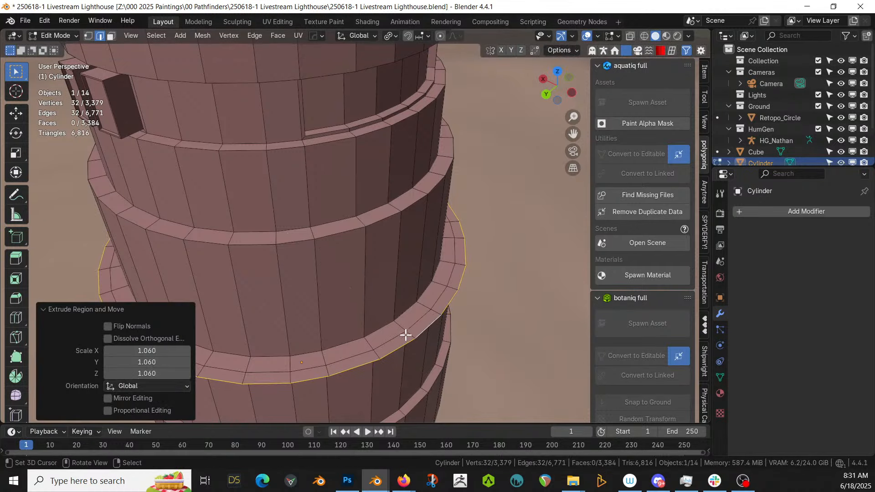
middle_click_drag(404, 334, 414, 303)
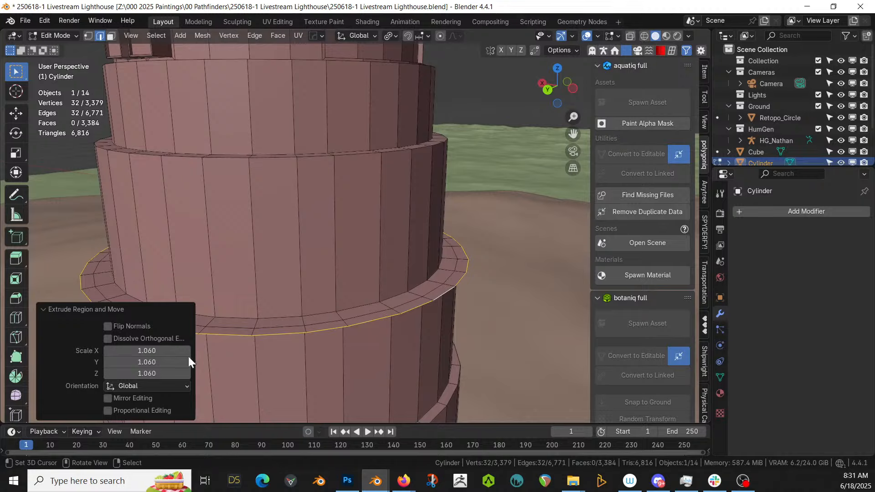
key("ctrl+z")
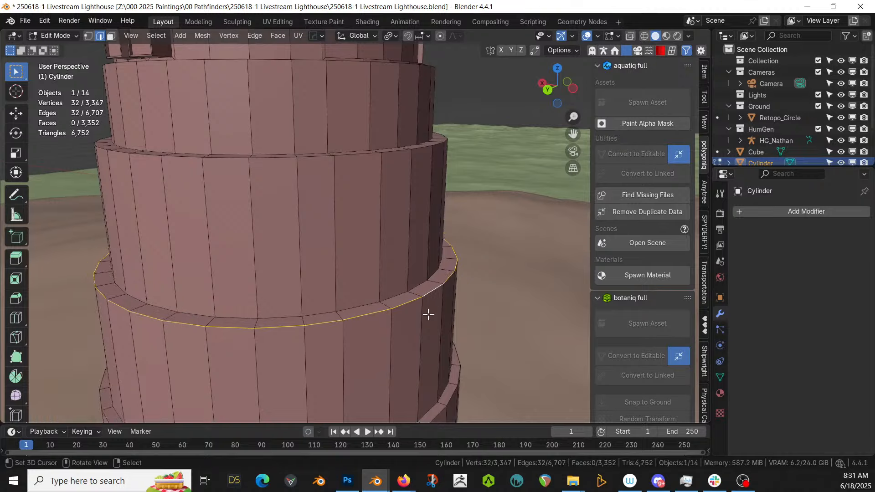
key("e")
right_click(454, 324)
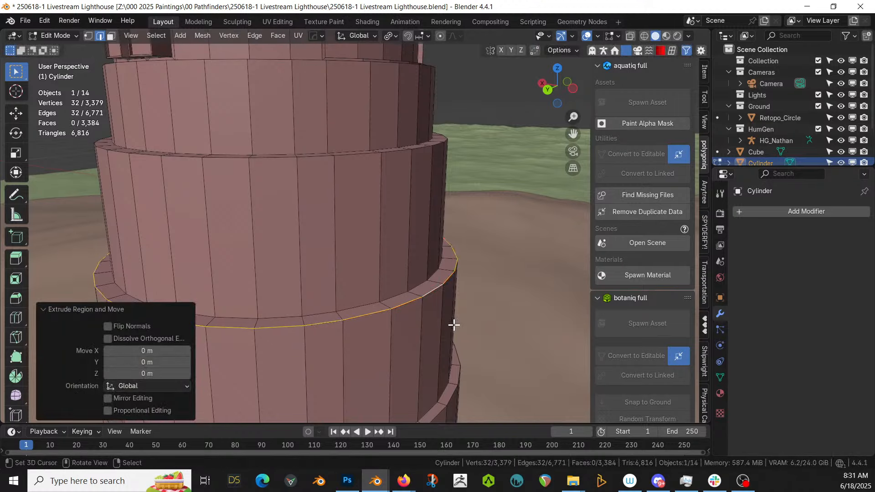
key("e")
right_click(454, 324)
key("ctrl+z")
key("ctrl+z")
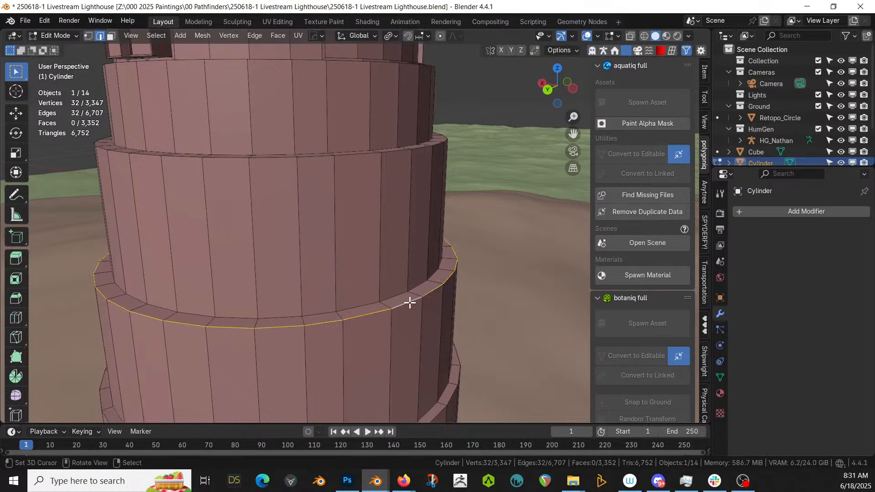
Extrude the ledge's edge loop and scale it outward by about 1.24 to form a flat walkway ring
key("e")
key("s")
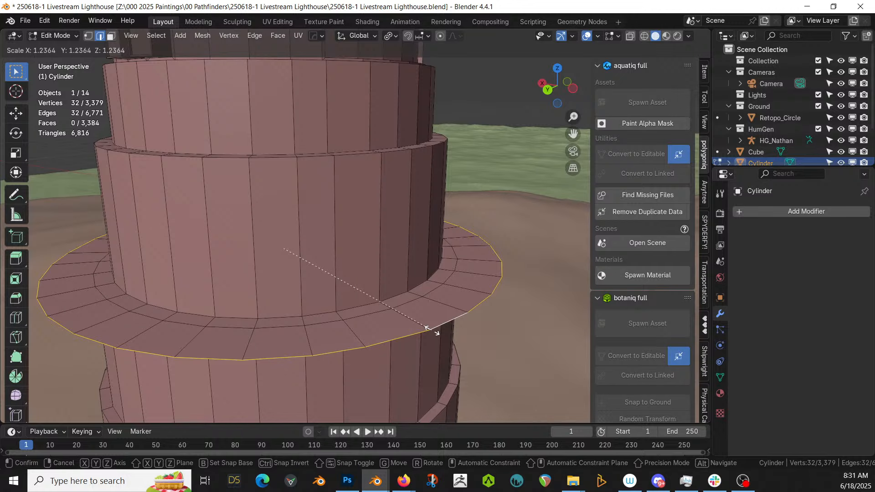
left_click(433, 331)
middle_click_drag(432, 331, 448, 342)
Separate the walkway ring's faces into their own object and open that ring for mesh editing
key("ctrl+KP_Add")
key("3")
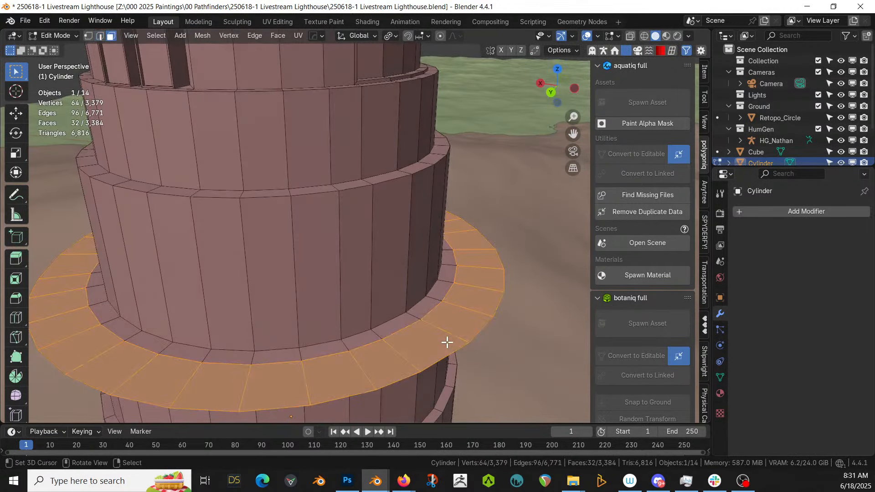
key("p")
left_click(447, 342)
key("Tab")
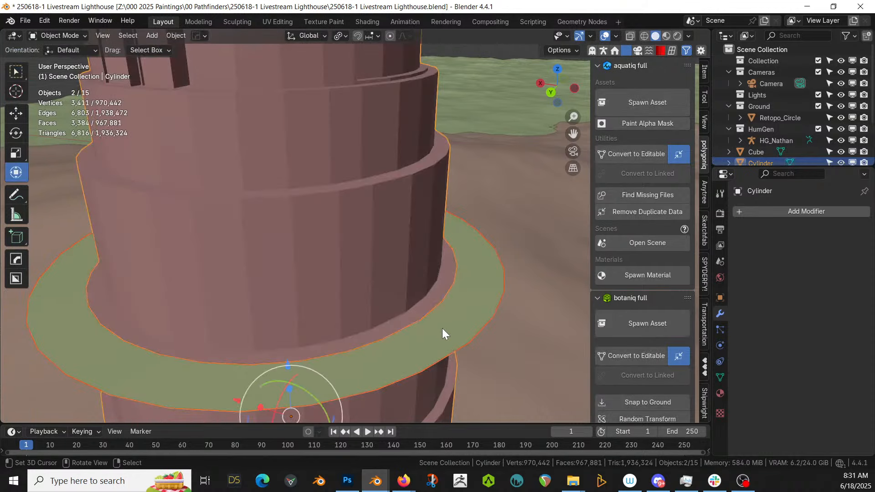
left_click(444, 326)
left_click(444, 326)
left_click(462, 326)
key("Tab")
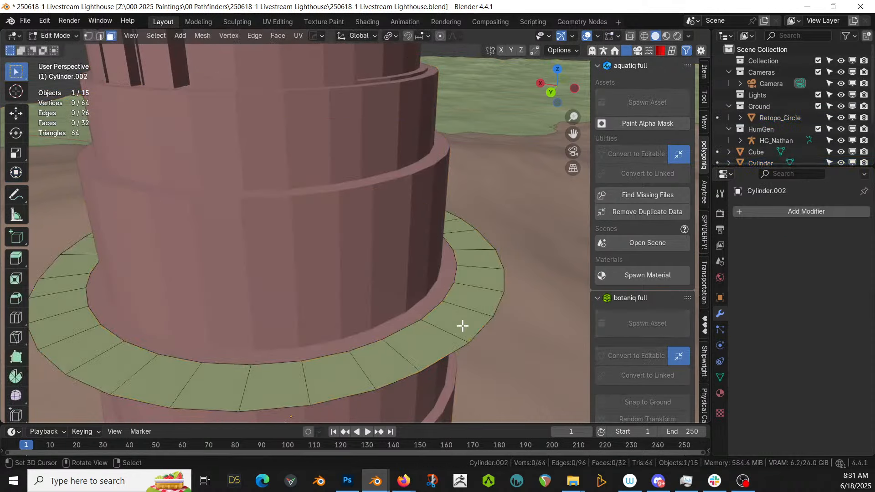
Try subdividing all faces of the walkway ring with three cuts
key("a")
right_click(458, 319)
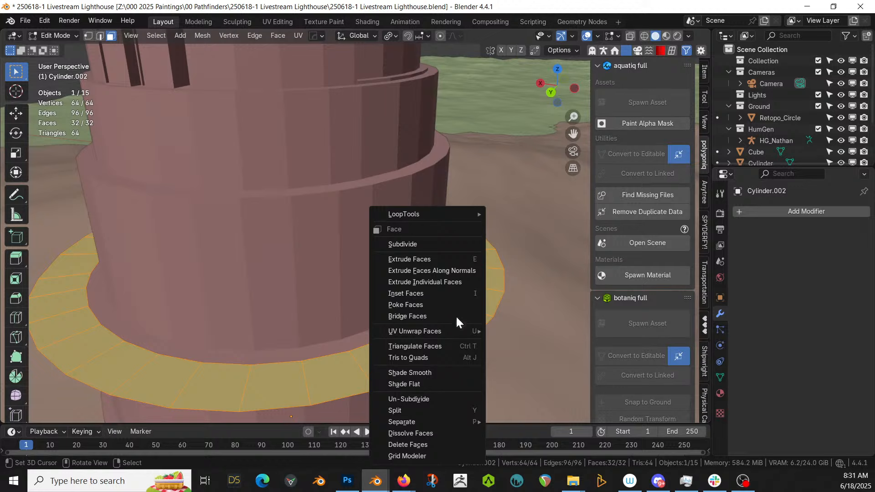
left_click(437, 241)
left_click(190, 335)
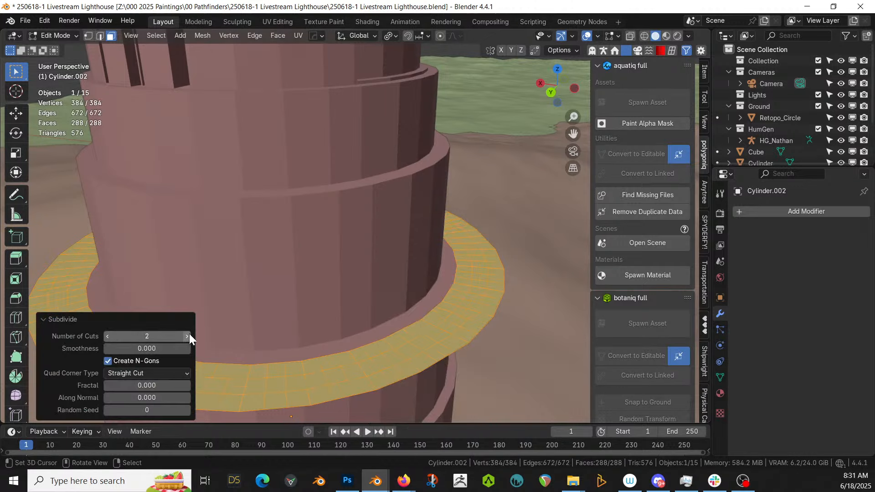
left_click(190, 335)
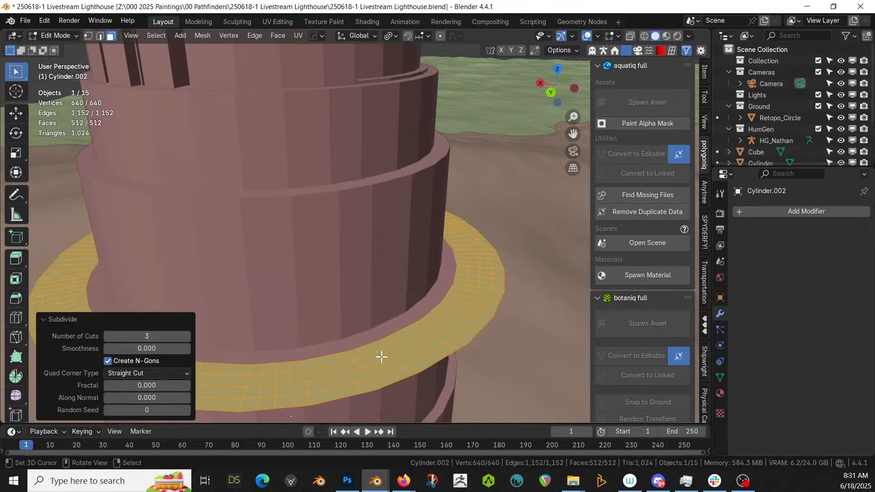
middle_click_drag(381, 357, 426, 319)
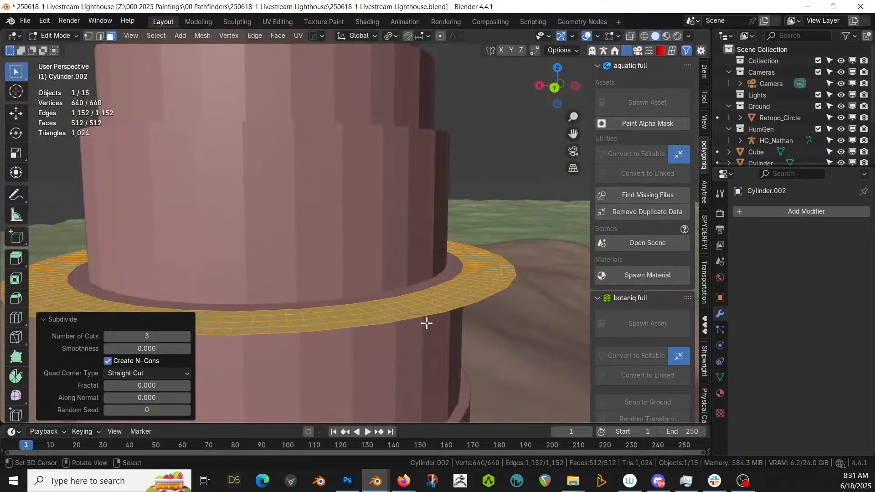
key("ctrl+z")
key("alt+a")
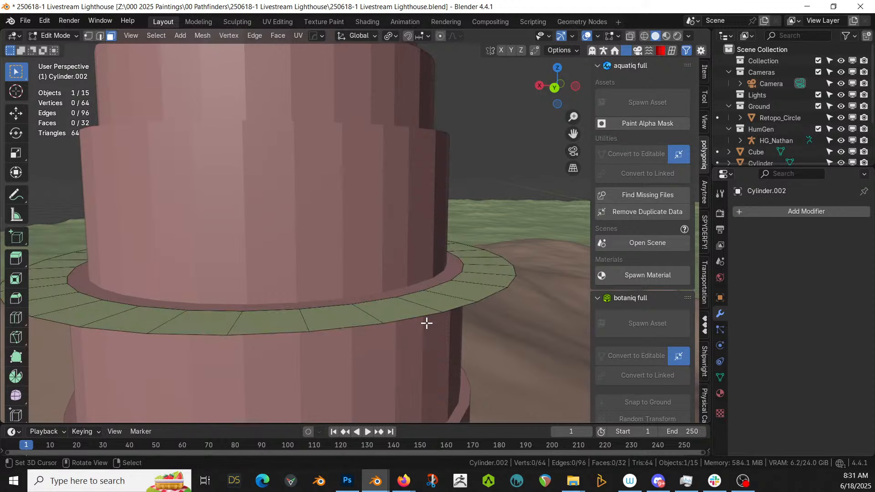
key("a")
key("alt+a")
Extrude the walkway ring's outer edge loop 1.3 m upward along Z and recalculate all normals
key("2")
key("ctrl+r")
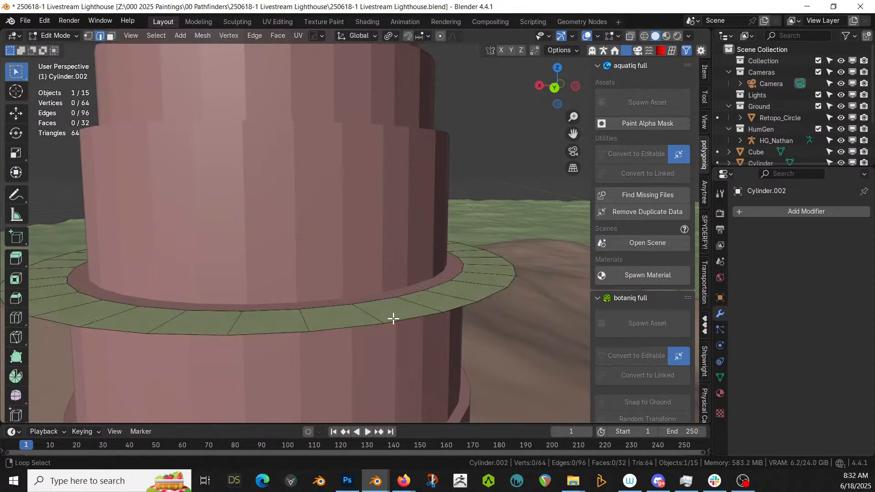
left_click(392, 319)
type("z")
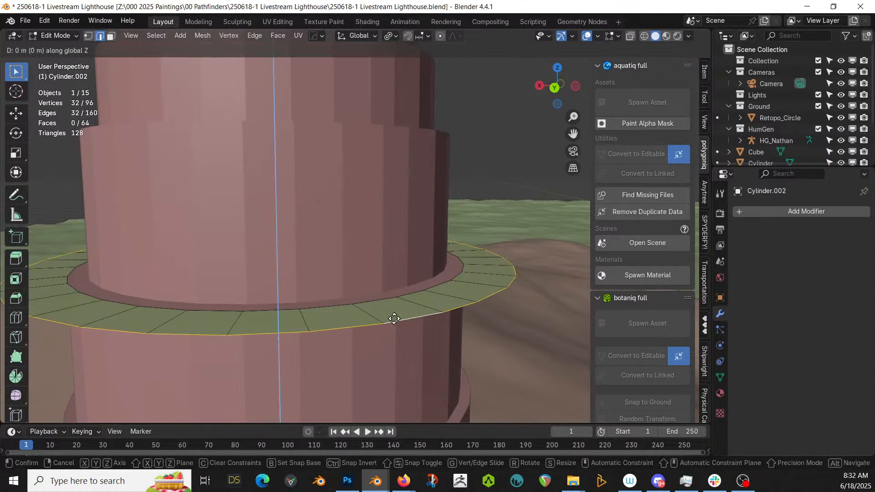
type("1.3")
key("Return")
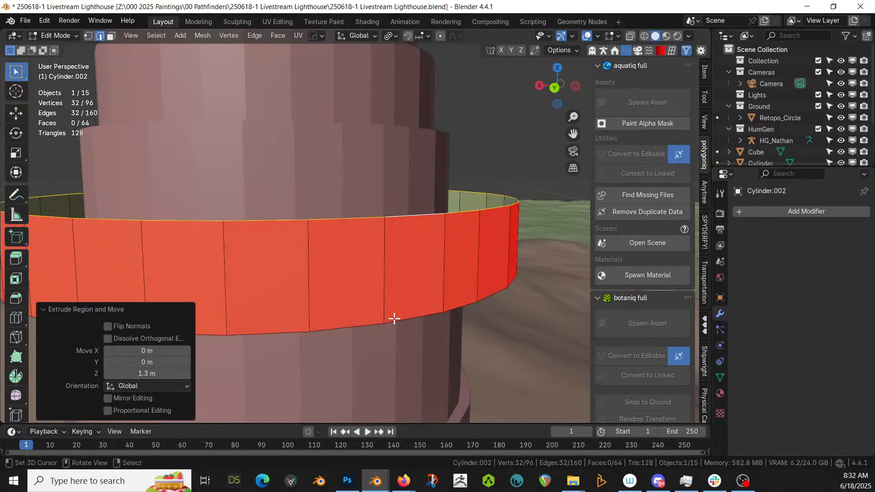
key("a")
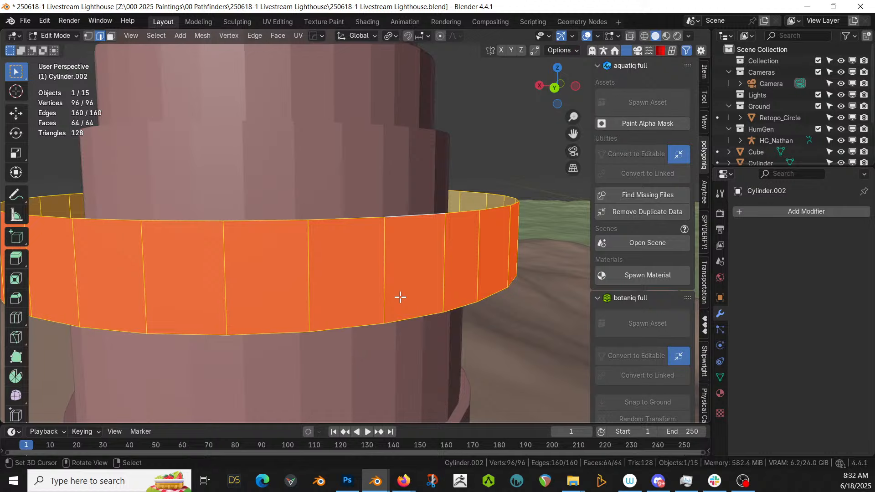
key("shift+n")
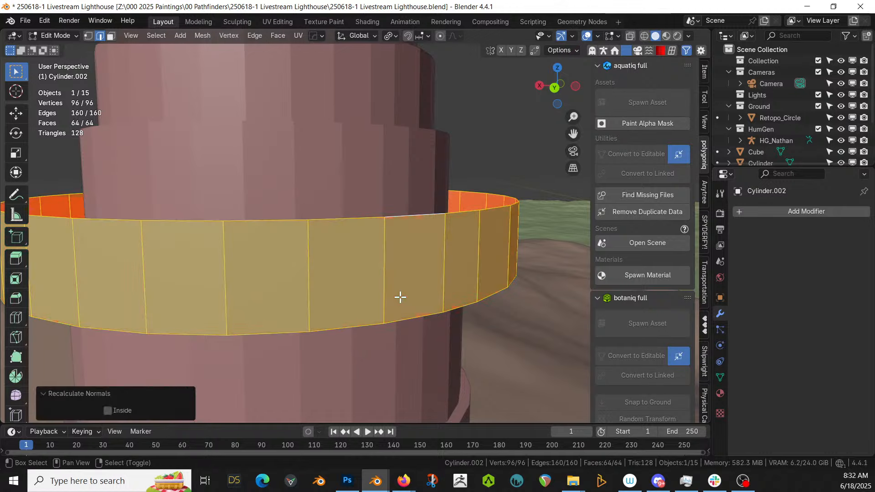
Separate the upright wall around the walkway into its own object
left_click(385, 272)
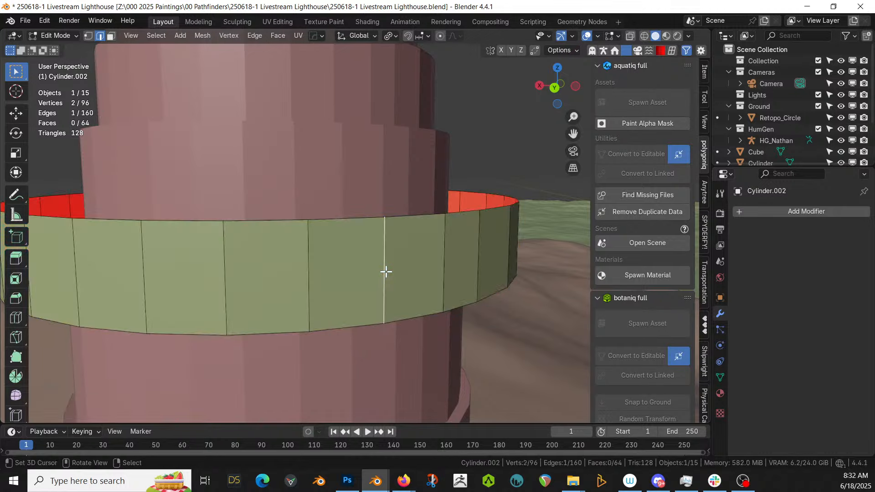
left_click(345, 221, "alt")
key("ctrl+KP_Add")
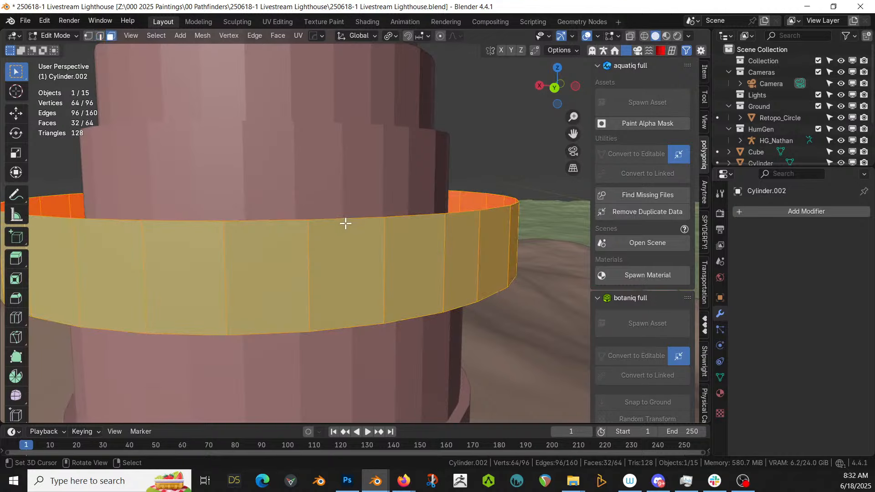
key("p")
left_click(345, 222)
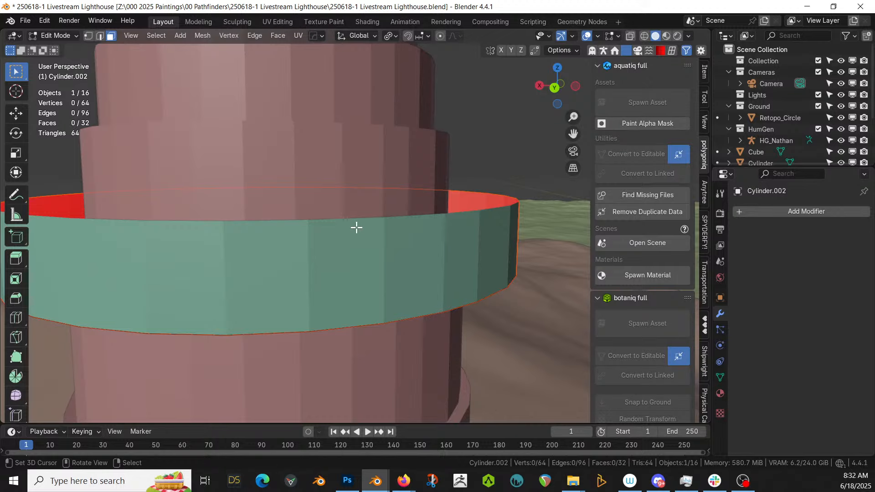
Add a horizontal loop cut around the separated railing wall, slid toward its upper edge with a factor of about -0.595
key("Tab")
left_click(301, 244)
key("Tab")
left_click(307, 245)
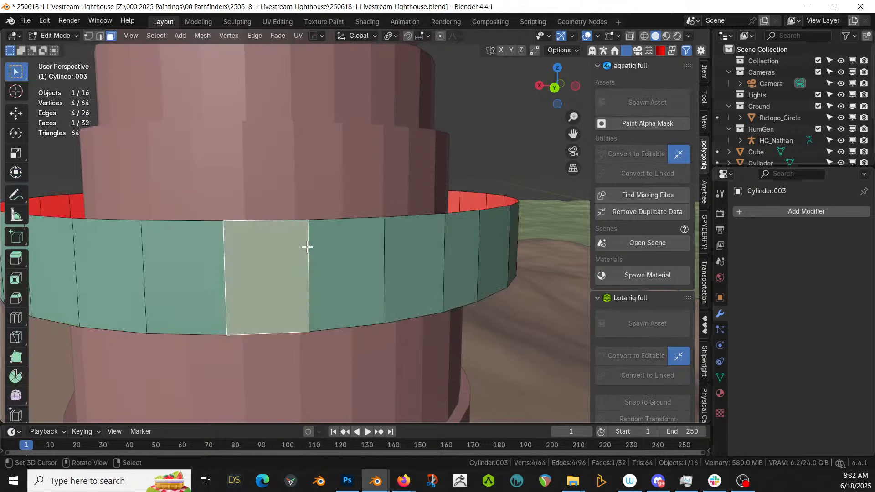
key("ctrl+r")
left_click(306, 247)
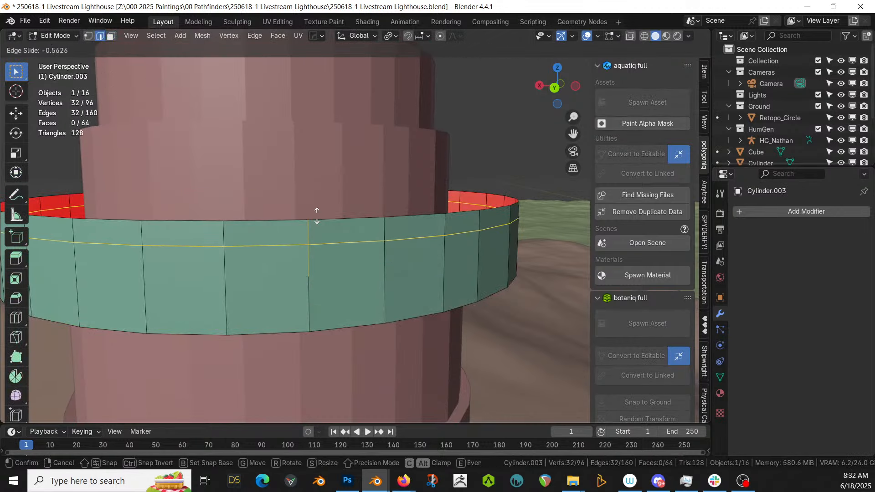
left_click(316, 213)
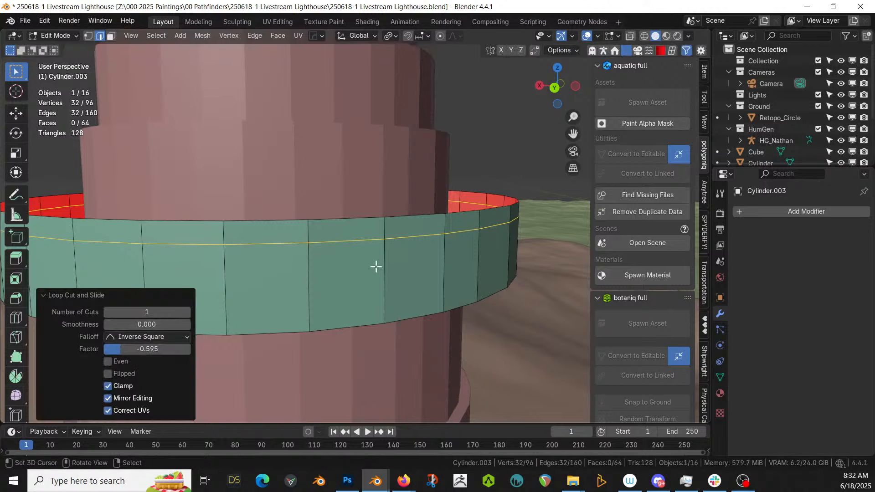
Bevel the new loop's vertices by about 0.119 m to form small diamonds at the railing's uprights
key("1")
key("ctrl+b")
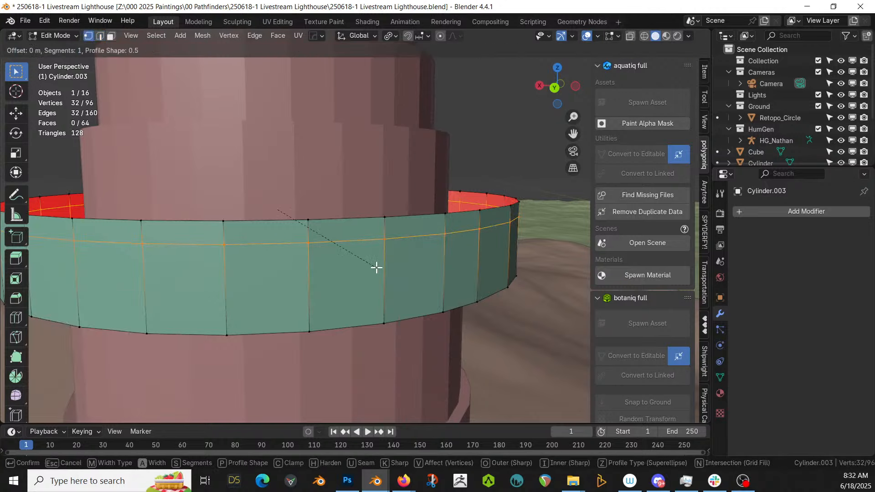
left_click(381, 275)
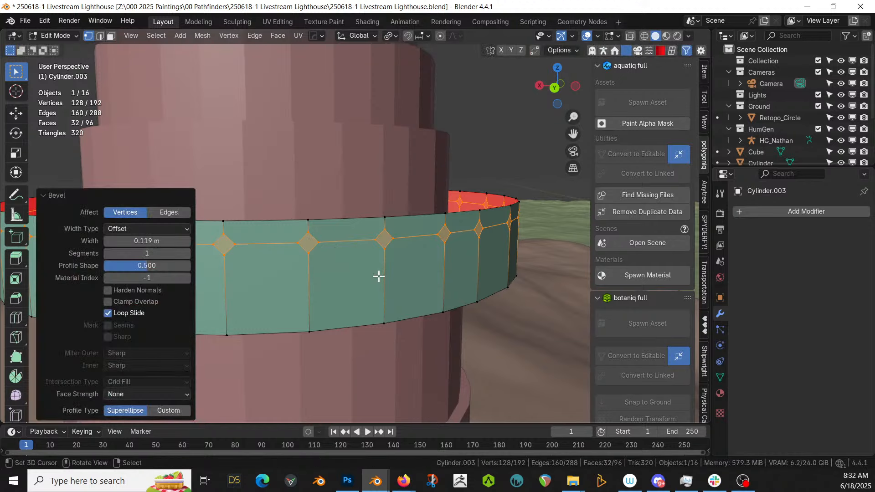
Recalculate the normals of all faces on the flat walkway ring around the tower
middle_click_drag(378, 275, 427, 294)
key("Tab")
left_click(480, 266)
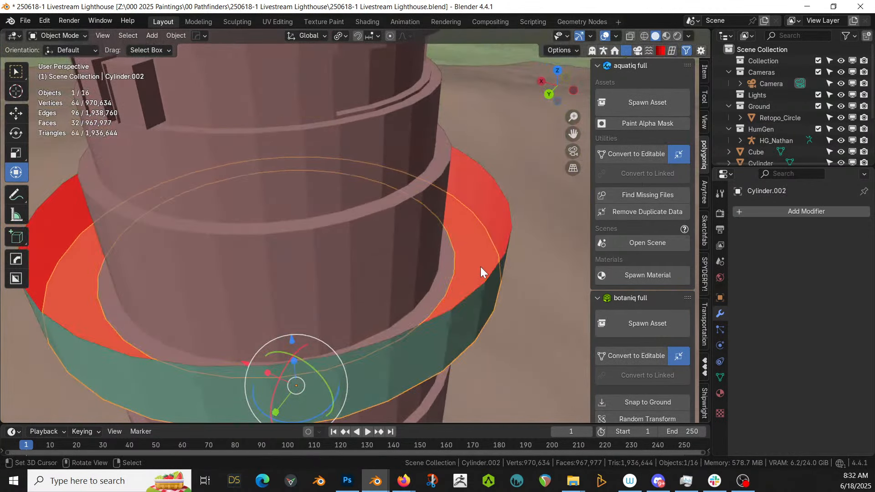
key("Tab")
key("a")
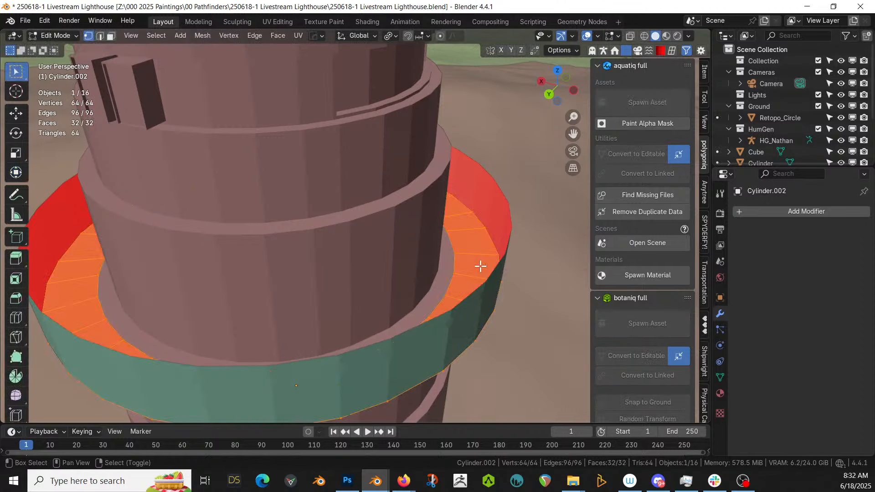
key("shift+n")
key("Tab")
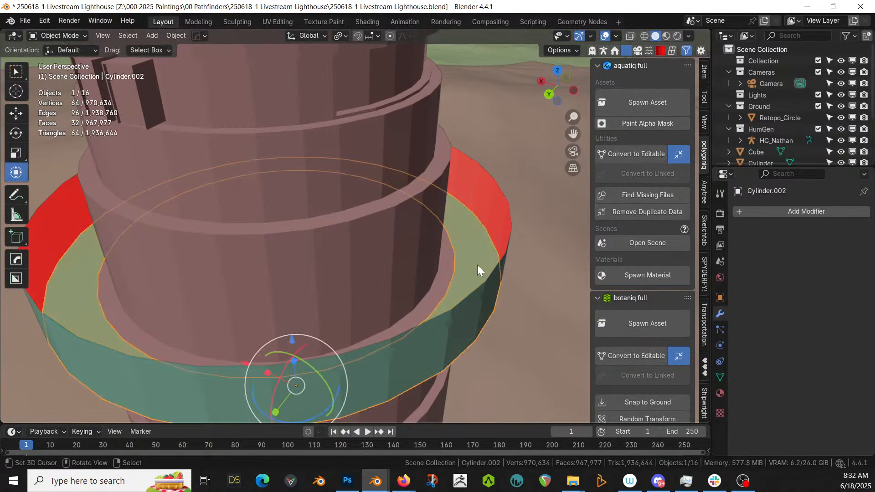
key("Tab")
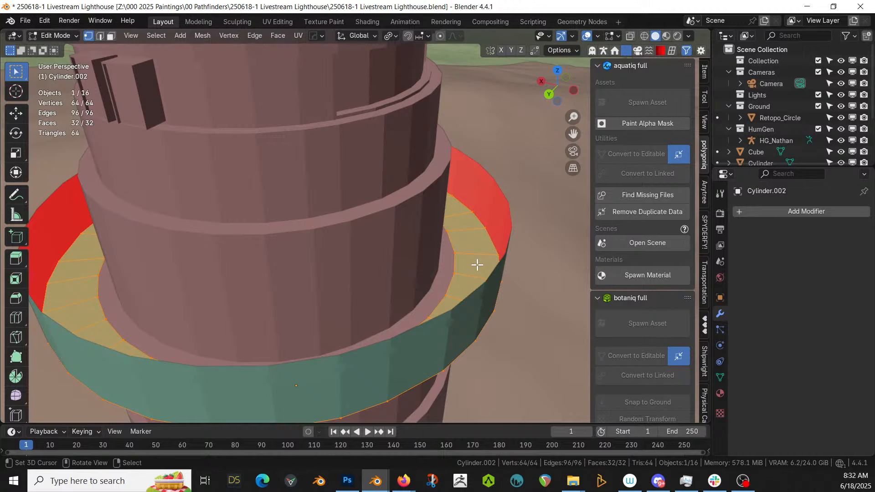
right_click(477, 264)
left_click(431, 171)
key("3")
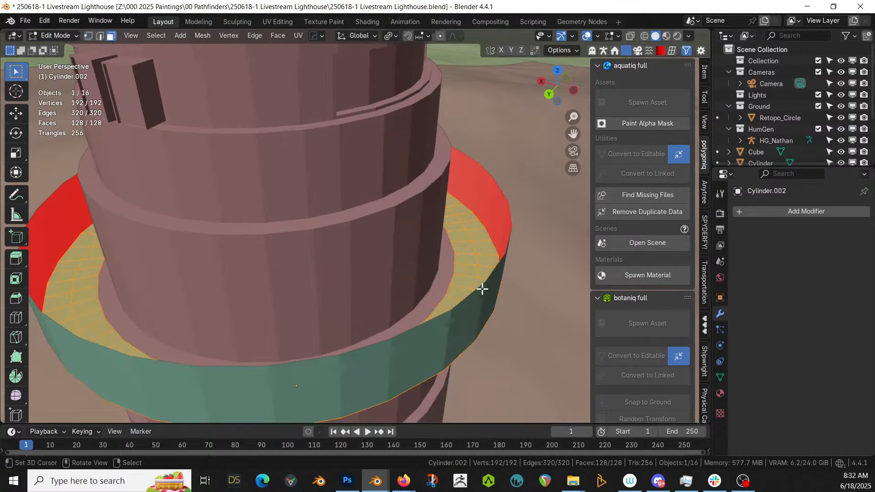
key("1")
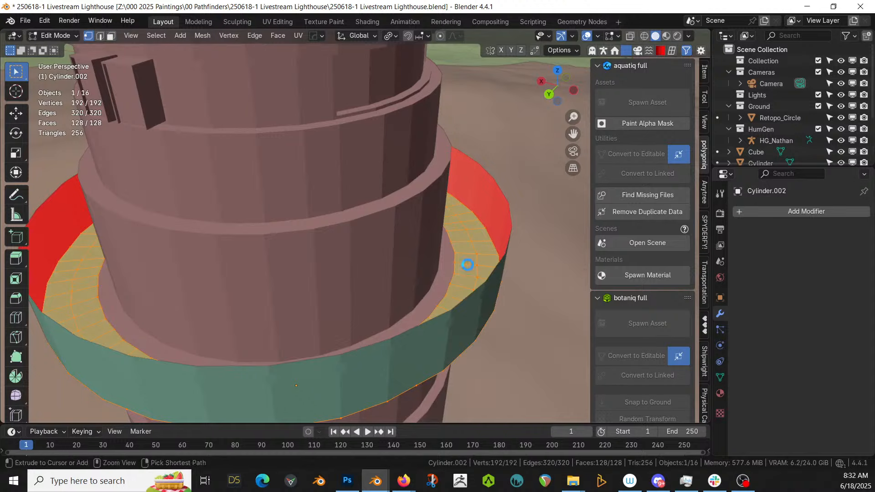
key("ctrl+z")
Save the file and subdivide all the walkway ring's faces with 3 cuts
key("ctrl+s")
right_click(467, 264)
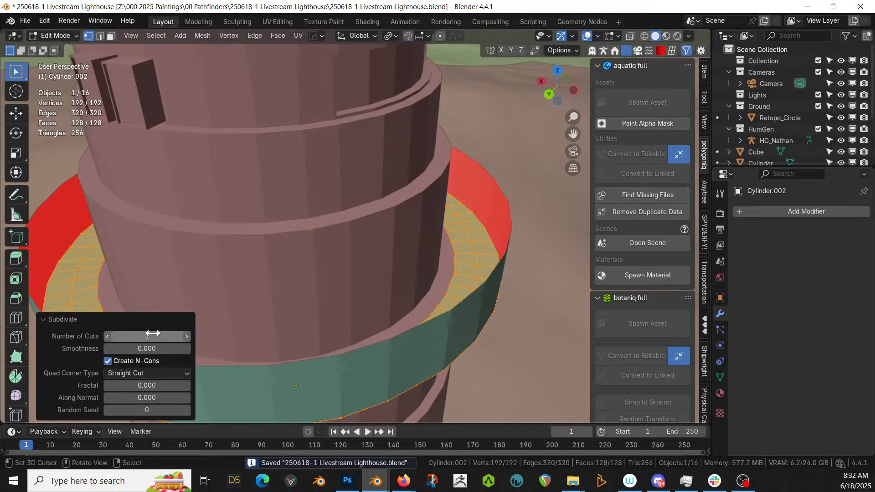
left_click(148, 335)
type("3")
key("Return")
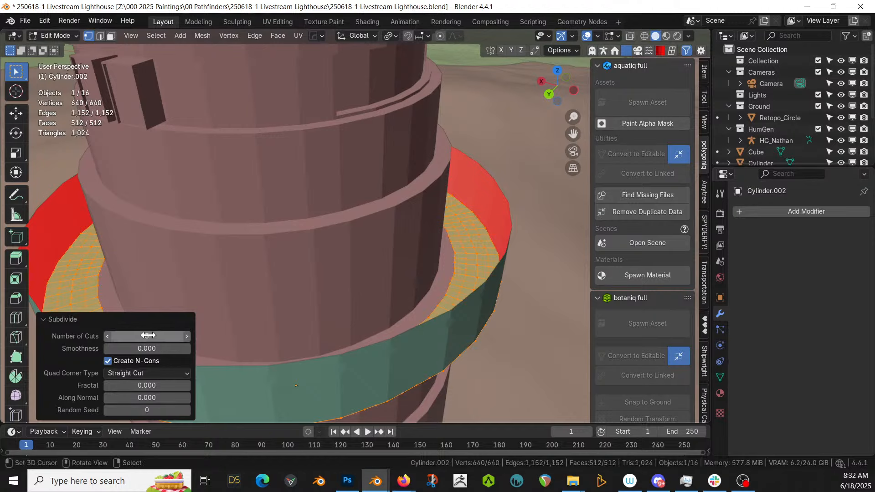
key("Tab")
Add a Wireframe modifier with a thickness of about 0.047 m to the walkway ring
scroll(417, 305, "down", 4)
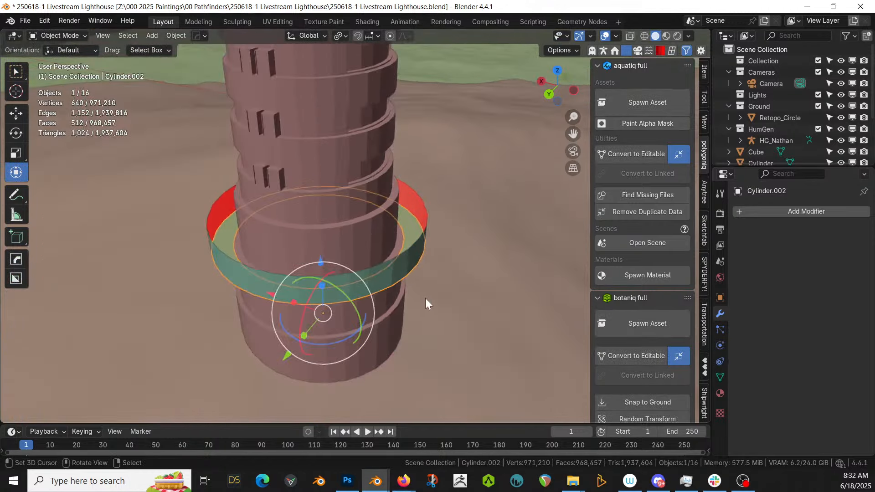
key("q")
mouse_move(425, 299)
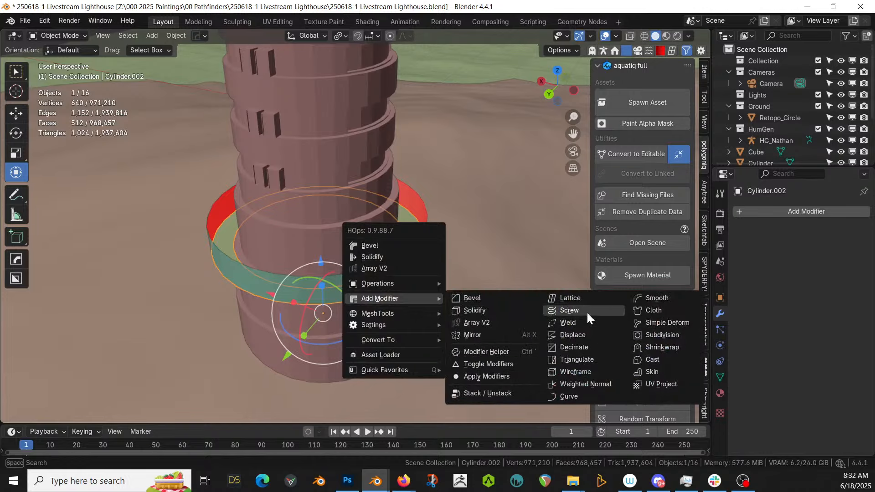
left_click(594, 374)
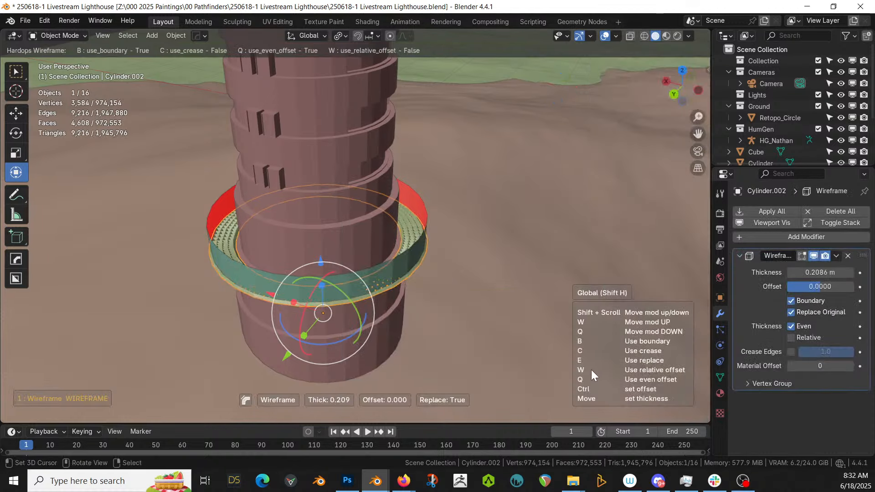
left_click(619, 90)
Copy the walkway's Wireframe modifier to the surrounding railing wall and apply the modifiers on both objects
scroll(510, 165, "up", 4)
middle_click_drag(491, 205, 494, 182)
left_click(497, 251)
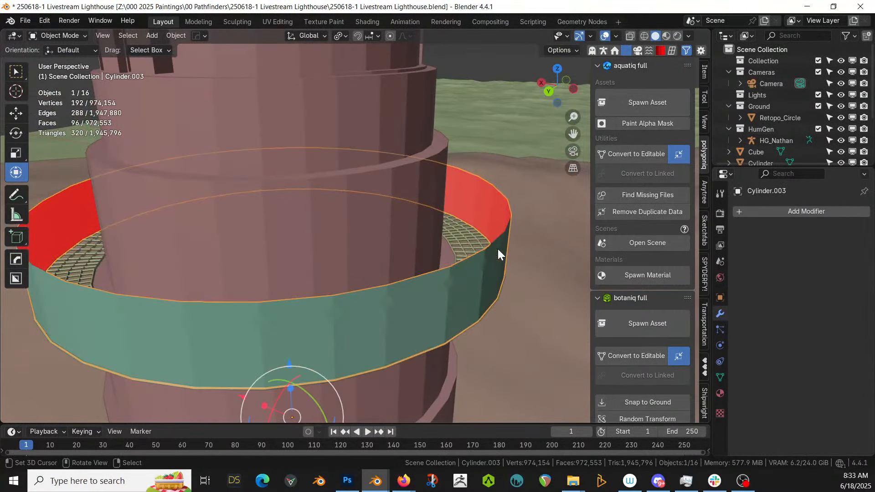
left_click(471, 237, "shift")
key("ctrl+l")
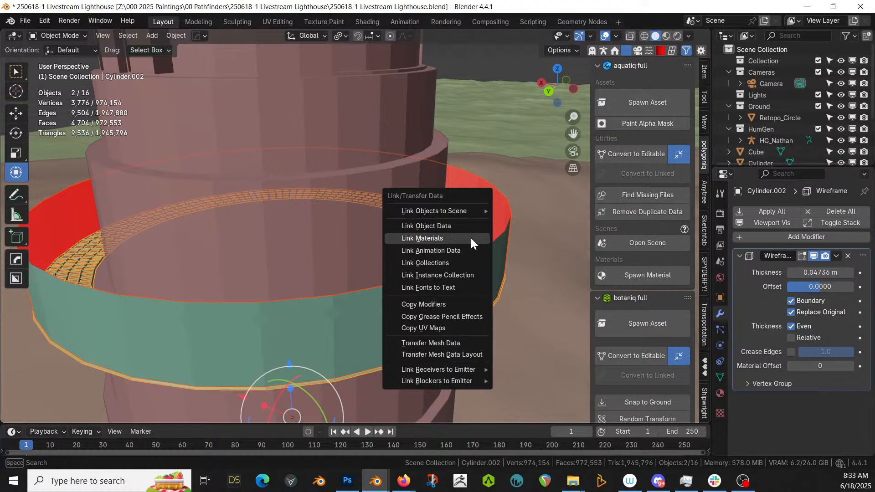
left_click(439, 299)
middle_click_drag(439, 300, 354, 279)
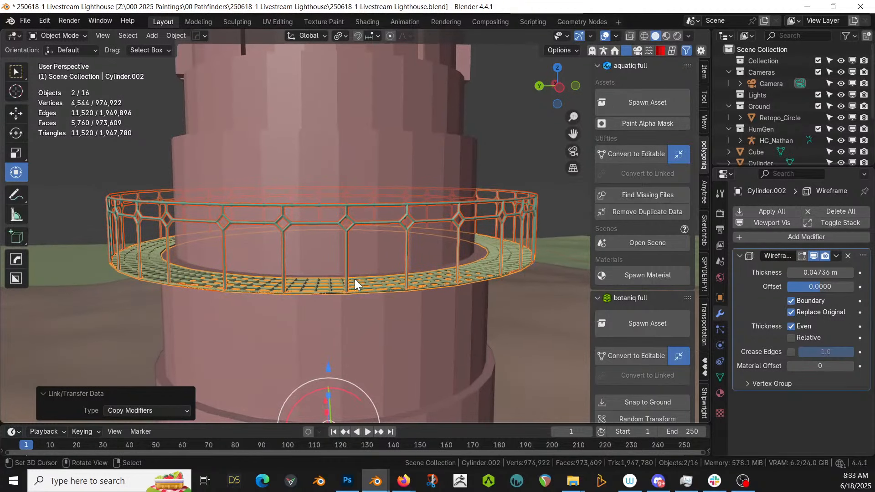
left_click(764, 211)
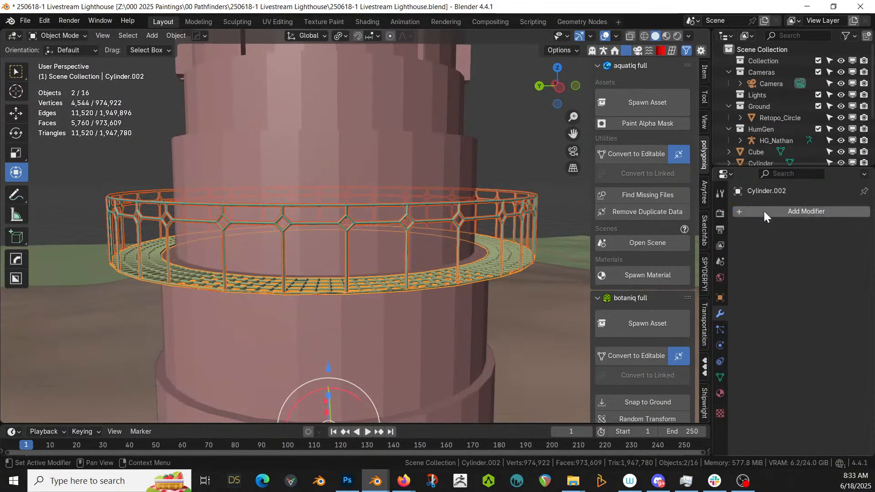
Join the lower railing and the walkway grating into one object
left_click(472, 272)
left_click(501, 268)
right_click(510, 263)
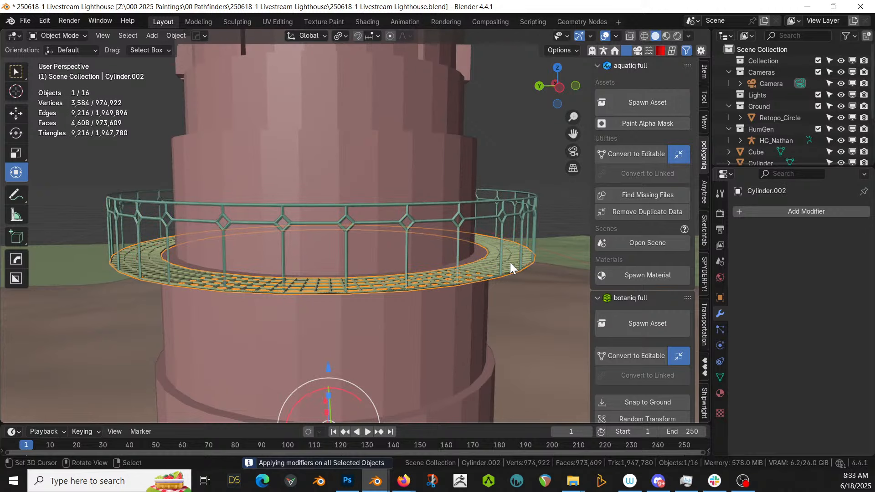
right_click(504, 201)
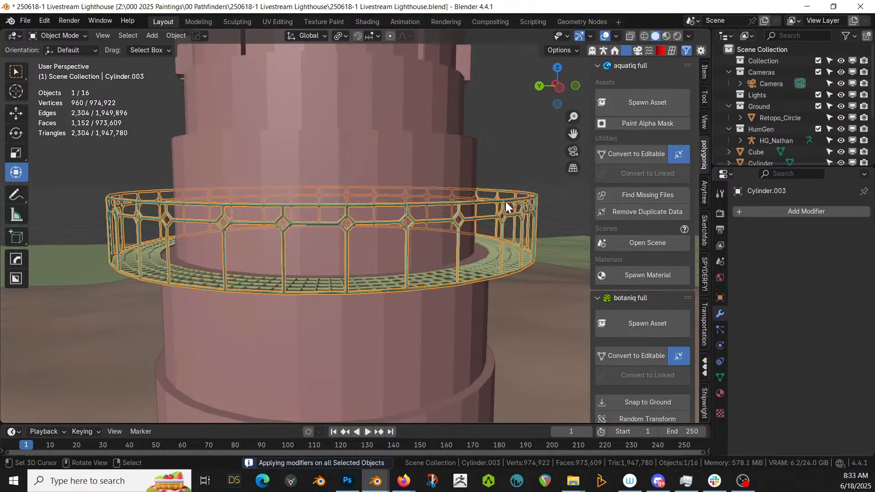
right_click(480, 269, "shift")
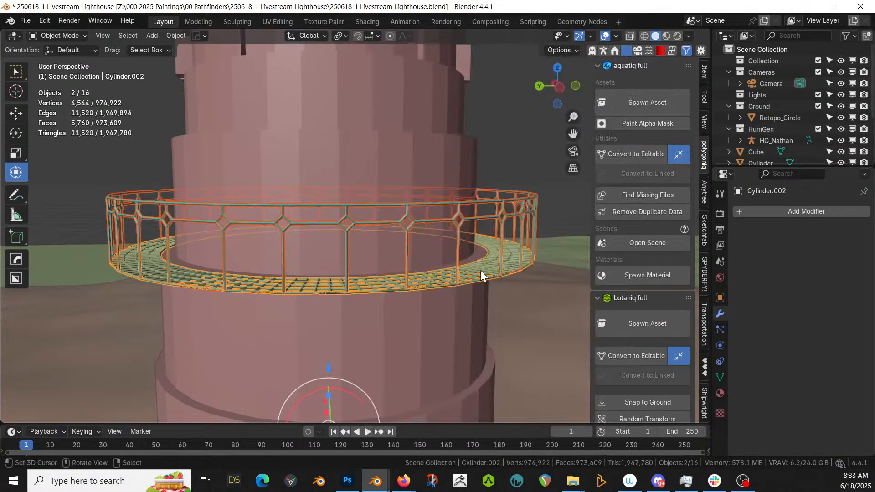
key("ctrl+j")
Join the lower walkway with the existing upper railing, keeping the upper railing as the active object
scroll(217, 196, "down", 5)
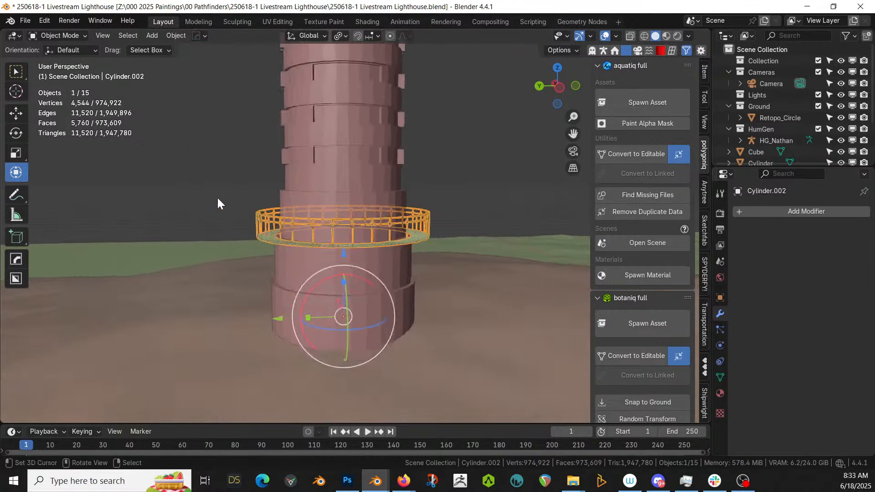
scroll(217, 196, "down", 5)
right_click(318, 241, "shift")
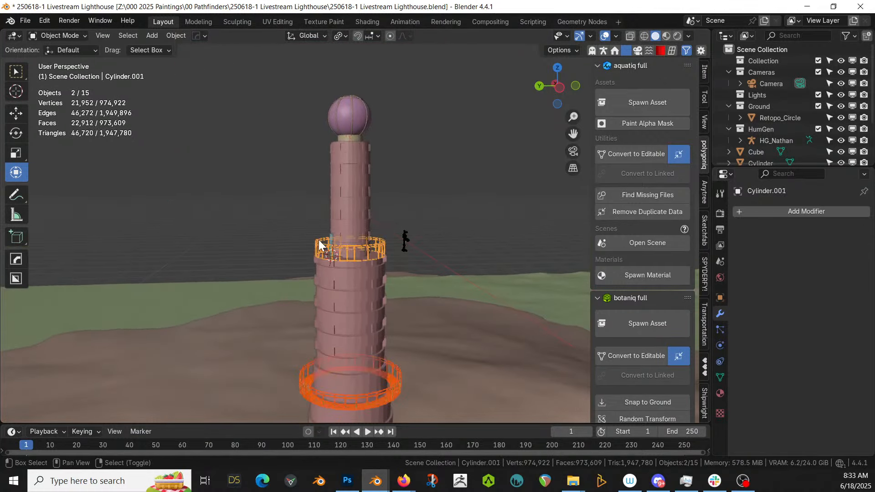
key("ctrl+j")
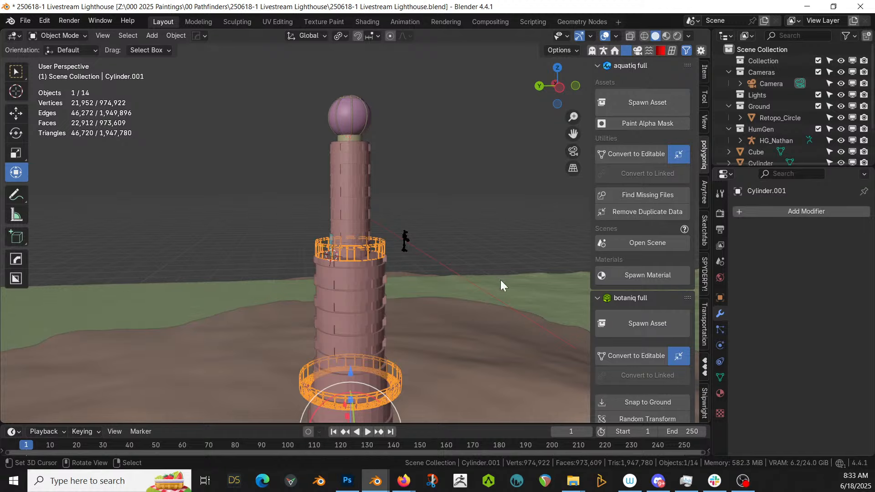
Remove the sy-glass-frosted and Lighthouse material slots from the joined railings, leaving only KB3D_OTP_MetalDark
left_click(720, 392)
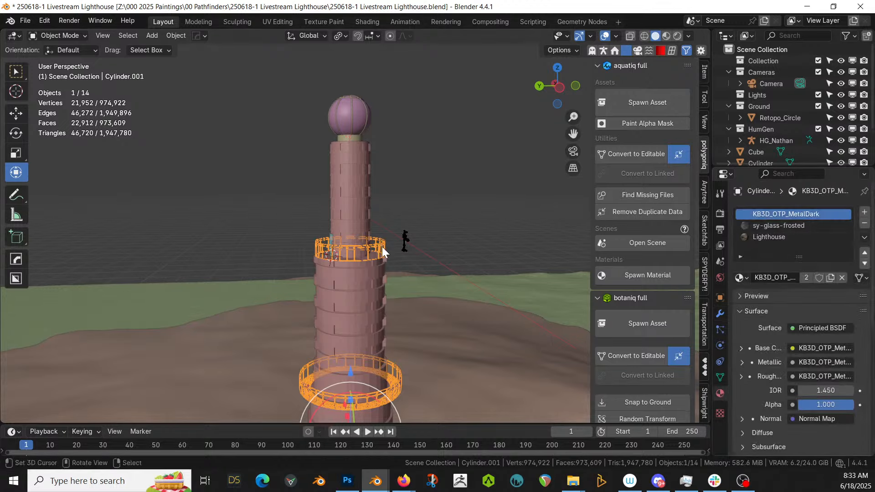
left_click(810, 225)
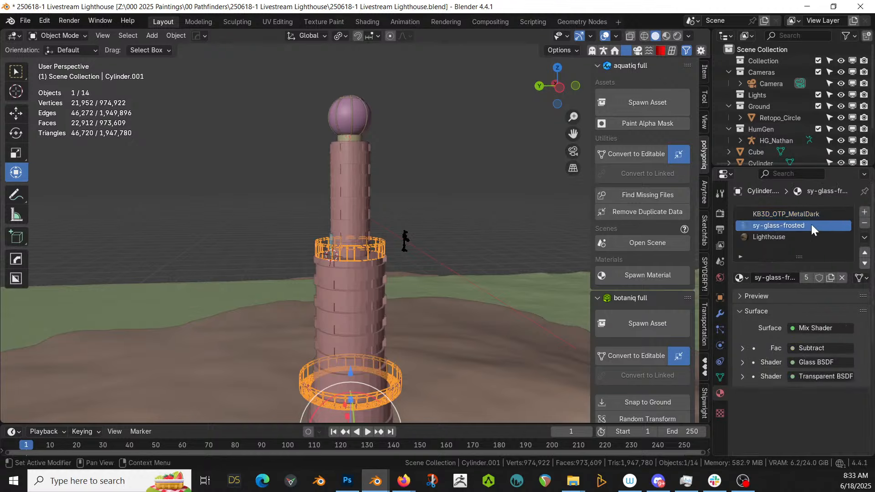
left_click(864, 223)
Unwrap all the joined railing geometry with Smart UV Project at the 66° angle limit
key("Tab")
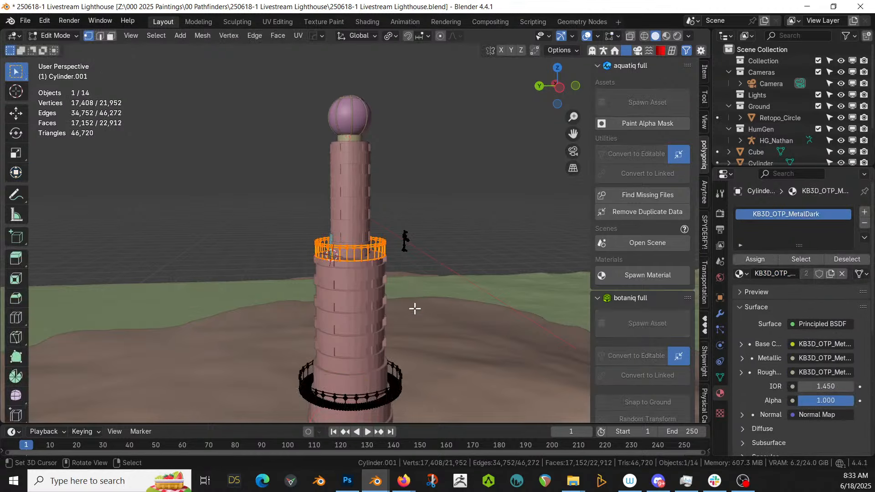
key("a")
key("u")
left_click(386, 130)
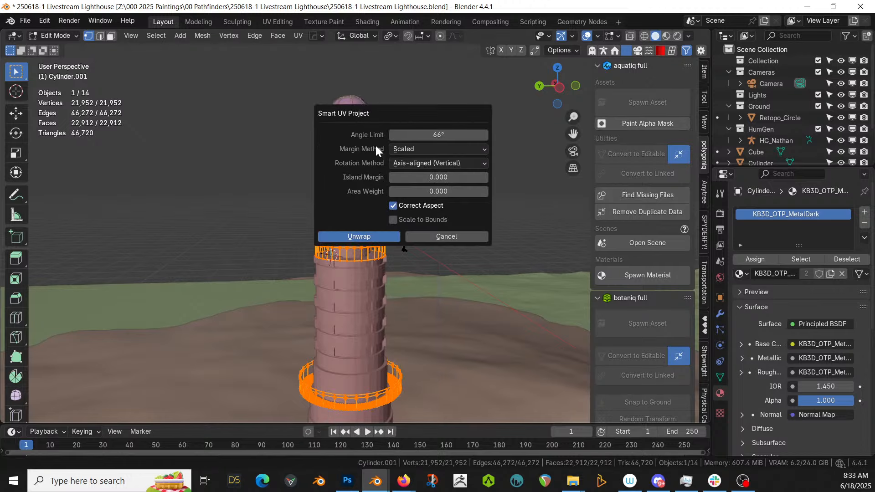
left_click(357, 237)
key("Tab")
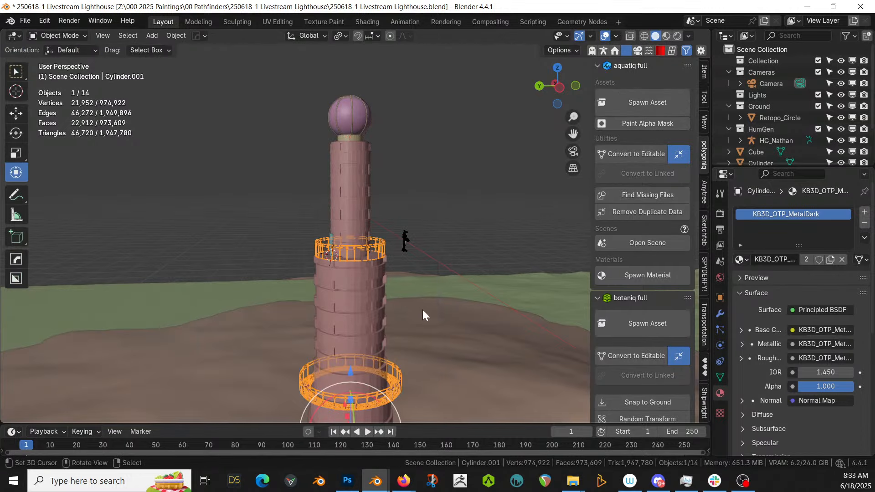
Switch the viewport to Rendered shading and turn off the Face Orientation overlay
scroll(428, 223, "up", 4)
middle_click_drag(397, 267, 403, 175)
scroll(420, 308, "up", 3)
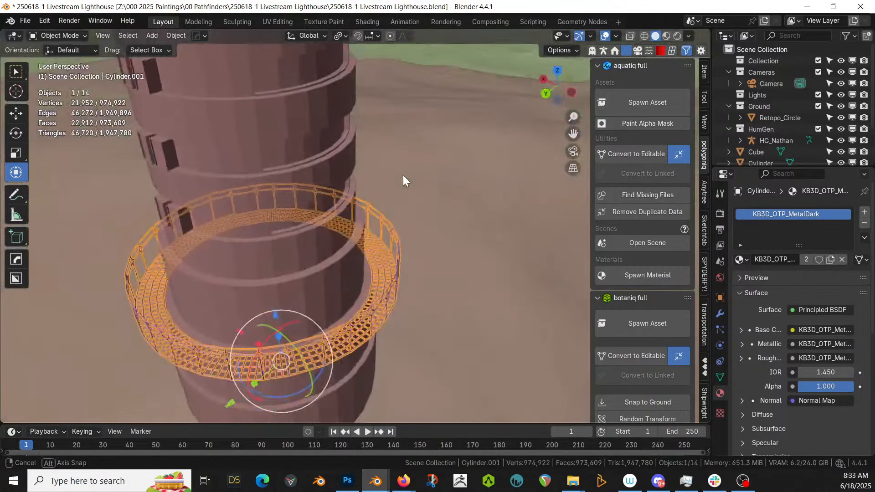
scroll(379, 234, "up", 3)
key("z")
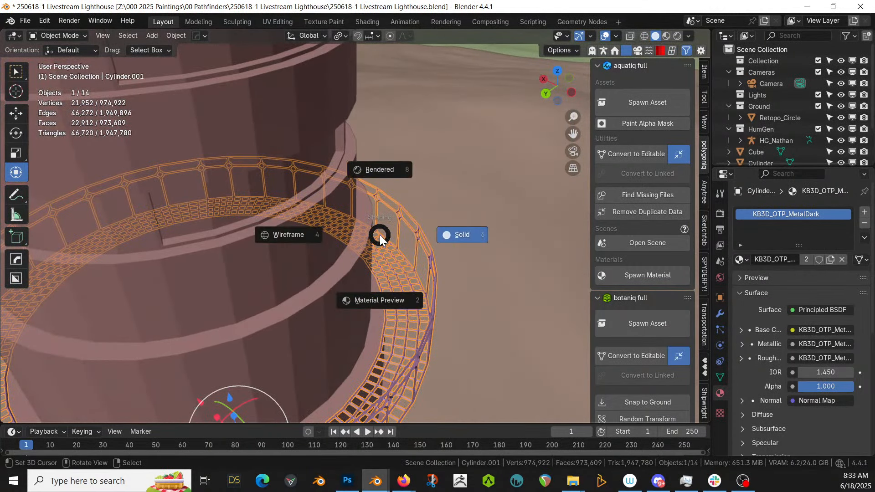
key("8")
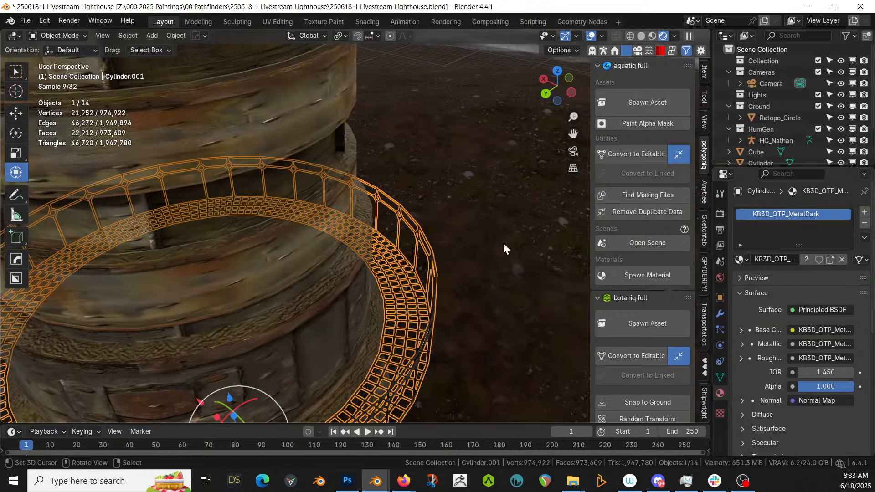
left_click(497, 243)
mouse_move(488, 244)
middle_mouse_down()
mouse_move(450, 196)
mouse_move(449, 168)
mouse_move(431, 191)
middle_mouse_up()
key("alt+v")
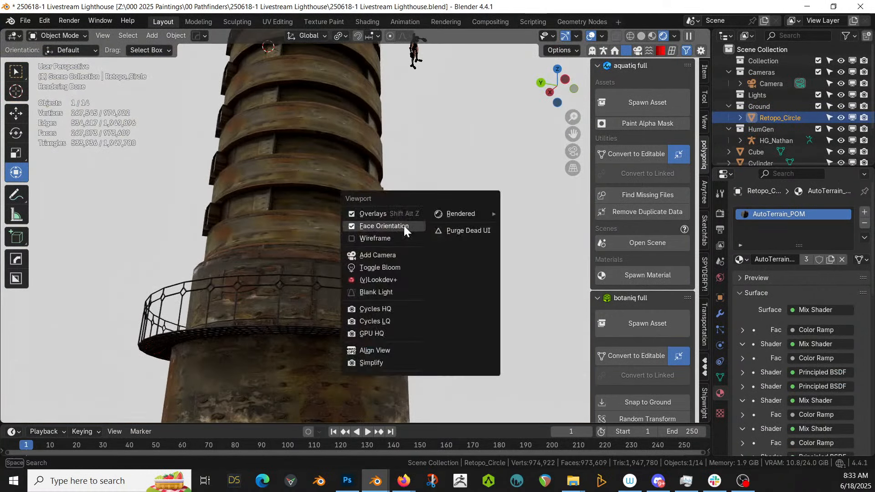
left_click(400, 226)
Examine the rendered lighthouse from its base and walkways up to the green lamp globe
scroll(400, 227, "down", 6)
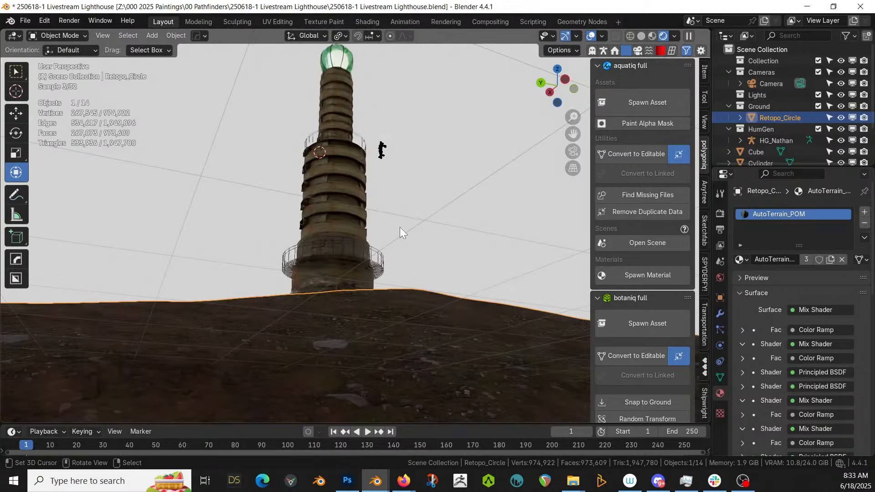
middle_click_drag(400, 226, 406, 229)
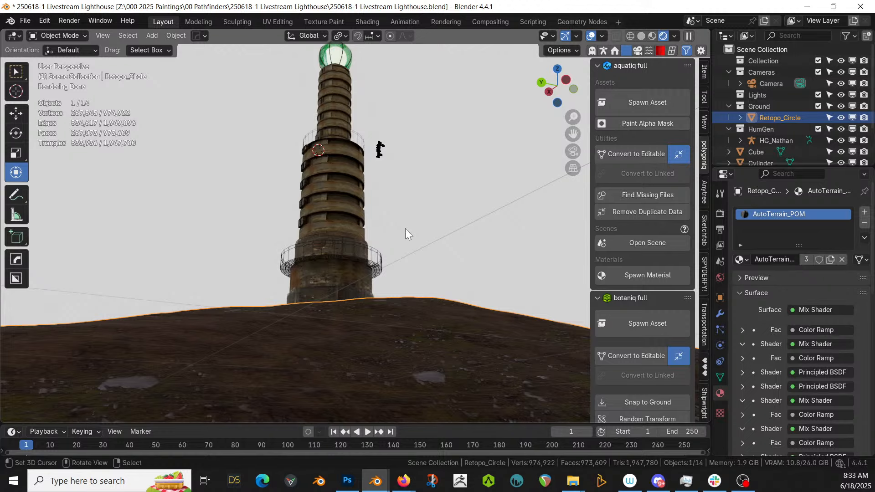
middle_click_drag(384, 187, 368, 324)
scroll(367, 321, "up", 2)
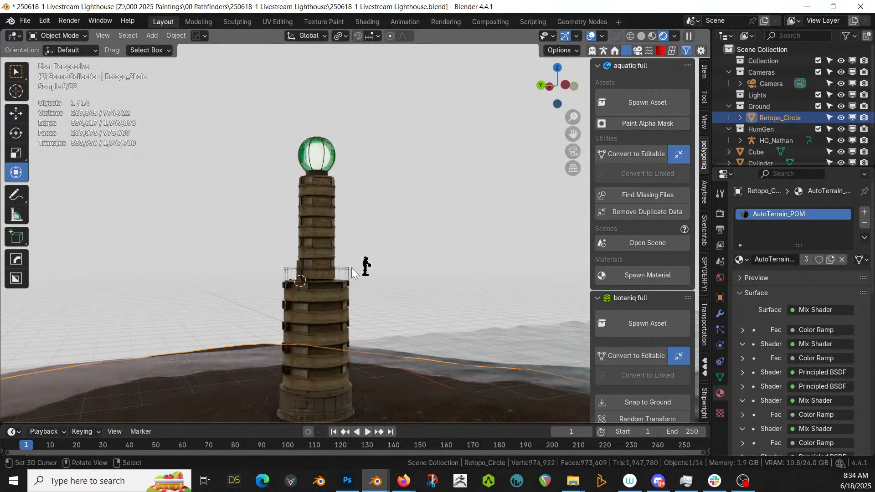
middle_click_drag(352, 199, 382, 241)
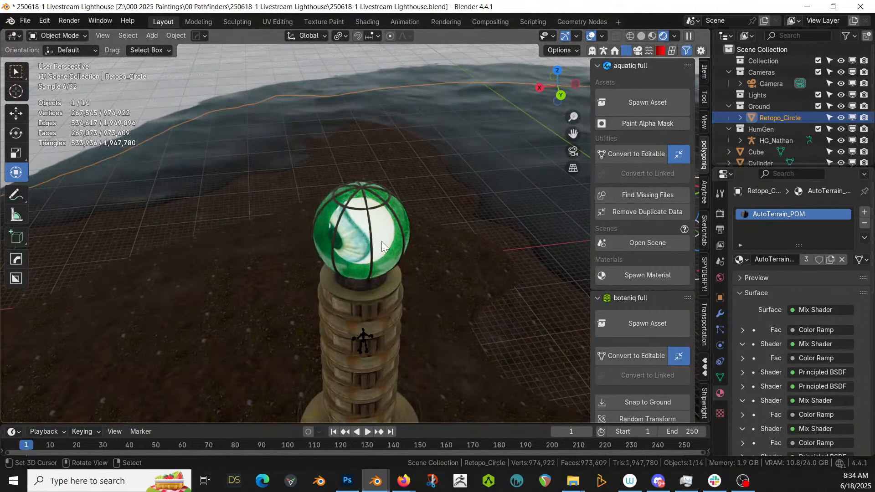
scroll(364, 215, "up", 3)
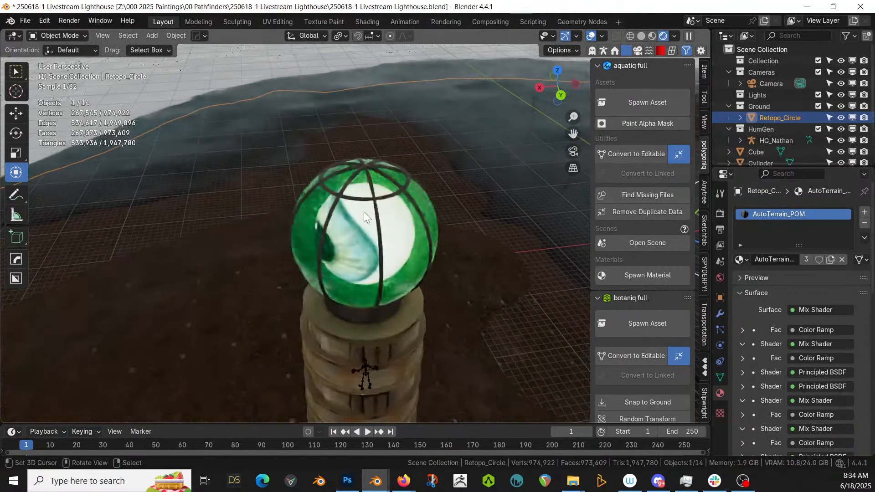
Switch the viewport to Solid shading and open the lamp globe's metal cage for mesh editing
left_click(367, 244)
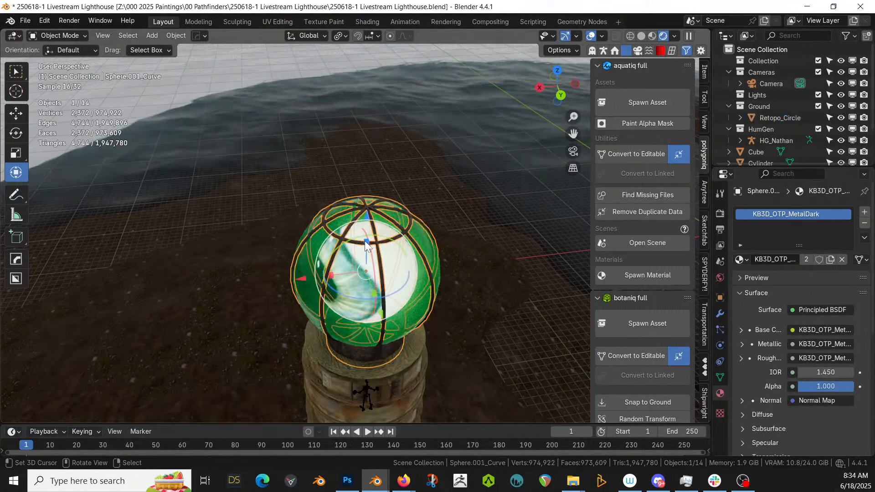
key("z")
key("Tab")
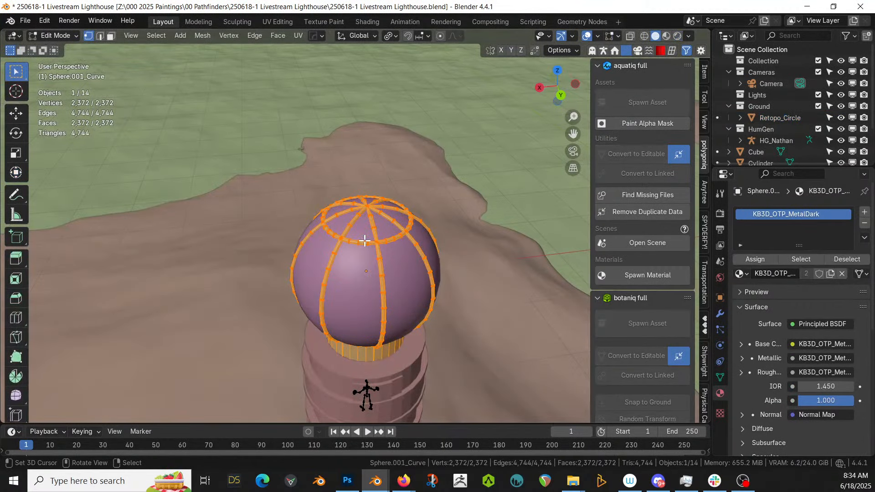
scroll(365, 241, "up", 2)
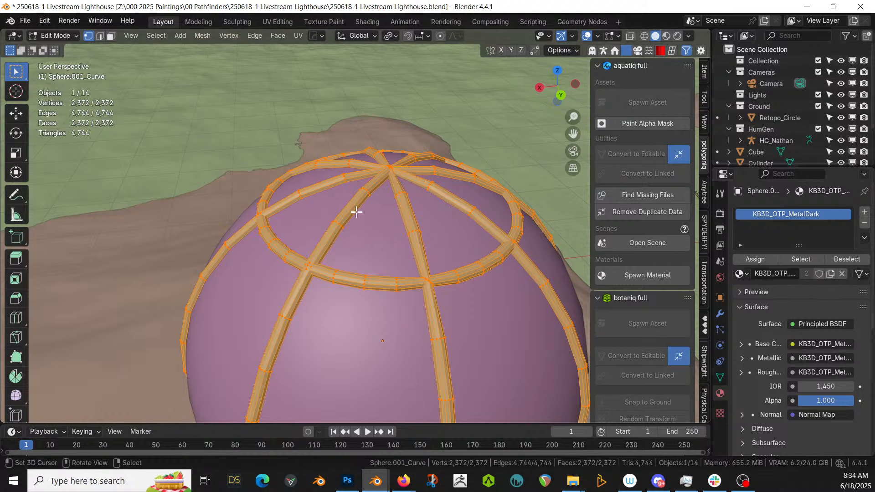
scroll(317, 203, "up", 3)
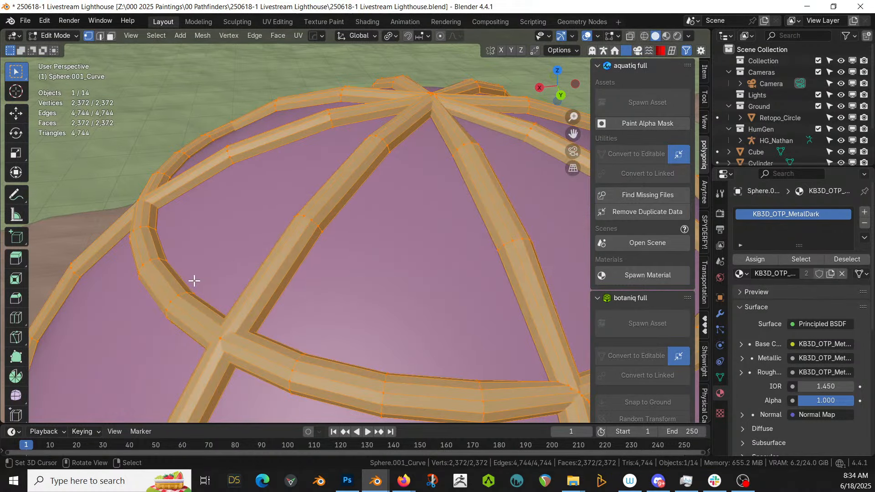
Try to select an edge loop along the upper ring of the lamp cage
key("2")
key("alt+a")
left_click(164, 278, "alt")
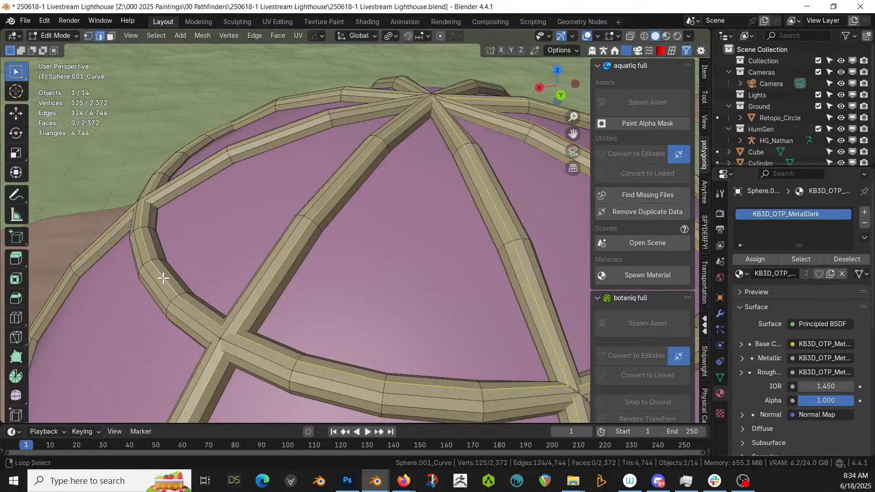
scroll(164, 278, "down", 4)
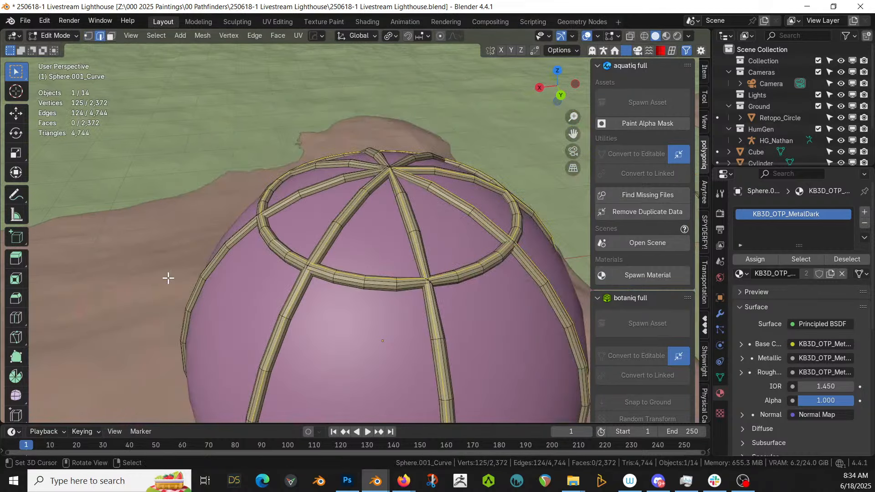
middle_click_drag(168, 277, 195, 292)
scroll(364, 299, "up", 1)
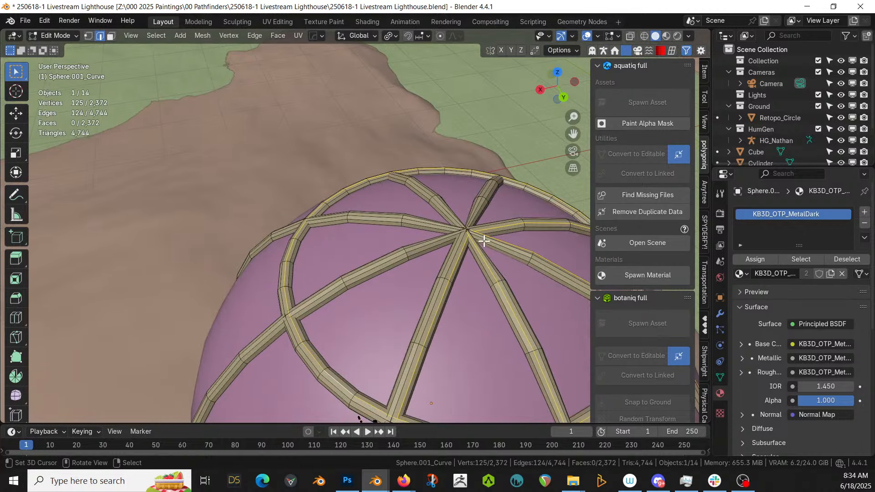
Leave mesh editing, select the lamp globe and snap the 3D cursor to its centre
key("shift+s")
key("Tab")
right_click(392, 293)
scroll(391, 294, "down", 3)
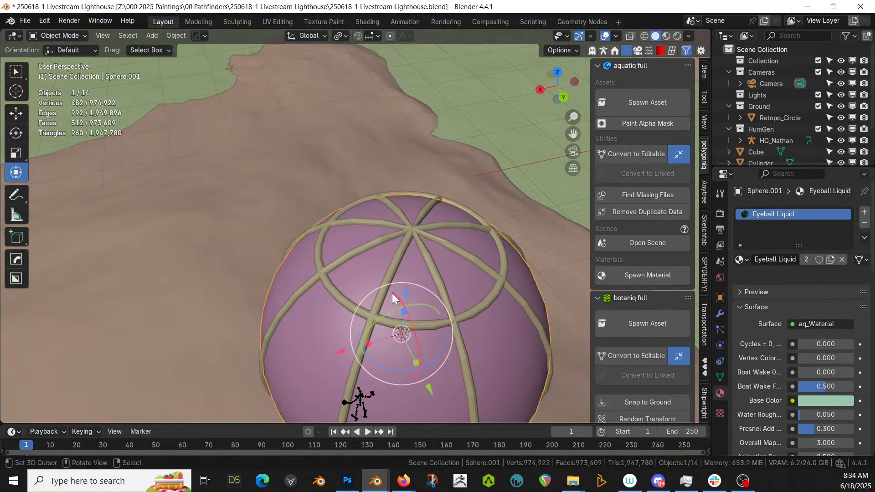
Add a 32-vertex cylinder at the lamp globe's centre and scale it uniformly by about 0.315
key("shift+a")
mouse_move(363, 176)
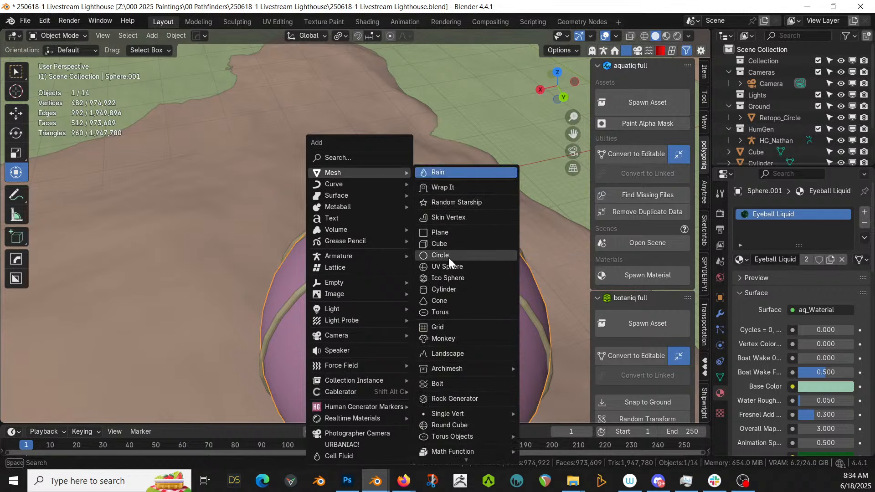
left_click(456, 289)
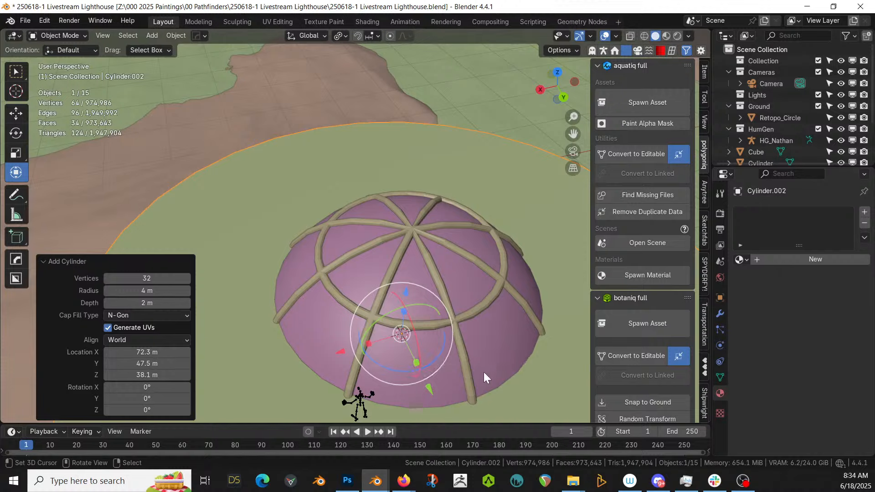
key("s")
left_click(435, 368)
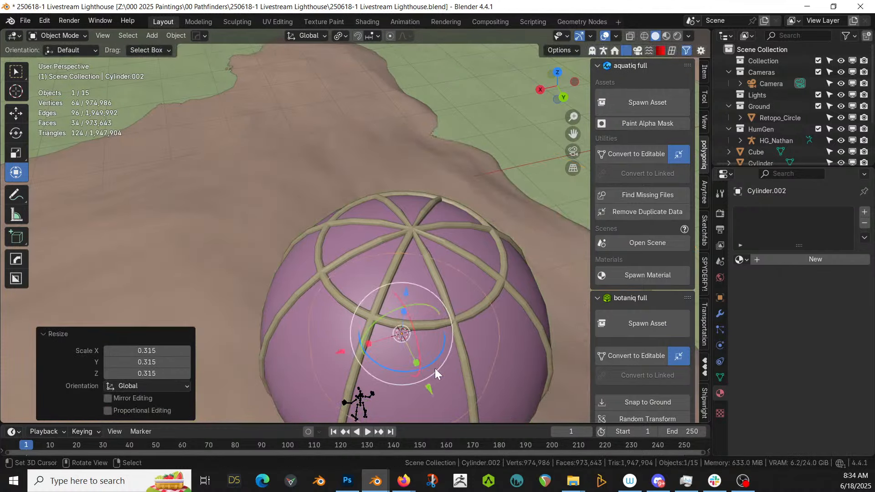
Move the new cylinder straight up about 2.1 m onto the crown of the lamp globe, using the front orthographic view
key("g")
key("z")
left_click(451, 253)
key("KP_5")
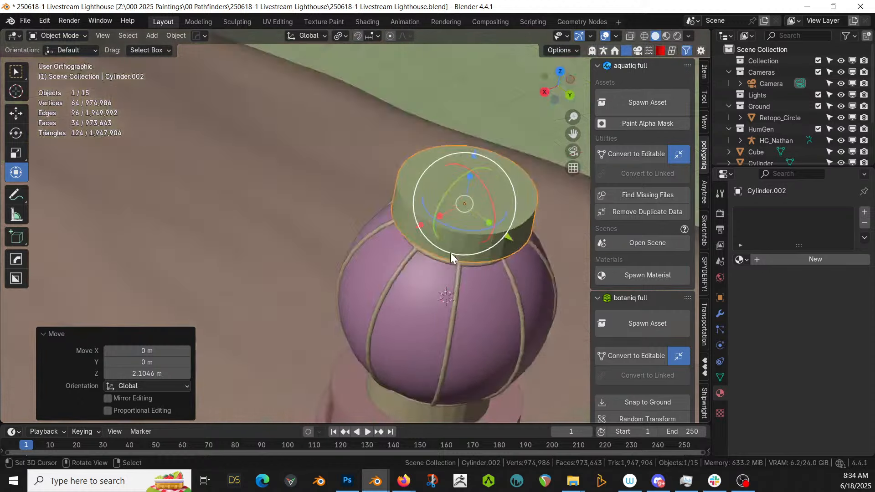
key("KP_1")
middle_click_drag(438, 217, 417, 318, "shift")
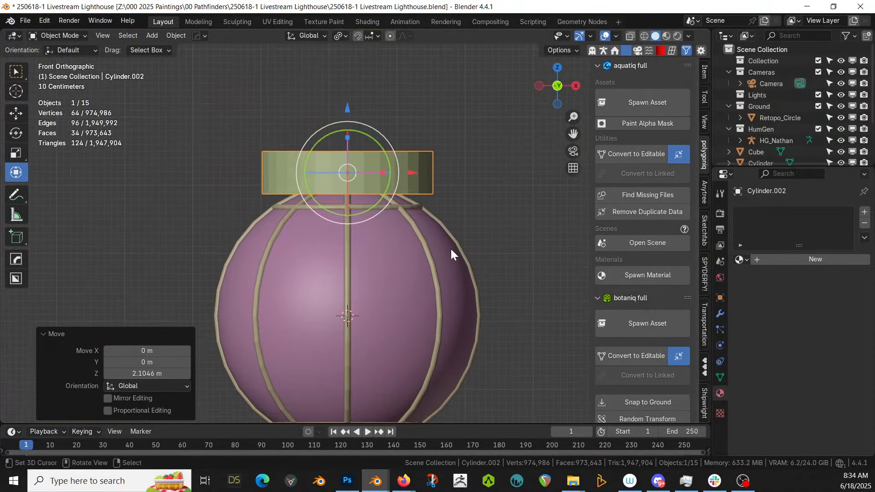
Flatten the cylinder along Z by a scale factor of about 0.589
key("s")
key("y")
right_click(435, 239)
key("s")
key("z")
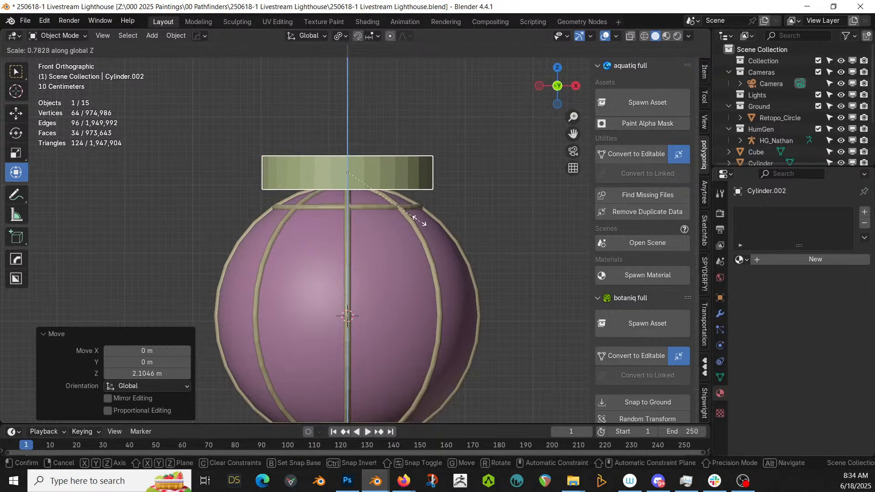
left_click(407, 203)
middle_click_drag(406, 202, 421, 236)
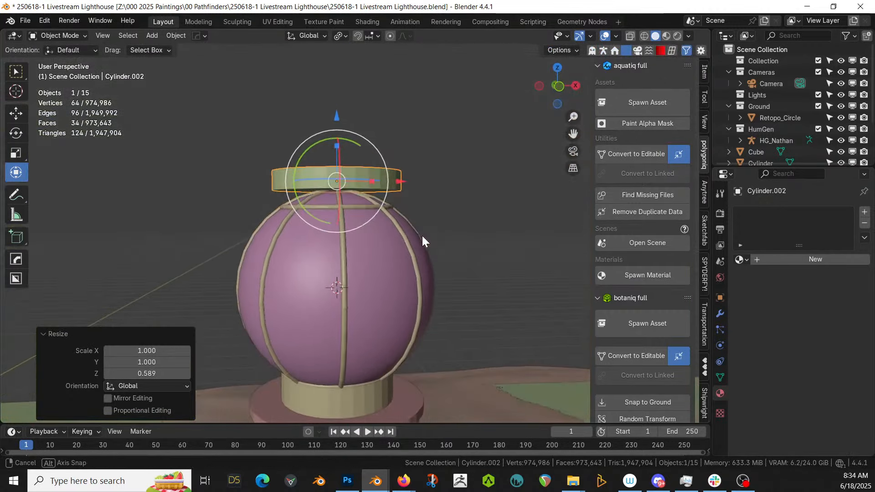
Scale the cylinder uniformly by about 0.716 and lower it about 0.35 m onto the cage's upper ring
key("s")
left_click(404, 231)
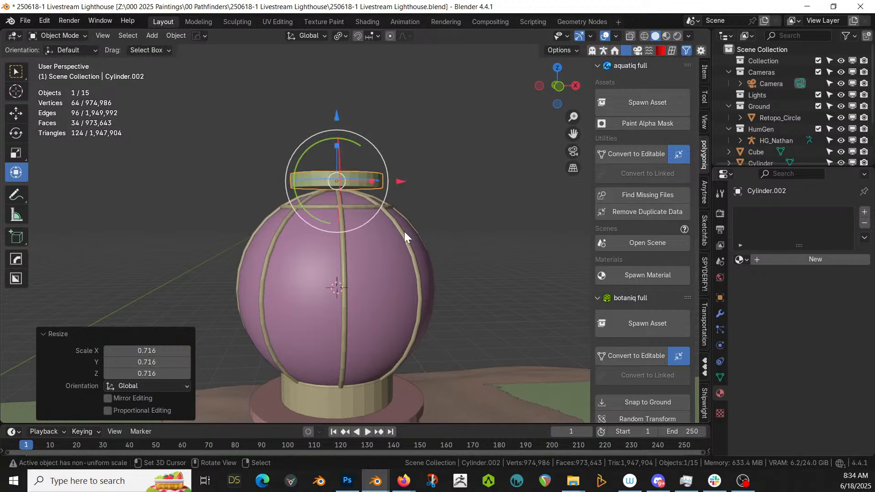
key("g")
key("z")
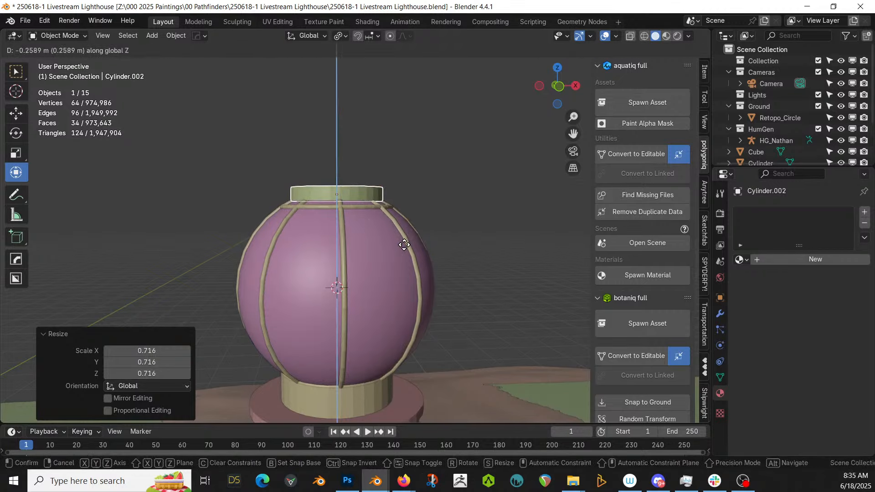
left_click(413, 255)
mouse_move(412, 255)
middle_mouse_down()
mouse_move(414, 279)
mouse_move(449, 300)
mouse_move(321, 253)
mouse_move(419, 314)
mouse_move(343, 267)
mouse_move(412, 249)
middle_mouse_up()
middle_click_drag(354, 267, 457, 262, "shift")
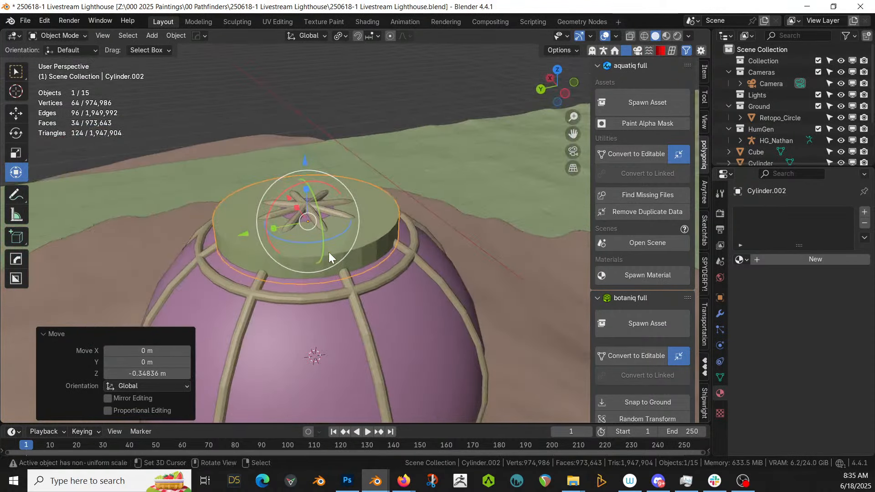
Raise the cylinder's top face about 0.073 m along Z so it covers the protruding cage bars
scroll(298, 242, "up", 2)
middle_click_drag(298, 243, 364, 275)
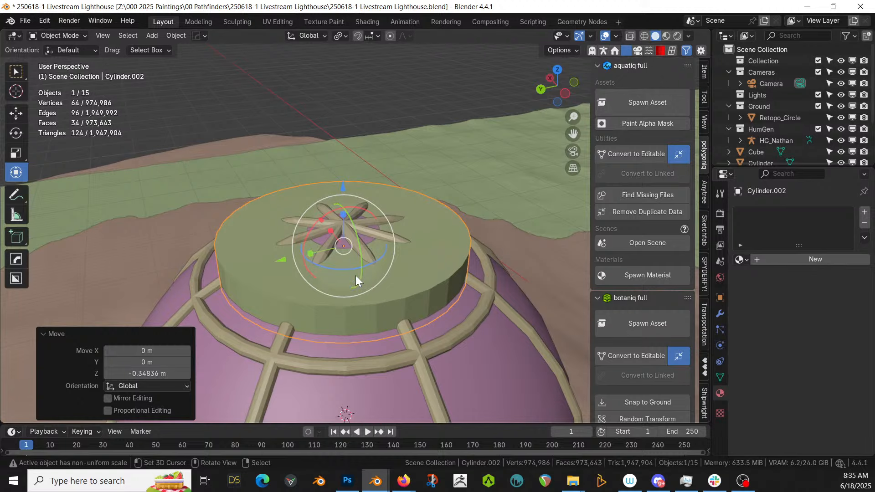
key("Tab")
key("3")
left_click(344, 276)
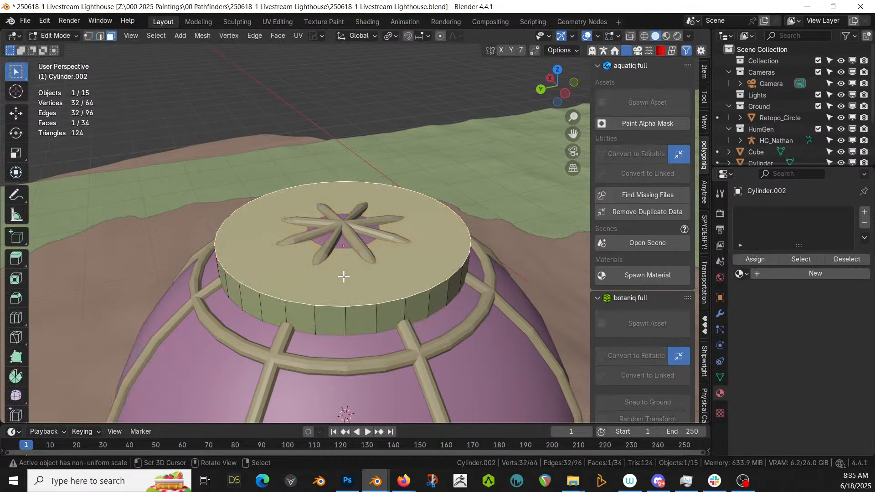
key("g")
key("z")
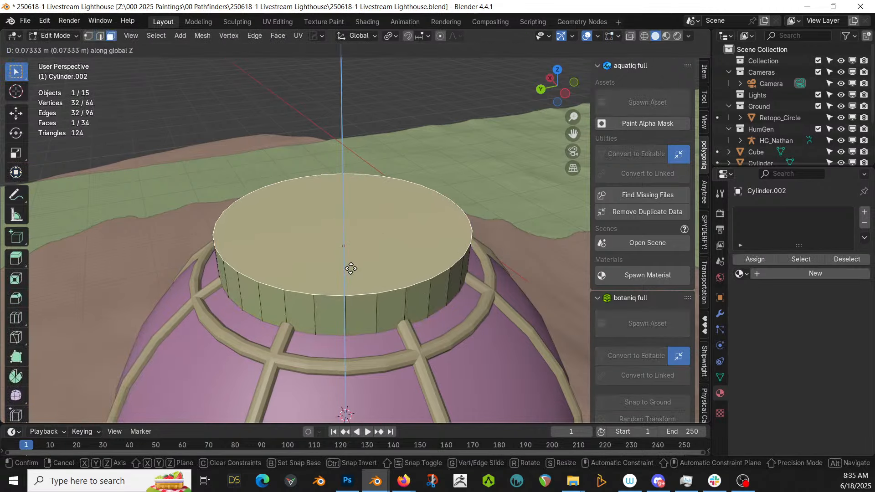
left_click(350, 269)
middle_click_drag(351, 269, 354, 230)
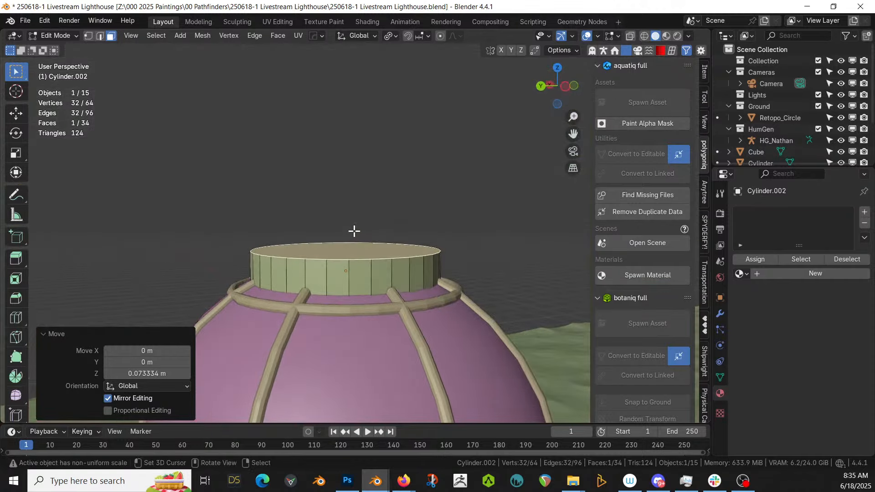
Apply the cylinder's scale and bevel its top rim about 0.15 m wide with 3 segments
key("Tab")
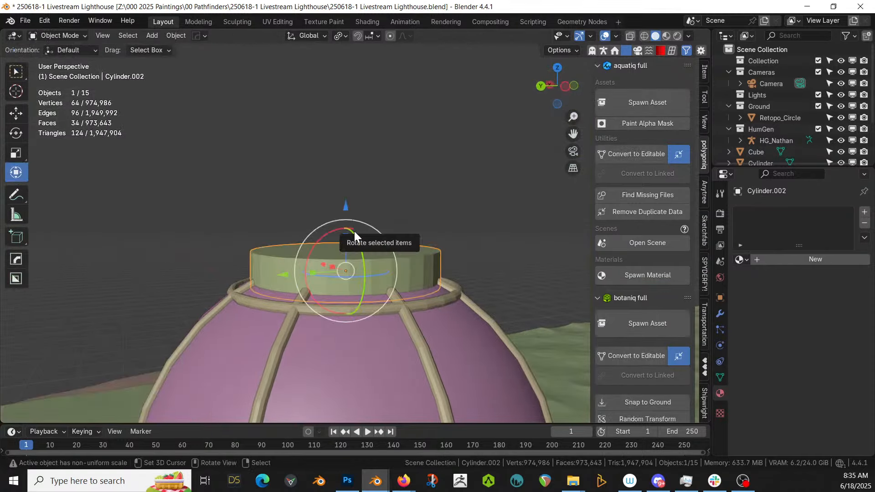
key("Tab")
key("Tab")
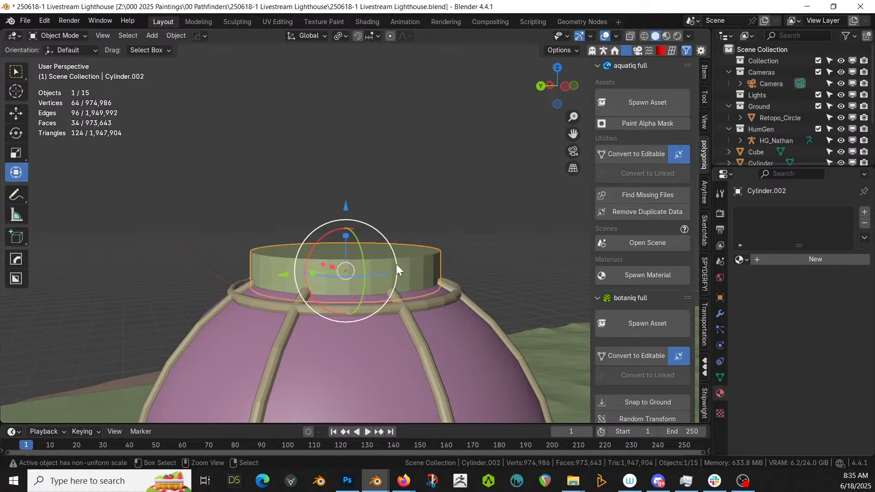
key("ctrl+a")
left_click(350, 307)
key("Tab")
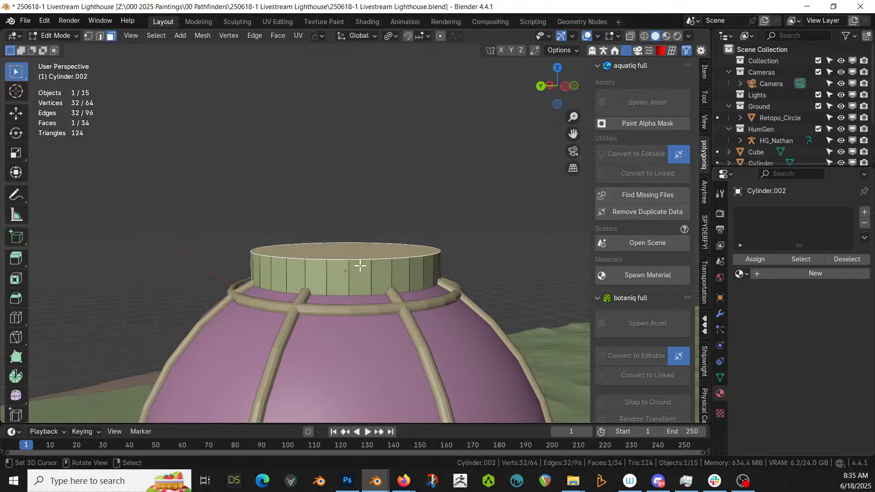
key("ctrl+b")
scroll(387, 268, "up", 2)
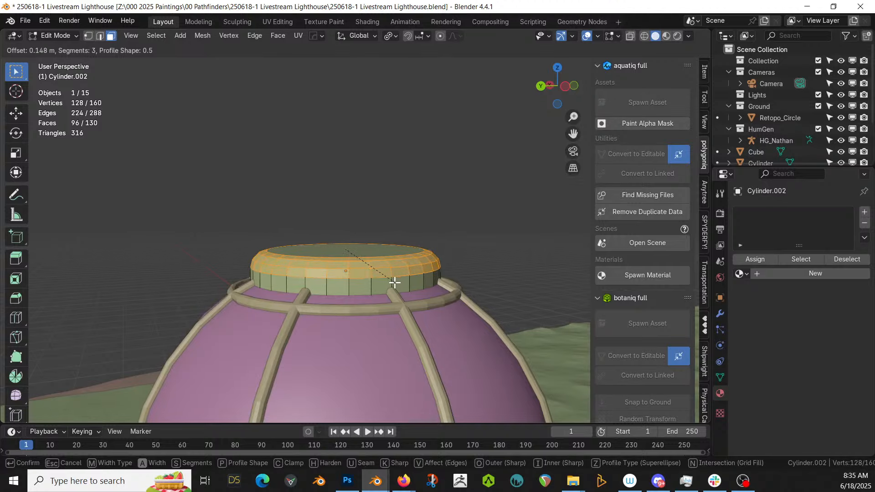
left_click(394, 283)
Extrude the beveled cap's top face upward about 2.27 m
mouse_move(395, 282)
middle_mouse_down()
mouse_move(392, 294)
mouse_move(425, 302)
mouse_move(409, 292)
middle_mouse_up()
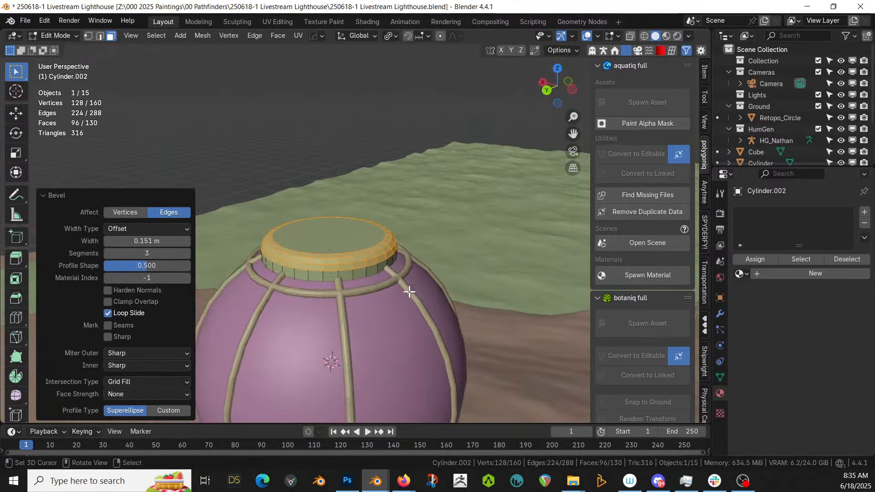
left_click(326, 236)
key("e")
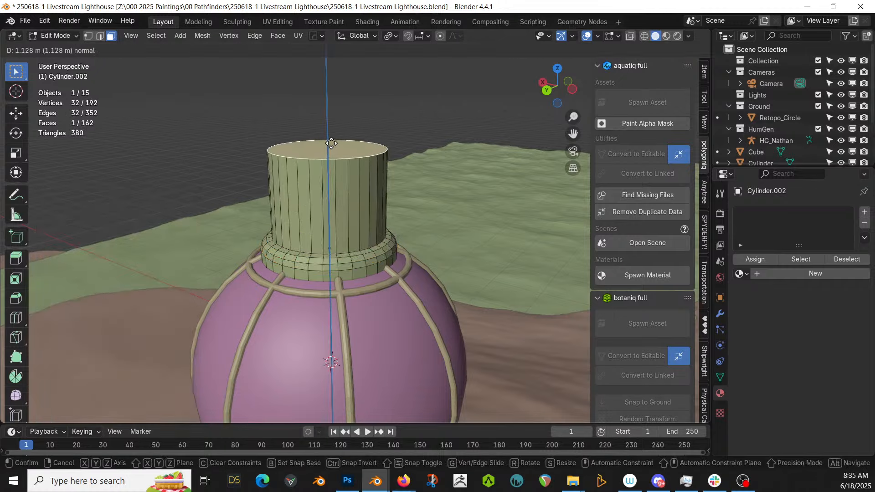
left_click(322, 69)
scroll(322, 123, "down", 4)
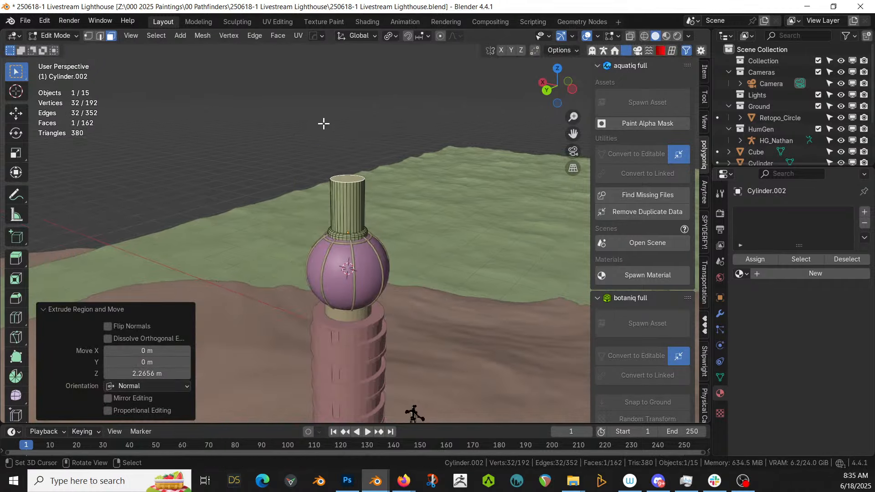
Raise the extruded shaft's top face about another 2.36 m along Z
middle_click_drag(323, 123, 332, 82)
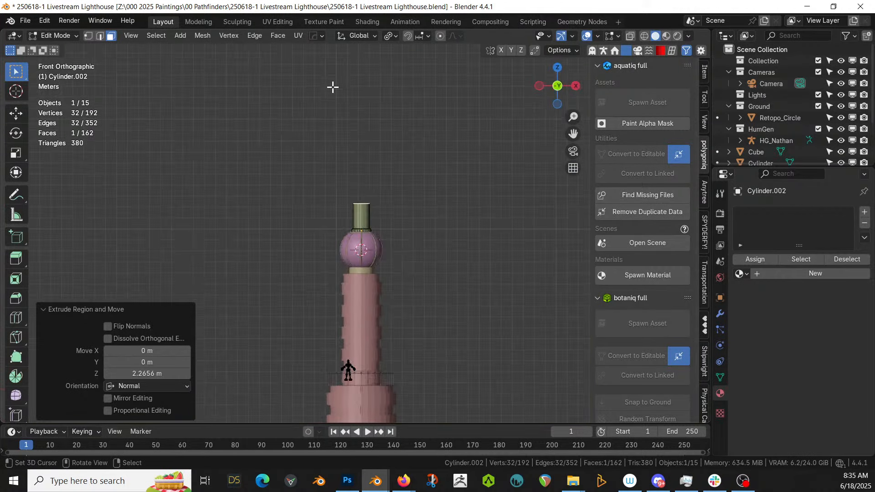
key("g")
key("z")
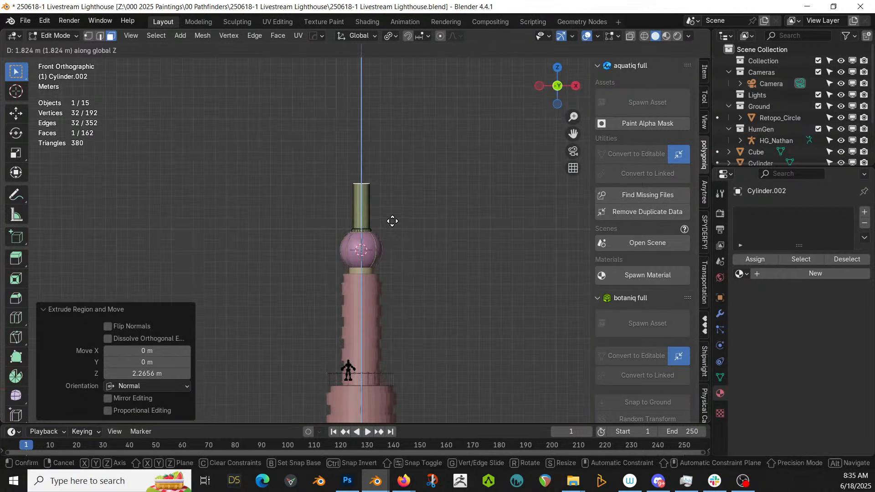
left_click(394, 215)
middle_click_drag(394, 215, 388, 260)
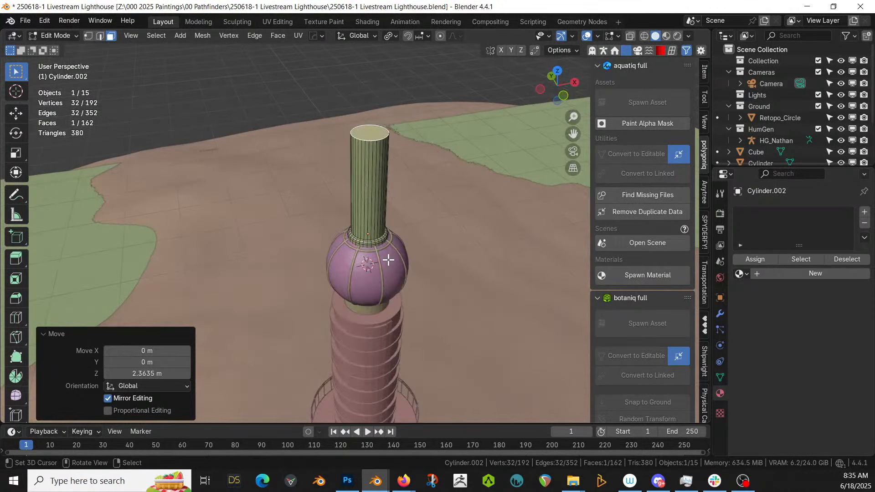
Poke the extruded shaft's top face and merge its vertices at the center, tapering the shaft into a pointed spire
key("1")
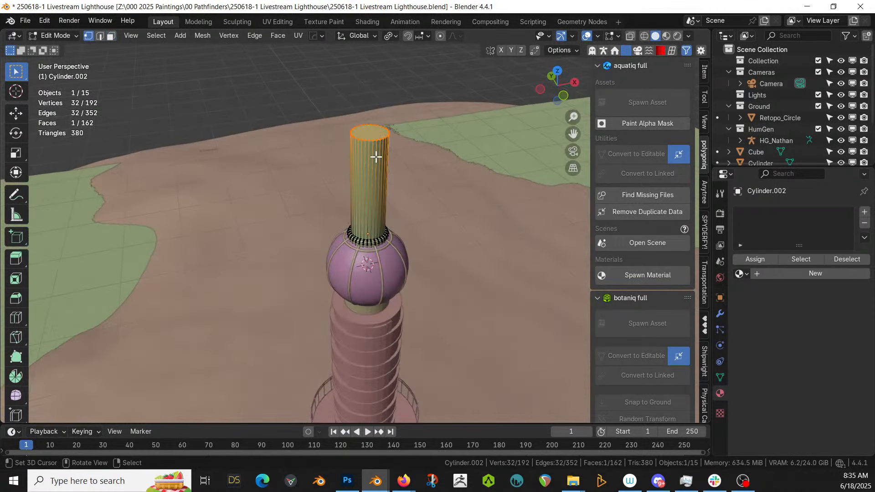
middle_click_drag(376, 157, 376, 278, "shift")
key("3")
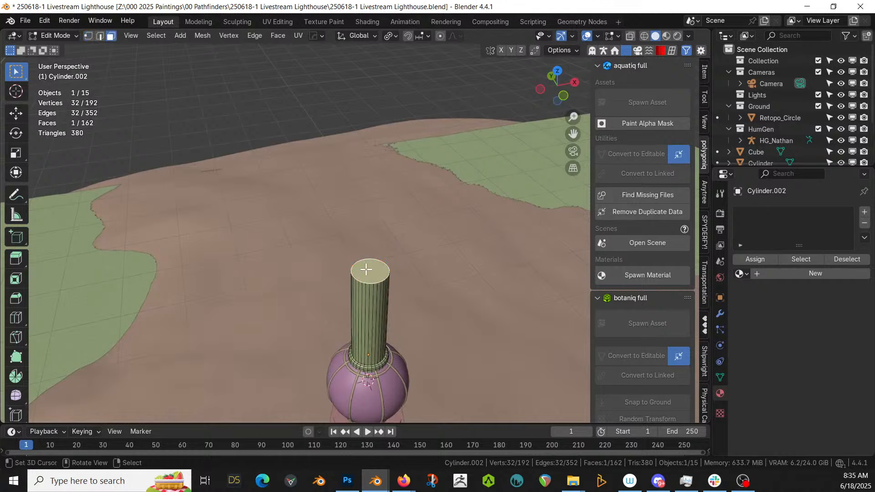
left_click(278, 35)
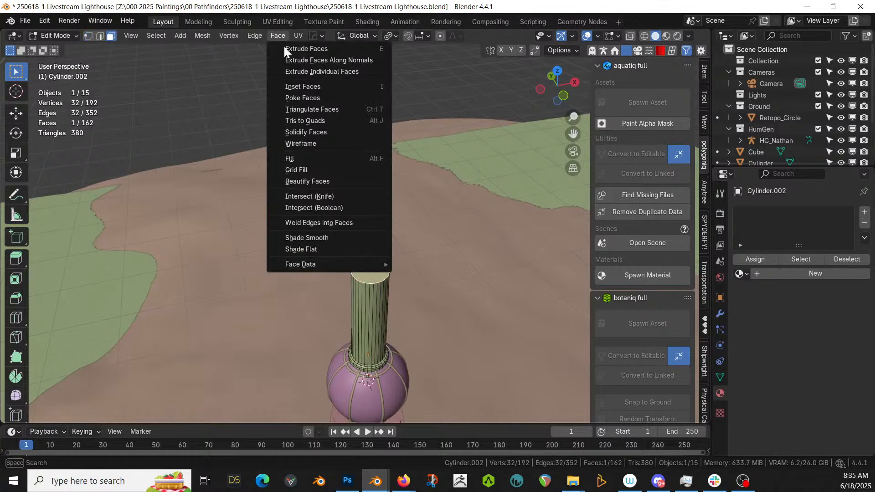
left_click(316, 98)
scroll(386, 268, "up", 2)
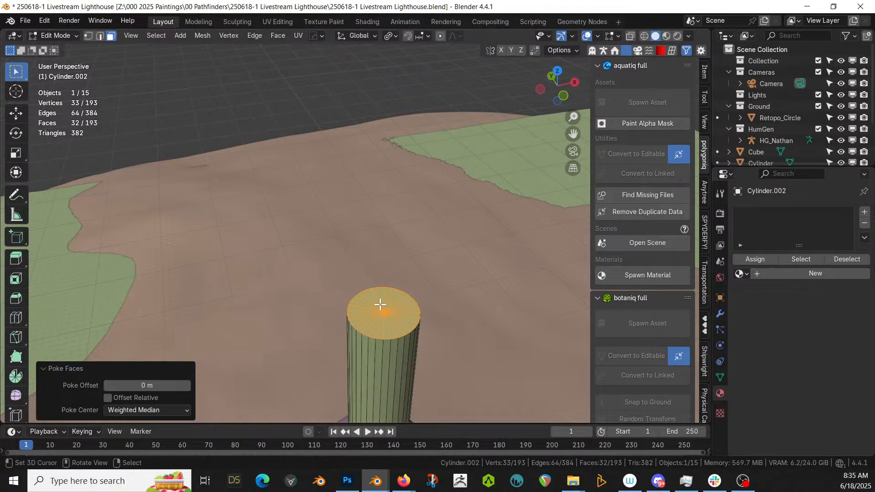
key("m")
left_click(359, 302)
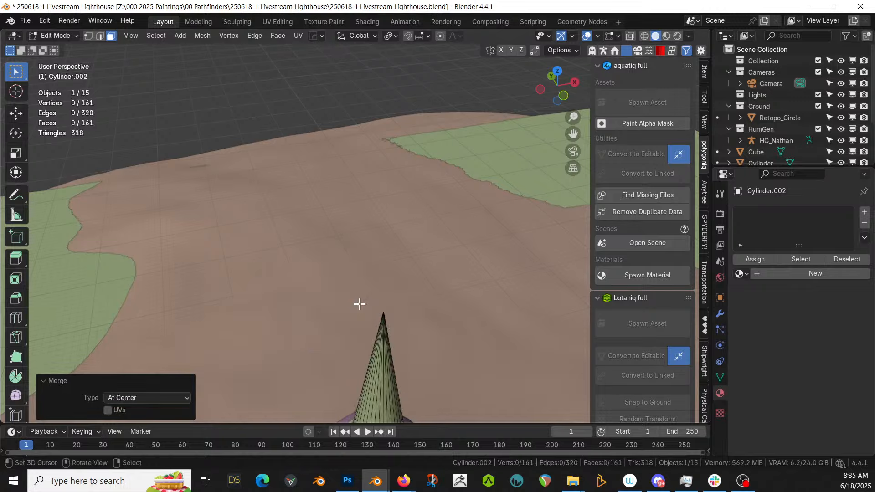
middle_click_drag(359, 304, 378, 237)
scroll(377, 203, "up", 4)
key("Tab")
scroll(377, 203, "down", 2)
scroll(378, 237, "up", 4)
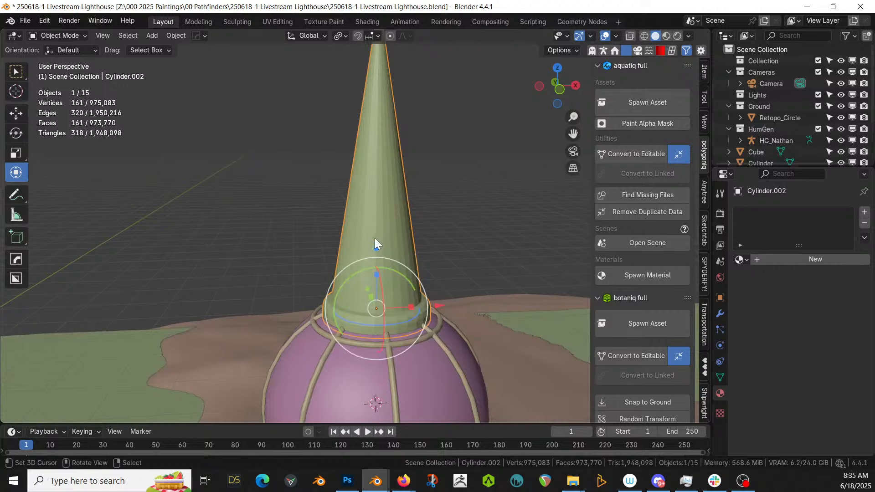
Unwrap the whole spire mesh using Smart UV Project with a 66° angle limit
key("Tab")
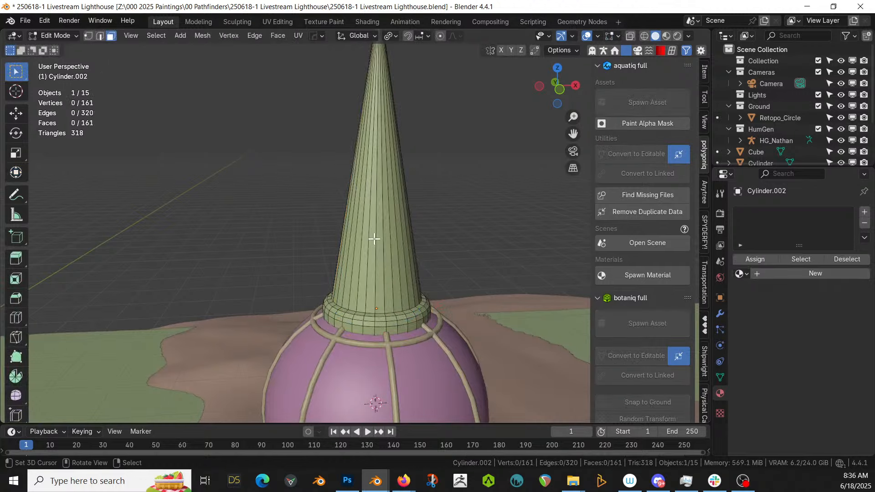
key("a")
key("u")
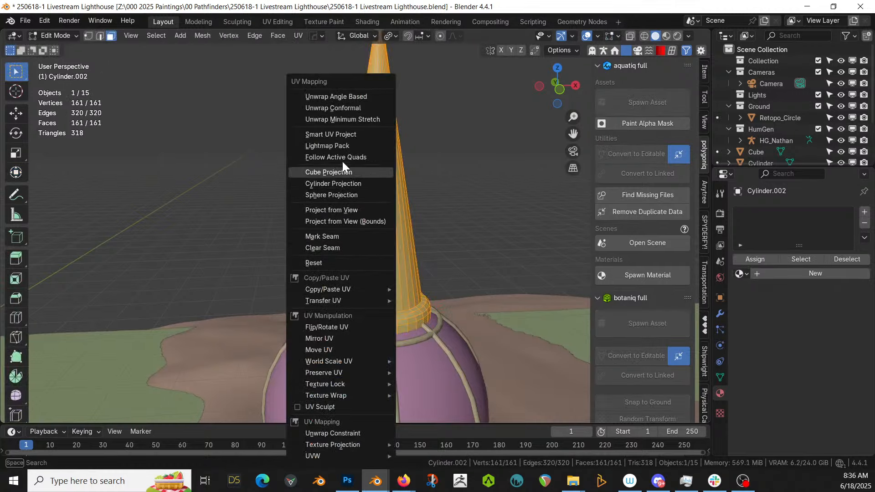
left_click(343, 133)
left_click(314, 237)
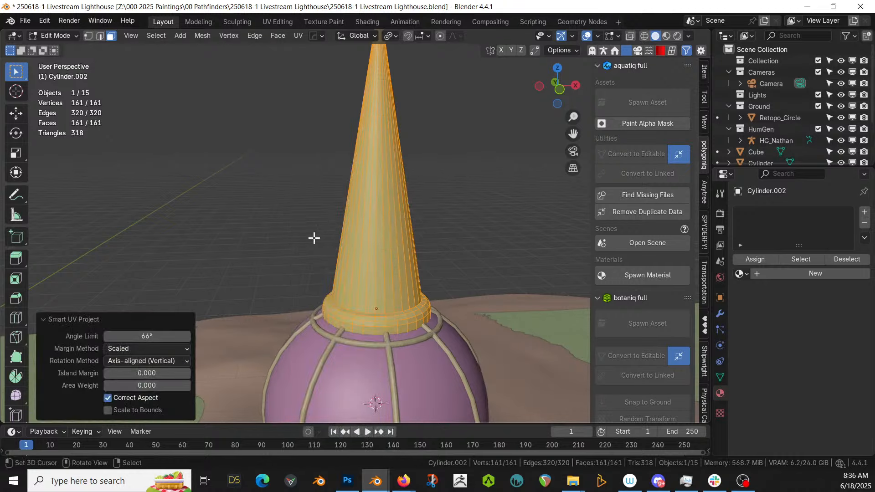
Join the spire to the globe's metal cage and remove the empty material slot, leaving KB3D_OTP_MetalDark
key("Tab")
left_click(318, 326, "shift")
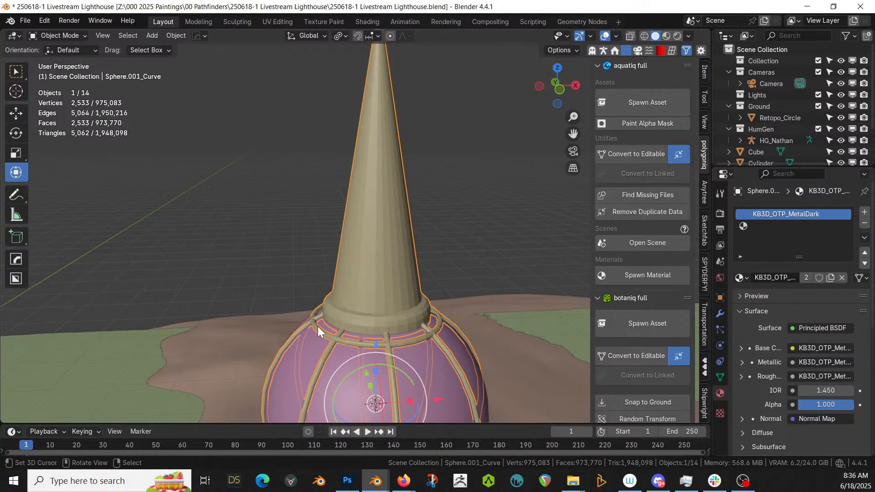
key("z")
key("8")
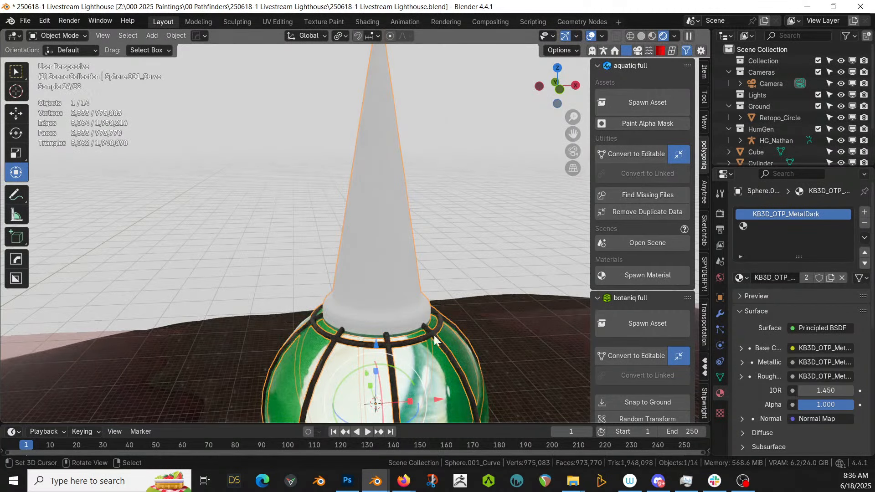
left_click(751, 227)
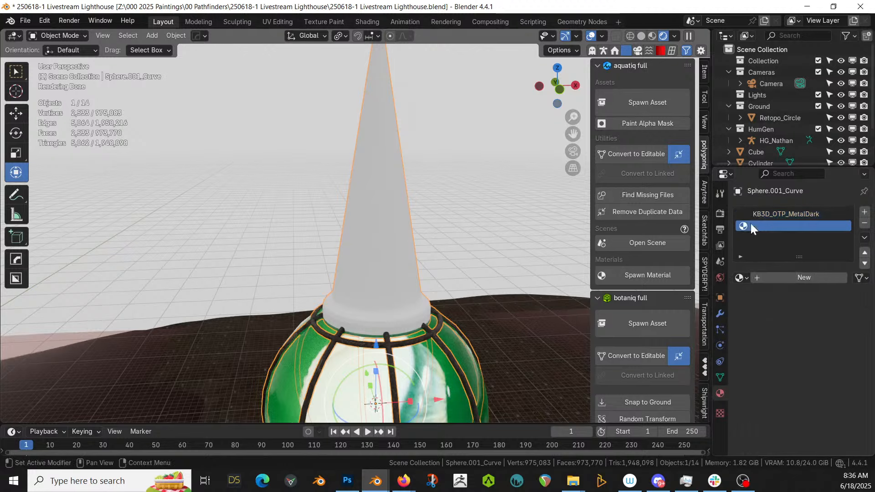
left_click(865, 224)
Delete the spire's selected vertices from the joined cage mesh above the lamp globe
scroll(346, 269, "down", 8)
middle_click_drag(367, 241, 380, 175)
scroll(373, 228, "down", 4)
left_click(392, 202)
scroll(378, 176, "up", 2)
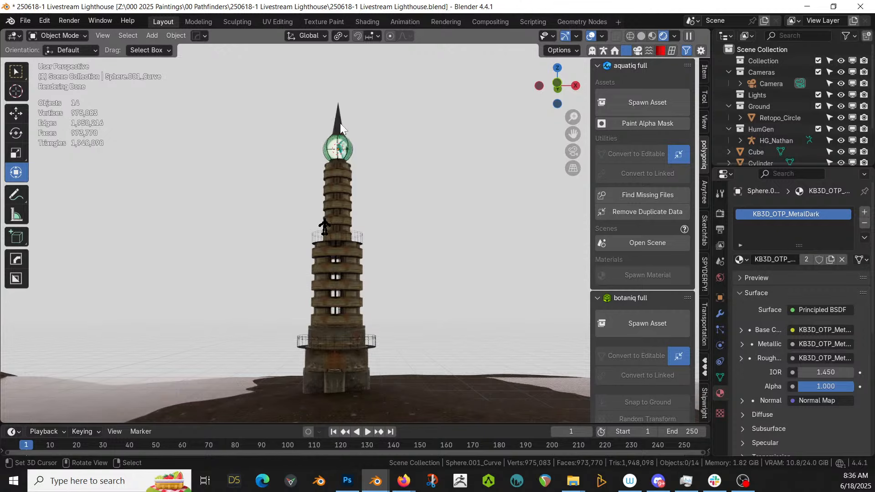
key("Tab")
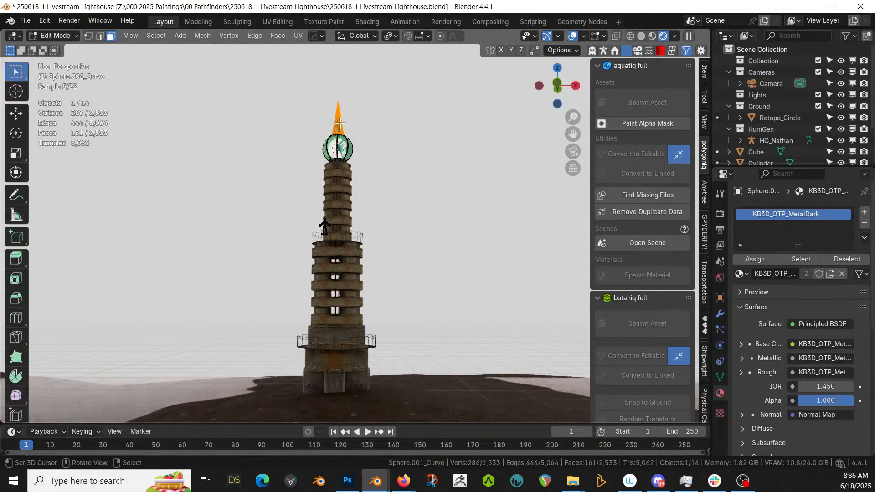
key("x")
left_click(334, 122)
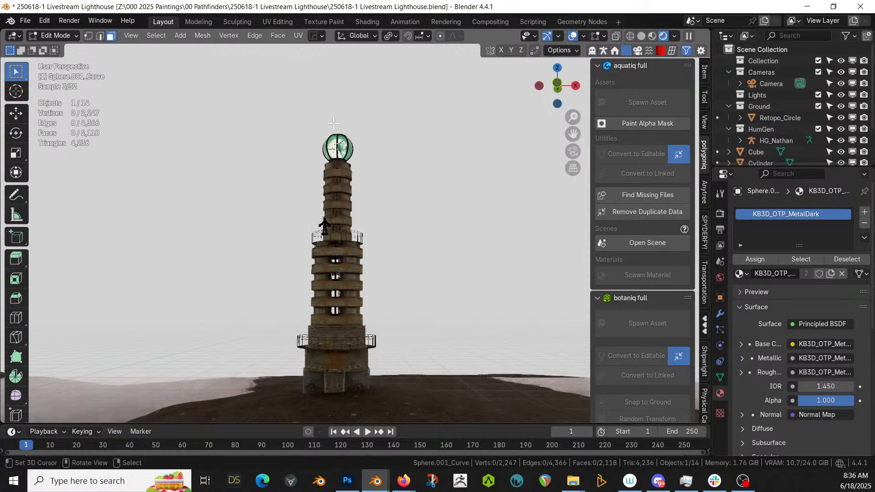
key("Tab")
scroll(362, 170, "down", 2)
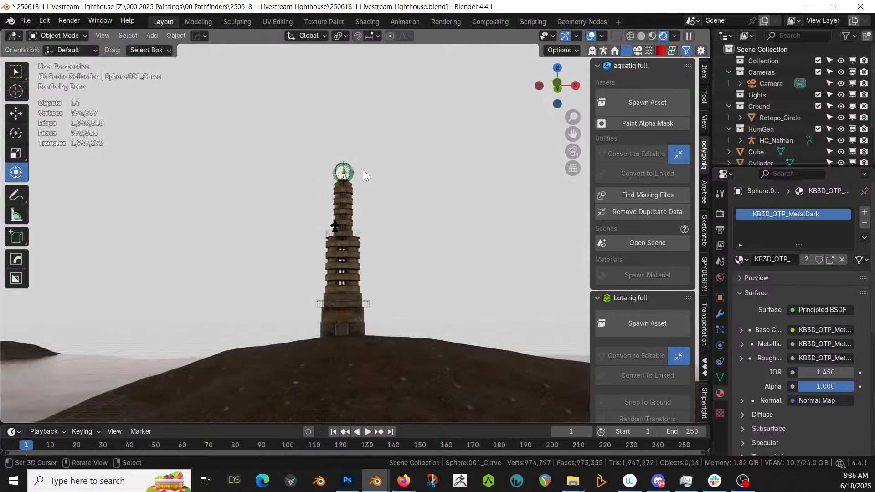
Scale the lamp globe and its metal cage together uniformly by about 1.4
scroll(363, 169, "up", 6)
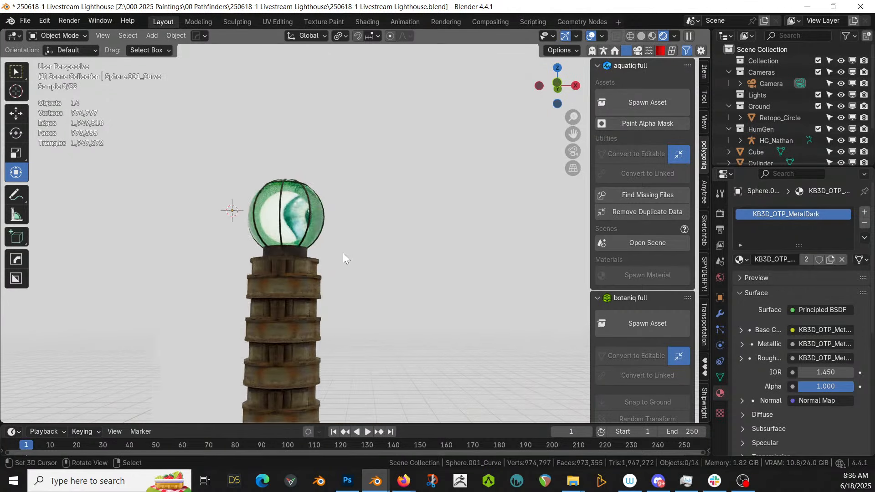
scroll(342, 258, "up", 3)
left_click(240, 206)
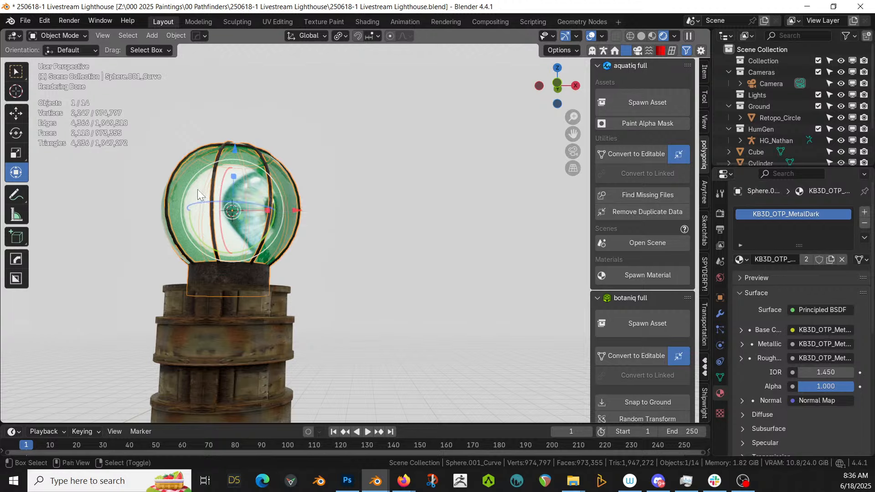
left_click(196, 188, "shift")
left_click(234, 210)
key("s")
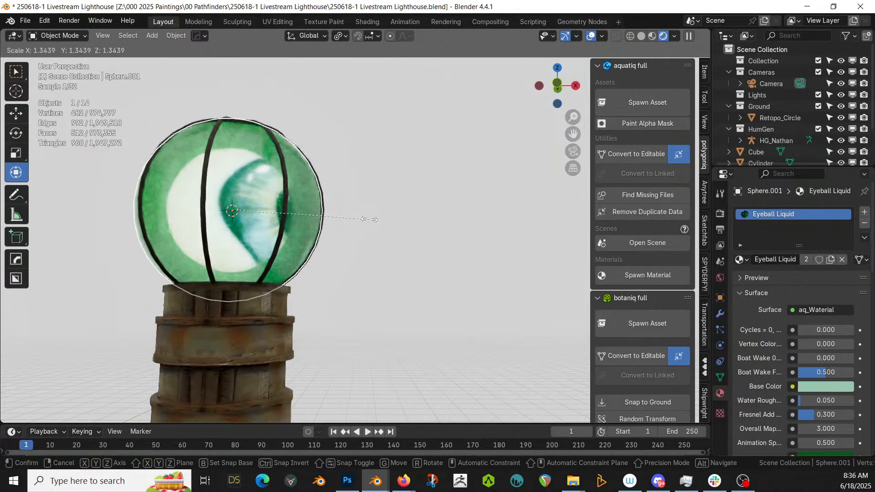
left_click(376, 219)
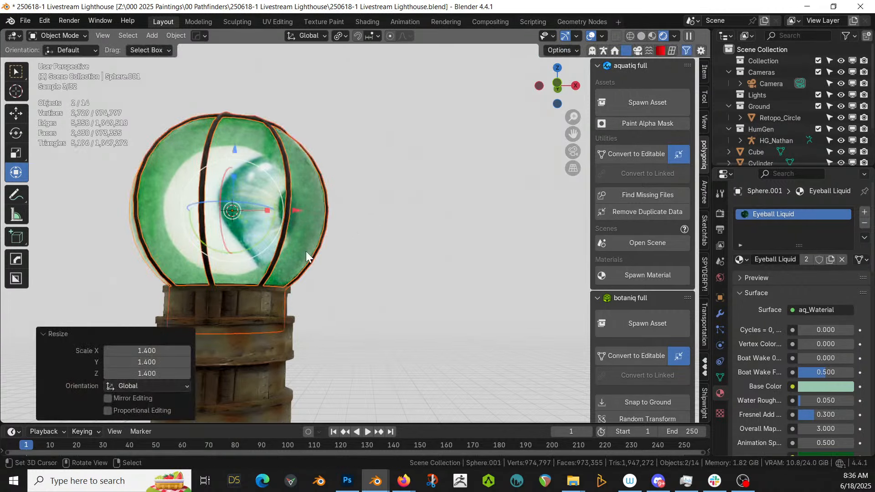
Raise the enlarged globe and cage about 0.53 m along Z
key("g")
key("z")
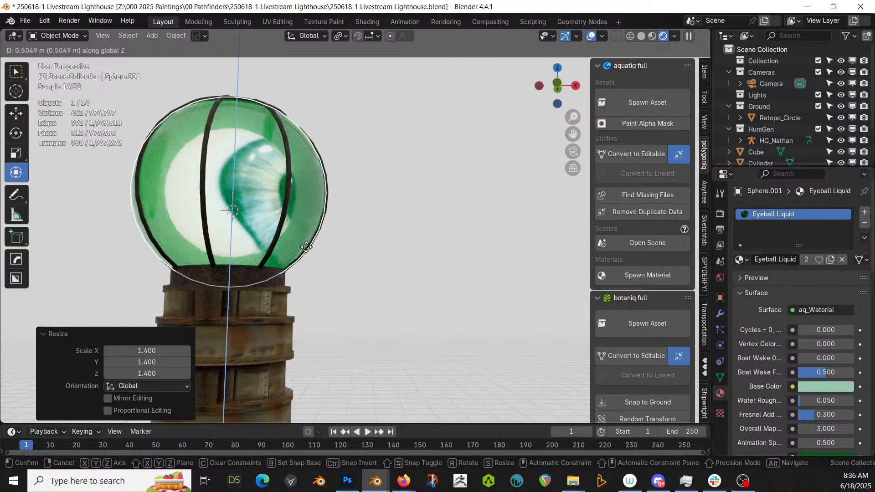
left_click(306, 246)
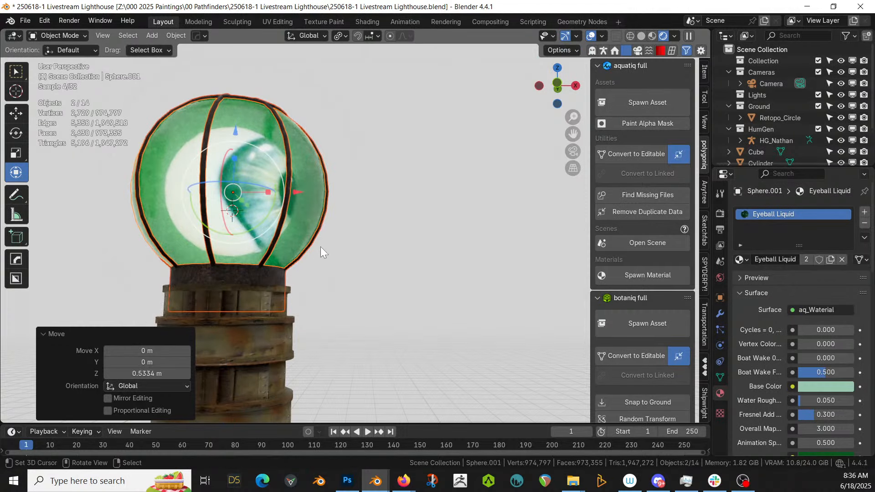
scroll(321, 247, "down", 6)
scroll(321, 247, "up", 8)
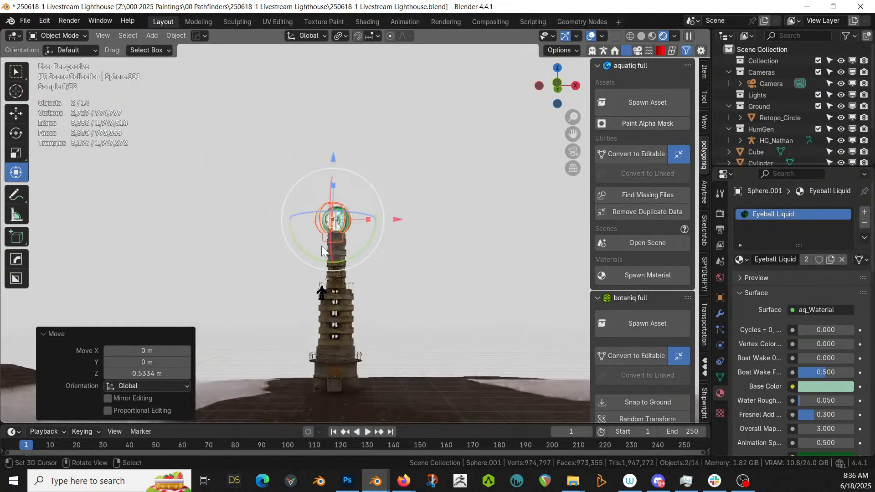
Raise the globe and cage about another 3.65 m along Z, clear of the tower top
right_click(333, 237)
key("g")
key("z")
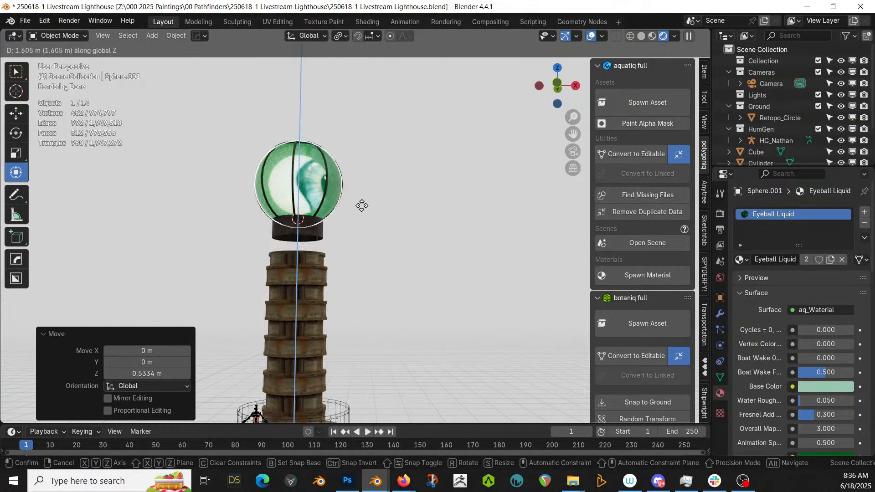
left_click(367, 175)
scroll(367, 194, "down", 5)
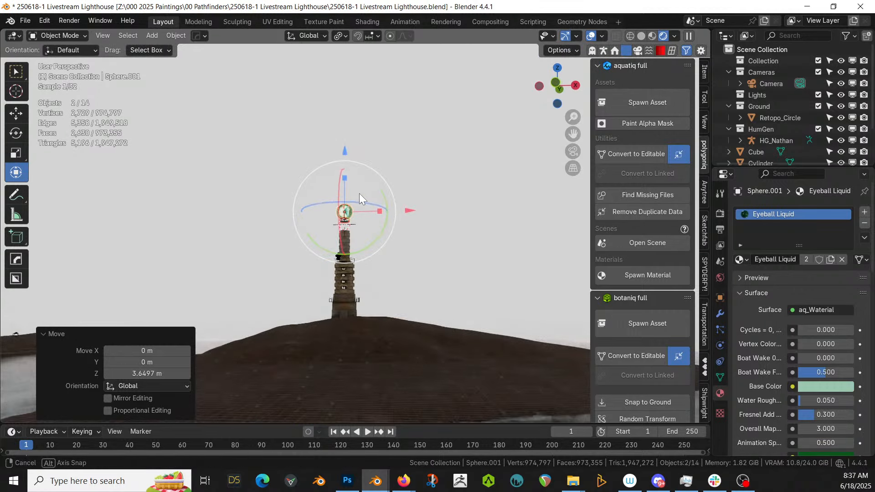
middle_click_drag(359, 193, 355, 185)
scroll(356, 187, "up", 5)
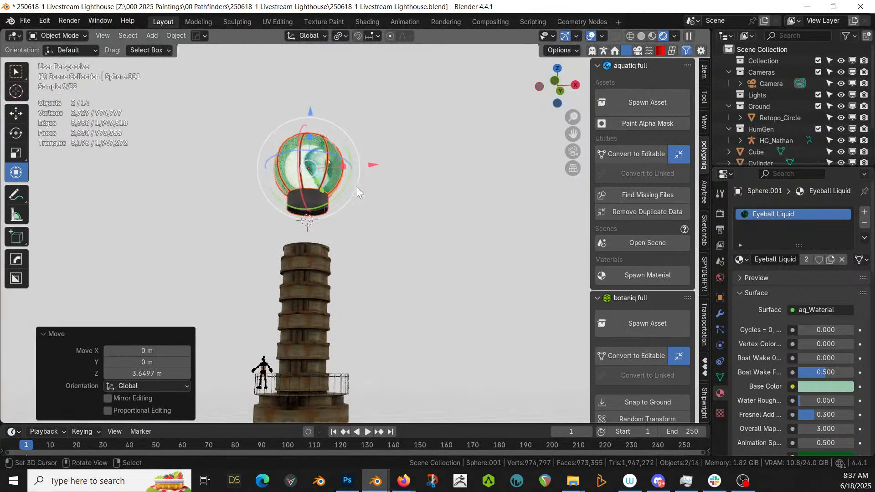
Fill the open bottom edge loop of the cage's collar with a face, working in solid view
key("z")
key("6")
scroll(356, 186, "up", 2)
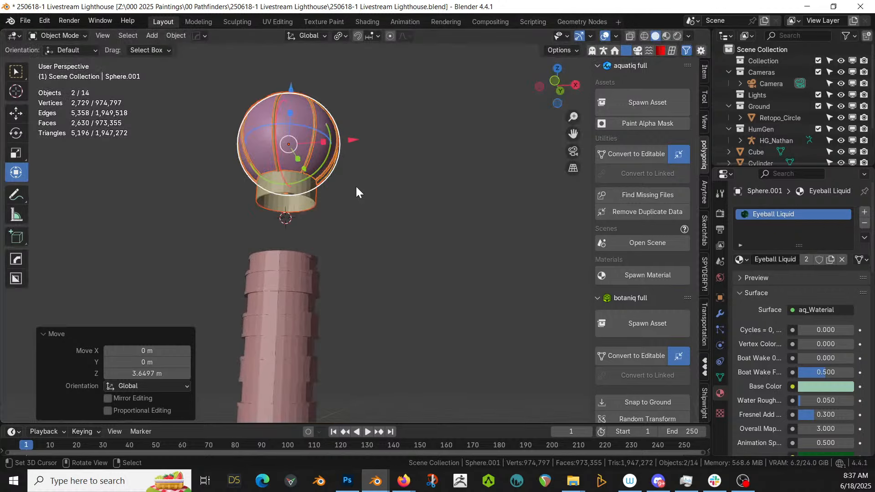
middle_click_drag(356, 185, 440, 234, "shift")
scroll(388, 237, "up", 5)
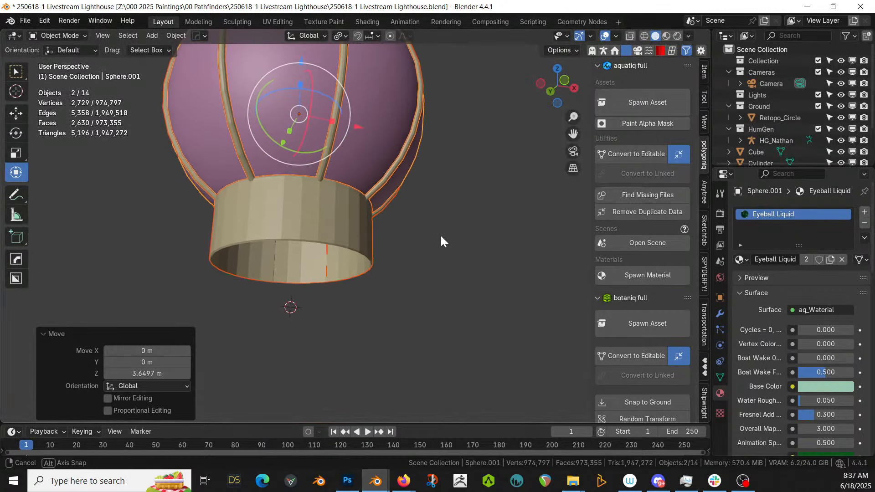
middle_click_drag(362, 258, 395, 199)
scroll(409, 265, "up", 2)
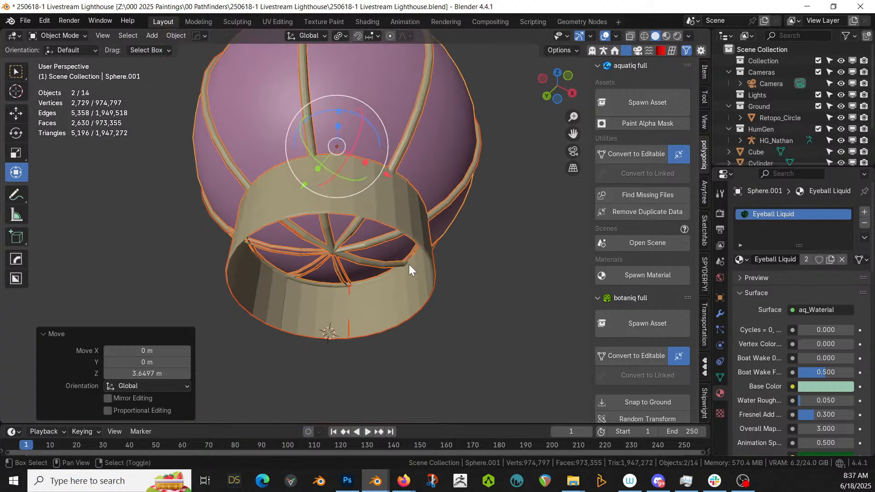
key("Tab")
scroll(300, 218, "up", 4)
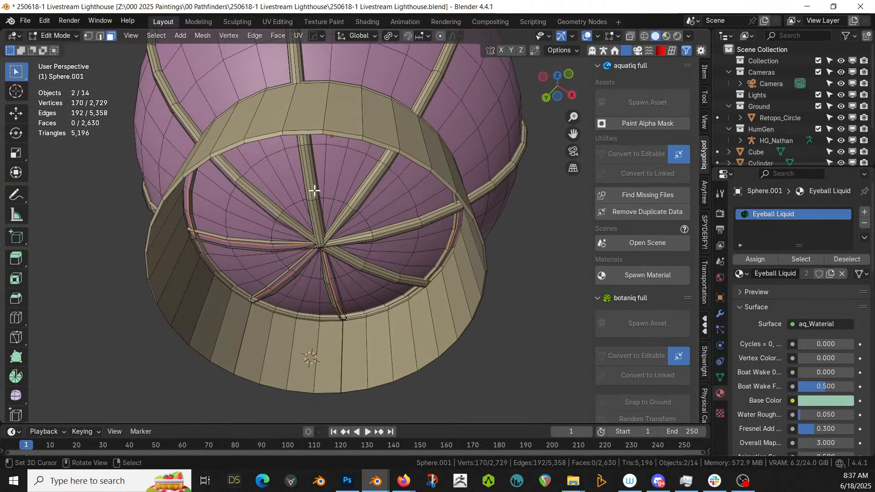
key("2")
left_click(314, 136)
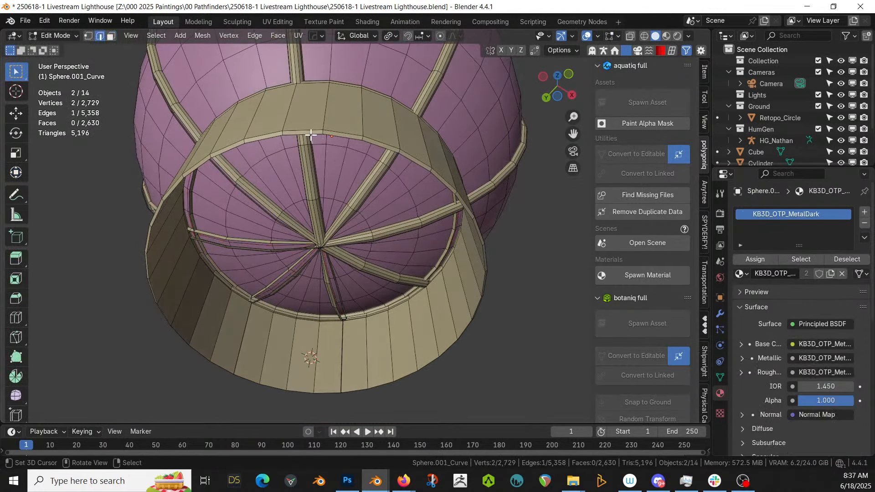
left_click(309, 133, "alt")
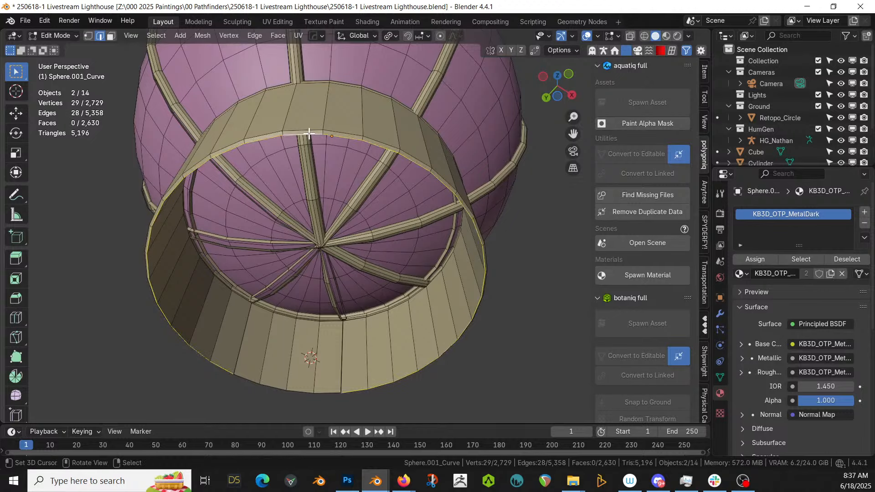
key("f")
Inset the collar's bottom face about 0.25 m and extrude it down about 3.16 m to form a stem meeting the tower top
middle_click_drag(309, 133, 332, 159)
key("i")
left_click(407, 275)
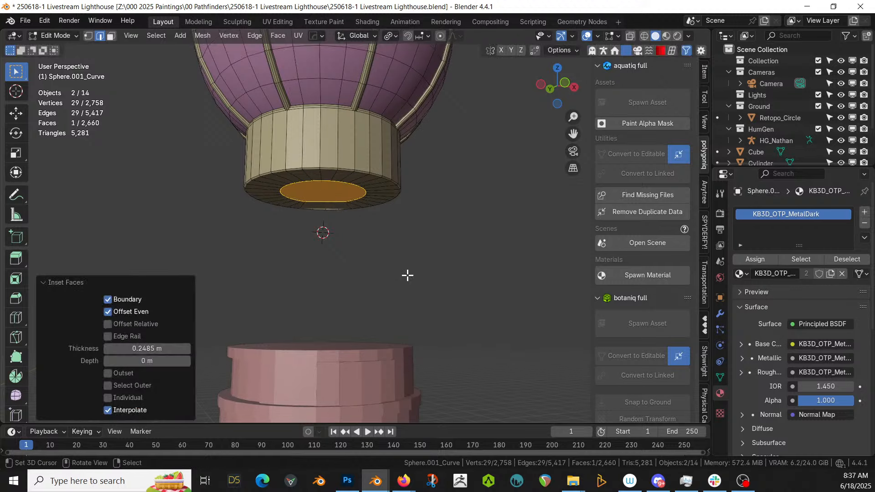
key("e")
left_click(401, 46)
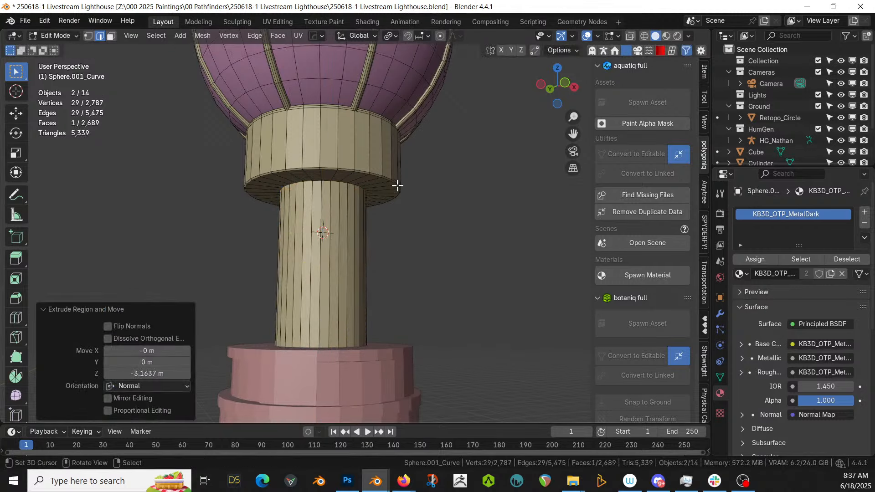
key("Tab")
scroll(404, 219, "down", 6)
scroll(347, 223, "up", 10)
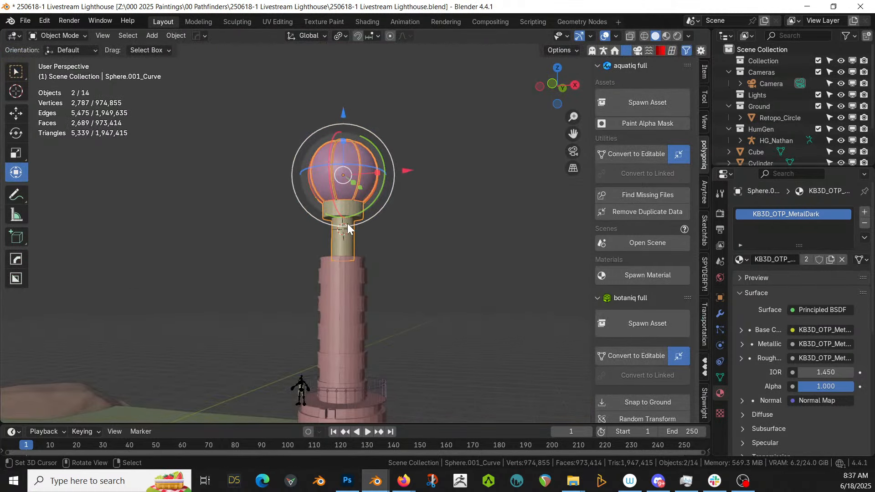
Unwrap the whole cage, collar and stem mesh with Smart UV Project at a 66° angle limit
middle_click_drag(347, 224, 392, 242)
key("Tab")
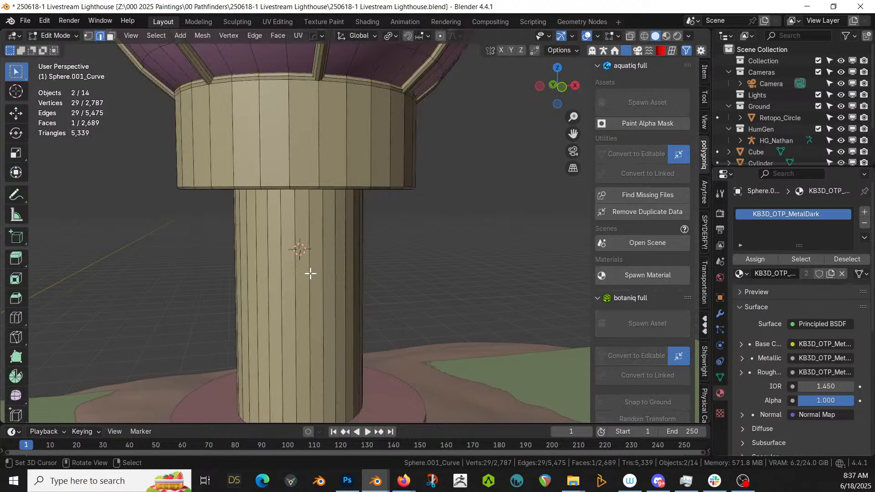
key("a")
key("u")
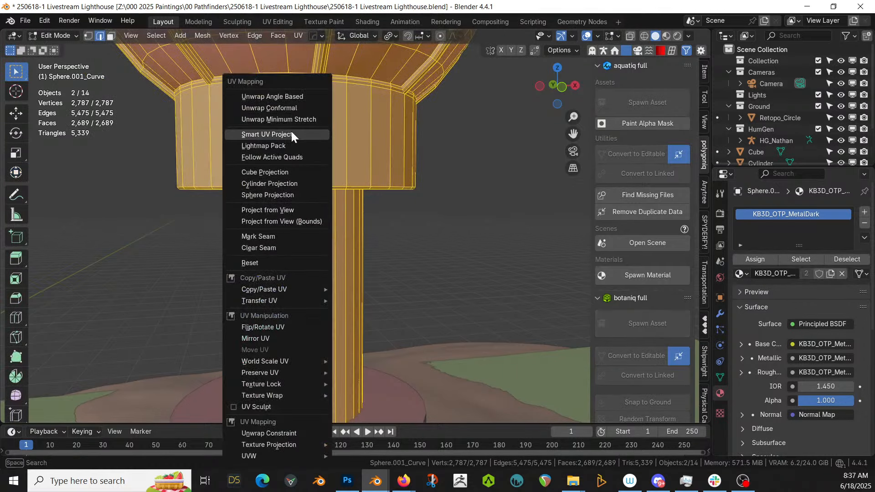
left_click(291, 132)
left_click(264, 237)
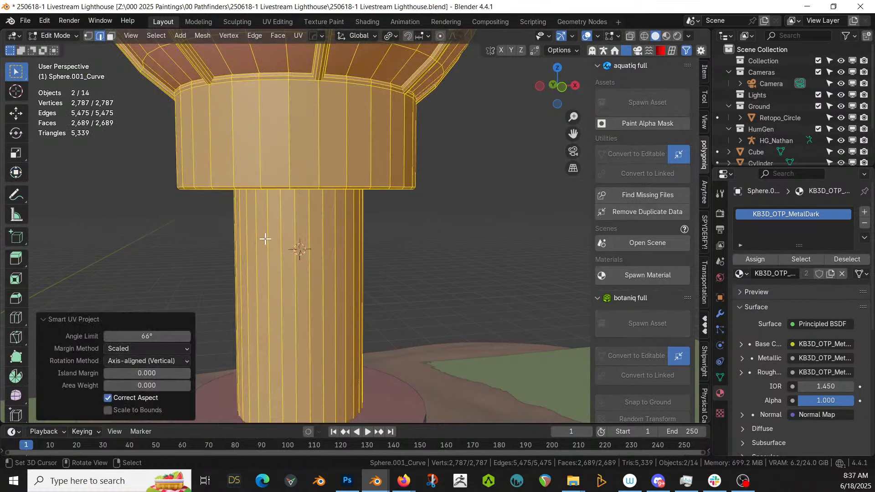
Examine the unwrapped stem, the lamp and the whole lighthouse on its hill in rendered view
key("Tab")
key("z")
key("8")
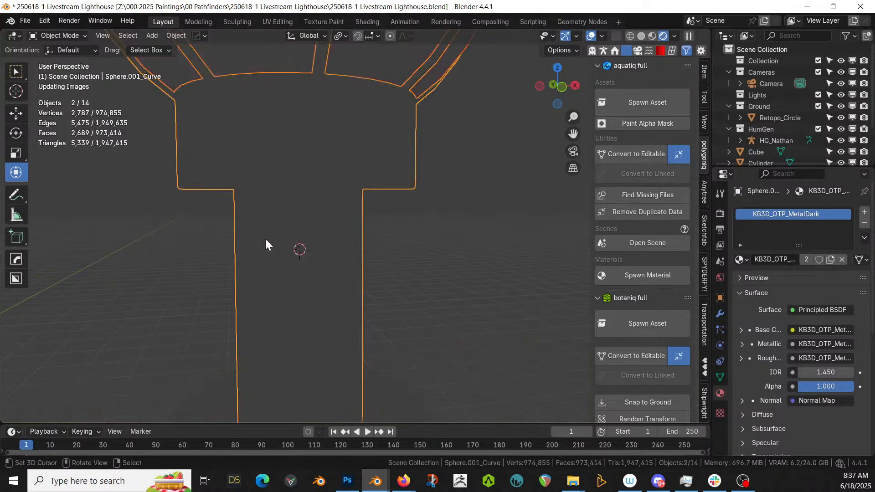
scroll(287, 230, "down", 10)
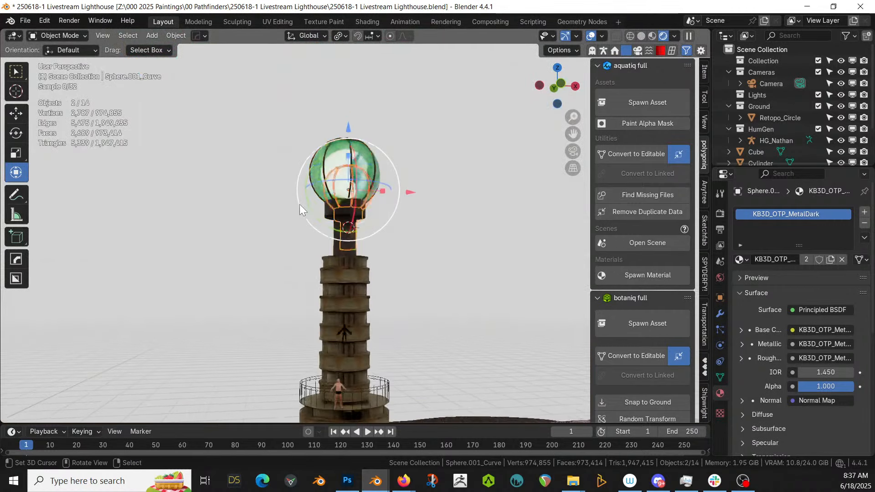
left_click(403, 212)
scroll(403, 212, "down", 1)
middle_click_drag(404, 227, 393, 185, "shift")
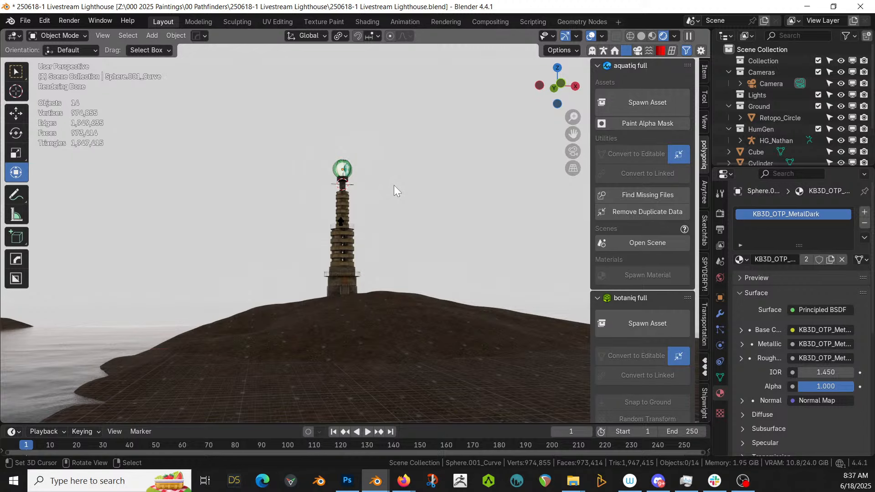
middle_click_drag(262, 172, 307, 212)
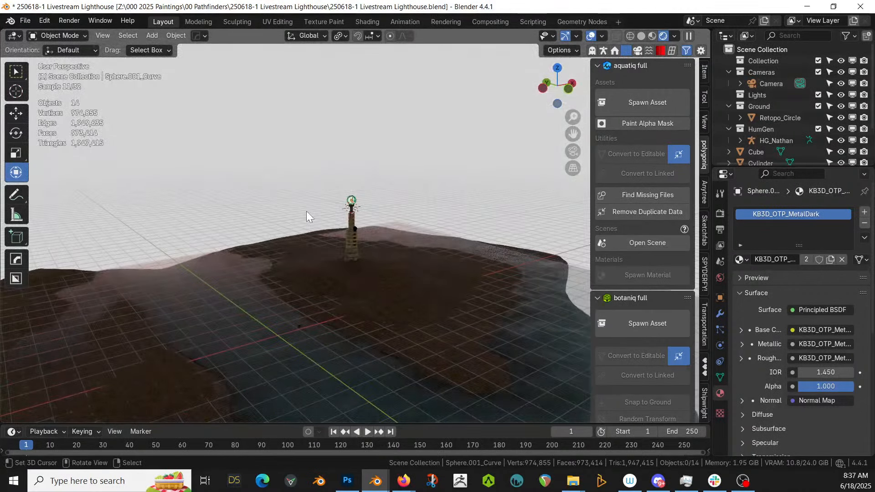
Return to solid view, switch to the 250617-1 Livestream Channel file and enable its excluded collection named Collection
key("z")
key("6")
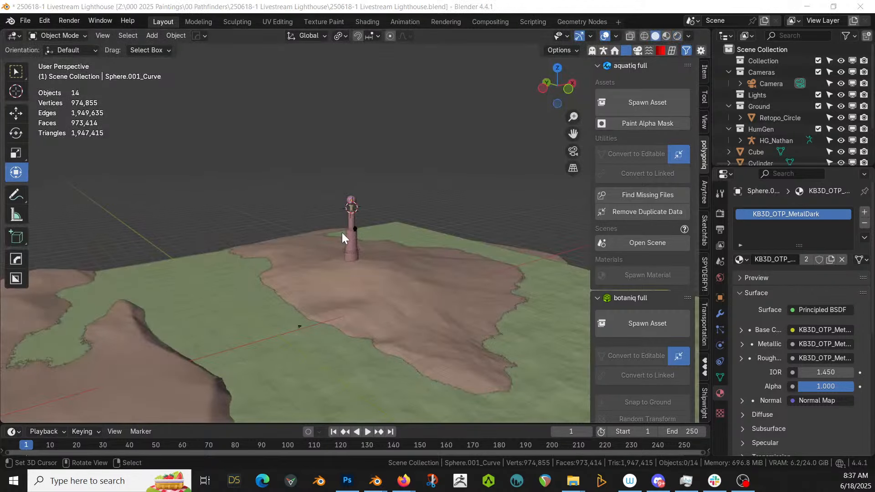
key("alt+Tab")
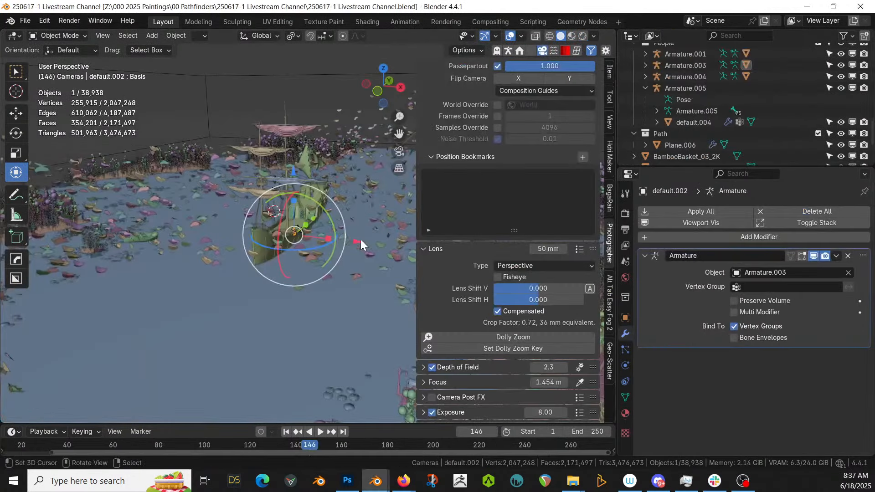
middle_click_drag(248, 209, 430, 160)
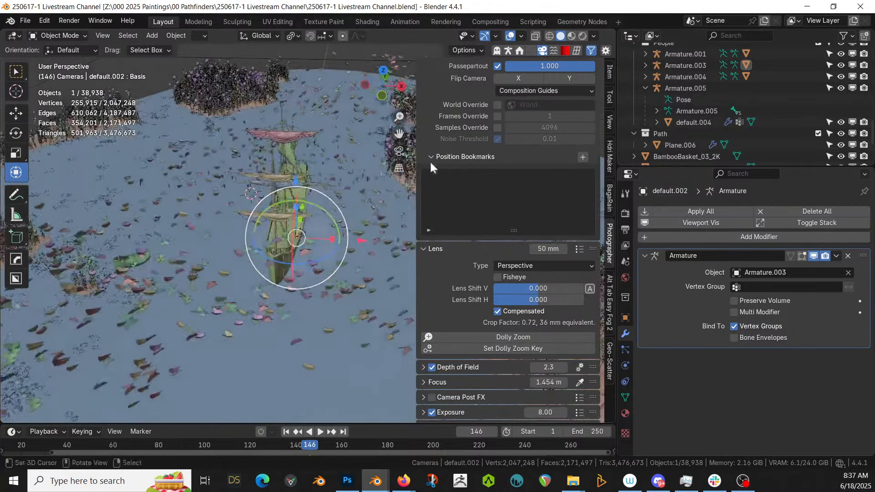
scroll(697, 110, "up", 10)
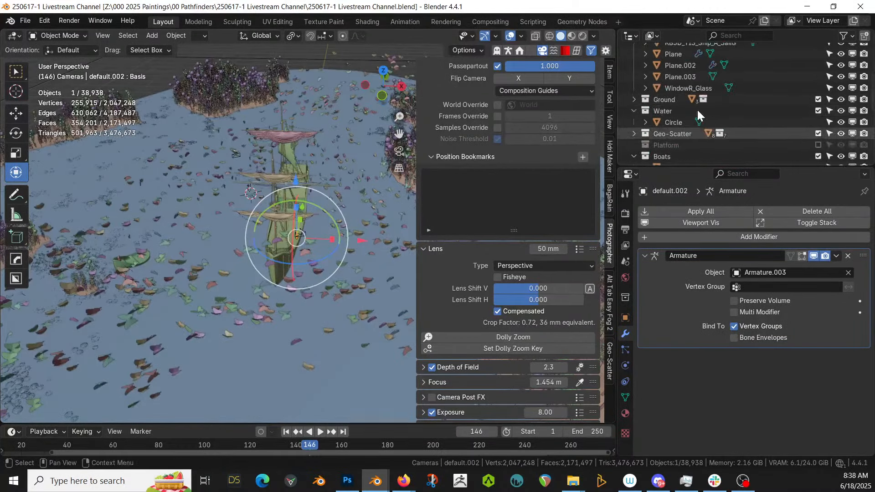
scroll(697, 111, "up", 3)
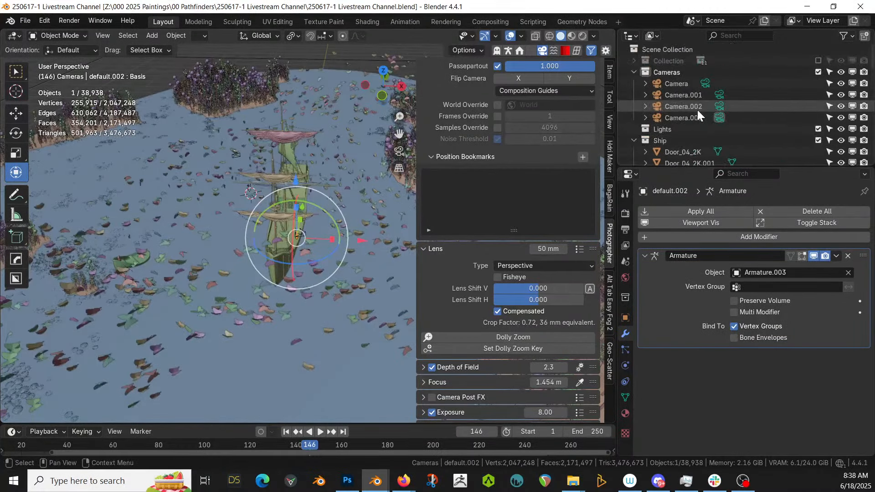
left_click(817, 61)
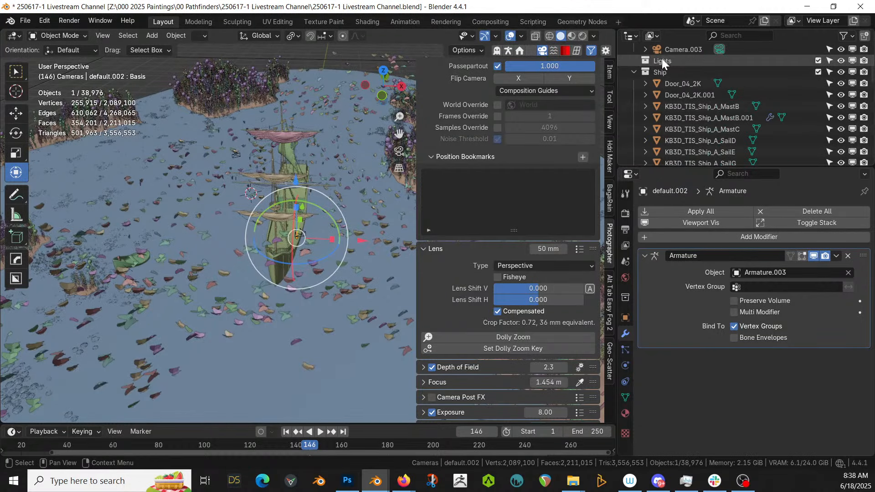
left_click(633, 61)
Select all objects of the Orb Trees collection and copy them
scroll(694, 97, "down", 5)
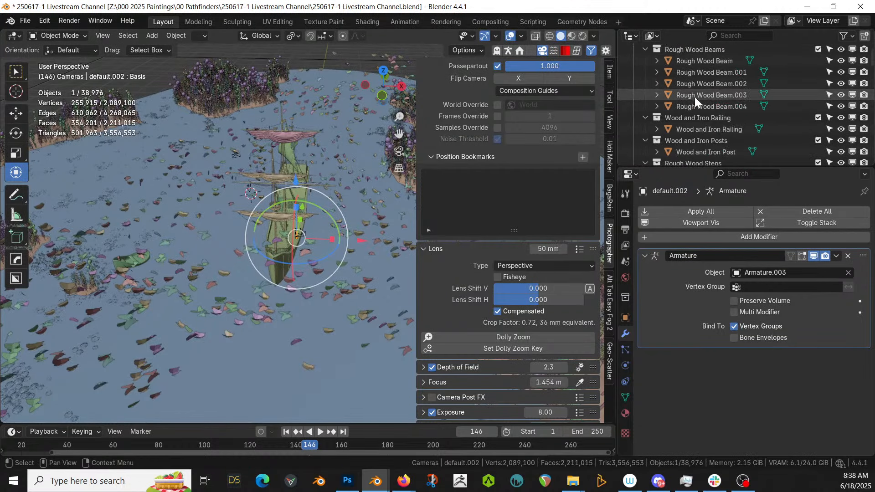
scroll(695, 97, "down", 6)
scroll(694, 97, "up", 2)
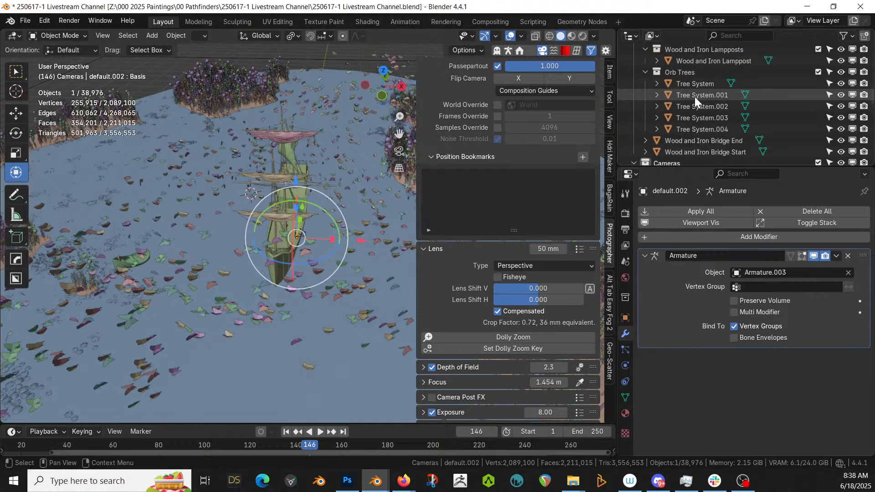
left_click(690, 73)
right_click(690, 73)
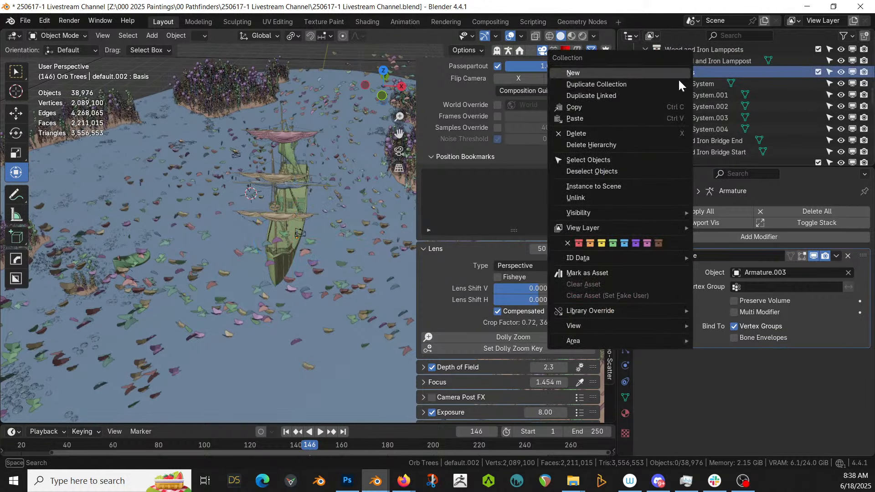
left_click(611, 159)
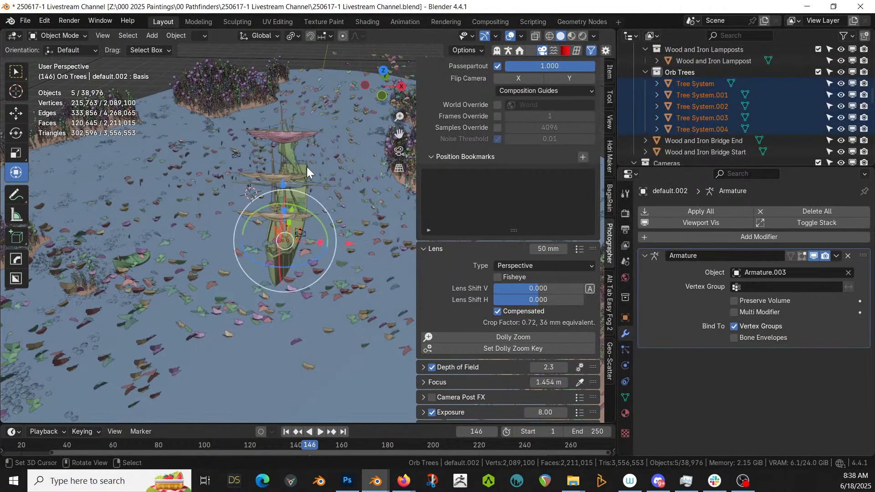
key("ctrl+c")
Switch back to the lighthouse file and paste the copied tree objects into Collection
left_click(266, 167)
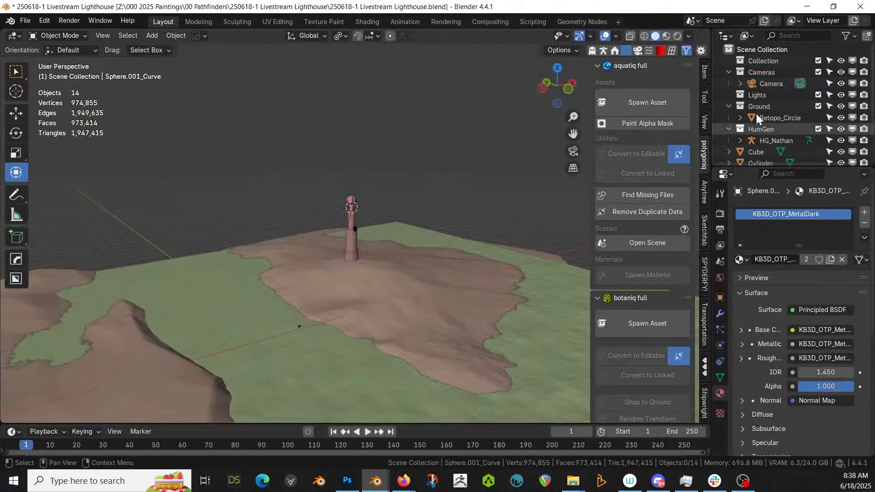
left_click(776, 60)
key("ctrl+v")
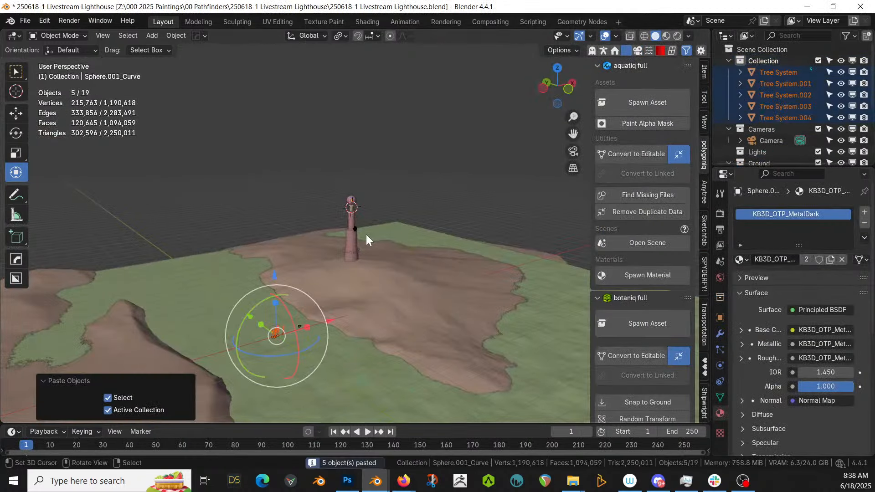
Move the pasted trees to a new collection named Orb Trees and nest it inside Collection
key("m")
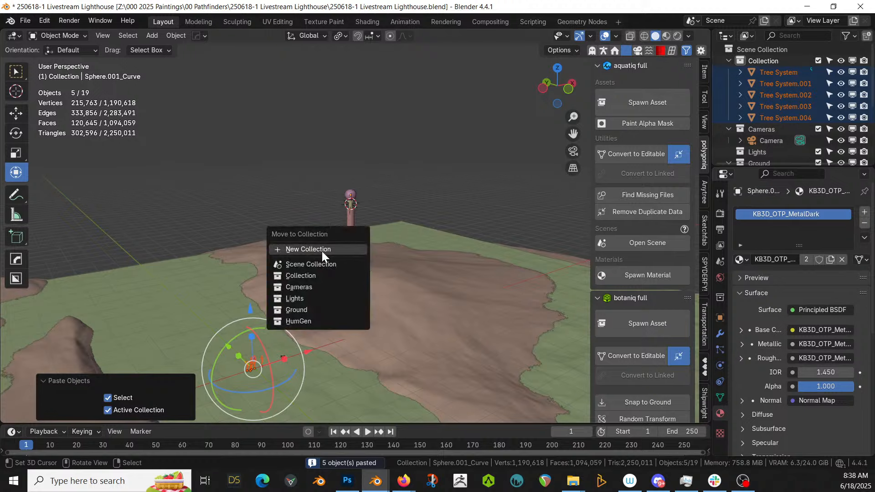
left_click(322, 250)
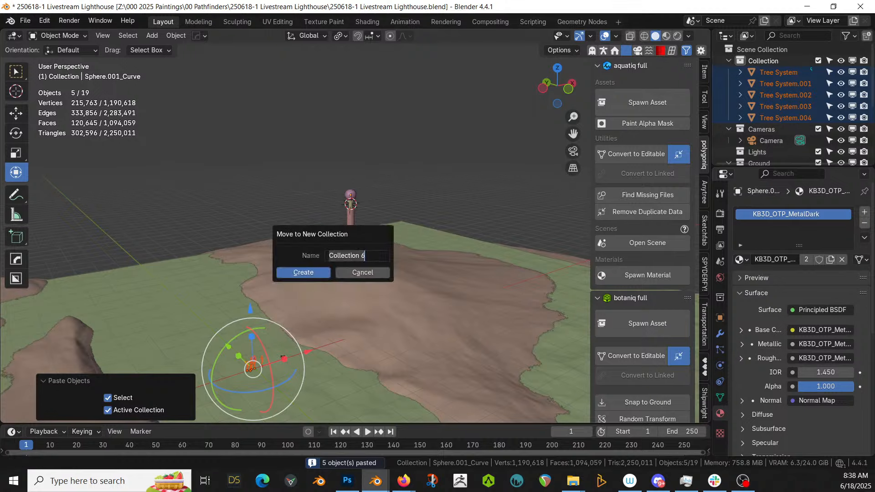
key("Return")
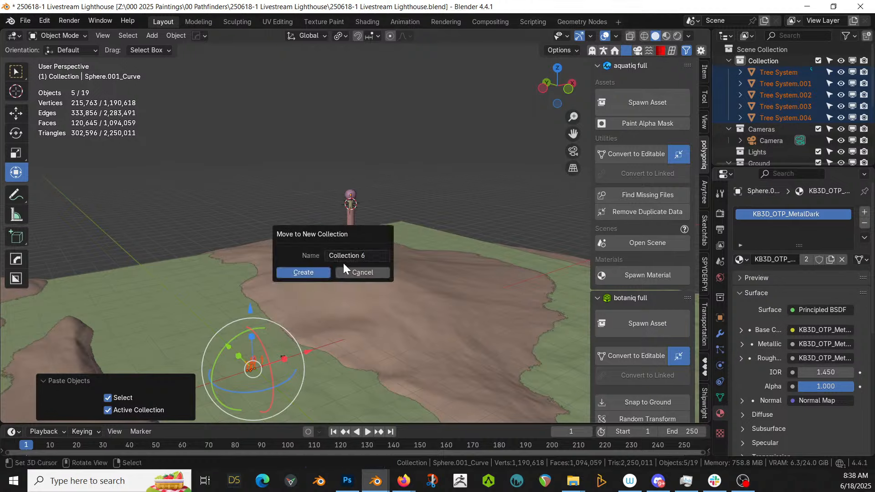
left_click(344, 256)
type("Orb Tr")
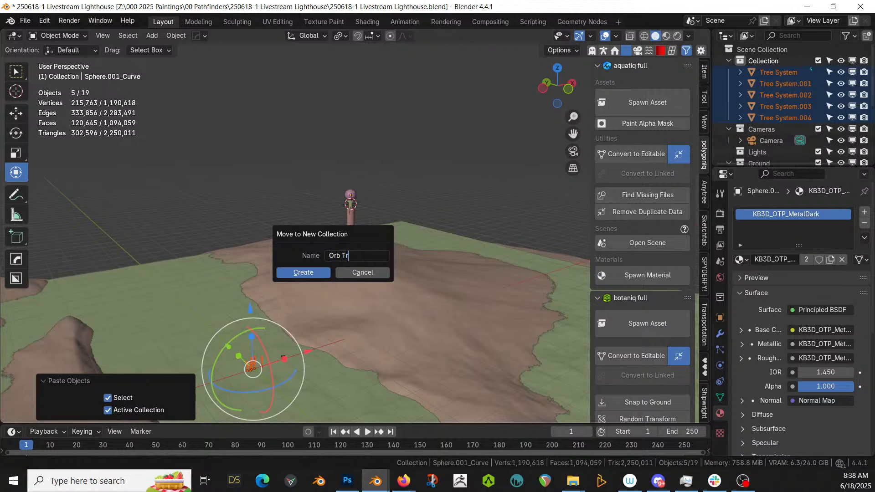
type("ees")
key("Return")
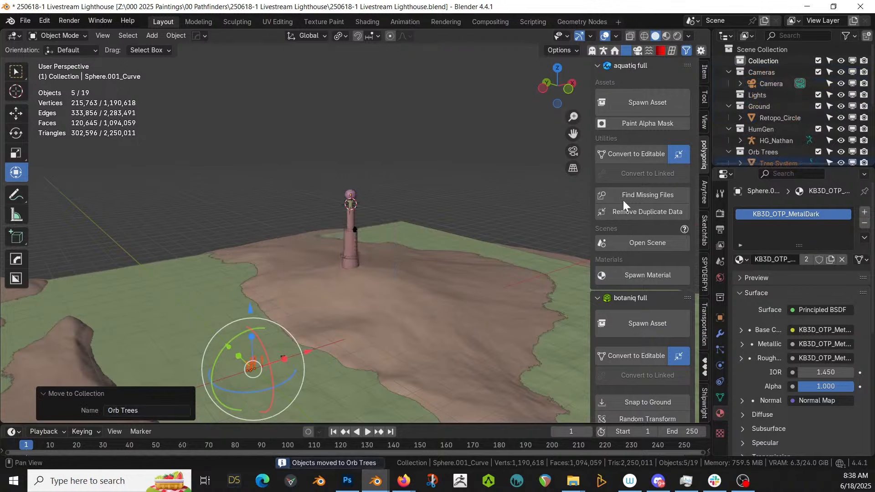
left_click_drag(740, 150, 762, 60)
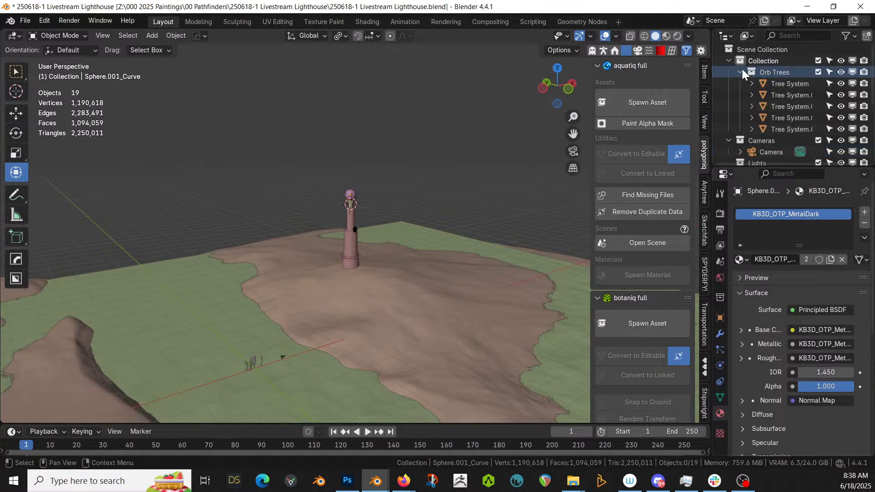
Enable the Geo-Scatter tools and set the terrain Retopo_Circle as the scatter emitter
scroll(410, 214, "down", 3)
middle_click_drag(386, 238, 355, 266)
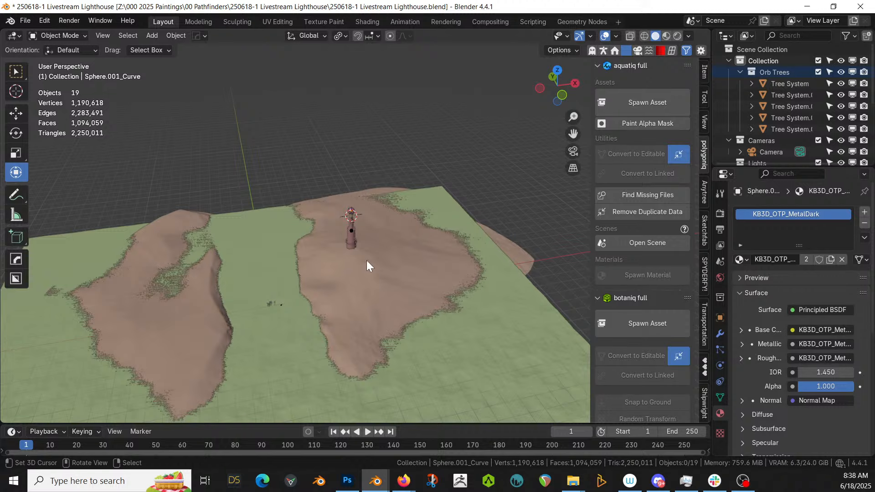
left_click(366, 260)
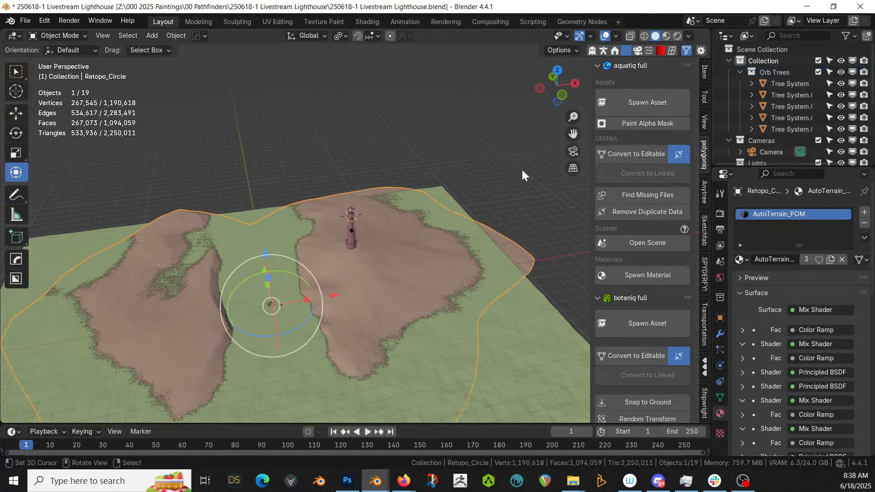
left_click(647, 50)
left_click(705, 357)
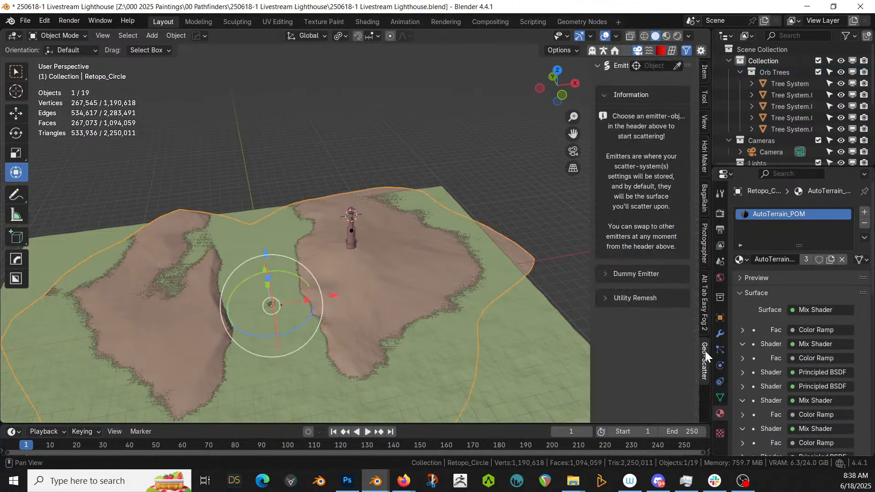
left_click(676, 66)
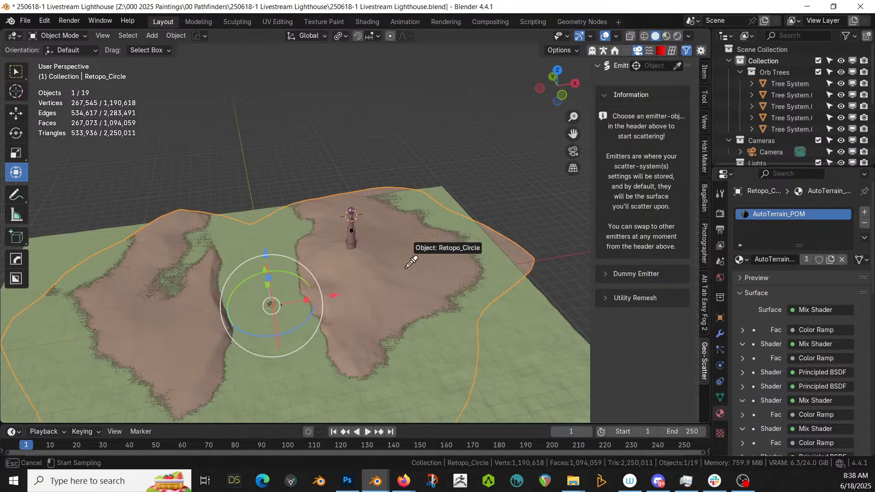
left_click(367, 272)
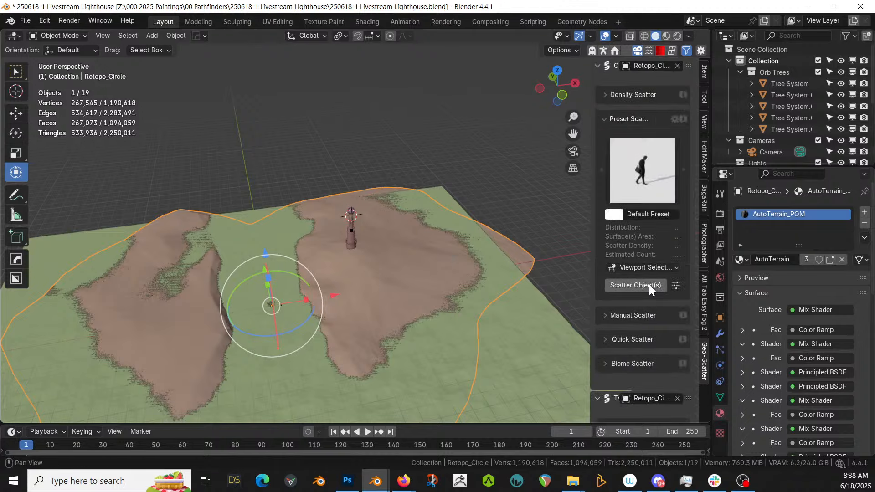
Scatter the five Tree System objects over the terrain using the 18 Cluster preset, keeping the scatter system hidden in the viewport
left_click(646, 188)
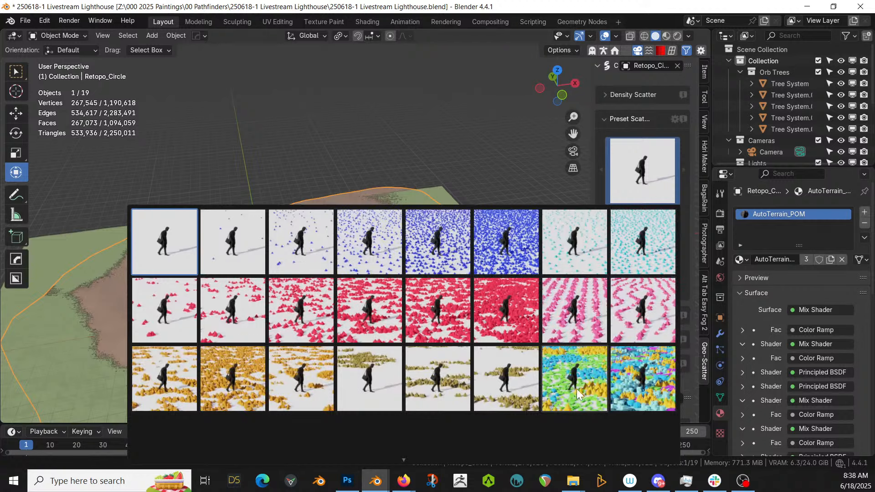
left_click(564, 396)
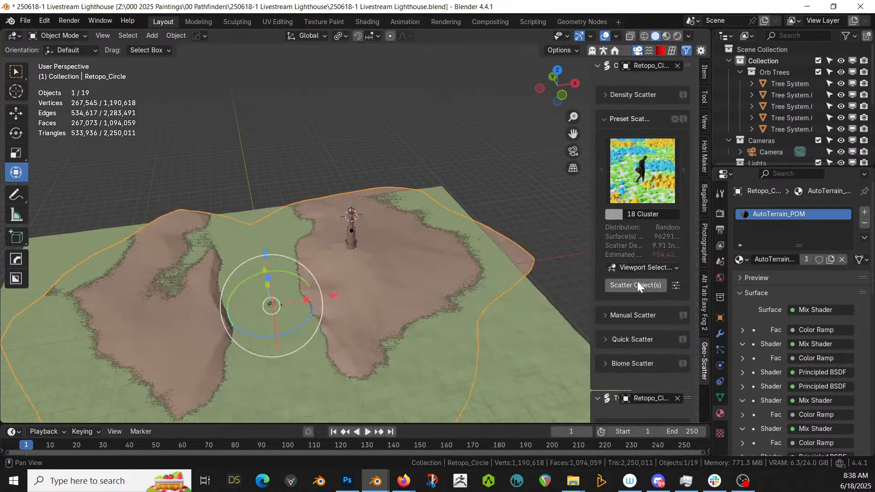
left_click(788, 84)
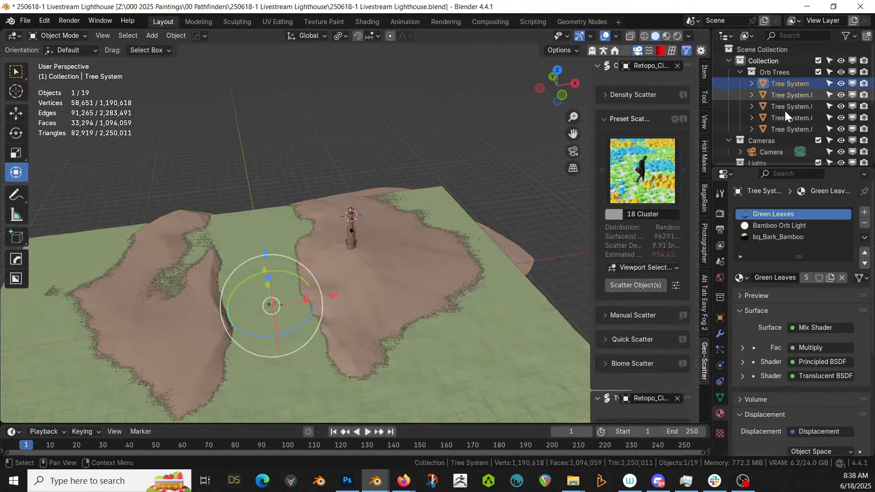
left_click(783, 129, "shift")
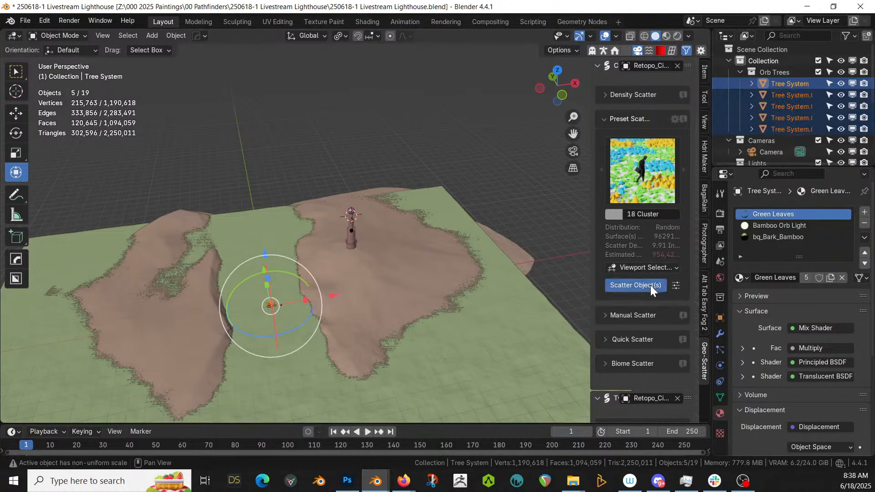
left_click(635, 285)
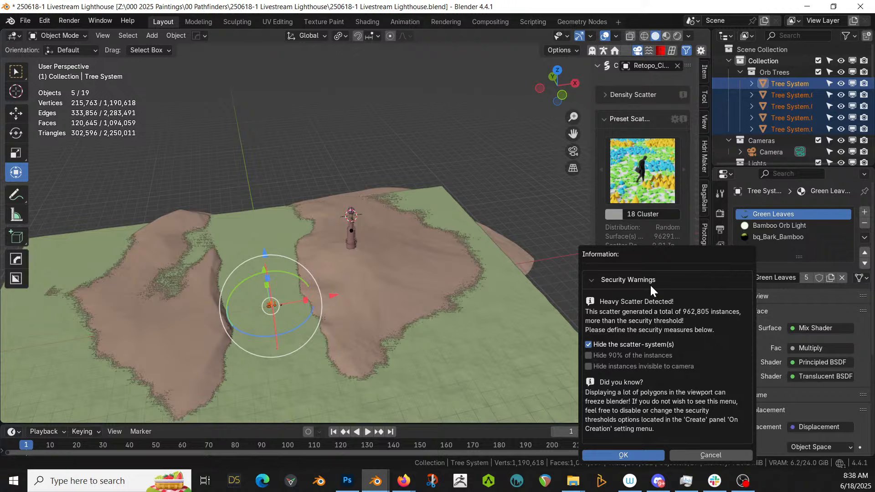
left_click(638, 457)
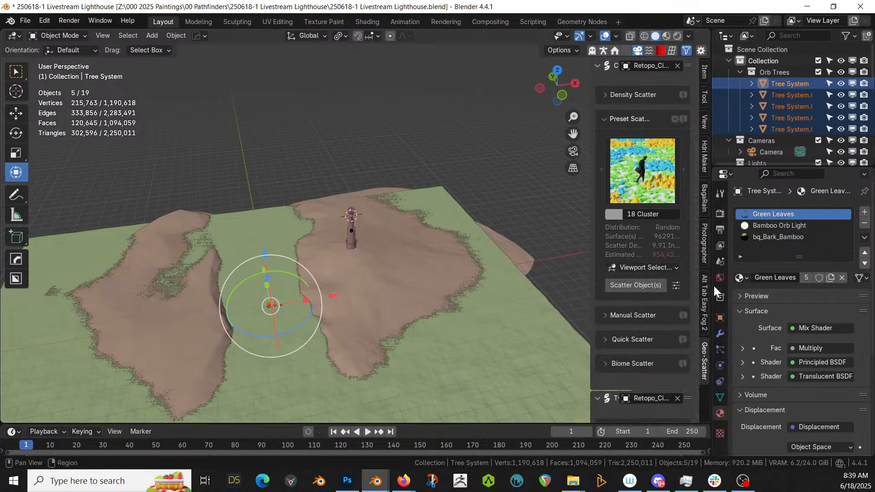
Exclude the Geo-Scatter collection from the view layer
scroll(660, 325, "down", 10)
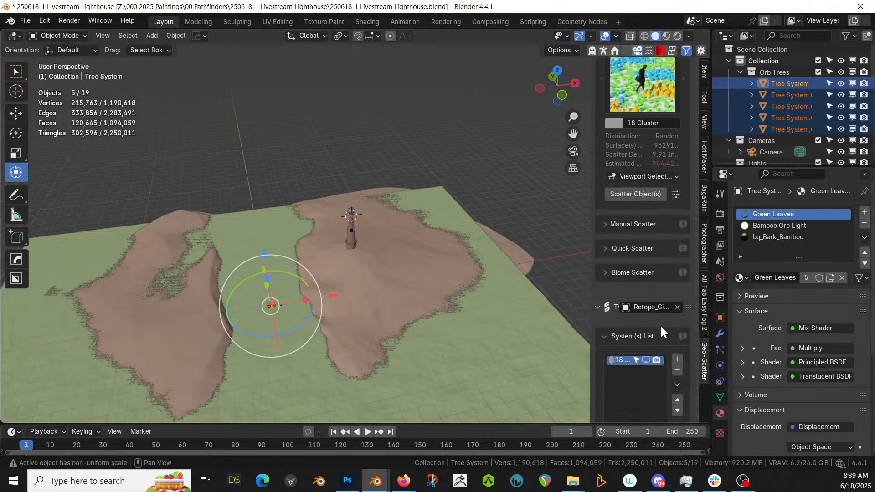
scroll(626, 370, "down", 1)
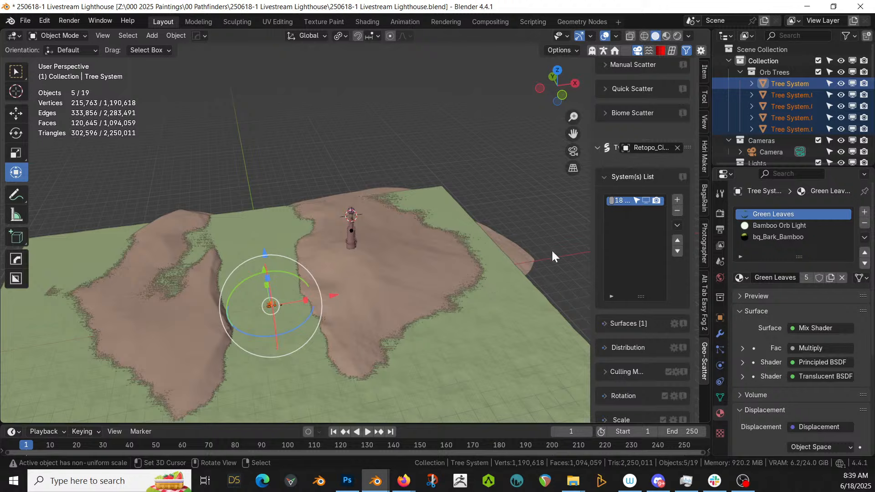
scroll(797, 138, "down", 3)
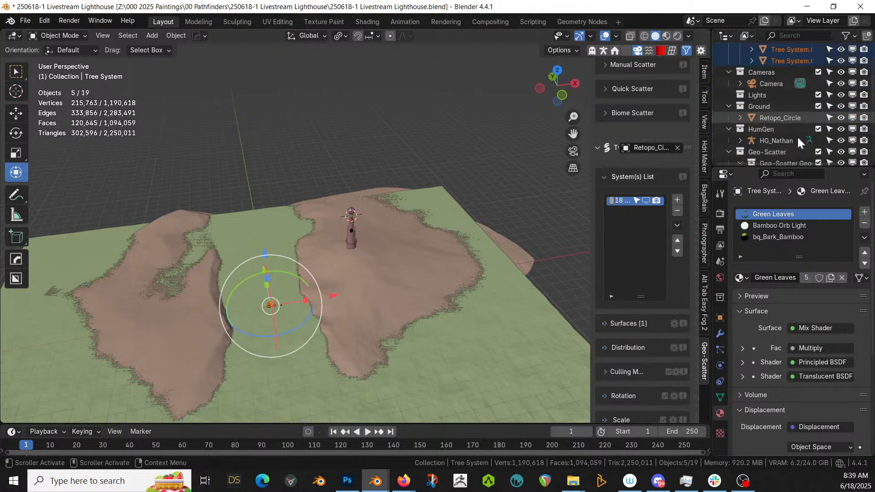
scroll(797, 138, "down", 1)
left_click(818, 129)
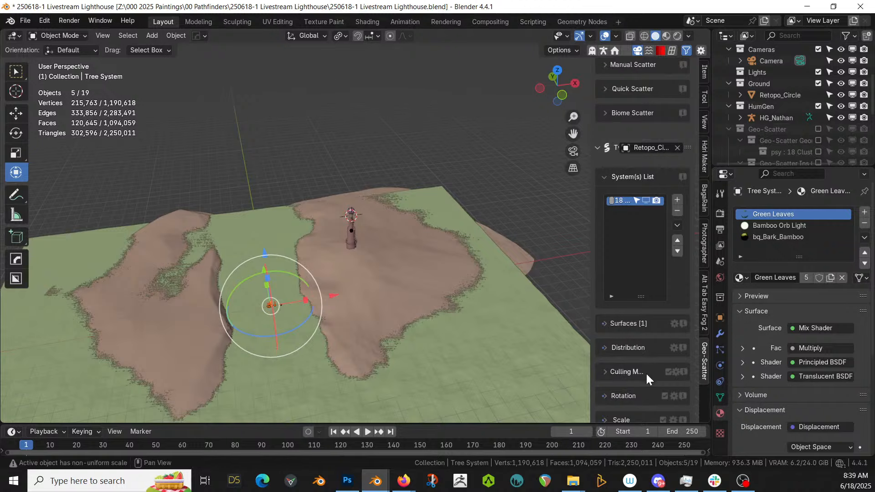
Scatter the Jungleforest 02 biome from the TerraScape jungle library with its systems hidden, and close the biome browser
scroll(633, 260, "up", 10)
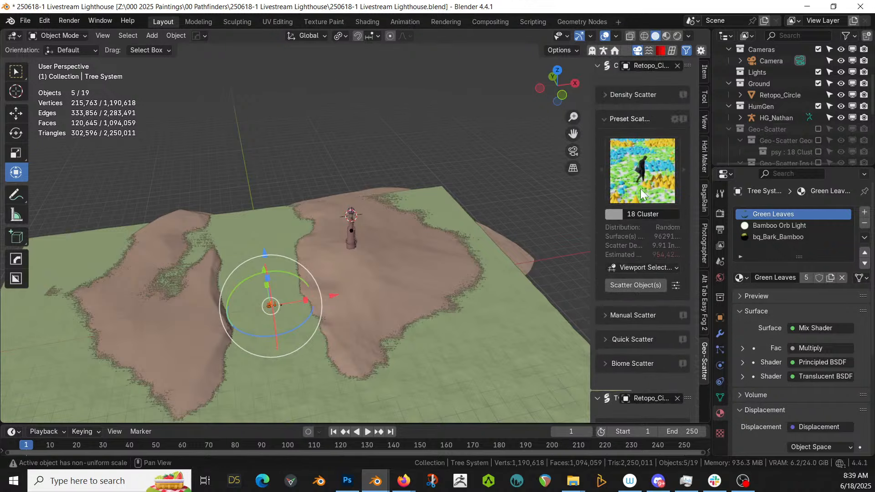
left_click(609, 363)
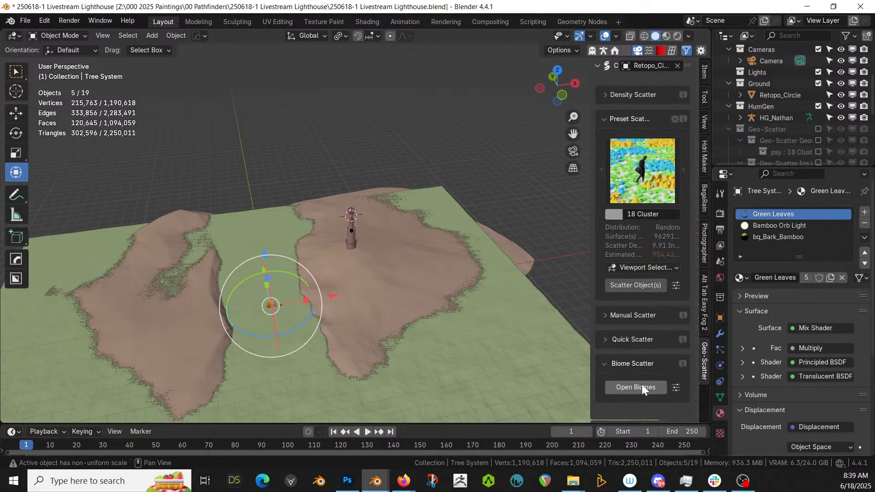
left_click(640, 385)
scroll(29, 292, "down", 5)
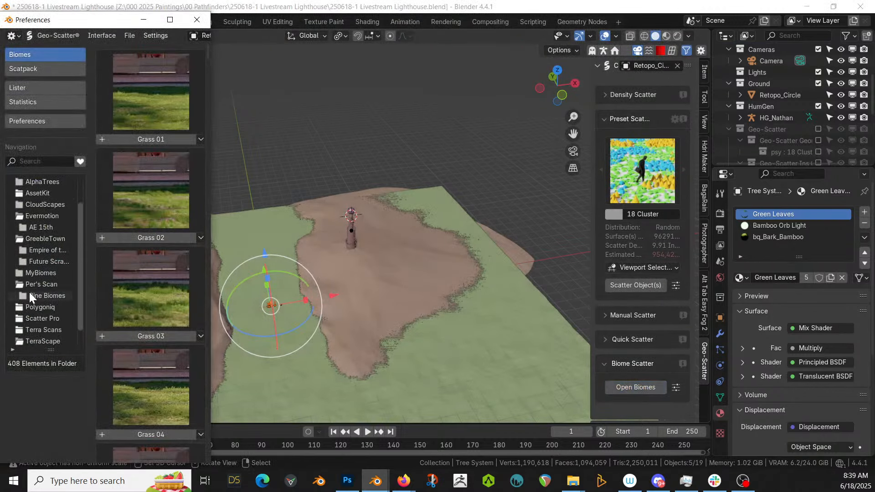
left_click(44, 330)
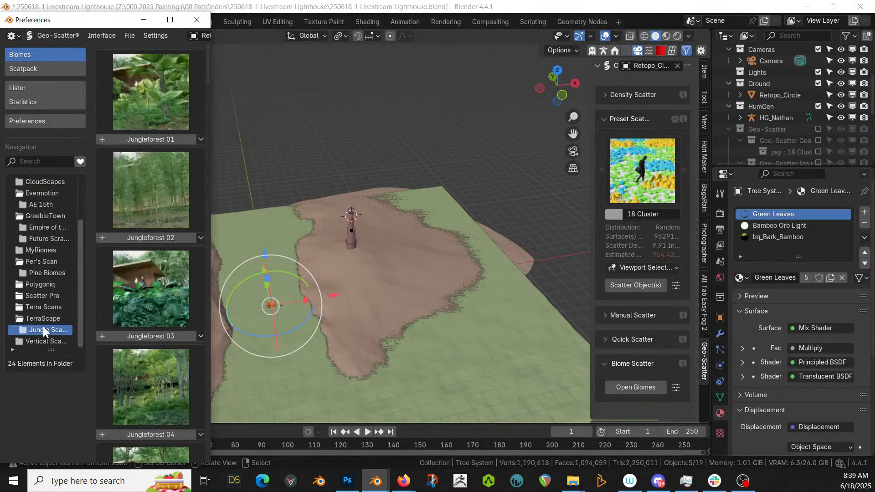
left_click(156, 236)
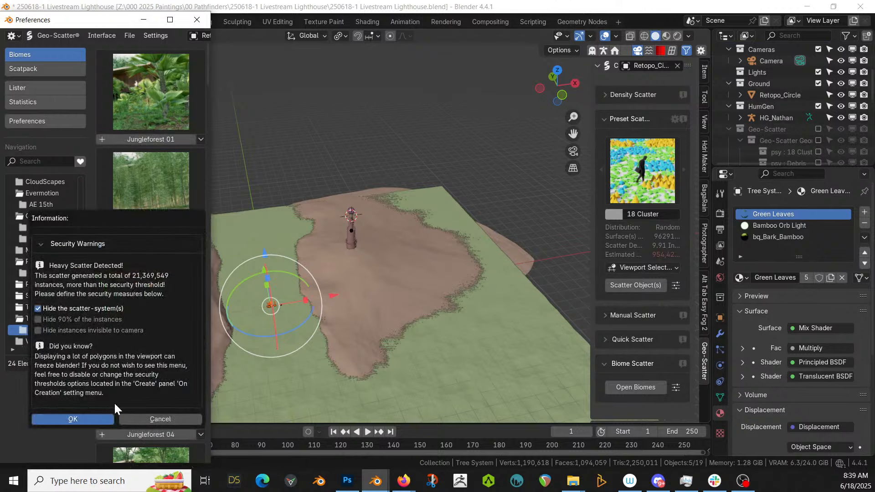
left_click(81, 420)
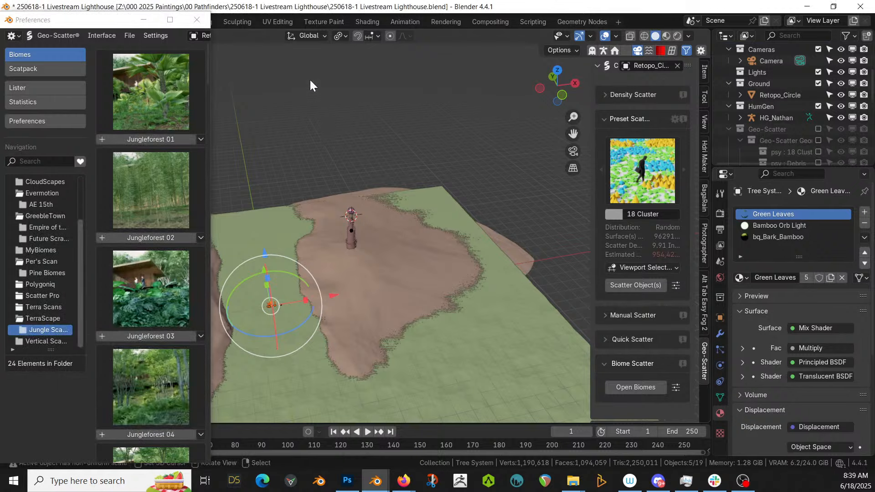
left_click(205, 20)
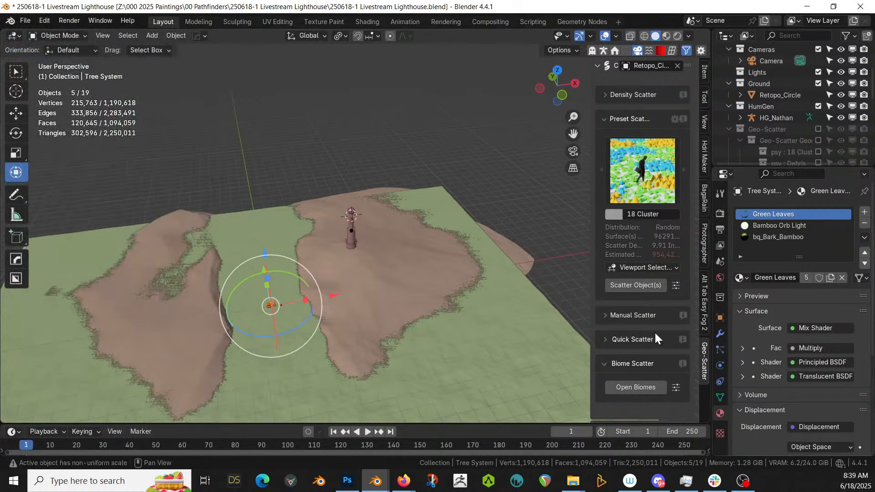
Add the 18 Cluster tree system to the Jungleforest 02 group in the scatter systems
scroll(654, 332, "down", 8)
scroll(644, 362, "down", 2)
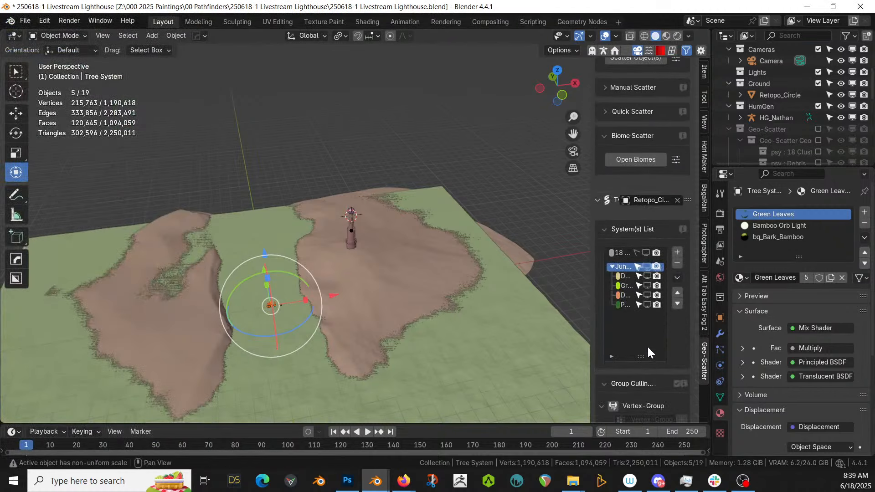
left_click(619, 253)
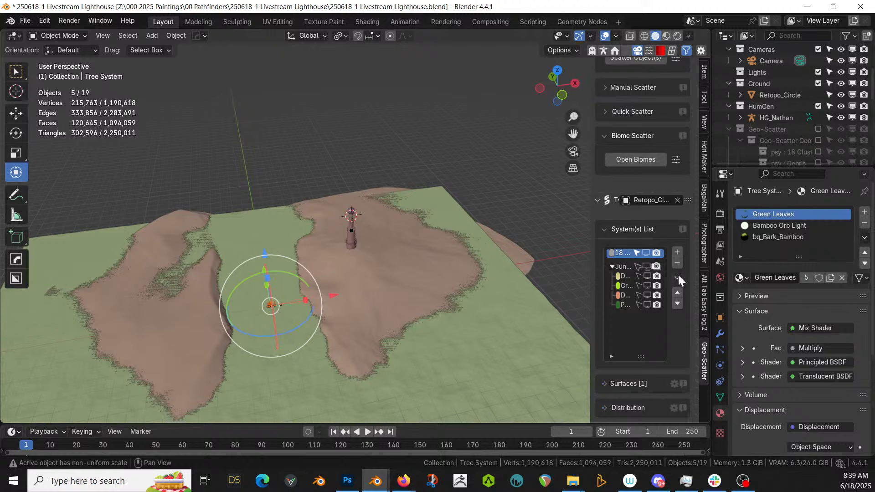
left_click(677, 277)
mouse_move(738, 61)
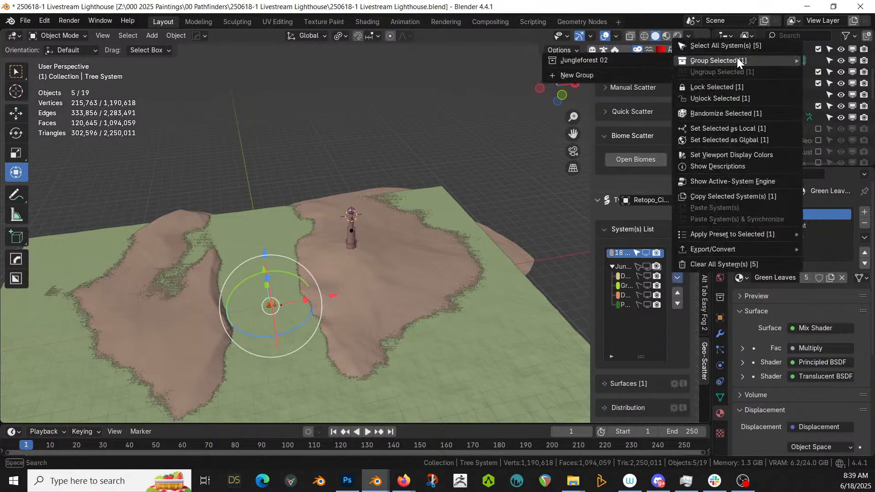
left_click(620, 60)
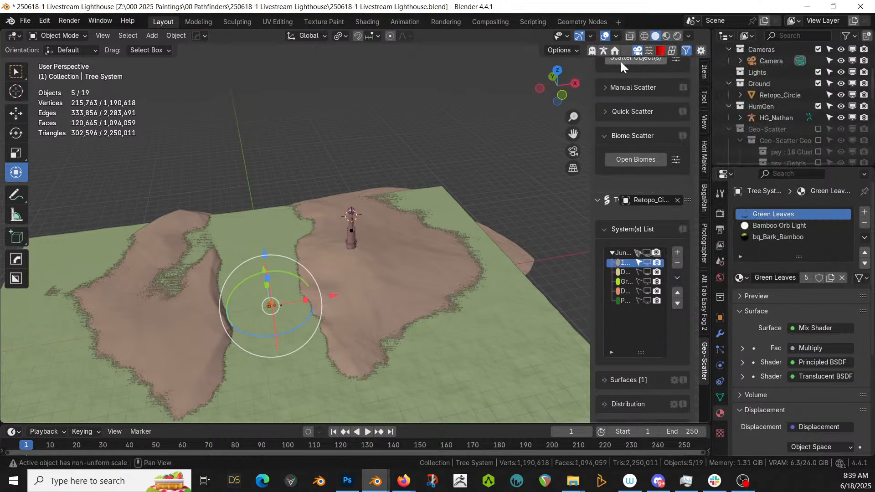
Enable Upward-Obstruction culling for the Jungleforest 02 group and open its obstruction collection choice
left_click(620, 253)
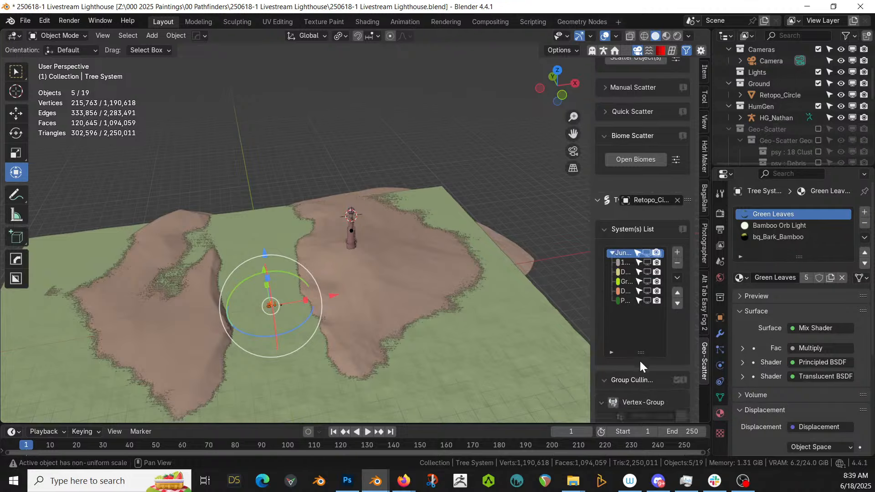
scroll(639, 359, "down", 5)
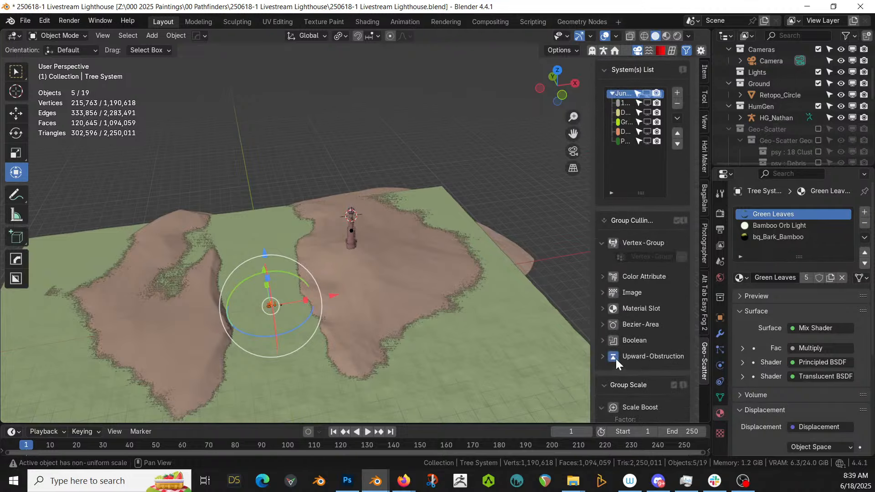
left_click(602, 355)
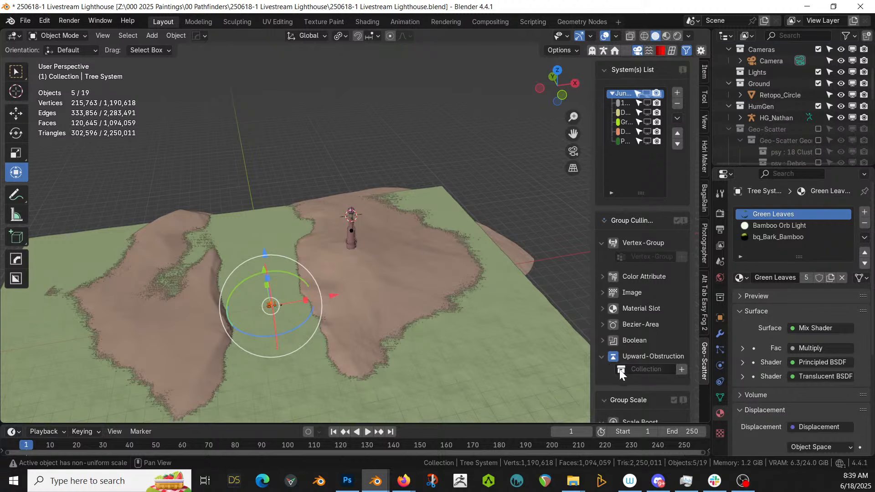
left_click(643, 369)
Move the water plane into a new collection named Water
left_click(474, 329)
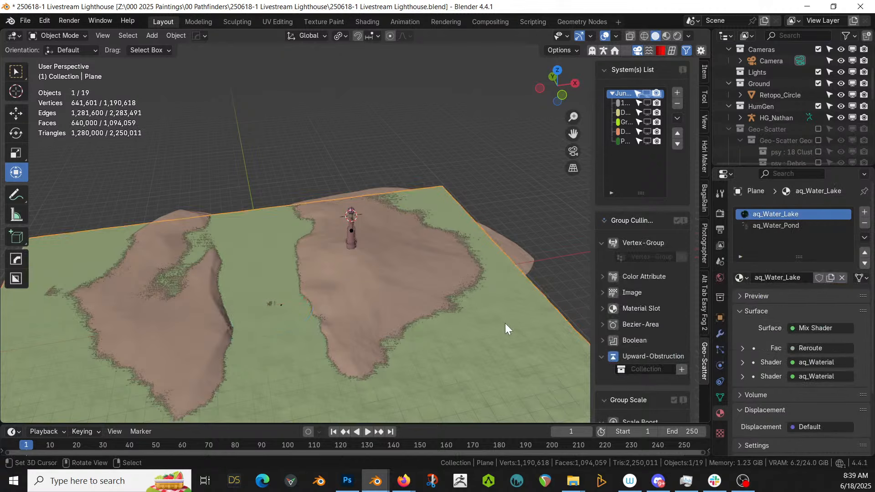
key("m")
left_click(504, 324)
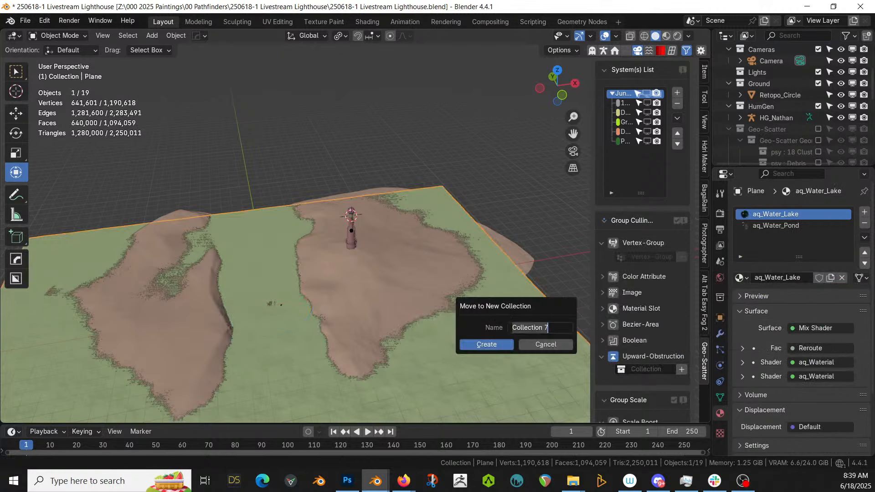
type("Water")
key("Return")
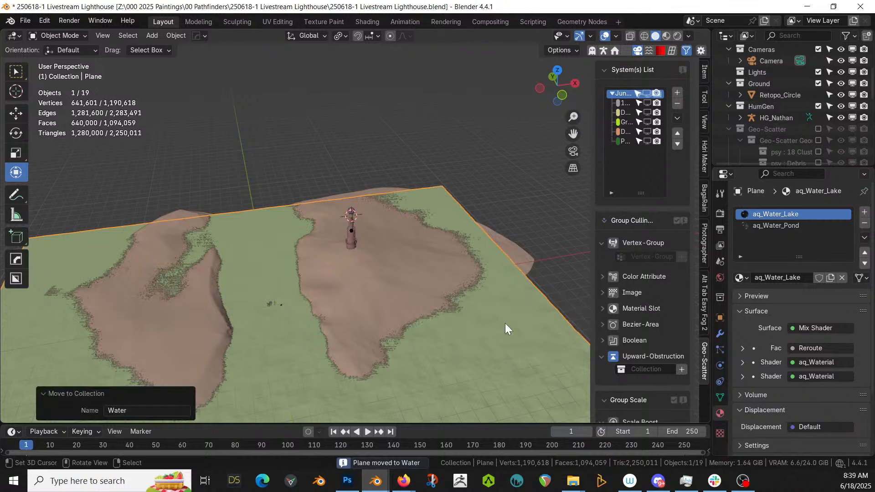
Assign the Water collection as the obstruction collection for the group's Upward-Obstruction culling
left_click(617, 367)
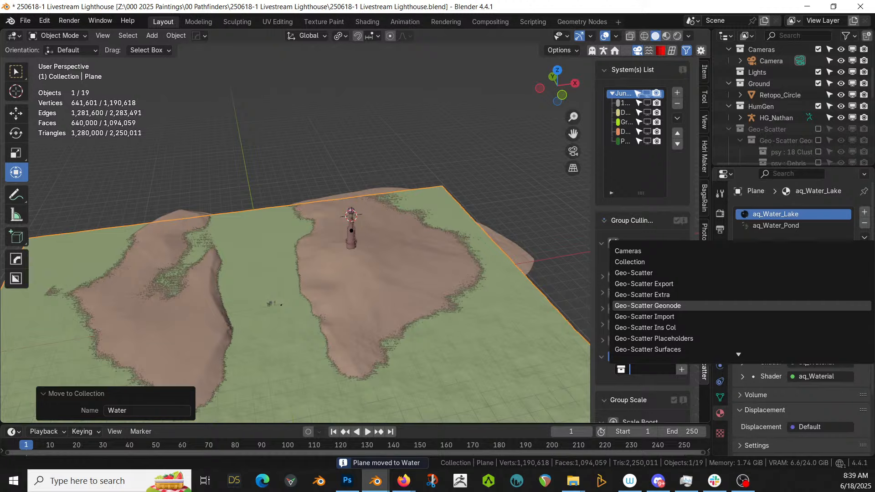
type("Wat")
key("Return")
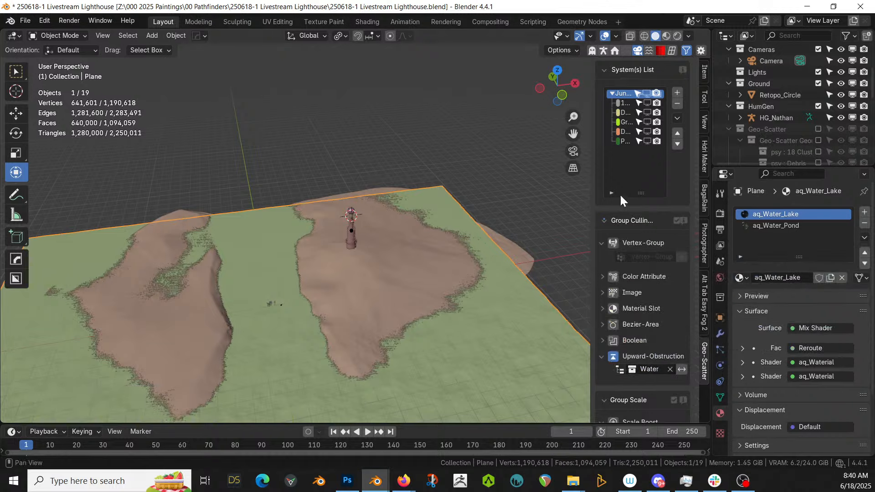
Set the 18 Cluster system's distribution density to 0.1 instances per m² and include the Geo-Scatter collection in the view layer again
left_click(621, 102)
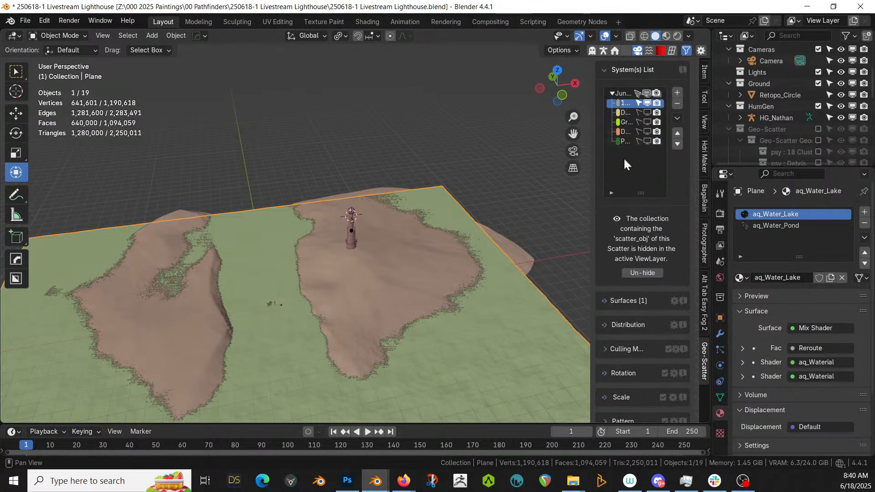
left_click(605, 324)
double_click(637, 387)
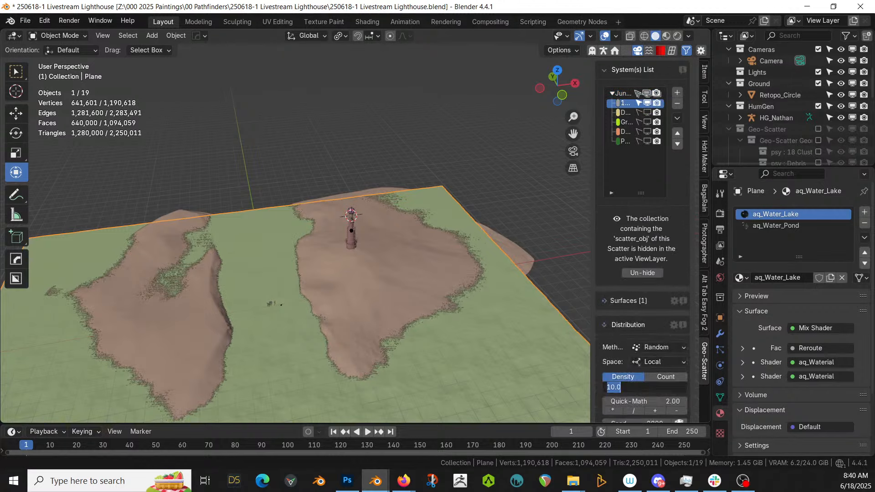
type("0.1")
key("Return")
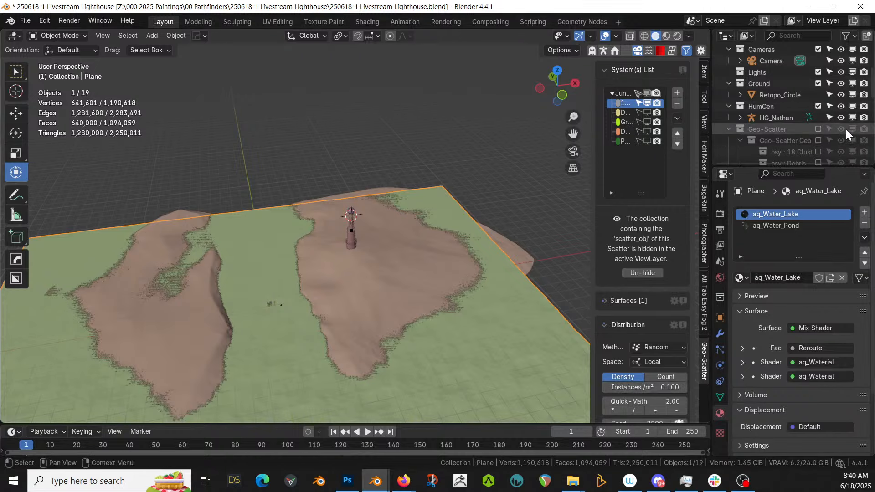
left_click(818, 129)
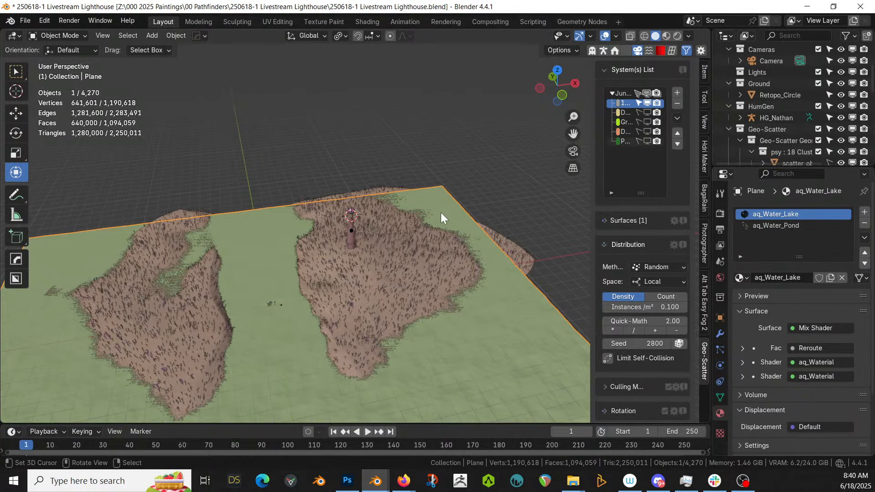
scroll(441, 212, "up", 3)
Enable Vertical Influence for the 18 Cluster system's normal alignment and set its factor to 0.85
scroll(628, 346, "down", 2)
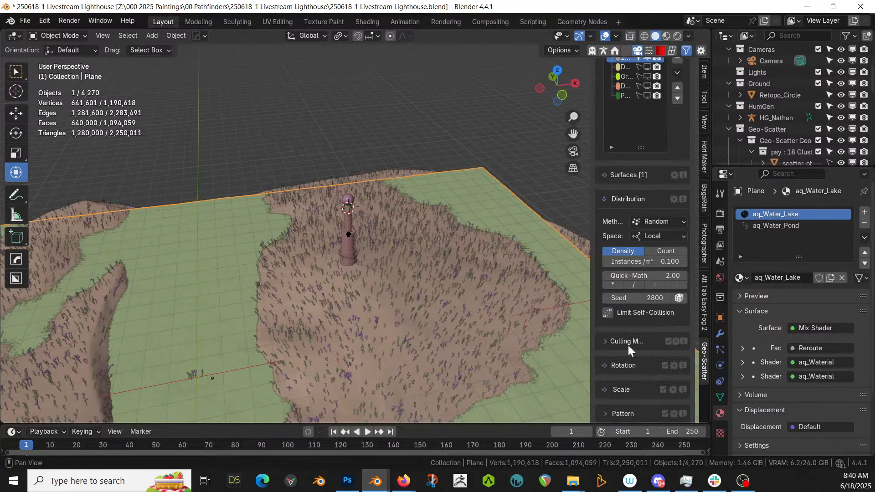
scroll(628, 345, "down", 3)
left_click(605, 295)
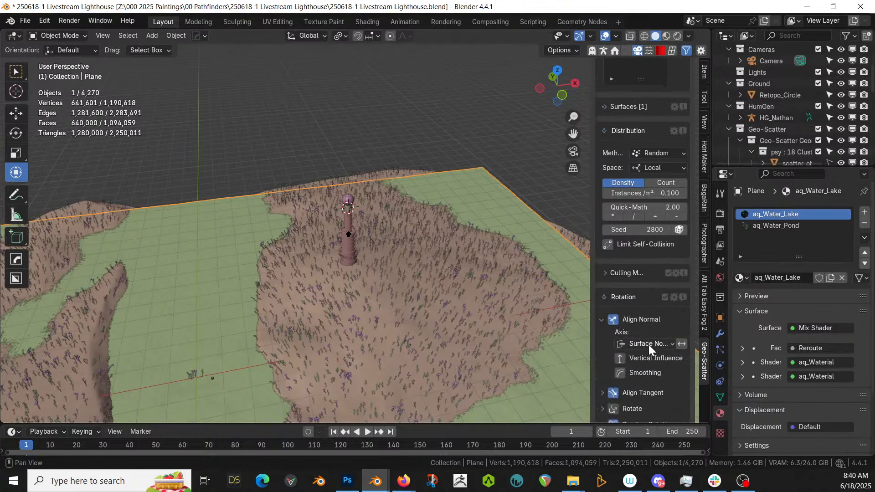
left_click(620, 358)
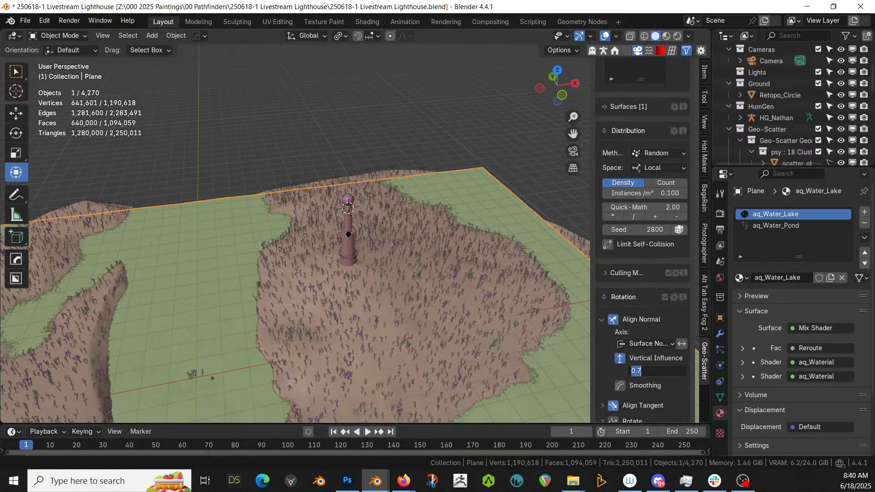
key("Return")
scroll(641, 375, "down", 3)
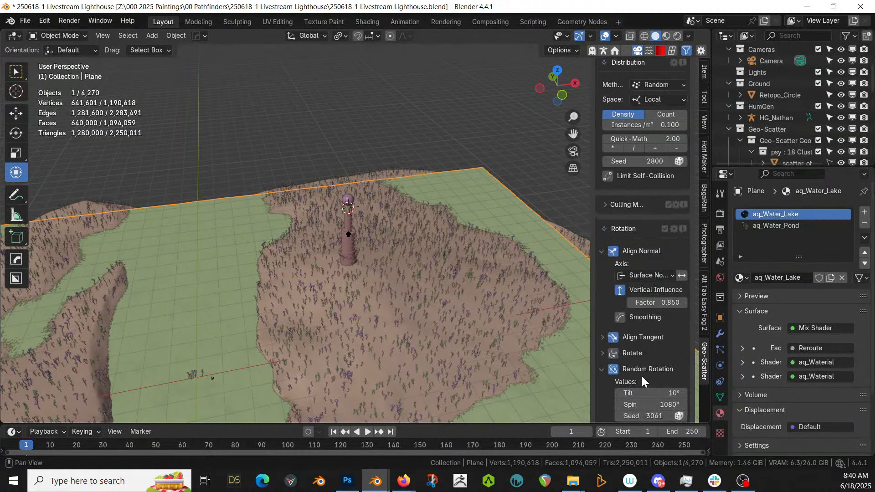
left_click(605, 228)
Set the 18 Cluster system's default scale factor to 2 on X, Y and Z
left_click(605, 254)
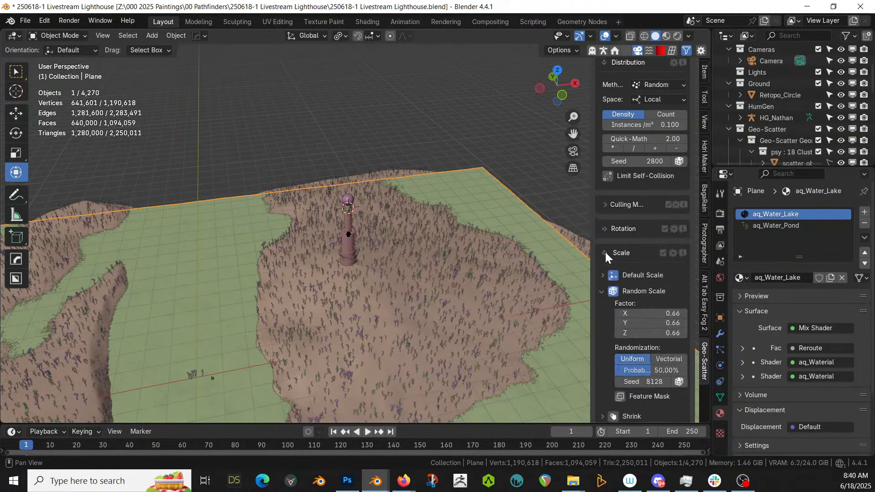
left_click(604, 274)
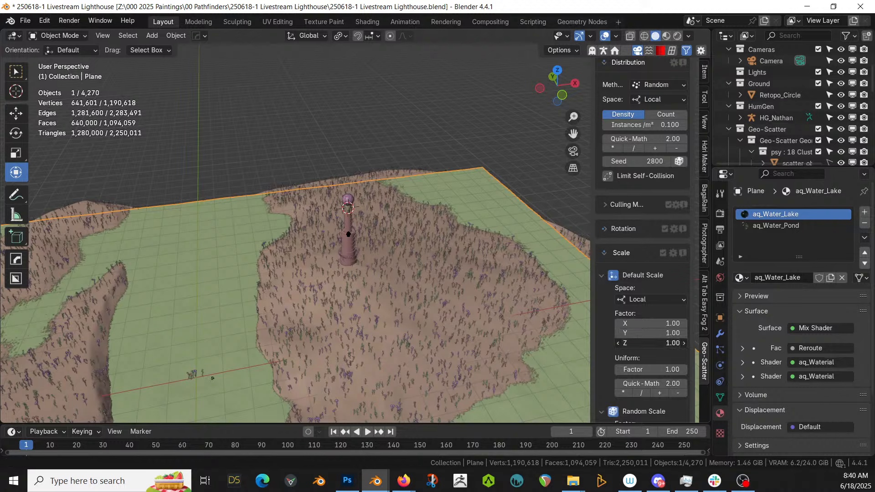
left_click_drag(647, 323, 647, 343)
type("2")
key("Return")
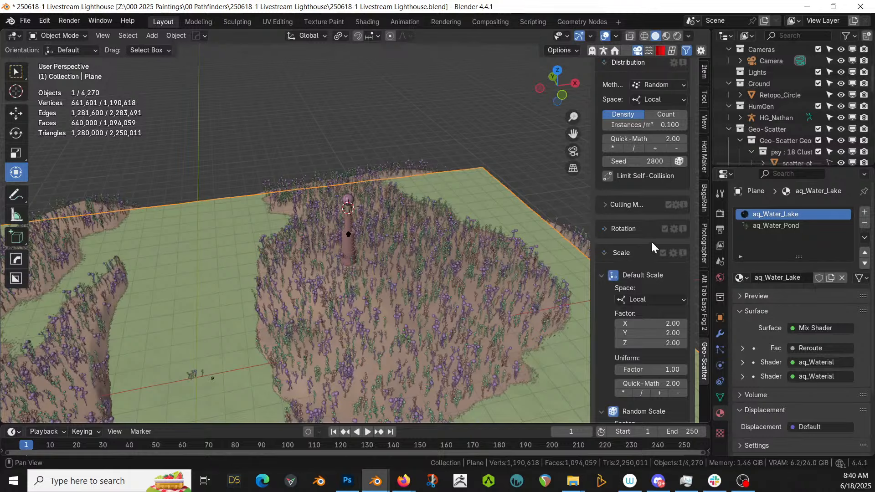
Set the 18 Cluster system's distribution density to 0.03 instances per m²
scroll(651, 239, "up", 3)
left_click(660, 190)
type(".03")
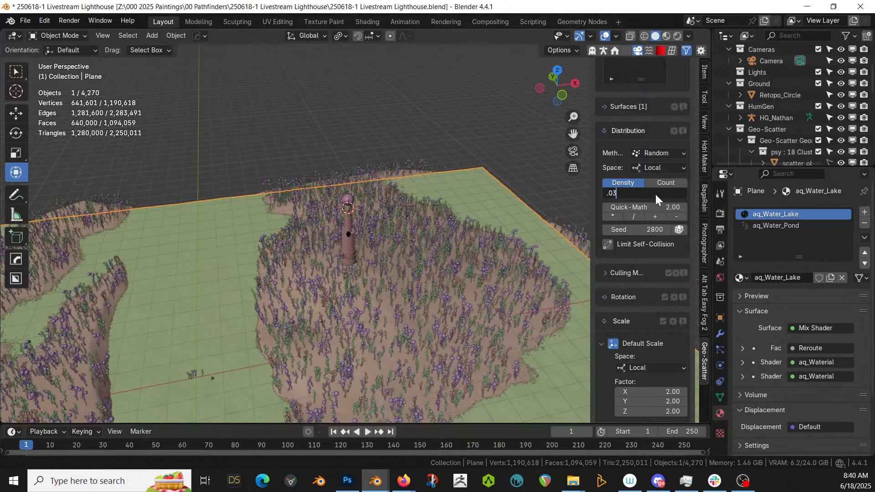
key("Return")
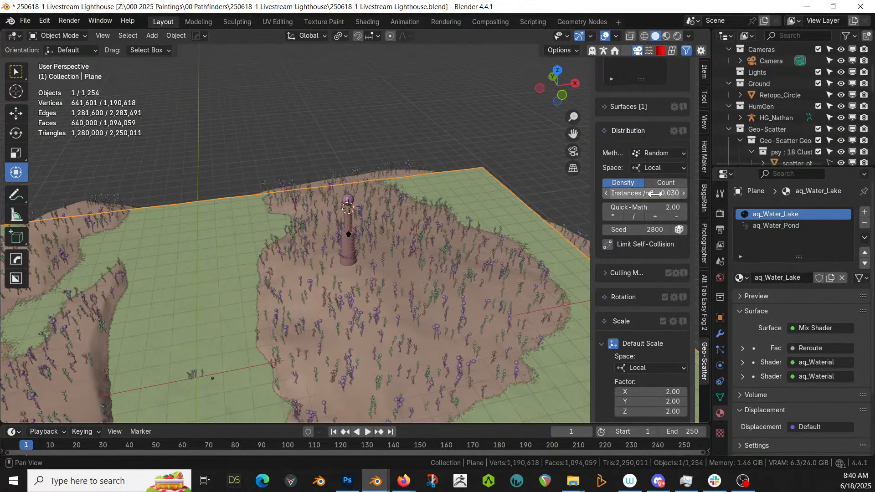
Lower the 18 Cluster system's distribution density to 0.01 instances per m² and collapse its scale settings
middle_click_drag(563, 208, 408, 210)
double_click(668, 193)
type(".01")
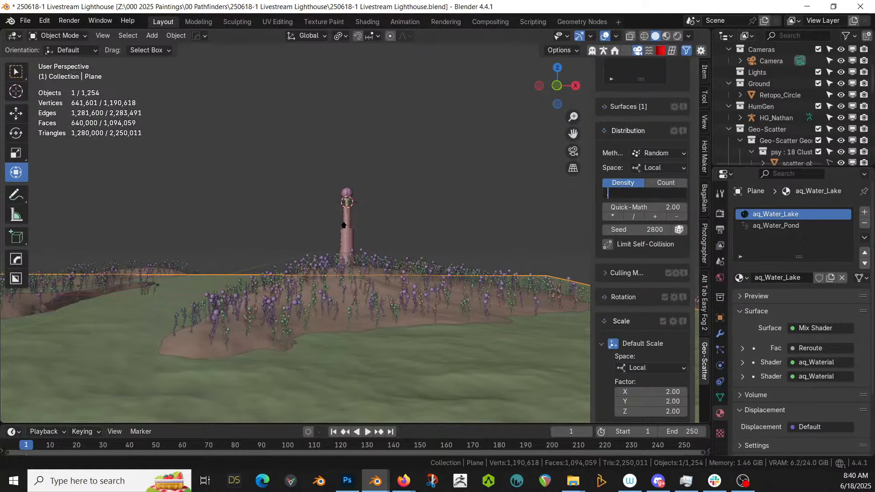
key("Return")
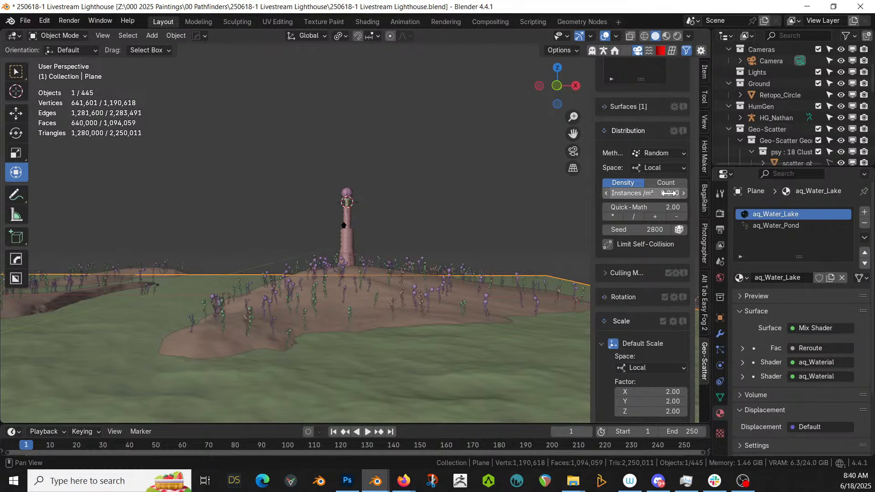
middle_click_drag(352, 218, 360, 238)
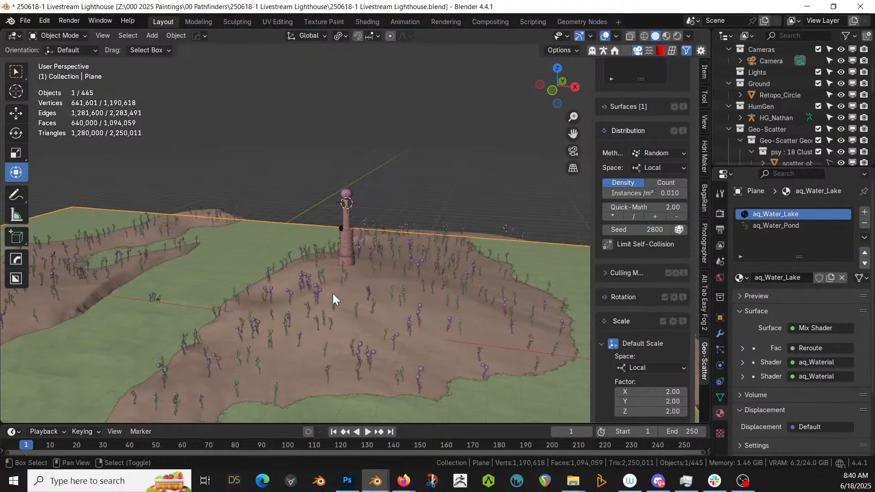
middle_click_drag(333, 294, 376, 244, "shift")
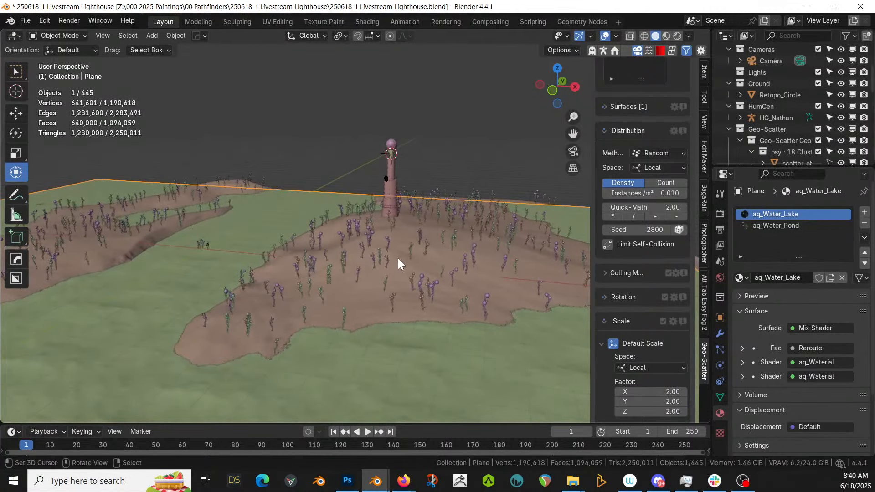
left_click(606, 320)
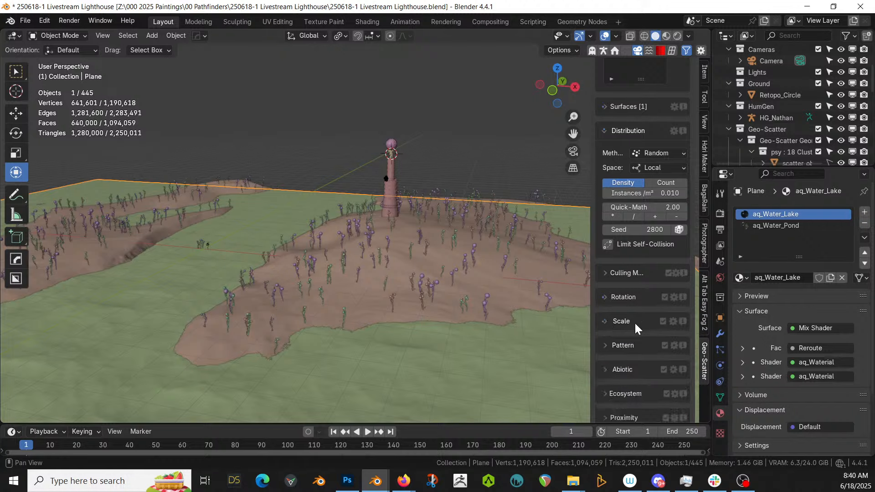
scroll(634, 322, "down", 3)
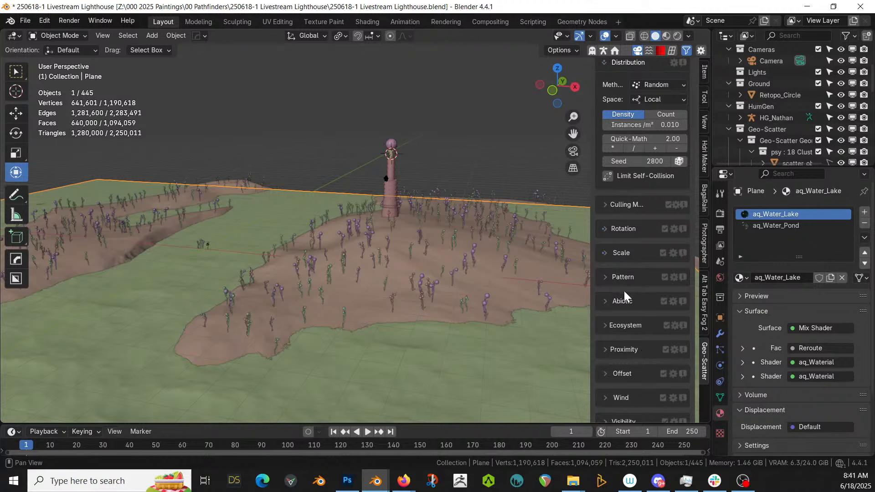
Widen the Geo-Scatter sidebar and make Phyllostachys_Edulis the active system in the Jungleforest 02 group
middle_click_drag(537, 297, 408, 281)
scroll(646, 168, "up", 10)
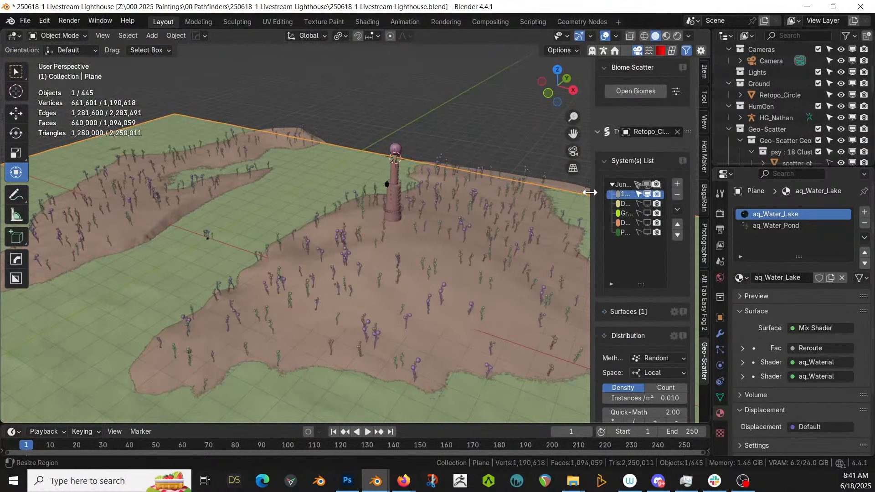
left_click_drag(591, 193, 524, 192)
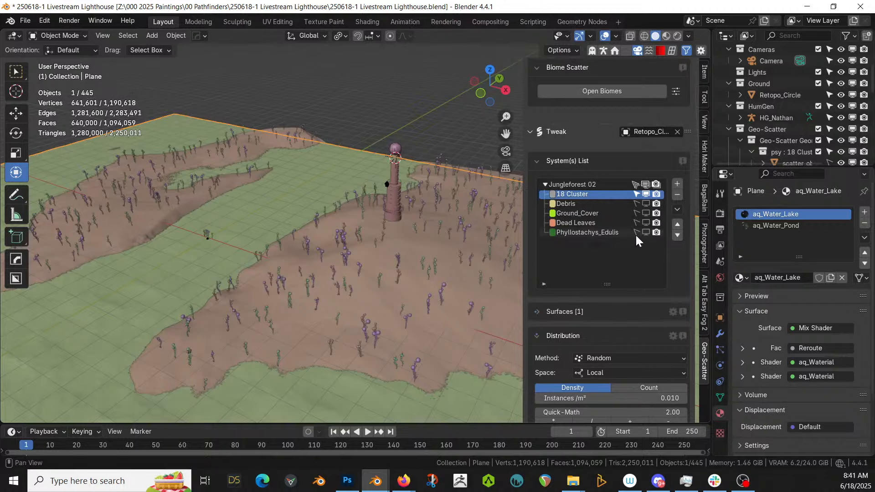
left_click(593, 231)
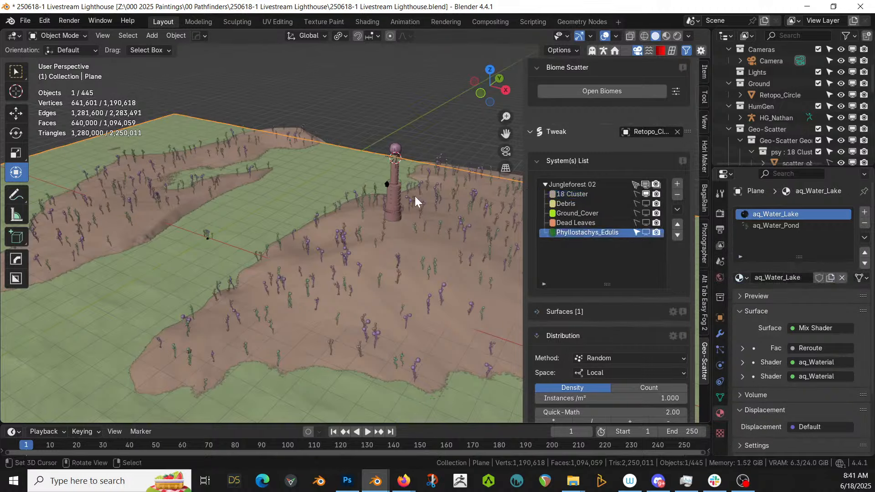
Move the lighthouse cylinder into a new collection named Tower
left_click(394, 201)
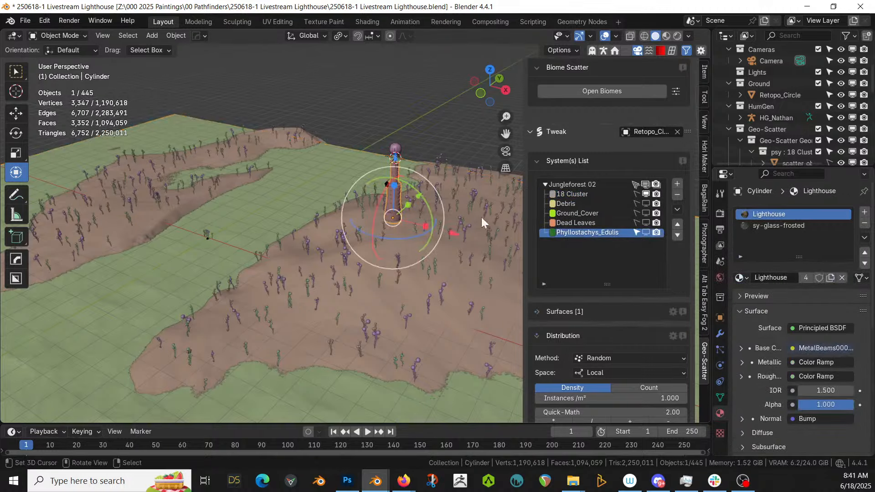
key("m")
left_click(441, 230)
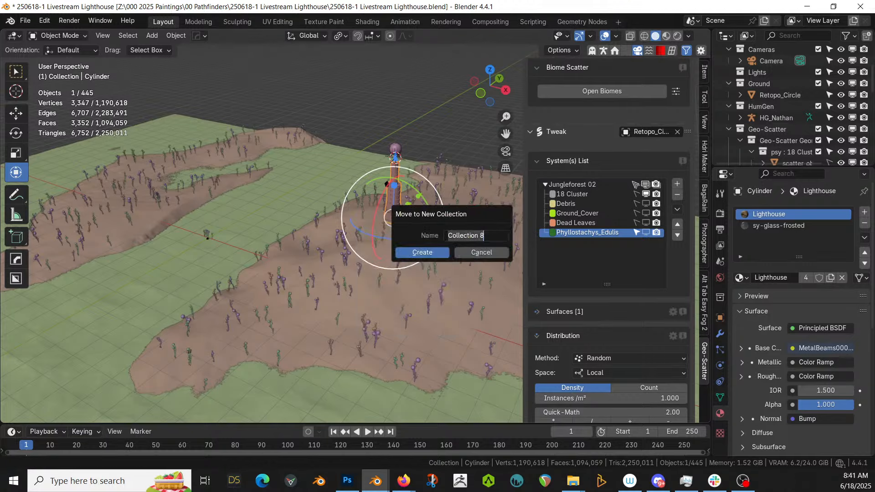
type("Tower")
key("Return")
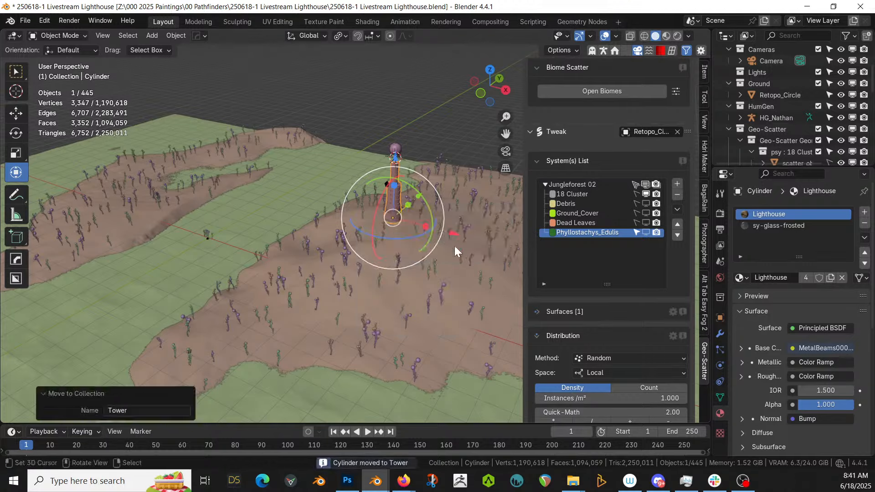
Enable Object Repel 1 for the Phyllostachys_Edulis system with the Tower collection as collider and a minimal distance of 4 m
scroll(633, 313, "down", 10)
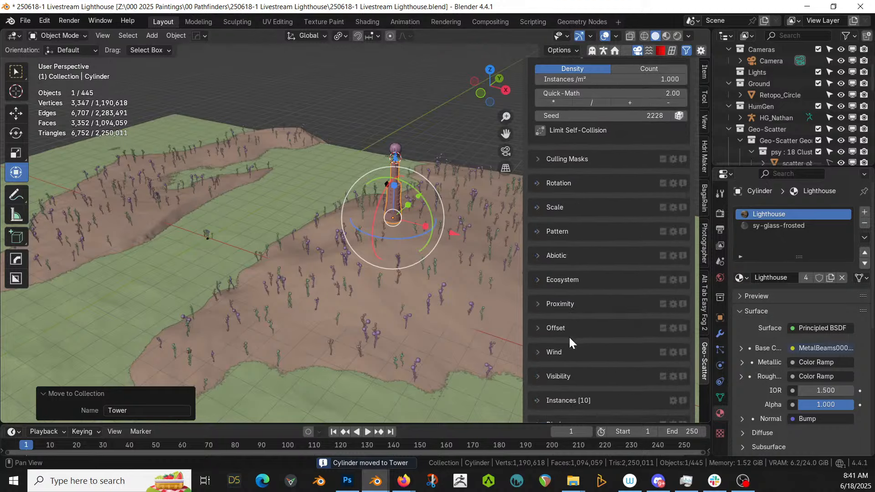
left_click(540, 305)
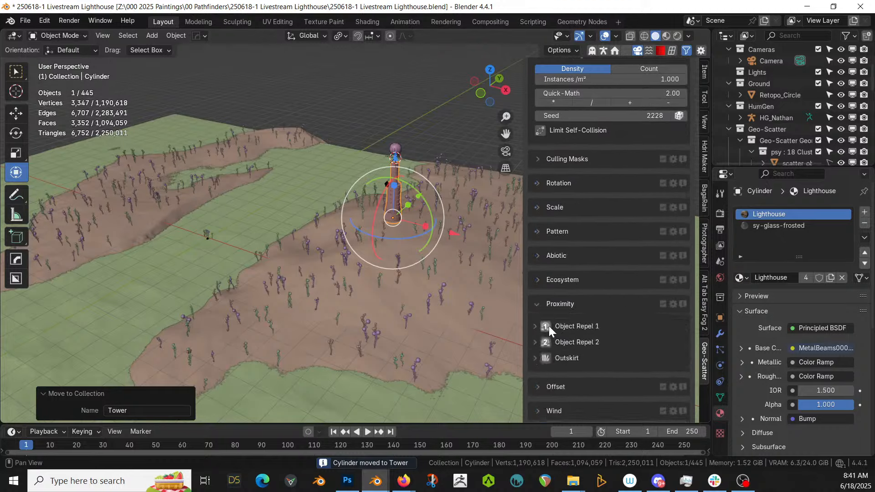
left_click(535, 326)
left_click(554, 349)
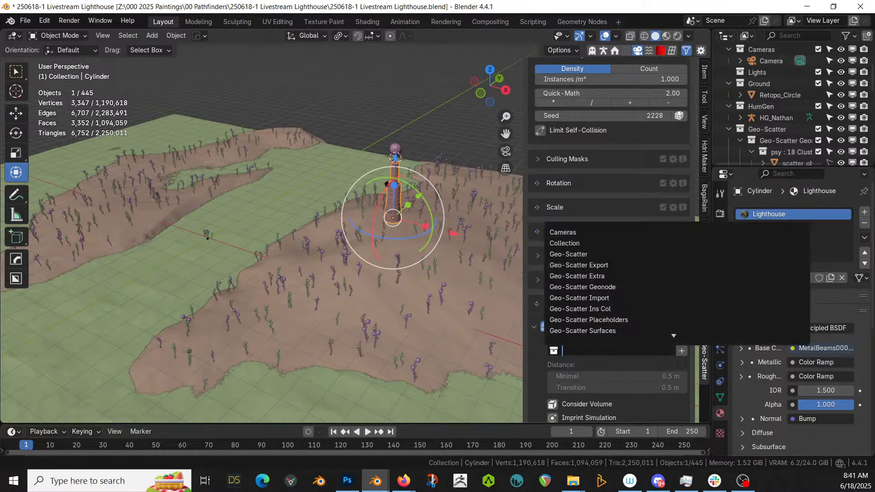
type("Tower")
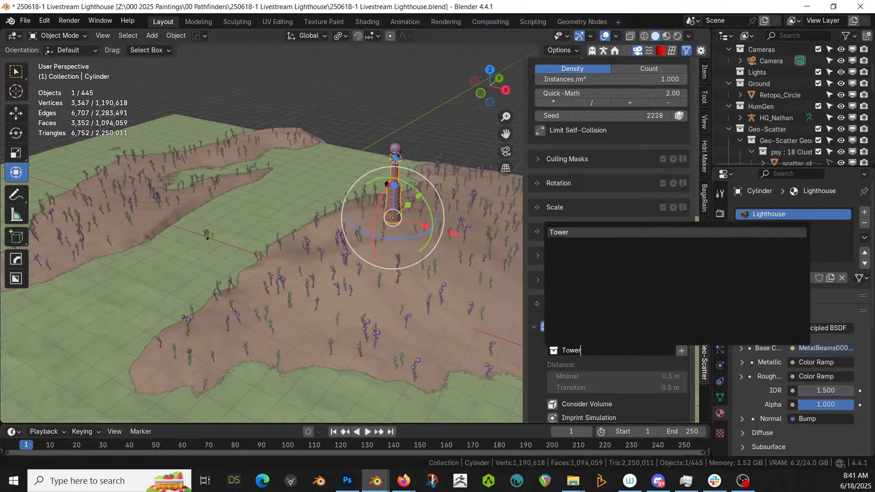
left_click(561, 233)
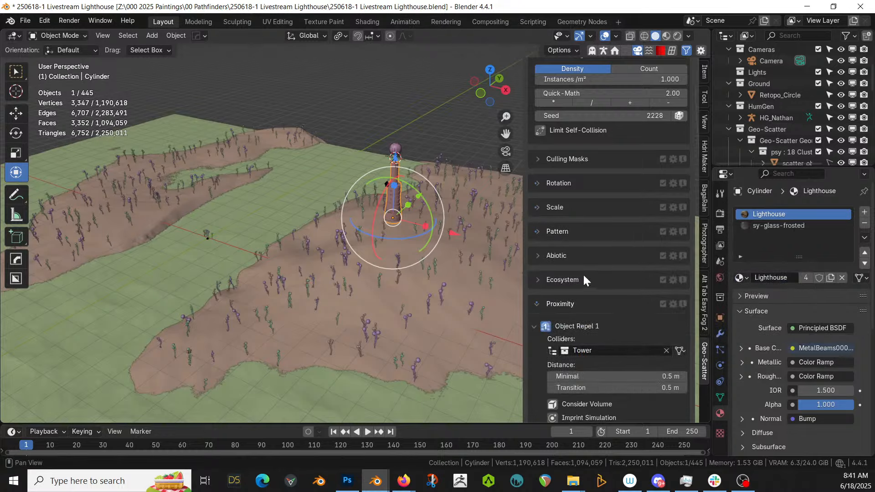
left_click(648, 375)
type("4")
key("Return")
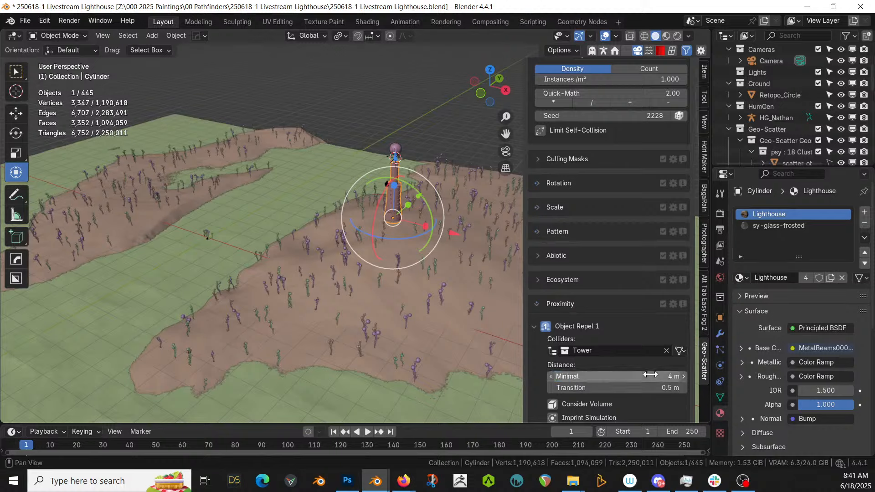
Show the Phyllostachys_Edulis system in the viewport and inspect the growth around the lighthouse
scroll(624, 182, "up", 10)
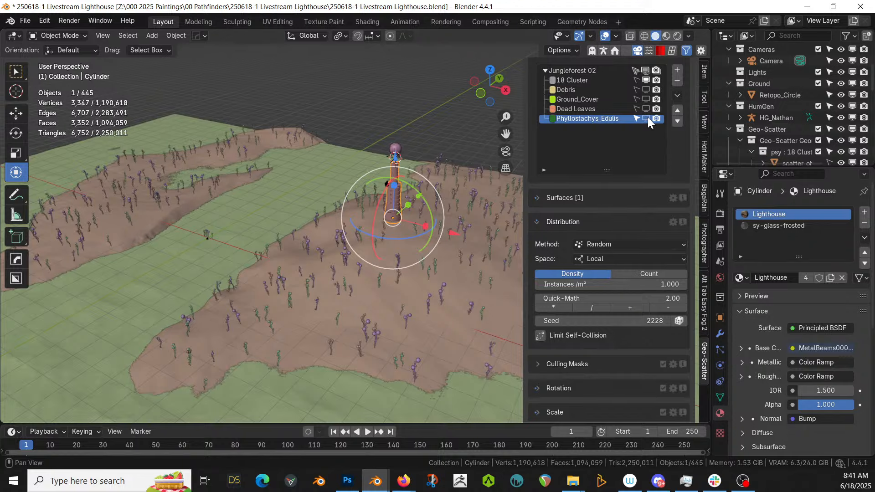
left_click(646, 118)
middle_click_drag(342, 253, 395, 215)
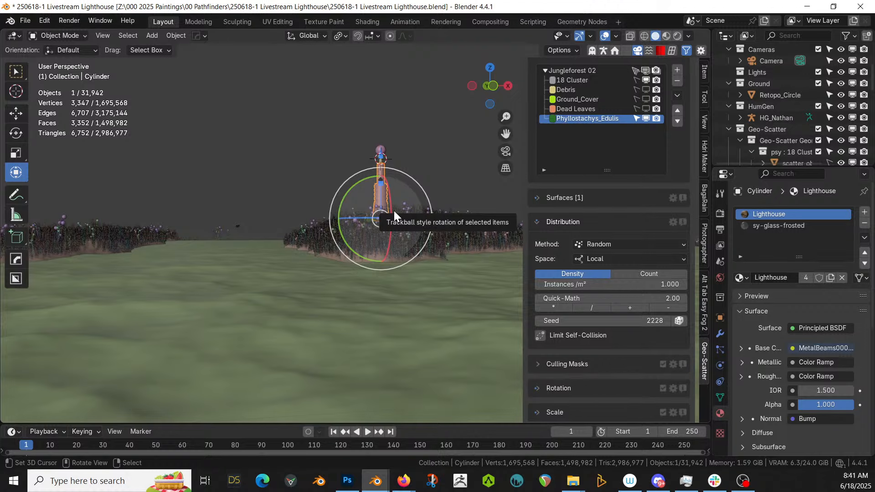
middle_click_drag(217, 266, 314, 287)
Exclude the collection holding Orb Trees and the Geo-Scatter collection from the view layer
scroll(817, 123, "up", 4)
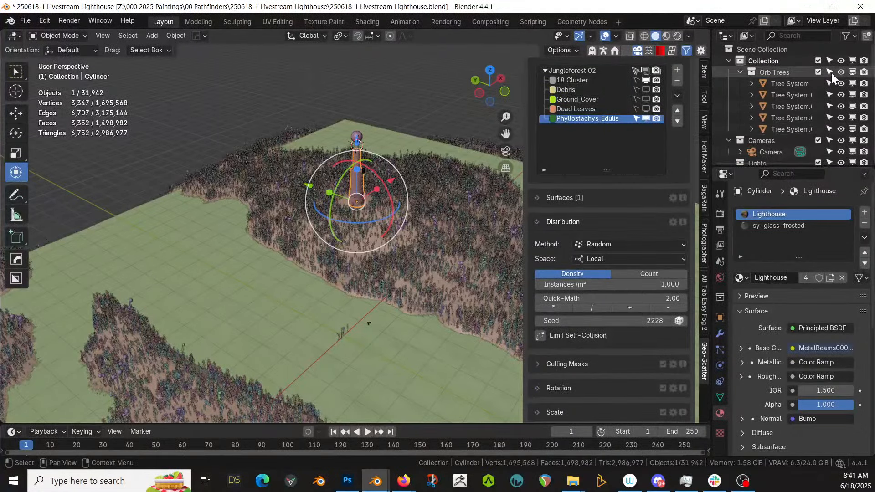
left_click(818, 60)
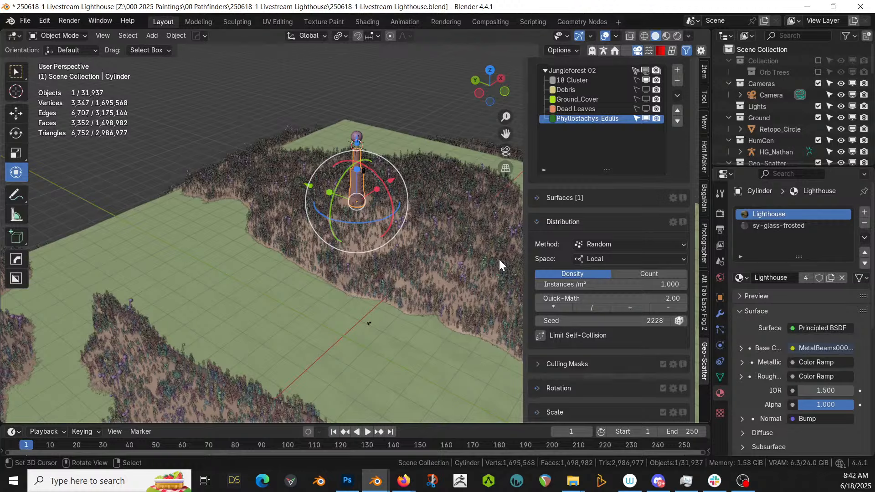
middle_click_drag(239, 273, 329, 245)
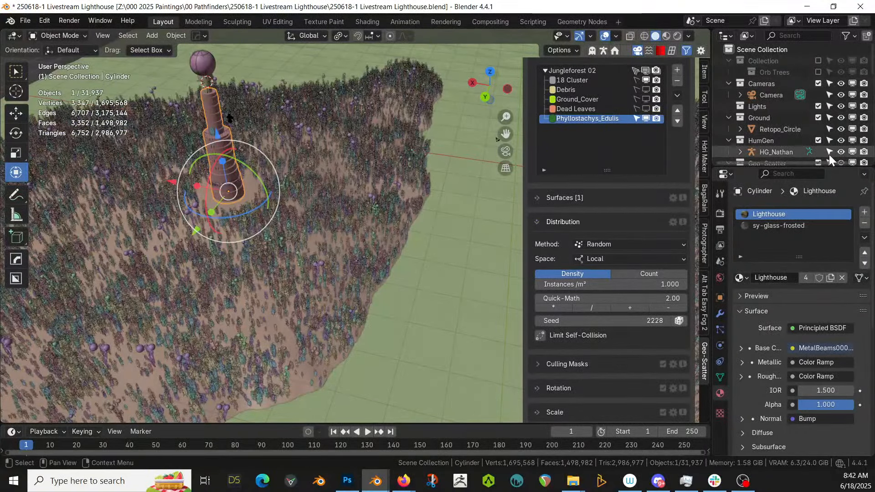
scroll(823, 152, "down", 2)
left_click(818, 141)
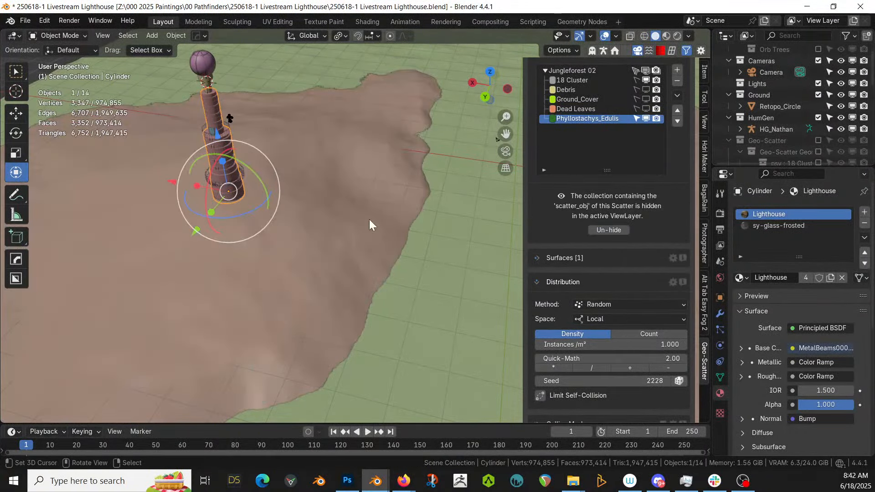
middle_click_drag(369, 219, 200, 179)
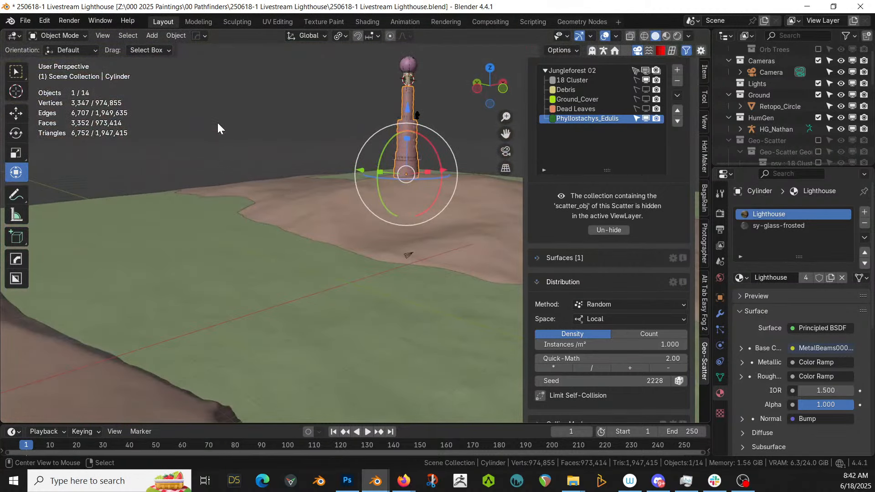
Switch to the 250617-1 Livestream Channel file, copy the wooden platform structure on the shore, and return to the lighthouse file
key("alt+Tab")
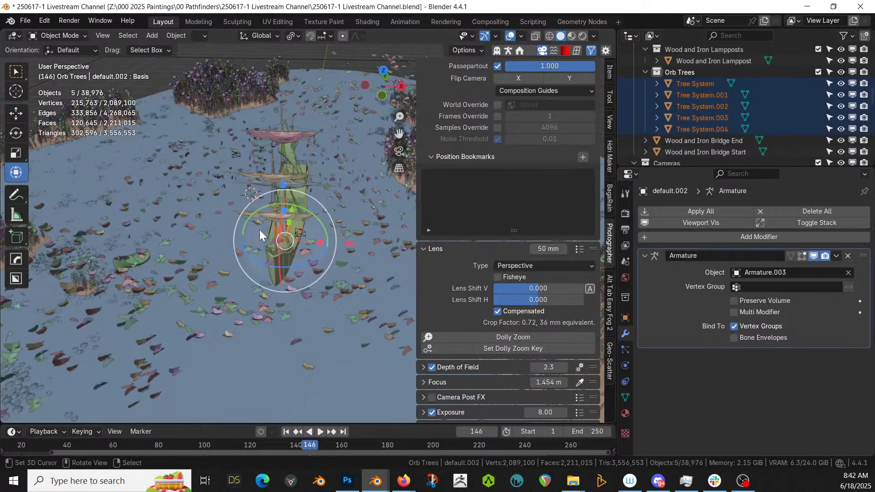
scroll(259, 230, "down", 3)
middle_click_drag(262, 233, 316, 400)
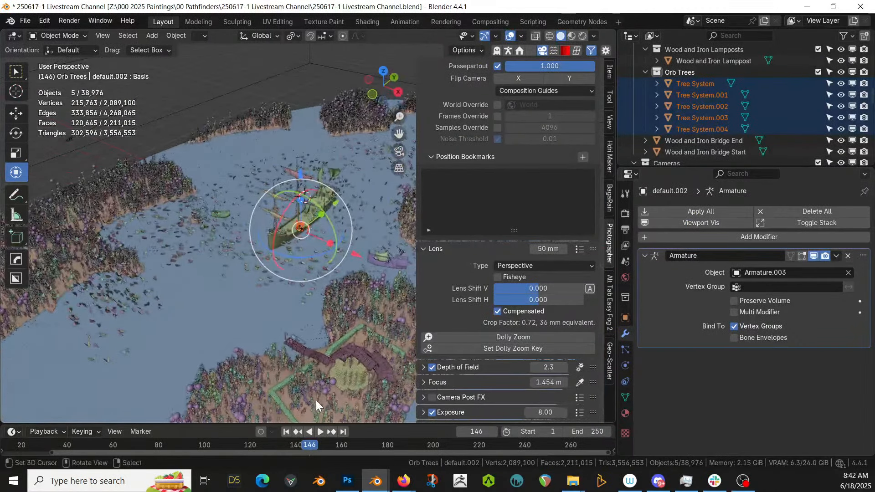
left_click(294, 343)
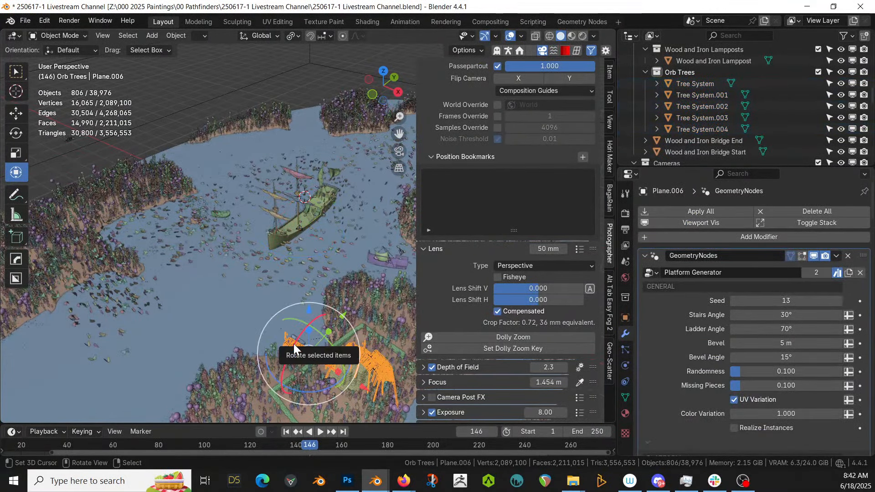
key("ctrl+c")
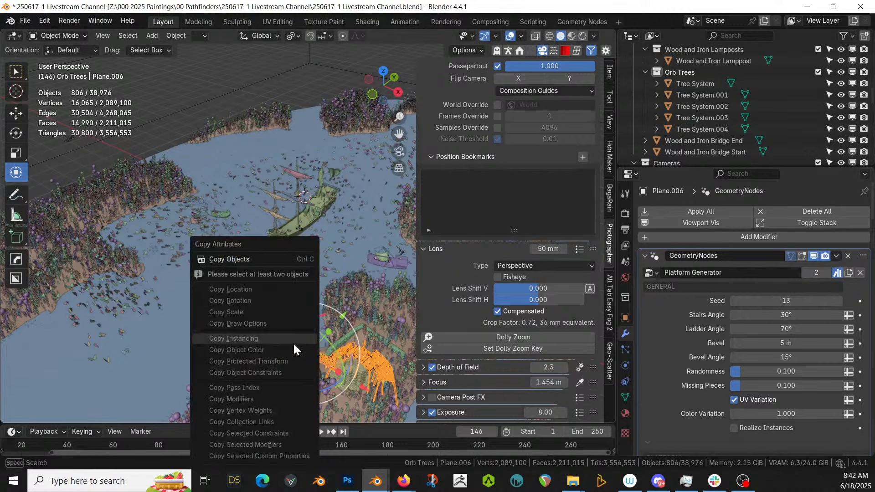
left_click(252, 260)
key("alt+Tab")
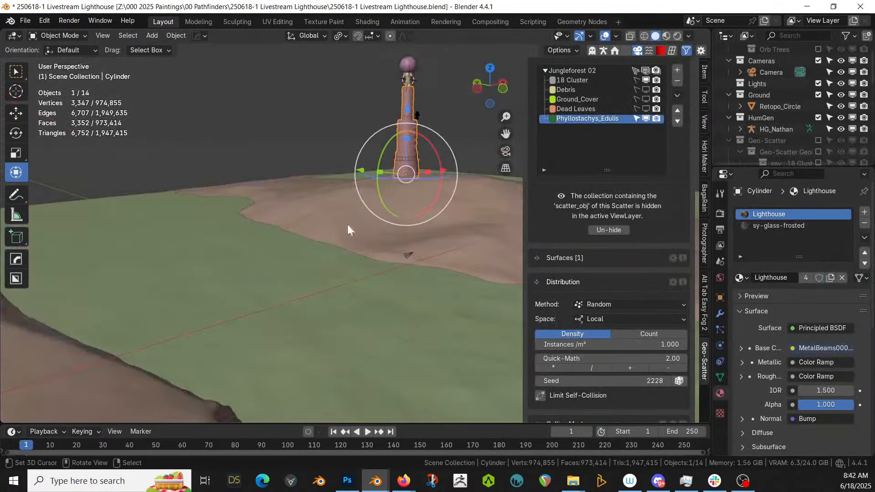
Include the collection holding Orb Trees in the view layer again
scroll(801, 73, "up", 2)
left_click(769, 58)
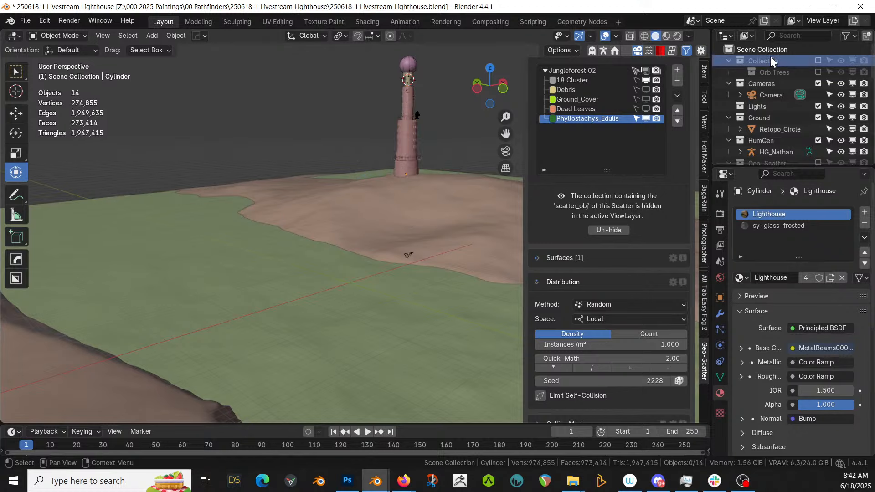
left_click(818, 60)
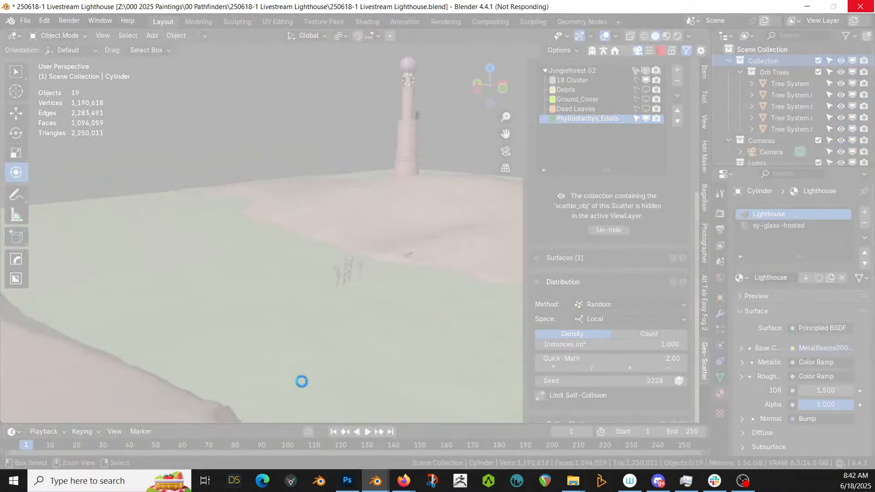
right_click(369, 487)
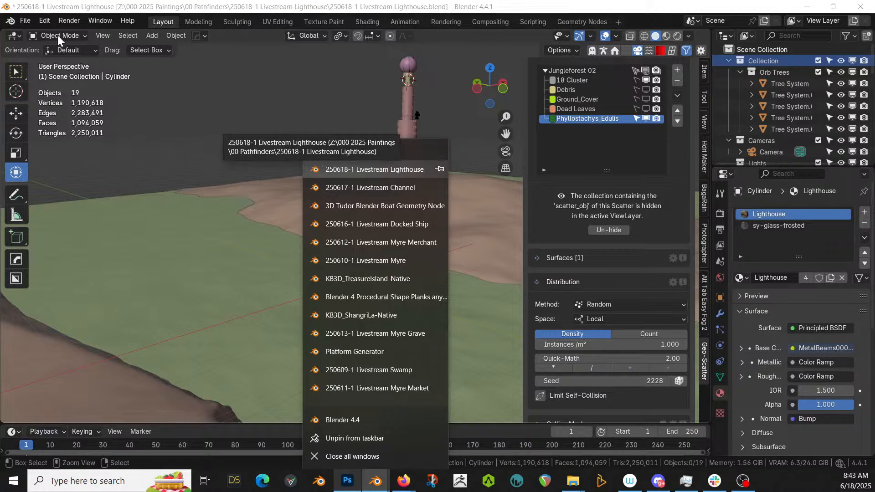
left_click(95, 13)
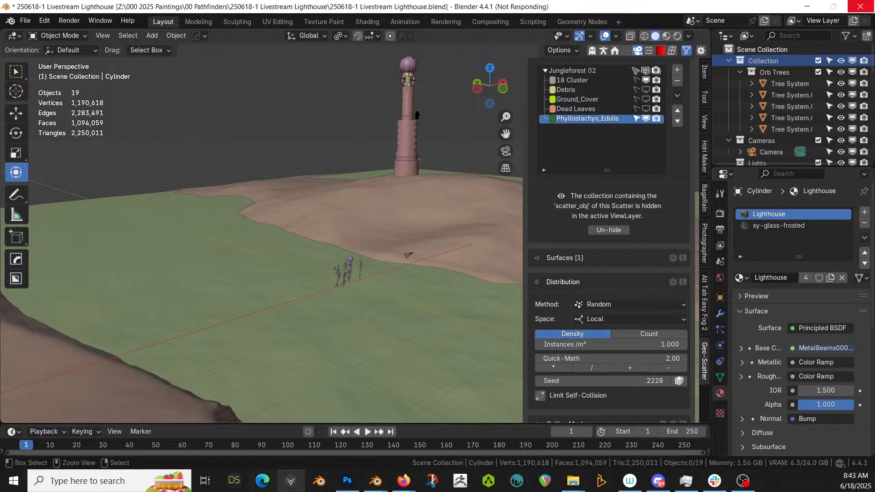
right_click(382, 482)
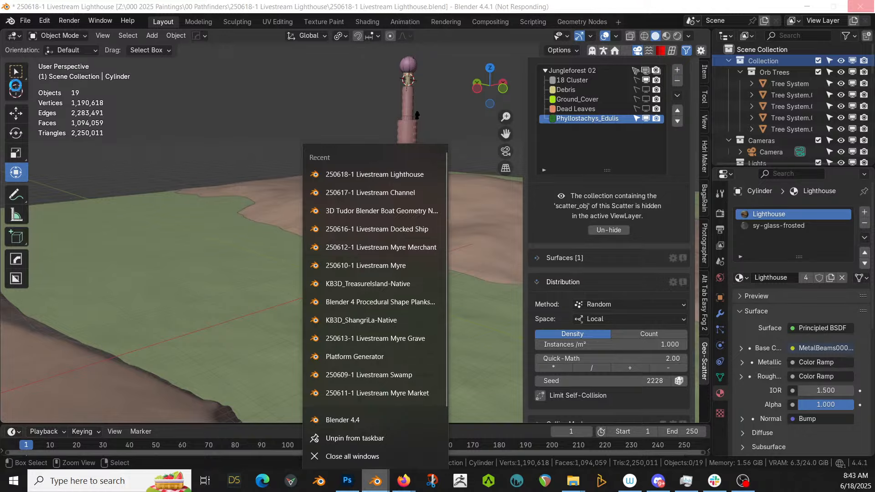
left_click(201, 117)
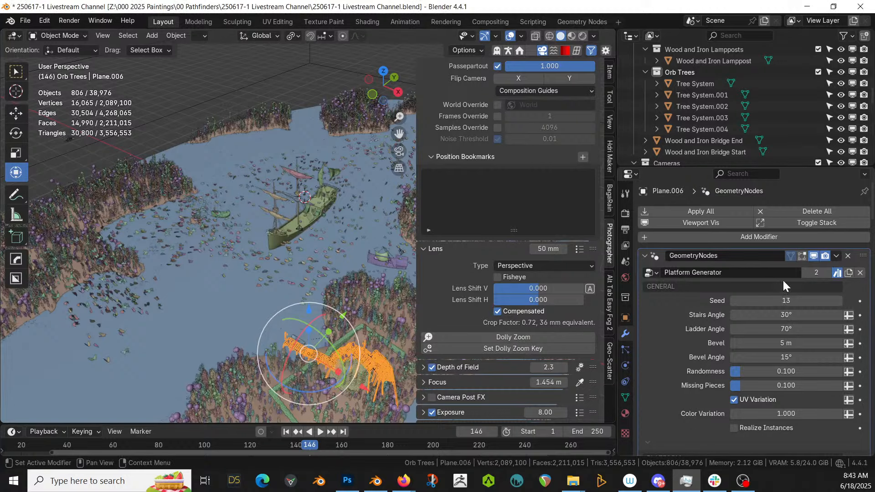
Copy the Platform Generator structure in the channel scene and reopen the 250618-1 Livestream Lighthouse file
scroll(764, 358, "down", 15)
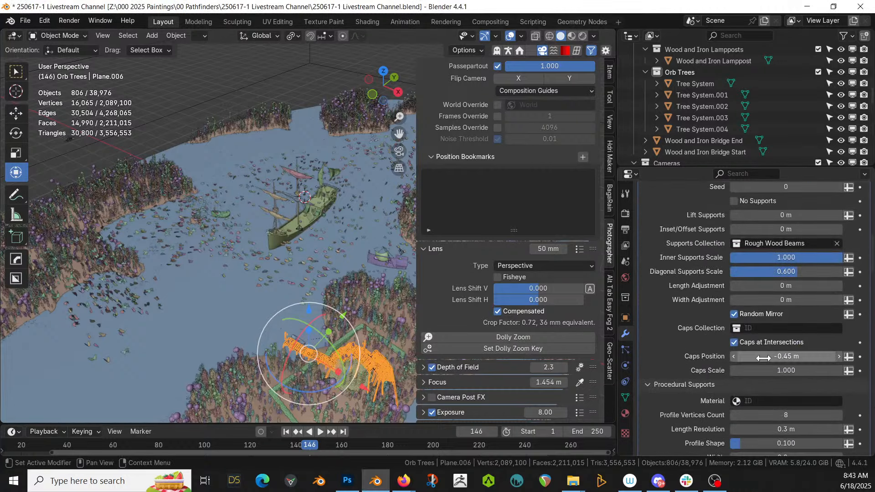
scroll(764, 358, "down", 5)
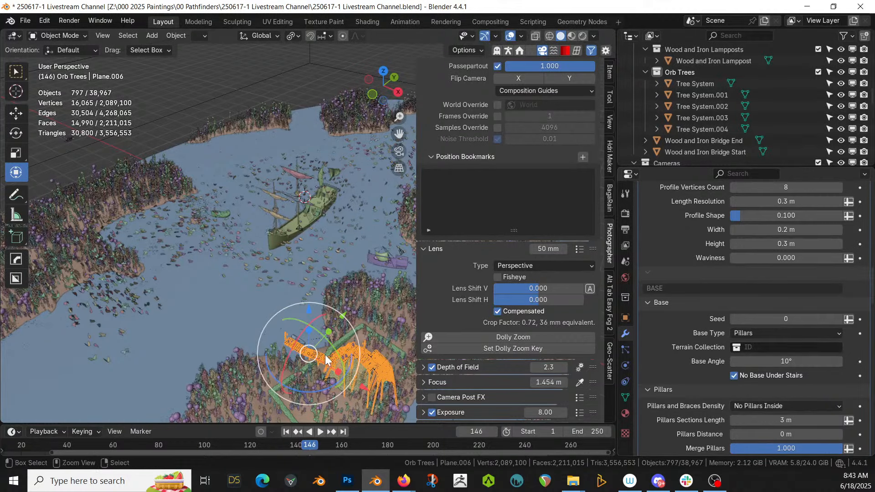
key("ctrl+c")
left_click(280, 258)
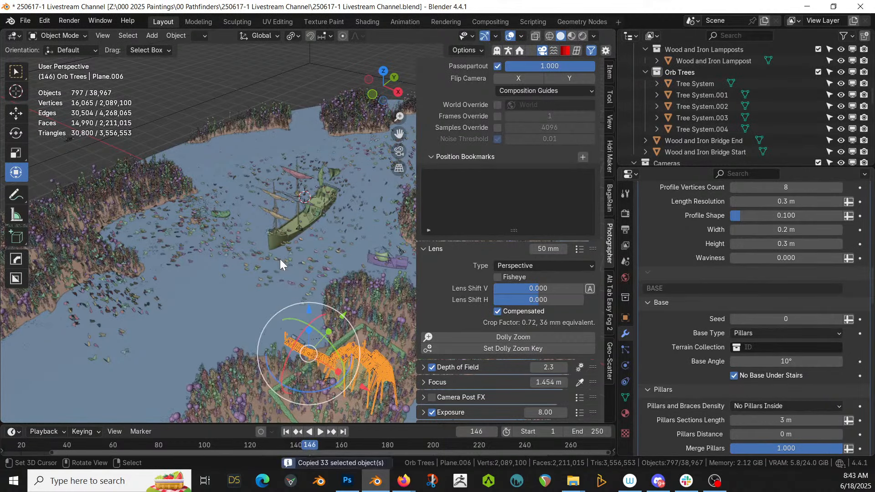
right_click(375, 480)
left_click(417, 178)
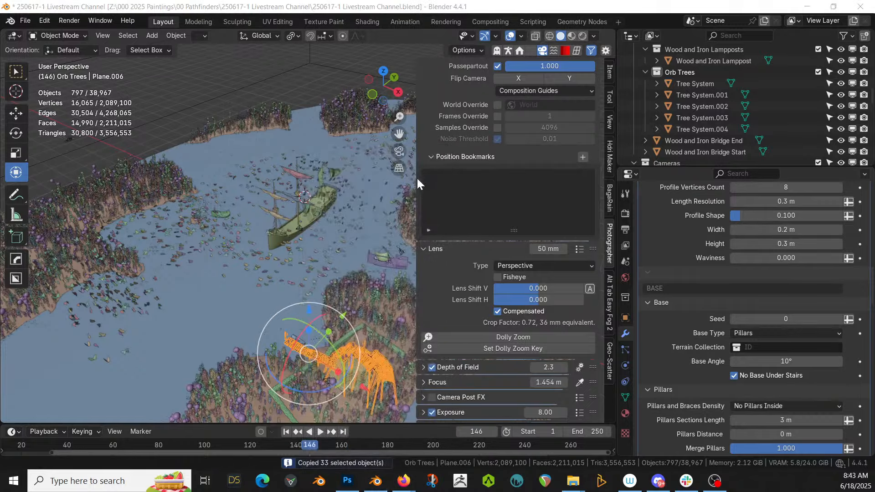
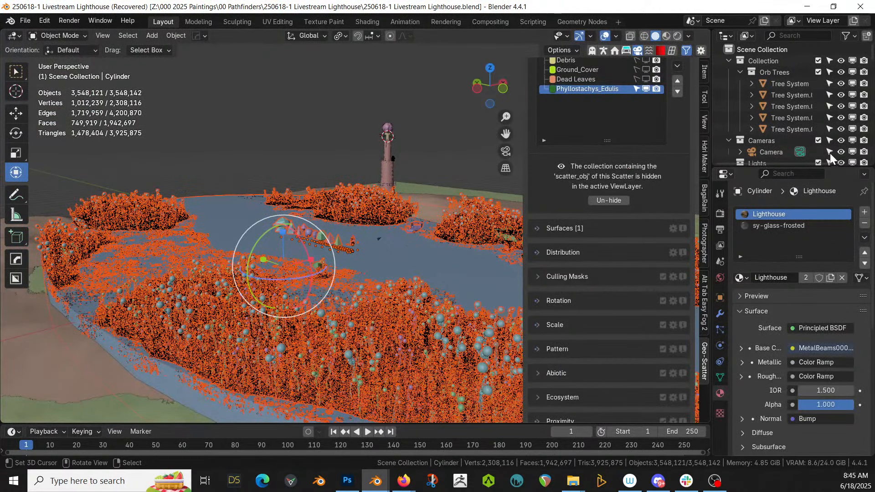
Delete the selected pasted channel objects, including the water and scattered vegetation, from the lighthouse scene
middle_click_drag(452, 214, 400, 244)
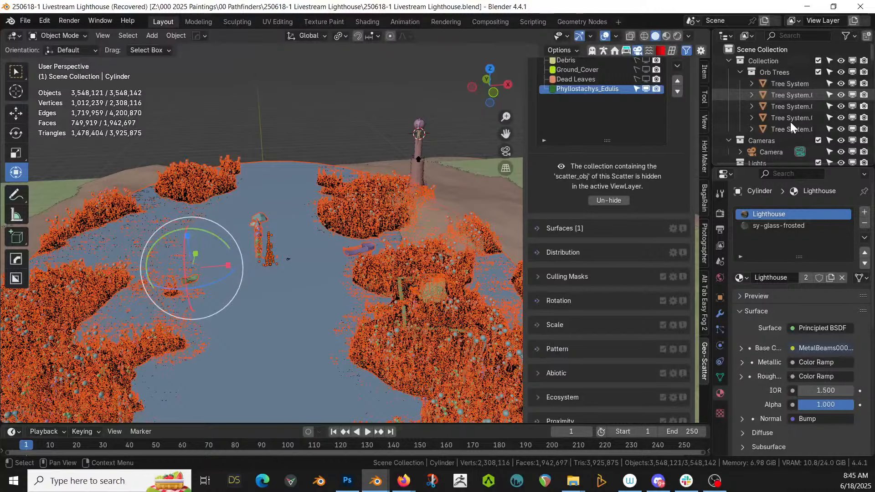
scroll(789, 122, "down", 3)
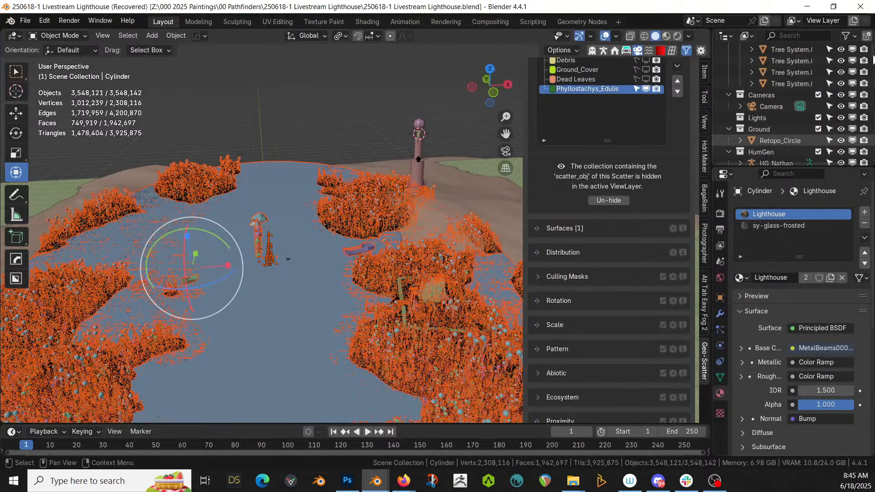
scroll(760, 72, "down", 2)
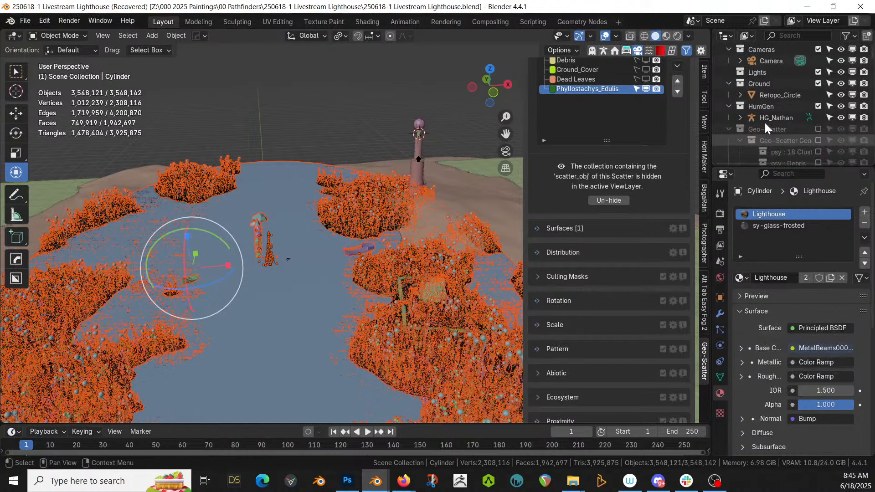
scroll(763, 121, "down", 1)
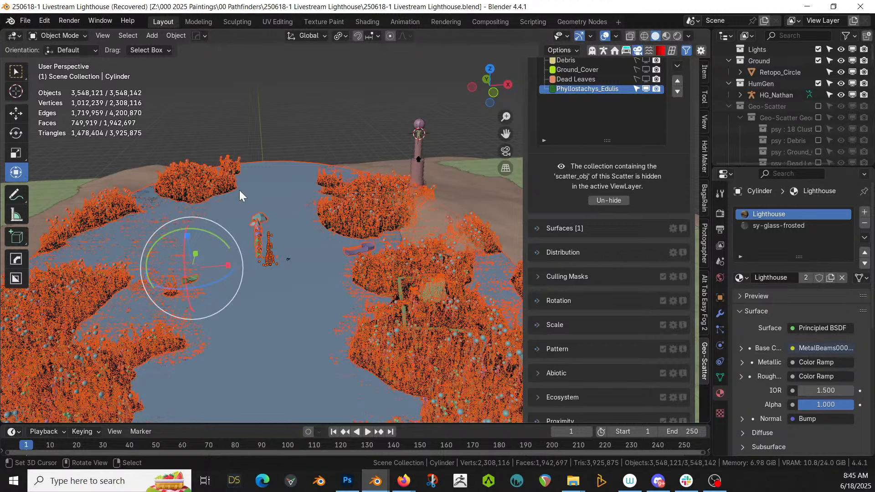
key("h")
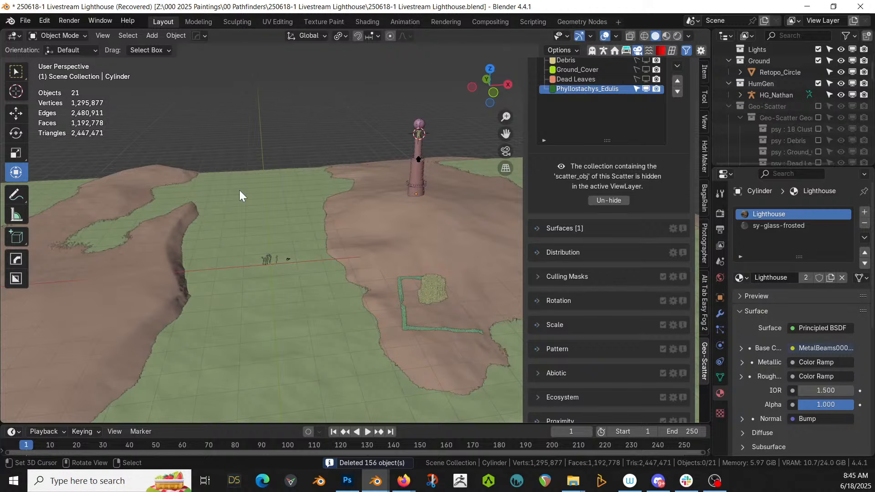
Delete the leftover yellow block structure and the green angular wall from the shore below the lighthouse
middle_click_drag(286, 243, 265, 233)
scroll(274, 237, "up", 2)
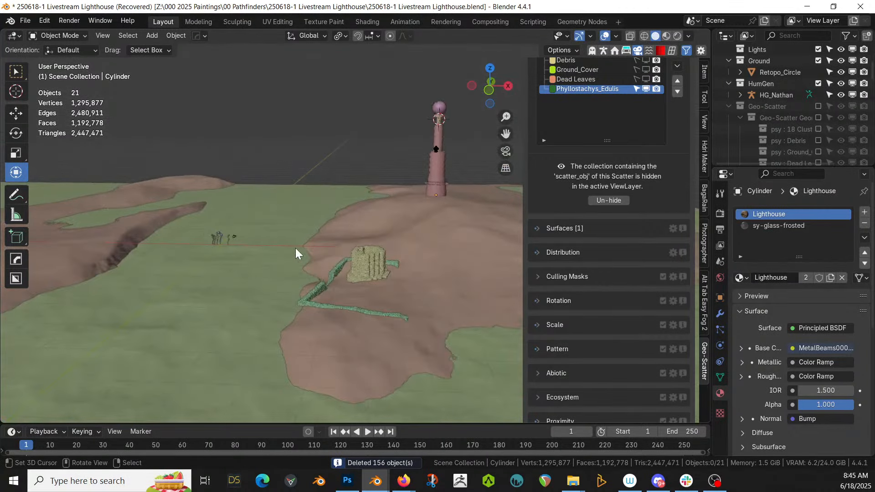
middle_click_drag(362, 269, 375, 295)
middle_click_drag(406, 334, 370, 278, "shift")
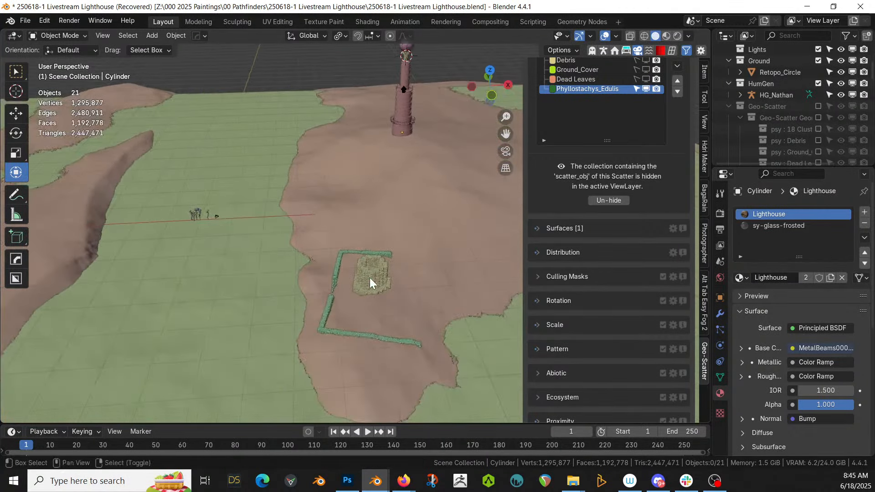
left_click(377, 277)
key("Delete")
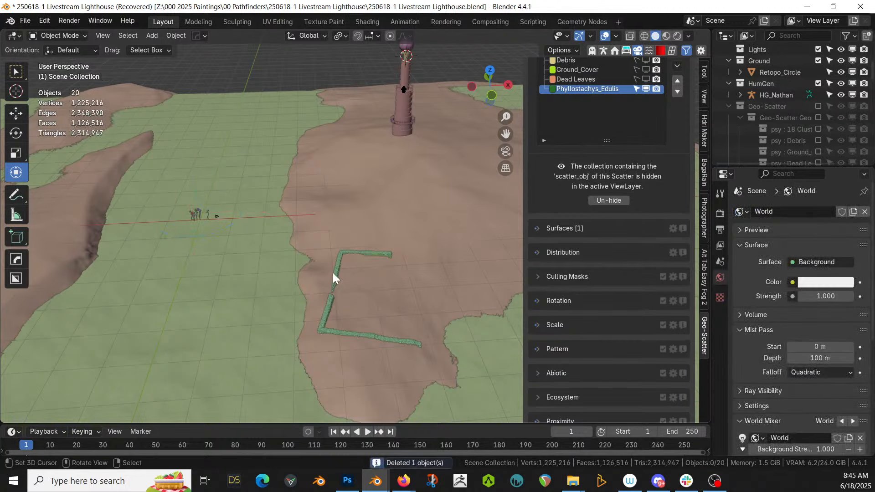
left_click(335, 274)
key("Delete")
Collapse the Geo-Scatter collection and delete the leftover pasted collections from ins_col : Orb Trees through Boats
left_click(729, 104)
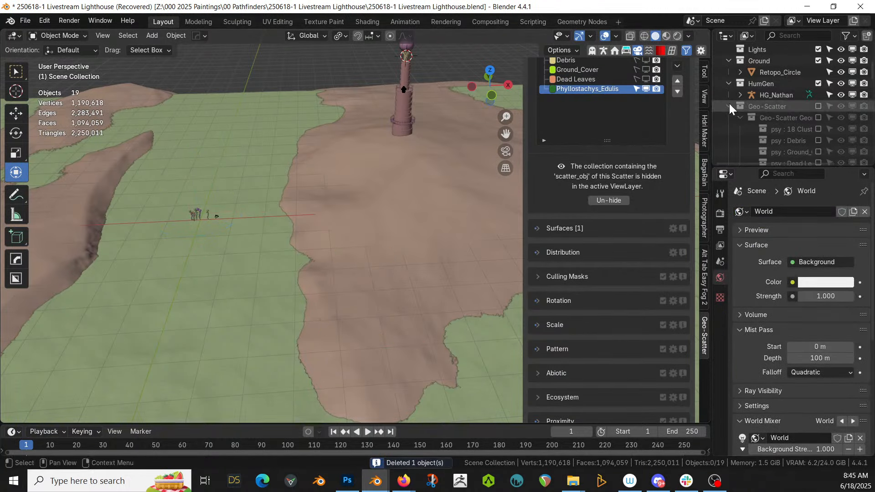
scroll(744, 110, "down", 4)
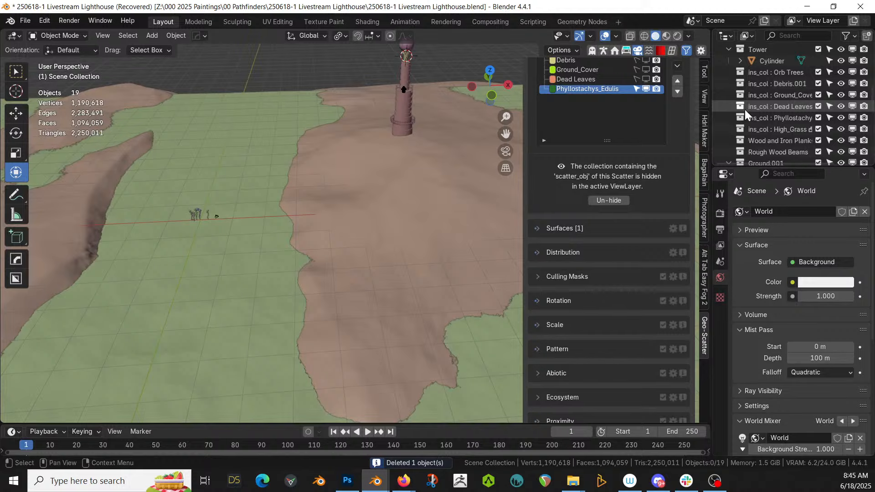
left_click(762, 98)
scroll(801, 128, "down", 5)
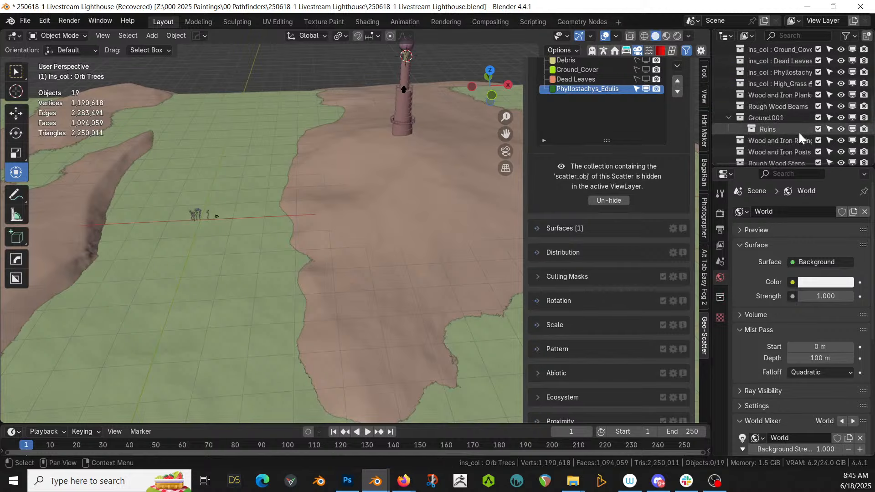
scroll(798, 133, "down", 6)
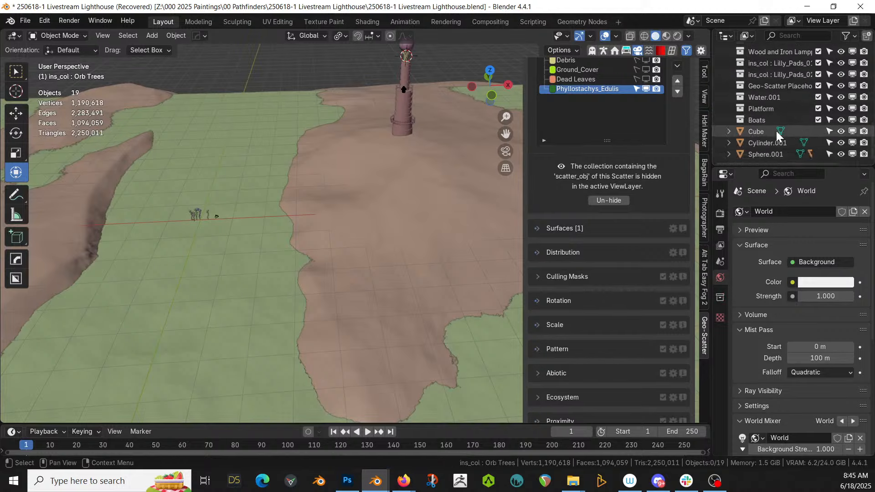
left_click(767, 121, "shift")
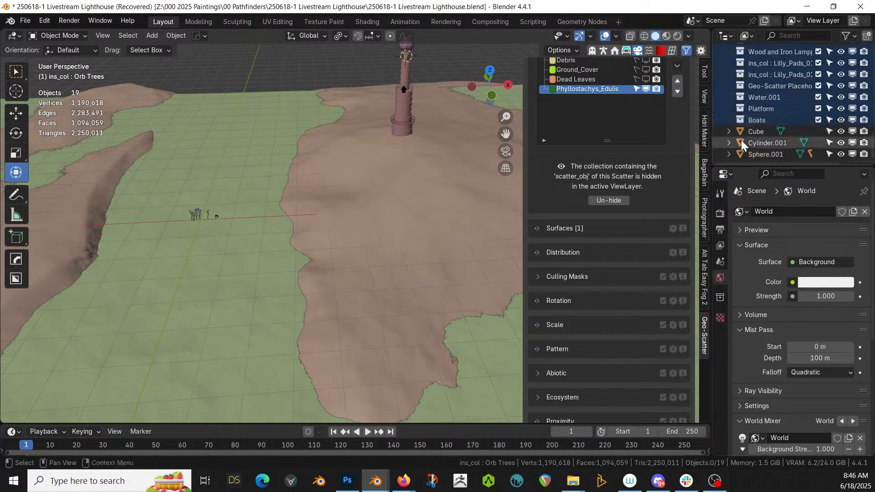
key("Delete")
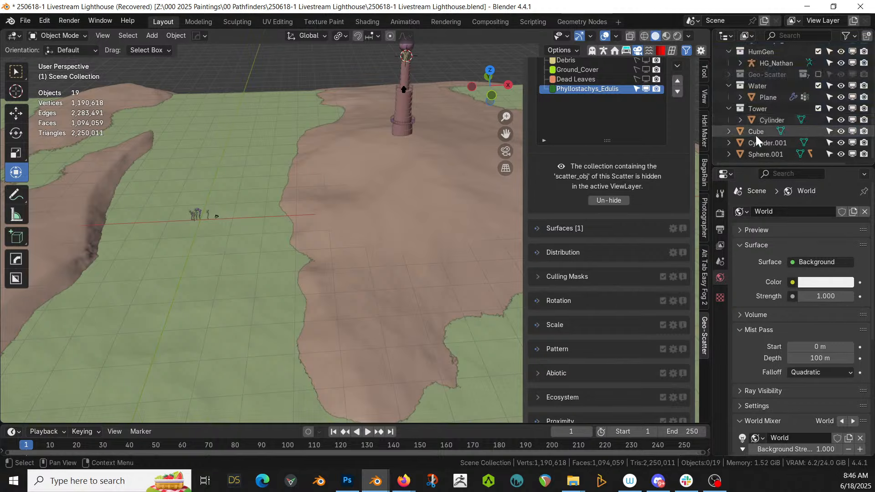
Move the lighthouse parts Cube, Cylinder.001 and Sphere.001 into the Tower collection
left_click(758, 132)
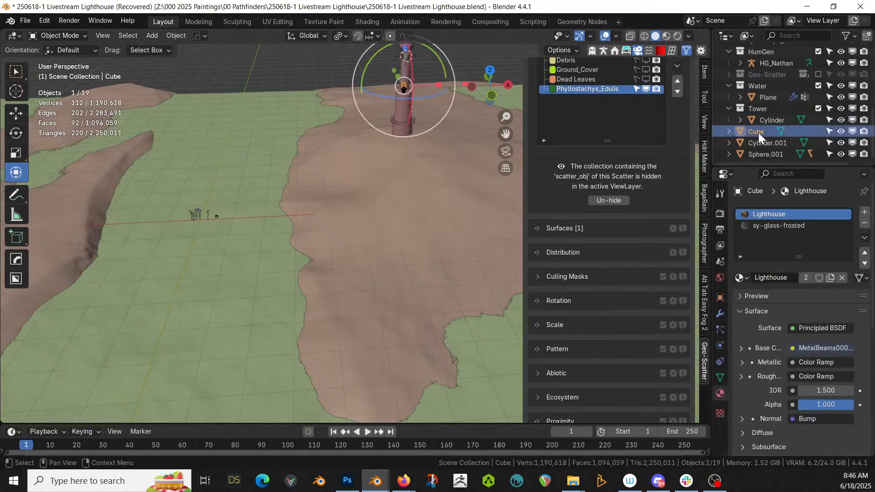
left_click(758, 141)
left_click(758, 150)
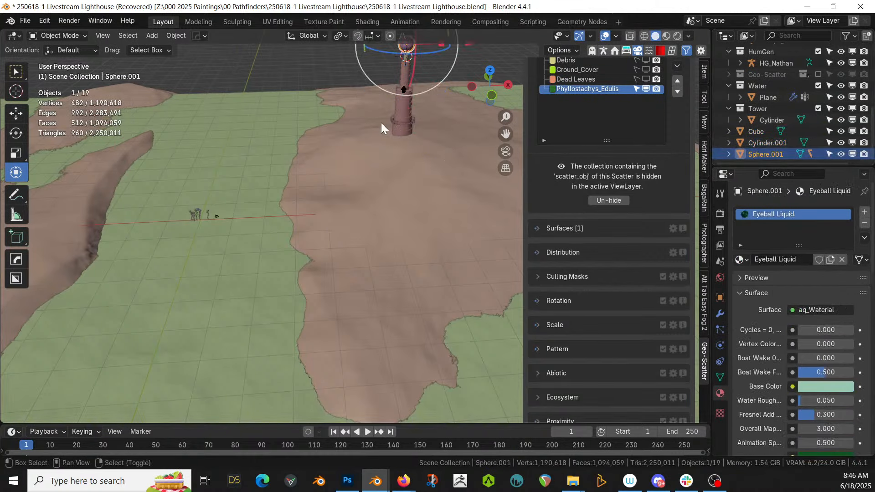
key("KP_Decimal")
left_click(755, 132, "shift")
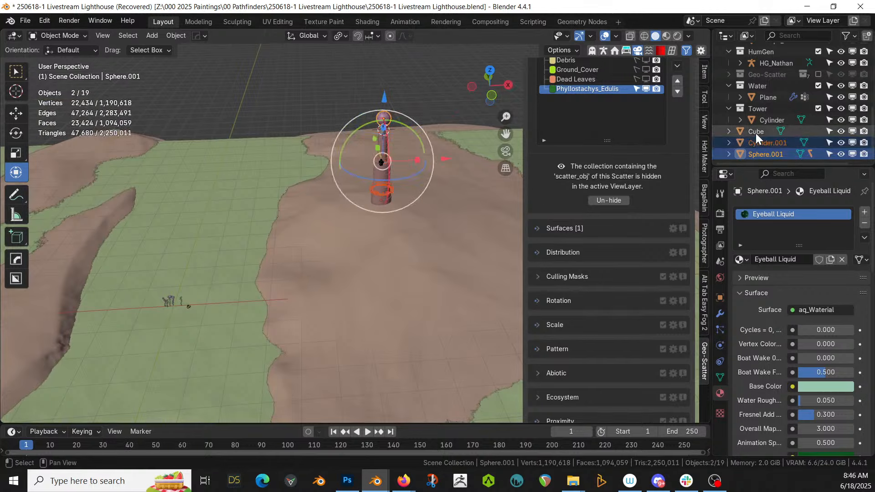
key("m")
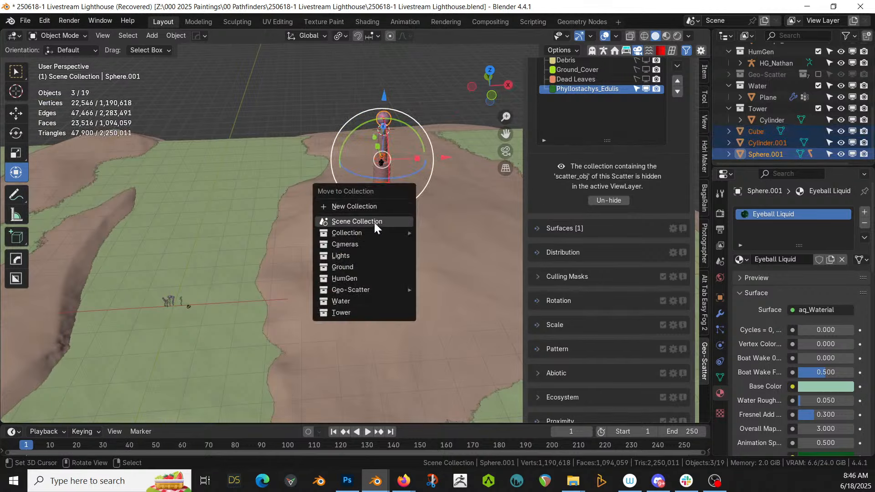
left_click(349, 313)
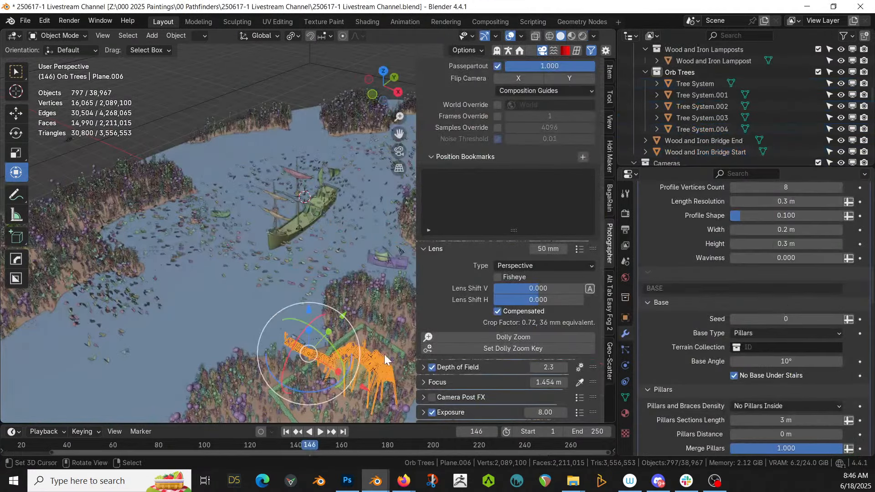
Copy the selected wood-and-iron walkway from the channel scene and paste it into Collection in the lighthouse scene
key("ctrl+c")
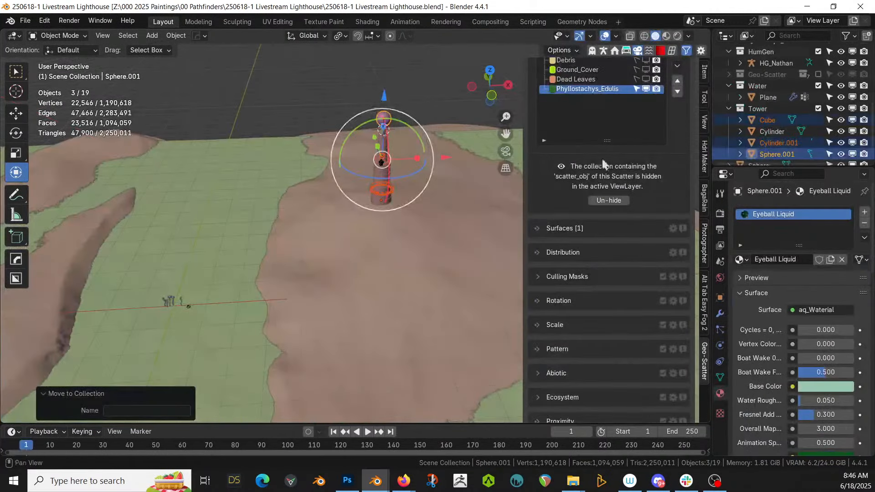
scroll(808, 78, "up", 5)
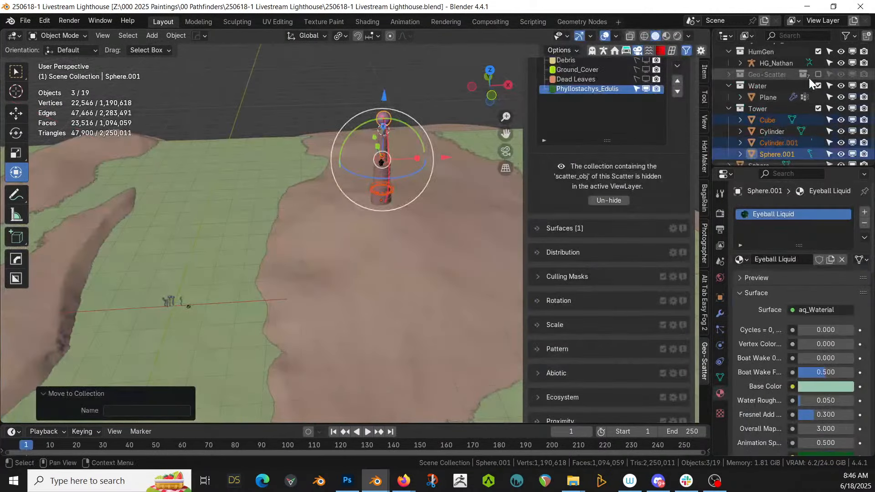
left_click(772, 62)
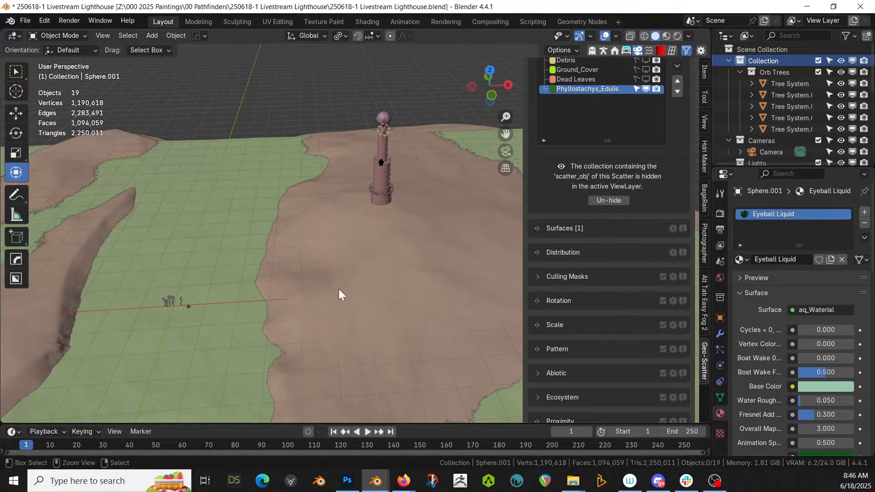
key("ctrl+v")
middle_click_drag(343, 286, 291, 301)
scroll(291, 301, "down", 5)
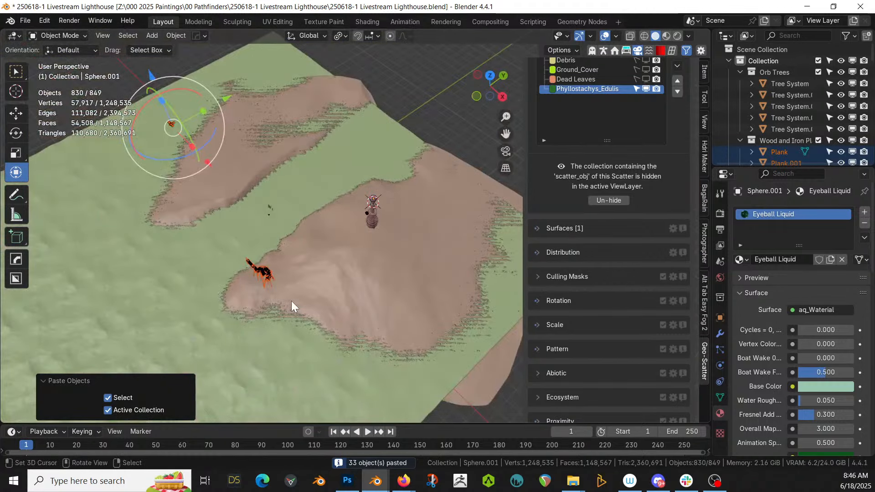
key("KP_7")
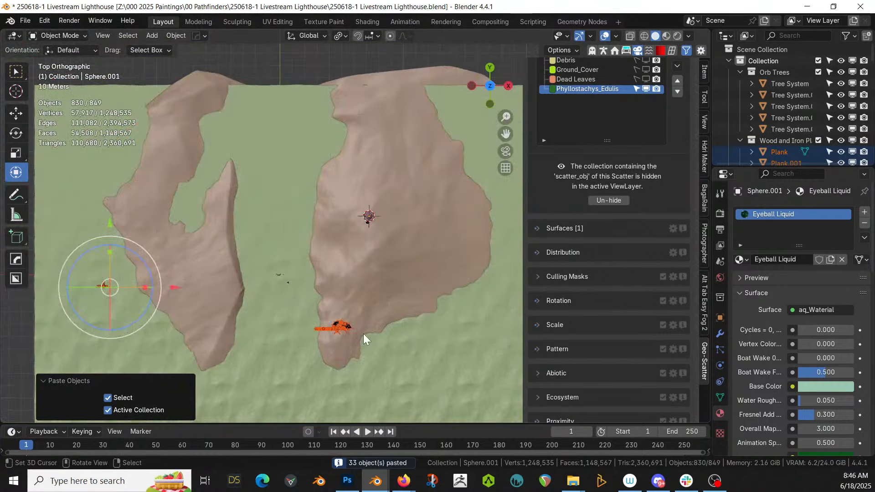
scroll(366, 319, "up", 3)
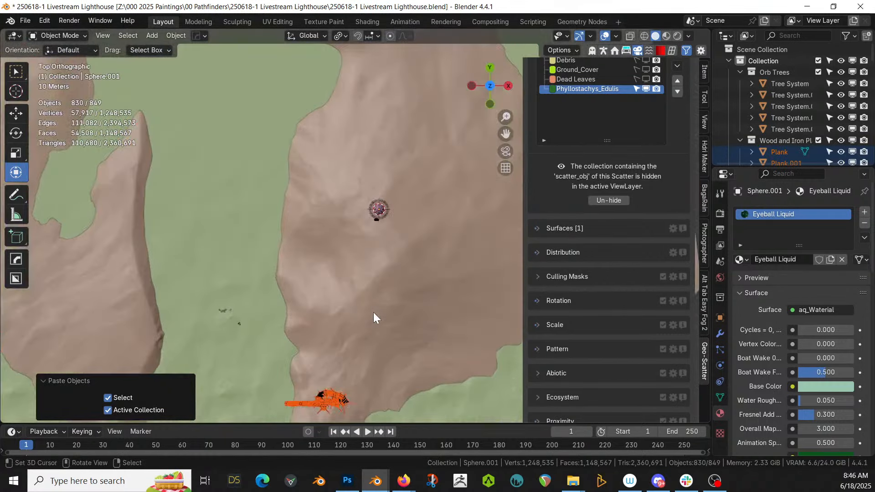
middle_click_drag(373, 312, 404, 252)
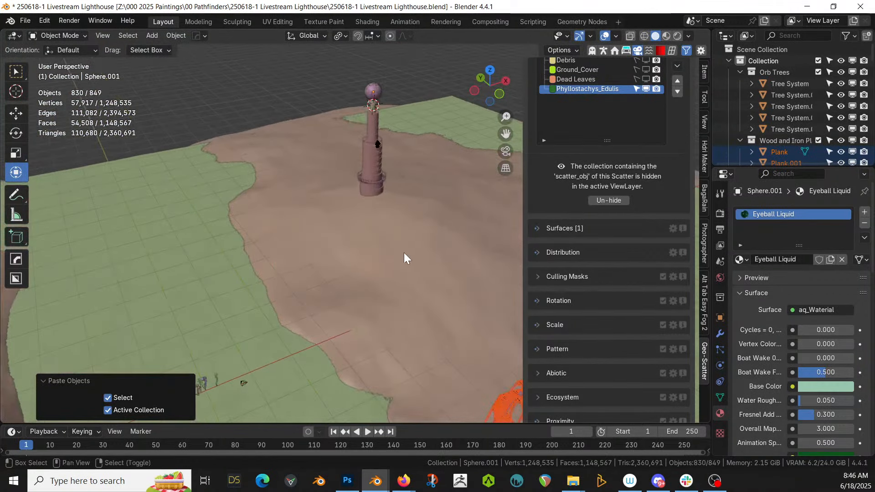
scroll(403, 252, "up", 2)
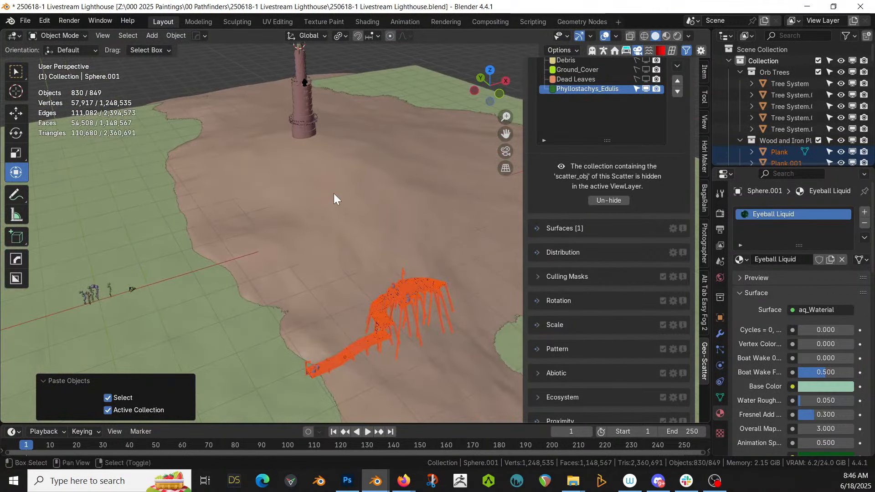
left_click(292, 136)
right_click(295, 136)
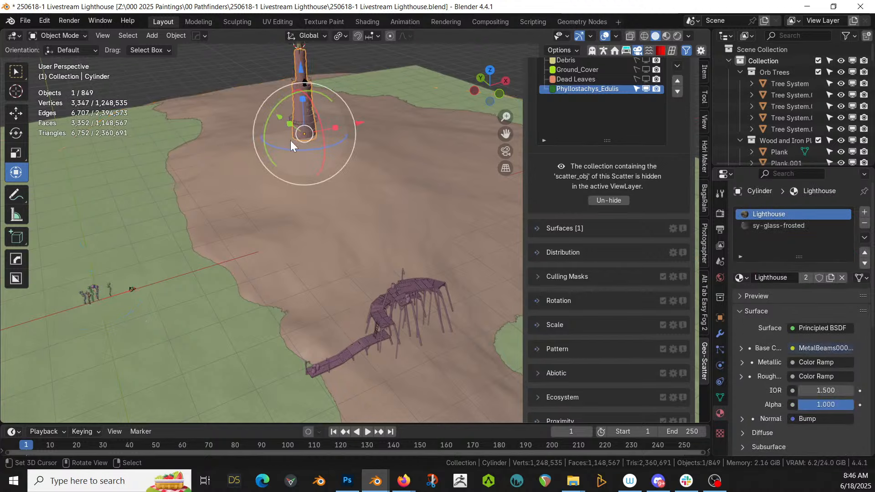
left_click(290, 140)
left_click(288, 140)
middle_click_drag(334, 180, 433, 229)
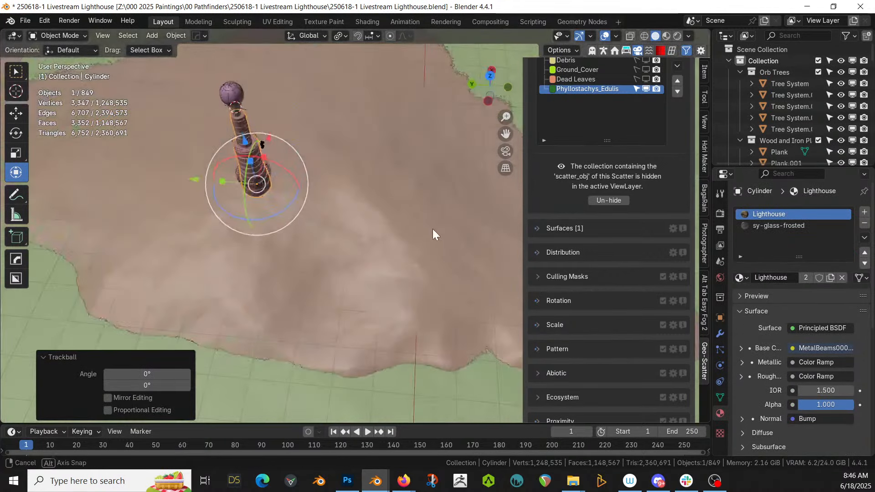
left_click(240, 222)
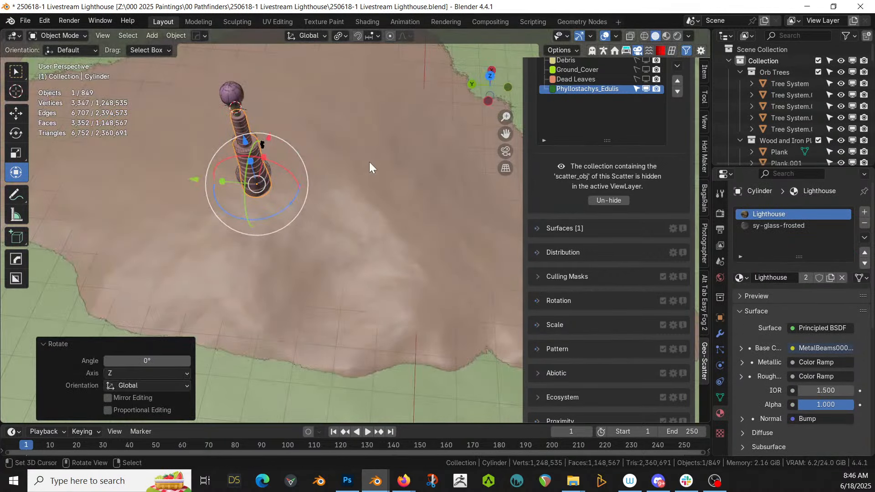
Place the 3D cursor on the terrain beside the lighthouse base and add a 2 m plane there
right_click(369, 162, "shift")
left_click(310, 229)
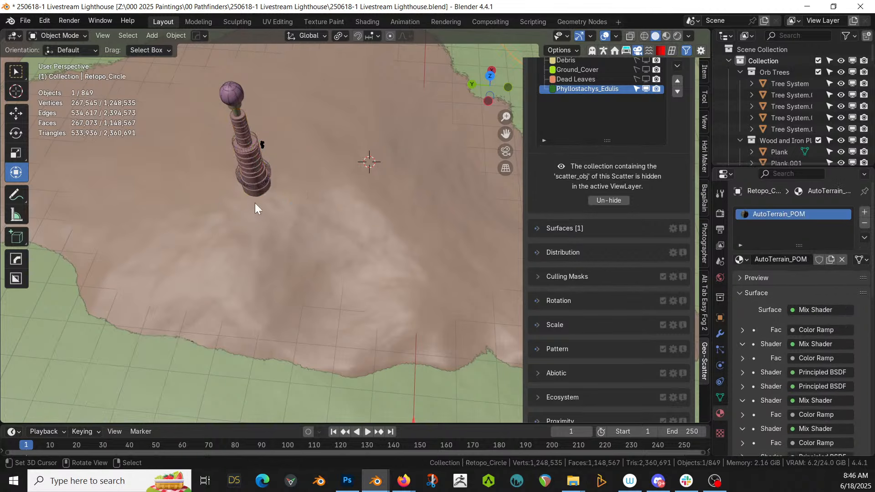
key("shift+a")
mouse_move(250, 172)
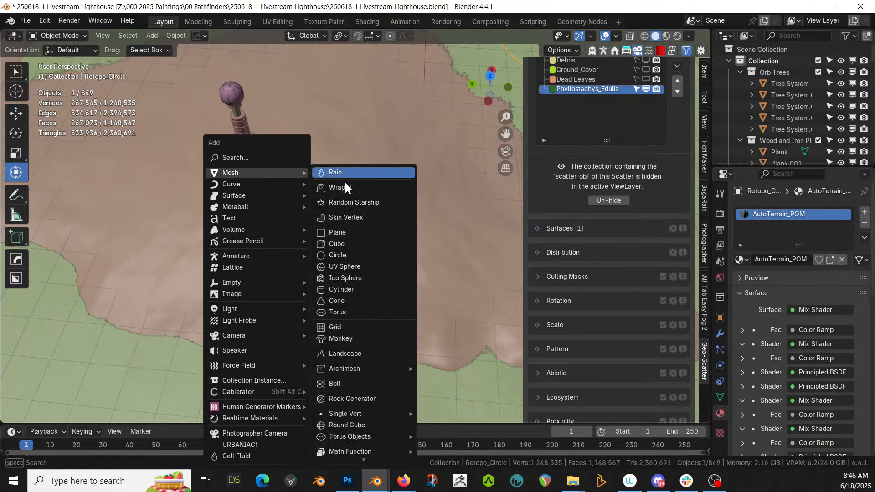
left_click(346, 234)
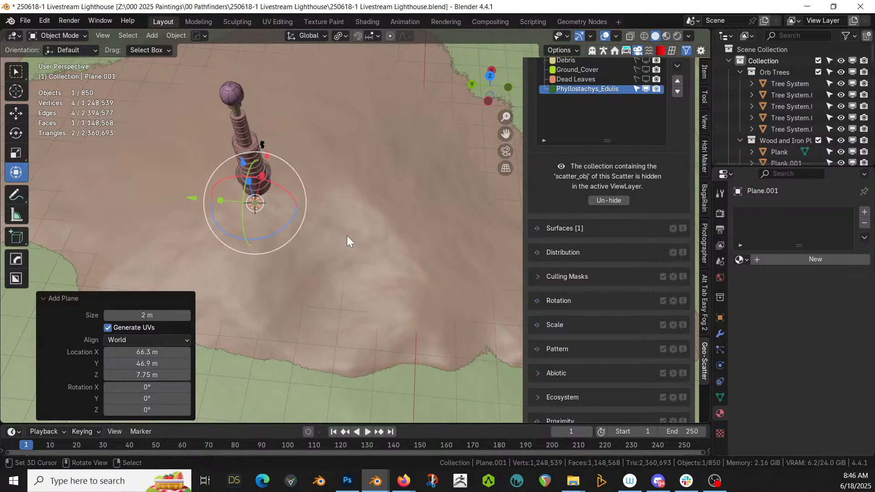
Raise the new plane about 0.45 m and shift it about 1.29 m along X toward the lighthouse base
key("KP_Decimal")
scroll(349, 234, "down", 9)
middle_click_drag(343, 228, 259, 194)
key("g")
key("z")
left_click(391, 280)
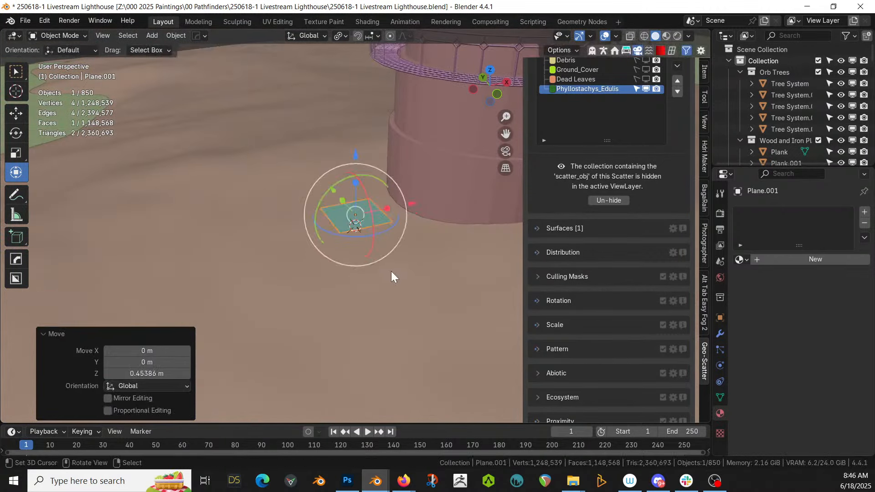
key("g")
key("x")
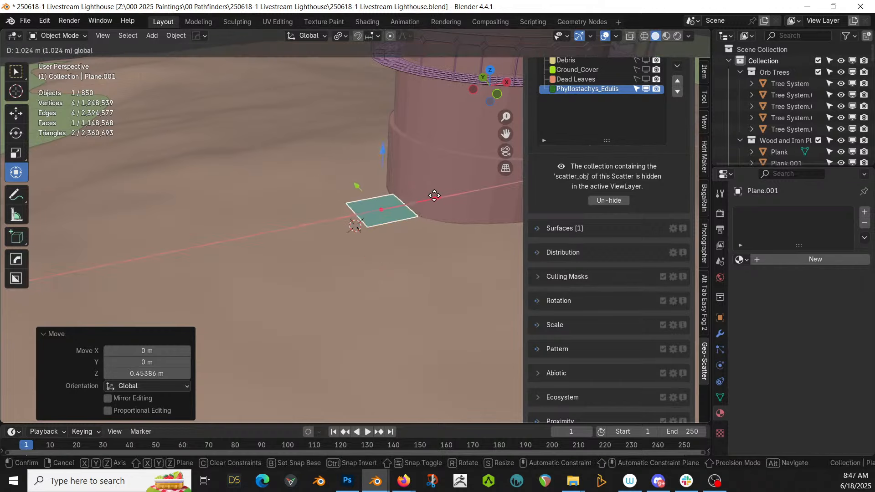
left_click(439, 192)
Extrude the plane's edge facing away from the lighthouse by -2 m along X
key("KP_Decimal")
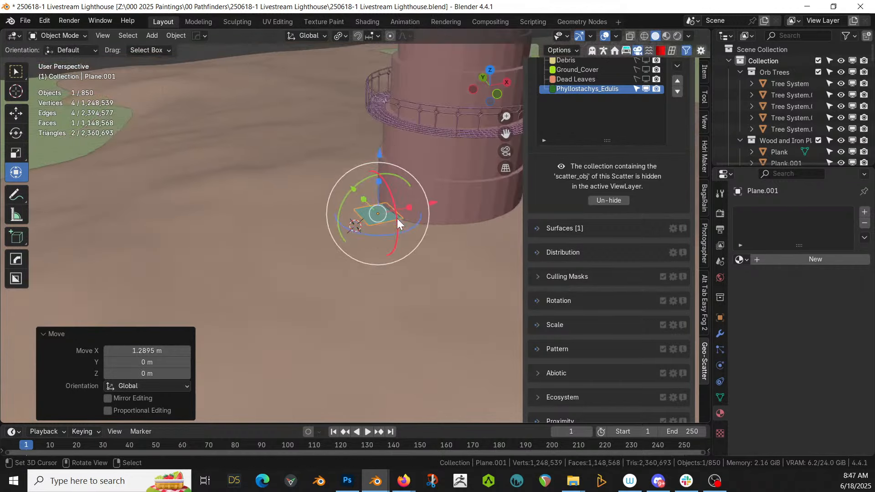
key("KP_7")
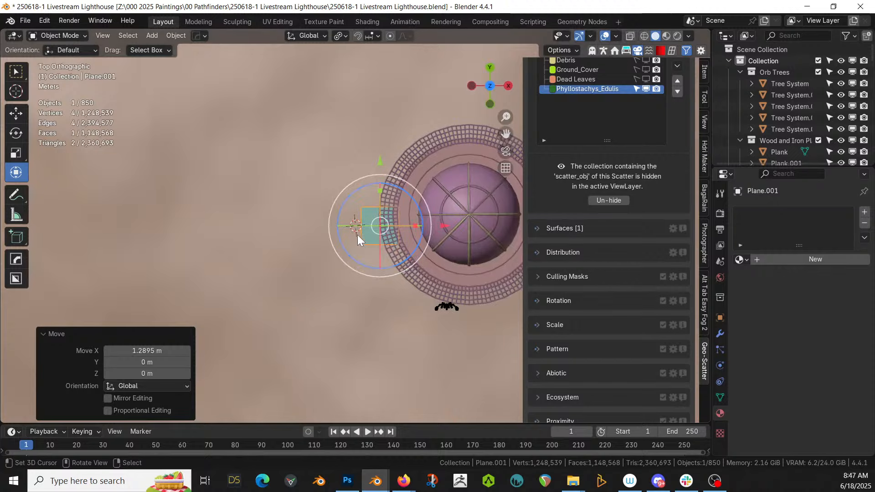
key("2")
key("ctrl+z")
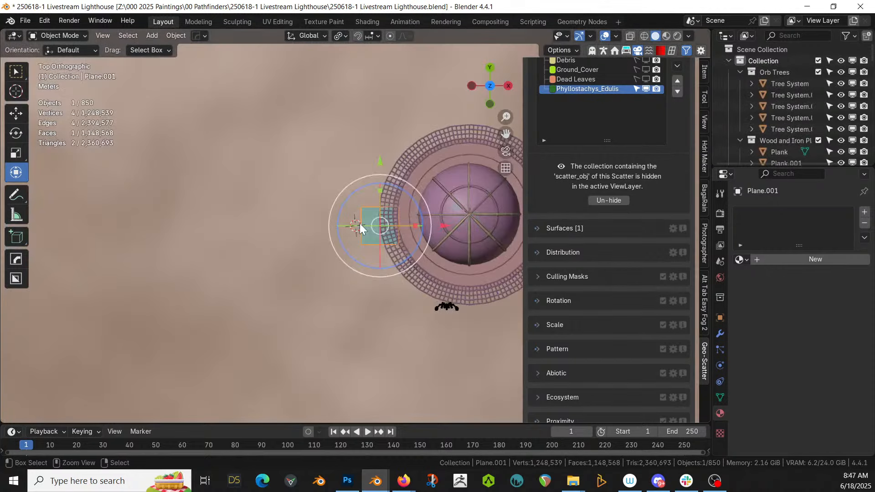
key("Tab")
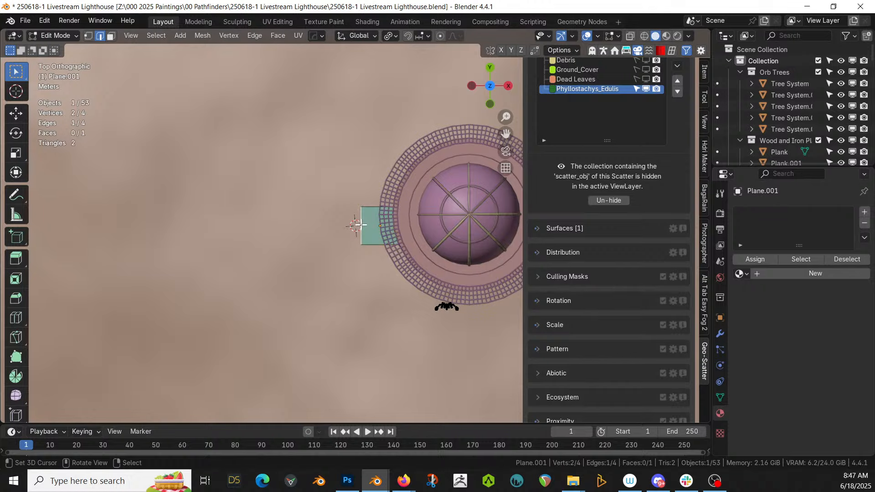
type("ex-2")
key("Return")
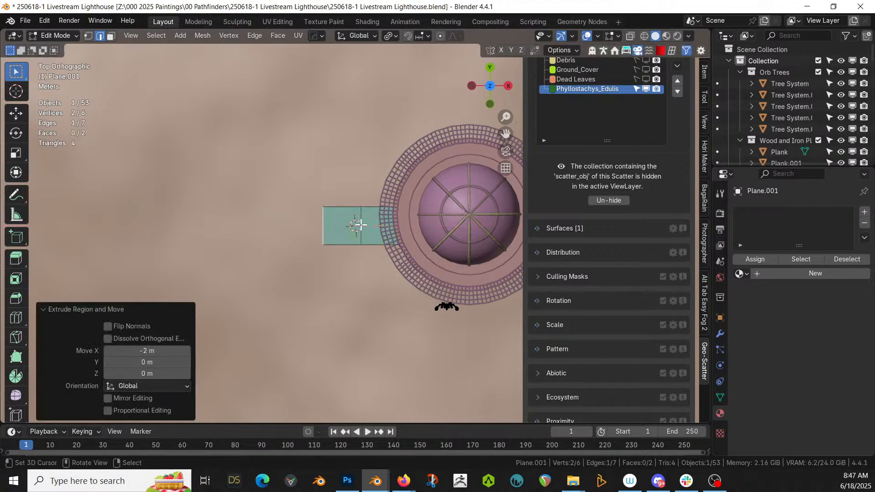
Repeat the 2 m edge extrusion until the strip has seven segments
key("shift+r")
key("shift+r")
key("shift+r")
scroll(360, 225, "down", 4)
key("shift+r")
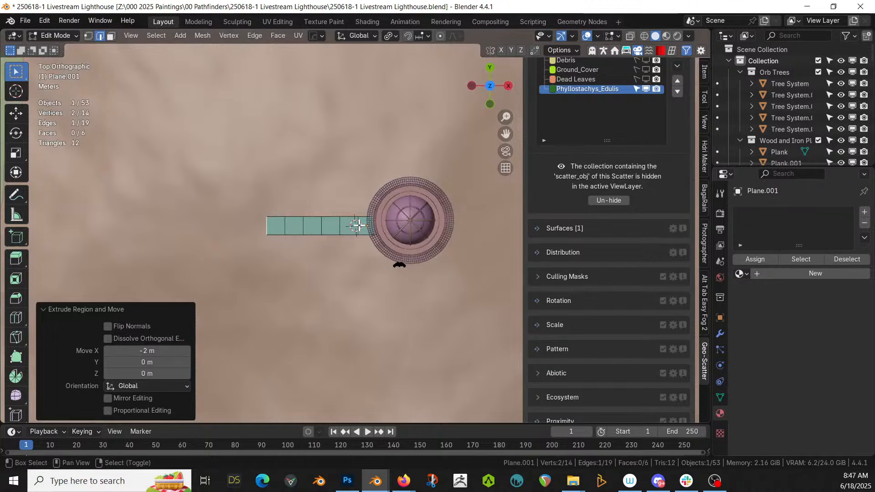
key("shift+r")
Keep repeating the 2 m extrusion to lengthen the strip to 20 segments toward the shoreline
key("shift+r")
key("shift+r")
key("shift+r")
key("shift+r")
key("shift+r")
key("shift+r")
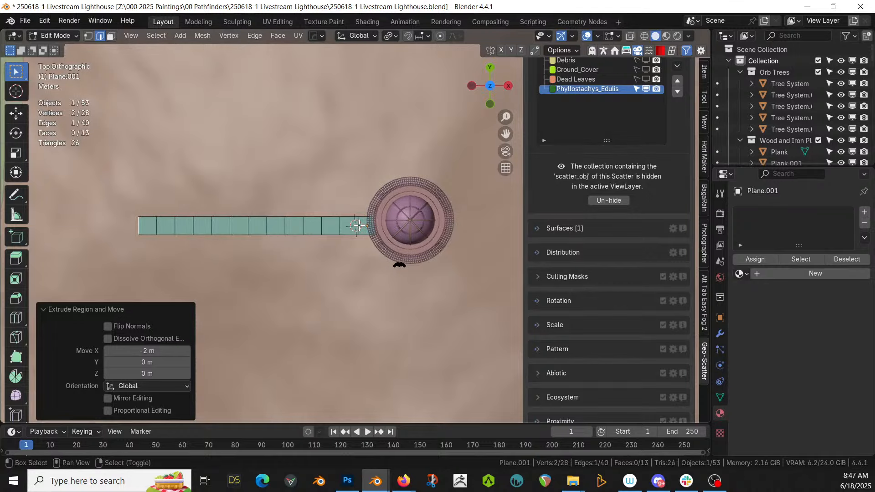
scroll(358, 225, "down", 4)
key("shift+r")
key("shift+r")
key("shift+r")
key("shift+r")
key("shift+r")
key("shift+r")
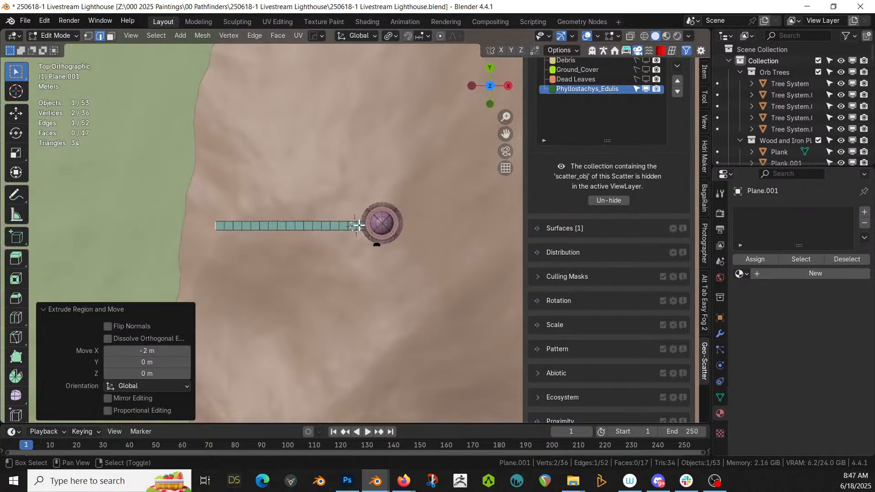
key("shift+r")
middle_click_drag(365, 232, 387, 110)
middle_click_drag(336, 161, 303, 228)
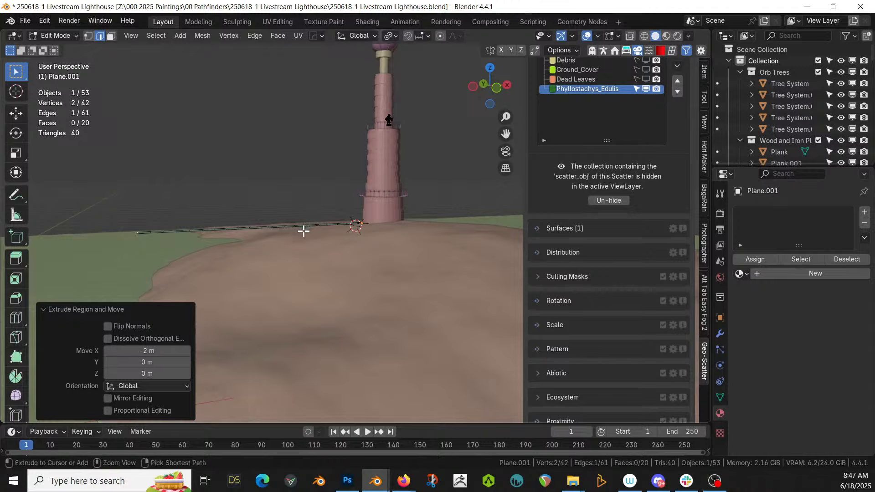
Undo the extra extrusions until only seven segments of the strip remain
key("ctrl+z")
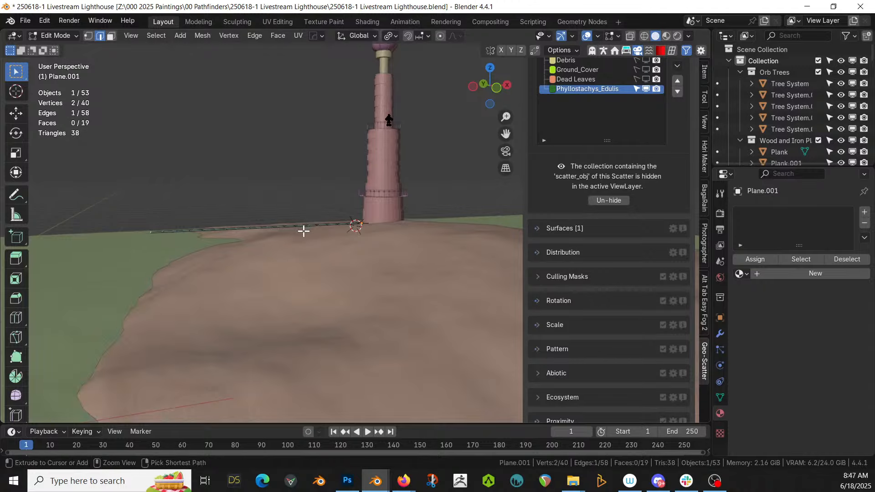
key("ctrl+z")
key("ctrl+z")
key("ctrl+z")
key("ctrl+z")
key("ctrl+z")
key("ctrl+z")
key("ctrl+z")
key("ctrl+z")
key("ctrl+z")
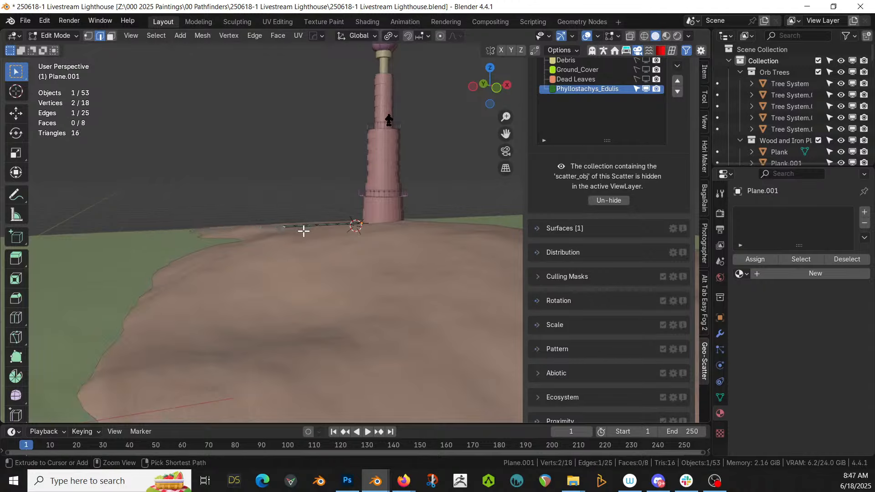
Duplicate the strip's outermost face and move the copy about -29.6 m along X to the shoreline
key("KP_7")
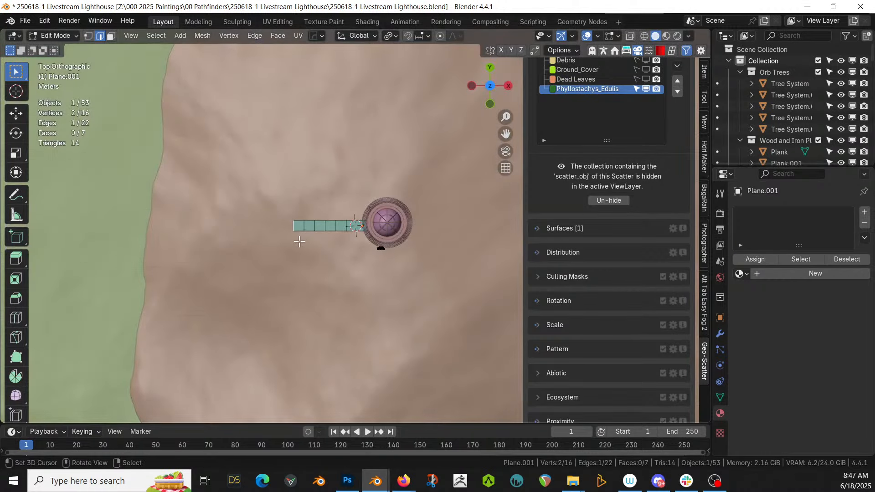
key("3")
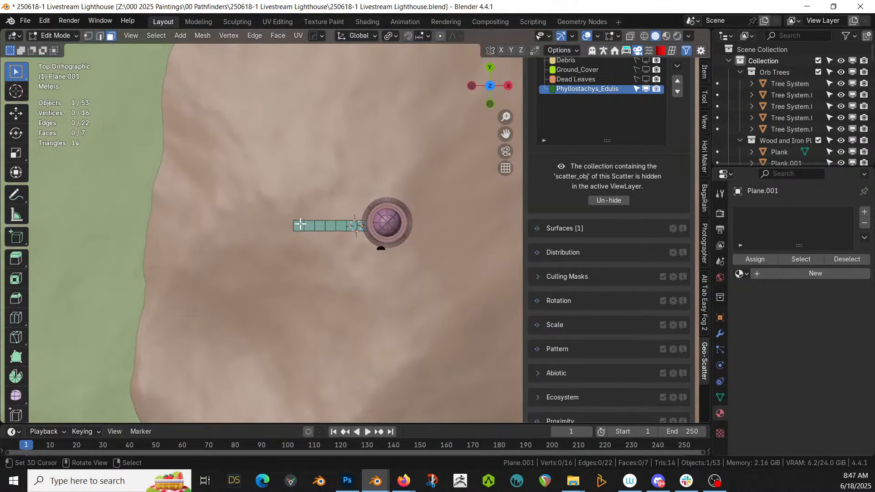
left_click(303, 225)
key("shift+d")
right_click(309, 226)
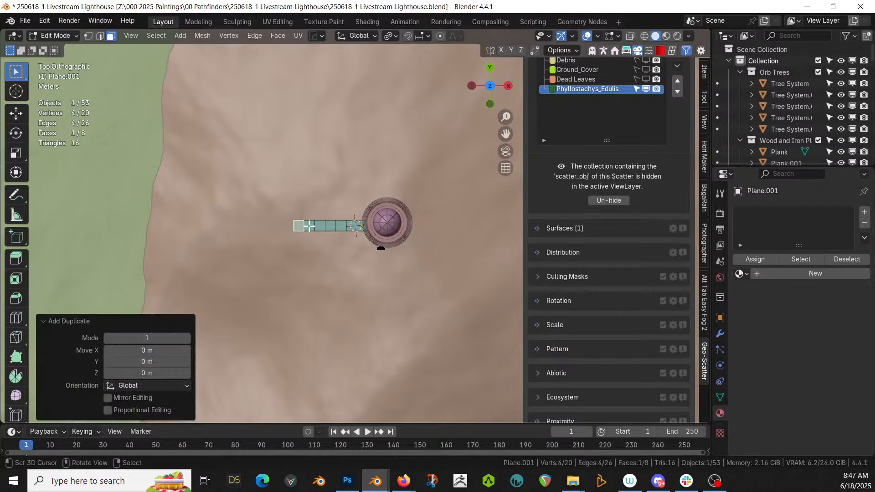
key("g")
key("x")
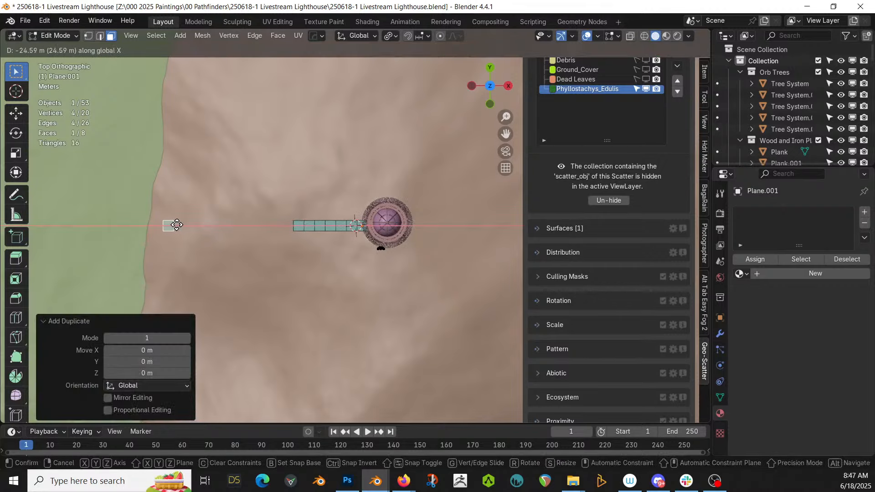
left_click(151, 225)
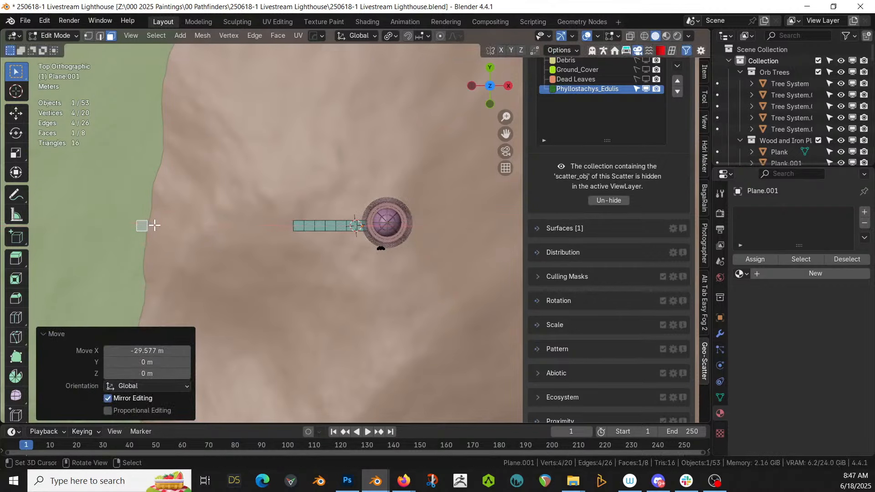
Lower the duplicated face about 11.3 m along Z to the water's edge
middle_click_drag(148, 225, 296, 108)
key("g")
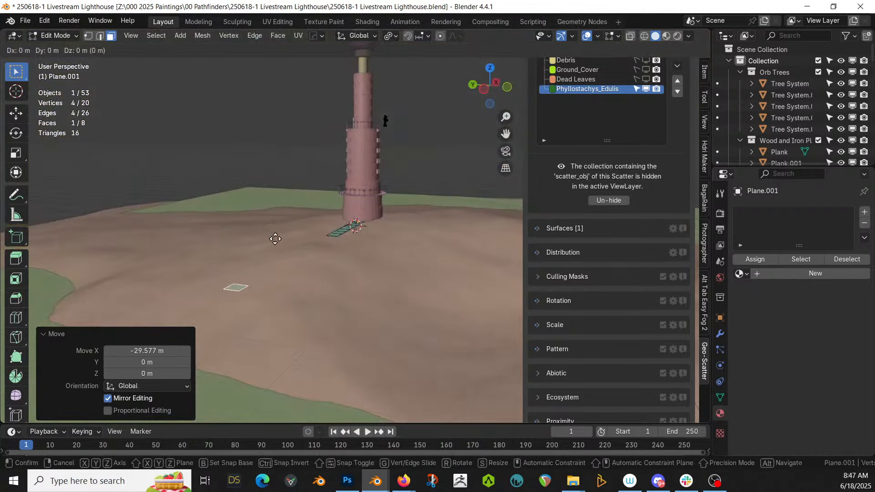
key("z")
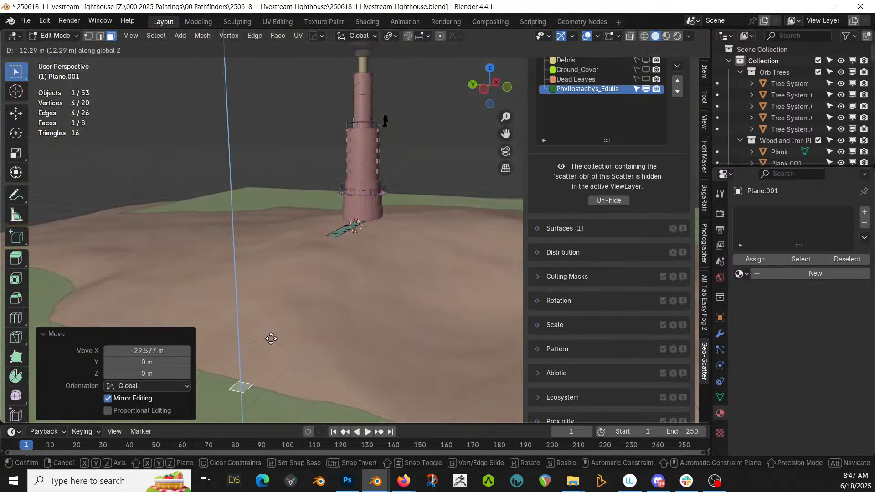
left_click(273, 331)
Connect the shoreline face's inland edge to the end of the upper strip with one long sloping face
middle_click_drag(274, 330, 394, 255)
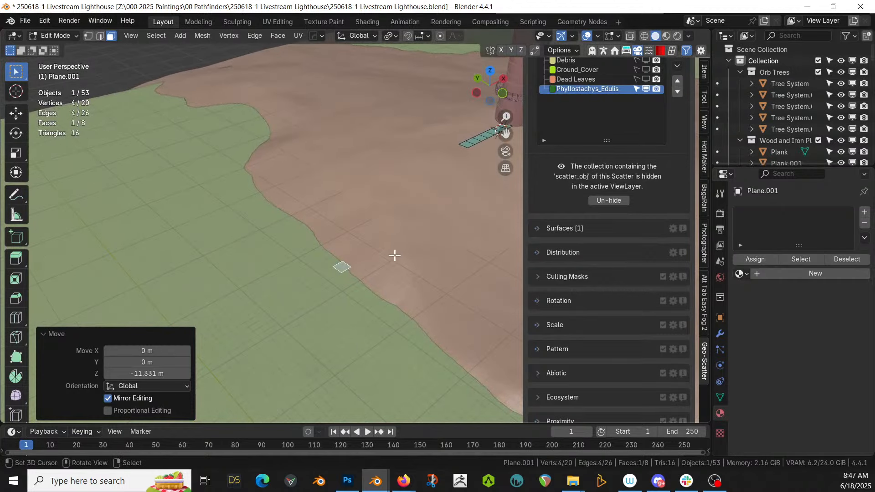
key("2")
left_click(344, 263)
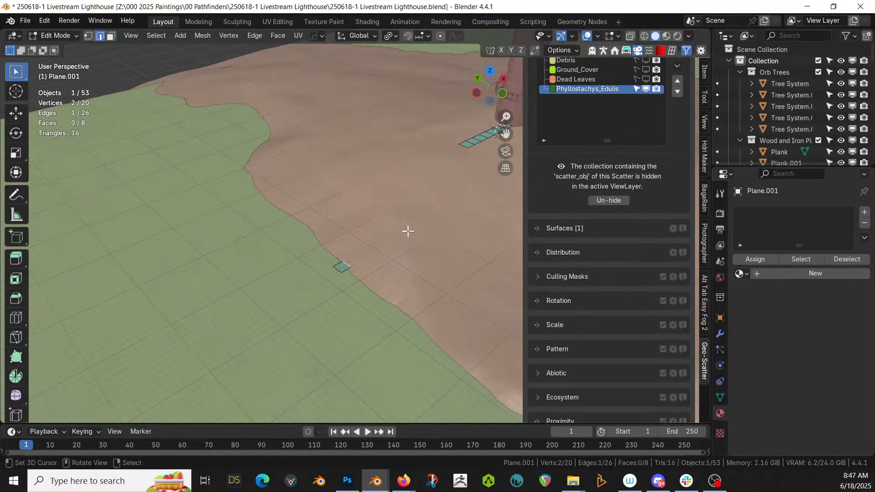
key("e")
middle_click_drag(453, 180, 417, 192)
left_click(417, 192)
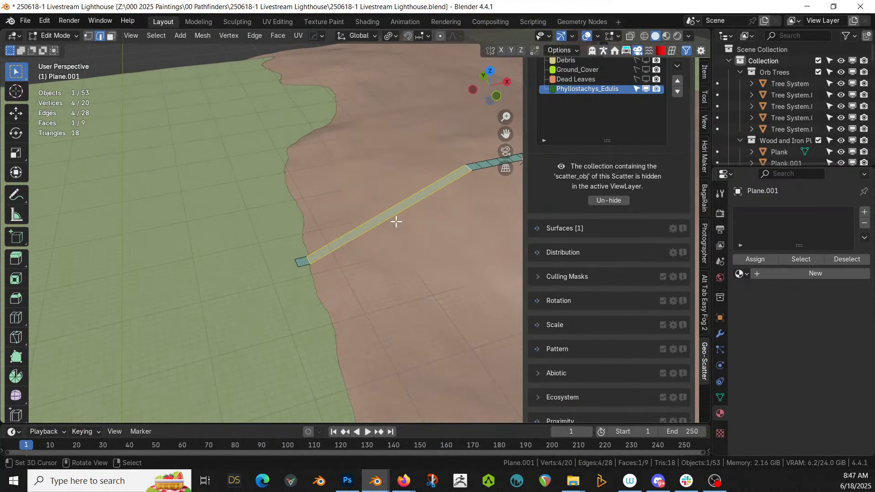
Add evenly spaced loop cuts across the long sloping face between the shoreline face and the upper strip
key("ctrl+r")
scroll(396, 212, "up", 4)
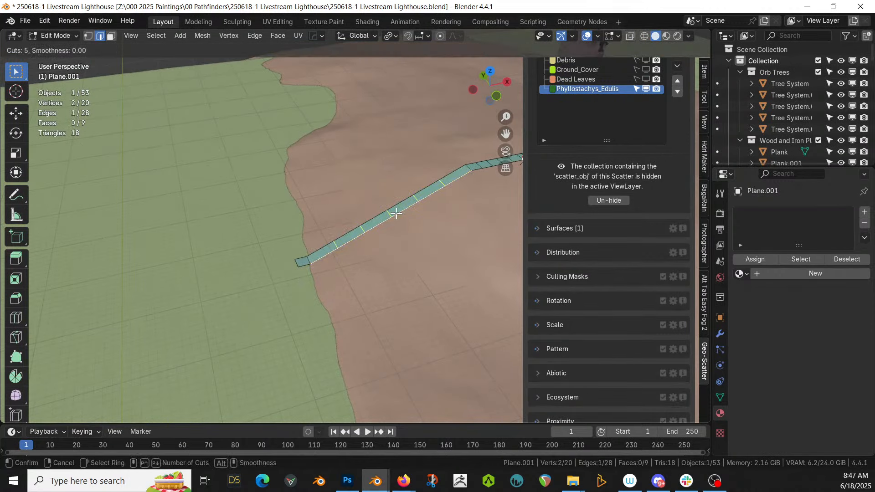
Add 14 evenly spaced loop cuts across the long sloped section of the walkway plane
scroll(395, 213, "up", 5)
left_click(396, 213)
right_click(395, 214)
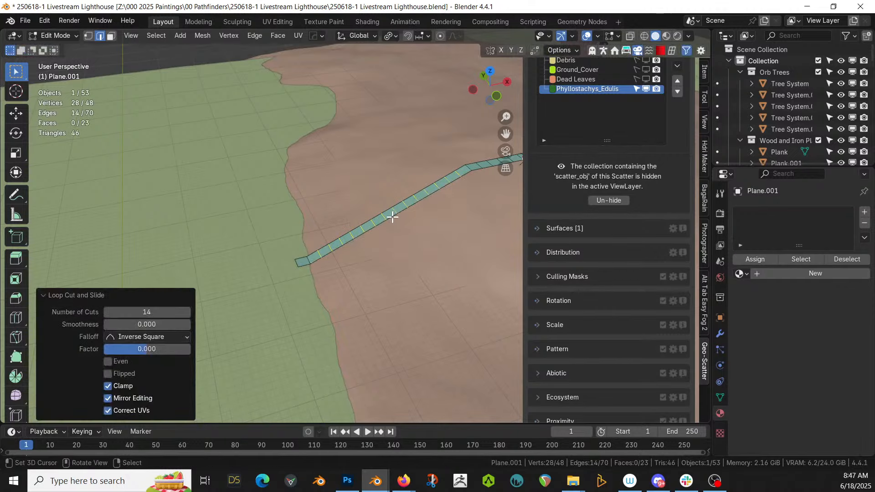
key("Tab")
Copy the modifiers from the existing wooden pier (Plane.006) to the new walkway plane (Plane.001)
scroll(392, 220, "down", 6)
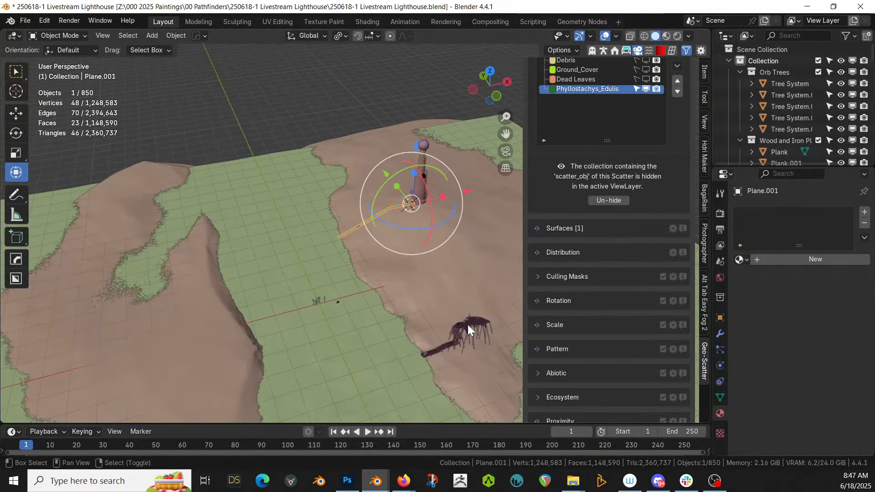
right_click(469, 327, "shift")
key("ctrl+l")
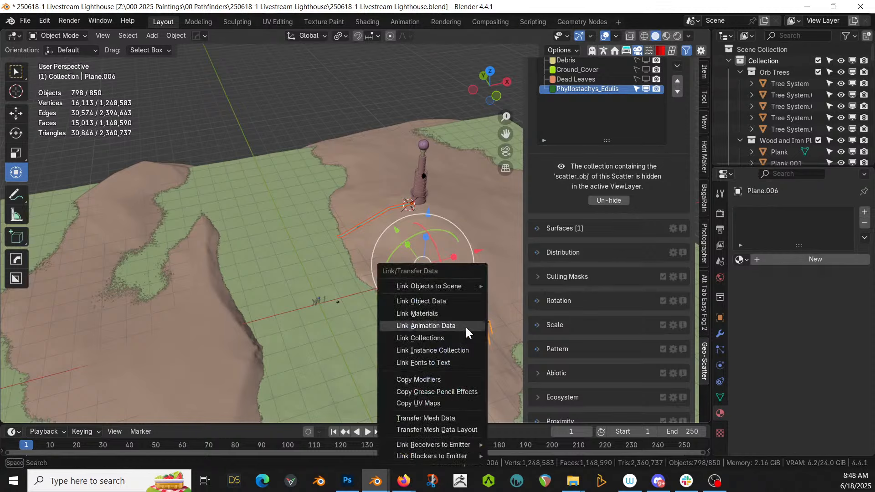
left_click(442, 380)
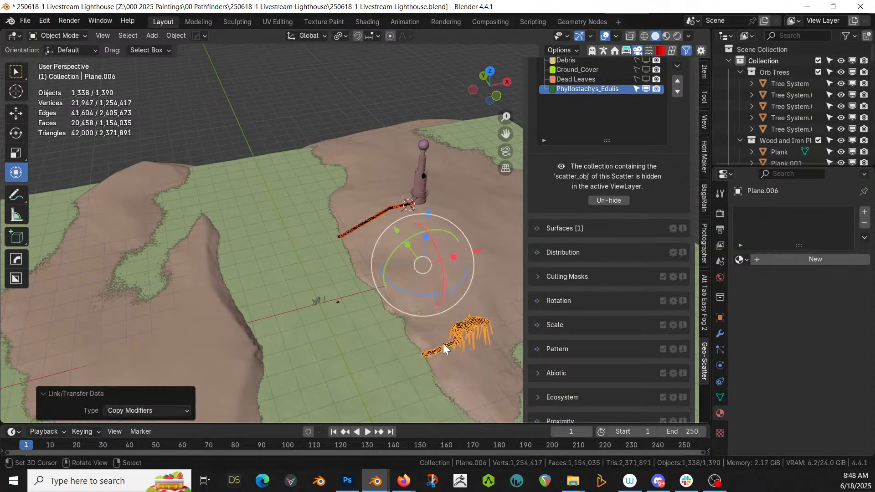
Delete the old wooden pier standing apart from the lighthouse walkway
left_click(459, 327)
left_click(460, 326)
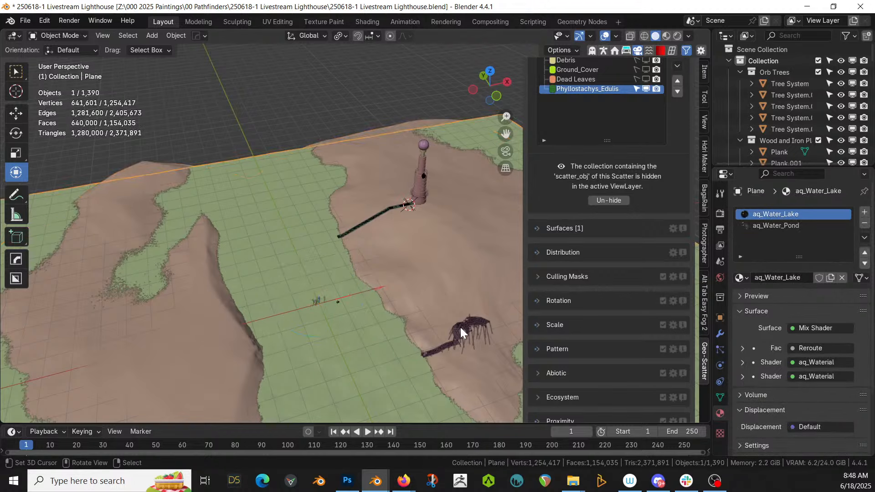
left_click(479, 325)
key("x")
left_click(478, 324)
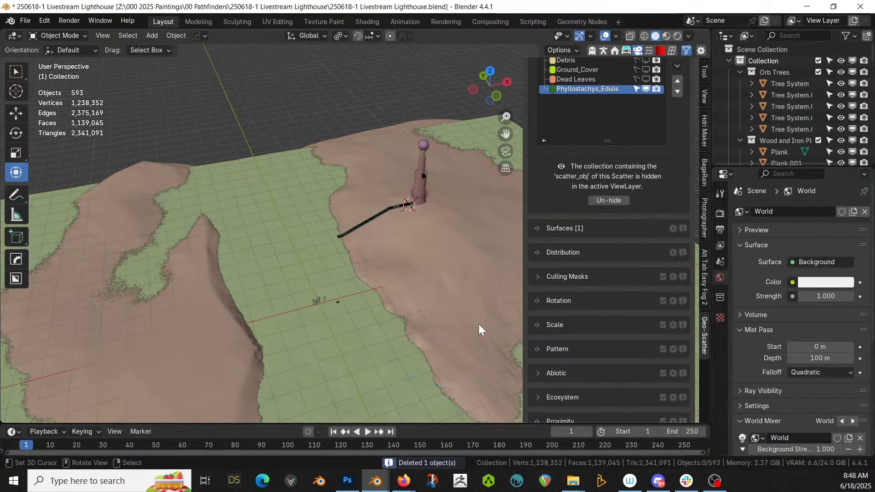
Set the Ground collection as the terrain collection for the walkway's Platform Generator base pillars
middle_click_drag(478, 324, 335, 297)
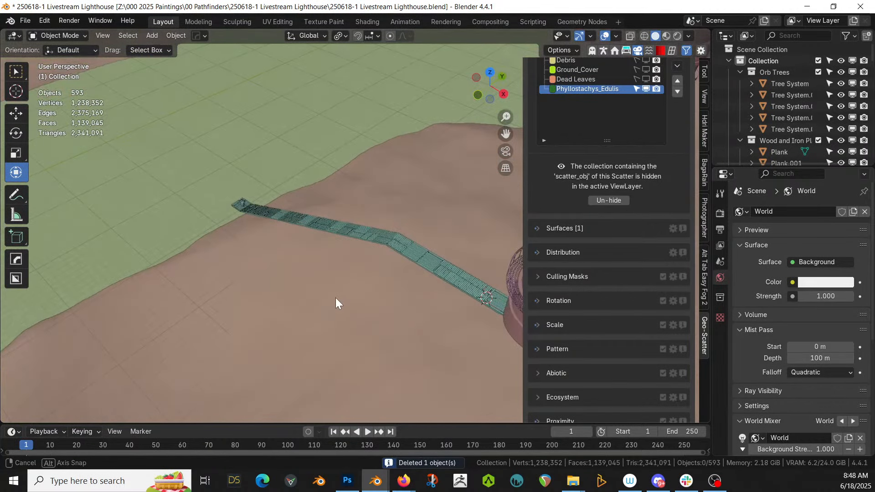
left_click(406, 244)
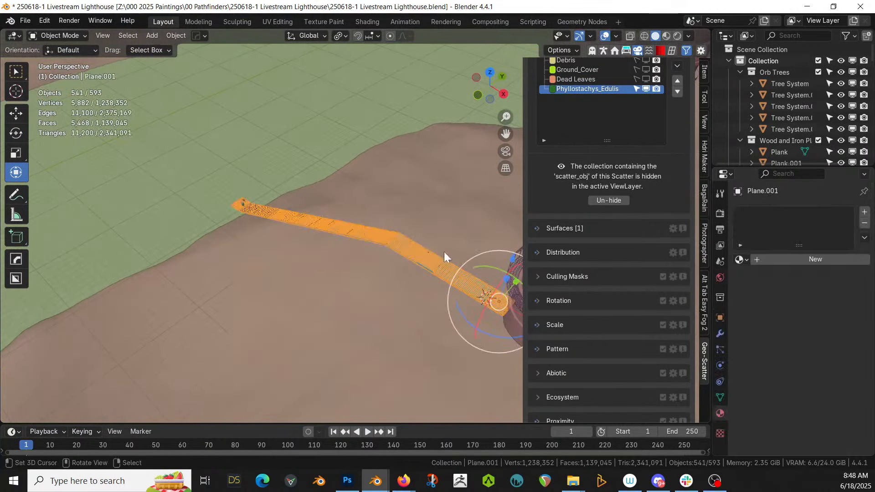
left_click(720, 333)
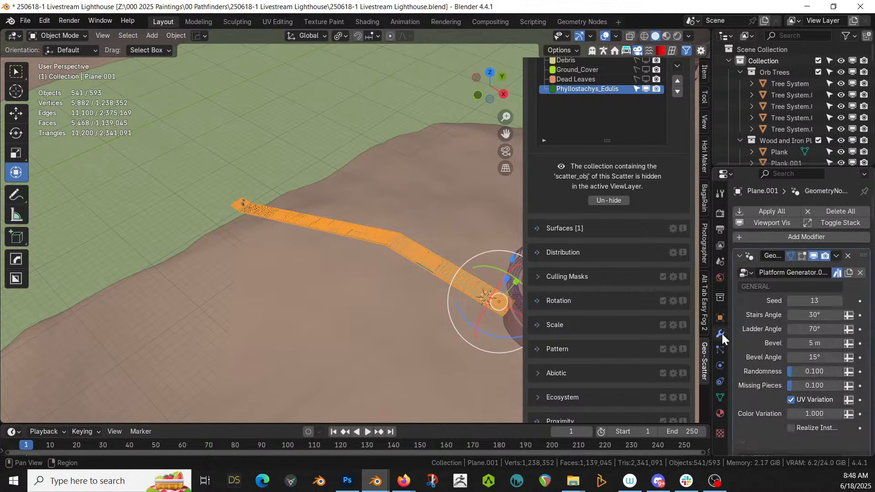
scroll(776, 358, "down", 8)
scroll(776, 358, "down", 10)
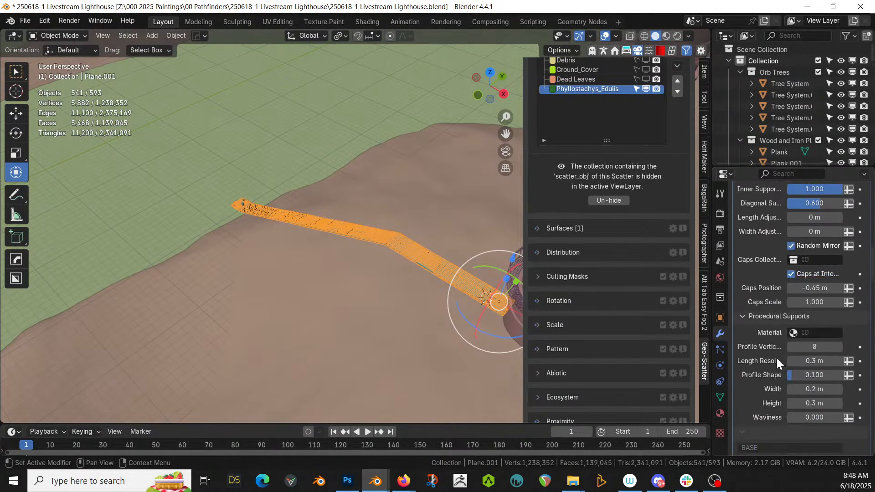
left_click(815, 393)
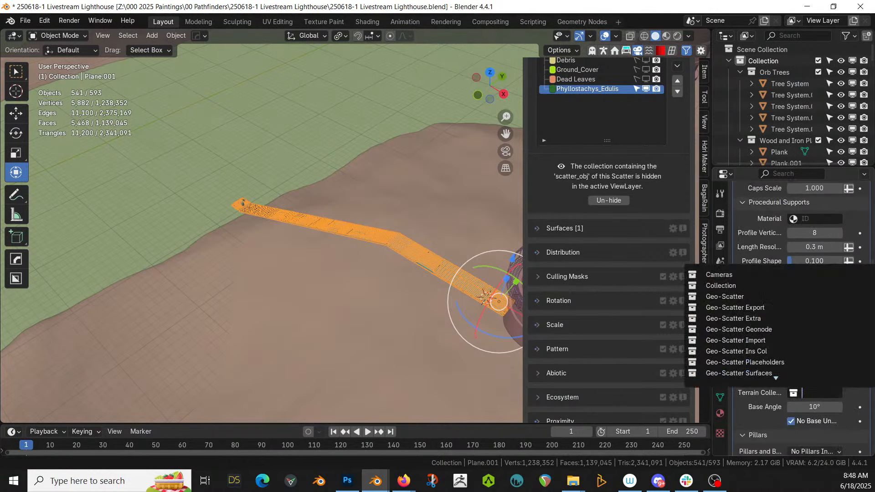
type("Gr")
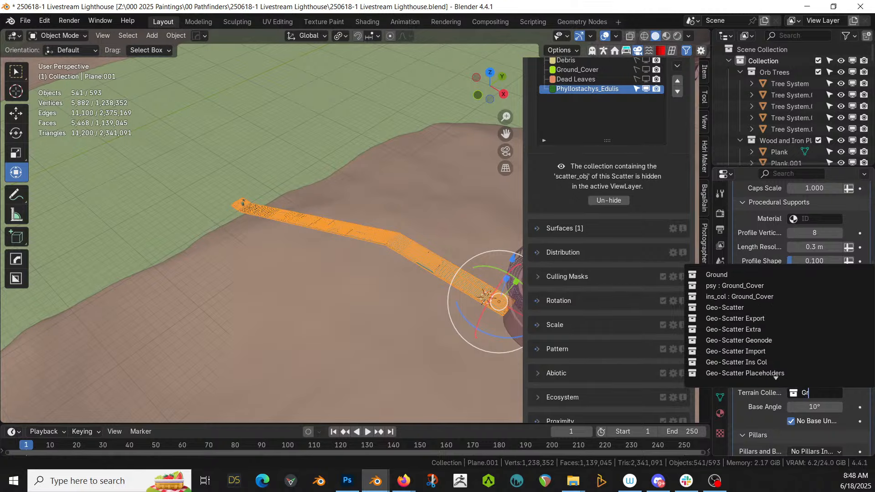
left_click(717, 275)
Extrude the walkway plane's water-side end edge -2 m along X and repeat the same extrusion twice
middle_click_drag(336, 347, 424, 329)
key("Tab")
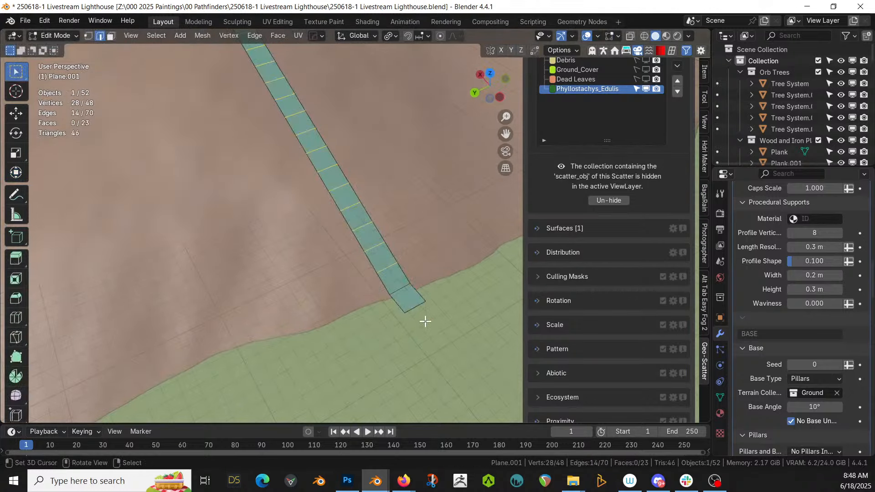
key("KP_7")
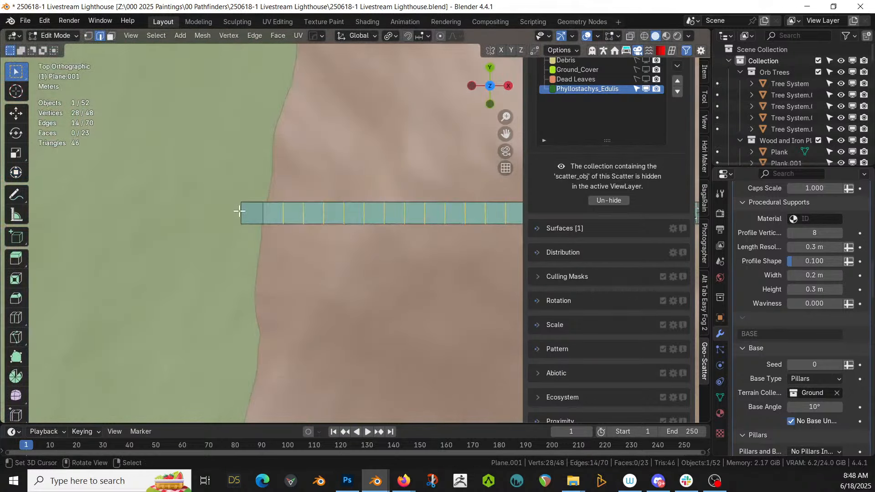
left_click(256, 212)
key("e")
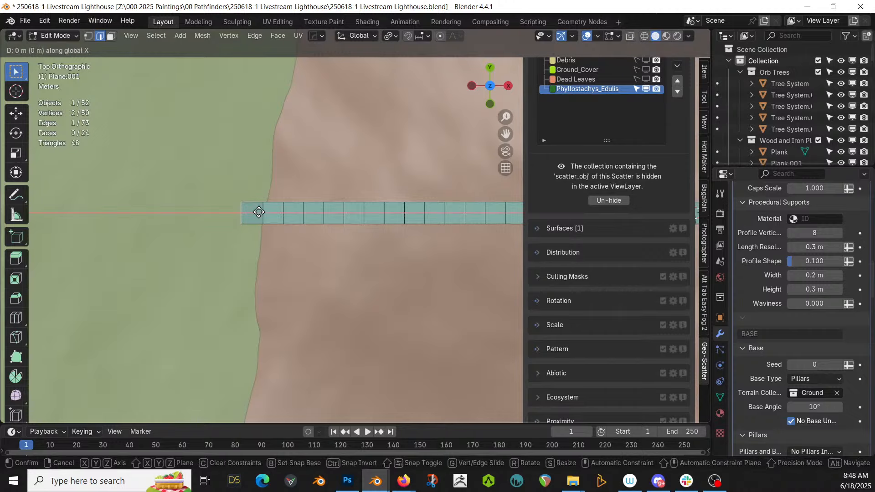
key("x")
key("minus")
key("2")
key("Return")
key("shift+r")
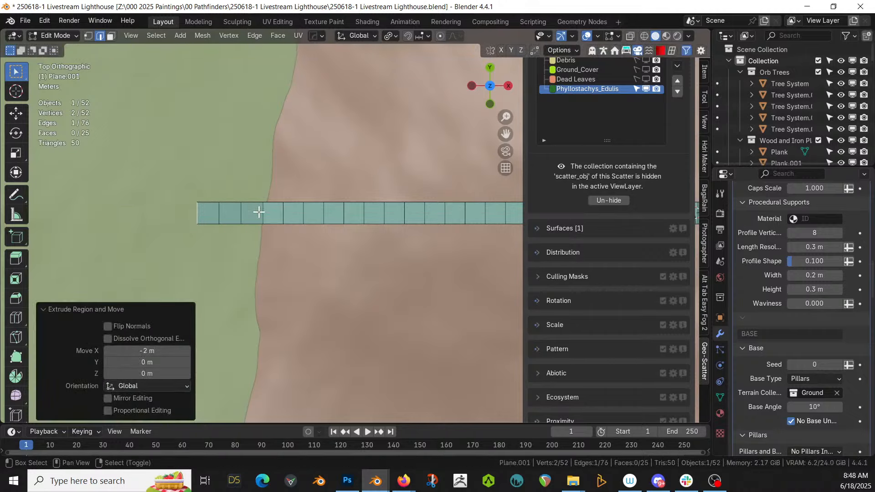
key("shift+r")
key("Tab")
Set the density of the walkway's lamppost perimeter scatter (Scatter on Perimeter 1) to 0.5
middle_click_drag(261, 211, 301, 346)
scroll(300, 340, "up", 3)
middle_click_drag(266, 310, 379, 358, "shift")
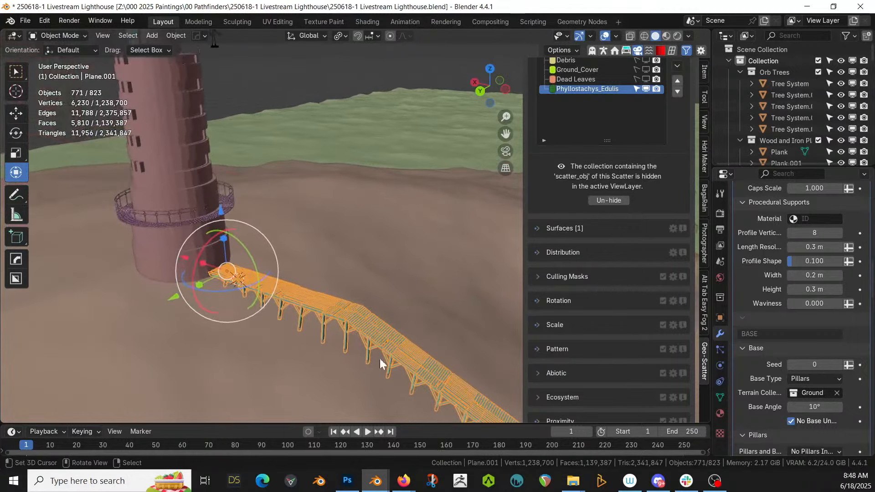
scroll(379, 358, "up", 3)
middle_click_drag(288, 352, 277, 301, "shift")
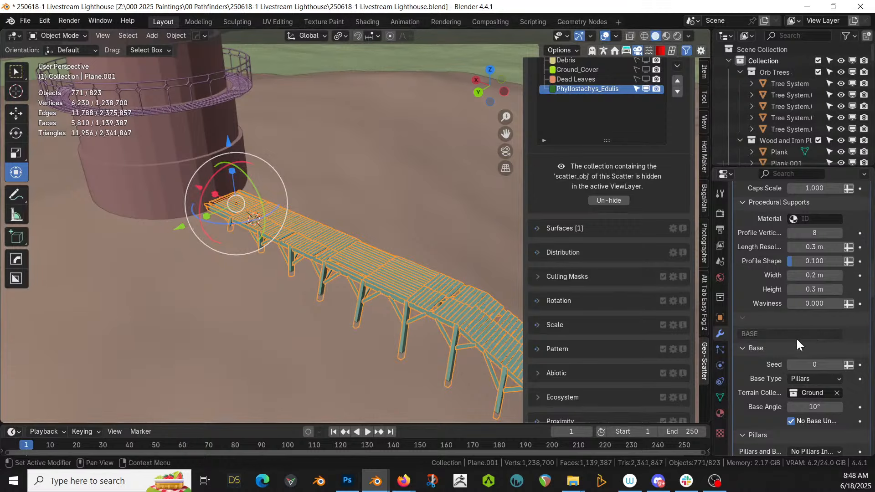
scroll(771, 364, "down", 15)
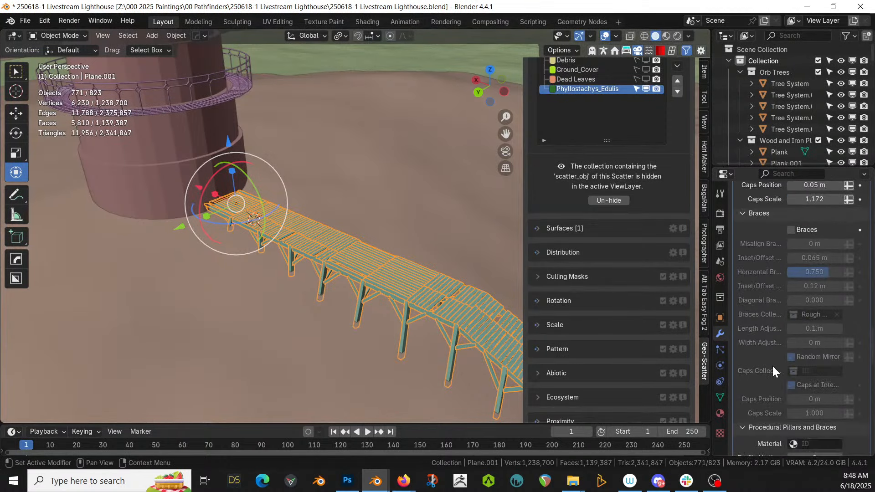
scroll(772, 364, "down", 12)
scroll(771, 365, "down", 5)
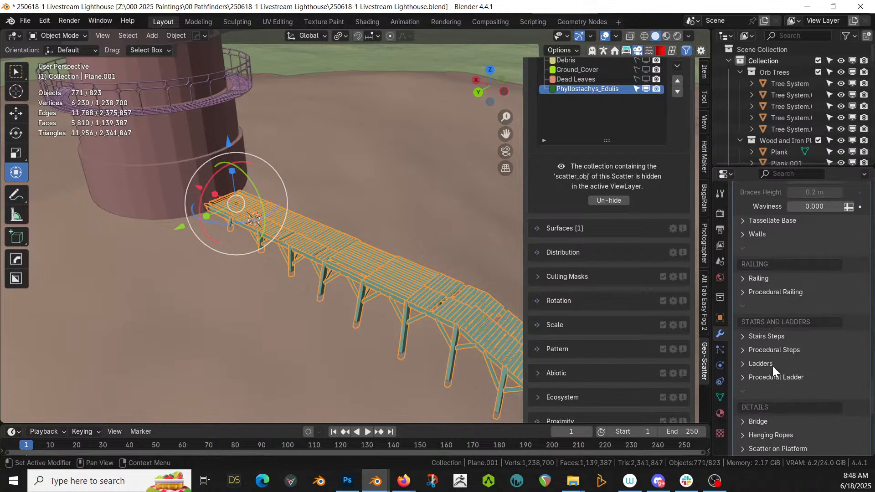
scroll(772, 365, "down", 8)
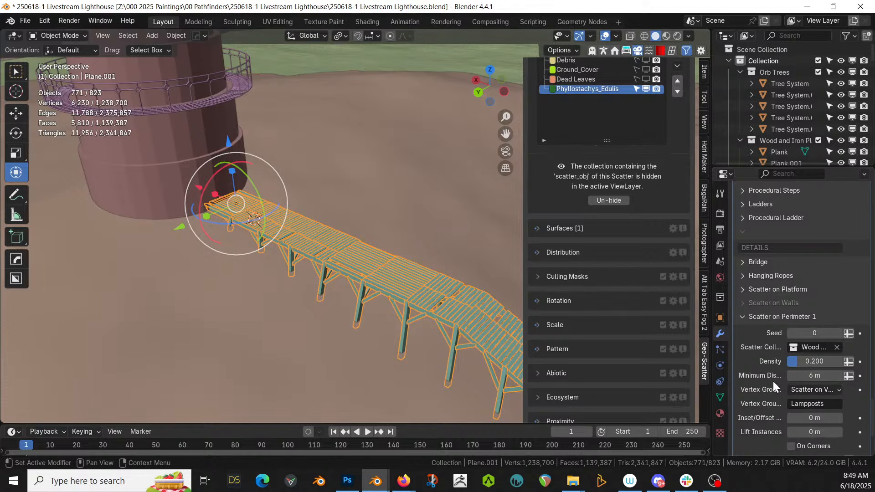
left_click_drag(711, 317, 629, 317)
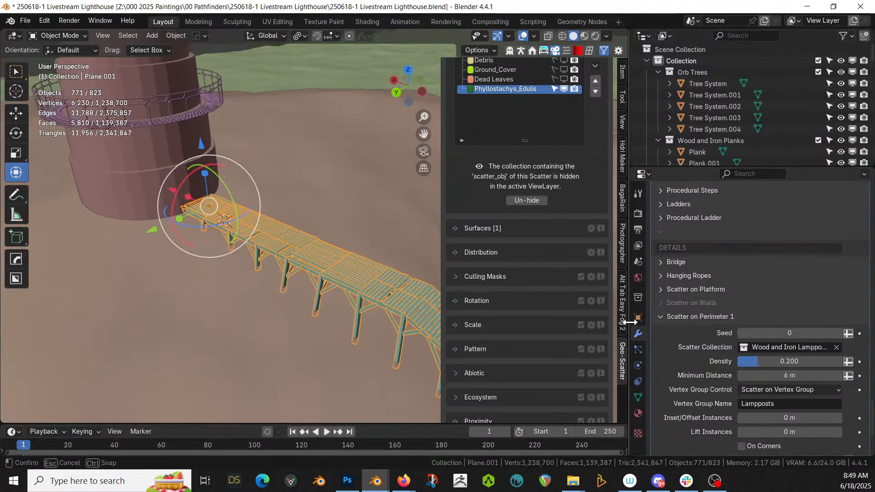
left_click(788, 361)
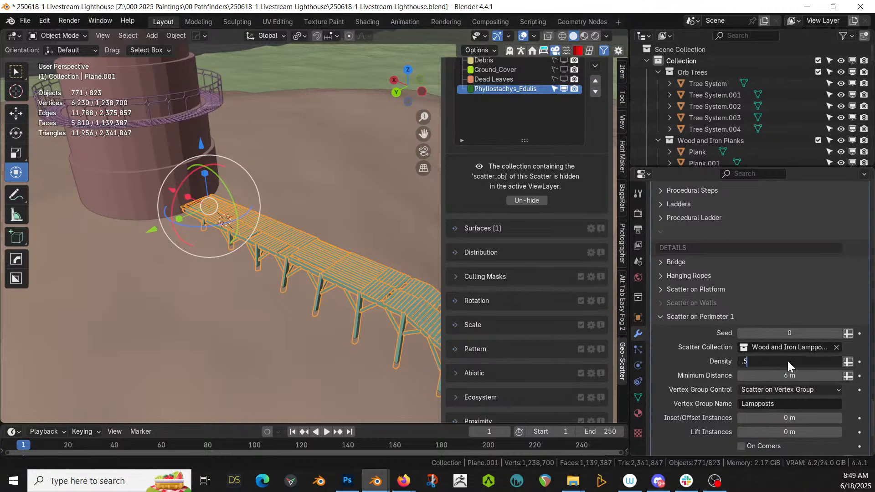
type(".5")
key("Return")
Change the lamppost perimeter scatter's seed to 2 and save the file
middle_click_drag(437, 286, 343, 162)
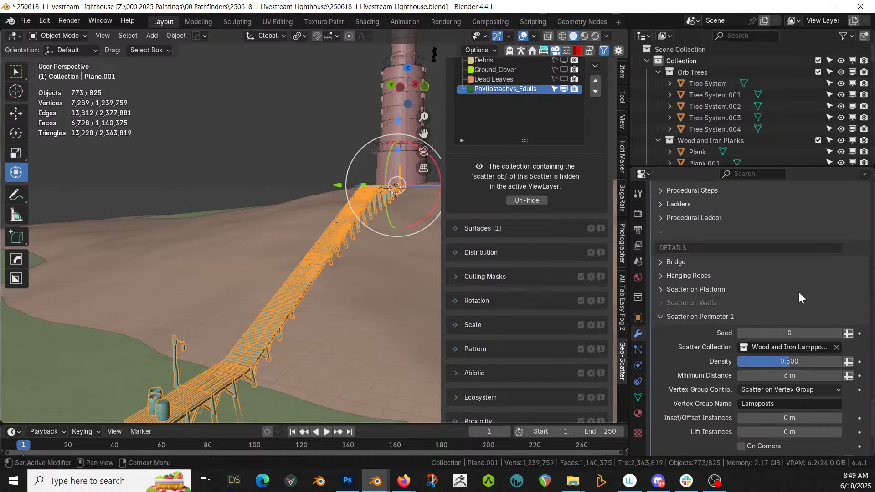
left_click(839, 333)
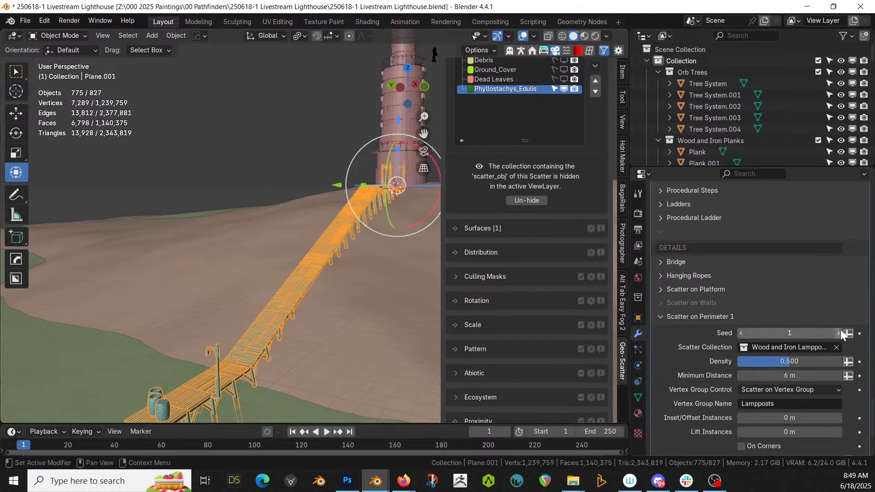
left_click(839, 333)
middle_click_drag(389, 315, 196, 288)
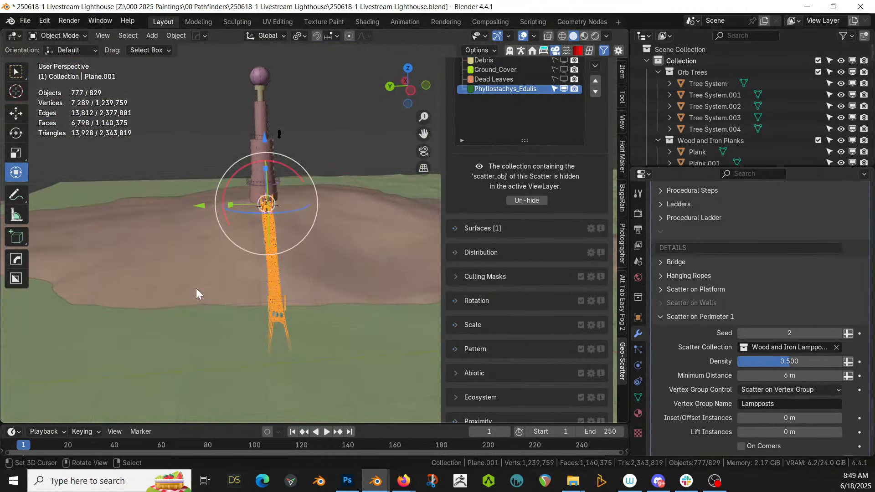
key("ctrl+s")
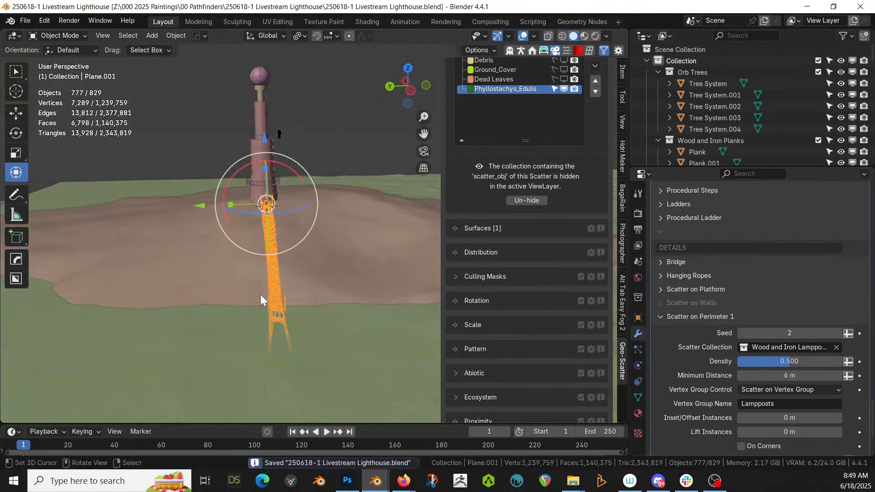
Inspect the walkway from several angles, from its end over the water up to the lighthouse
scroll(261, 297, "up", 3)
middle_click_drag(261, 297, 146, 218)
scroll(165, 279, "up", 3)
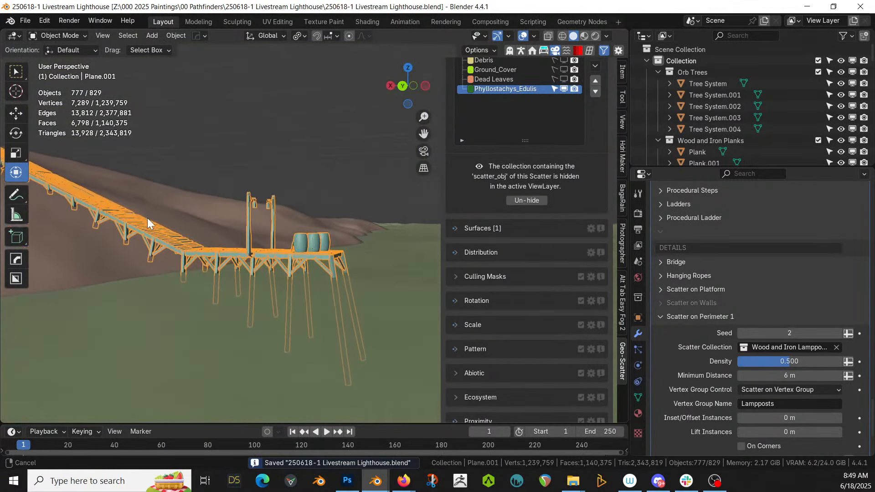
scroll(200, 211, "up", 2)
middle_click_drag(203, 211, 623, 232)
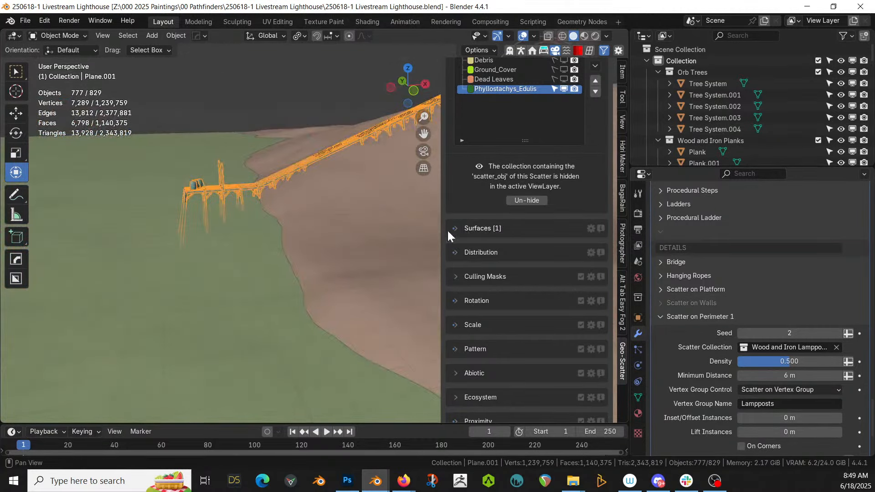
middle_click_drag(267, 206, 318, 375, "shift")
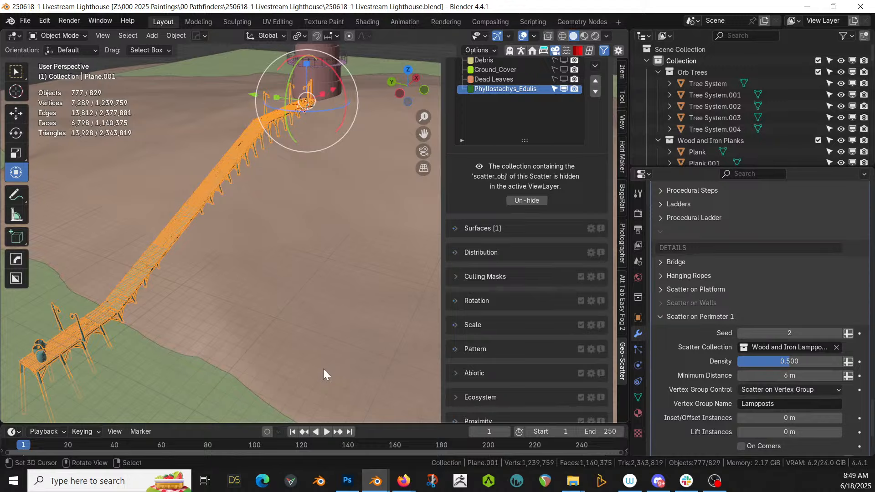
left_click(119, 293)
key("ctrl+z")
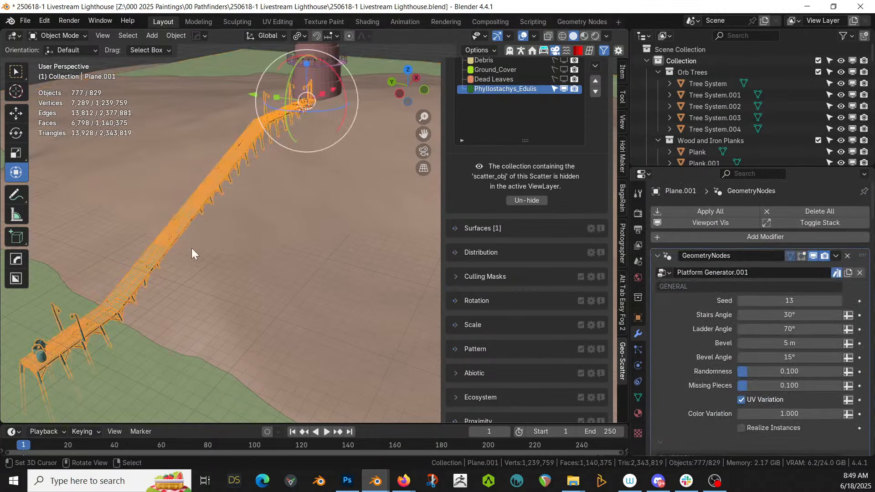
Duplicate the walkway in place and move the copy to a new collection named Proximity
key("shift+d")
key("Escape")
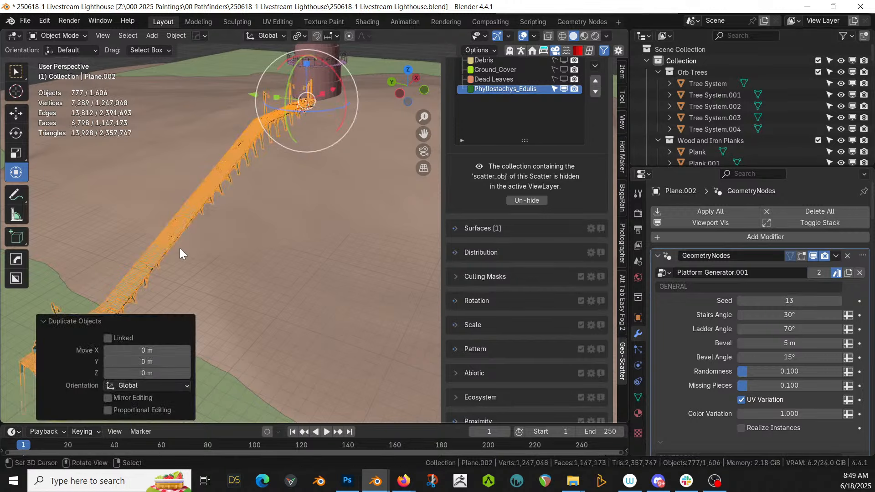
key("m")
left_click(153, 141)
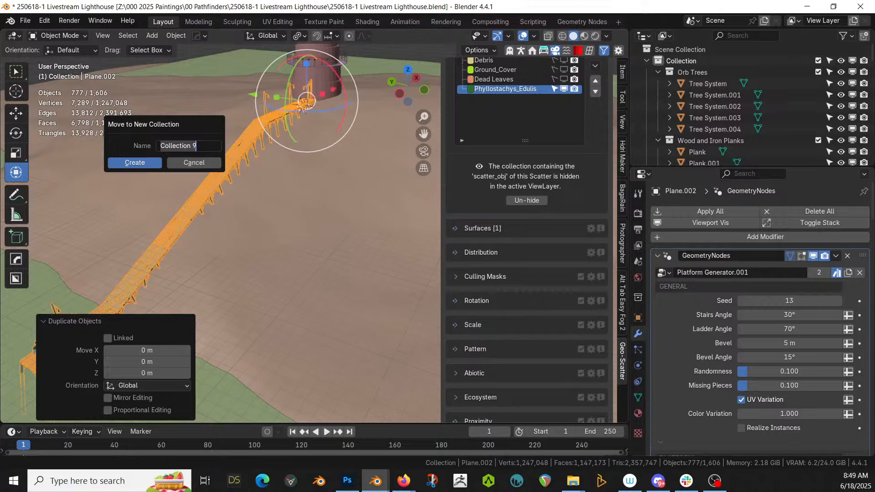
type("Proximity")
key("Return")
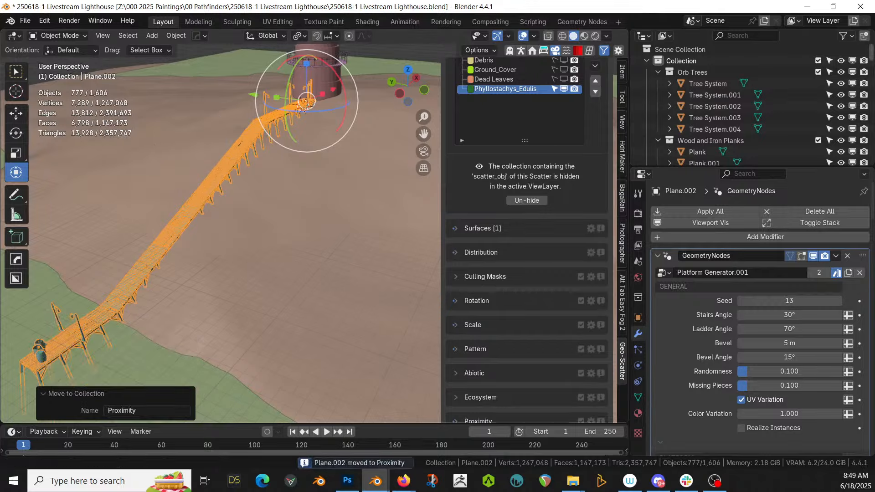
scroll(791, 90, "down", 8)
scroll(791, 90, "down", 10)
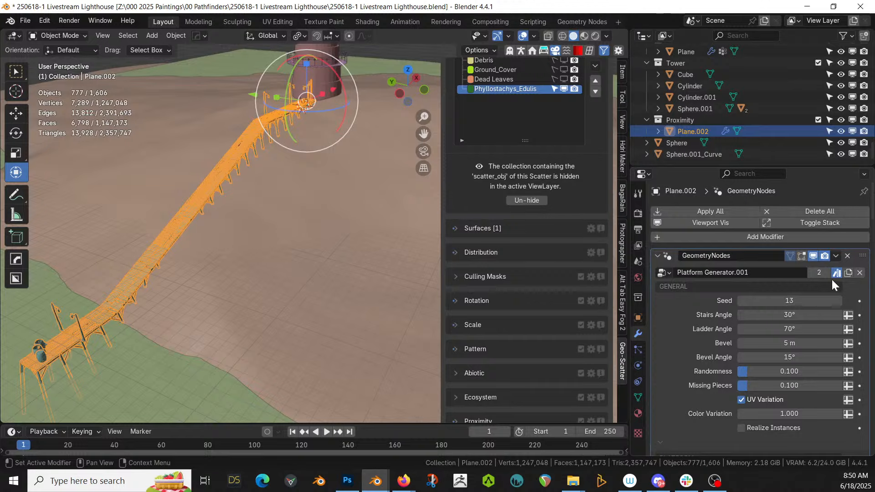
Remove the Platform Generator modifier from the walkway copy and exclude the Proximity collection from the view layer
left_click(813, 255)
left_click(846, 256)
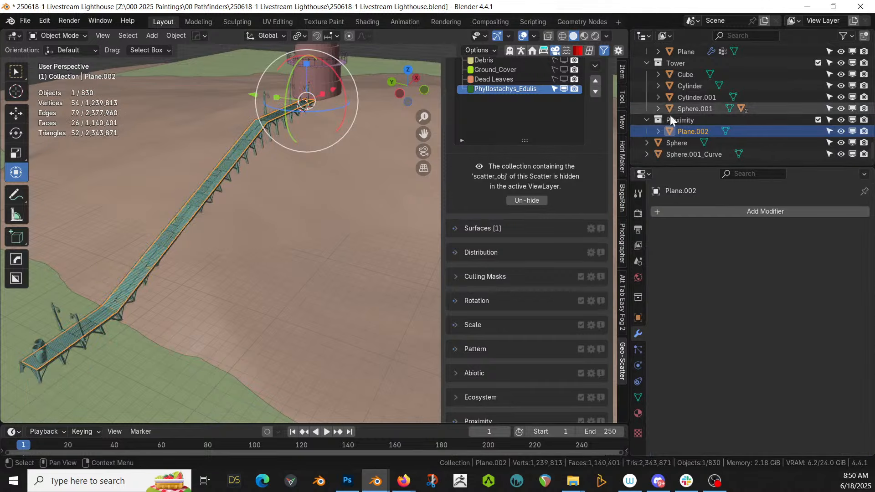
left_click(818, 120)
Enable Object Repel 2 for the Phyllostachys_Edulis scatter with the Proximity collection as colliders and edit its minimal distance
scroll(176, 200, "down", 2)
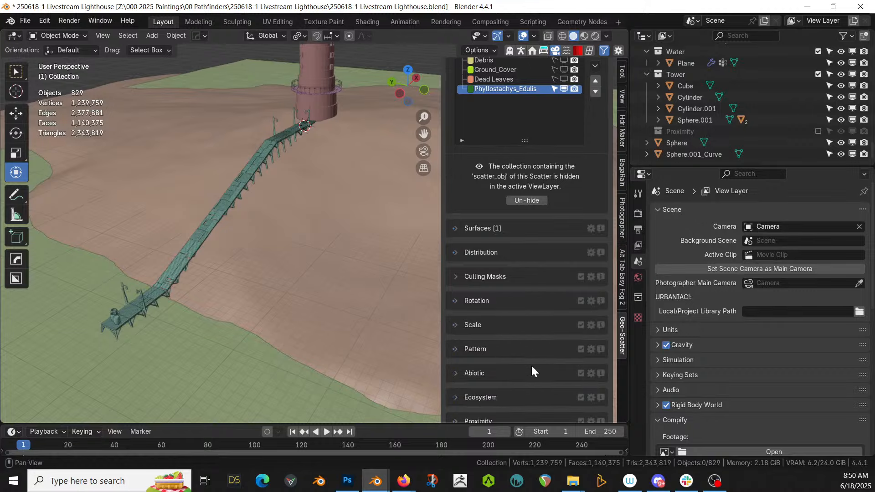
scroll(531, 364, "down", 3)
left_click(455, 353)
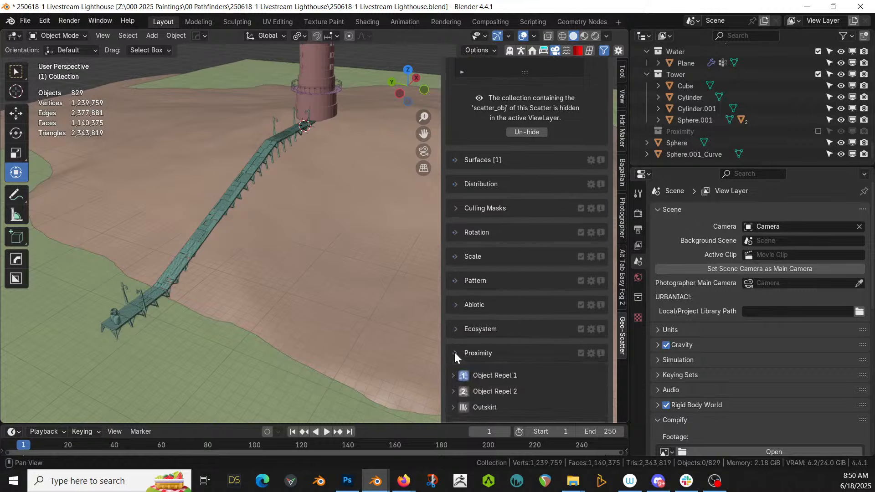
scroll(469, 384, "down", 1)
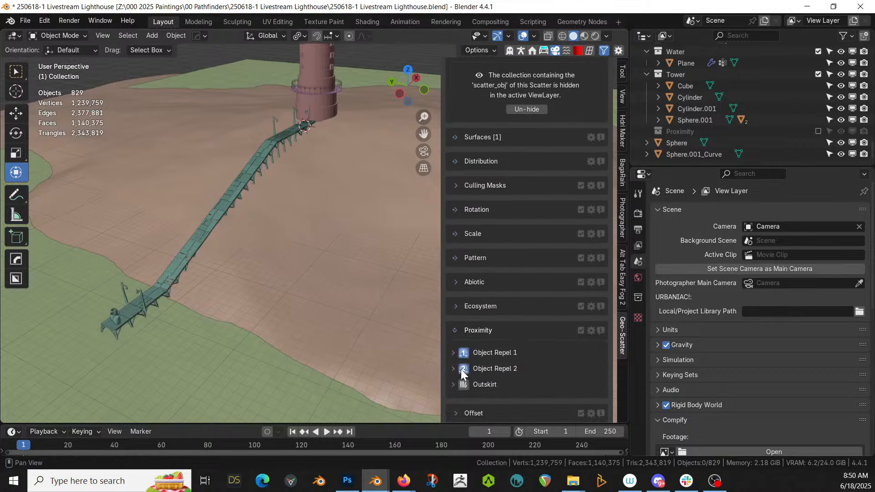
left_click(455, 368)
left_click(475, 392)
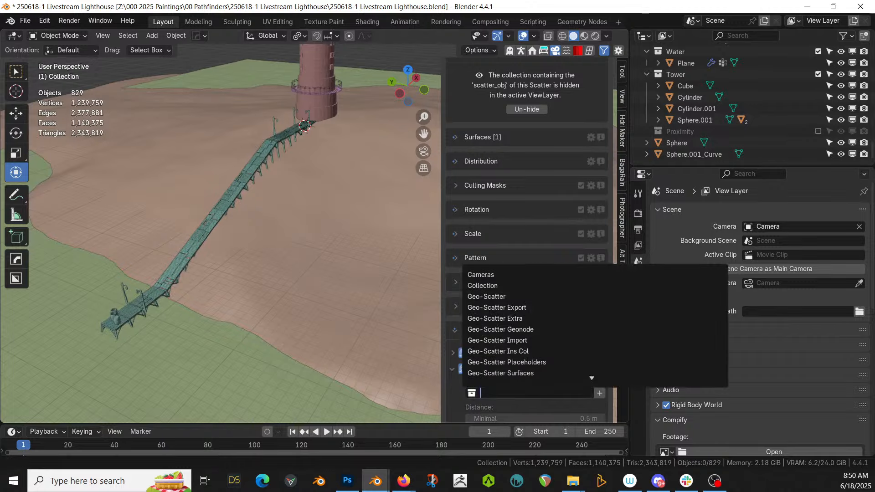
type("Prox")
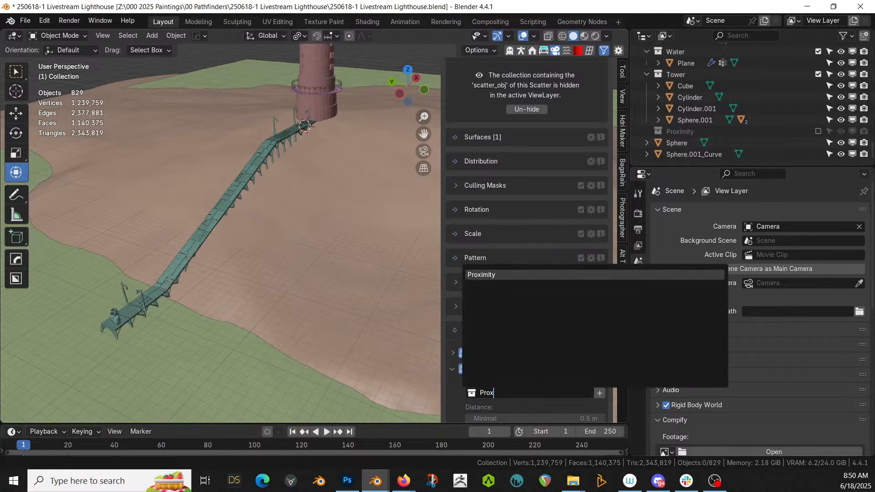
left_click(484, 273)
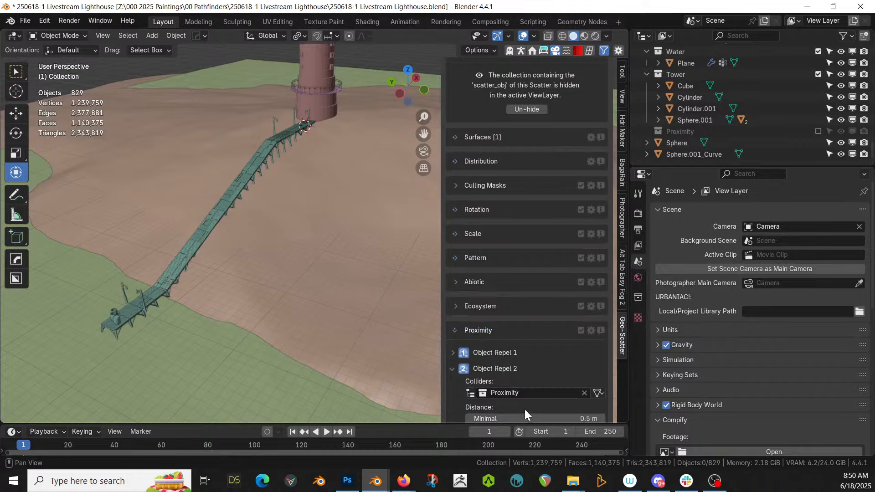
scroll(528, 394, "down", 2)
left_click(562, 376)
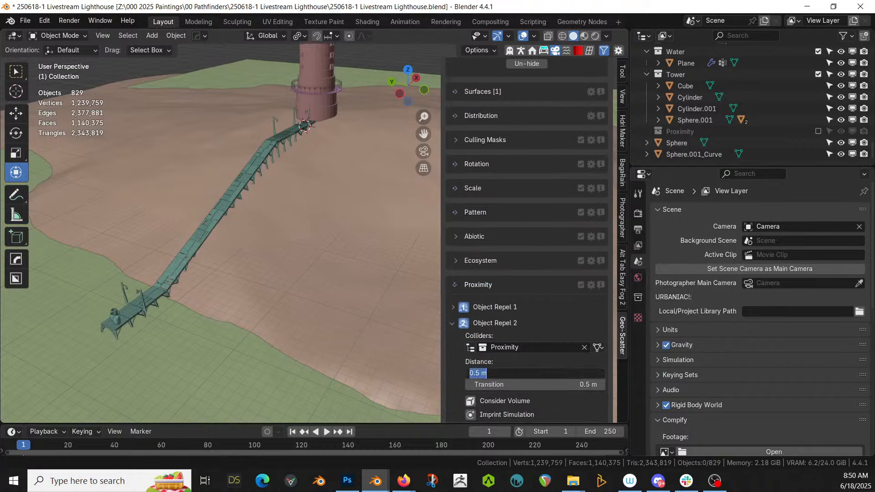
key("Return")
Try to rename the 18 Cluster scatter system as Orb Trees
scroll(510, 252, "up", 10)
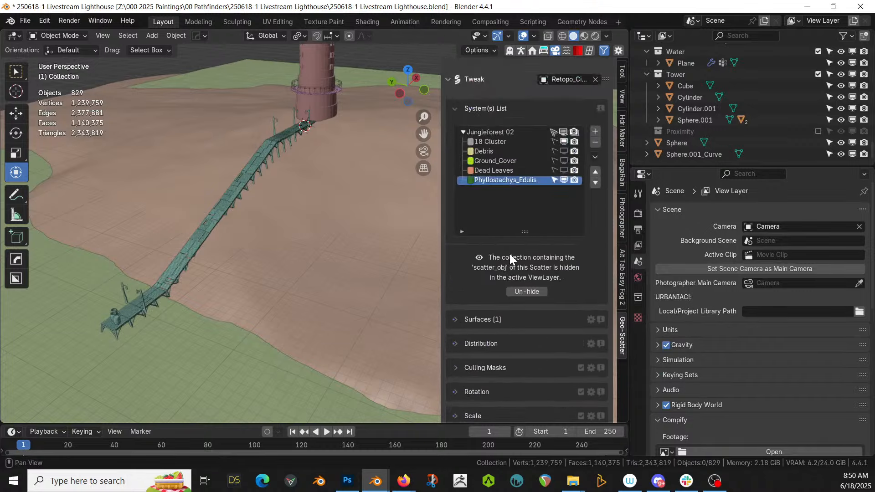
double_click(492, 142)
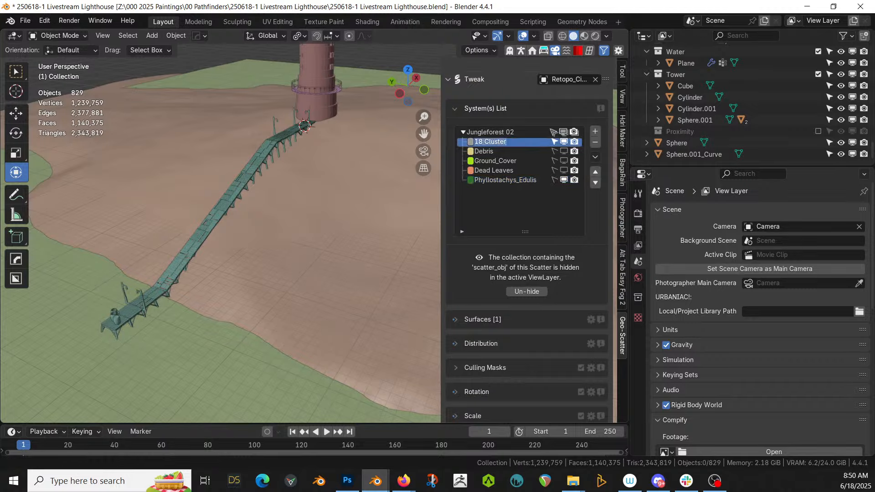
type("Orb Trees")
key("Escape")
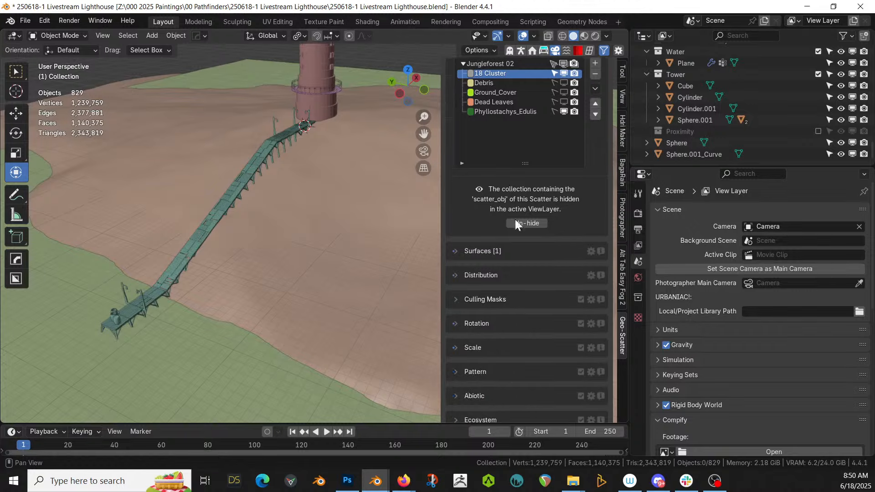
double_click(491, 143)
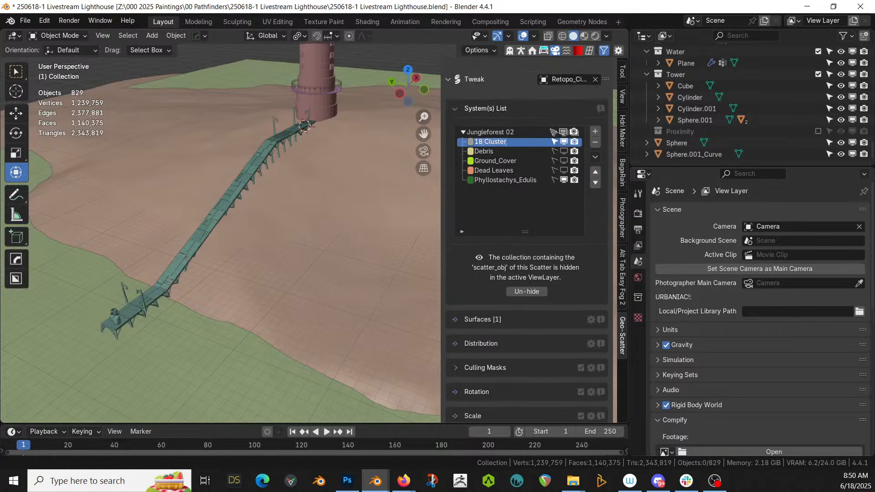
type("Orb Trees")
key("Return")
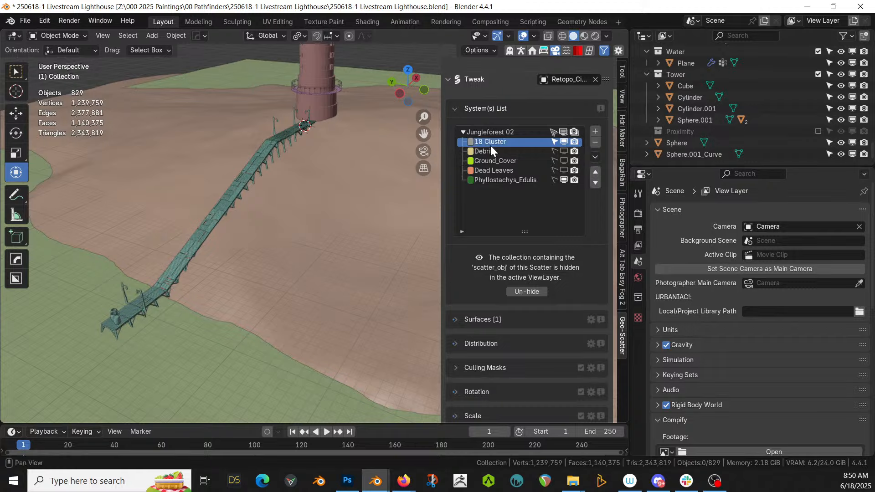
Rename the 18 Cluster scatter system as Orbs
double_click(492, 141)
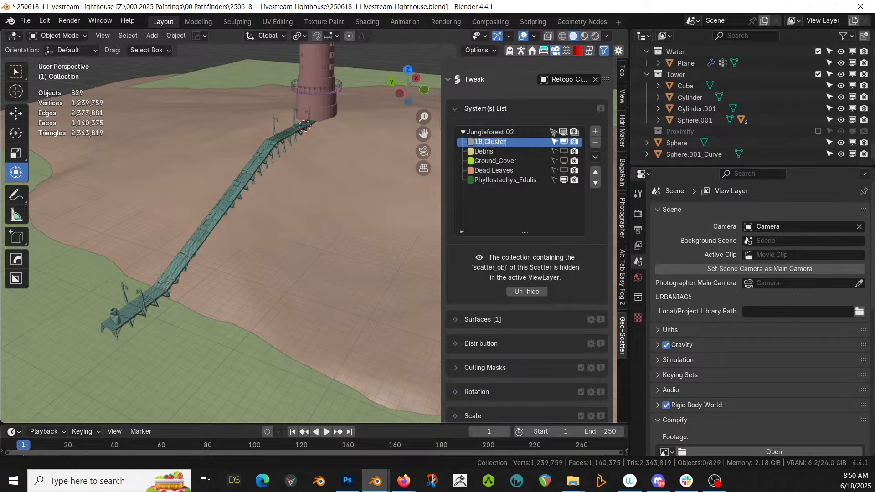
type("Orbs")
key("Return")
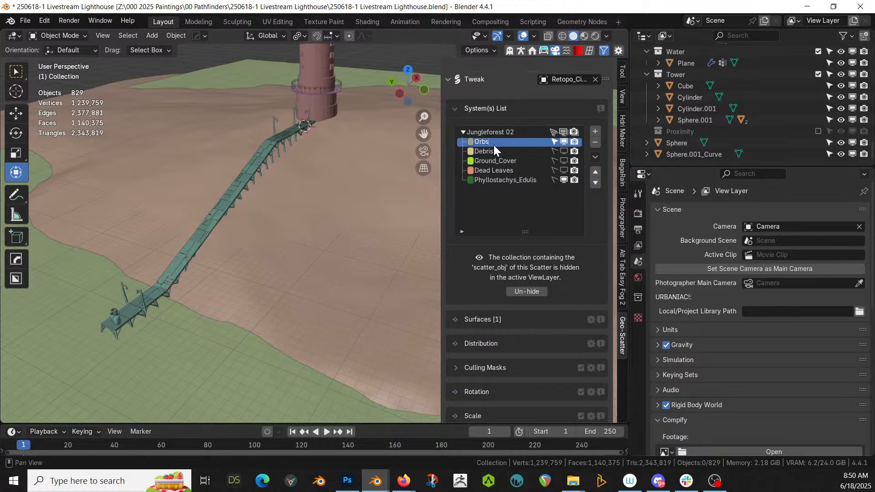
Enable Object Repel 1 for the Orbs scatter with the Proximity collection as colliders and a minimal distance of 2 m
scroll(523, 305, "down", 10)
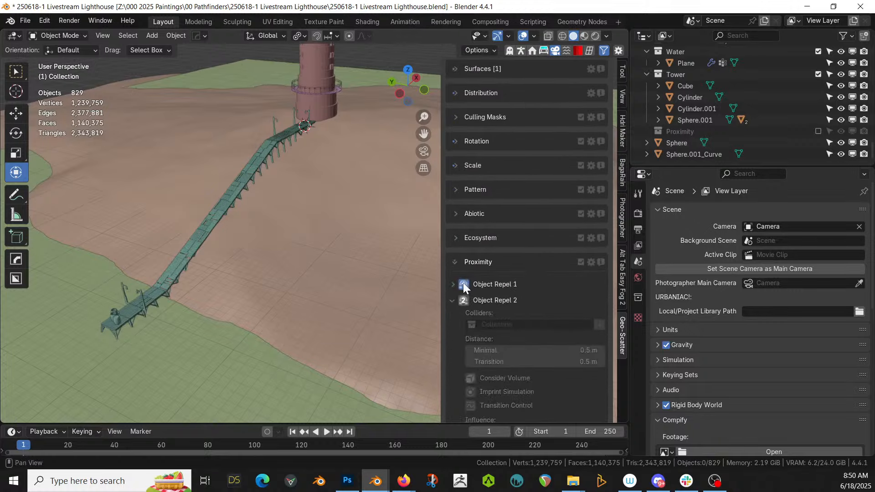
left_click(452, 283)
left_click(478, 308)
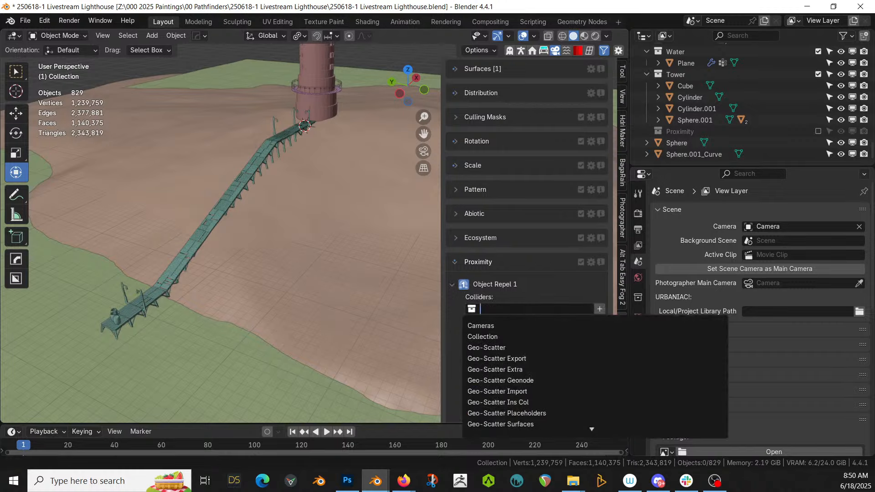
type("Prox")
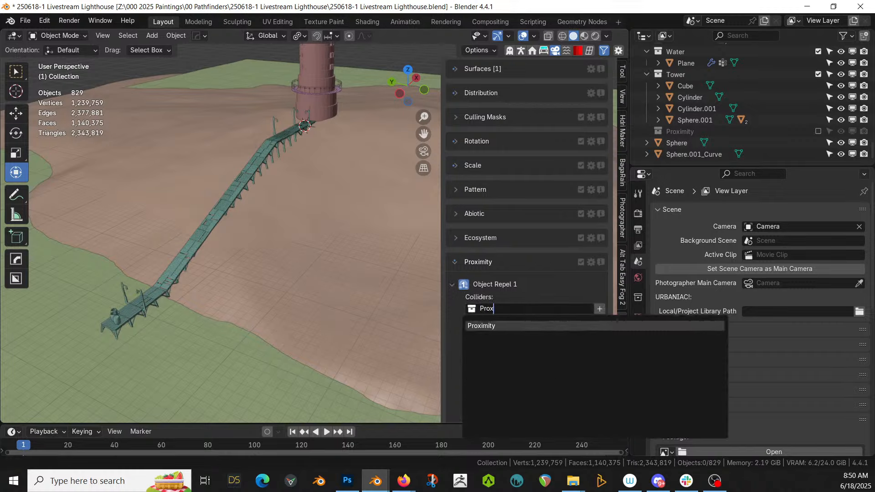
left_click(488, 326)
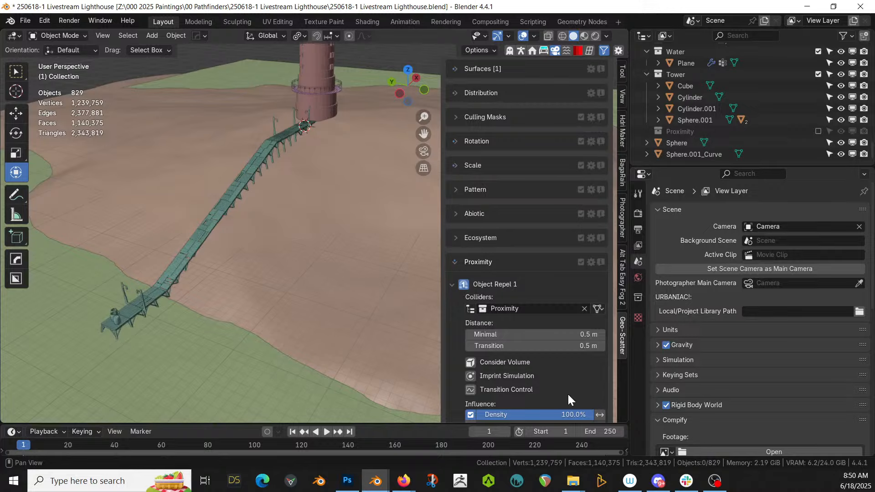
left_click(571, 335)
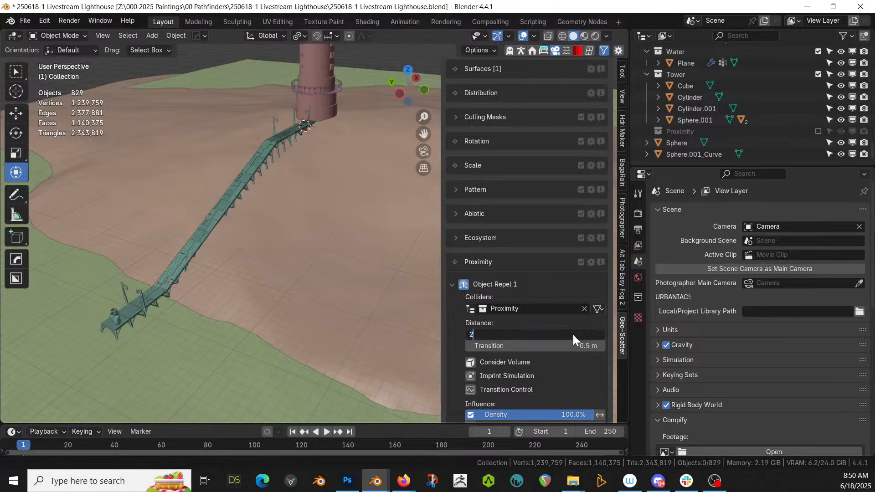
type("2")
key("Return")
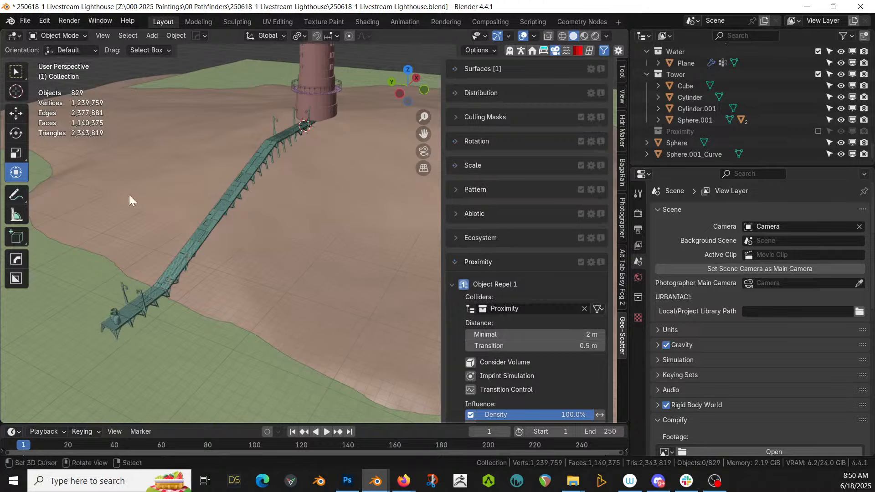
Include the Geo-Scatter collection in the view layer again and check the scattered plants around the walkway
scroll(505, 175, "up", 8)
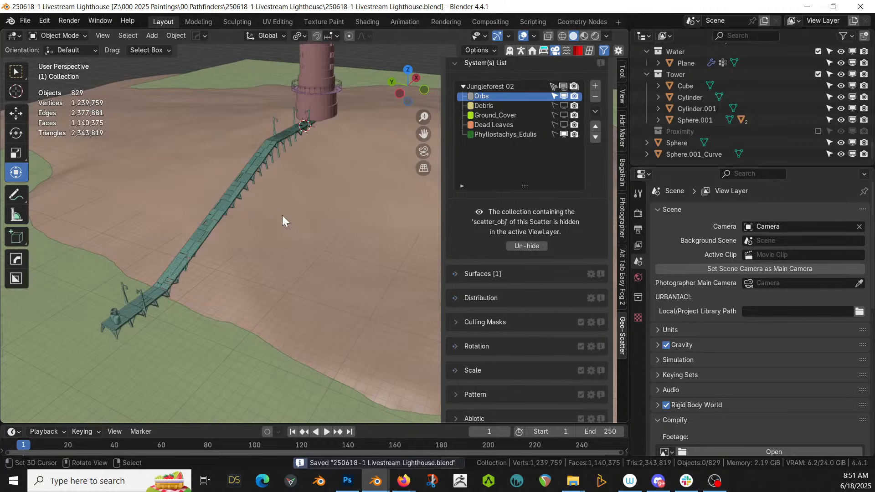
scroll(753, 118, "up", 3)
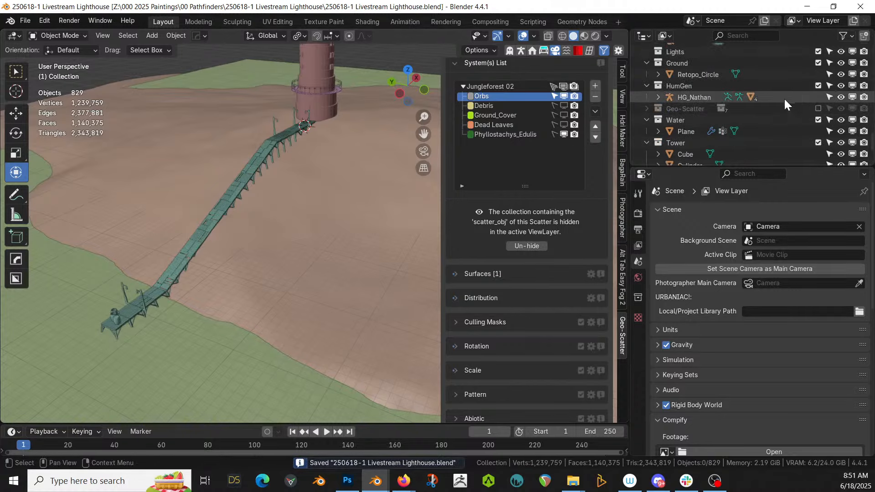
left_click(818, 111)
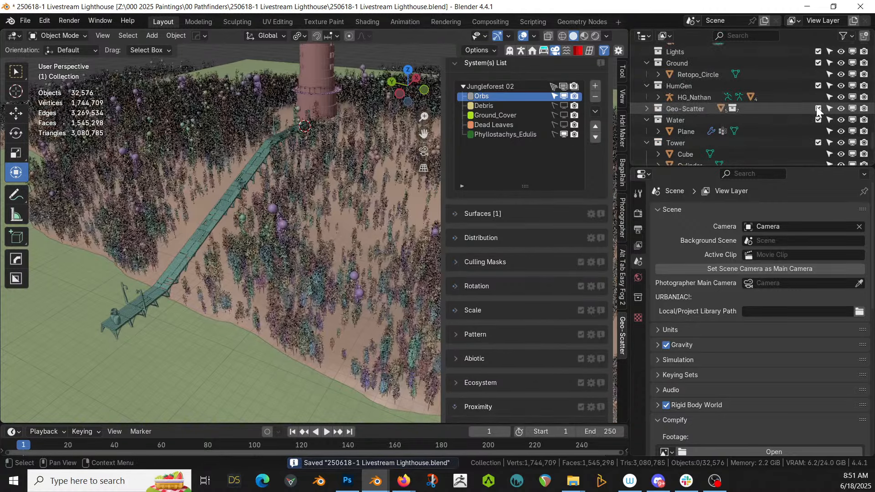
middle_click_drag(271, 228, 187, 240)
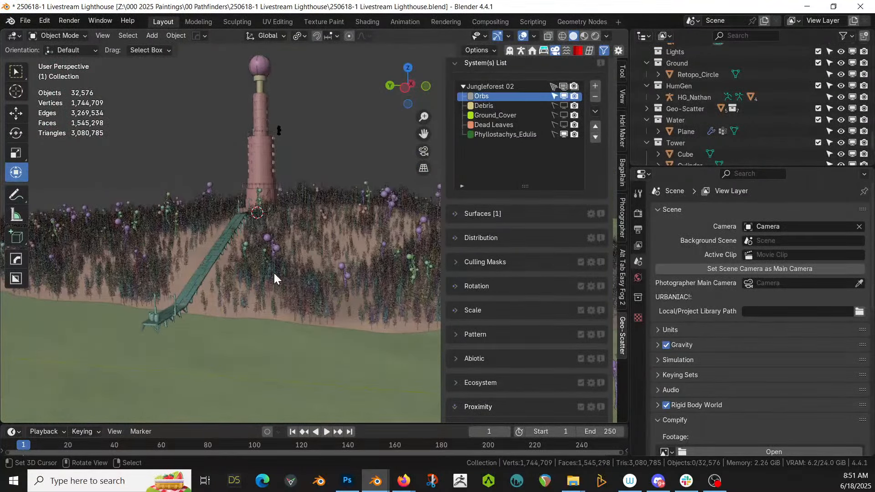
Set the walkway's stairs angle to 20° in the Platform Generator and inspect the stairs up close
left_click(209, 268)
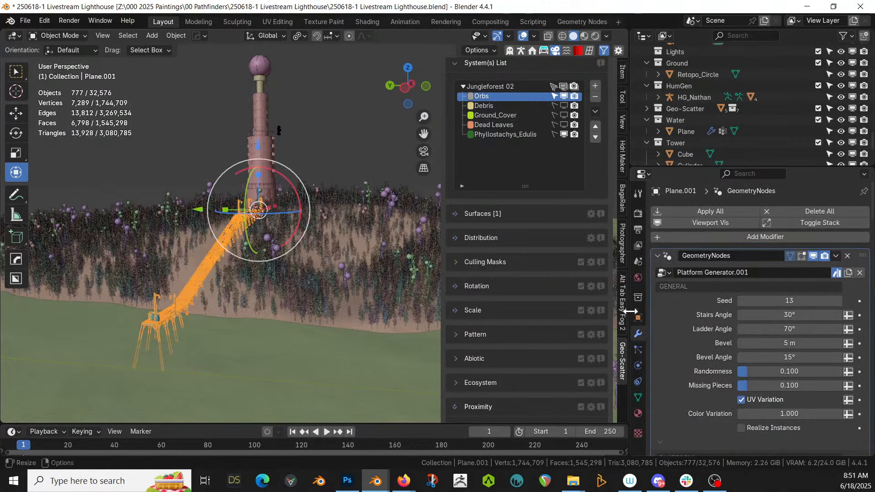
left_click(783, 314)
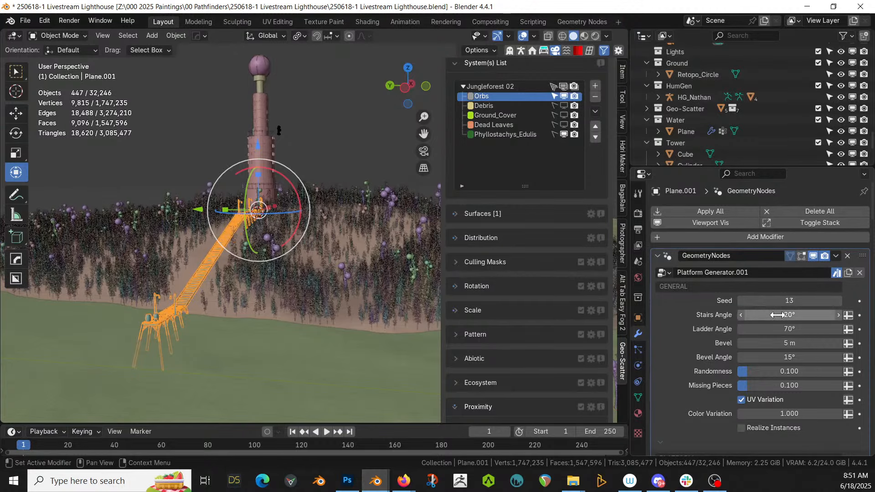
scroll(318, 302, "up", 4)
middle_click_drag(316, 303, 414, 277)
middle_click_drag(285, 314, 274, 295)
scroll(739, 378, "down", 5)
Turn off No Base Under Stairs in the walkway's base settings and save the file
scroll(740, 378, "down", 12)
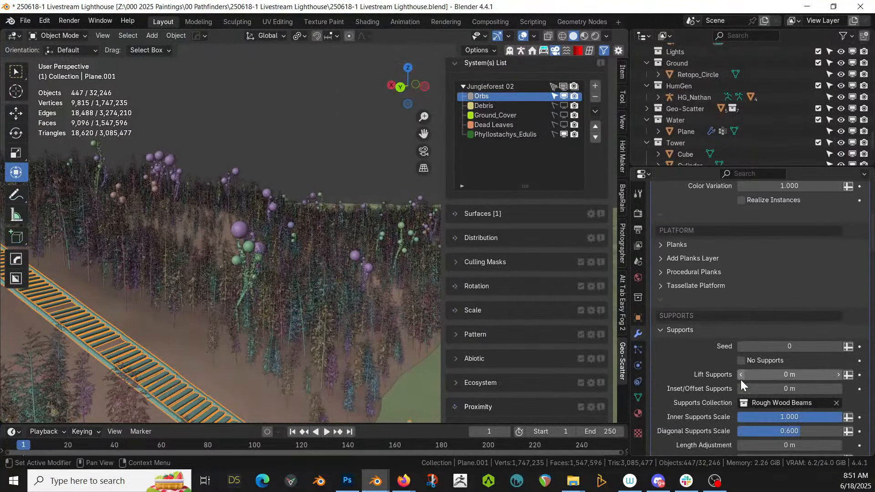
scroll(740, 379, "down", 10)
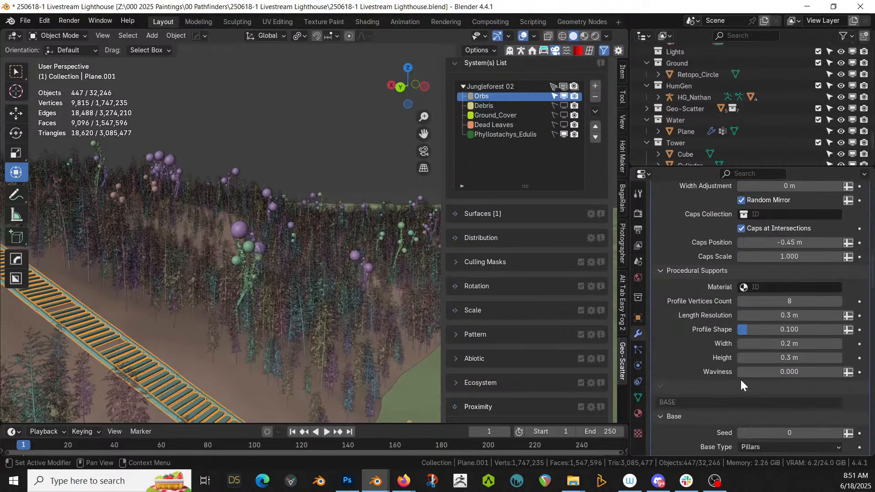
scroll(740, 385, "down", 1)
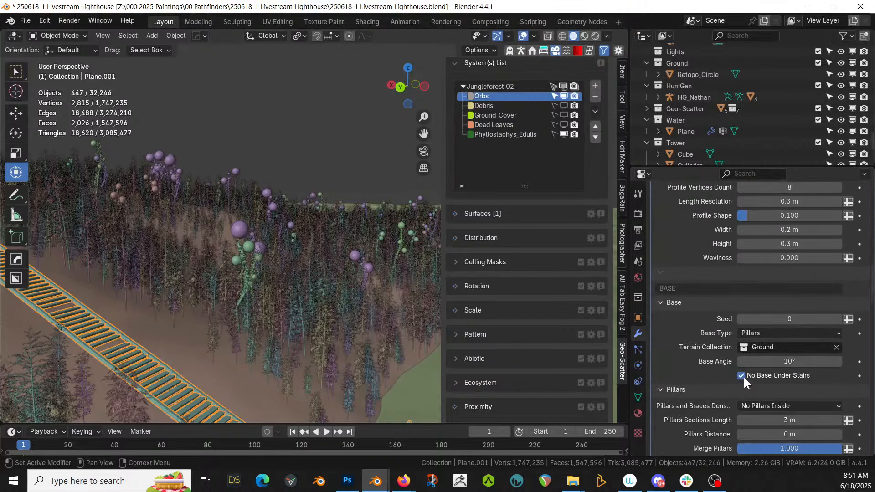
left_click(742, 375)
middle_click_drag(108, 327, 61, 311)
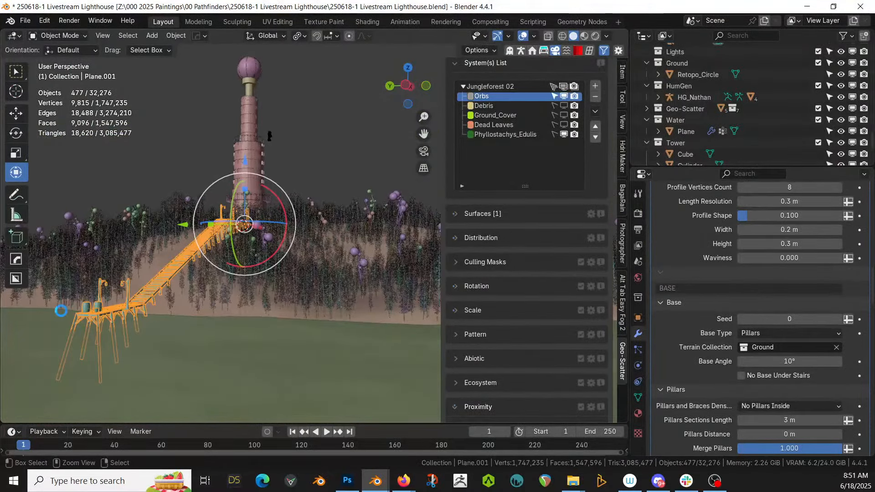
key("ctrl+s")
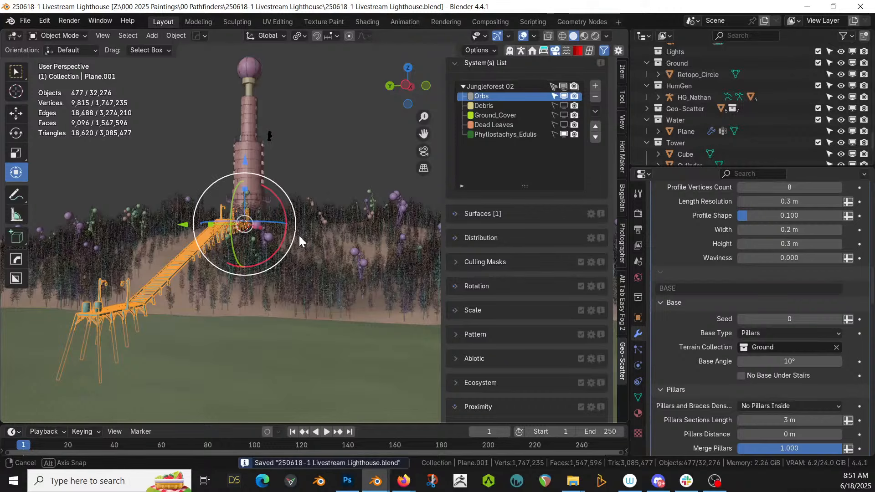
Switch to the 250617-1 Livestream Channel file and copy its GodRay Fog Noise object
middle_click_drag(299, 236, 299, 261)
scroll(300, 261, "down", 8)
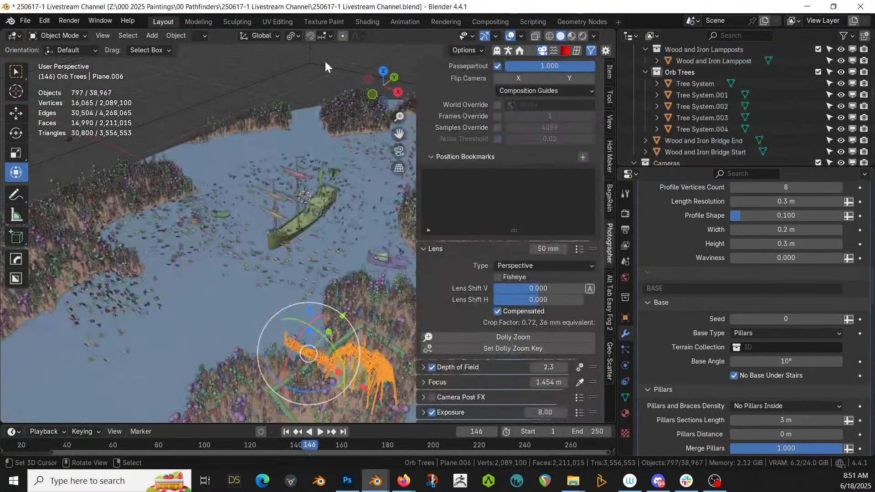
left_click(317, 61)
key("ctrl+c")
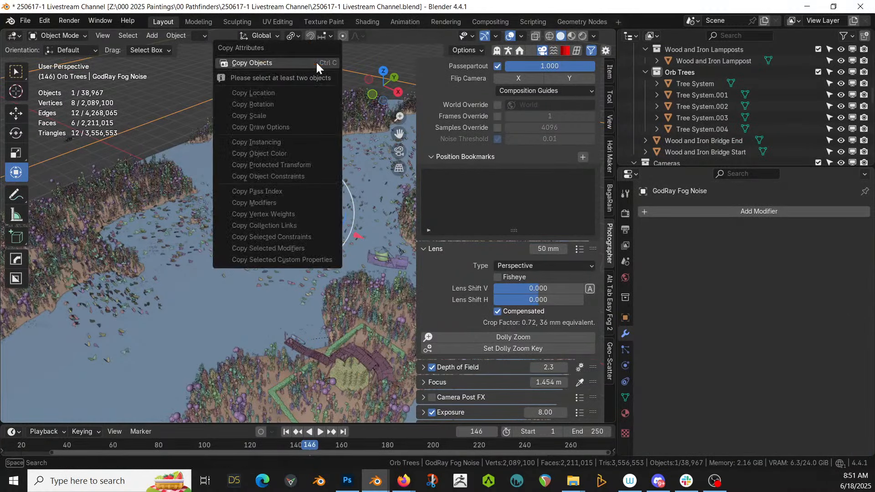
key("Escape")
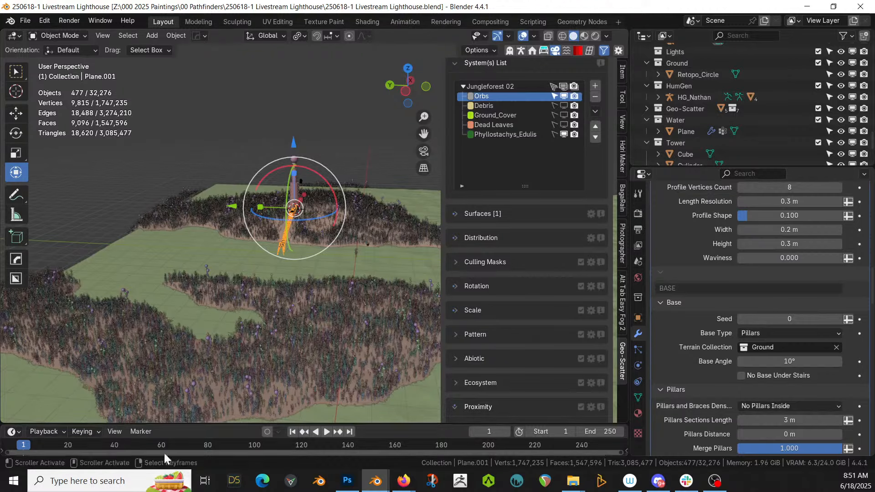
Paste the copied GodRay Fog Noise object into the lighthouse scene
scroll(254, 346, "down", 5)
middle_click_drag(278, 326, 186, 334, "shift")
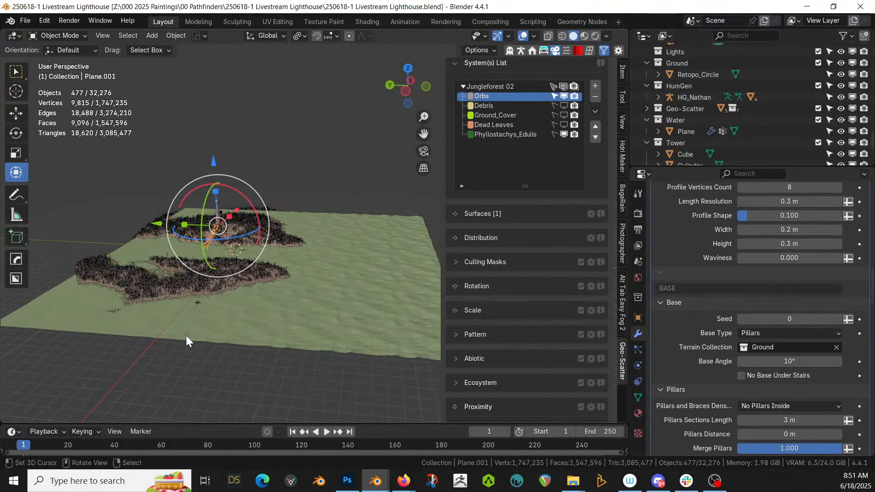
key("ctrl+z")
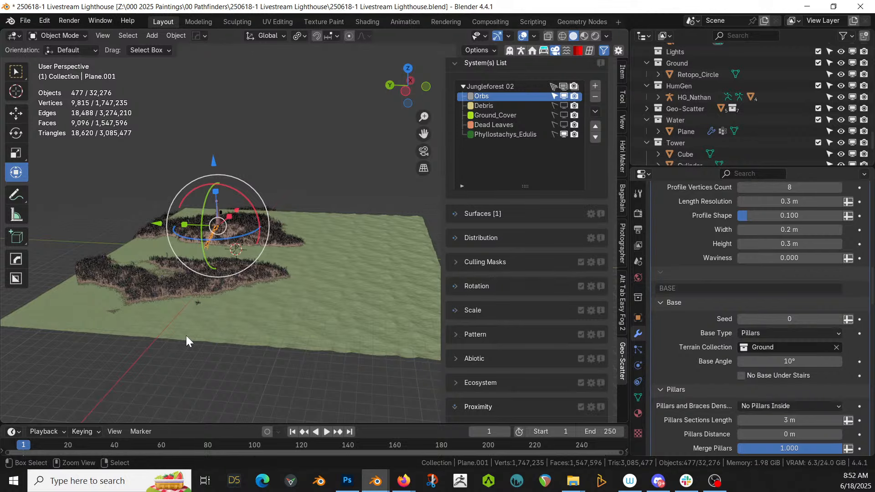
key("ctrl+v")
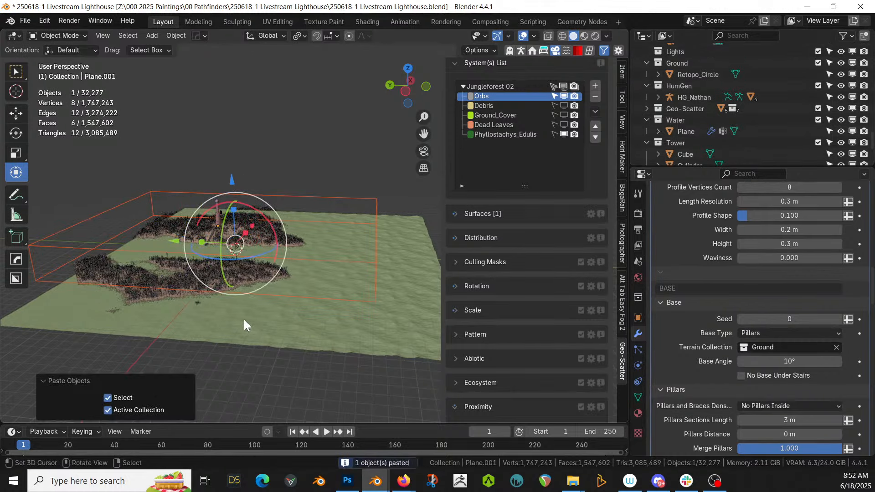
Scale the pasted fog box along X by about 1.72 so it spans the width of the water plane
key("KP_7")
scroll(329, 250, "down", 2)
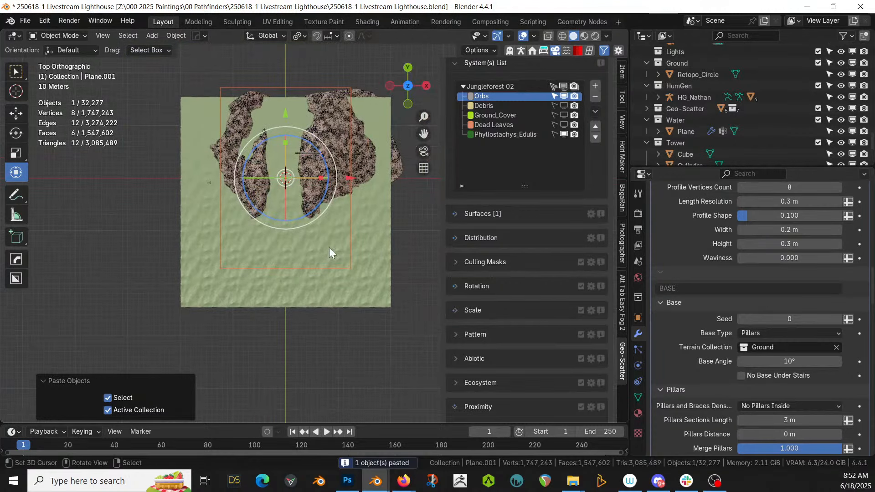
key("s")
key("x")
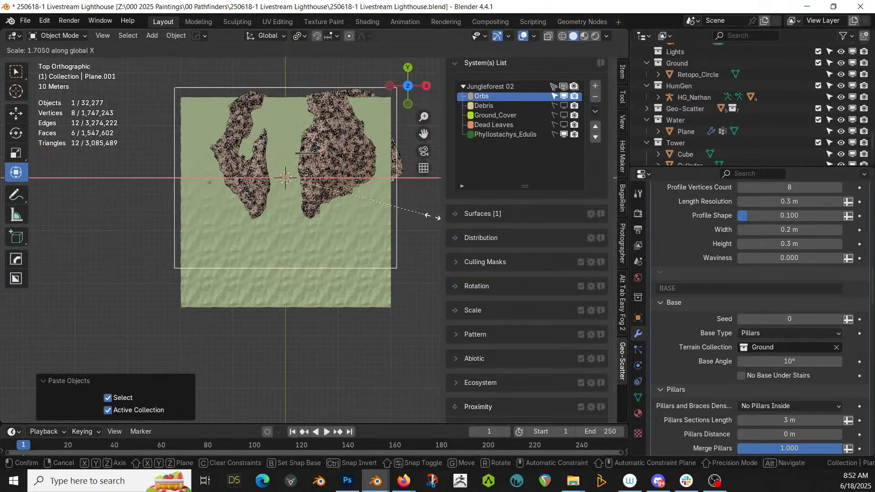
left_click(416, 241)
Extend the fog box over the rest of the water by moving its front side face about 83.4 m along negative Y
middle_click_drag(404, 239, 324, 132)
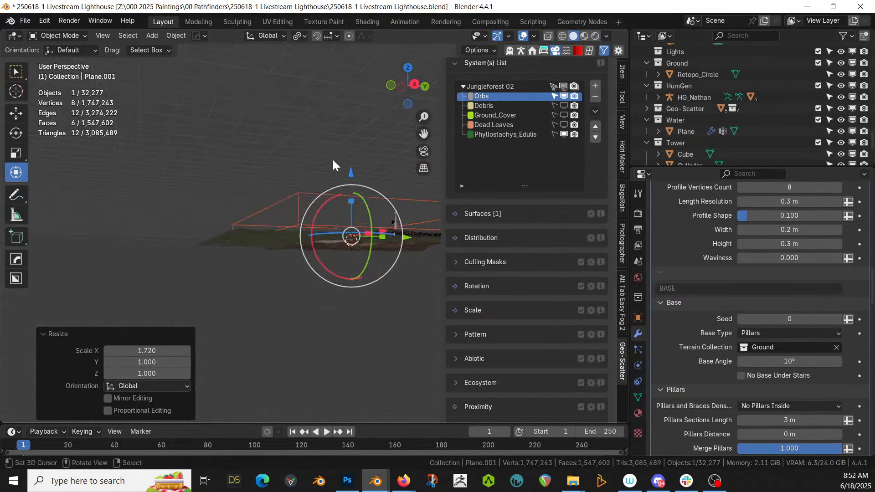
middle_click_drag(341, 192, 254, 229)
key("Tab")
key("3")
left_click(254, 228)
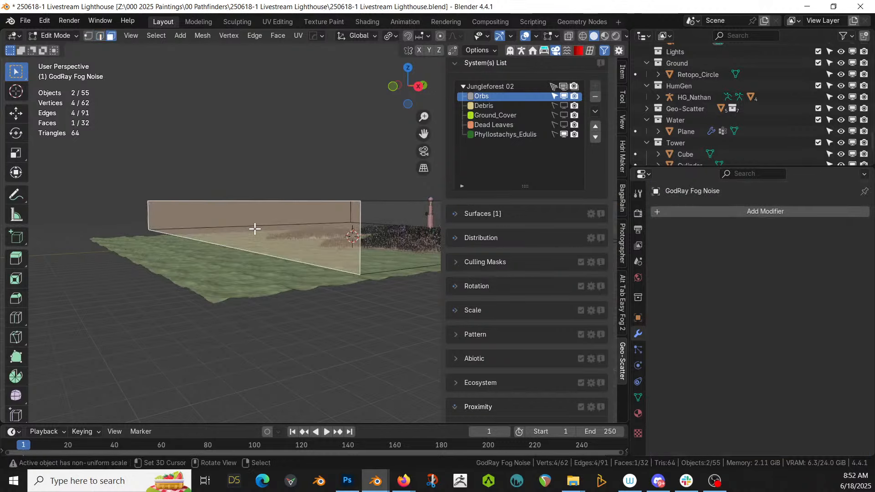
middle_click_drag(254, 248, 253, 248)
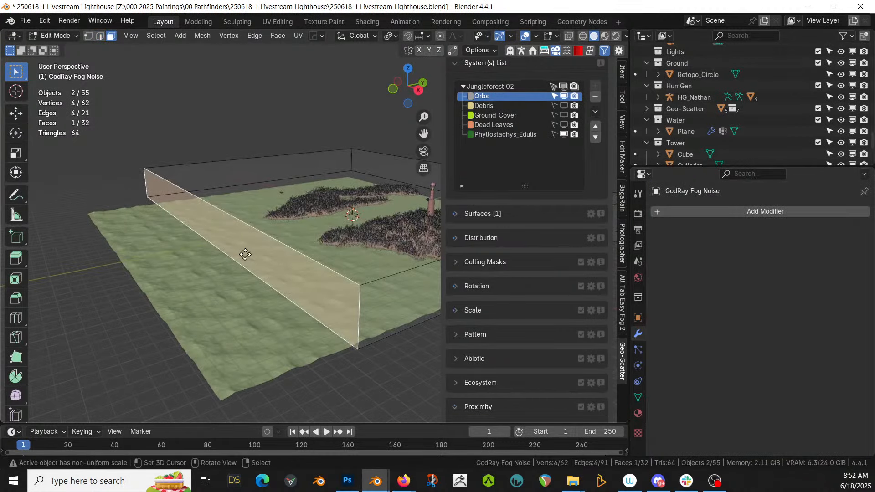
key("g")
key("y")
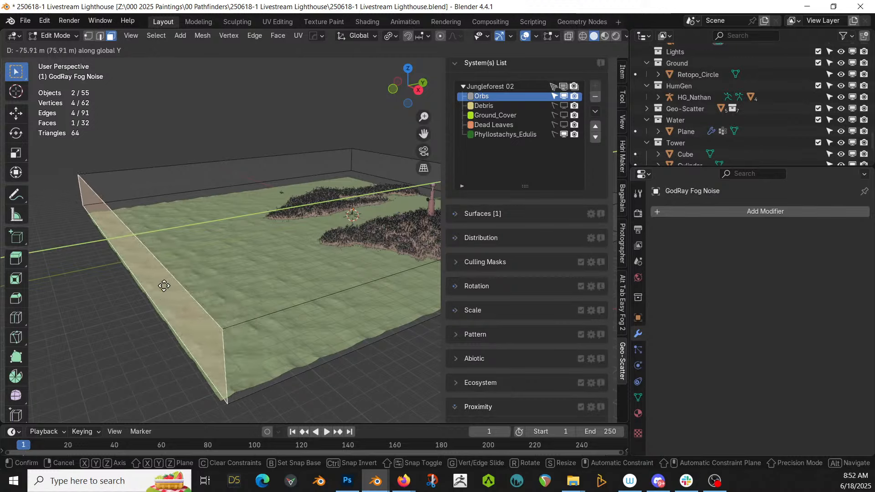
left_click(161, 287)
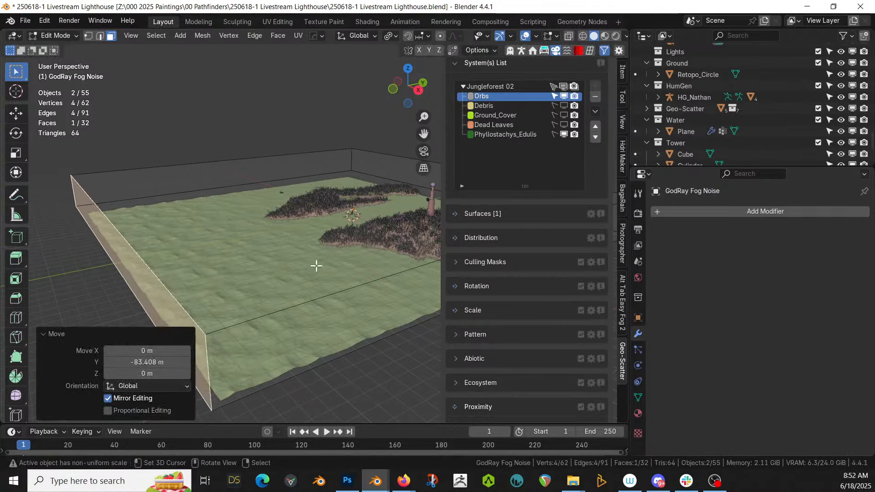
Lower the whole fog box about 5.5 m along Z so its base sits at the water level
middle_click_drag(316, 266, 332, 190)
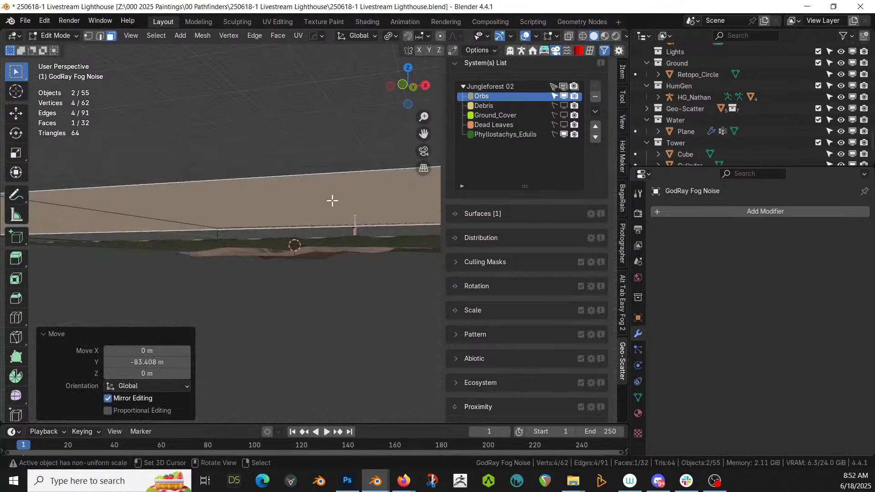
key("KP_1")
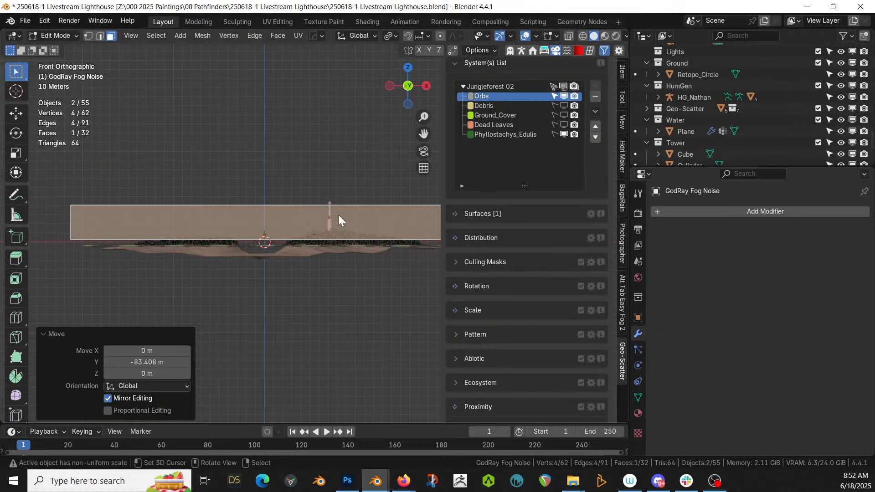
key("Tab")
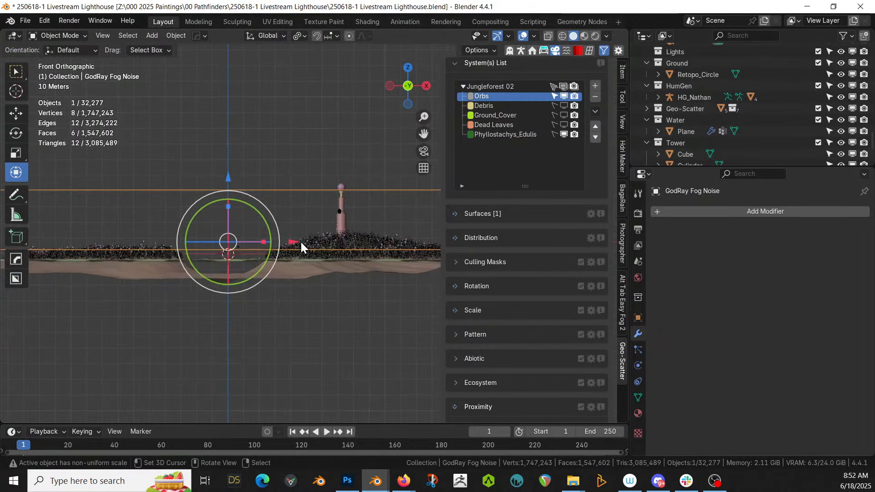
scroll(300, 244, "up", 3)
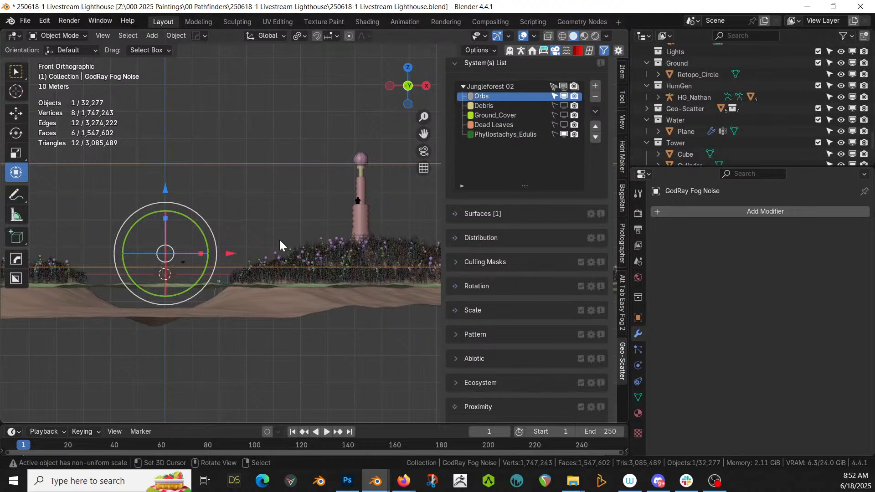
key("g")
key("z")
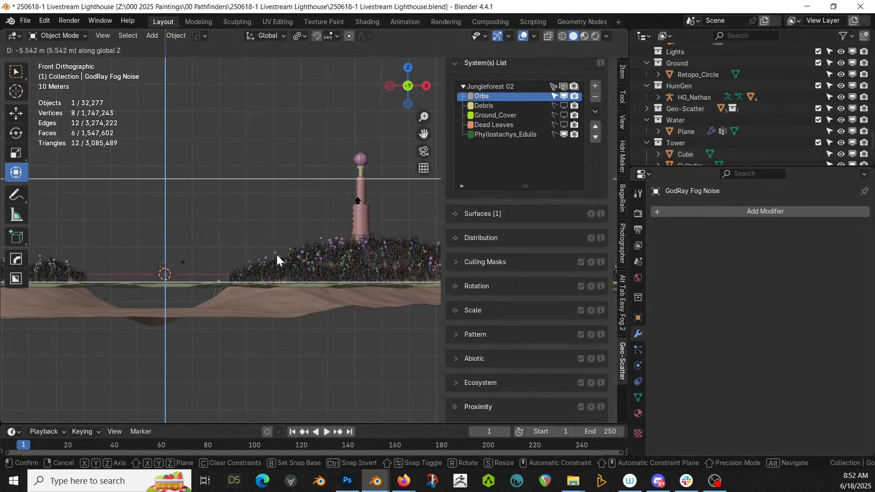
left_click(277, 257)
Raise the fog box's top face about 21 m along Z so it clears the lighthouse
middle_click_drag(283, 233, 297, 246)
key("Tab")
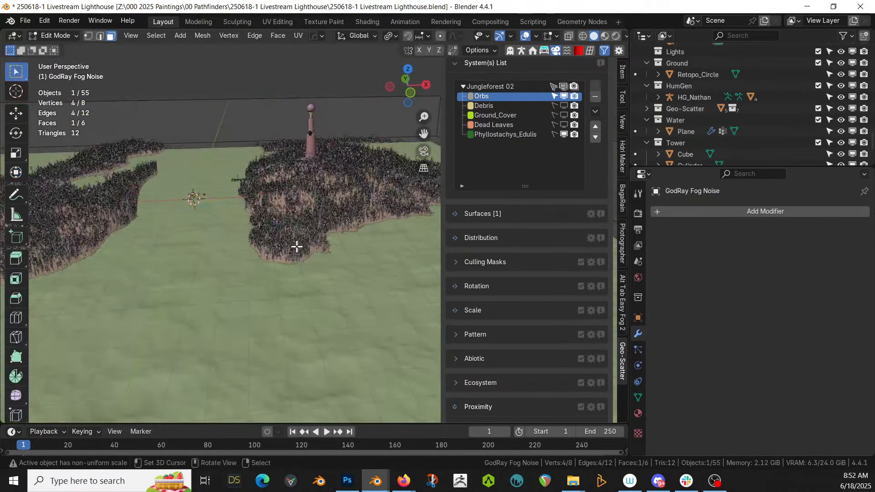
scroll(297, 246, "down", 6)
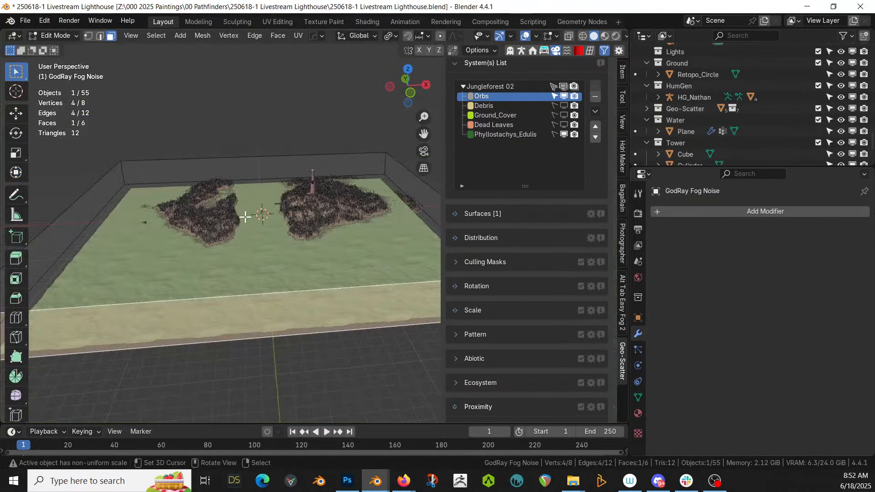
key("KP_1")
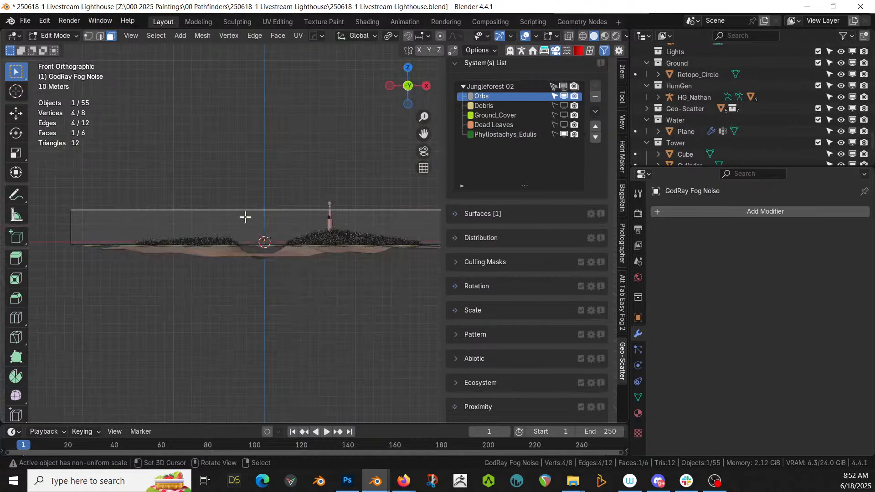
key("g")
key("z")
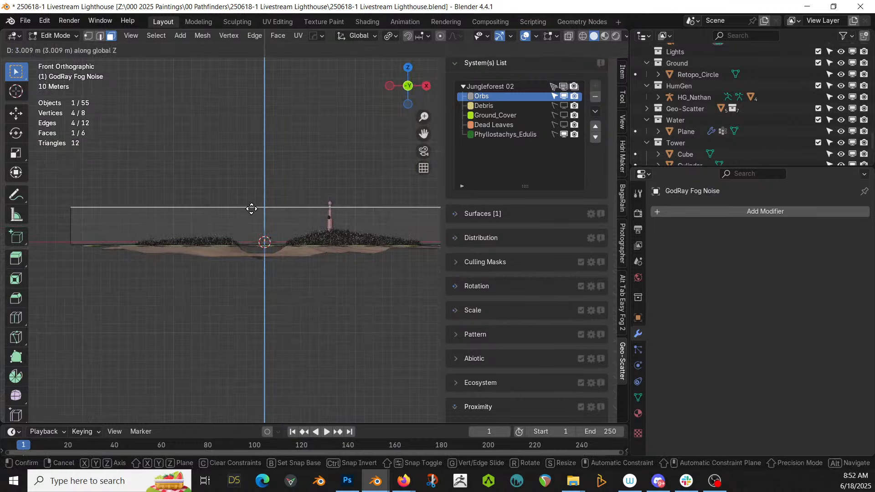
left_click(256, 199)
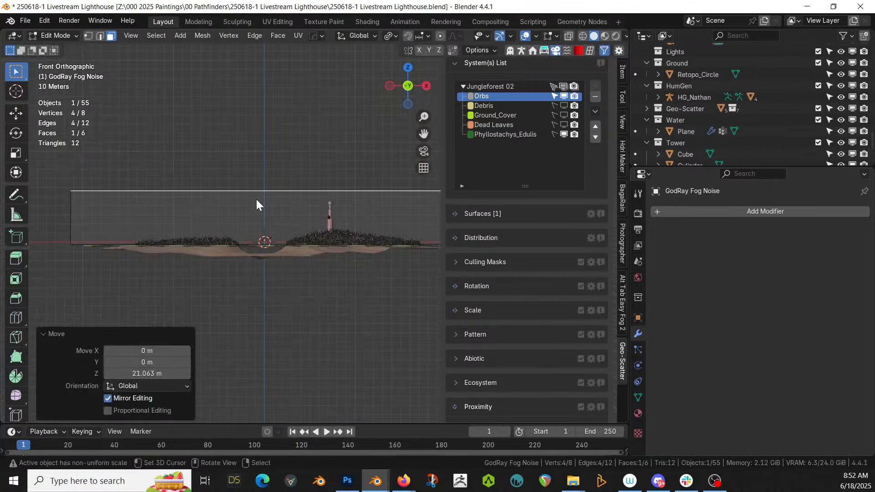
key("Tab")
middle_click_drag(321, 233, 321, 234)
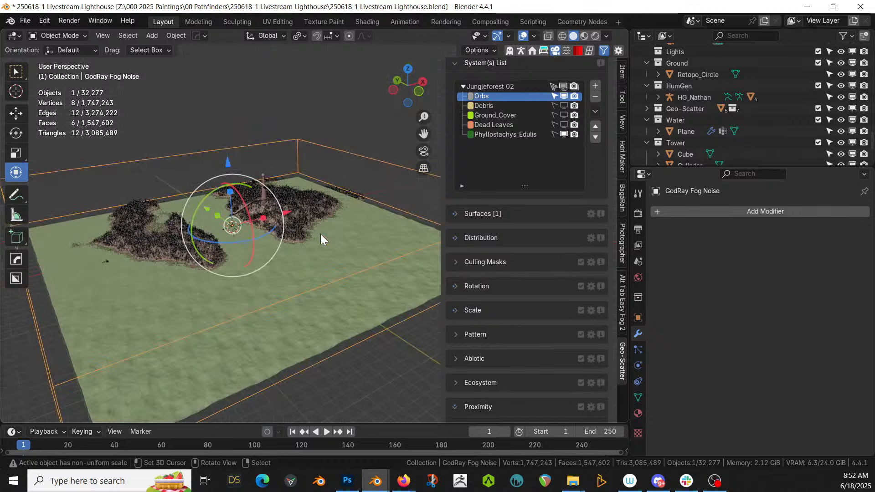
Add a Solidify modifier to the water plane with a thickness of about -0.32 m
left_click(289, 357)
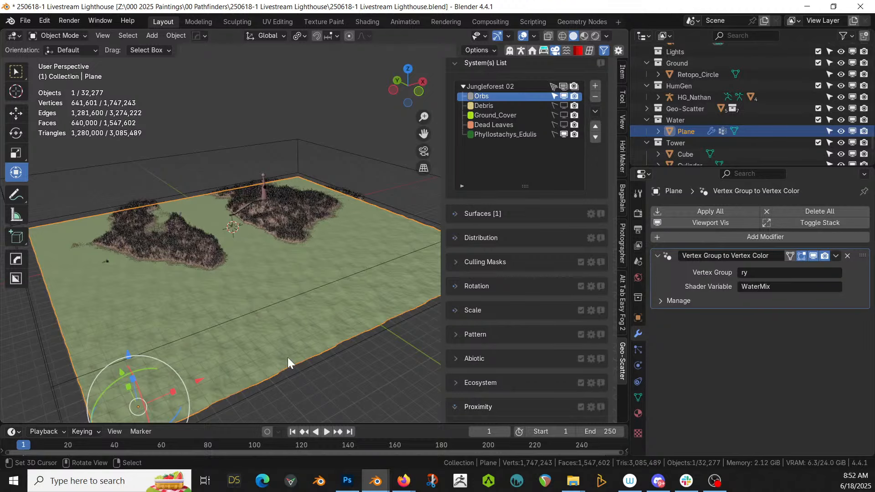
middle_click_drag(293, 337, 291, 313)
scroll(291, 313, "up", 3)
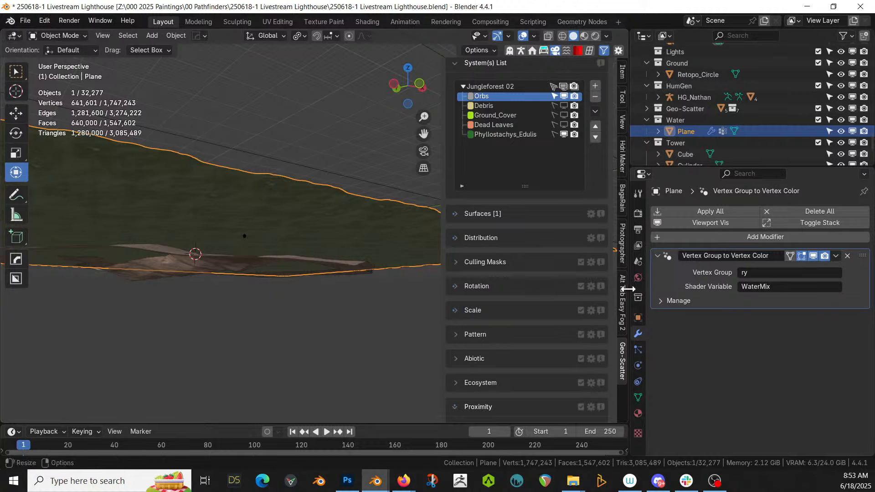
key("KP_1")
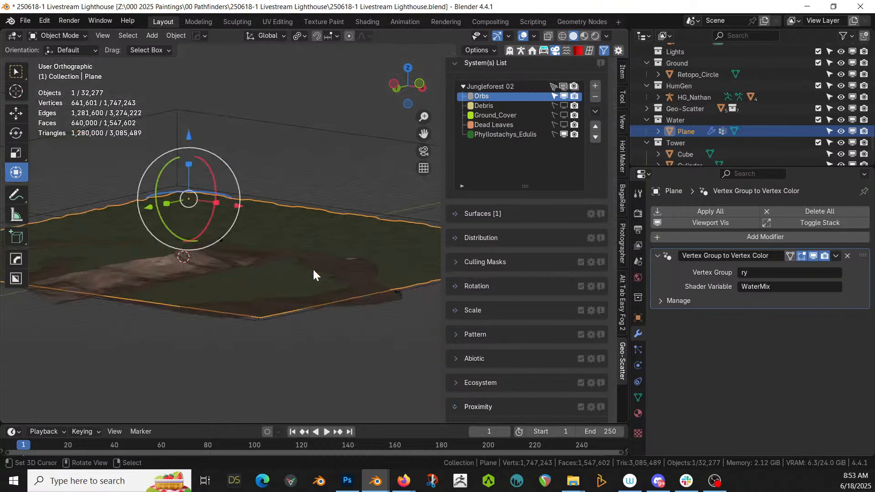
key("q")
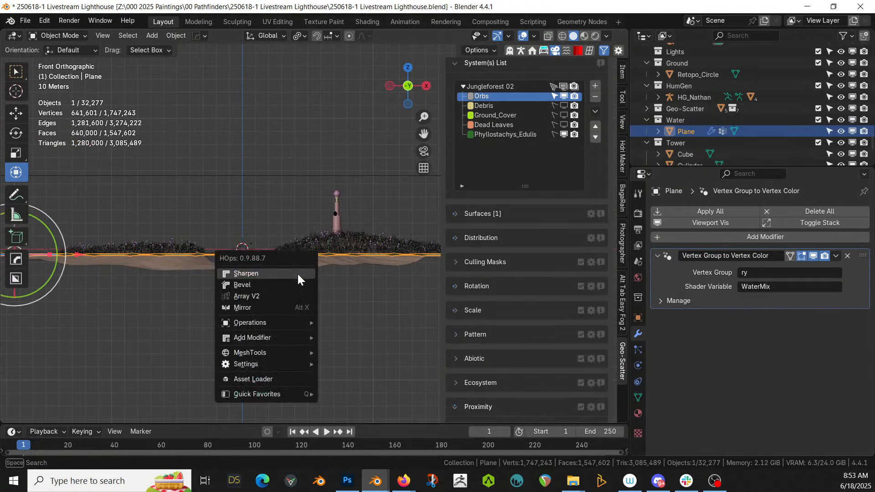
mouse_move(283, 340)
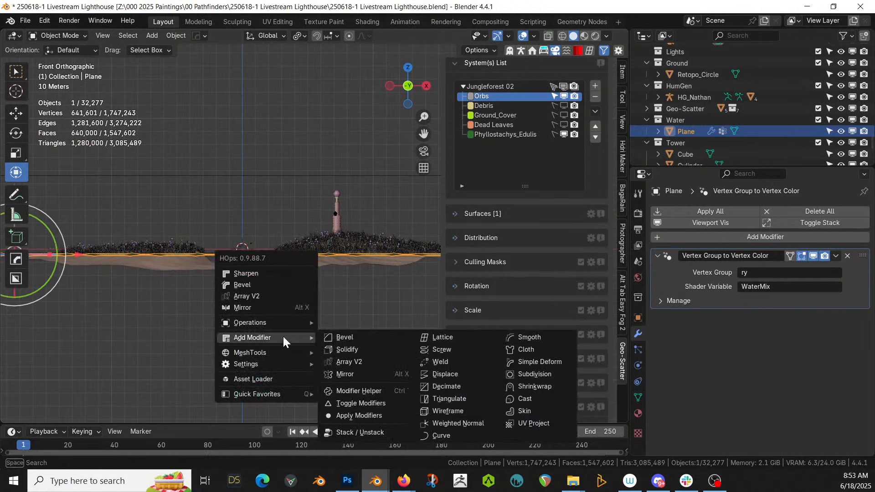
left_click(358, 349)
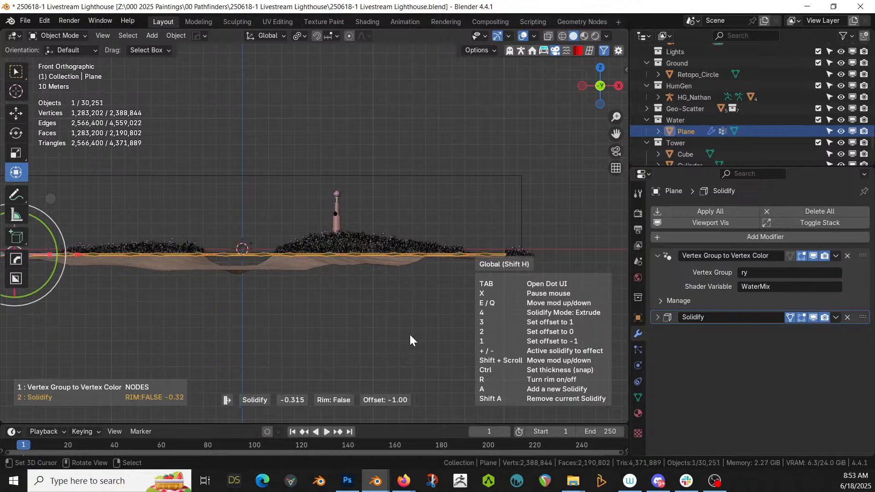
left_click(410, 336)
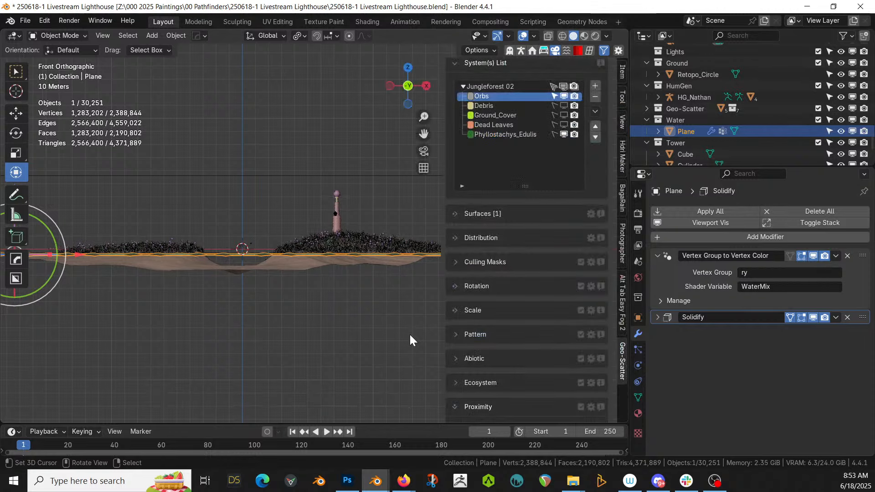
Try Solidify thicknesses of -10 m and 10 m on the water plane
left_click(656, 318)
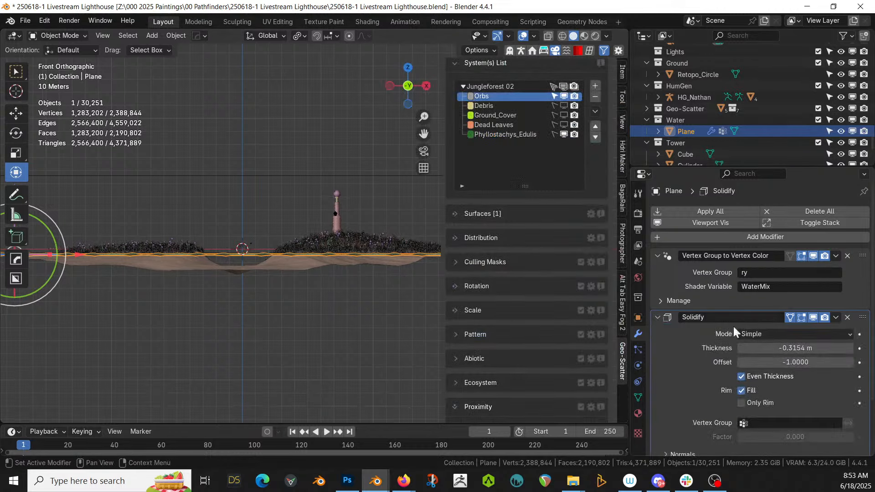
left_click(800, 346)
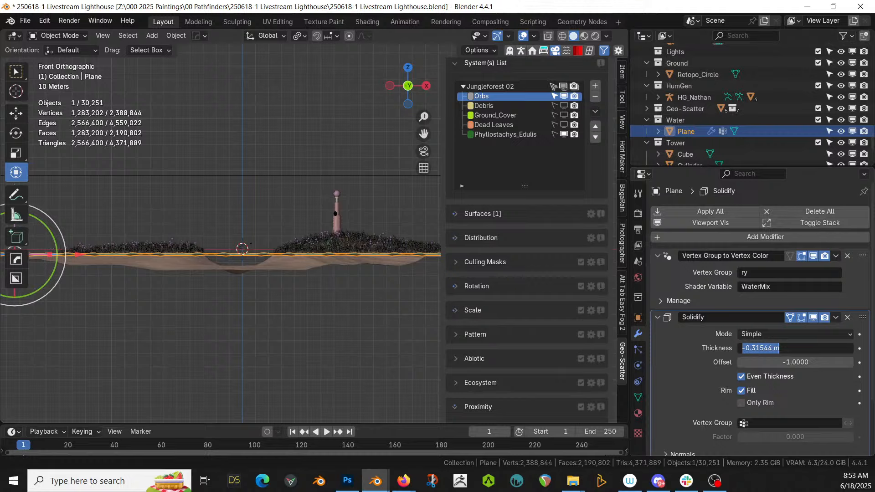
type("-10")
key("Return")
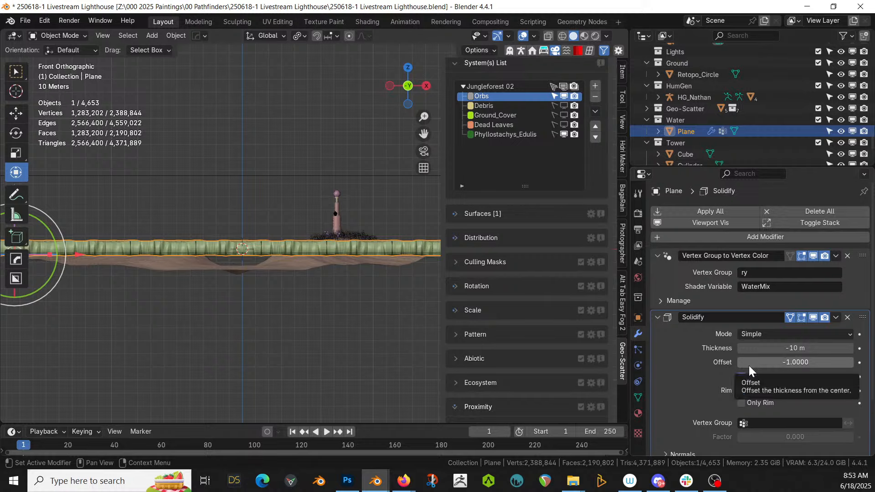
left_click(795, 348)
type("10")
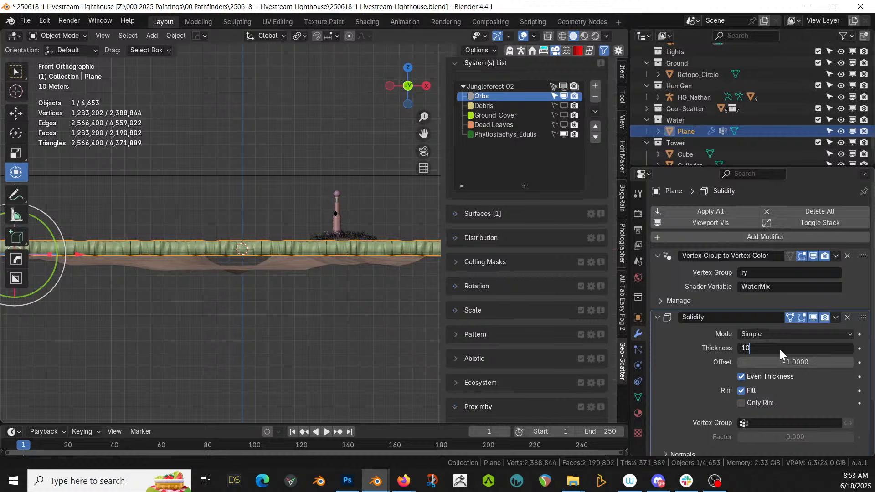
key("Return")
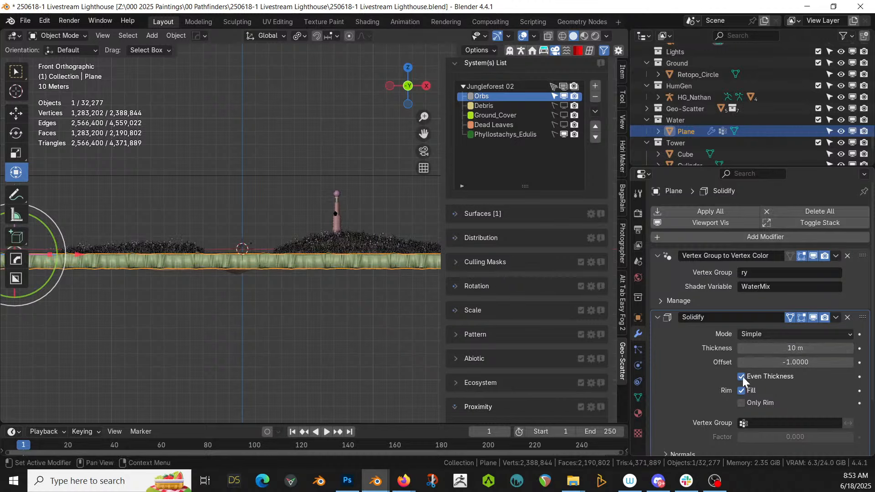
Turn off Even Thickness in the water plane's Solidify modifier and set the thickness to 15 m
left_click(741, 376)
left_click(773, 345)
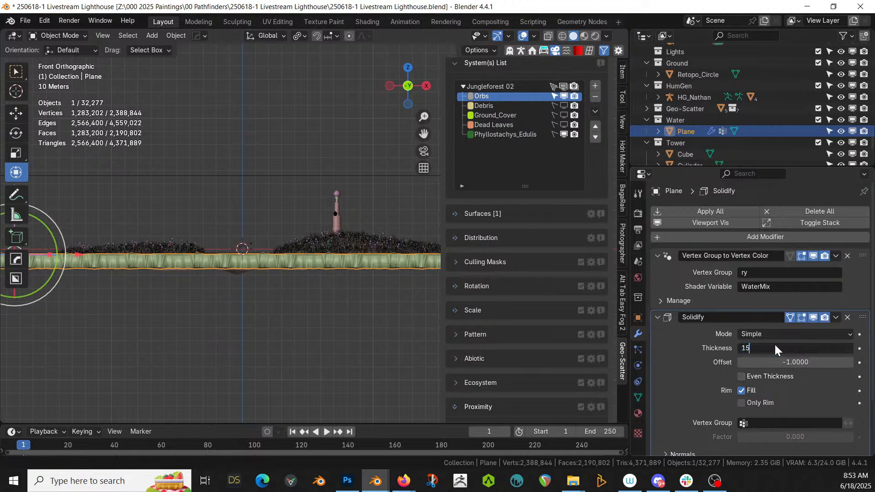
key("Return")
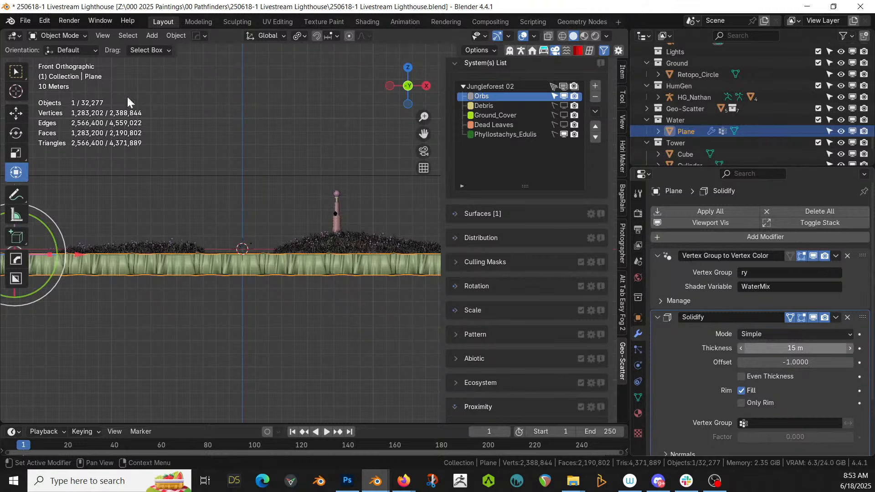
Switch the viewport to rendered shading and return the water plane to Object Mode to inspect the thickened water
middle_click_drag(219, 209, 256, 223)
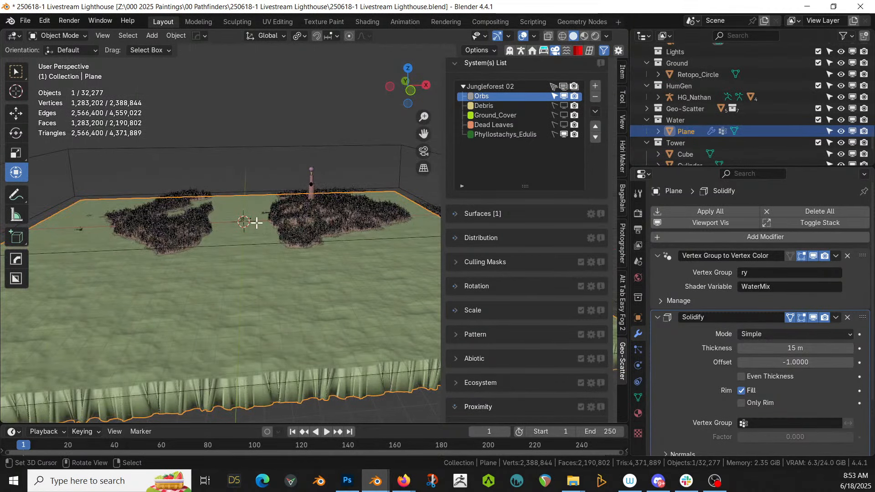
key("Tab")
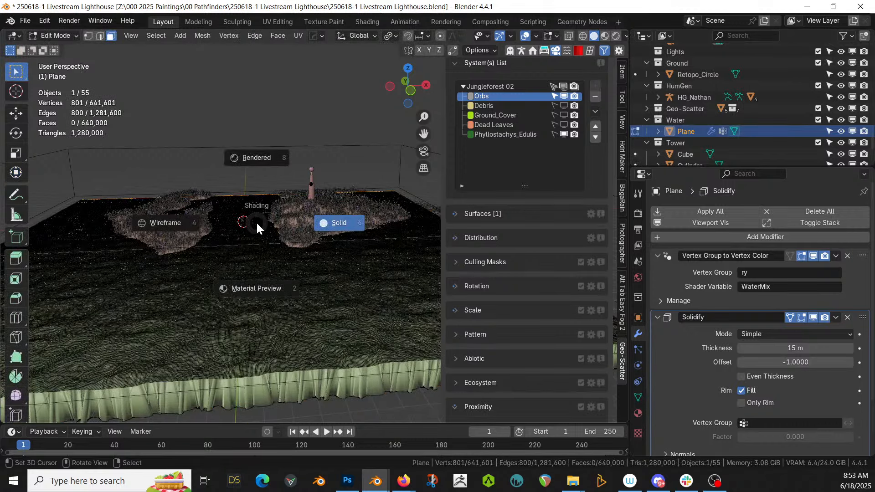
key("8")
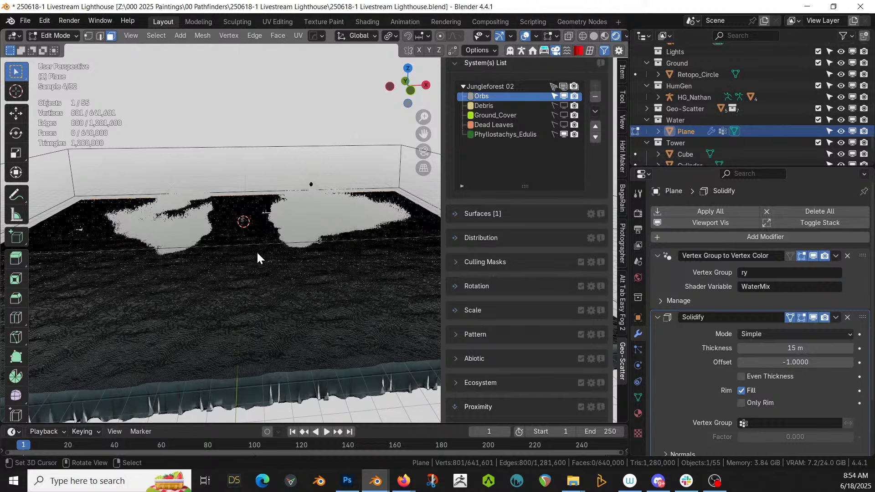
key("Tab")
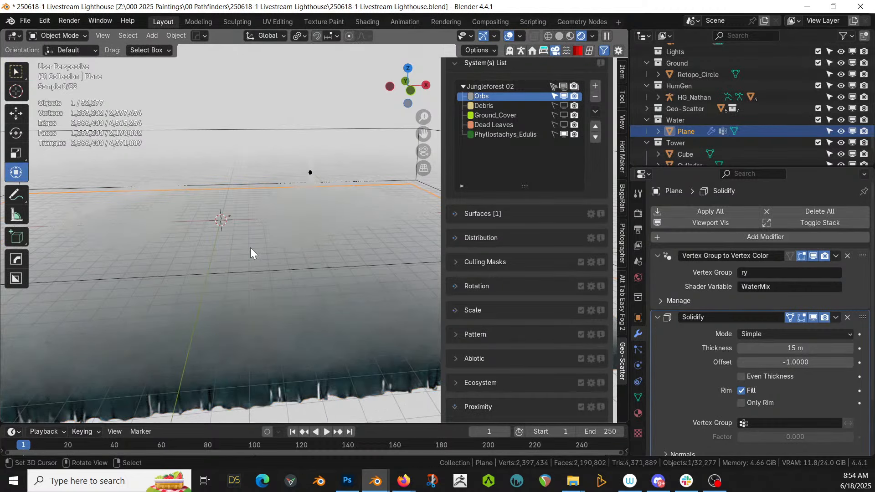
scroll(250, 247, "up", 3)
scroll(717, 111, "down", 2)
scroll(717, 111, "up", 2)
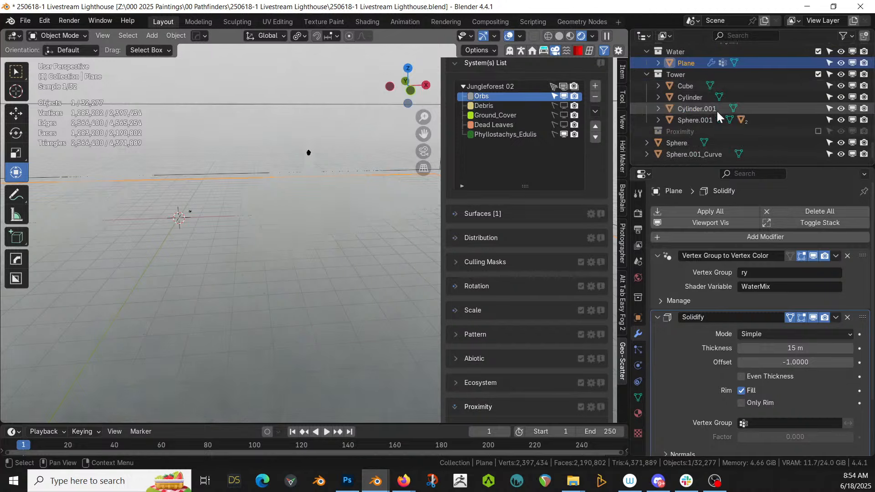
Move the GodRay Fog Noise box into a new collection named Fog
scroll(782, 140, "up", 1)
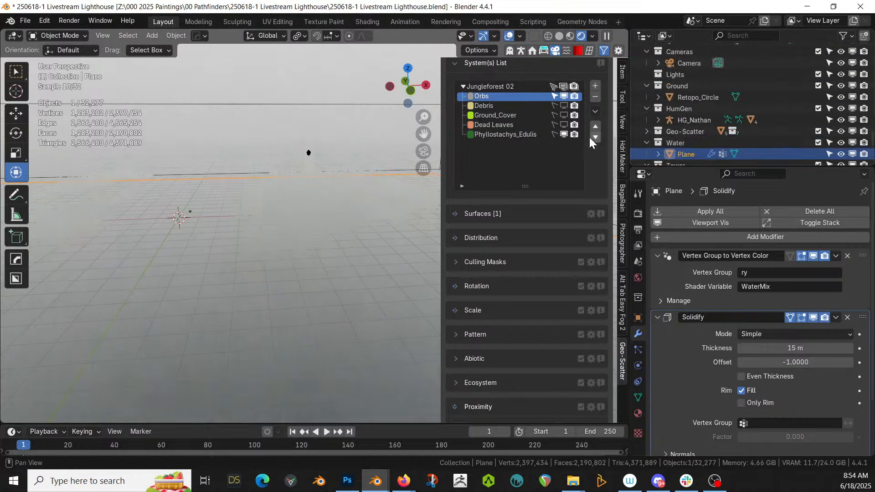
left_click(323, 110)
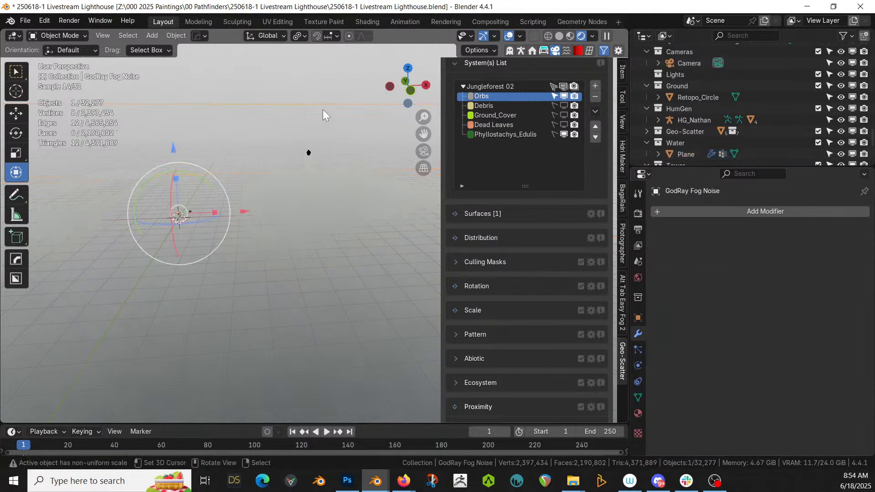
key("KP_Decimal")
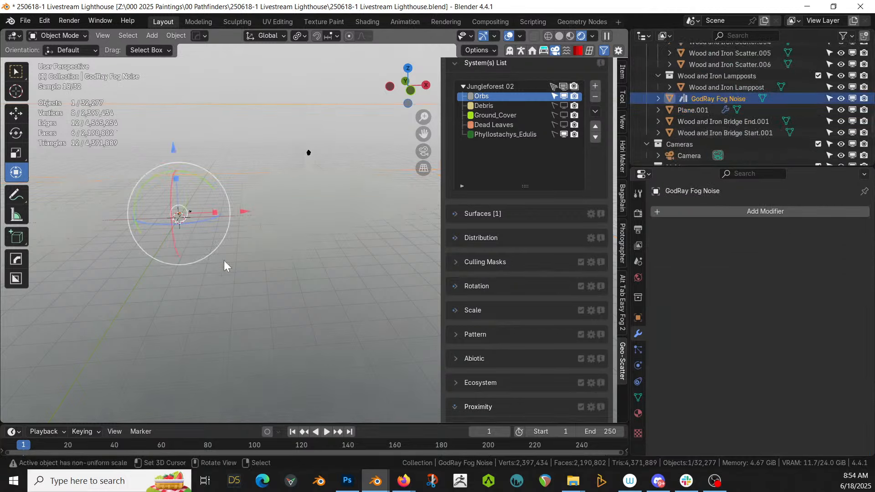
key("m")
left_click(204, 260)
type("F")
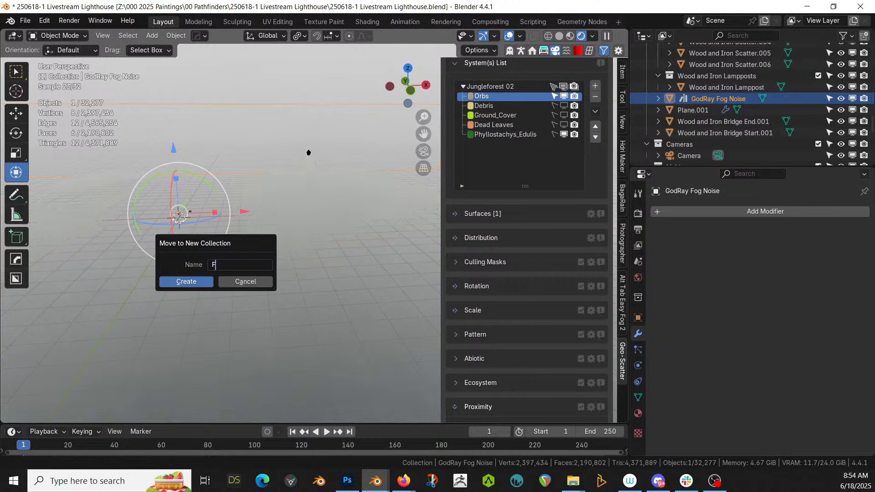
type("og")
key("Return")
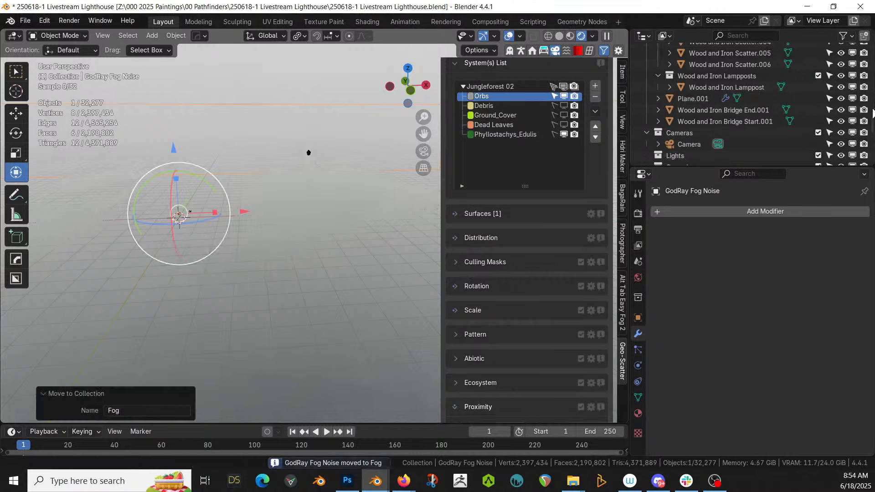
Exclude the Fog collection from the view layer and inspect the water channel between the islands
scroll(774, 128, "down", 3)
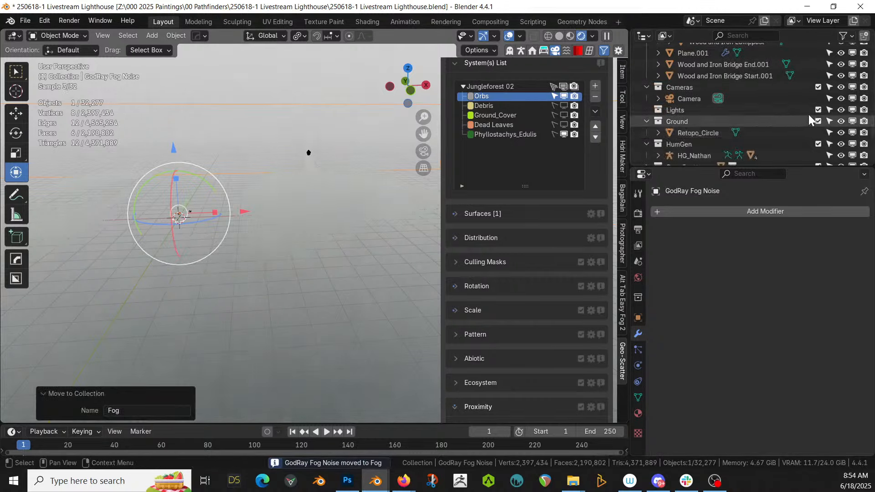
scroll(812, 128, "down", 6)
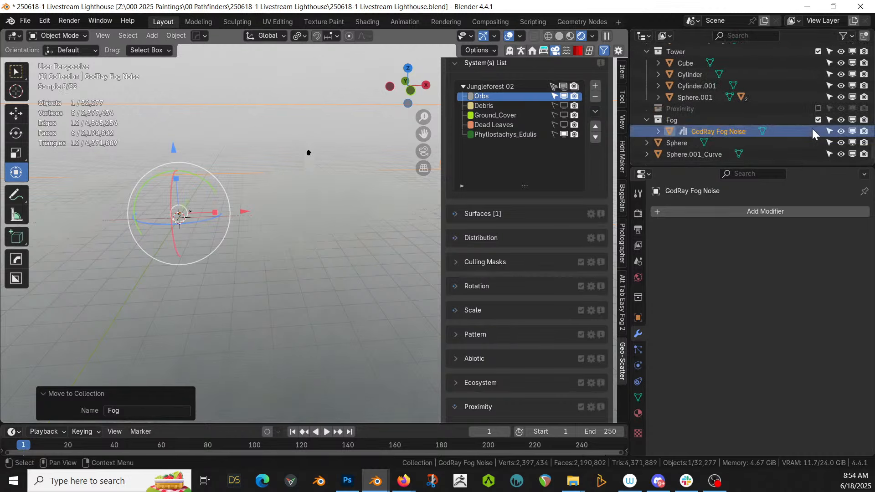
left_click(818, 119)
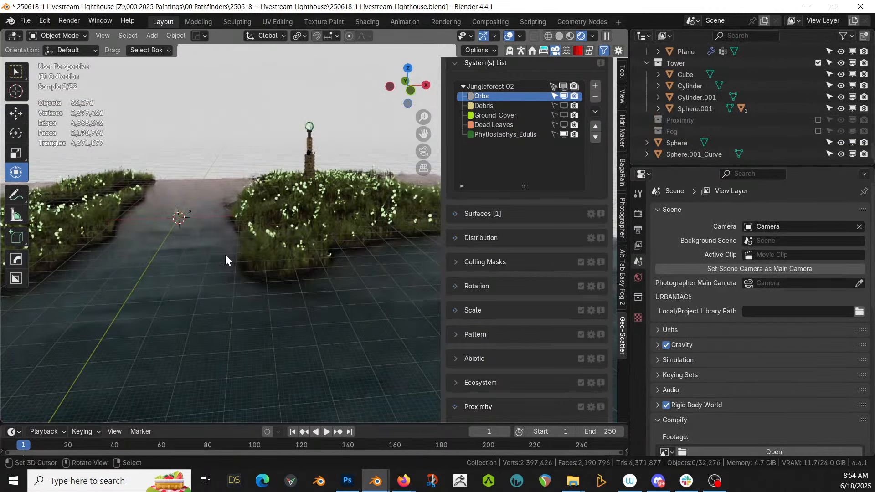
middle_click_drag(225, 255, 1, 274)
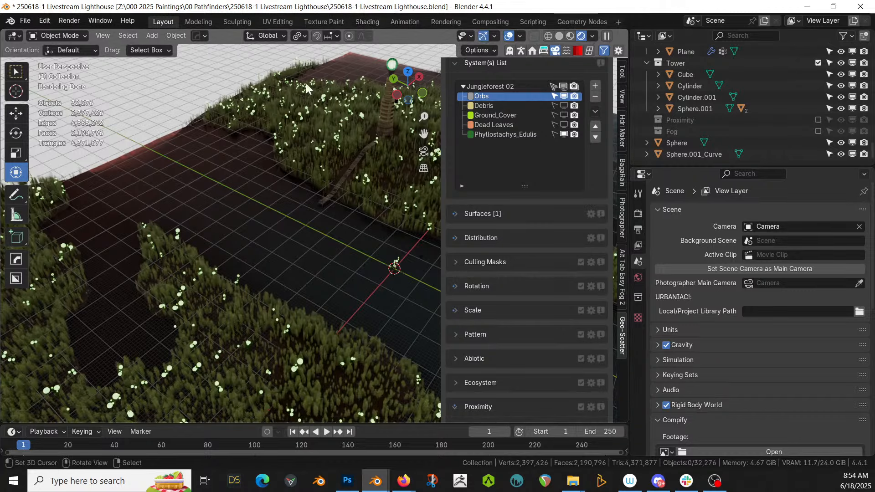
Select the water plane, open the Shading workspace and enlarge the Outliner to list more collections
left_click(171, 178)
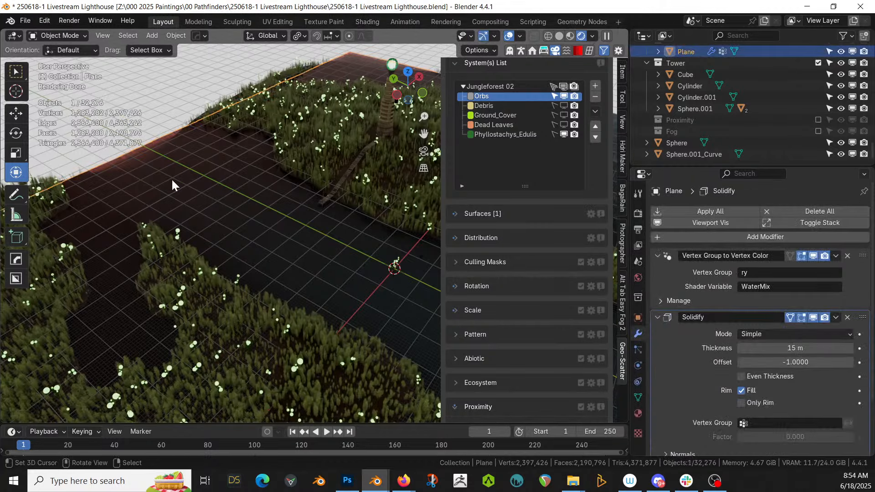
left_click(375, 23)
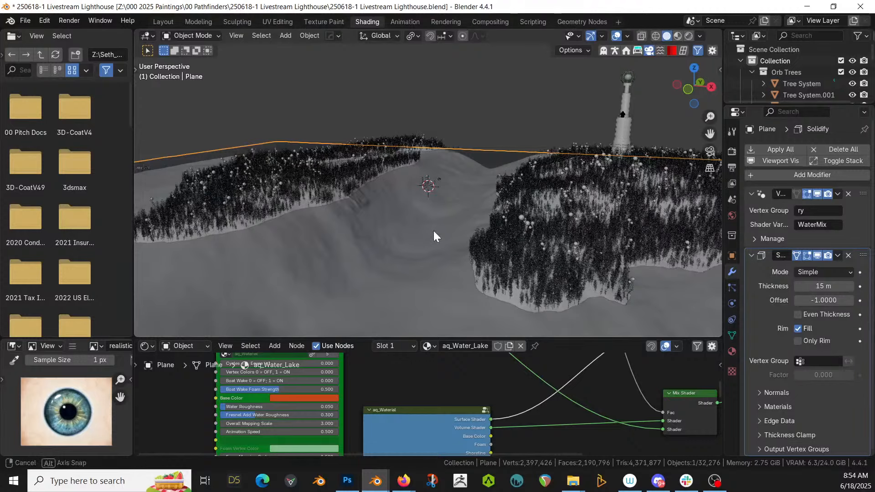
middle_click_drag(434, 230, 756, 100)
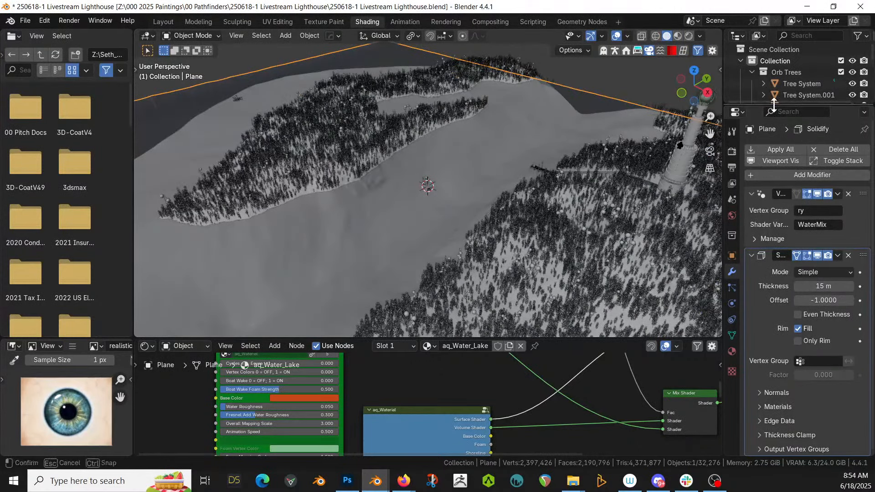
left_click_drag(773, 102, 775, 332)
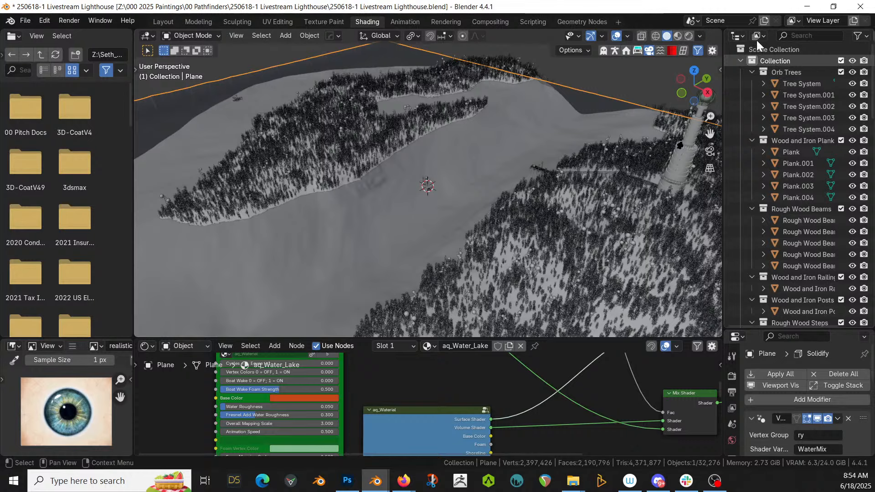
Exclude Collection and Geo-Scatter from the view layer and set the viewport to rendered shading
key("e")
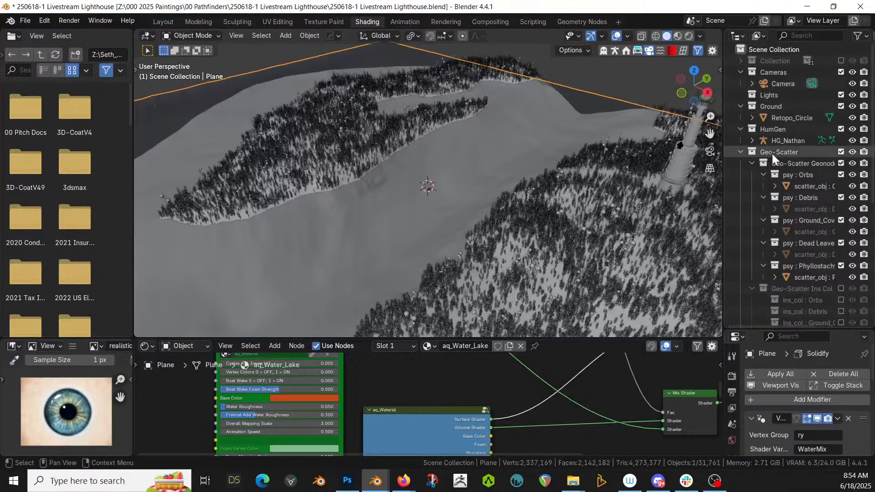
left_click(841, 152)
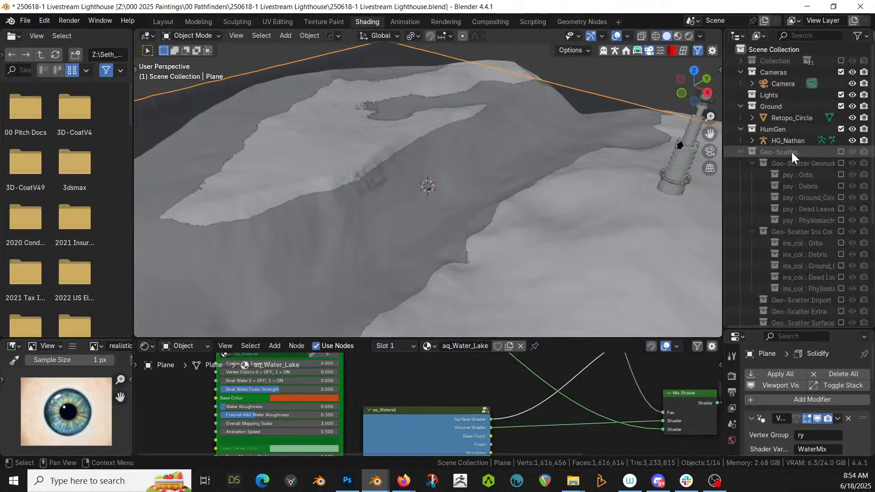
left_click(742, 151)
middle_click_drag(423, 189, 424, 189)
key("z")
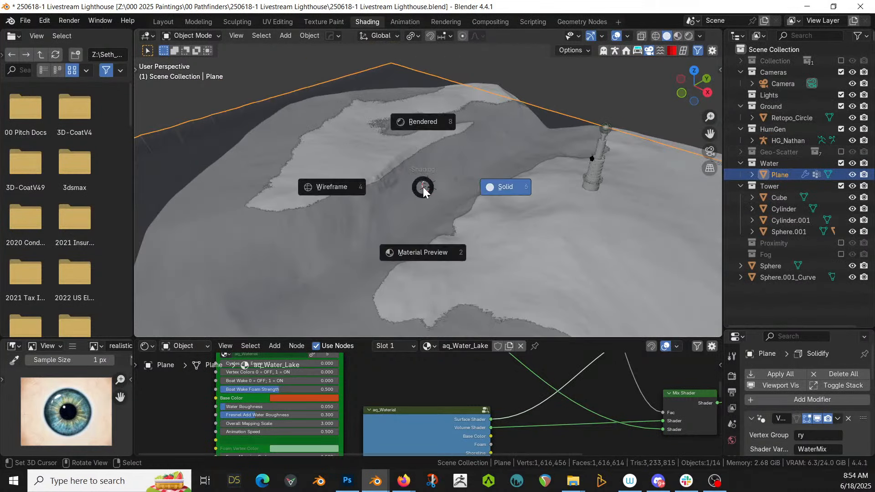
key("8")
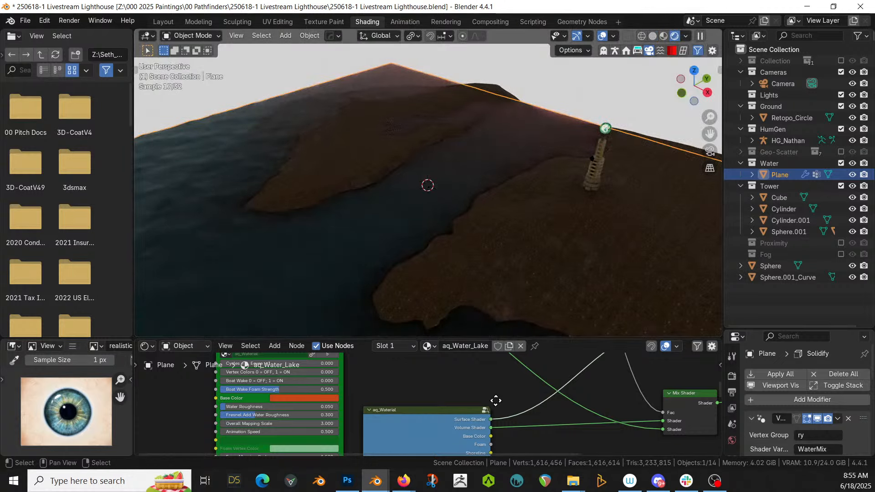
Preview the water material's WaterMix Color Ramp and set its black stop to 0.287 and white stop to 0.691
middle_click_drag(495, 401, 459, 446)
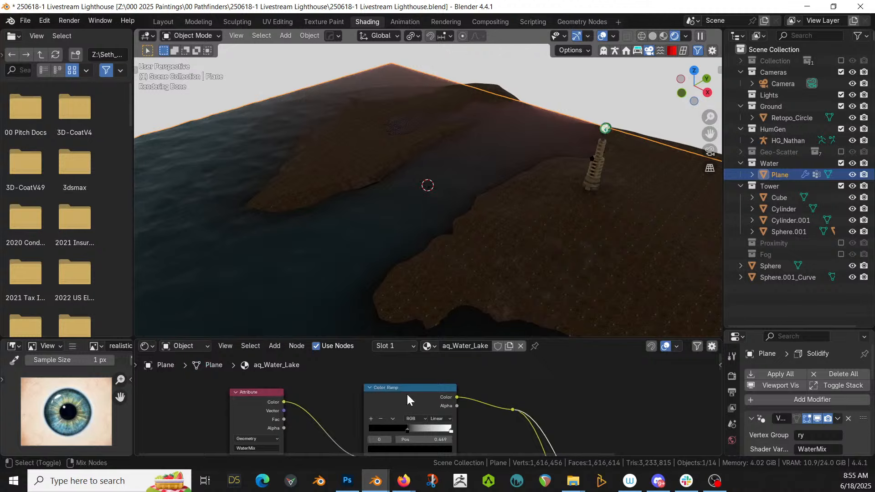
left_click(406, 387, "ctrl+shift")
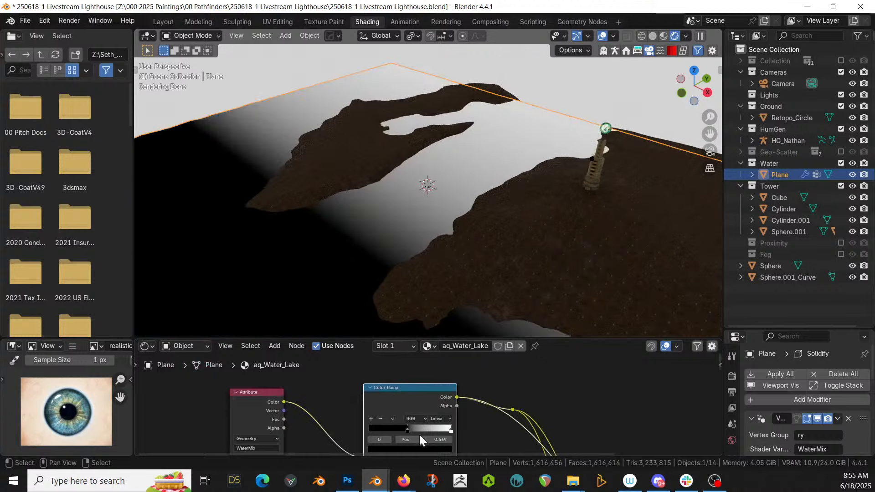
left_click_drag(405, 429, 393, 430)
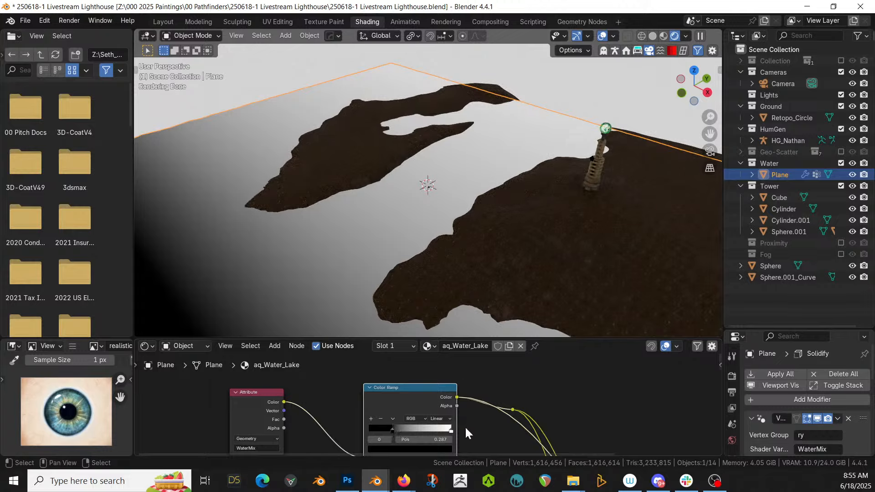
left_click_drag(450, 430, 423, 430)
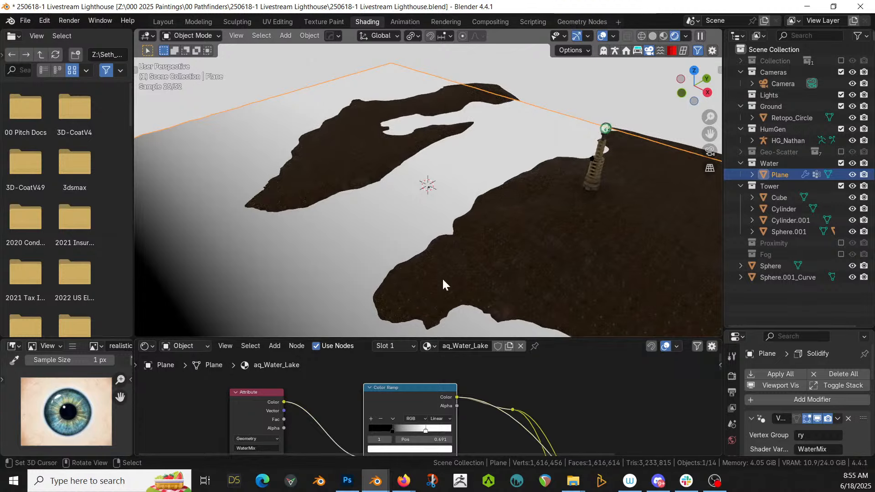
Route the surface Mix Shader back into the Material Output and inspect the shaded water from the other side
middle_click_drag(535, 366, 418, 420)
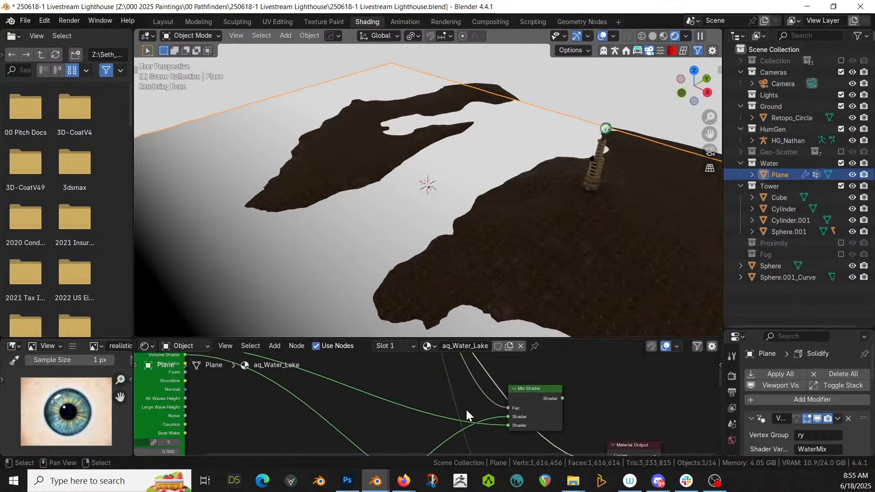
left_click(532, 390, "ctrl+shift")
middle_click_drag(572, 387, 525, 448)
middle_click_drag(505, 293, 605, 267)
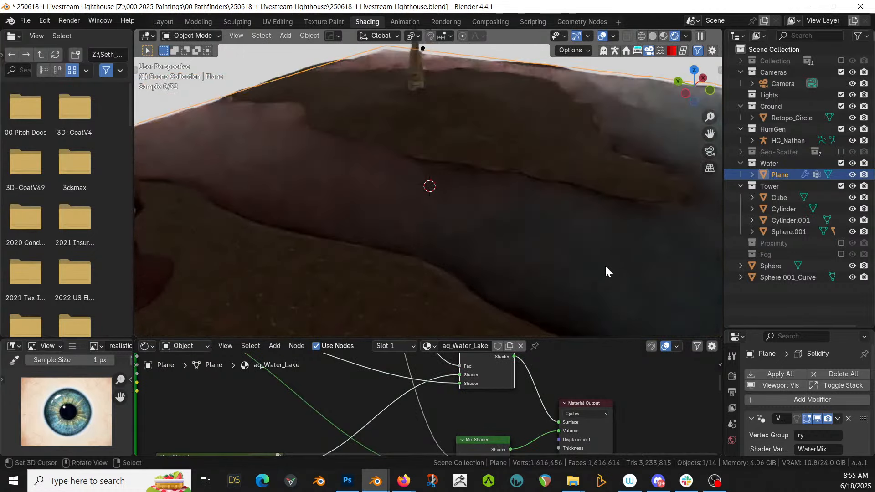
Change the orange Base Color of the green water material node to a pale tan
middle_click_drag(459, 407, 719, 369)
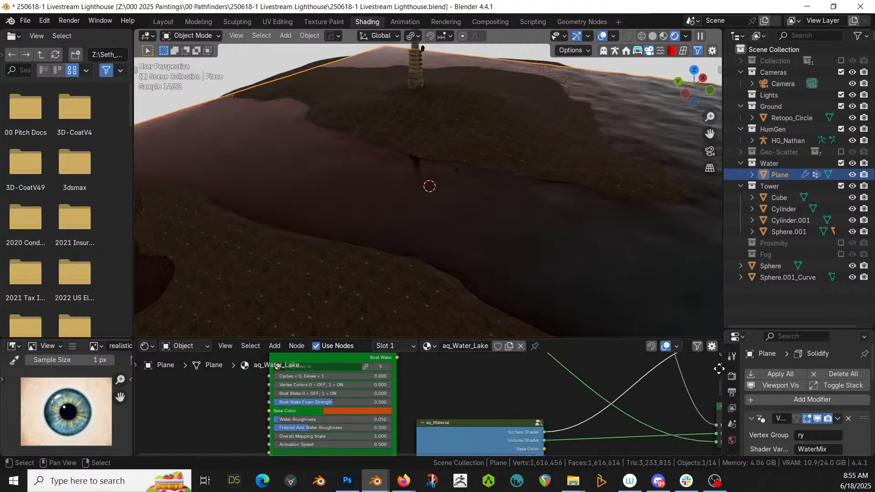
left_click(374, 410)
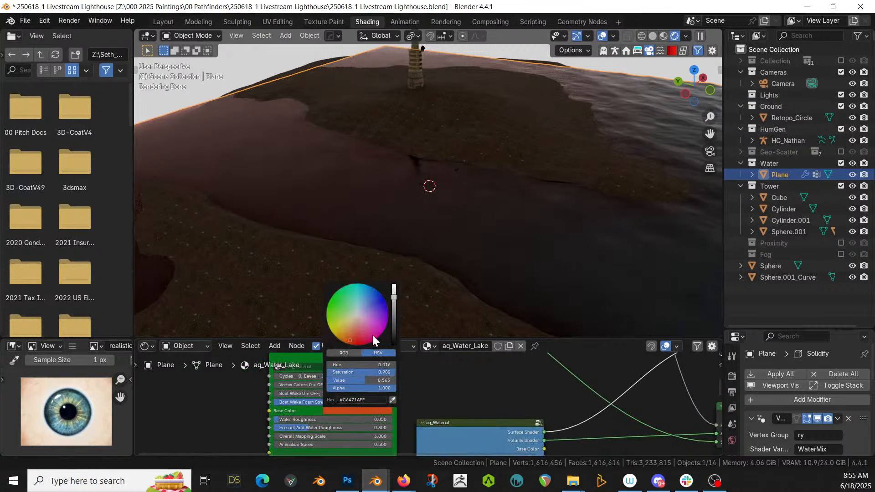
left_click_drag(362, 318, 351, 321)
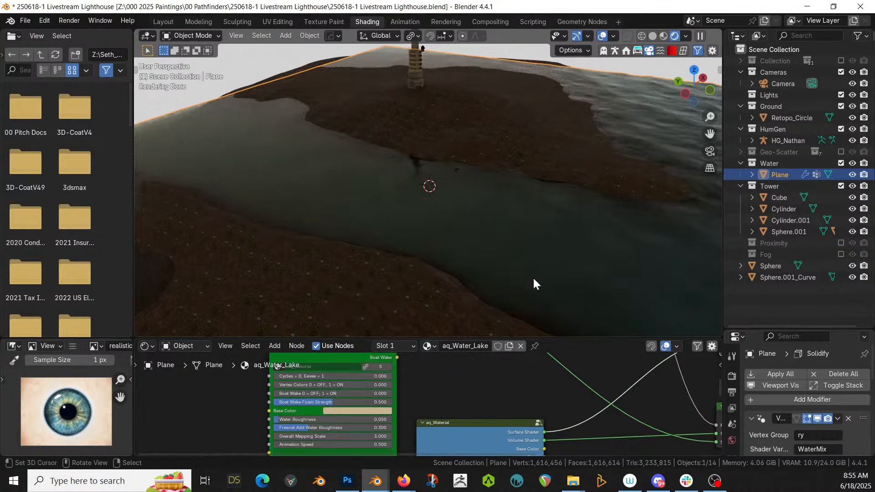
Set the WaterMix Color Ramp's black stop to 0.058 and view the blend across the whole water plane
middle_click_drag(516, 381, 457, 396)
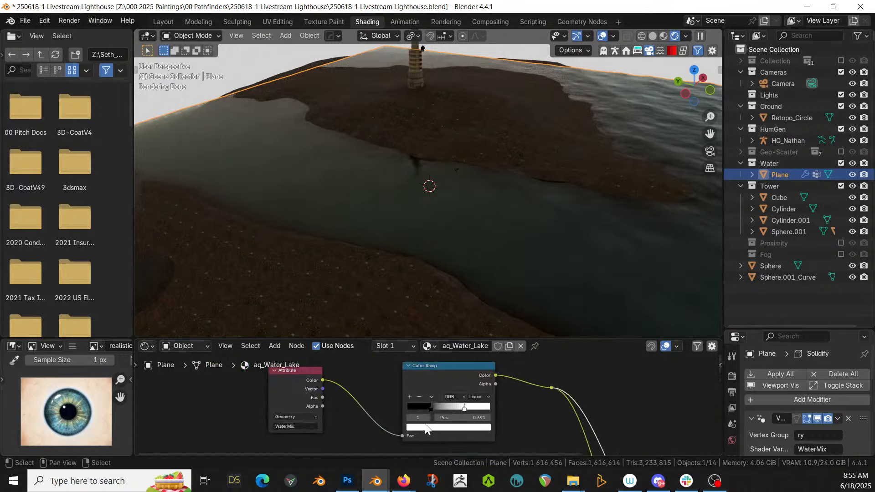
left_click(430, 406)
left_click_drag(425, 409, 411, 408)
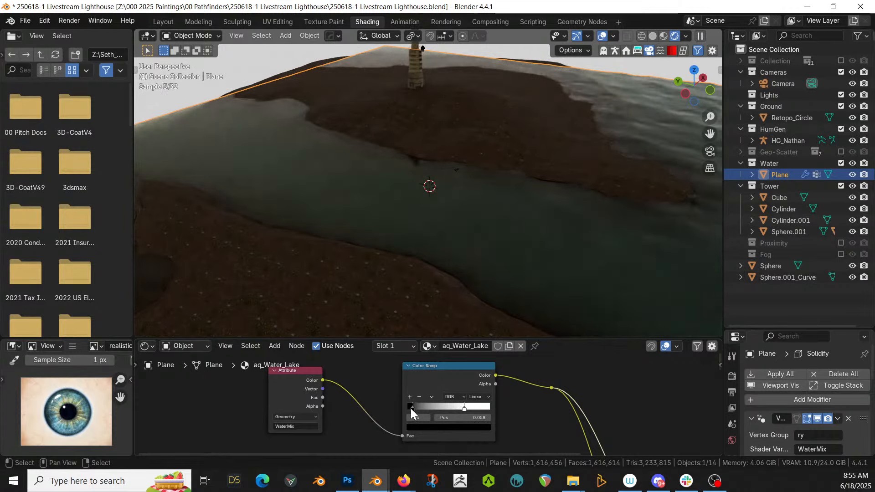
key("KP_Decimal")
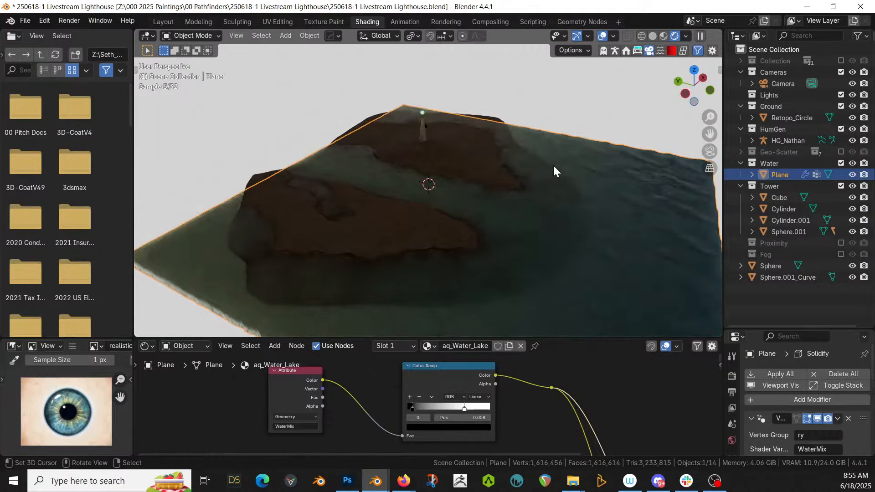
middle_click_drag(552, 172, 582, 176)
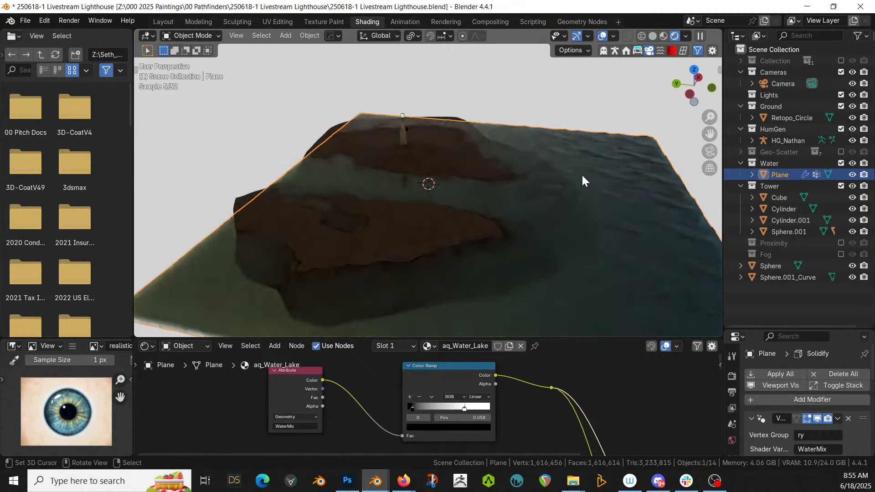
Set the WaterMix Color Ramp's black stop to 0.000 and its white stop to 0.375
scroll(577, 198, "down", 4)
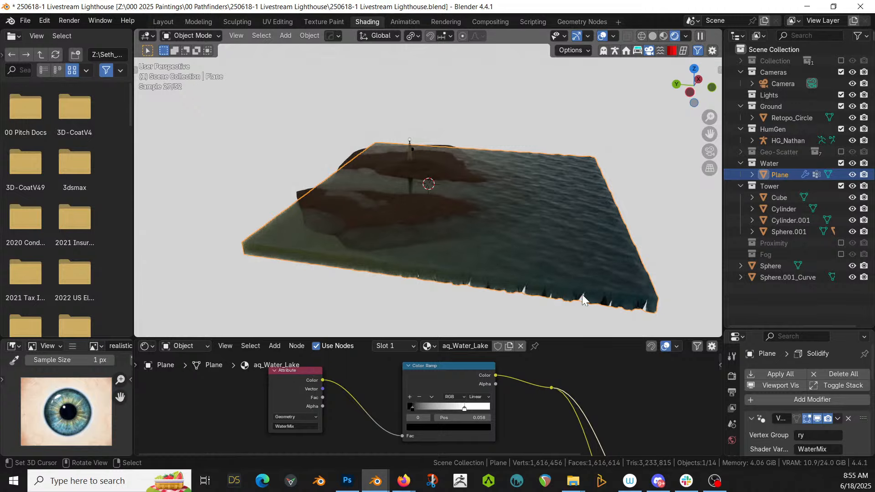
scroll(553, 265, "up", 4)
middle_click_drag(552, 264, 553, 299)
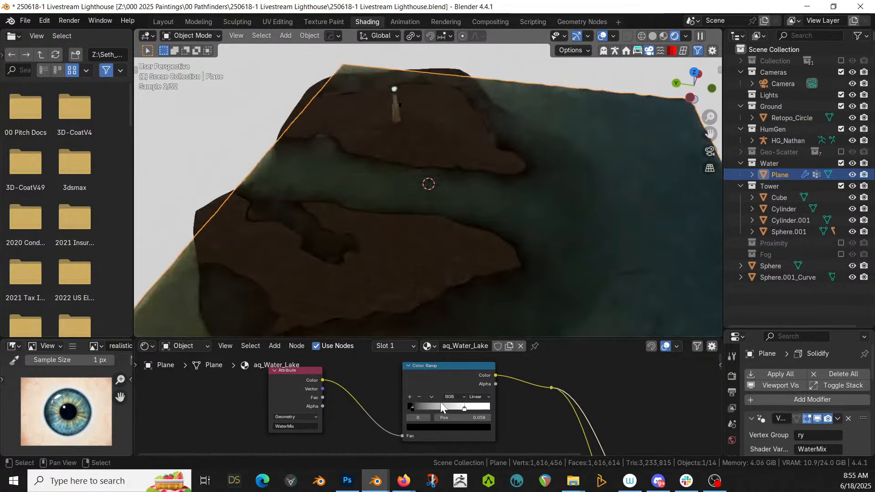
left_click_drag(413, 408, 411, 409)
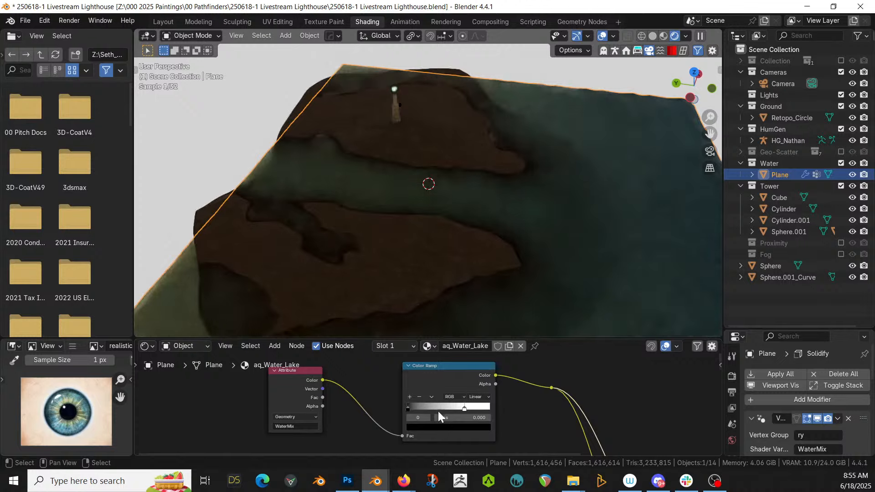
left_click_drag(464, 408, 461, 408)
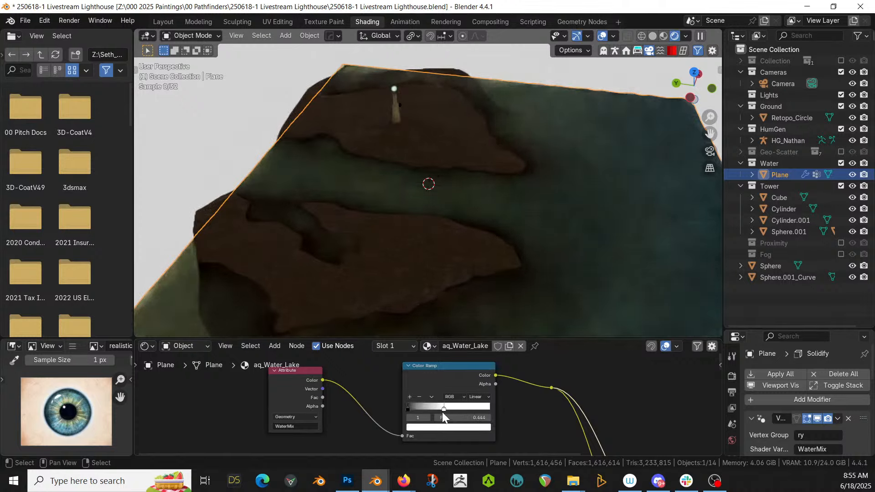
left_click_drag(441, 413, 436, 412)
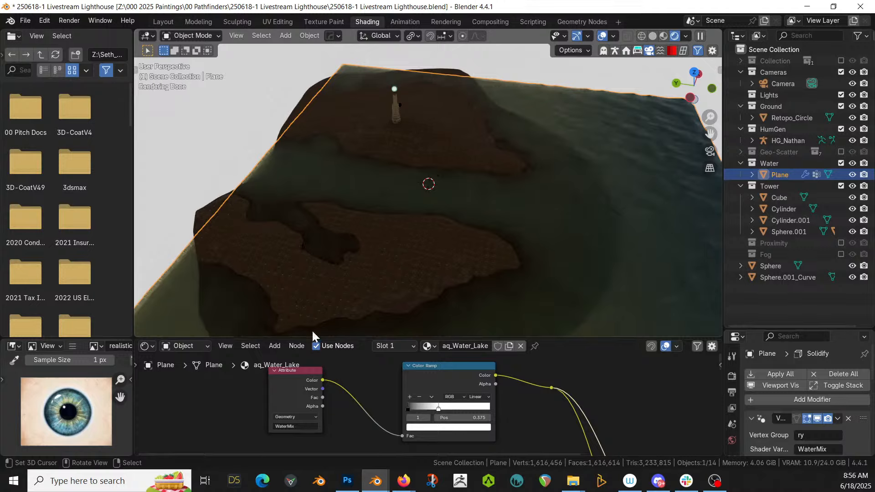
Save the file from the Layout workspace and enable the camera's exposure control at 8.00
left_click(163, 21)
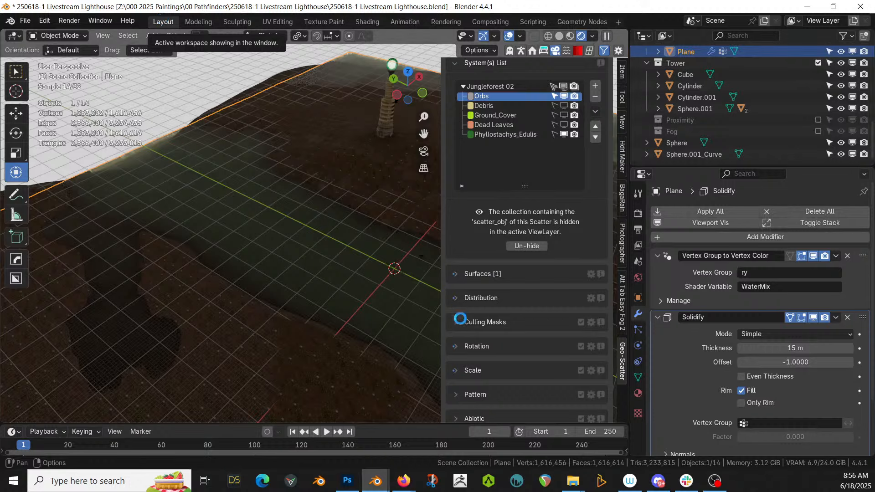
key("ctrl+s")
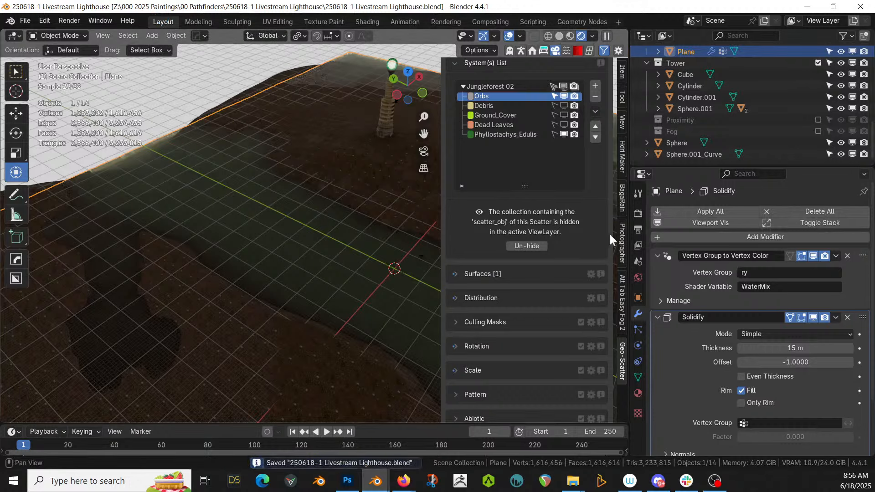
left_click(624, 255)
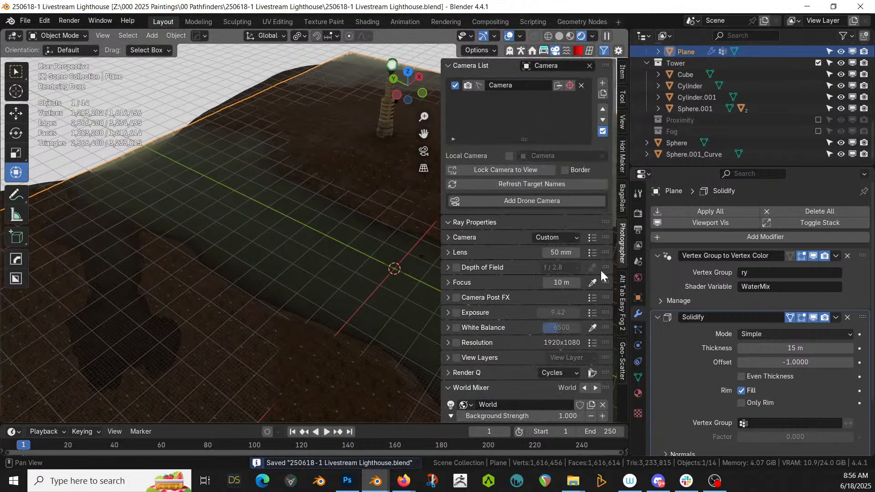
left_click(456, 312)
left_click(549, 312)
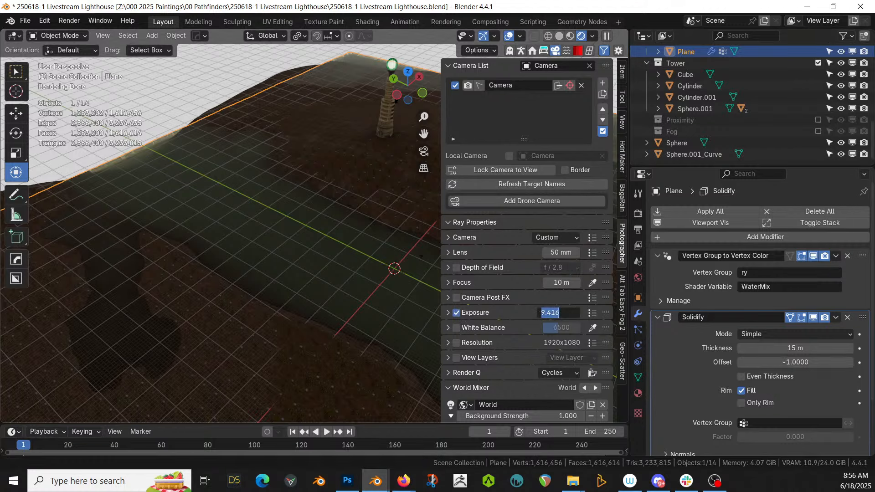
type("8")
key("Return")
middle_click_drag(253, 296, 141, 231)
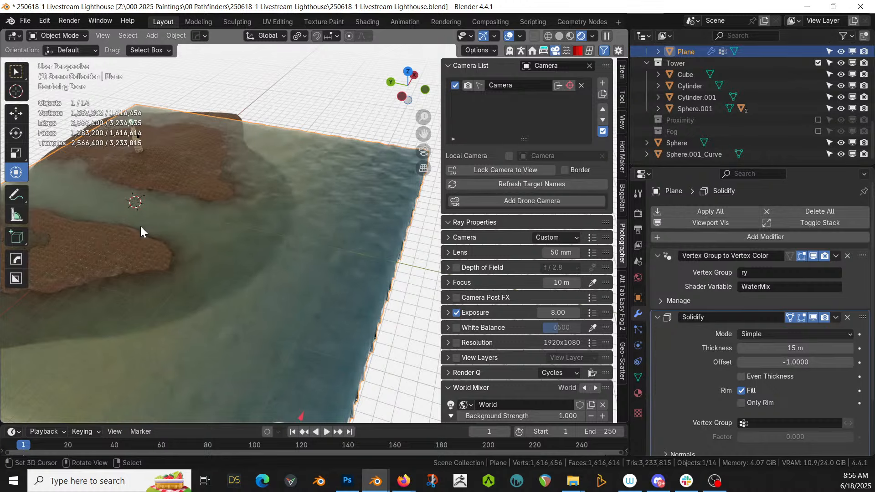
Include the Fog collection and inspect its volume around the lighthouse island in solid shading
left_click(817, 131)
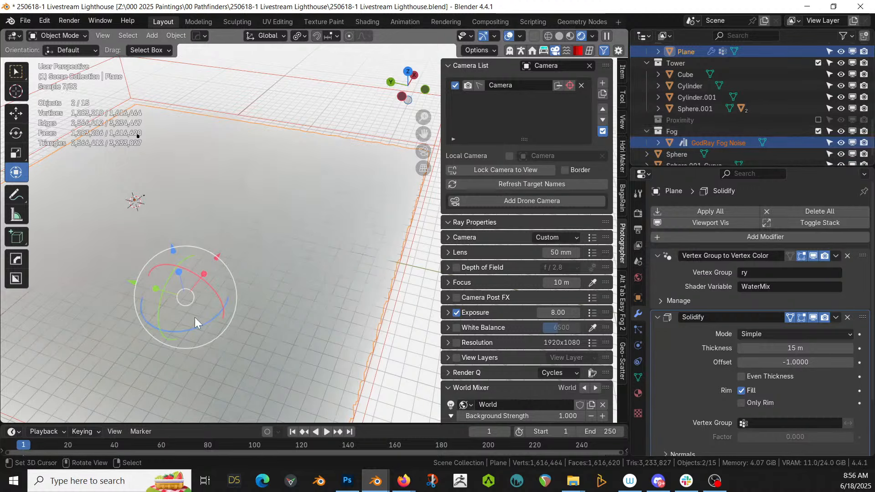
middle_click_drag(194, 317, 196, 252)
scroll(195, 260, "up", 5)
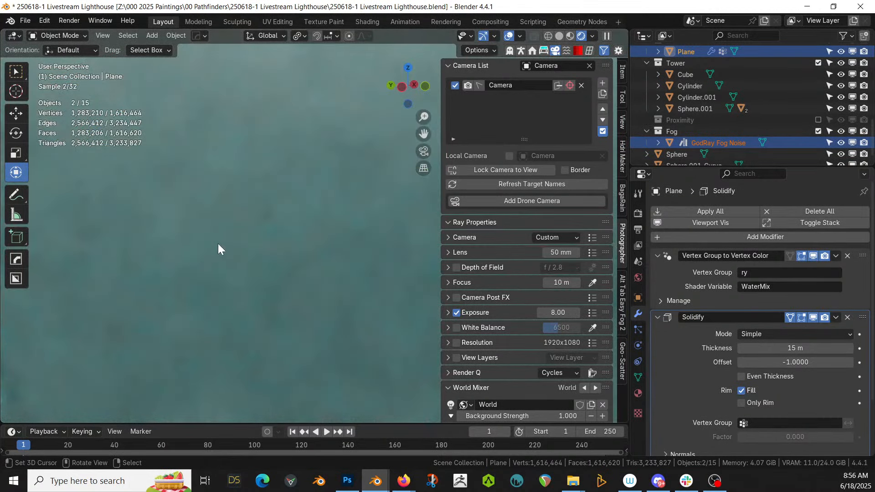
key("z")
key("6")
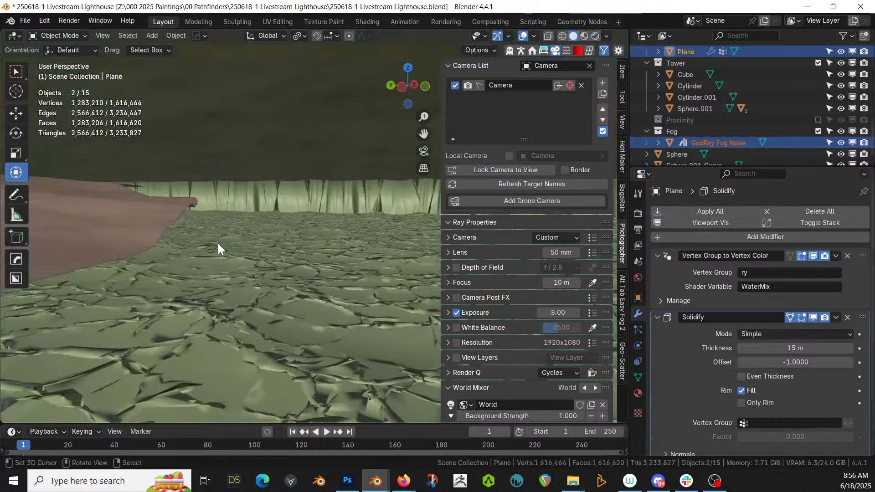
middle_click_drag(227, 246, 592, 330, "shift")
scroll(277, 373, "down", 3)
scroll(272, 373, "up", 5)
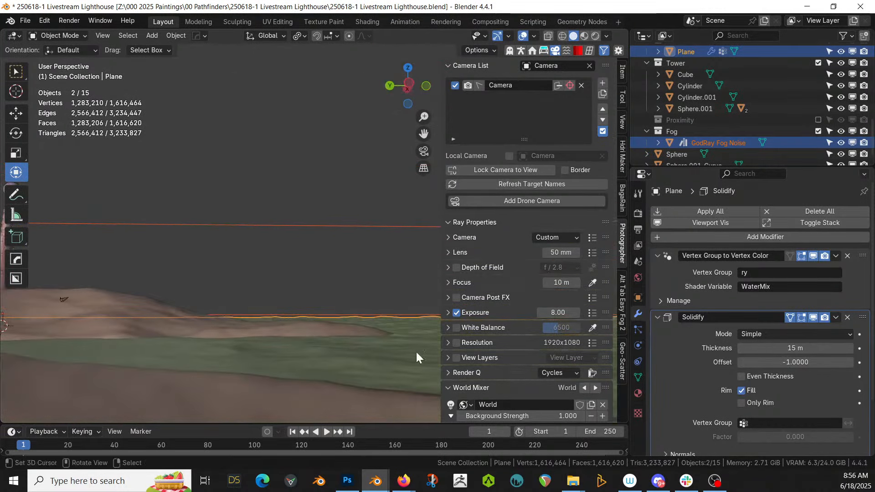
middle_click_drag(416, 351, 87, 385, "shift")
middle_click_drag(1, 401, 217, 341)
scroll(818, 120, "down", 1)
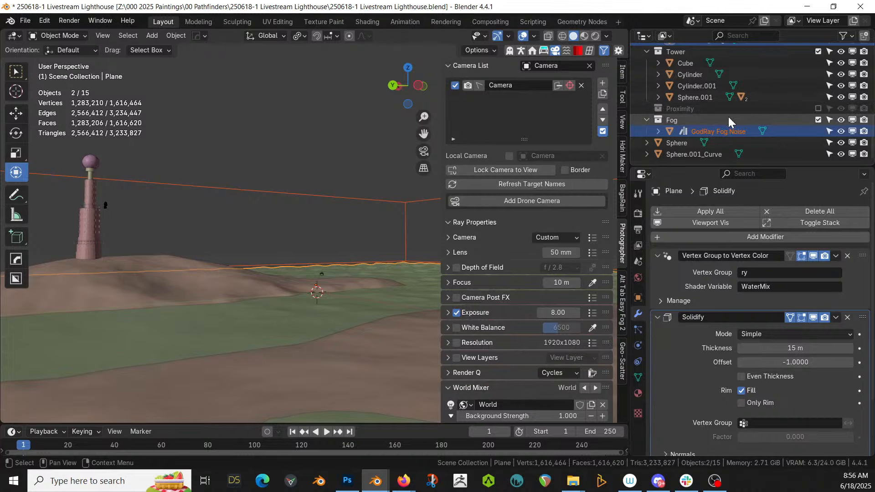
middle_click_drag(244, 220, 264, 234)
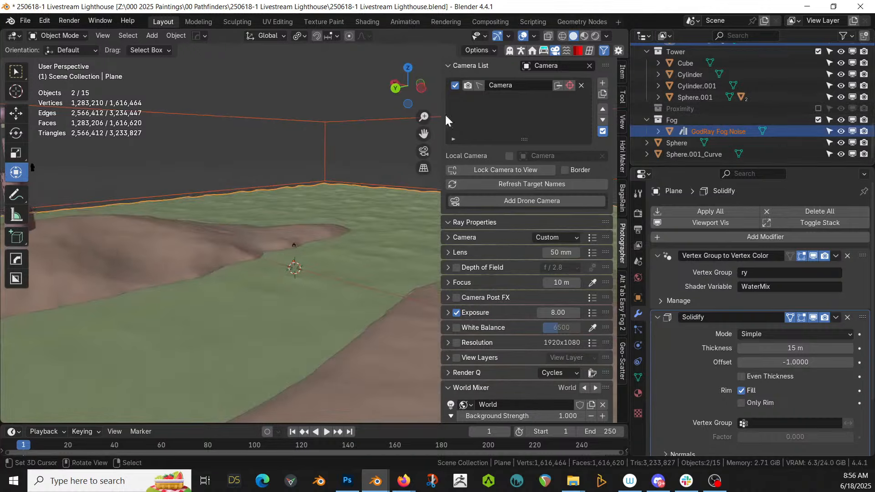
Include the Proximity collection in the view layer
left_click(818, 108)
scroll(703, 111, "up", 1)
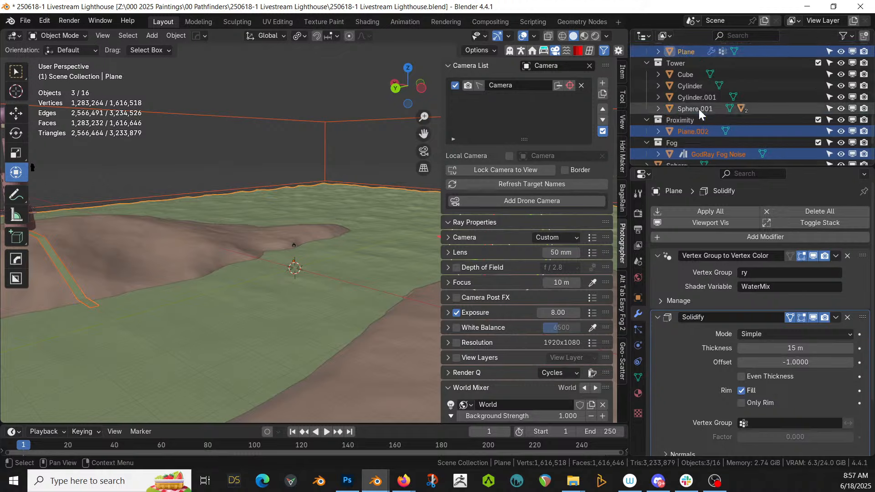
scroll(698, 108, "down", 2)
scroll(699, 110, "up", 8)
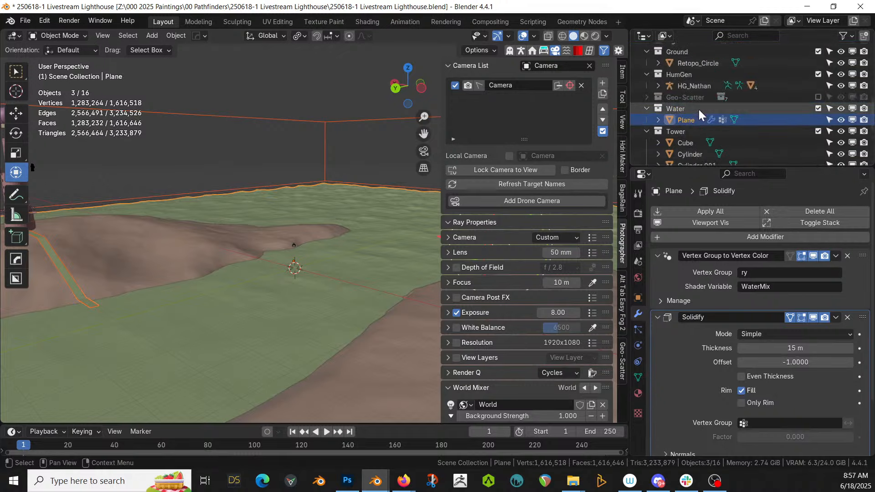
scroll(679, 119, "up", 10)
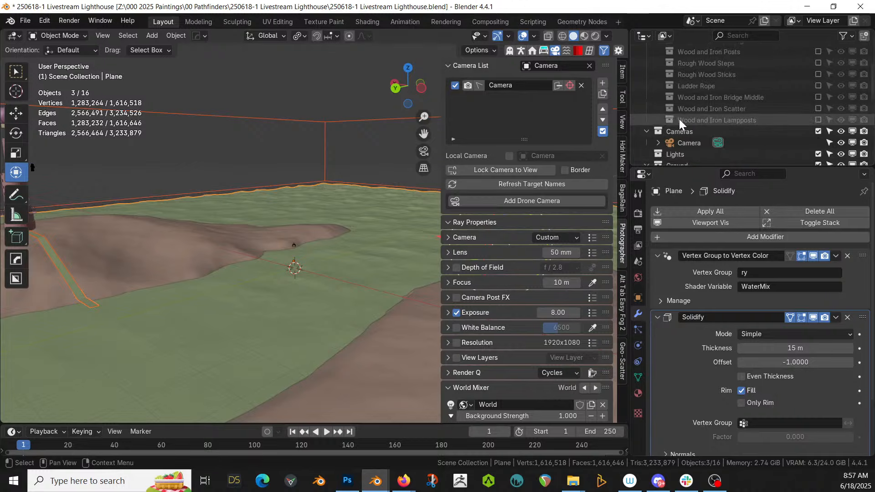
scroll(679, 119, "up", 6)
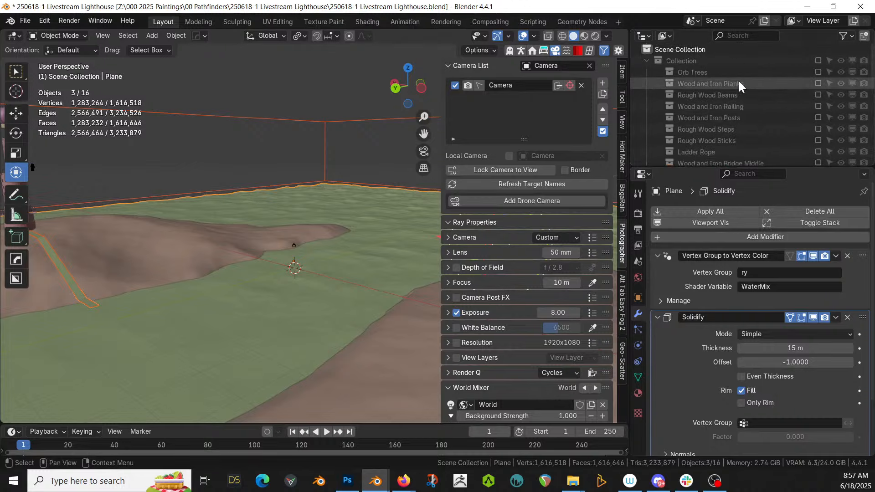
Include the main asset collection named Collection in the view layer and exclude the Proximity collection
left_click(817, 61)
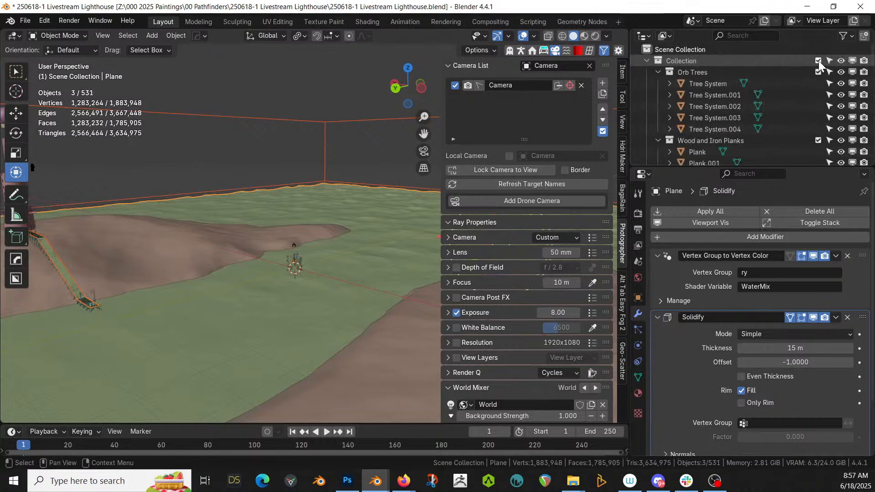
scroll(806, 73, "down", 10)
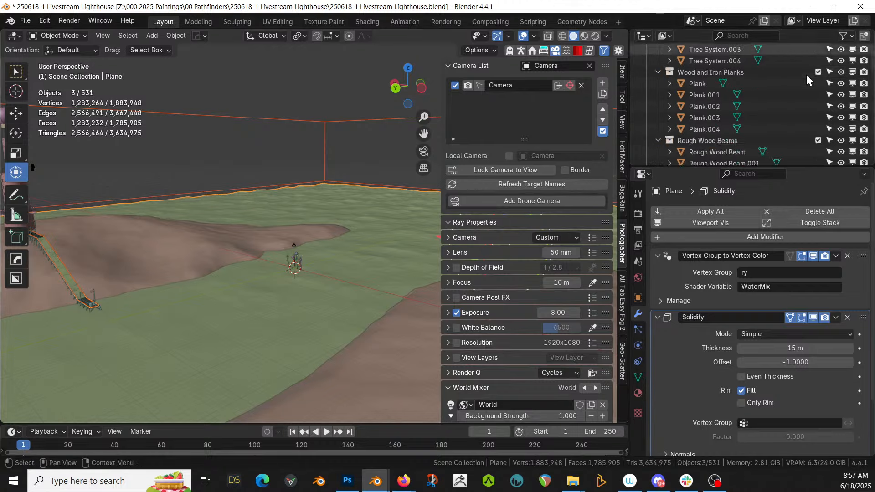
scroll(802, 97, "down", 12)
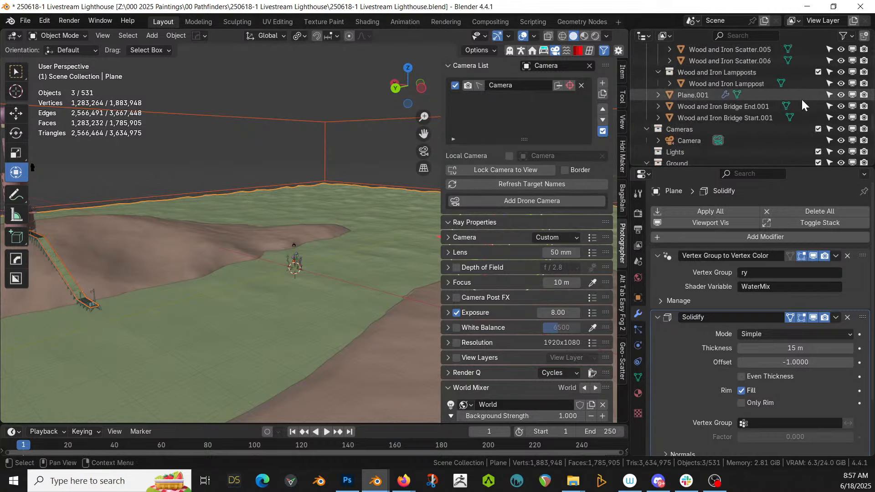
scroll(795, 135, "down", 5)
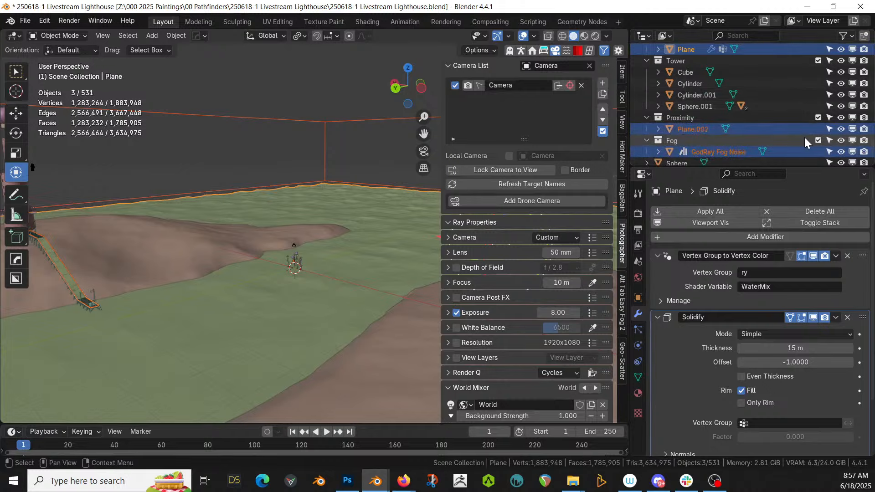
left_click(690, 118)
left_click(818, 117)
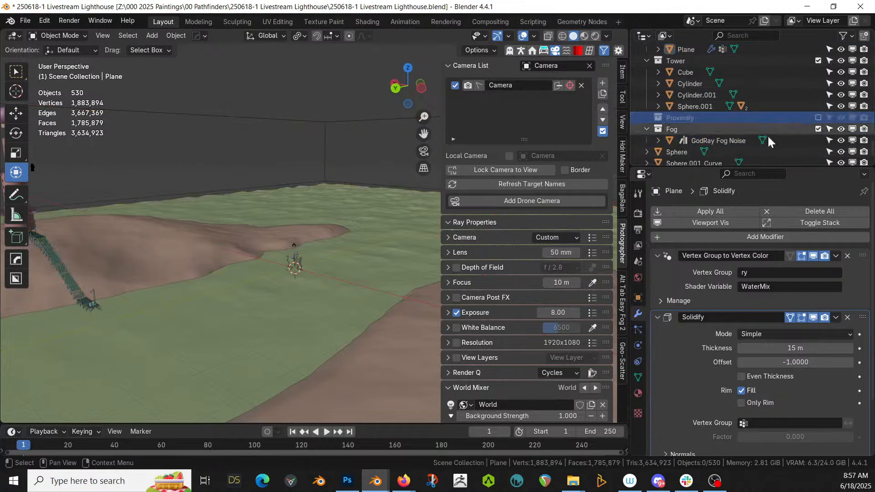
Move the wooden walkway Plane.001 into a new collection named Walkway
left_click(62, 270)
key("m")
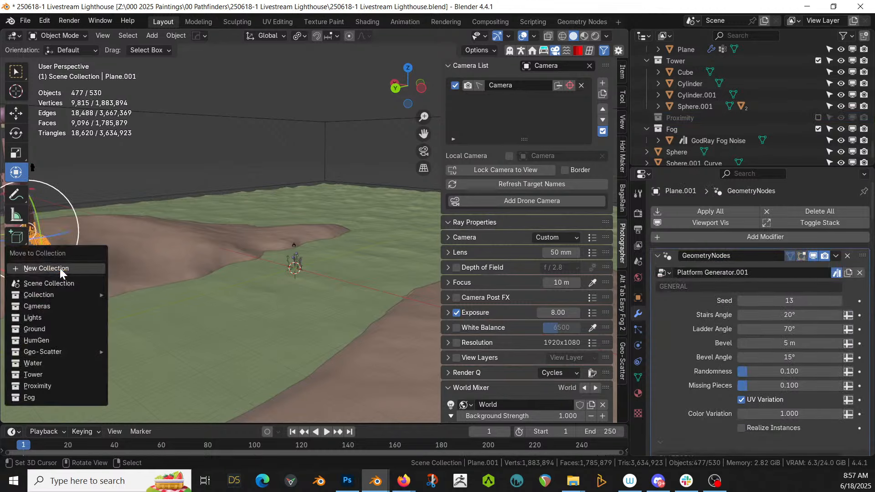
left_click(60, 267)
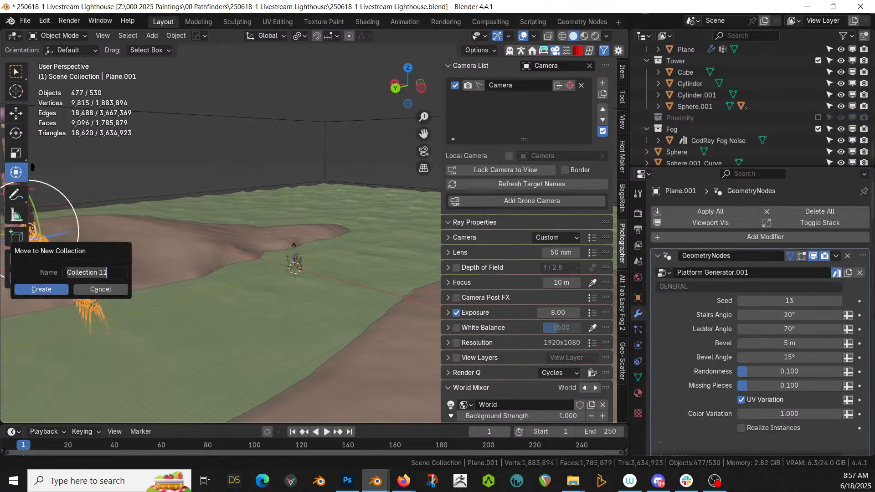
type("Walkway")
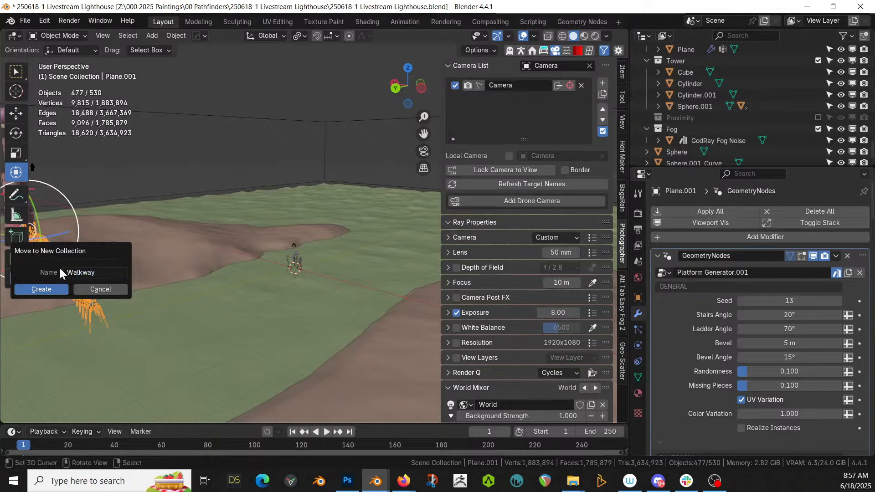
key("Return")
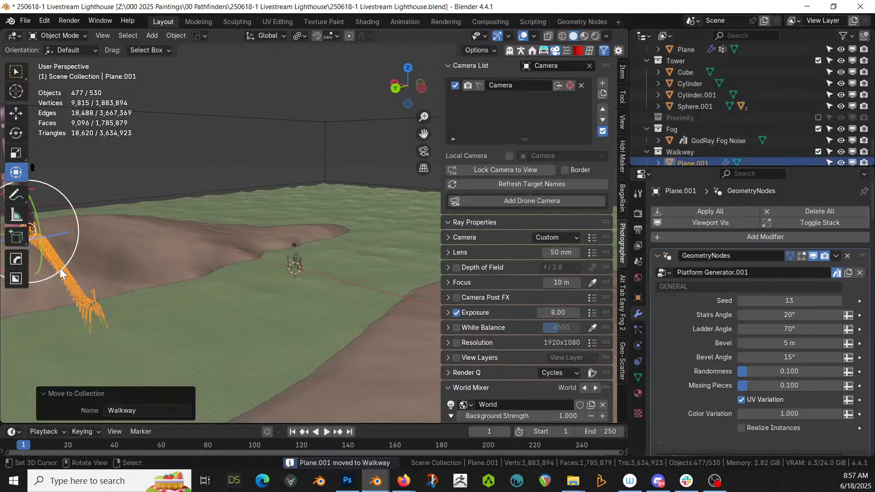
Exclude the main asset collection named Collection and check the walkway below the lighthouse
scroll(746, 81, "up", 10)
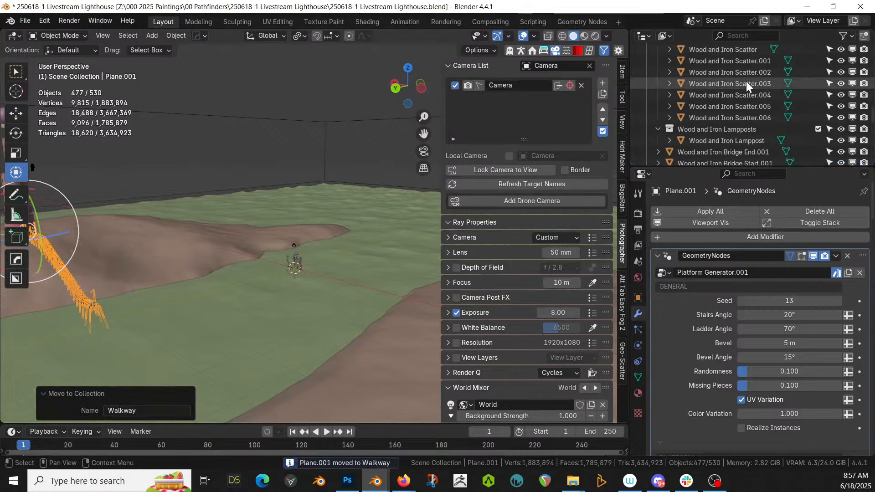
scroll(745, 81, "up", 5)
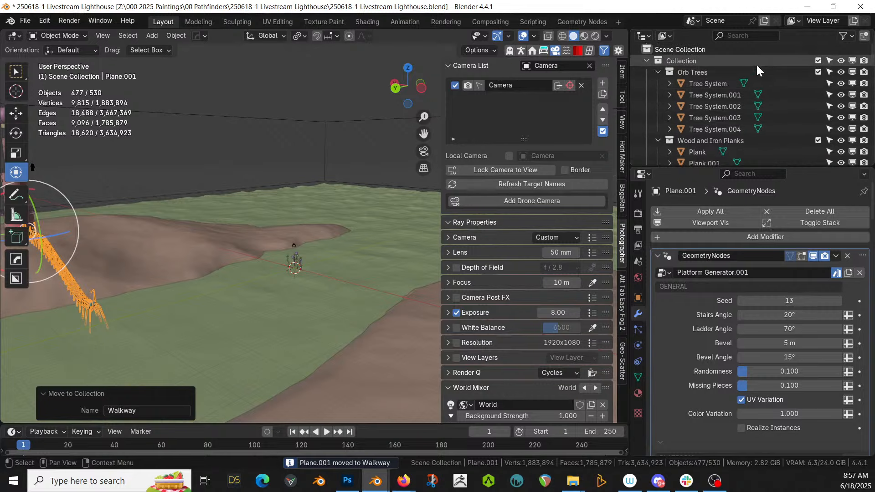
left_click(818, 61)
middle_click_drag(99, 240, 622, 111)
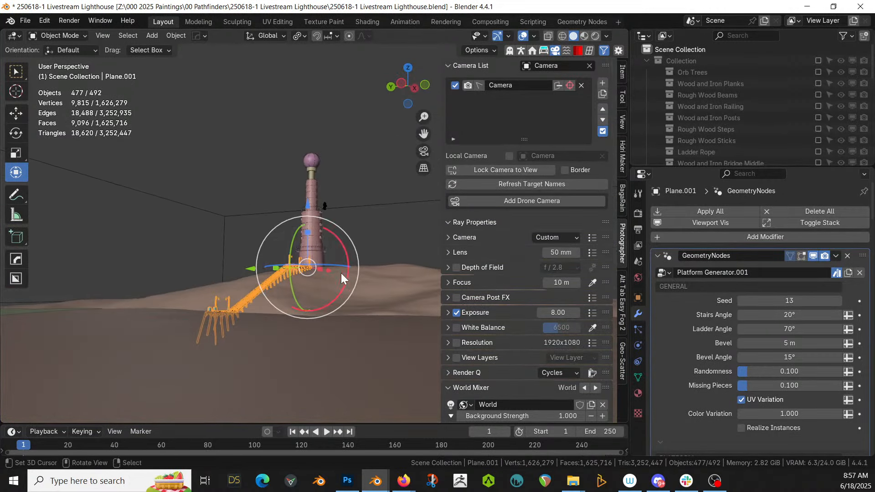
middle_click_drag(341, 272, 153, 149)
Look through the camera, apply the arri alexa 65 camera preset and expand the camera's detailed settings
key("KP_0")
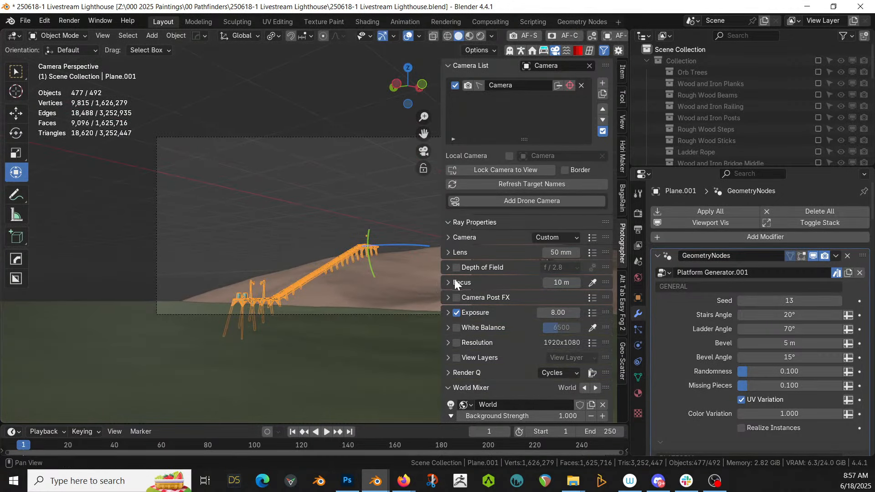
left_click(589, 239)
left_click(613, 127)
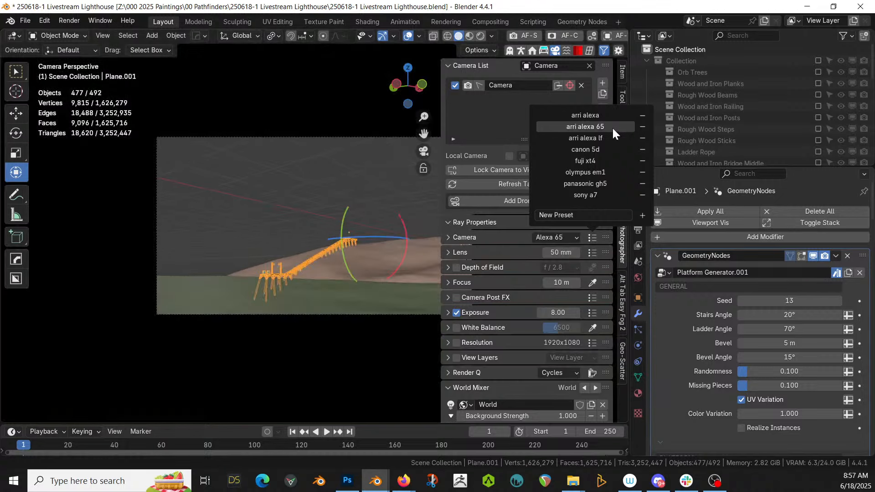
left_click(448, 238)
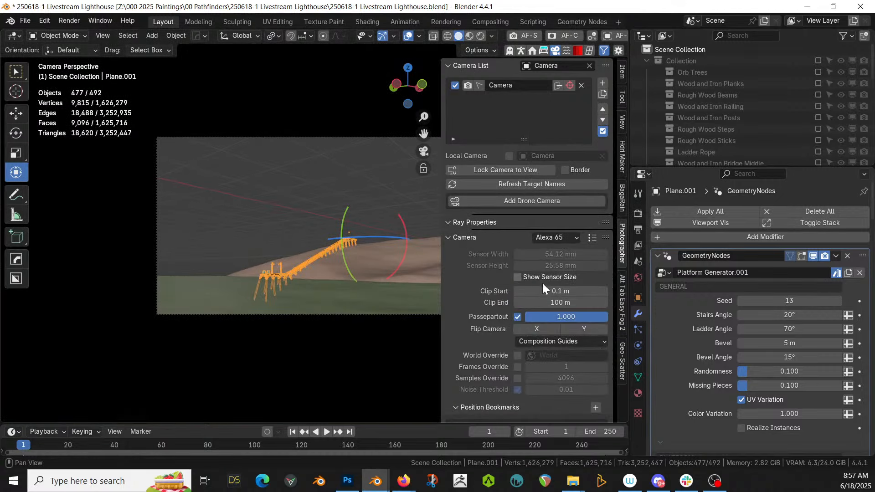
Set the camera's clip end to 600 m and collapse its detailed camera settings
left_click(560, 302)
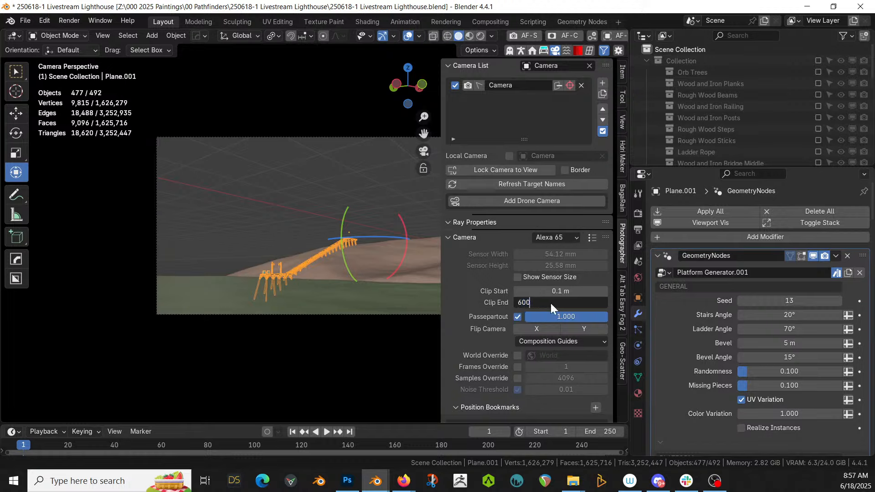
type("600")
key("Return")
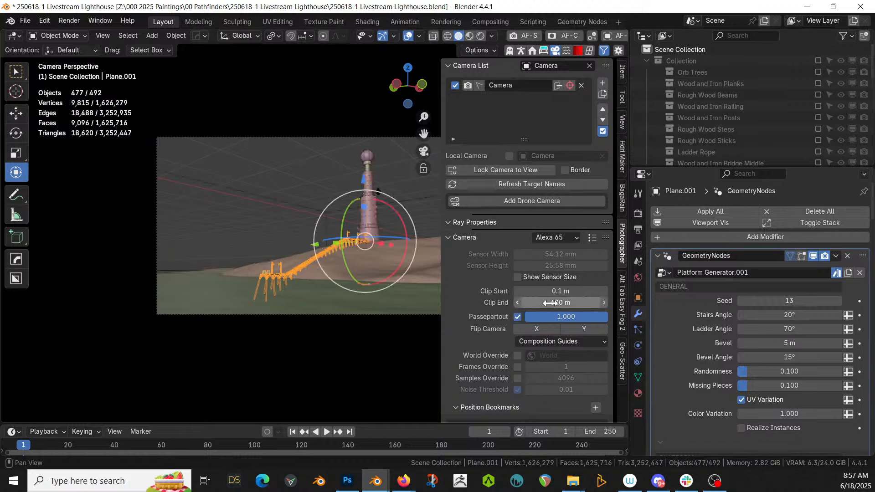
left_click(450, 237)
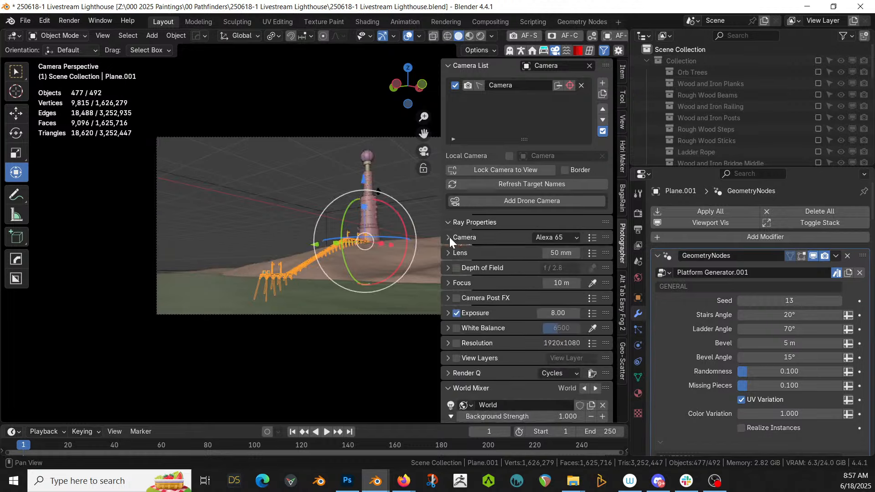
Apply a lens preset with depth of field at f/2.3 and set the focal length to 35 mm
left_click(591, 252)
left_click(619, 117)
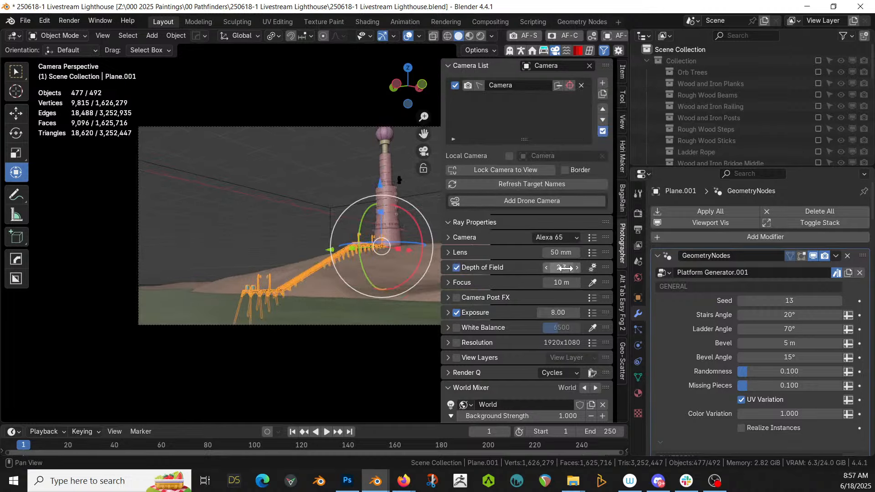
left_click(561, 252)
type("35")
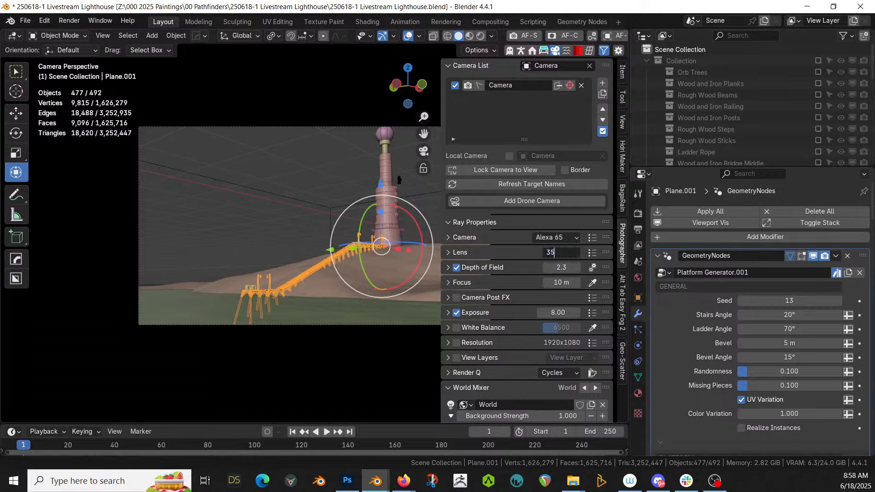
key("Return")
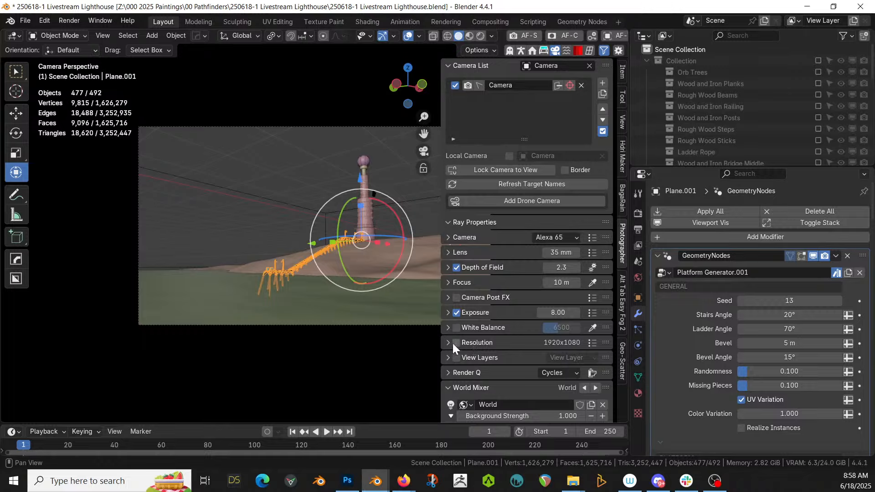
Enable the camera's resolution override with the 2 39:1 50 preset and reframe the camera so the lighthouse sits right of centre
left_click(593, 343)
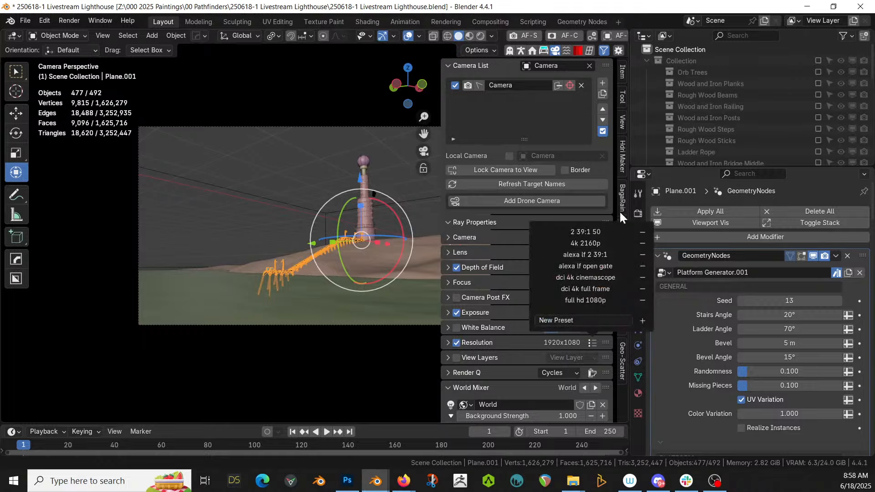
left_click(600, 231)
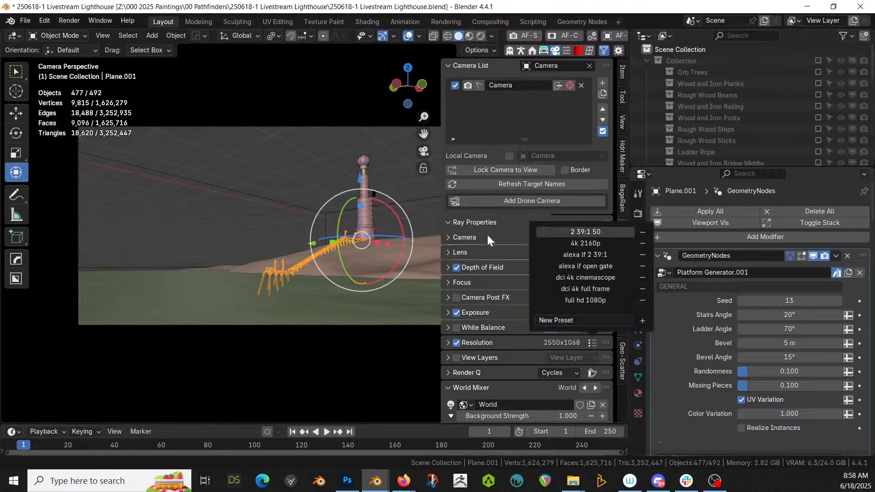
key("shift+grave")
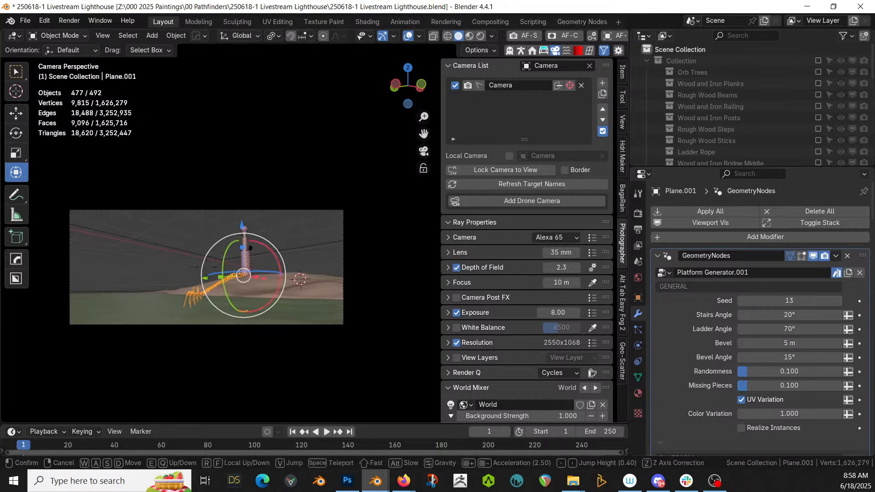
left_click(206, 267)
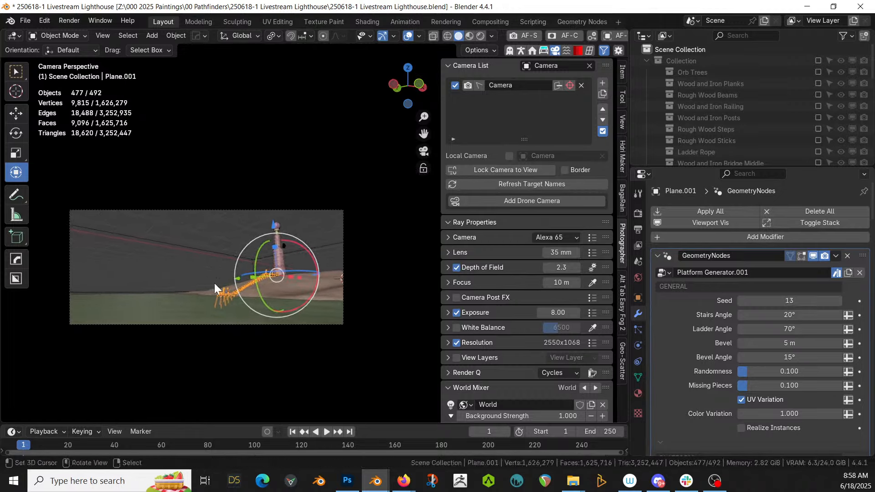
Pick the camera's focus distance from the top of the lighthouse and switch the viewport to rendered shading
left_click(592, 282)
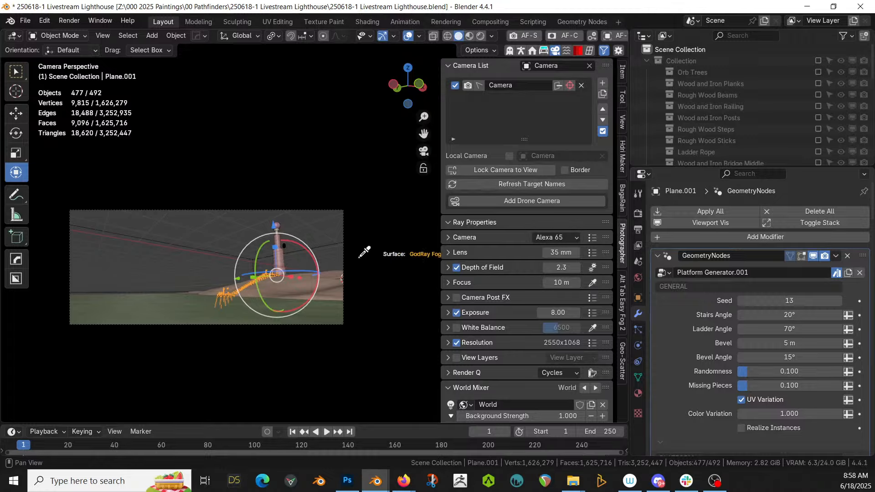
left_click(278, 228)
key("z")
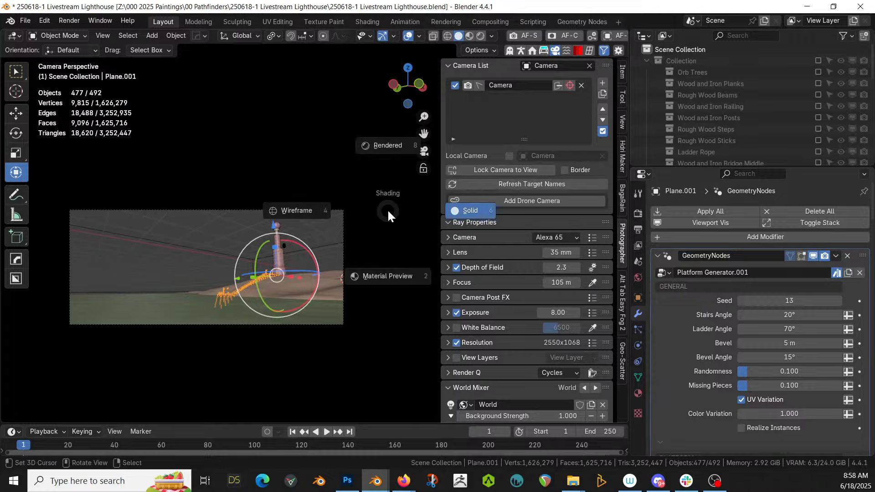
key("8")
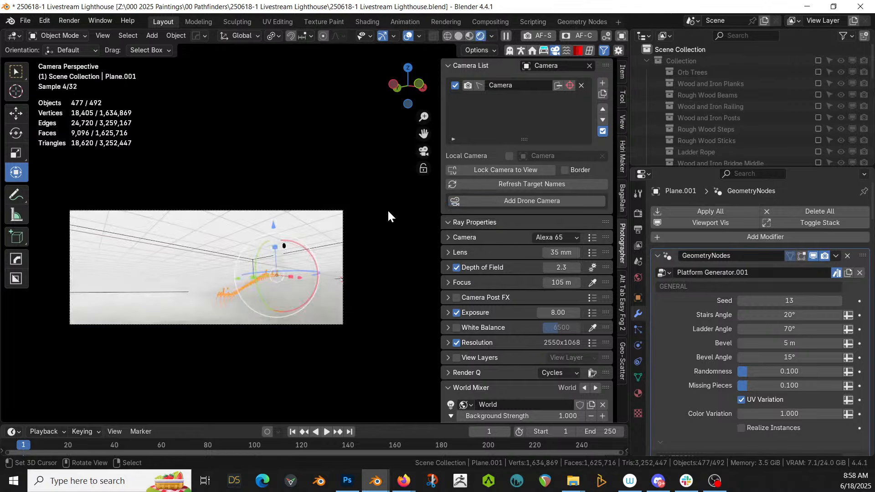
Start an HDRi Maker background import and show thumbnails of the jpg folder inside HDRI Images' mattePaint_hdri_seq022_2000px_cloudy_to_night
left_click(624, 157)
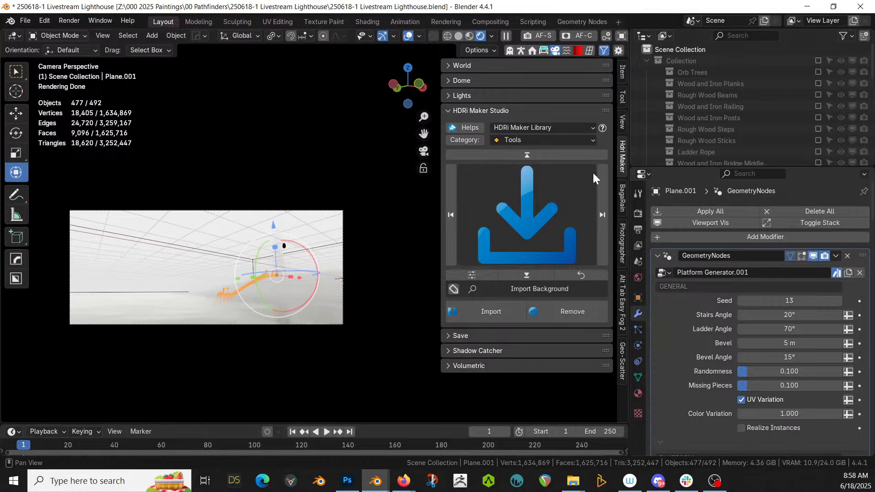
left_click(487, 312)
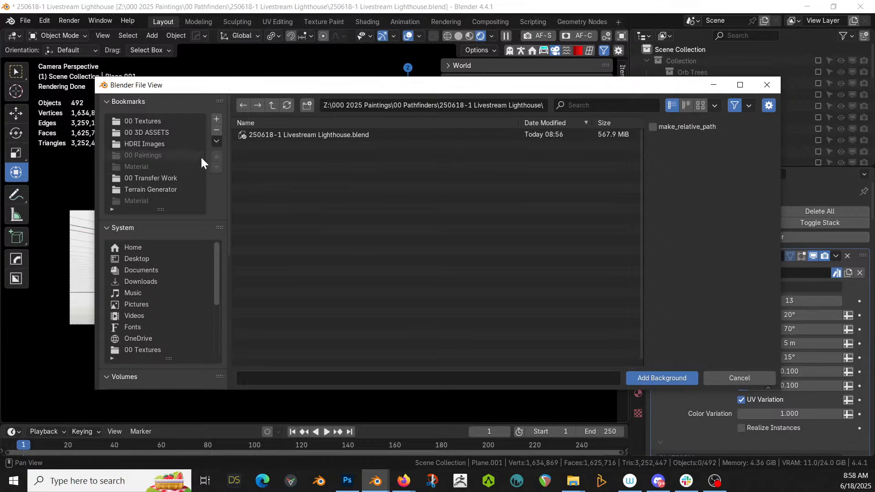
left_click(155, 144)
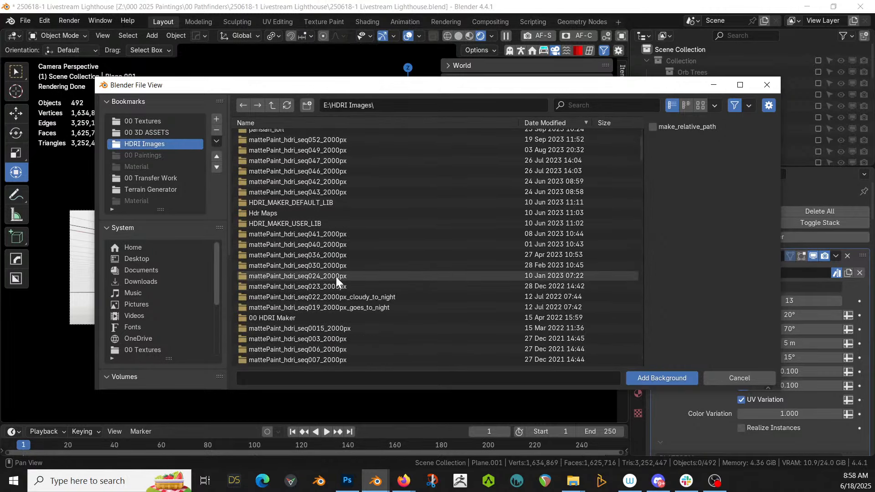
double_click(336, 296)
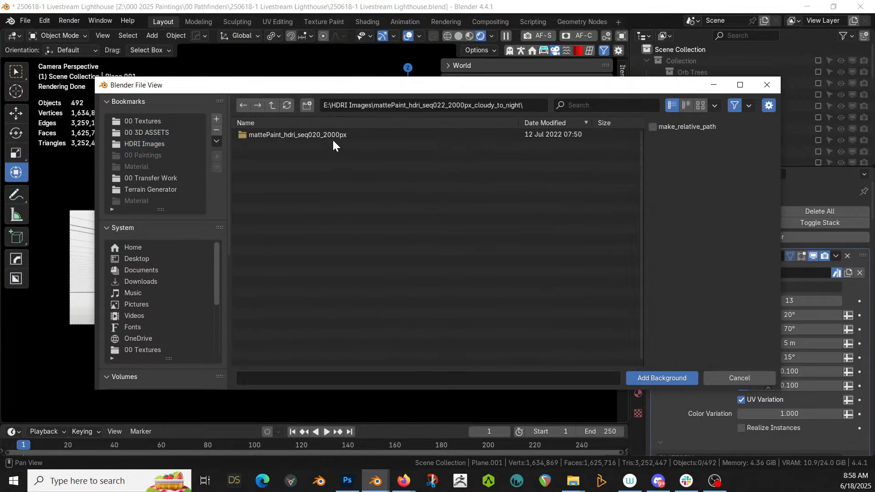
left_click(330, 135)
double_click(330, 137)
double_click(252, 133)
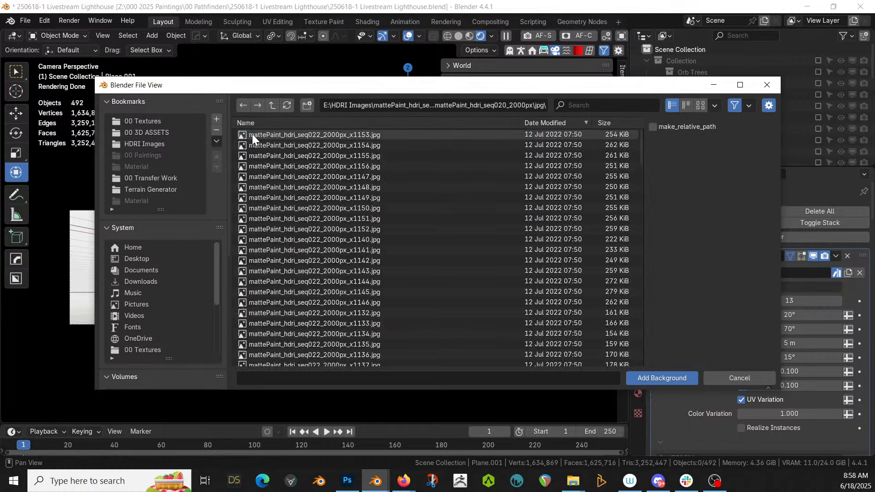
left_click(701, 105)
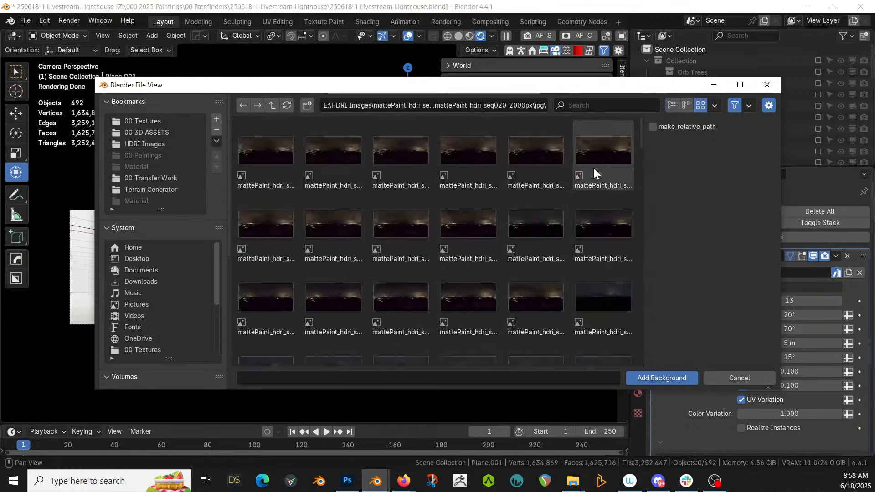
Browse the cloudy-to-night sky images and add the dark mattePaint_hdri_seq022_2000px_x1113.jpg as the world background
left_click_drag(640, 141, 625, 262)
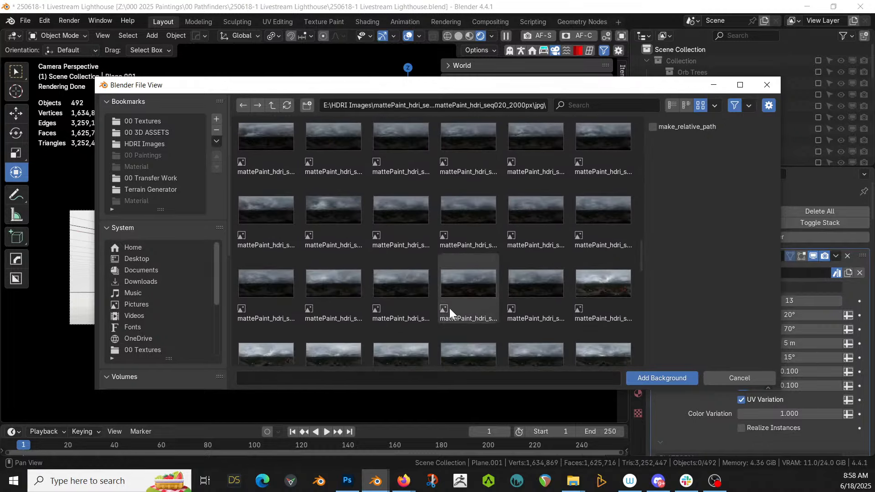
left_click(455, 291)
left_click(449, 202)
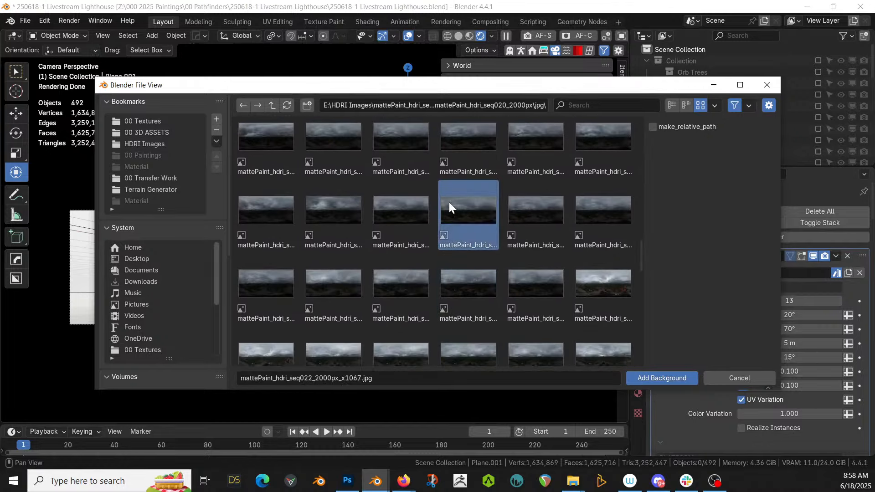
left_click(460, 165)
key("Down")
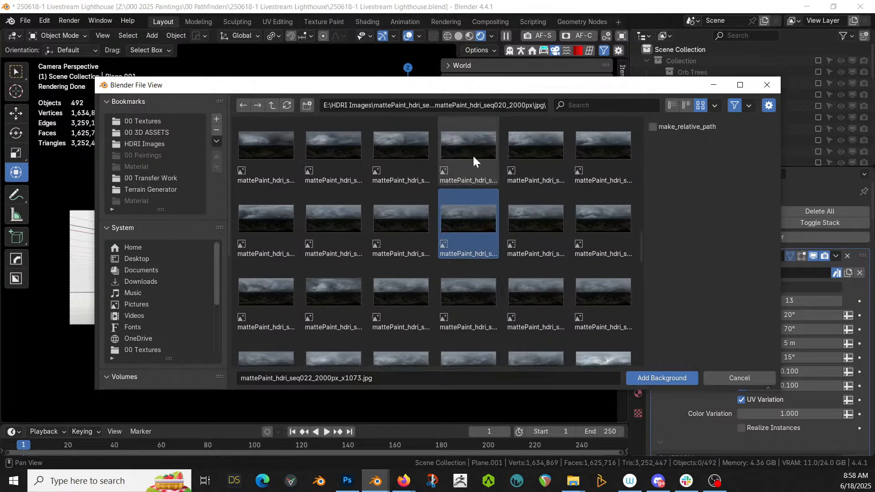
key("Up")
key("Down")
left_click(472, 148)
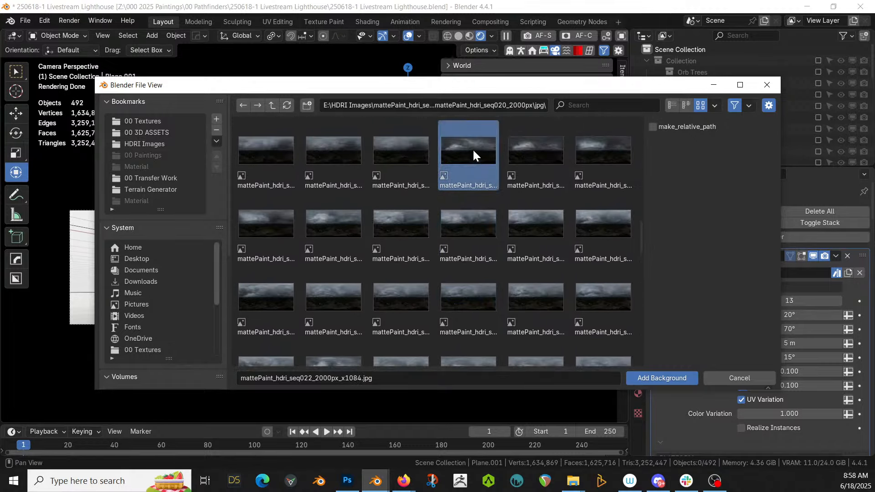
scroll(471, 152, "up", 1)
scroll(470, 173, "up", 1)
left_click(461, 196)
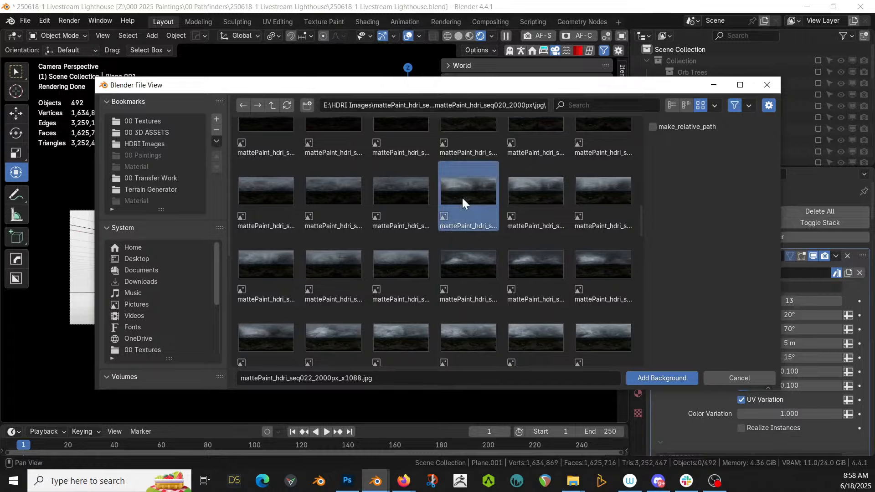
scroll(462, 197, "up", 1)
left_click(463, 172)
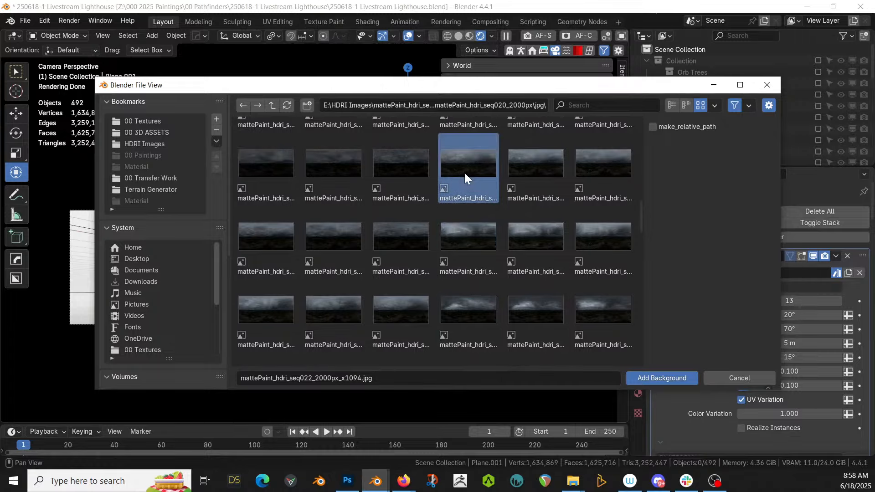
scroll(469, 209, "up", 1)
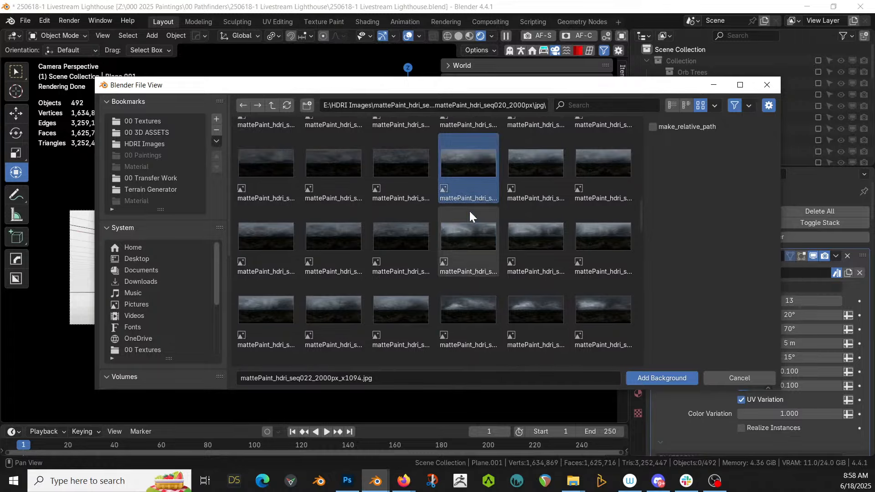
scroll(469, 211, "up", 2)
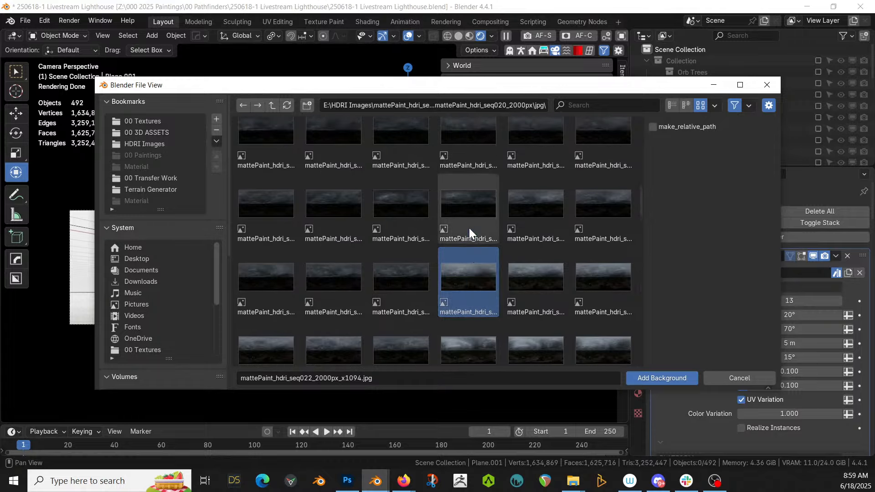
left_click(469, 164)
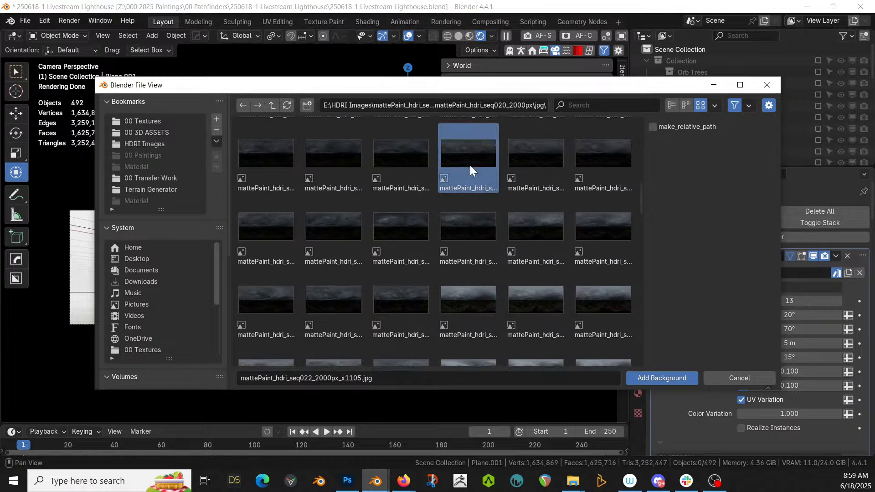
scroll(469, 164, "up", 1)
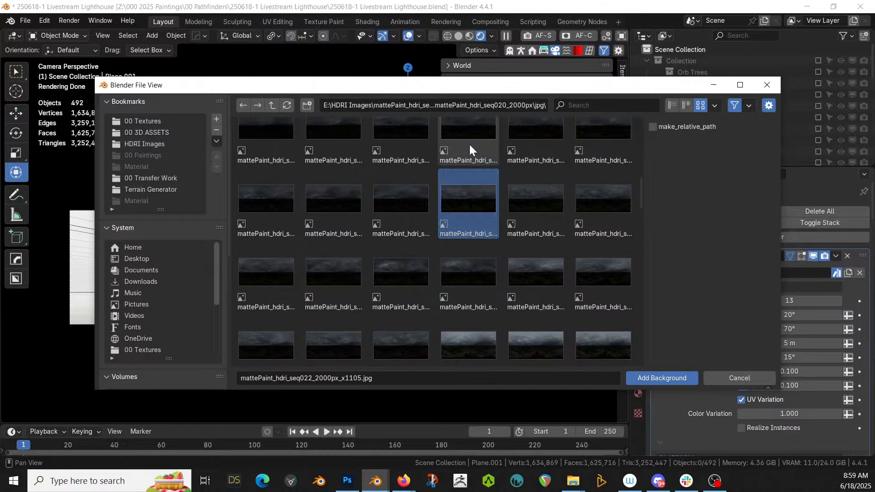
left_click(468, 139)
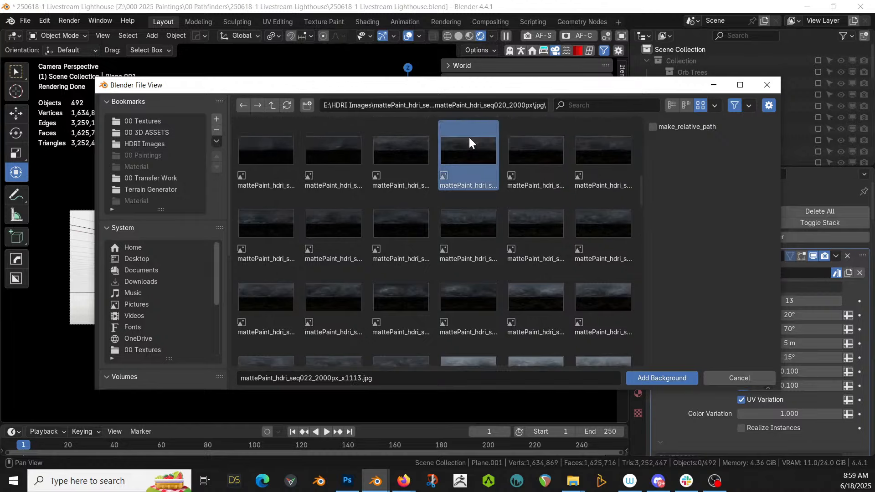
left_click(679, 379)
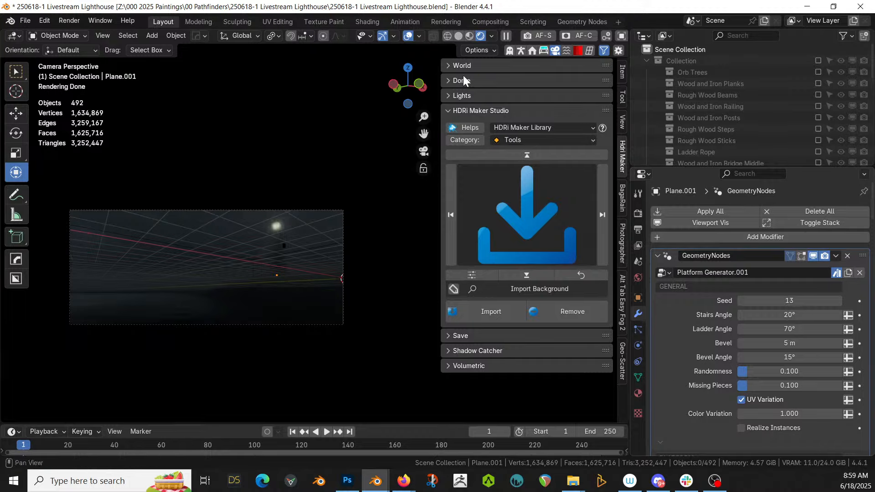
Turn off the floor grid in the viewport overlays and leave the camera view
left_click(491, 35)
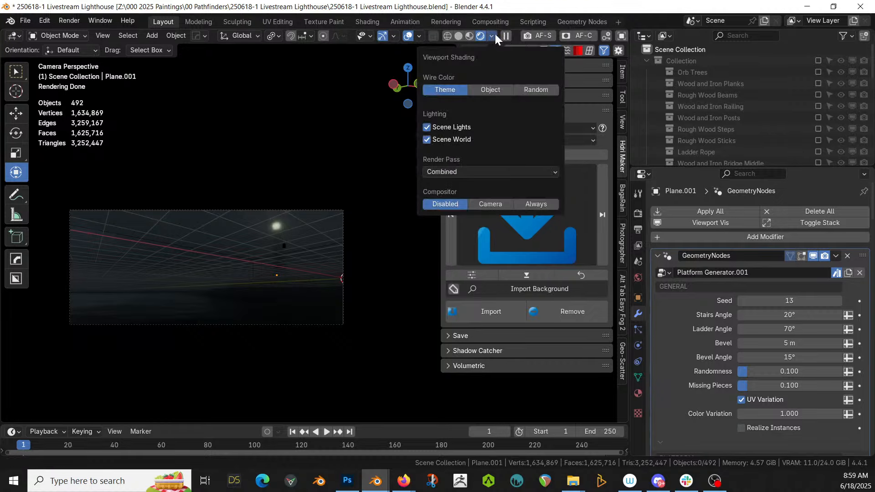
left_click(420, 33)
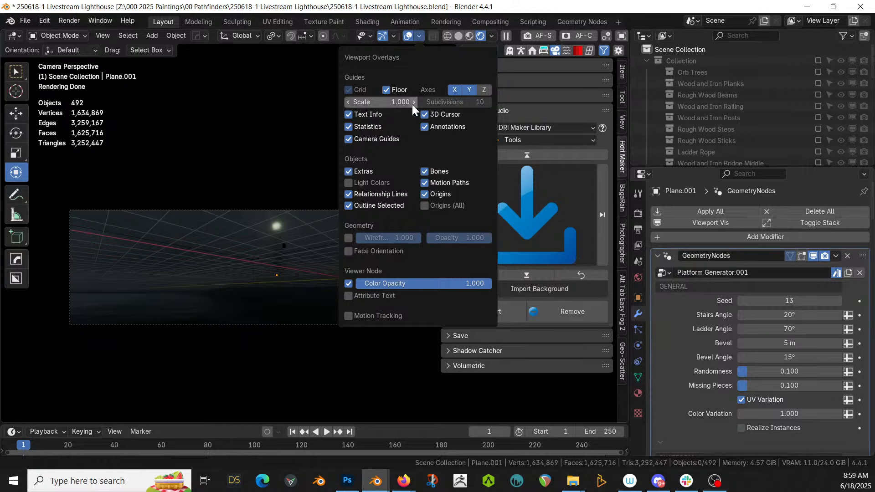
left_click(386, 90)
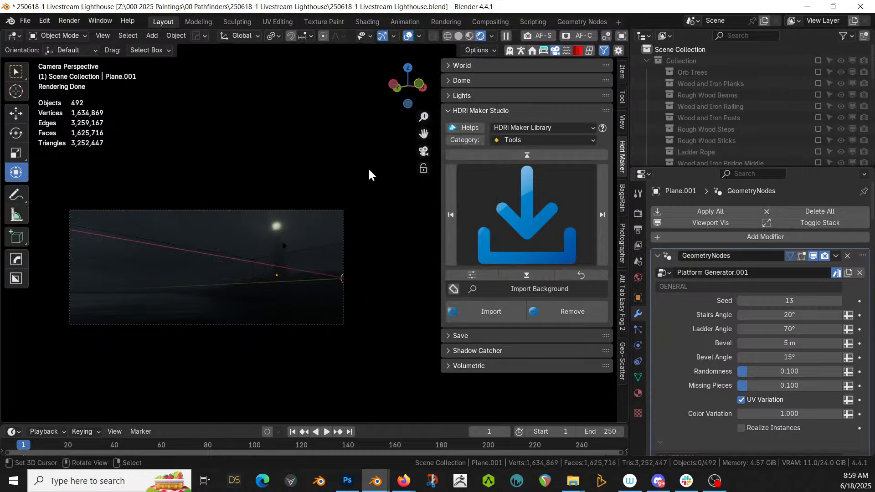
middle_click_drag(338, 229, 338, 232)
scroll(338, 232, "down", 10)
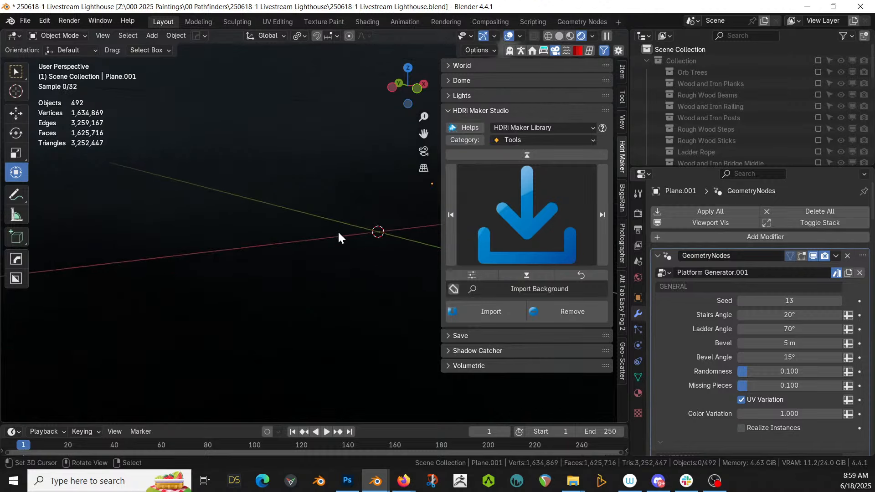
Return to the camera view, collapse the Collection group in the outliner and save the file
scroll(338, 232, "down", 3)
middle_click_drag(343, 225, 356, 218)
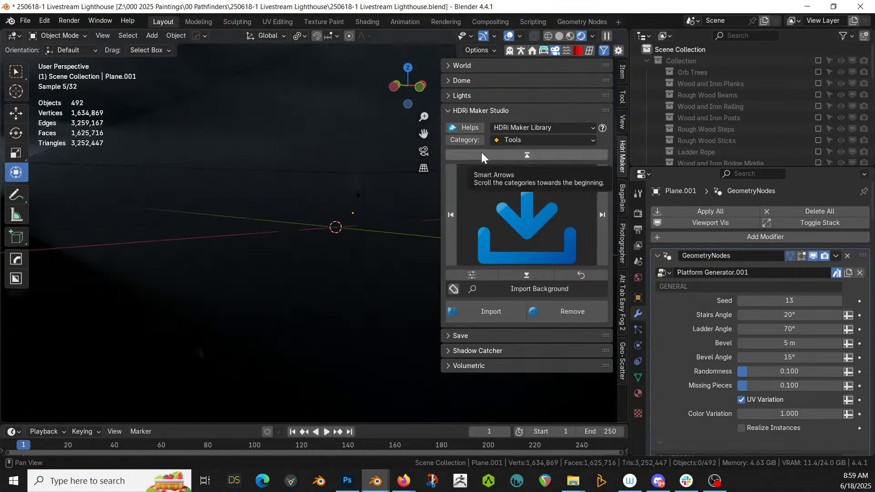
key("KP_0")
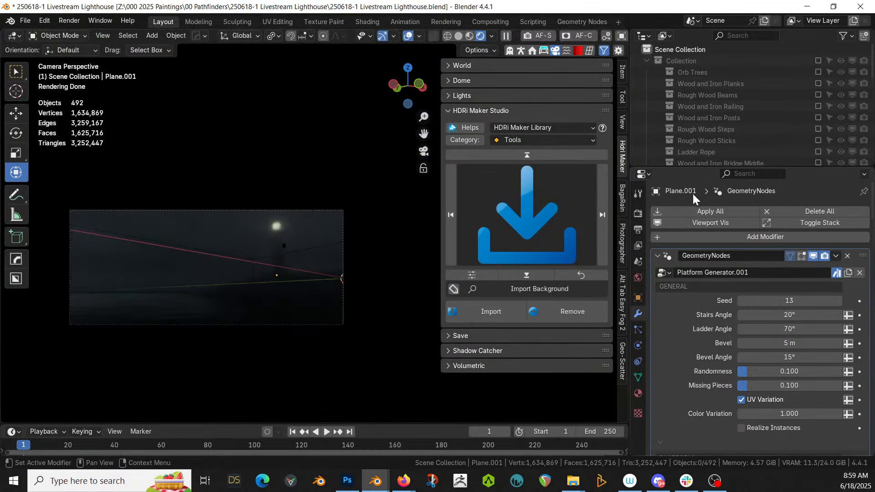
left_click(644, 59)
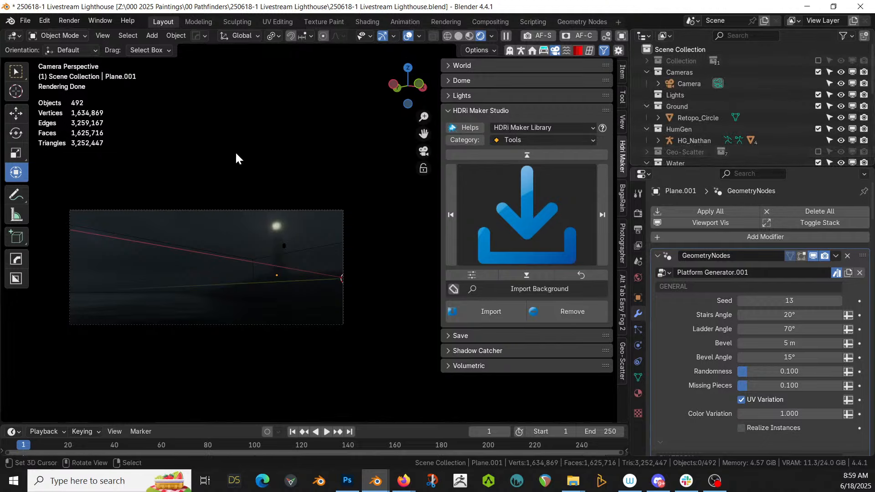
key("ctrl+s")
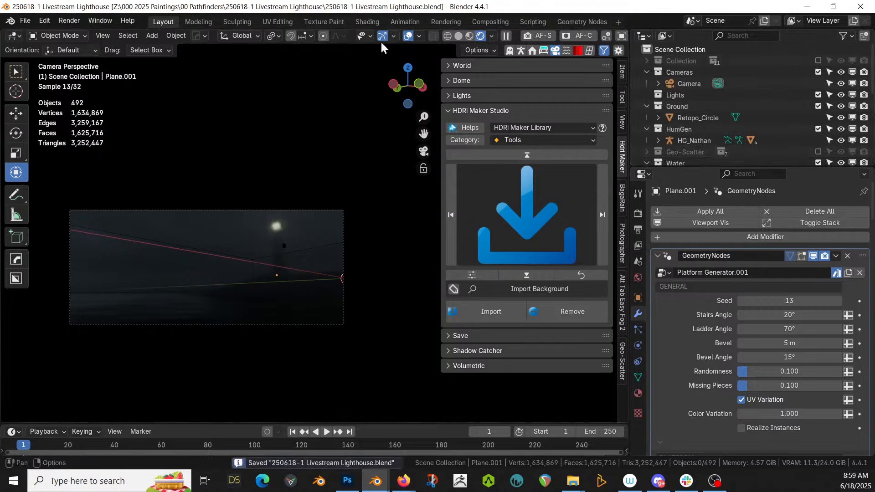
Set the camera's exposure to 7 and preview it in rendered shading with the Geo-Scatter collection turned on
left_click(458, 36)
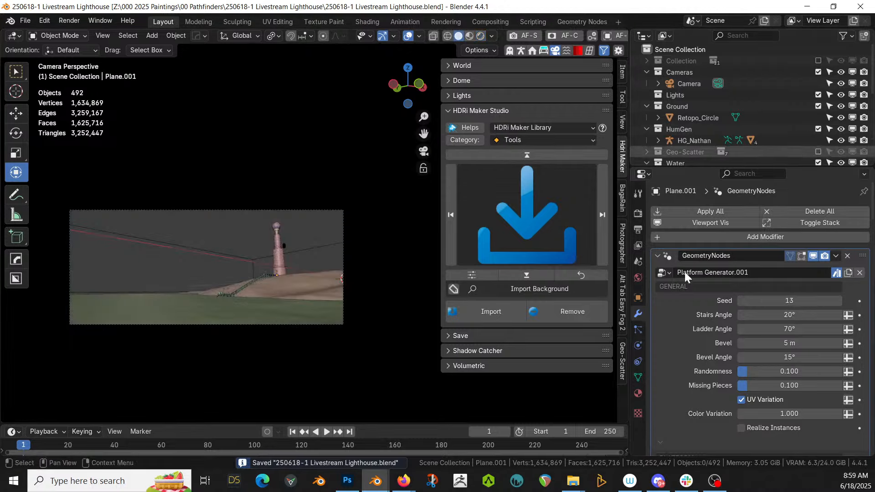
left_click(622, 244)
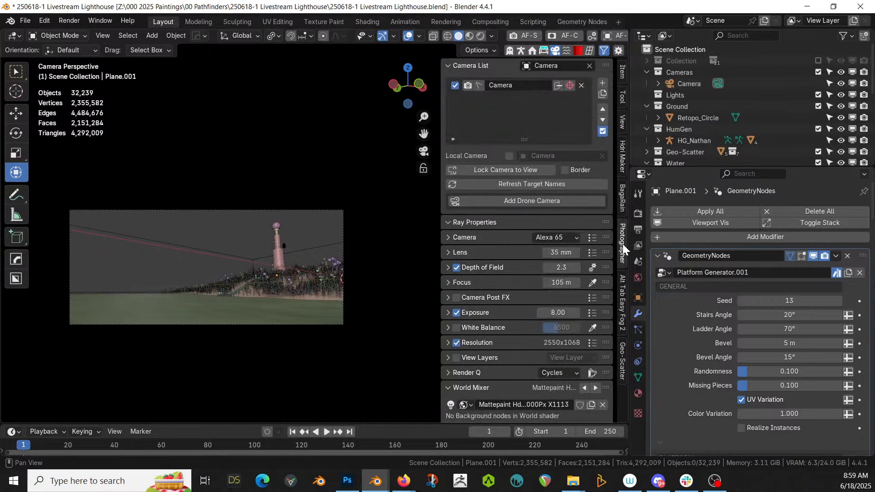
left_click(556, 313)
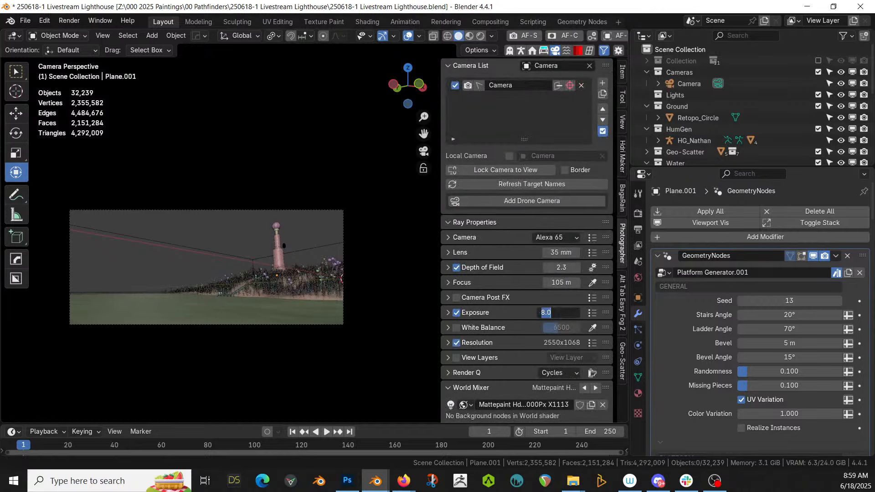
key("Return")
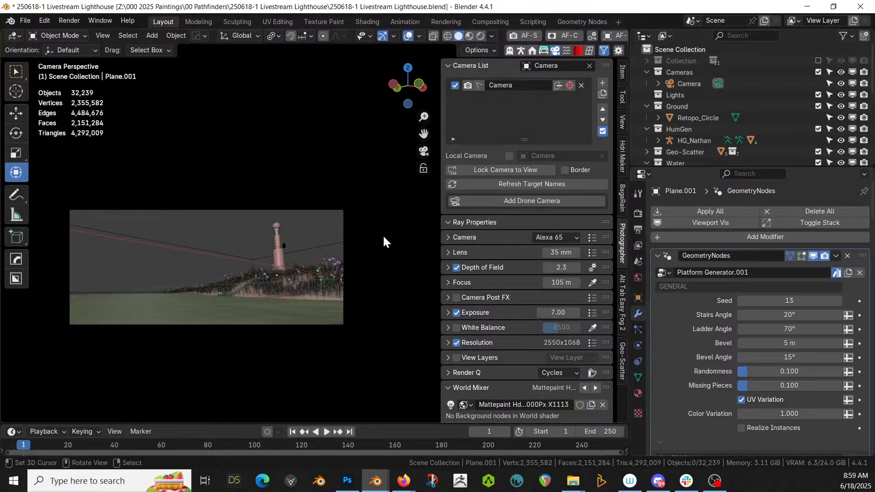
left_click(478, 36)
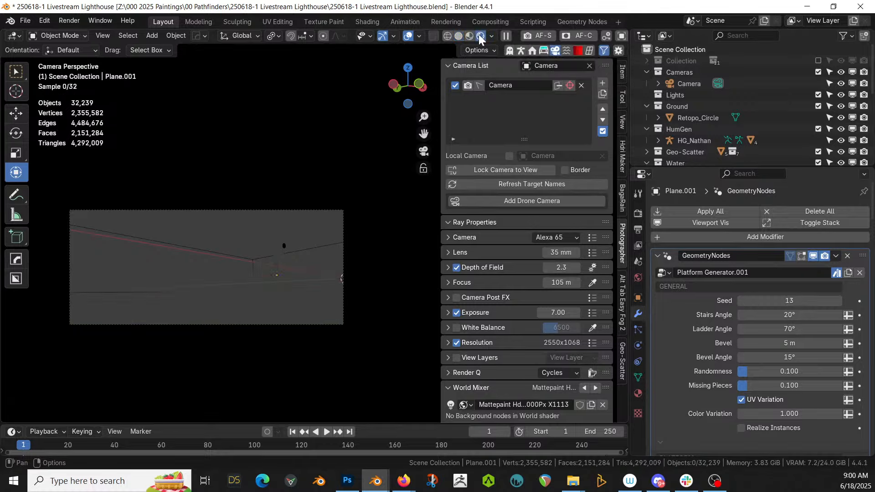
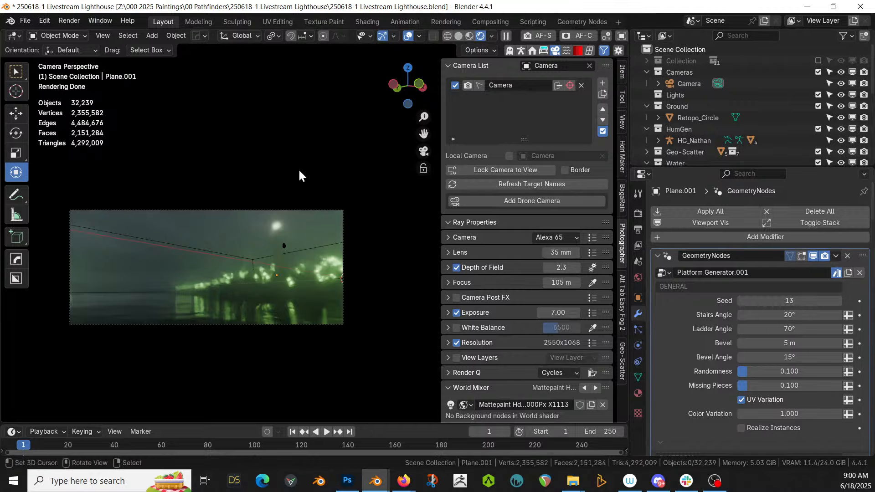
Switch the viewport back to solid shading with the Geo-Scatter collection turned off, and leave the camera view
key("z")
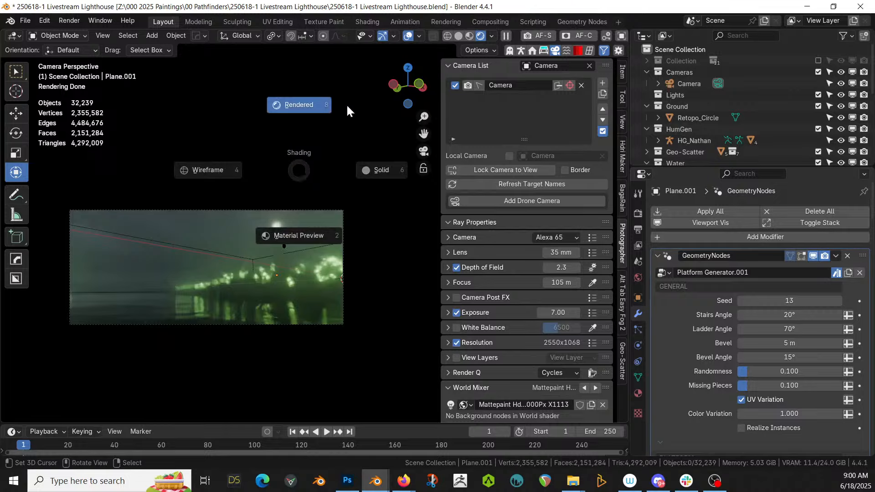
left_click(367, 176)
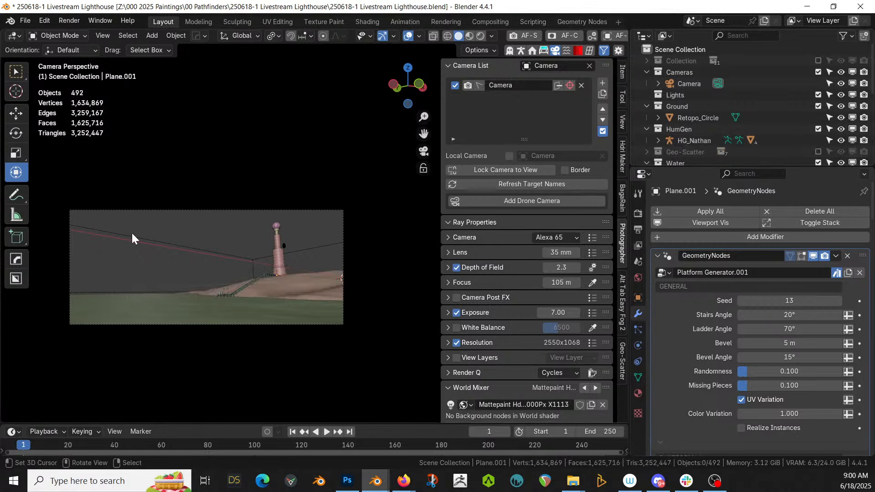
middle_click_drag(132, 233, 196, 225)
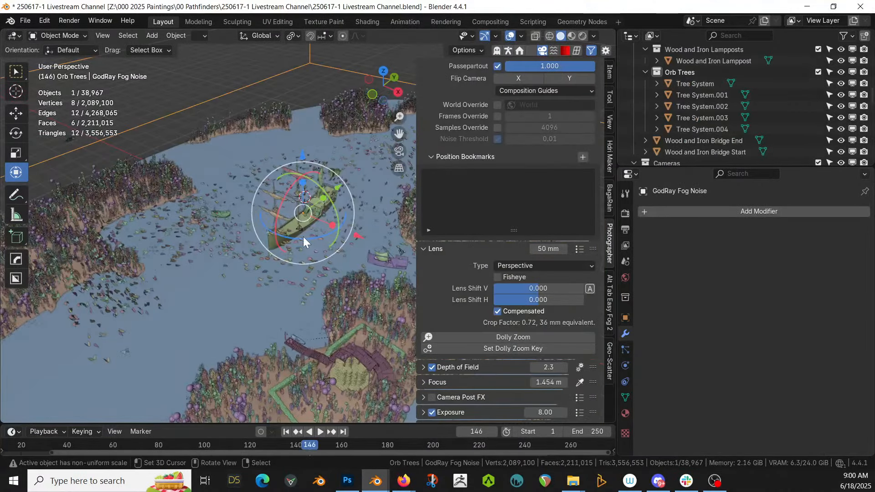
In the 250617-1 Livestream Channel file, select all objects of the Ship collection and copy them
right_click(272, 239)
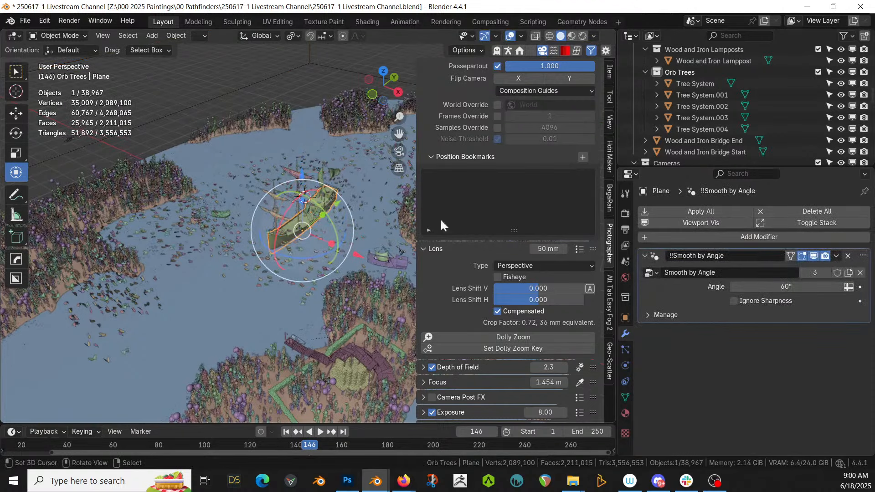
scroll(770, 98, "down", 10)
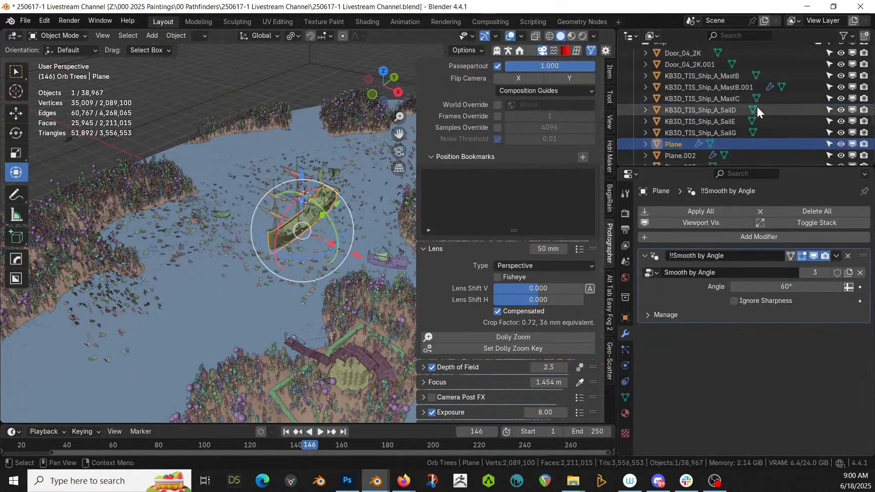
scroll(756, 107, "up", 4)
right_click(659, 88)
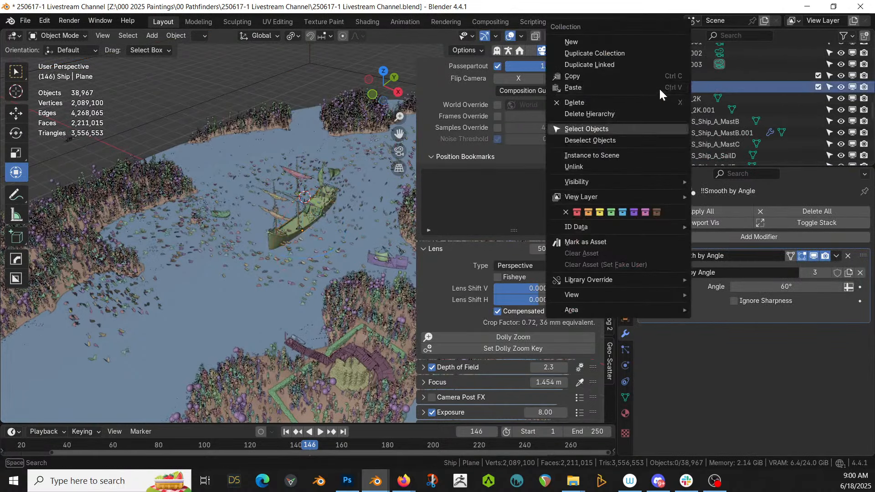
left_click(614, 129)
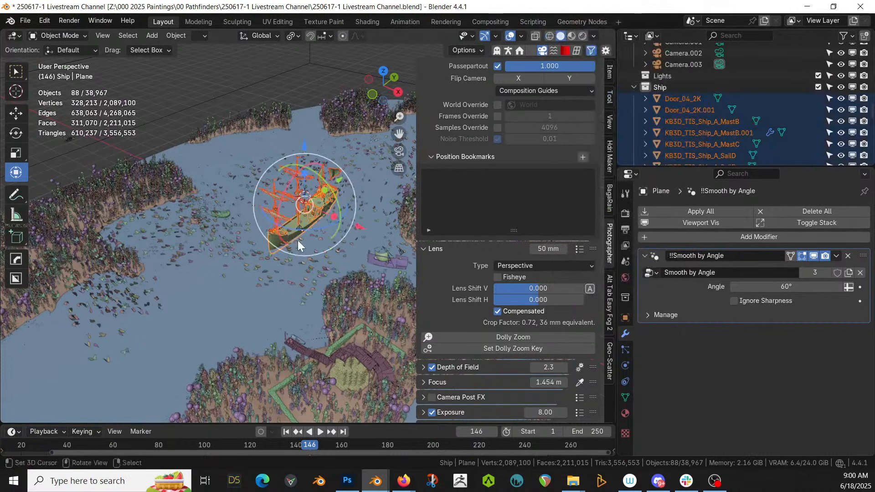
key("ctrl+c")
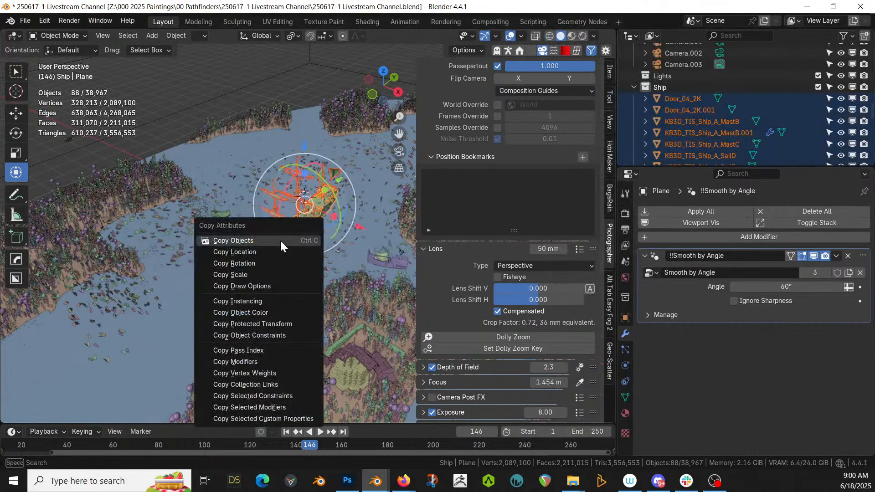
left_click(294, 239)
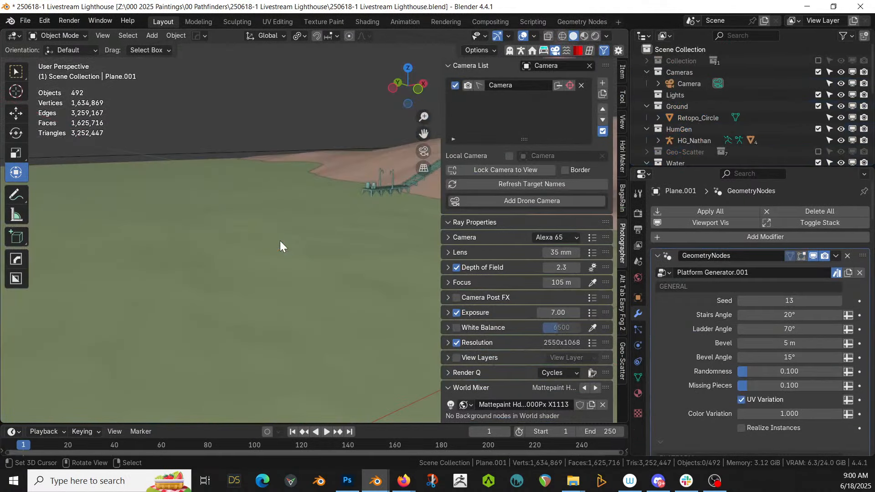
Return to the 250618-1 Livestream Lighthouse file and paste the ship objects into the Scene Collection
scroll(313, 230, "down", 5)
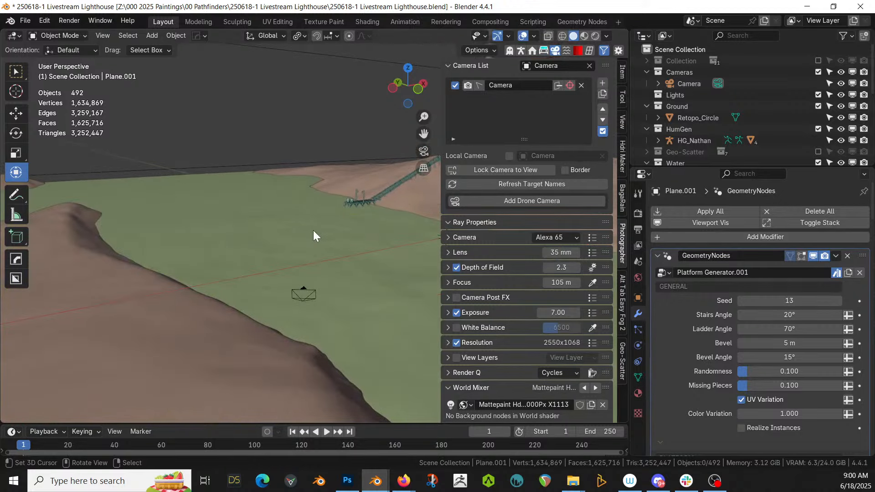
middle_click_drag(313, 231, 318, 250)
left_click(703, 50)
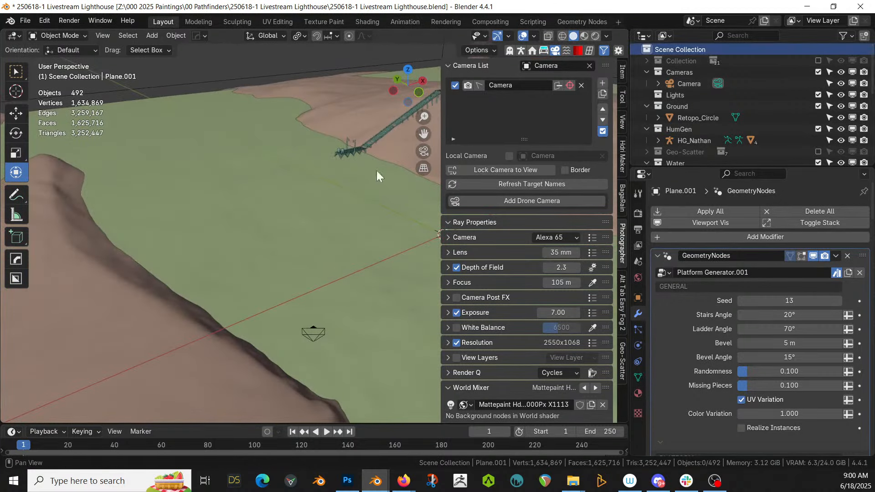
middle_click_drag(376, 170, 243, 231)
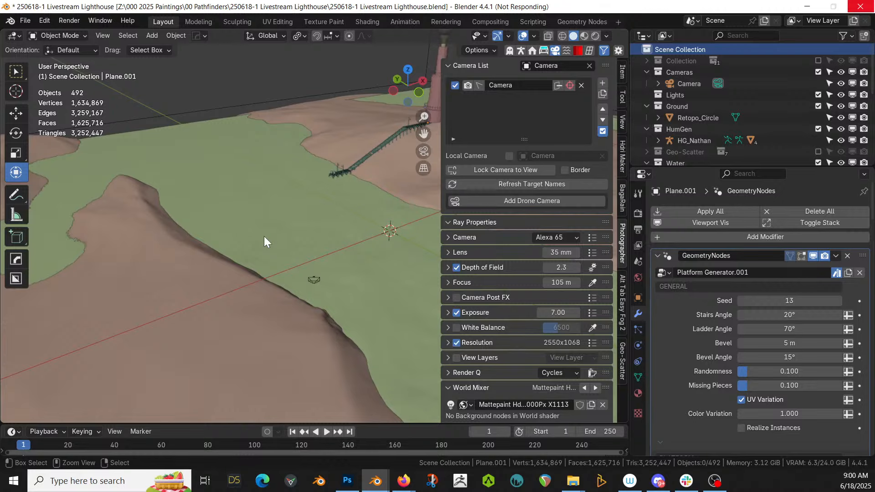
scroll(264, 241, "down", 5)
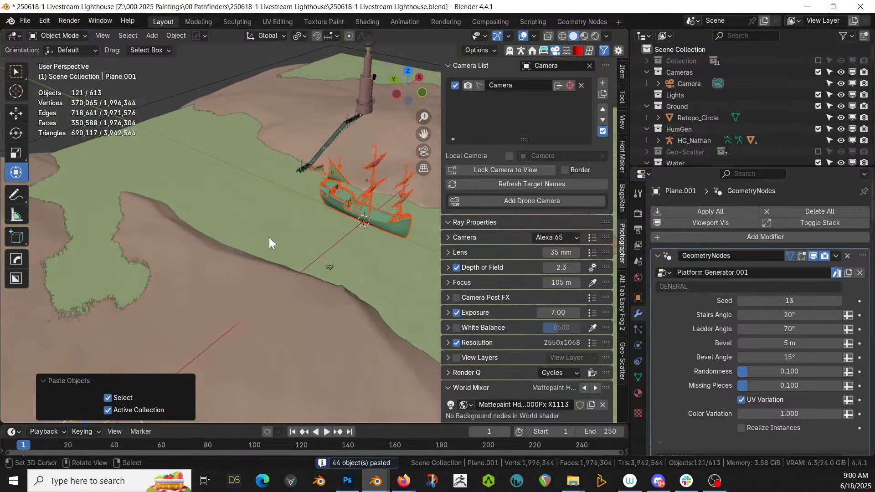
Lower the pasted ship about 7 m along the Z axis into the water
middle_click_drag(290, 240, 280, 212)
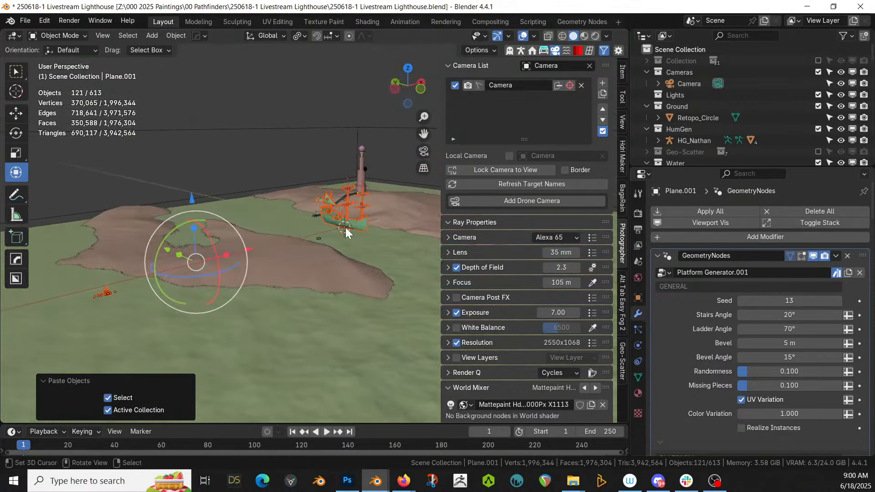
scroll(350, 230, "up", 3)
middle_click_drag(354, 232, 275, 218)
scroll(276, 218, "up", 2)
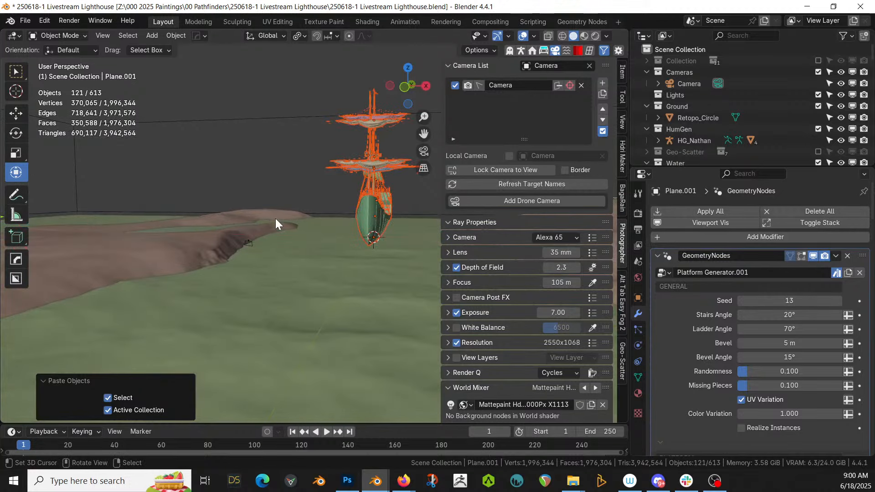
middle_click_drag(358, 206, 428, 248)
key("g")
key("z")
left_click(302, 218)
From the camera view, move the ship about 41 m along Y and about -10.7 m along X, and save the file
key("KP_0")
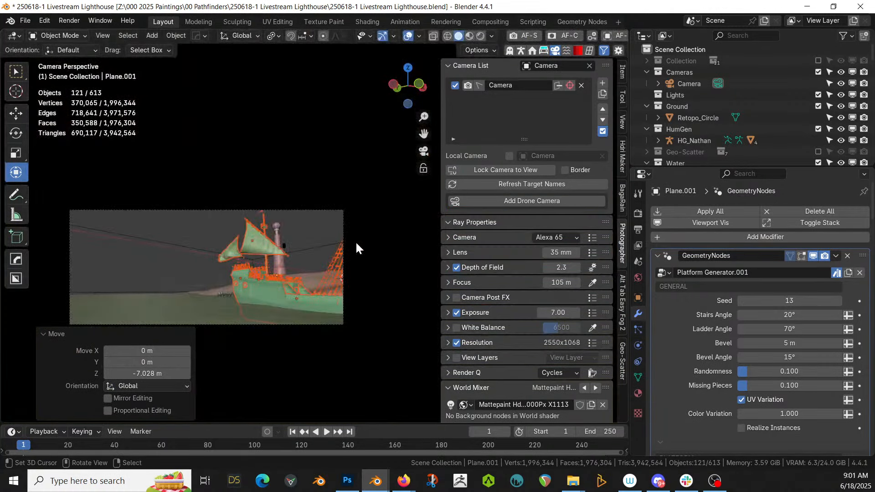
key("g")
key("y")
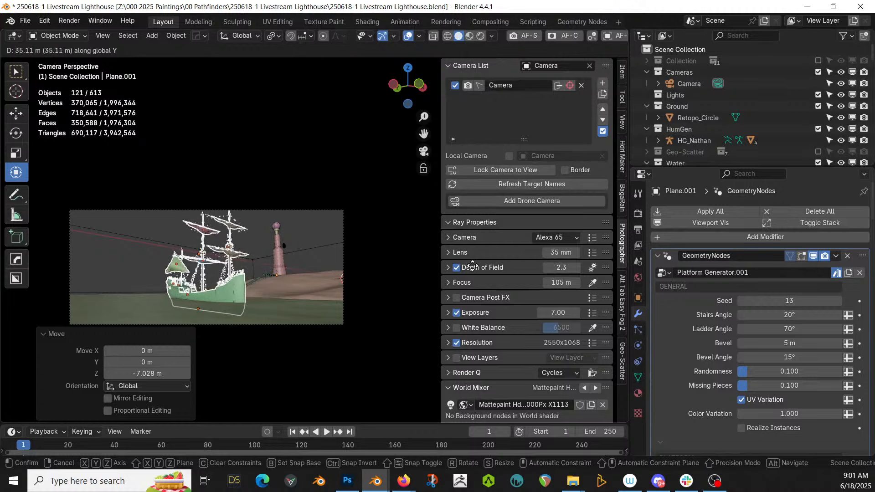
left_click(266, 289)
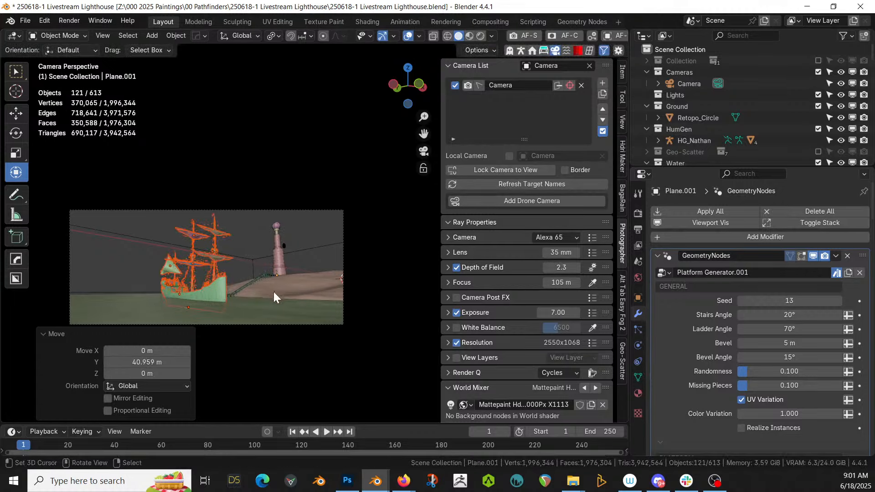
key("g")
key("x")
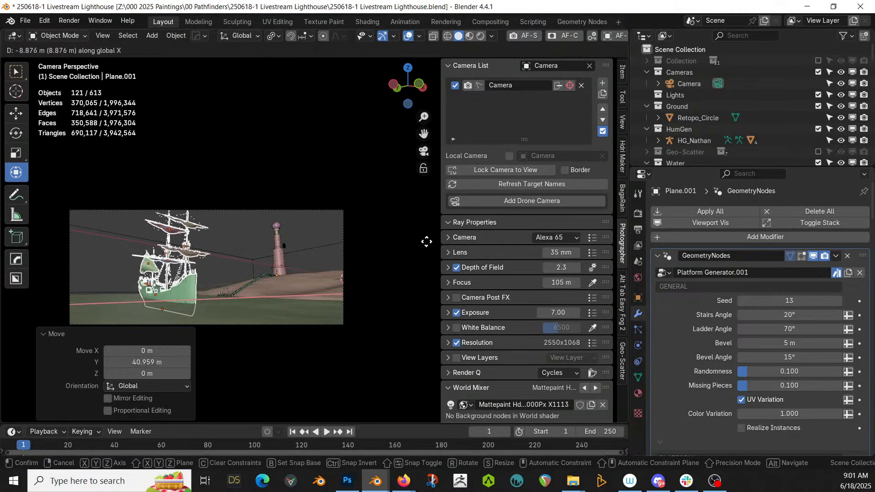
left_click(449, 234)
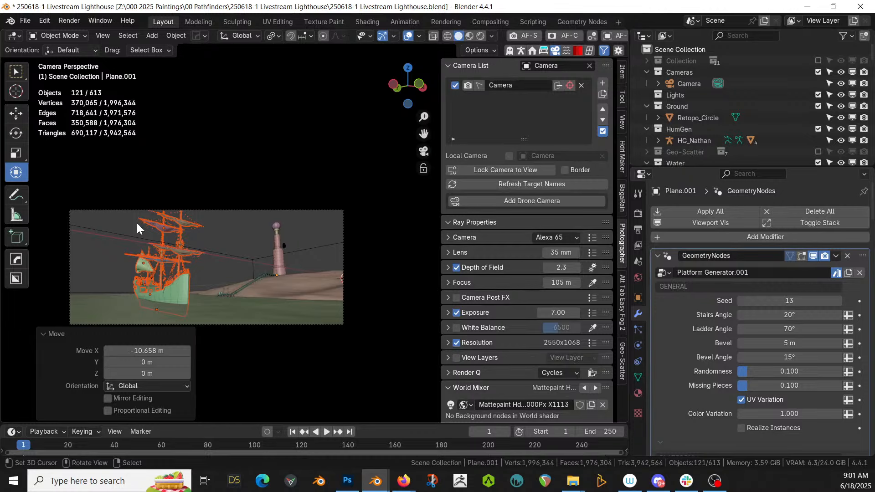
key("ctrl+s")
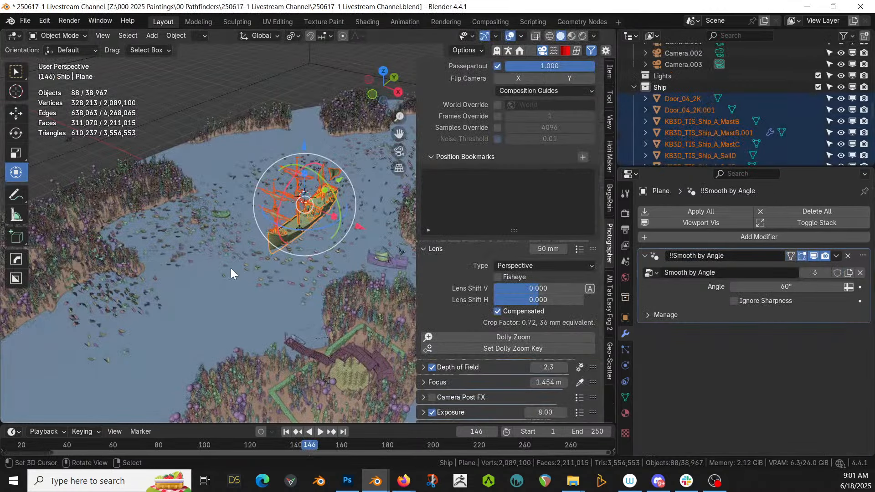
Copy the Butterflies Red Draw object from the 250617-1 Livestream Channel file and paste it into the lighthouse file's Scene Collection
left_click(227, 238)
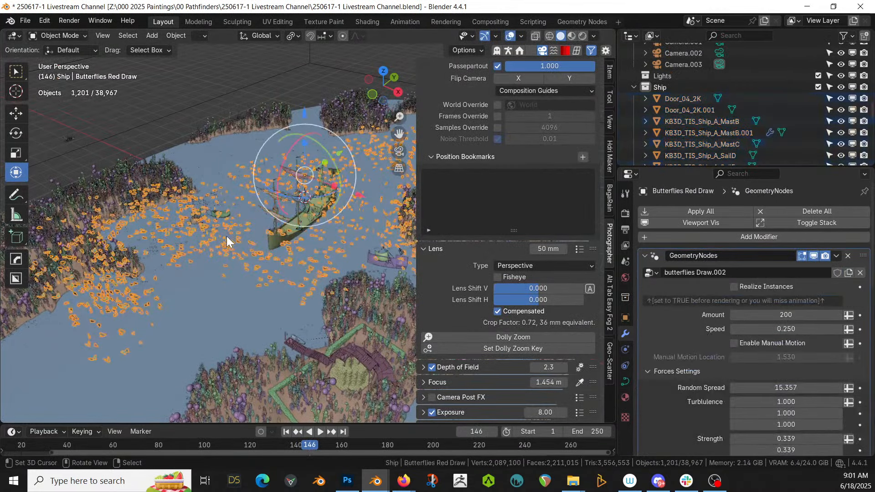
key("ctrl+c")
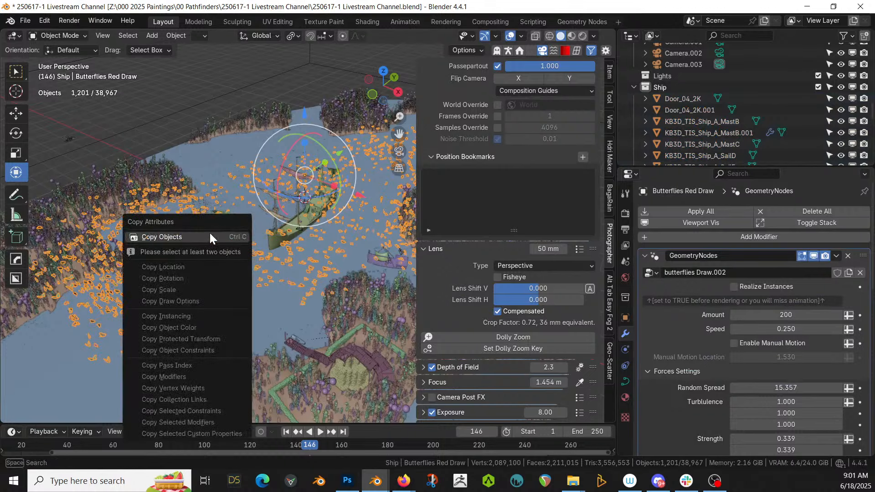
left_click(210, 233)
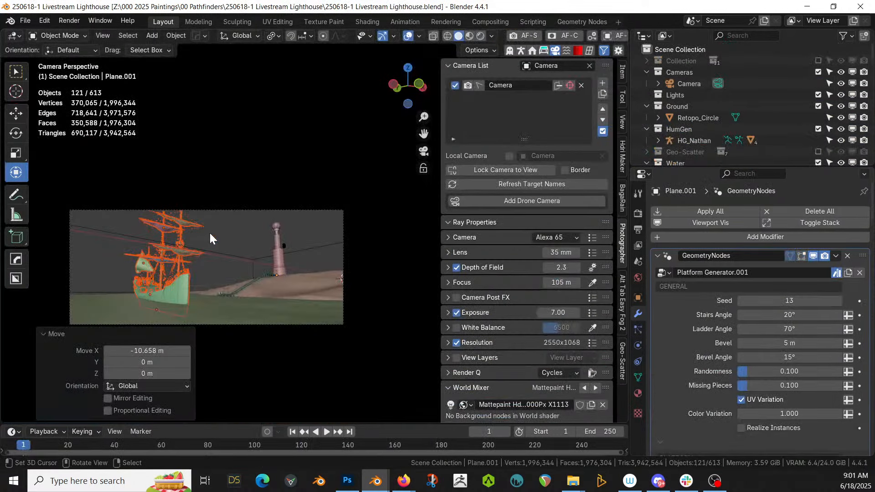
left_click(686, 50)
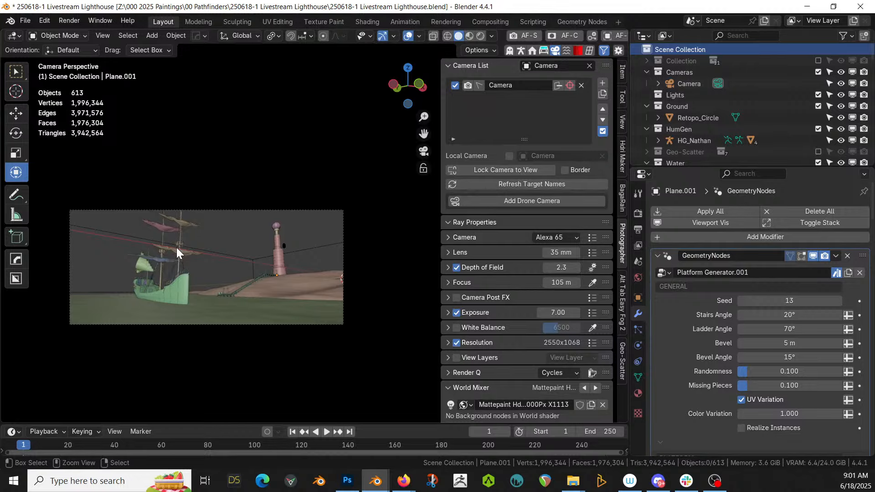
key("ctrl+v")
Move the pasted butterflies about -7.2 m along X, 79.4 m along Y and 1.3 m up along Z
key("KP_7")
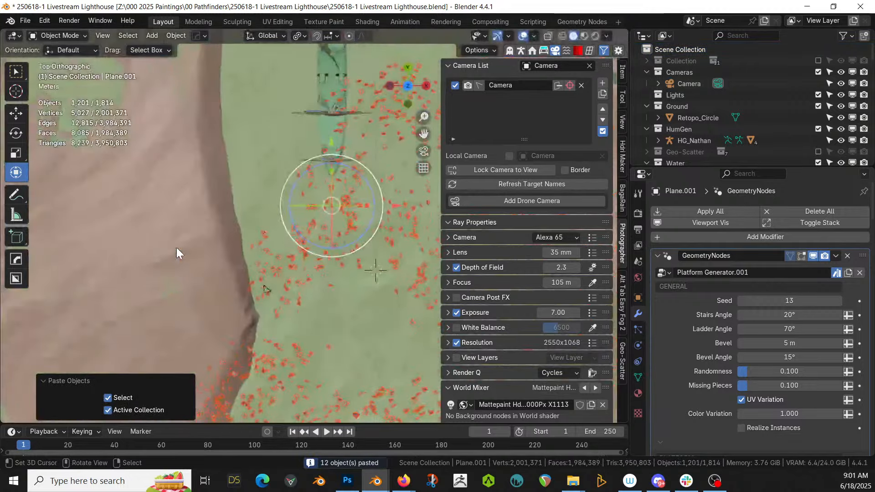
key("g")
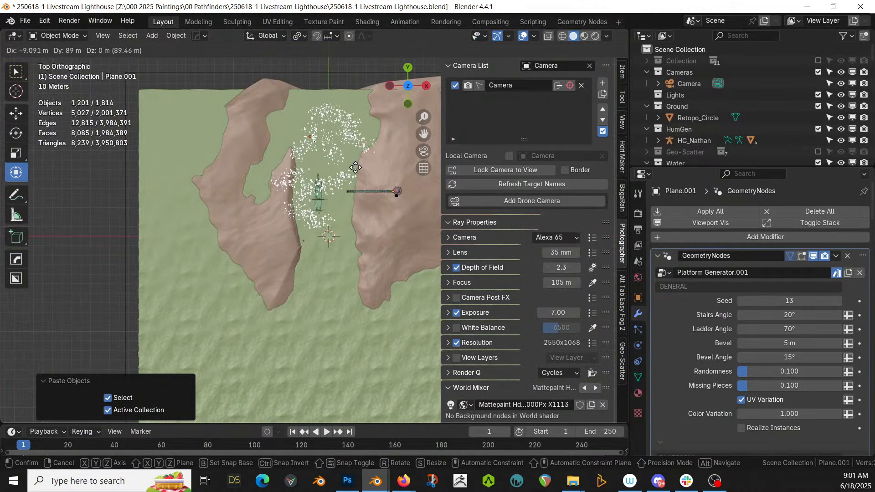
left_click(357, 176)
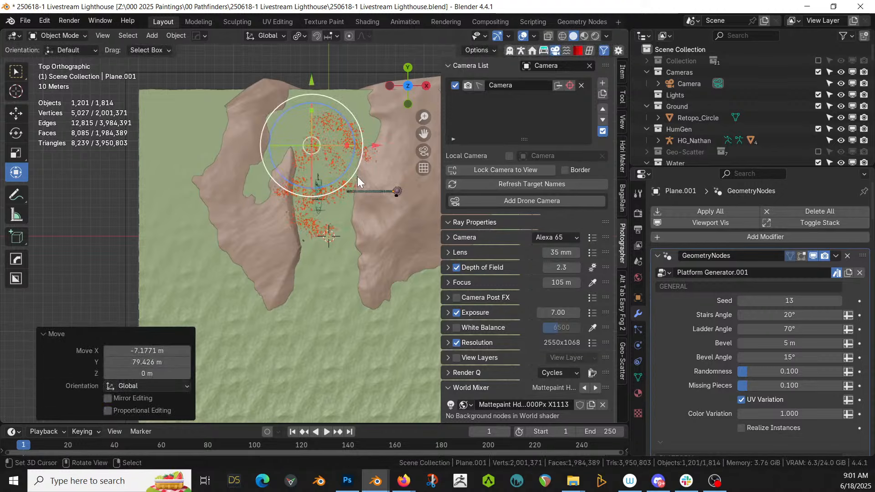
key("KP_1")
scroll(356, 187, "up", 4)
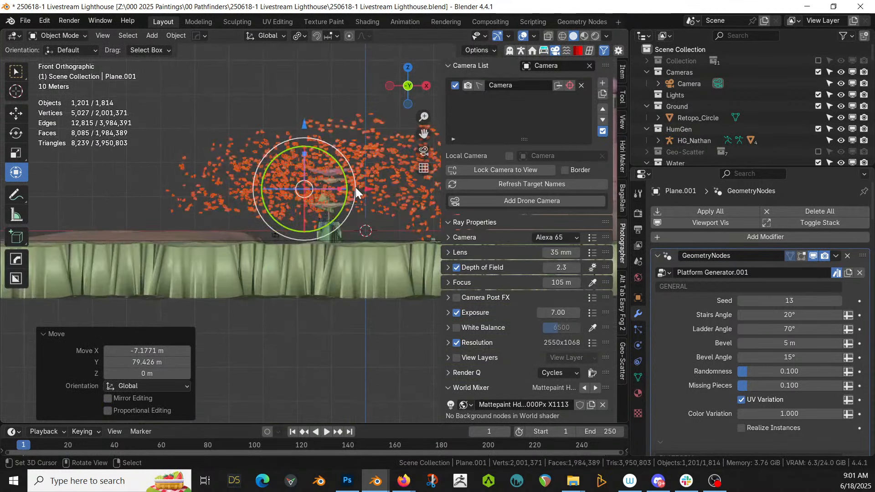
key("g")
key("z")
left_click(332, 194)
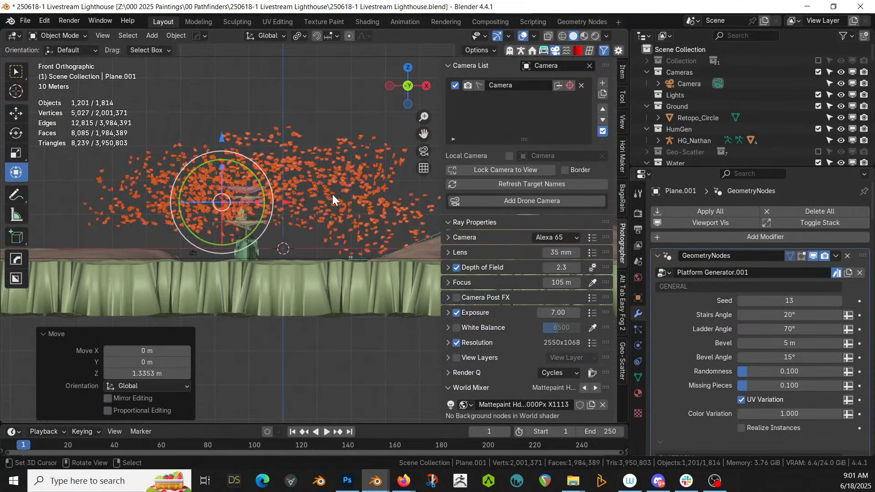
key("KP_0")
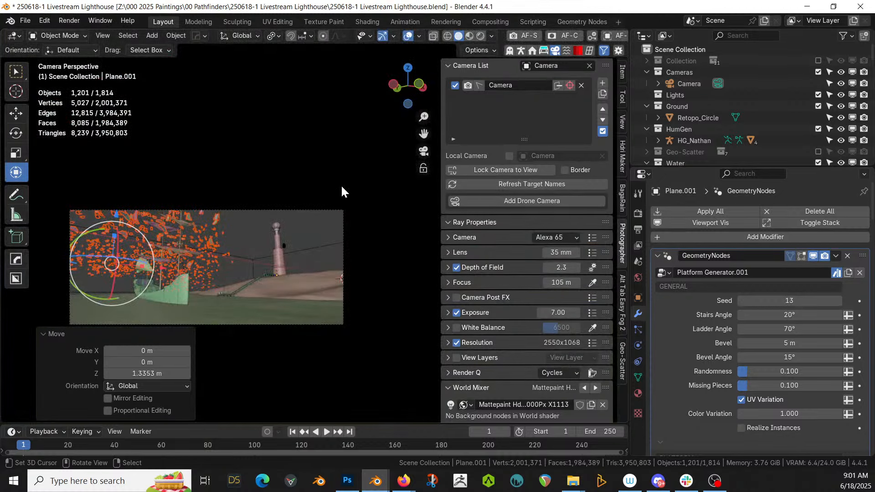
In top view, shift the Butterflies Red Draw object about 0.4 m along X and -29.9 m along Y
left_click(330, 201)
key("KP_7")
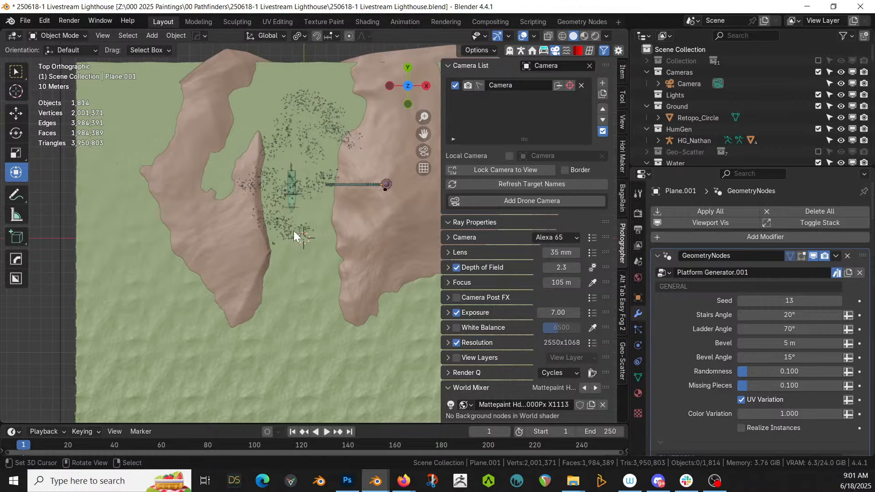
left_click(297, 235)
key("g")
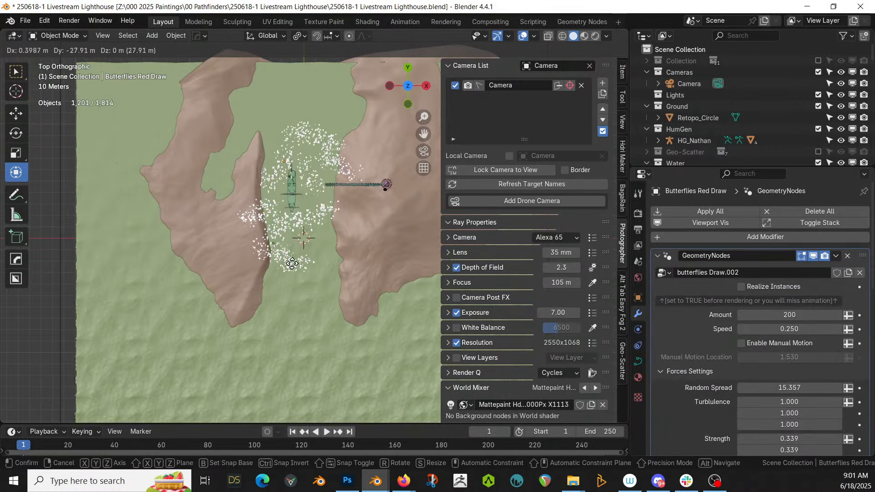
left_click(292, 265)
key("KP_0")
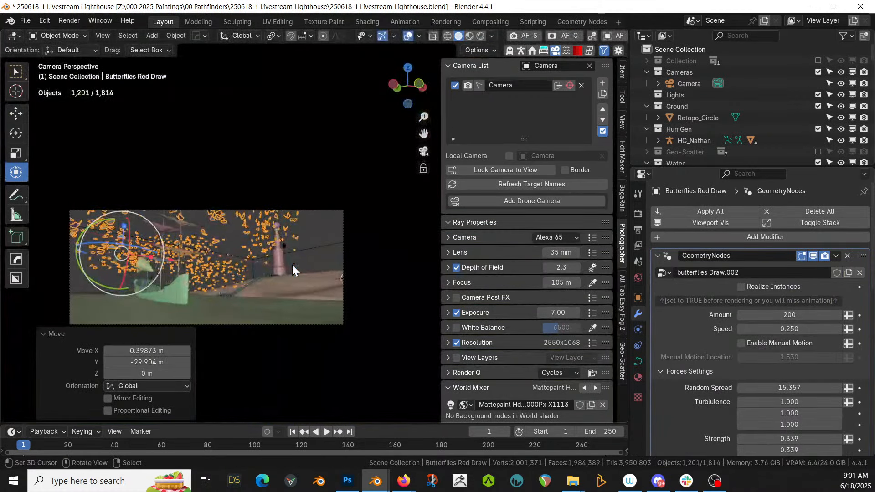
Switch the camera view to rendered shading and enable the Geo-Scatter collection
key("z")
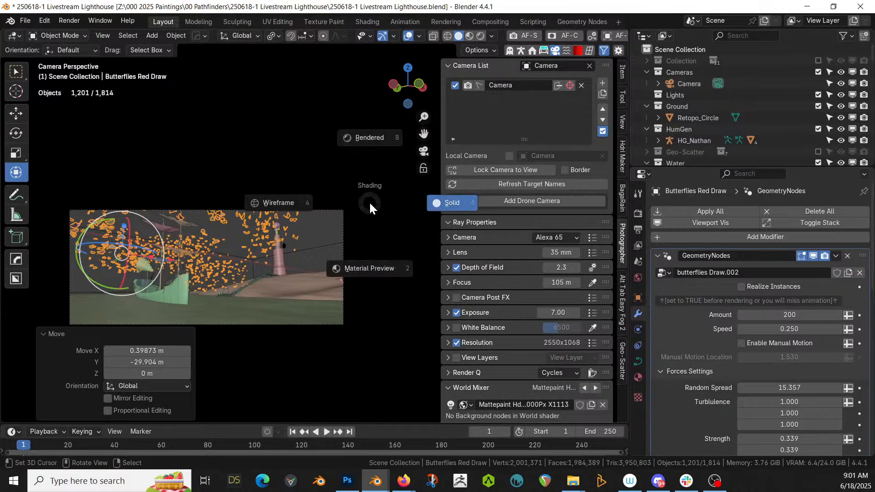
left_click(369, 201)
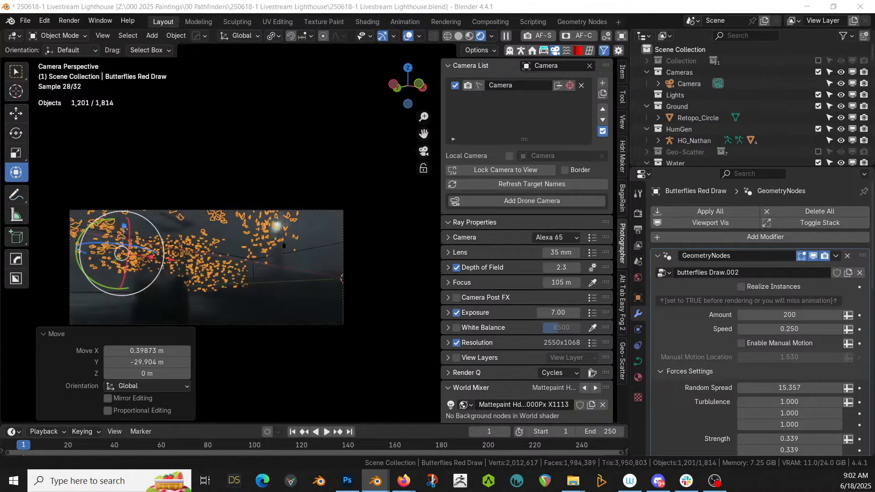
left_click(232, 137)
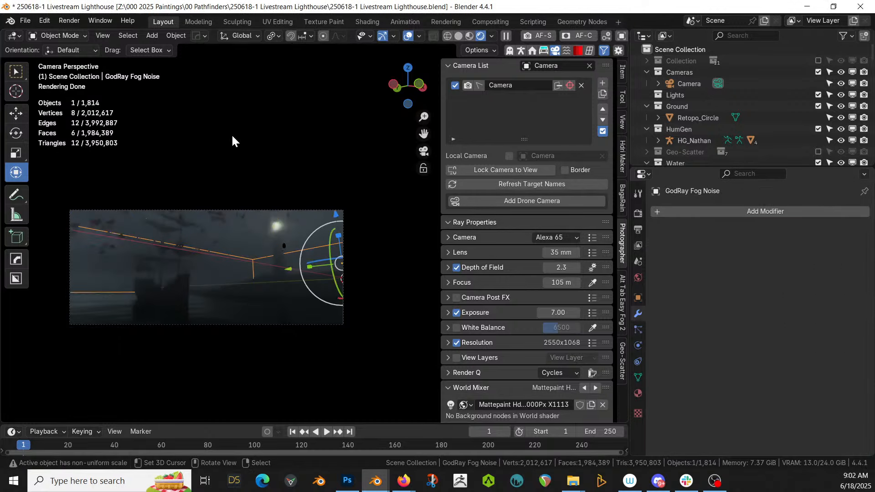
left_click(818, 152)
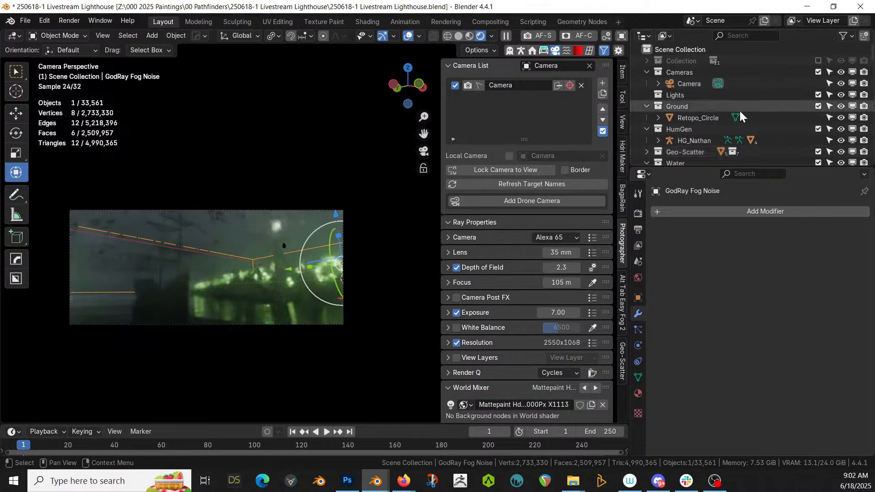
Delete the Butterflies Red Draw object from the scene
key("period")
scroll(742, 118, "down", 12)
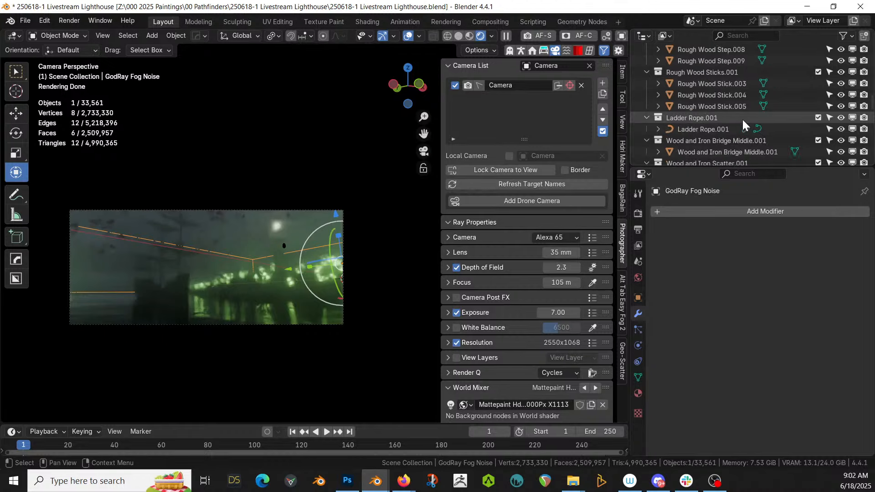
scroll(744, 120, "down", 15)
scroll(744, 120, "up", 14)
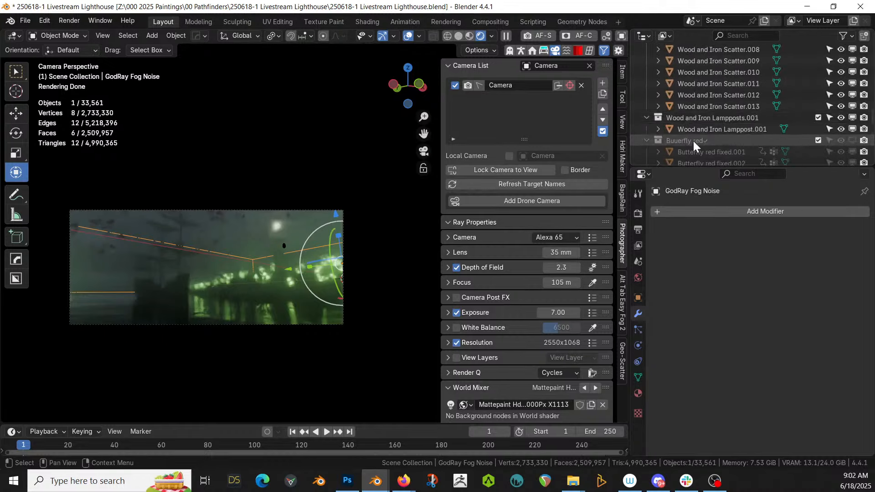
scroll(713, 143, "down", 5)
scroll(712, 143, "down", 12)
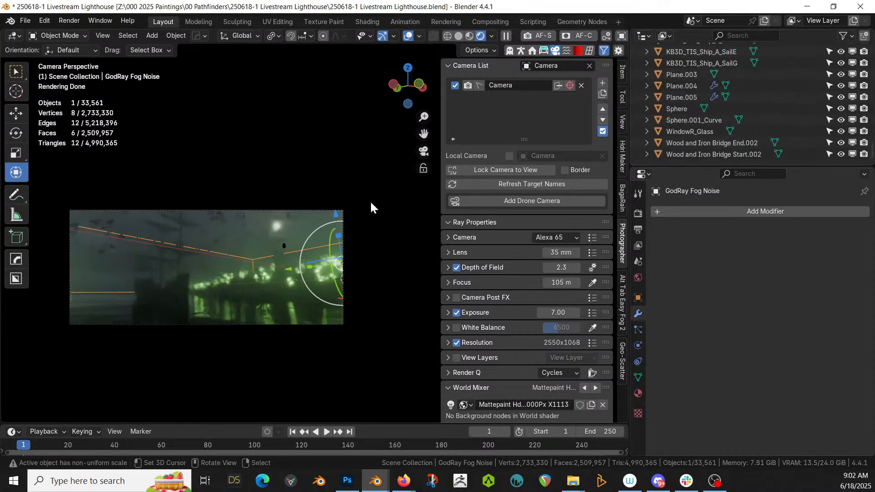
left_click(218, 219)
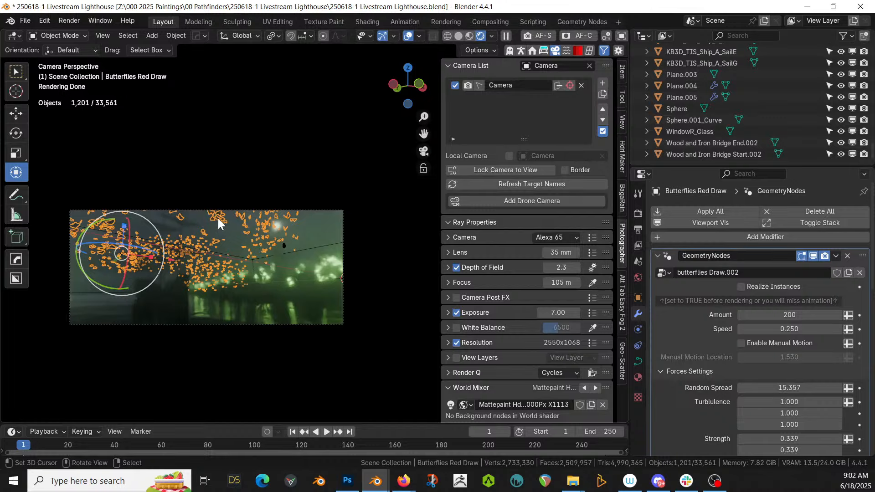
key("Delete")
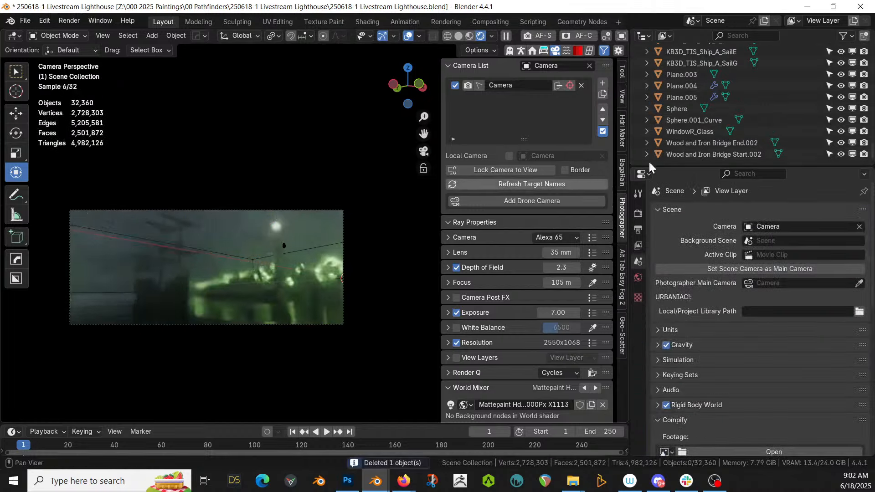
Delete the Buuerfly red collection together with its whole hierarchy
scroll(743, 105, "up", 10)
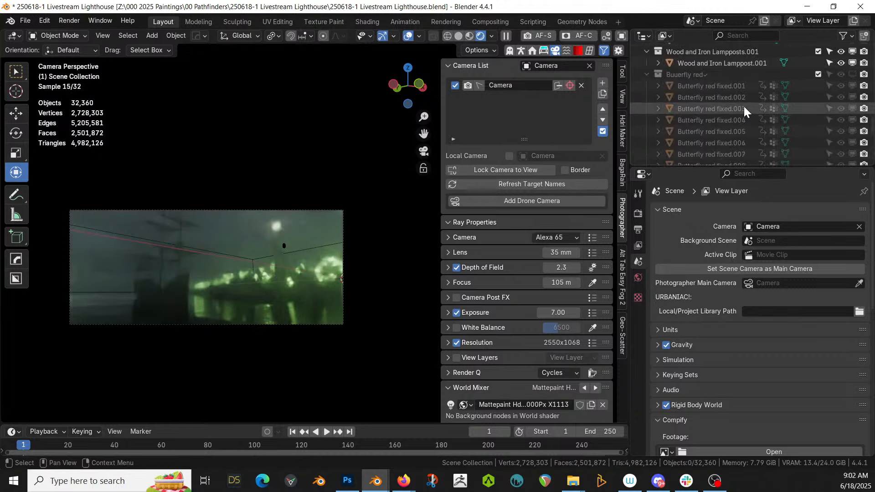
left_click(690, 74)
right_click(690, 75)
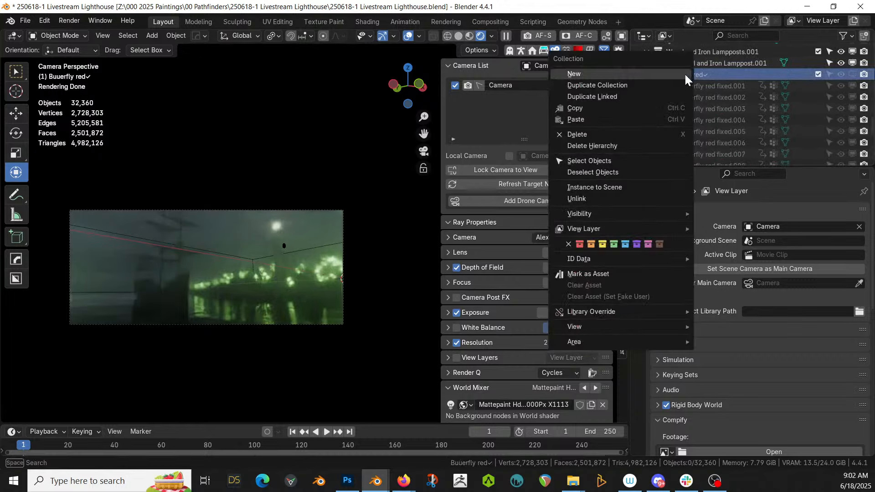
left_click(600, 146)
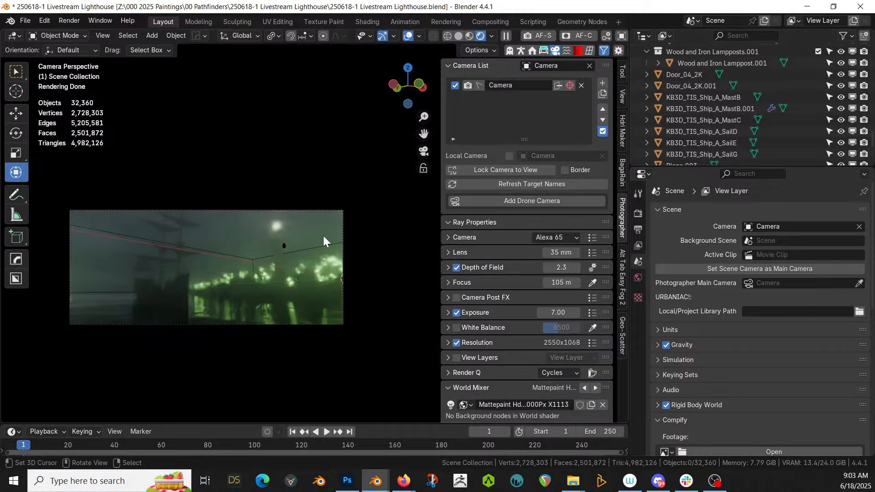
In solid shading, fly the camera back and turn it to frame the ship and lighthouse with foliage along the left edge
key("z")
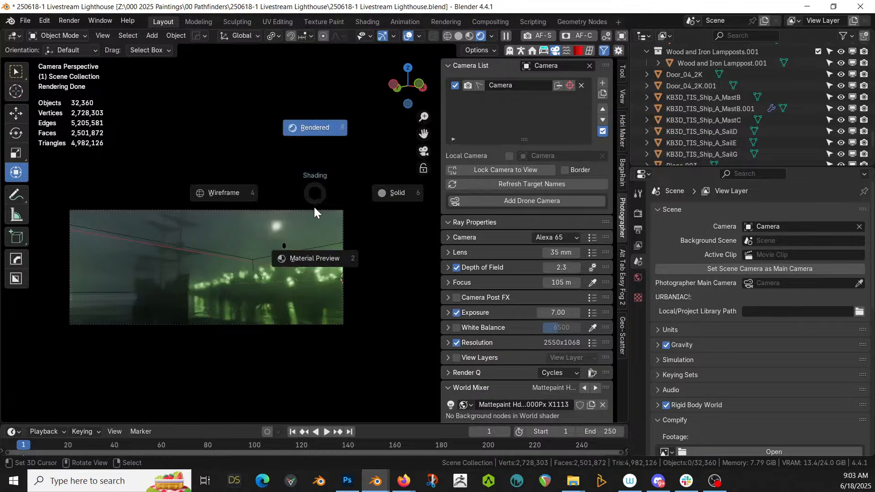
key("6")
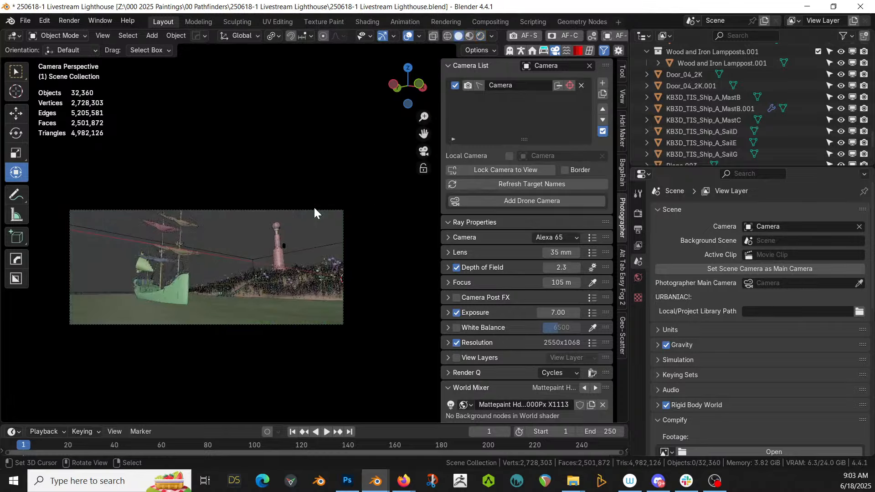
key("shift+grave")
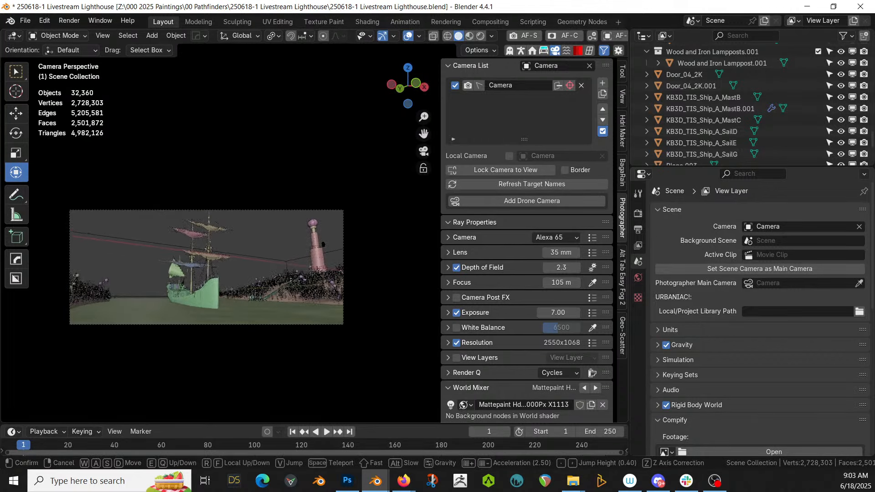
key("s")
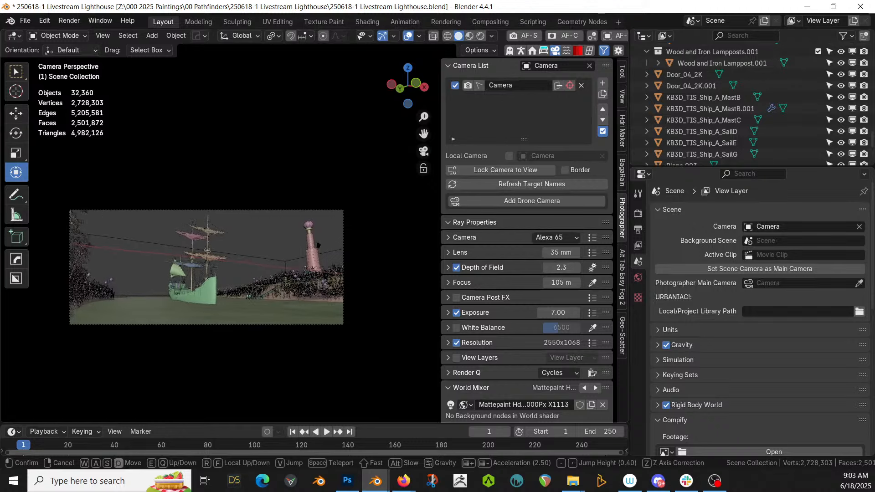
key("d")
key("s")
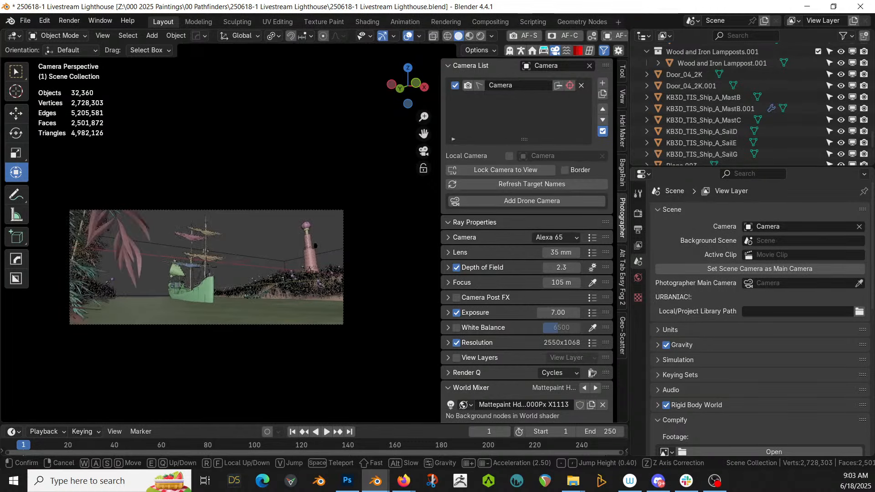
key("w")
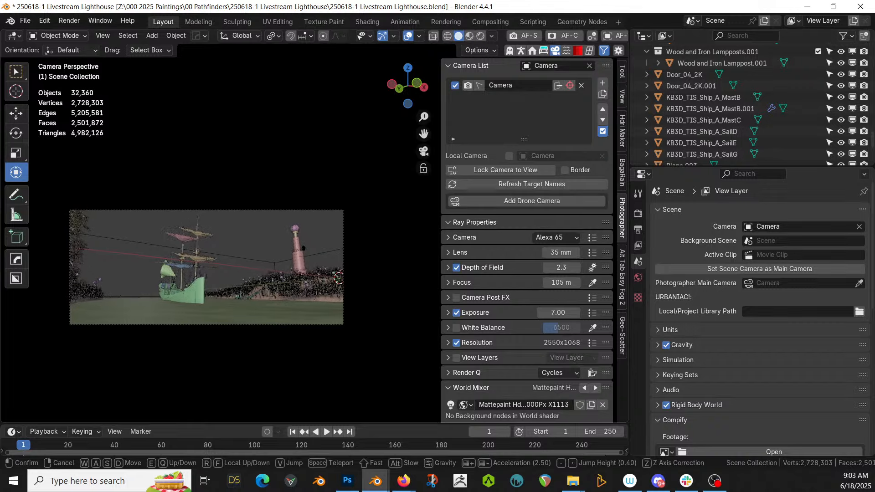
left_click(286, 250)
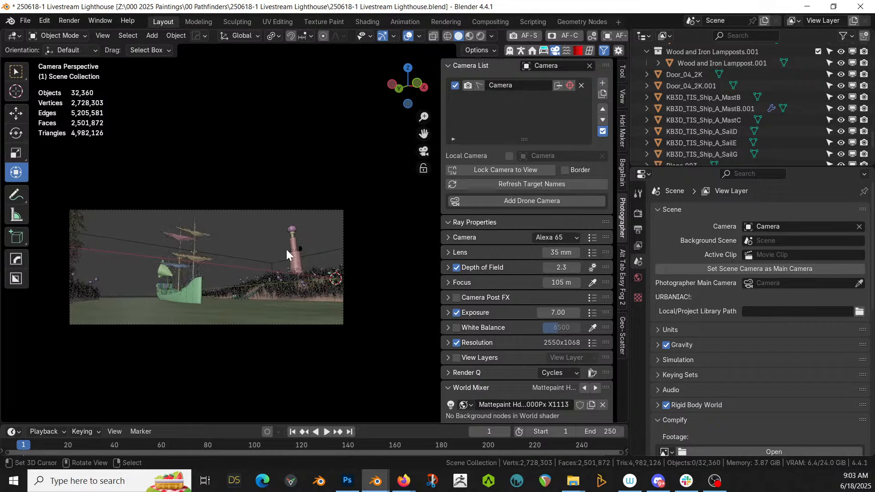
Pick the ship's hull as the camera's focus point and switch back to rendered shading
left_click(592, 282)
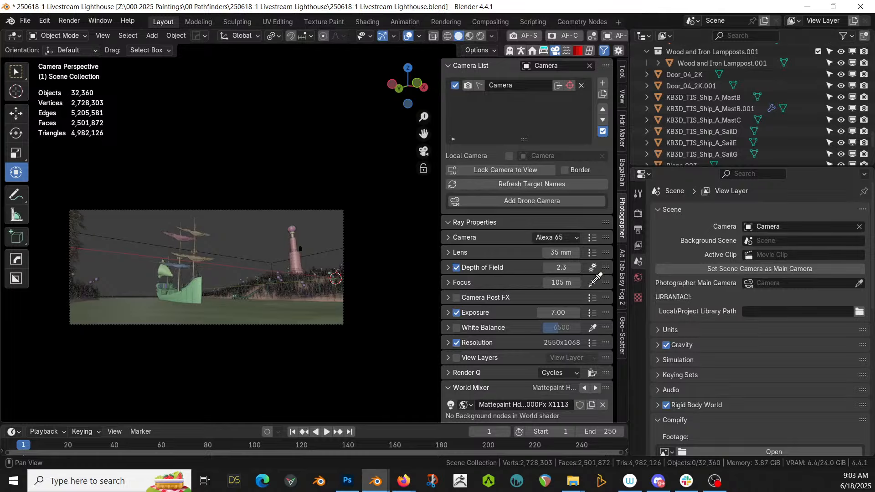
left_click(199, 285)
key("z")
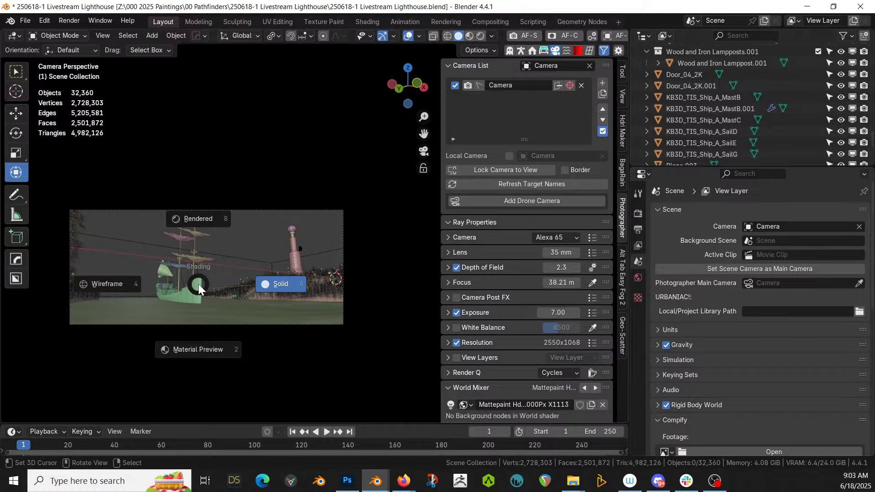
key("8")
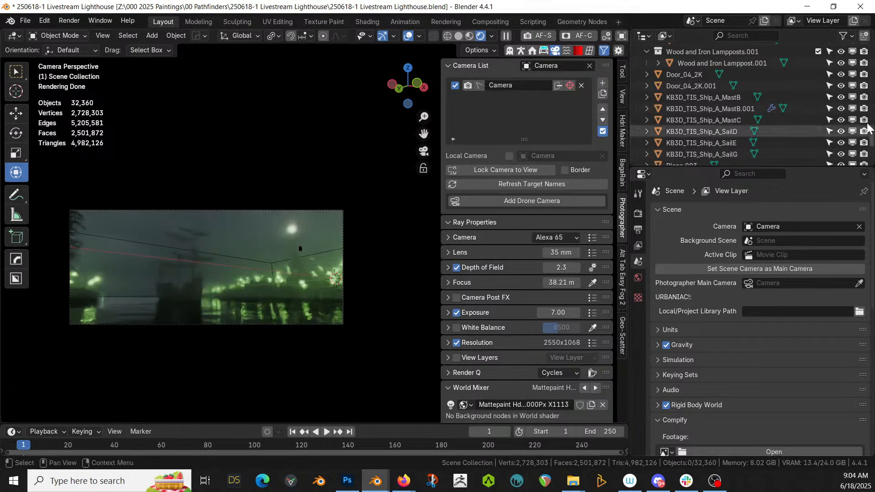
Collapse the Wood and Iron Planks.001, Rough Wood Beams.001, Wood and Iron Railing.001 and Wood and Iron Posts.001 collections in the outliner
scroll(788, 98, "down", 3)
scroll(788, 100, "down", 10)
scroll(790, 104, "down", 10)
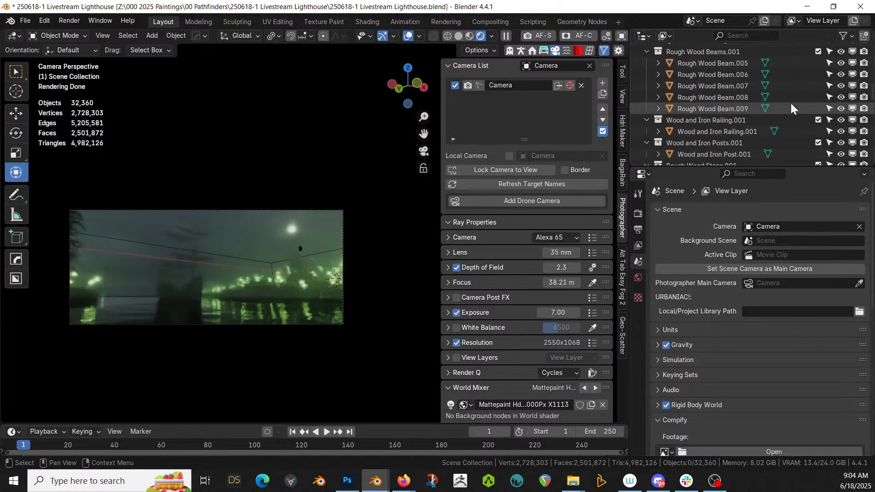
scroll(790, 103, "down", 5)
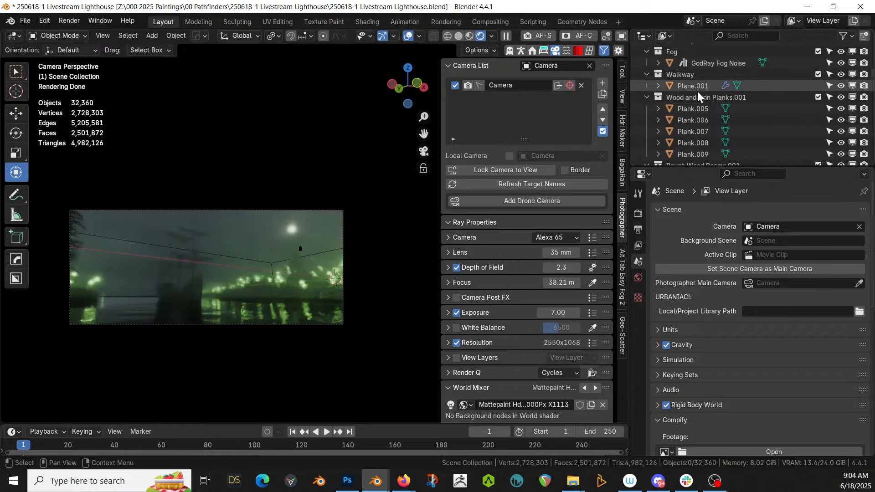
left_click(646, 96)
left_click(646, 108)
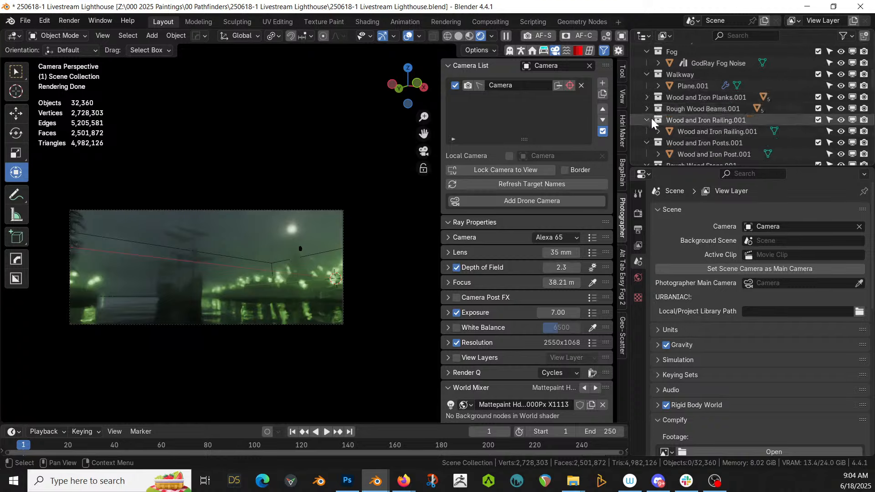
left_click(646, 120)
left_click(646, 131)
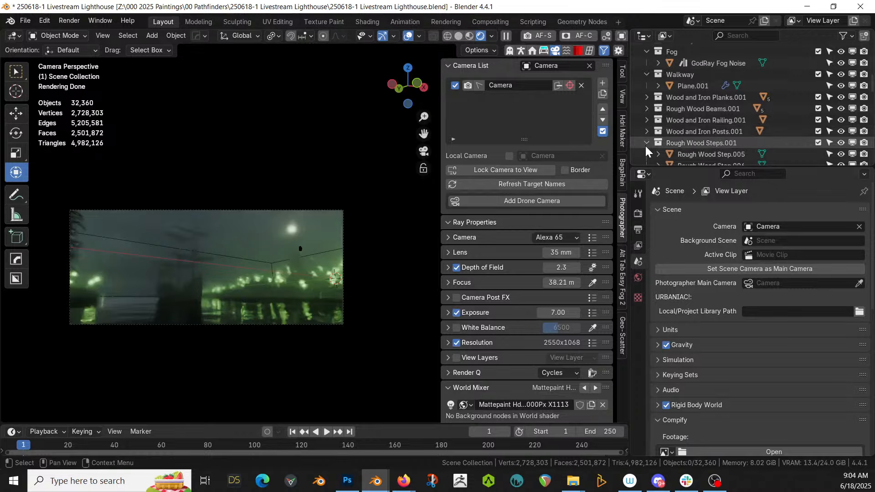
Collapse the remaining walkway part collections from Rough Wood Steps.001 down to Wood and Iron Lampposts.001
scroll(655, 141, "down", 3)
left_click(646, 108)
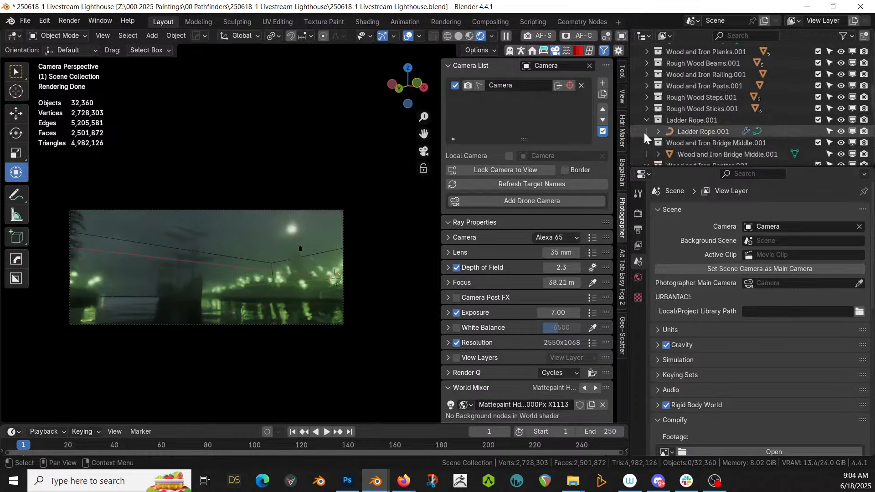
left_click(646, 131)
left_click(646, 142)
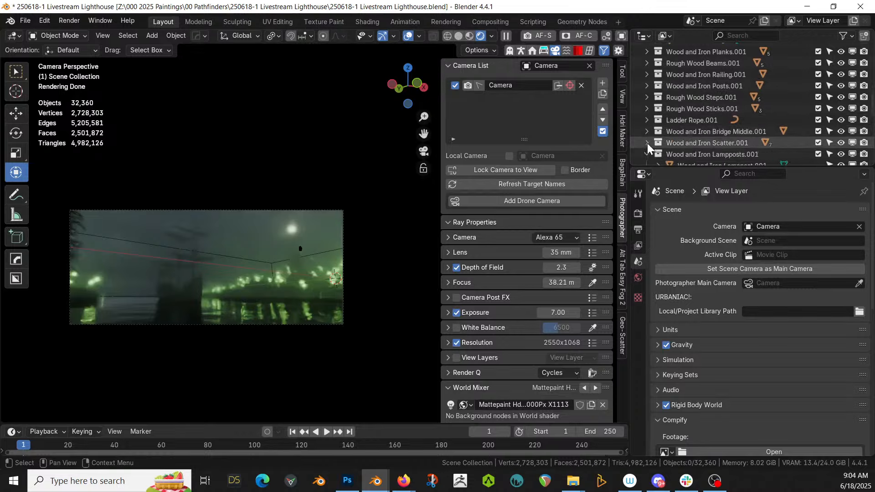
scroll(651, 136, "down", 3)
left_click(647, 107)
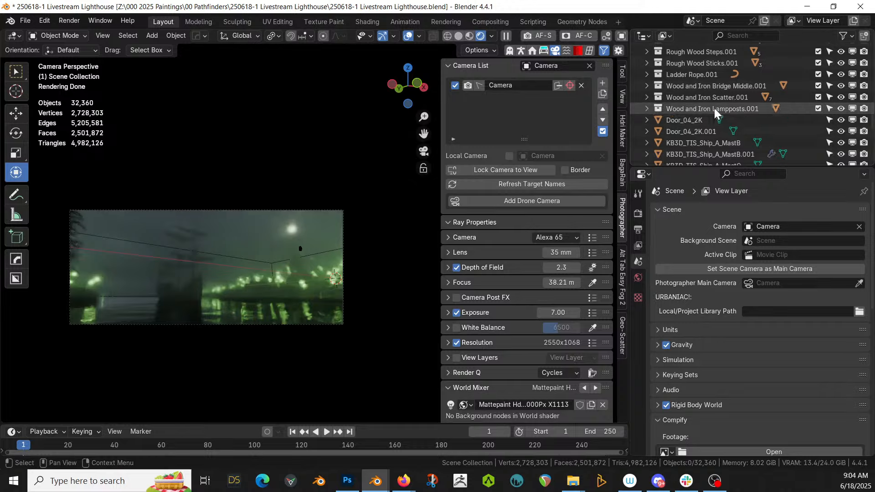
Select all collections from Wood and Iron Planks.001 through Wood and Iron Lampposts.001 and try to move them together to another collection
left_click(723, 104)
scroll(704, 88, "up", 5)
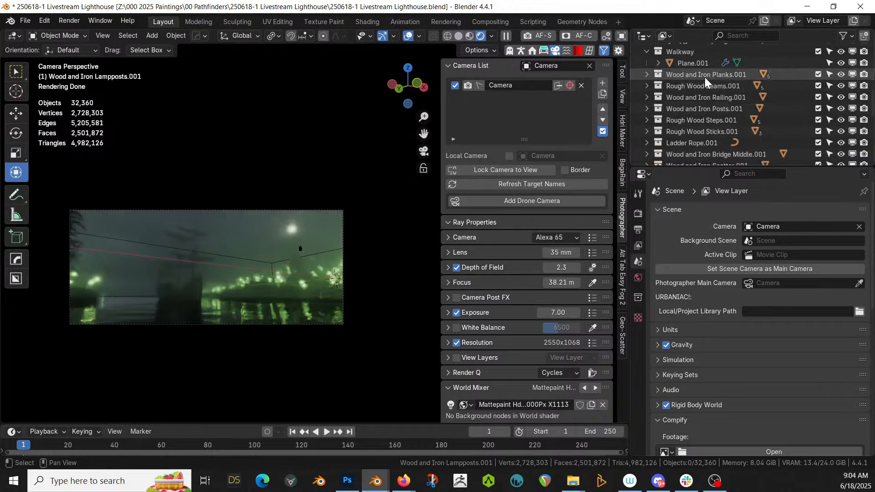
left_click(703, 77, "ctrl")
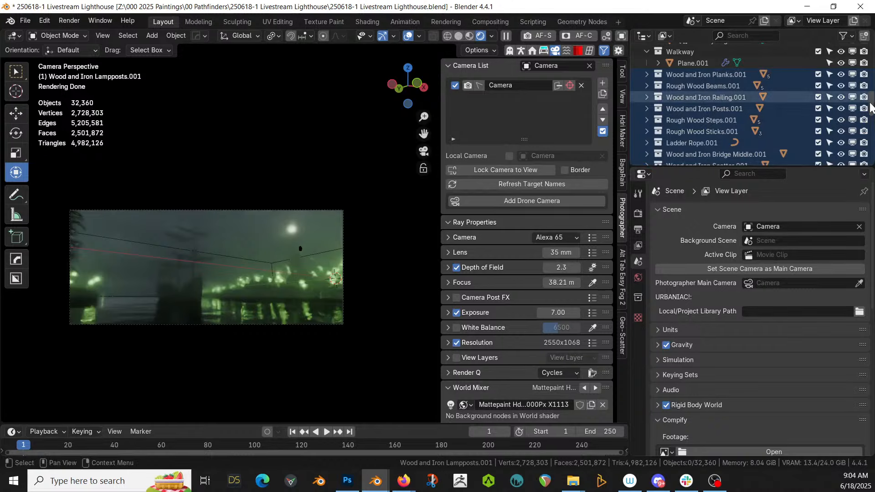
scroll(871, 96, "up", 3)
scroll(872, 96, "up", 1)
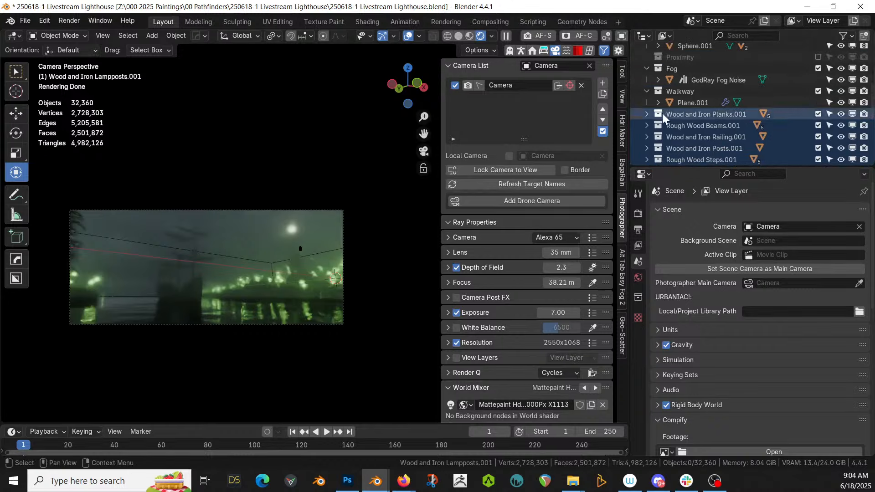
key("m")
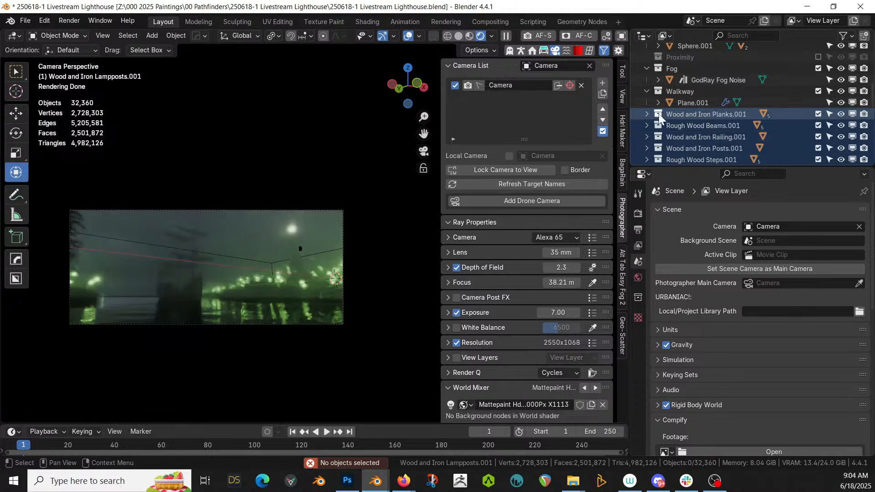
left_click_drag(678, 27, 678, 106)
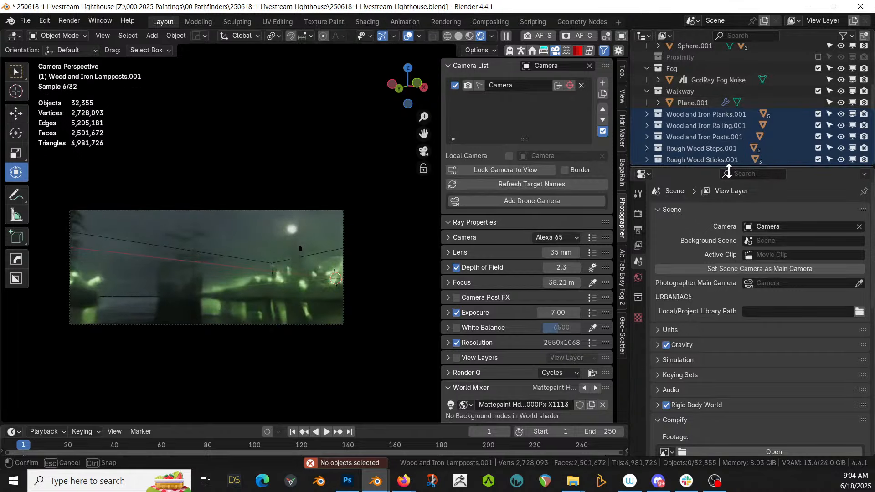
Enlarge the outliner, collapse the collections from Walkway up to Ground, and move the selected wood collections into the disabled collection named Collection
left_click_drag(729, 167, 701, 444)
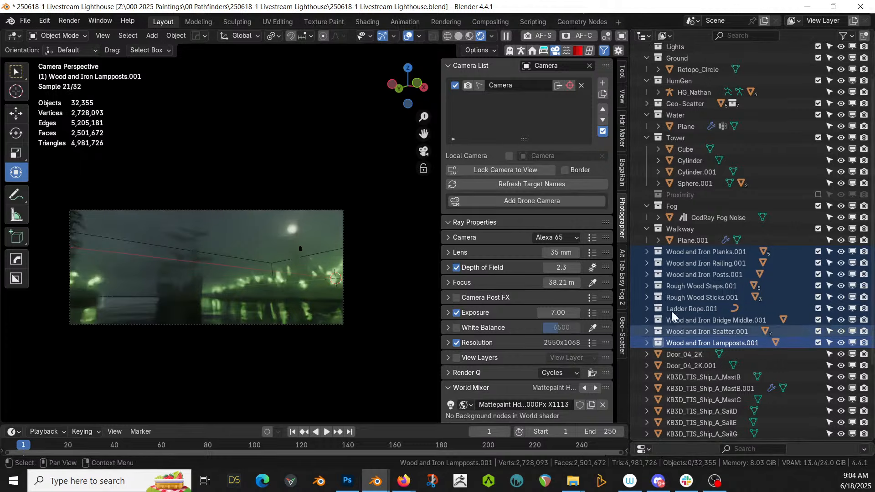
left_click(646, 228)
left_click(645, 206)
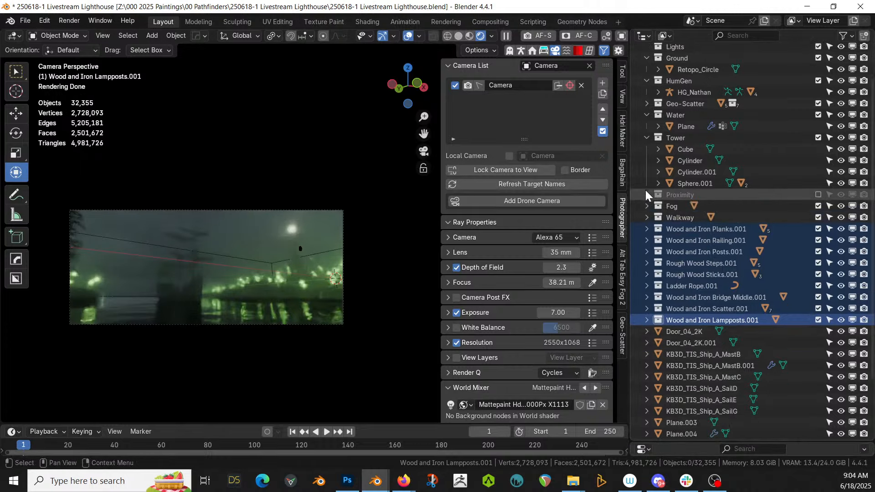
left_click(645, 136)
left_click_drag(650, 113, 648, 56)
scroll(656, 64, "up", 2)
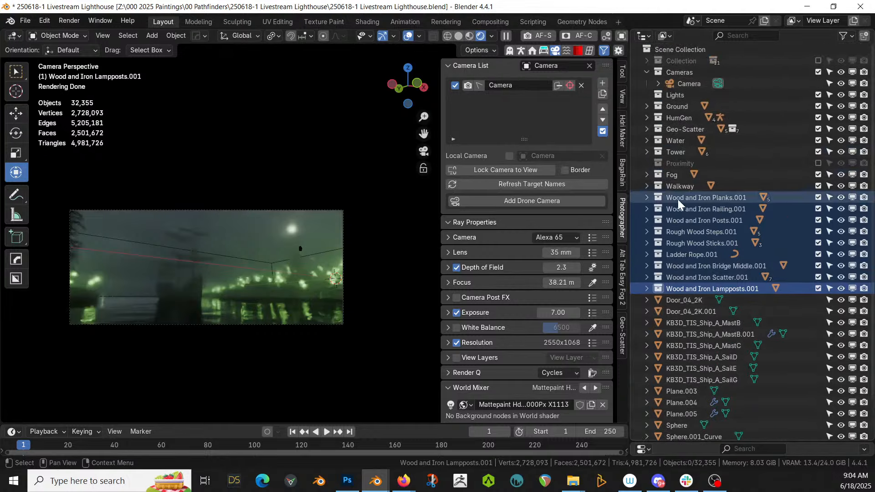
left_click_drag(677, 202, 685, 62)
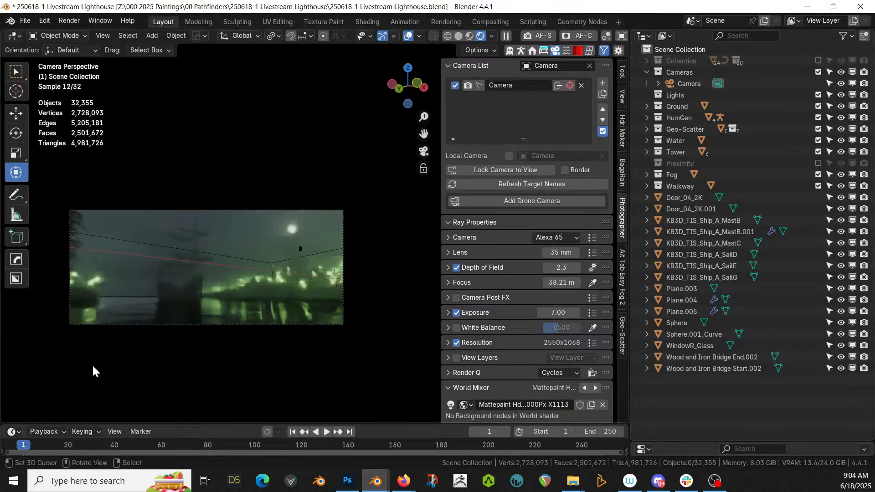
Expand the Fog collection, leave the camera view, and select the GodRay Fog Noise box in solid shading
left_click(666, 173)
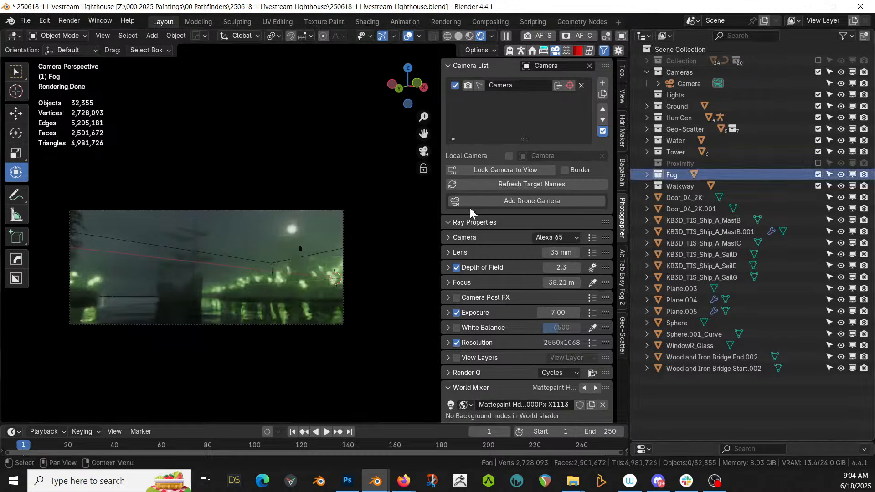
left_click(646, 175)
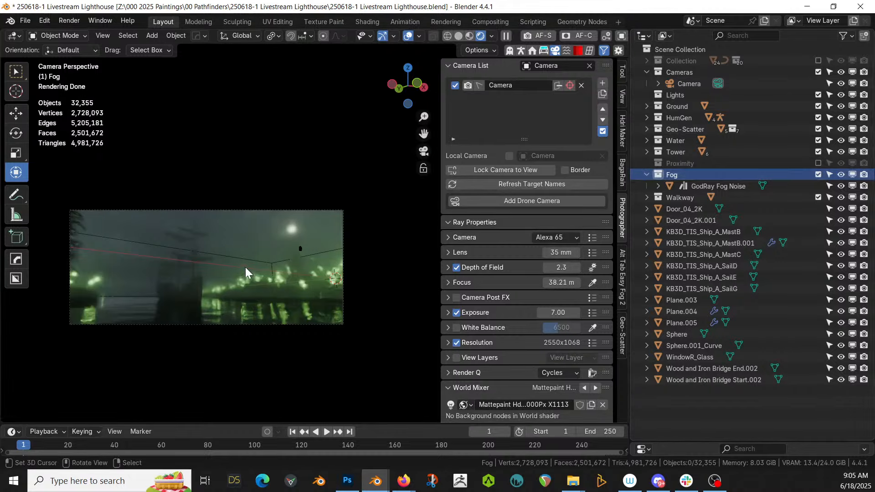
middle_click_drag(245, 267, 245, 268)
scroll(246, 269, "down", 8)
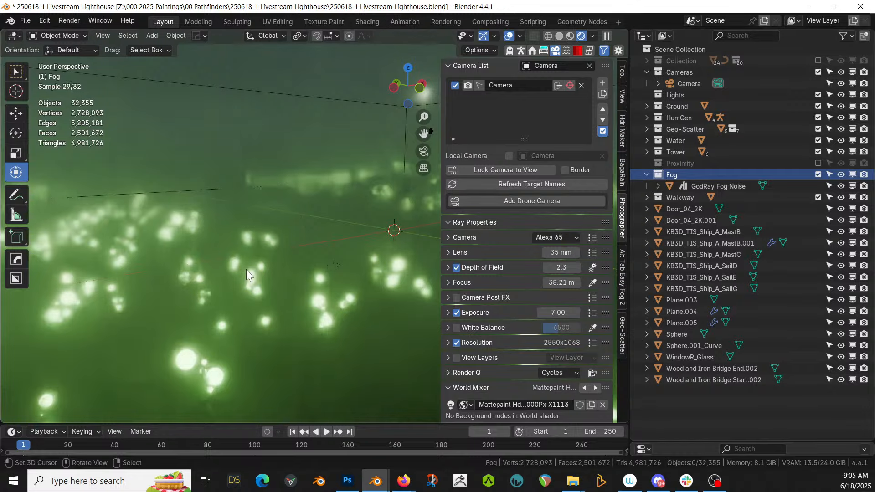
key("z")
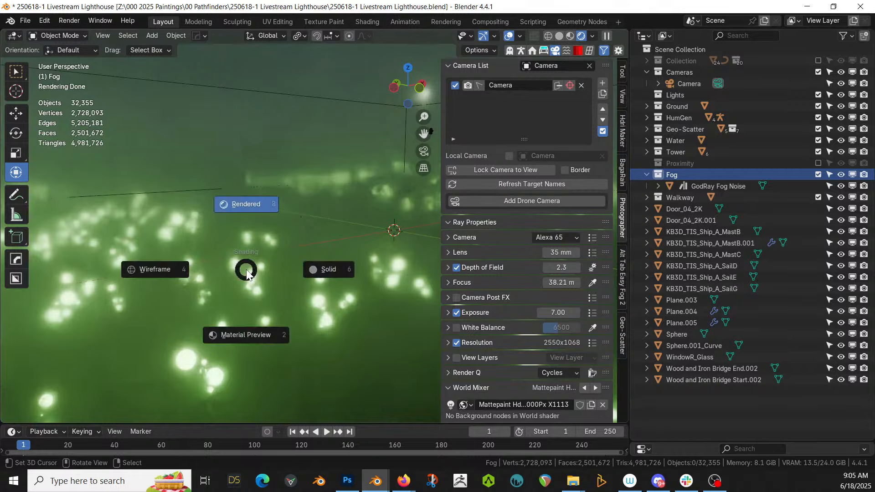
key("6")
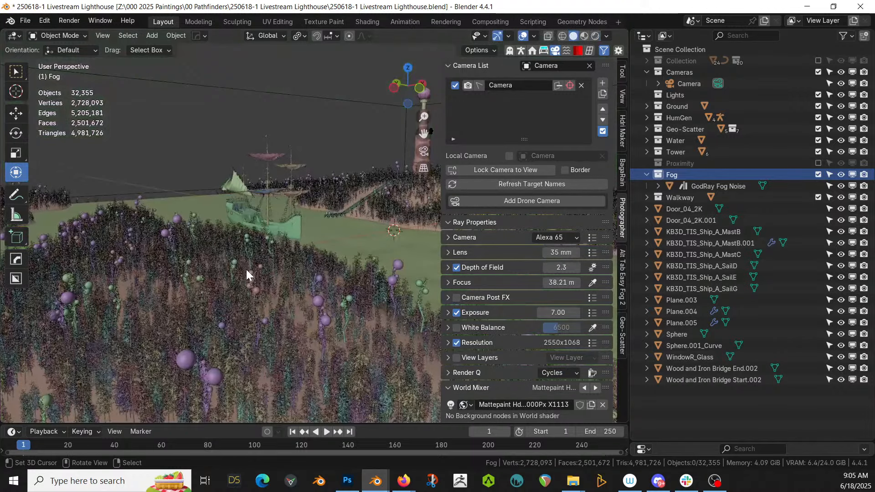
middle_click_drag(311, 206, 185, 236)
scroll(326, 223, "down", 10)
left_click(192, 215)
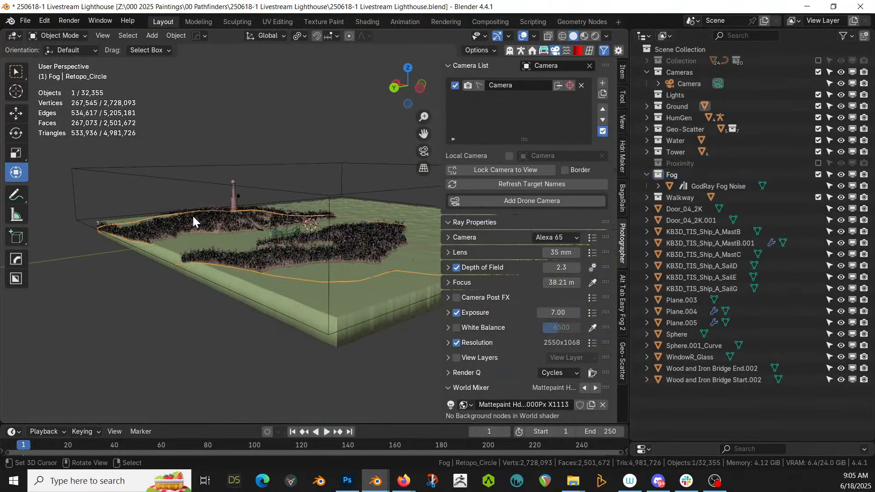
left_click(193, 181)
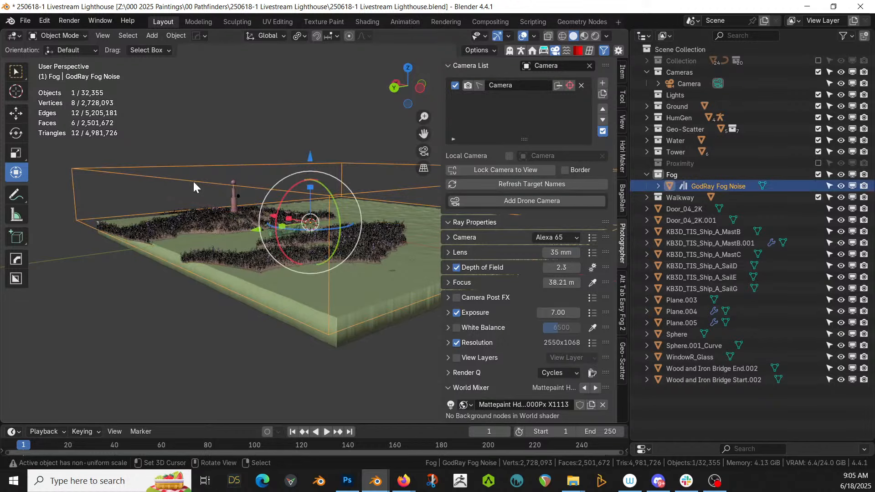
In Edit Mode, move the near side face of the fog box outward about 122 m along the global Y axis
key("Tab")
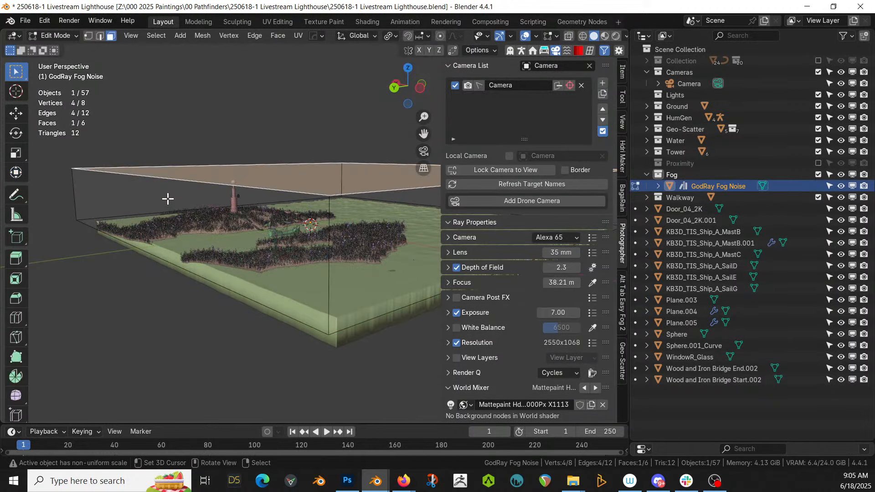
left_click(167, 199)
key("g")
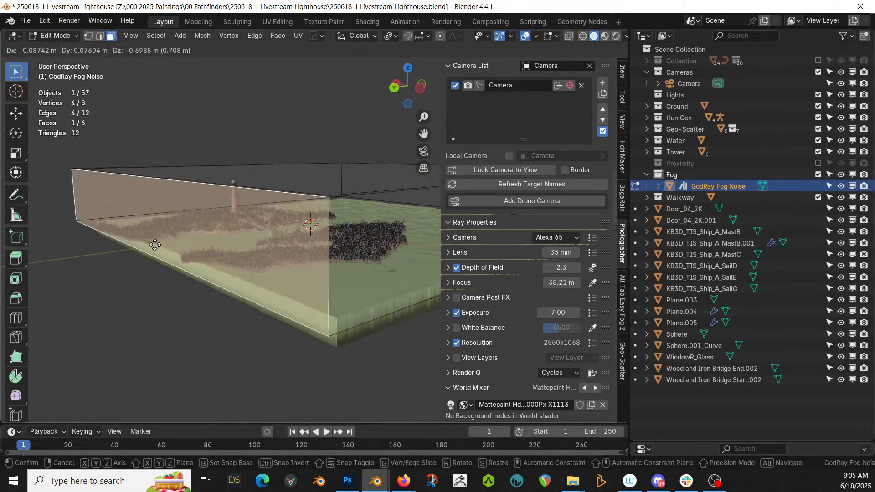
key("y")
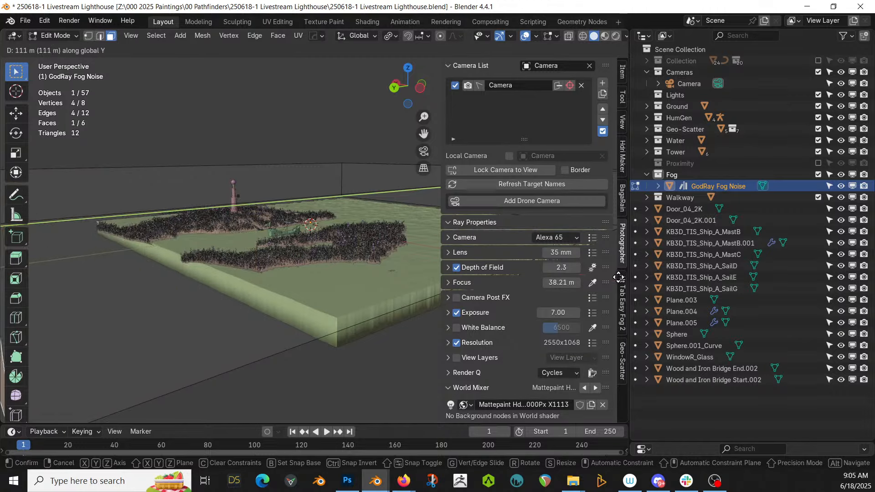
left_click(690, 275)
middle_click_drag(250, 269, 278, 270)
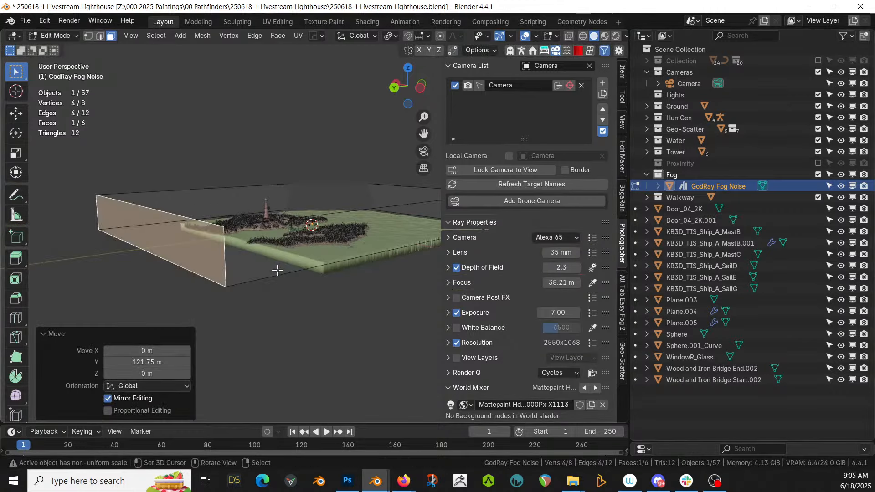
key("Tab")
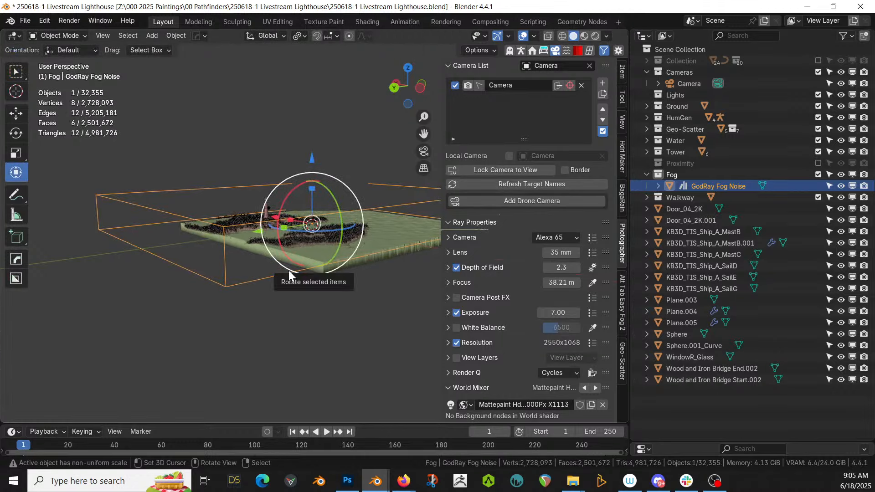
Return to the camera view in rendered shading and exclude the HumGen collection from the view layer
middle_click_drag(327, 267, 307, 274)
key("KP_0")
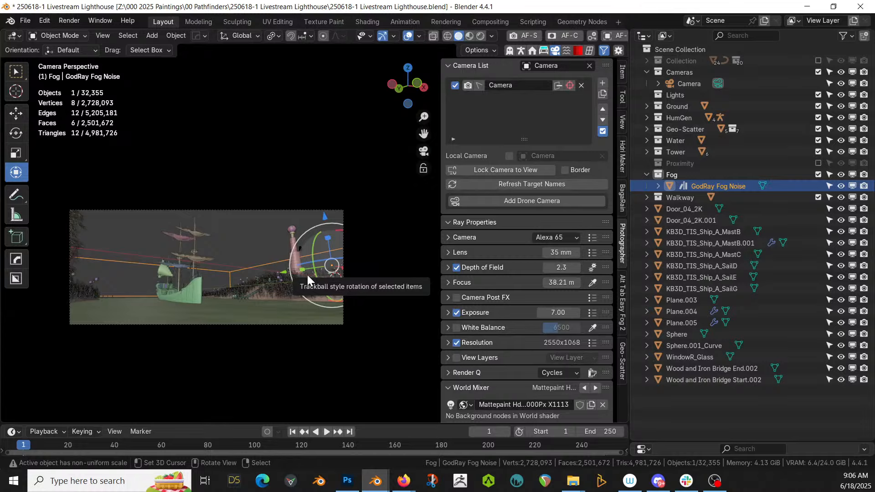
key("z")
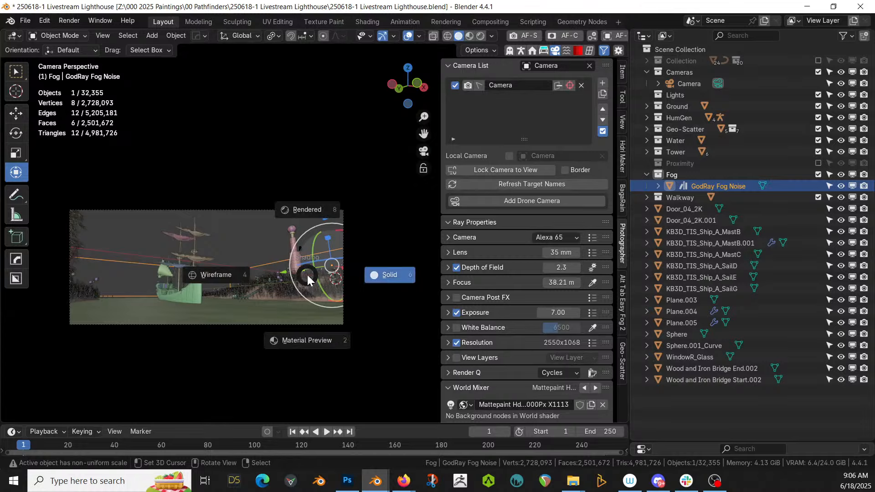
key("8")
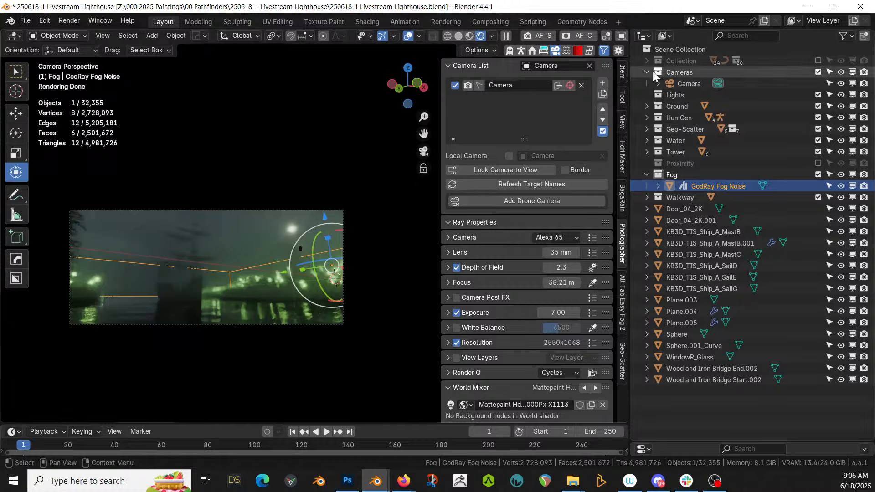
left_click(818, 118)
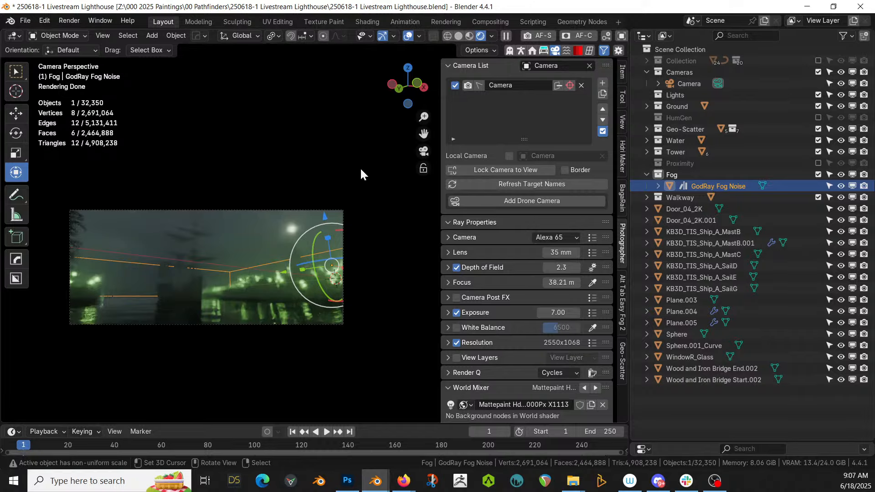
Switch to solid shading, view the tower's lantern outside the camera, and exclude the Geo-Scatter and Fog collections from the view layer
key("z")
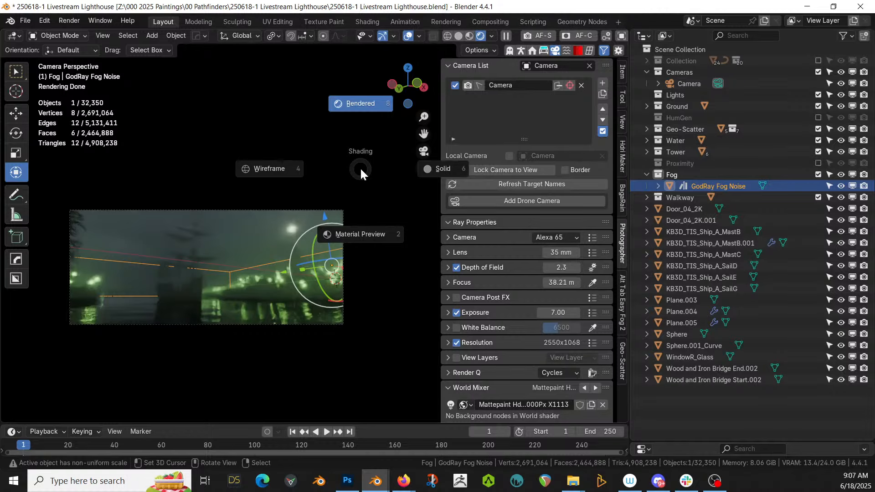
key("6")
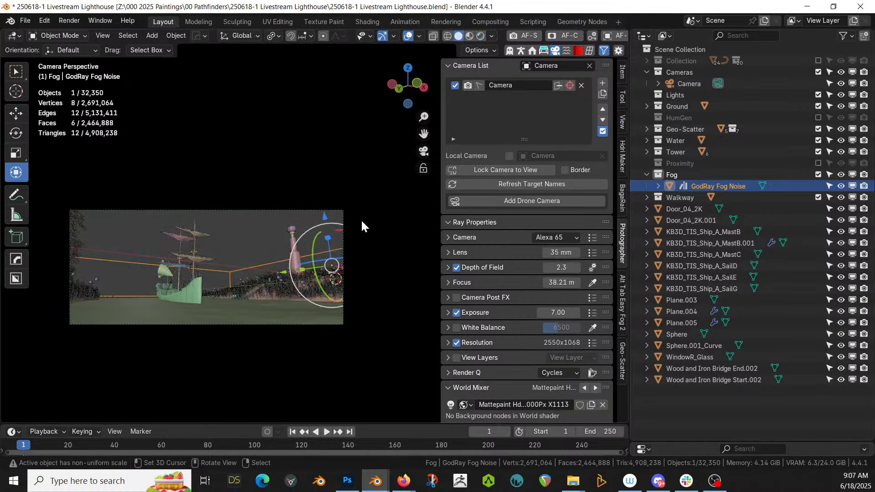
scroll(353, 229, "up", 3)
scroll(354, 235, "up", 2)
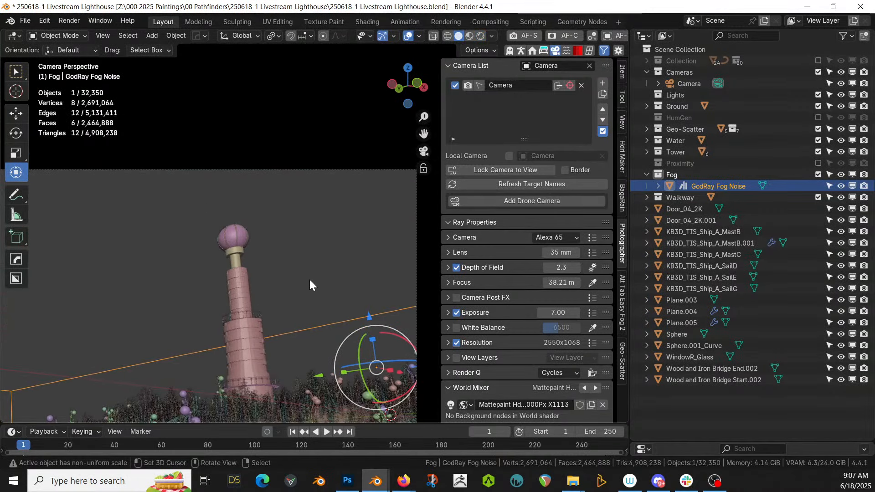
middle_click_drag(292, 309, 259, 229)
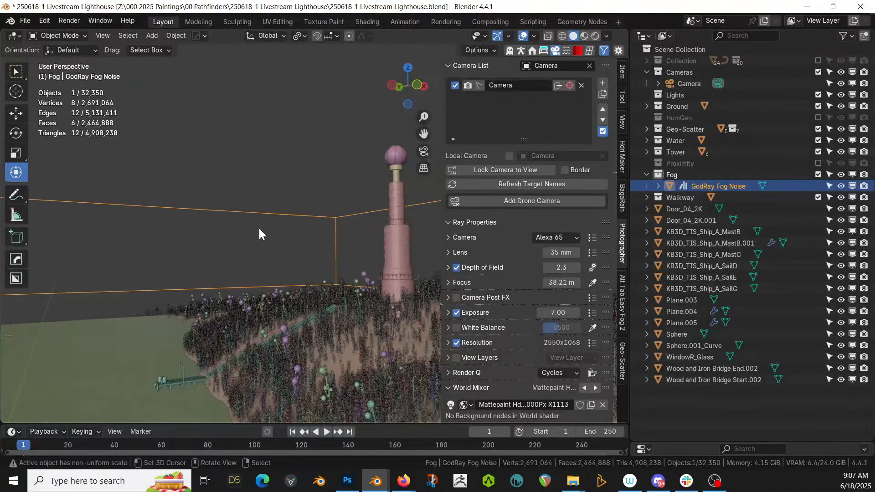
middle_click_drag(310, 233, 517, 361)
scroll(210, 180, "up", 6)
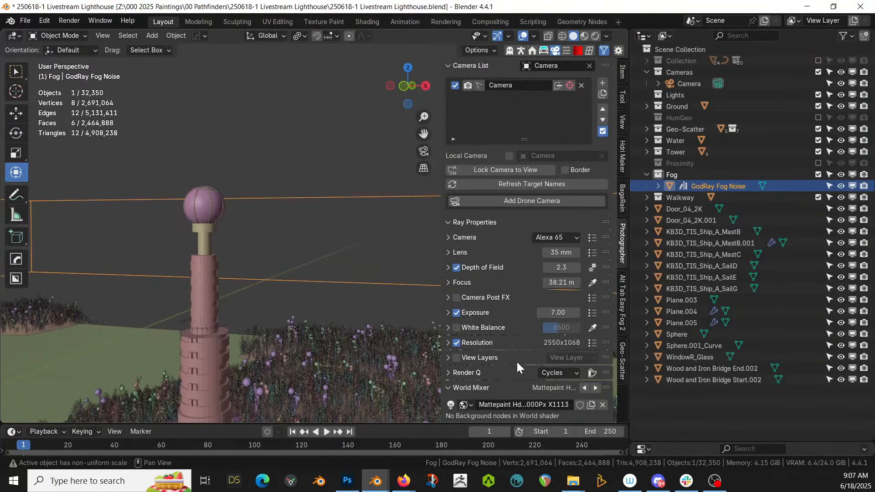
left_click(817, 129)
left_click(817, 174)
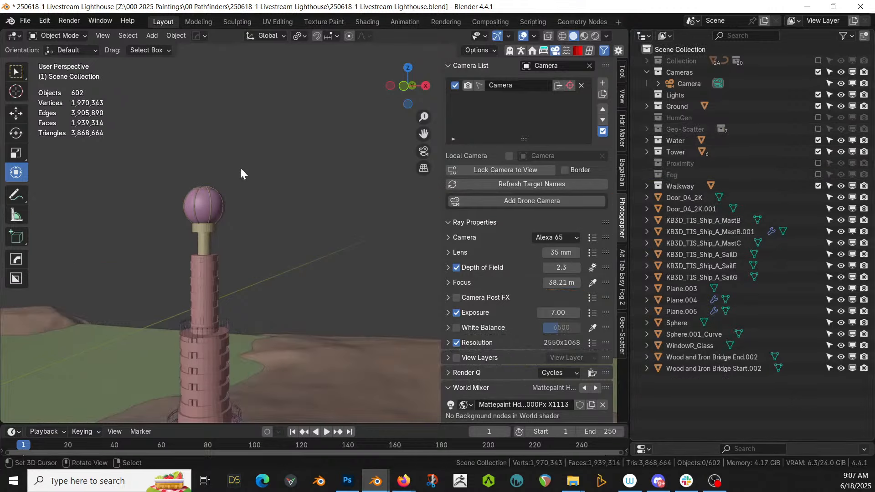
In rendered shading, select the sphere inside the lighthouse lantern and rotate it 180° around the global Z axis
key("z")
key("8")
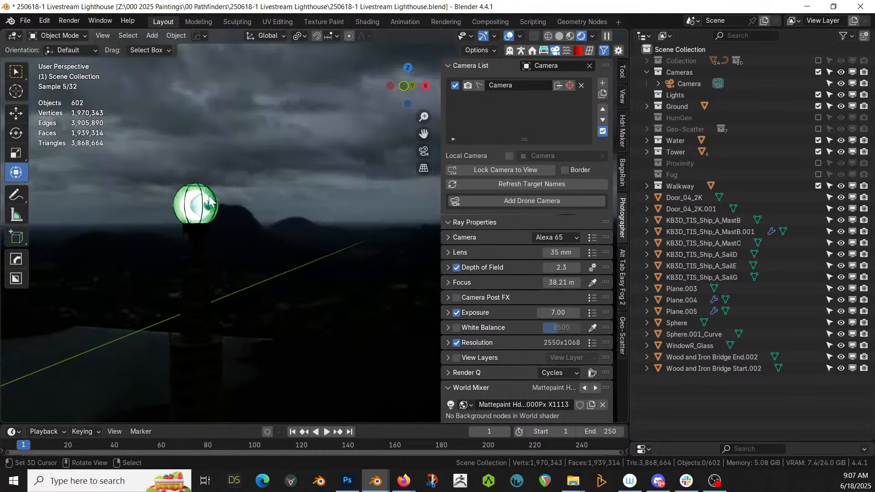
left_click(192, 205)
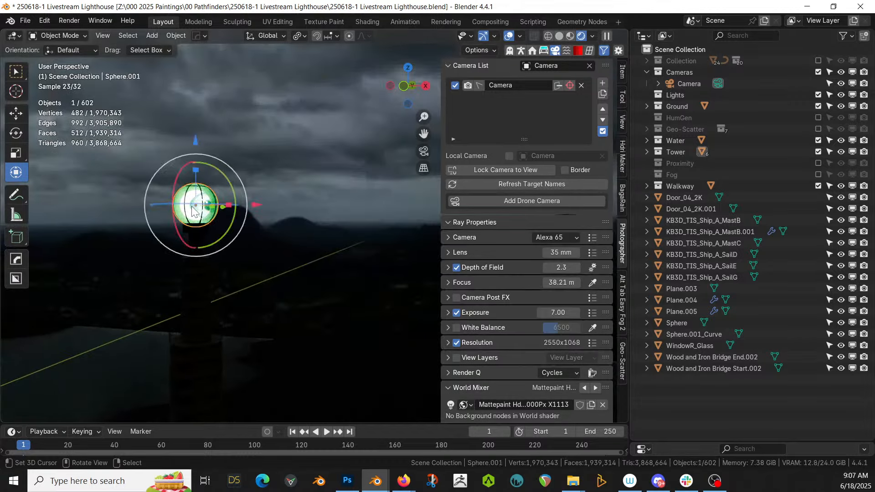
type("r")
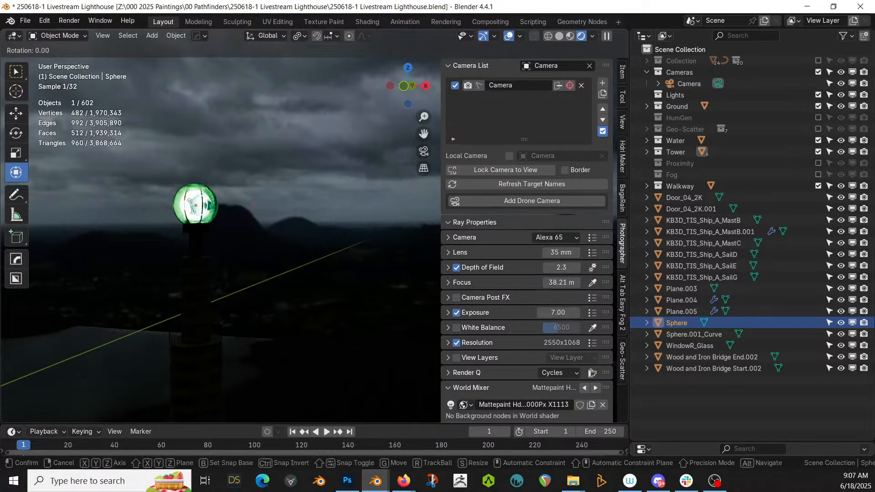
type("z")
type("180")
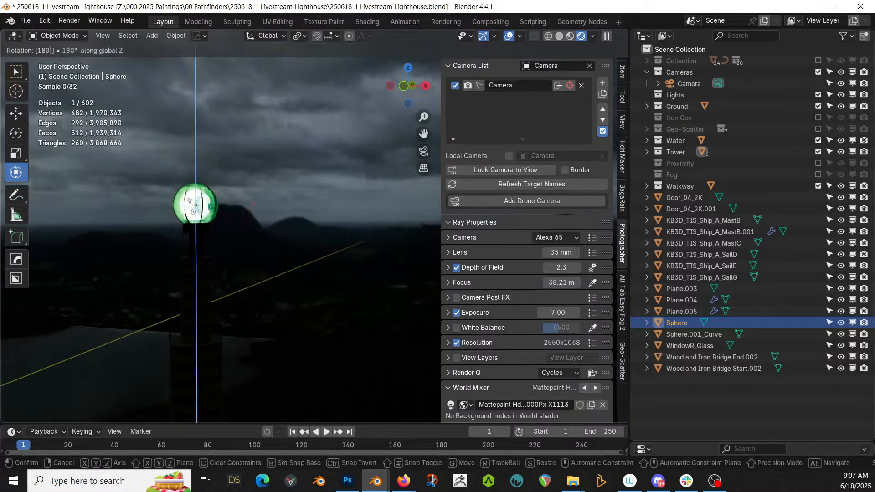
key("Return")
Return to the camera view, re-enable the Fog collection, and leave only the GodRay Fog Noise box selected
key("KP_0")
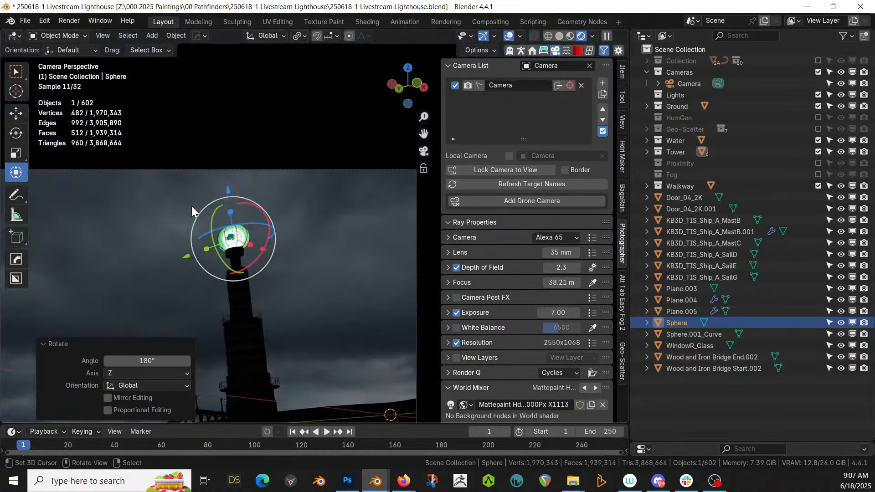
scroll(250, 169, "down", 5)
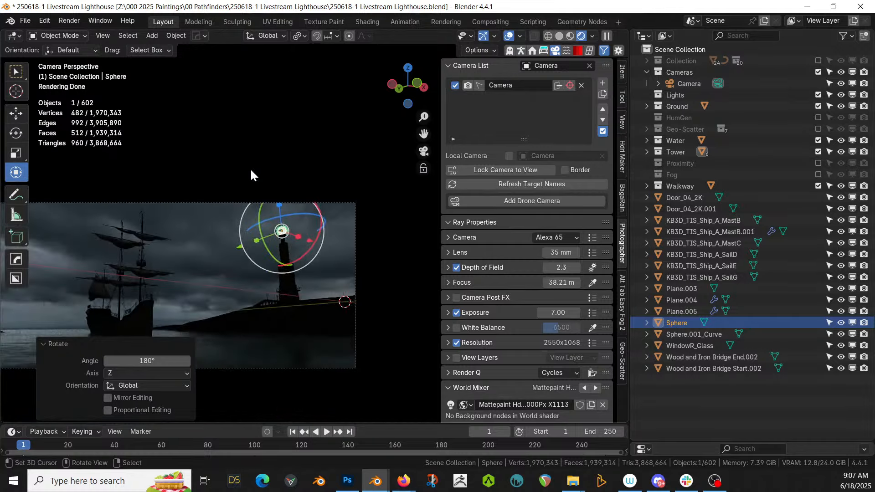
scroll(252, 174, "up", 1)
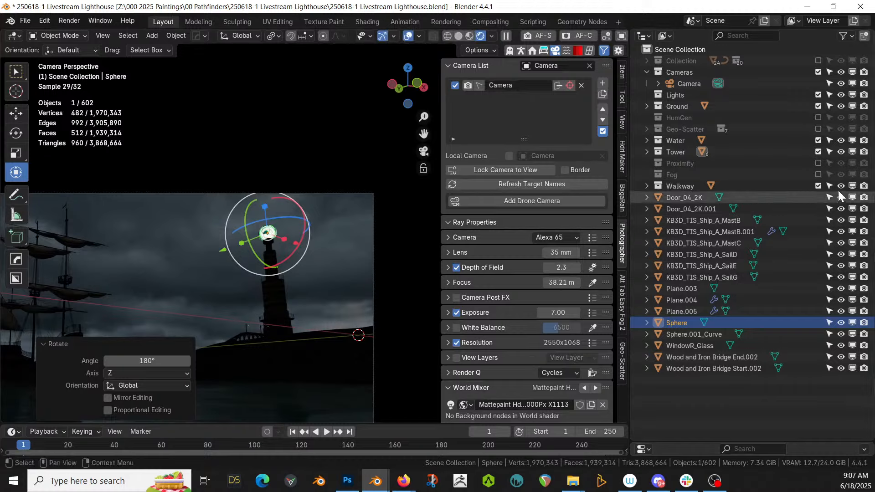
left_click(817, 174)
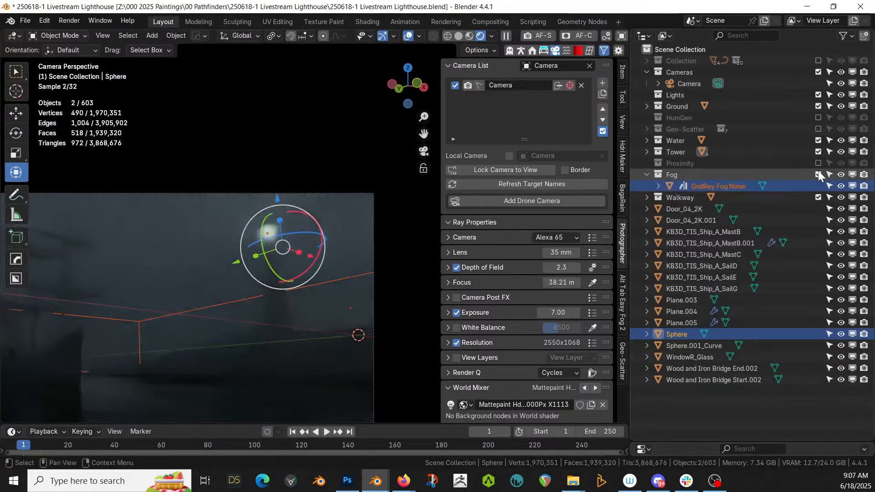
left_click(354, 122)
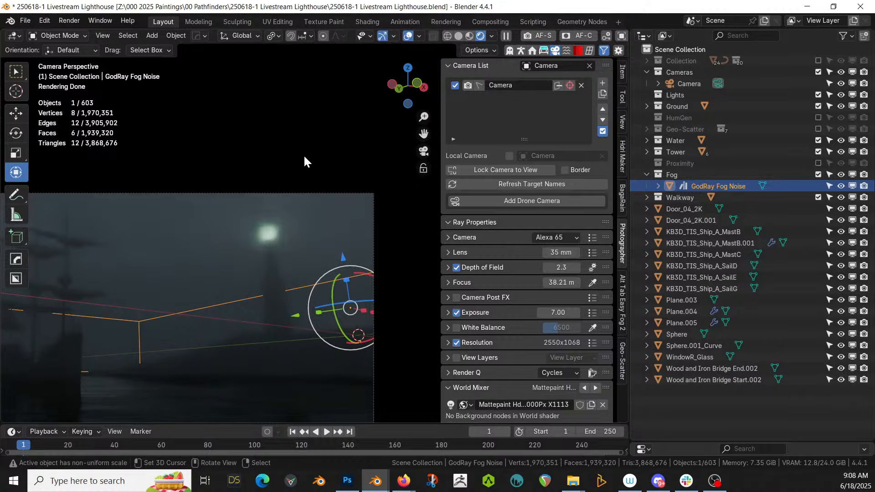
scroll(304, 157, "down", 2)
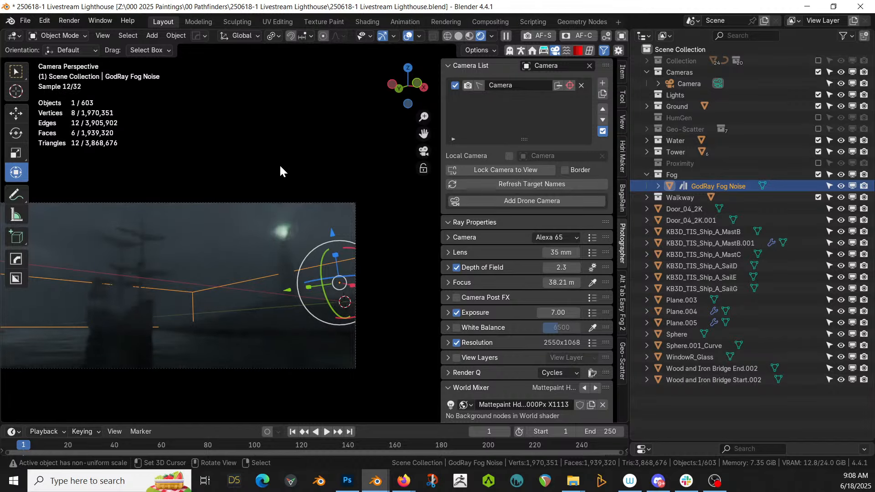
middle_click_drag(283, 172, 391, 185, "shift")
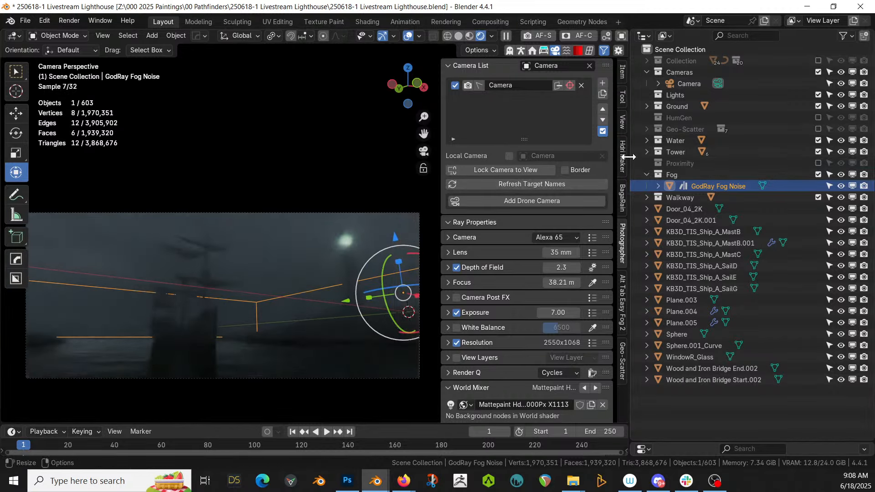
Narrow the outliner to enlarge the viewport, switch to solid shading, and save the file
left_click_drag(628, 157, 791, 159)
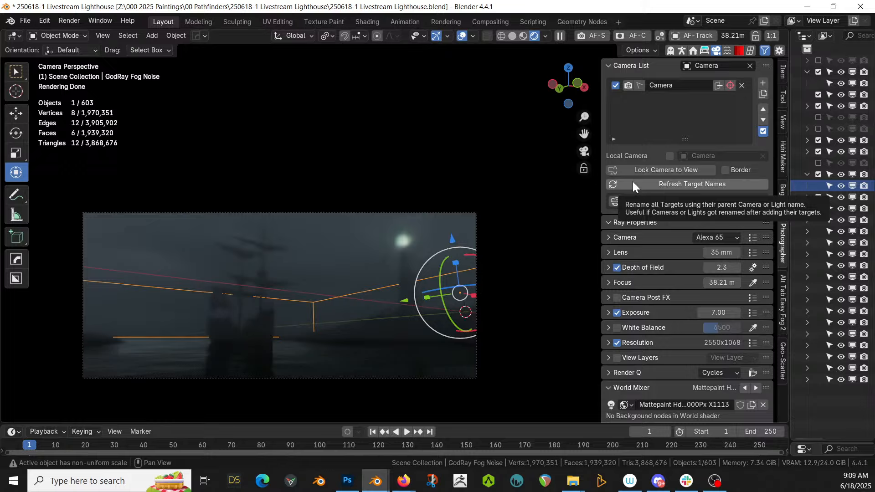
left_click(511, 36)
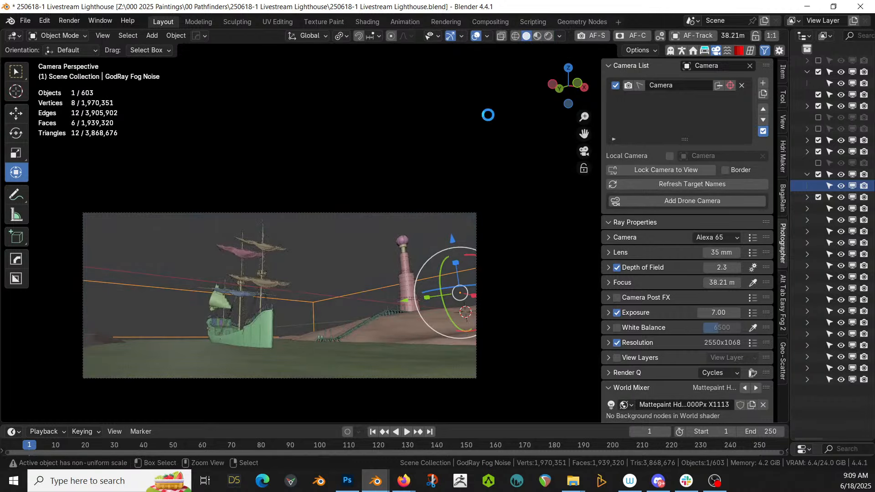
key("ctrl+s")
Widen the outliner, re-enable the Geo-Scatter collection, and show the camera view in rendered shading
left_click_drag(790, 171, 636, 172)
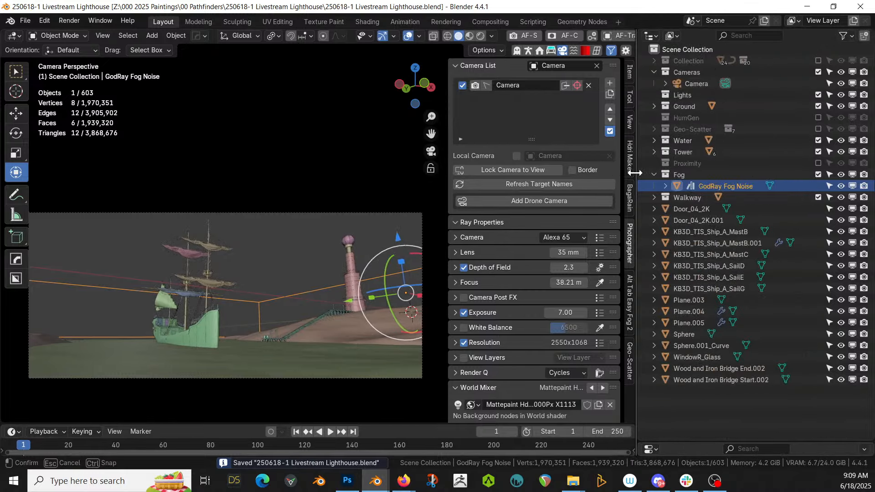
left_click(818, 129)
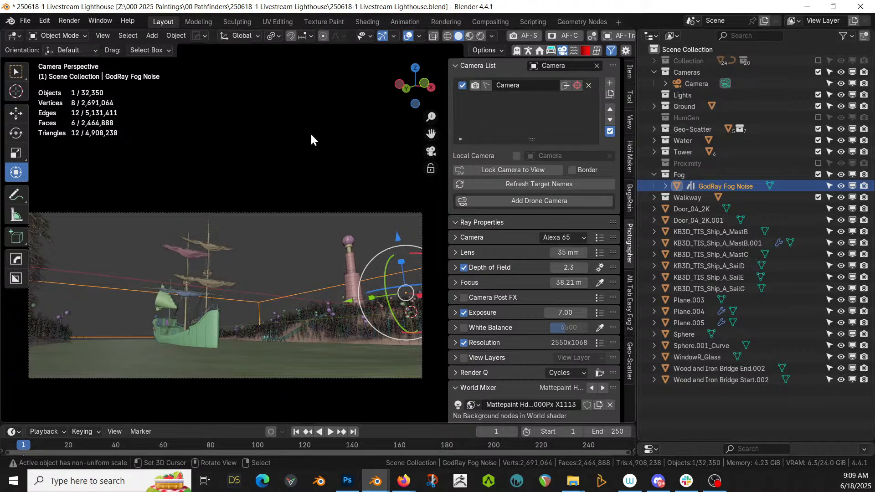
key("z")
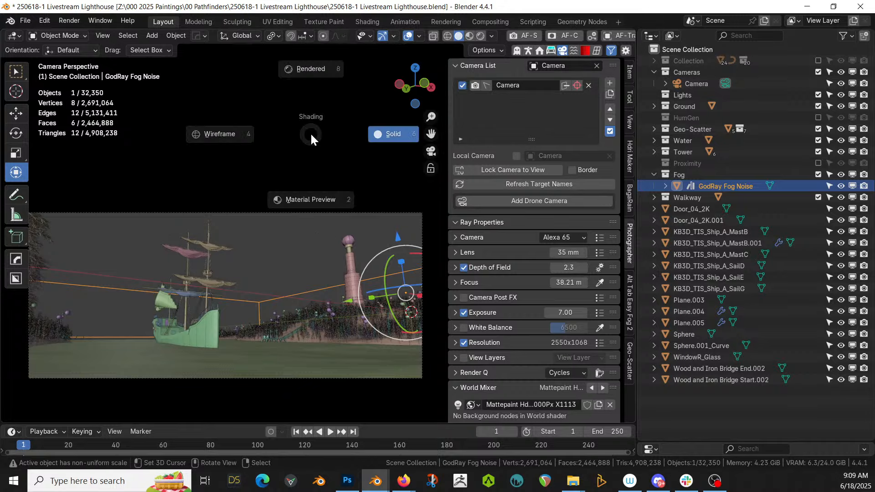
key("8")
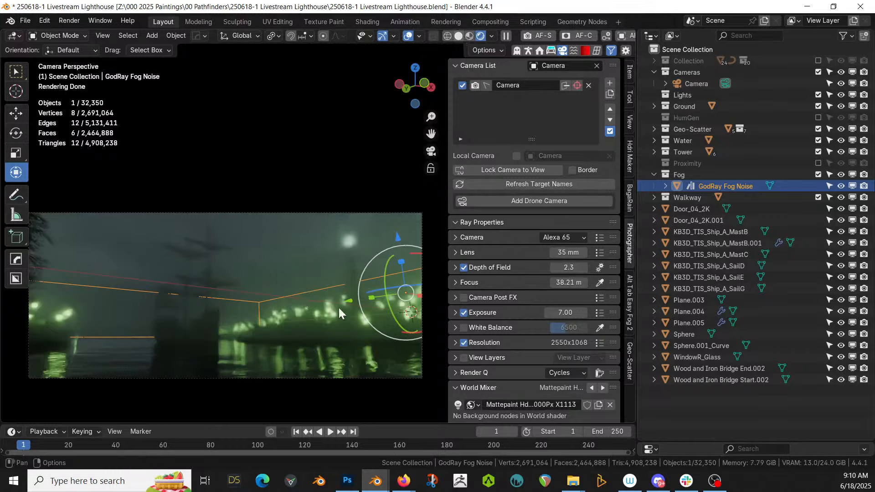
Select and frame the lighthouse tower cylinder in solid shading, and examine its lantern, ledges, balcony, door and base from several sides
key("shift+z")
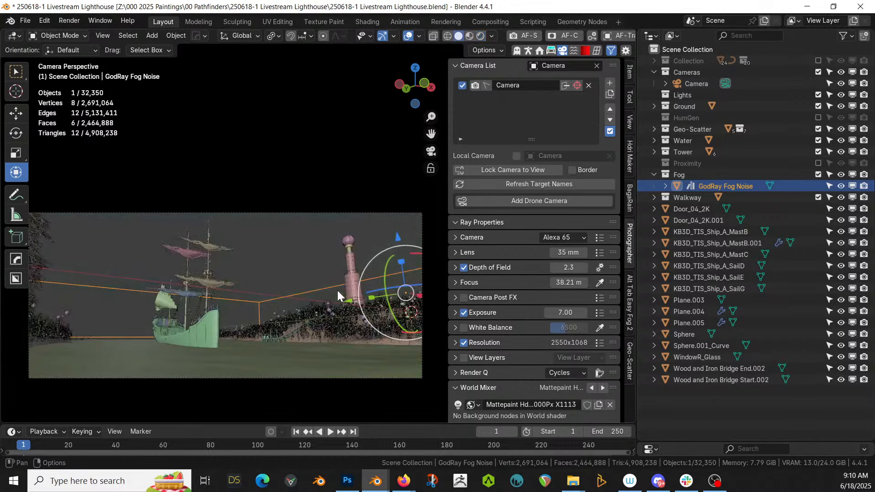
left_click(348, 278)
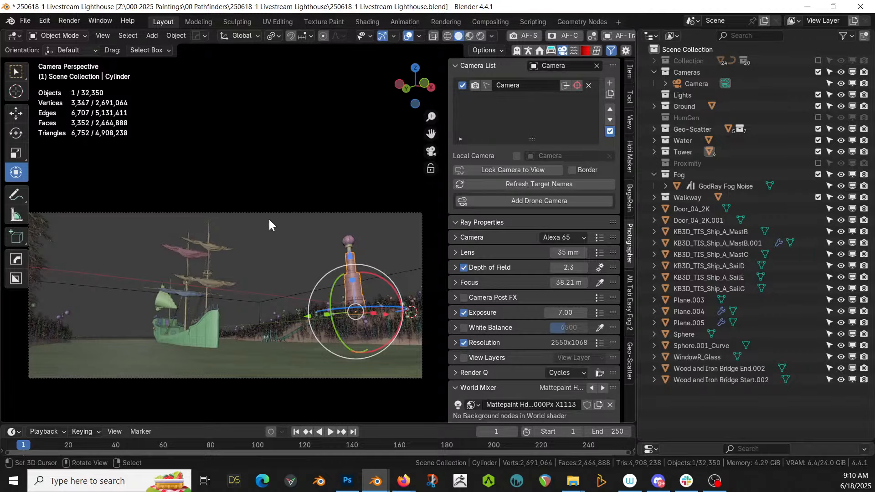
key("KP_Decimal")
middle_click_drag(267, 217, 325, 257)
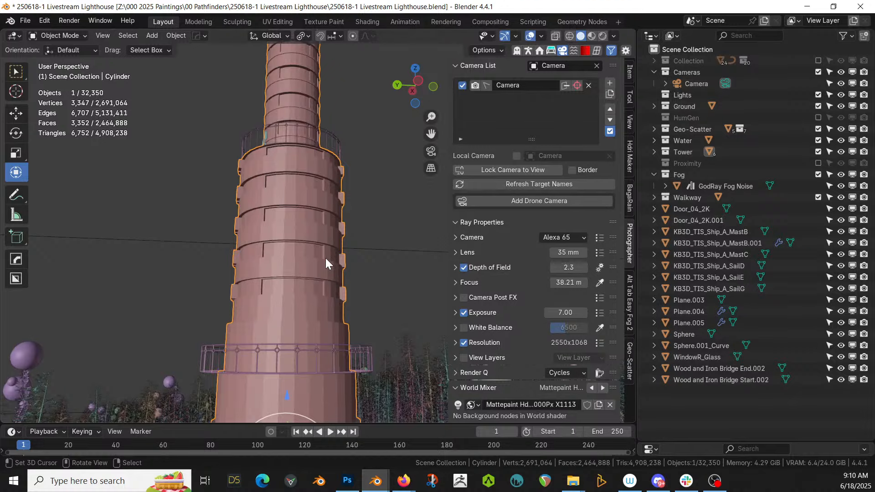
middle_click_drag(329, 260, 324, 411)
middle_click_drag(291, 315, 321, 312)
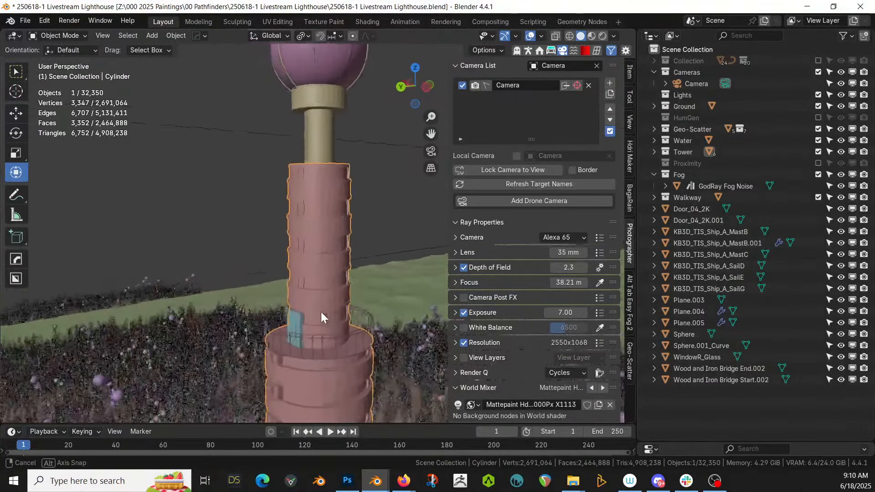
middle_click_drag(360, 234, 295, 97)
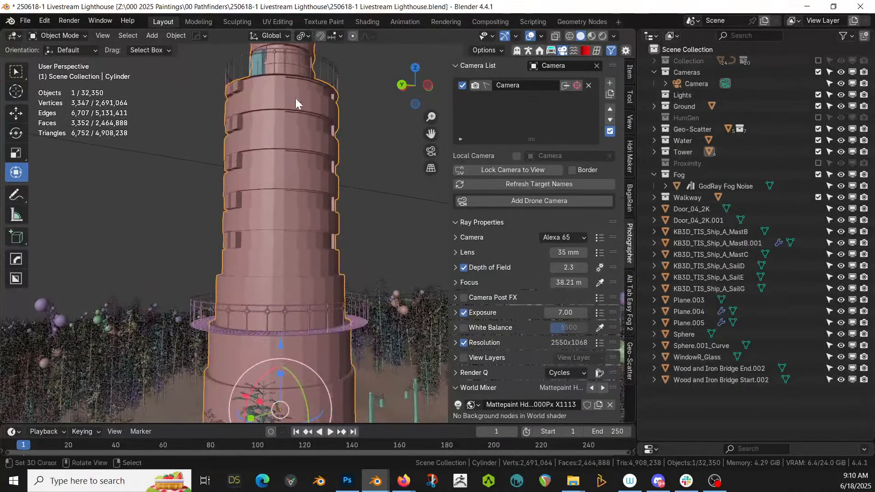
middle_click_drag(263, 222, 208, 222)
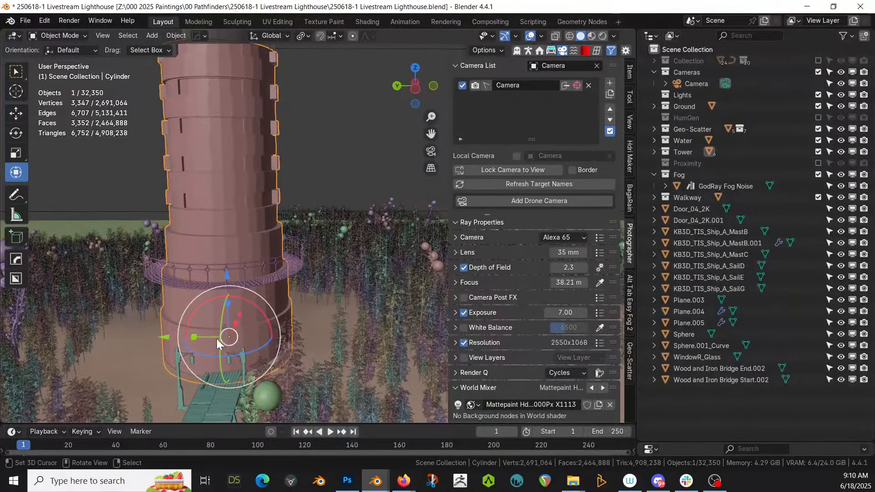
middle_click_drag(258, 391, 330, 265)
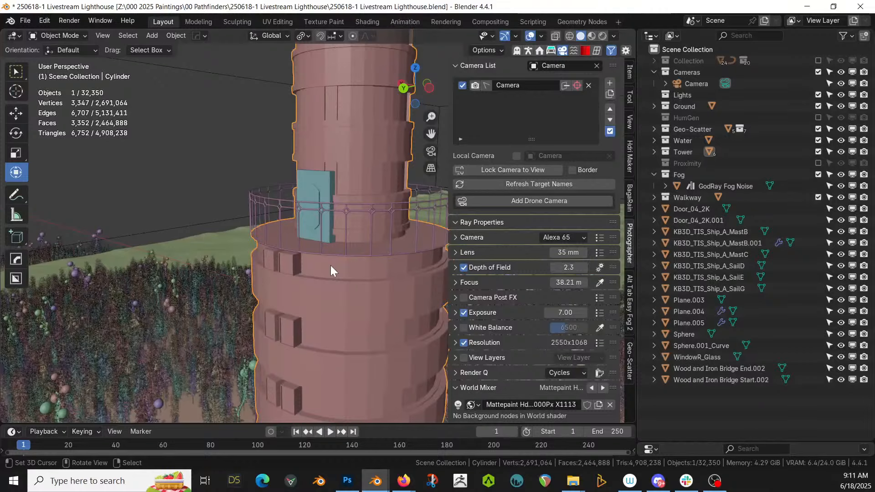